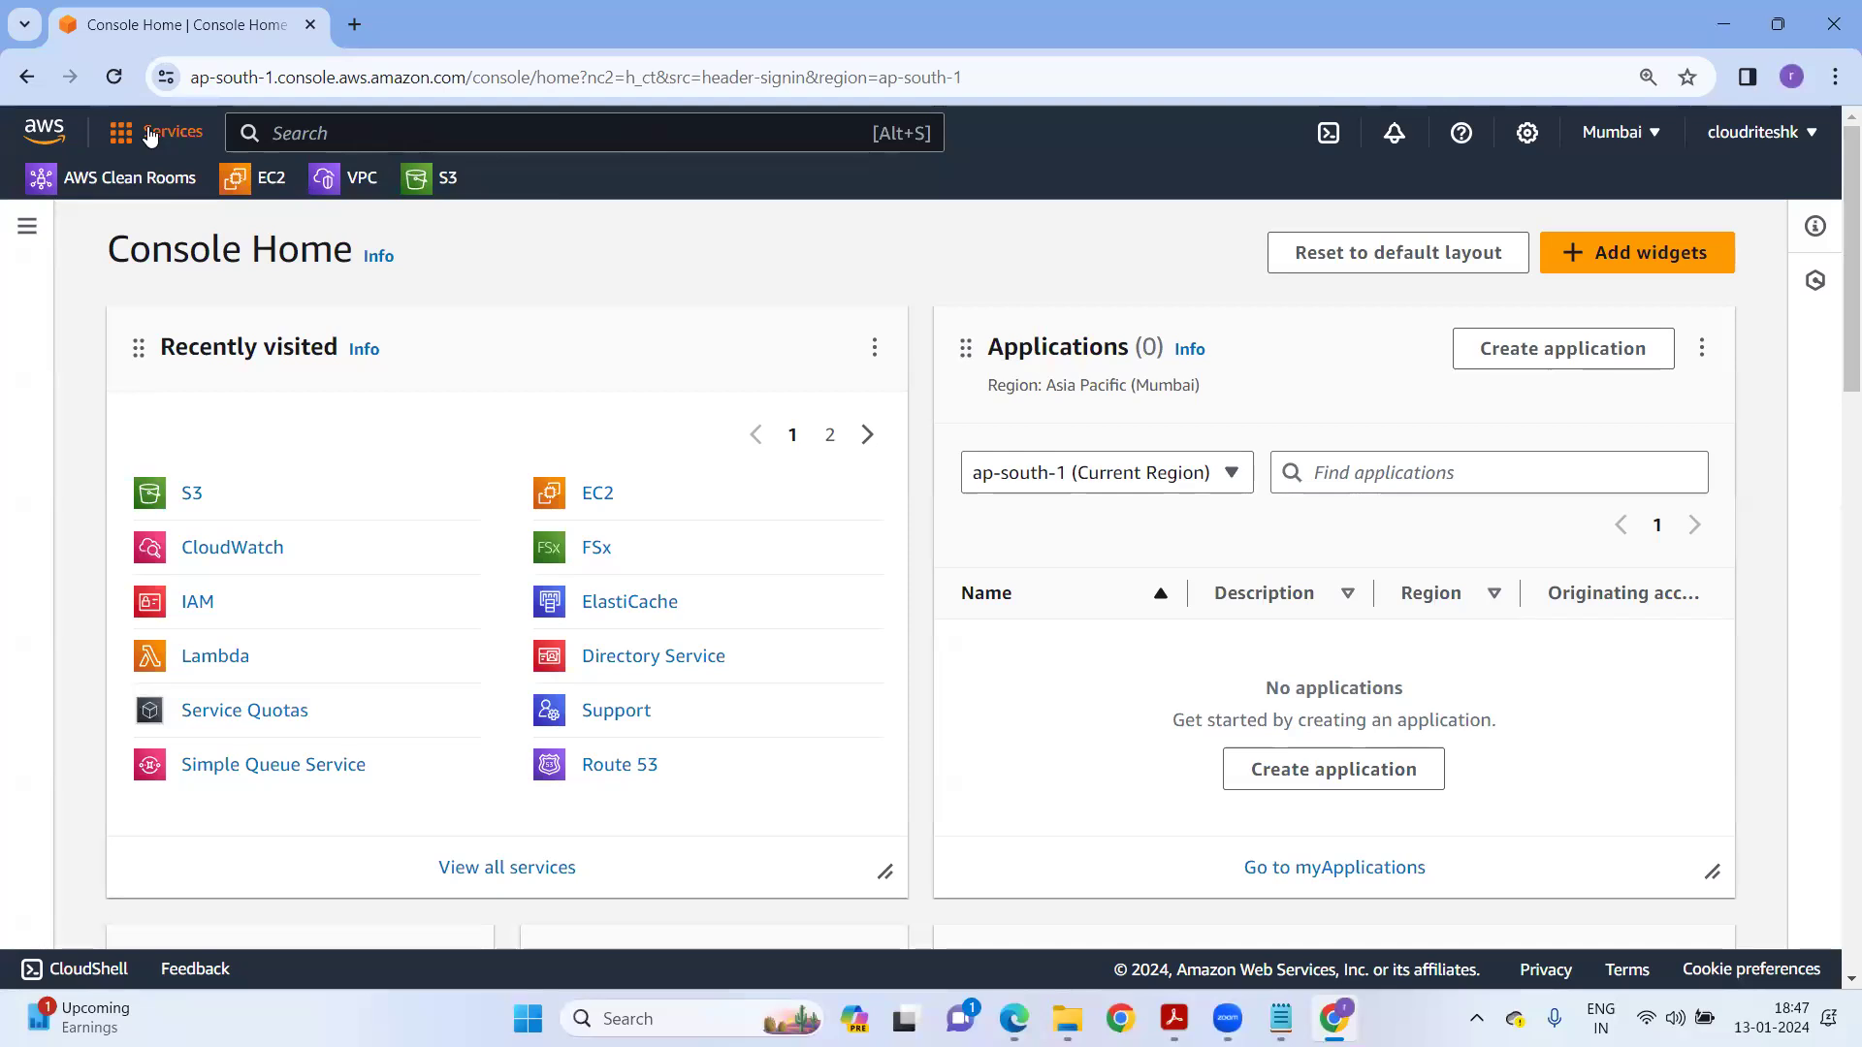
Go to EC2 from the Services list and scroll the Mumbai dashboard to the Launch instance panel.
left_click(233, 694)
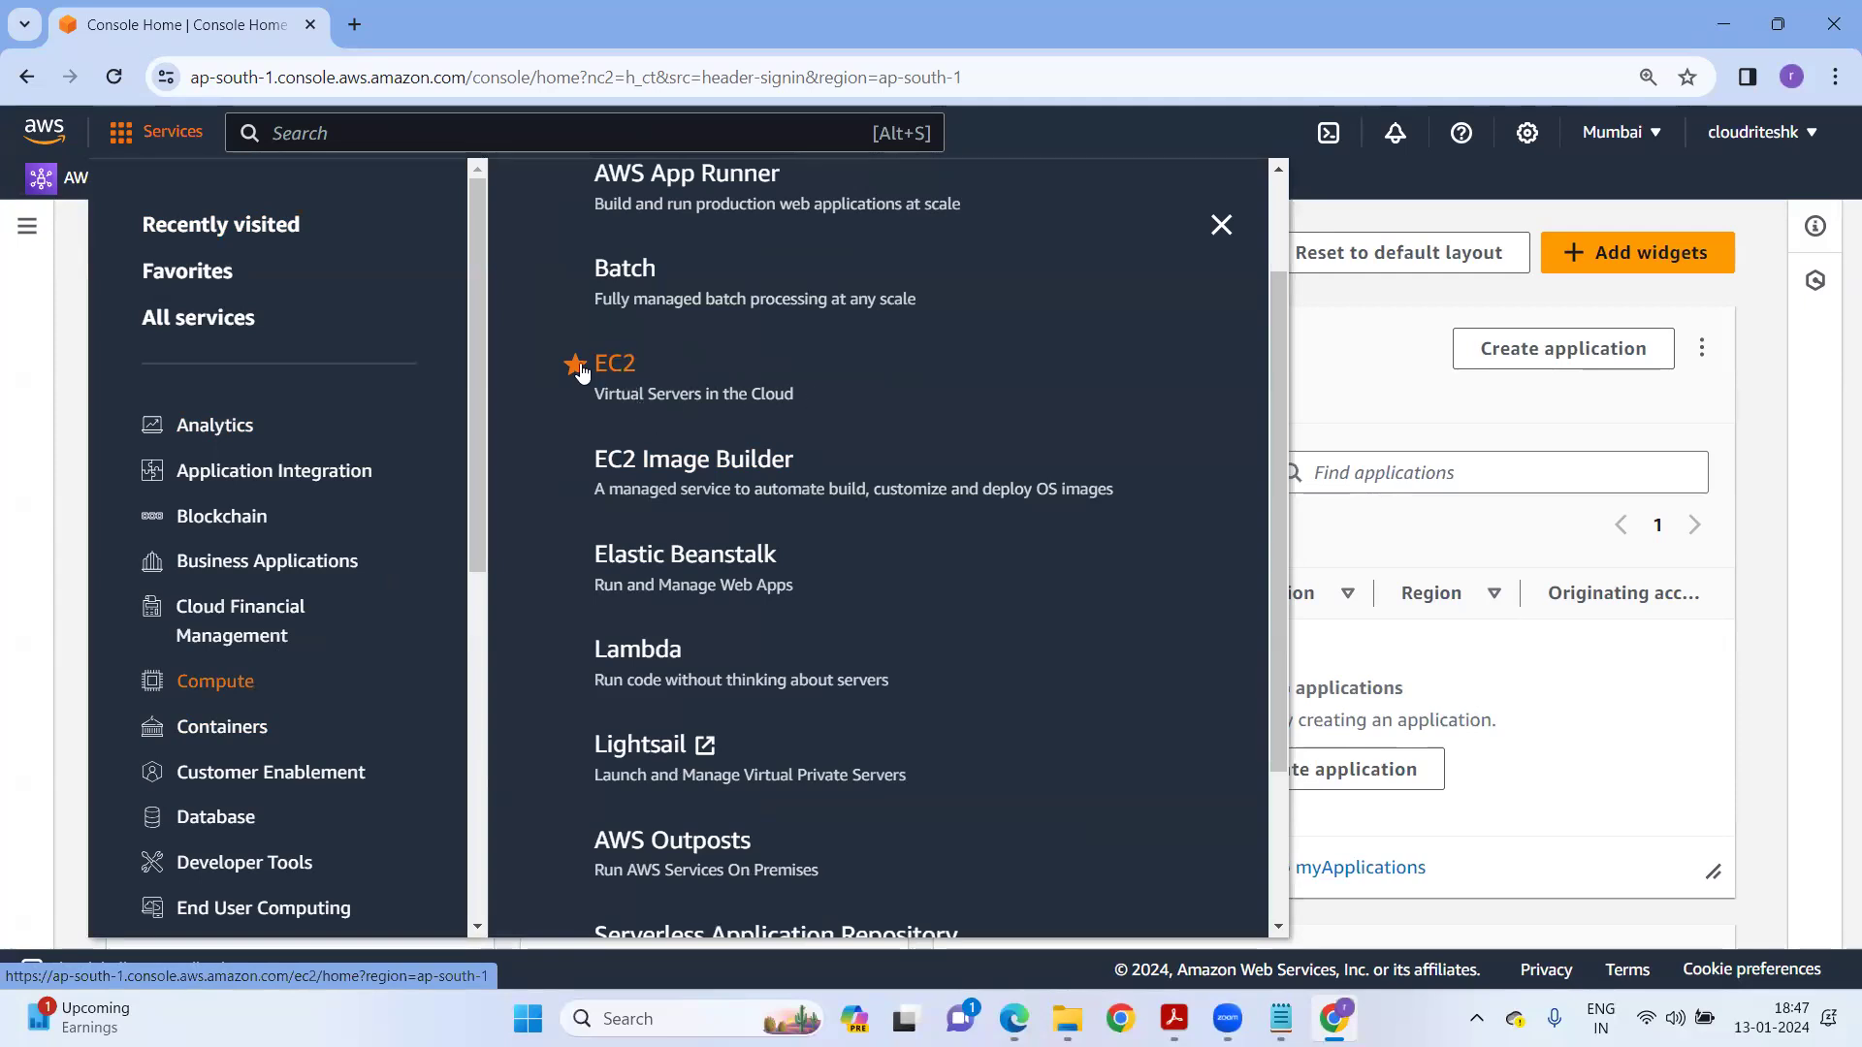
left_click(616, 371)
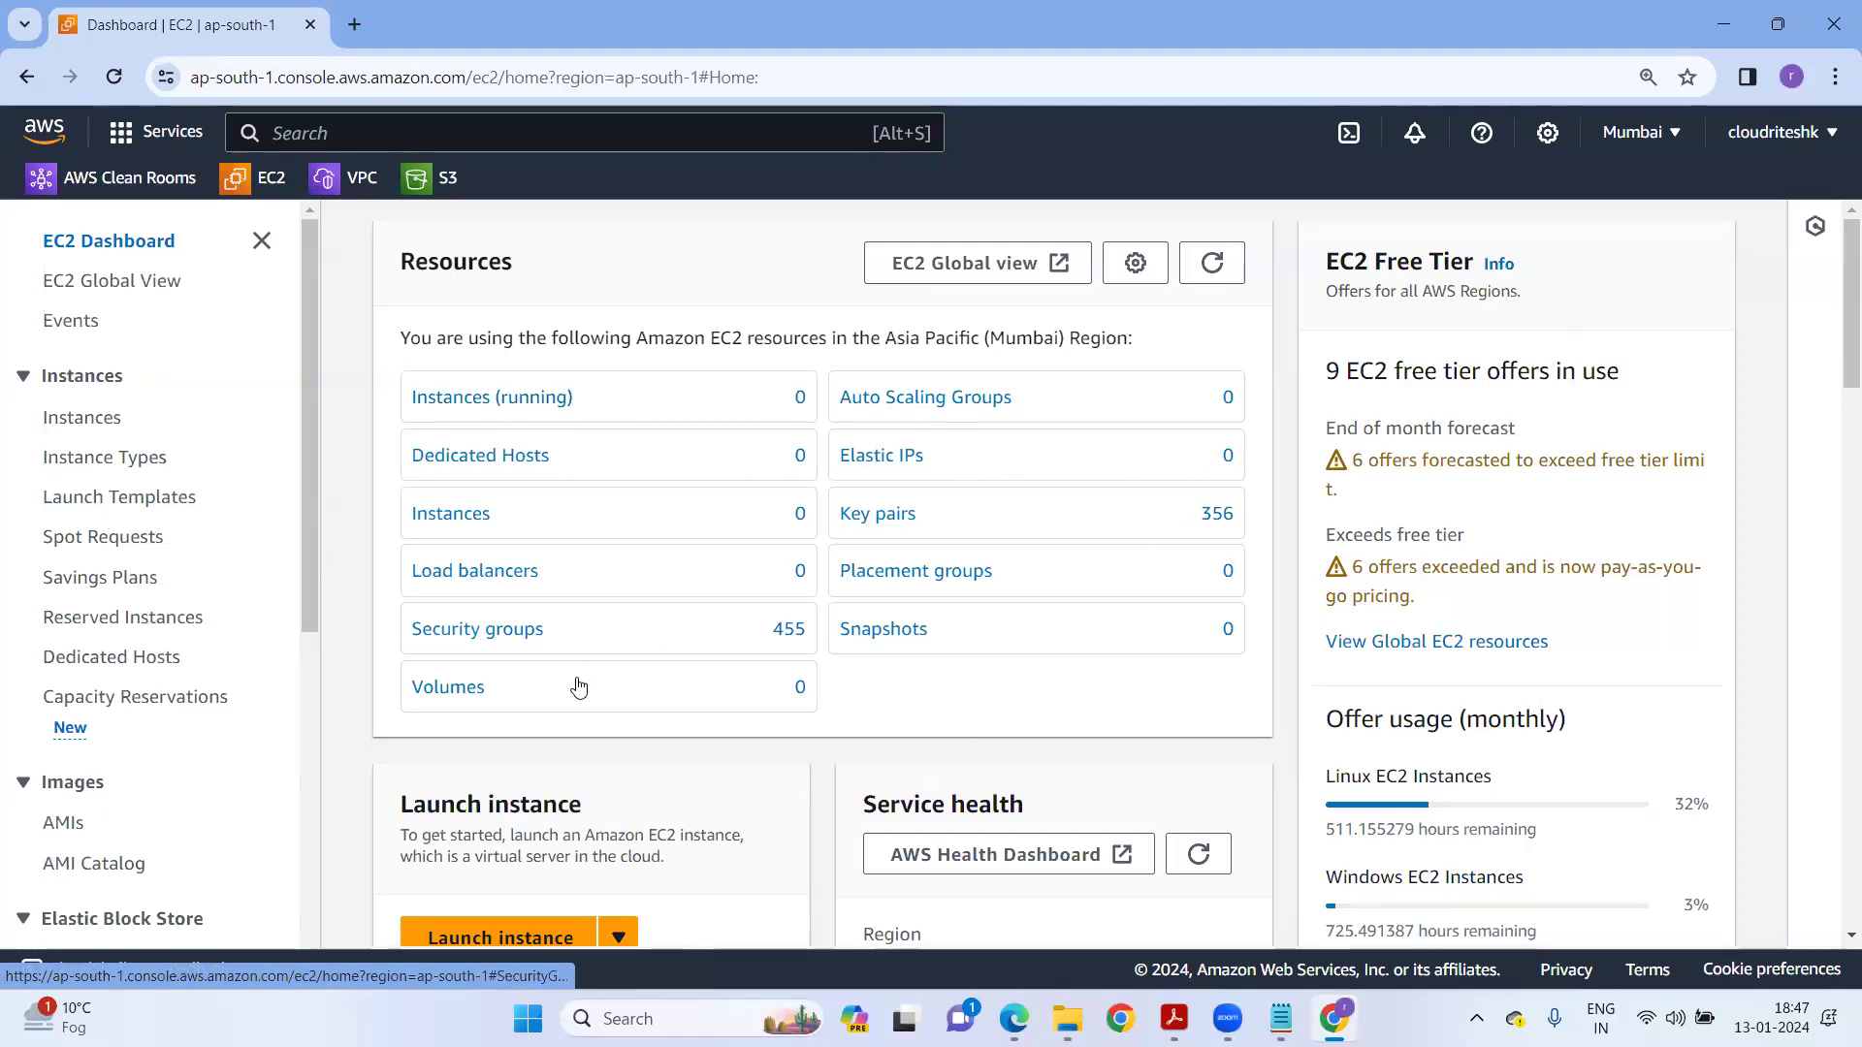
scroll(153, 659, "down", 5)
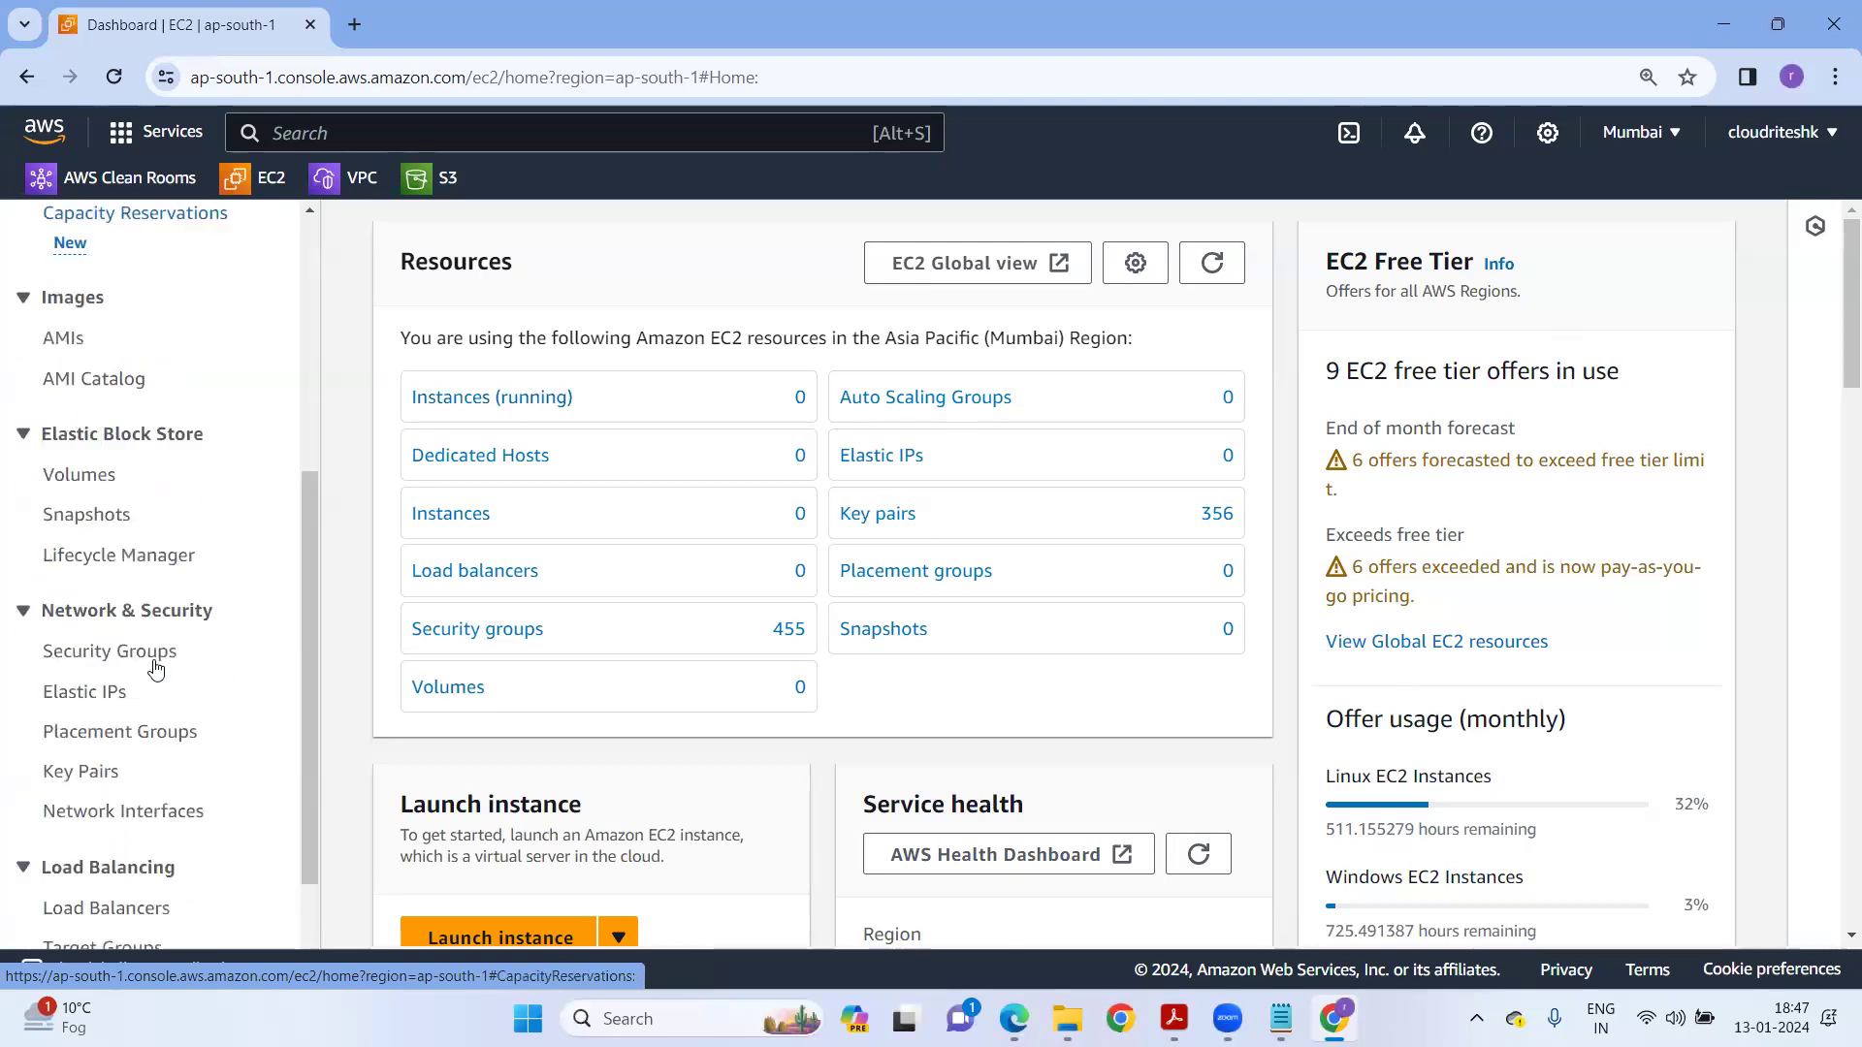
scroll(156, 670, "down", 1)
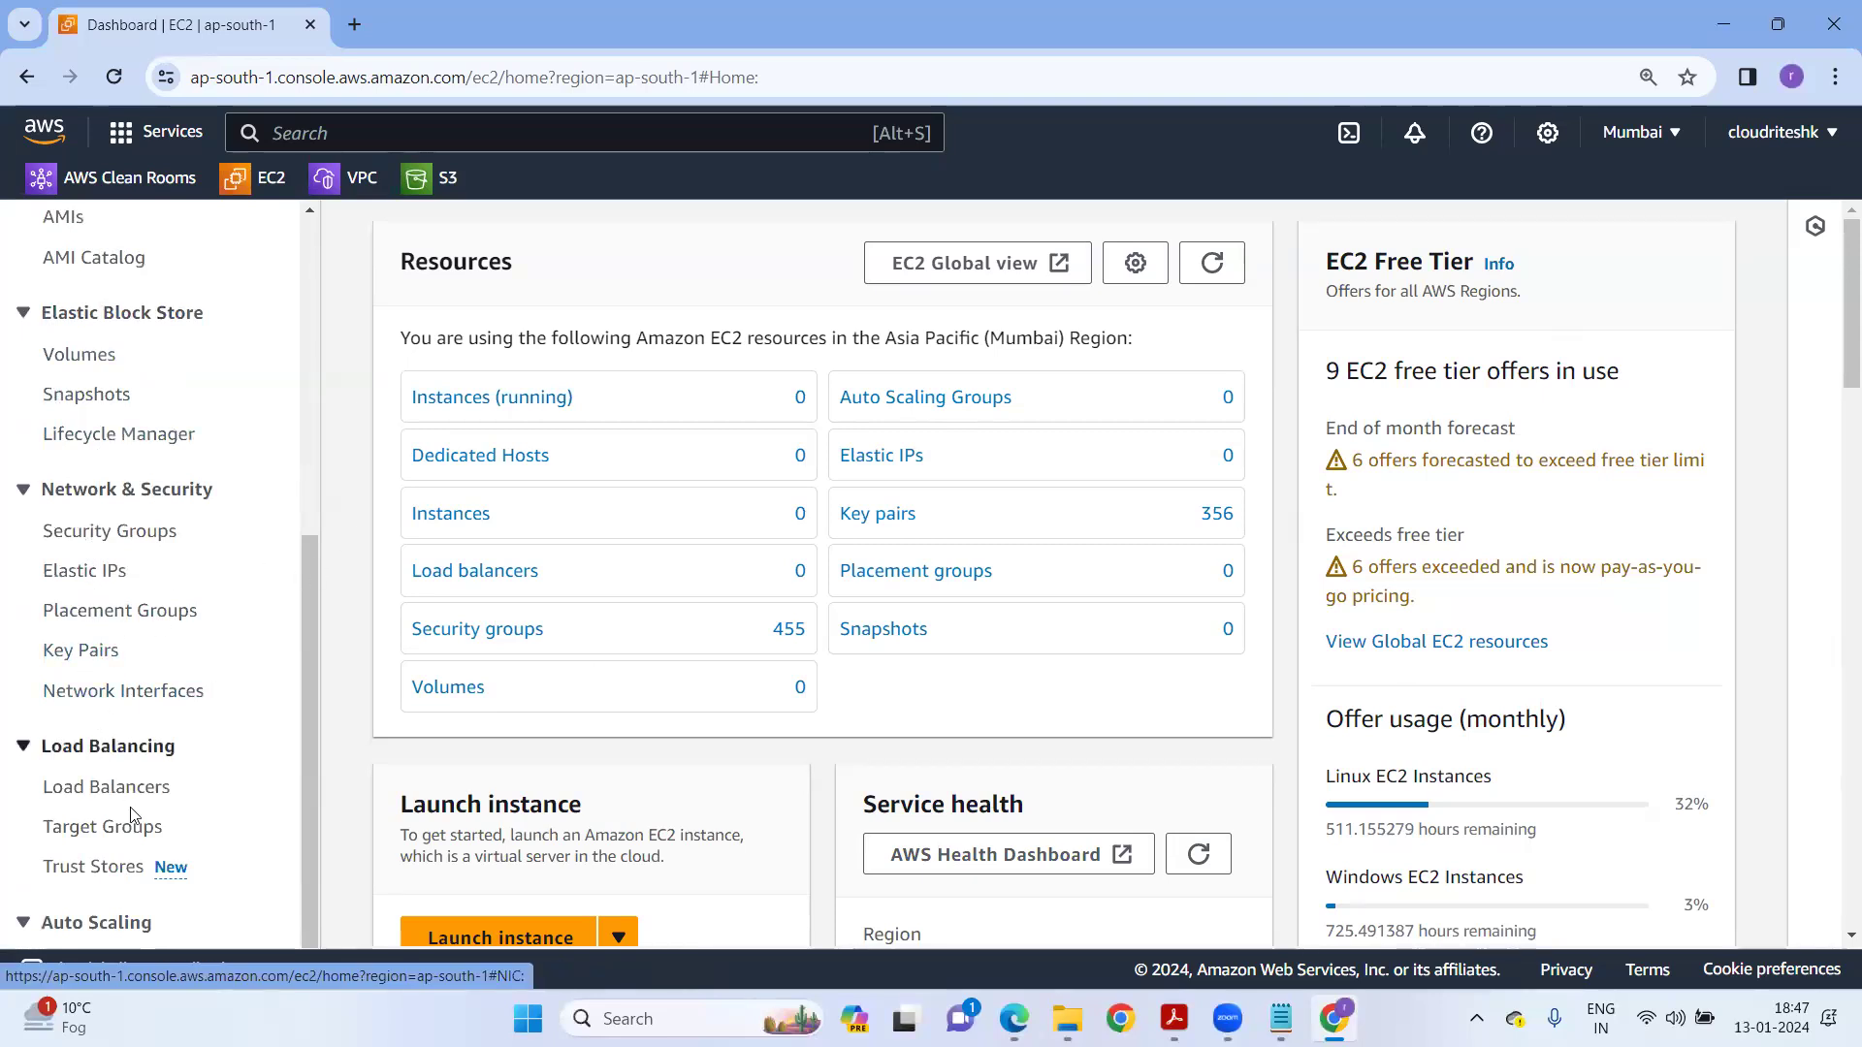
scroll(228, 805, "down", 1)
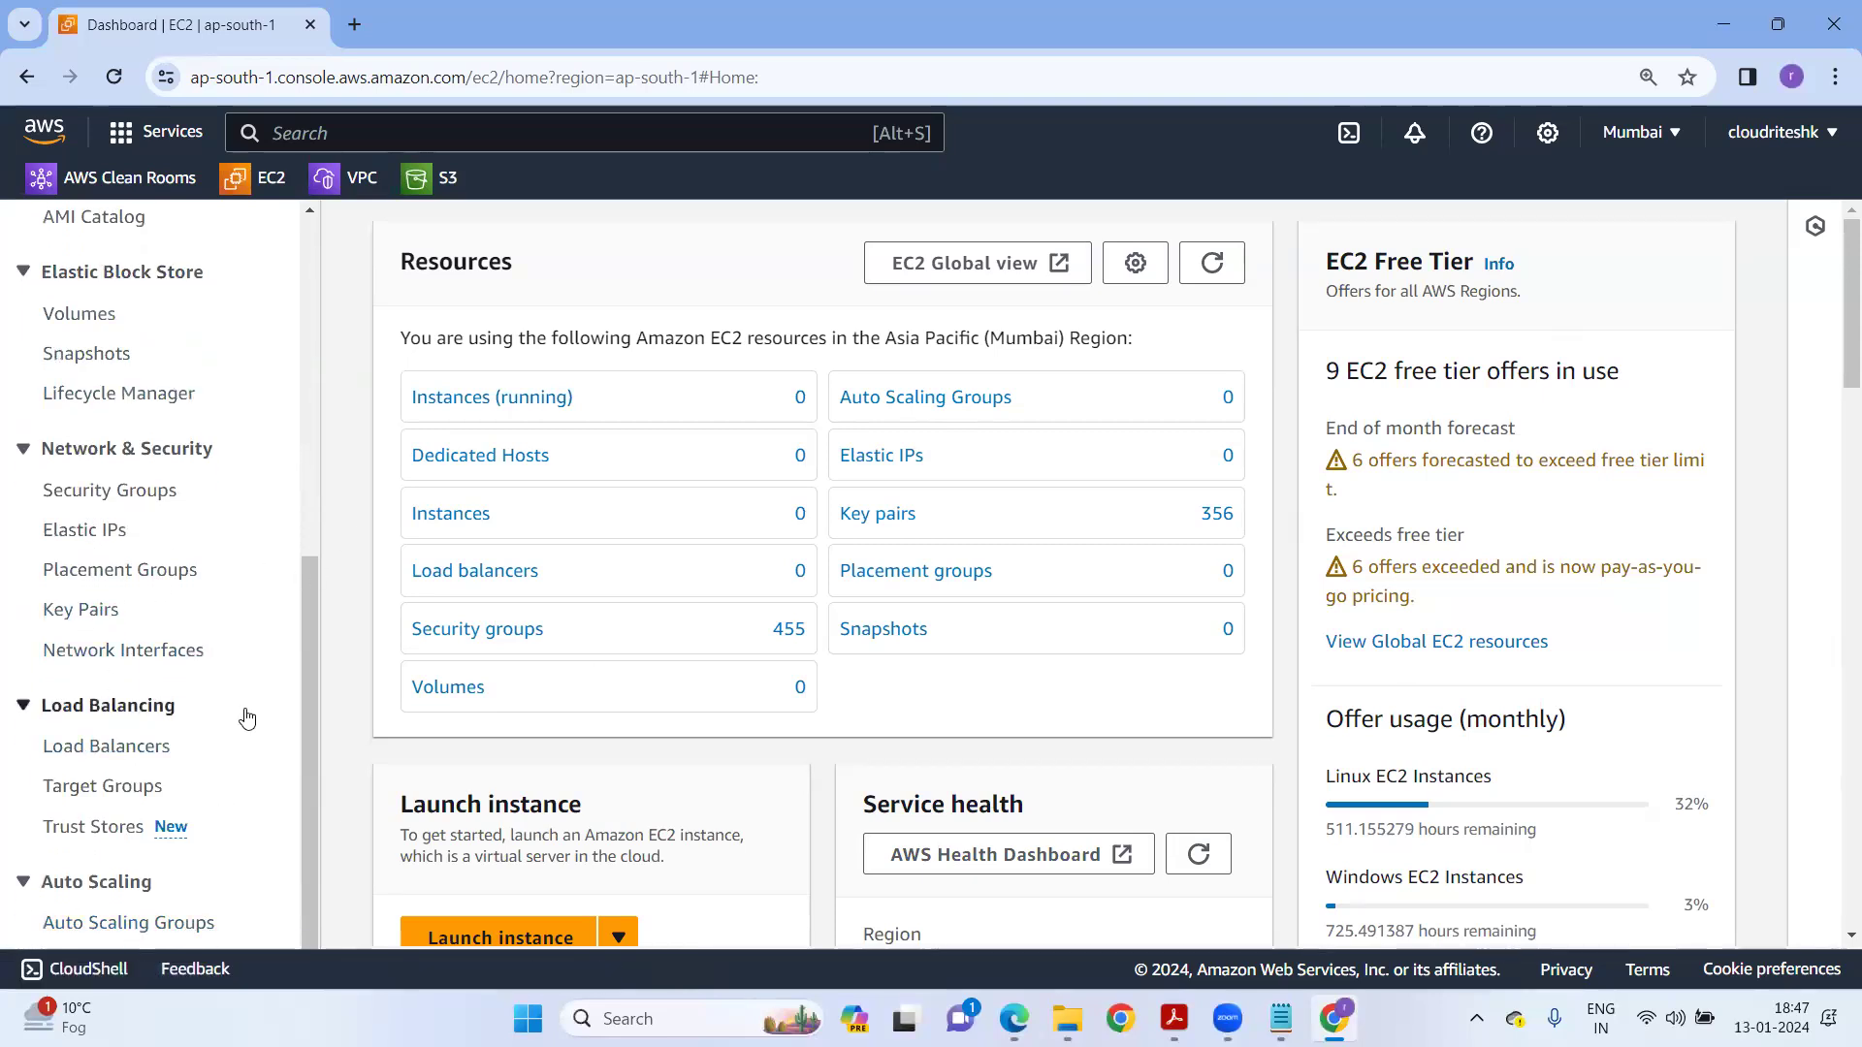
scroll(248, 715, "up", 6)
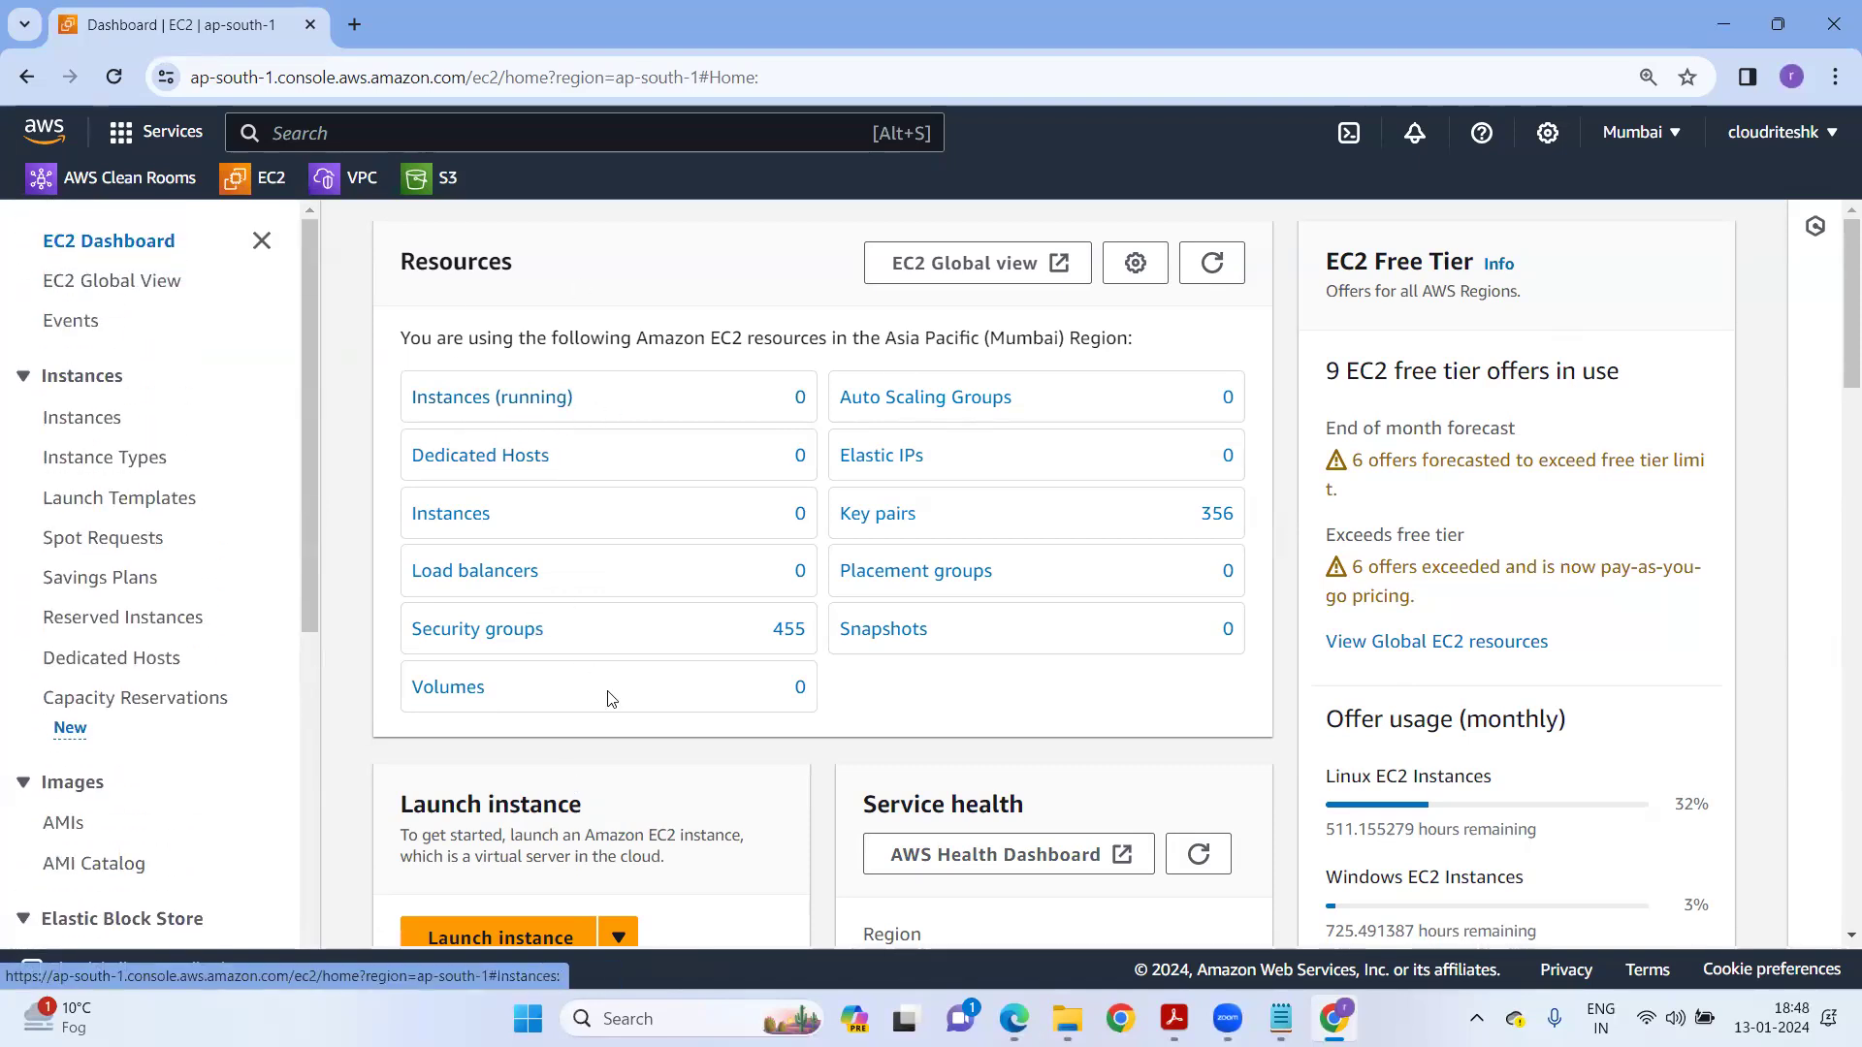
scroll(620, 737, "down", 2)
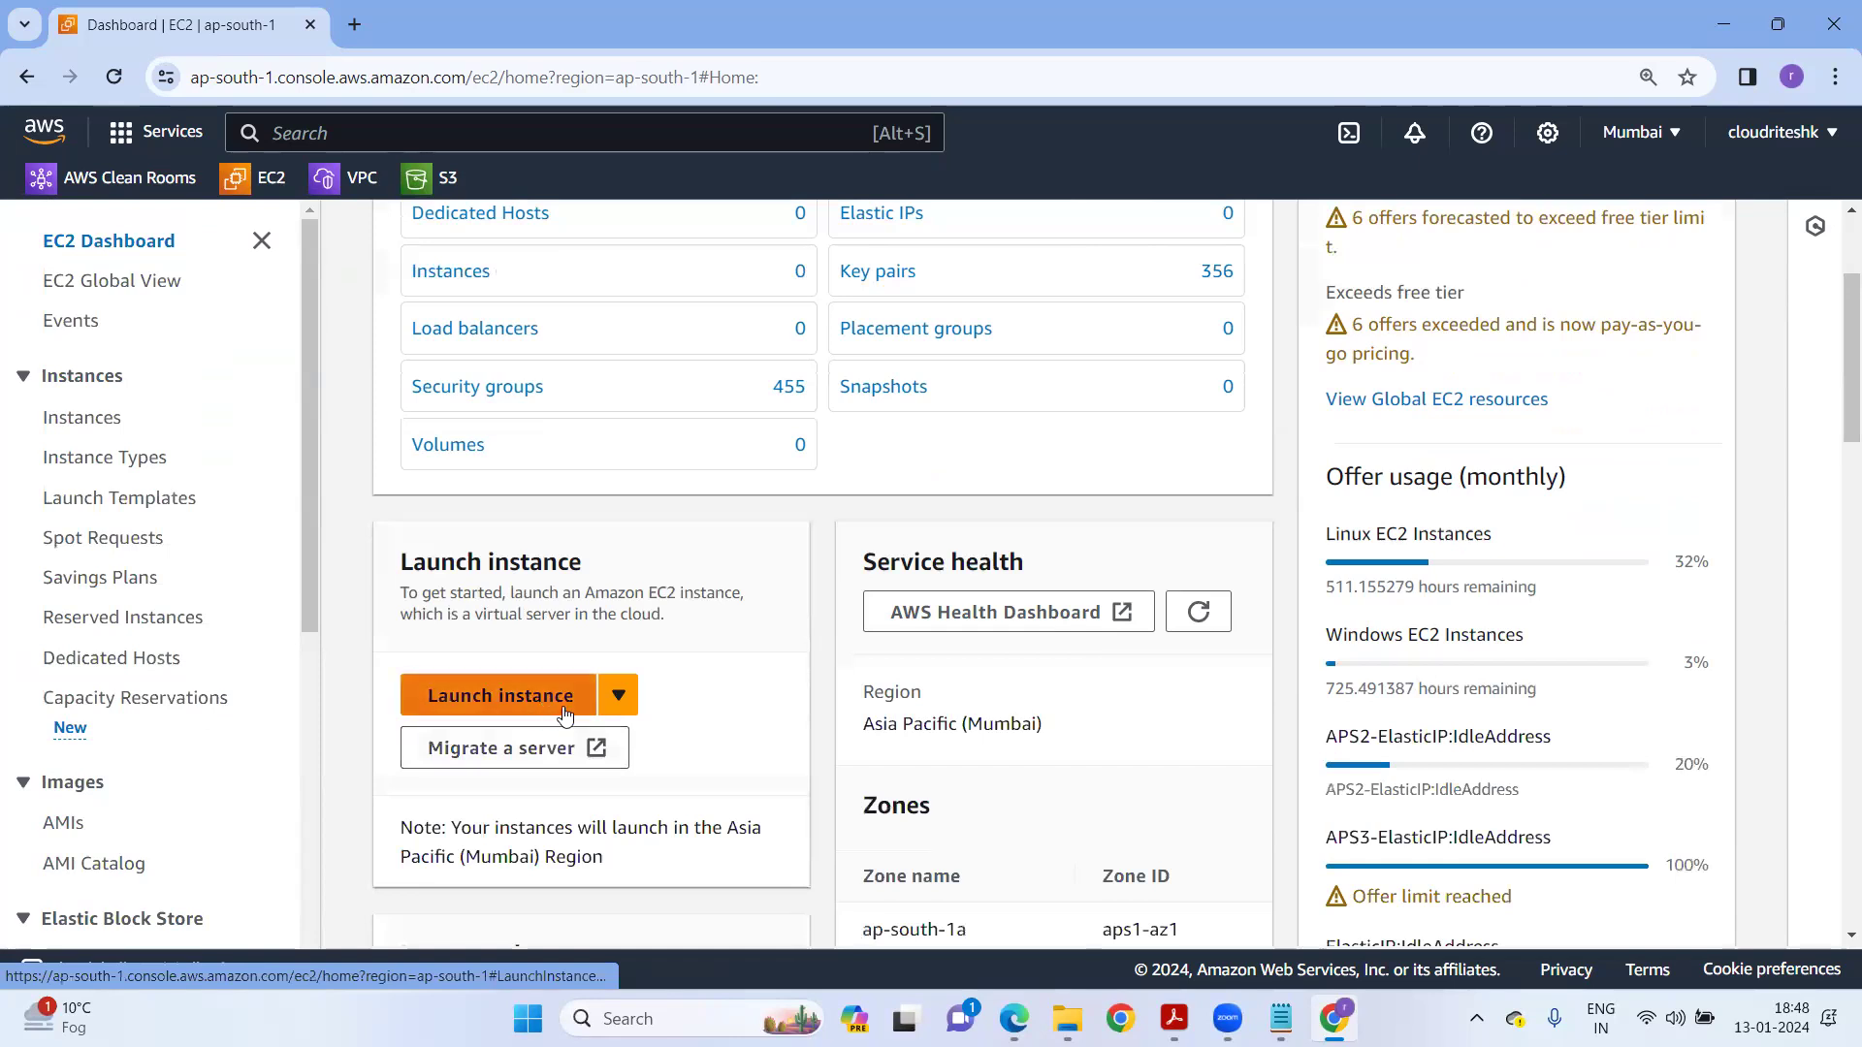
Start launching a new instance and name it Window-Machine.
left_click(565, 711)
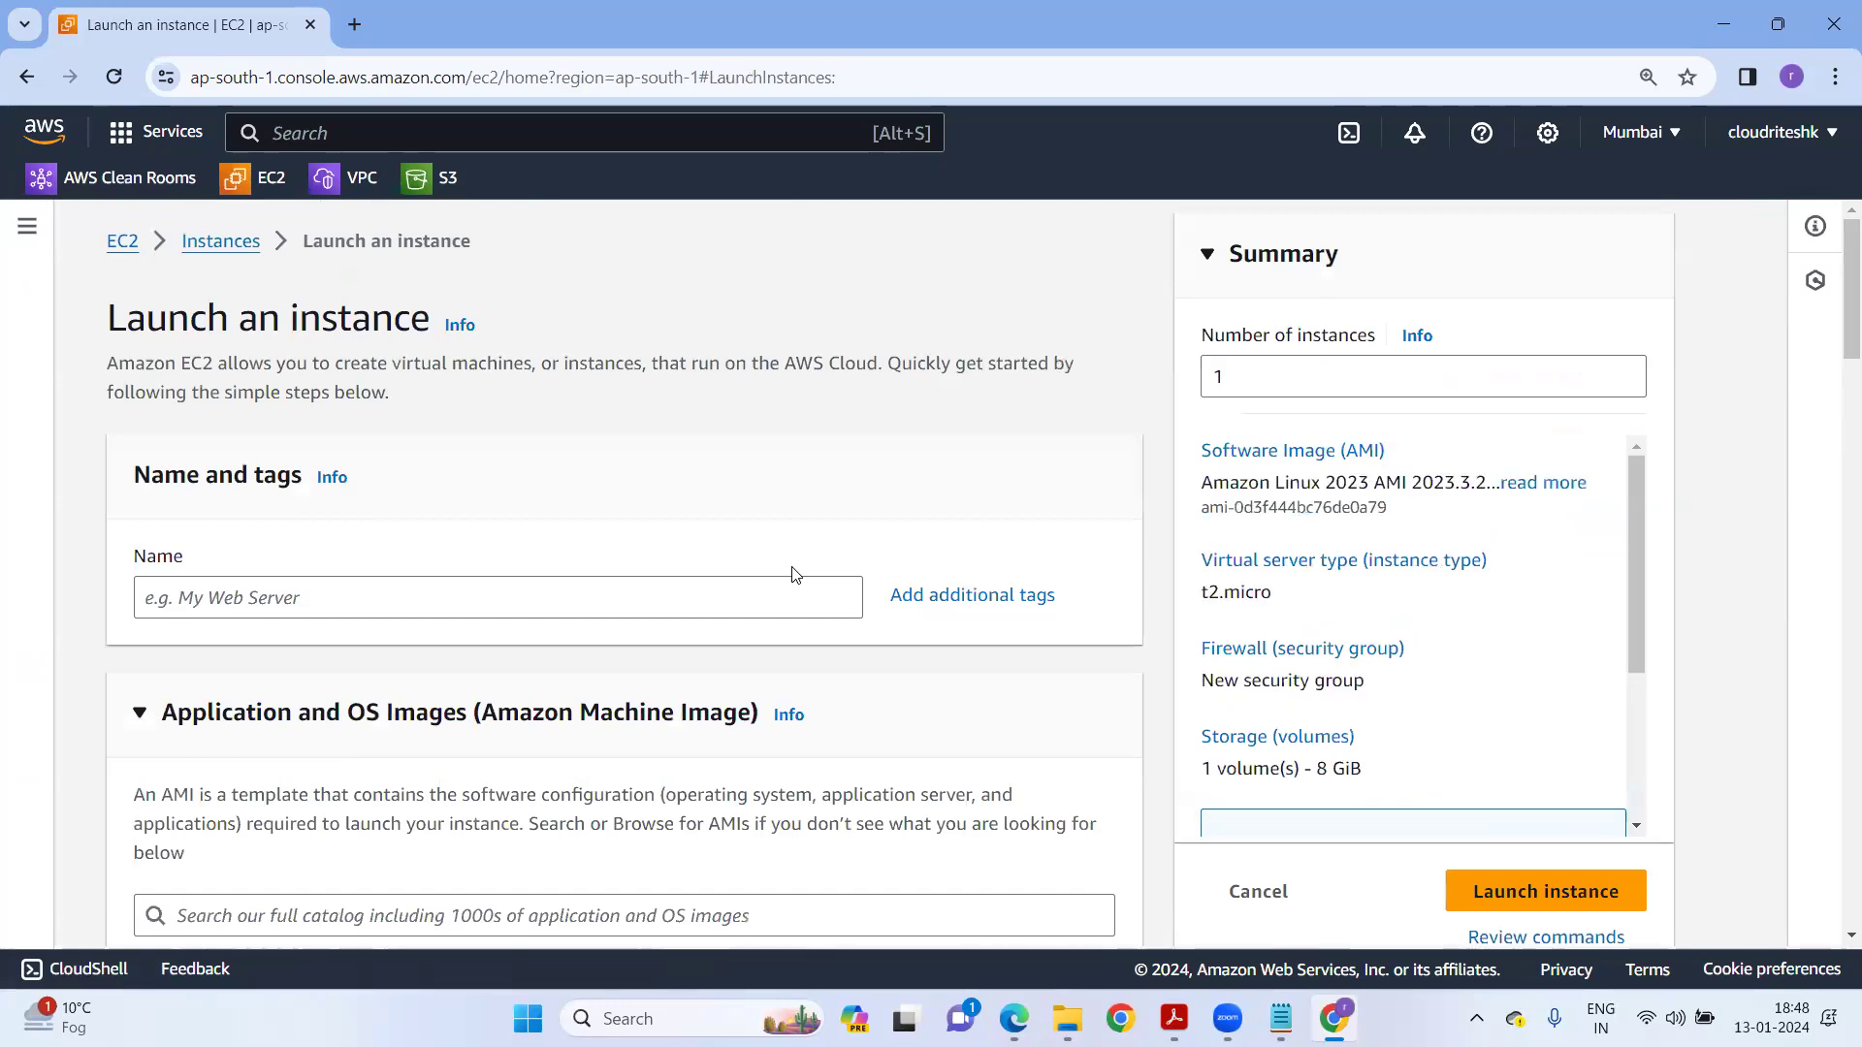
left_click(195, 598)
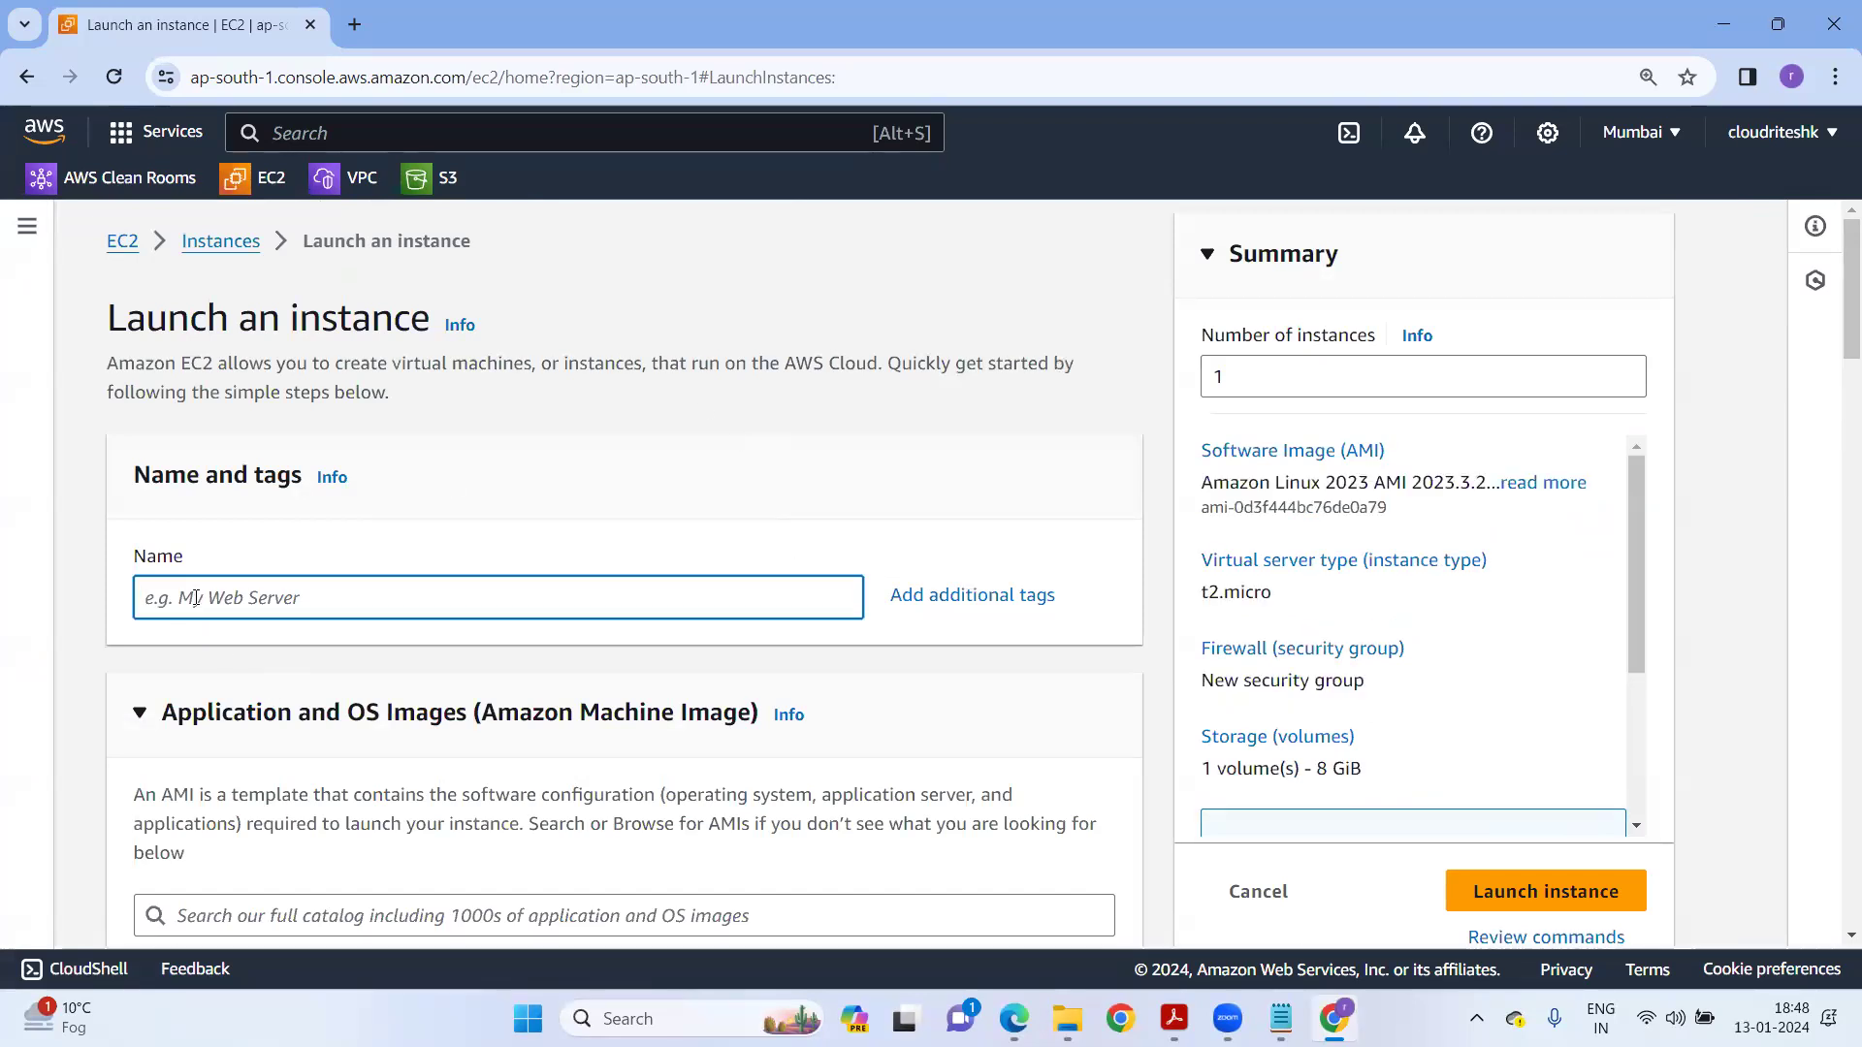
type("Winod")
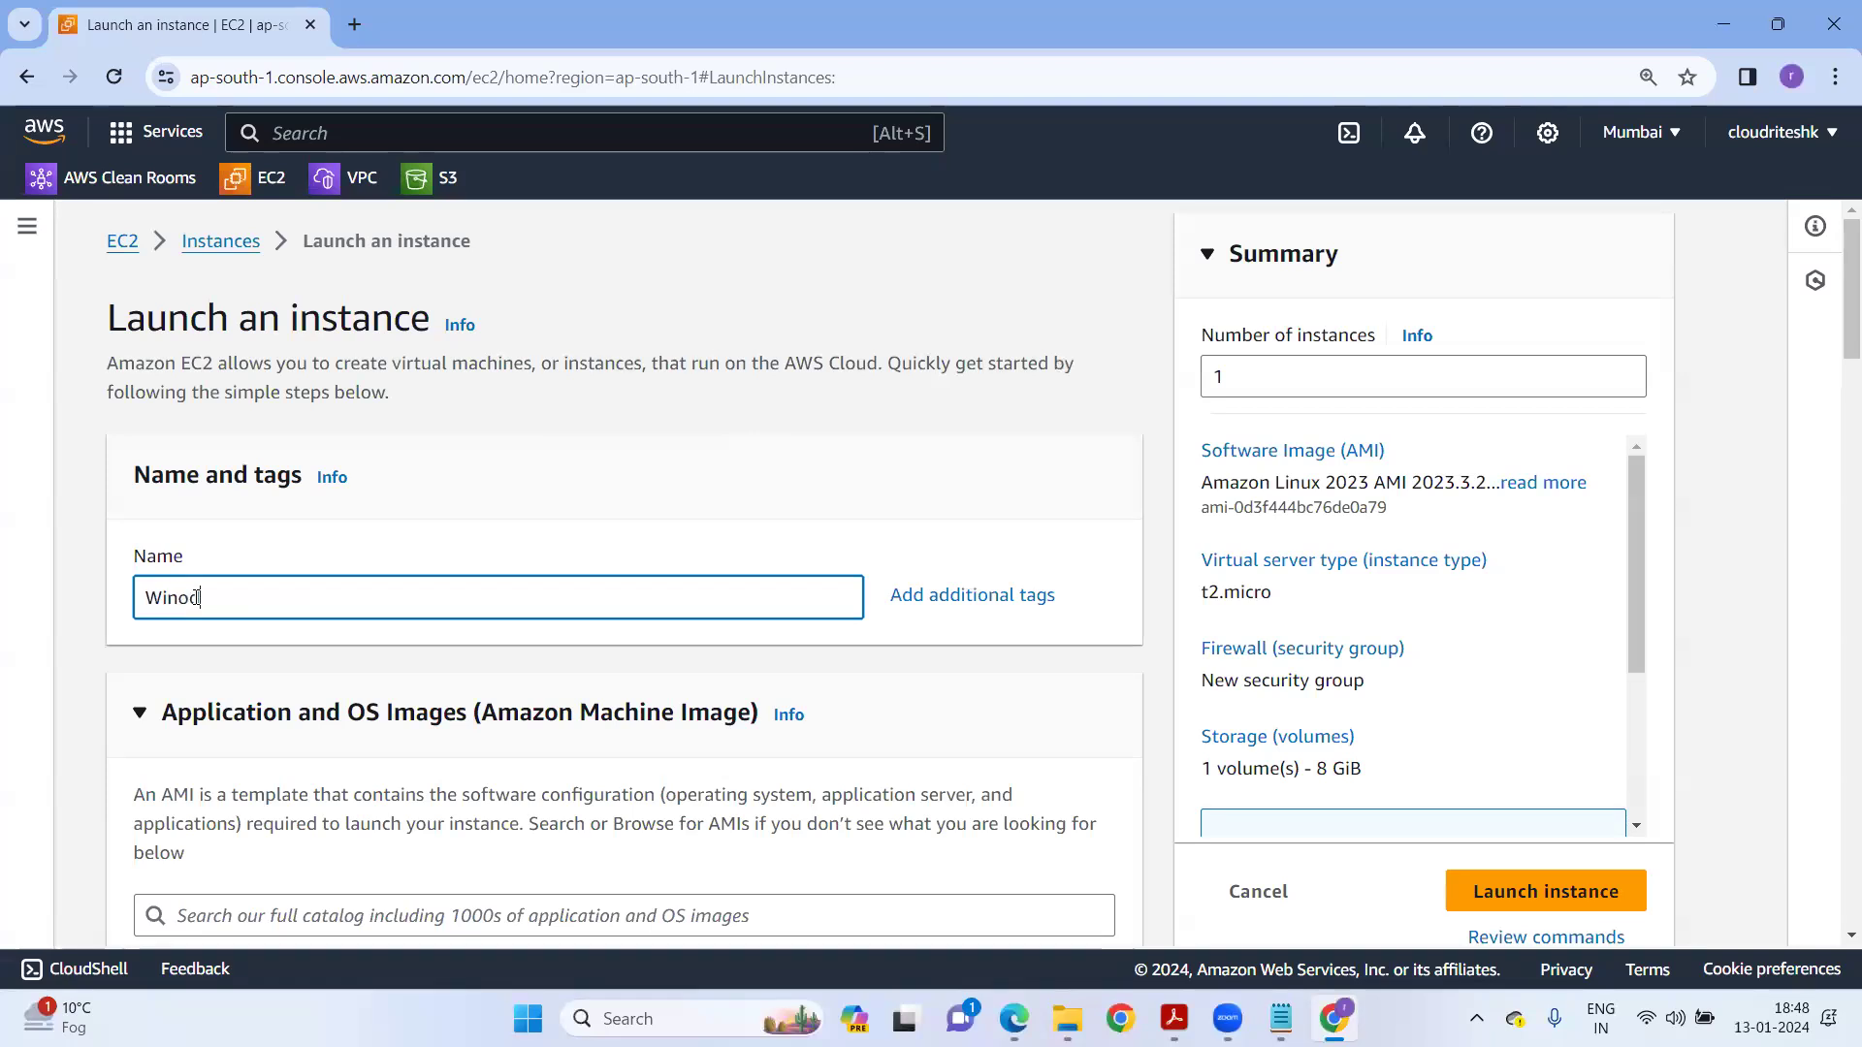
type("w")
key("BackSpace")
key("BackSpace")
key("BackSpace")
type("dow-Machine")
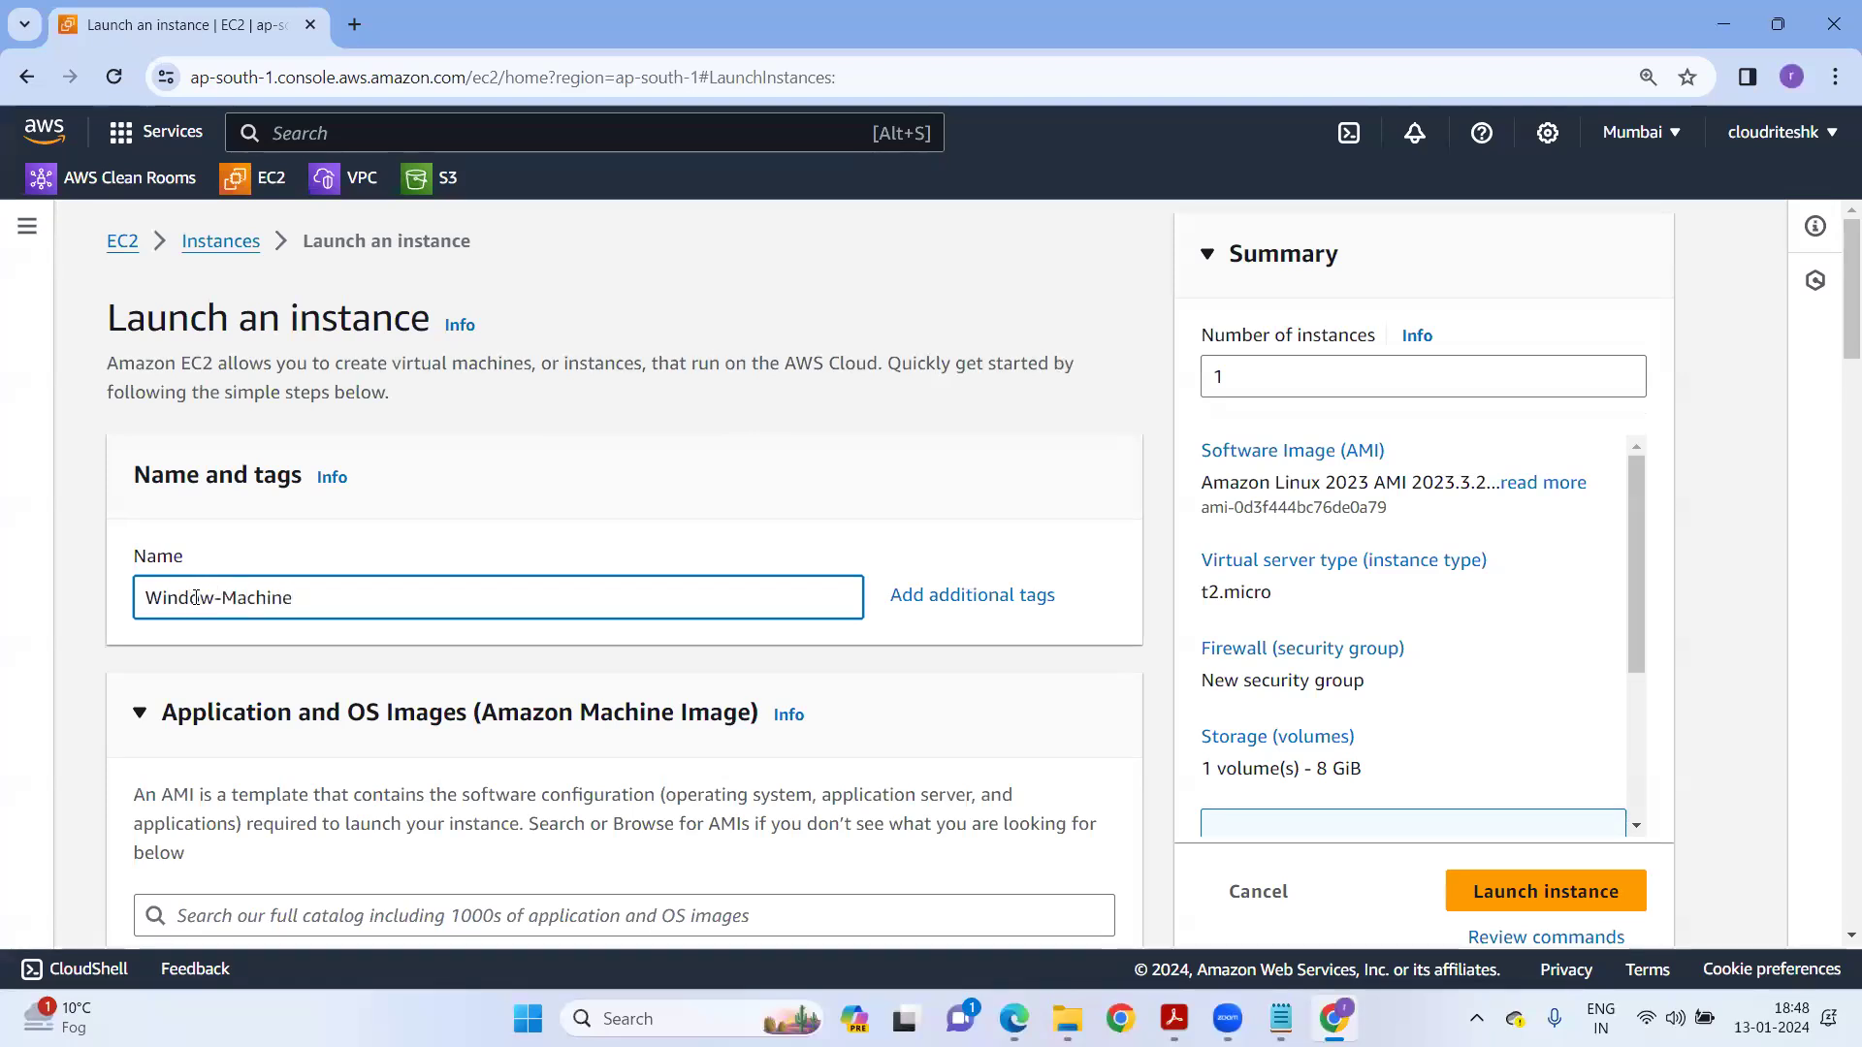
scroll(393, 651, "down", 3)
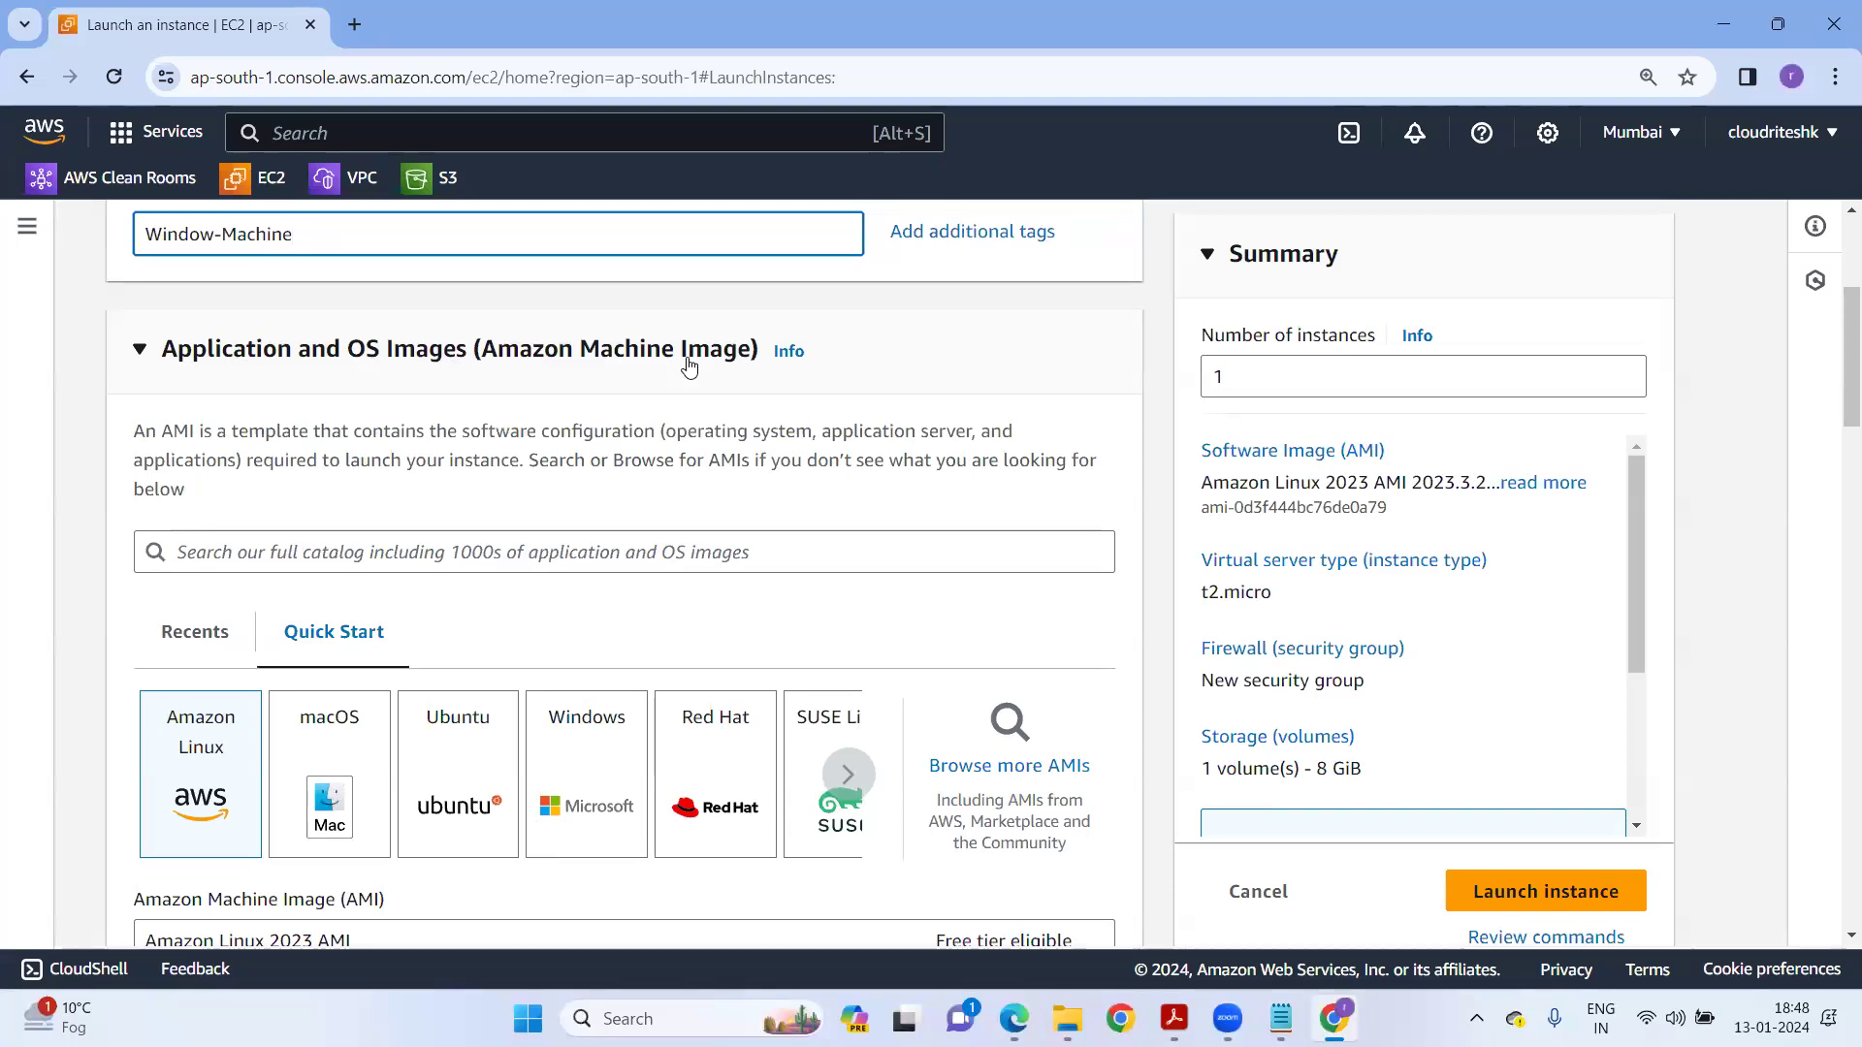
Choose Windows as the instance's Quick Start operating system.
scroll(679, 630, "down", 3)
left_click(627, 517)
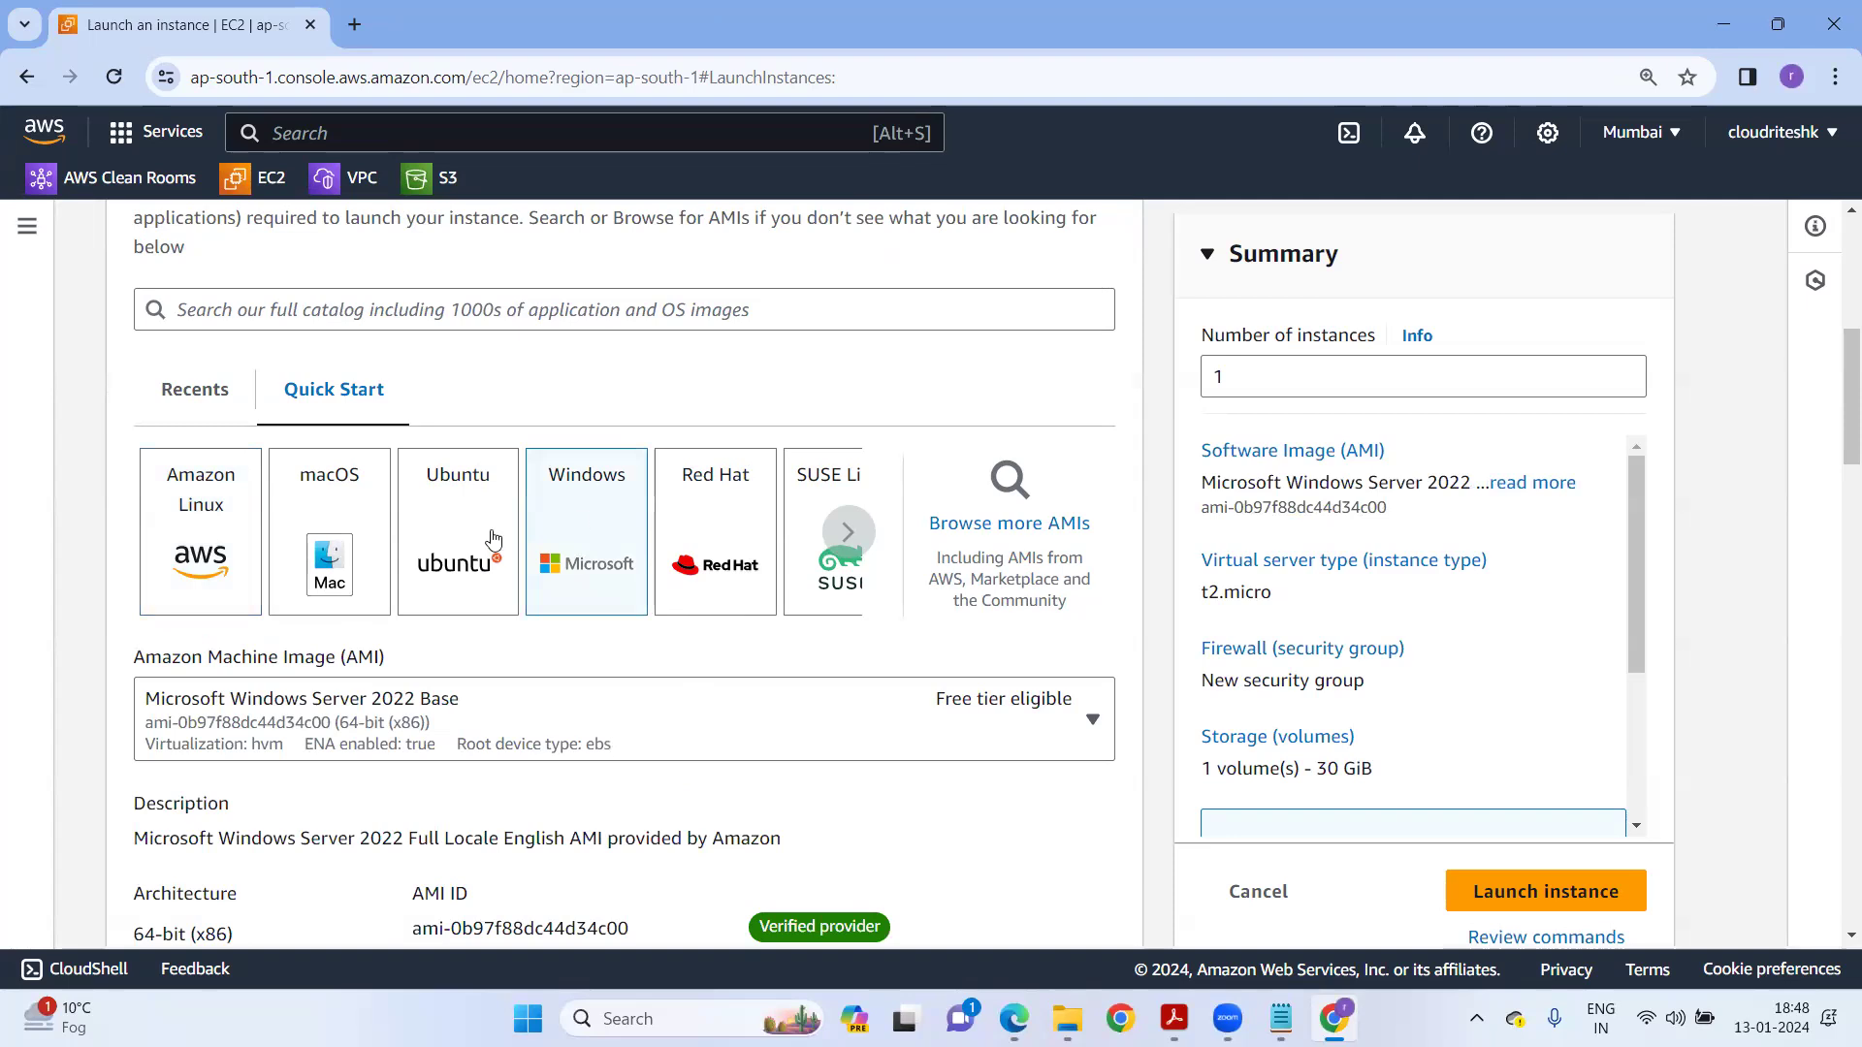
scroll(175, 424, "up", 3)
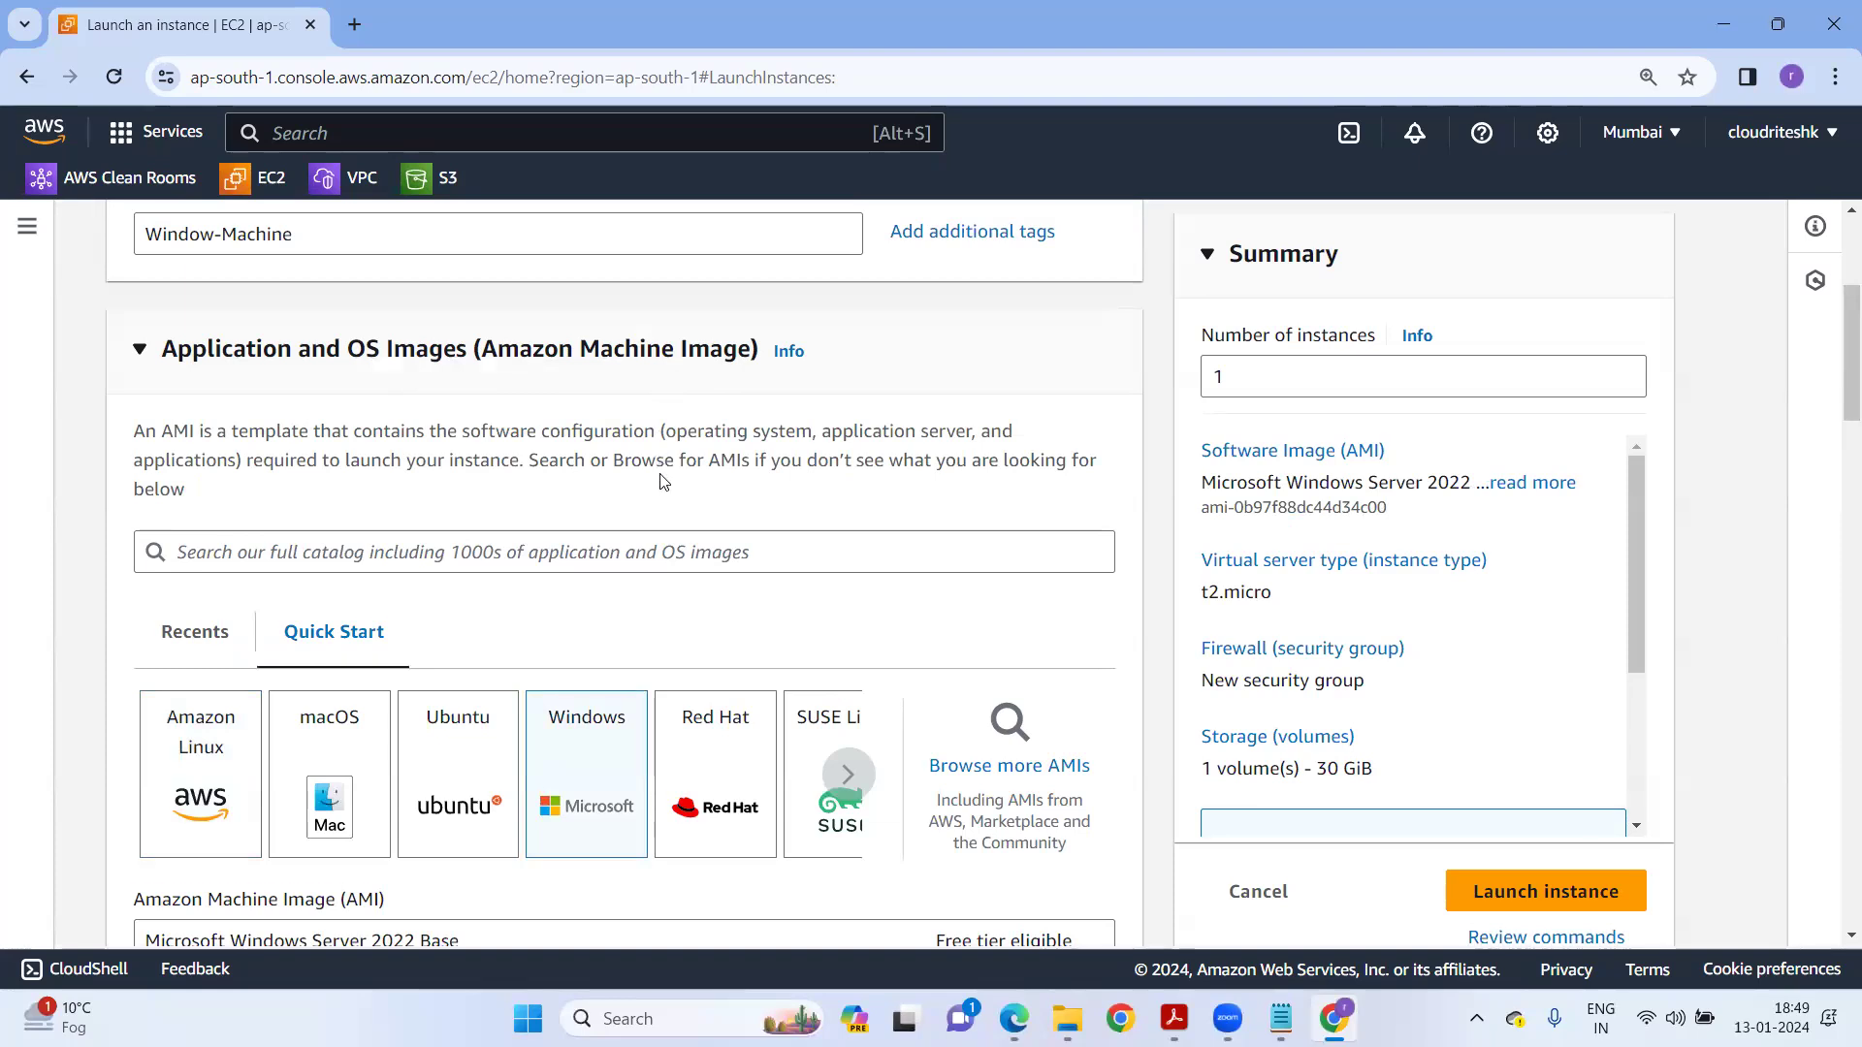
scroll(664, 481, "down", 1)
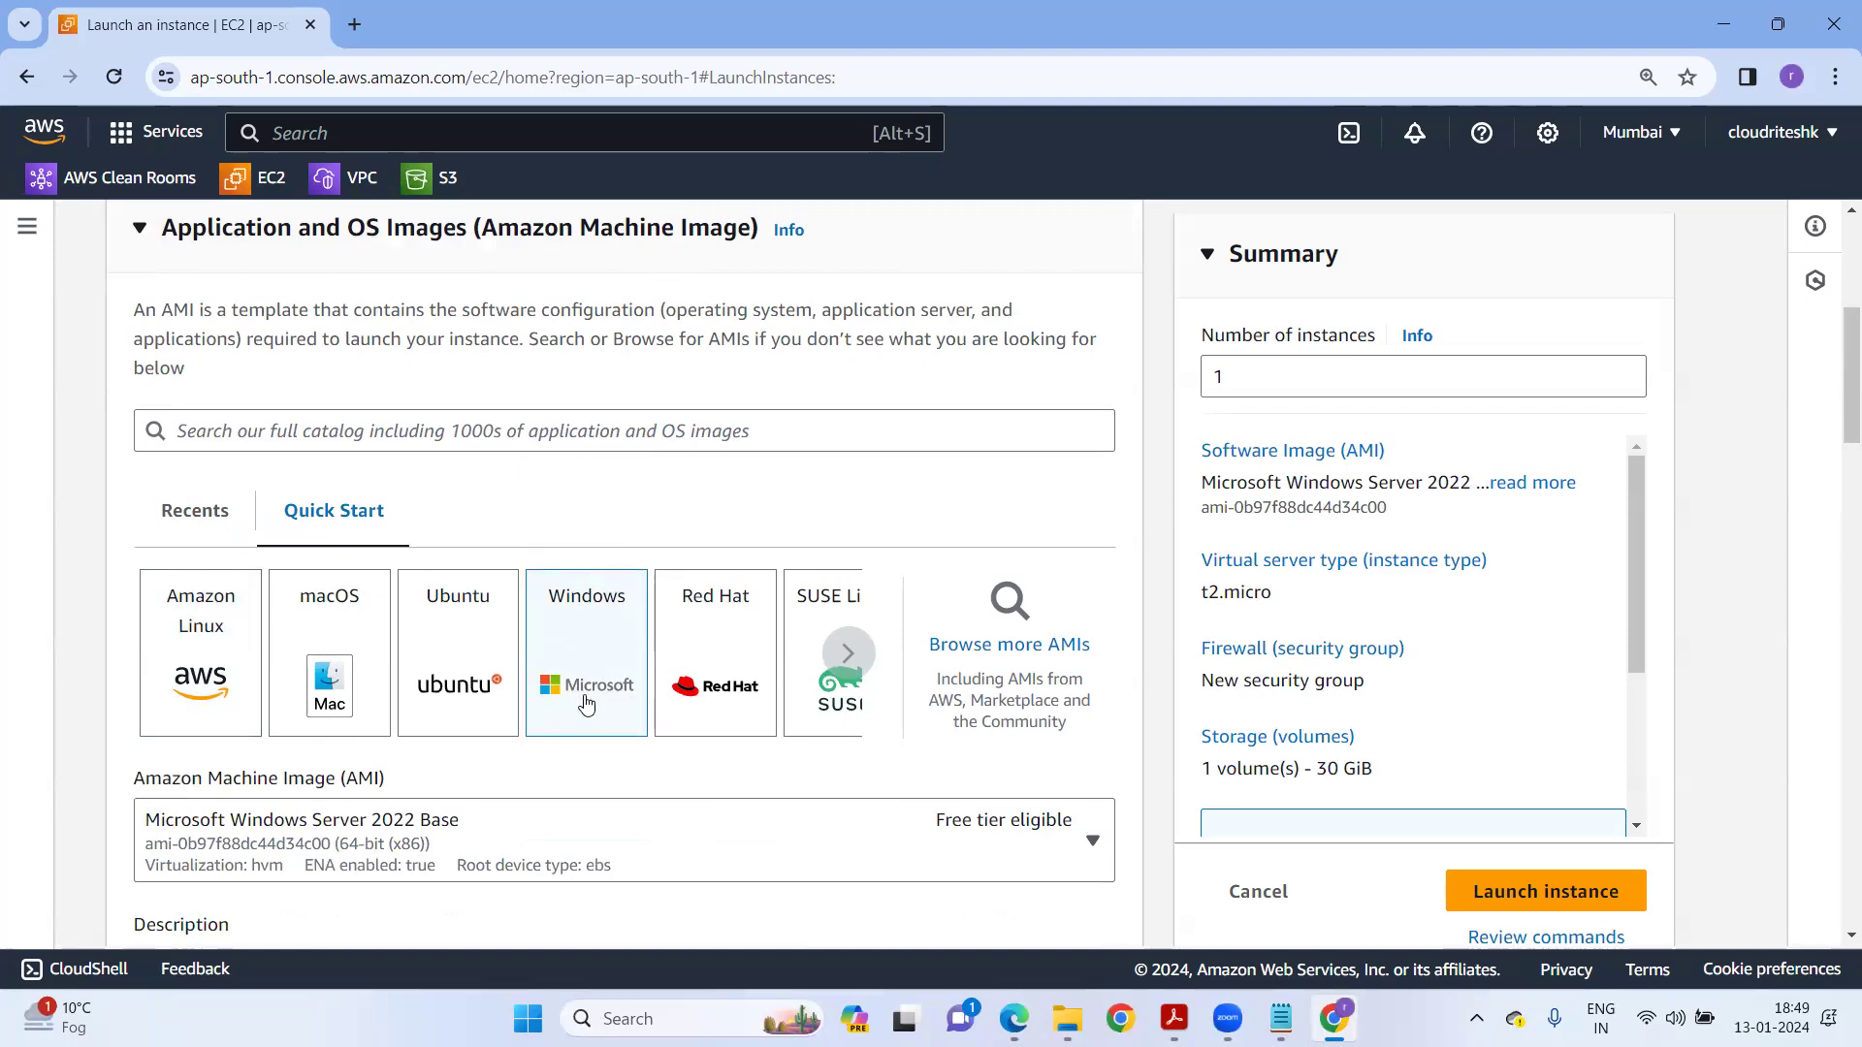
scroll(601, 632, "down", 2)
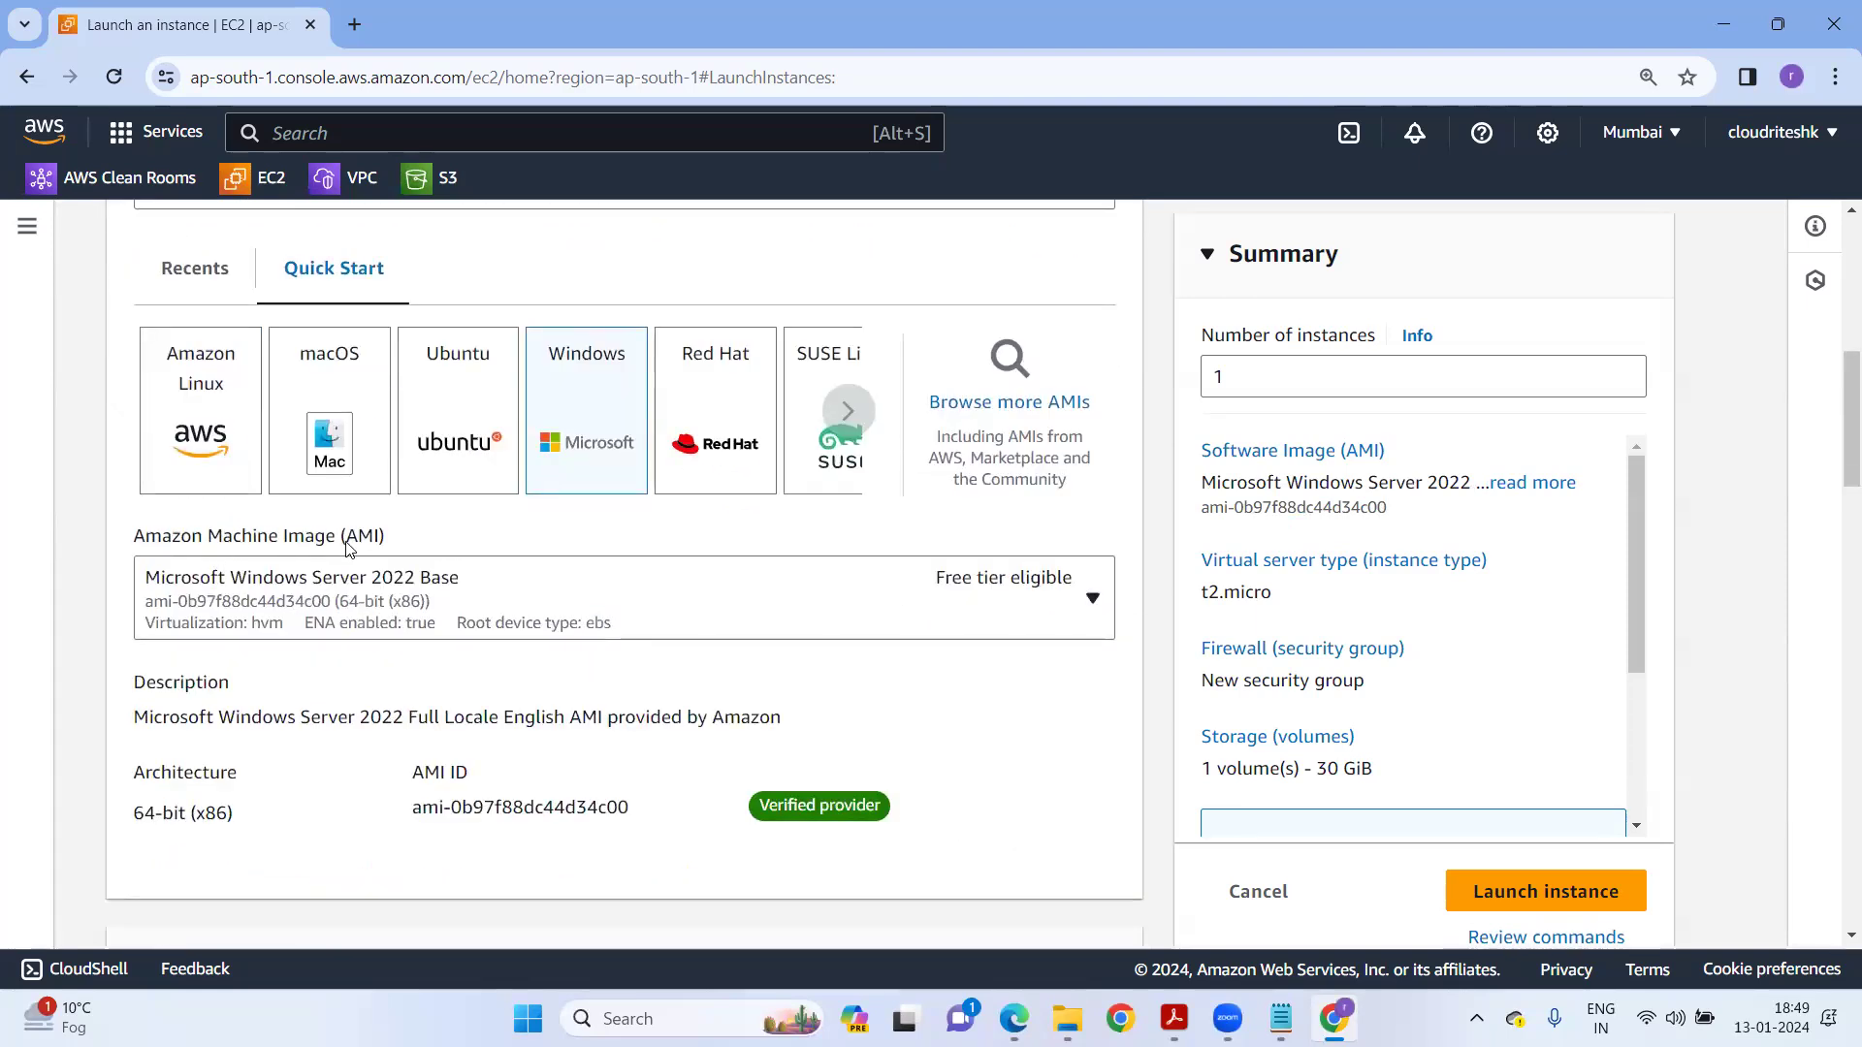
Keep Microsoft Windows Server 2022 Base as the AMI and review the instance type list.
left_click(376, 611)
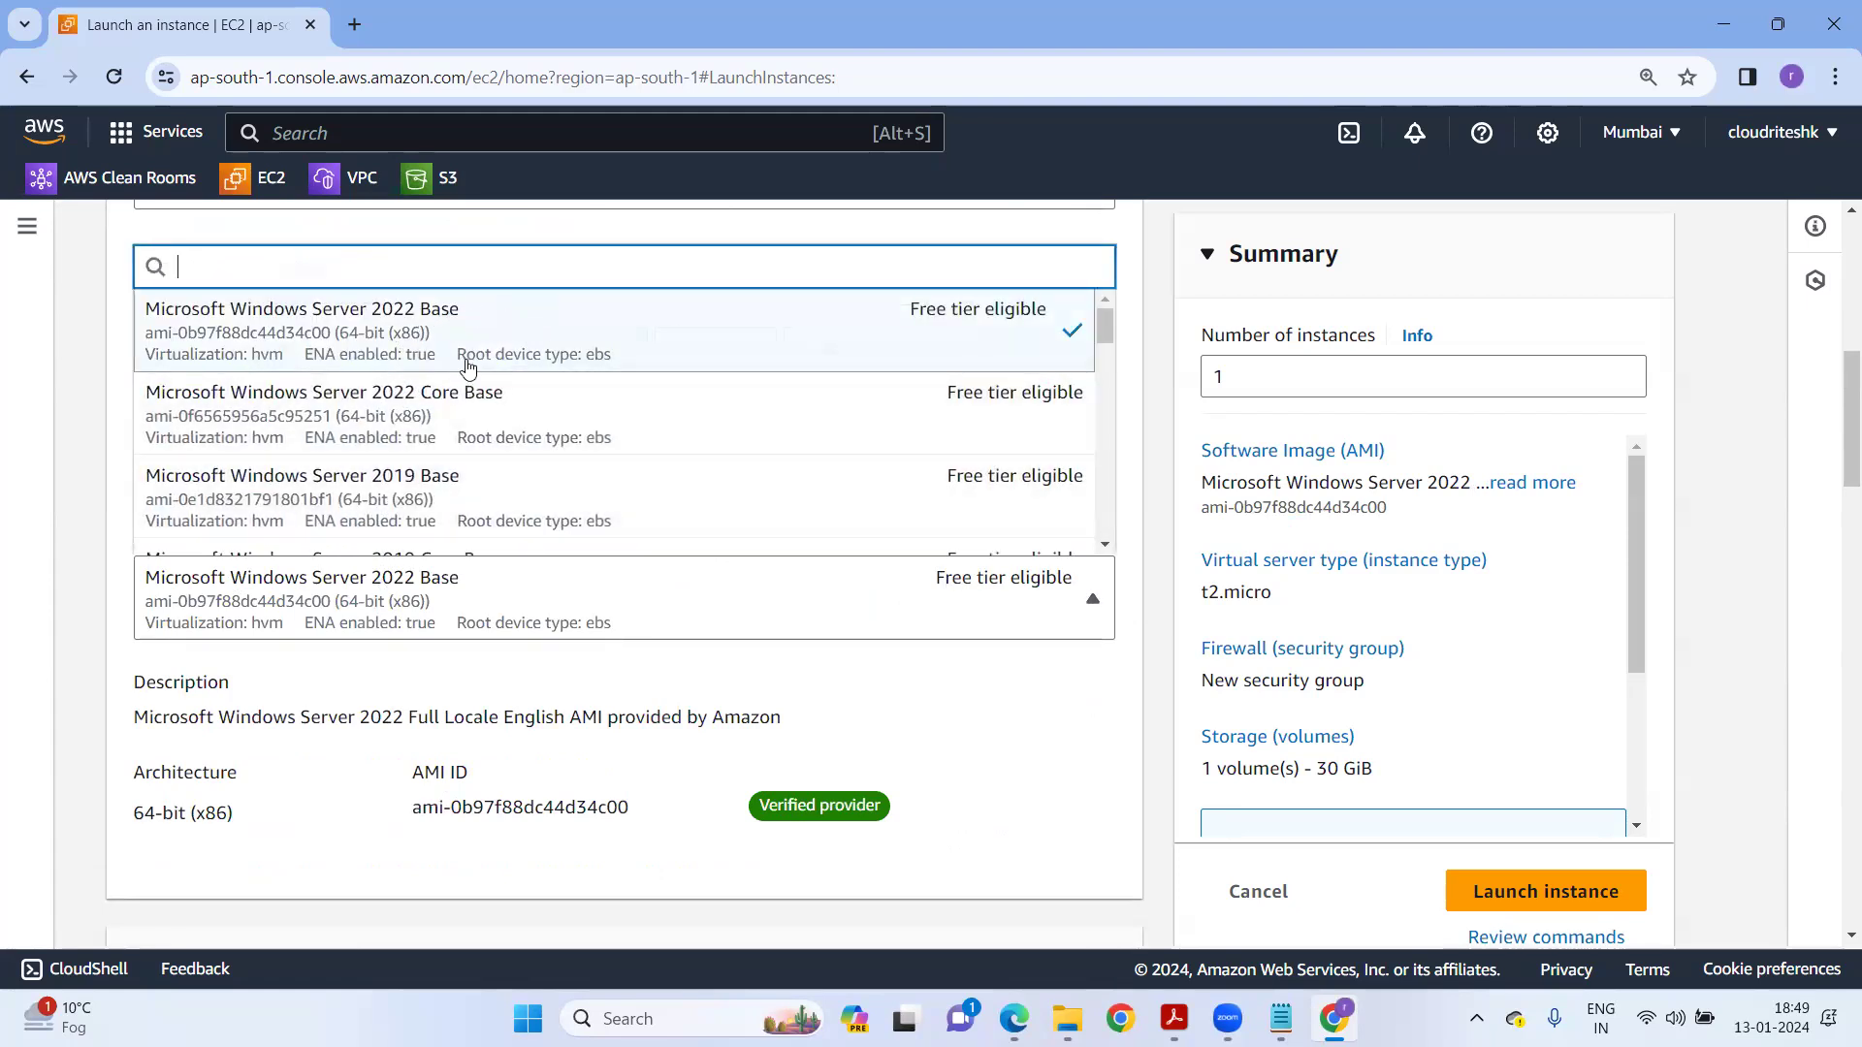
scroll(524, 487, "down", 6)
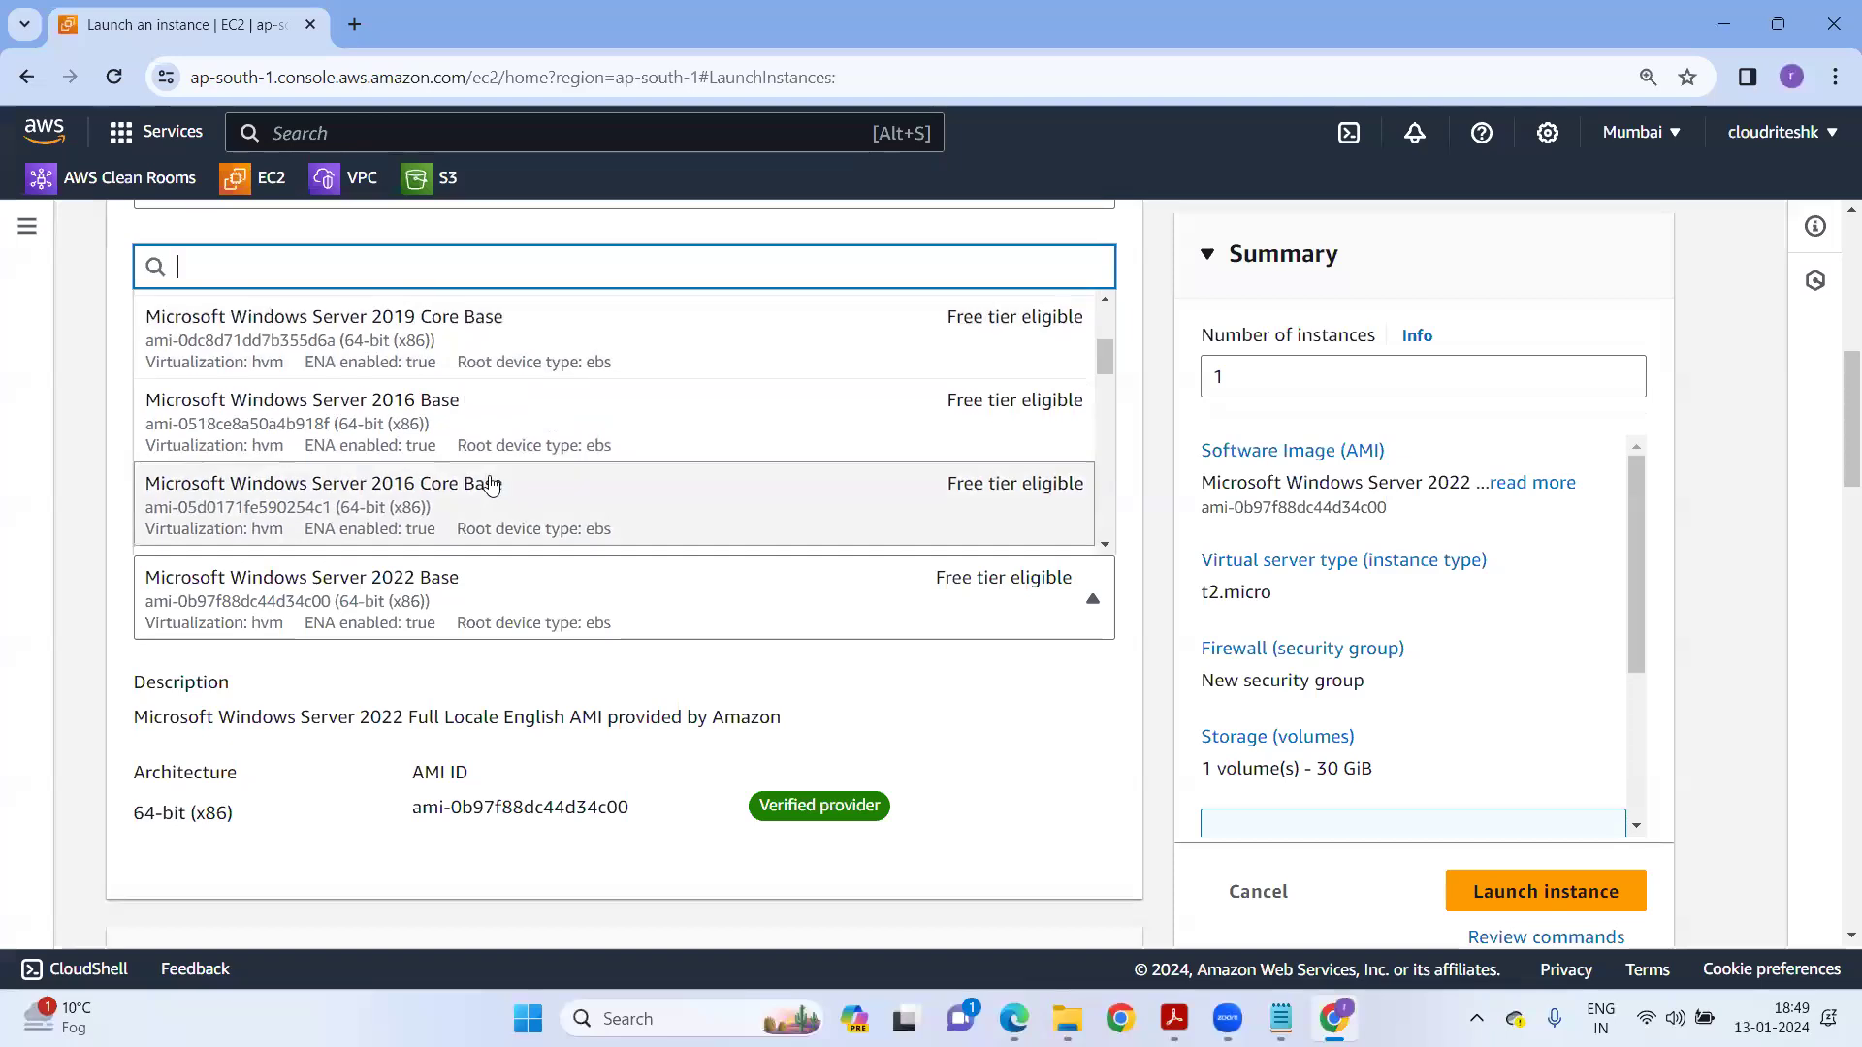
scroll(490, 485, "up", 8)
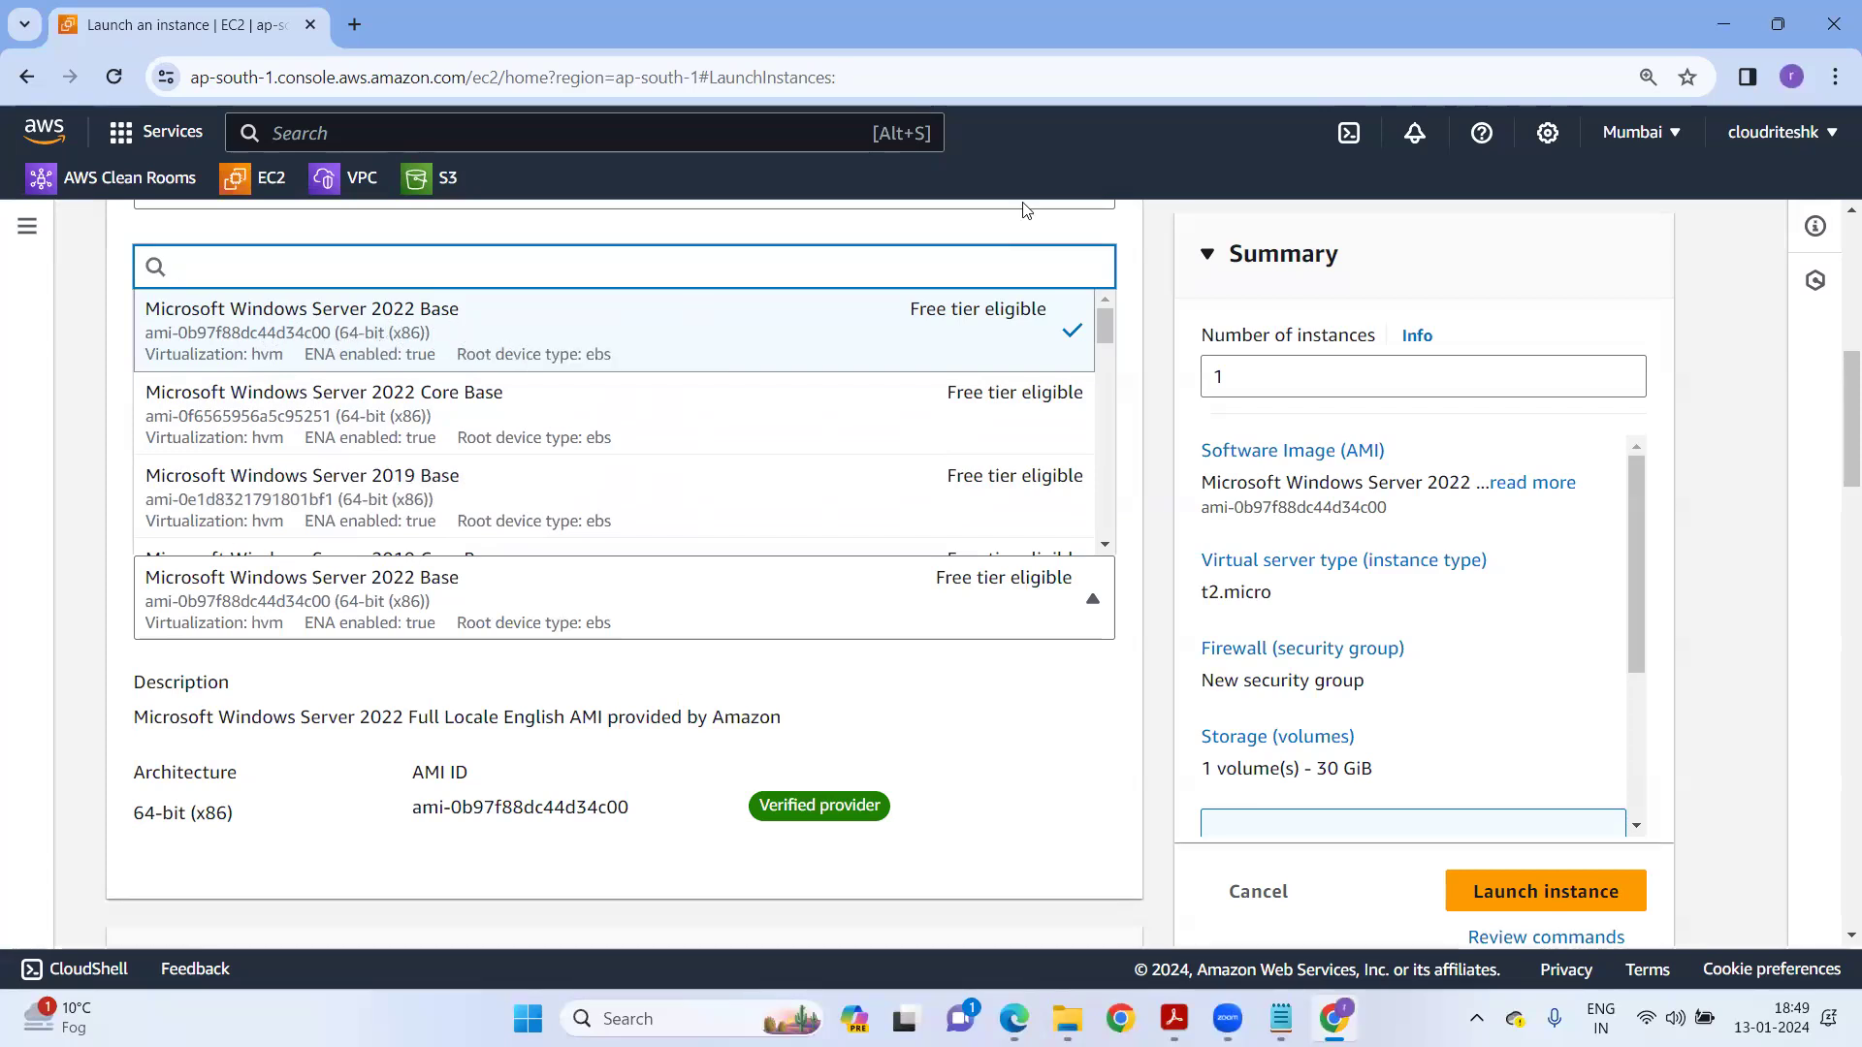
left_click(346, 570)
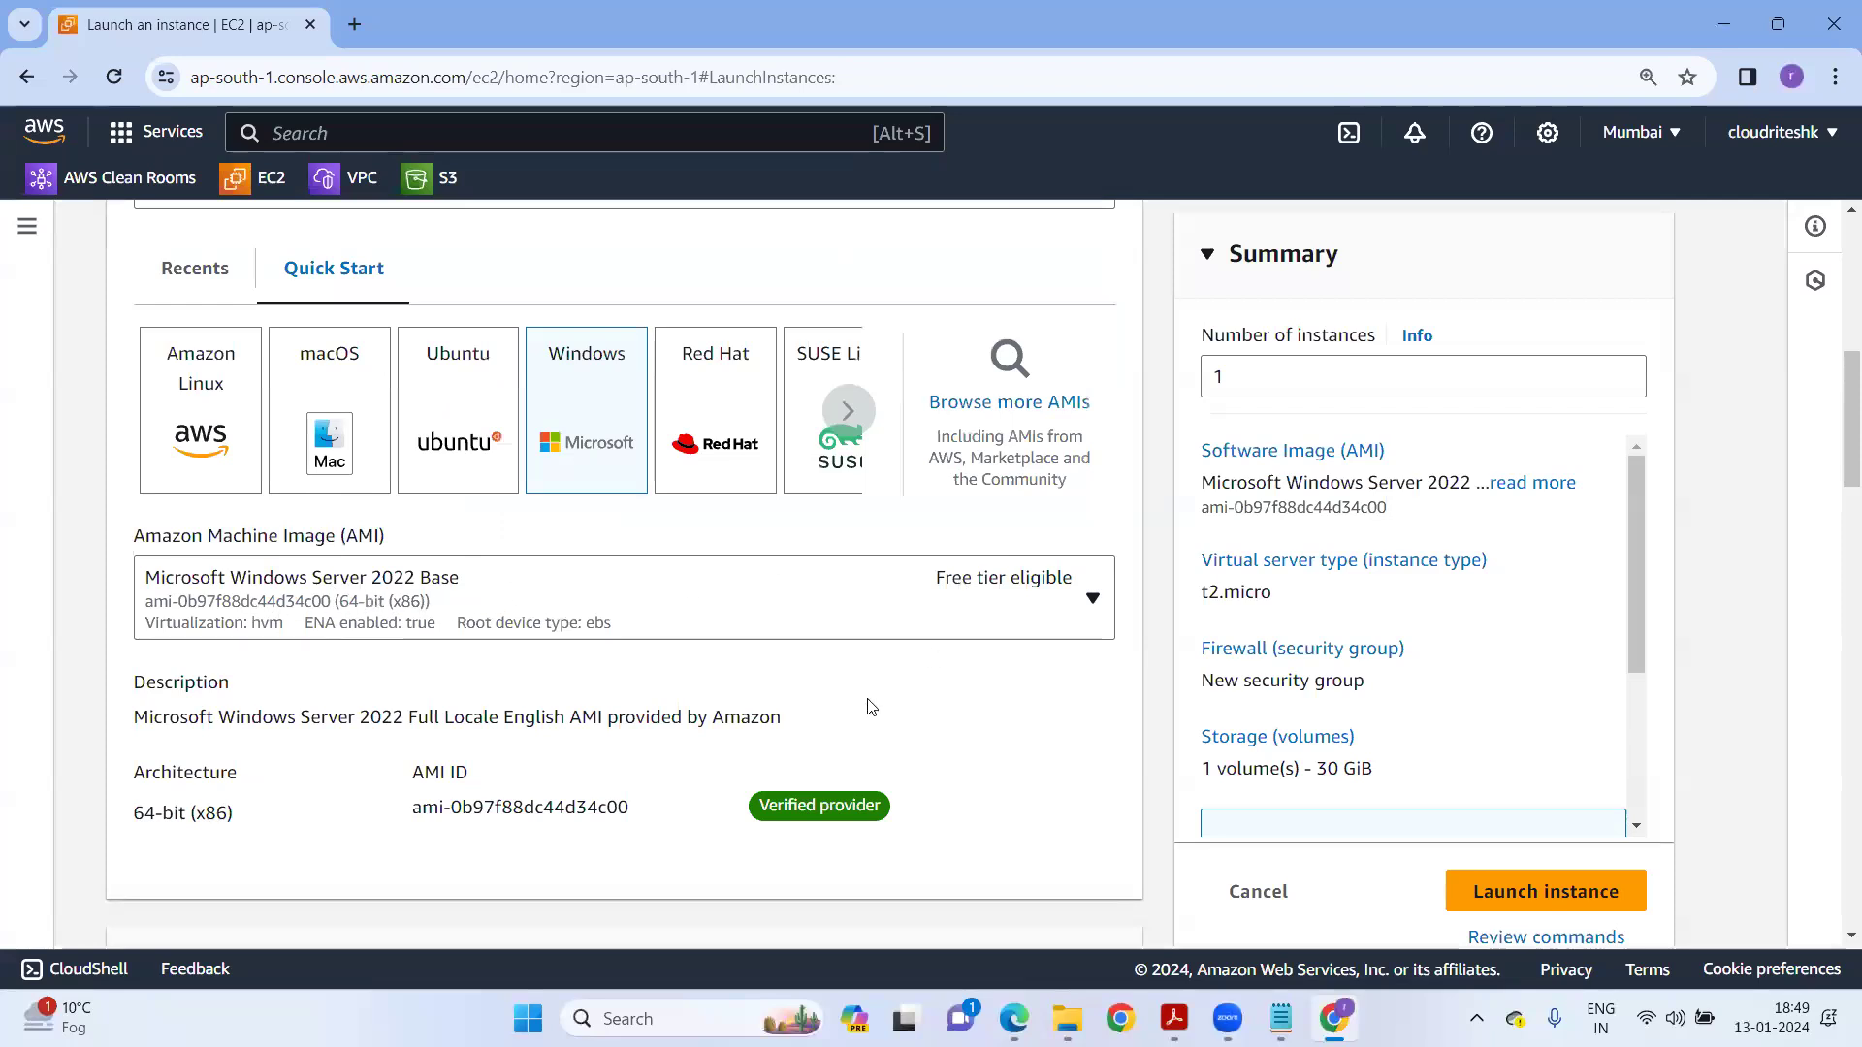
scroll(870, 707, "down", 6)
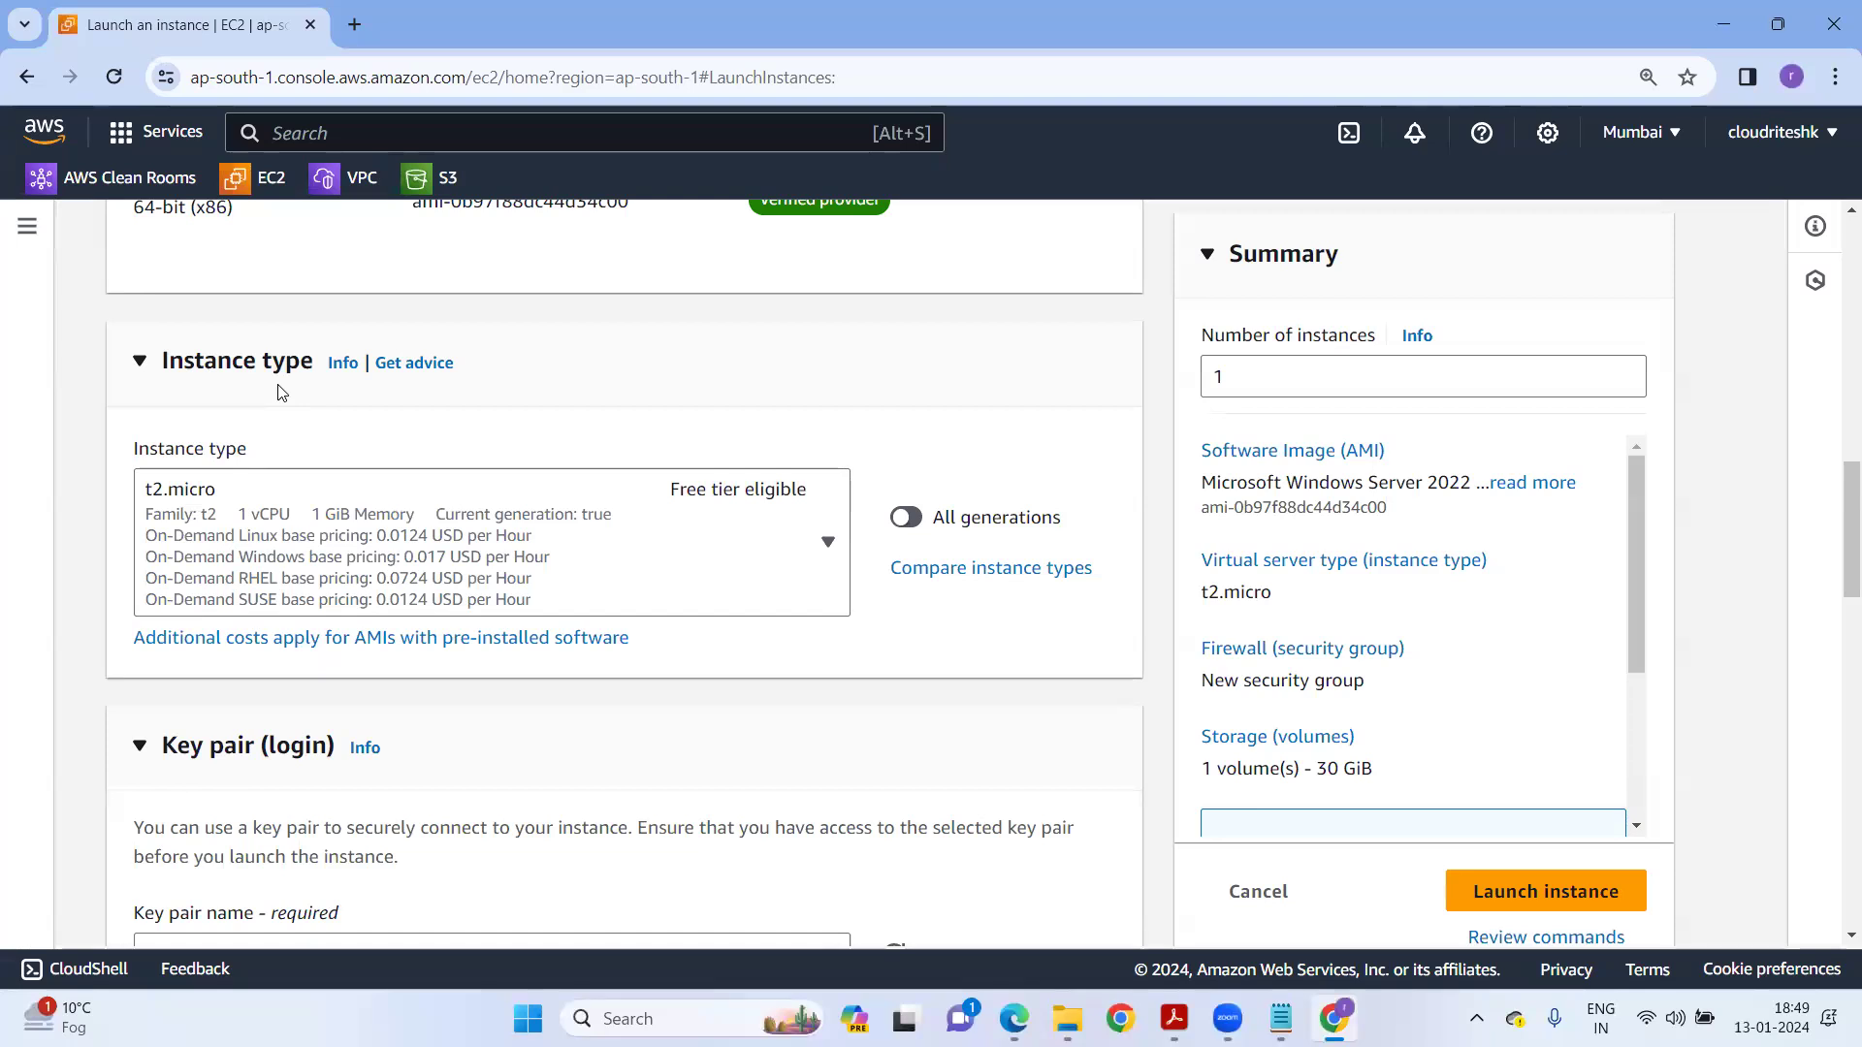
left_click(401, 498)
scroll(455, 819, "down", 2)
scroll(455, 820, "down", 3)
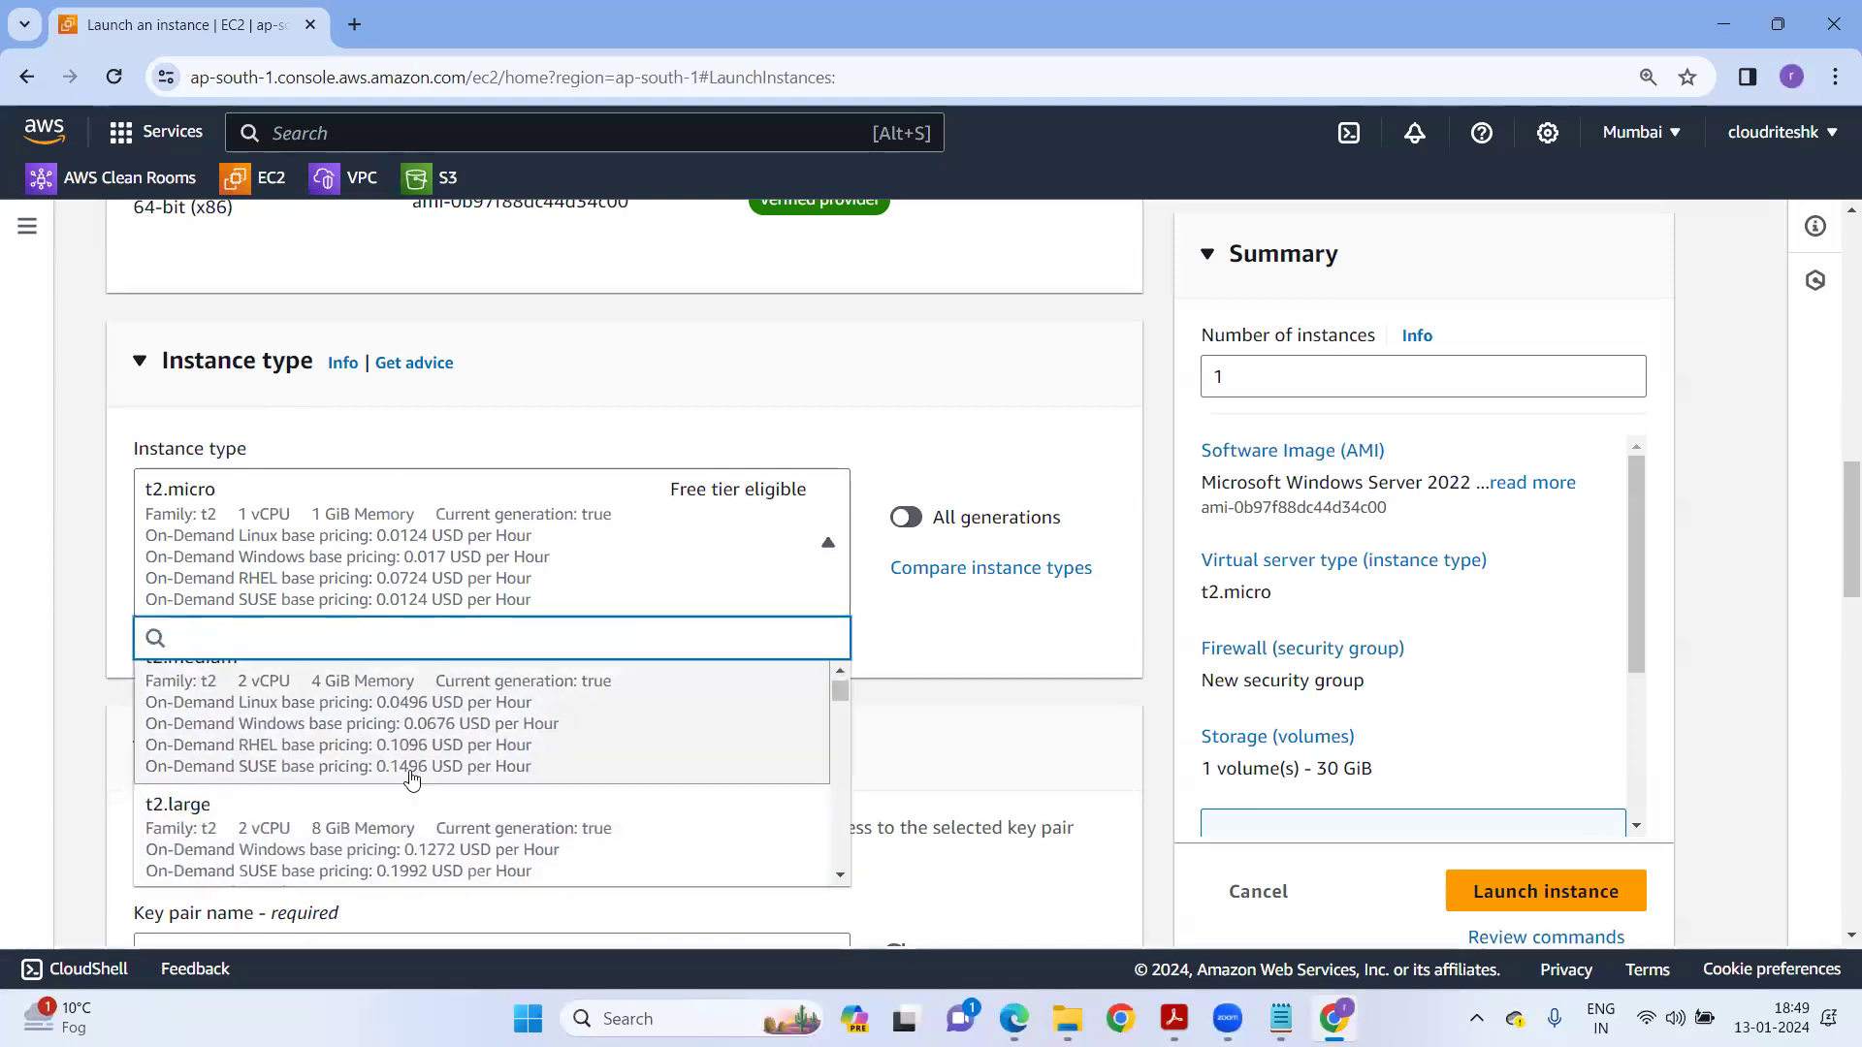
In a new Chrome tab, search 'ec2 family types' and open the EC2 Instance Types page.
left_click(355, 25)
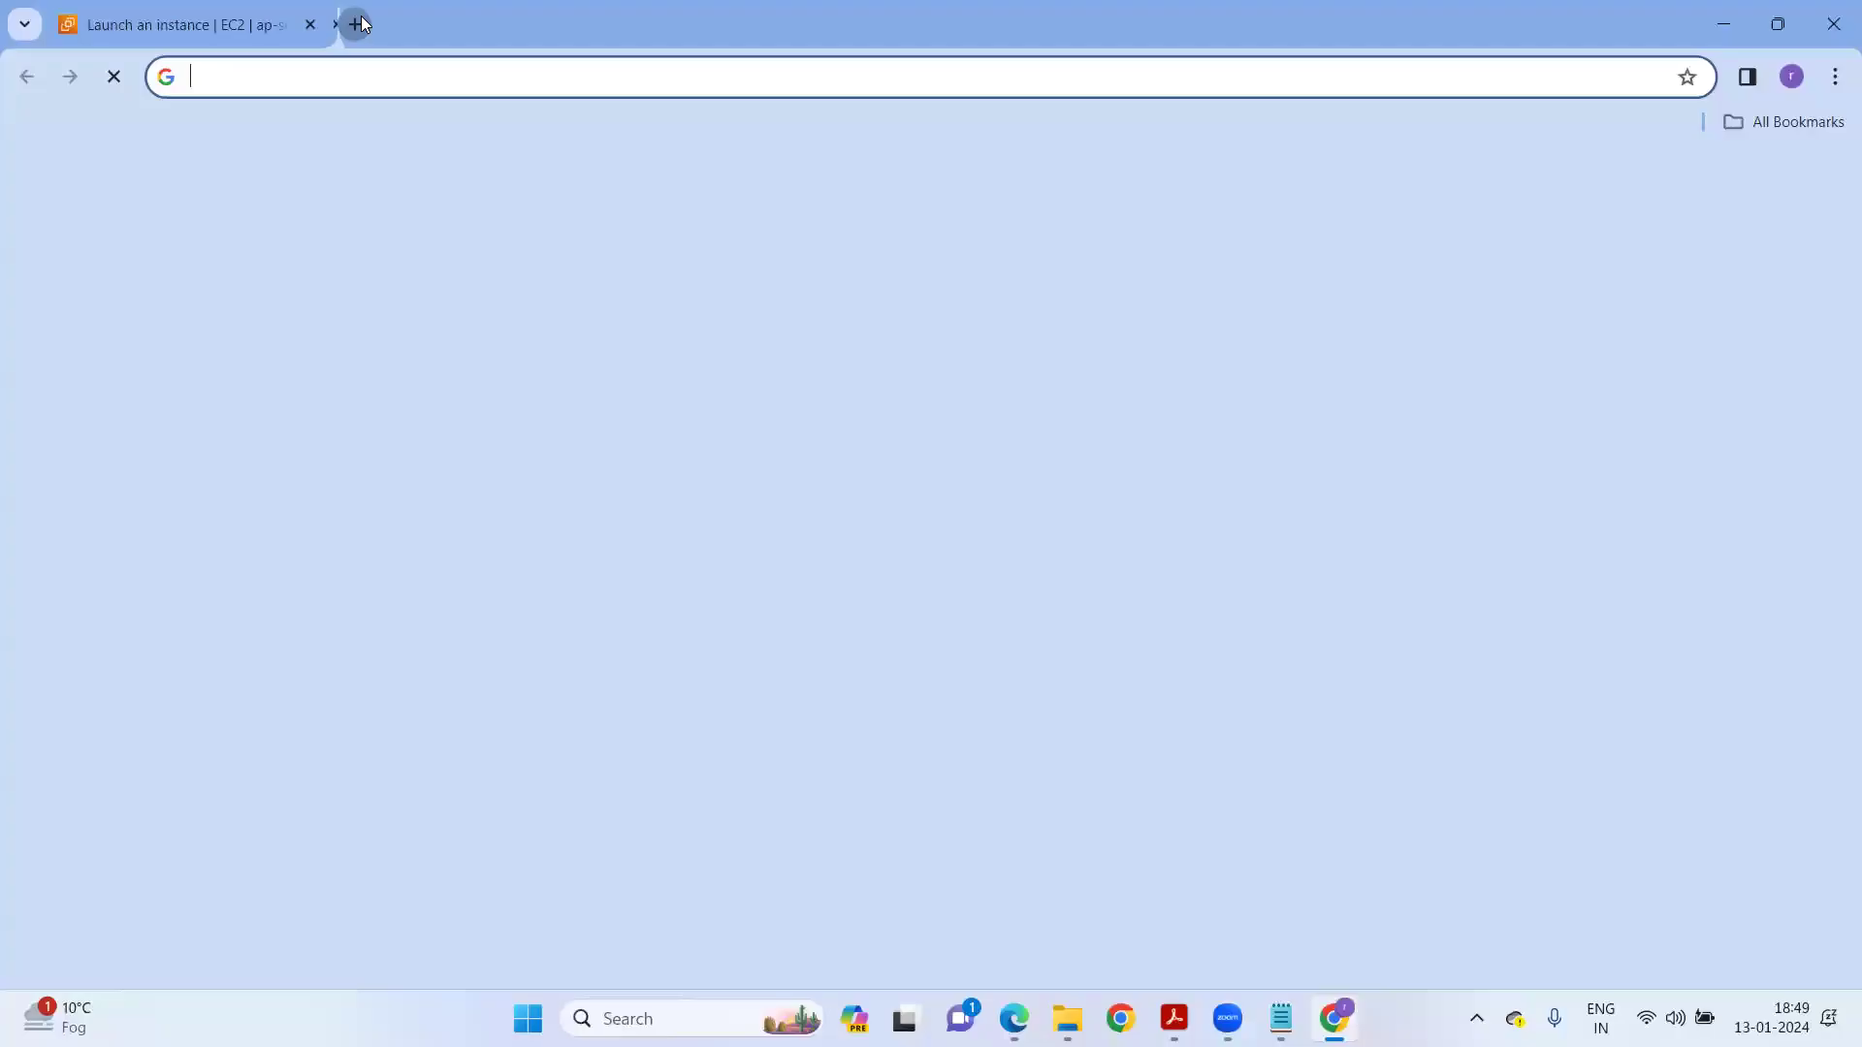
type("ec2 faj")
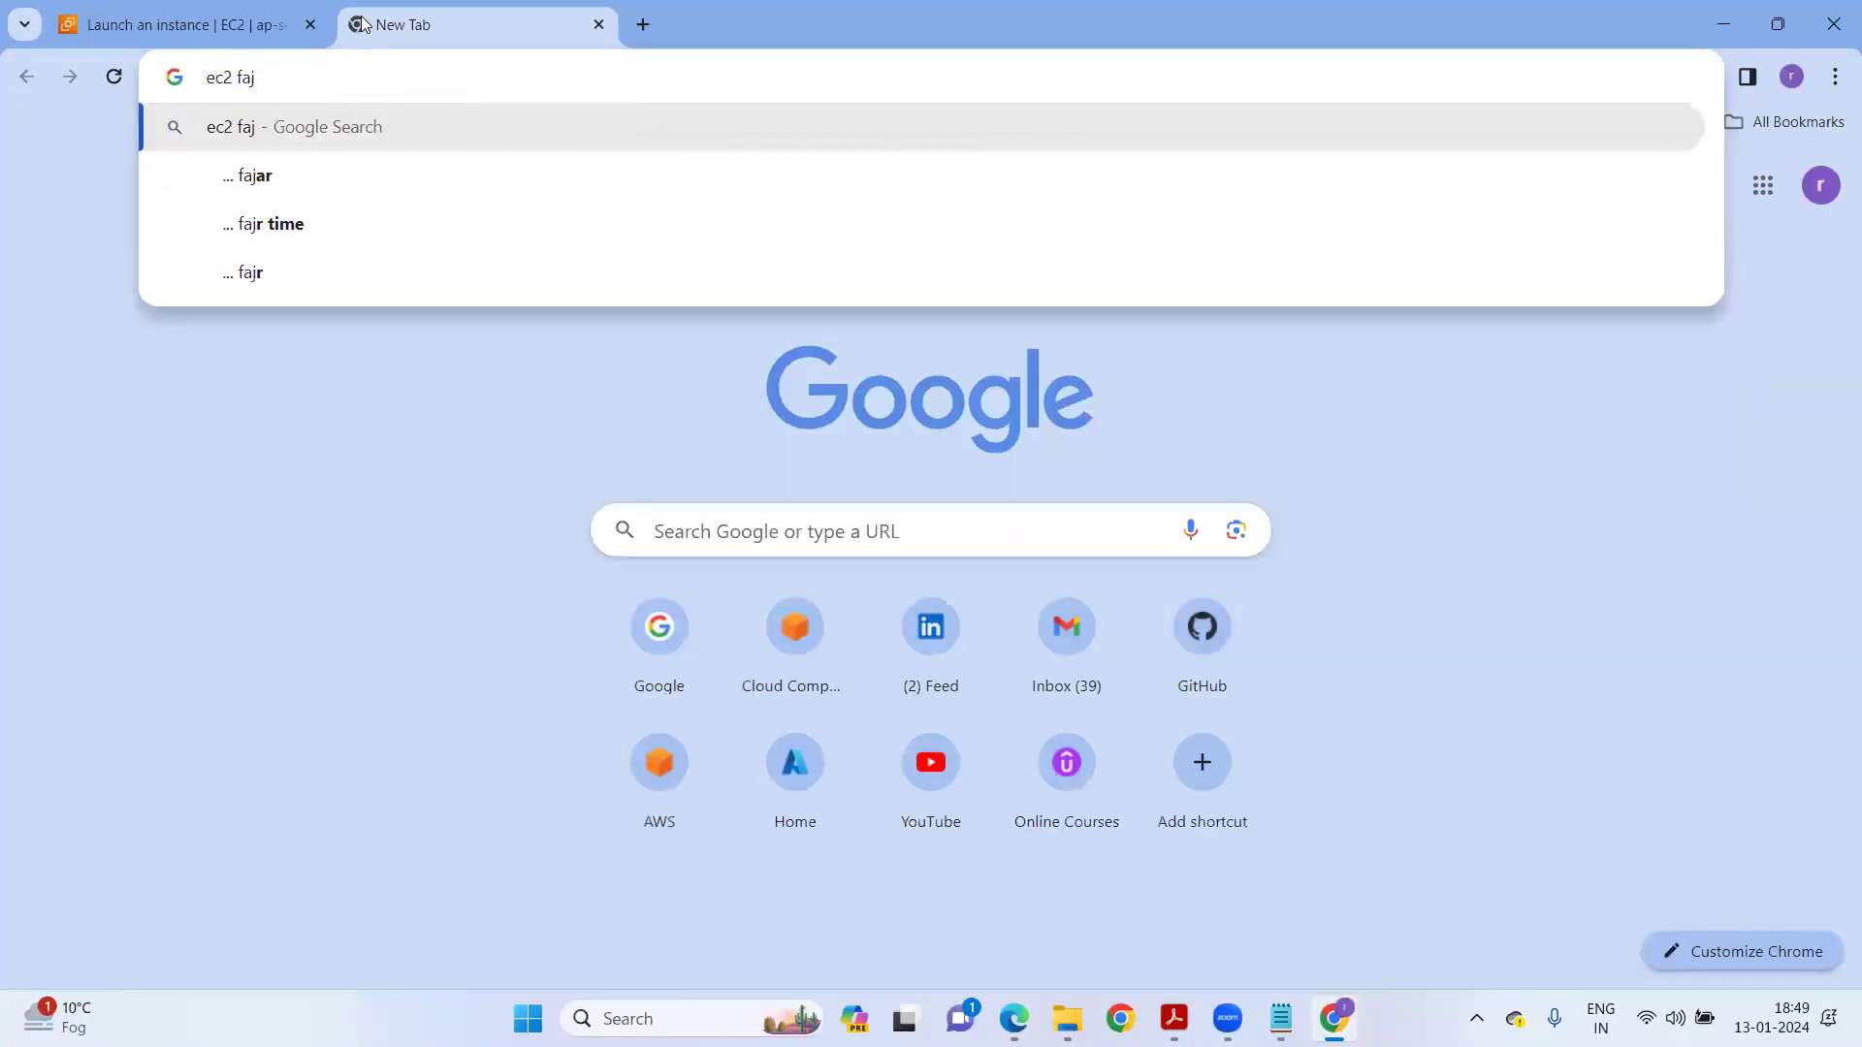
key("BackSpace")
key("Down")
key("Return")
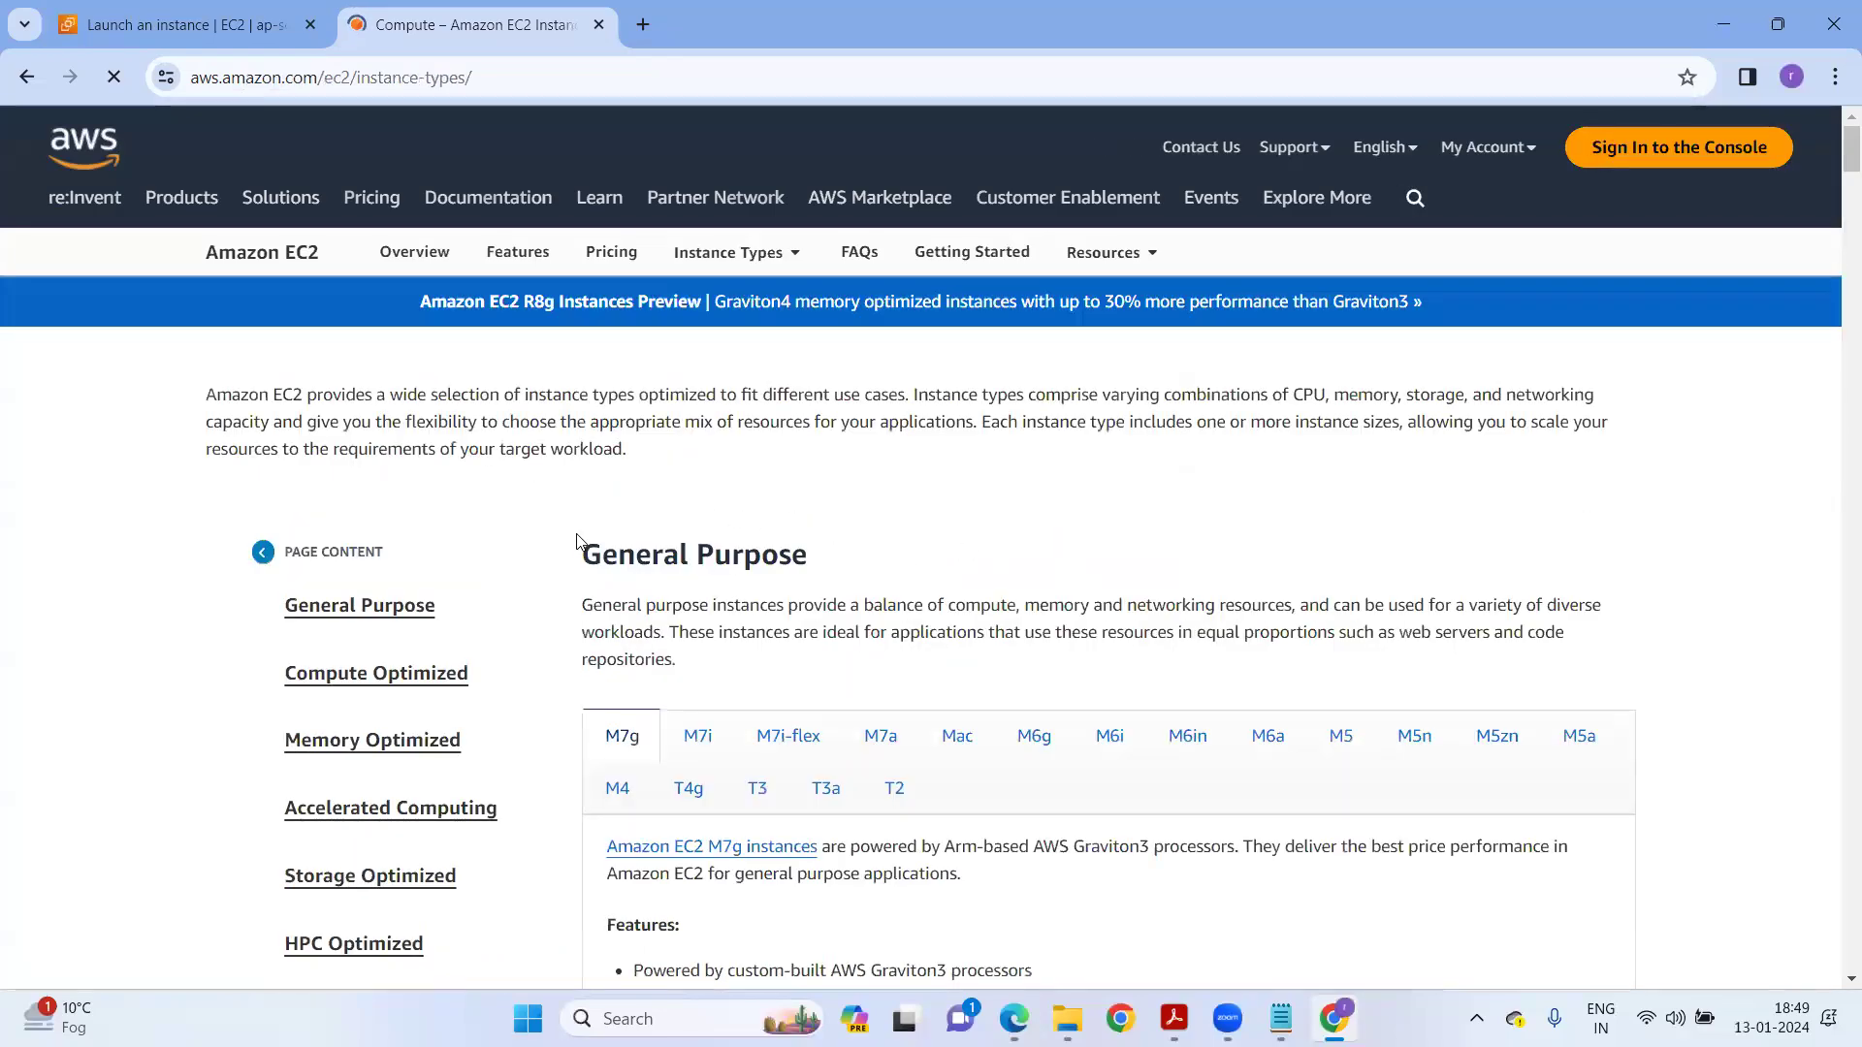
Browse the Mac, M6a and T2 families, then show the M7g size table.
left_click_drag(835, 553, 653, 554)
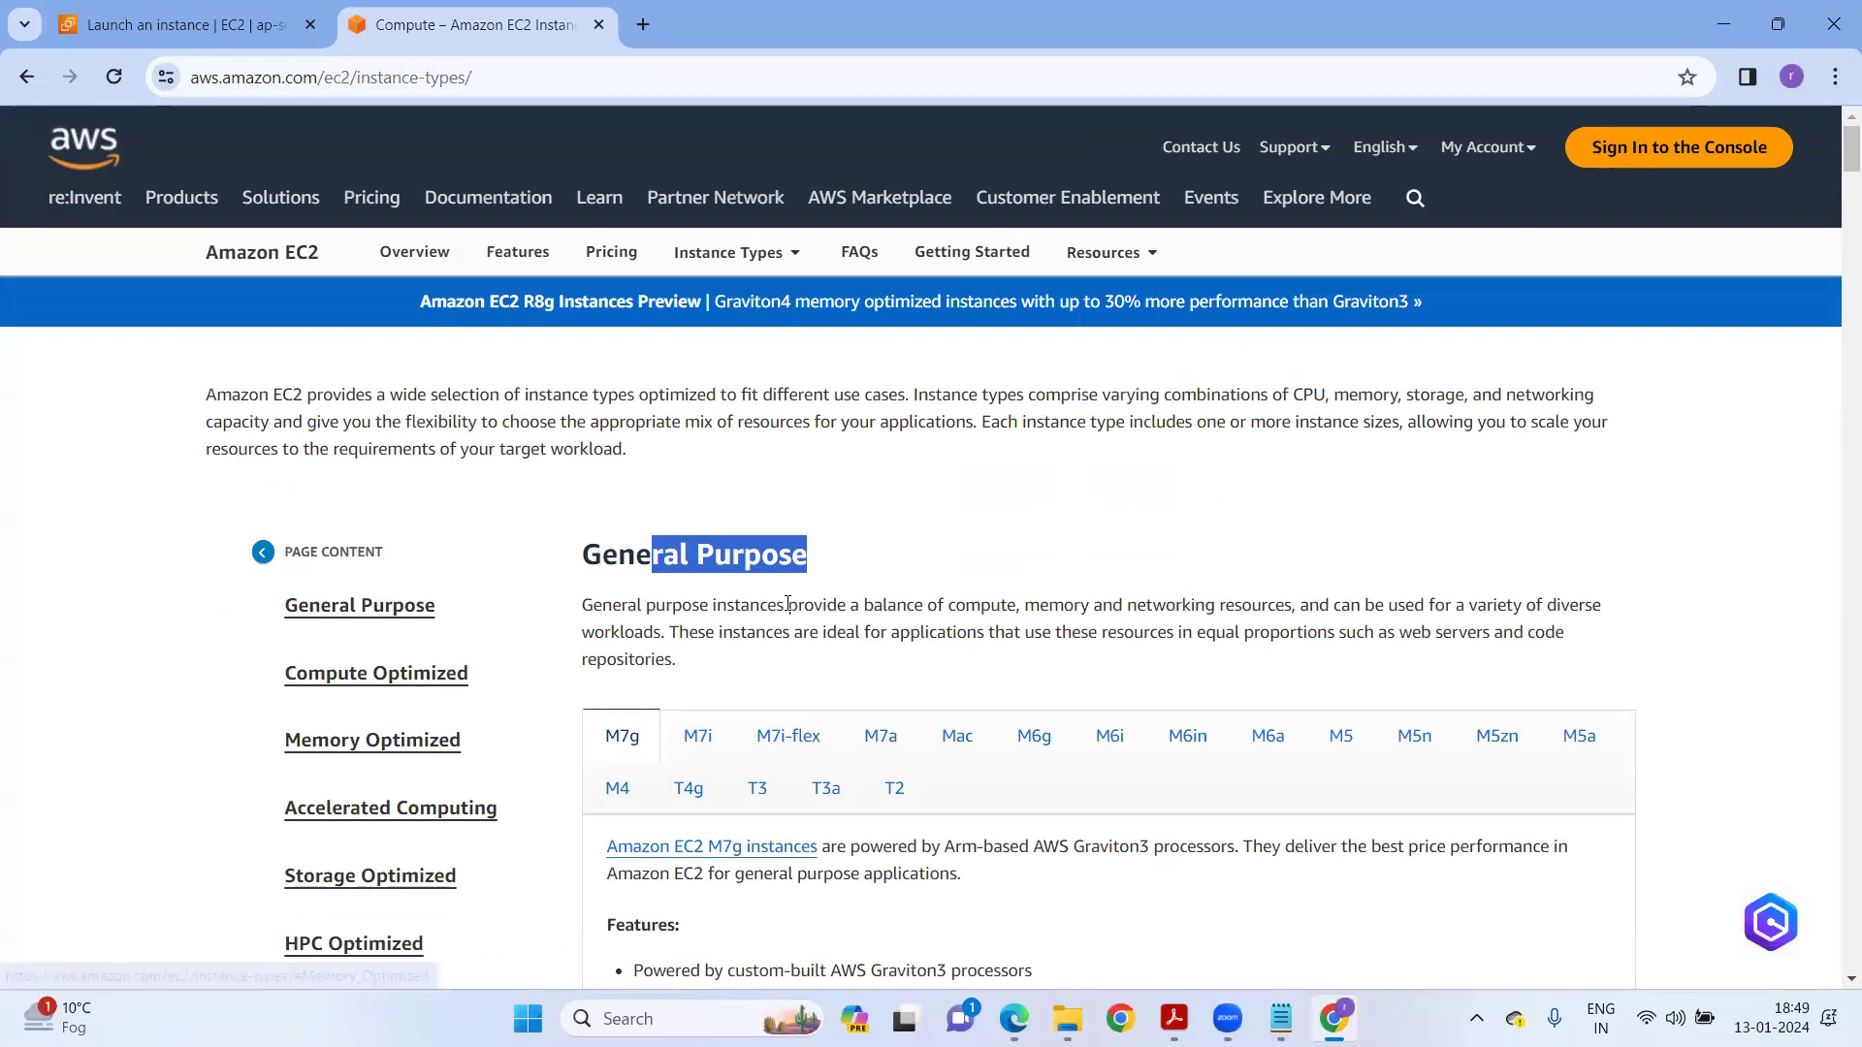
scroll(442, 742, "down", 1)
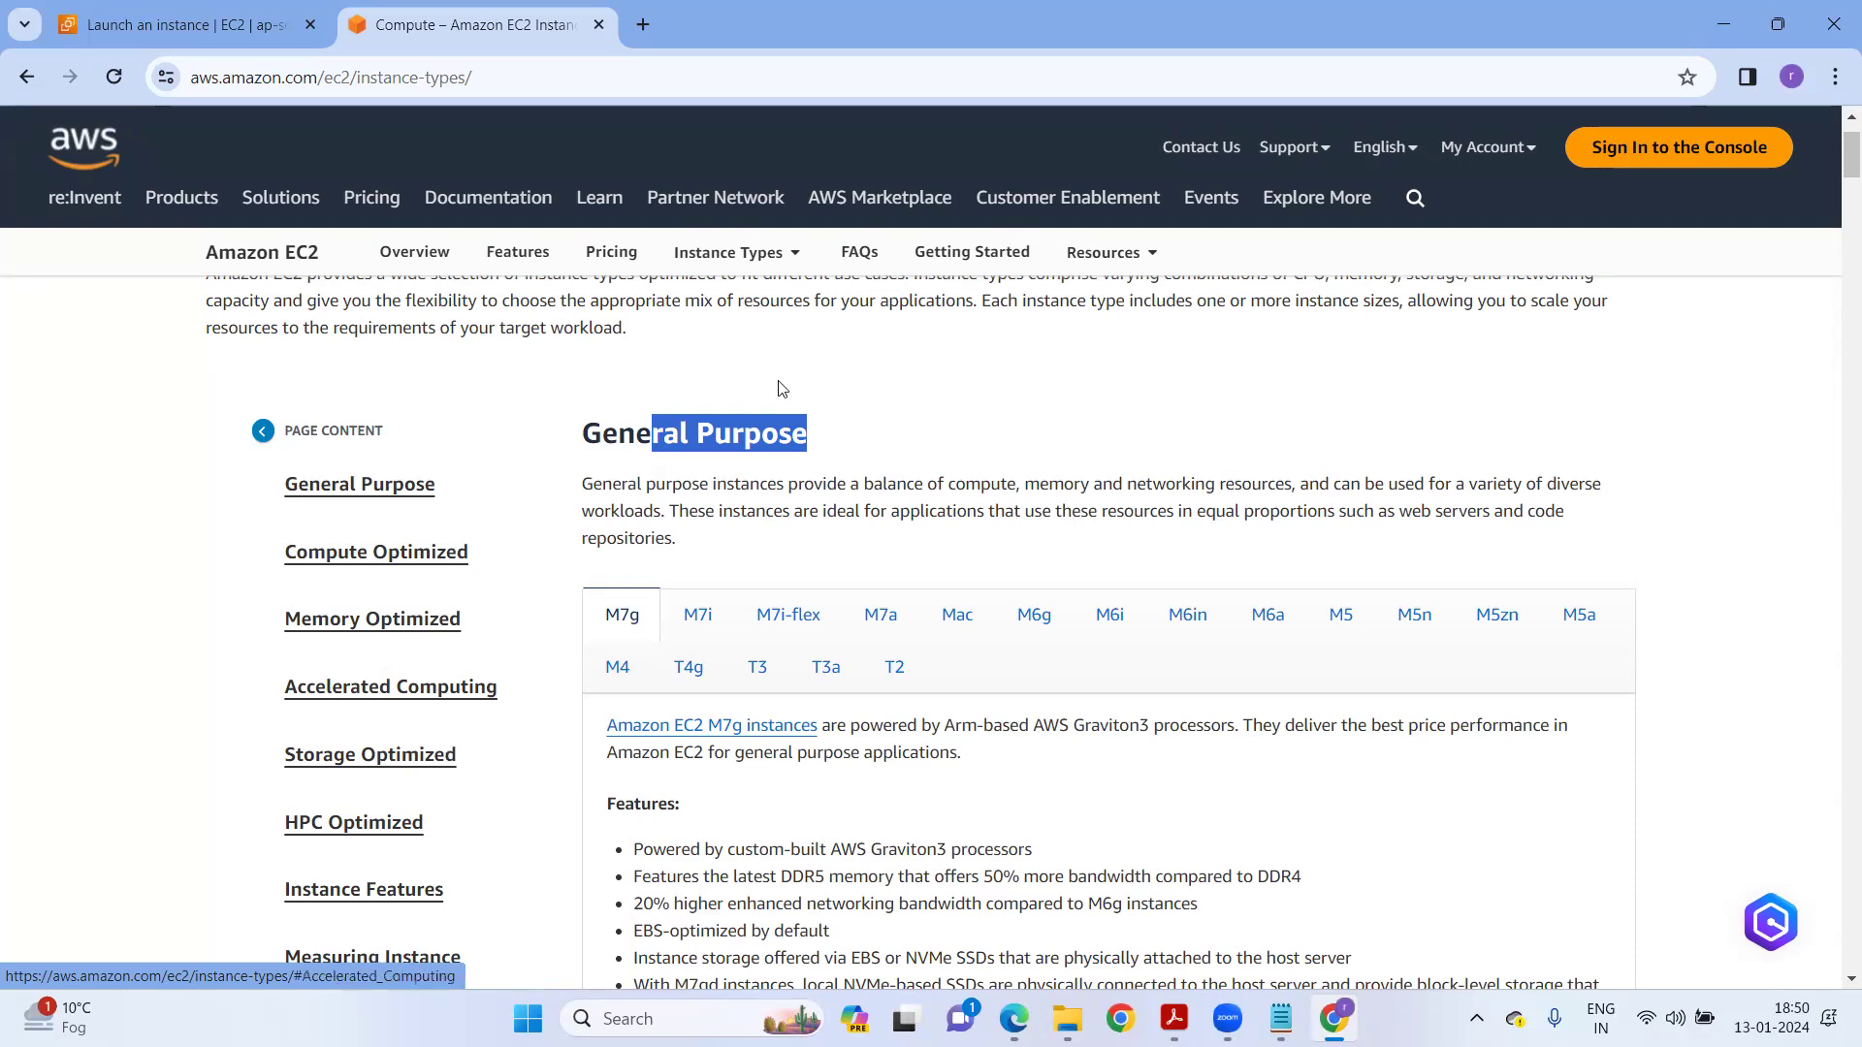
mouse_move(995, 190)
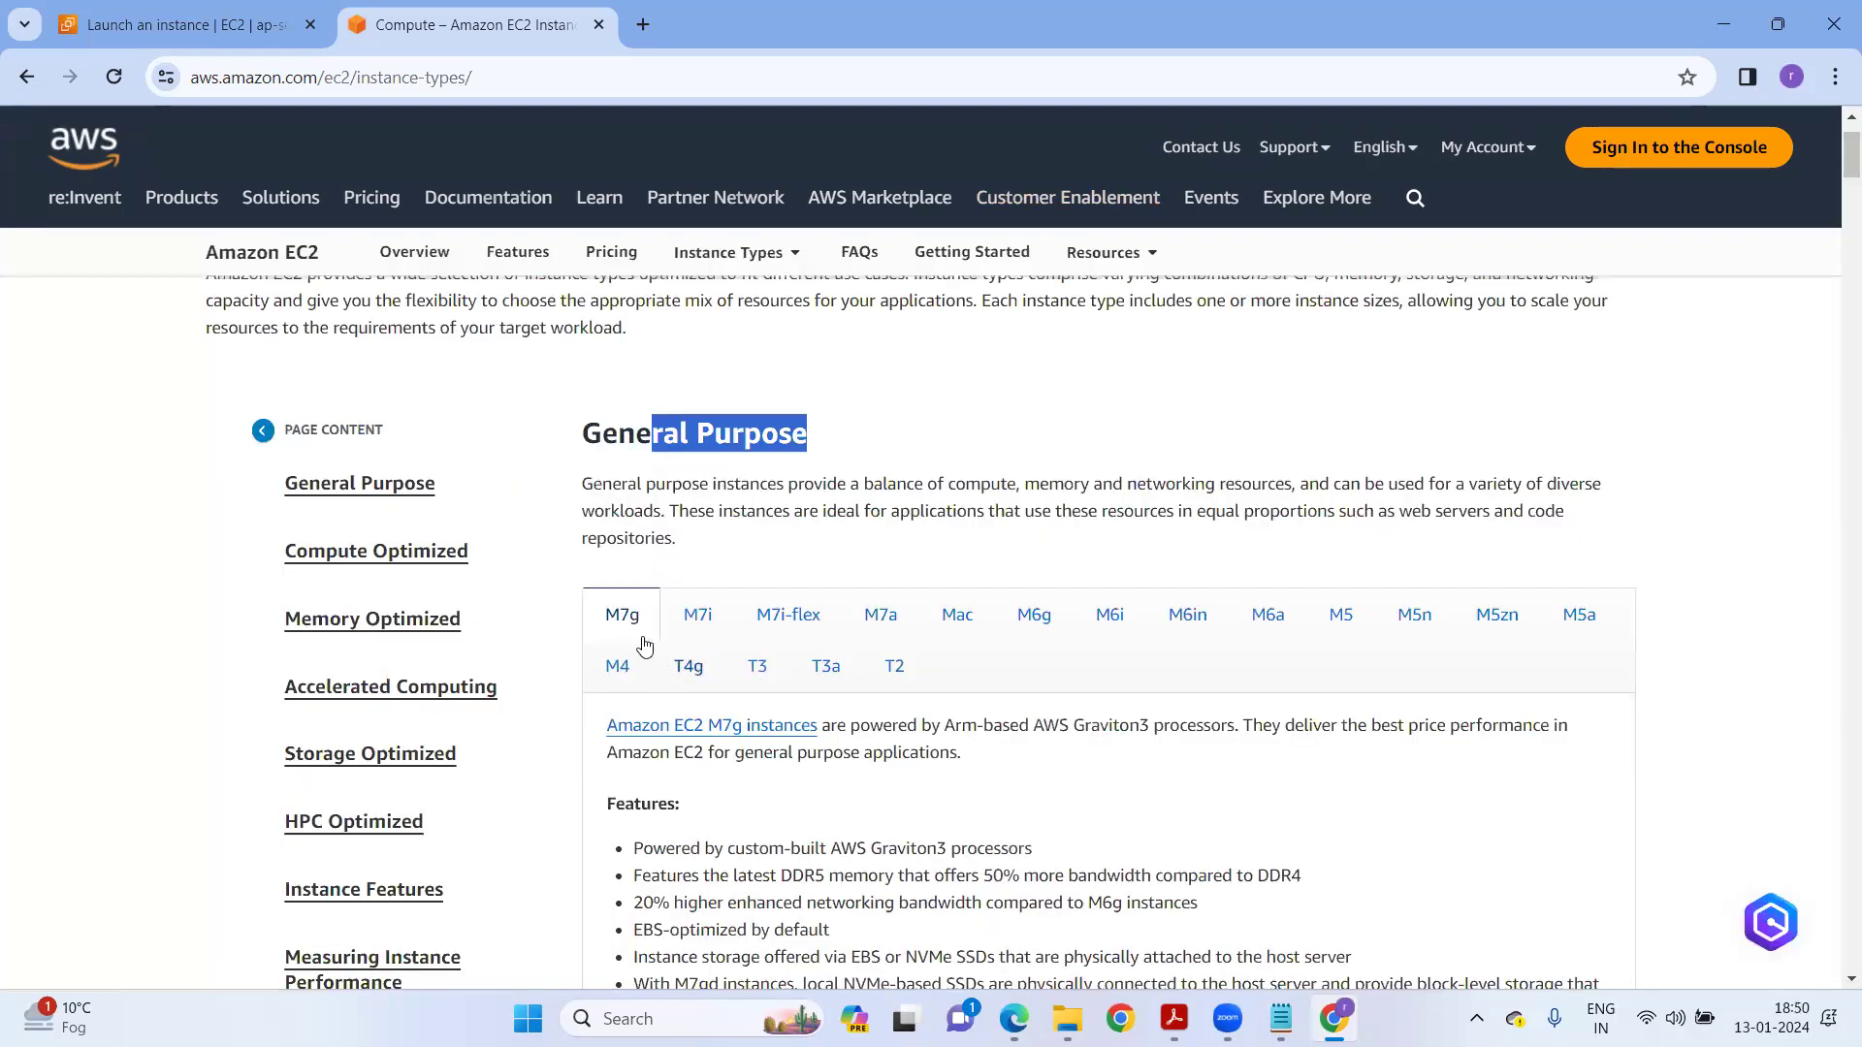
left_click(929, 621)
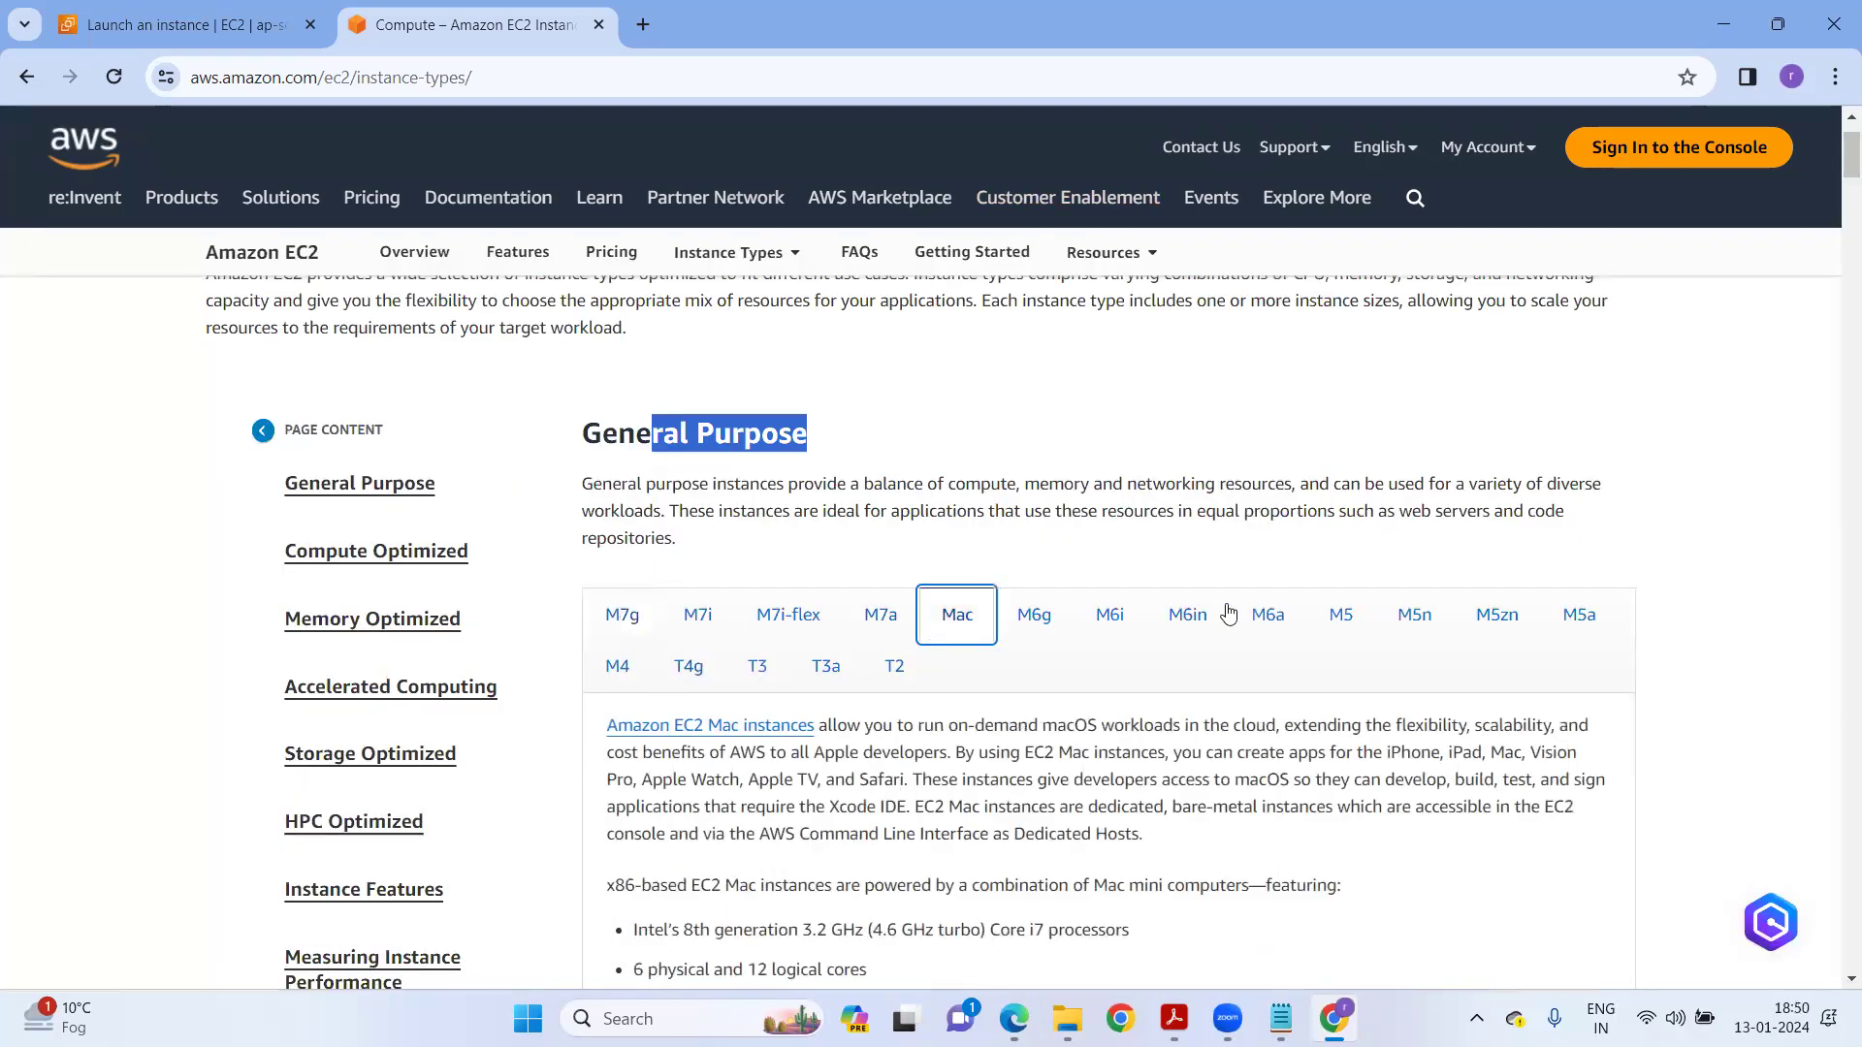
left_click(1268, 614)
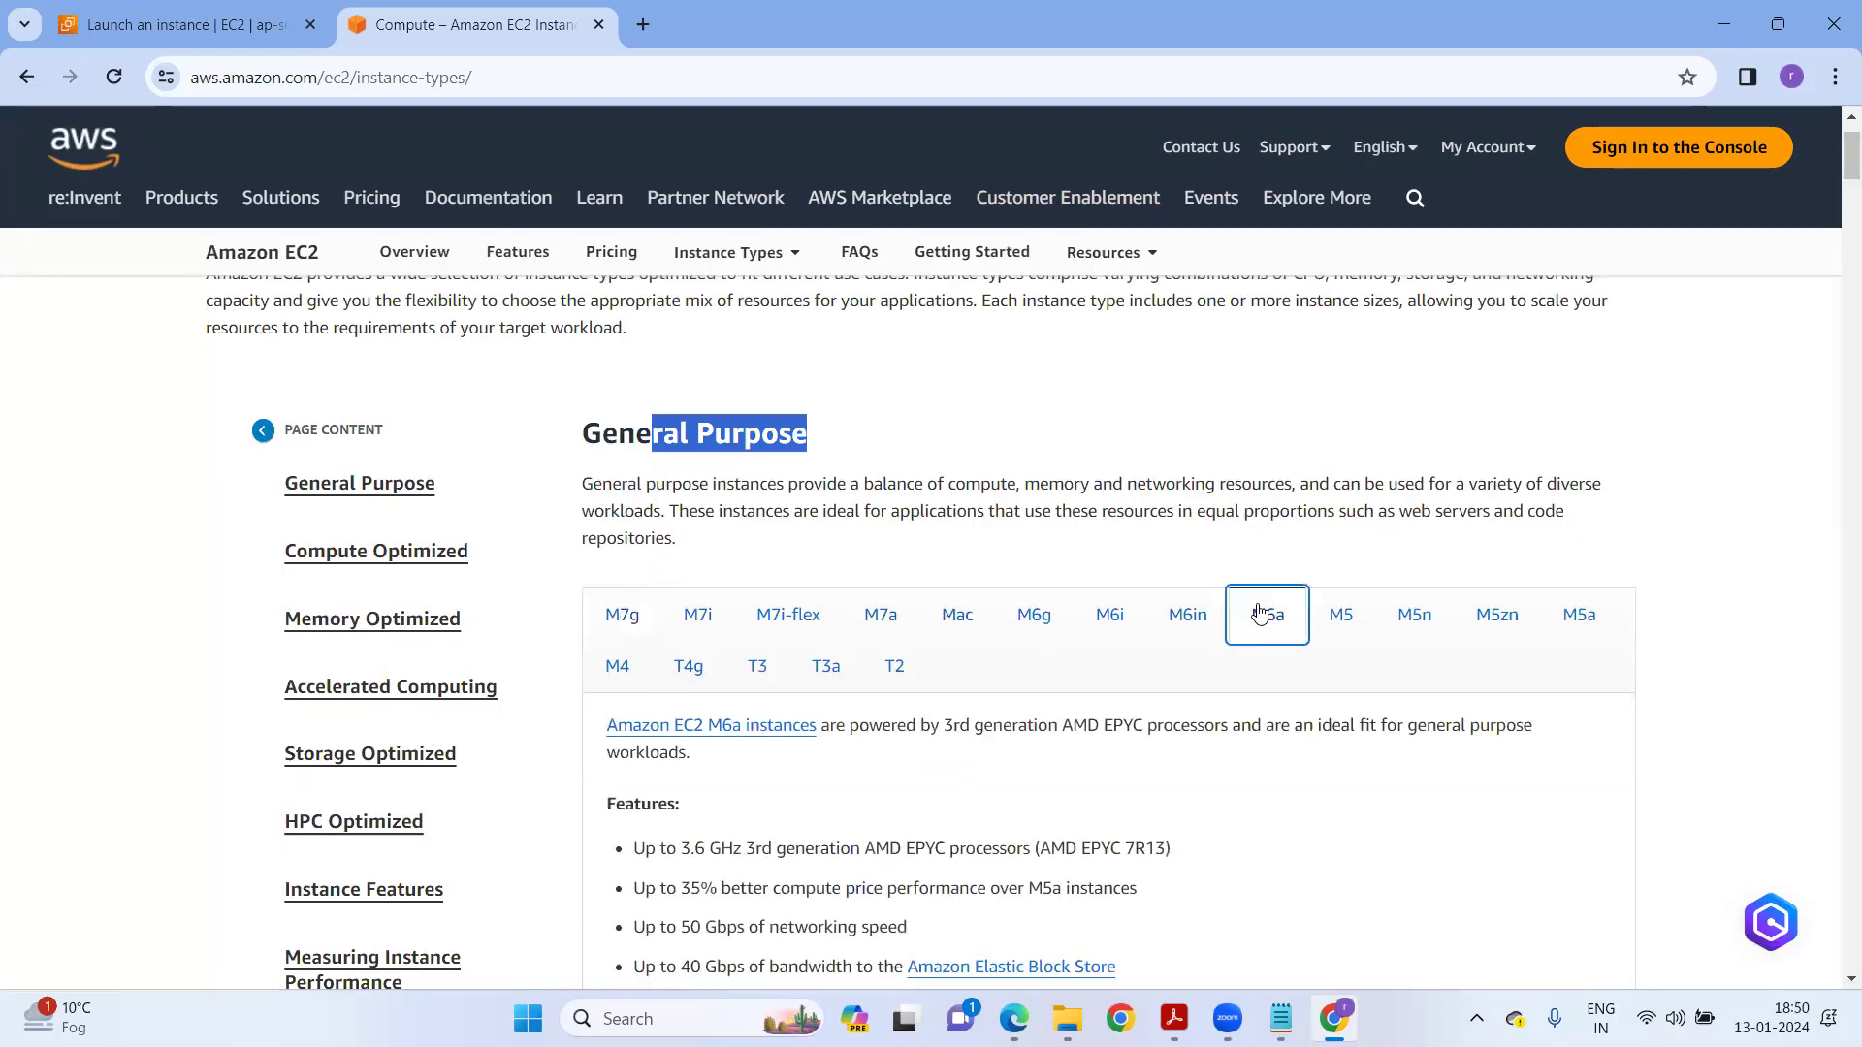
left_click(757, 676)
left_click(900, 673)
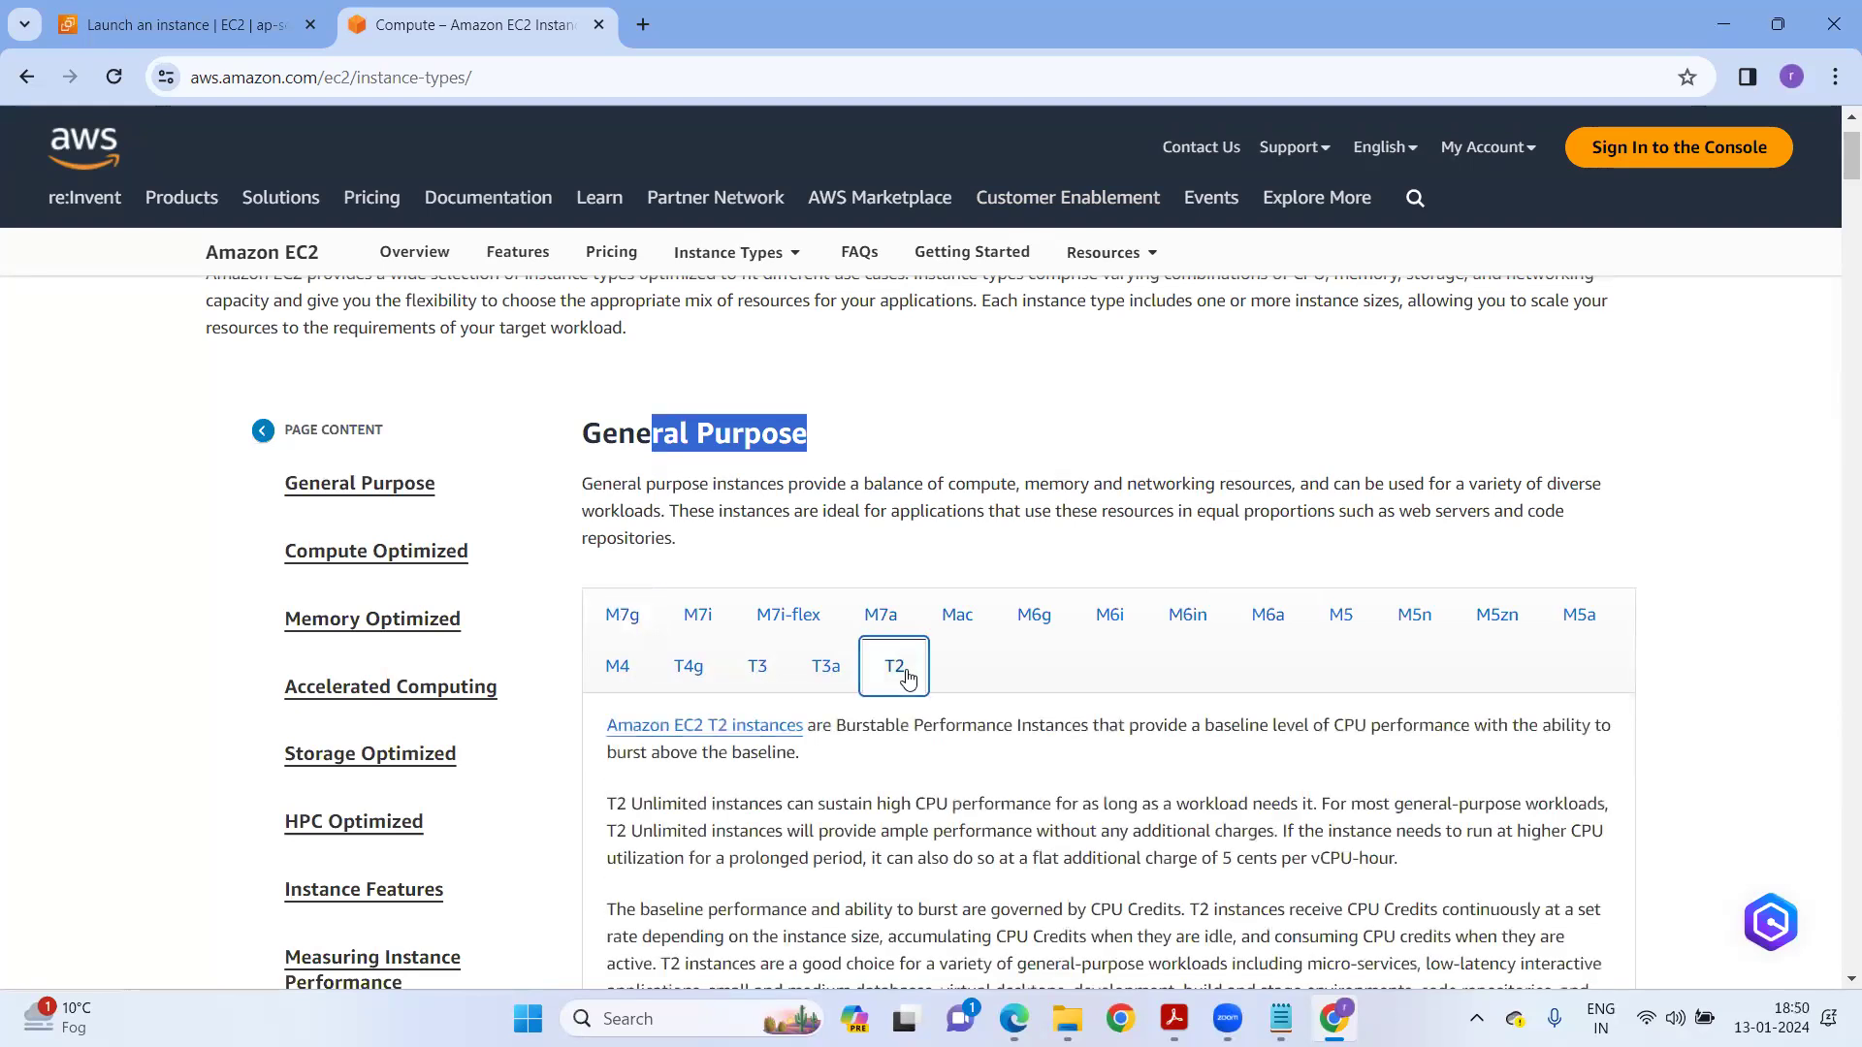
scroll(902, 669, "down", 5)
scroll(863, 679, "up", 5)
left_click(626, 619)
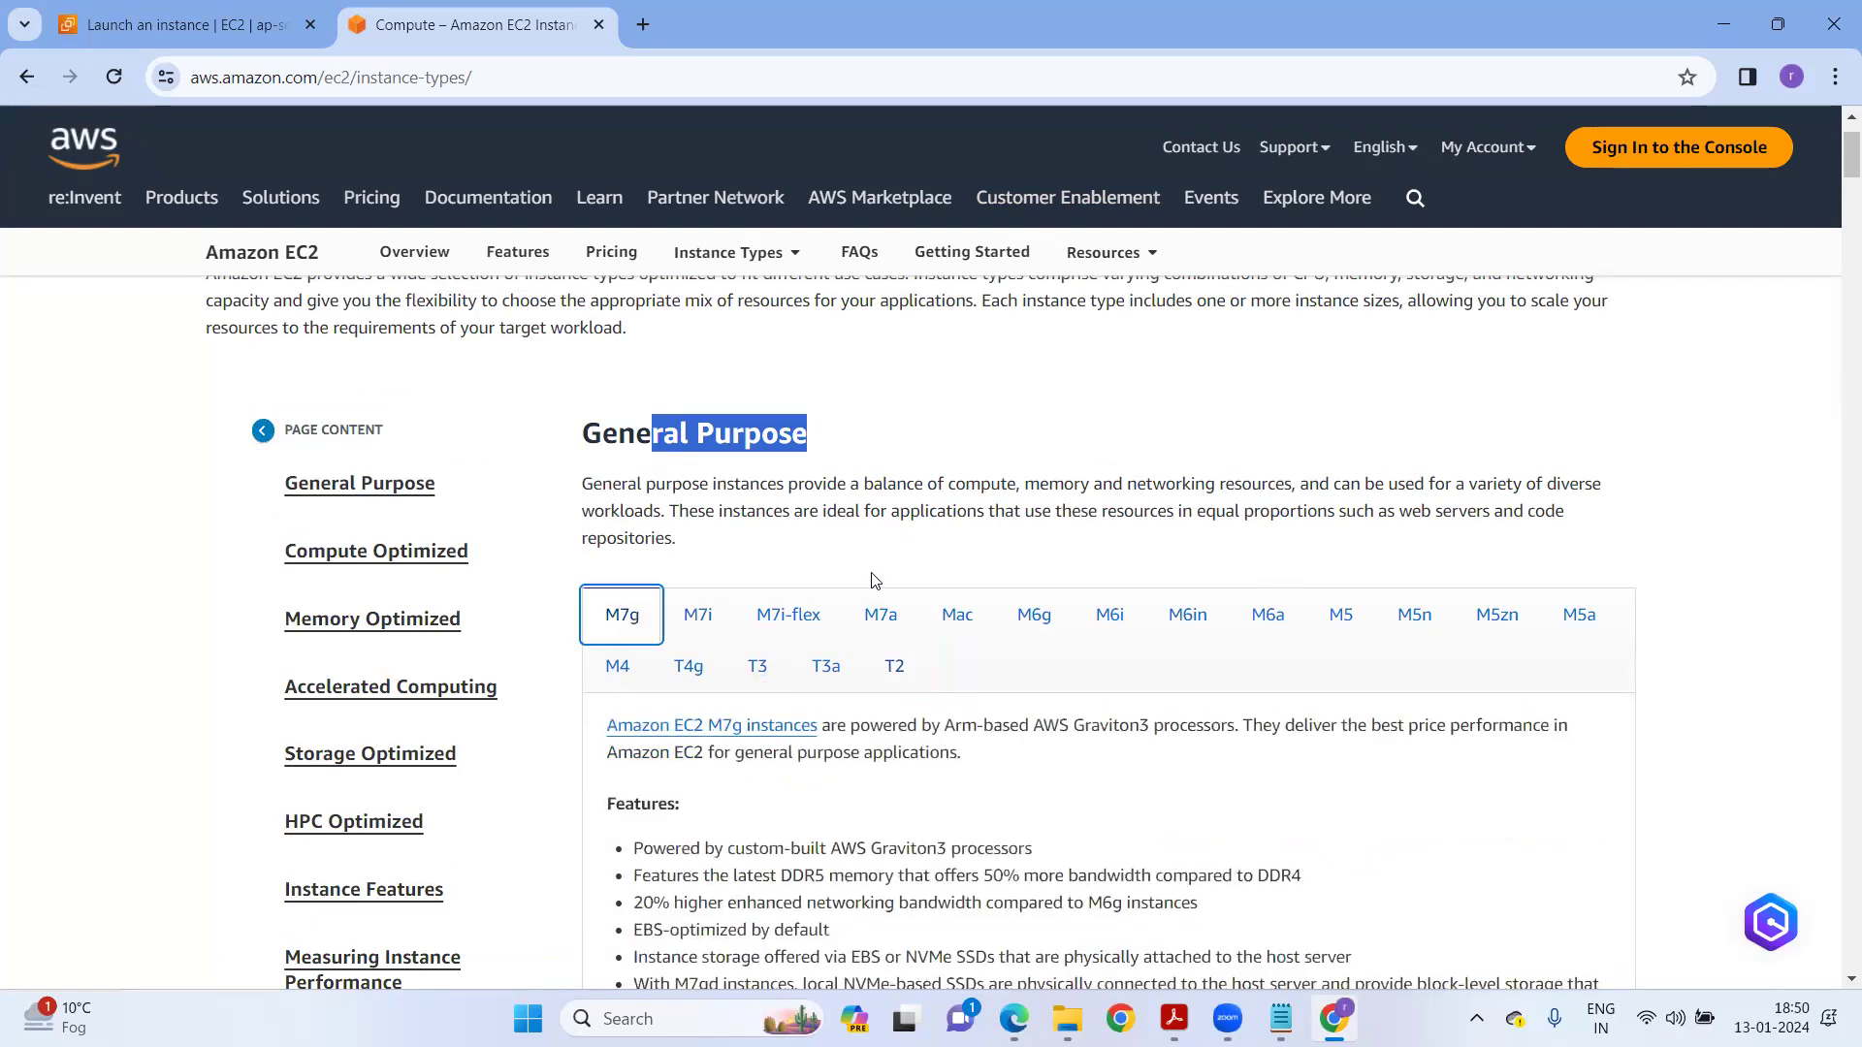
scroll(876, 580, "down", 7)
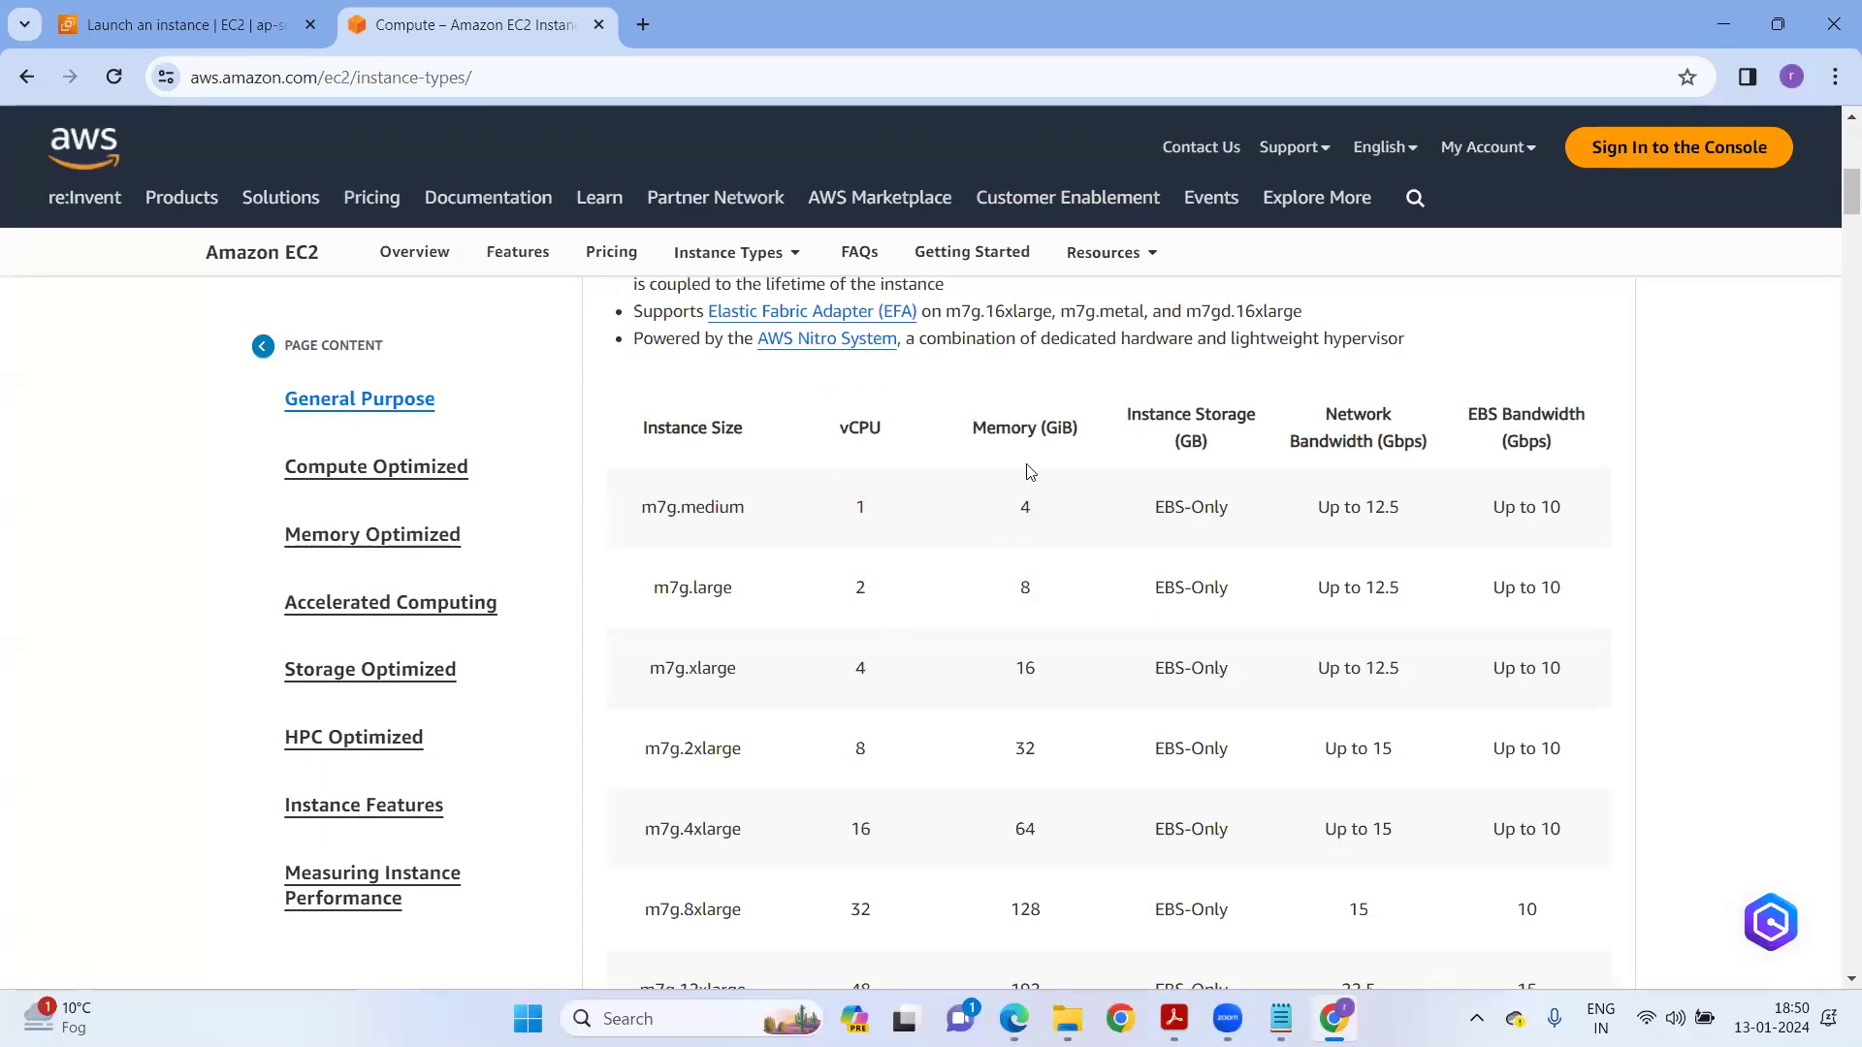
Highlight m7g specs: 48 vCPUs/192 GiB for 12xlarge and 64 vCPUs/256 GiB for 16xlarge.
scroll(1009, 646, "down", 3)
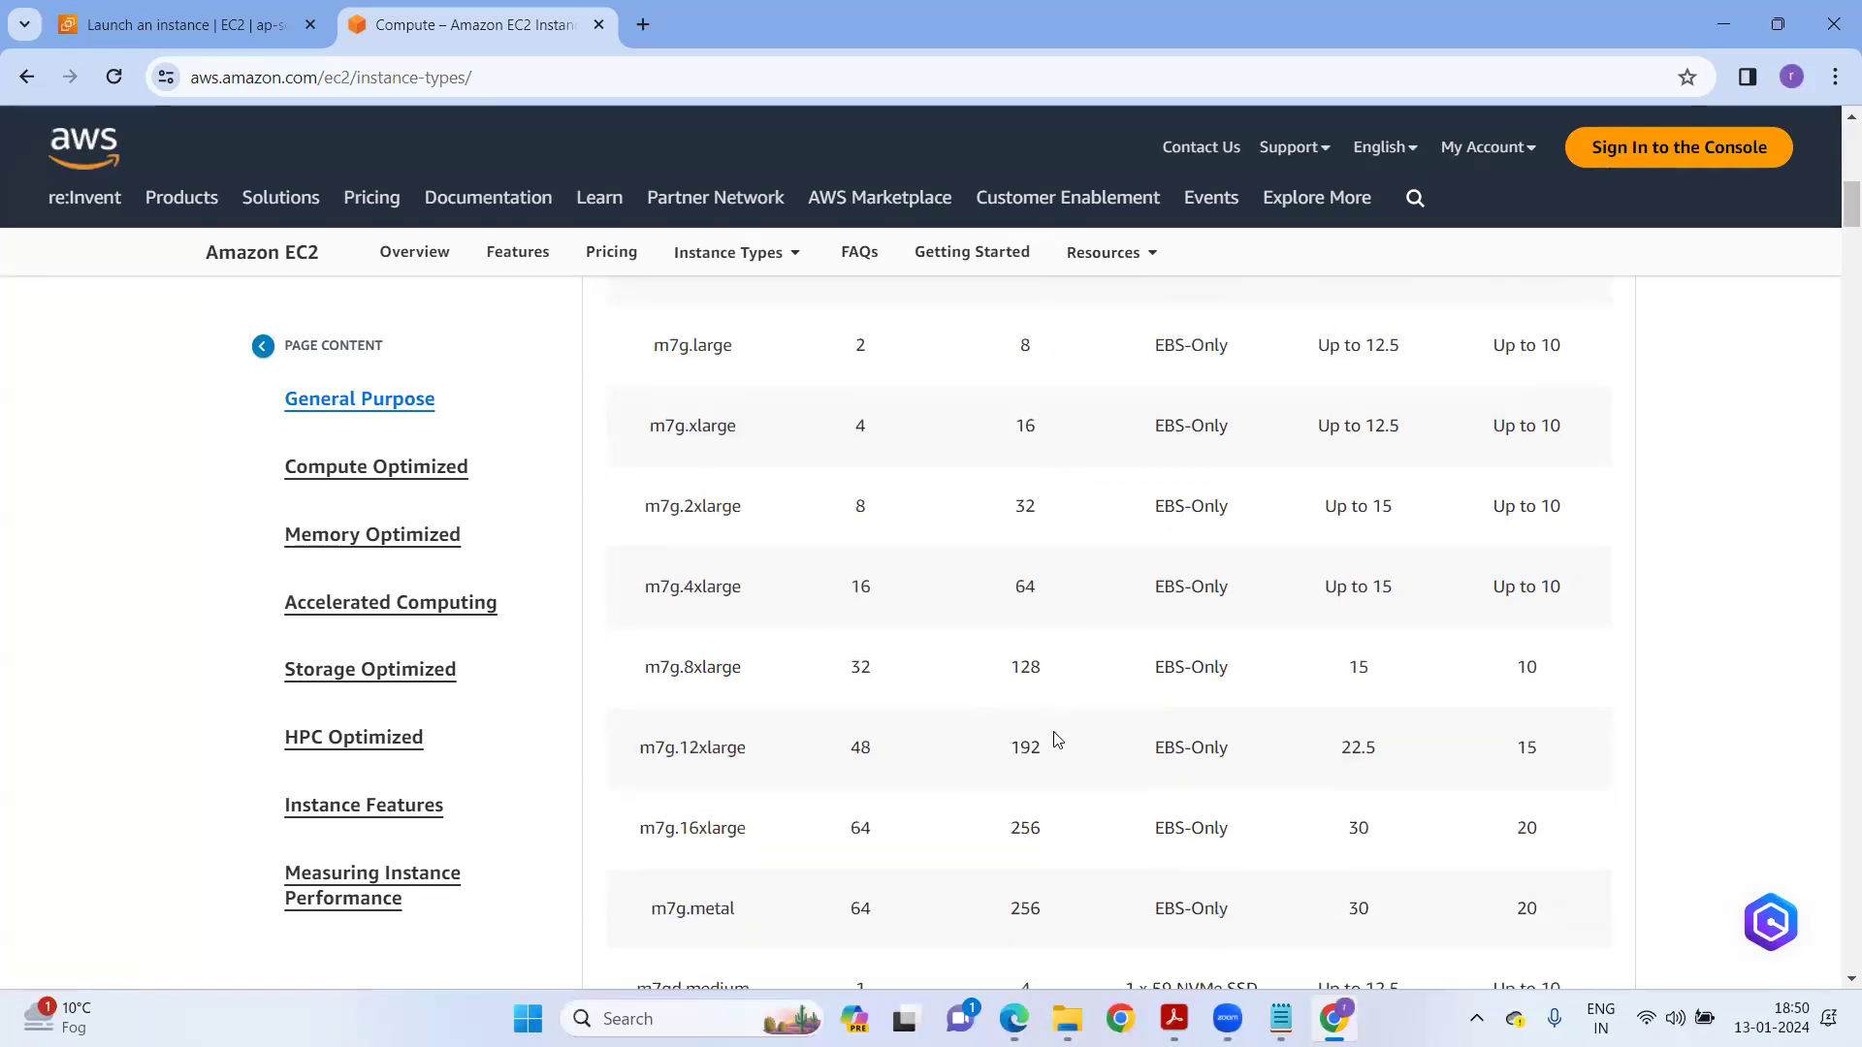
left_click_drag(851, 759, 890, 764)
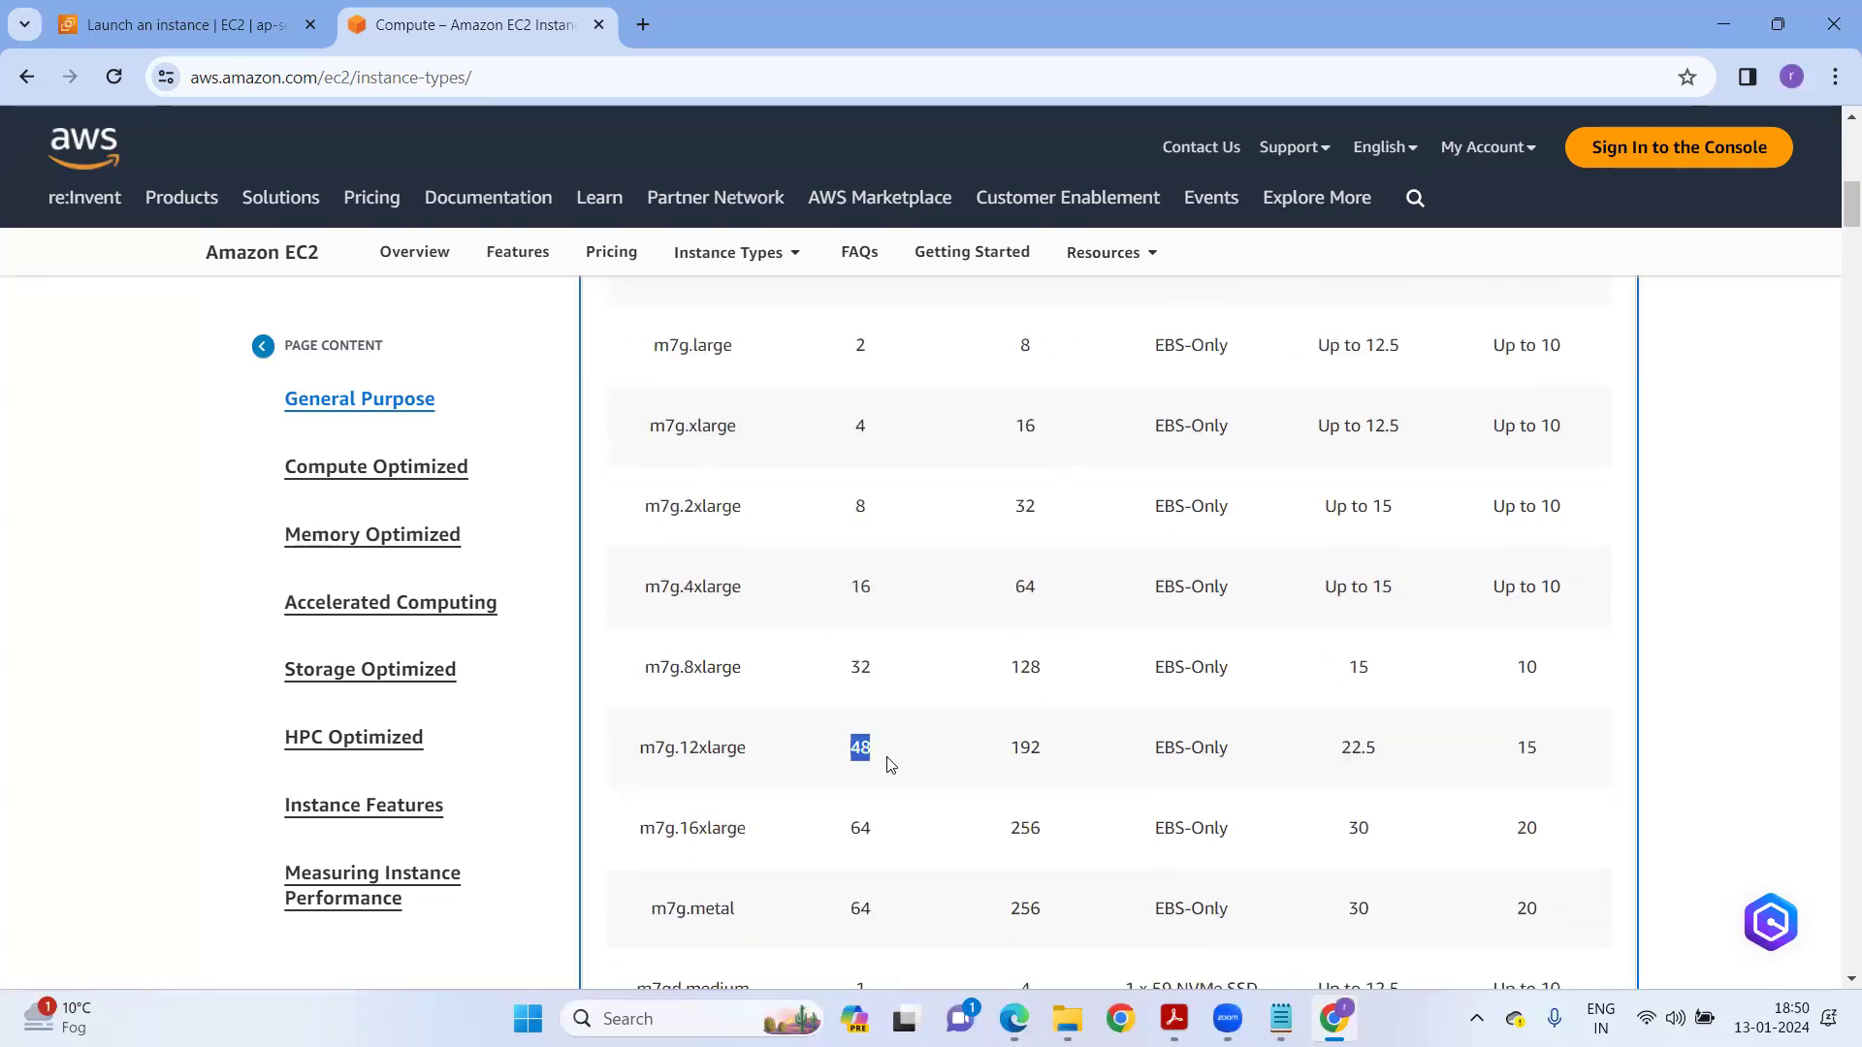
scroll(878, 541, "up", 2)
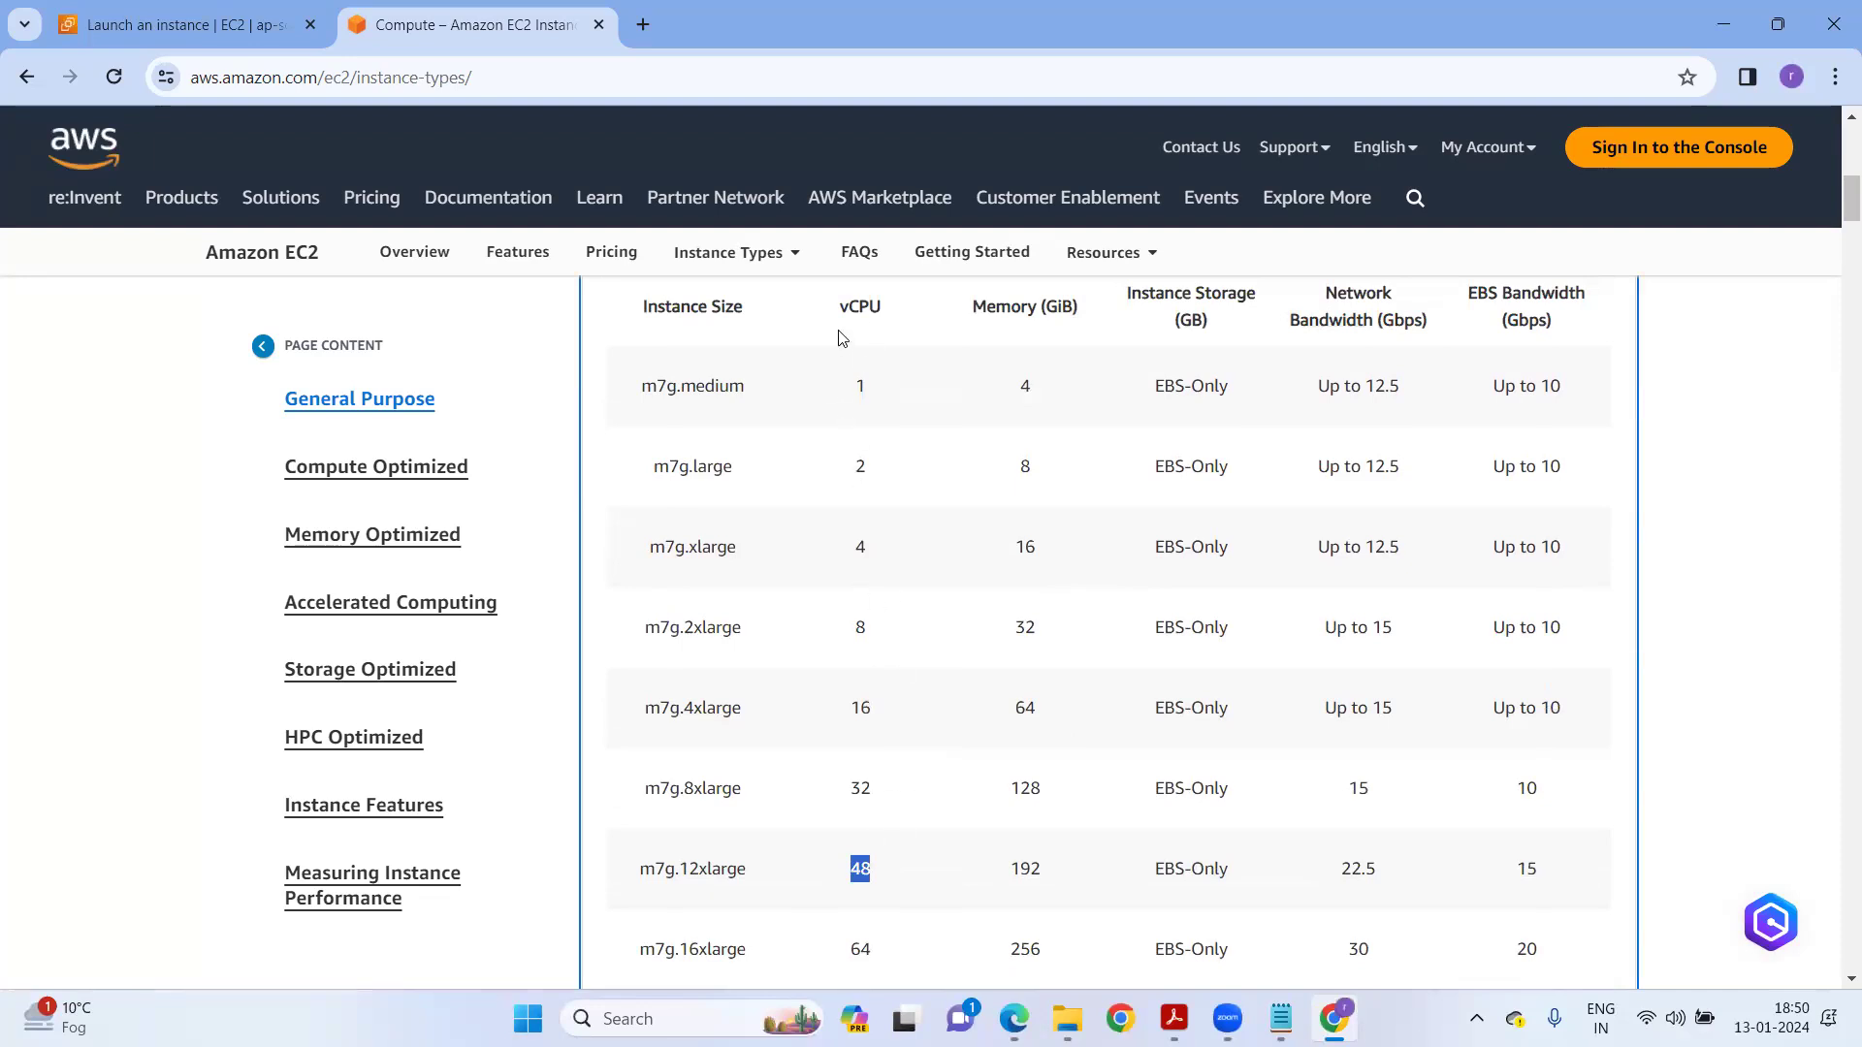
left_click_drag(840, 315, 854, 304)
left_click_drag(856, 871, 868, 874)
double_click(1026, 866)
left_click_drag(986, 308, 1044, 309)
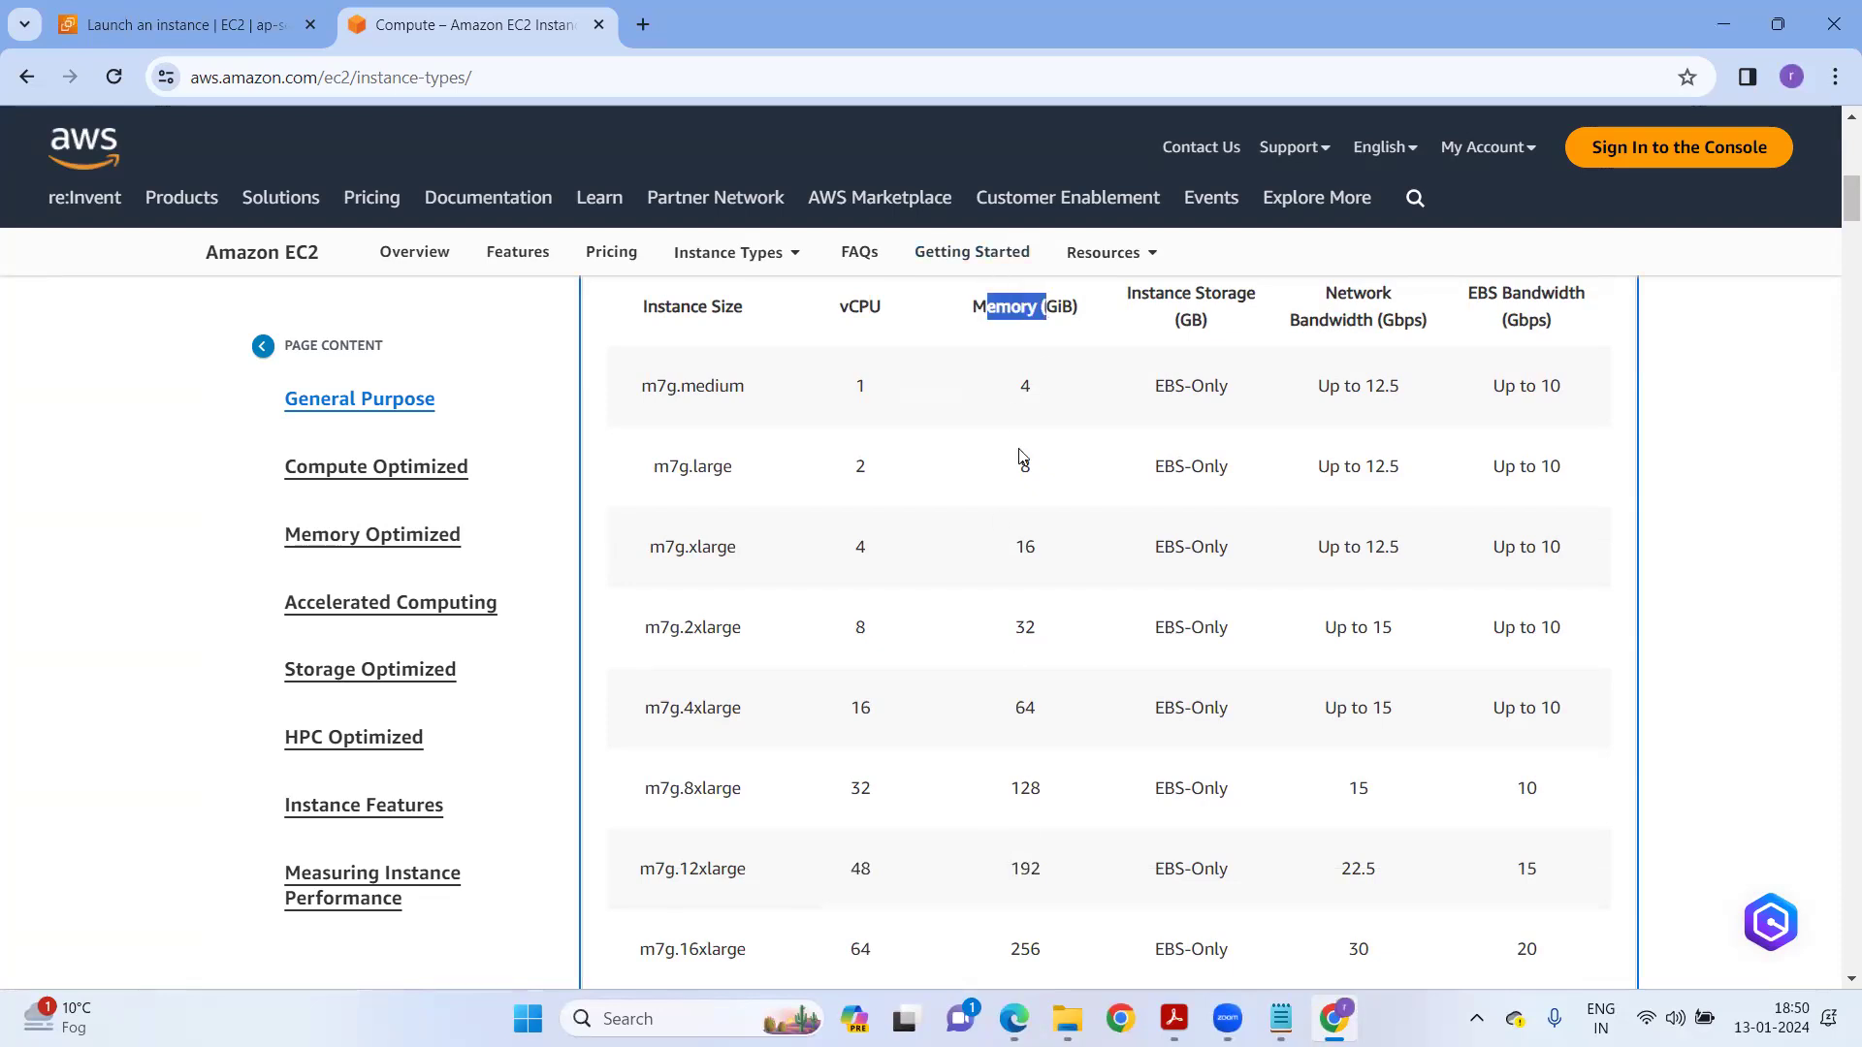
scroll(1021, 455, "down", 2)
scroll(980, 644, "down", 1)
double_click(861, 588)
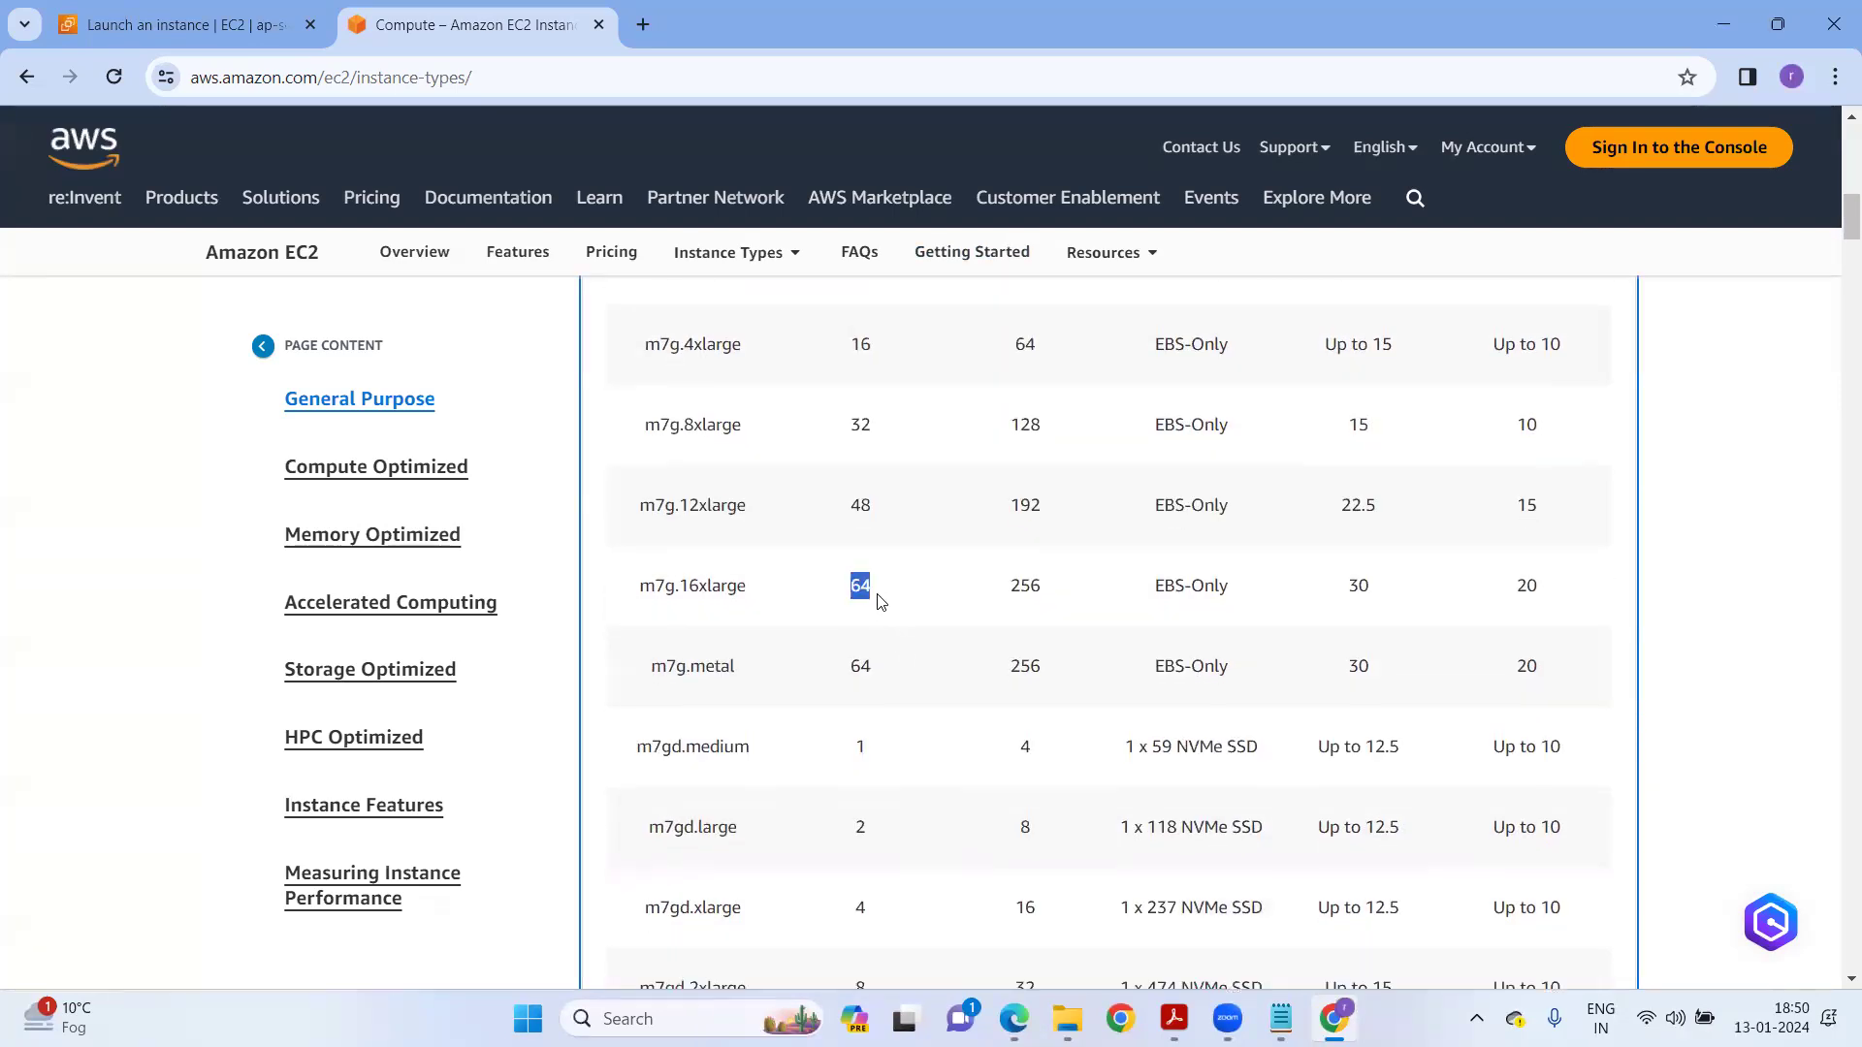
double_click(1023, 592)
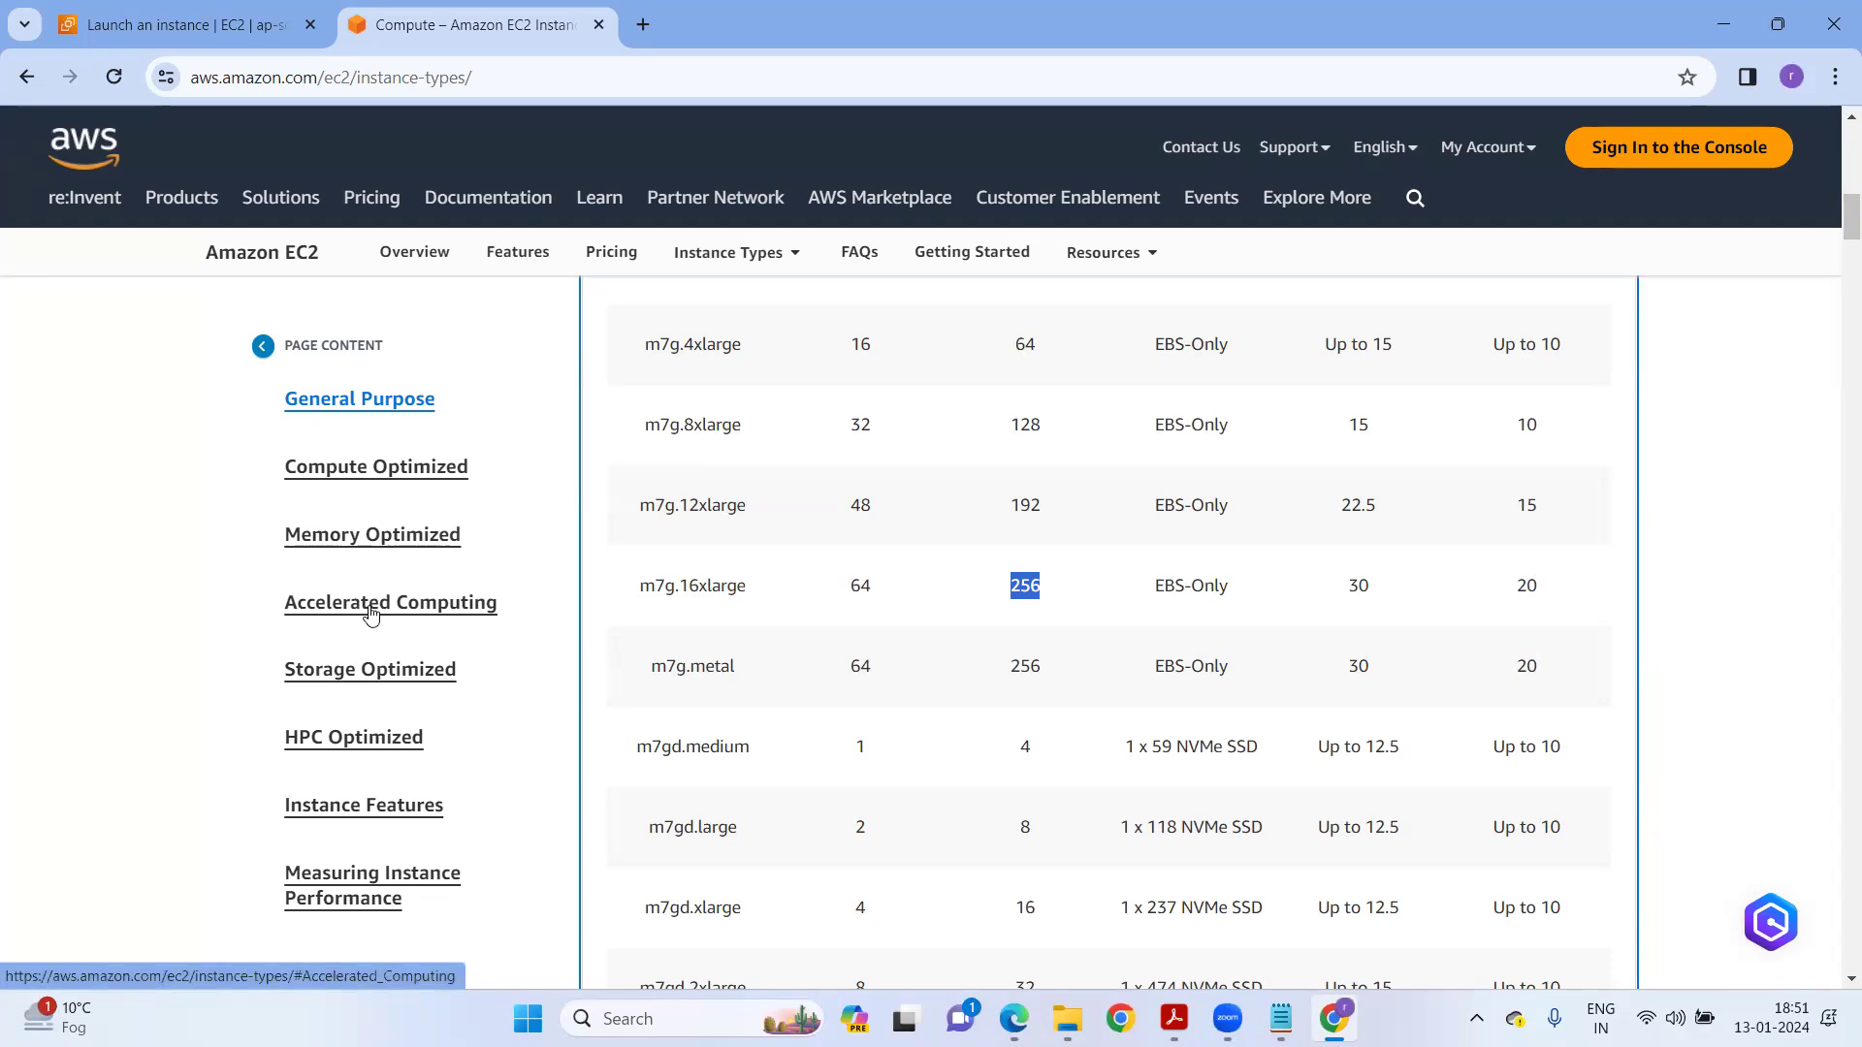
In Compute Optimized, highlight c7g vCPUs: 32 (8xlarge), 48 (12xlarge) and 64 (16xlarge).
left_click(385, 478)
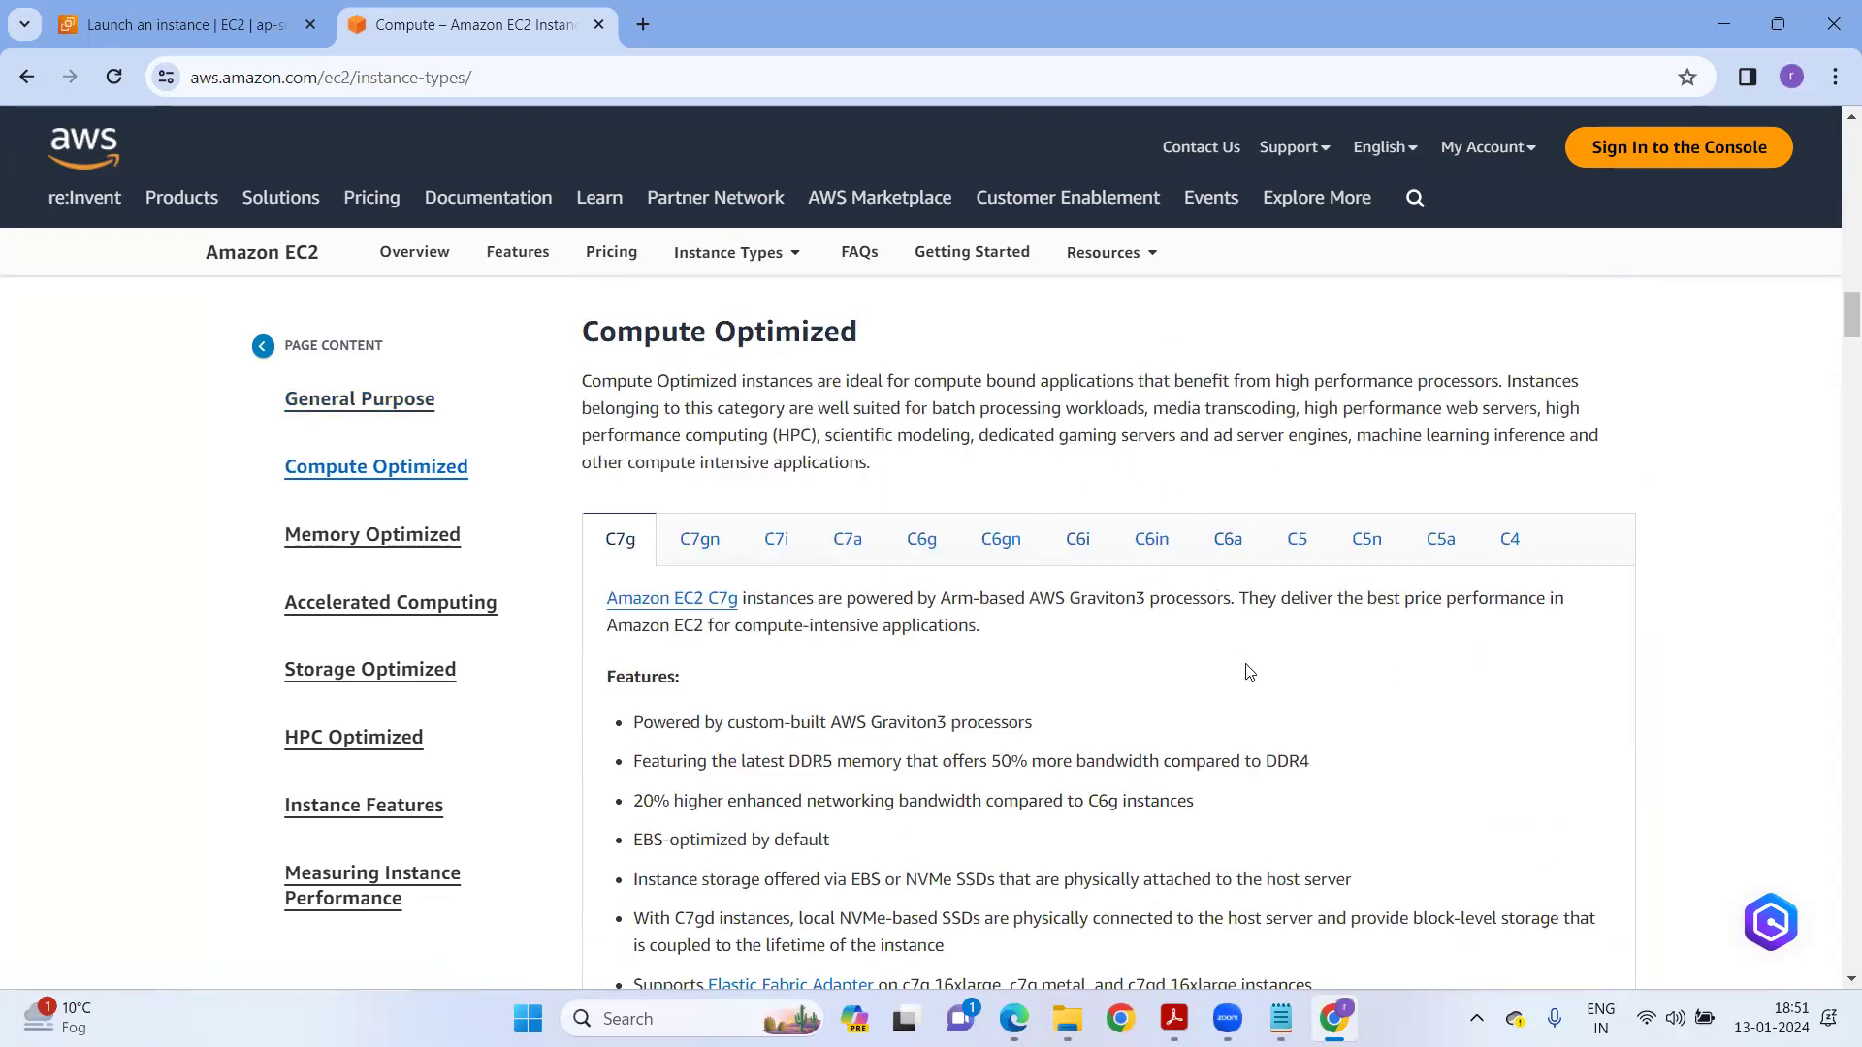
scroll(1249, 672, "down", 7)
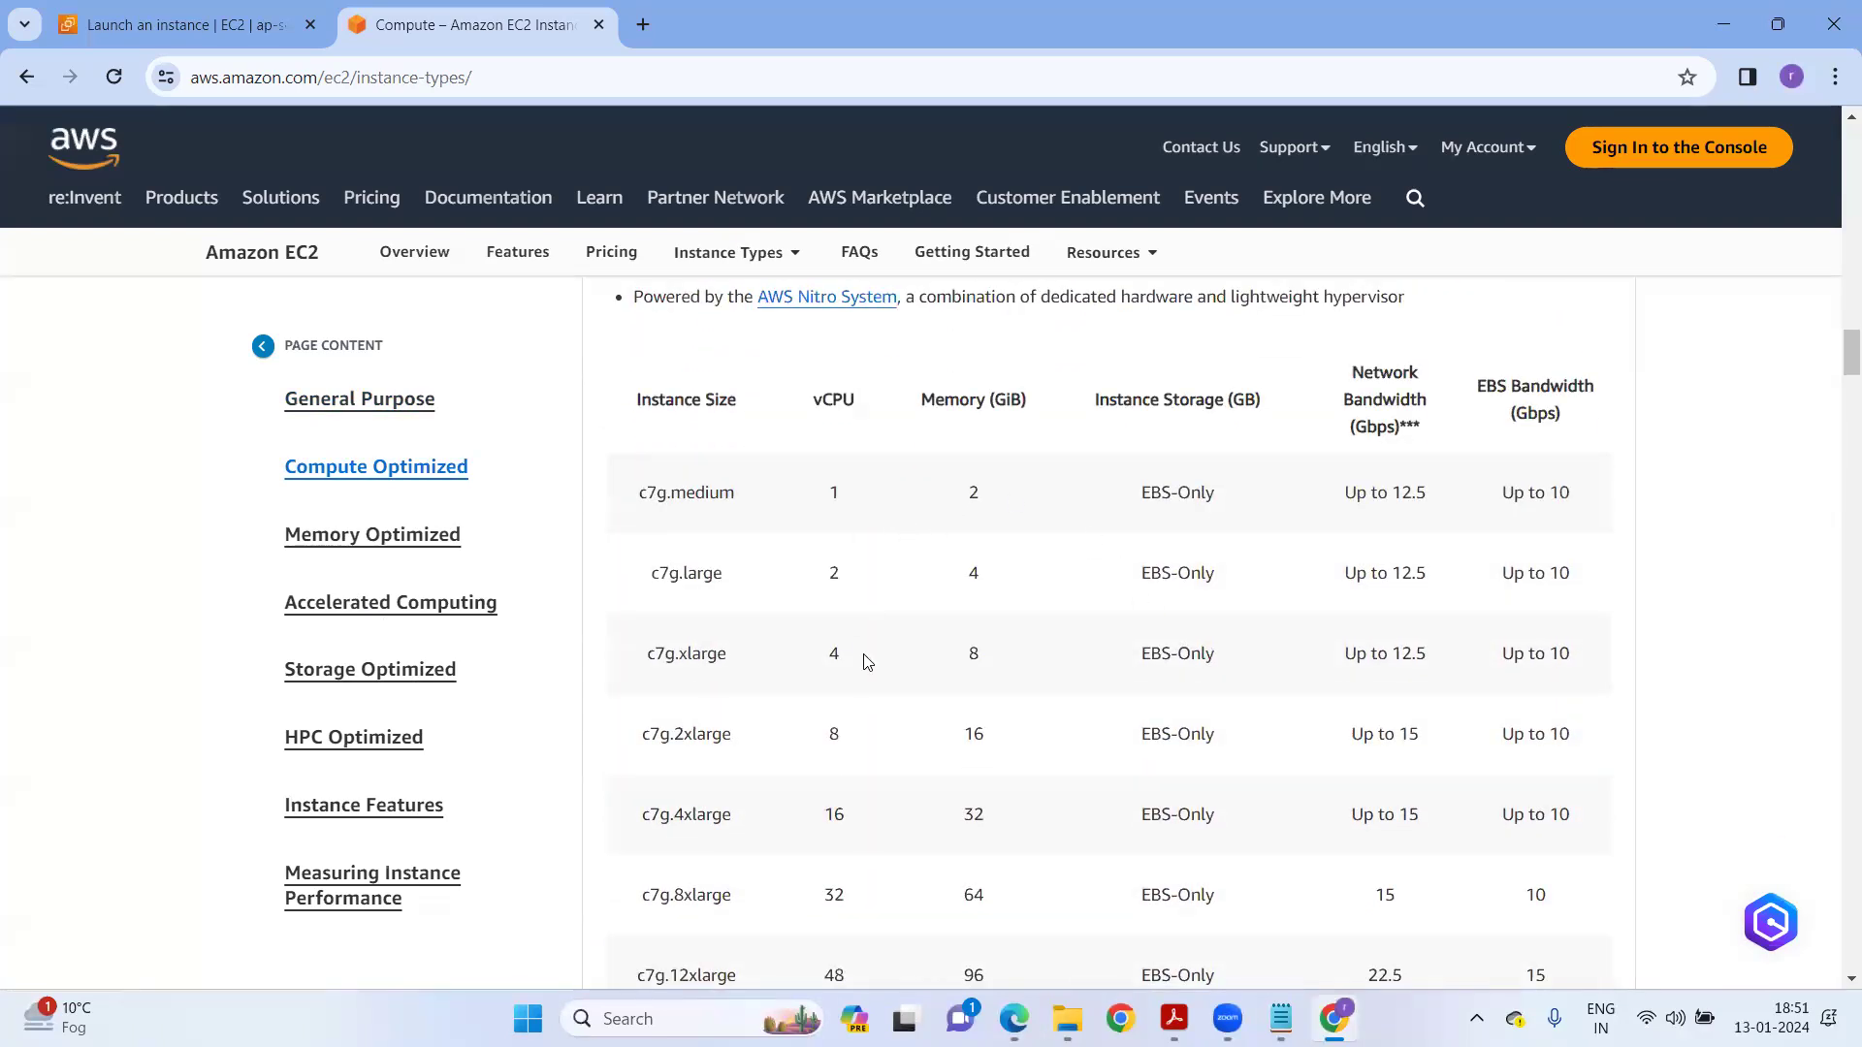
scroll(858, 679, "down", 1)
double_click(826, 776)
scroll(882, 780, "down", 1)
double_click(834, 734)
double_click(832, 814)
scroll(853, 790, "down", 2)
scroll(854, 790, "down", 4)
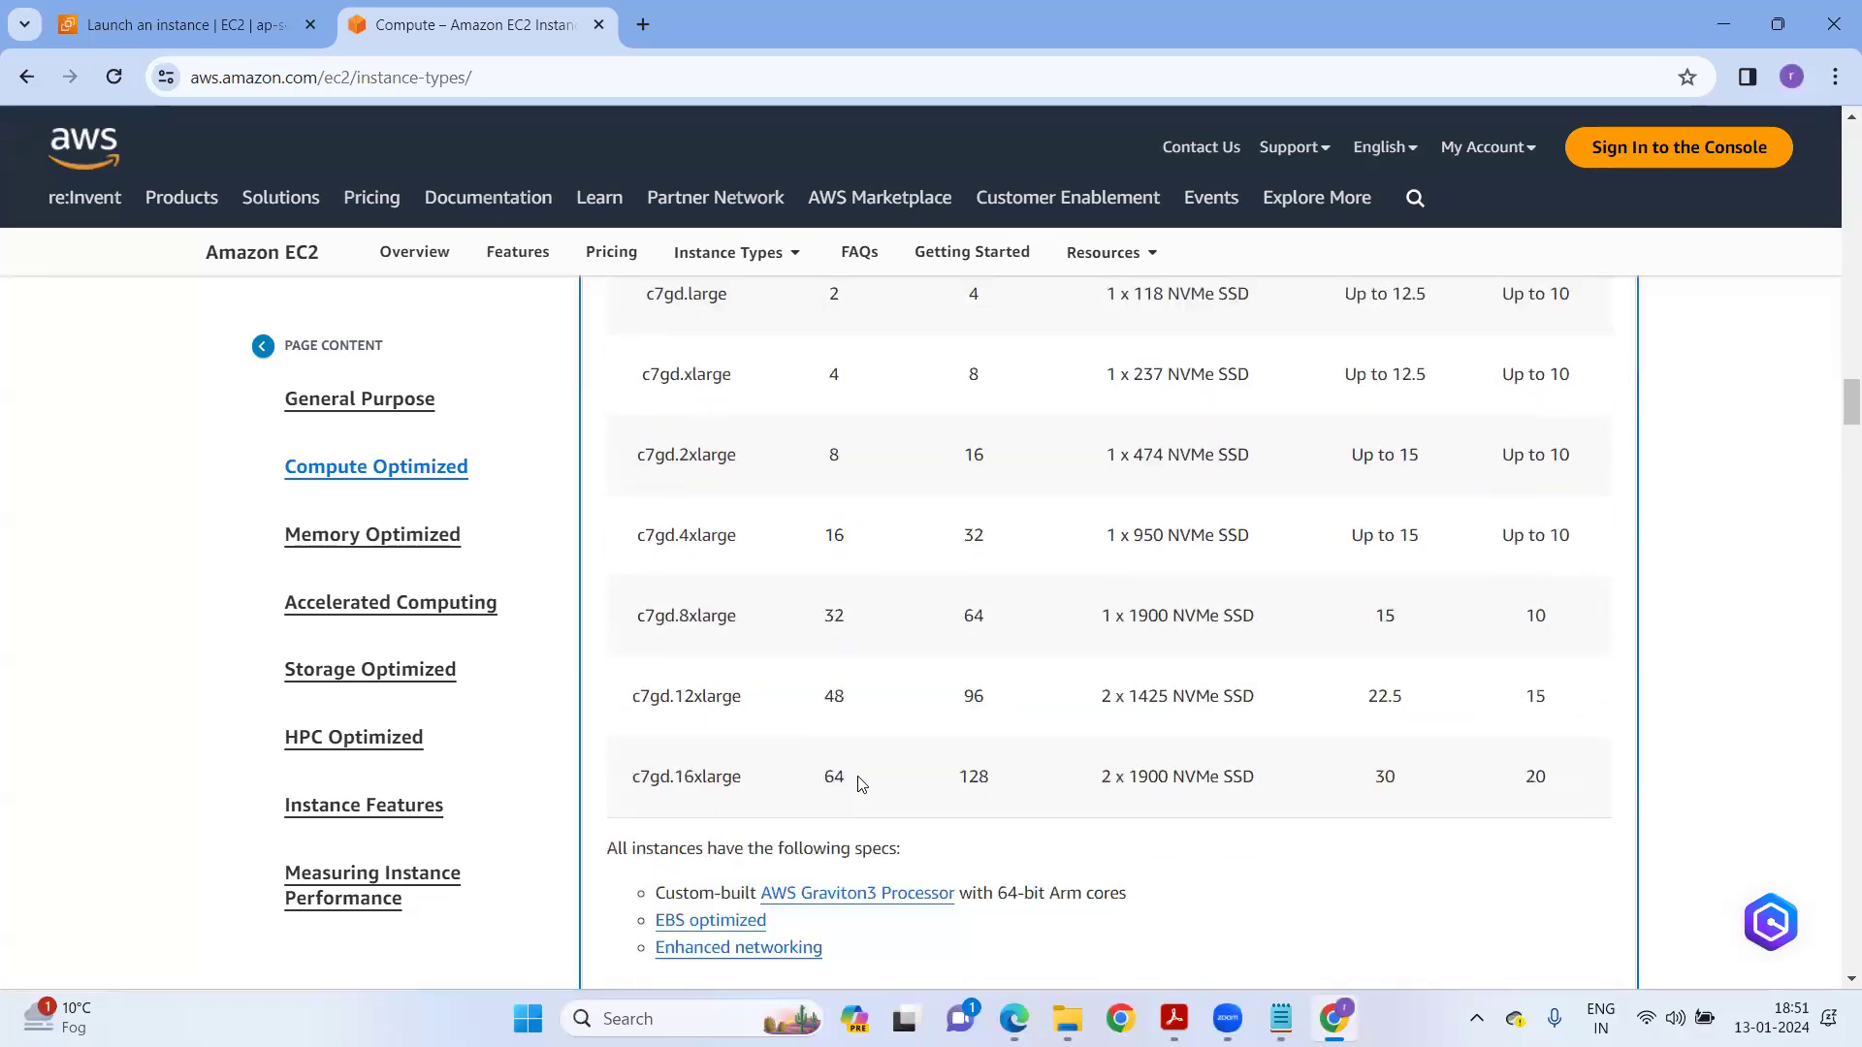
scroll(970, 669, "up", 5)
Show the Memory Optimized R6g table and point out its memory sizes.
left_click(427, 537)
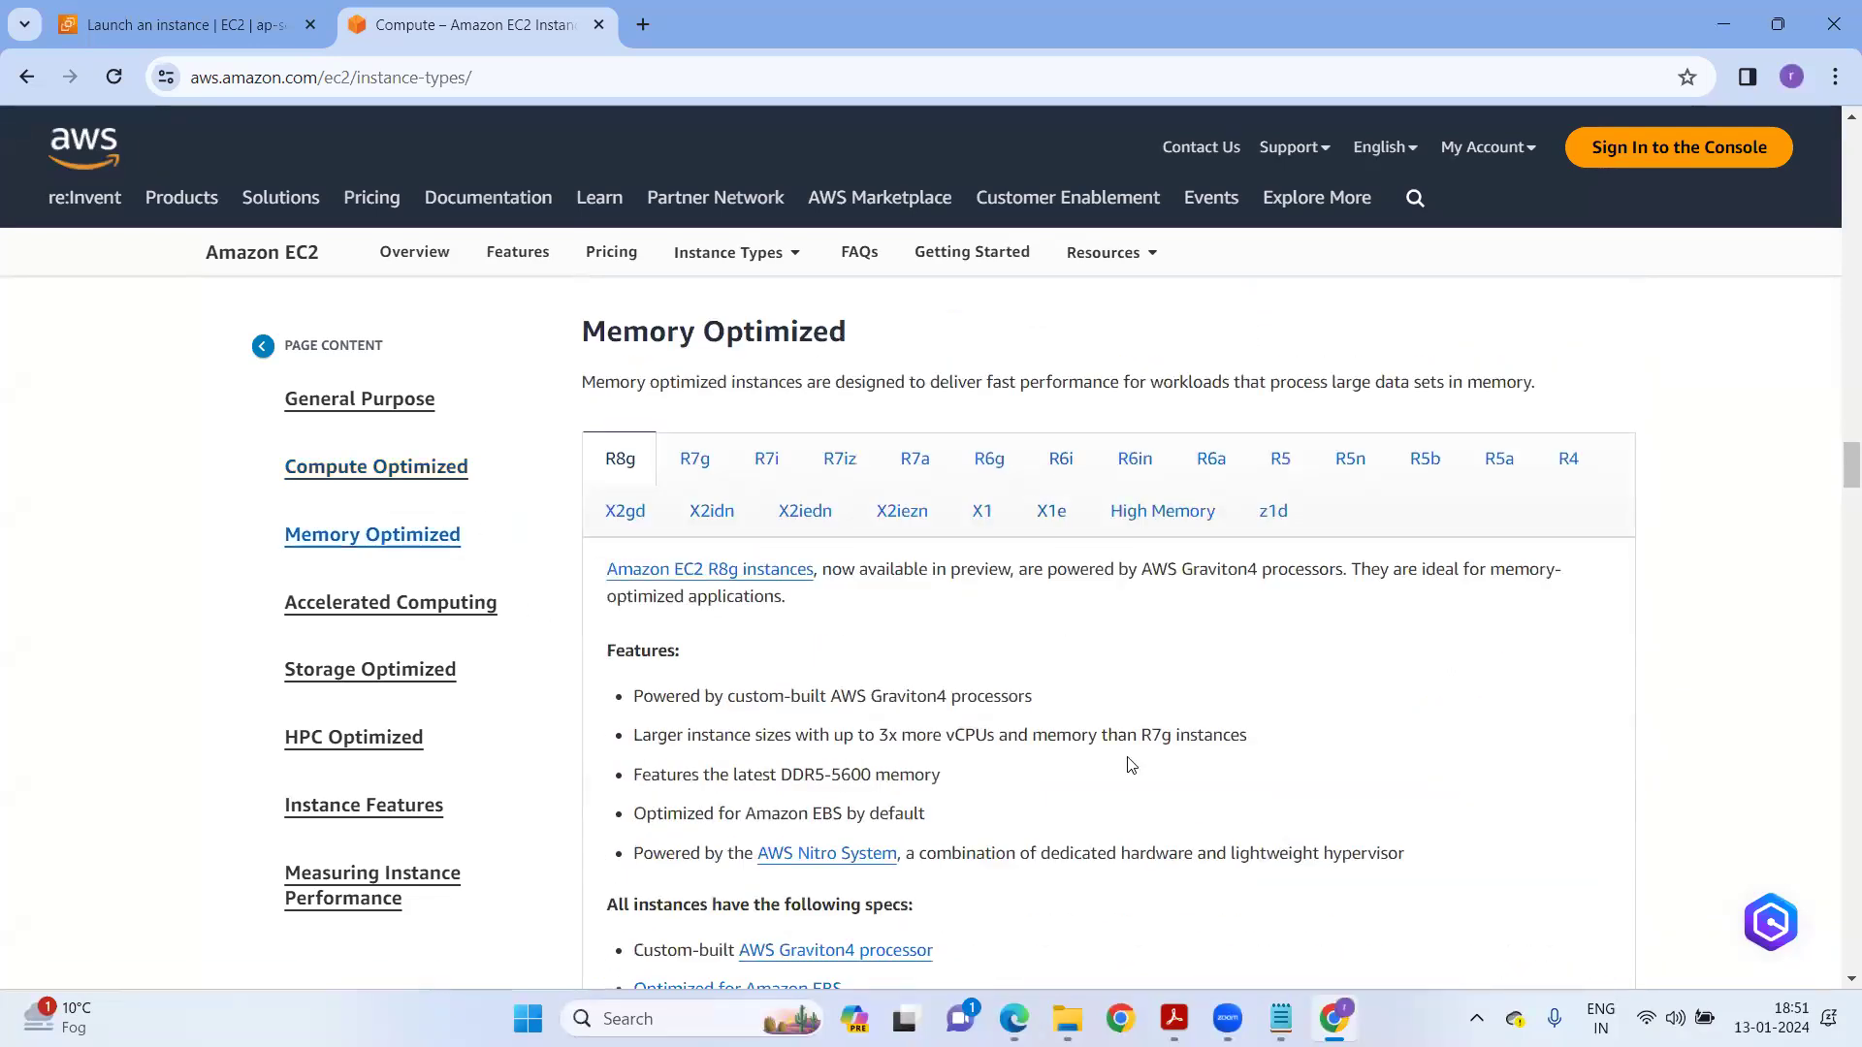
left_click(990, 459)
scroll(968, 582, "down", 5)
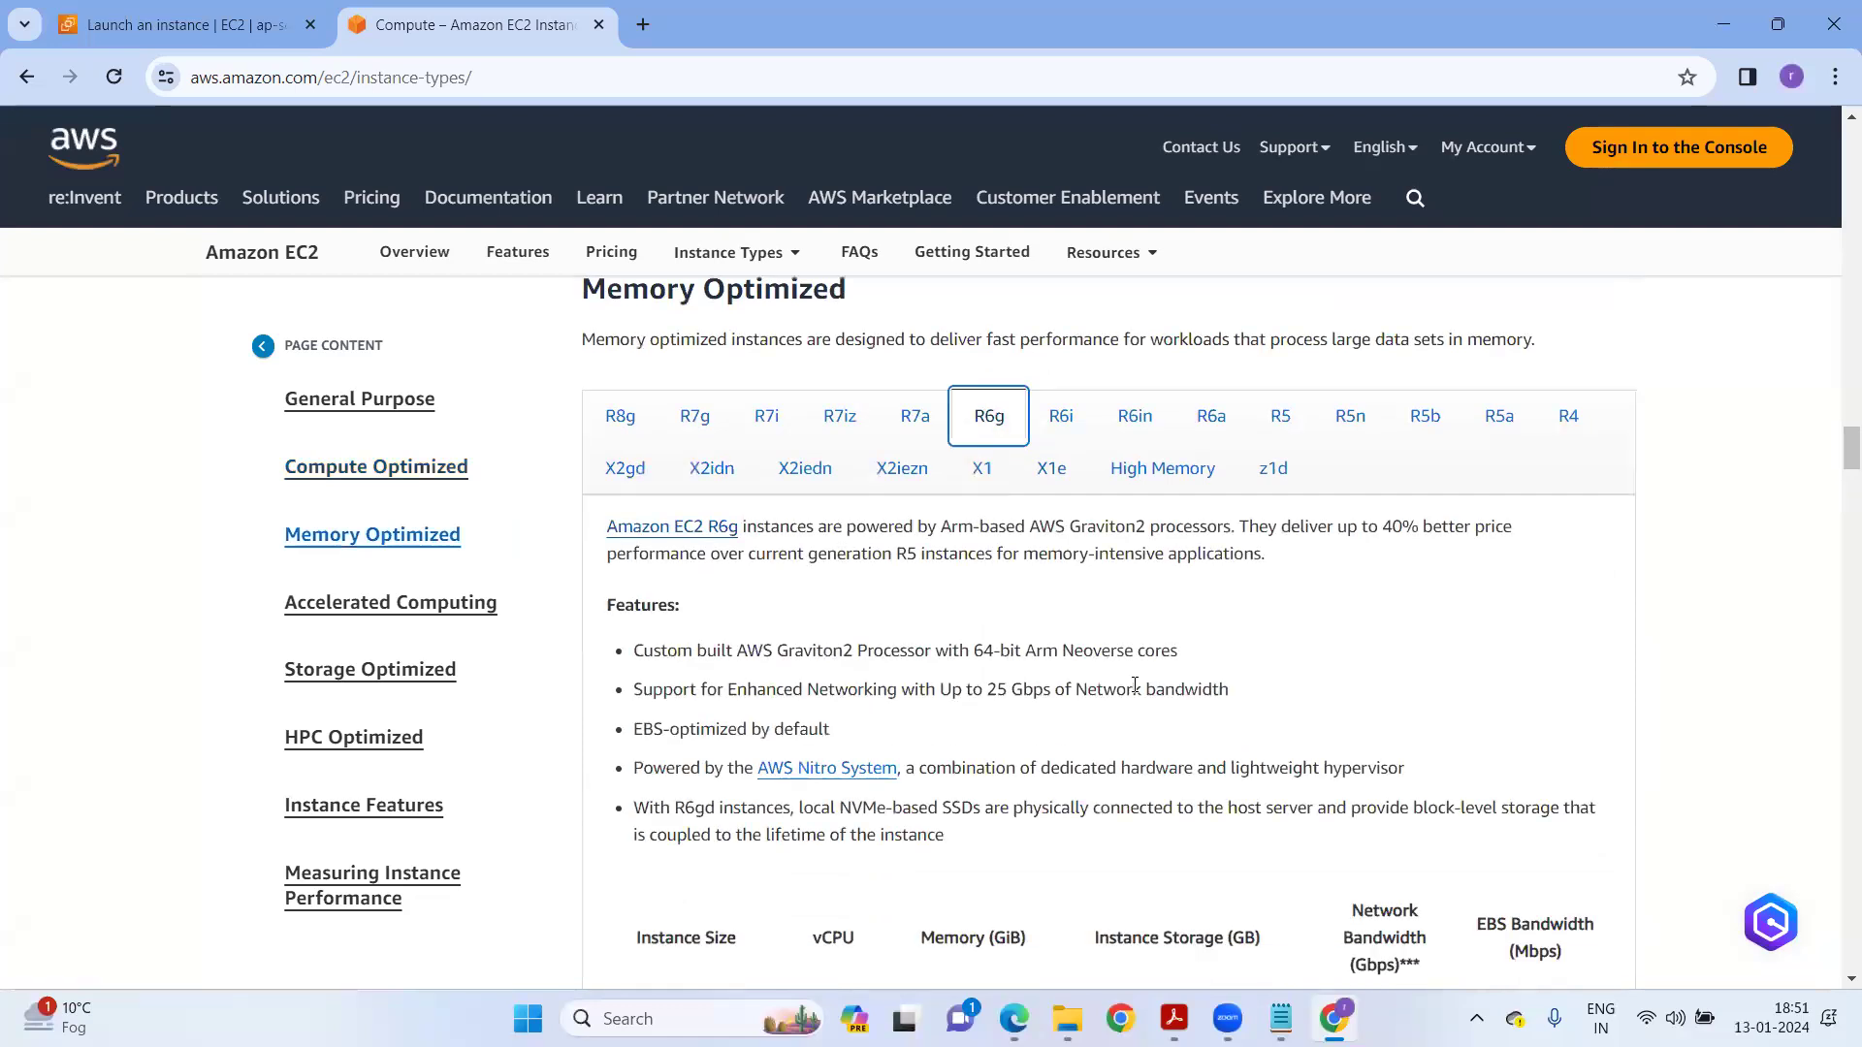
left_click_drag(965, 575, 1023, 860)
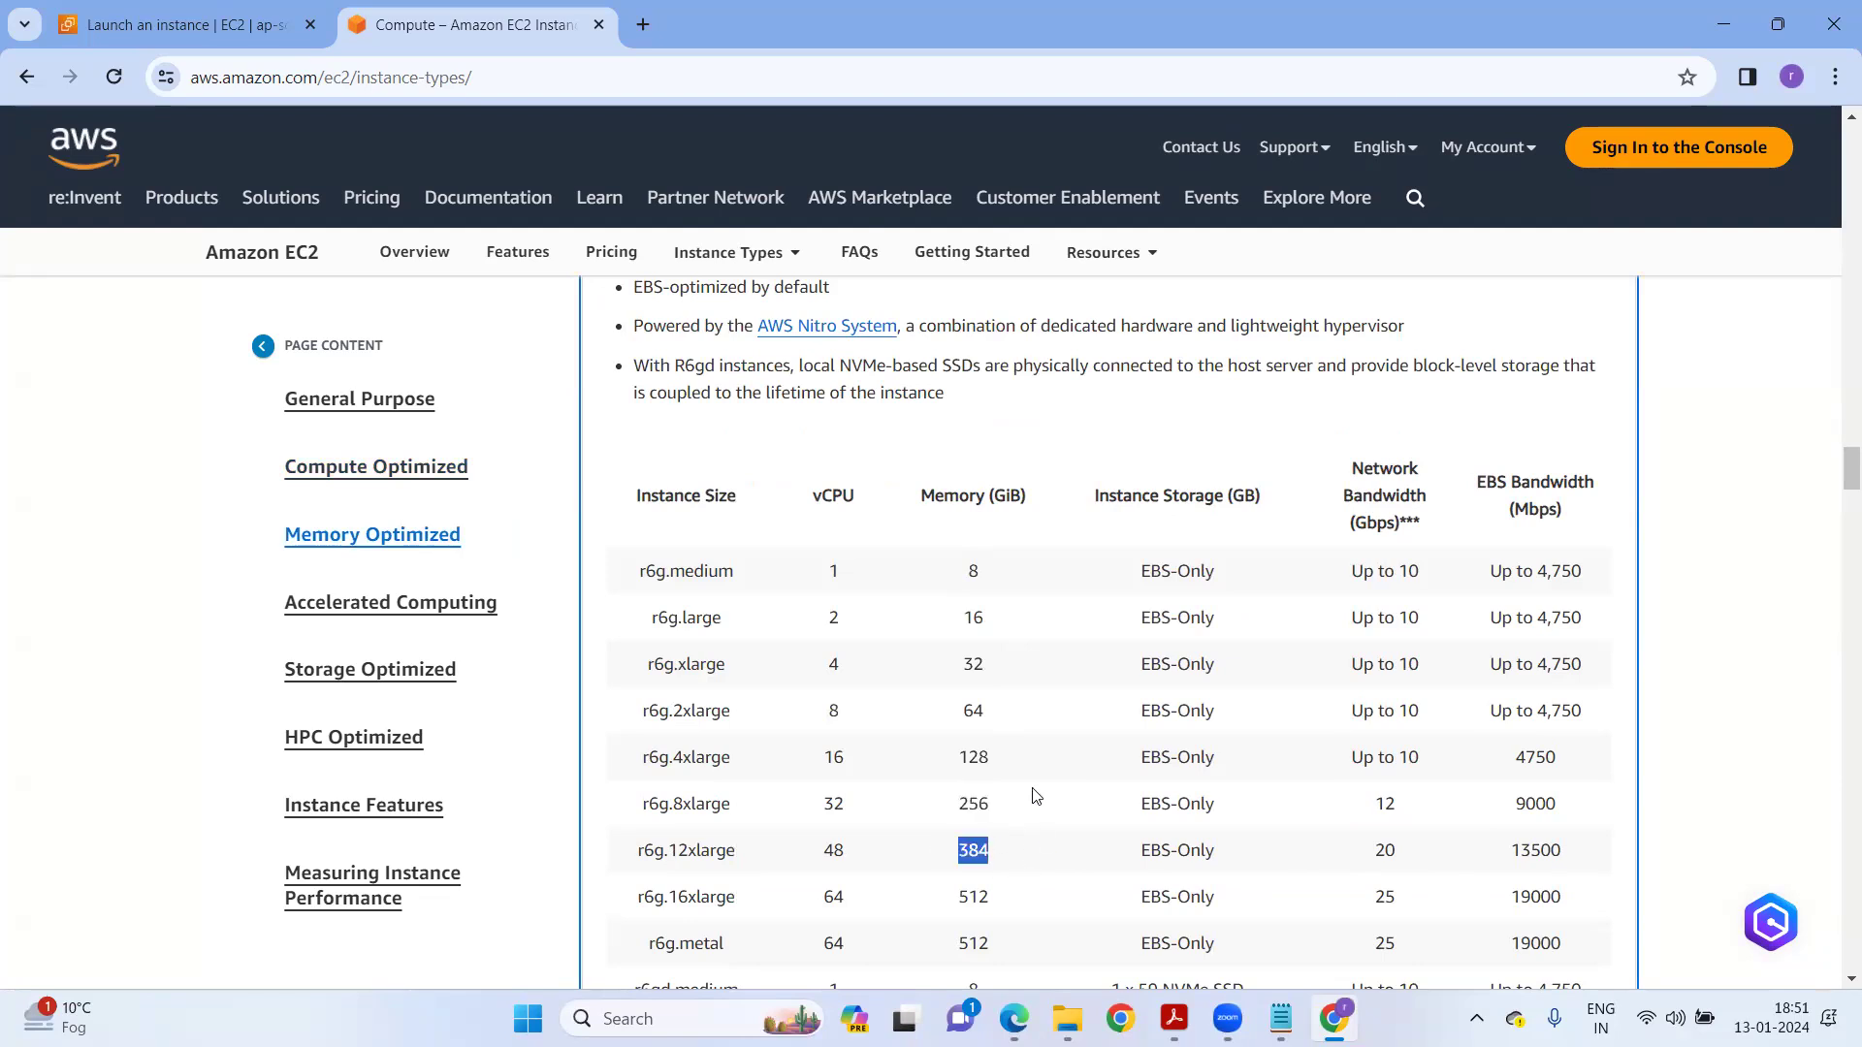
scroll(1240, 729, "up", 8)
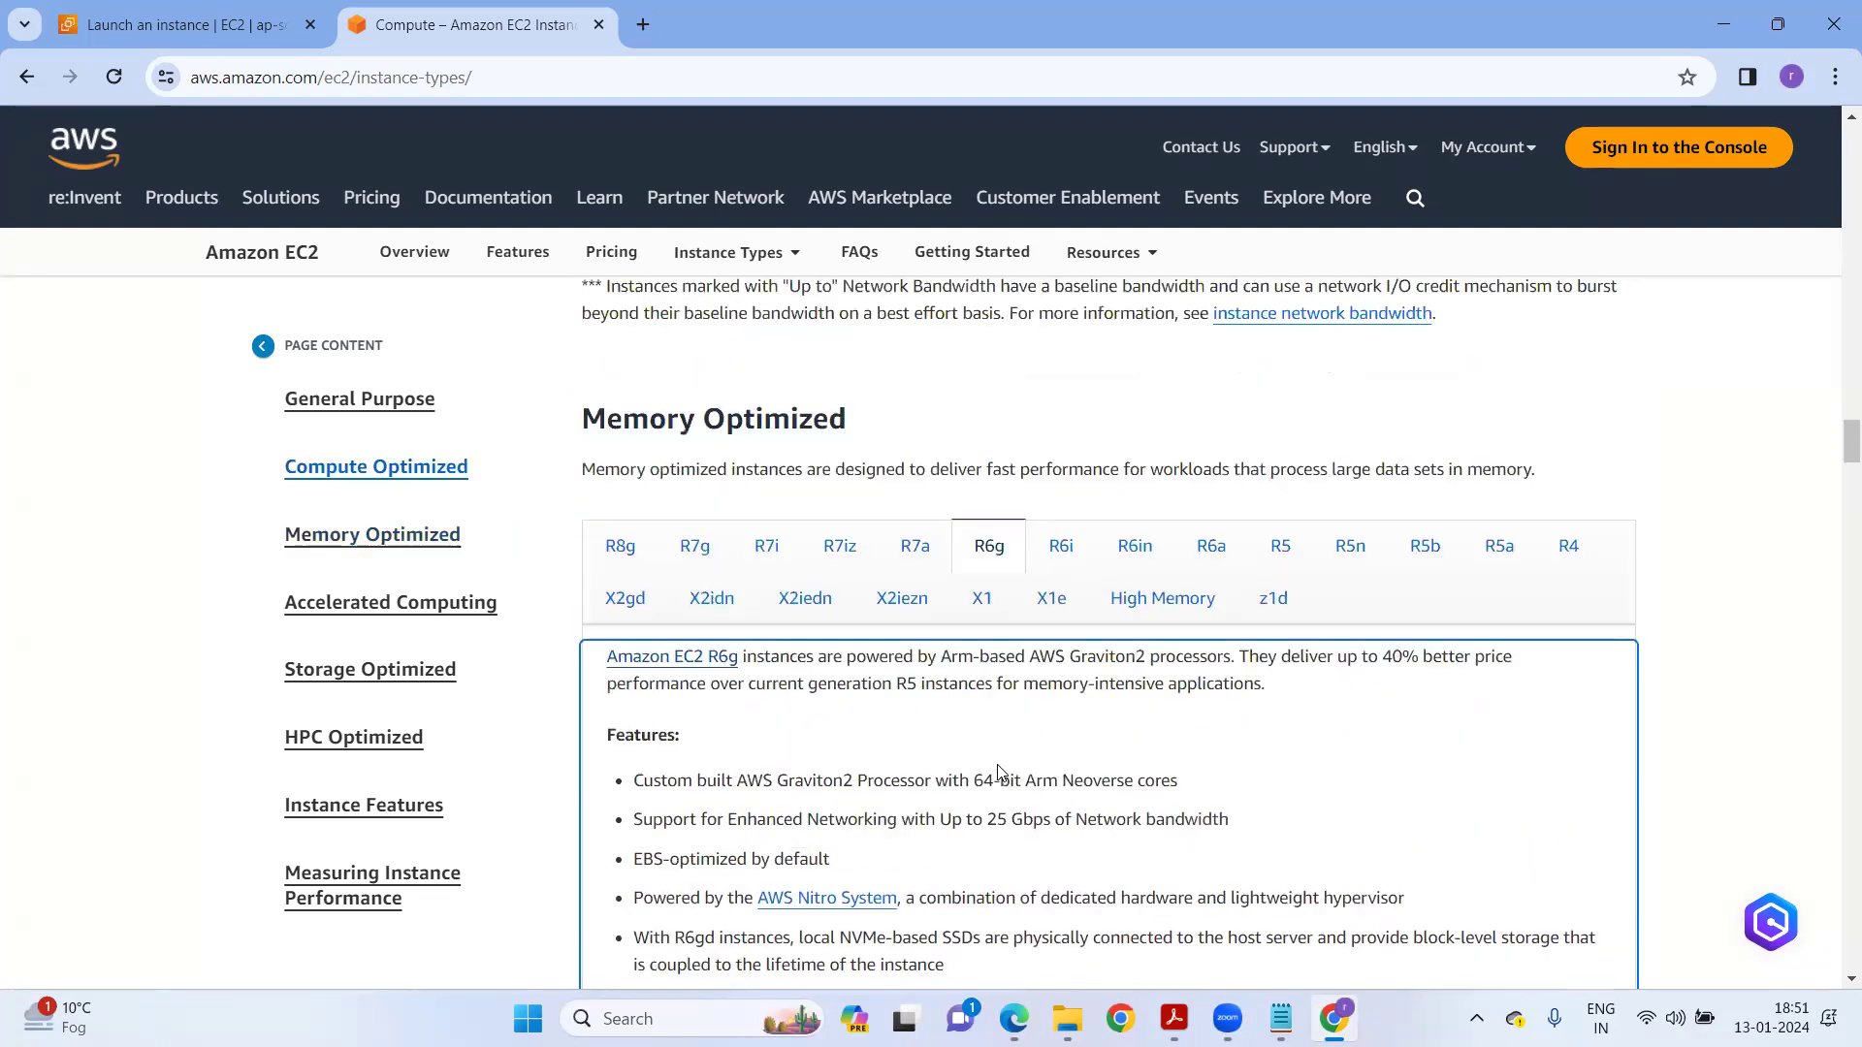
Review the High Memory table, up to u-24tb1.metal with 24,576 GiB.
left_click(1189, 766)
scroll(941, 844, "down", 8)
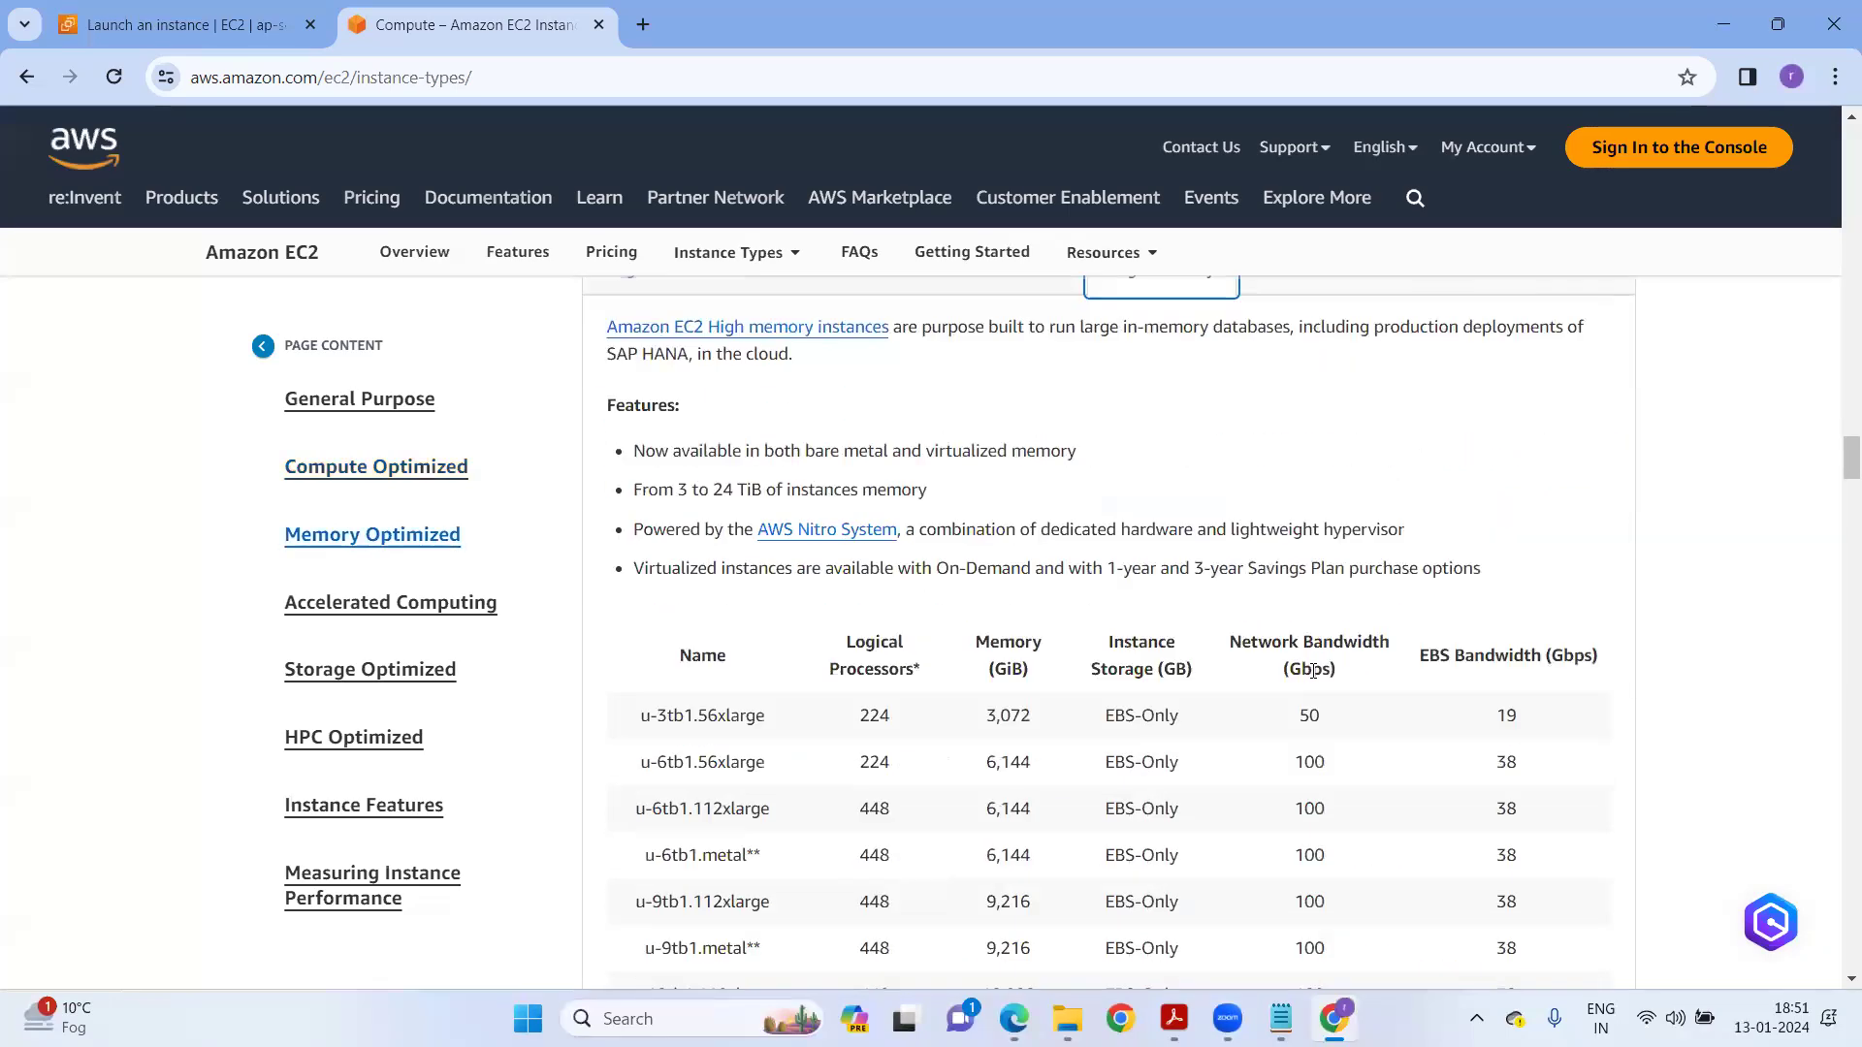
scroll(941, 845, "down", 2)
left_click_drag(980, 745, 1057, 751)
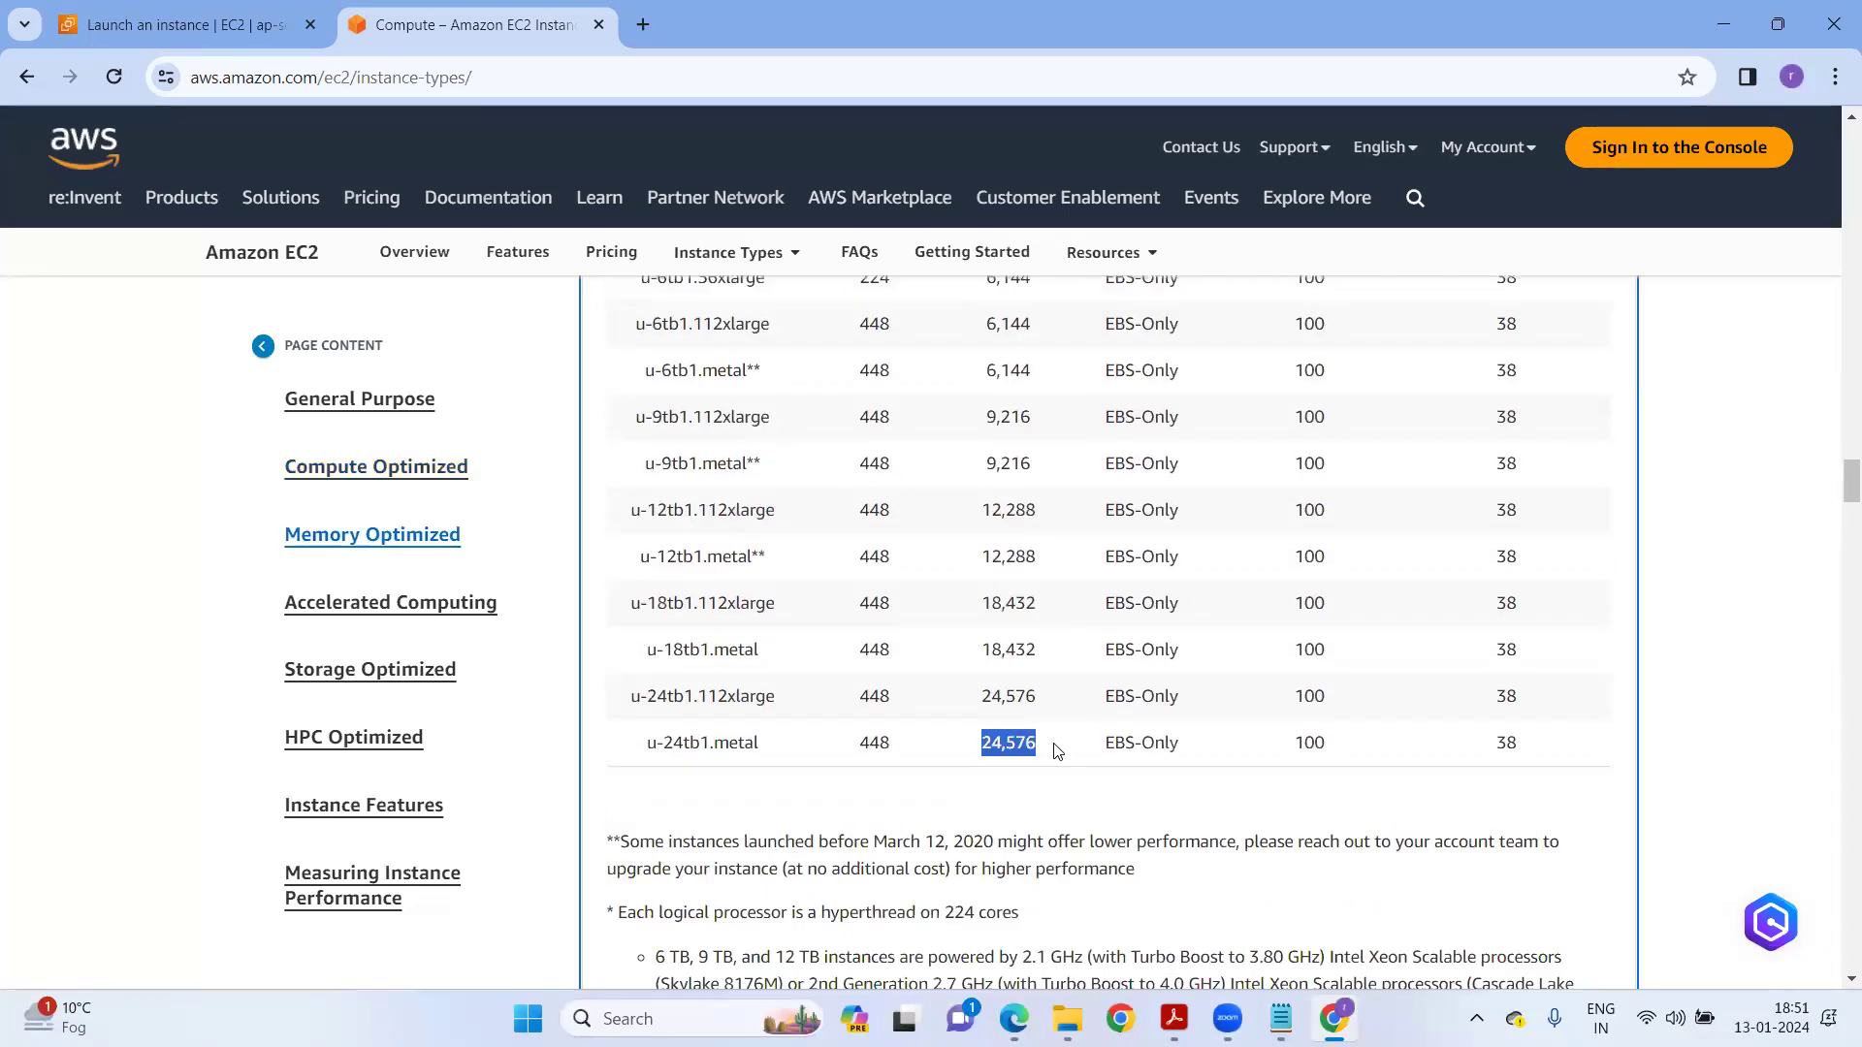
scroll(1033, 747, "up", 3)
left_click_drag(978, 399, 1031, 434)
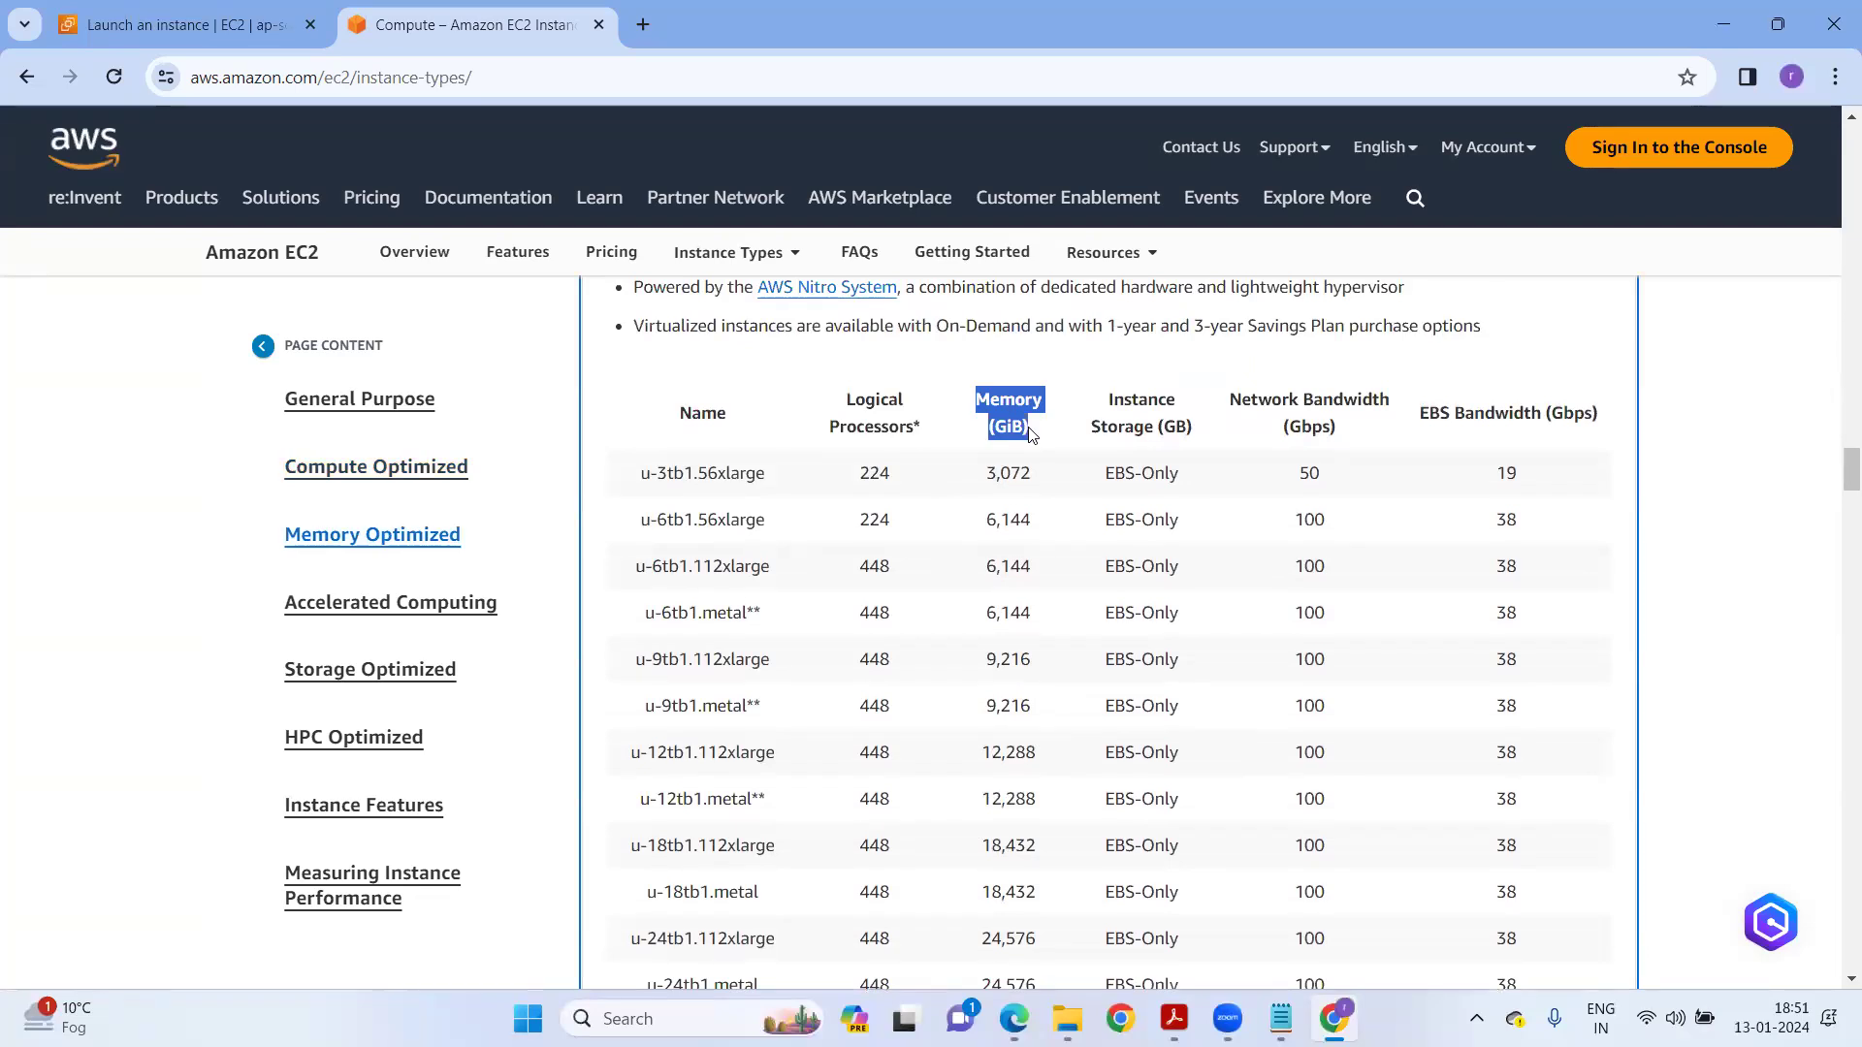
scroll(994, 437, "down", 4)
left_click_drag(684, 622, 811, 625)
scroll(917, 640, "up", 4)
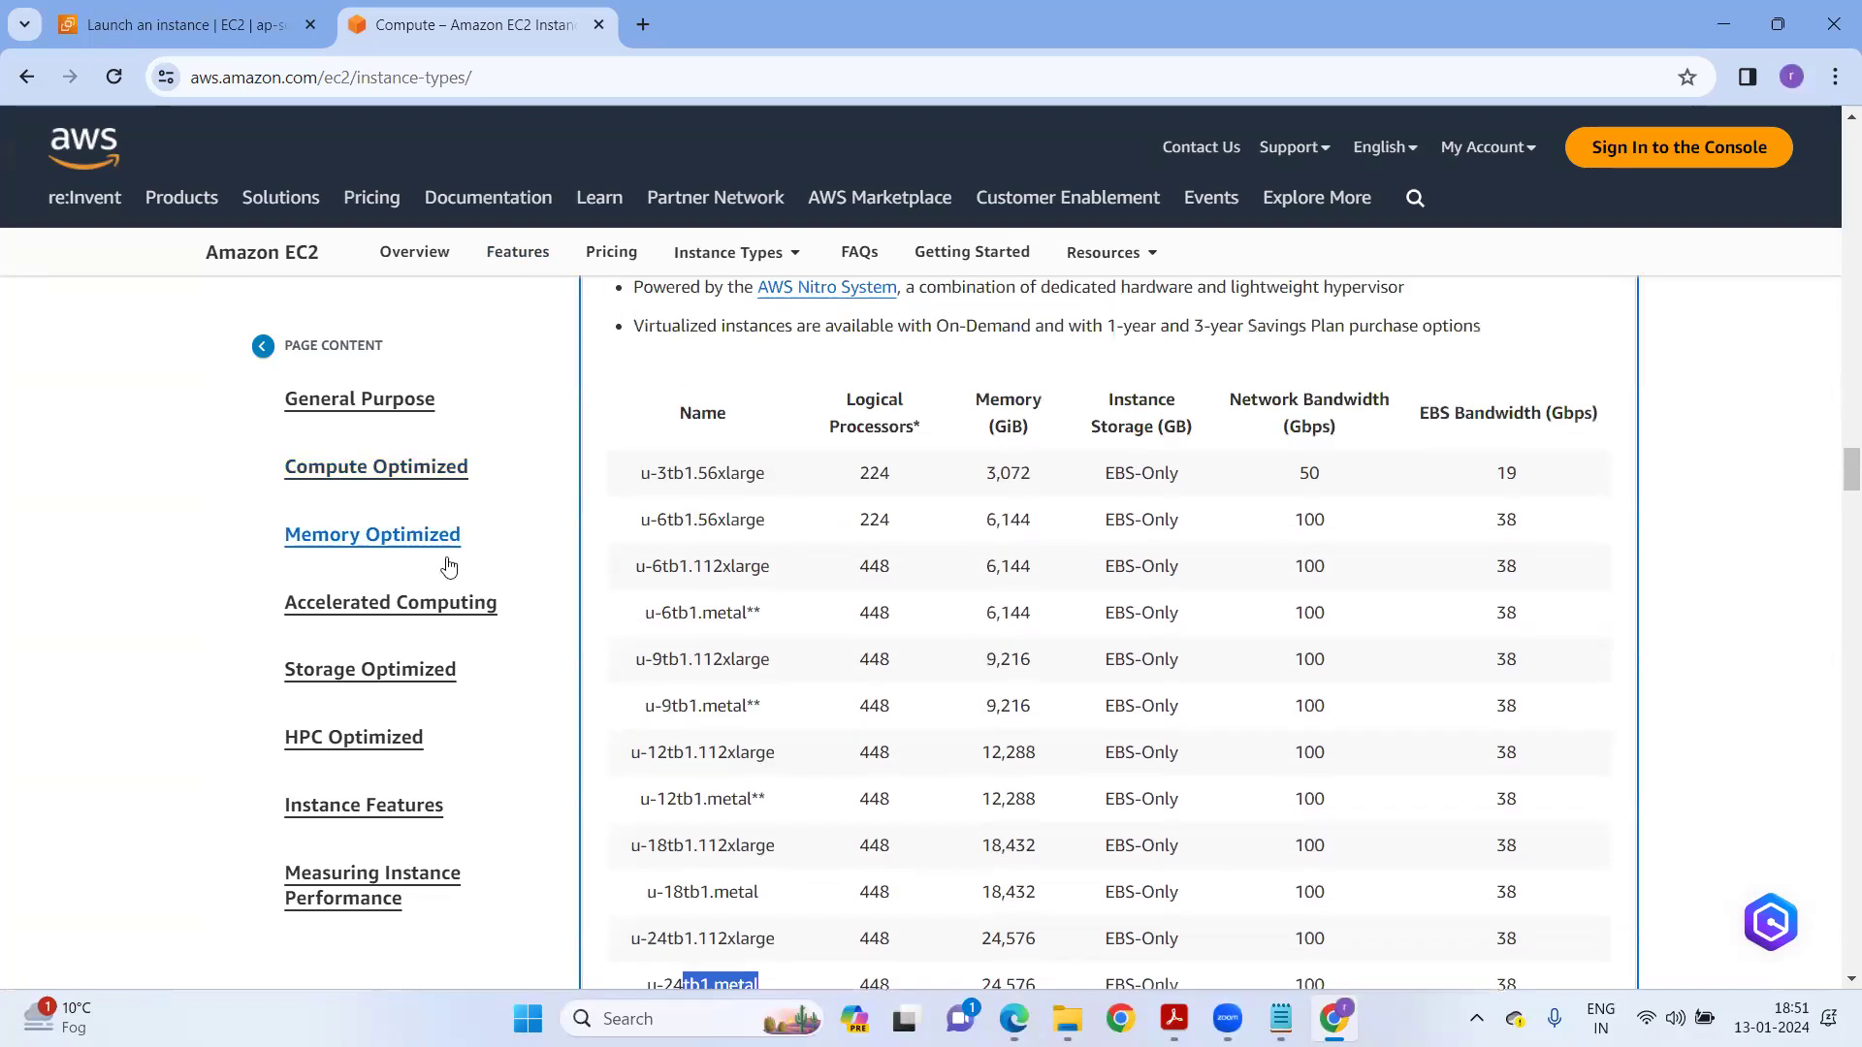
Close the instance types tab and set the launch form's instance type to t2.medium.
left_click(598, 24)
left_click(374, 493)
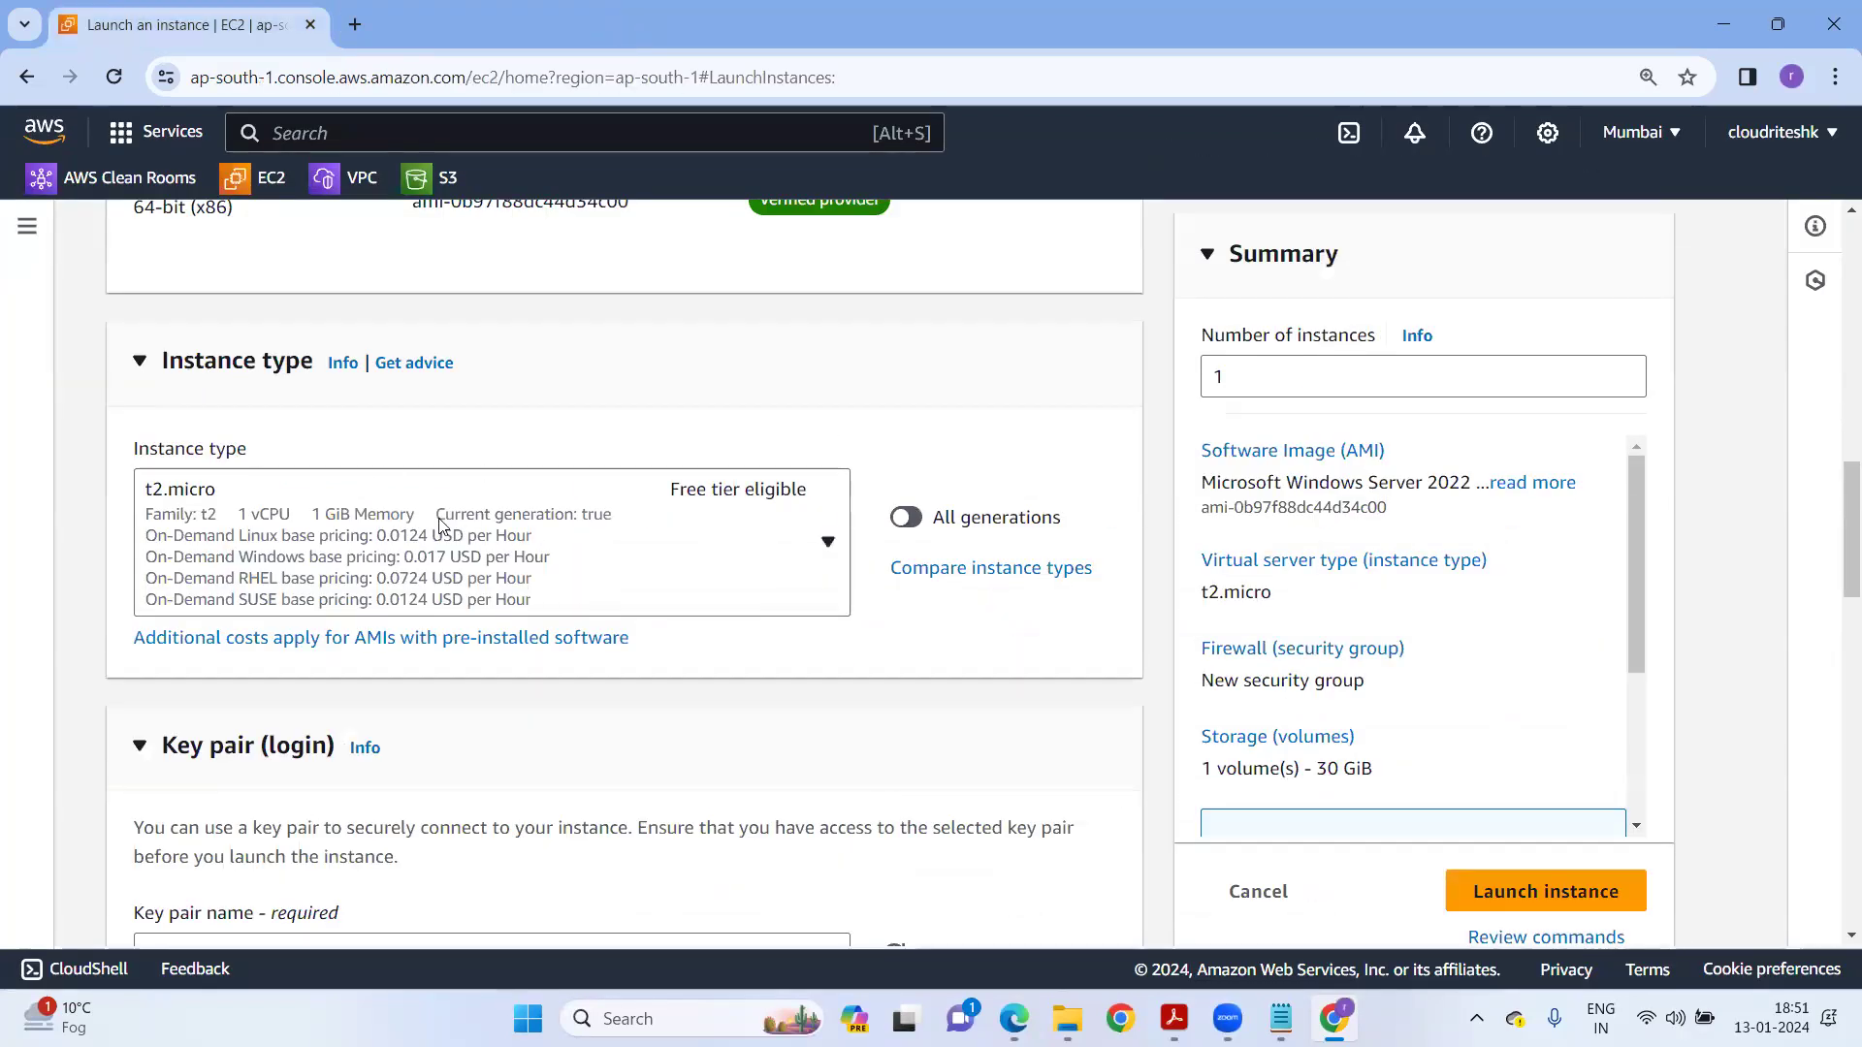
left_click(432, 529)
scroll(434, 671, "down", 5)
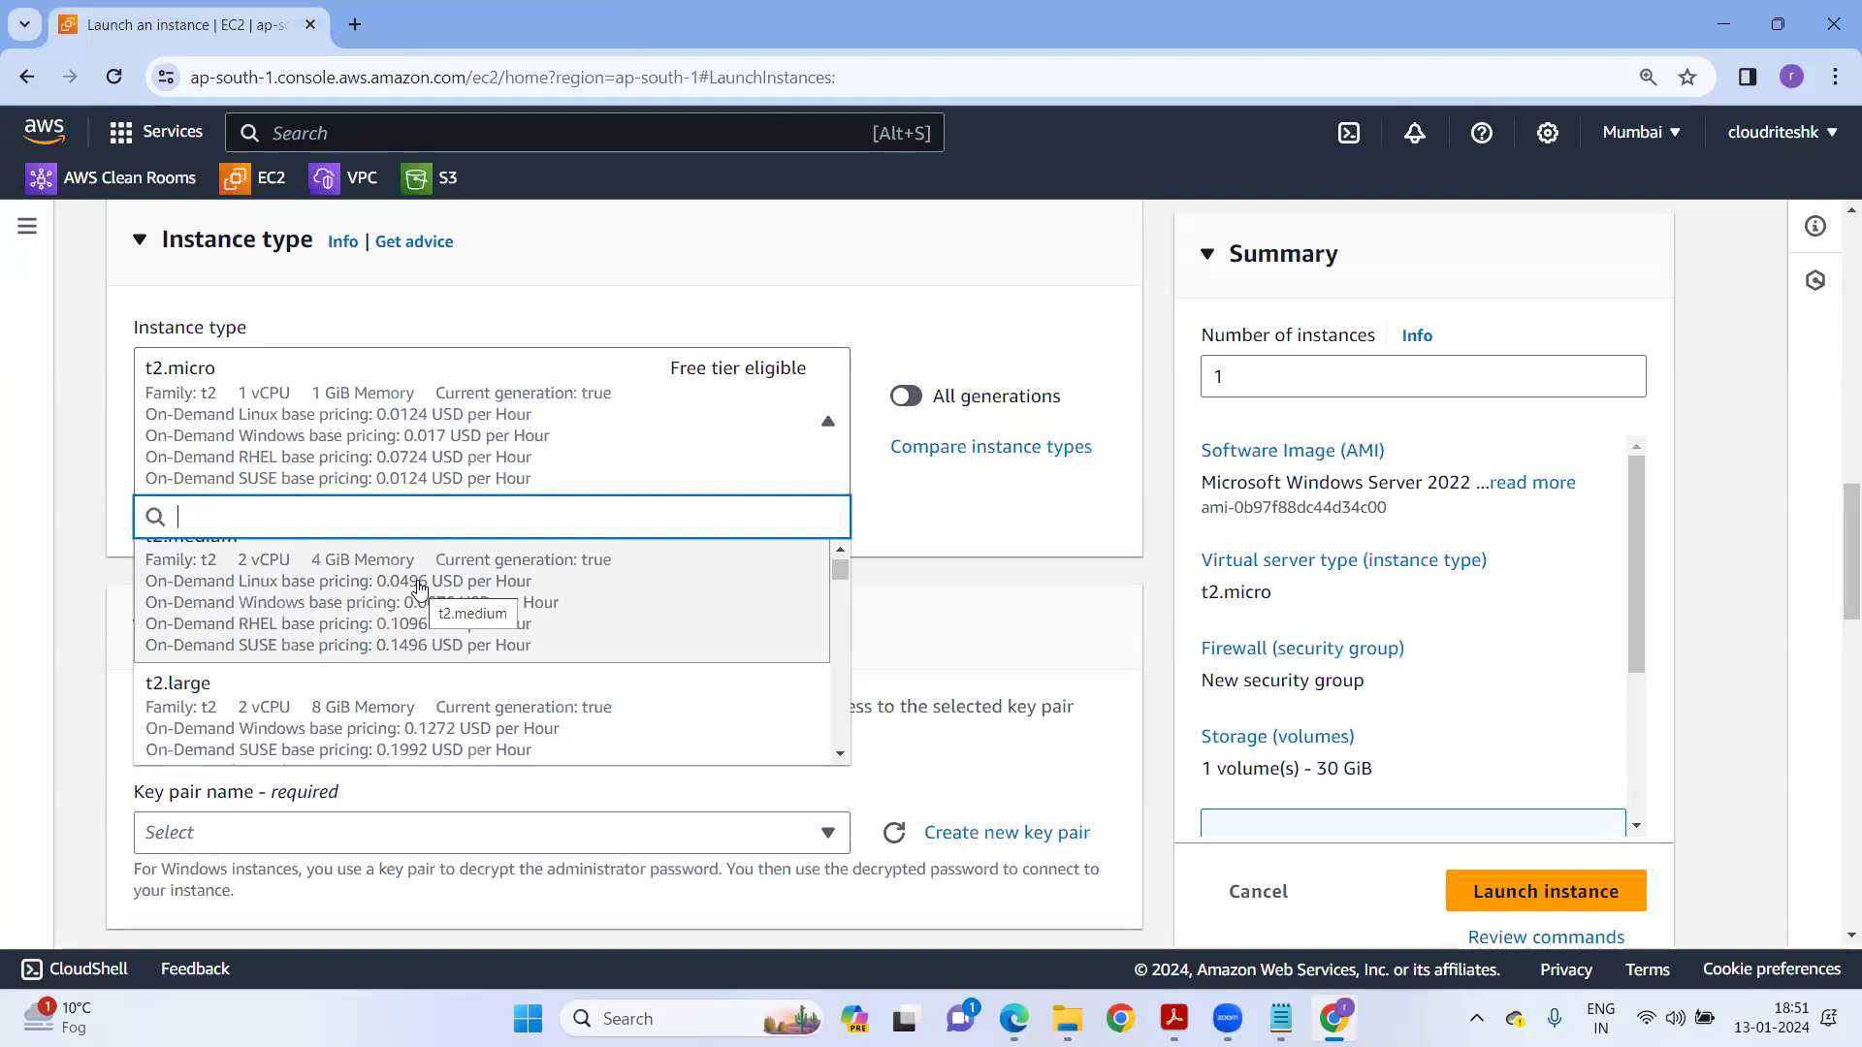
left_click(419, 588)
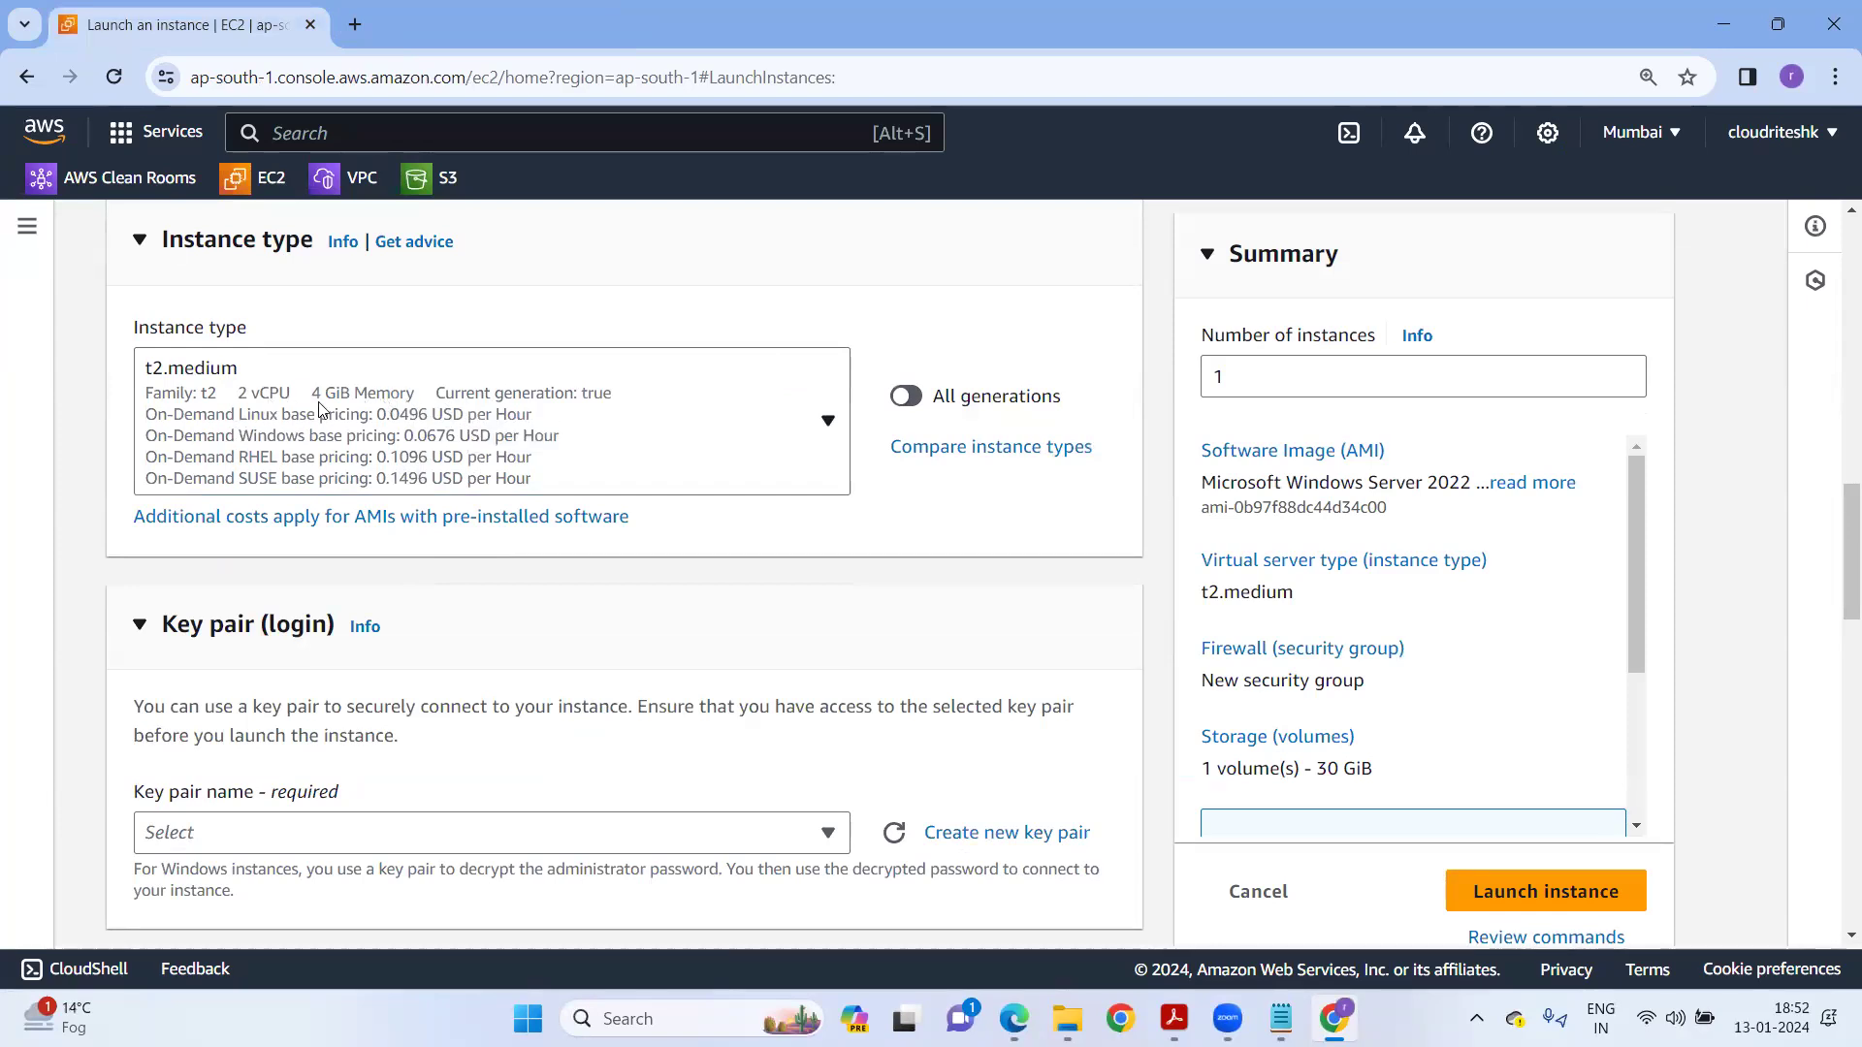
scroll(477, 612, "down", 2)
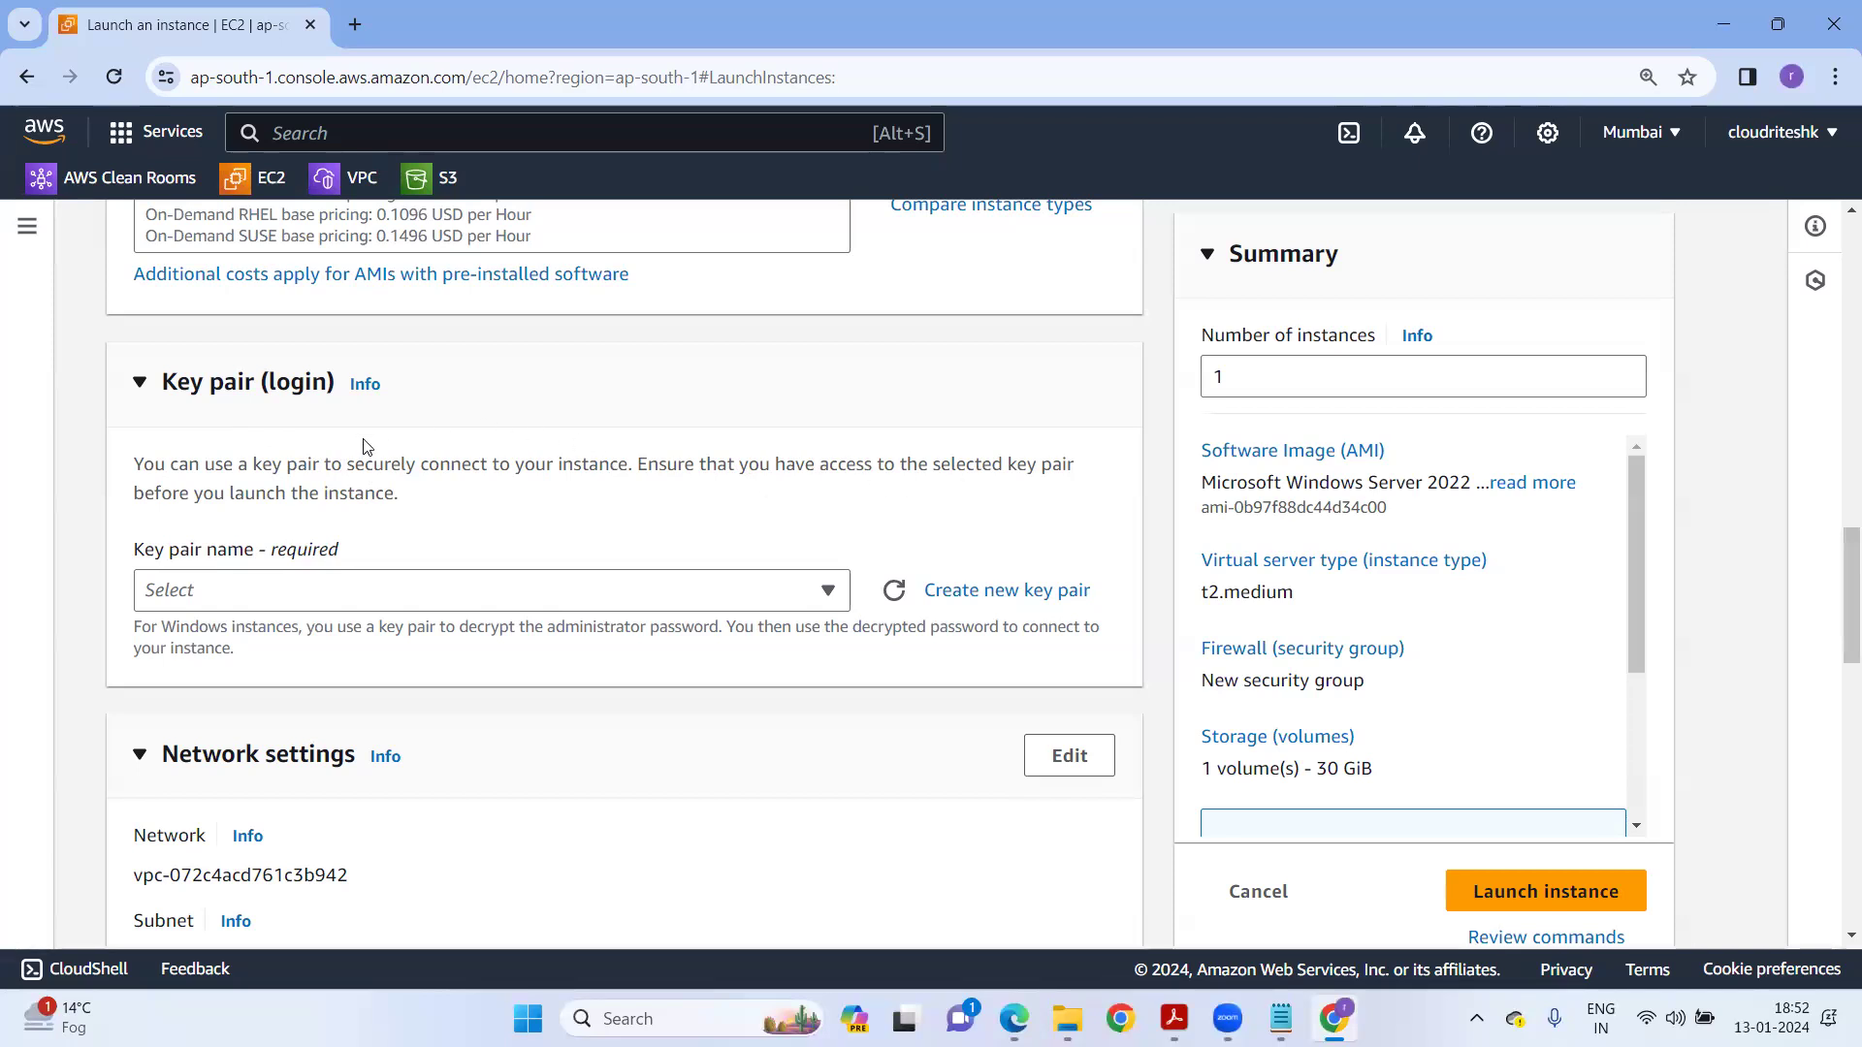
Create an RSA .pem key pair named key1 and use it for the instance.
left_click(1052, 592)
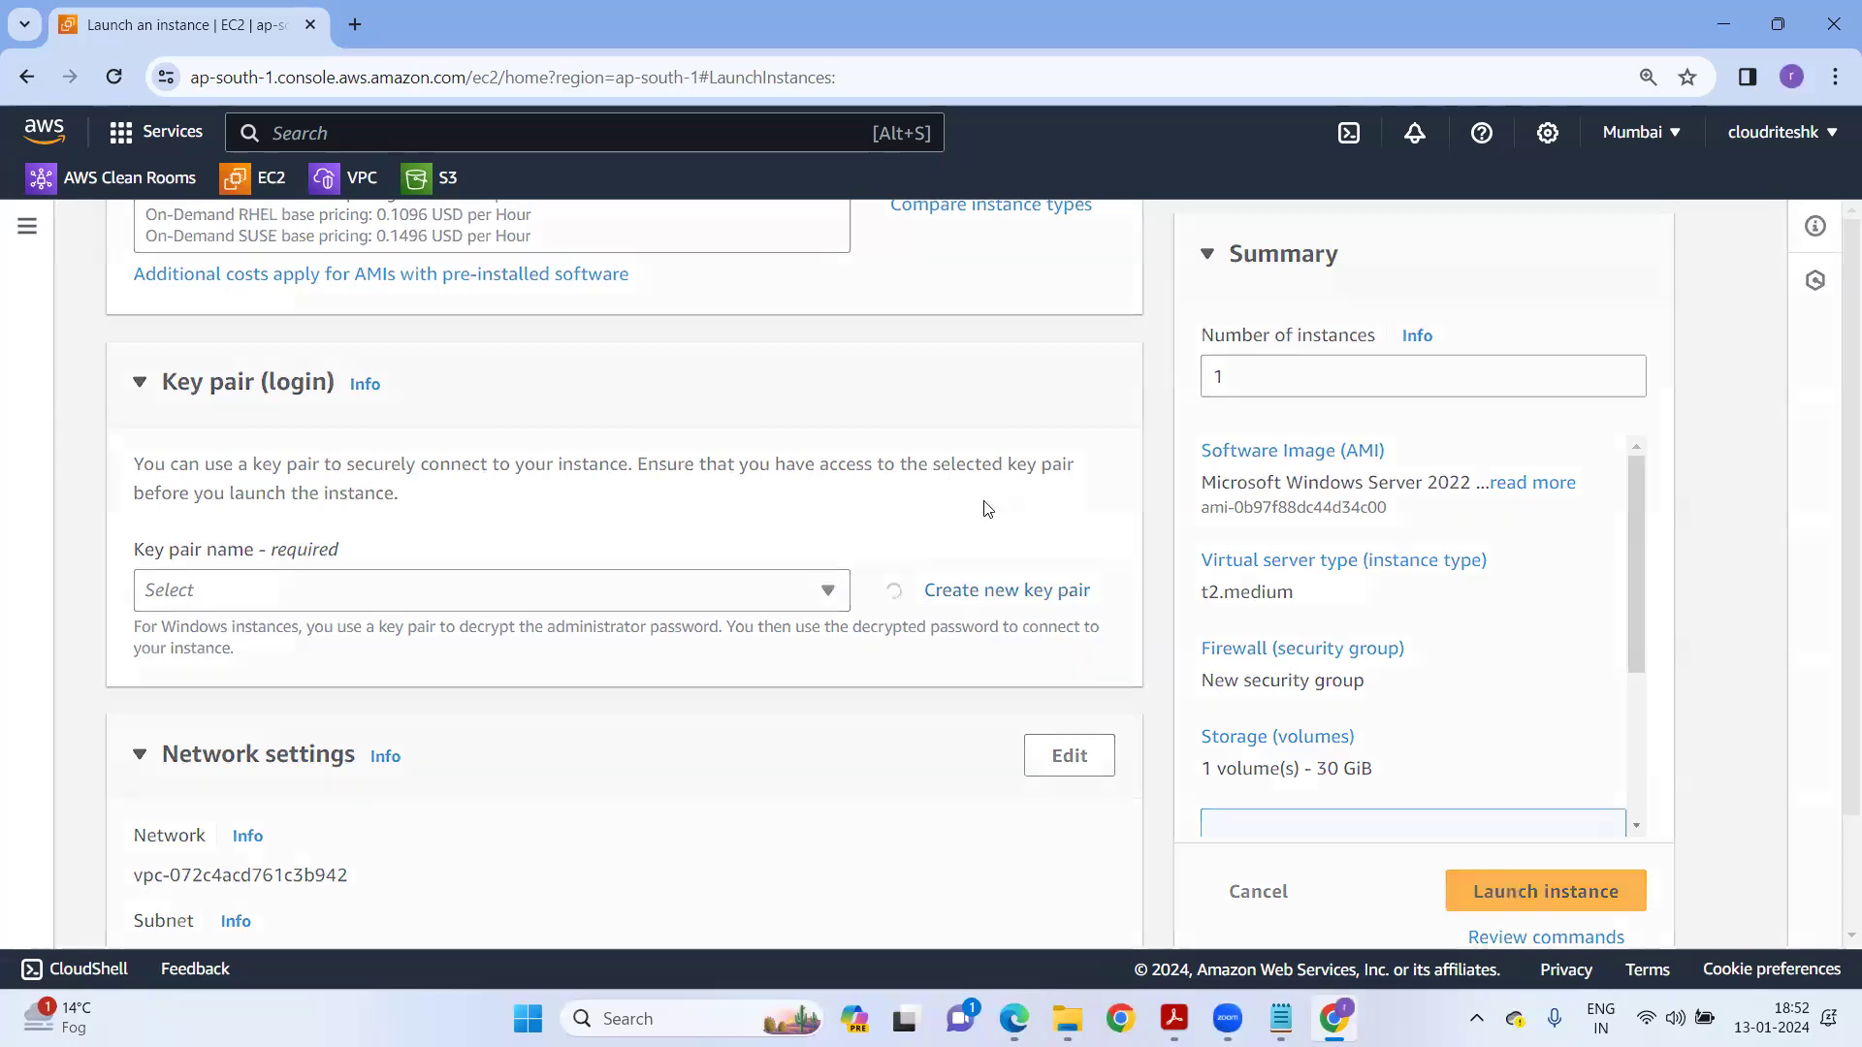
left_click(642, 399)
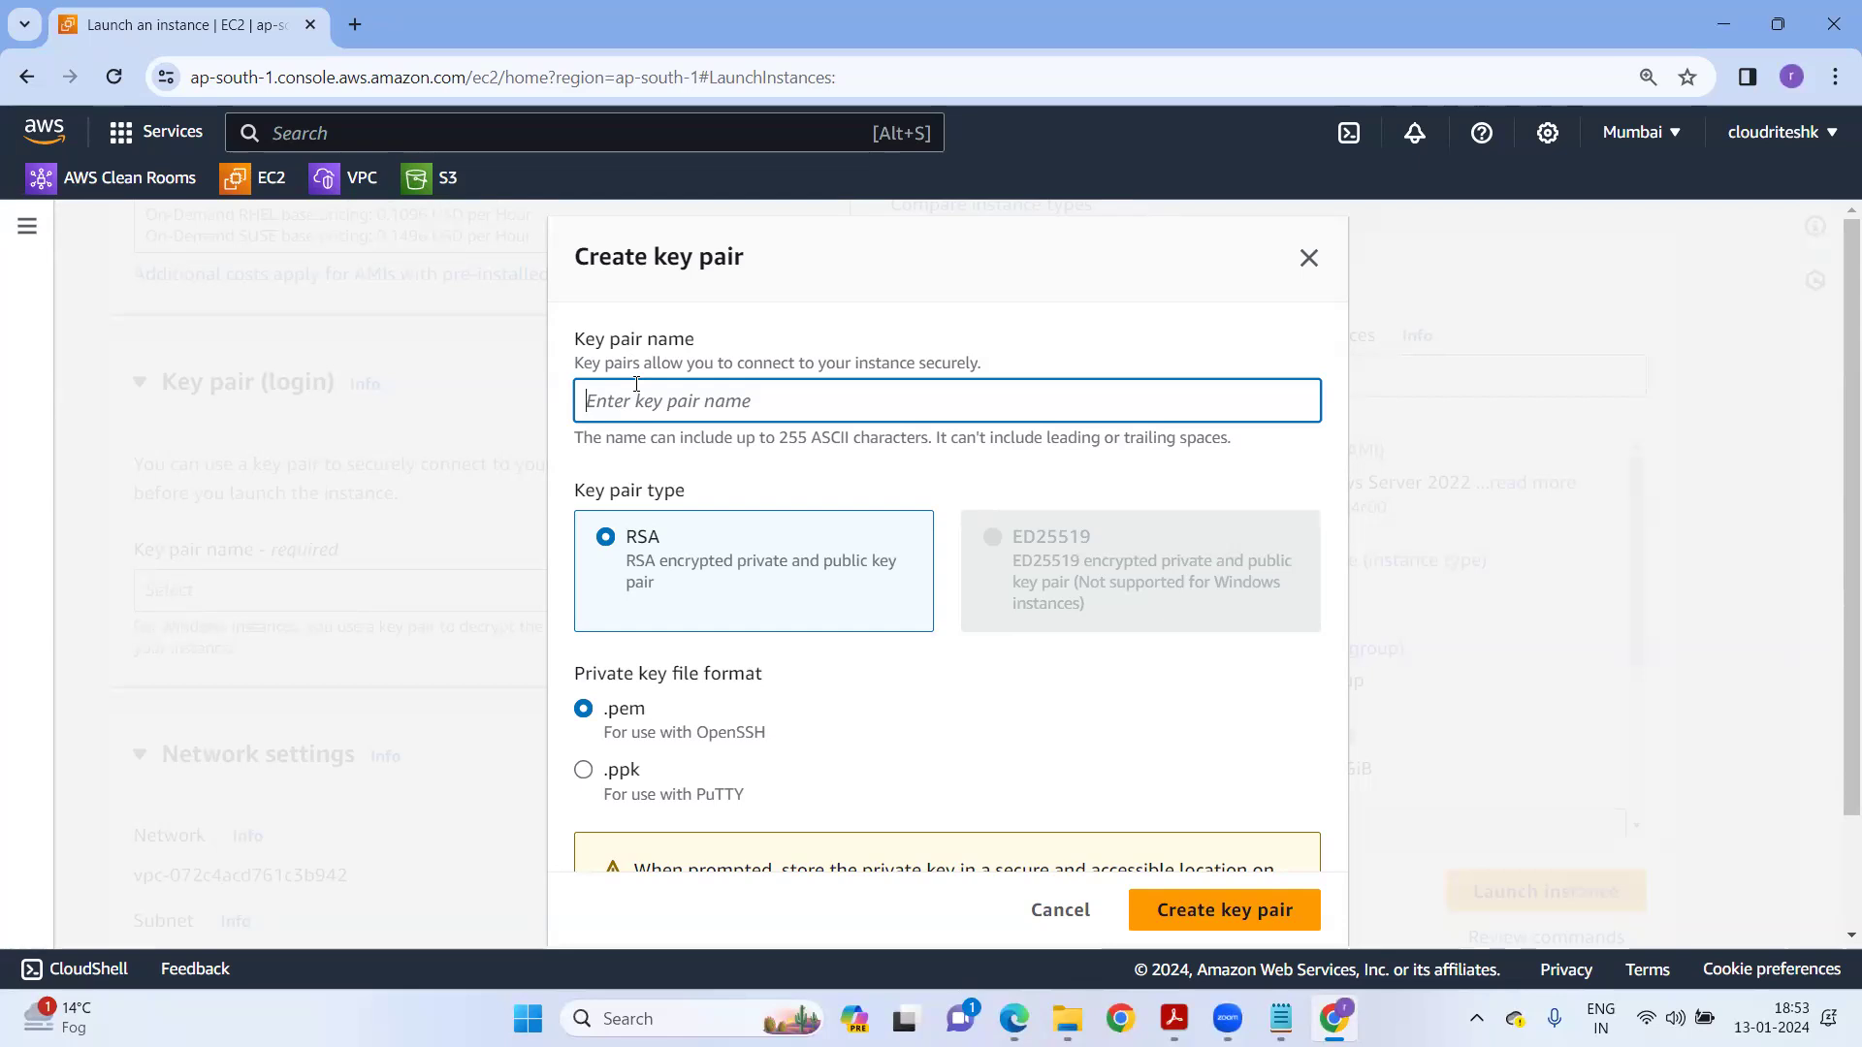
type("1K")
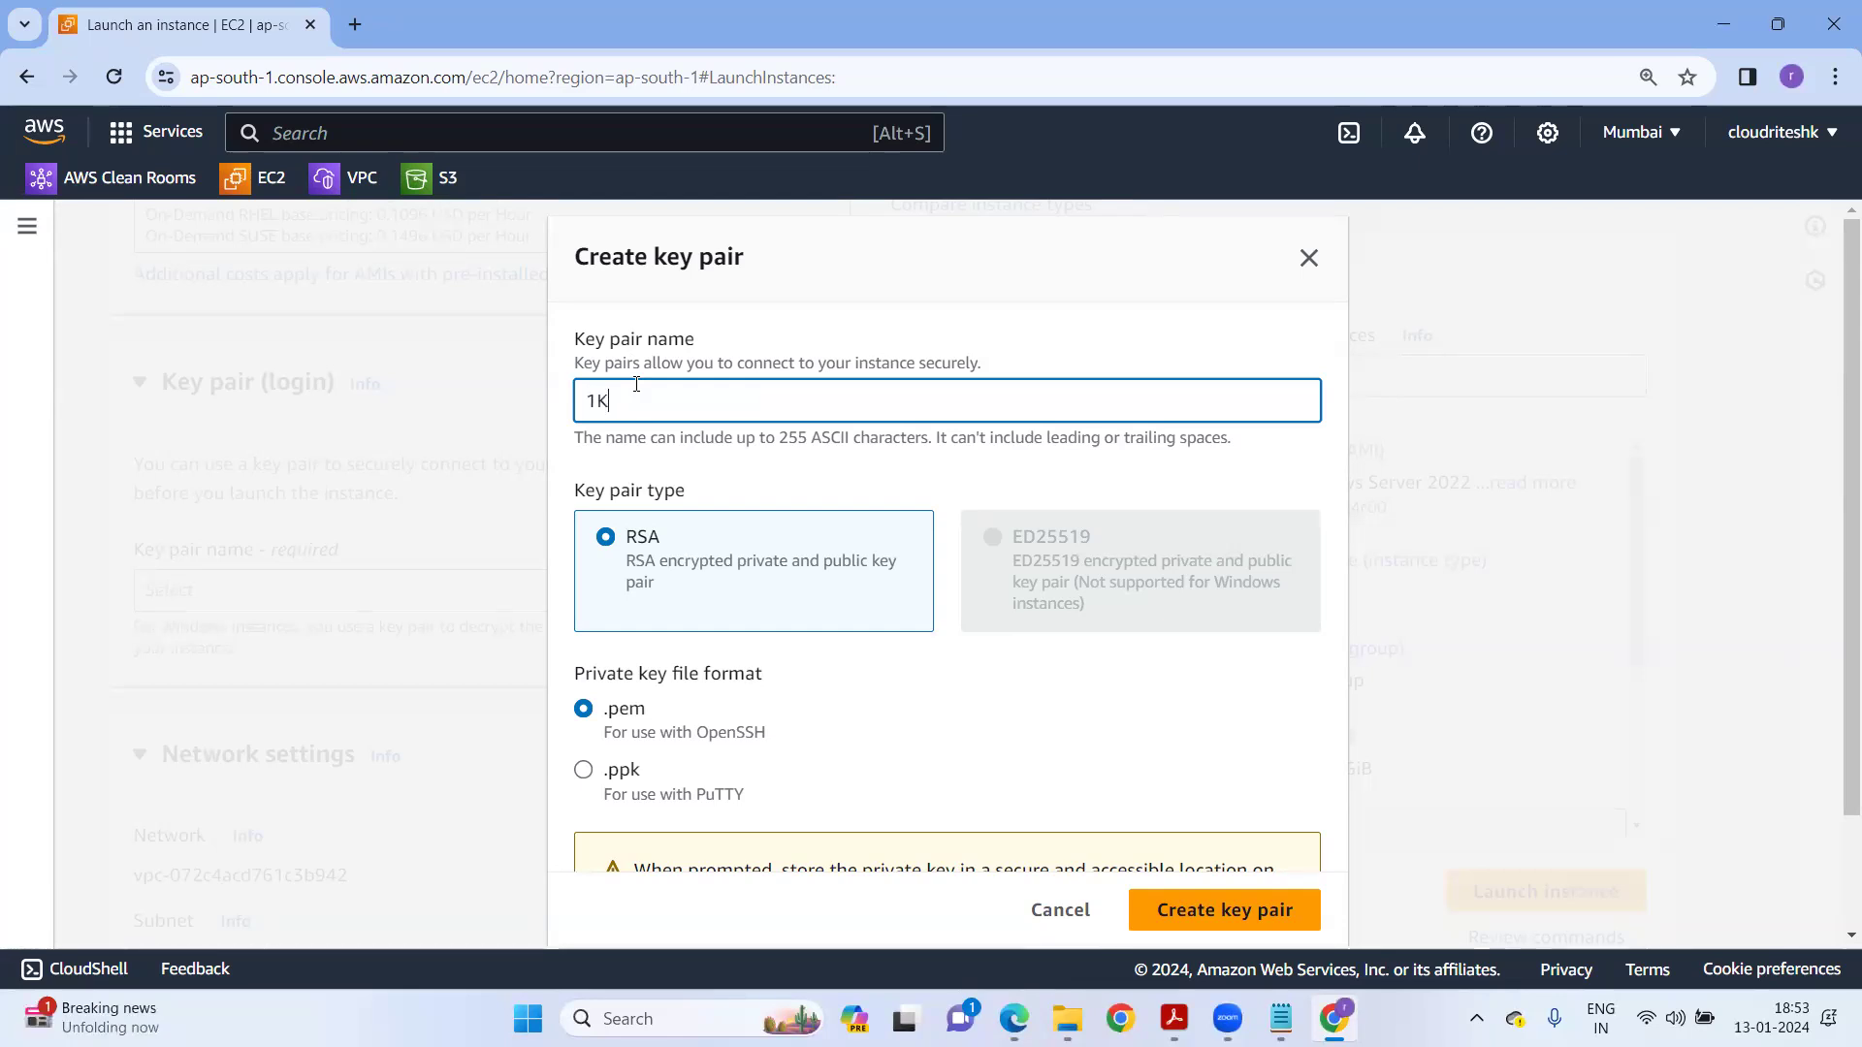
key("BackSpace")
key("BackSpace")
type("key1")
left_click(851, 867)
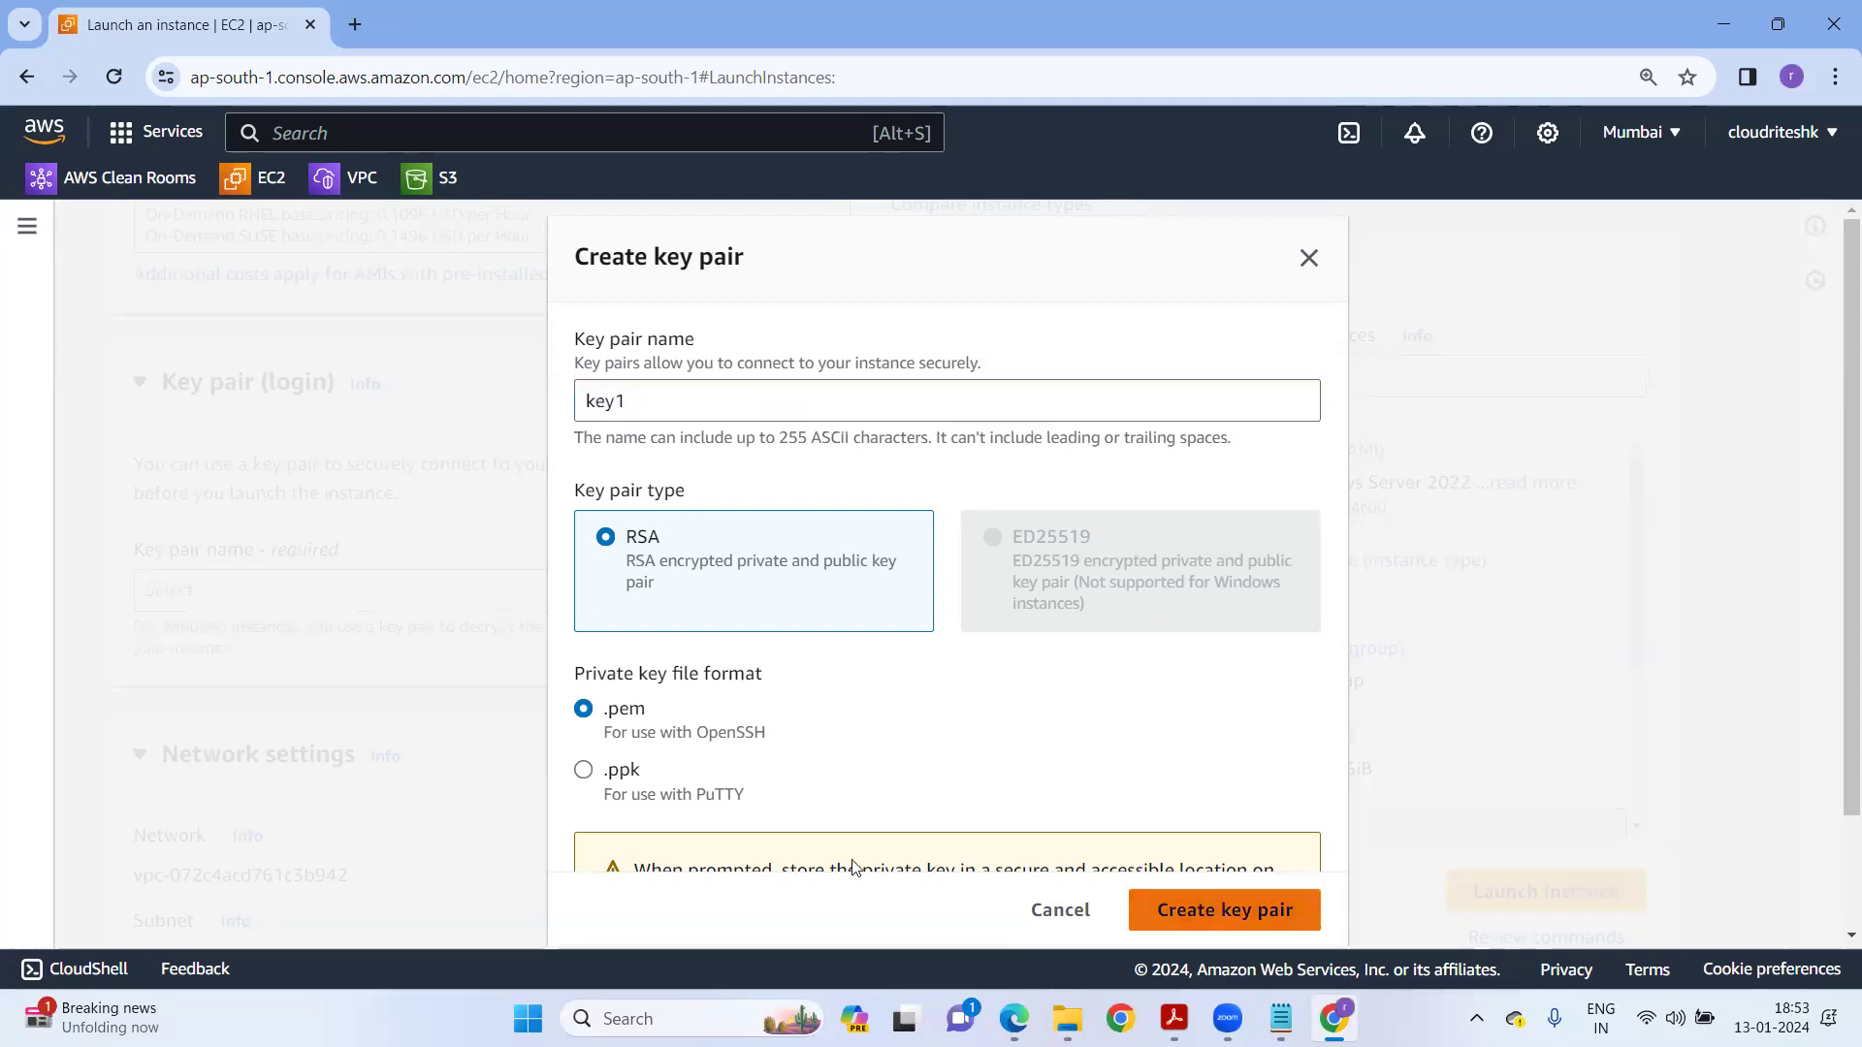
left_click(1224, 910)
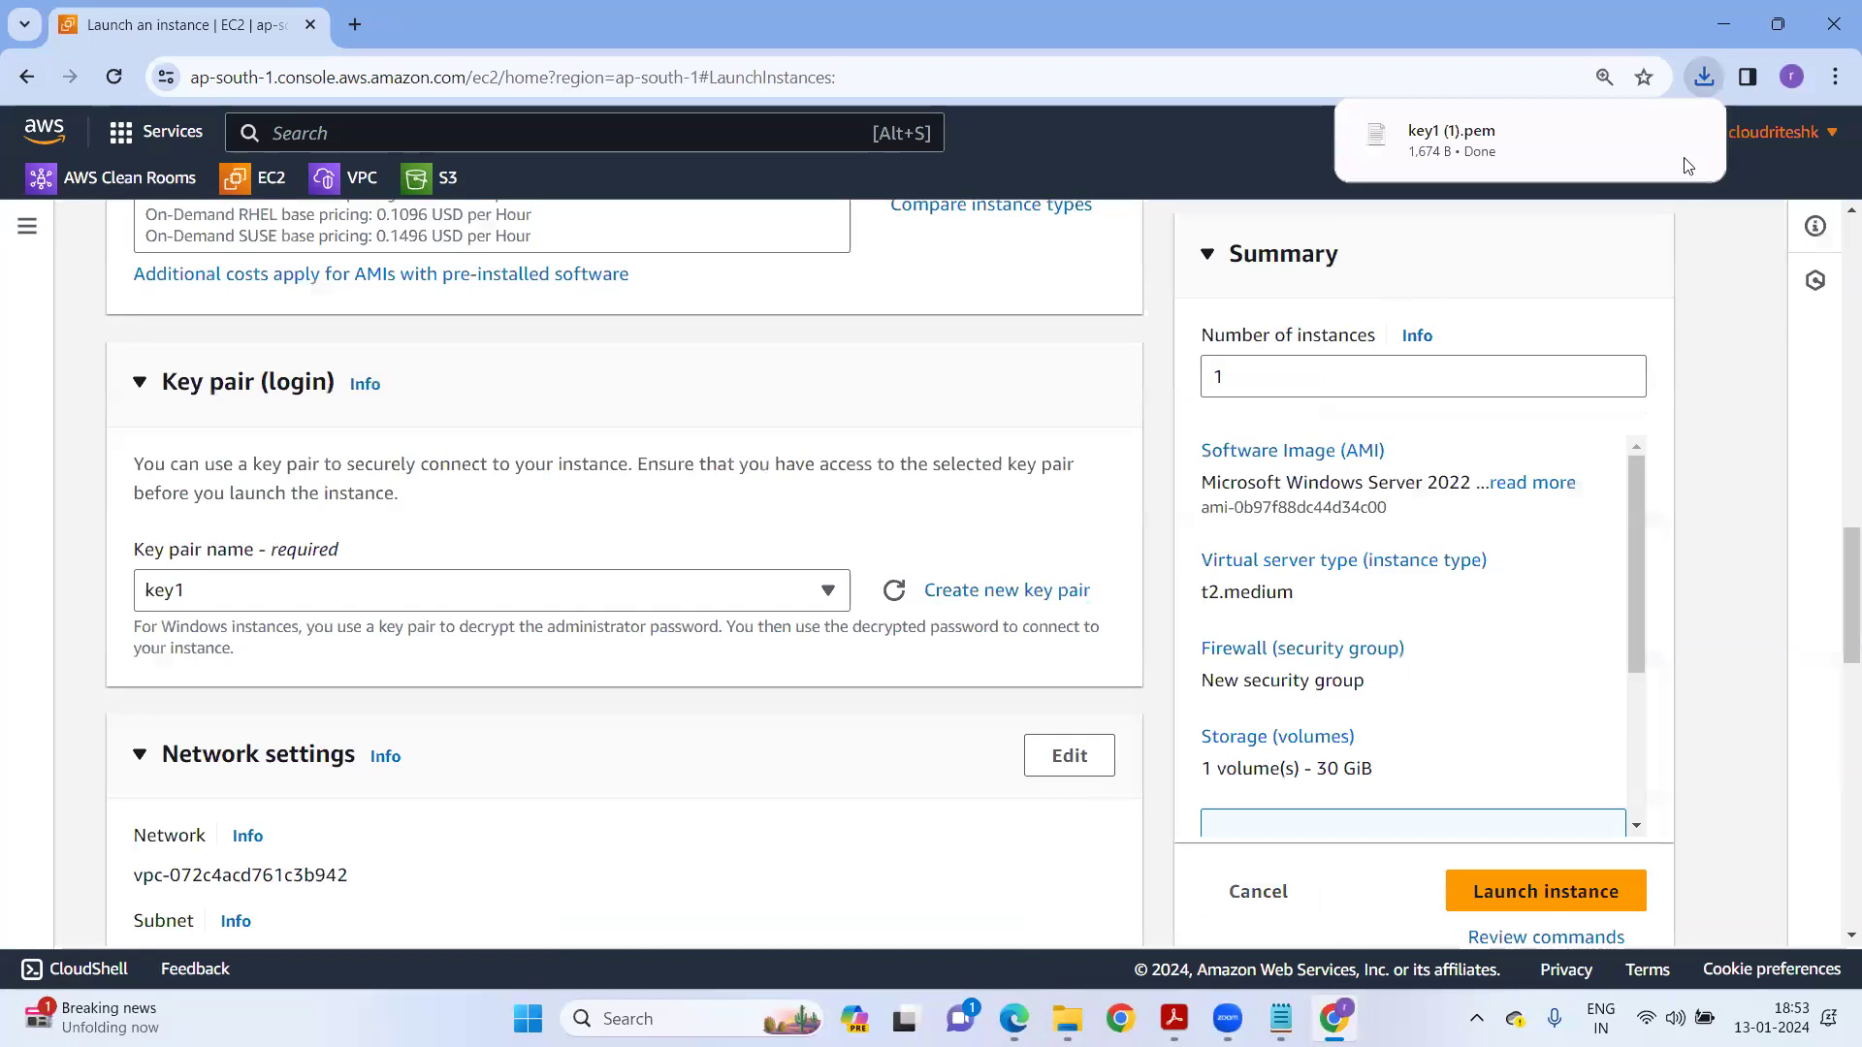
View the downloaded key1 file in Notepad, close it, and scroll the launch page to Network settings.
key("alt+Tab")
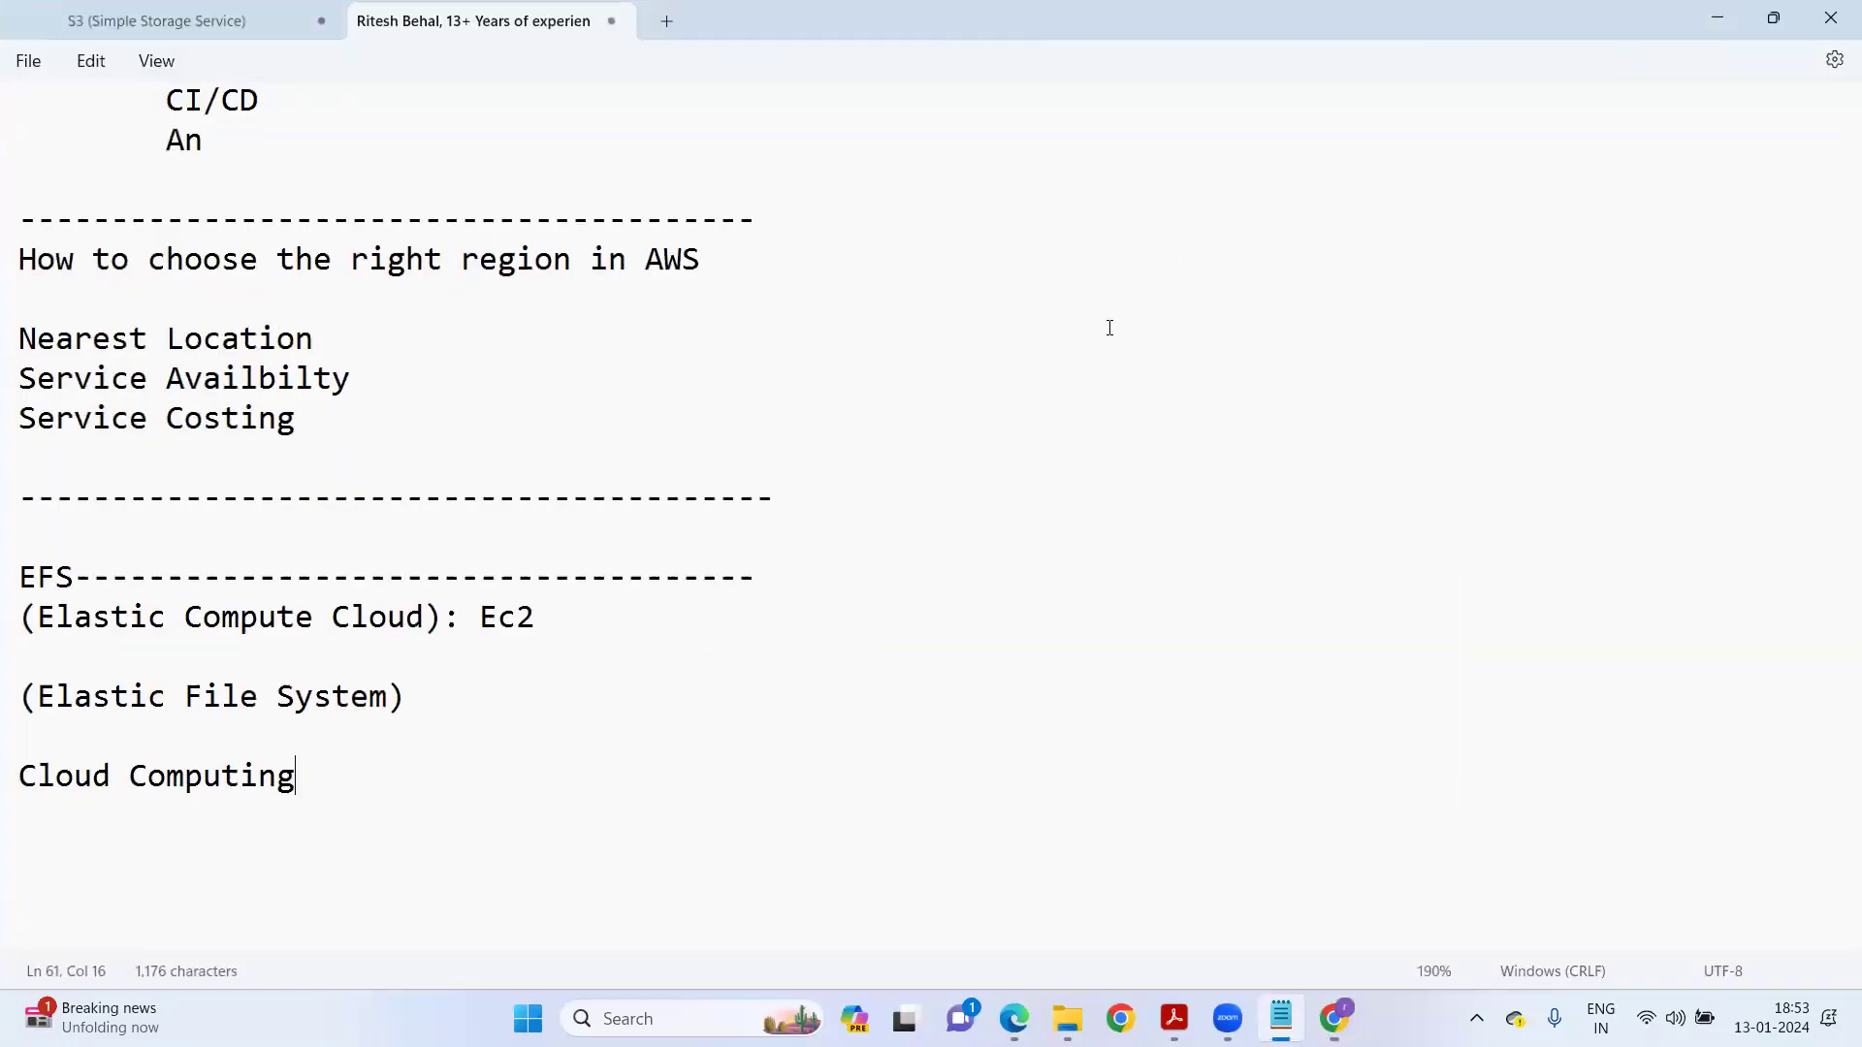
left_click_drag(240, 238, 590, 896)
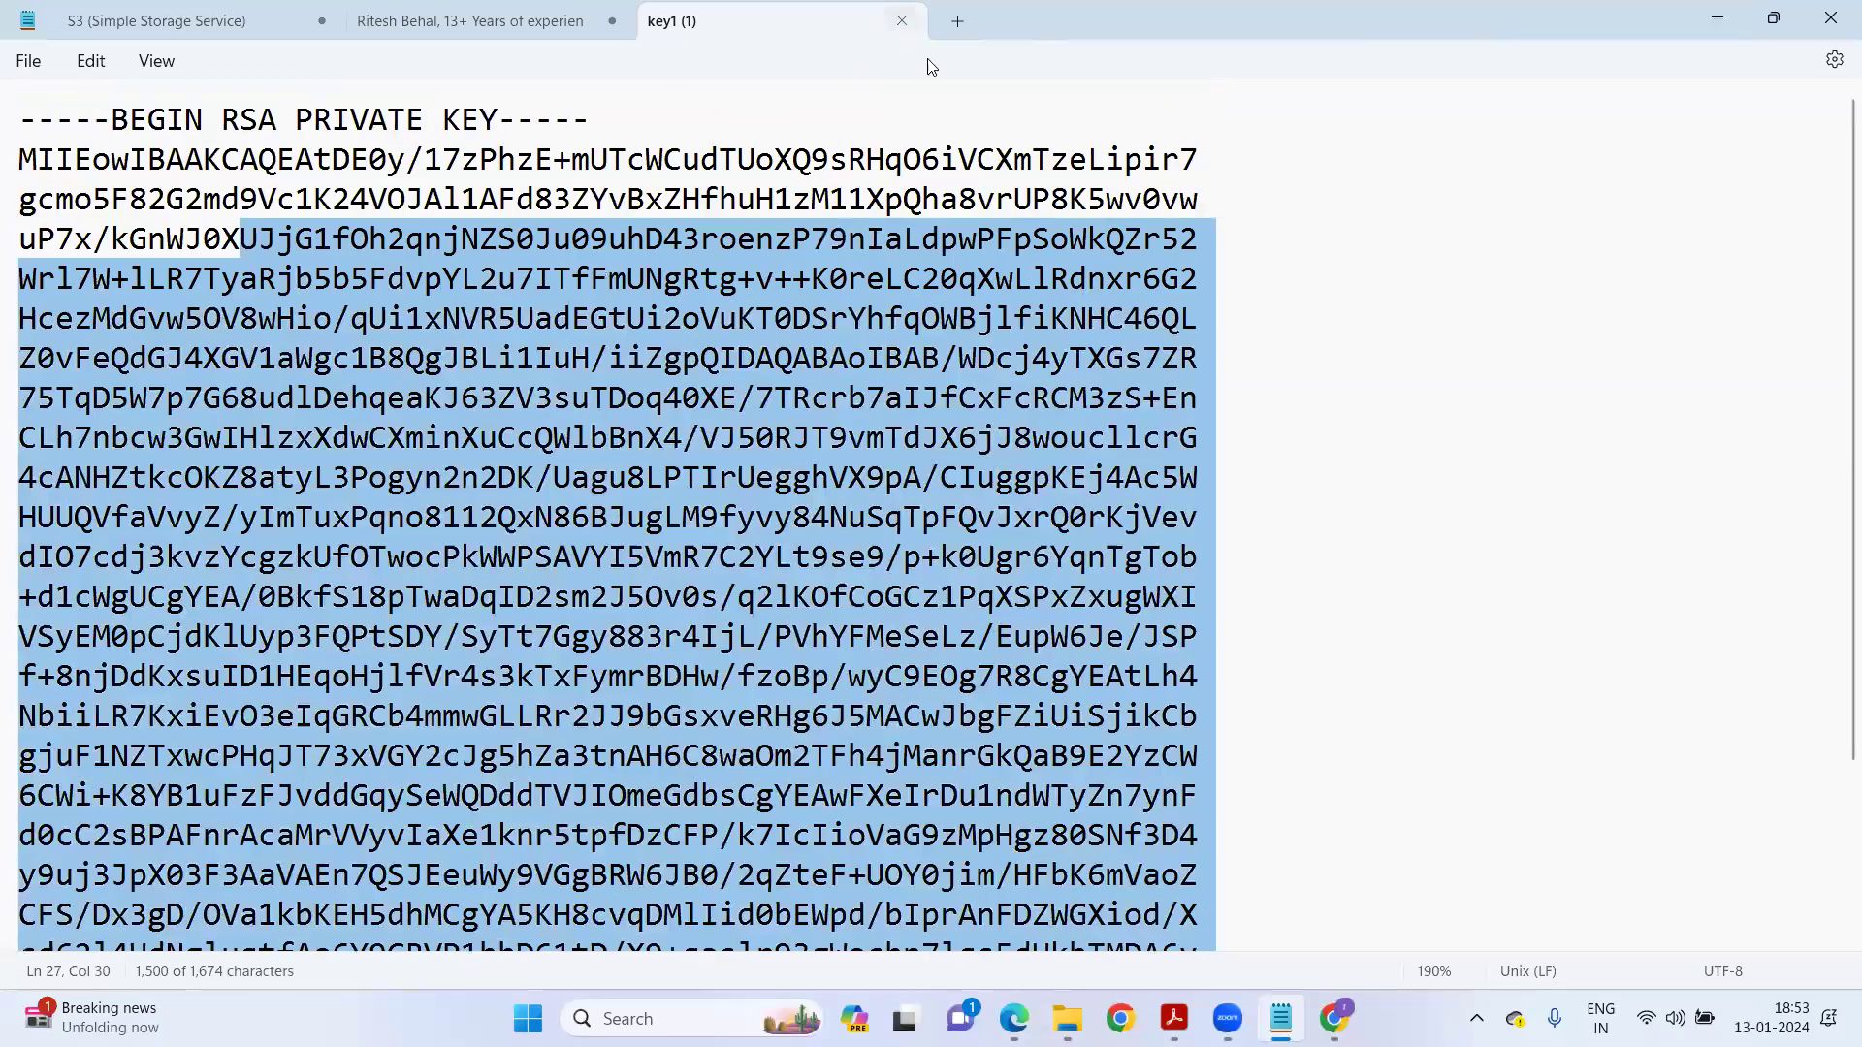
left_click(902, 21)
scroll(1497, 456, "up", 10)
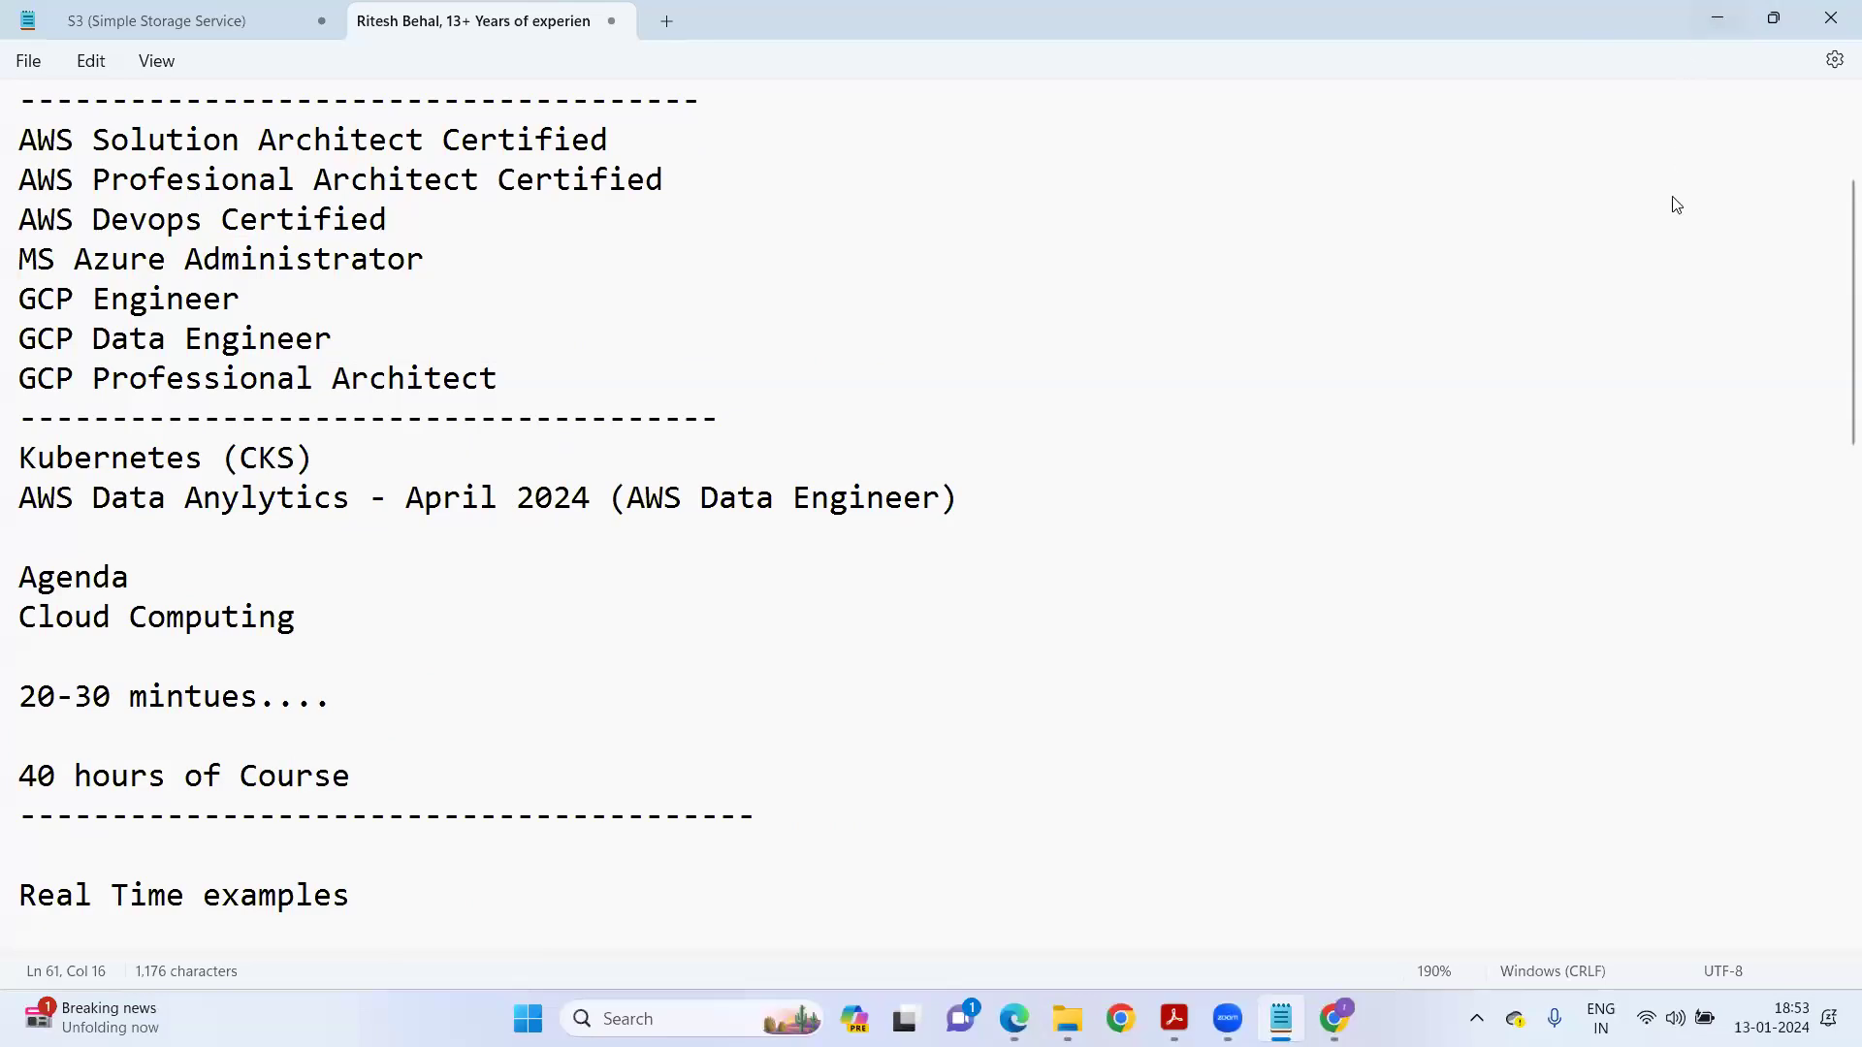
scroll(1677, 204, "up", 2)
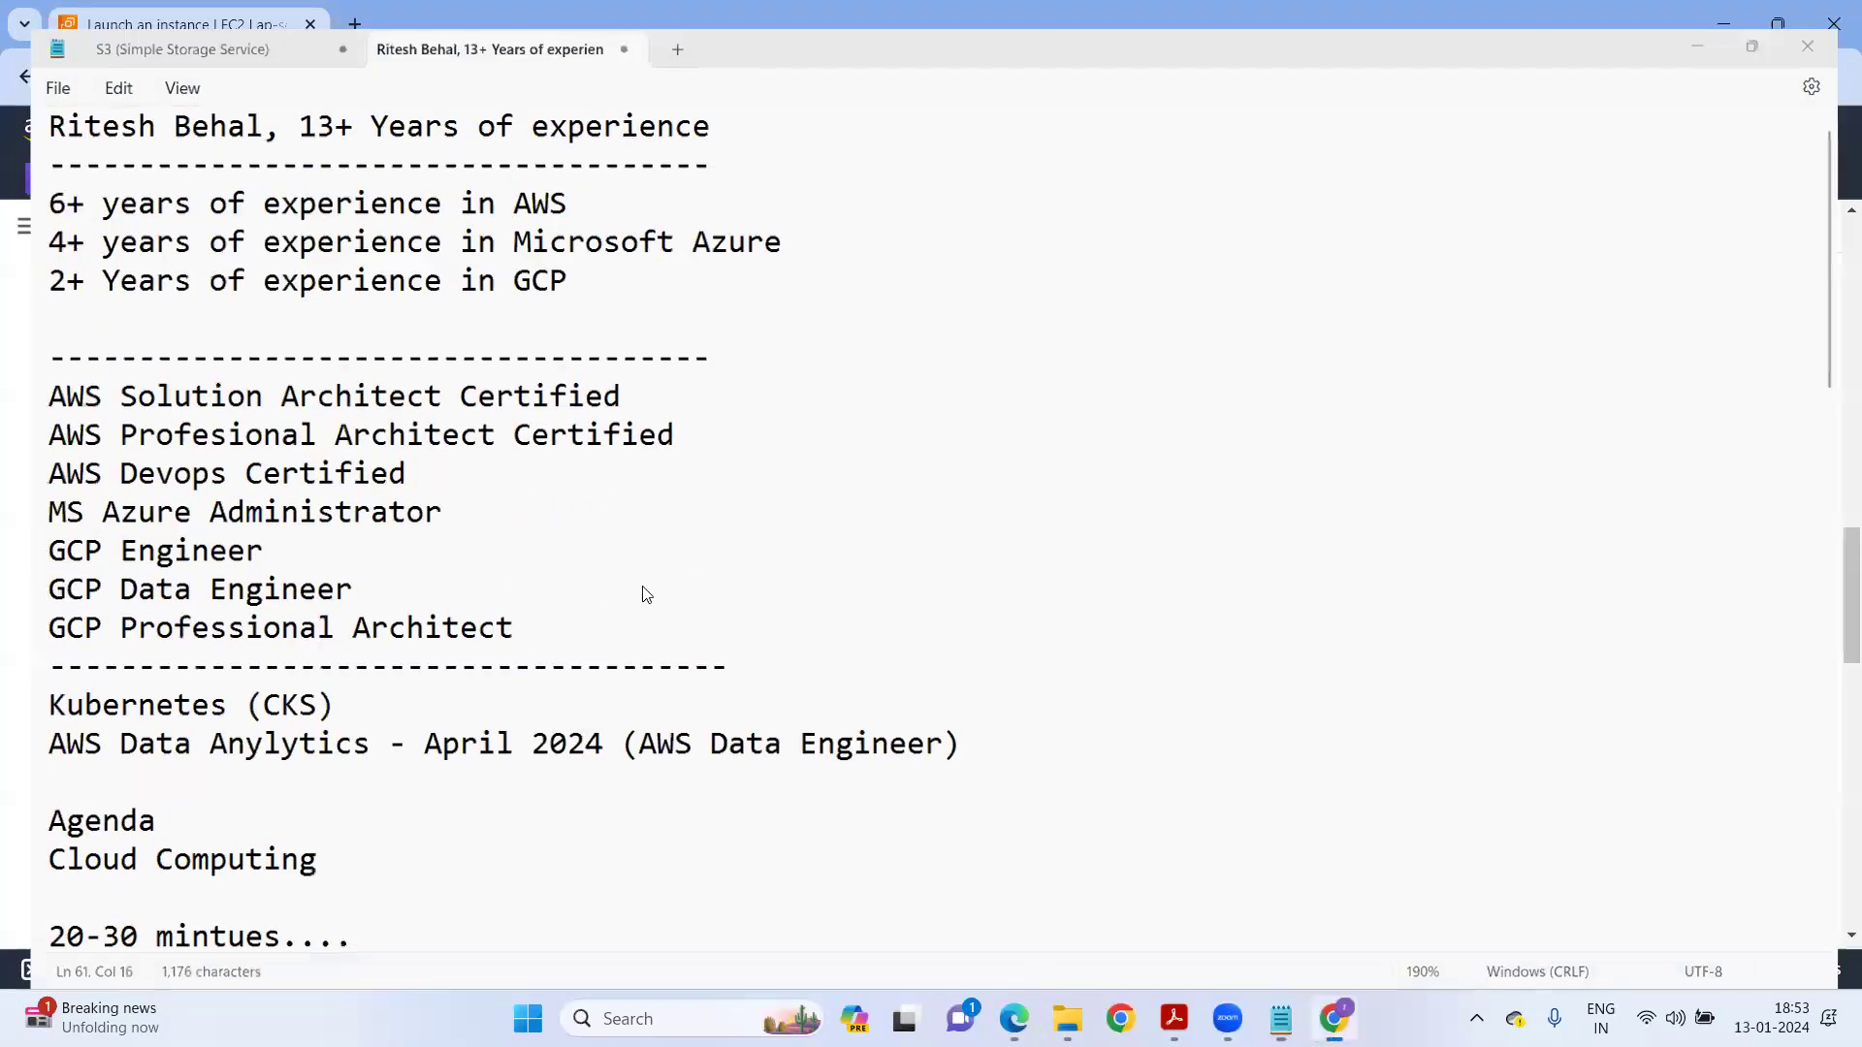
scroll(923, 603, "down", 3)
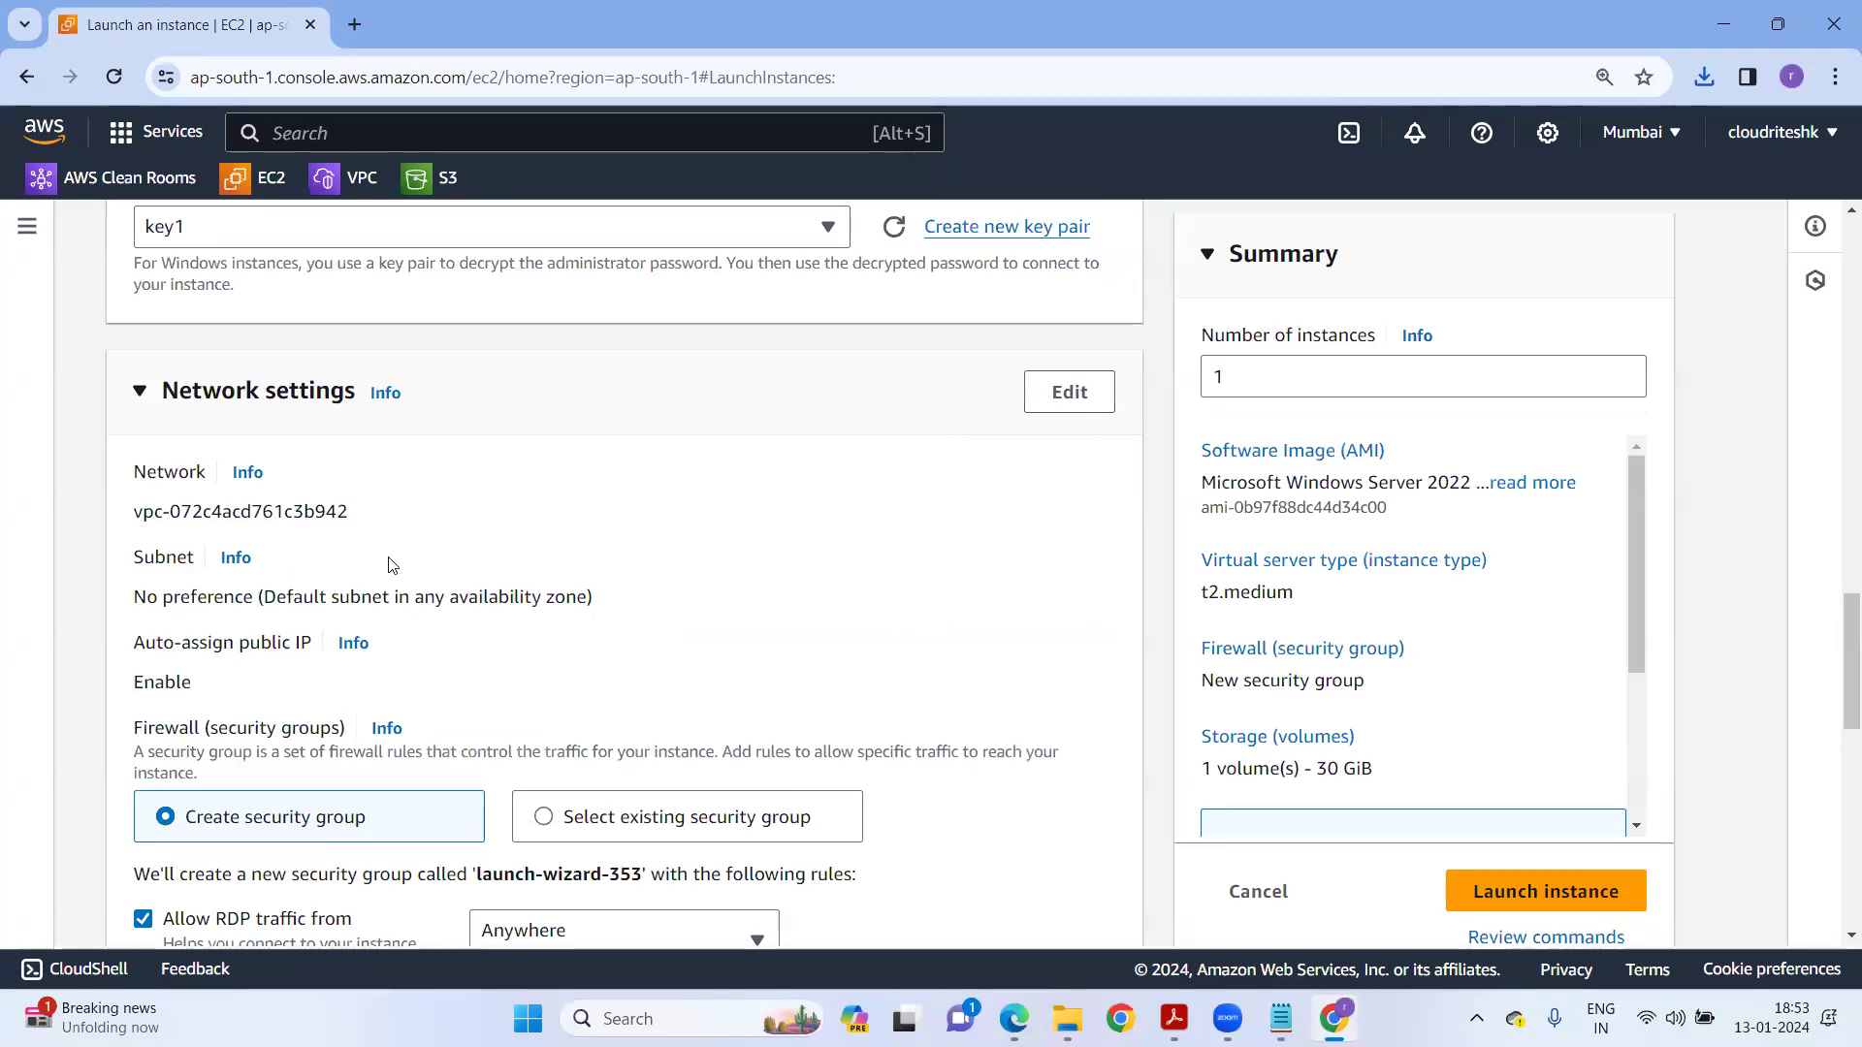
Edit Network settings, select the default VPC, and review the launch-wizard-353 security group fields.
scroll(133, 424, "down", 1)
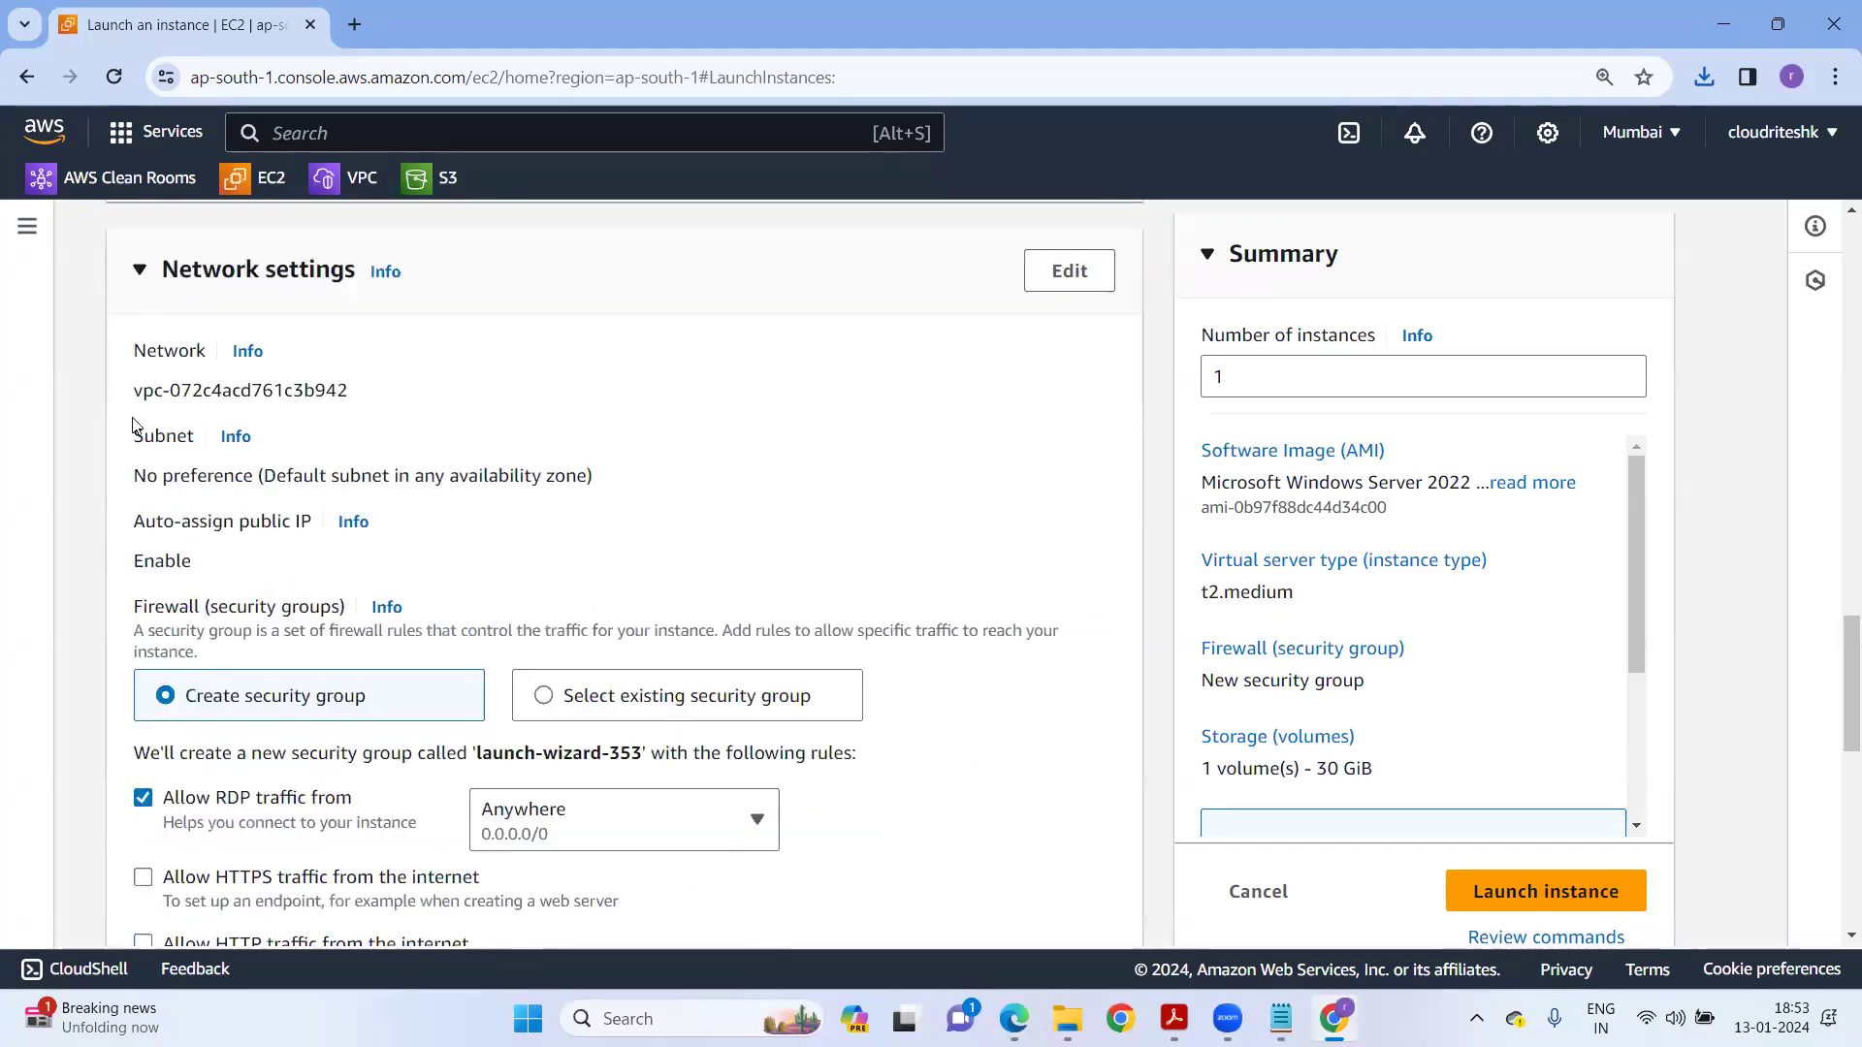
left_click(1091, 276)
left_click(269, 412)
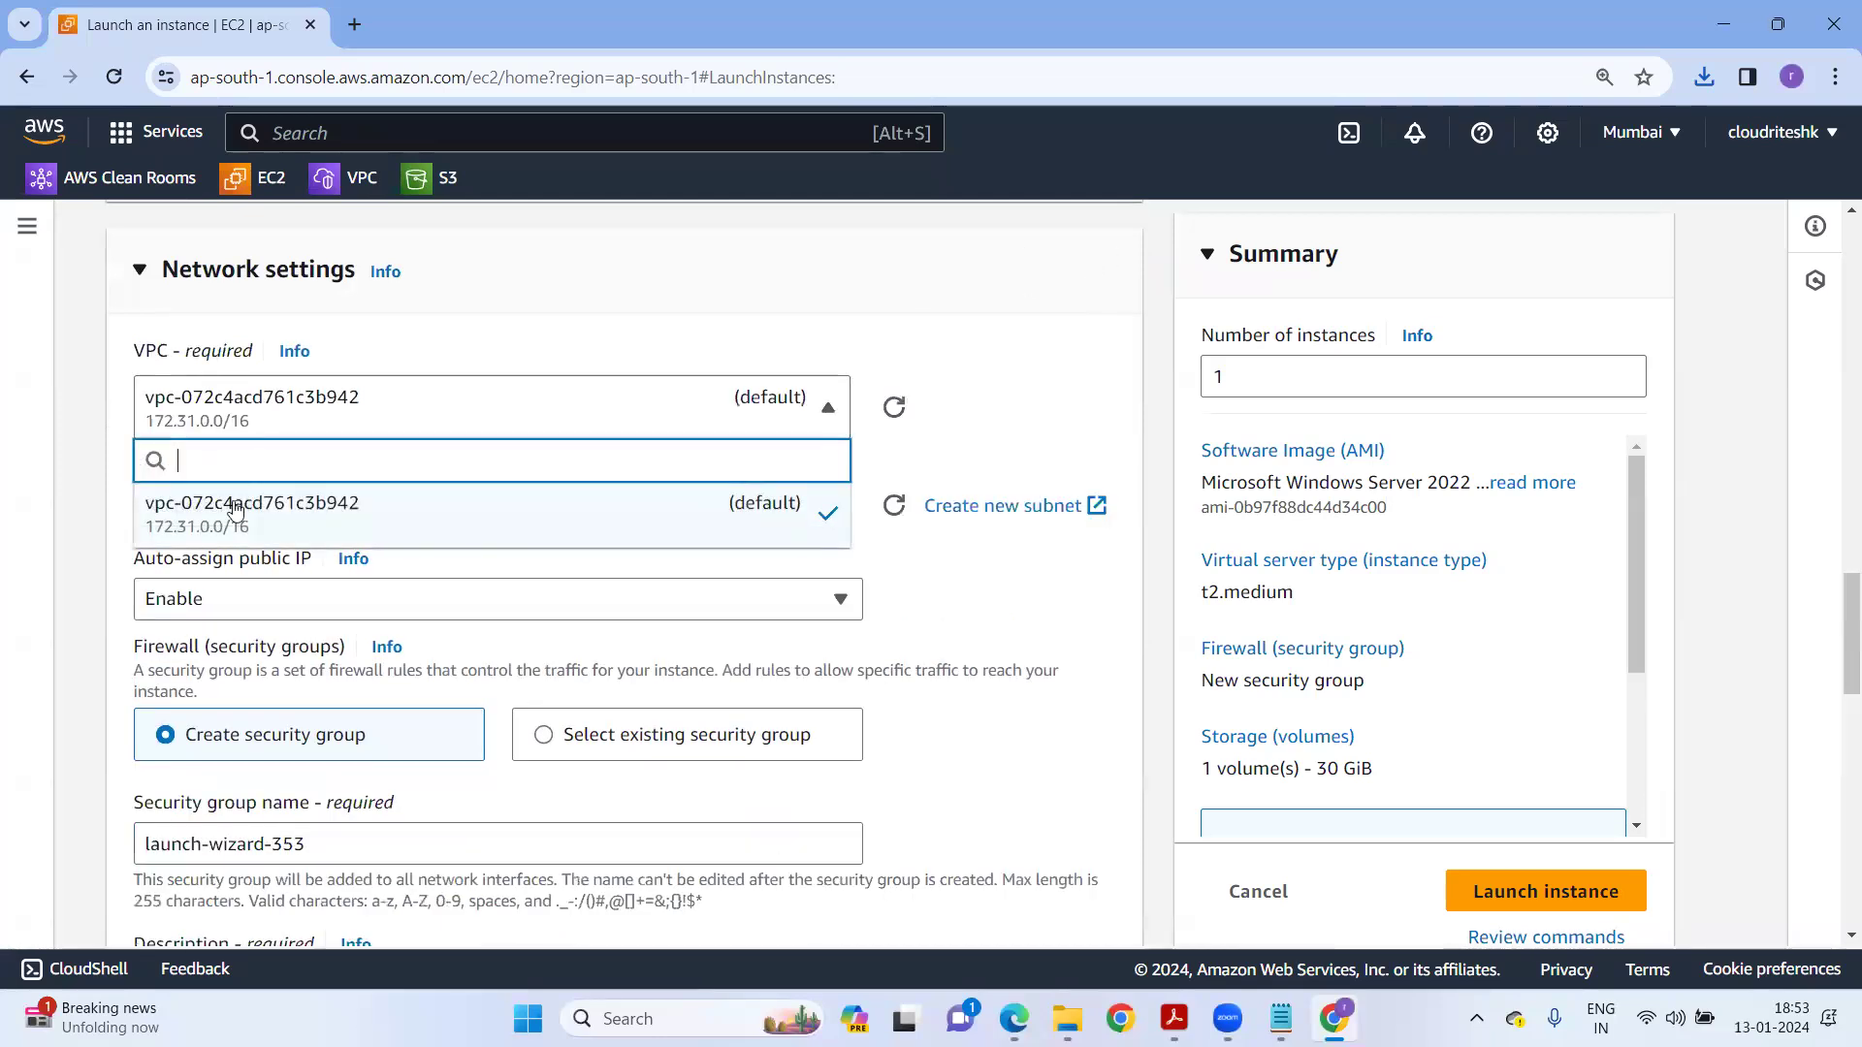
left_click(347, 505)
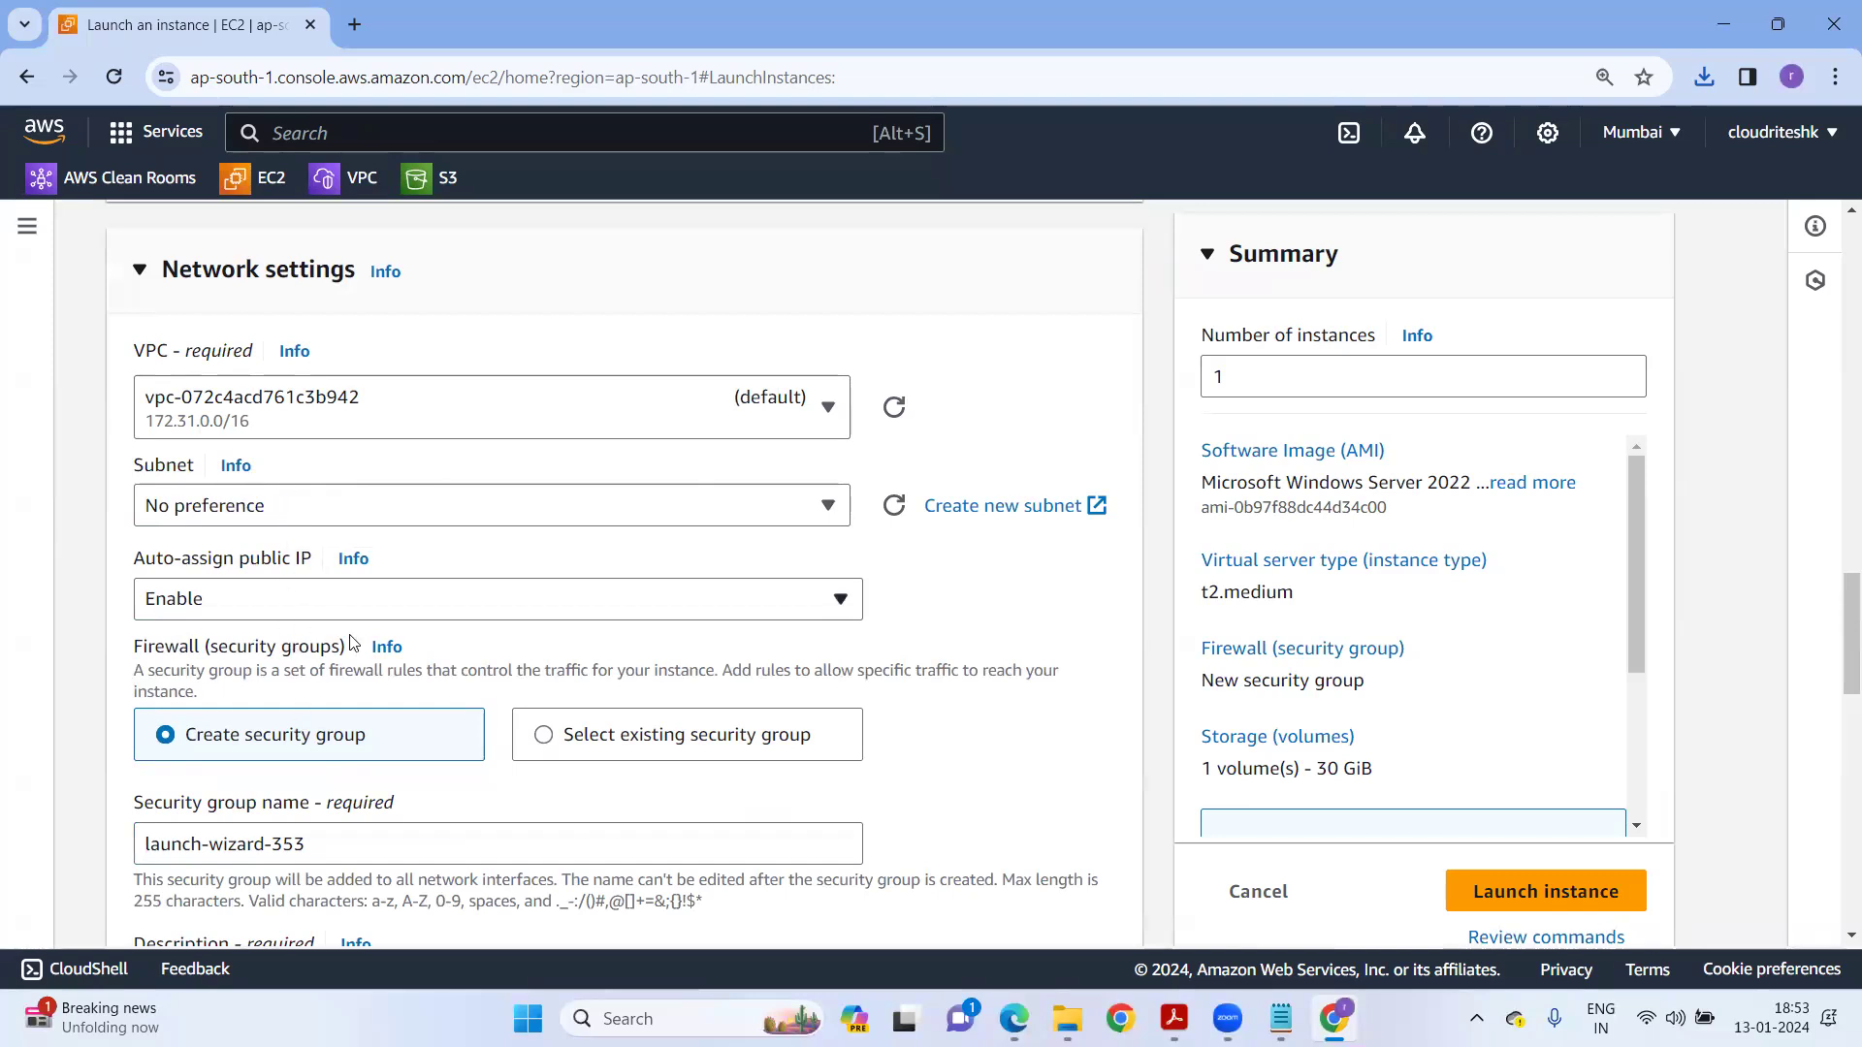
scroll(351, 643, "up", 1)
scroll(351, 643, "down", 1)
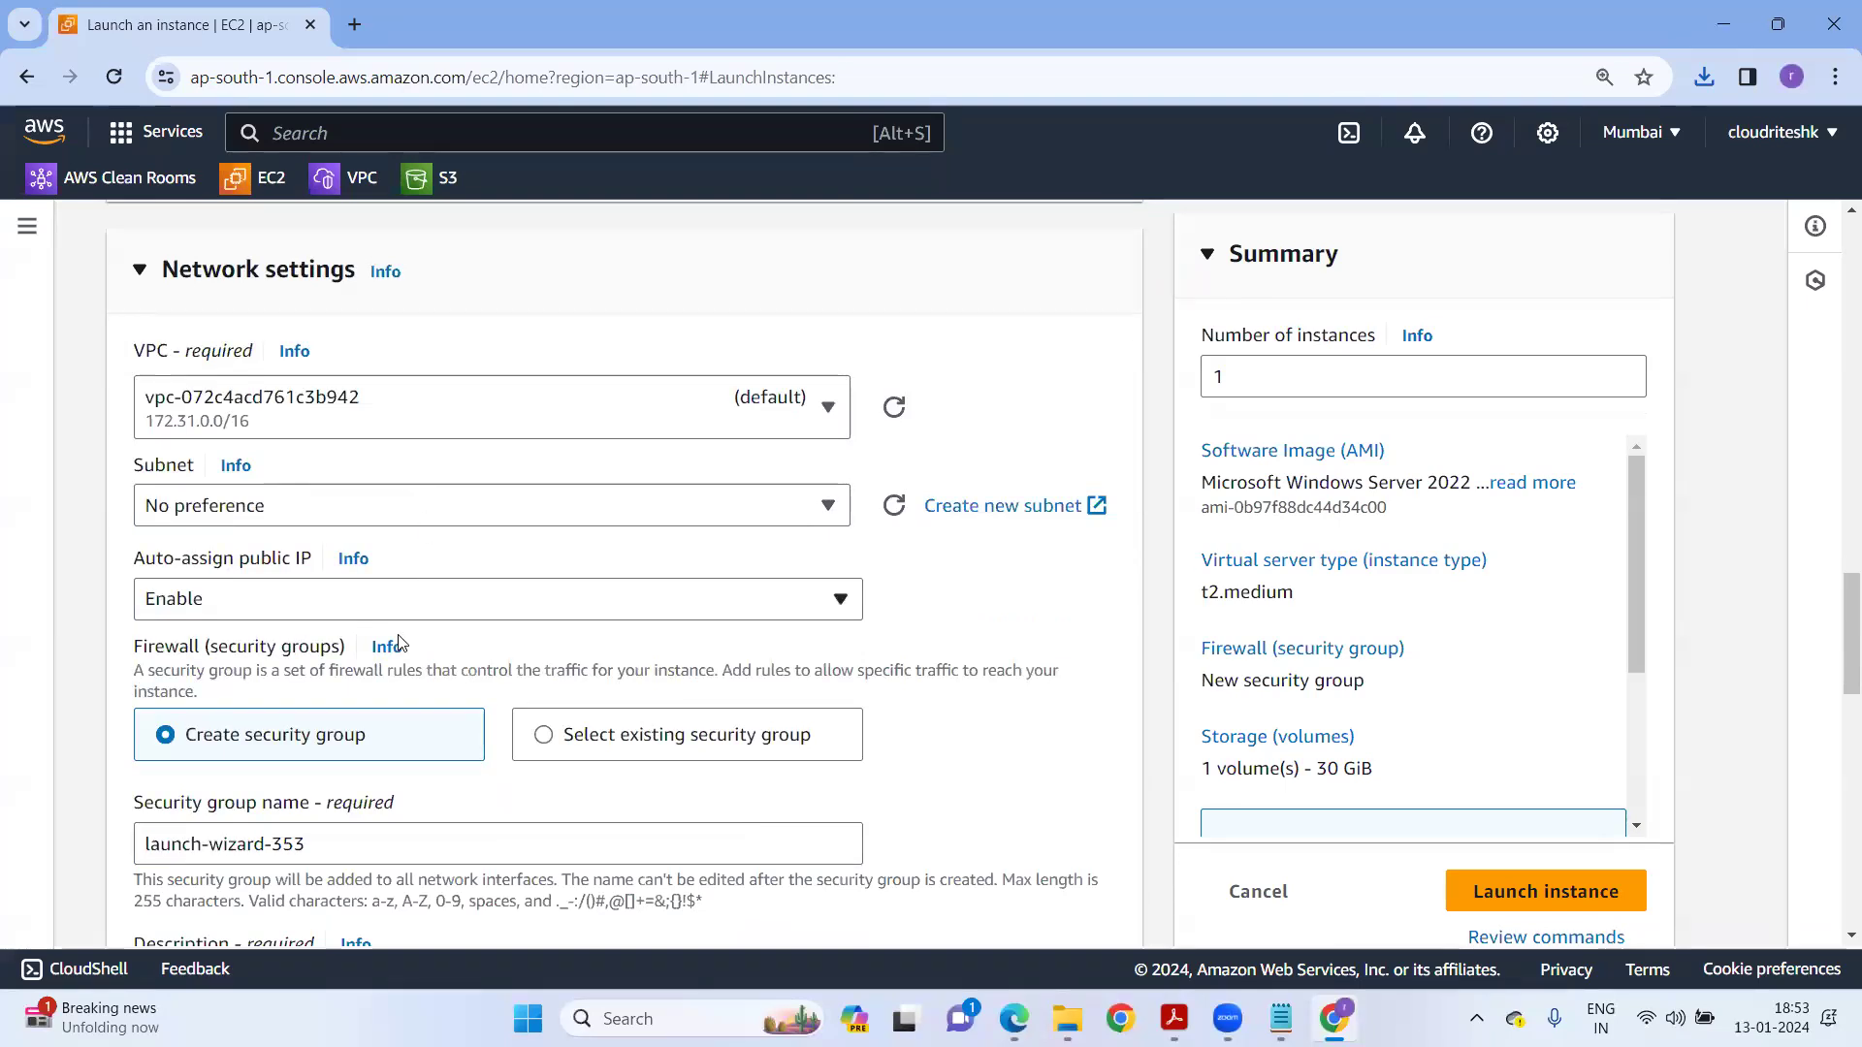
scroll(630, 597, "down", 1)
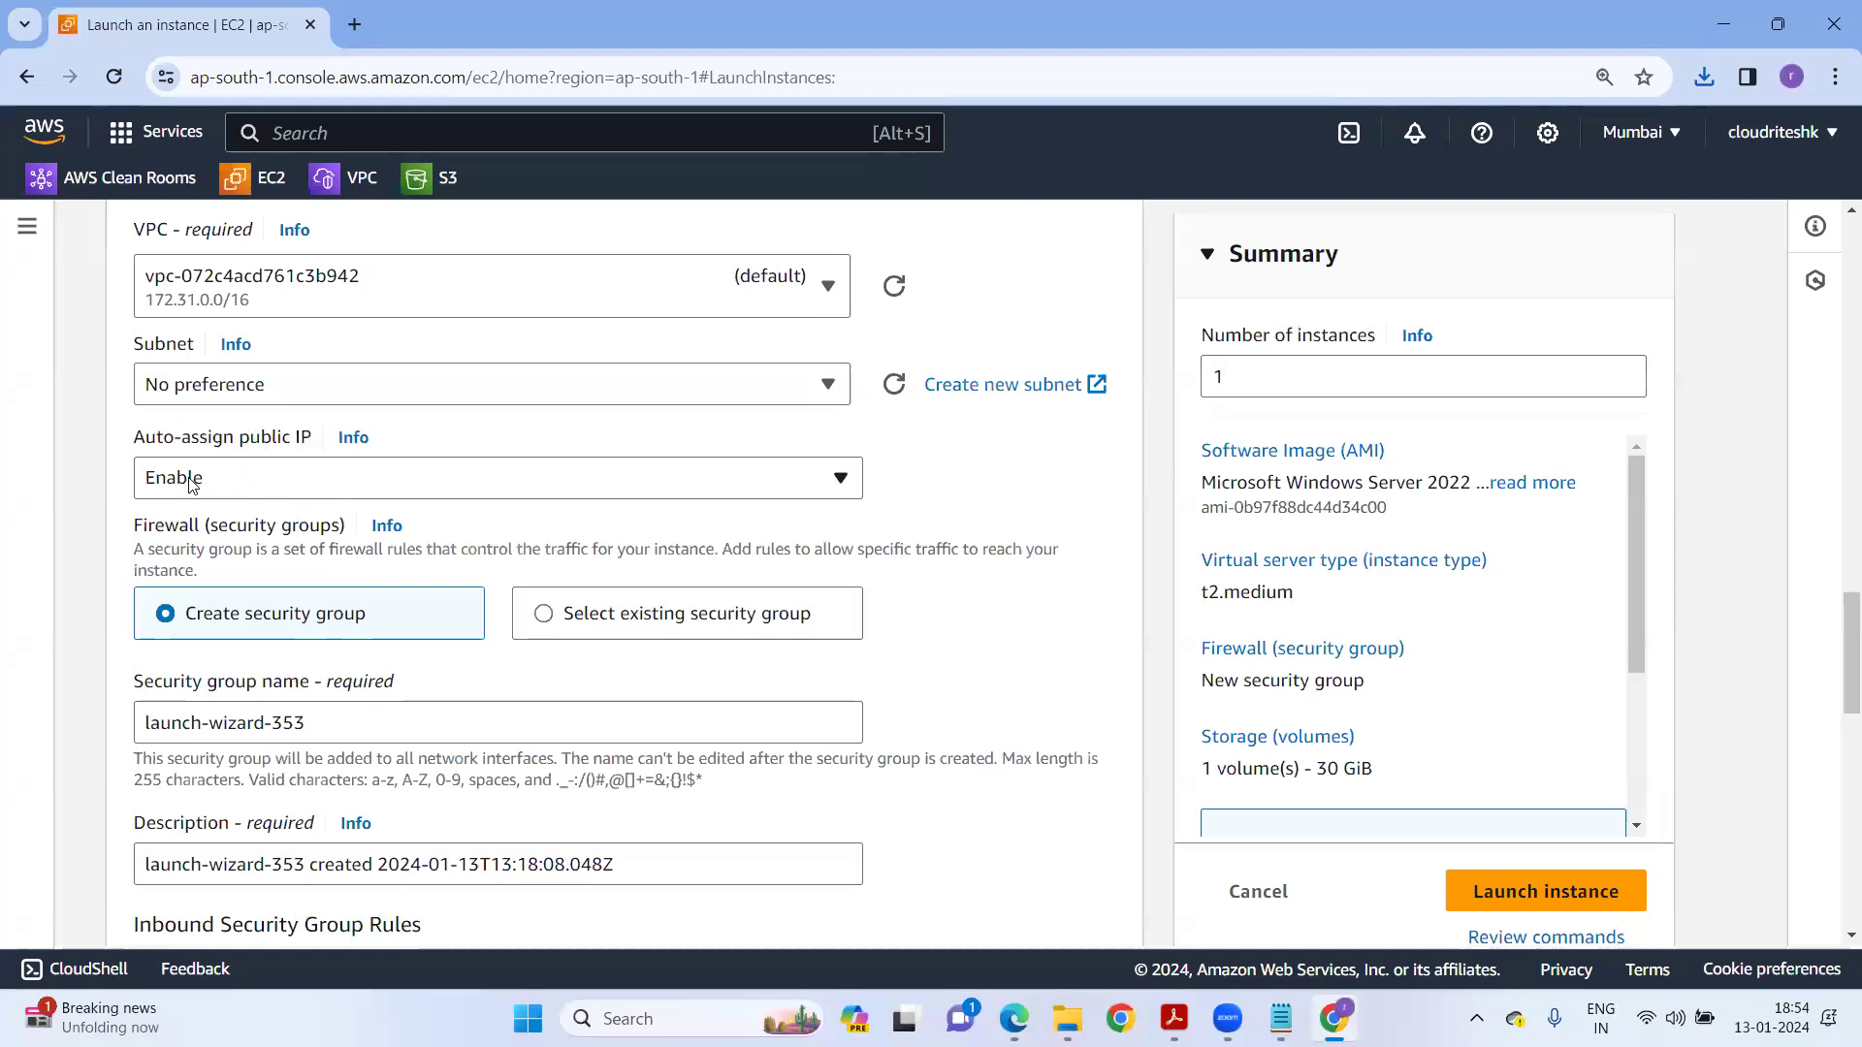
scroll(434, 528, "down", 1)
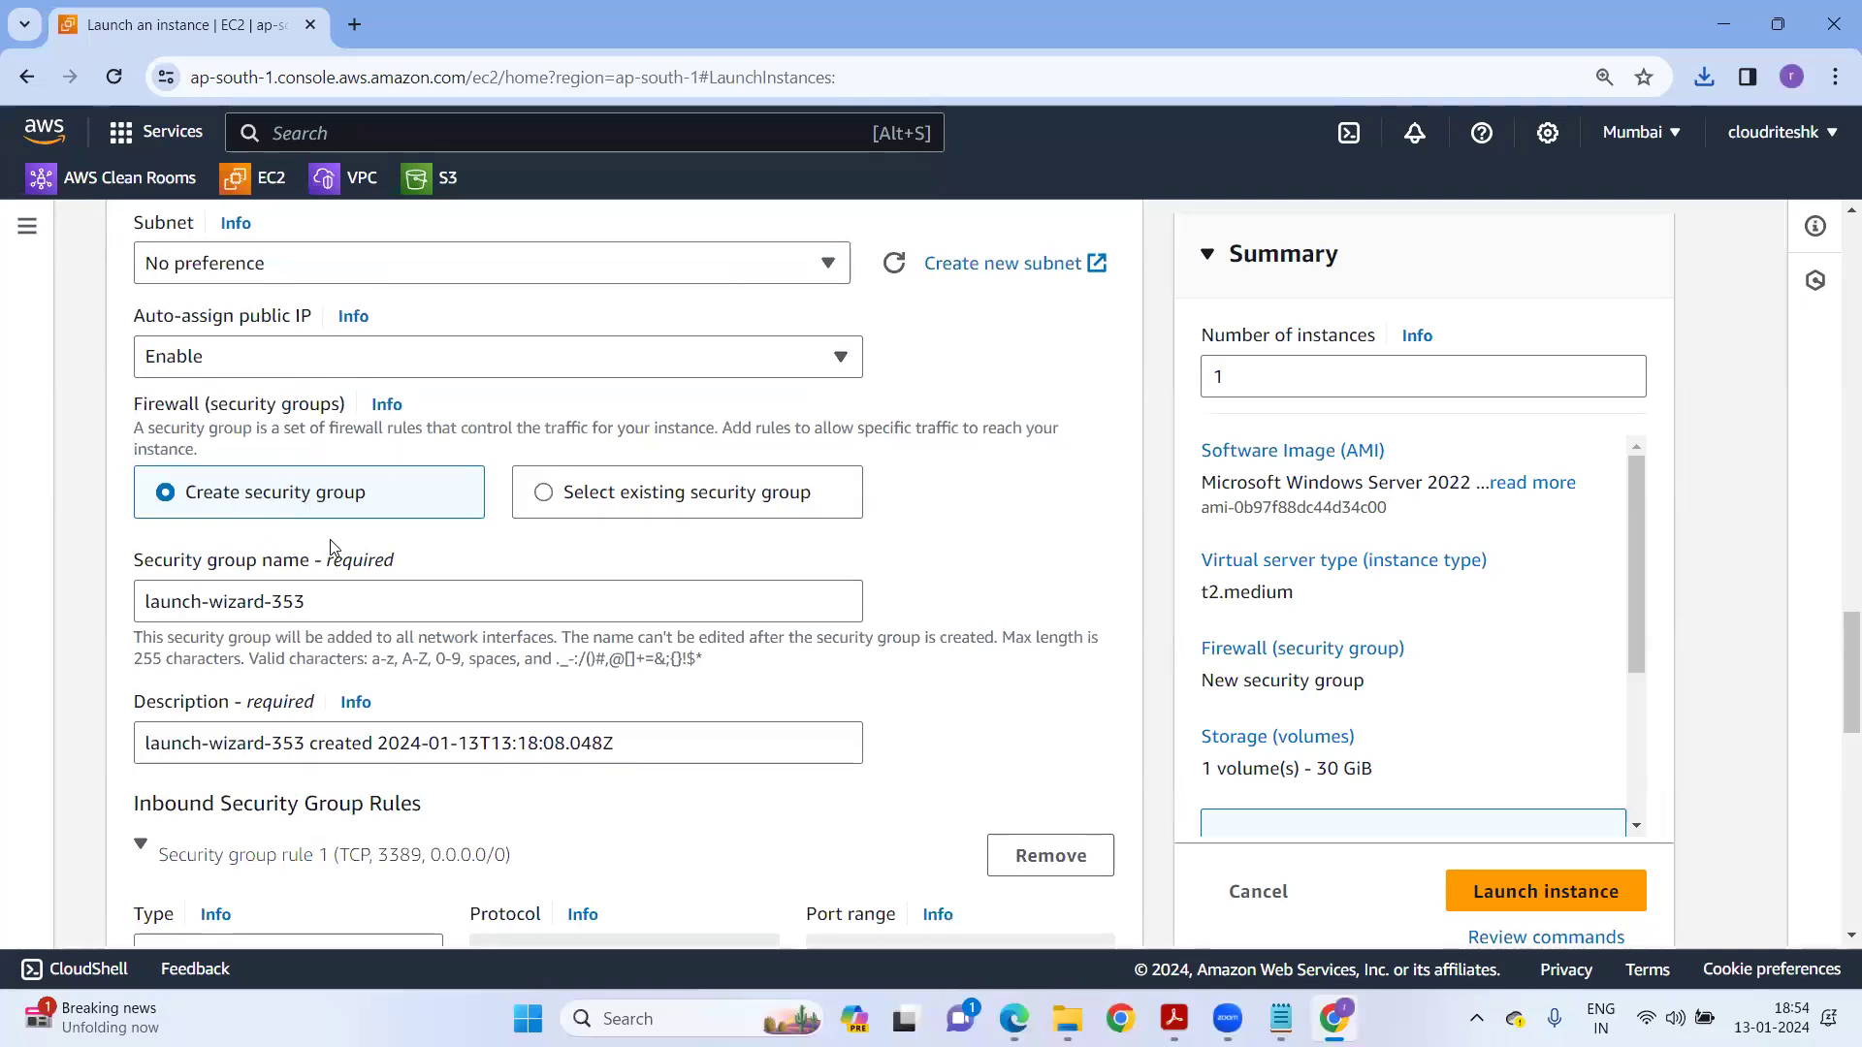
In the notes, add a line defining a Security Group as a combination of Inbound and Outbound rules.
key("alt+Tab")
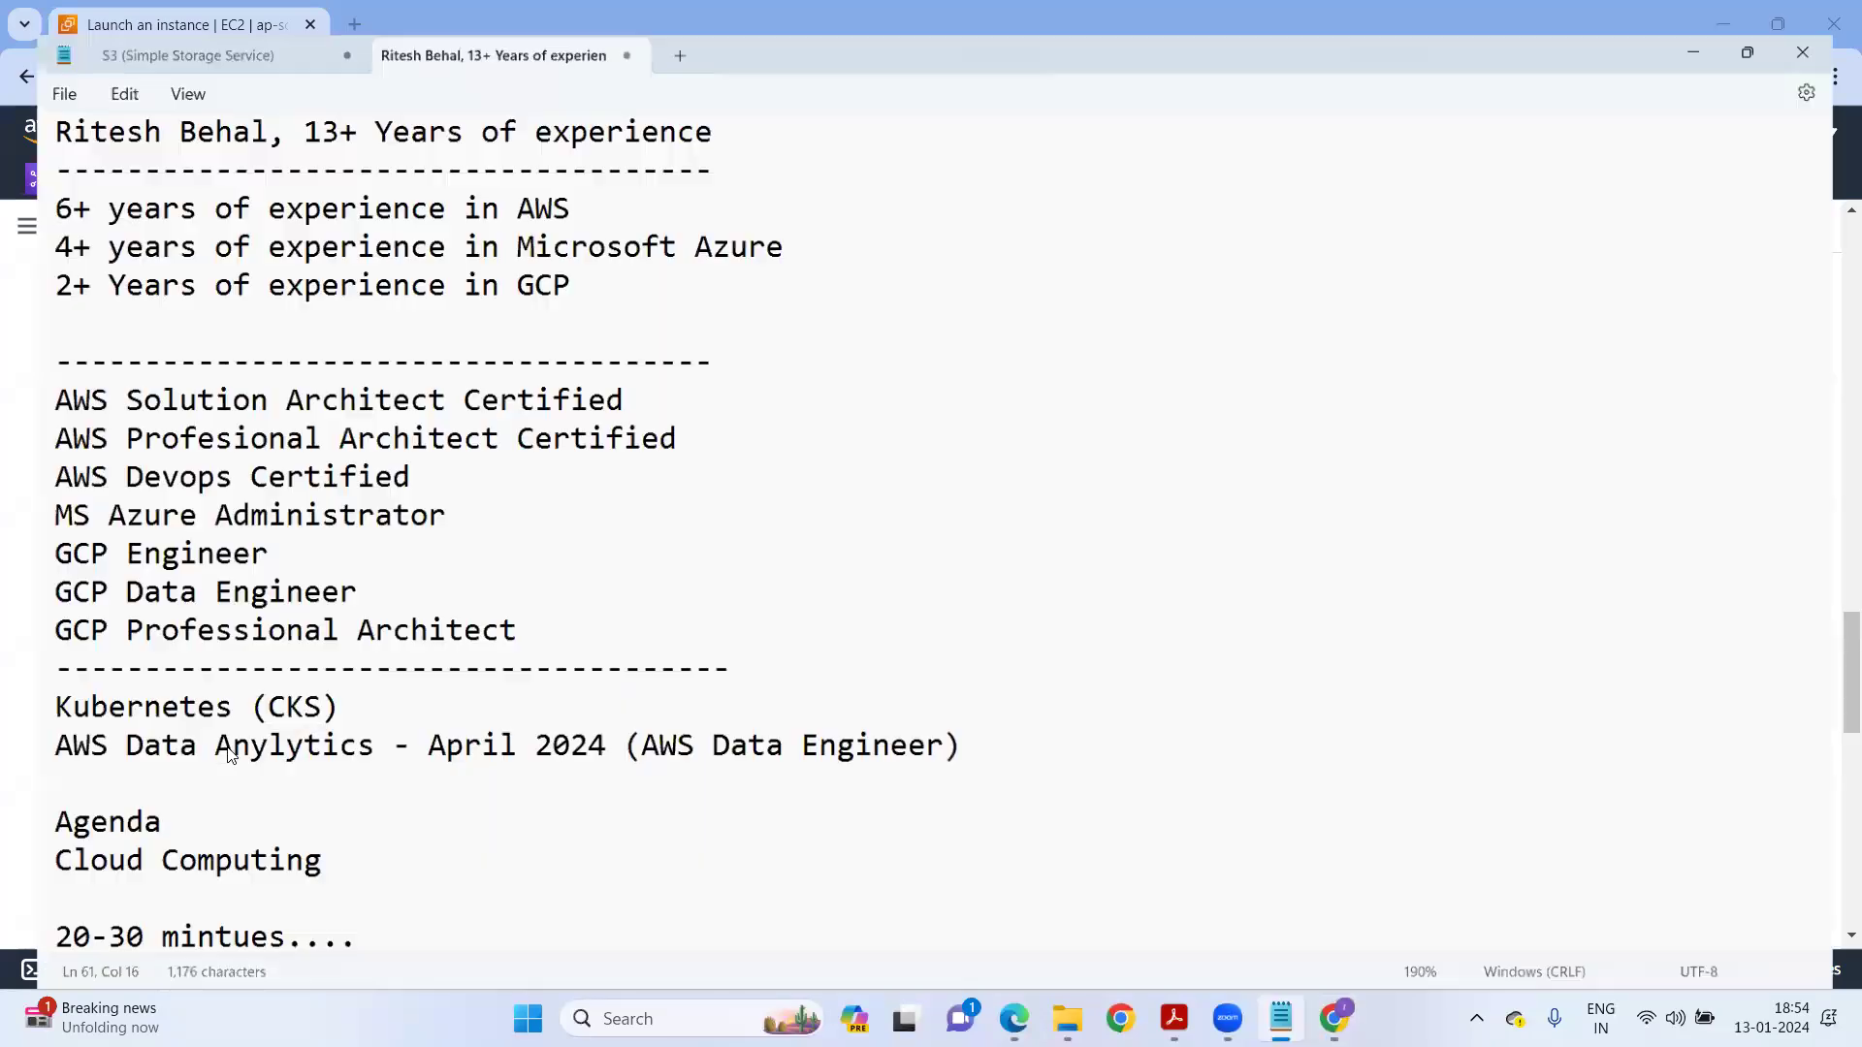
scroll(236, 761, "down", 12)
key("Return")
key("Return")
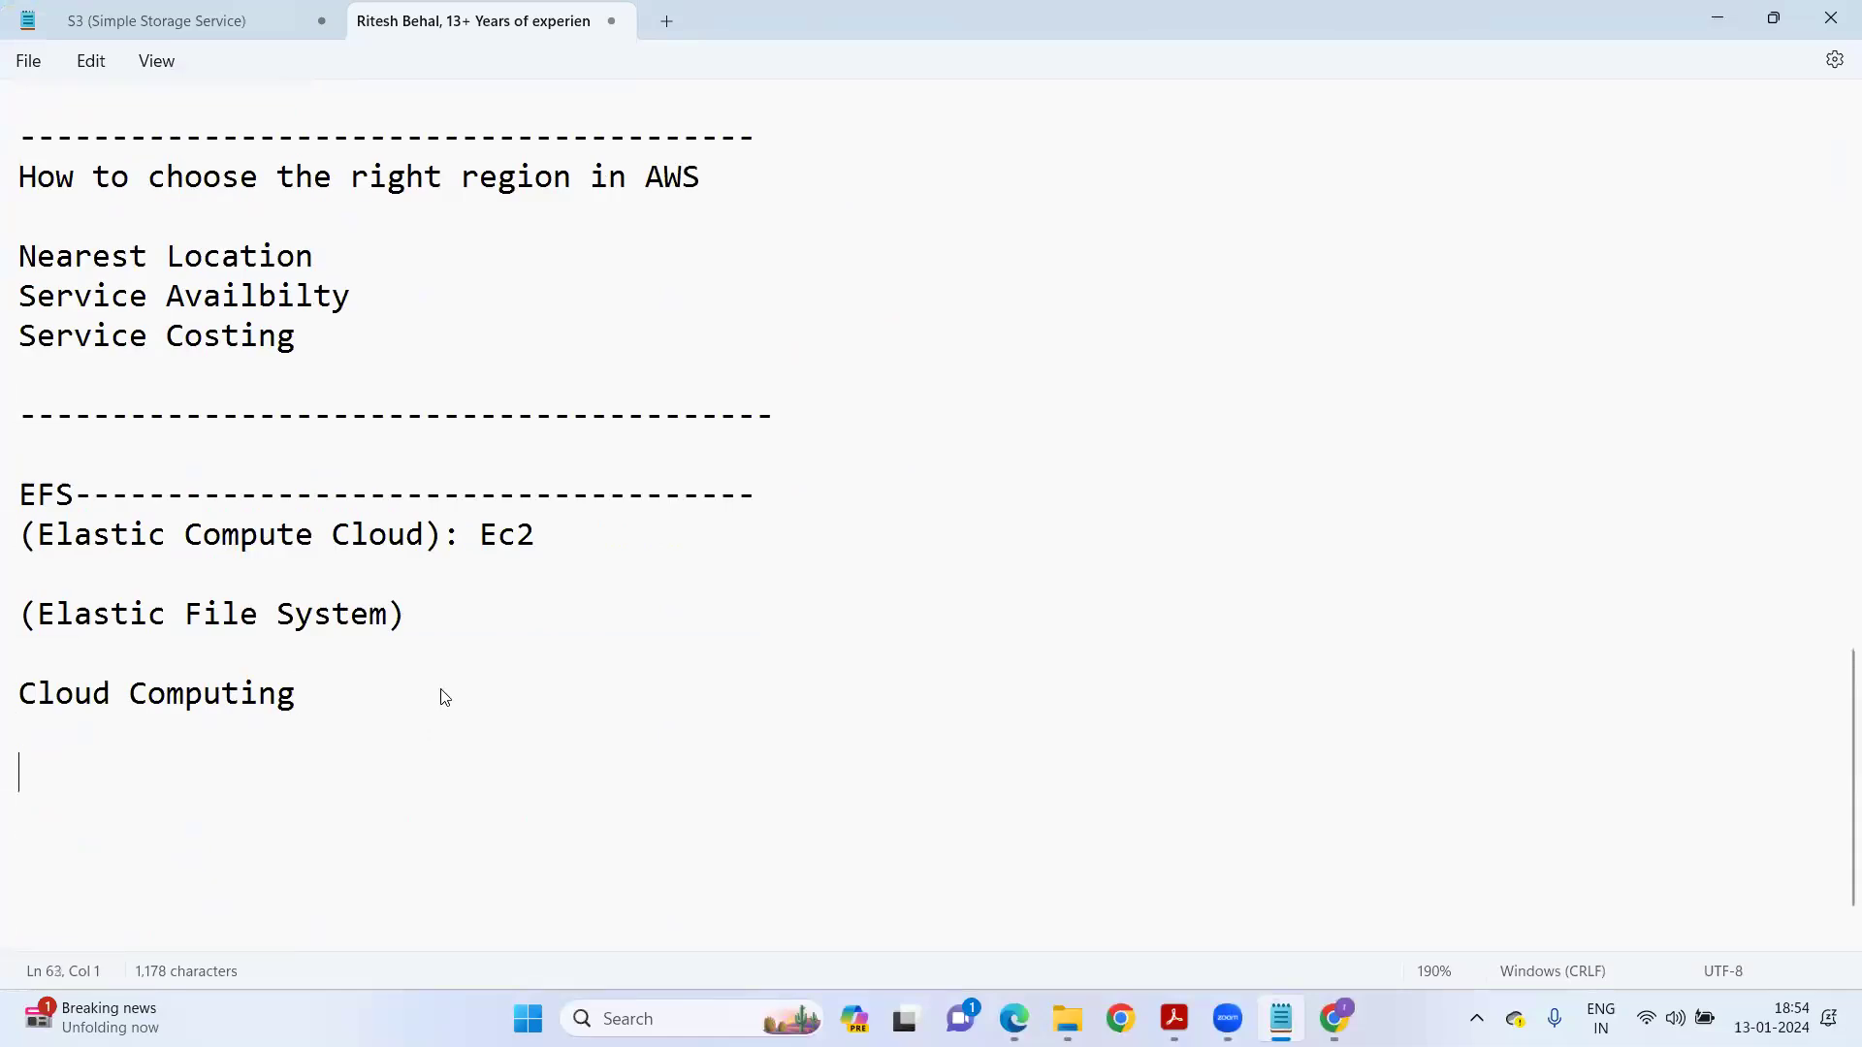
type("Swec")
type("ur")
key("BackSpace")
key("BackSpace")
key("BackSpace")
key("BackSpace")
key("BackSpace")
type("ecurity Group")
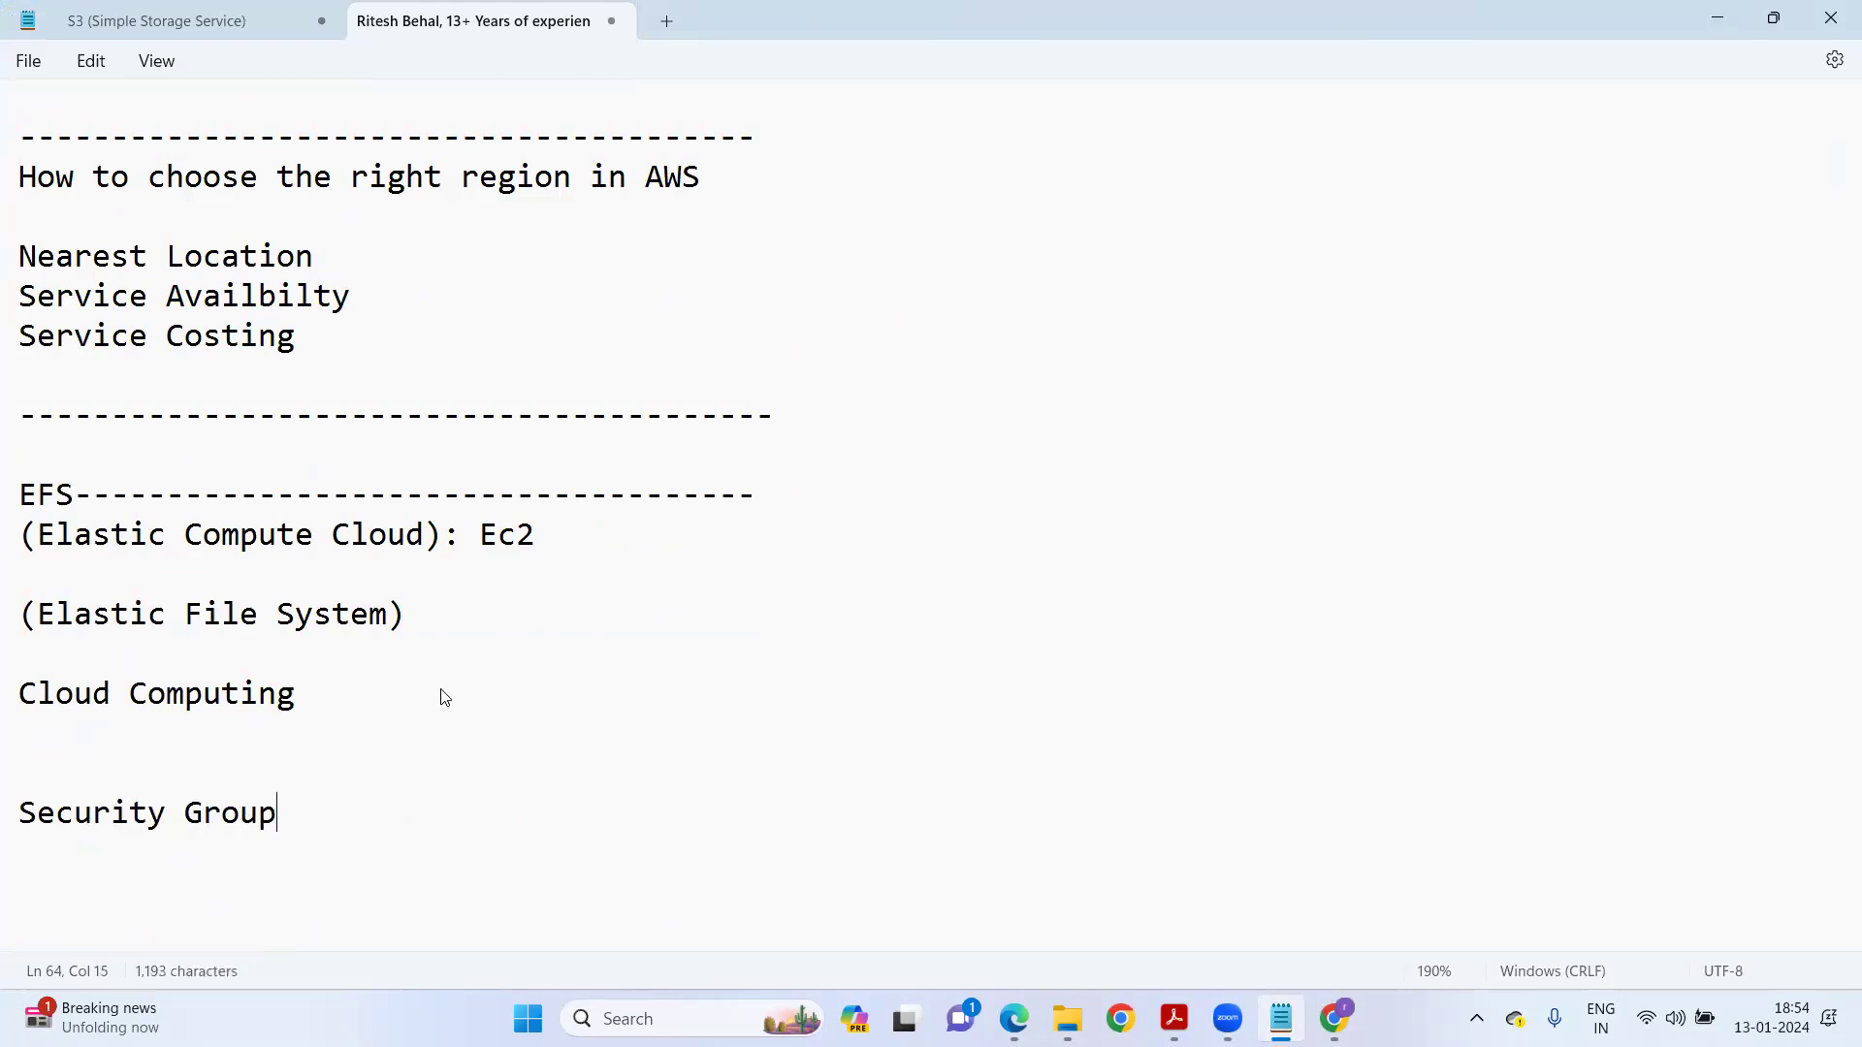
type(" is a combination of ")
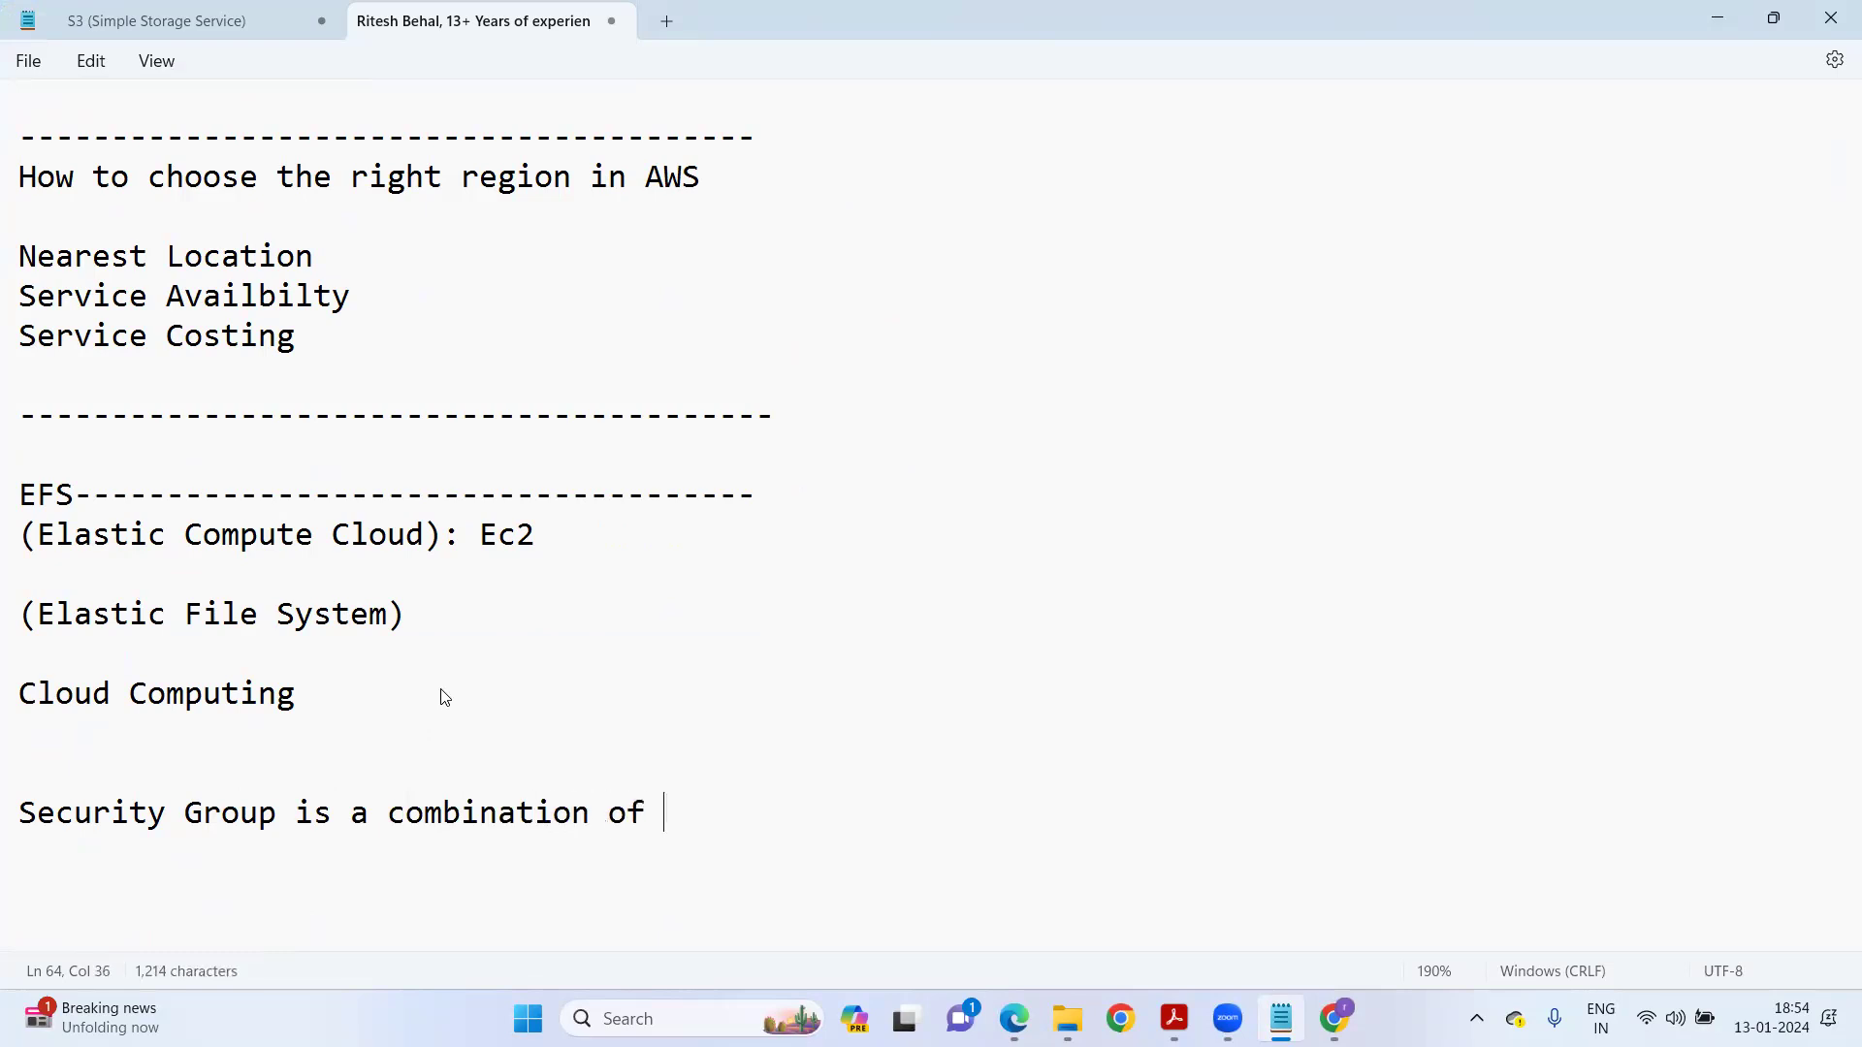
type("Inbound and ")
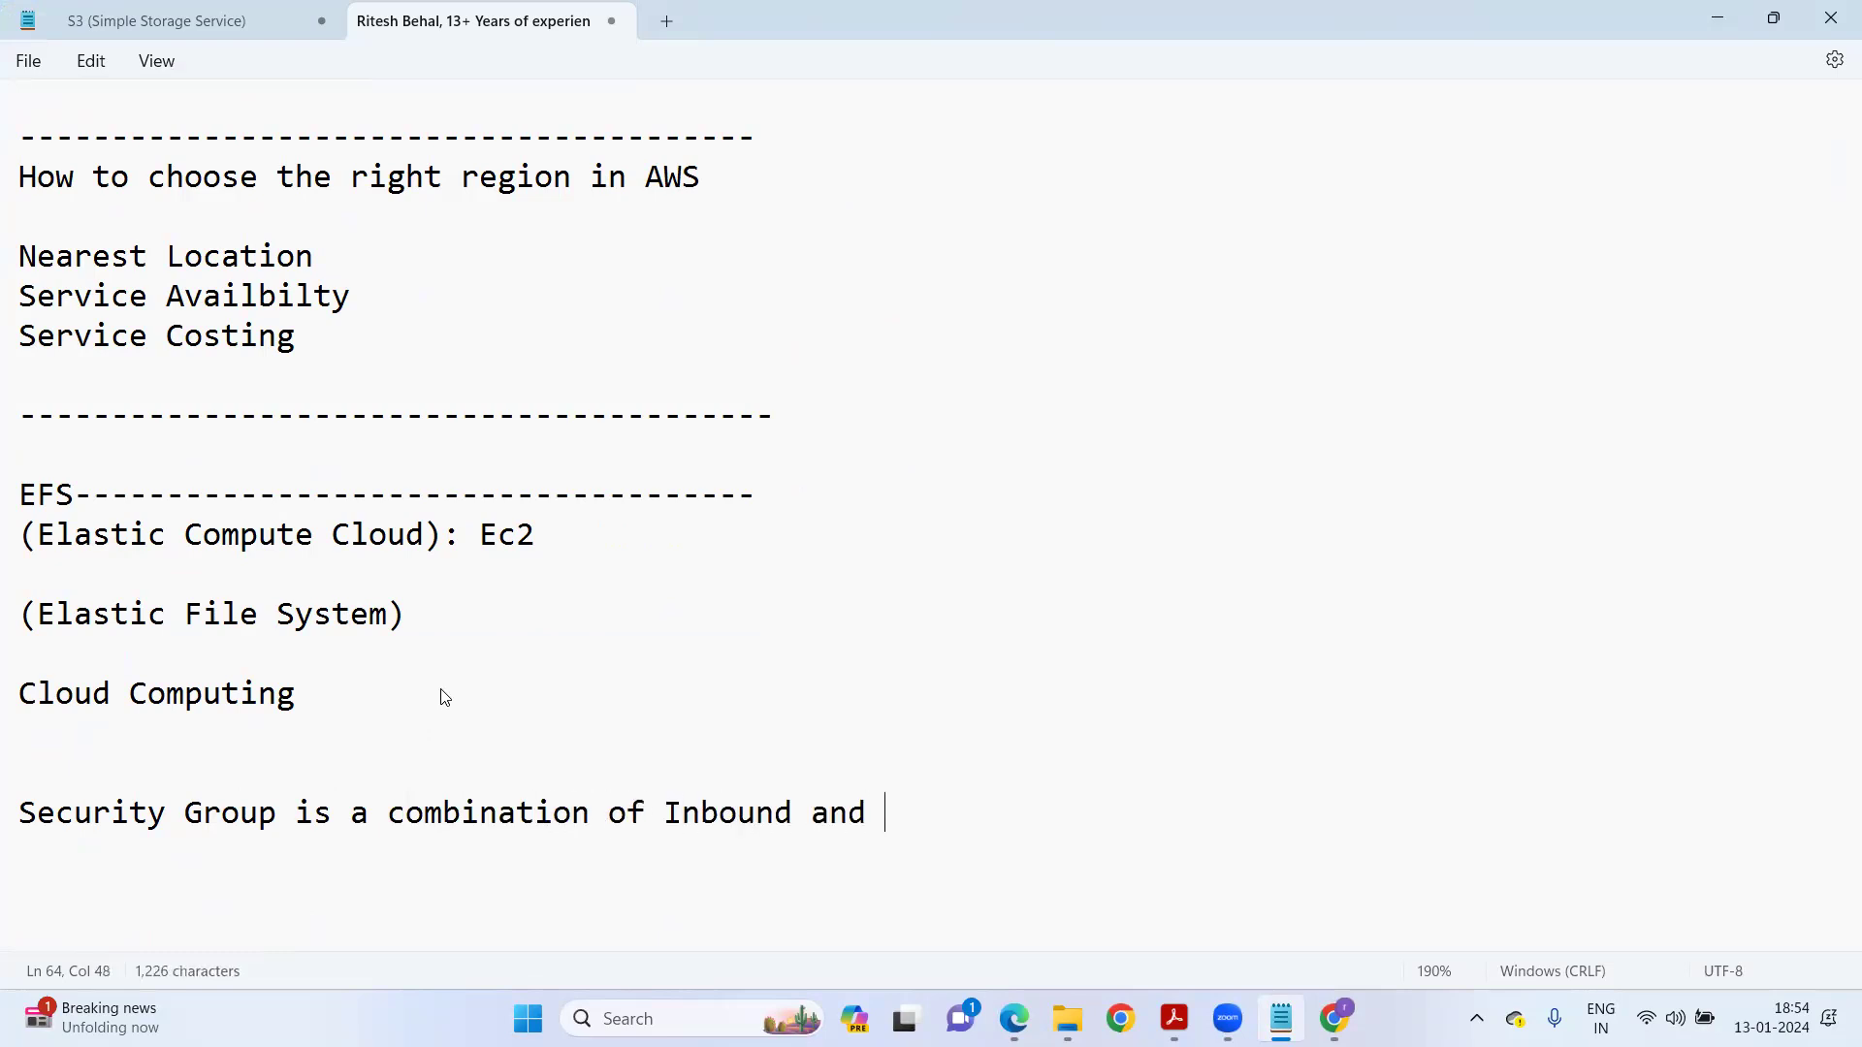
type("Outbound Ruiles")
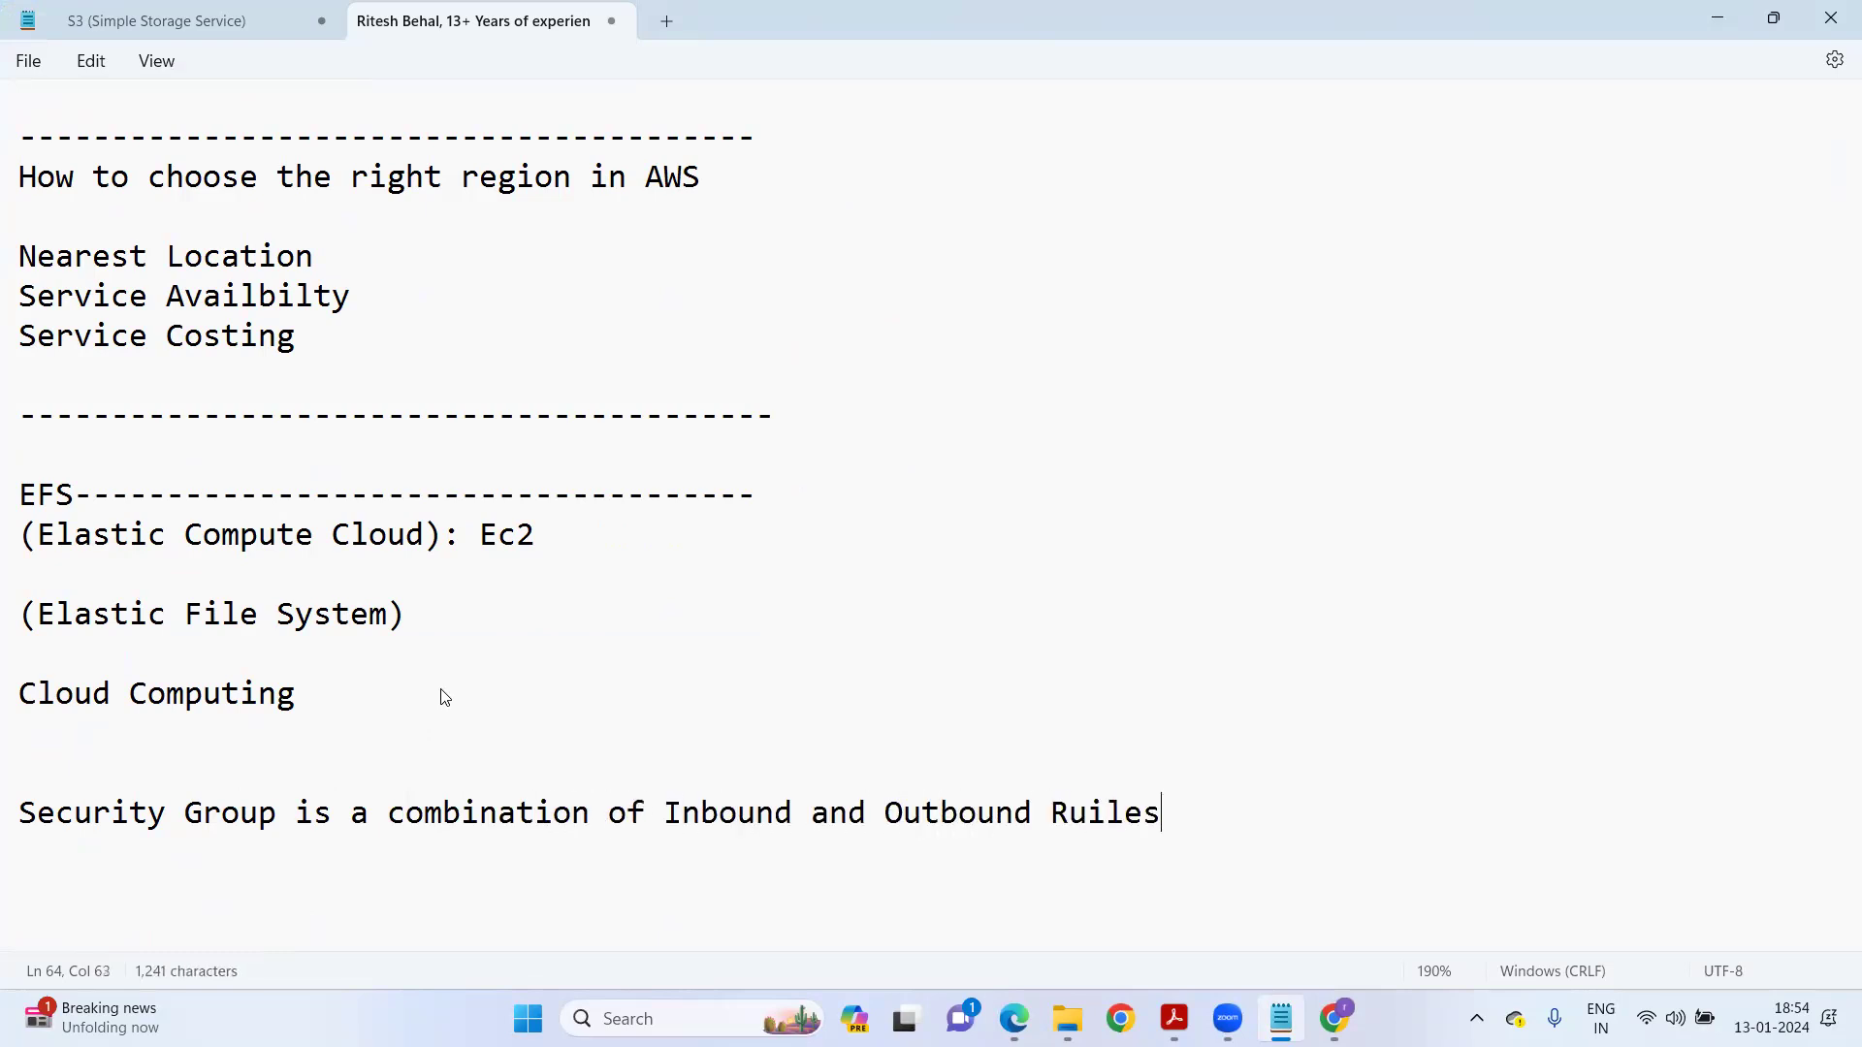
Add lines explaining Inbound rules (what can come to your computer) and Outbound rules (what your device can access).
key("ctrl+shift+Left")
type("rules")
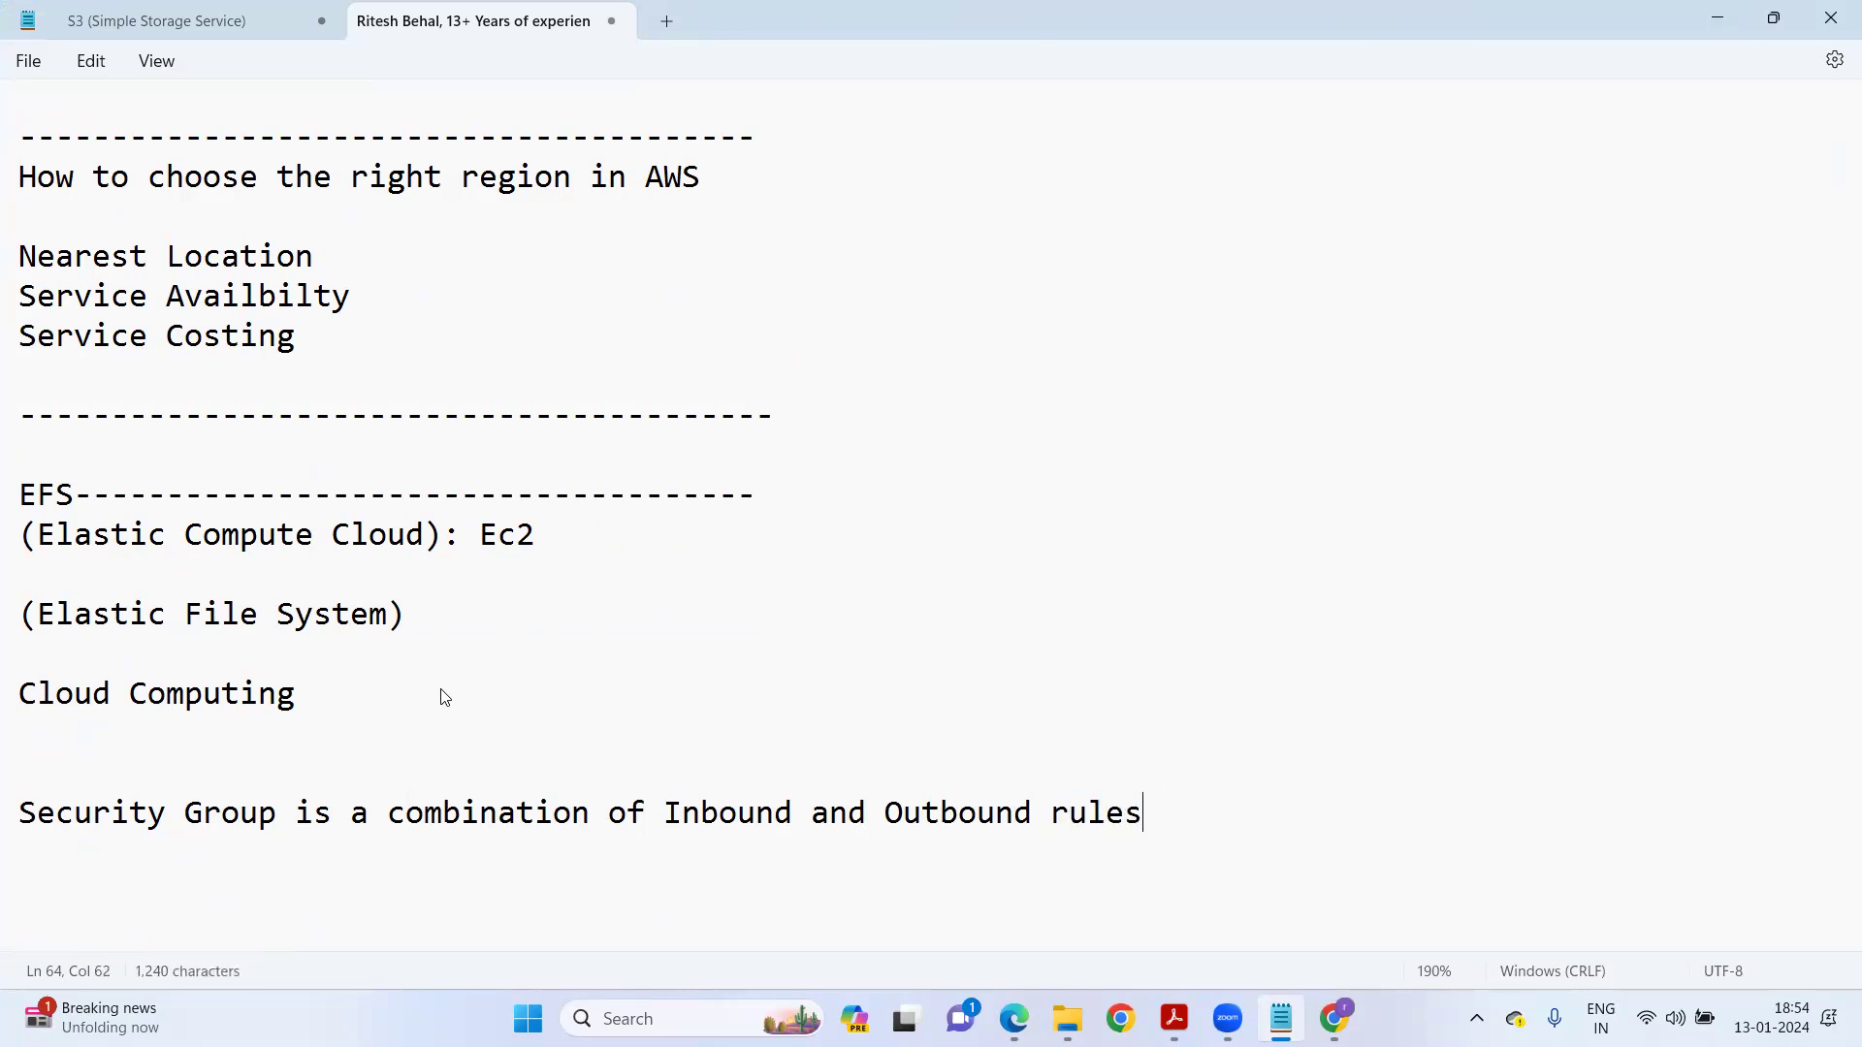
type("Inbound rules. What can comes")
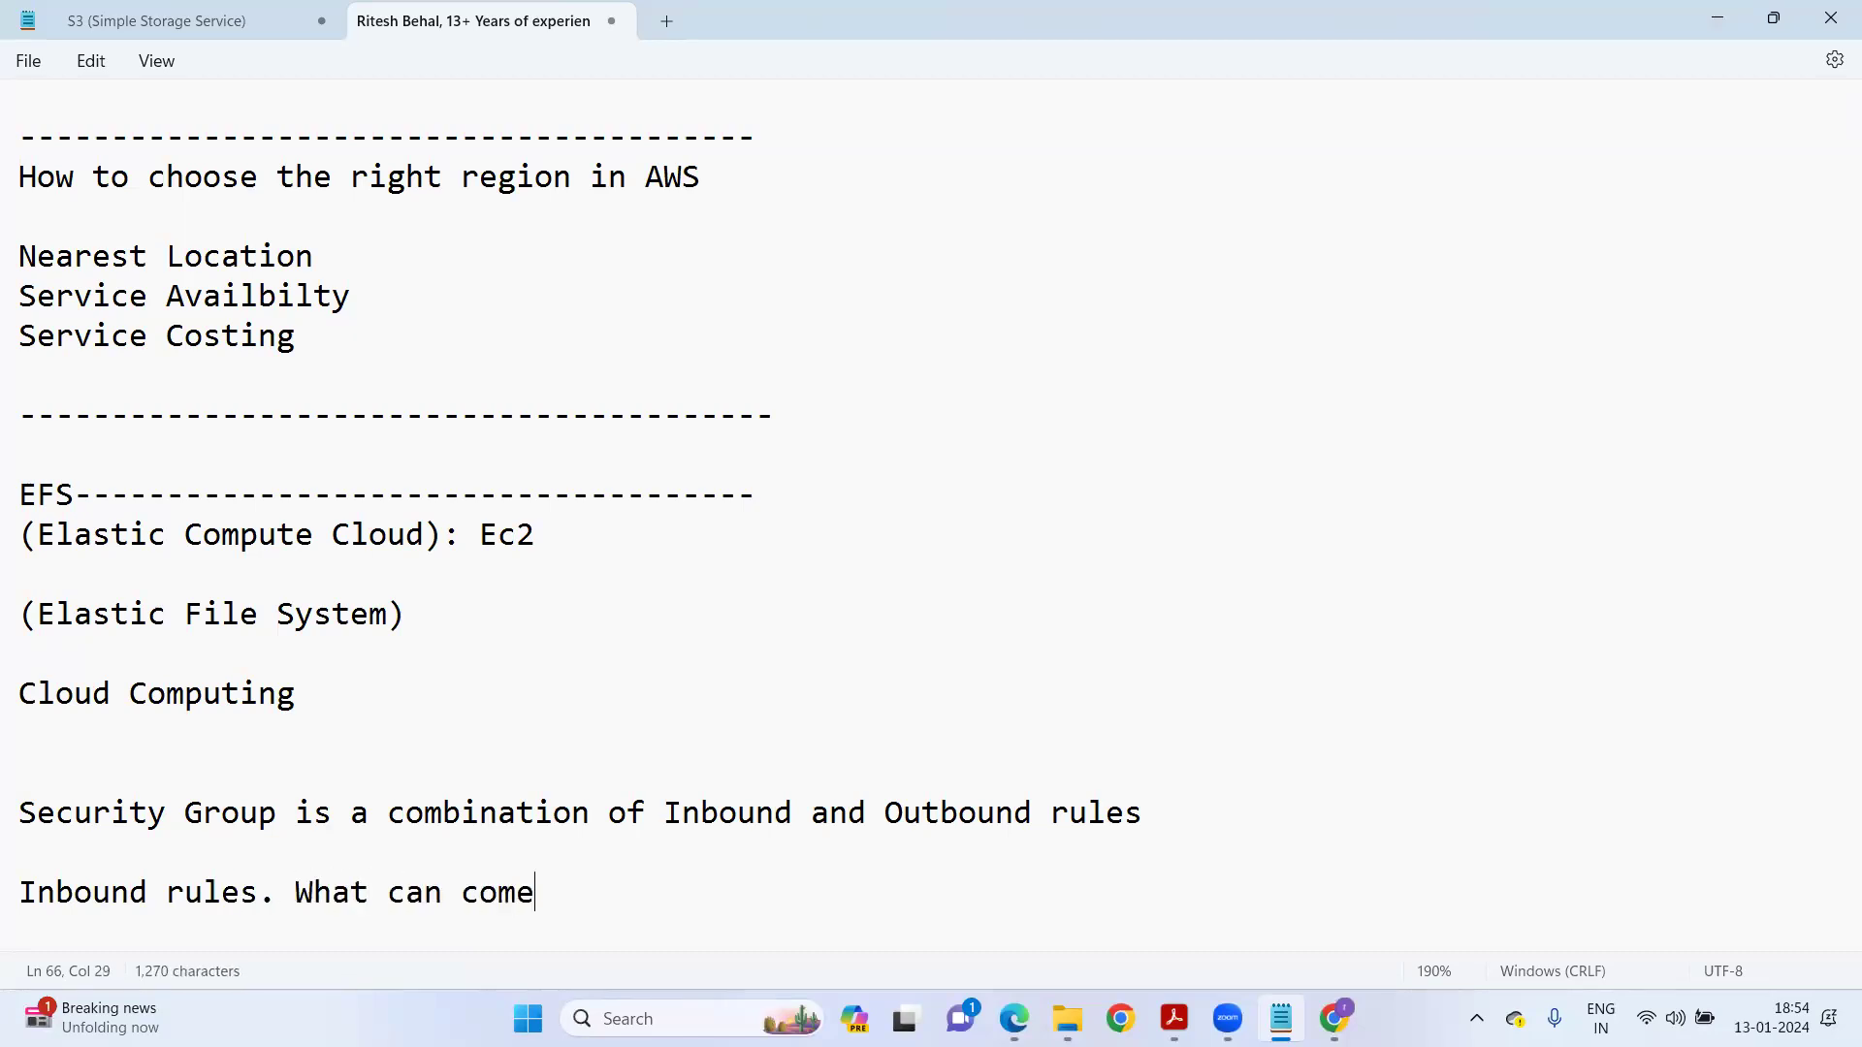
key("BackSpace")
key("BackSpace")
type("to your i")
key("BackSpace")
type("computer in terms of por")
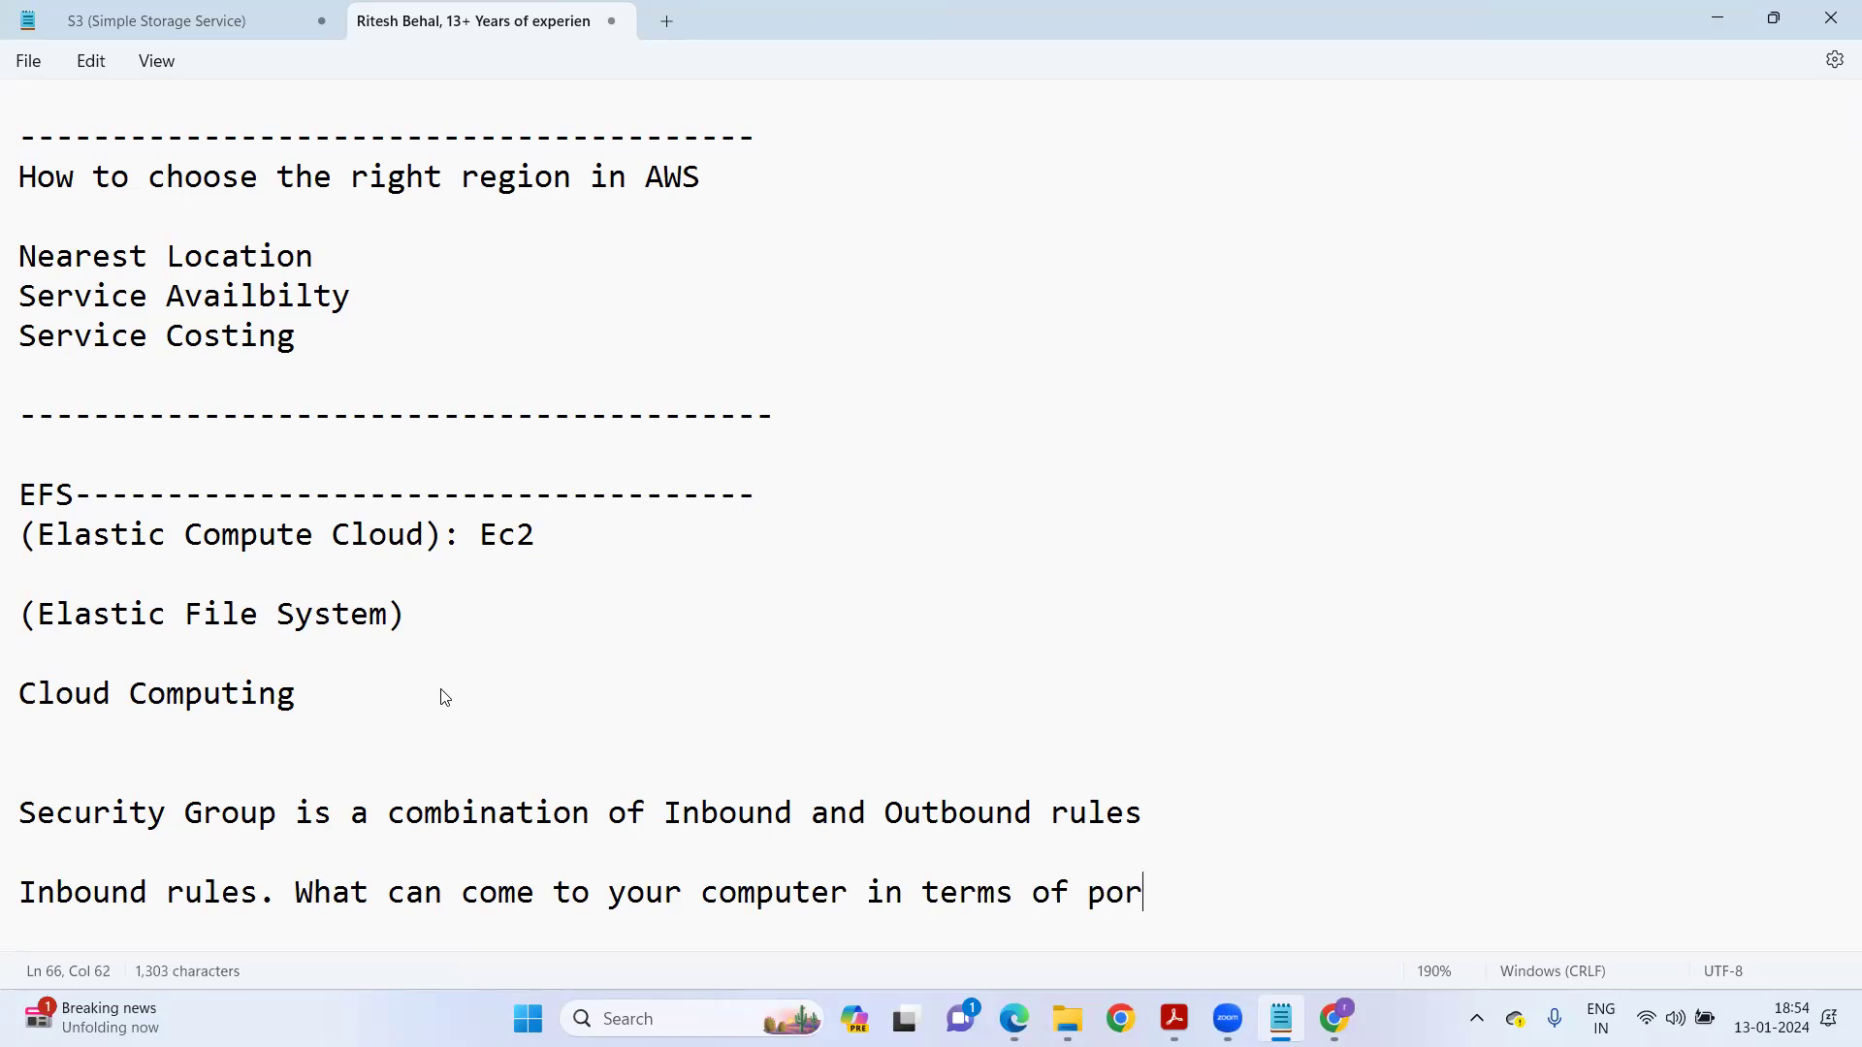
type("Outbound rules. What your device can access from ")
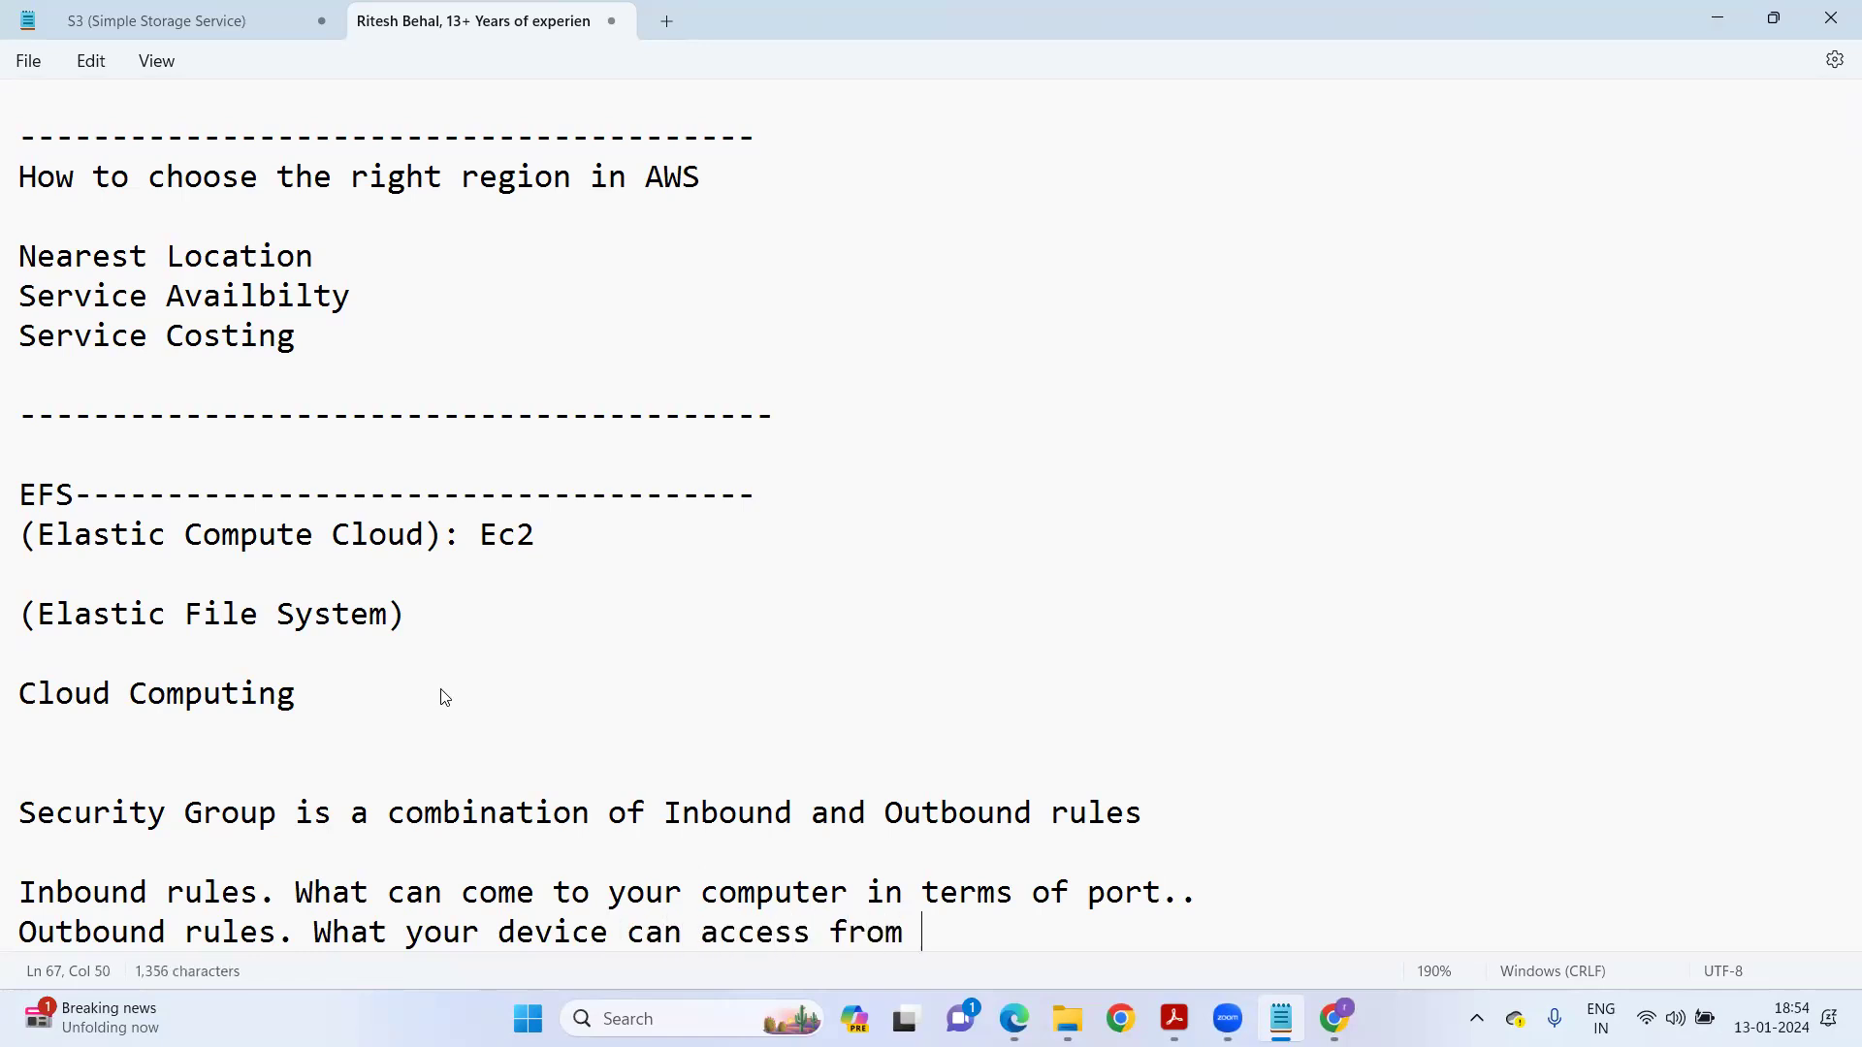
type("/and which ports...")
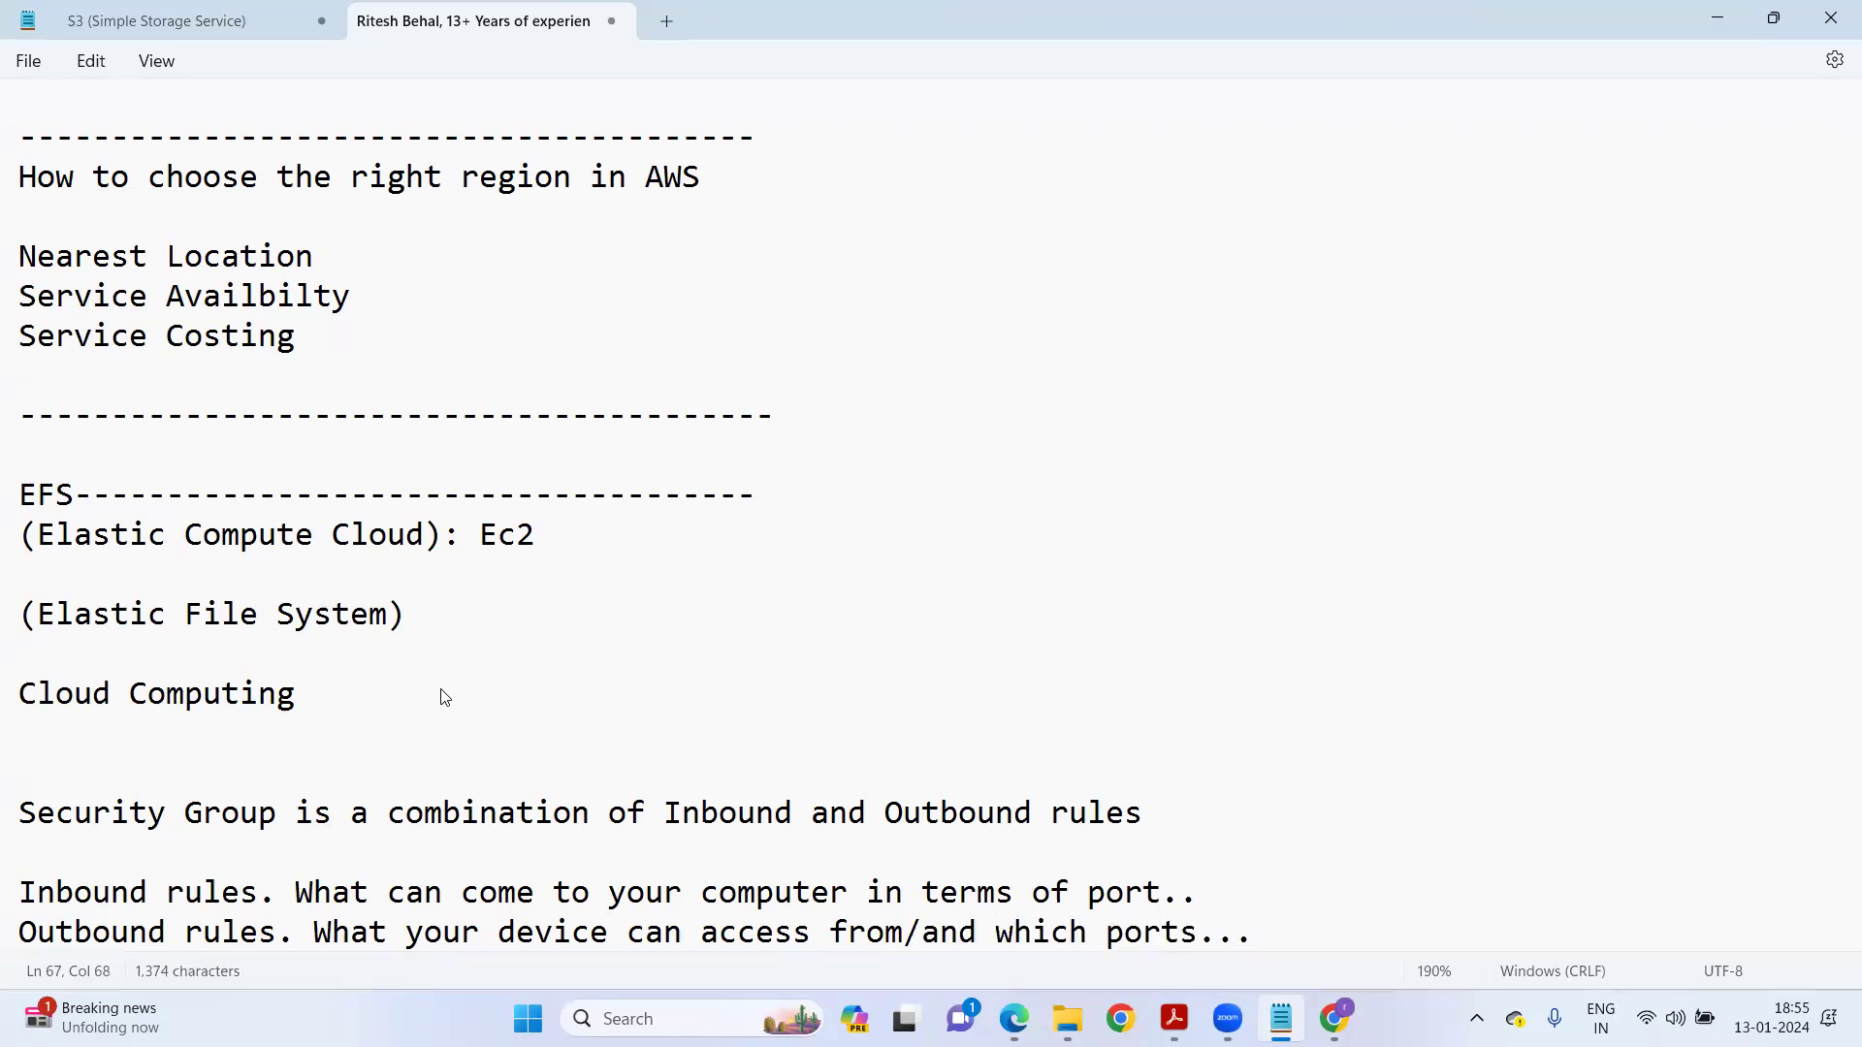
Highlight the Security Group definition sentence, then minimize Notepad.
scroll(315, 686, "down", 2)
left_click(47, 576)
left_click(756, 591, "shift")
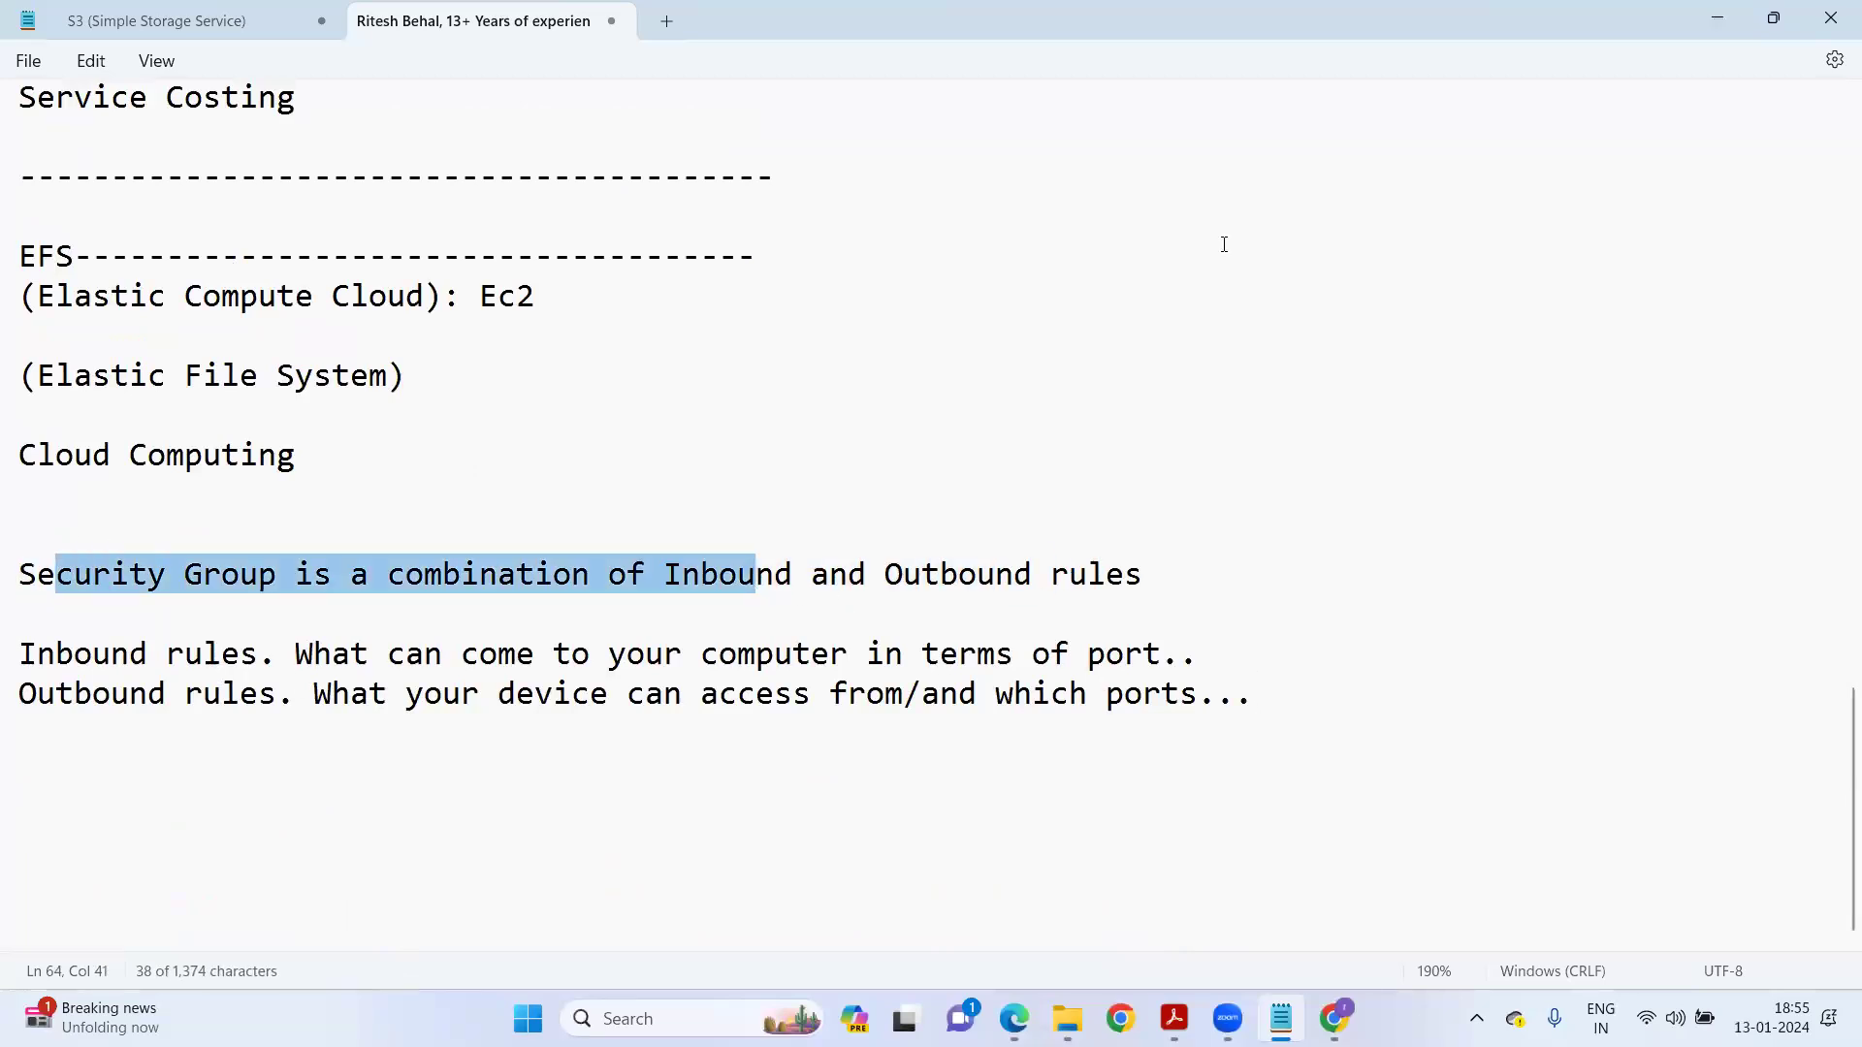
left_click(1732, 26)
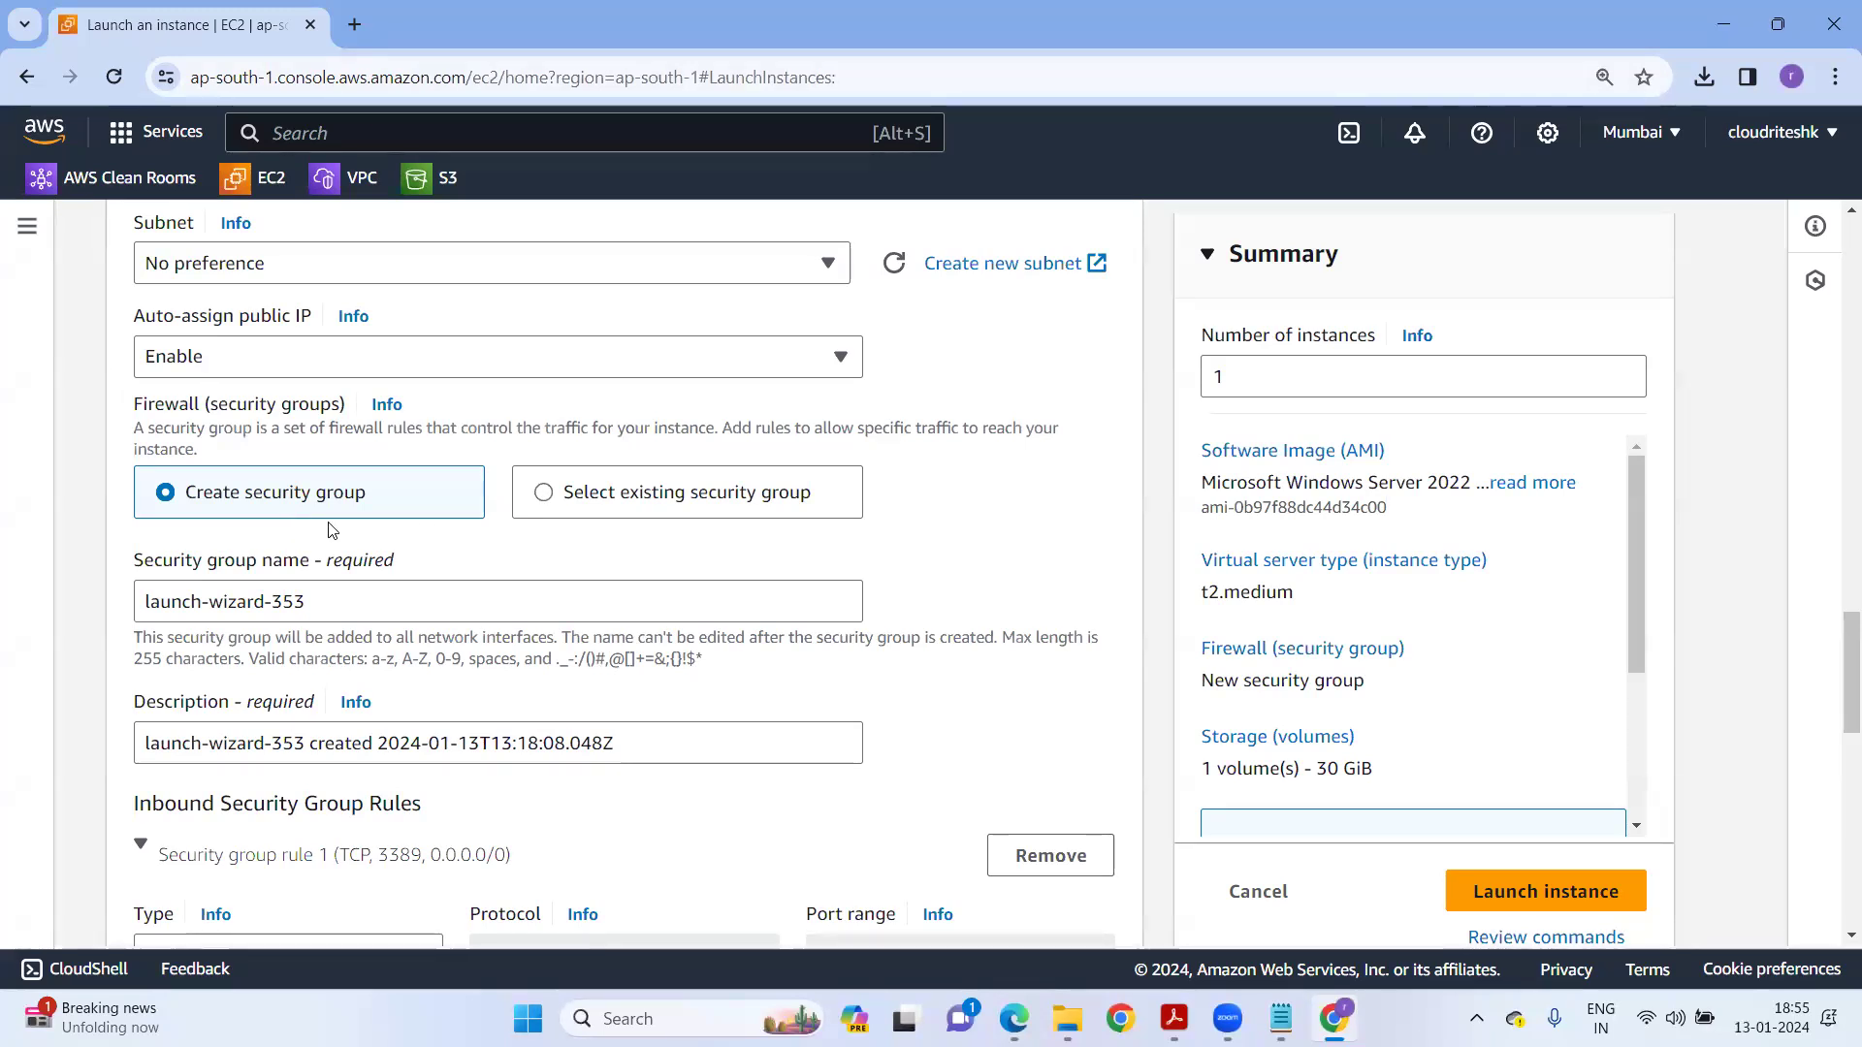
Browse the existing security groups list, then go back to creating a new security group.
left_click(626, 497)
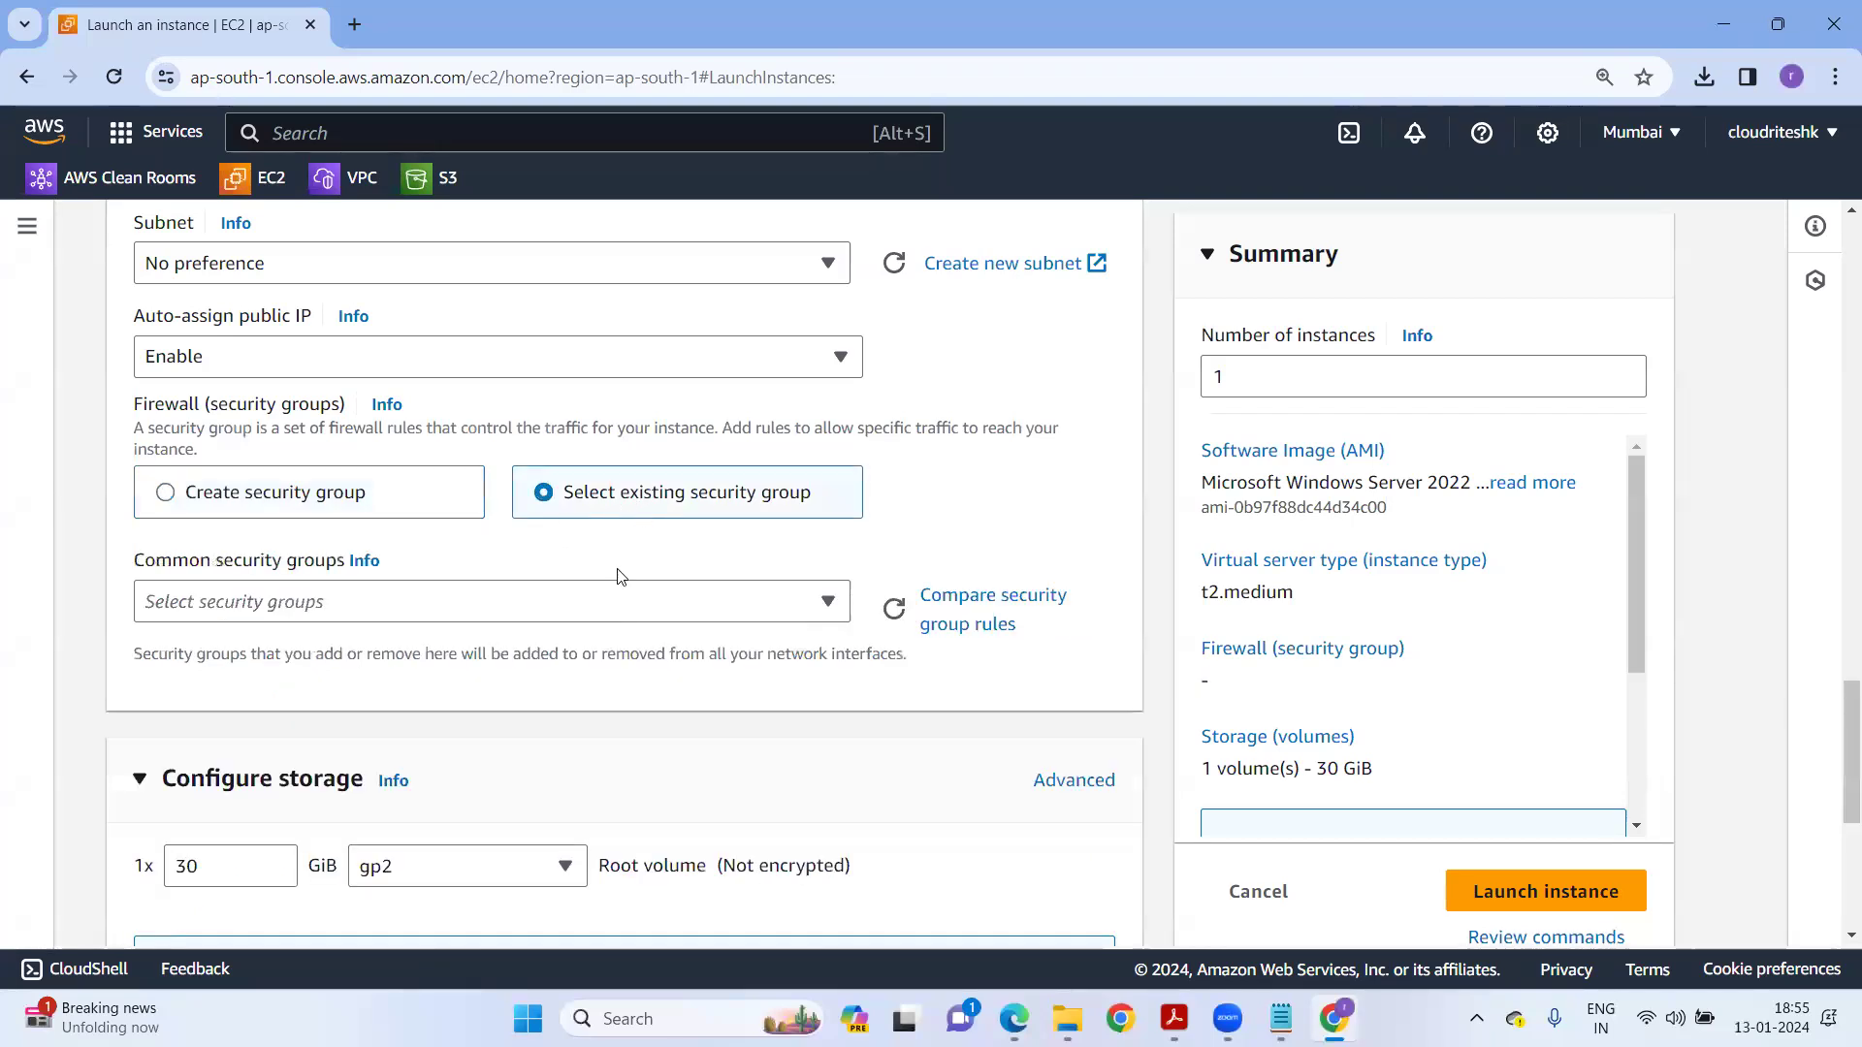
left_click(369, 611)
scroll(377, 756, "down", 10)
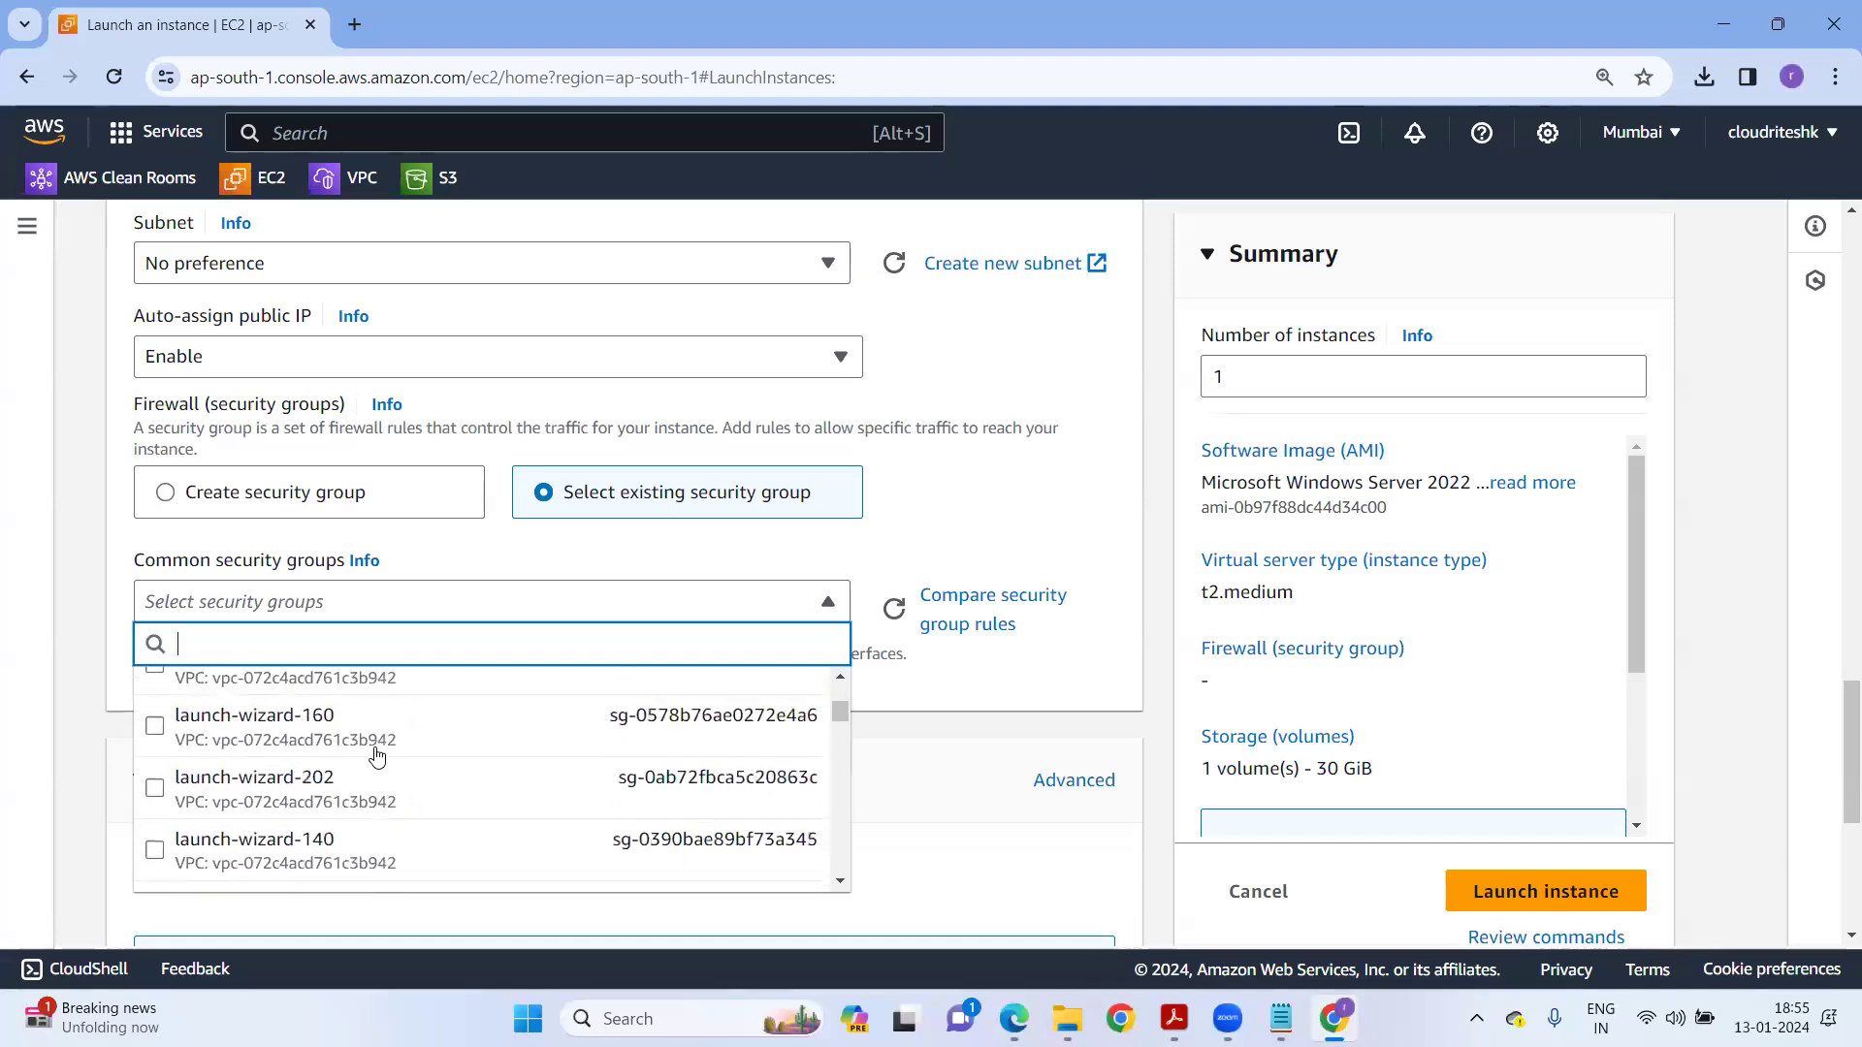
scroll(377, 757, "up", 3)
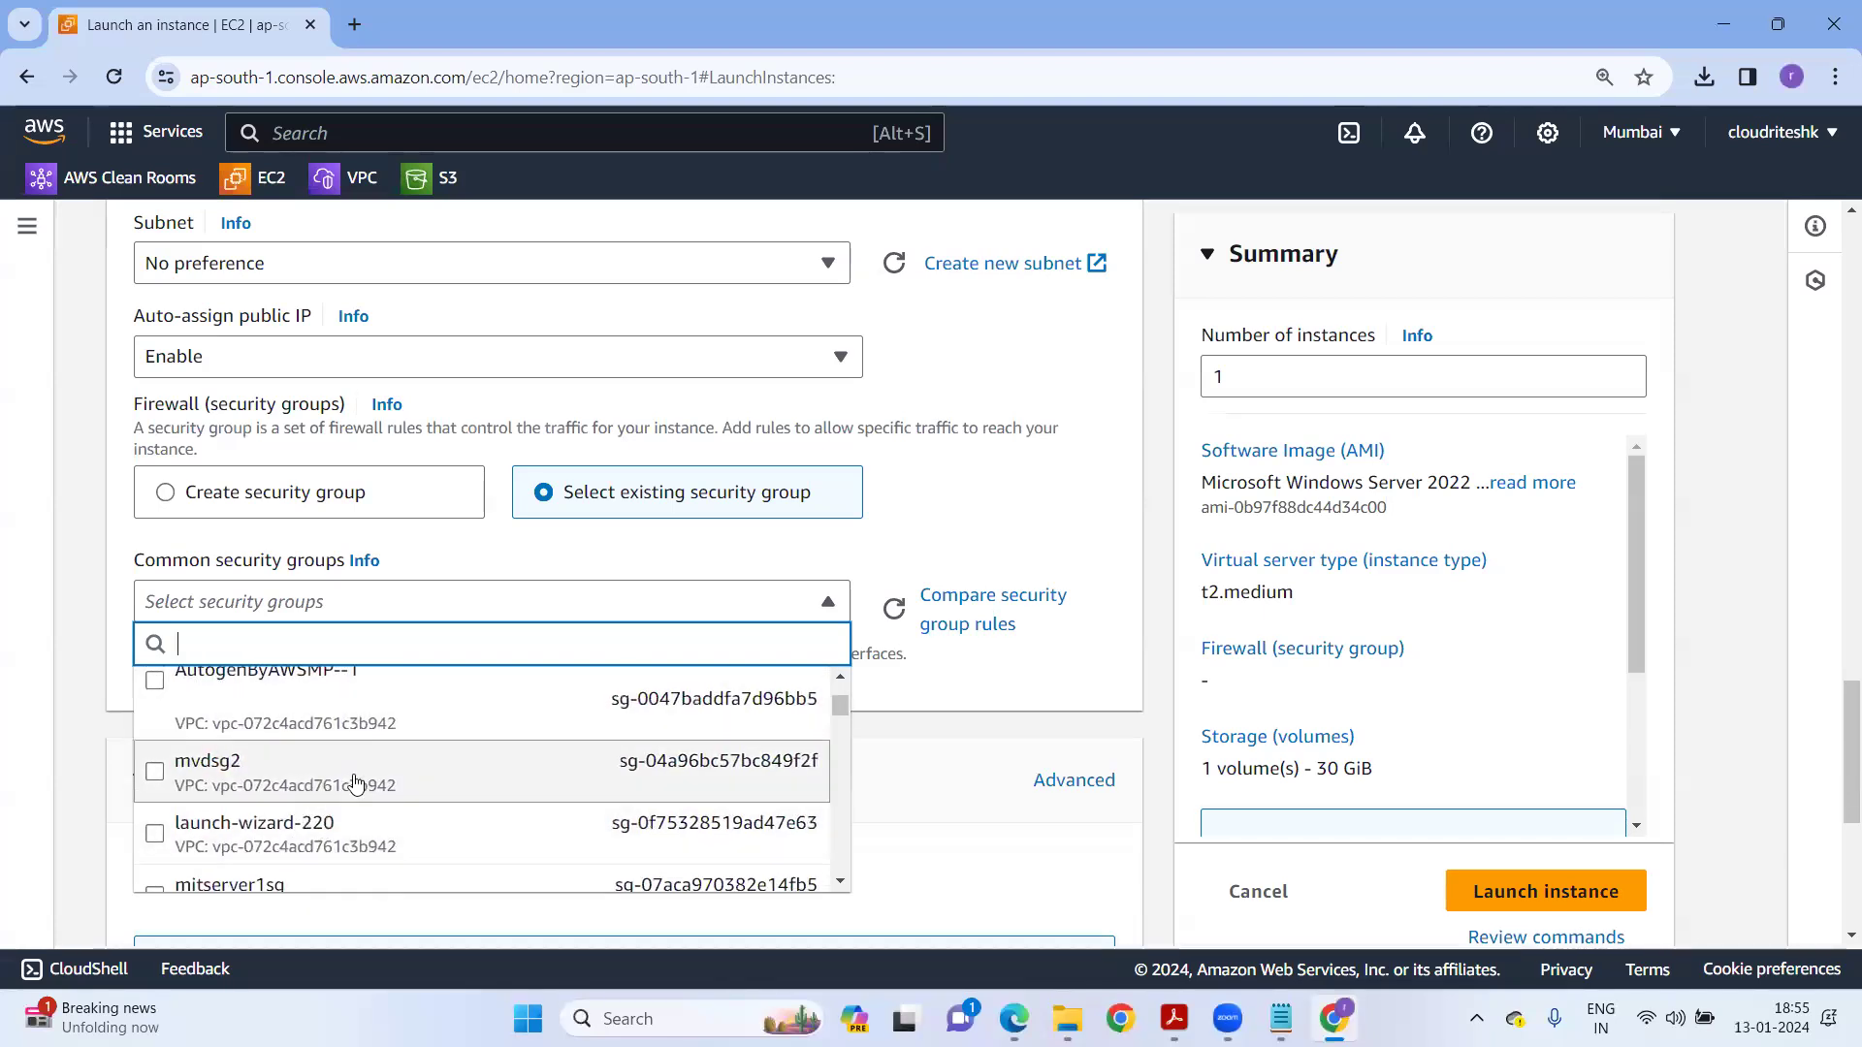
scroll(355, 784, "up", 1)
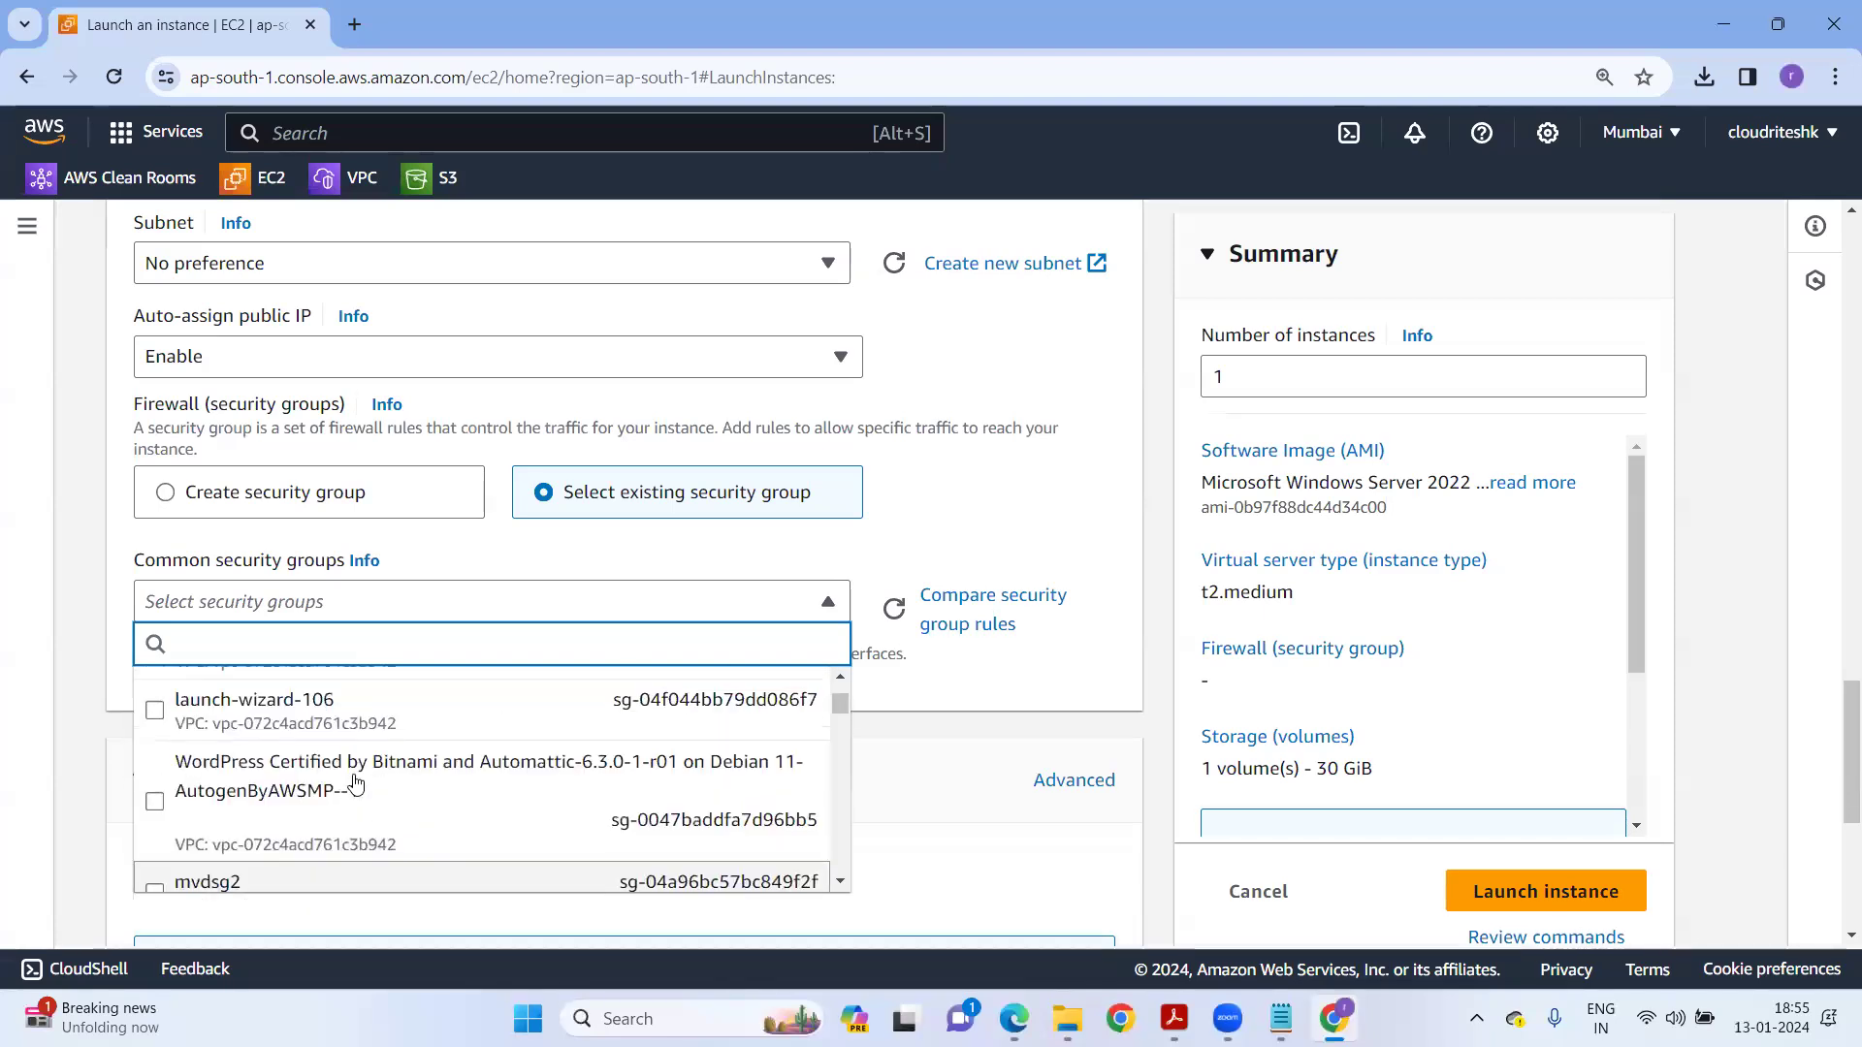
left_click(929, 881)
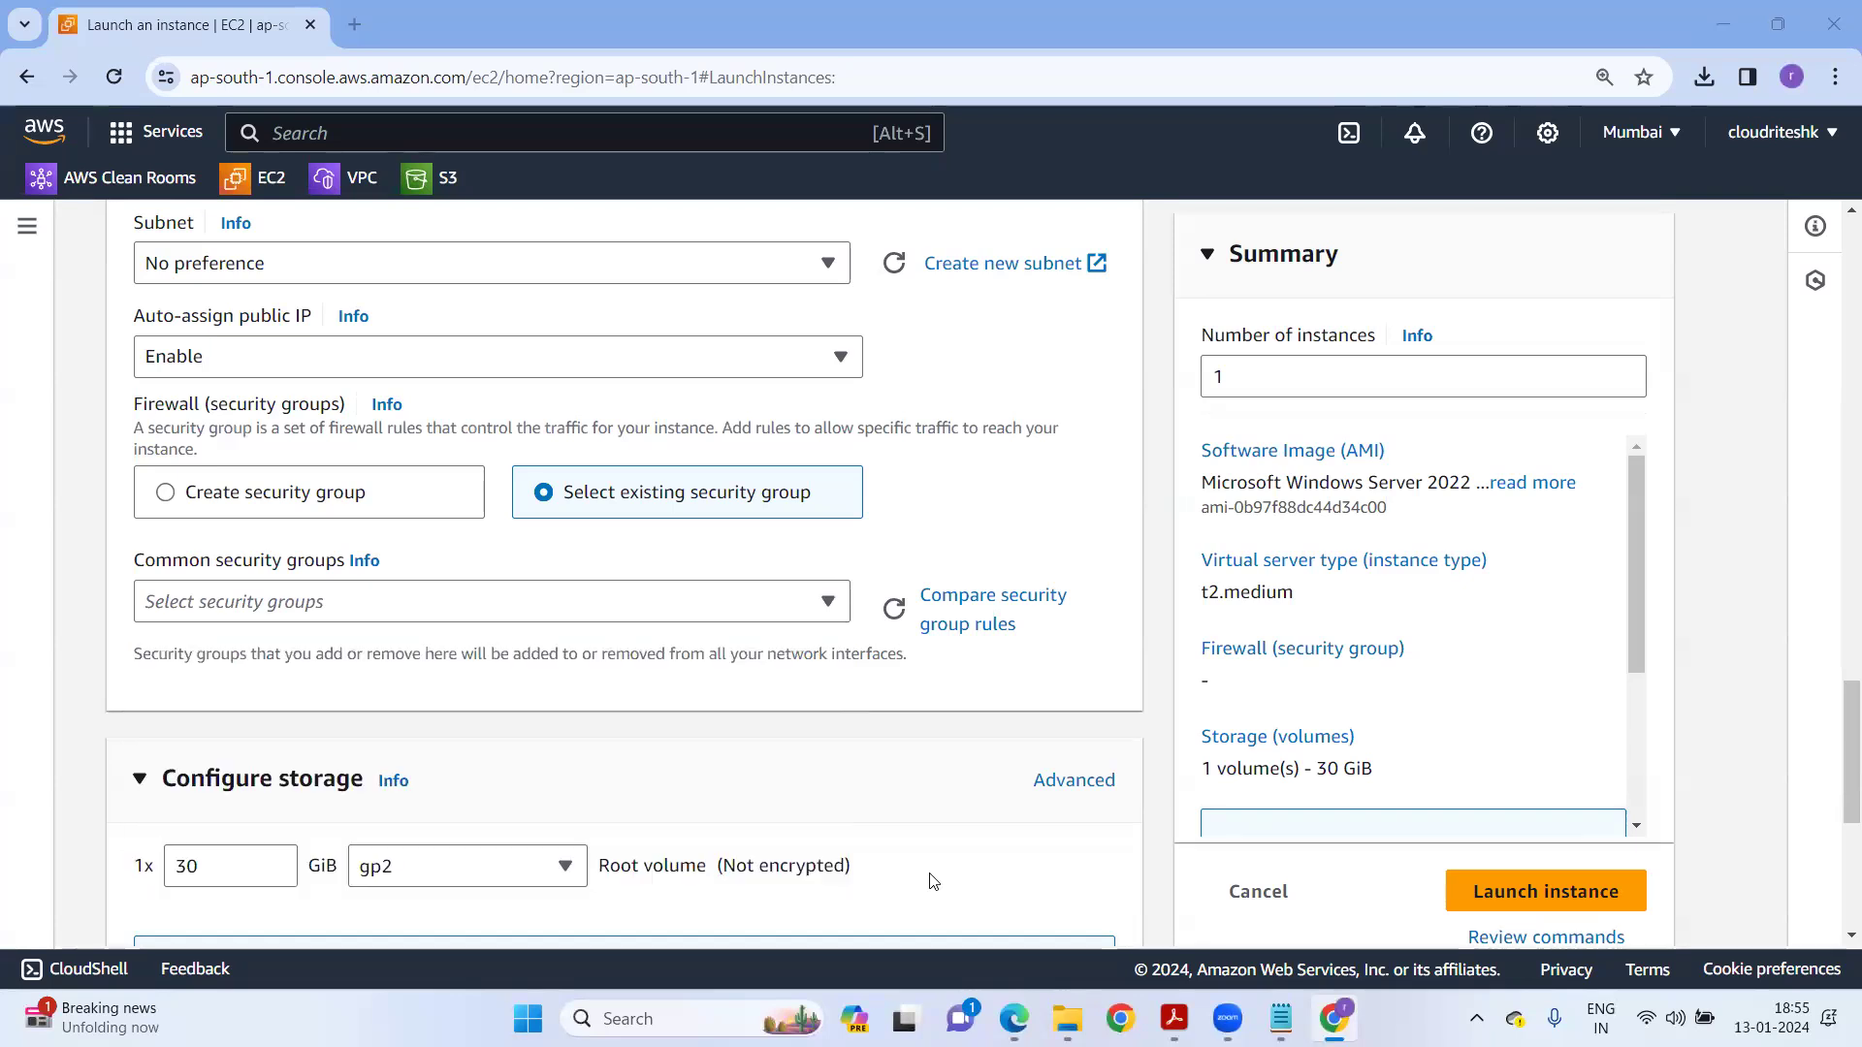
left_click(320, 492)
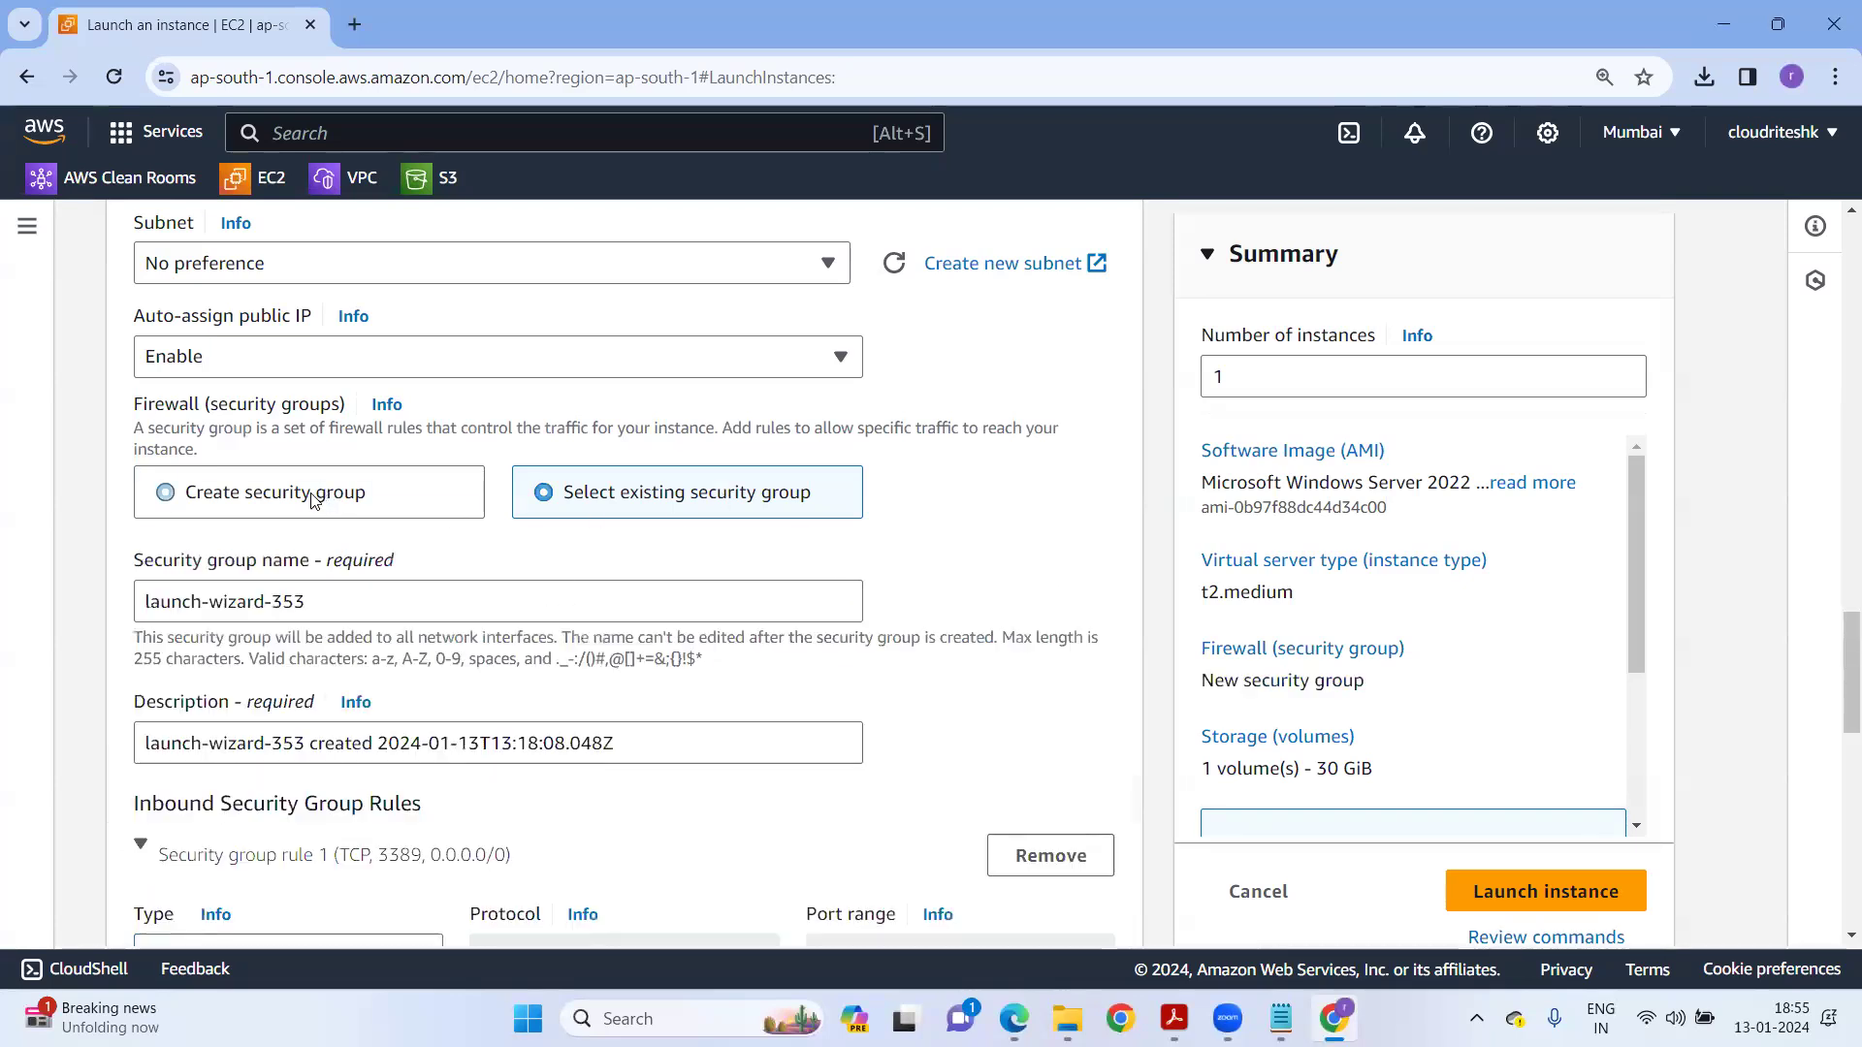
Replace the default launch-wizard-353 name with ec2-demo-1.
left_click_drag(322, 598, 173, 604)
double_click(336, 607)
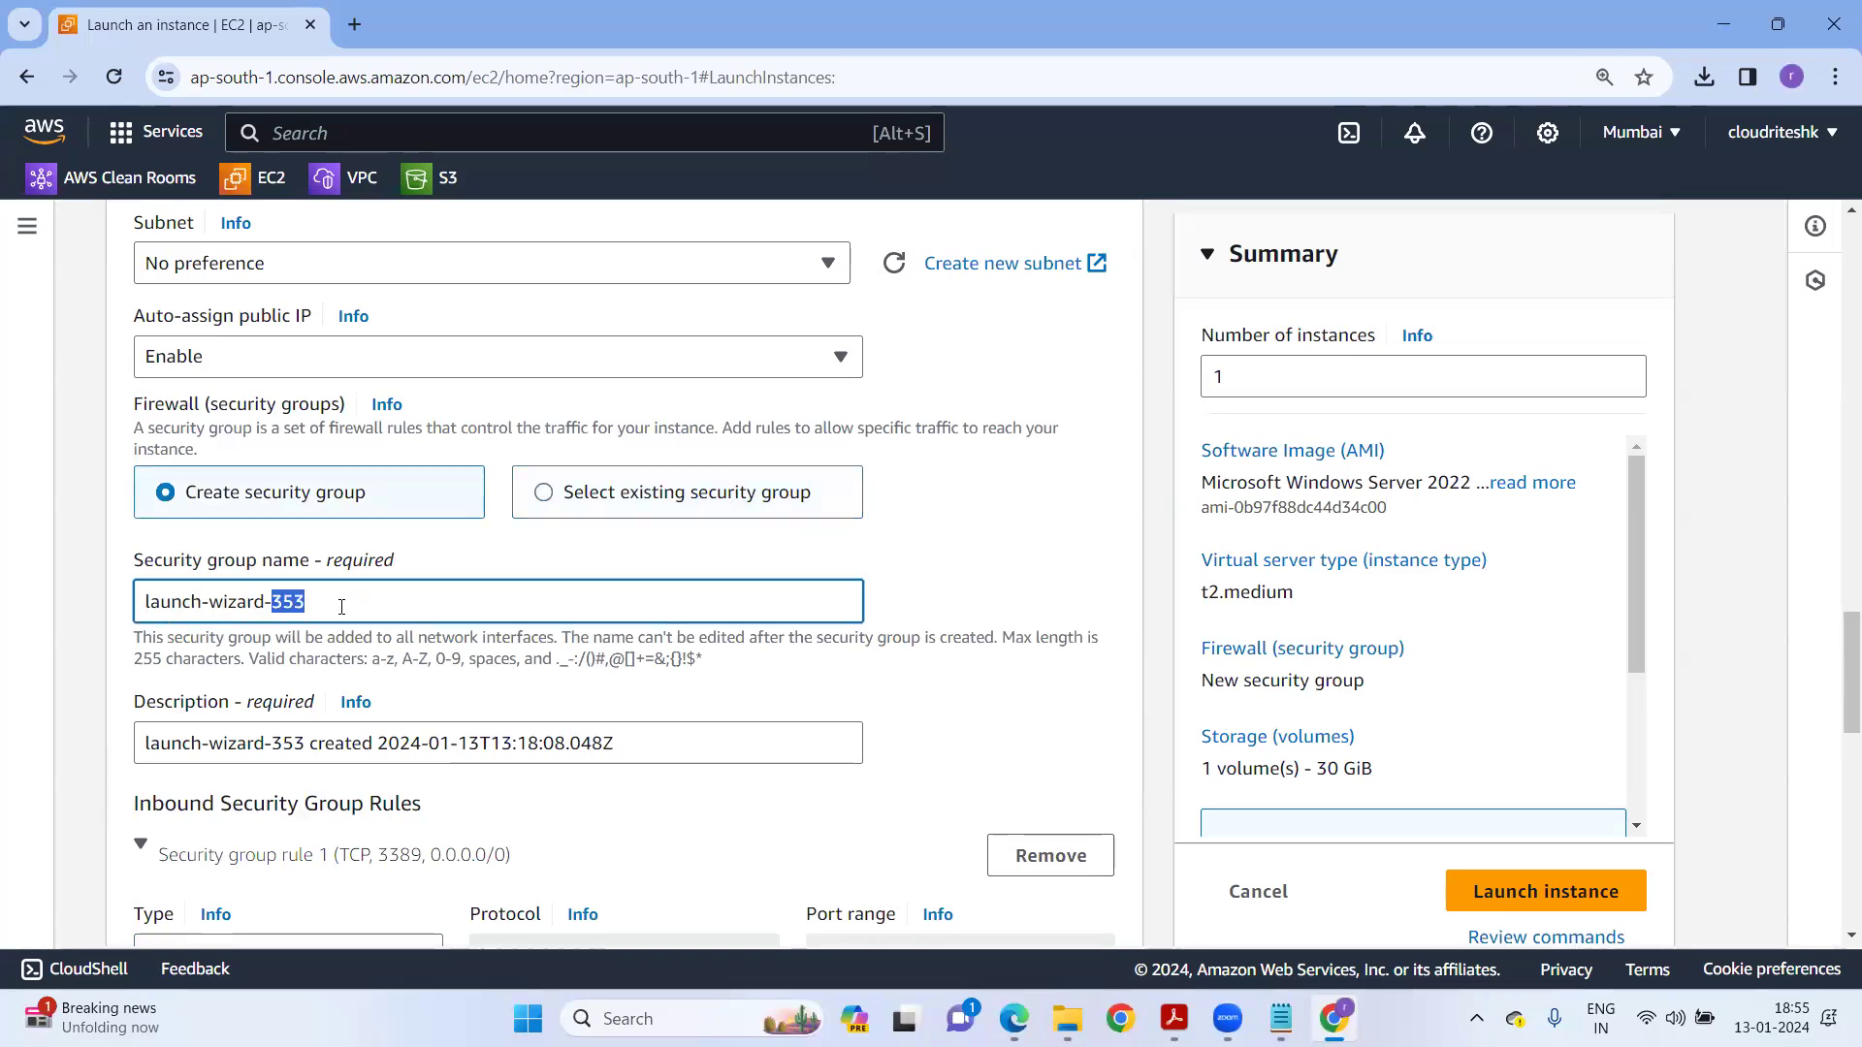
triple_click(341, 607)
type("e2")
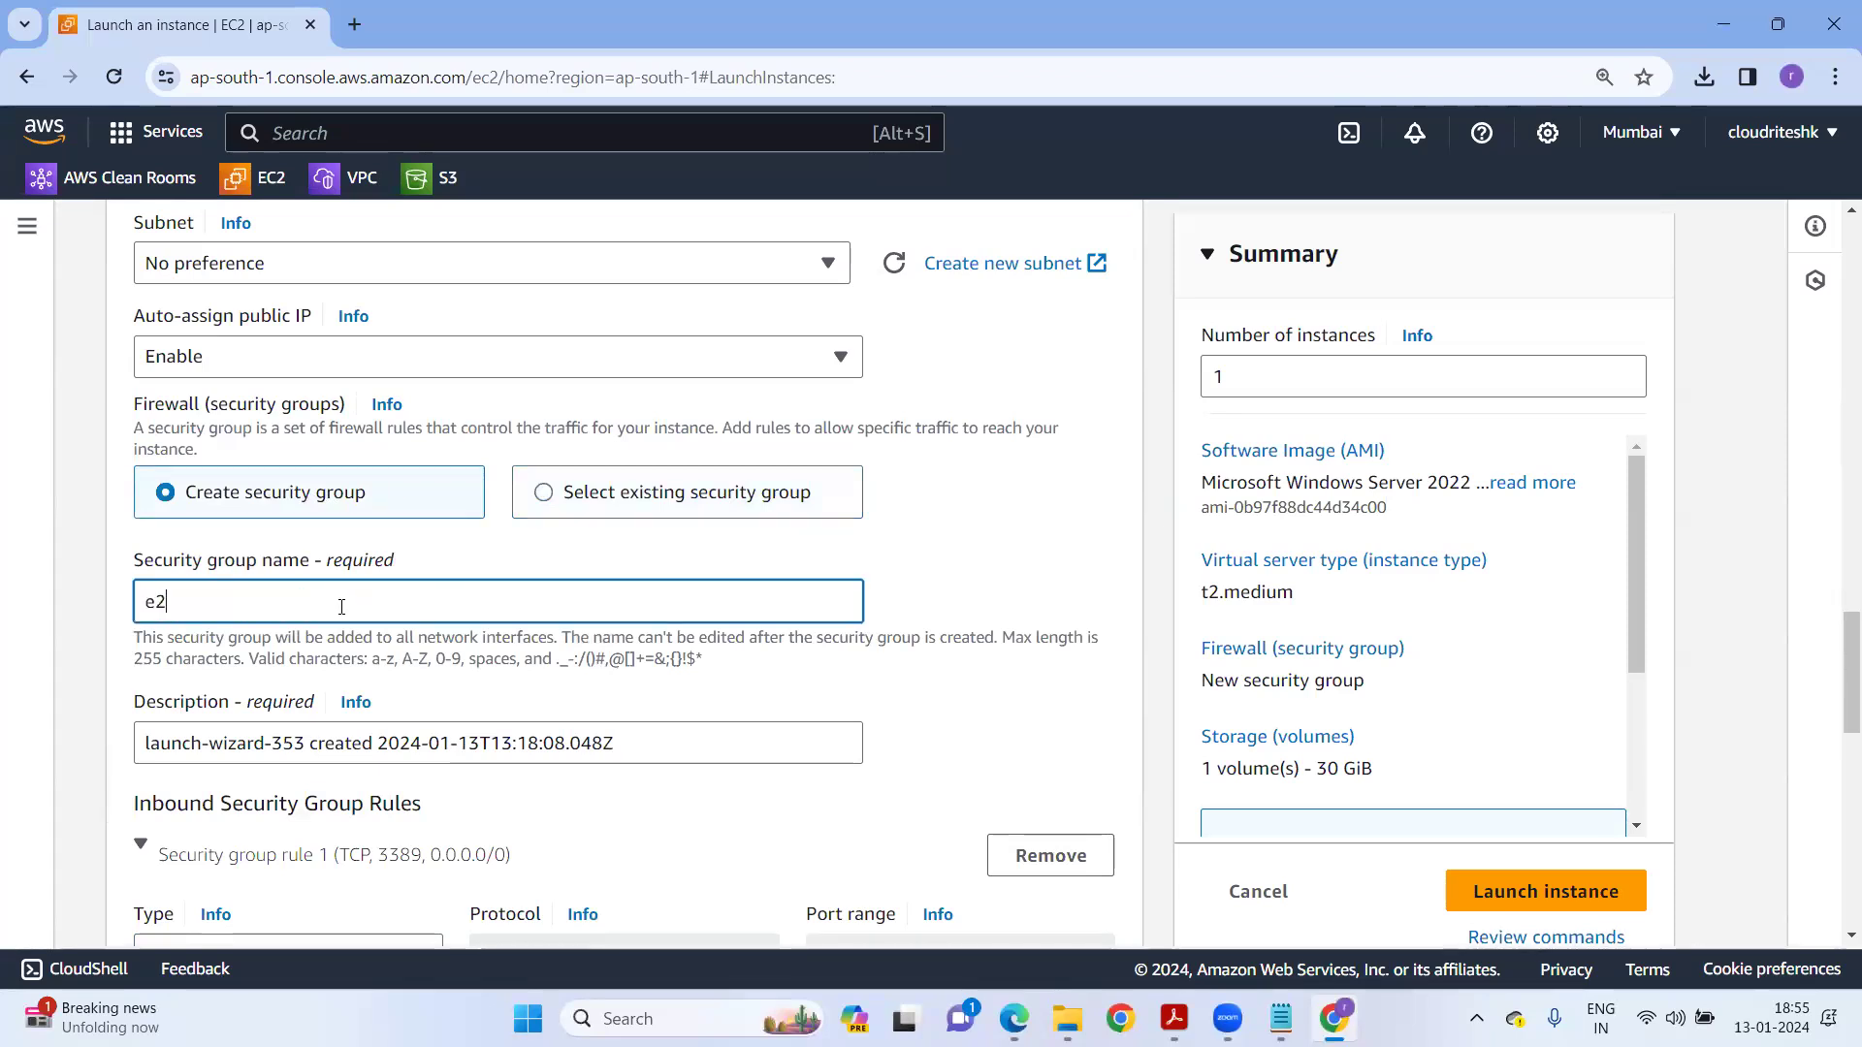
type("-dem")
key("BackSpace")
type("c2-demo")
scroll(353, 641, "down", 1)
Copy ec2-demo-1 into the Description field, replacing the default text, and scroll to the inbound rules.
key("ctrl+shift+Left")
key("ctrl+shift+Left")
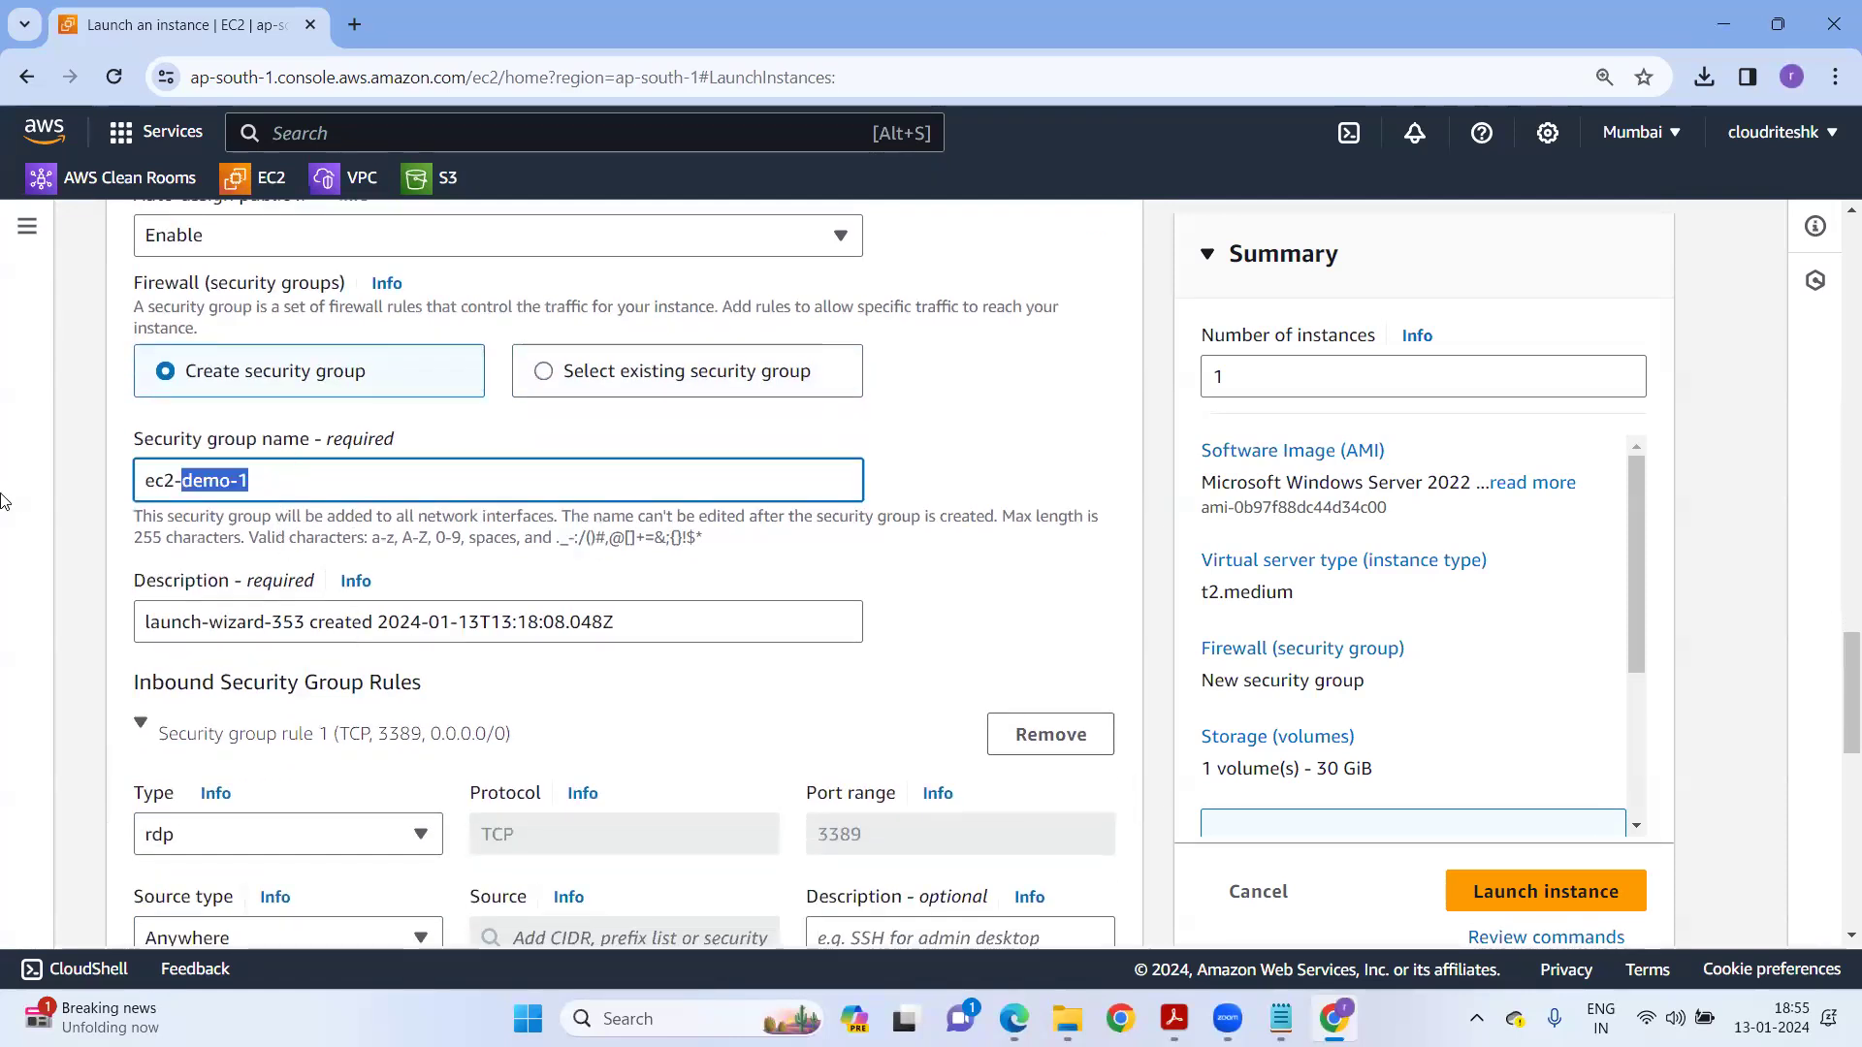
key("ctrl+c")
triple_click(658, 617)
key("ctrl+v")
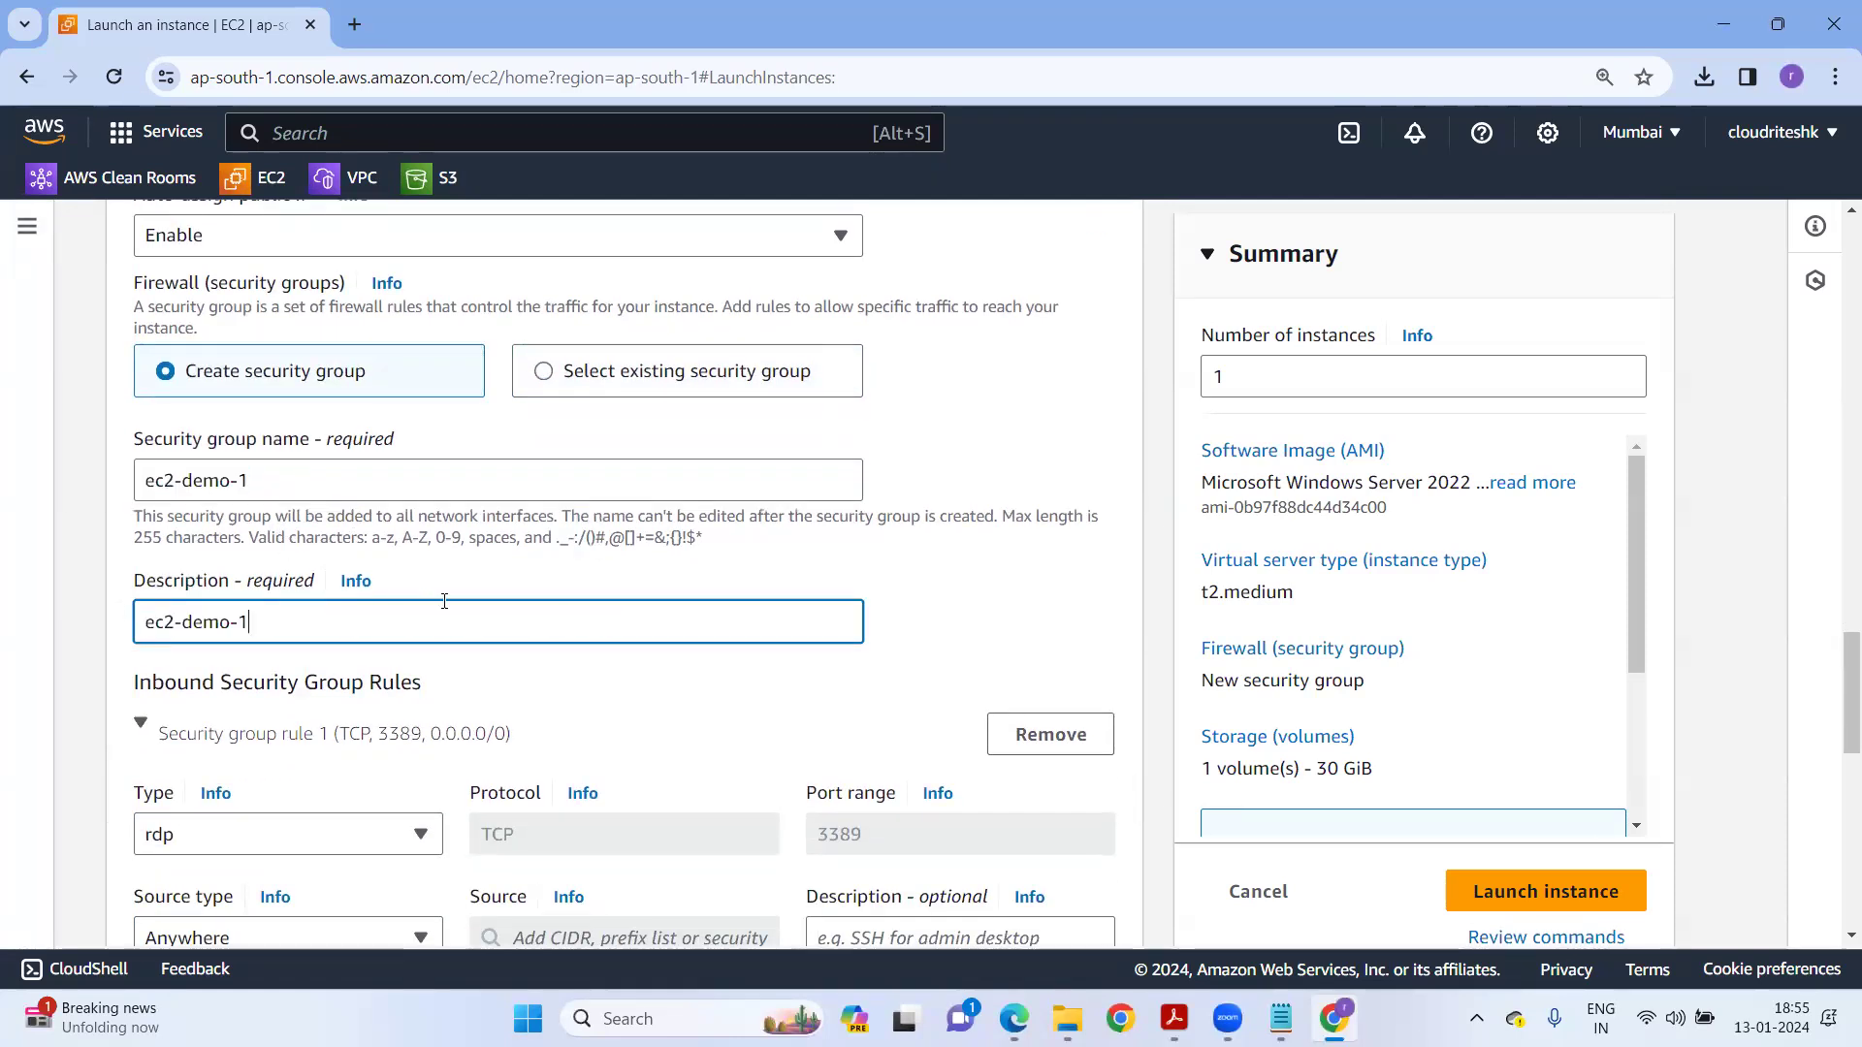
scroll(386, 611, "down", 1)
scroll(386, 611, "down", 1)
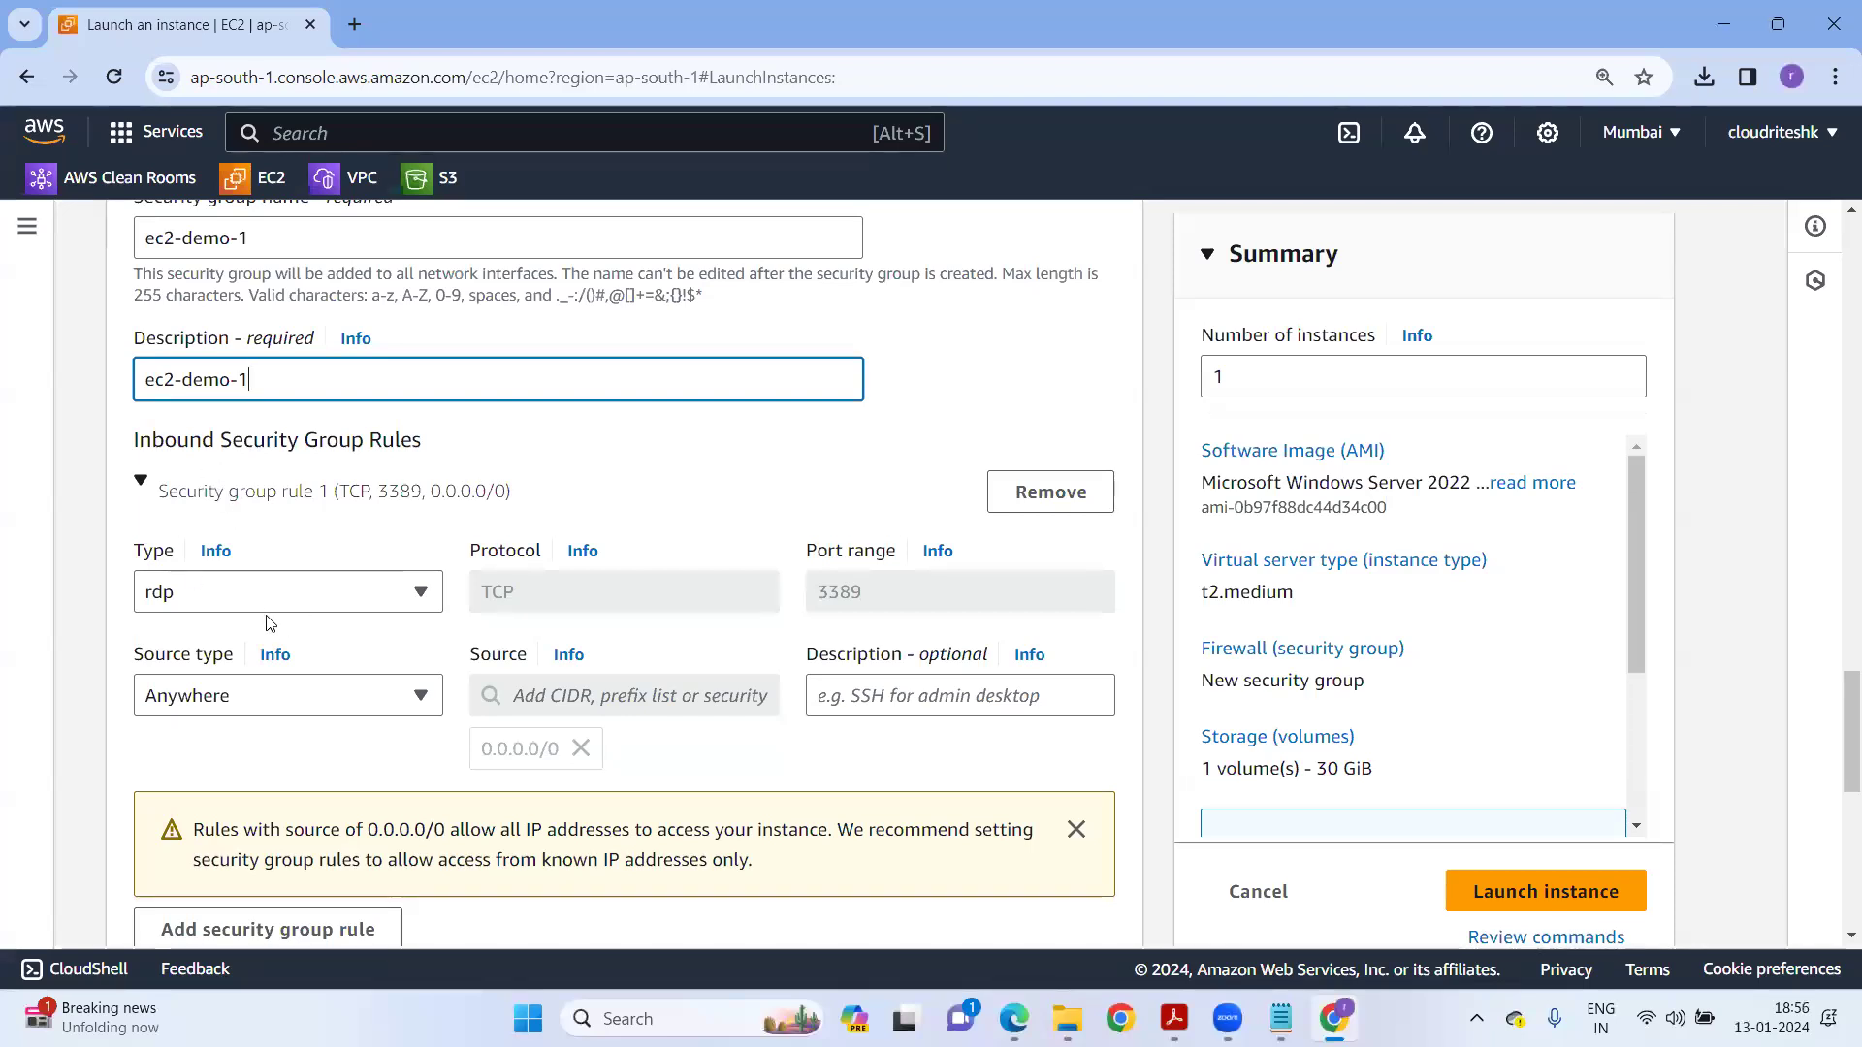
scroll(582, 669, "down", 1)
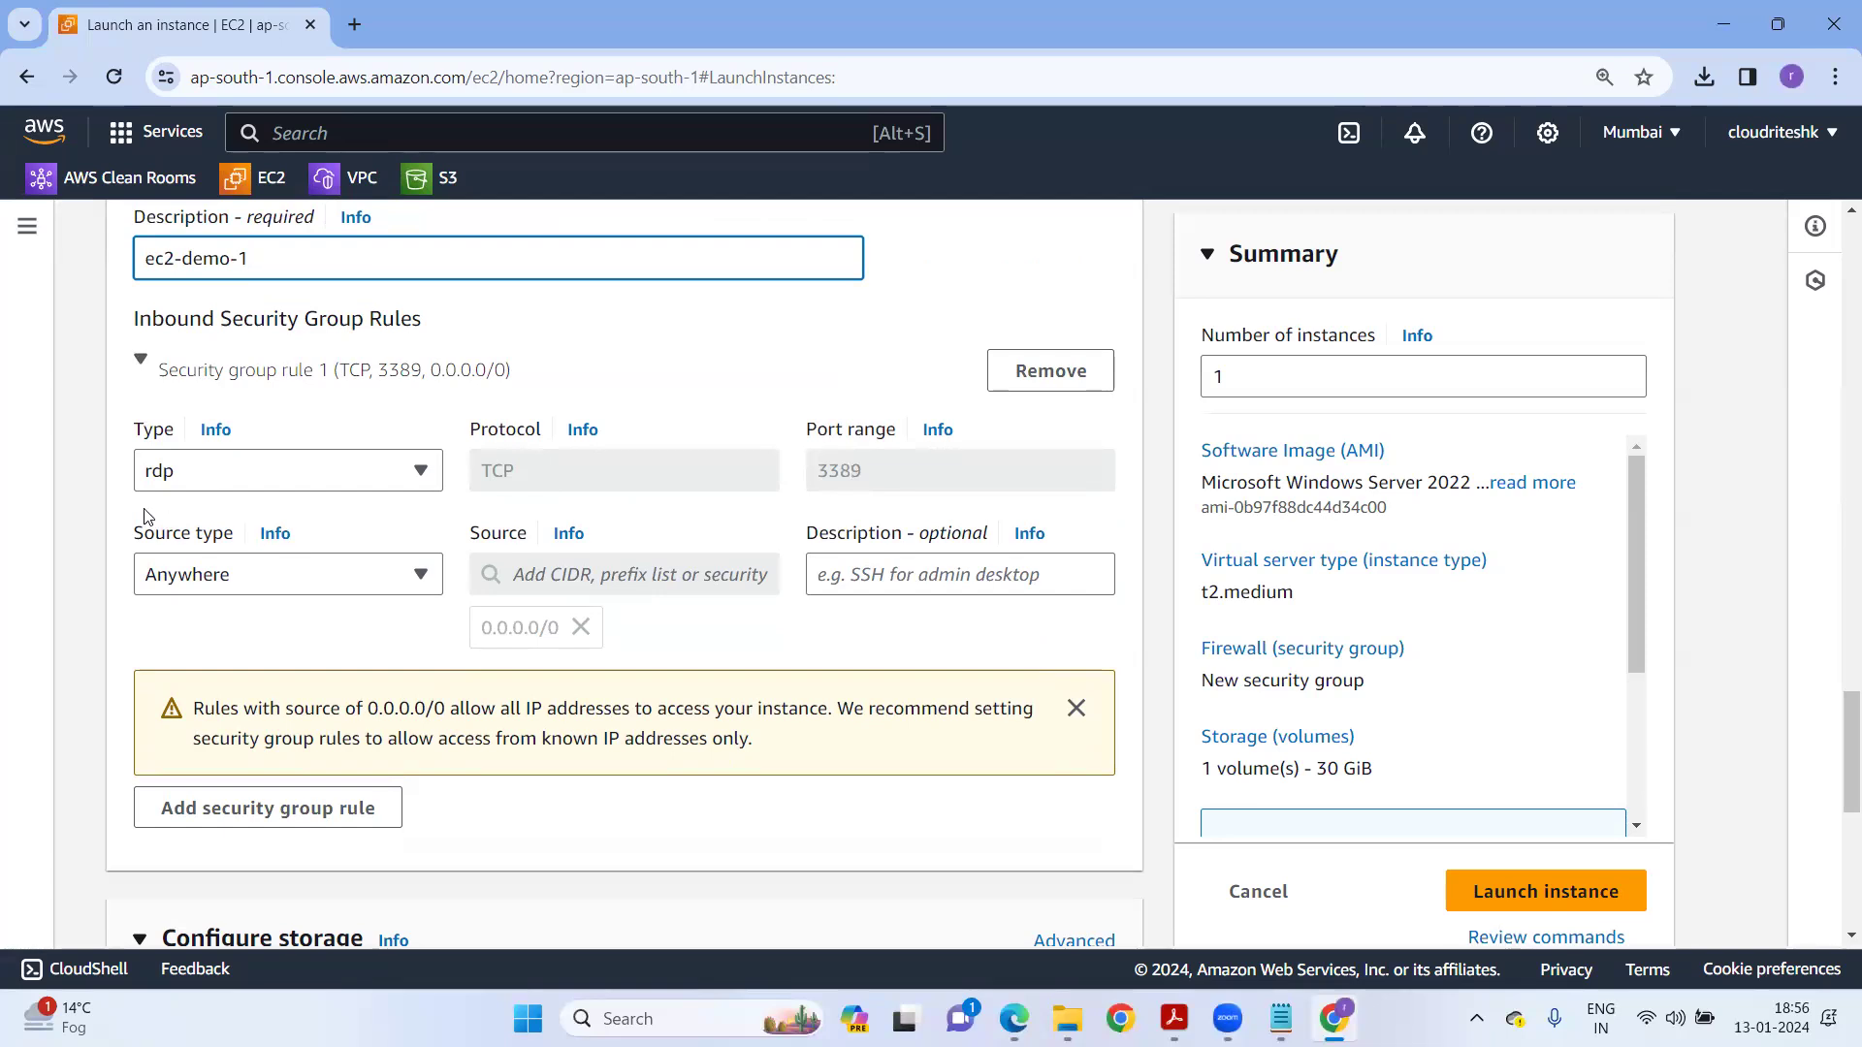
left_click(255, 577)
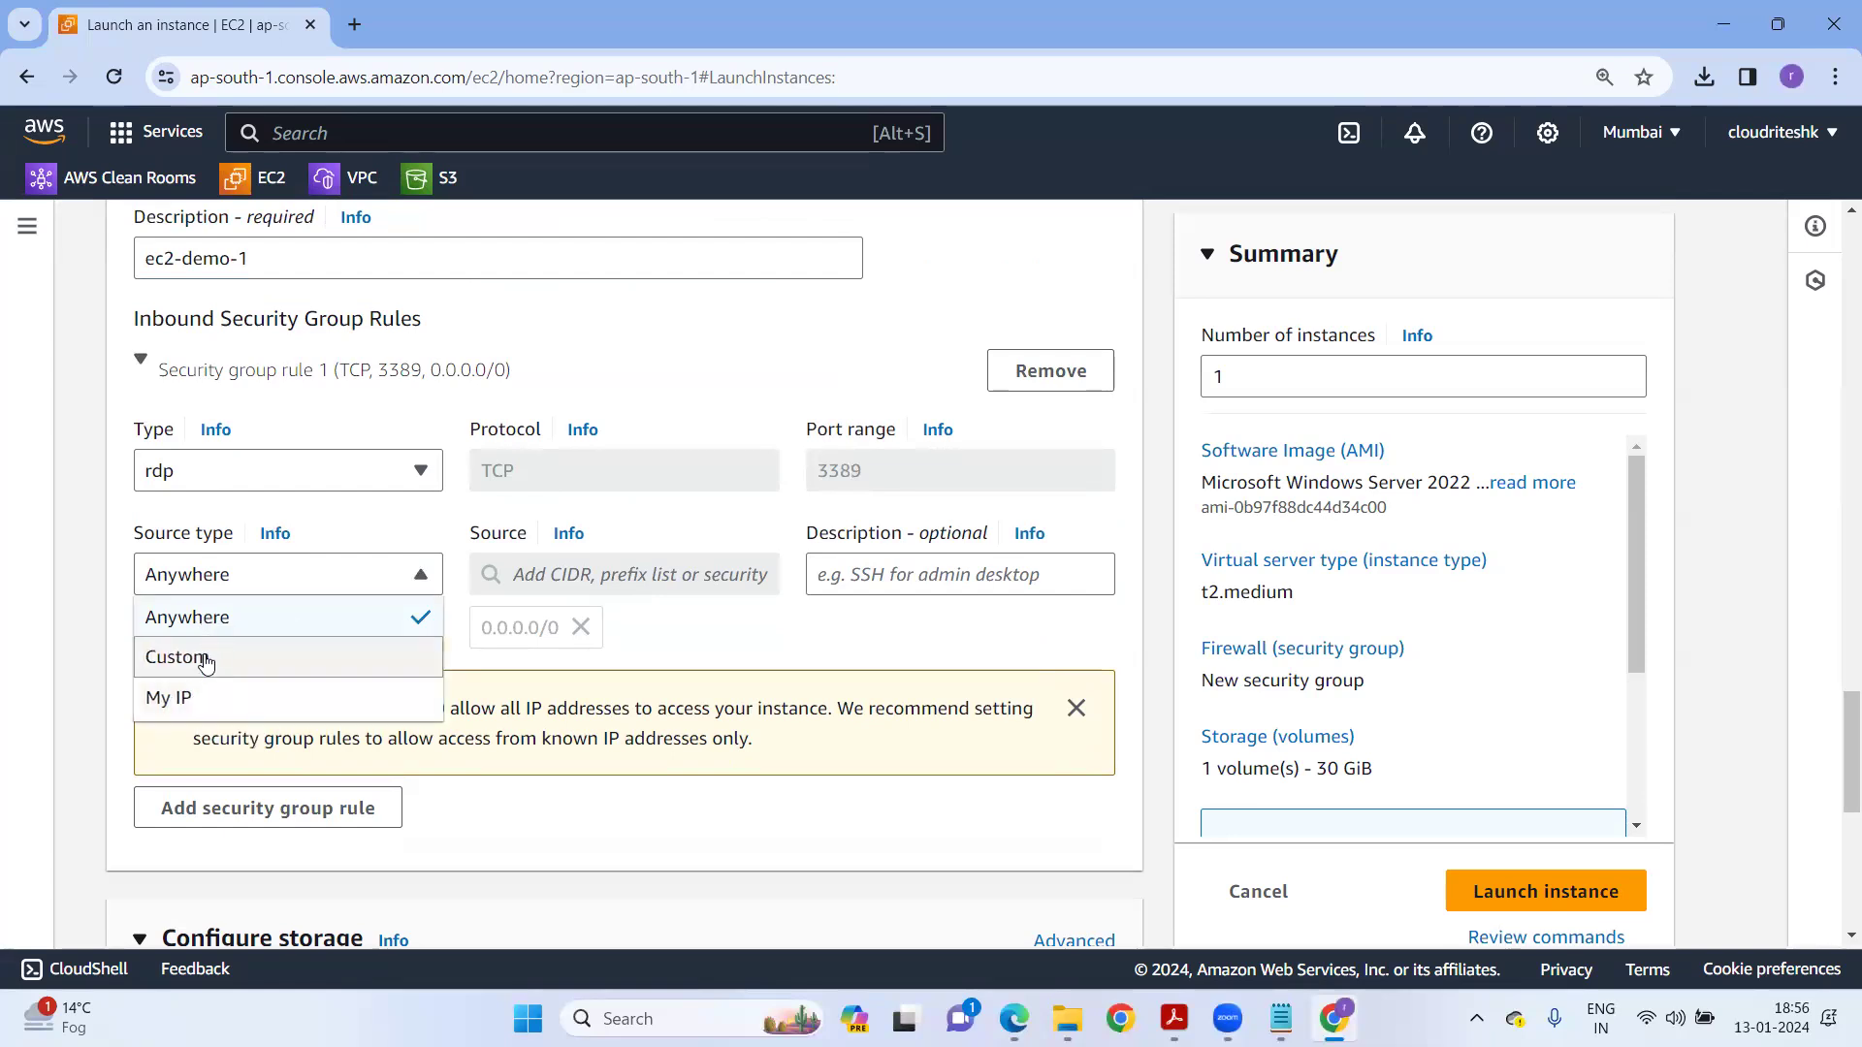
left_click(204, 659)
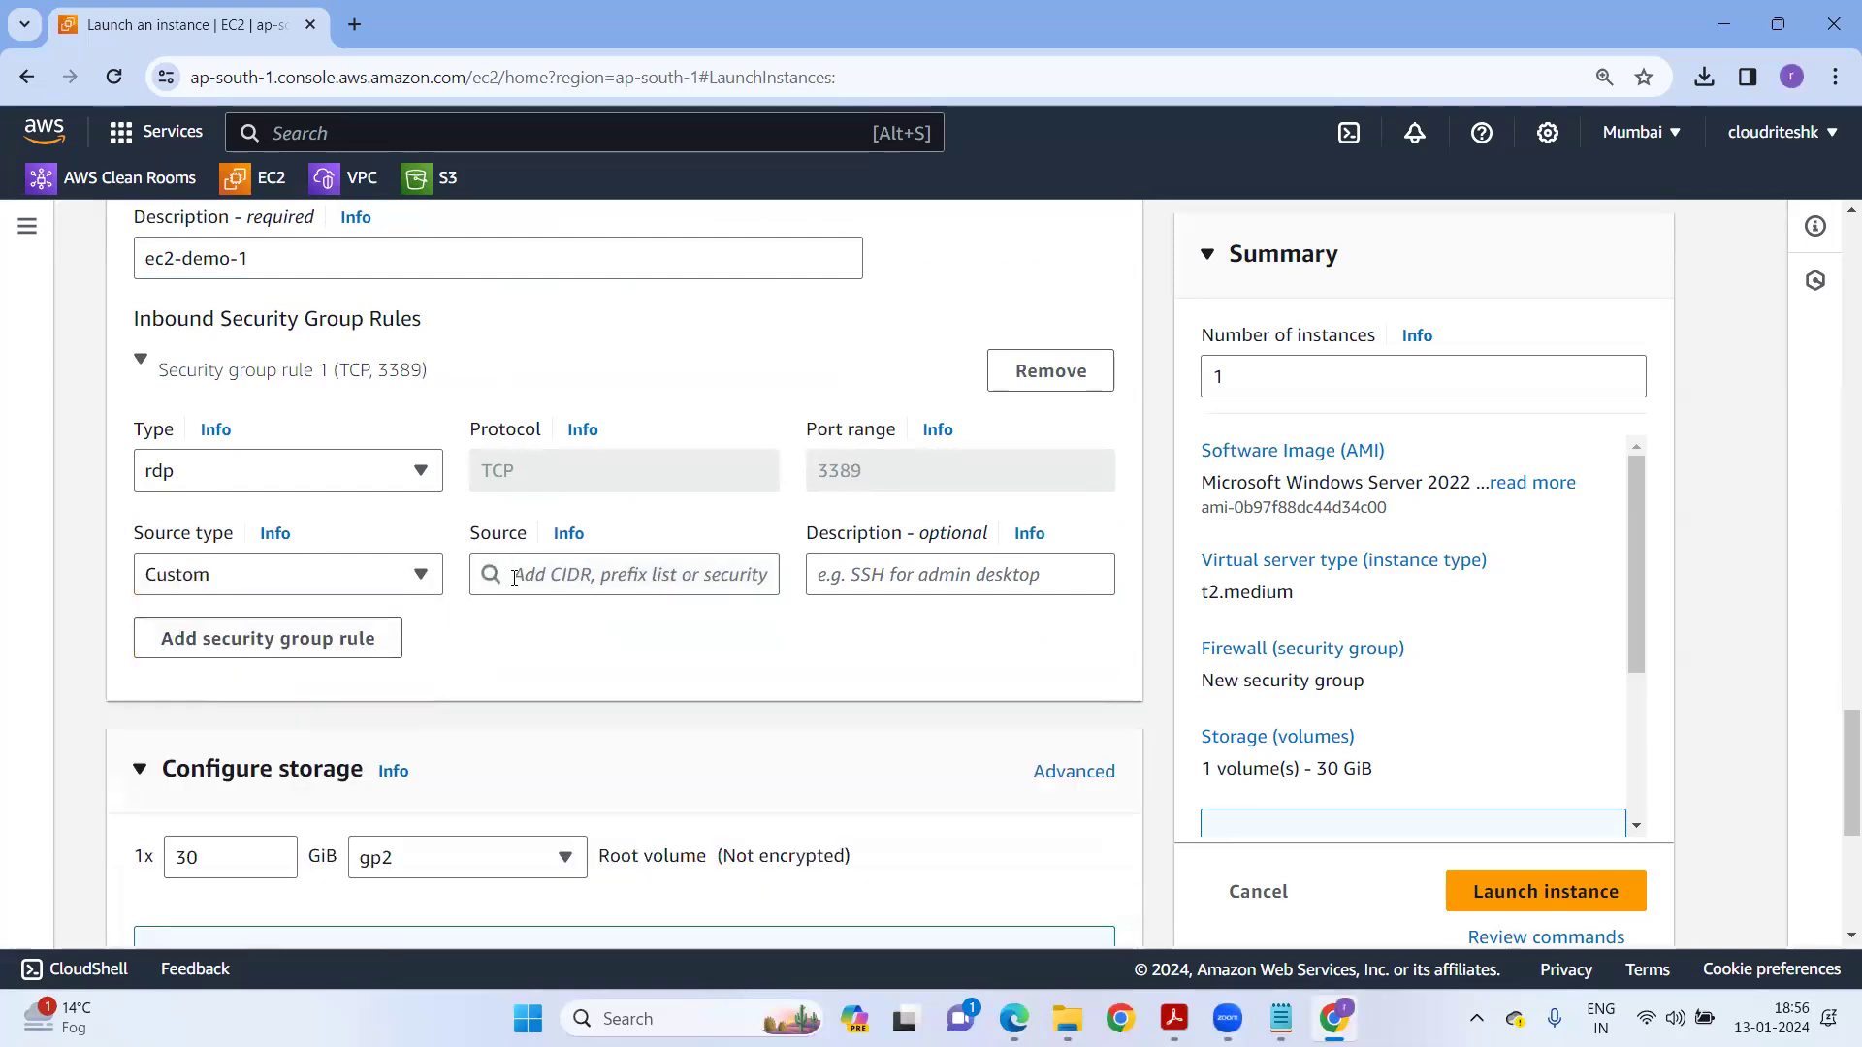
left_click(602, 574)
scroll(631, 436, "down", 4)
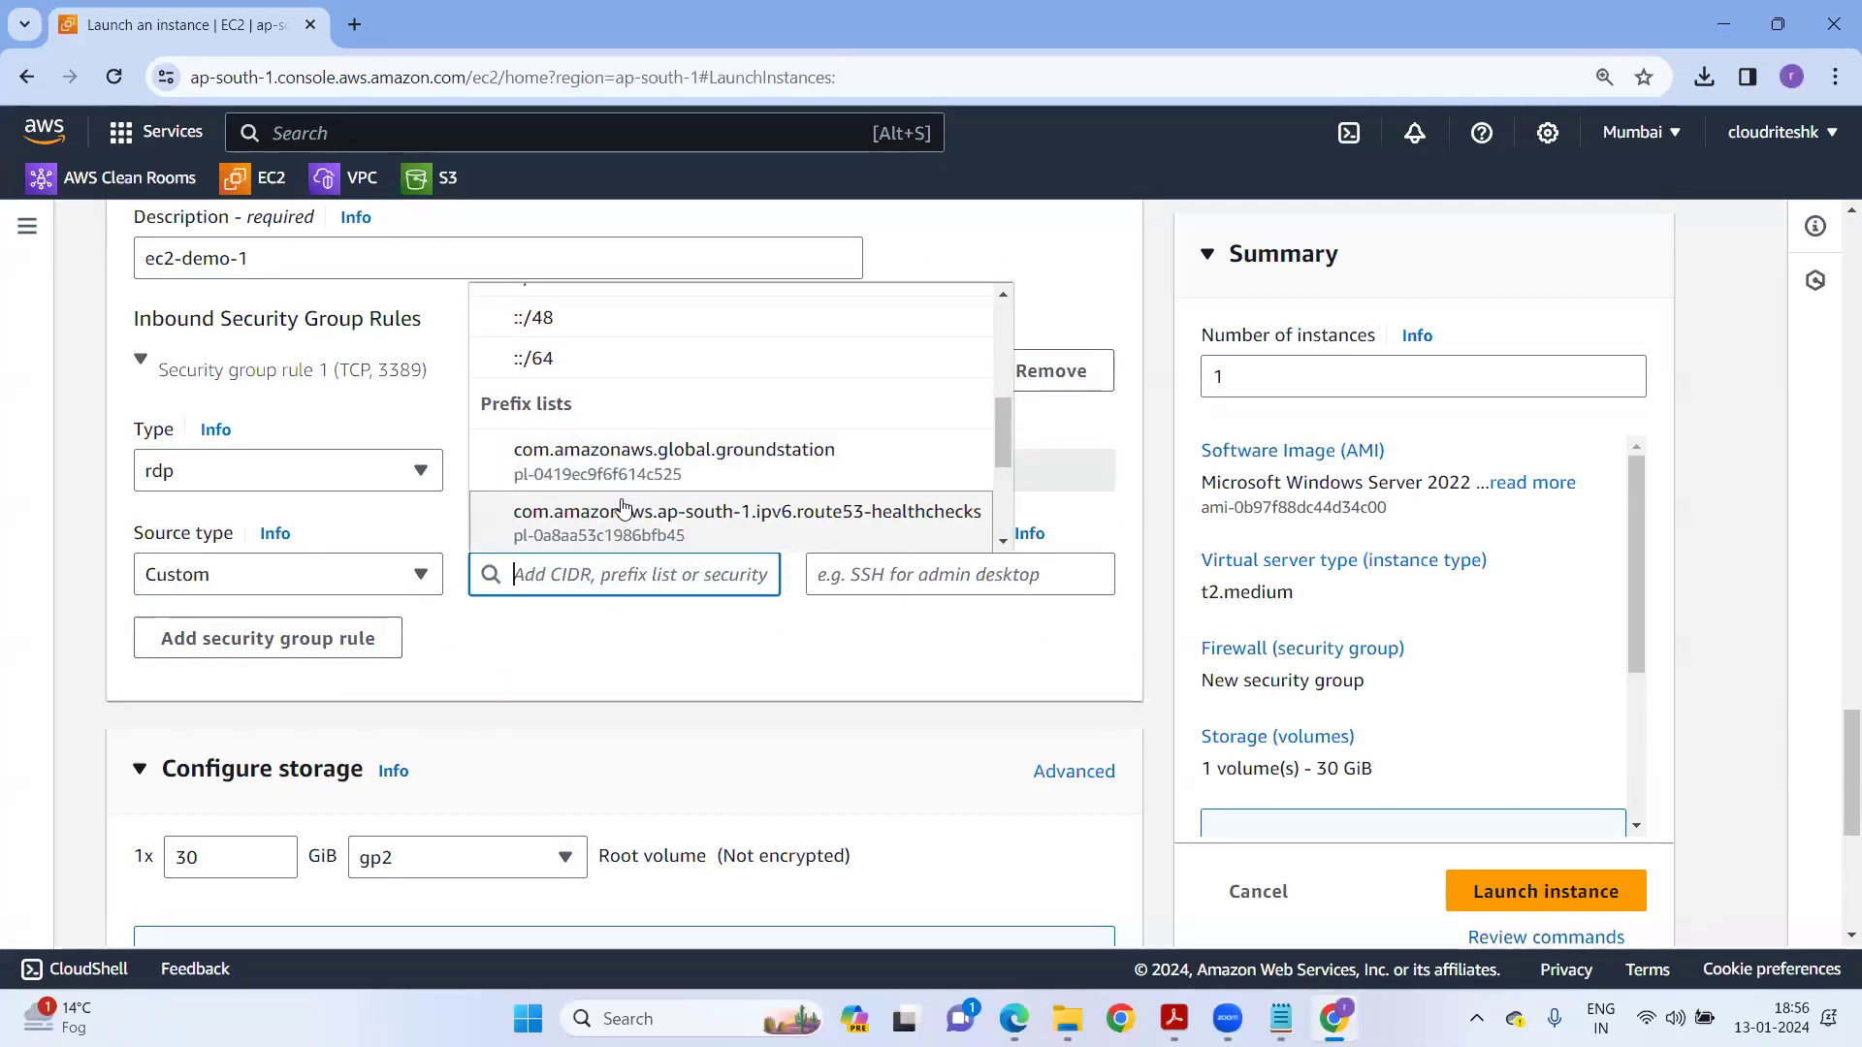
left_click(550, 667)
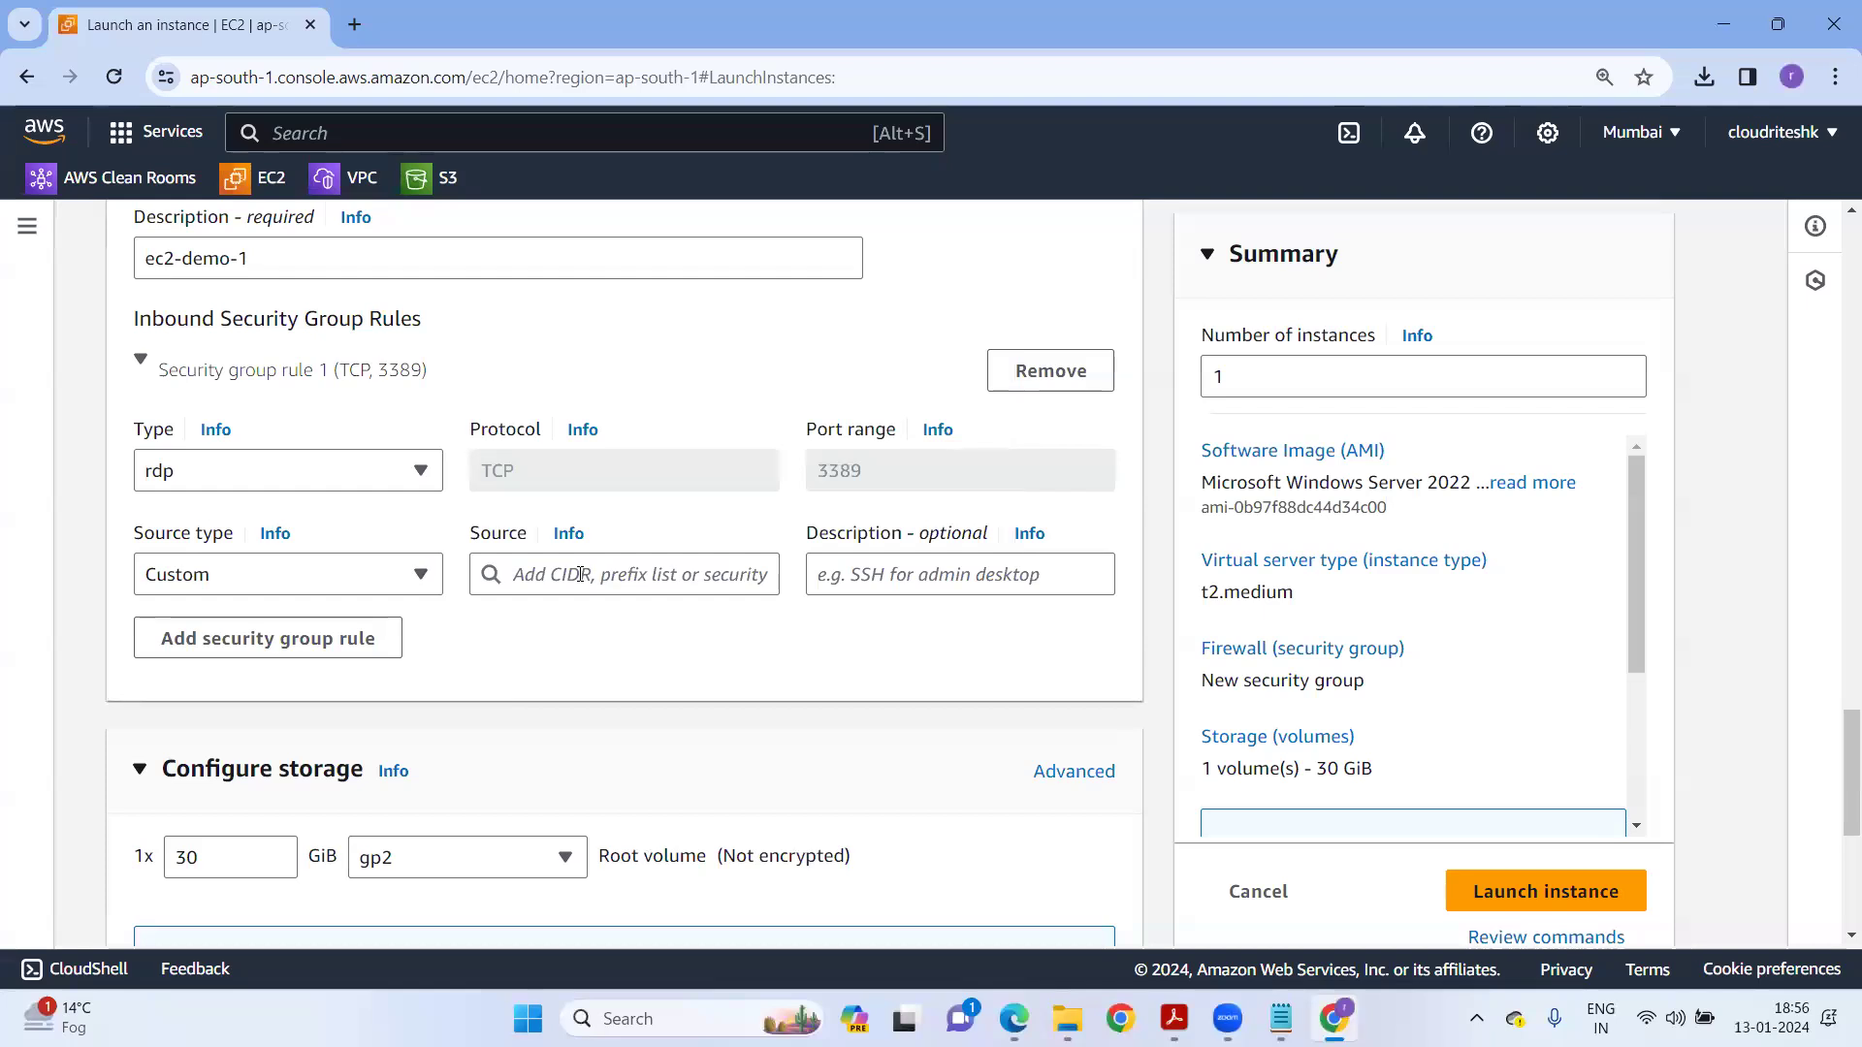
left_click(296, 582)
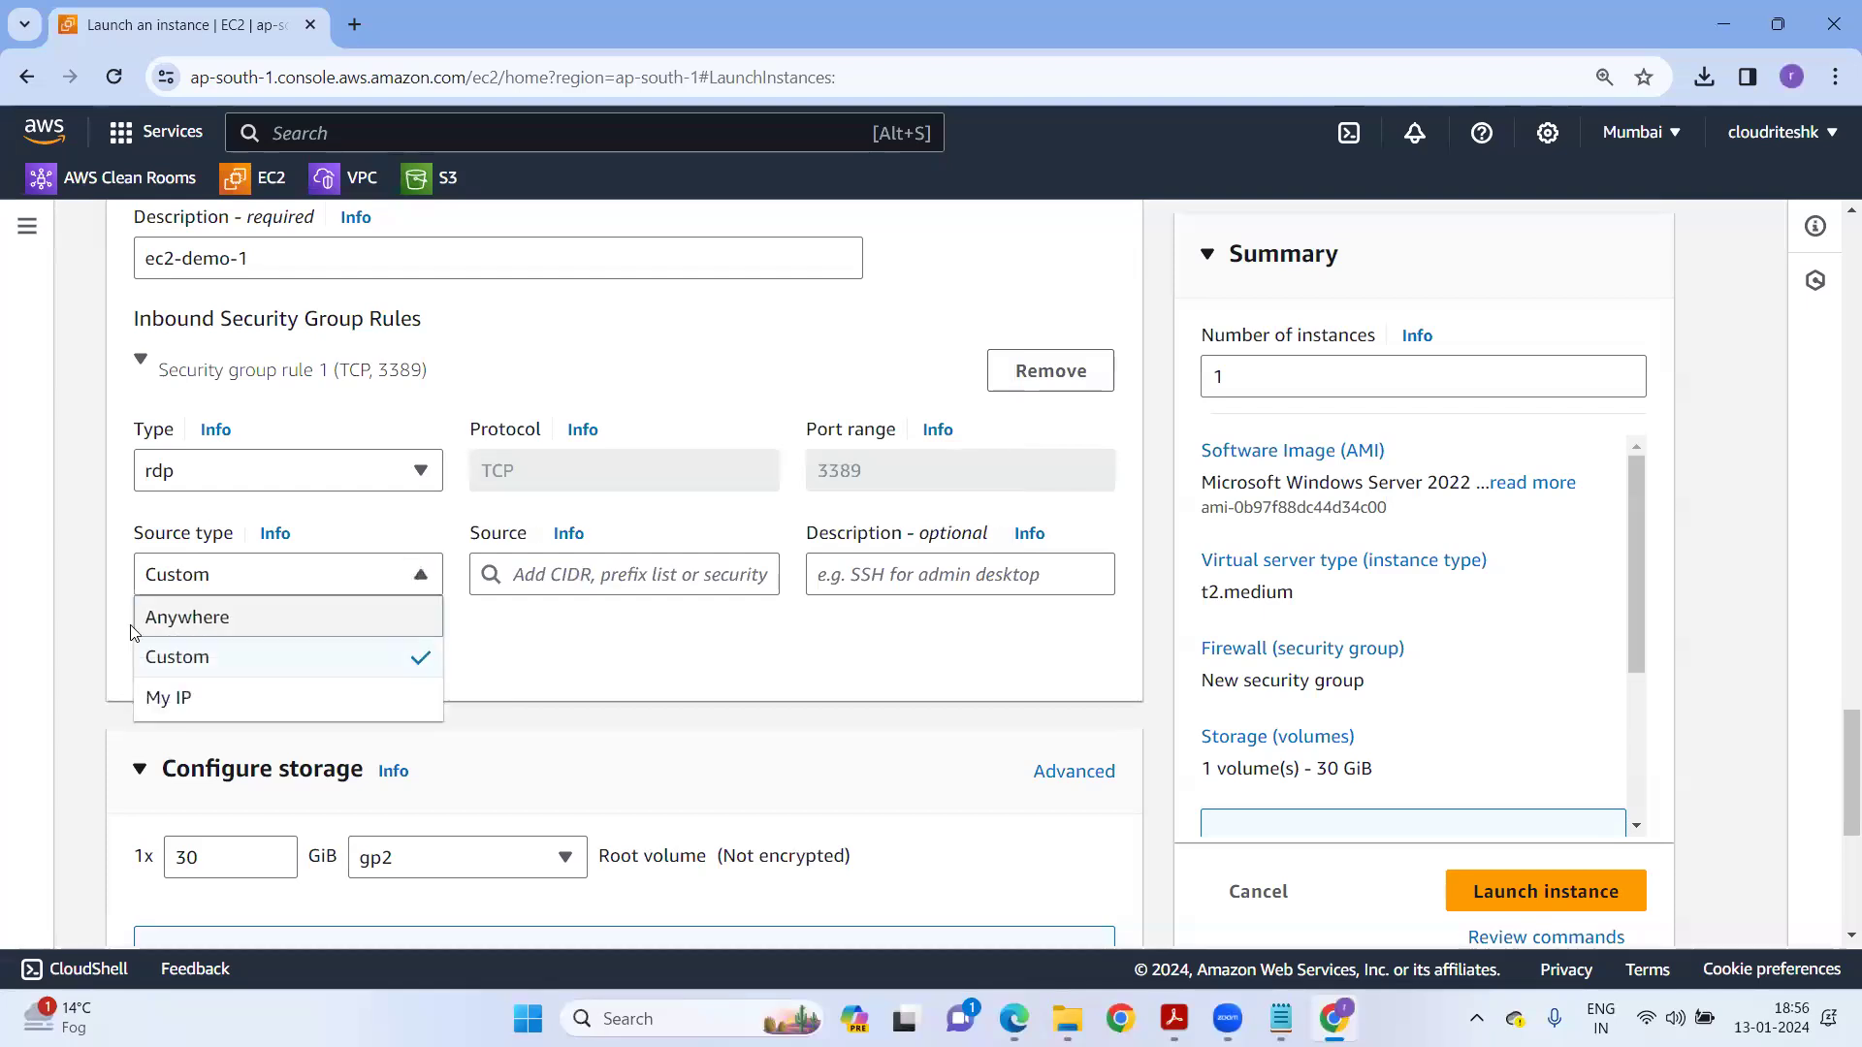
left_click(197, 620)
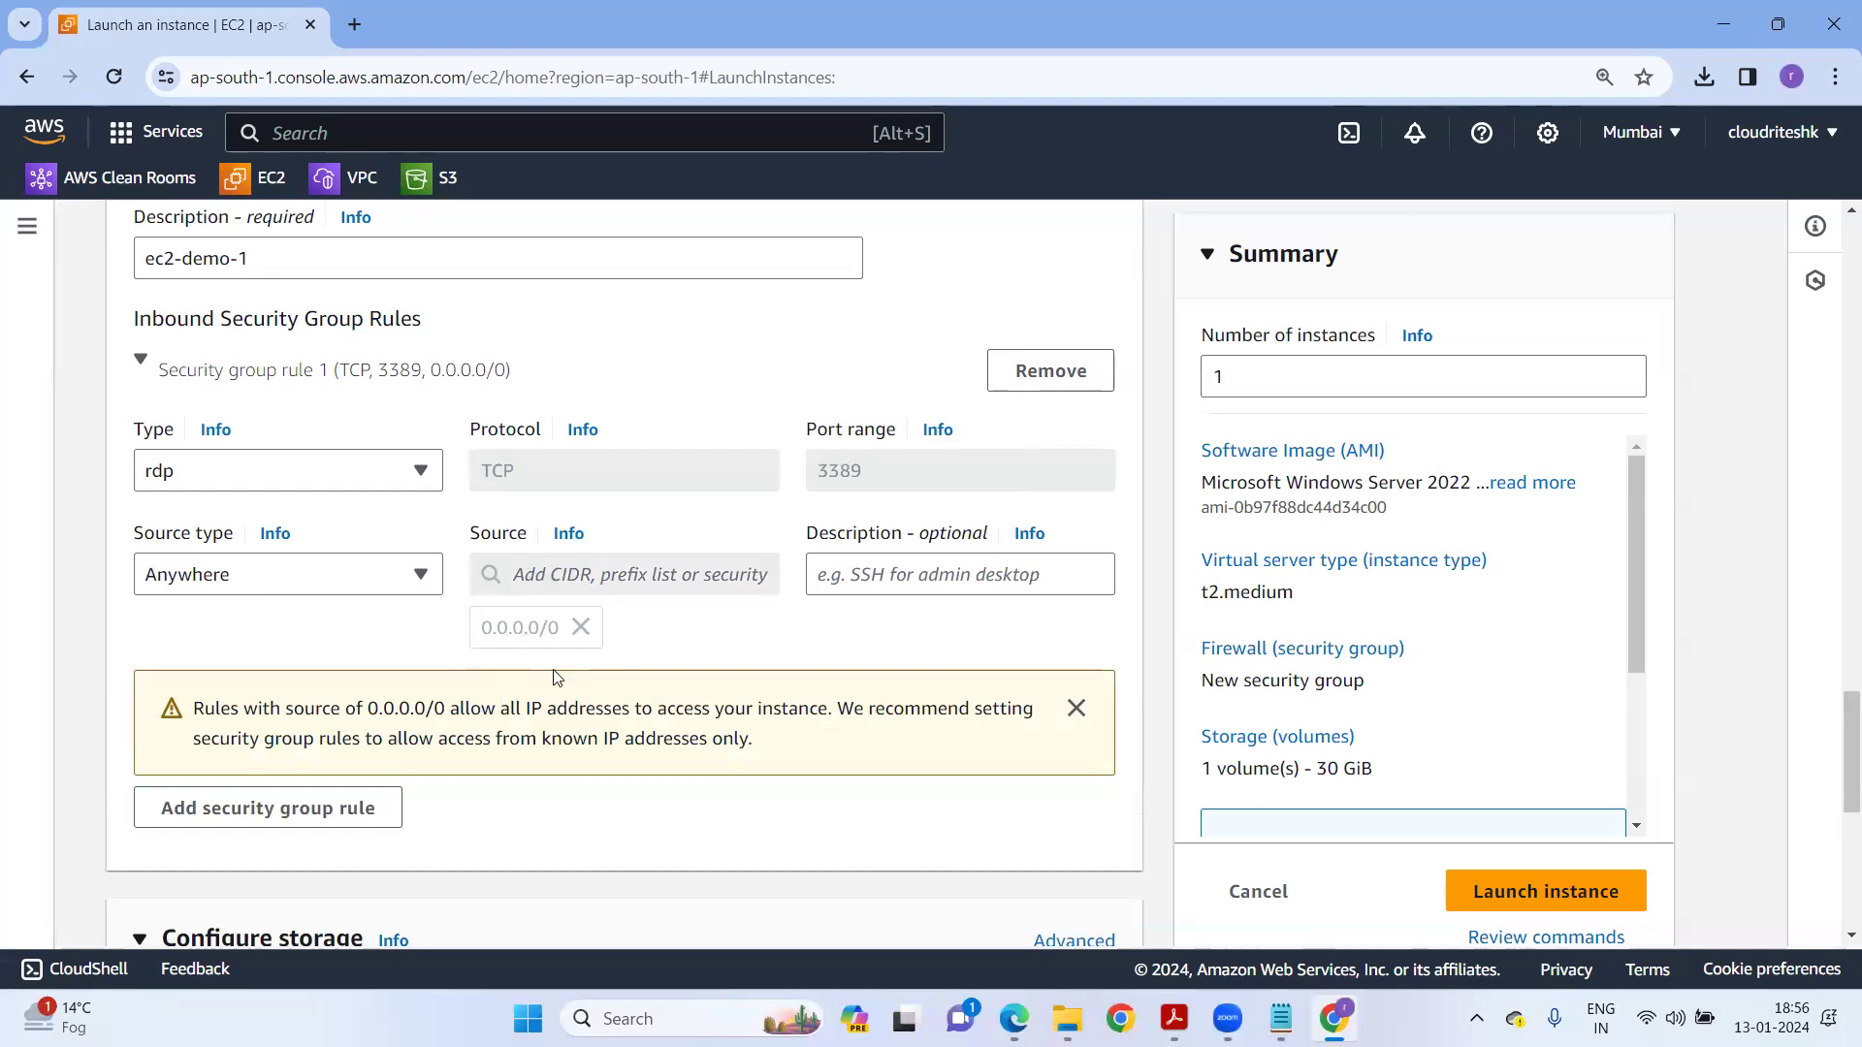
scroll(605, 690, "down", 6)
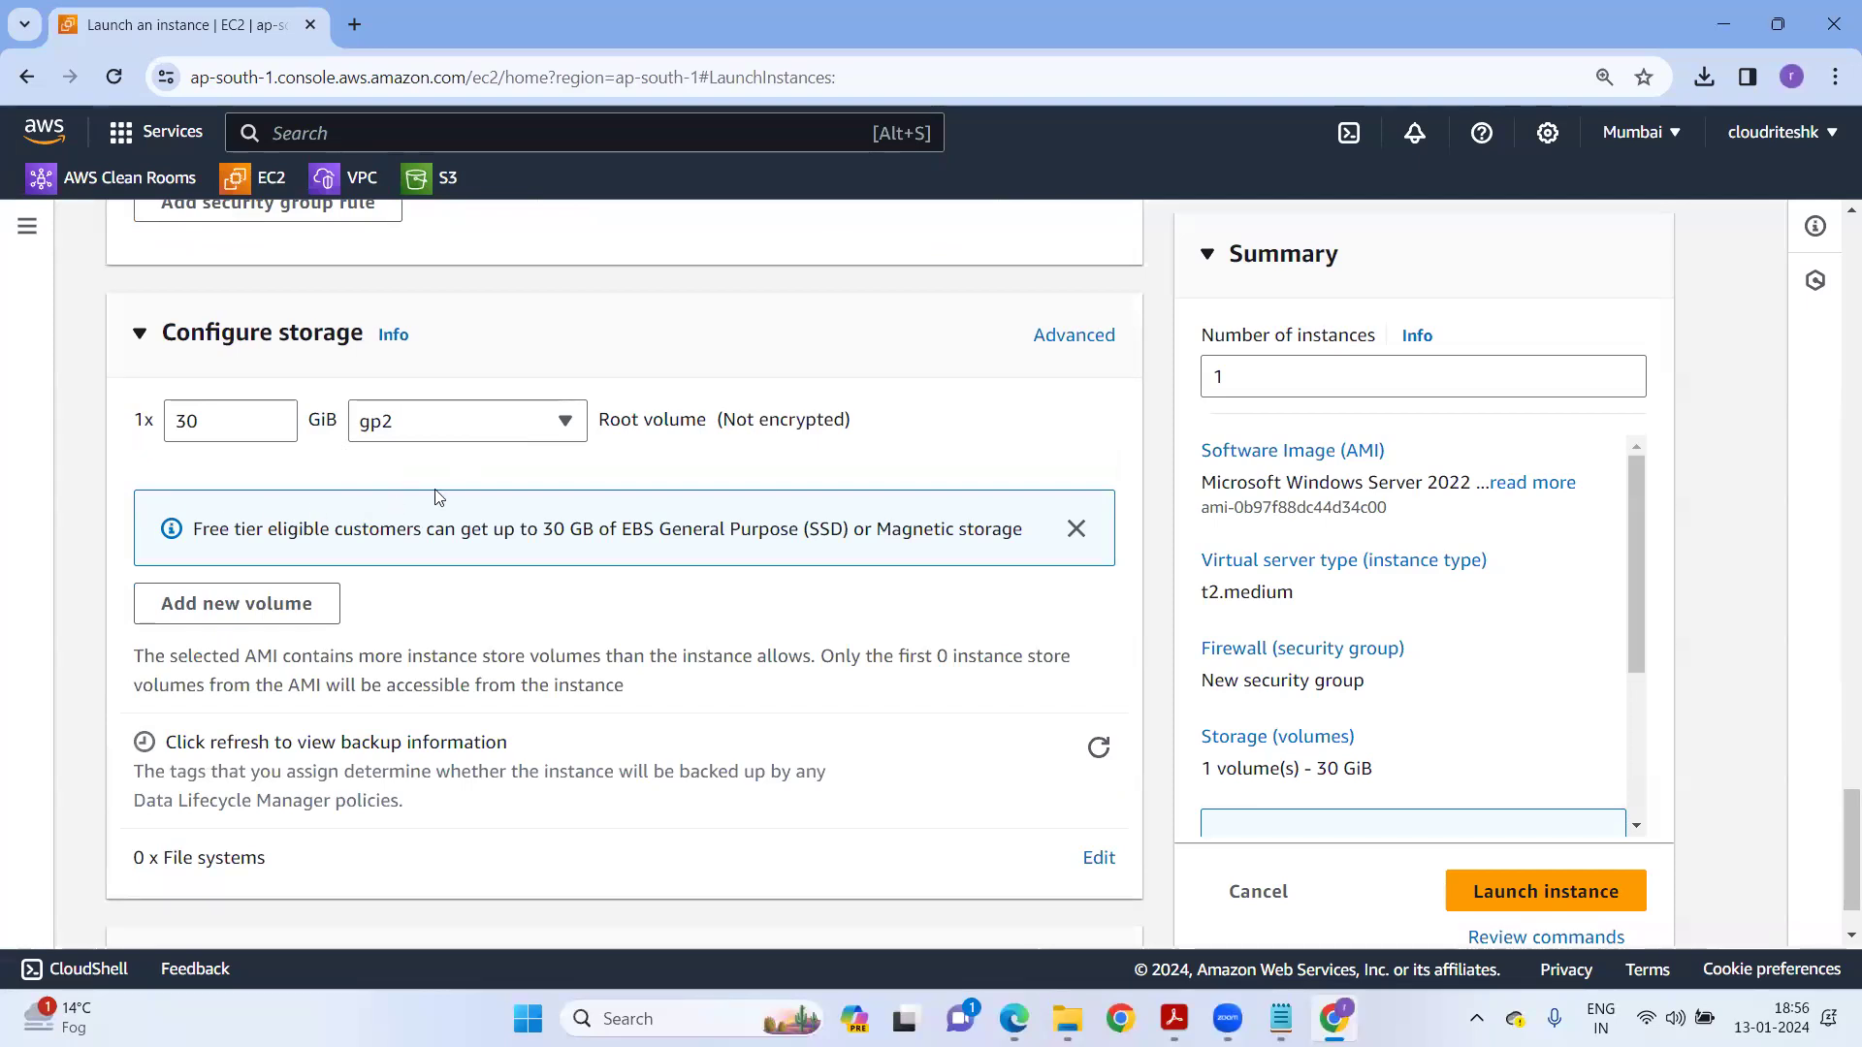
left_click(514, 441)
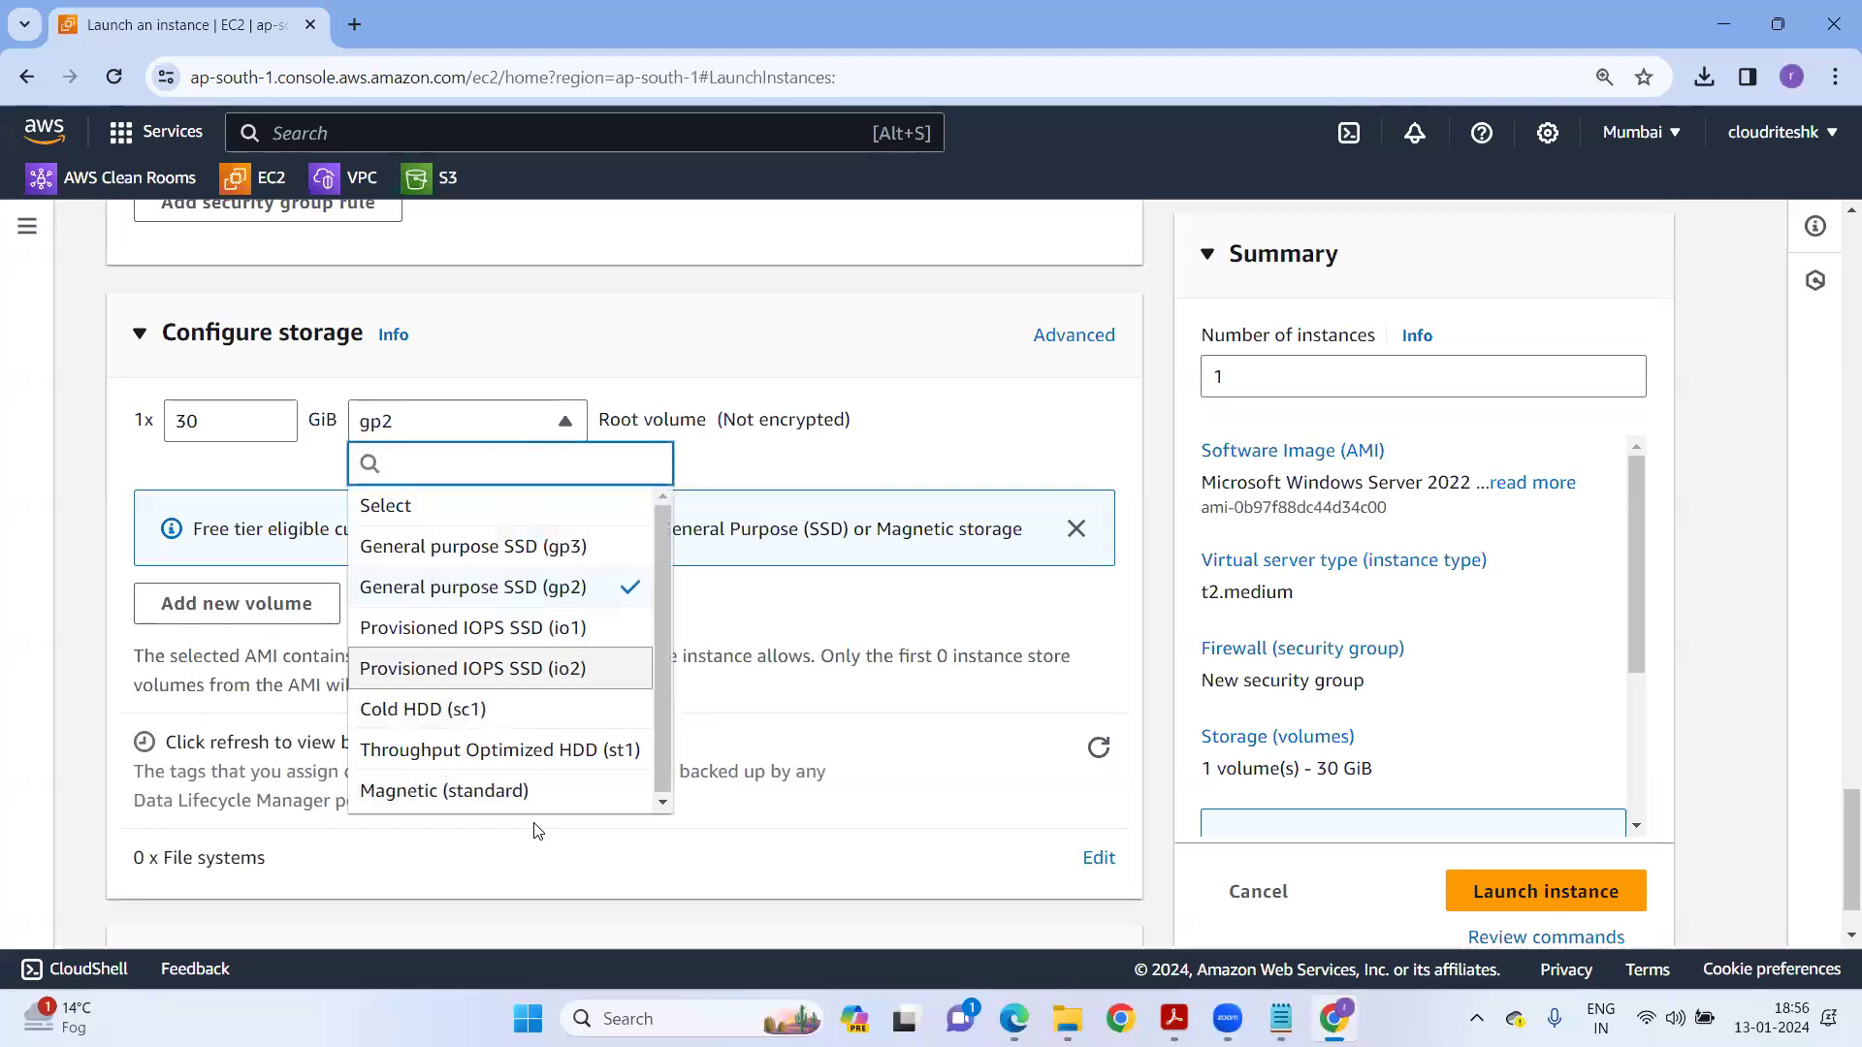
left_click(956, 177)
left_click(470, 420)
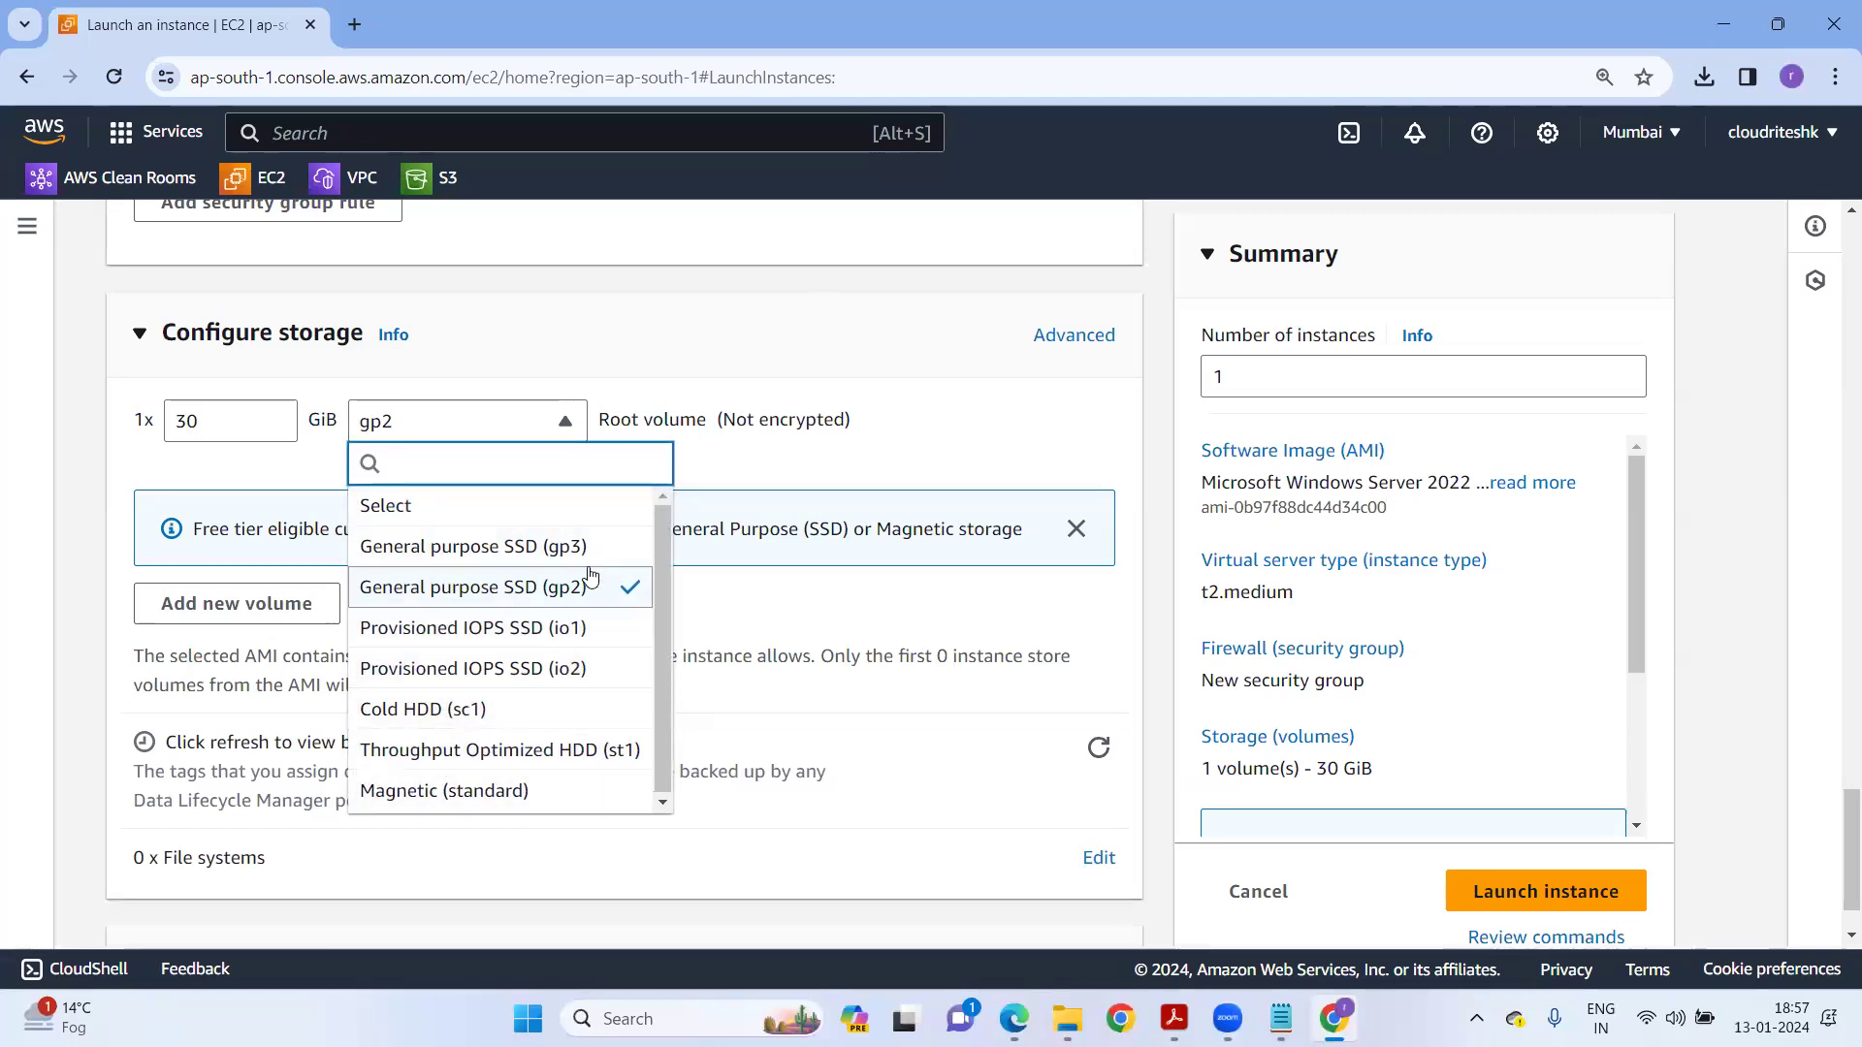
left_click(954, 191)
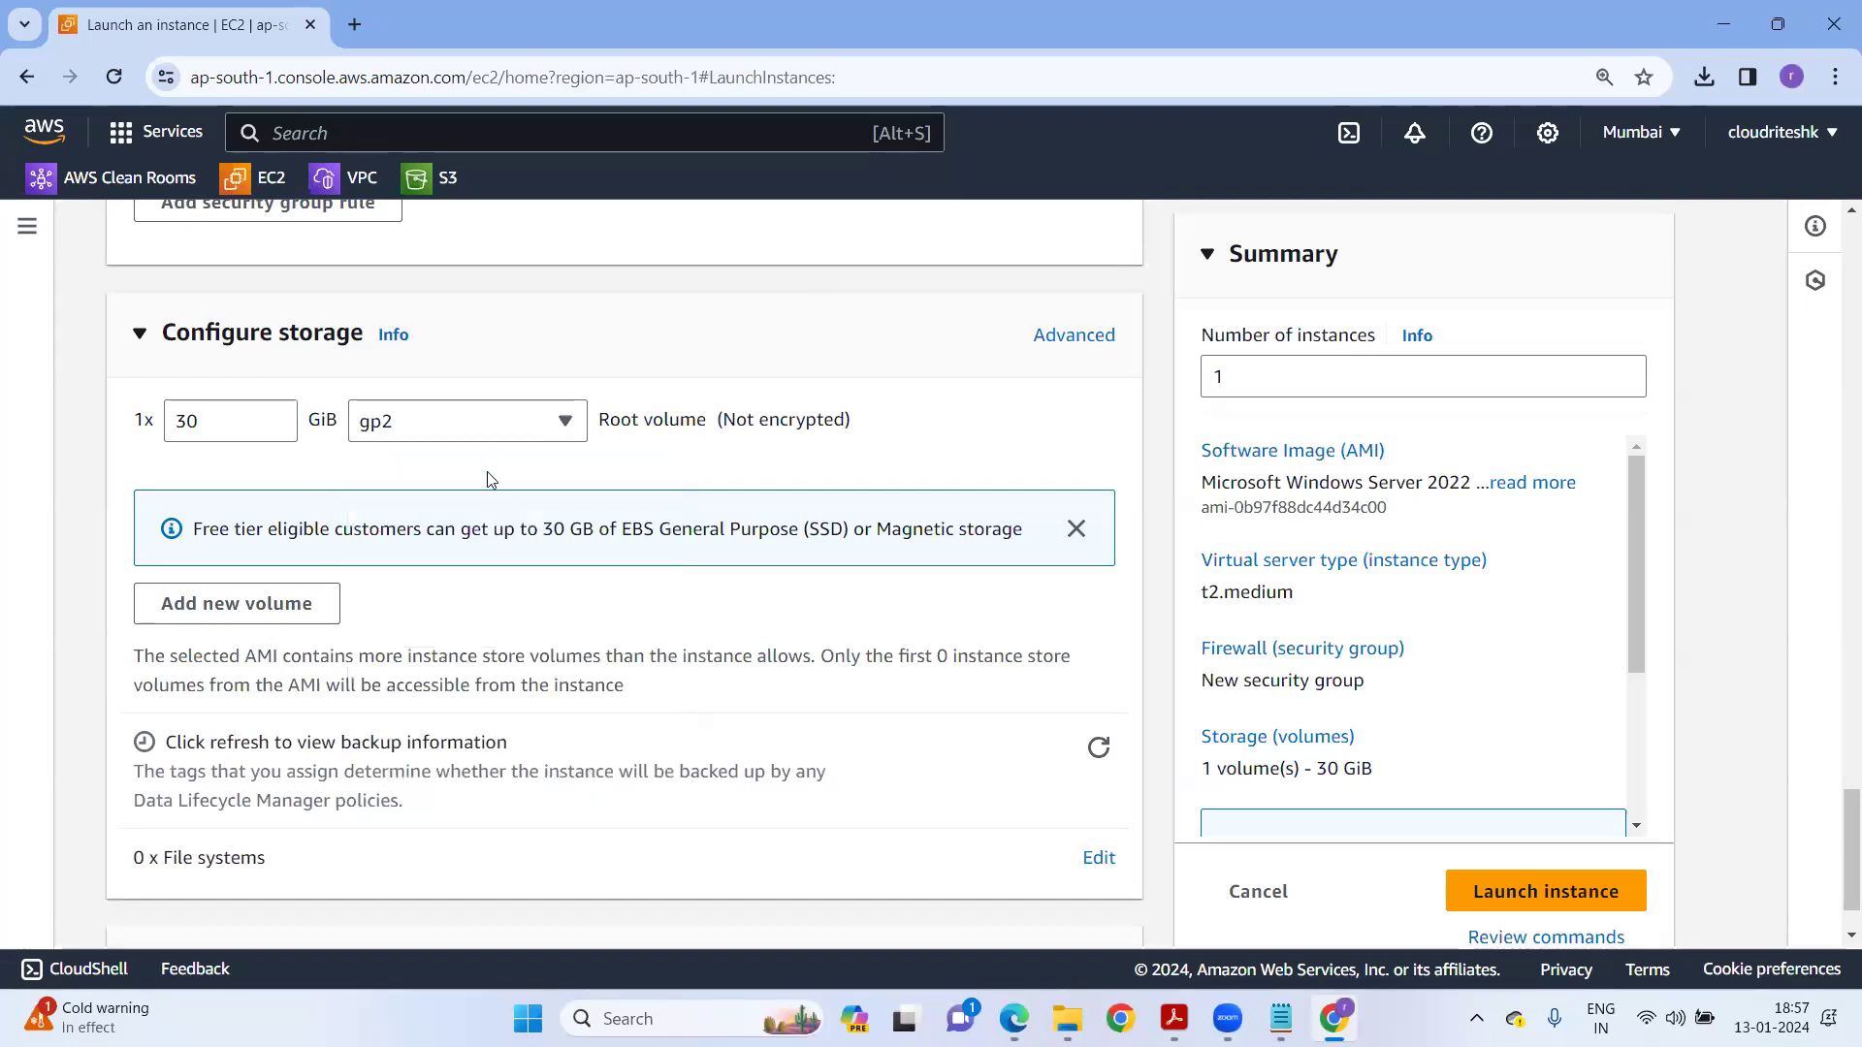
left_click(475, 423)
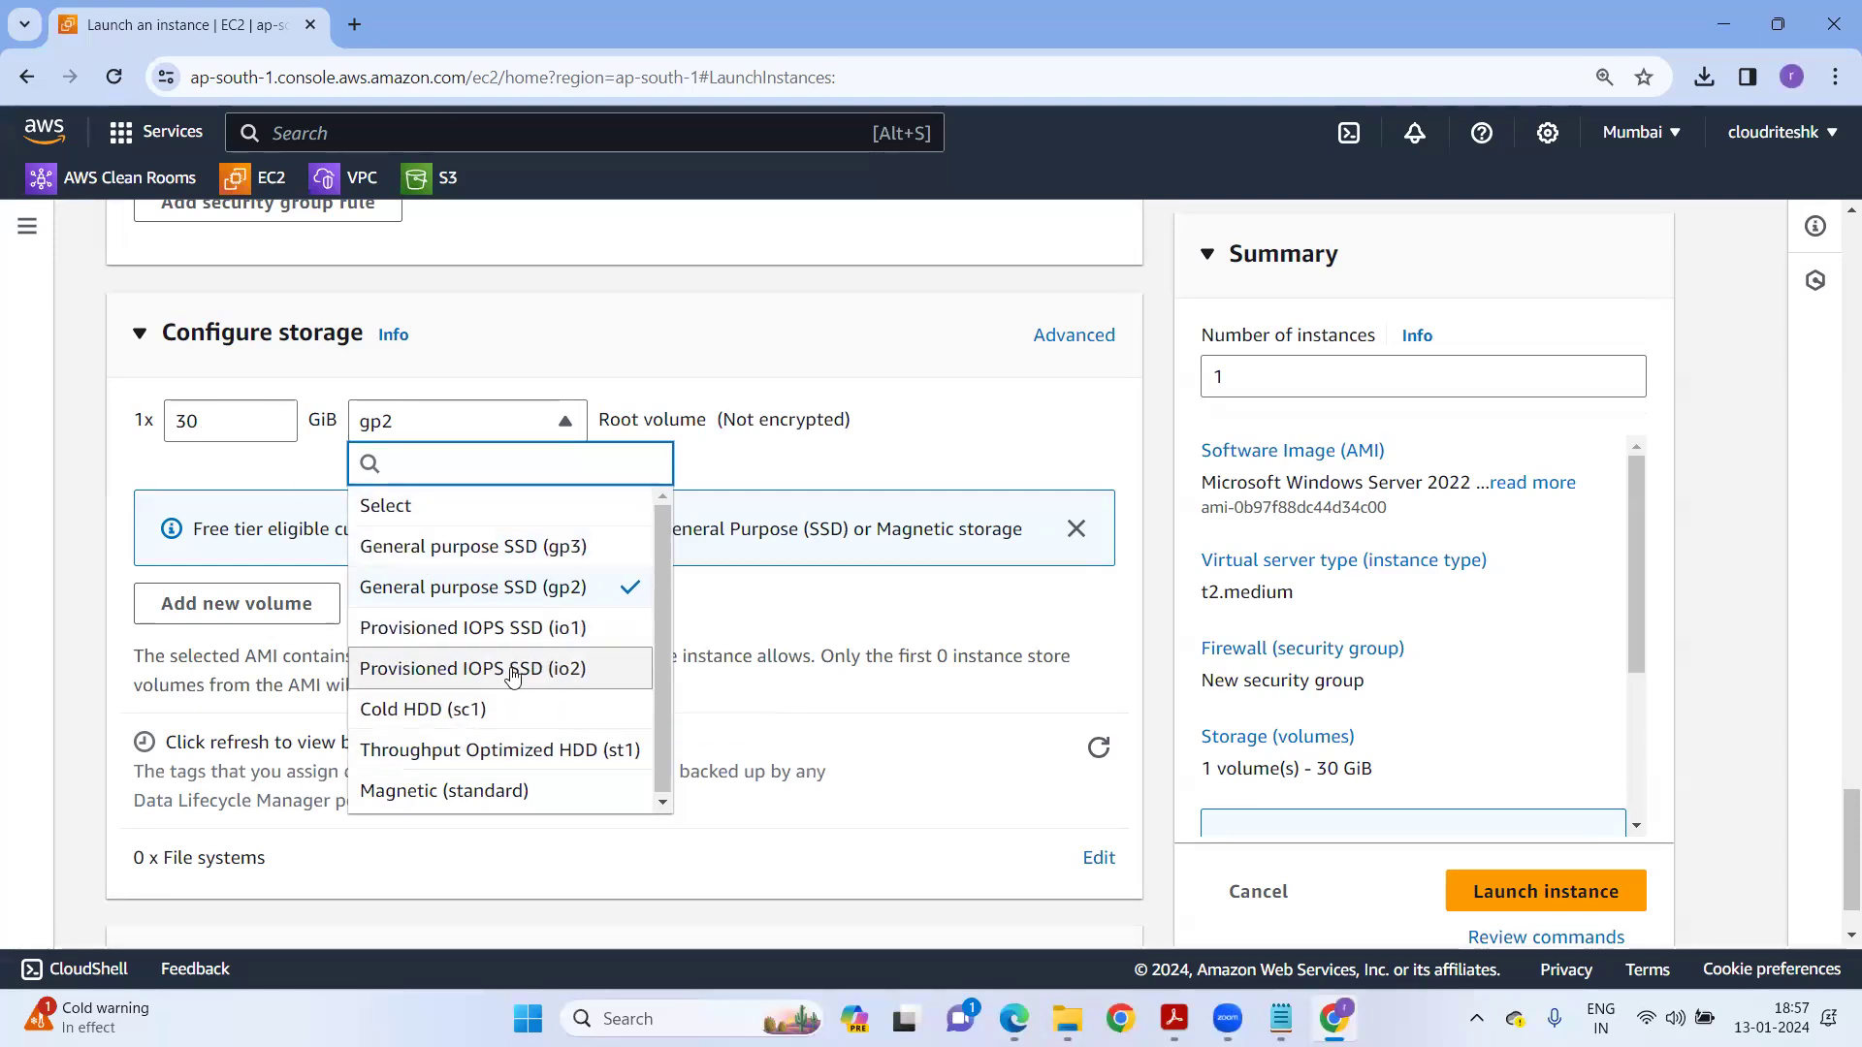
left_click(524, 547)
left_click(465, 420)
left_click(553, 587)
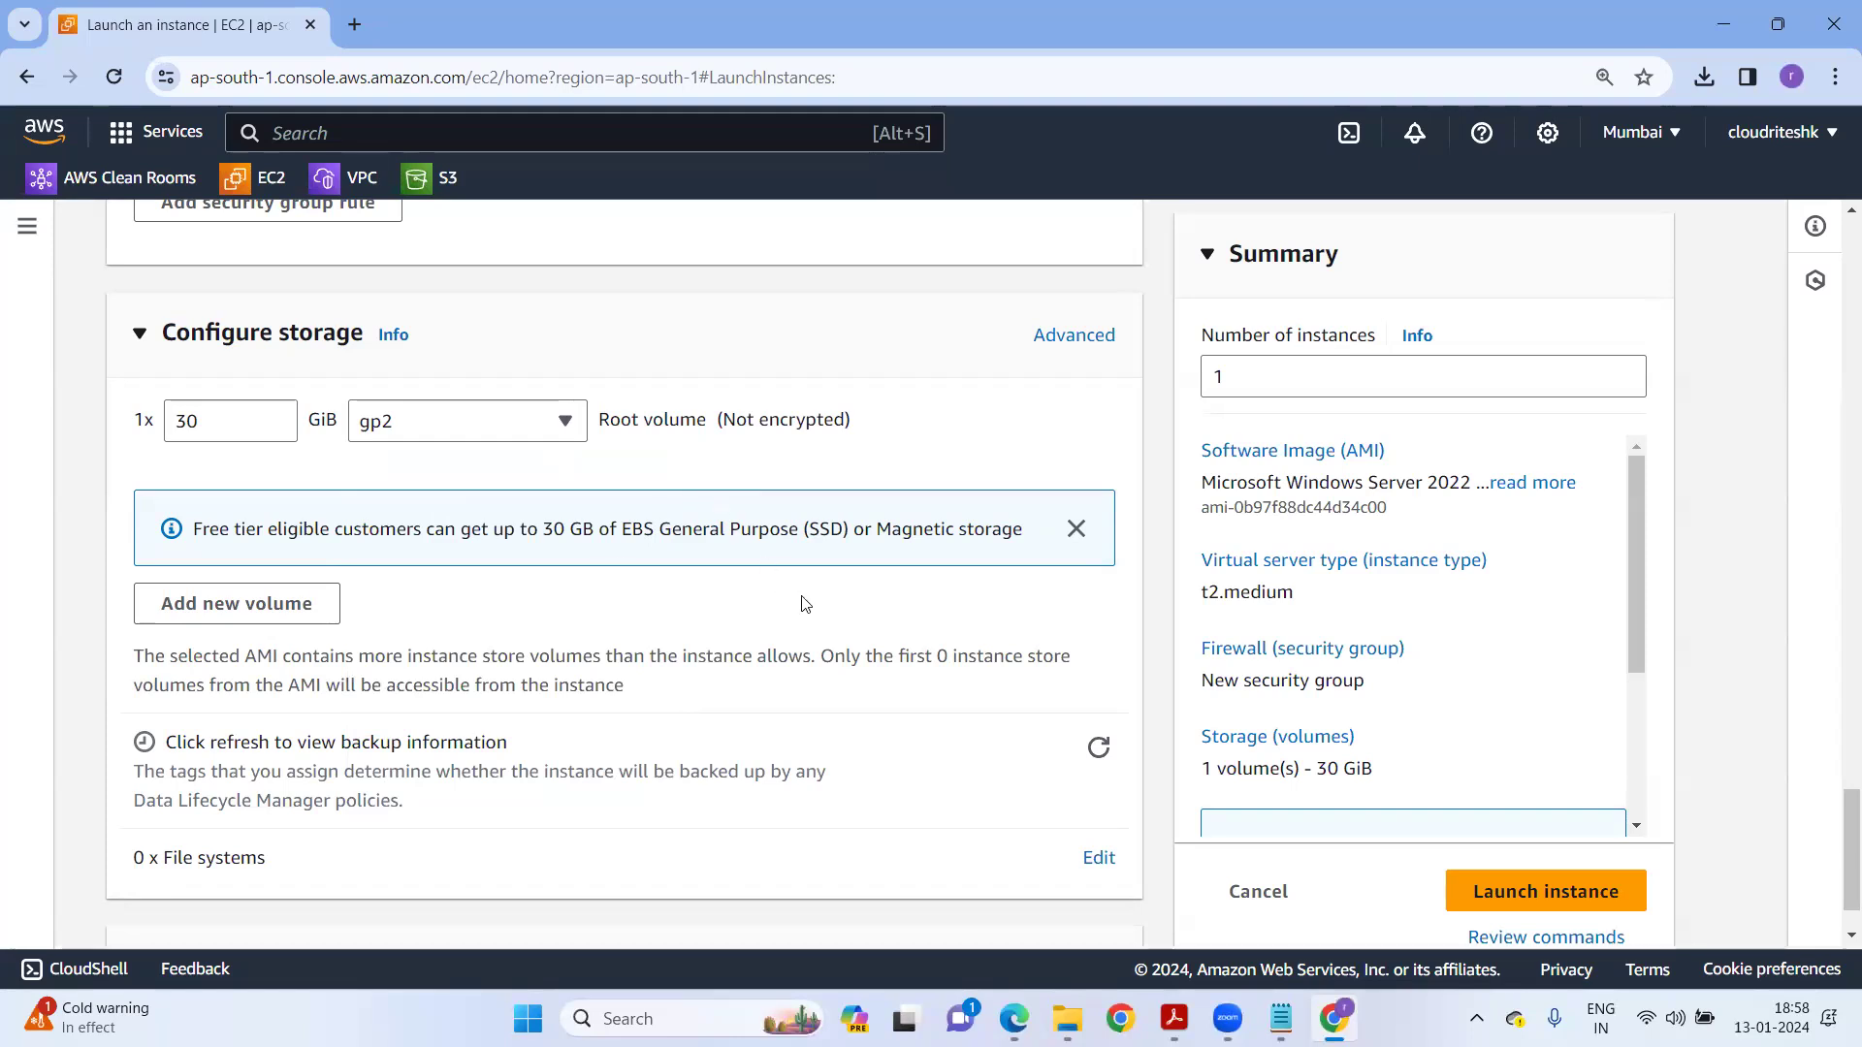
scroll(804, 605, "down", 1)
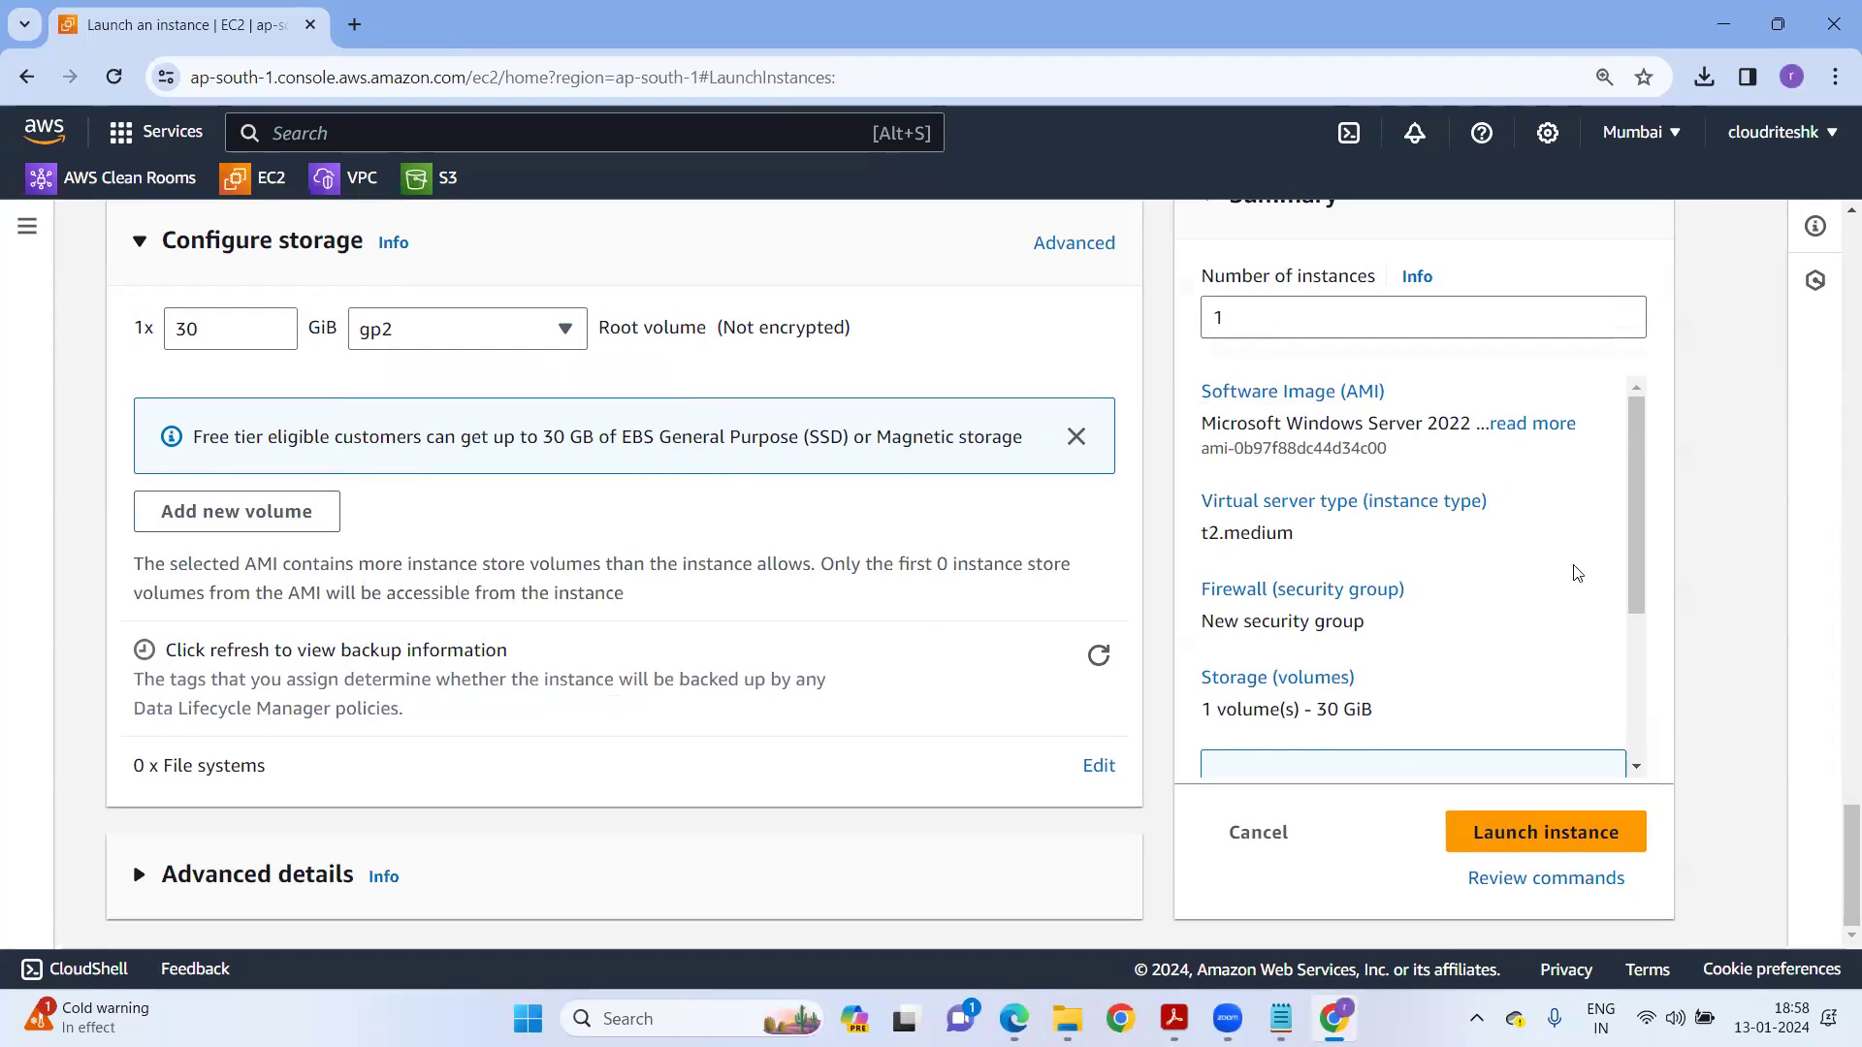
Launch the Window-Machine t2.medium instance and confirm it shows Pending in the refreshed Instances list.
left_click(1557, 832)
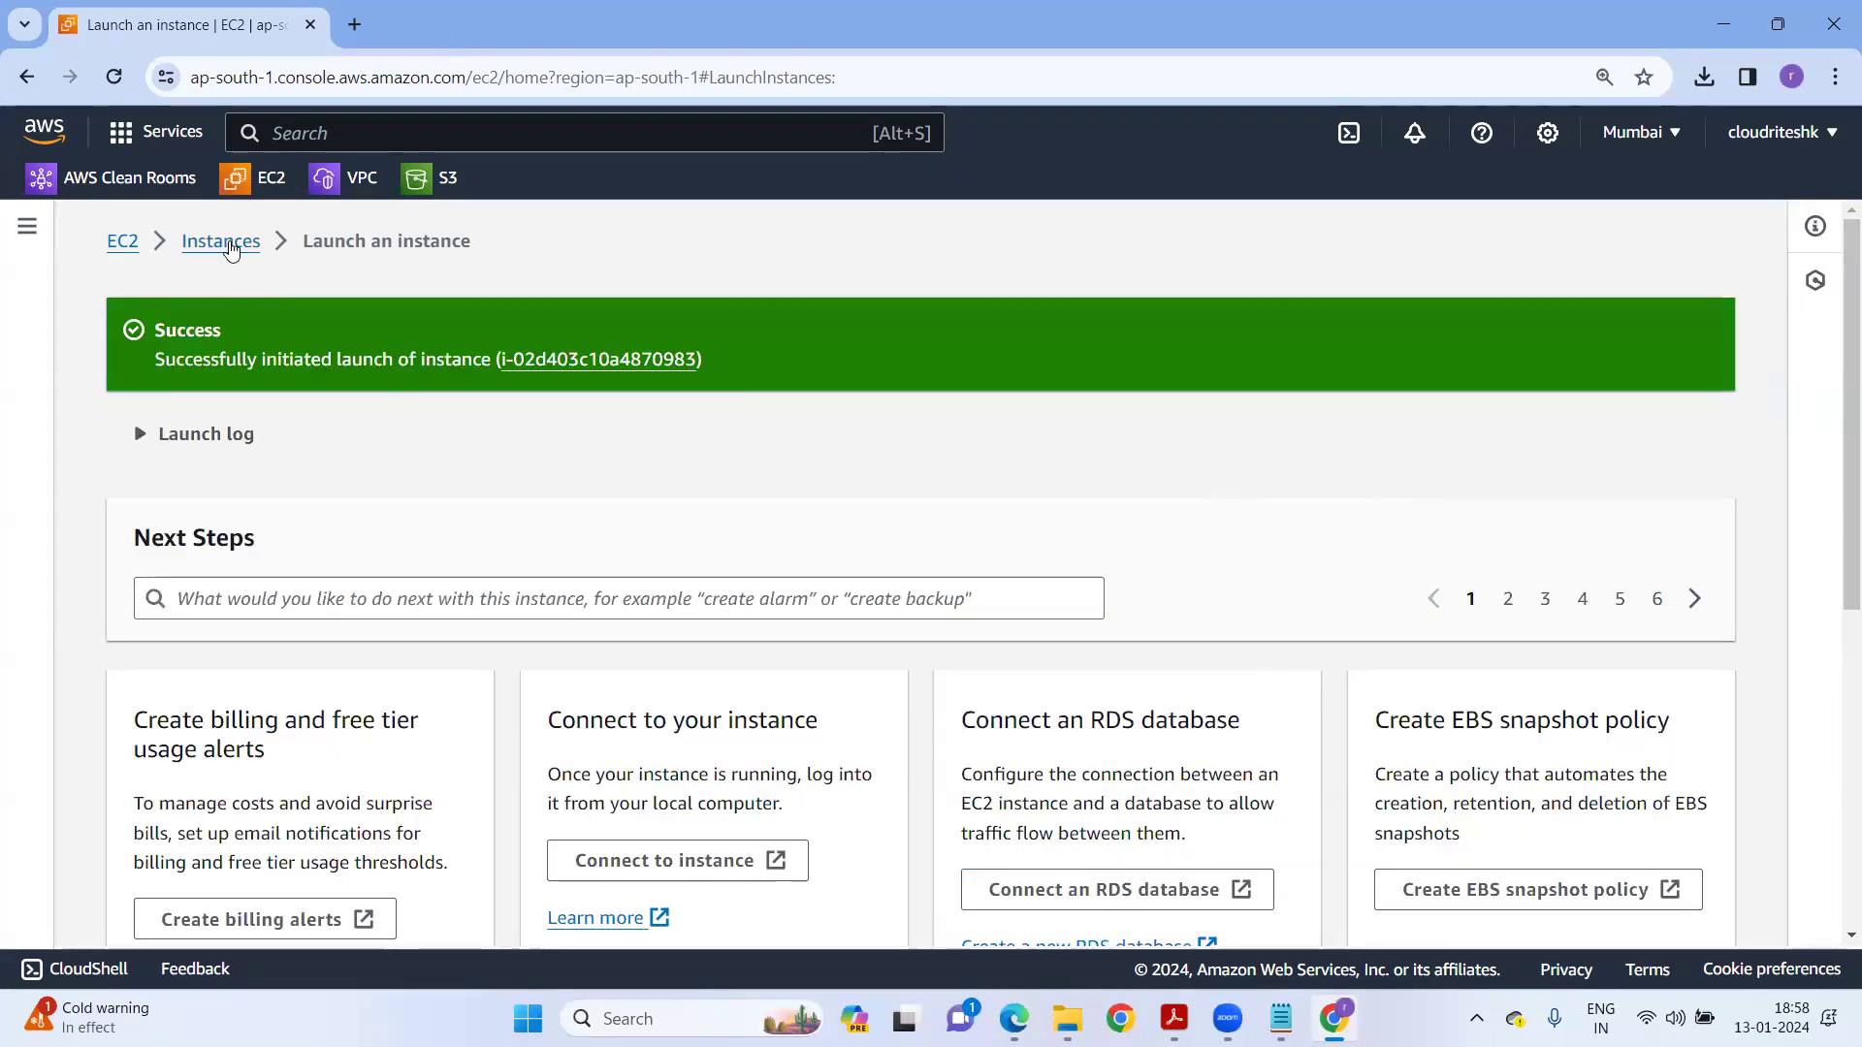
left_click(225, 243)
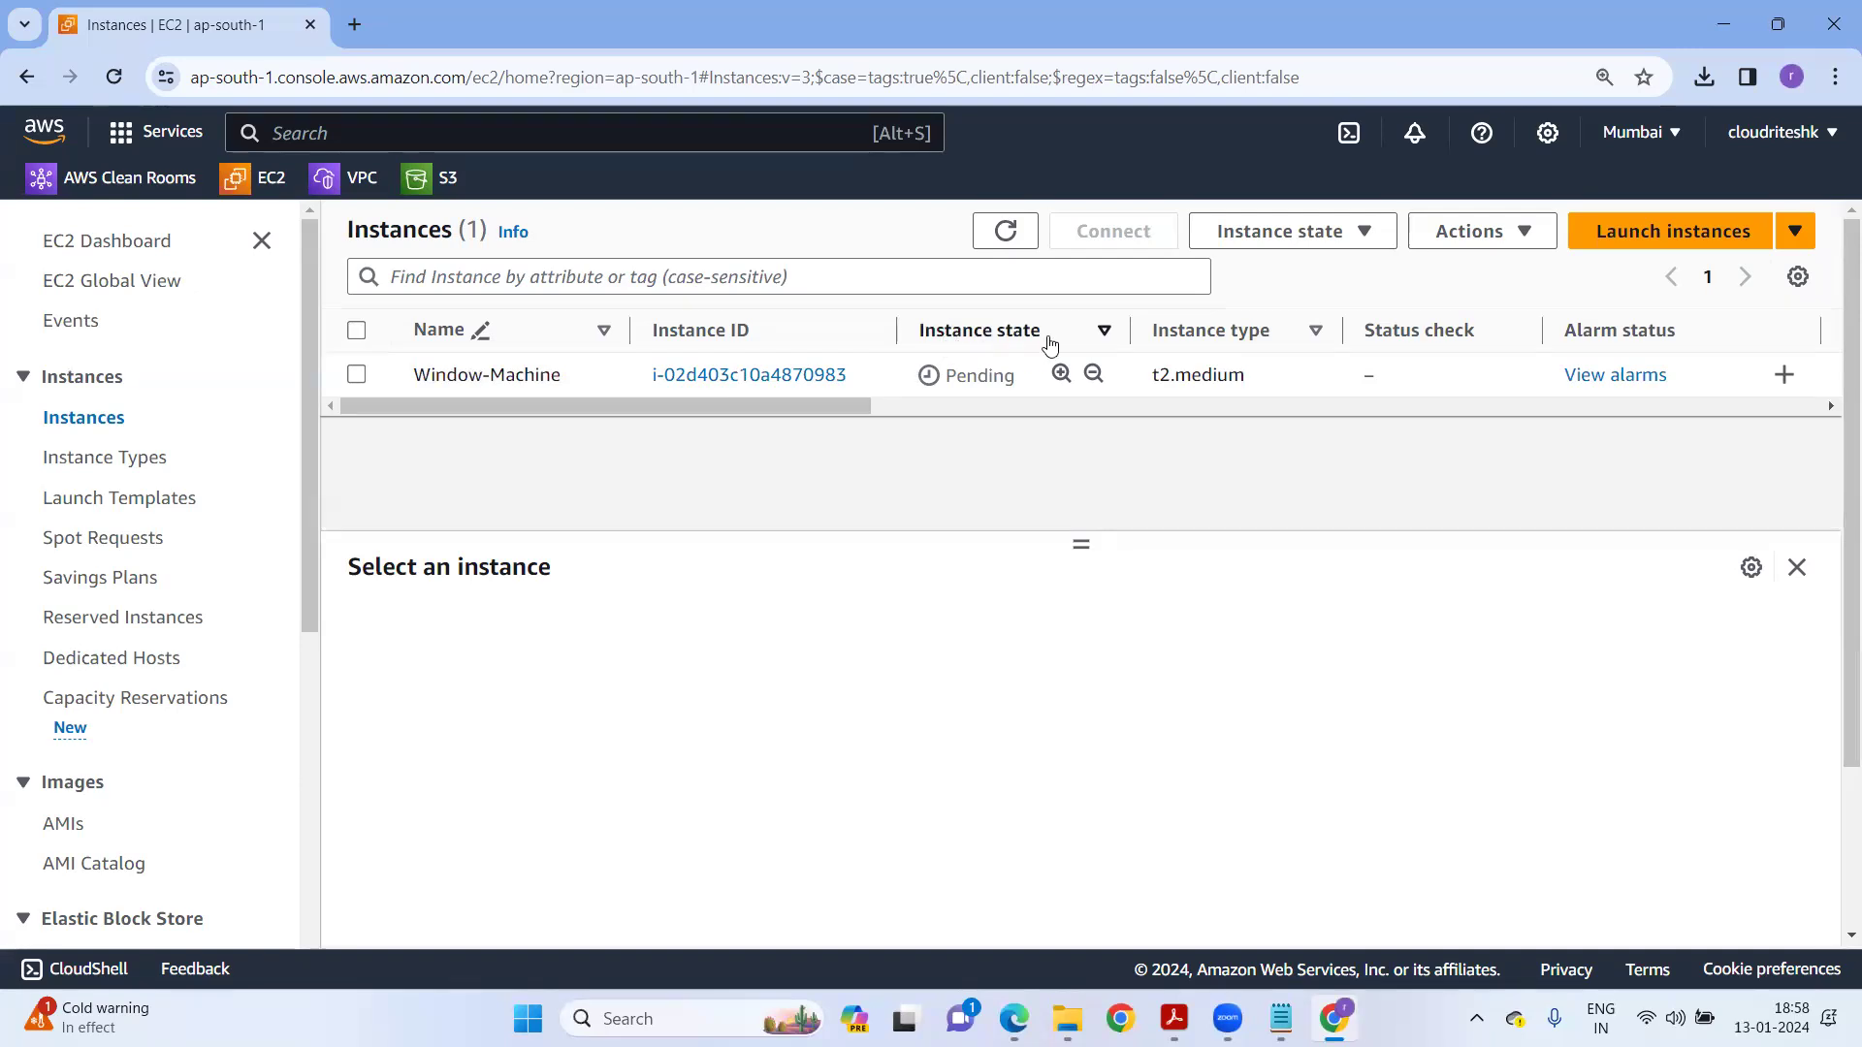
left_click(1014, 233)
left_click_drag(801, 407, 1103, 435)
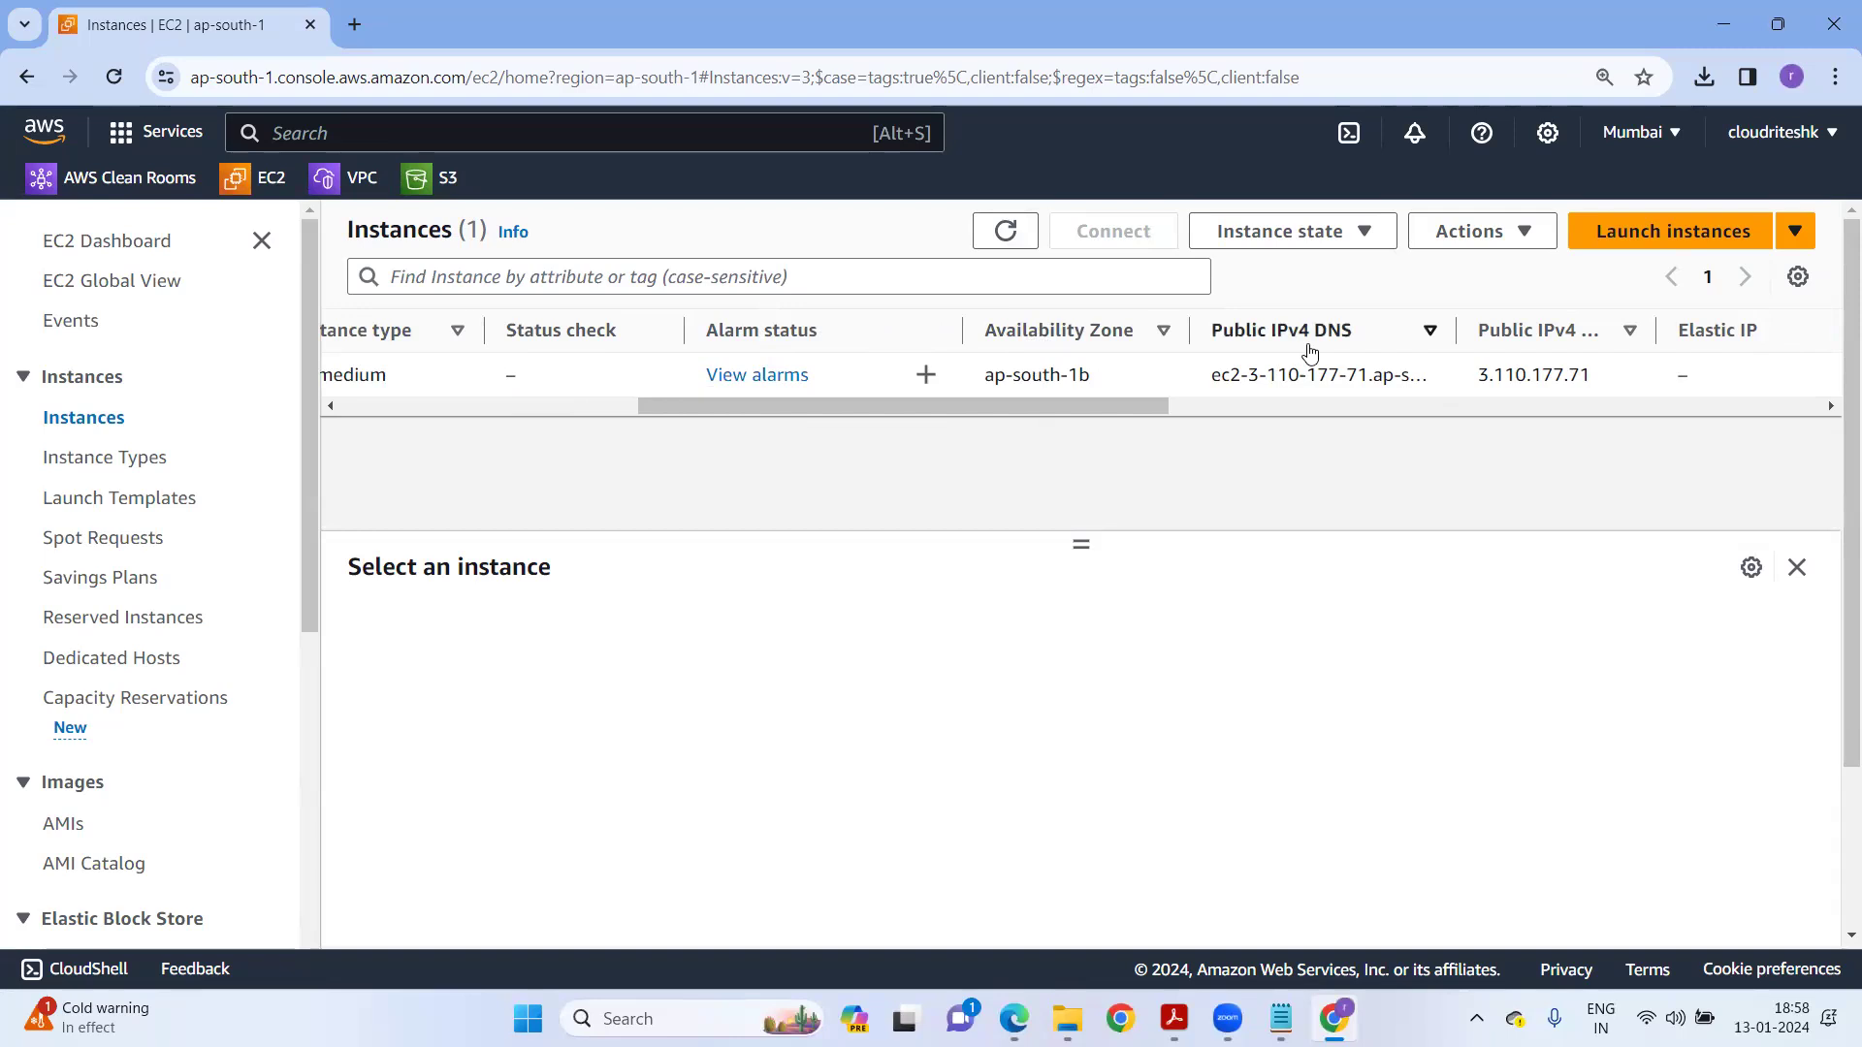
left_click_drag(1650, 318, 1743, 330)
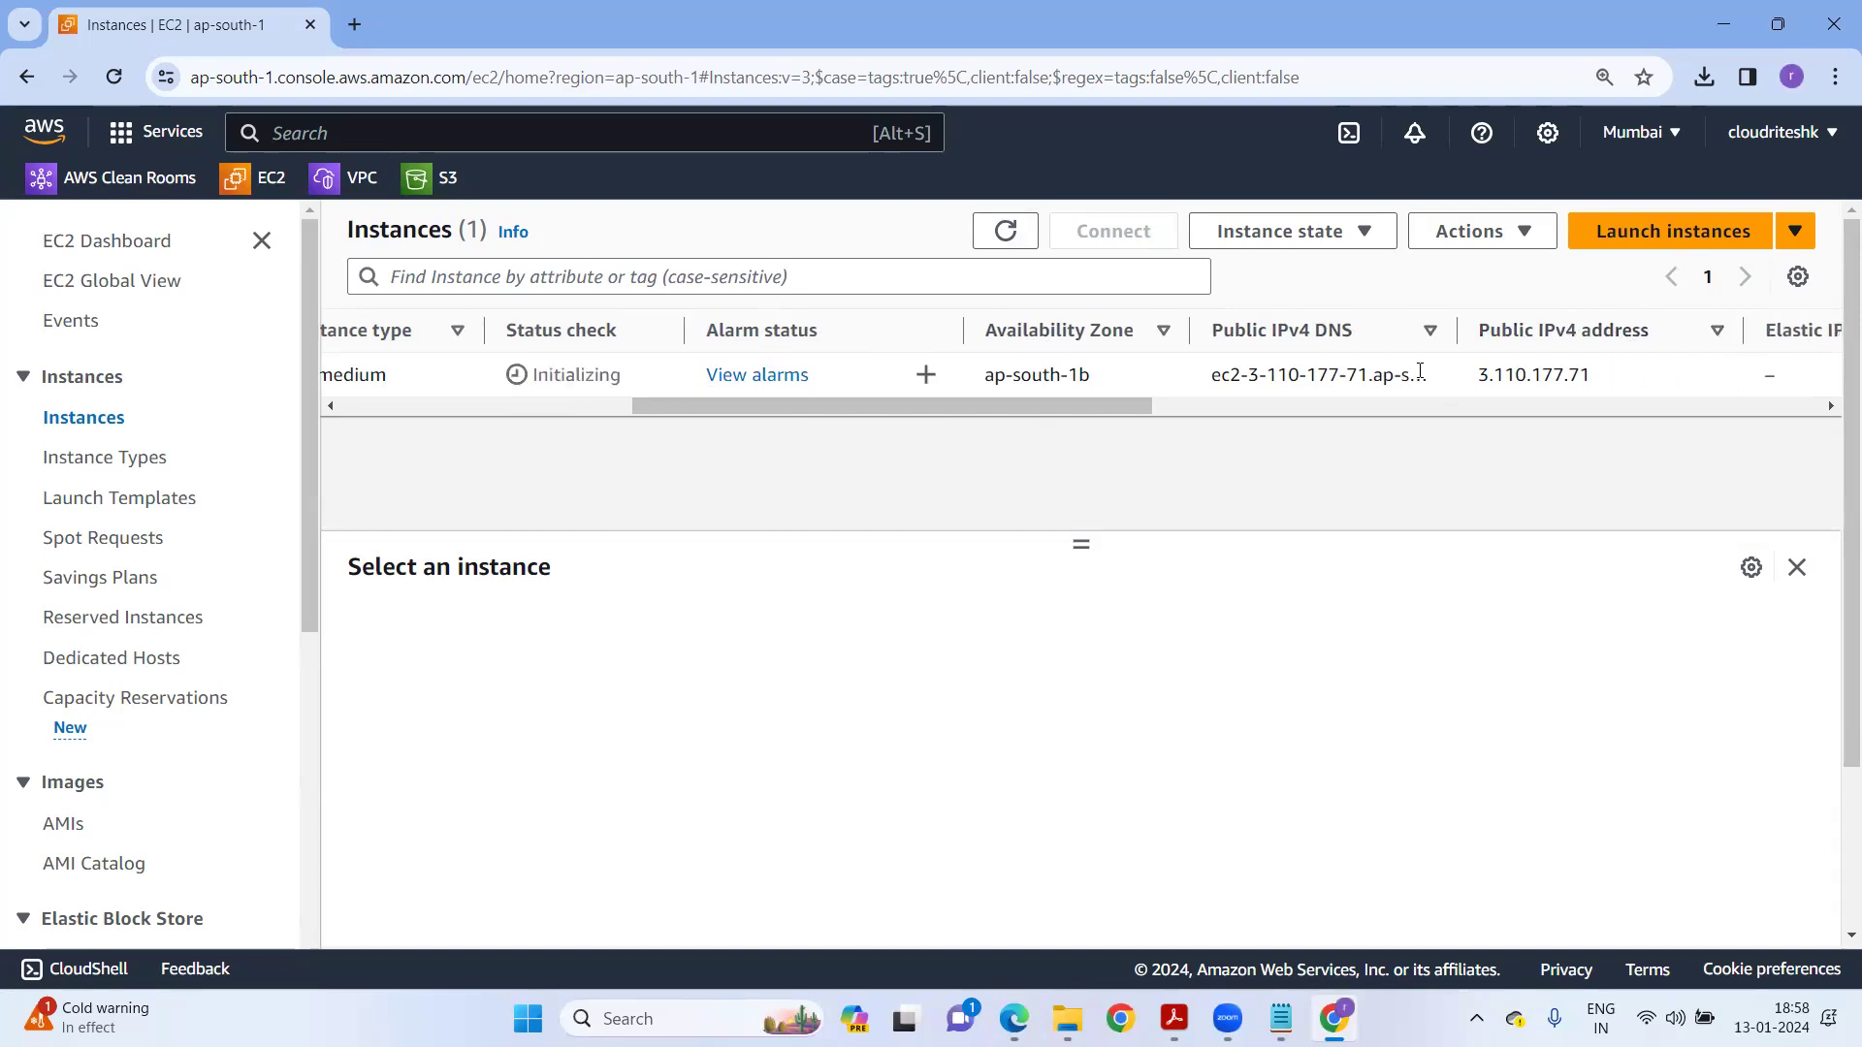
left_click_drag(983, 406, 1526, 428)
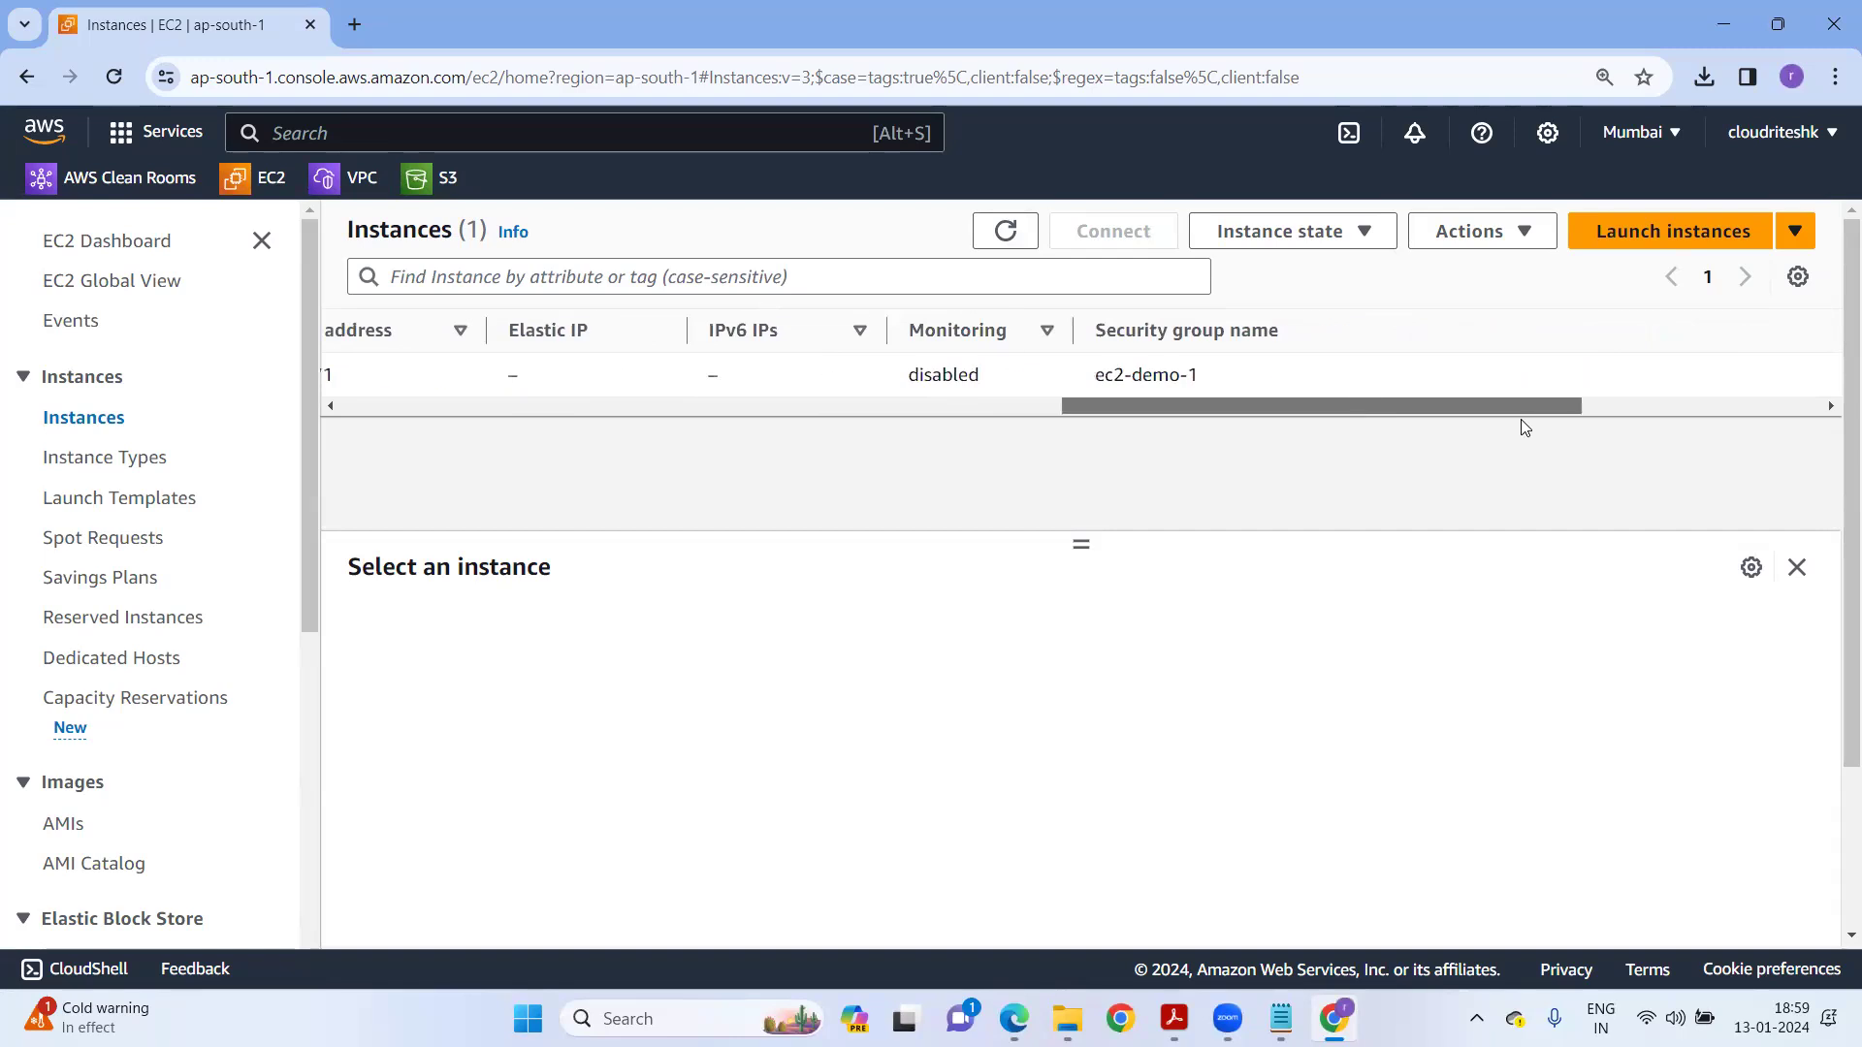
left_click_drag(1282, 399, 417, 455)
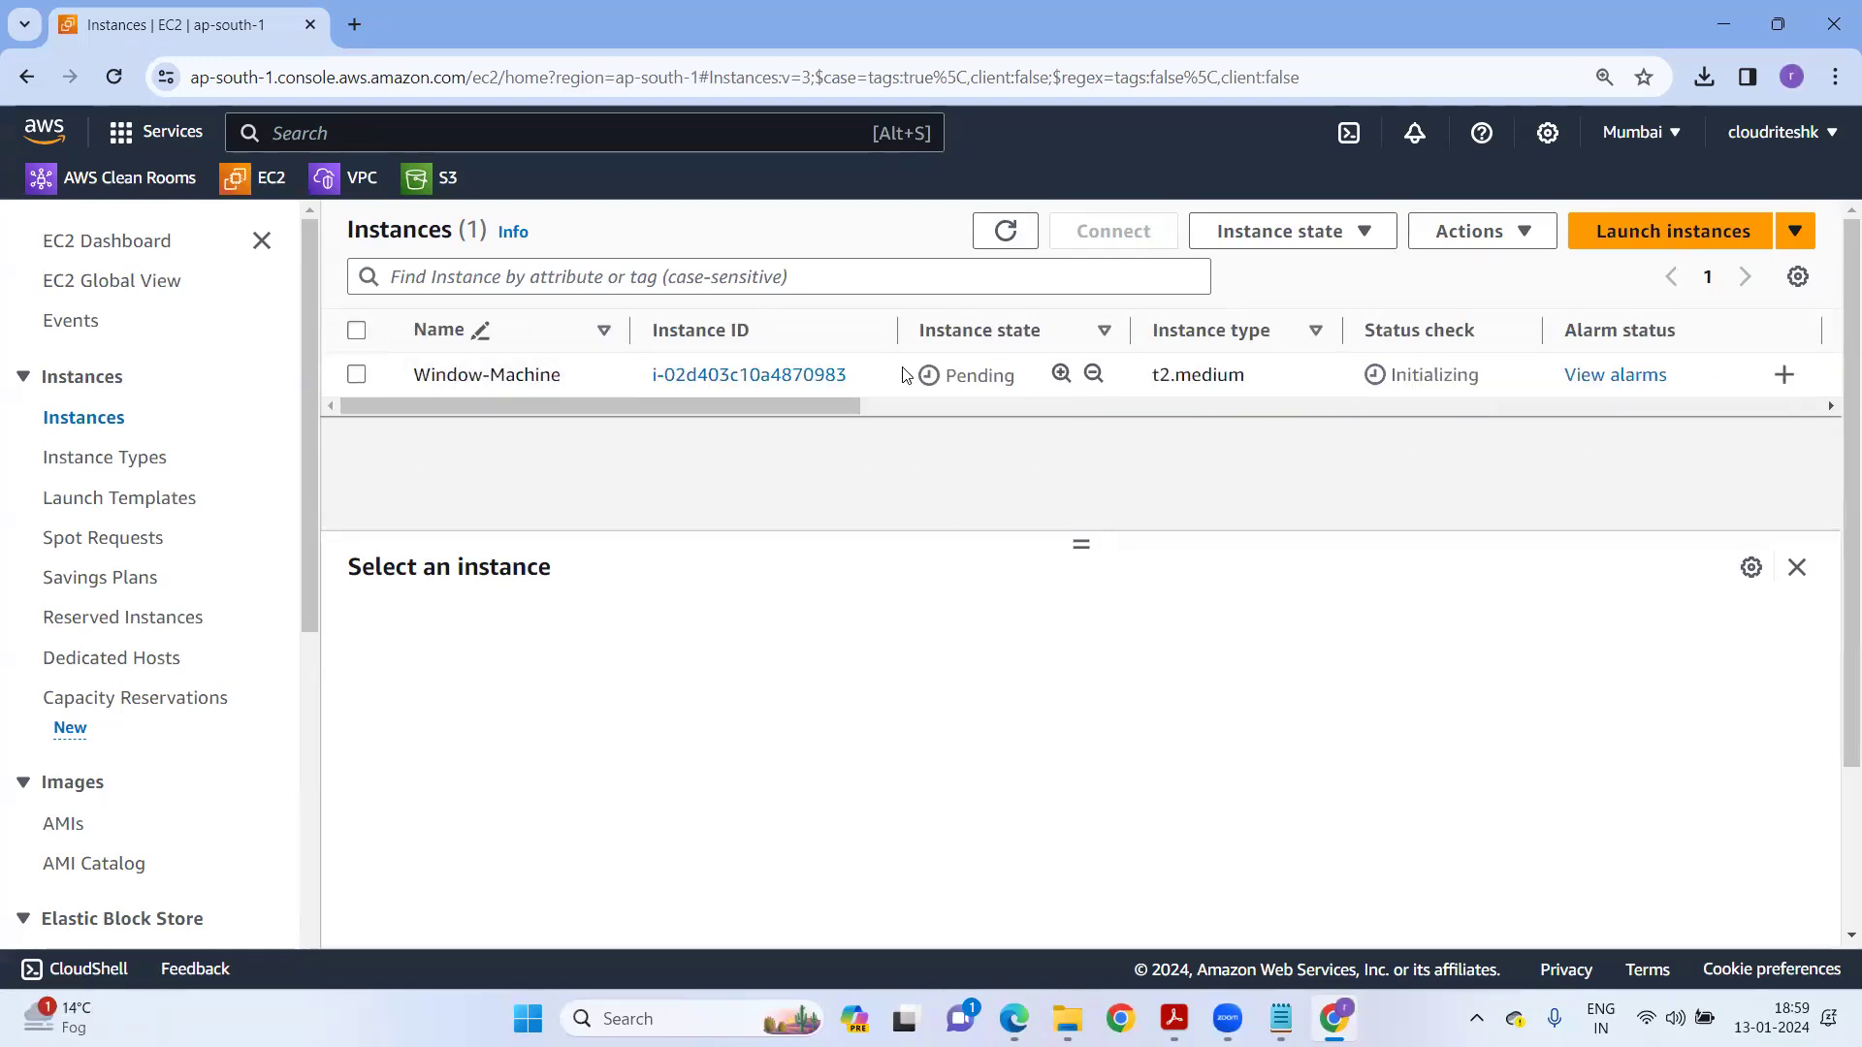
Select Window-Machine and review its system and instance status checks under Status and alarms.
left_click(902, 375)
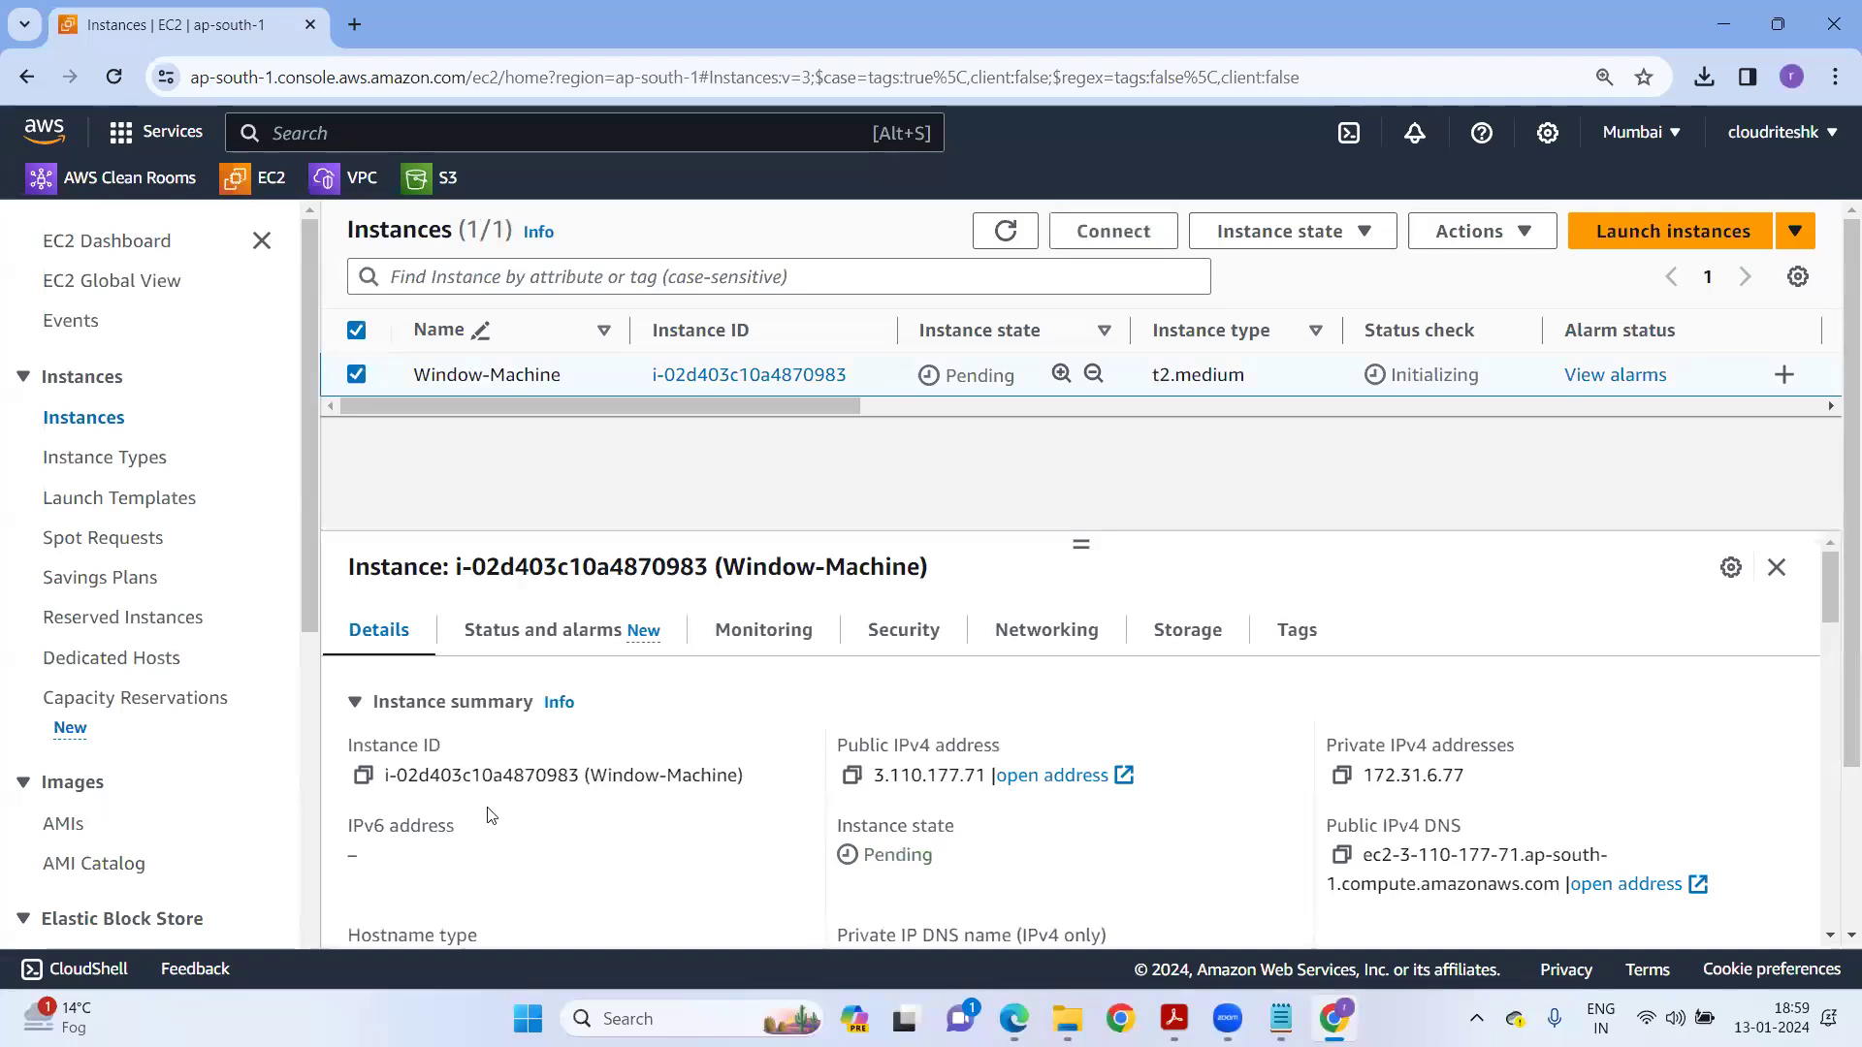
left_click(532, 631)
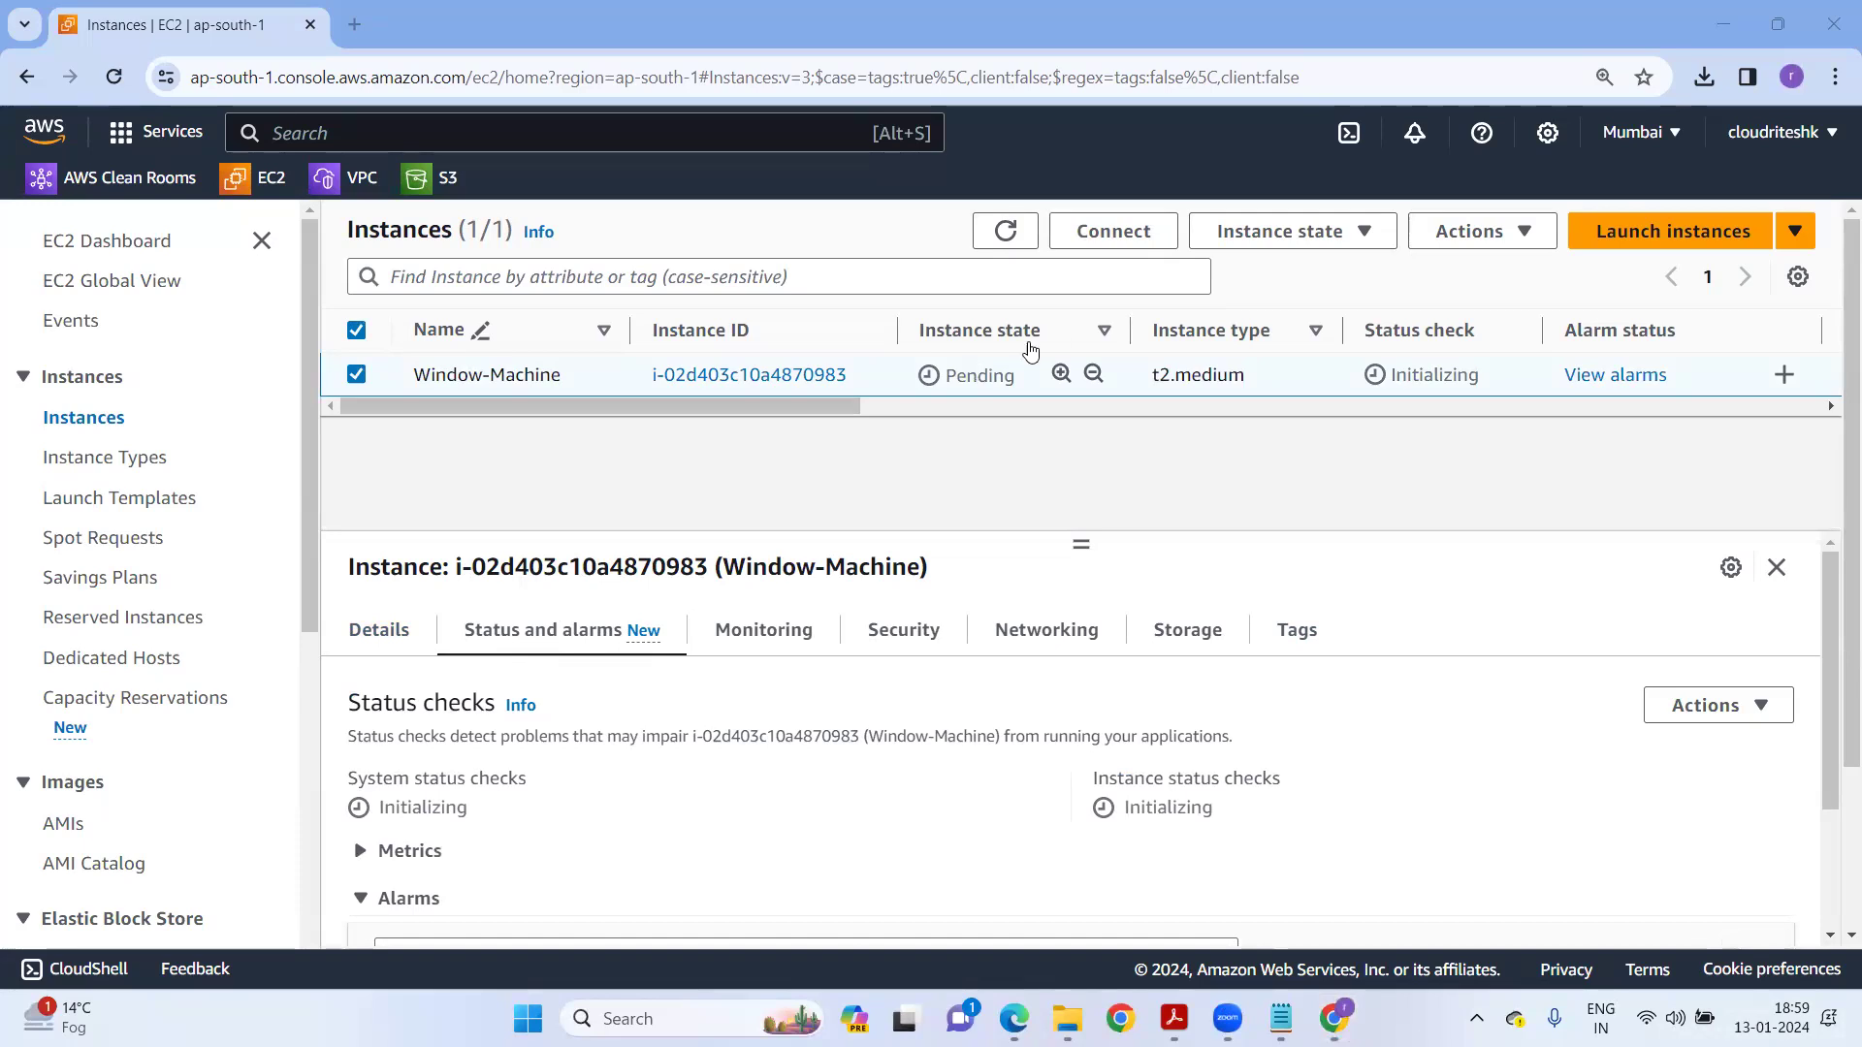
left_click(1006, 235)
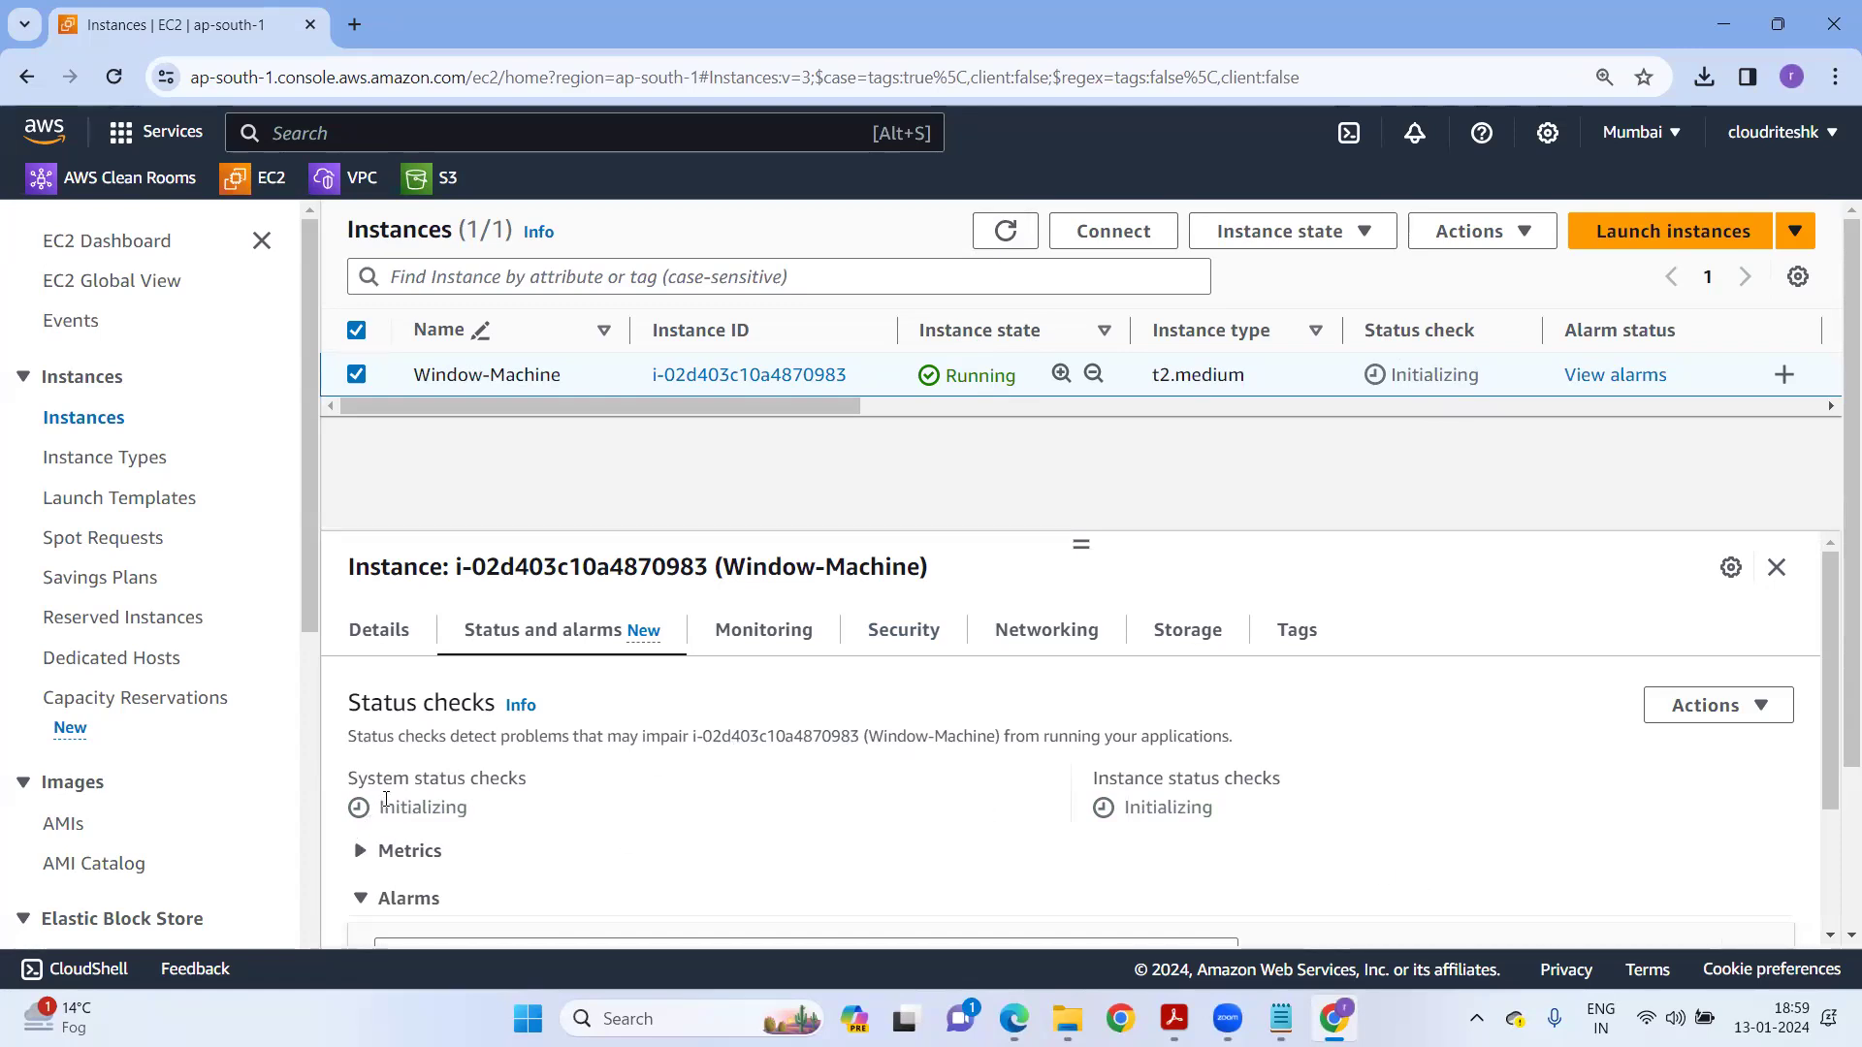
left_click_drag(357, 777, 529, 791)
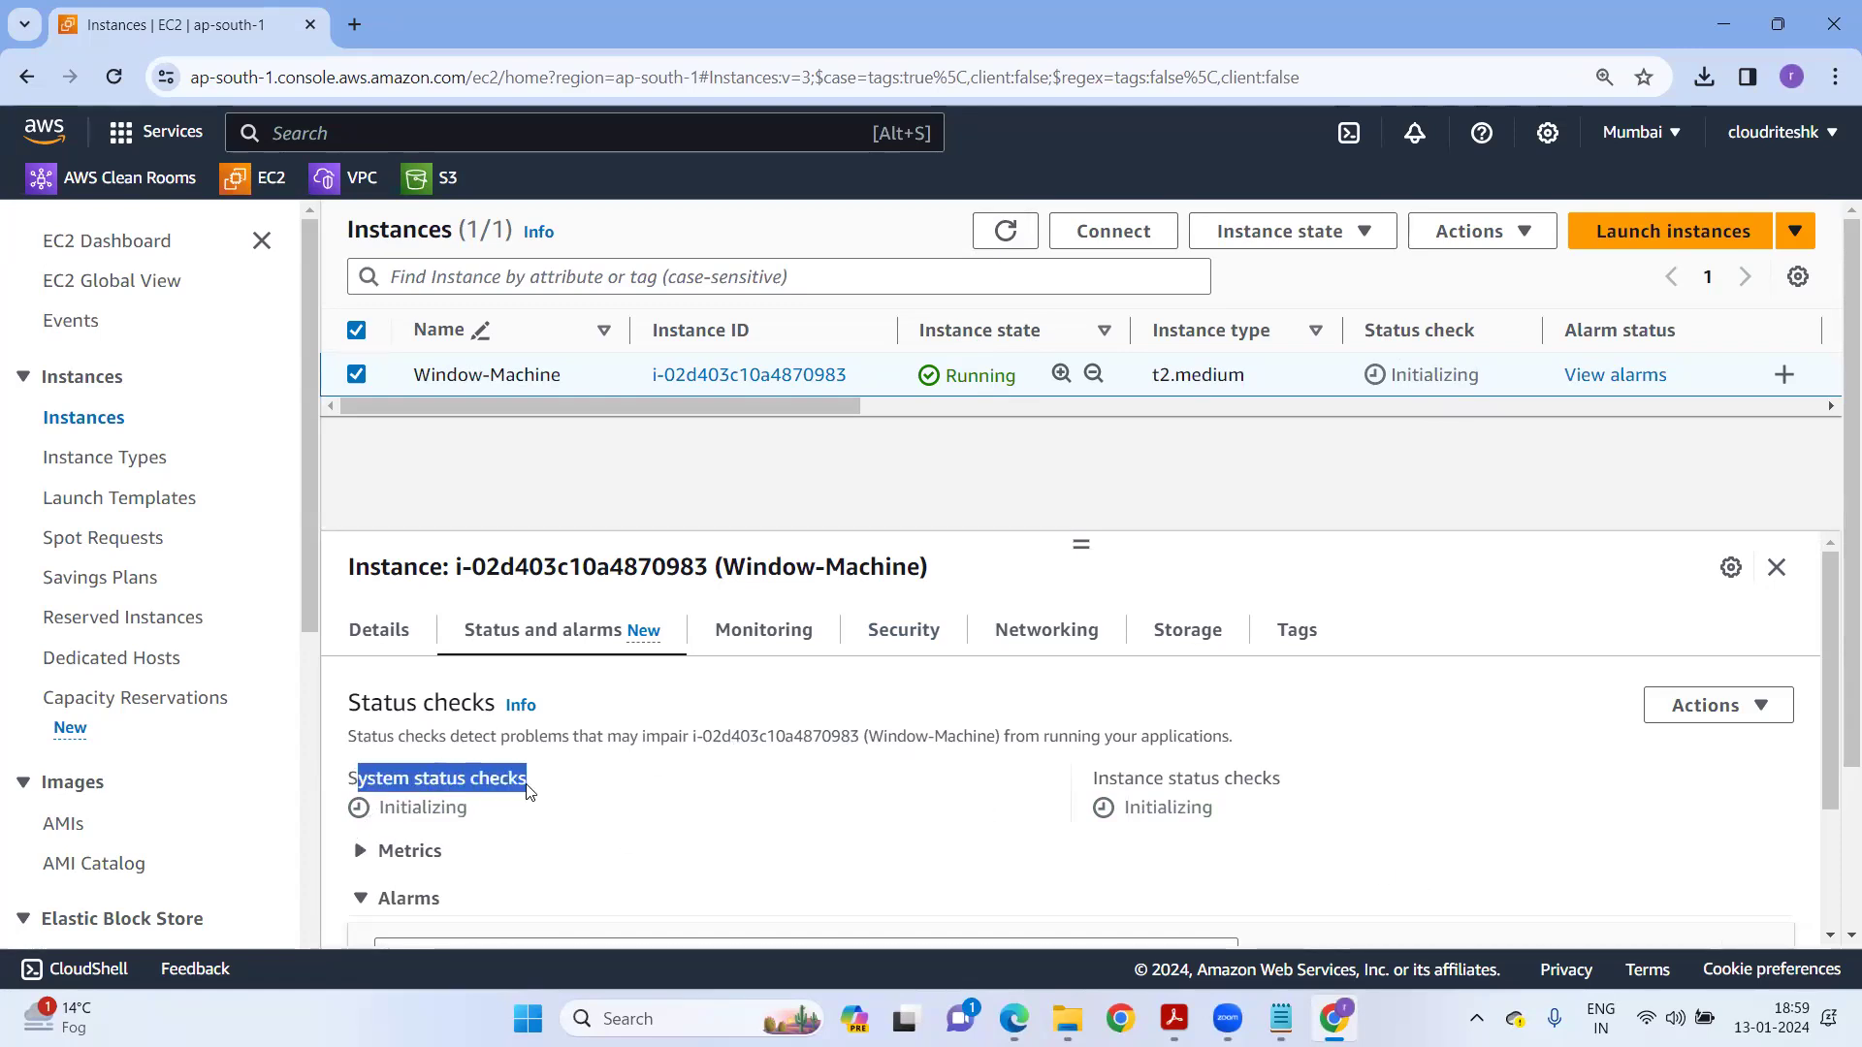
left_click_drag(1096, 775, 1293, 781)
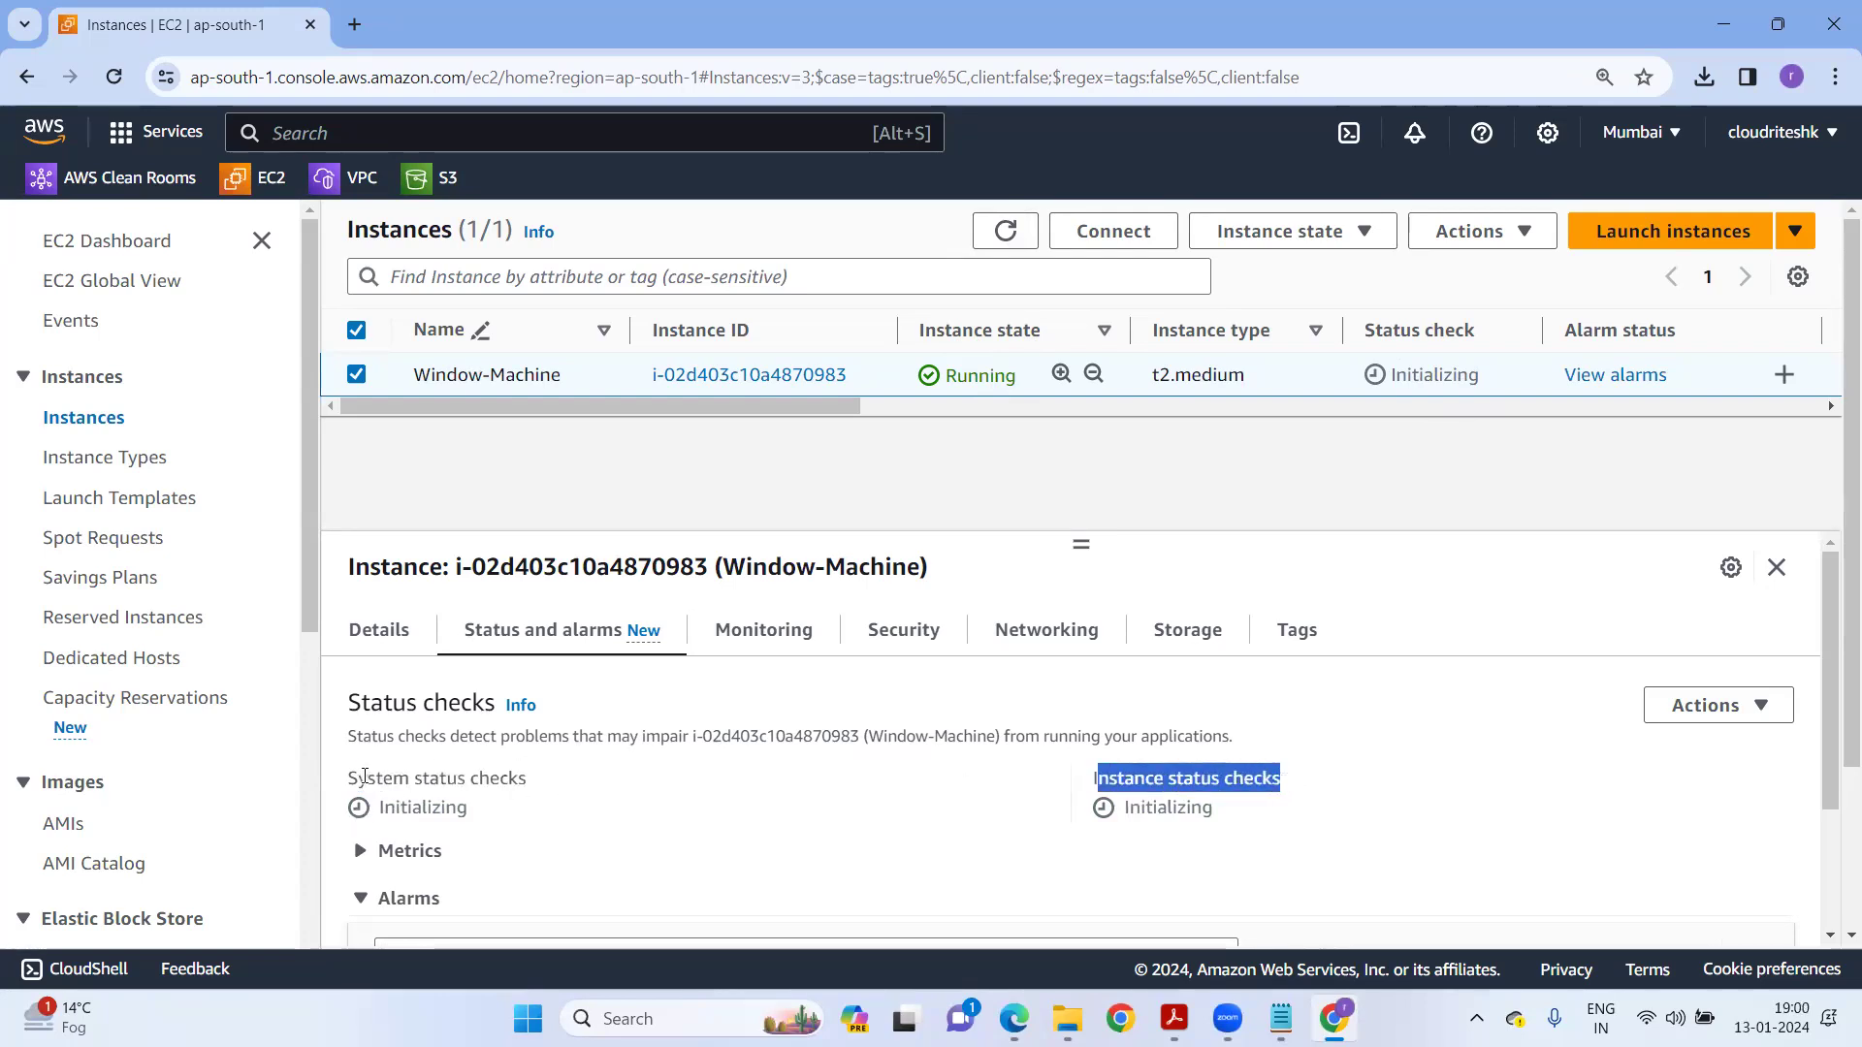
left_click_drag(365, 776, 570, 790)
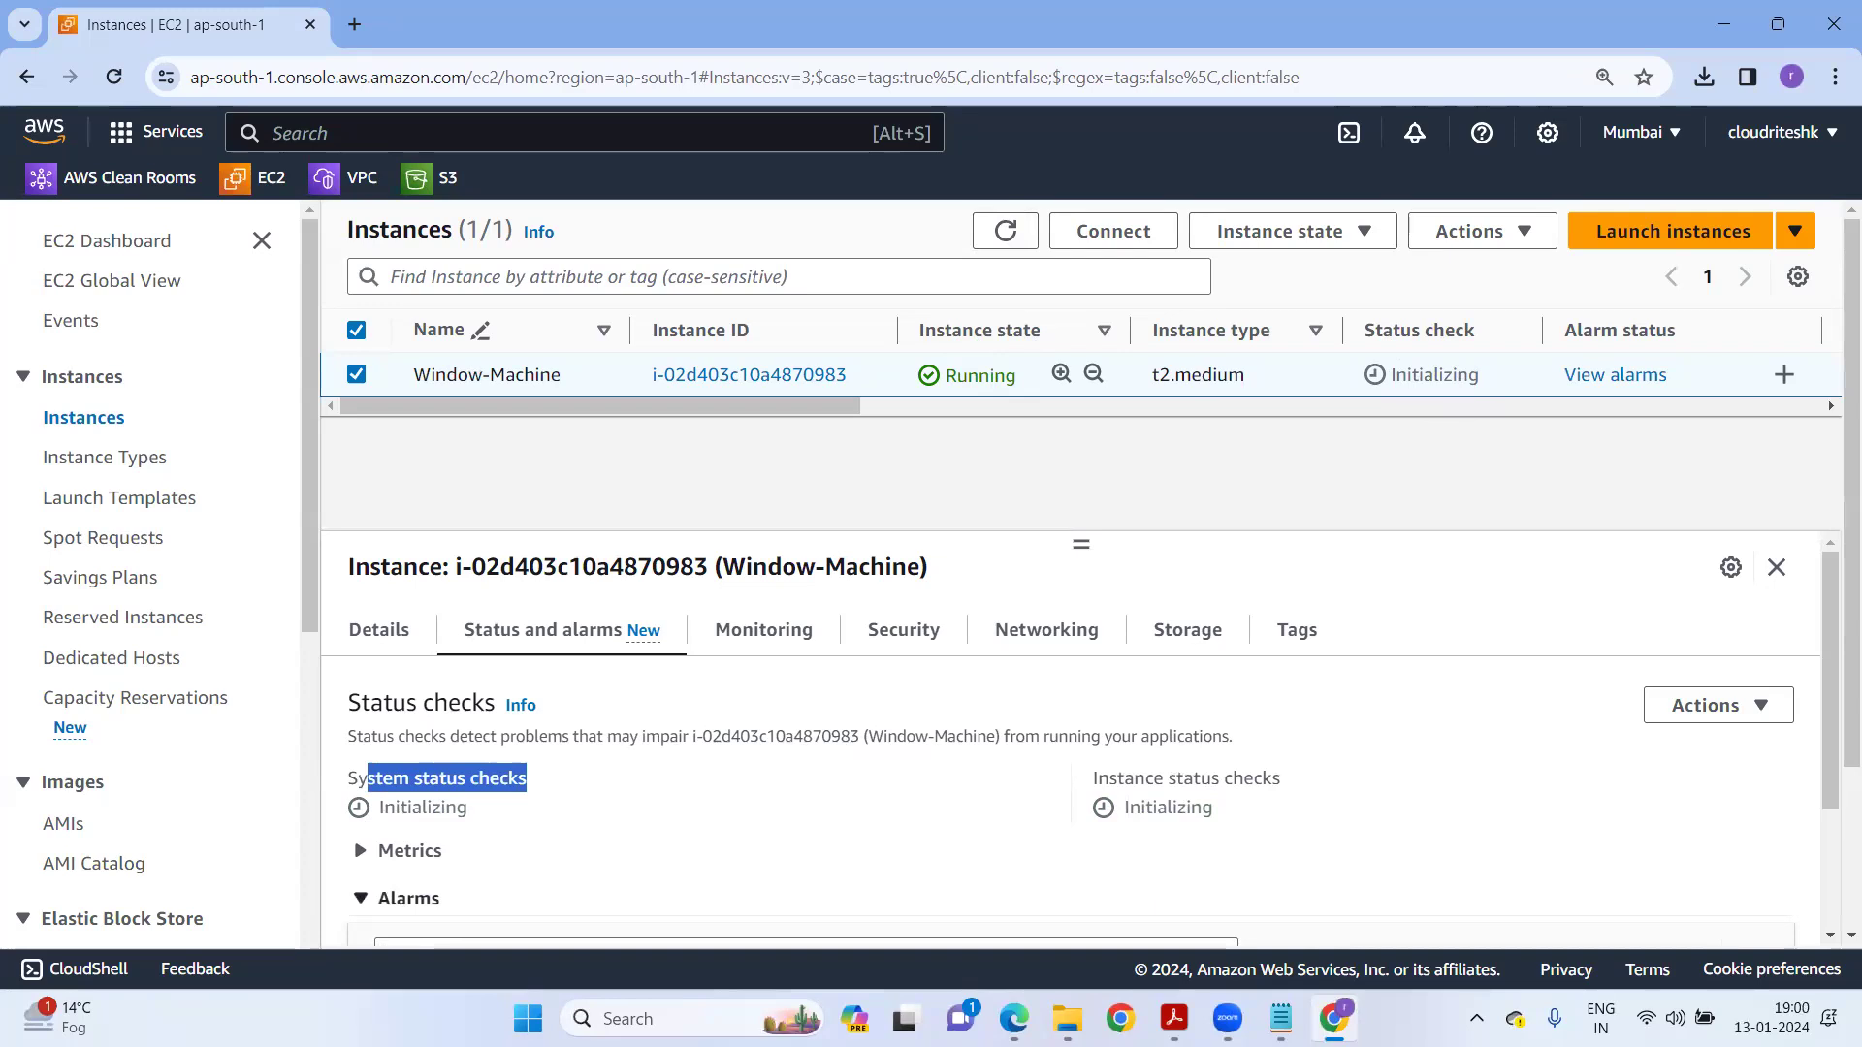
In draw.io, label the inner rounded box under Virtualization 'p server'.
left_click(1016, 1015)
scroll(720, 645, "down", 1)
left_click(720, 645)
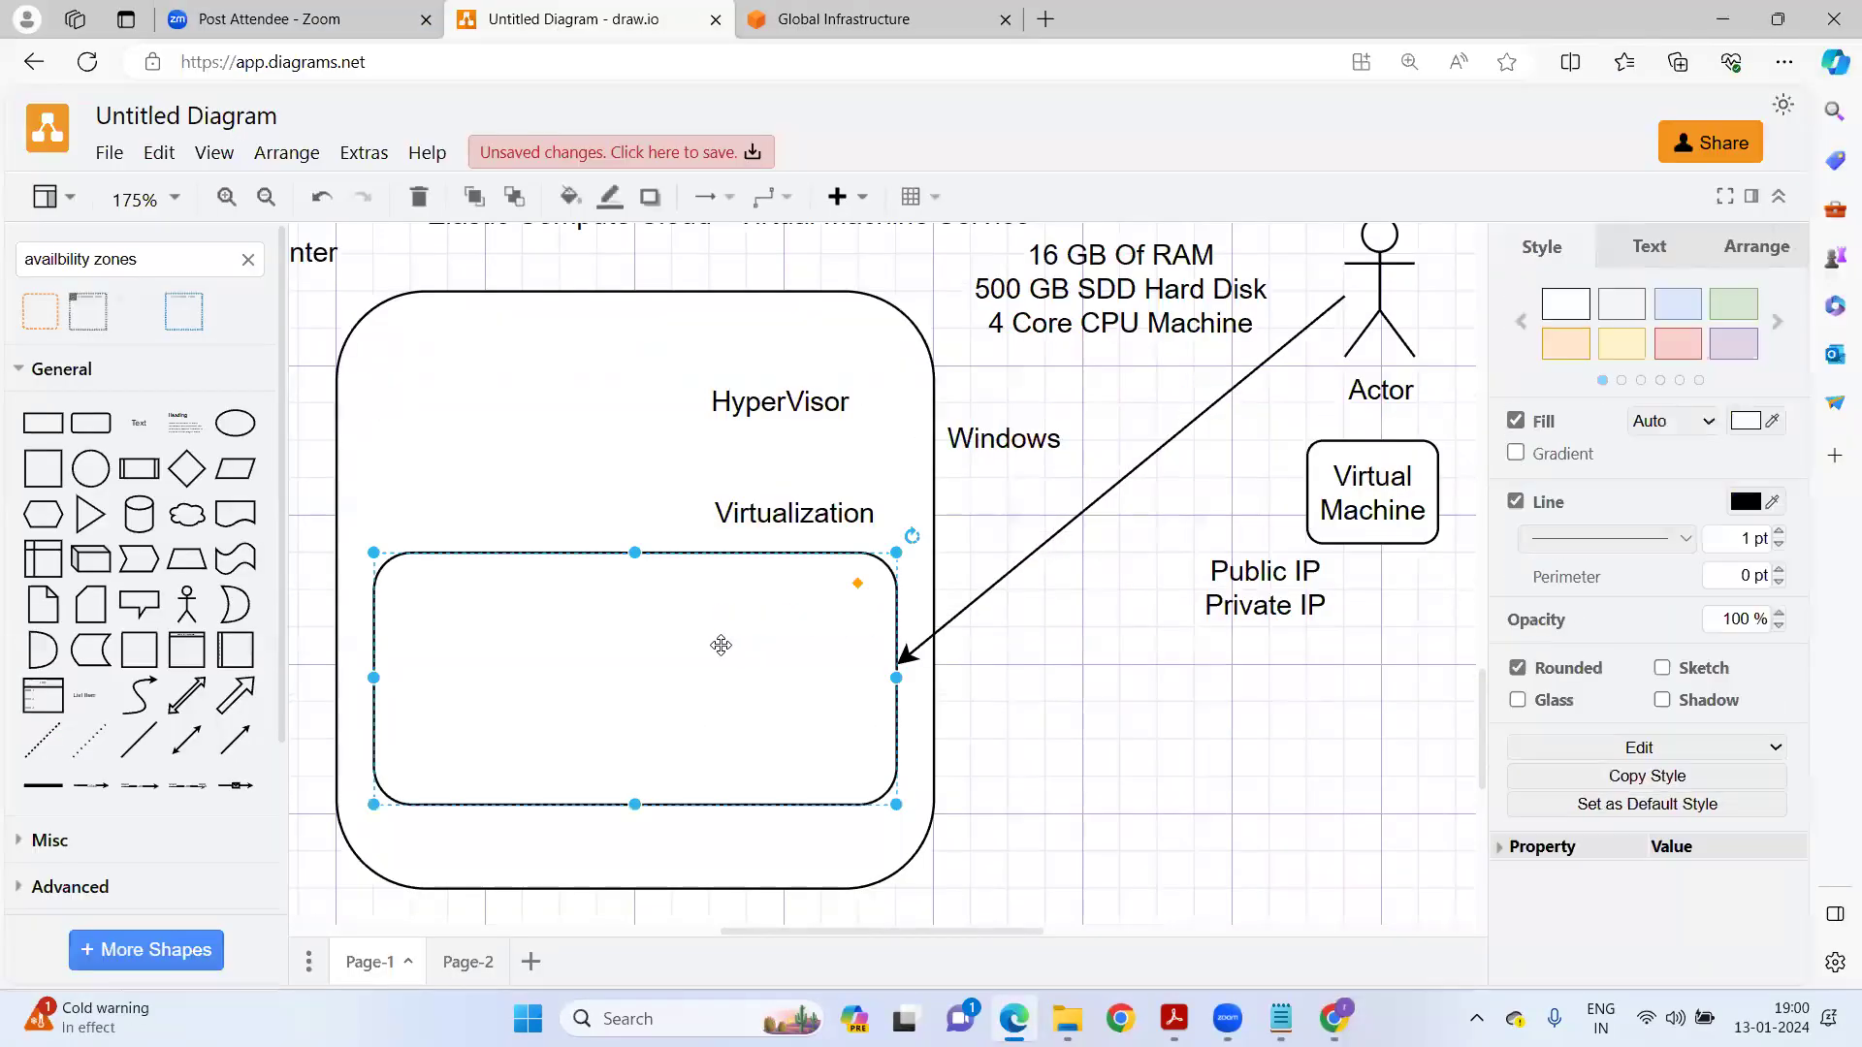
double_click(721, 645)
type("p server")
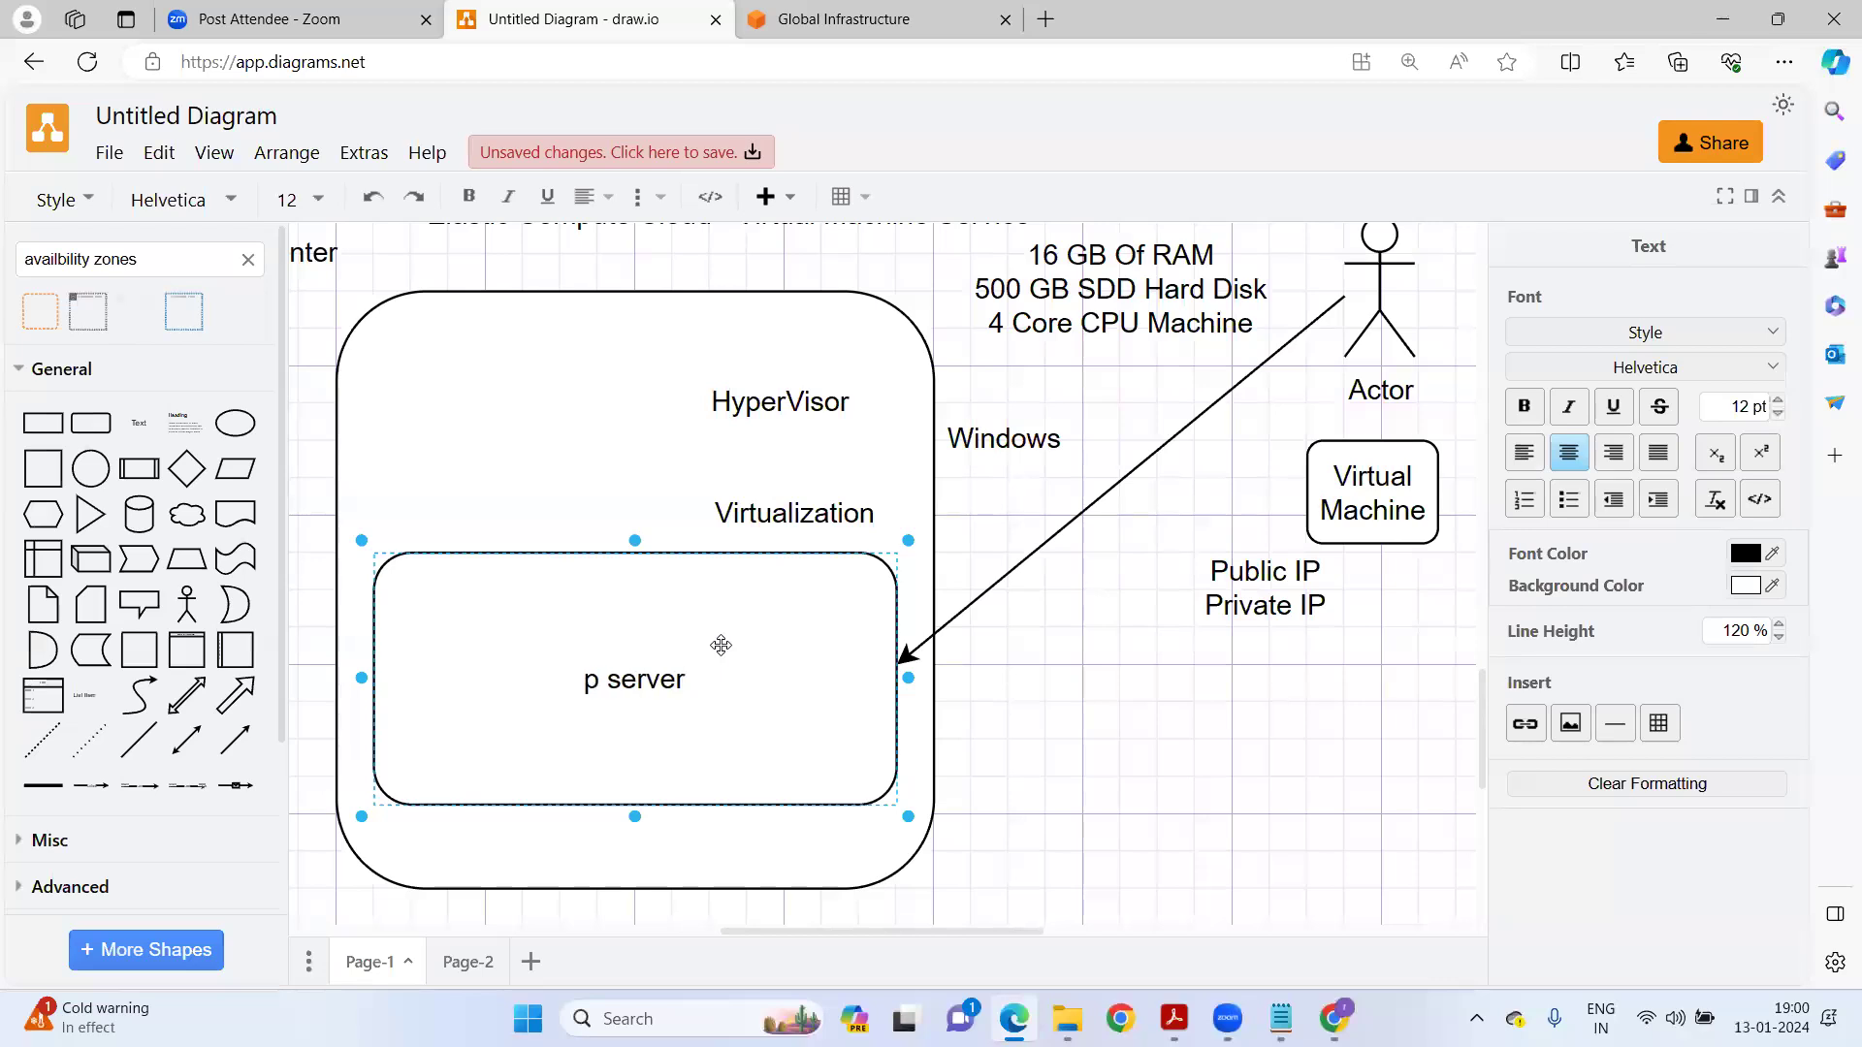
left_click(1230, 775)
left_click(762, 699)
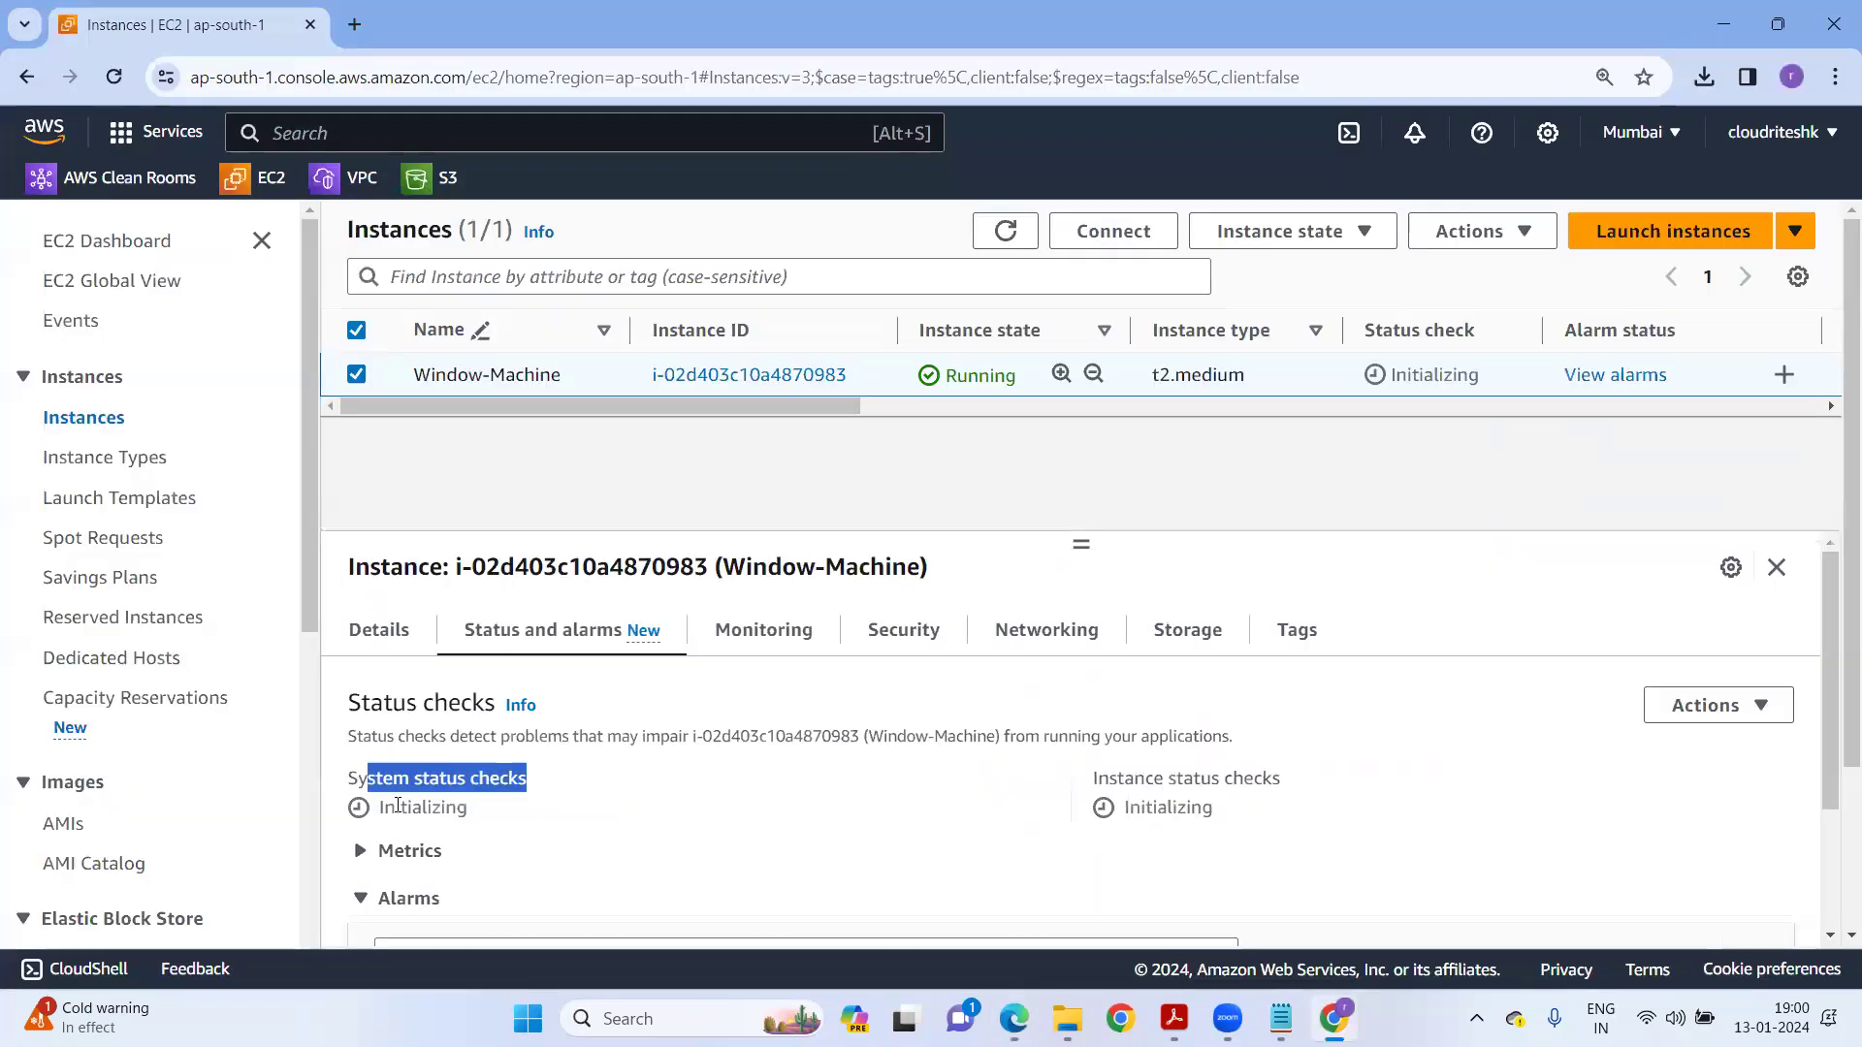
Refresh Window-Machine until both system and instance reachability checks show passed (2/2).
left_click(358, 776)
left_click_drag(347, 779, 546, 782)
left_click_drag(1094, 779, 1282, 782)
key("alt+Tab")
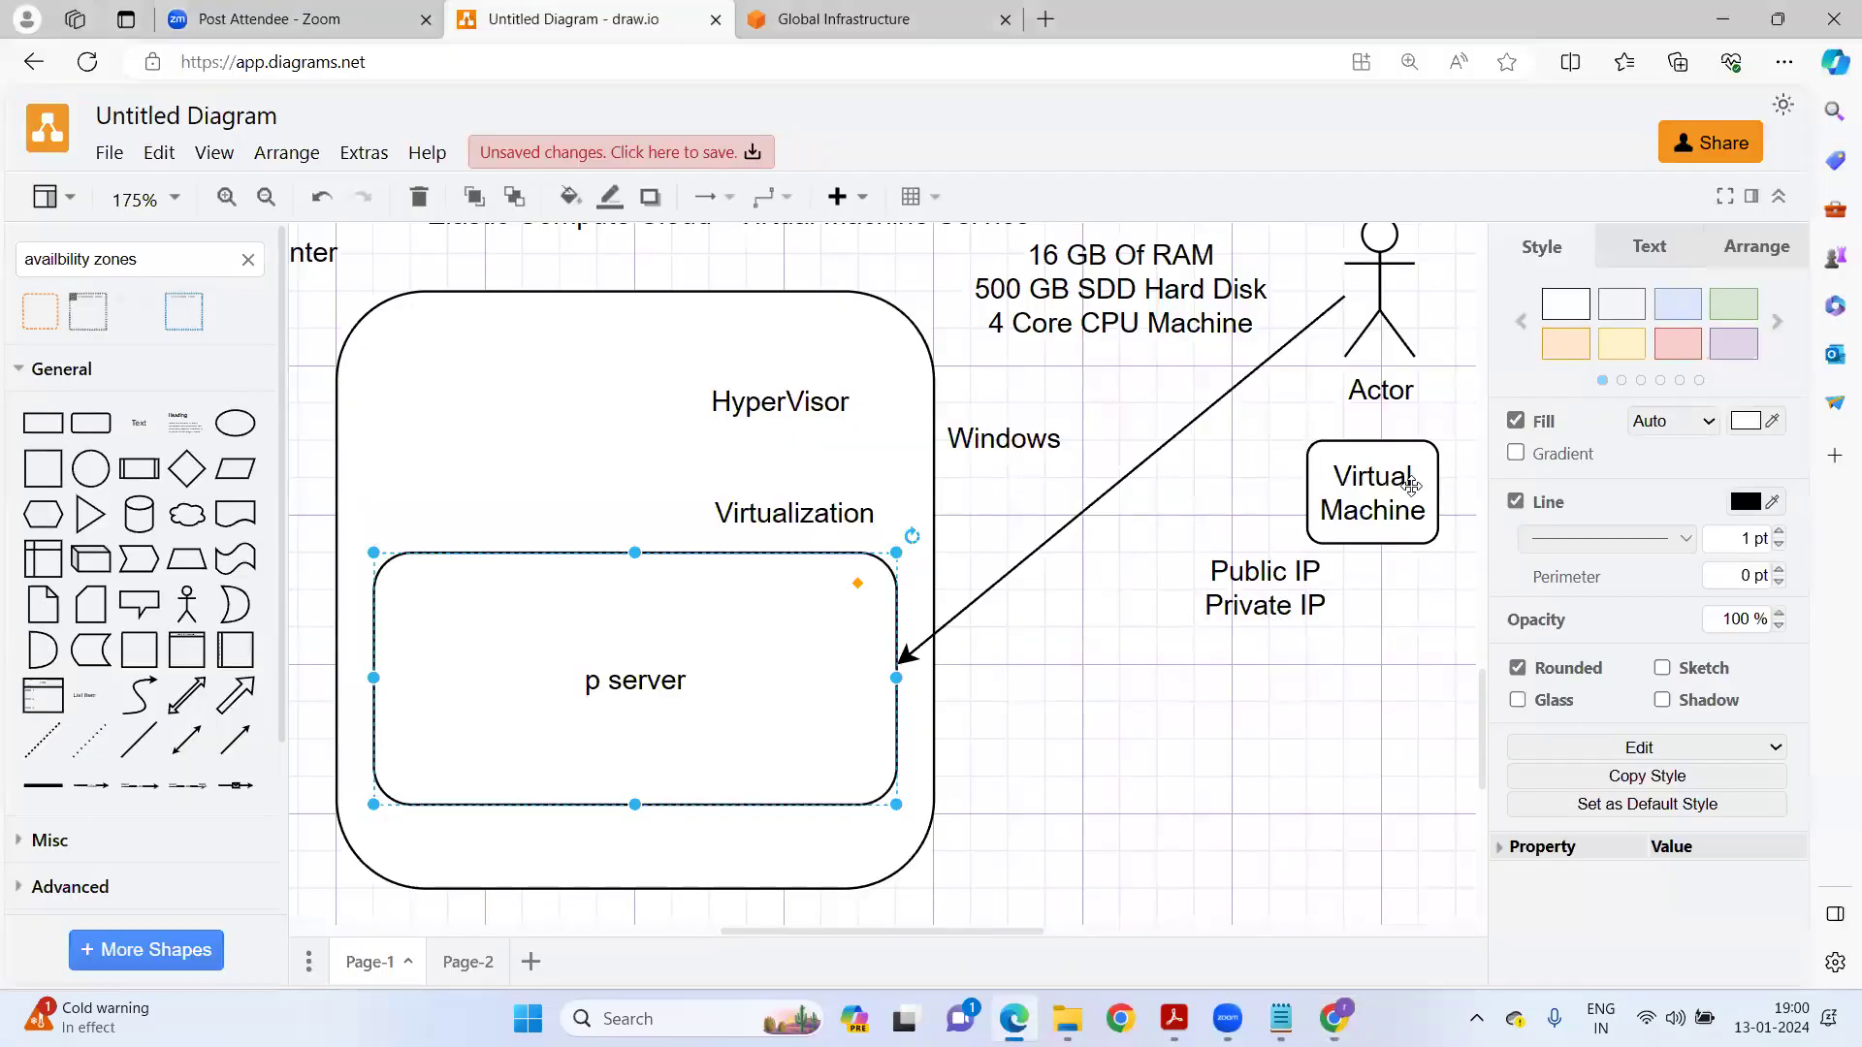
left_click(1411, 485)
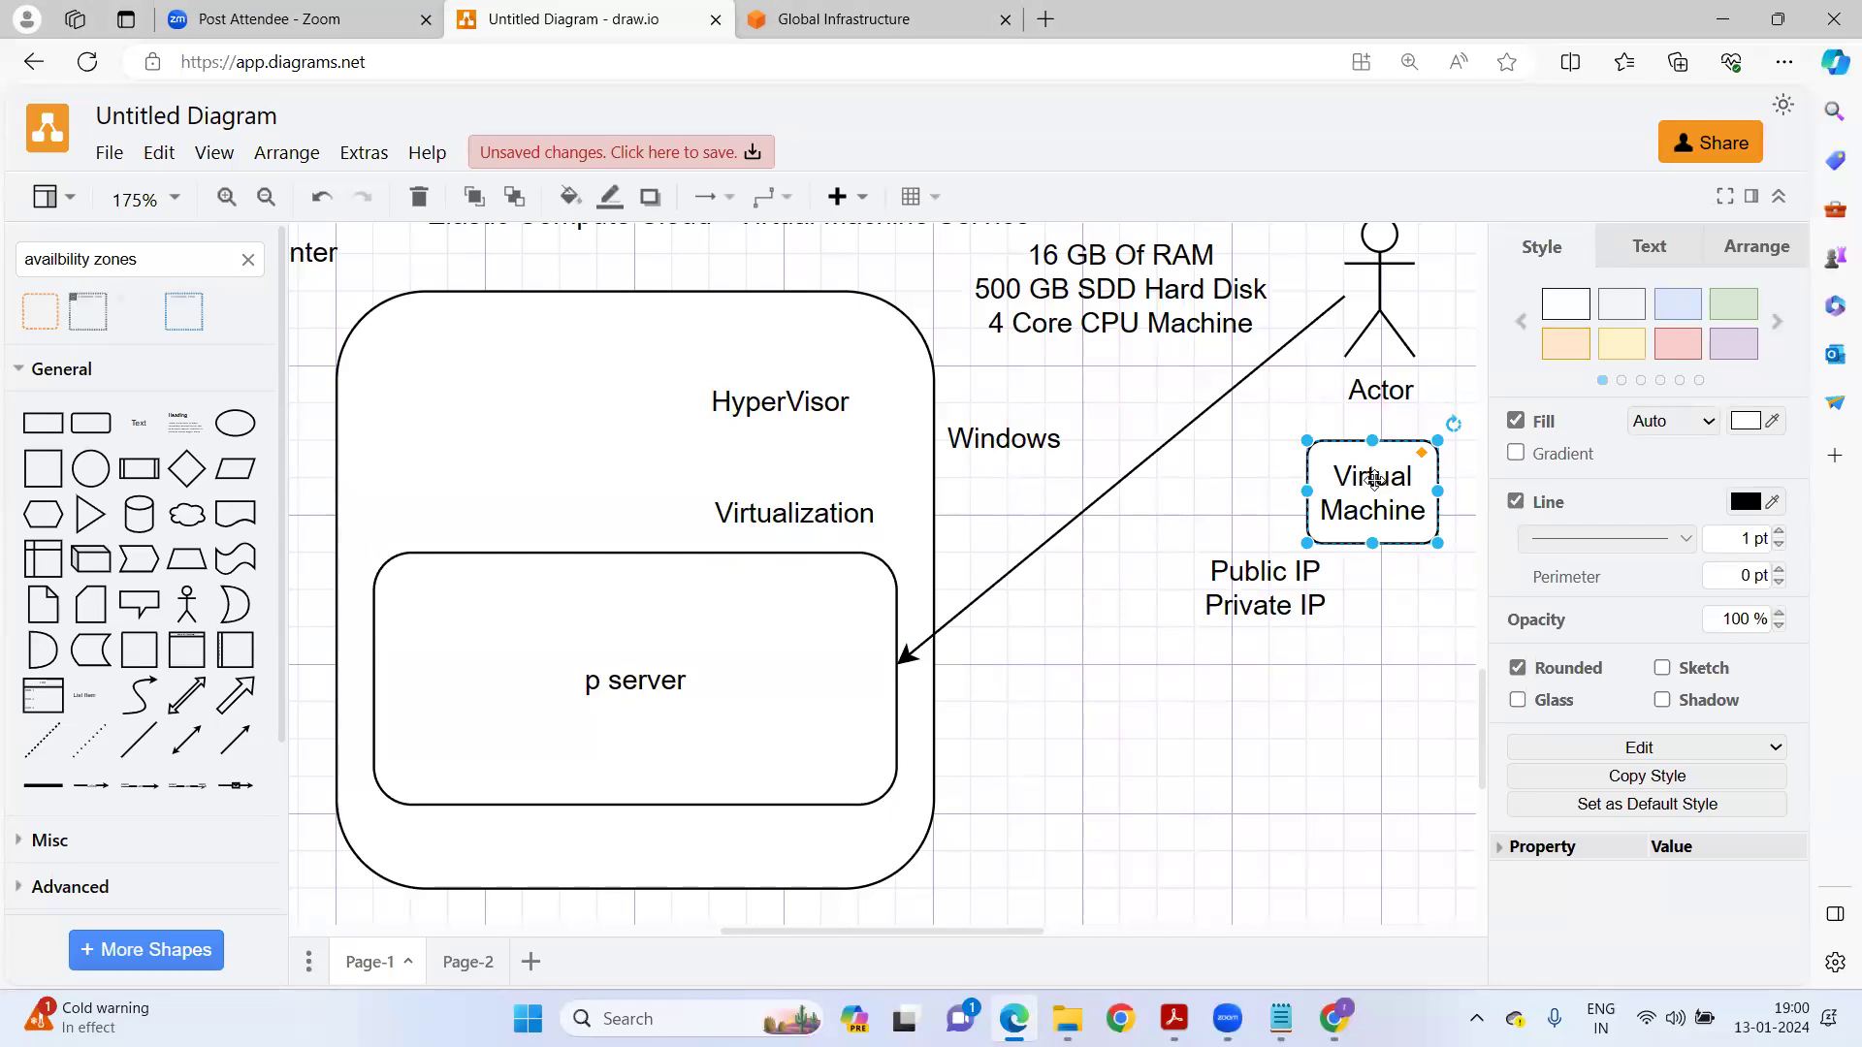
key("alt+Tab")
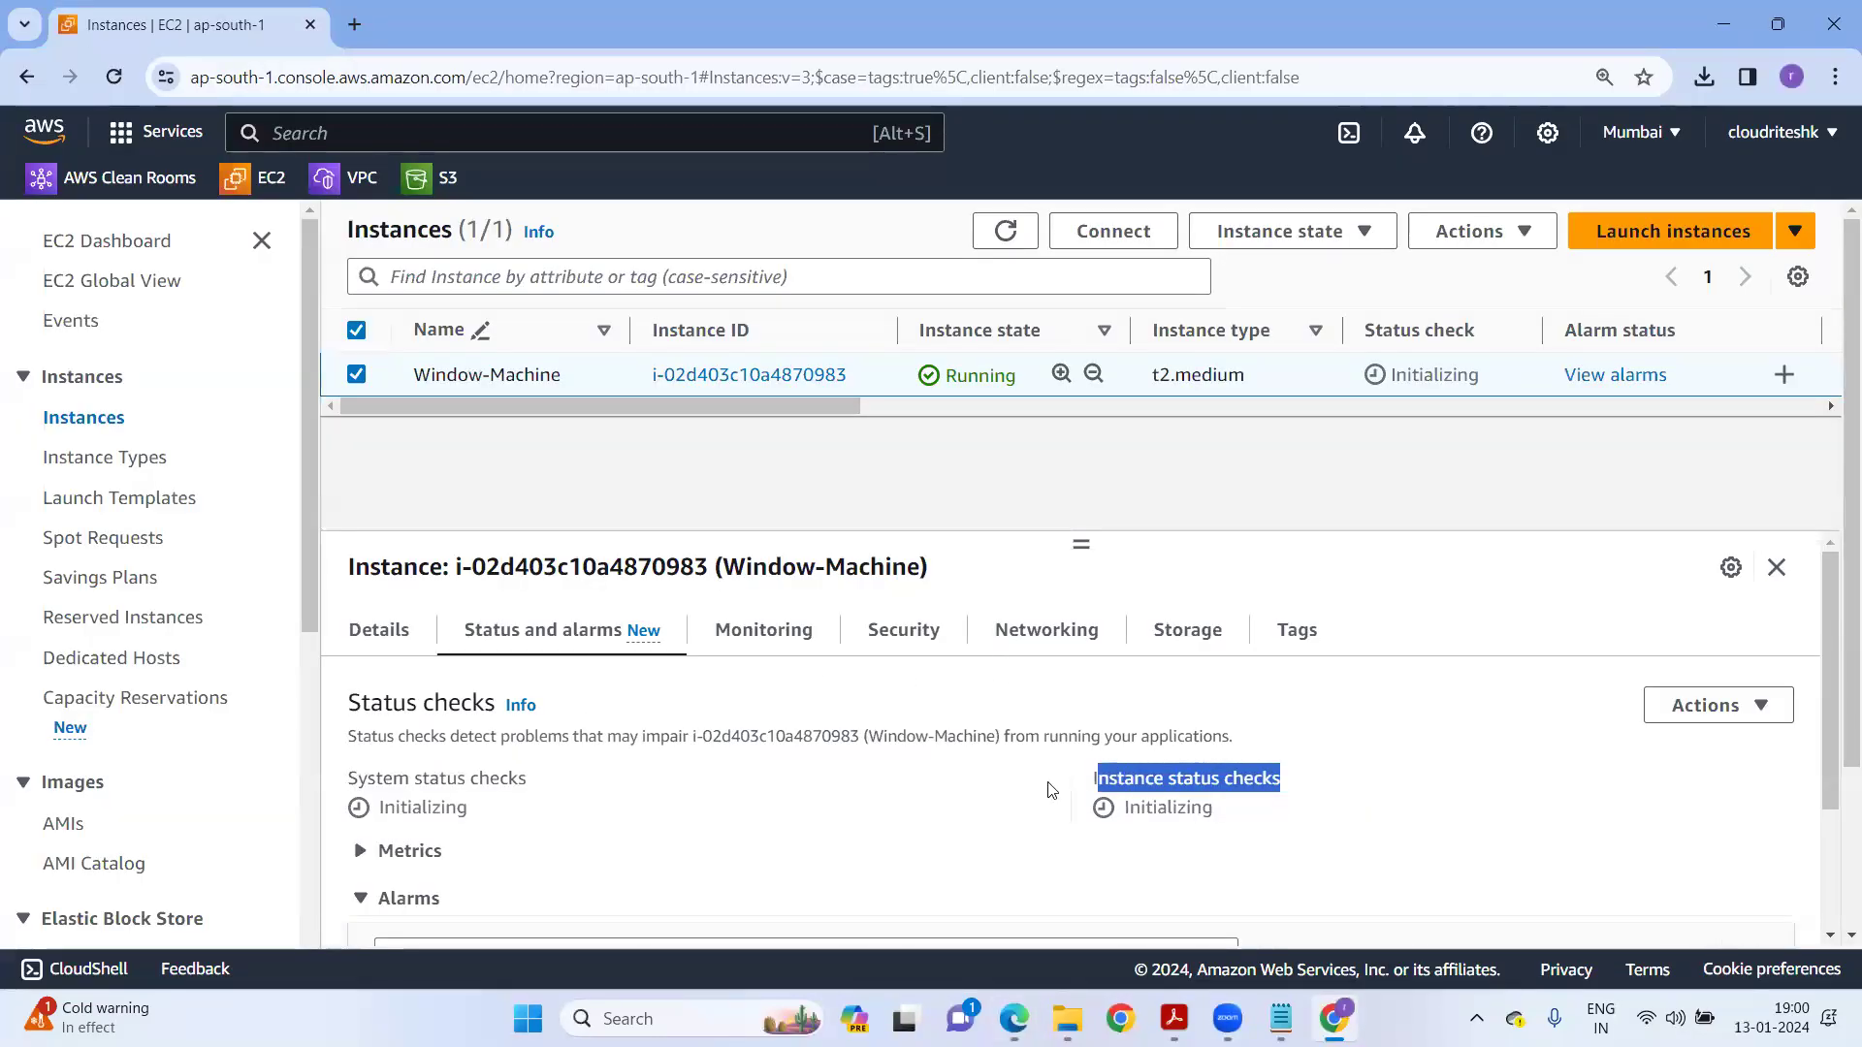
left_click_drag(358, 778, 521, 781)
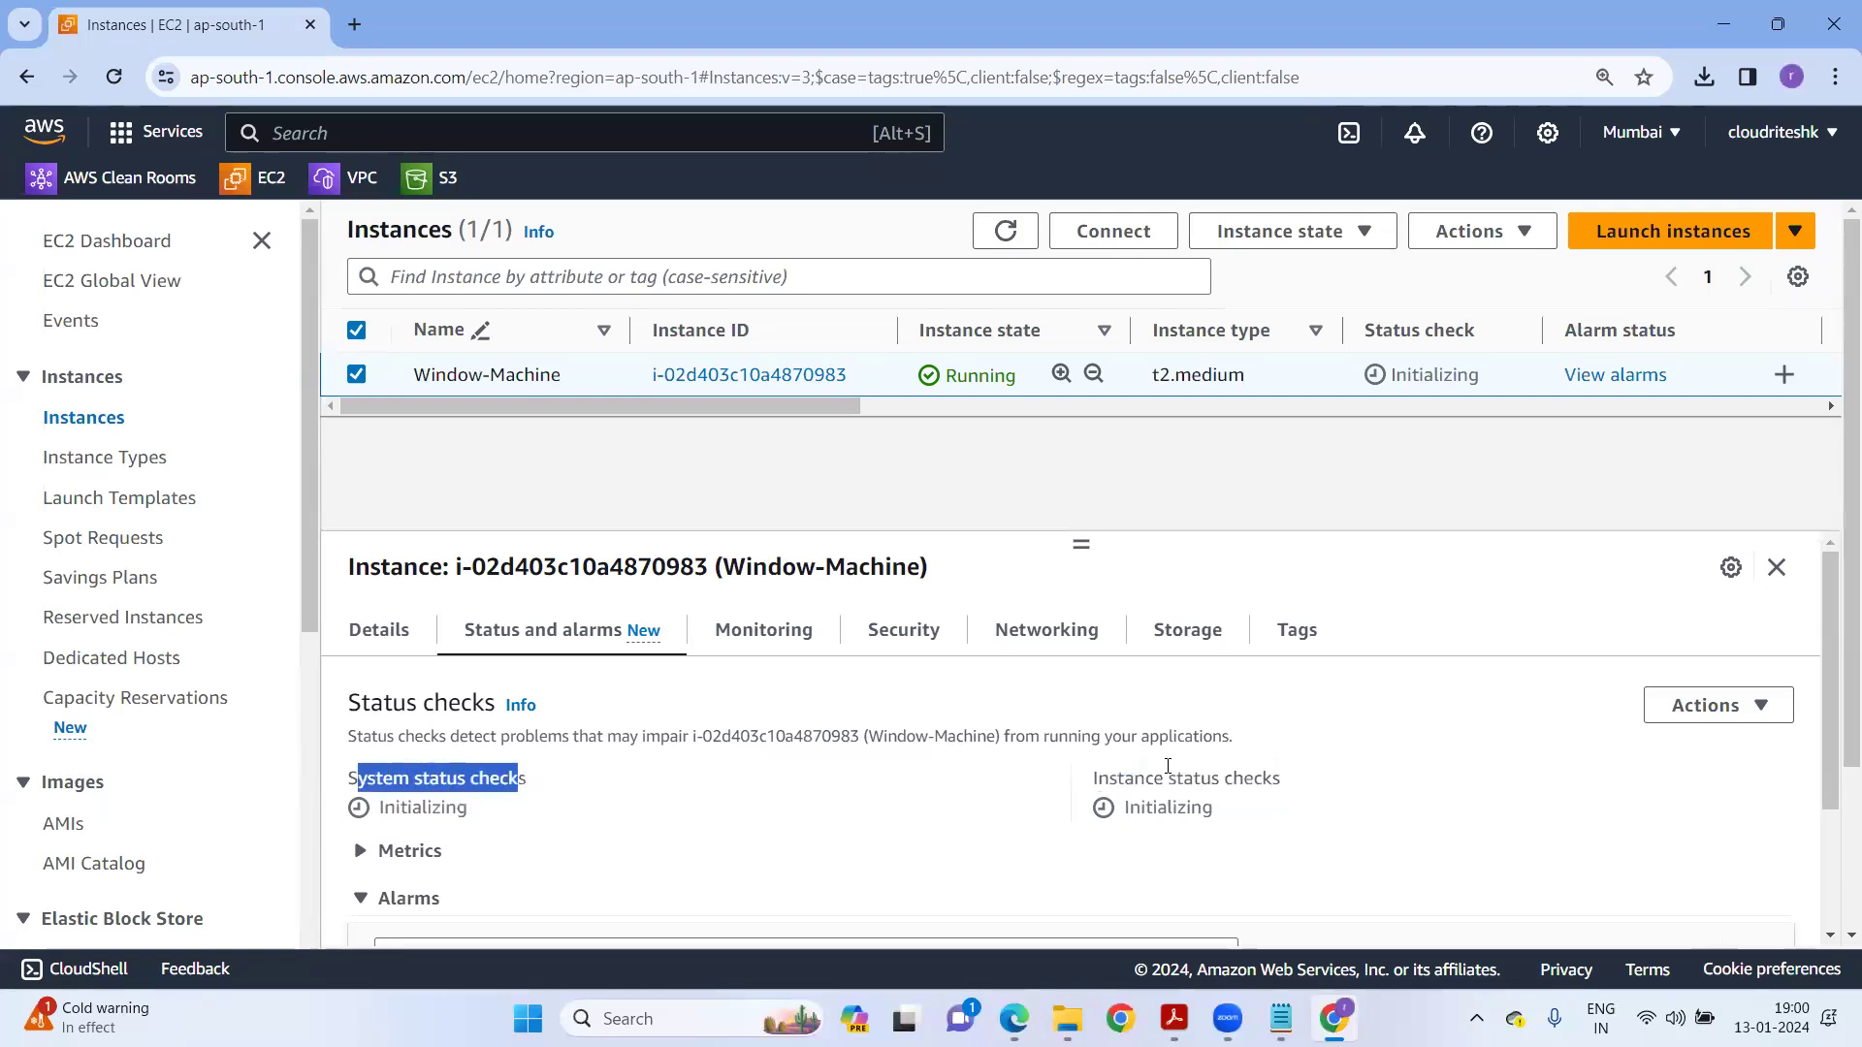
left_click_drag(1097, 778, 1313, 789)
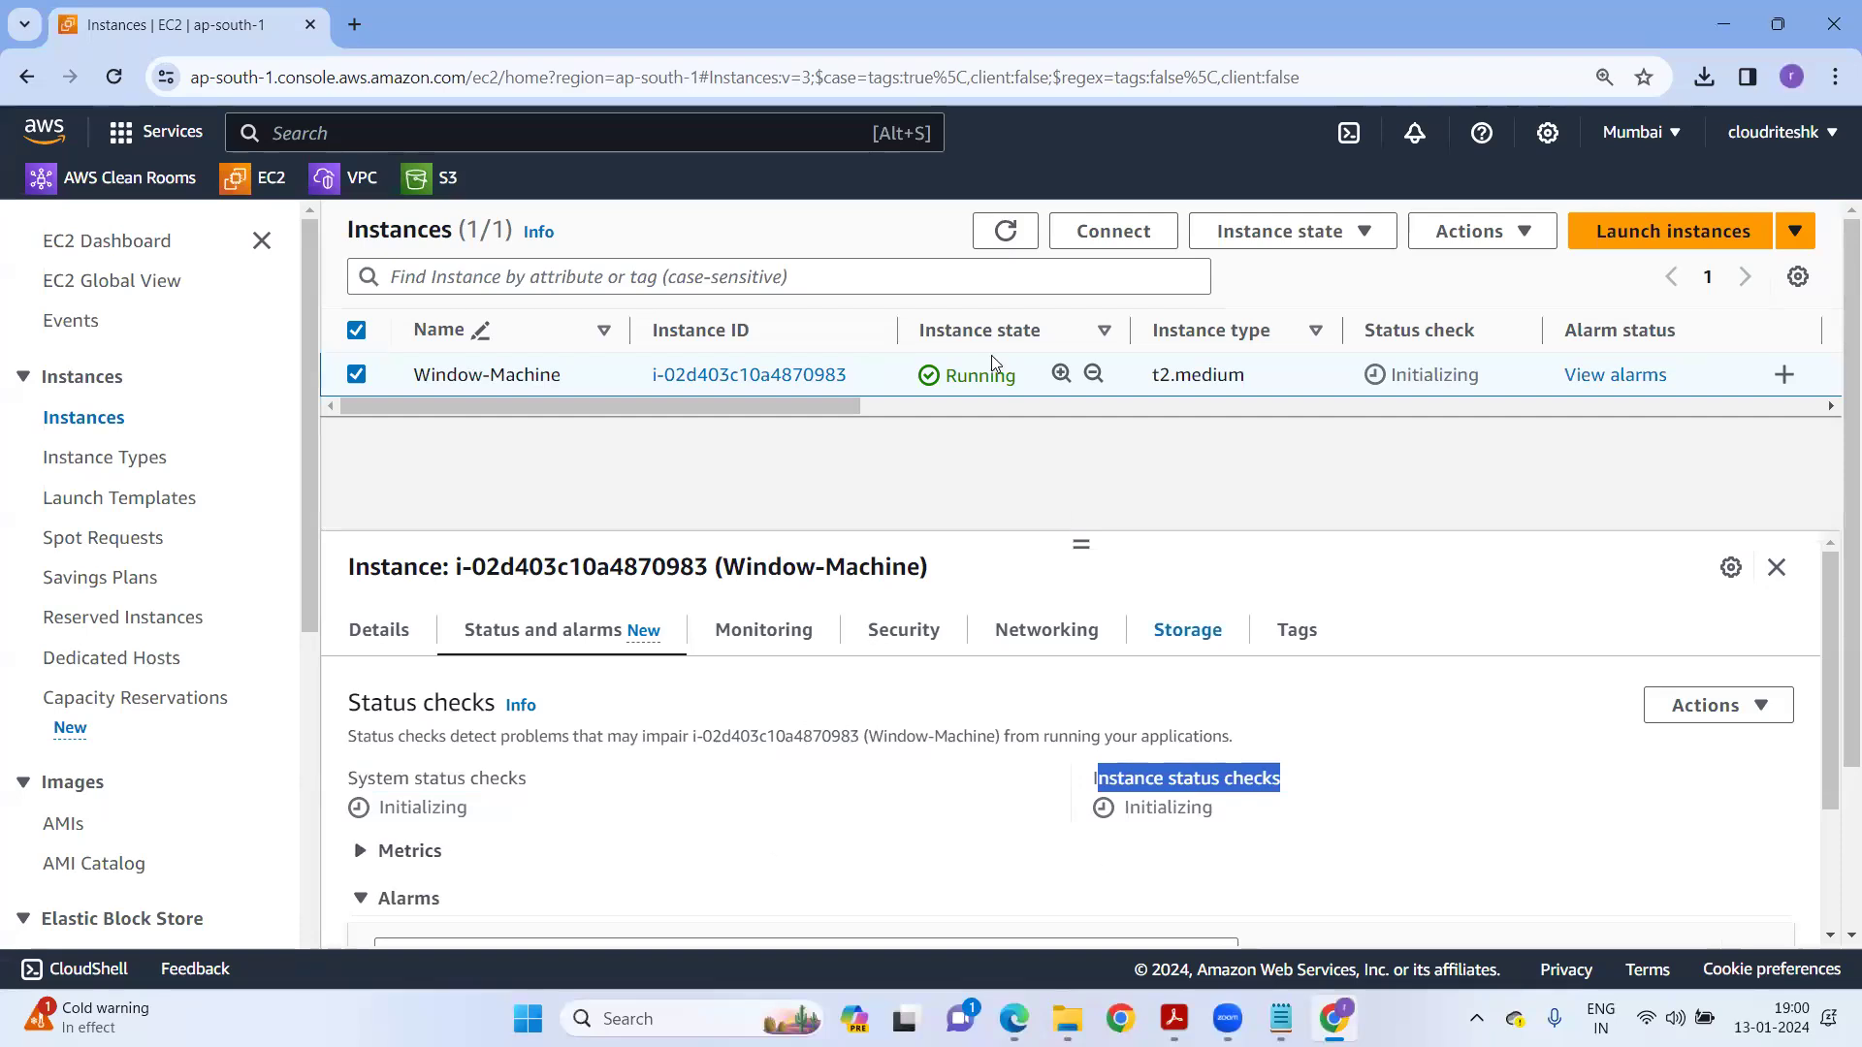
left_click(999, 245)
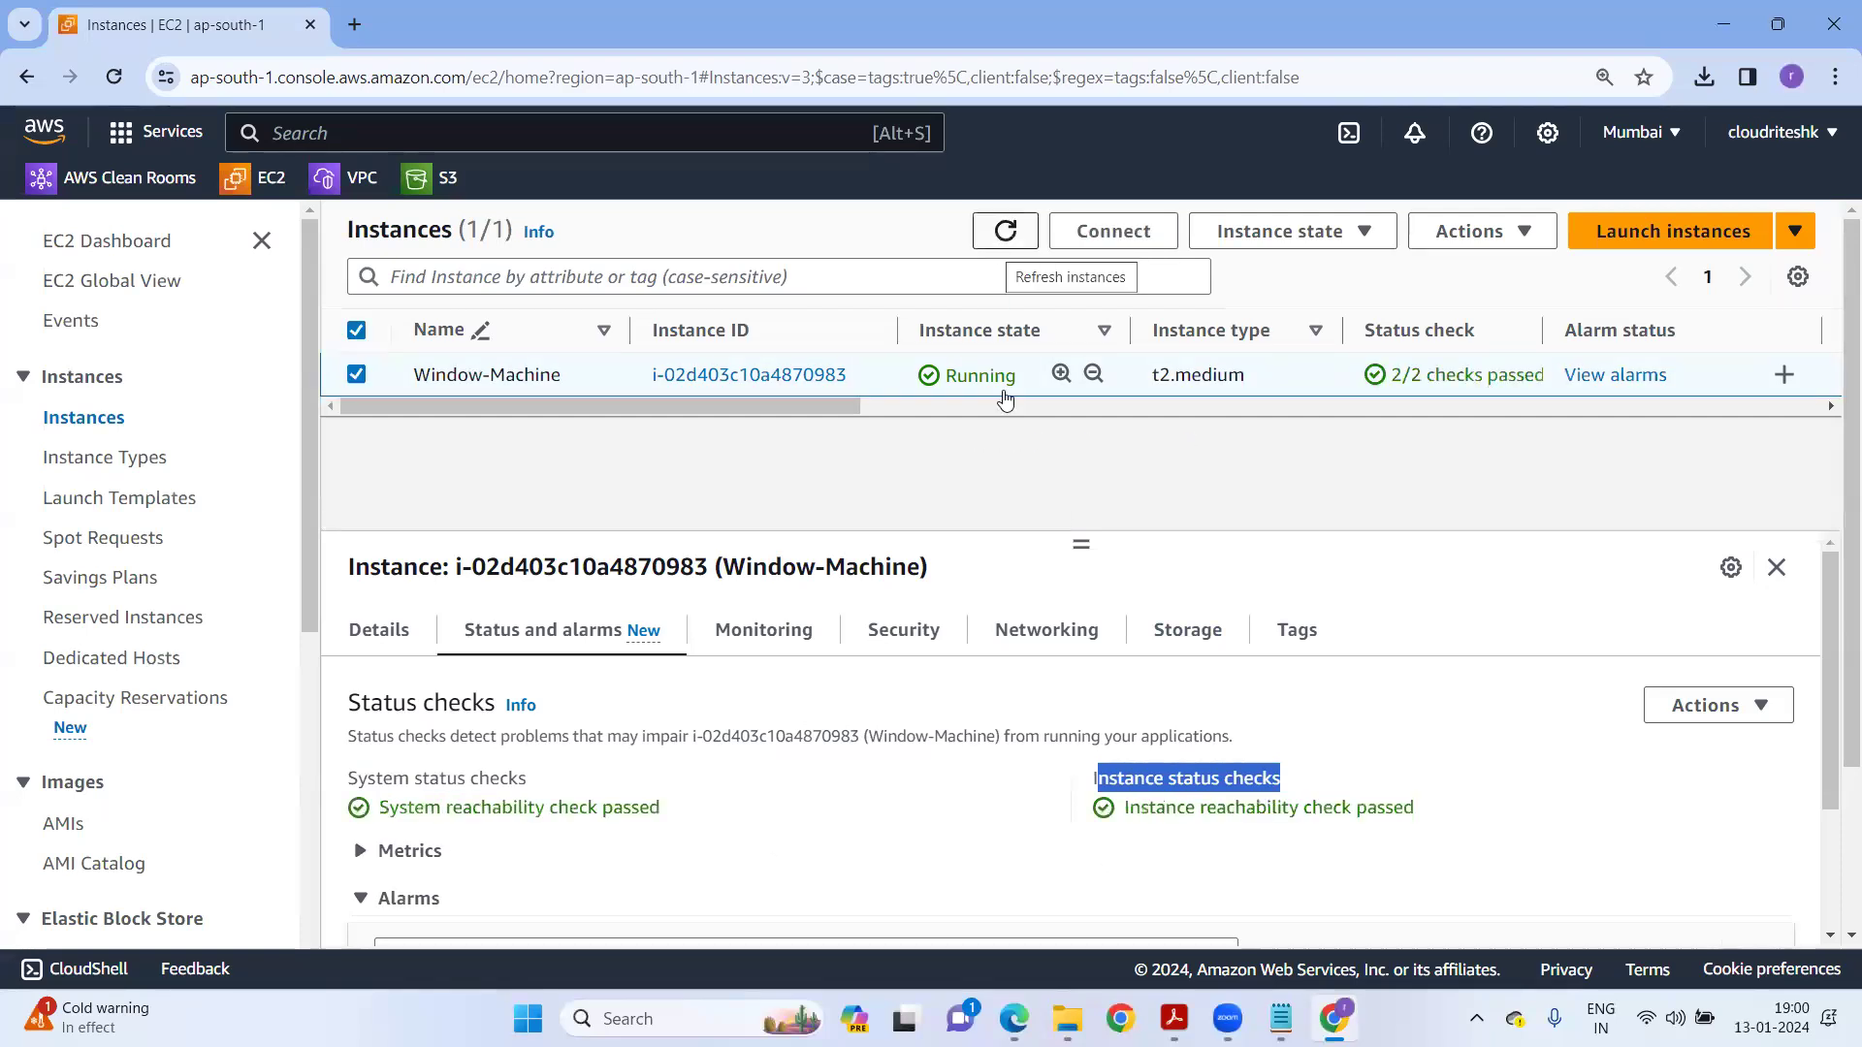
left_click_drag(390, 811, 656, 810)
left_click_drag(1132, 812, 1403, 837)
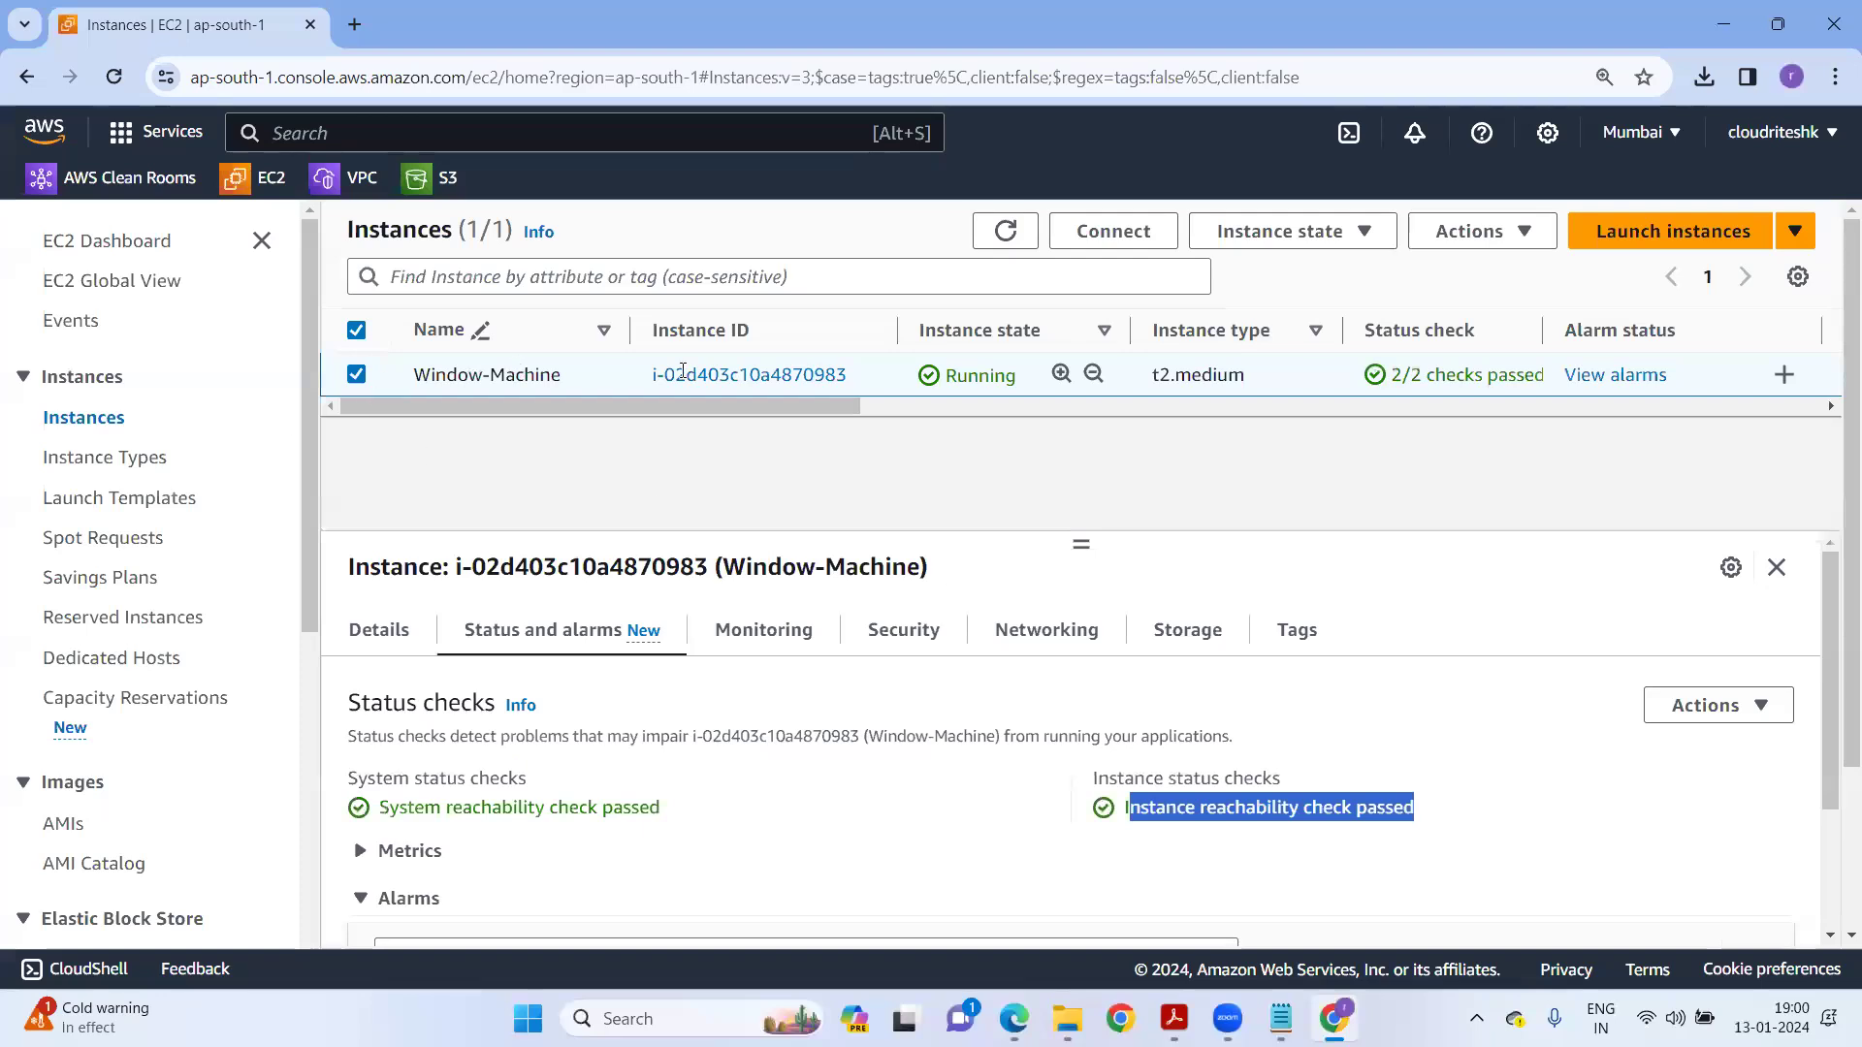
Download Window-Machine.rdp from the RDP client connect options and open it to start connecting.
left_click(1115, 231)
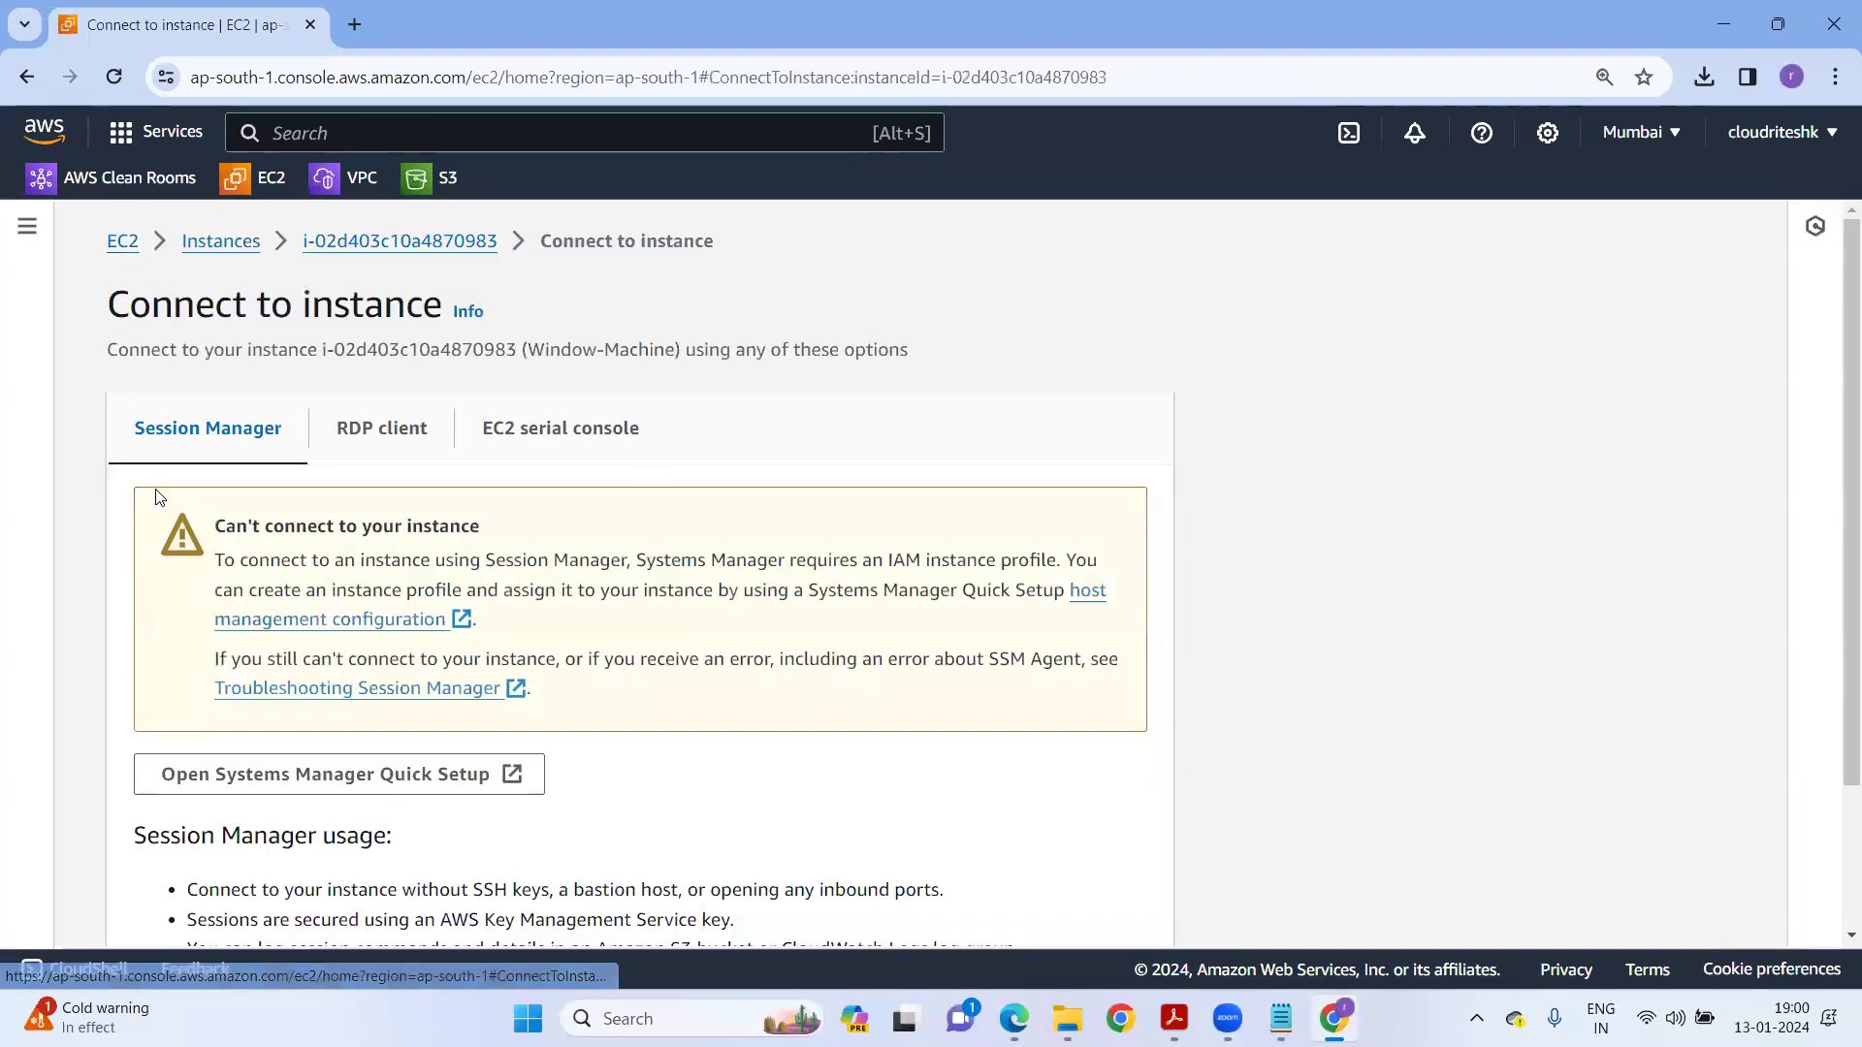
left_click(396, 433)
scroll(711, 764, "down", 3)
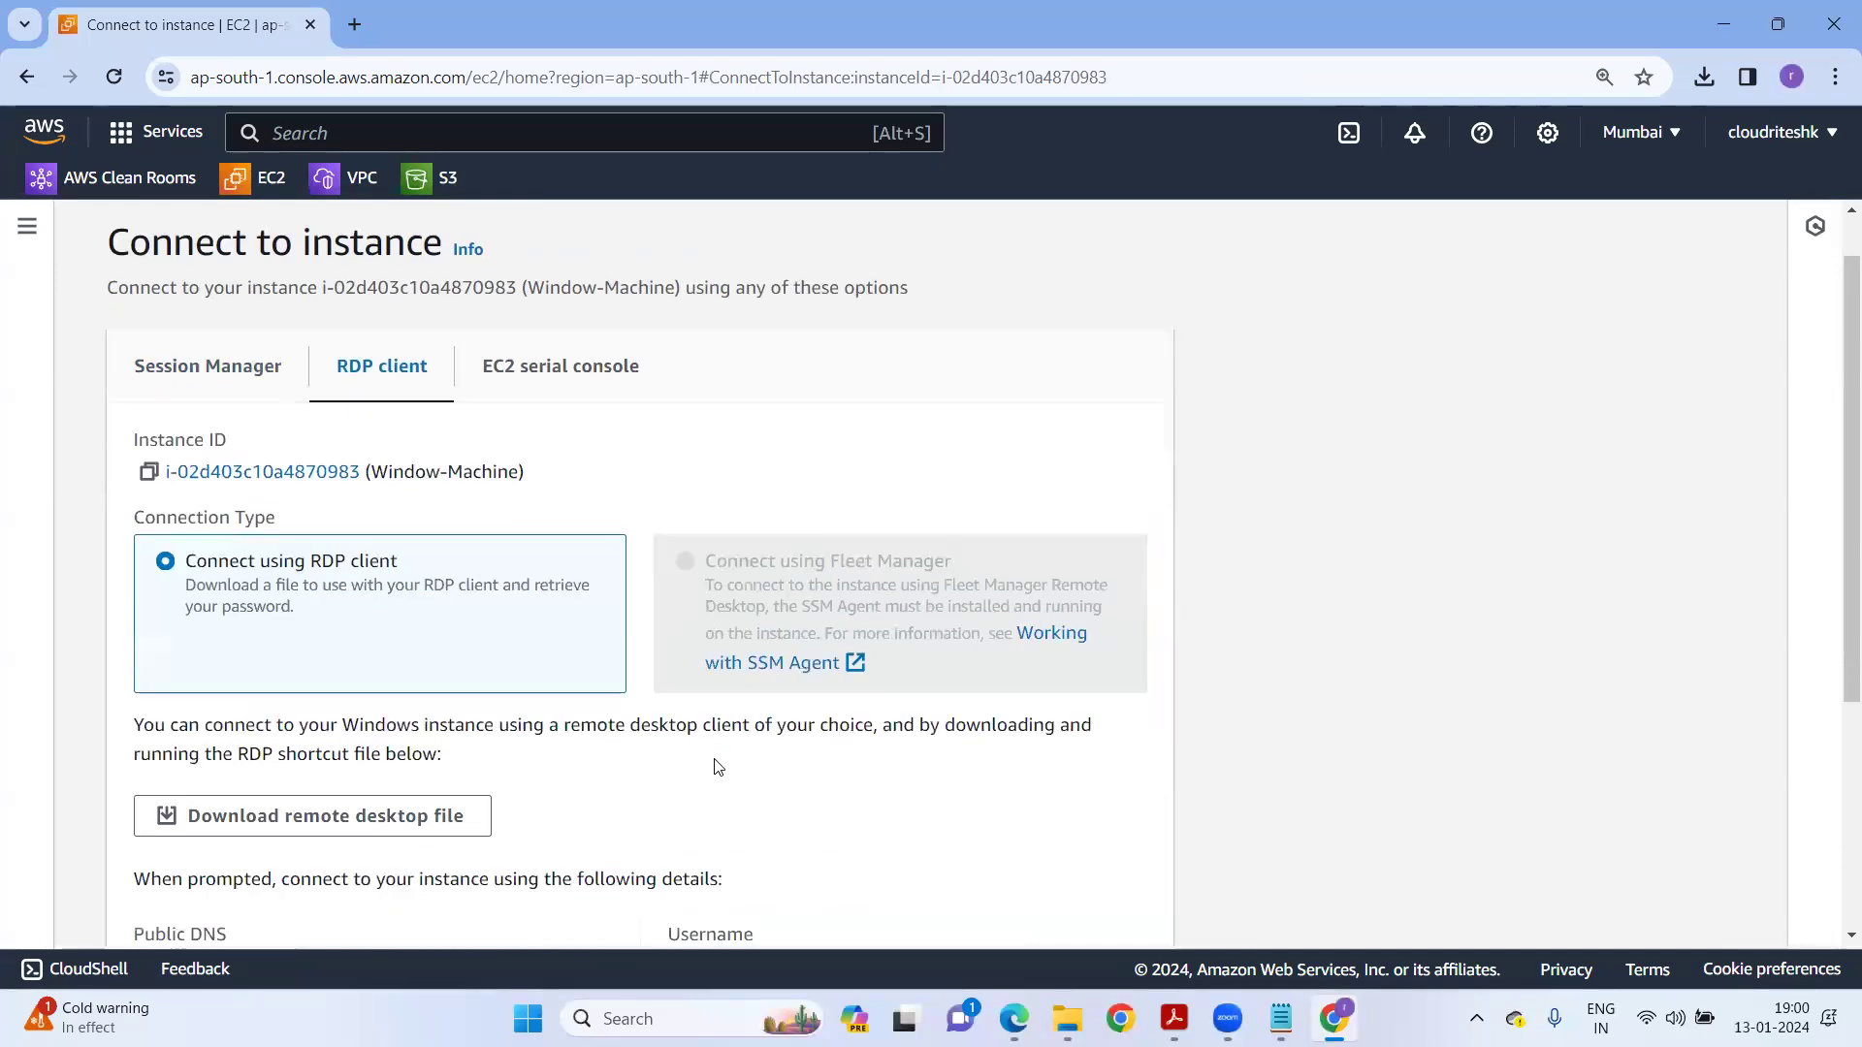
left_click(338, 640)
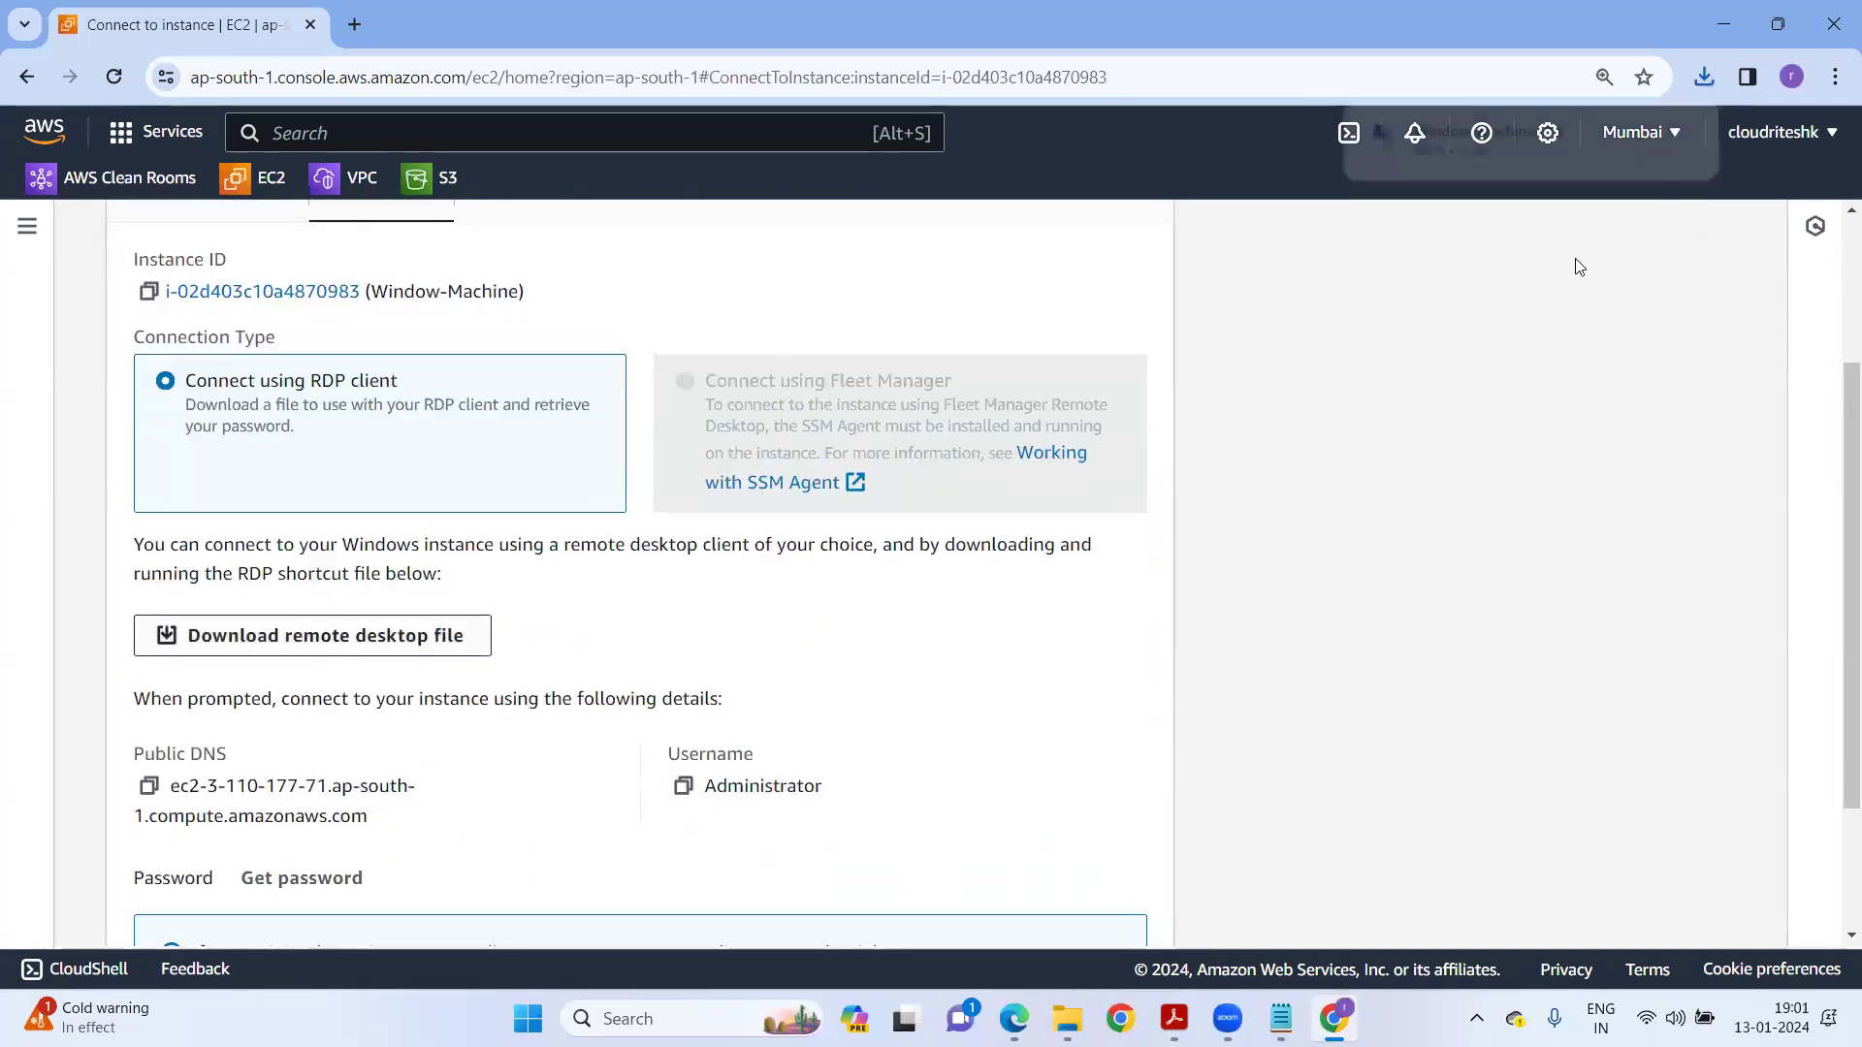
left_click(1464, 139)
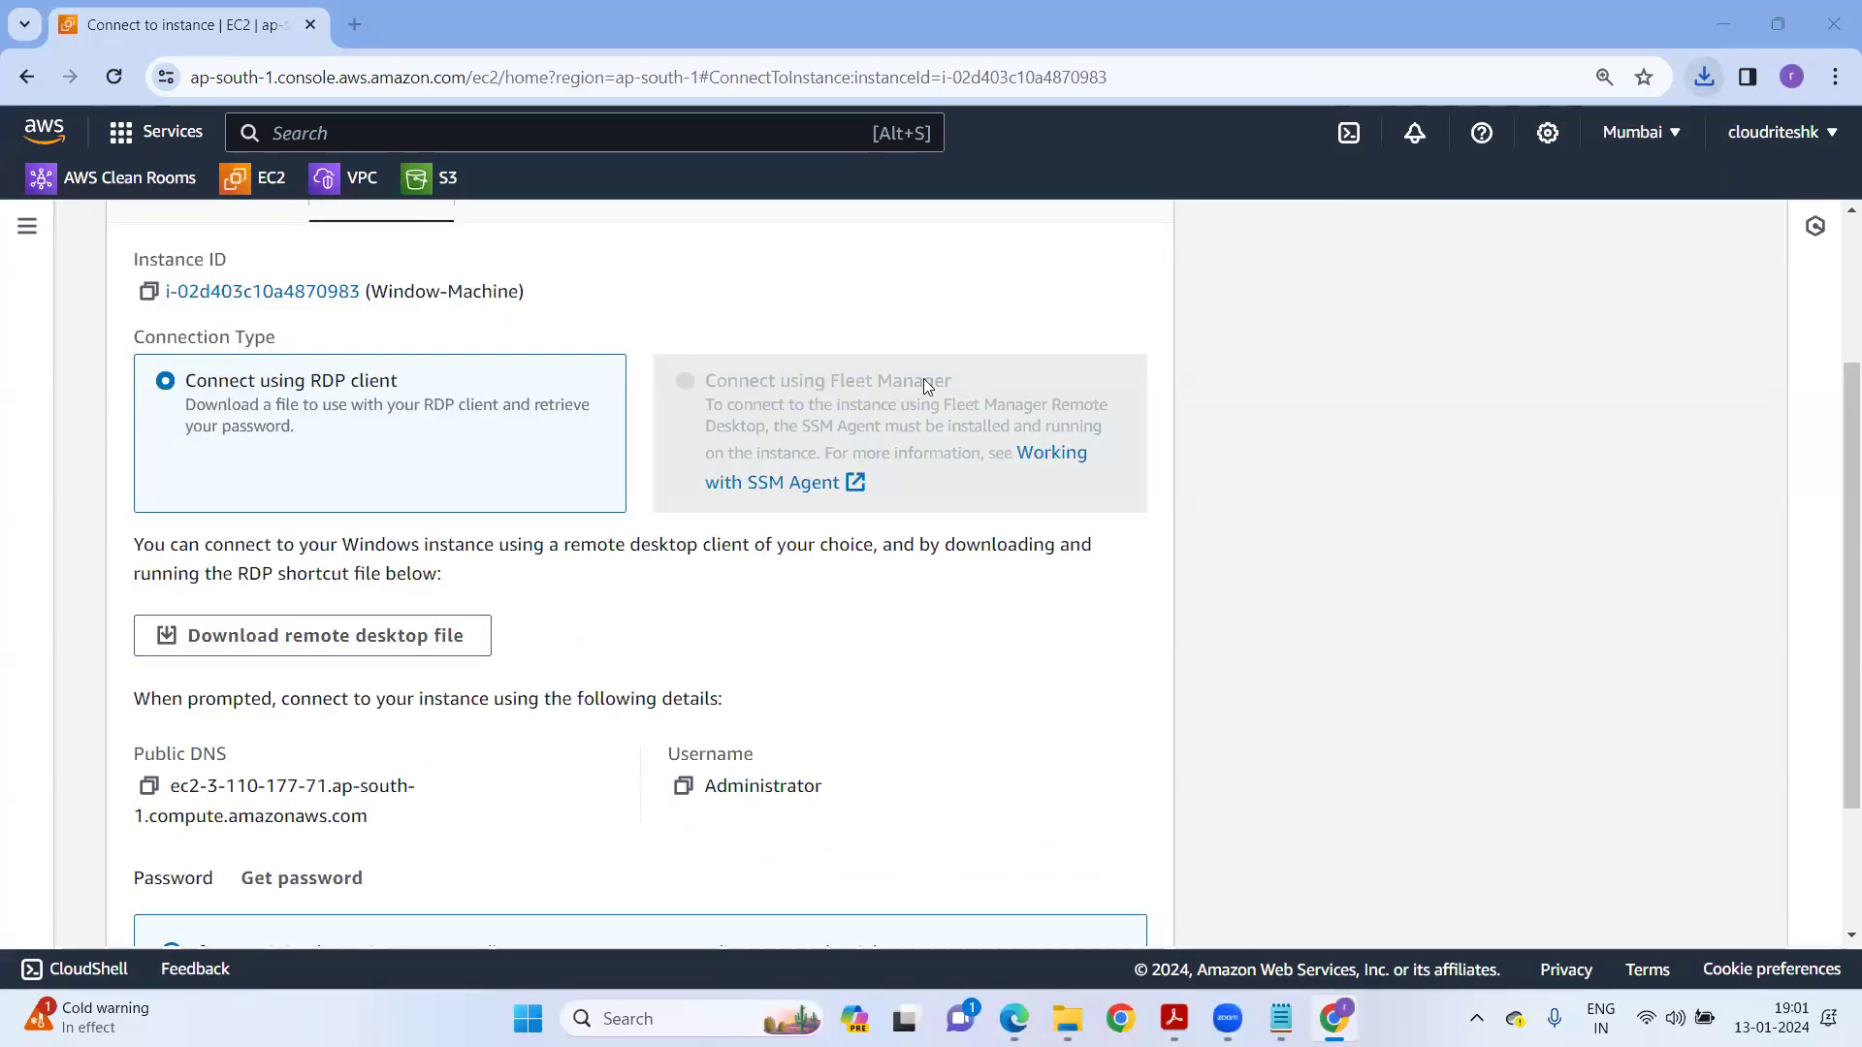
left_click(1112, 635)
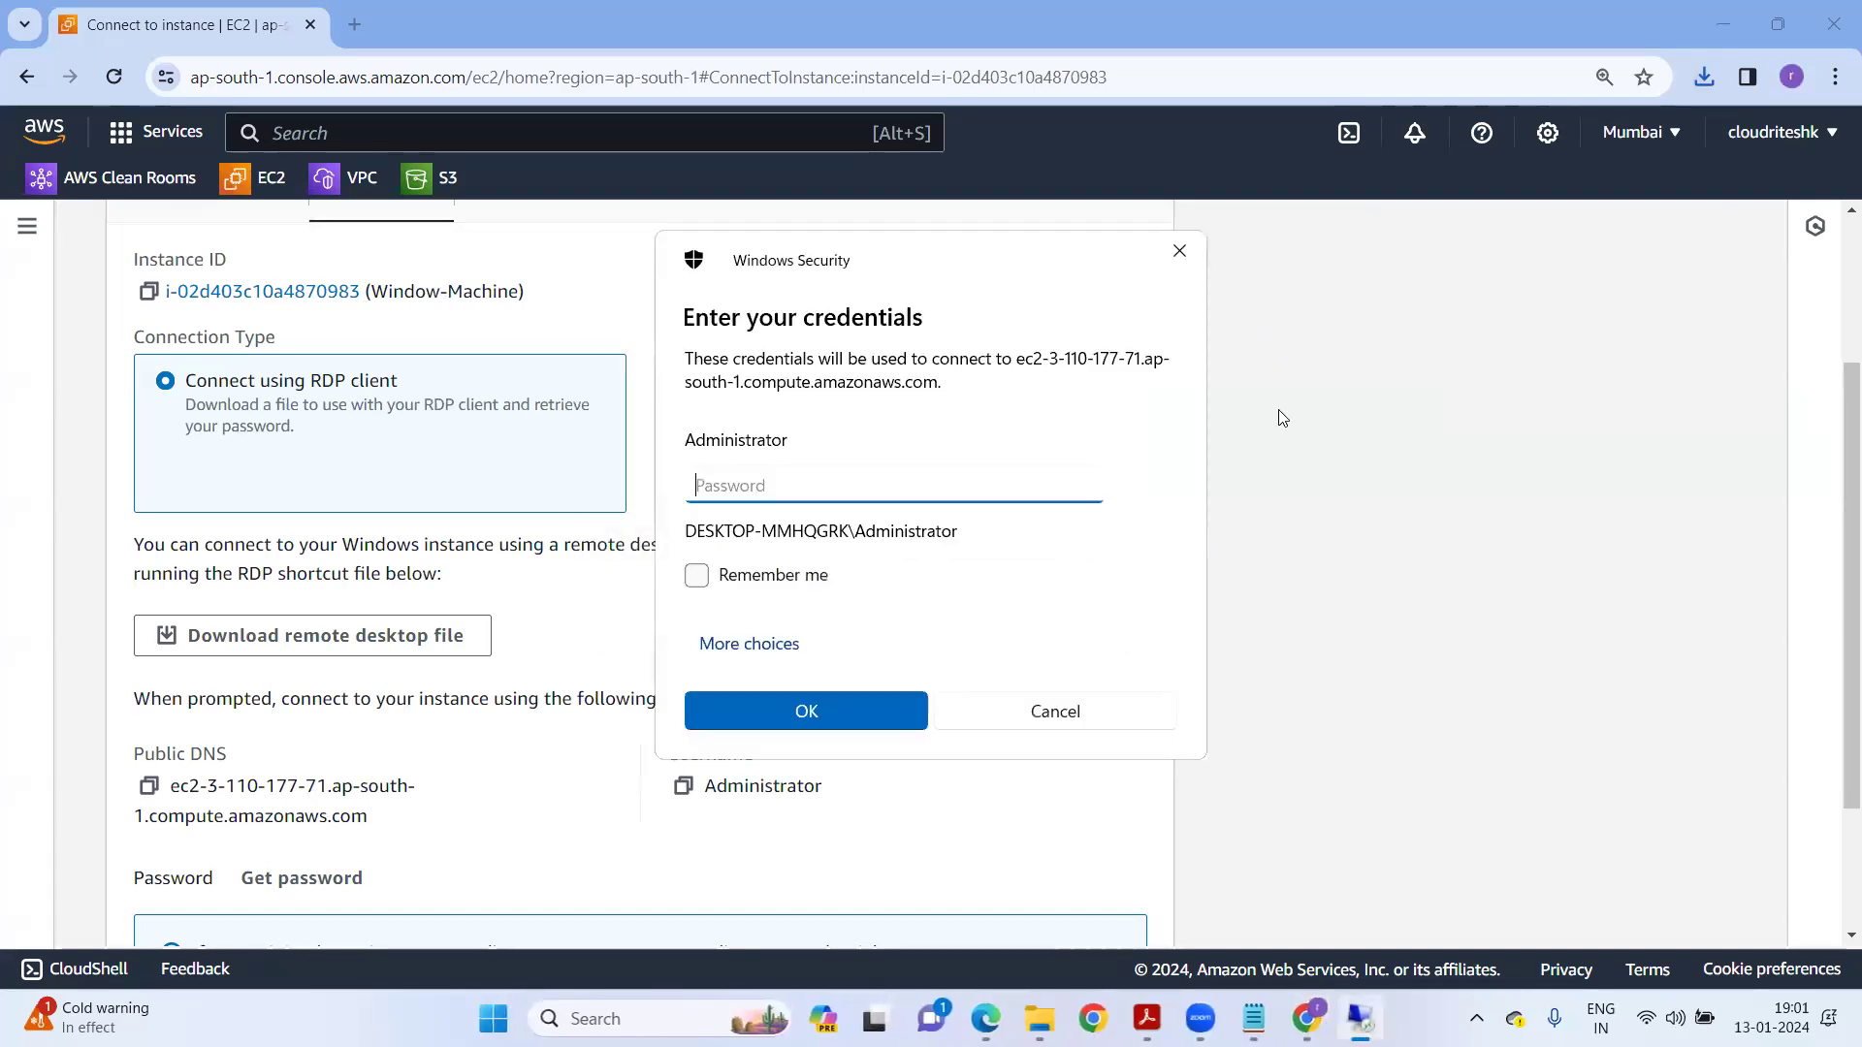
Return to the instance summary and choose Get Windows password from the Actions > Security menu.
left_click(1348, 581)
scroll(1064, 601, "up", 3)
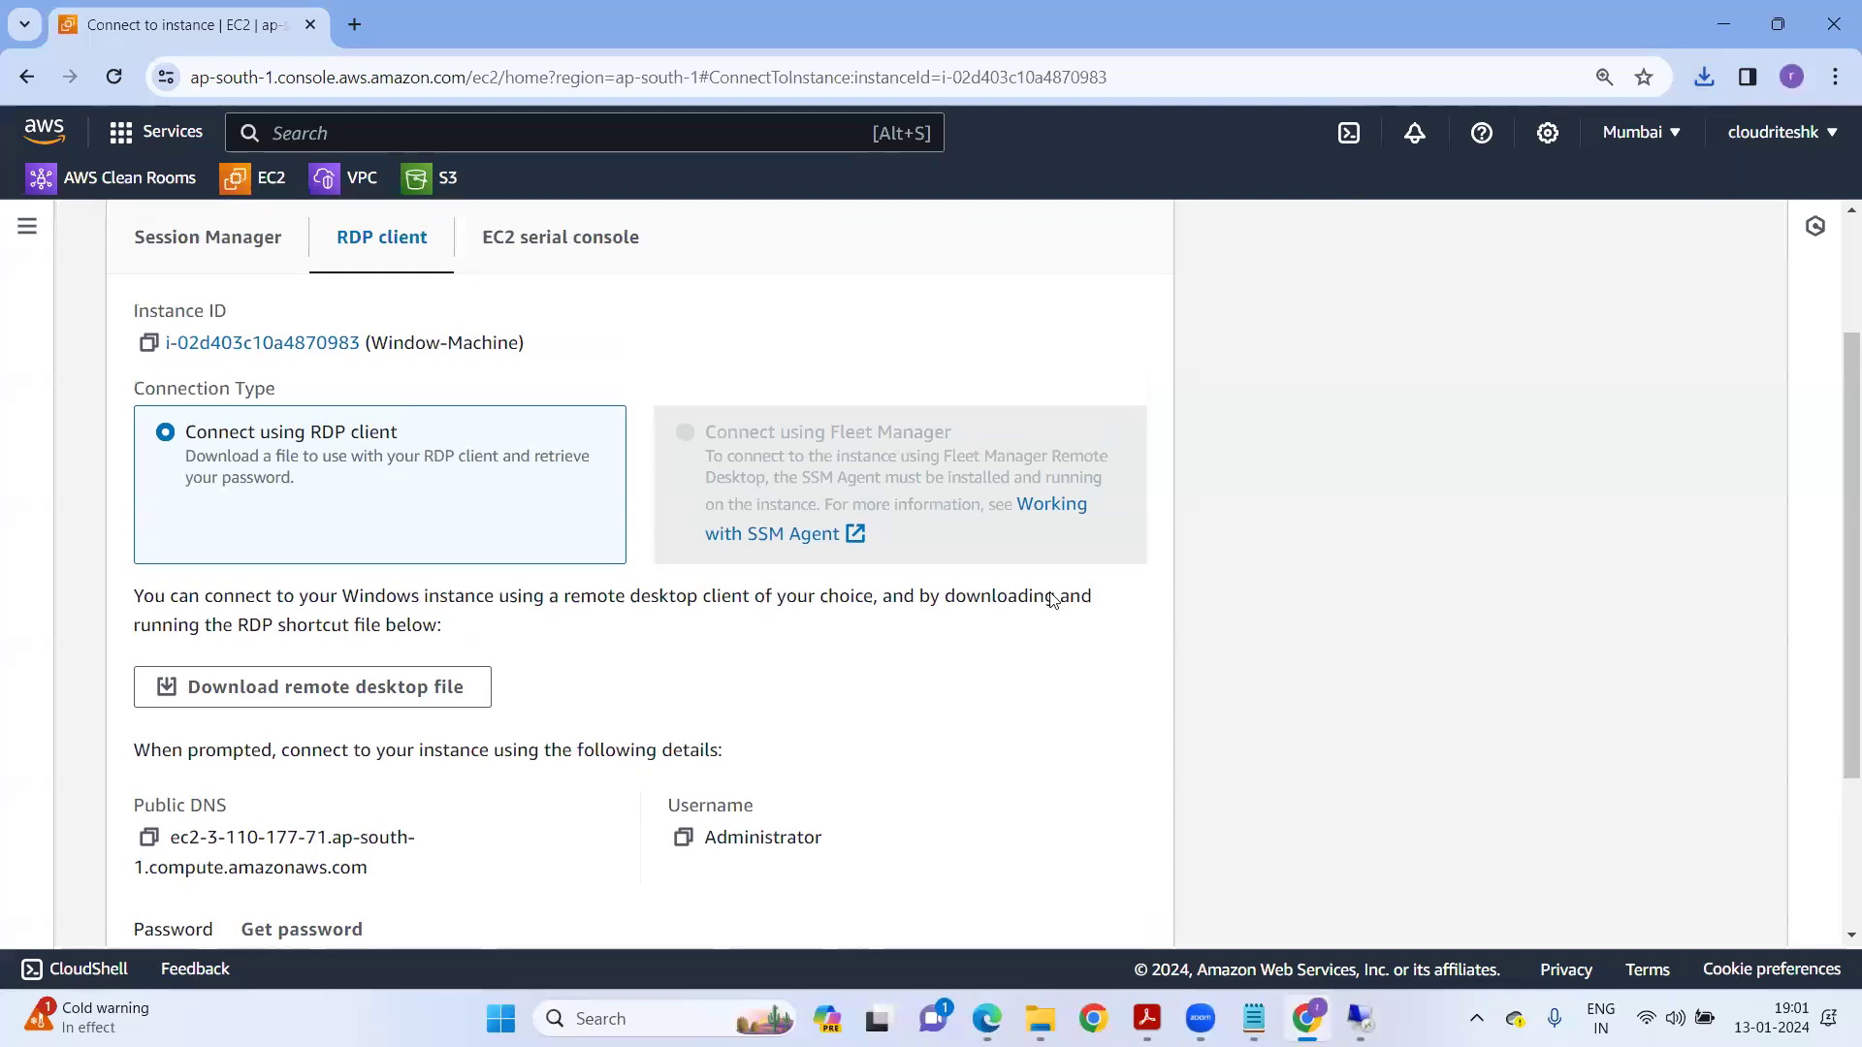
left_click(419, 242)
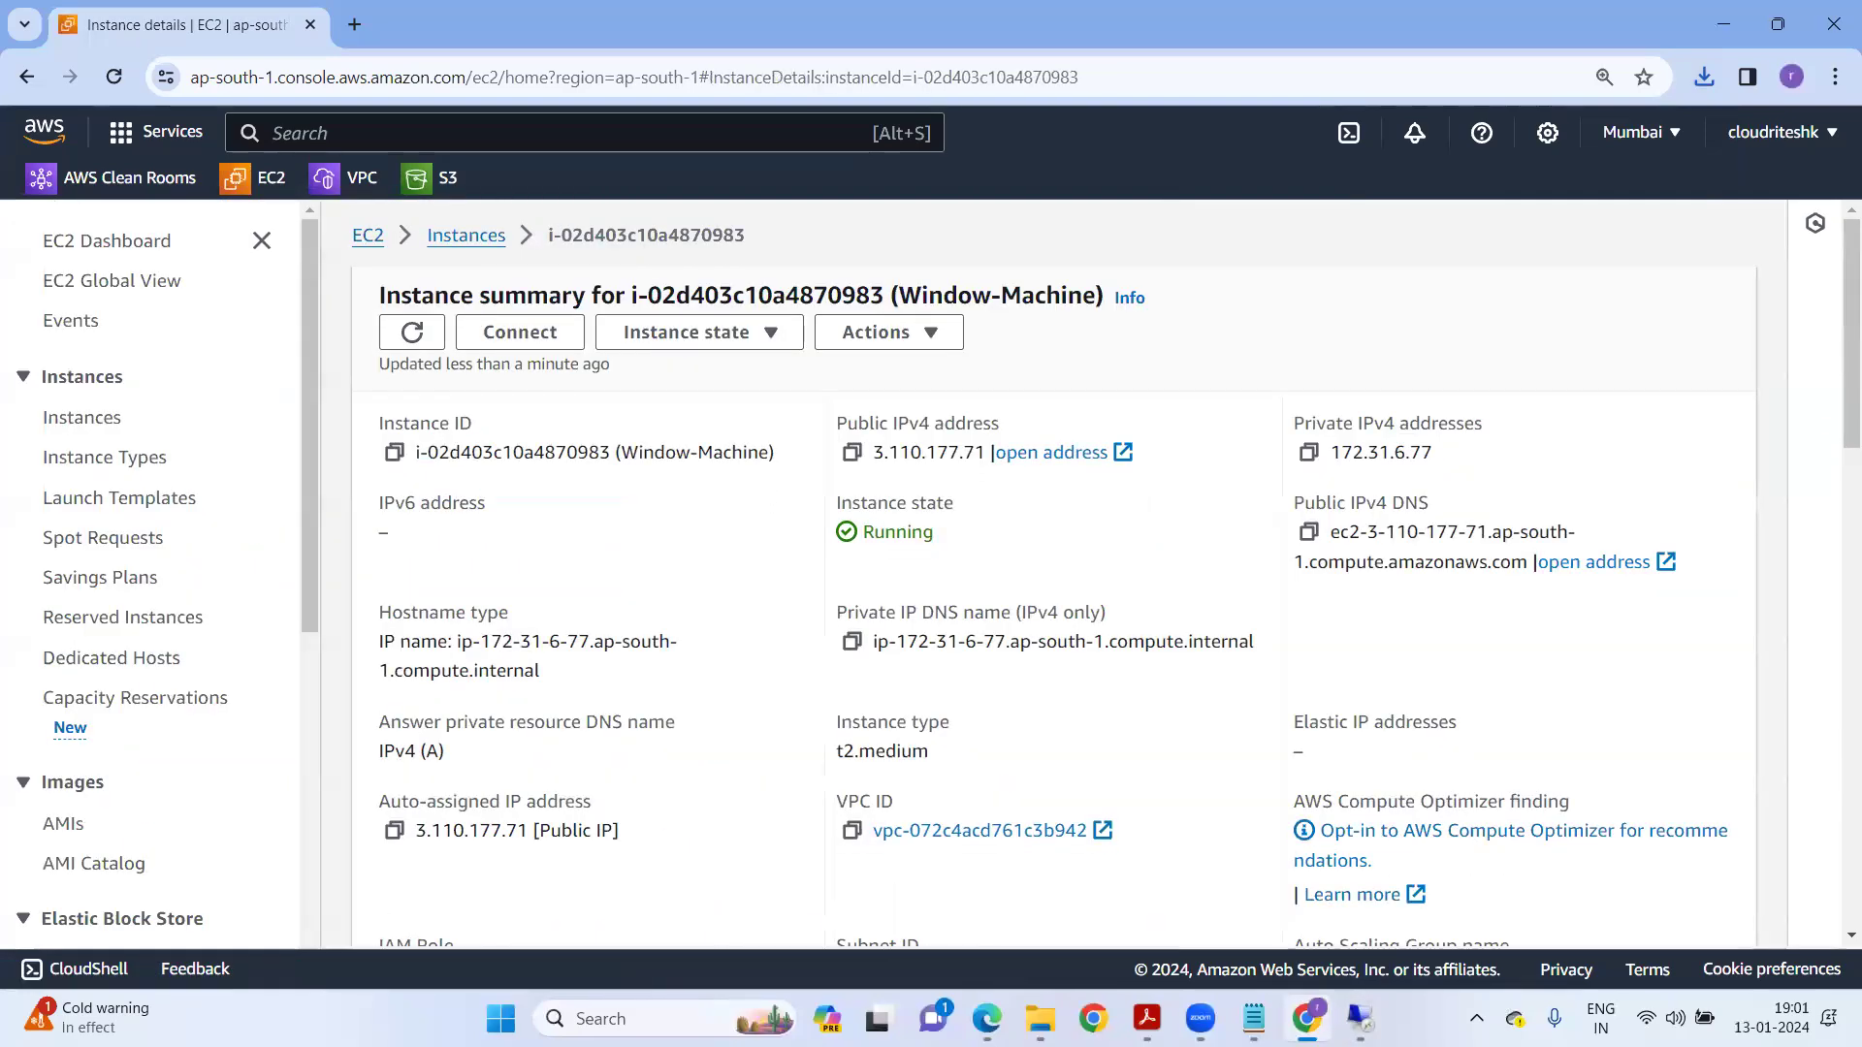
left_click(1360, 1018)
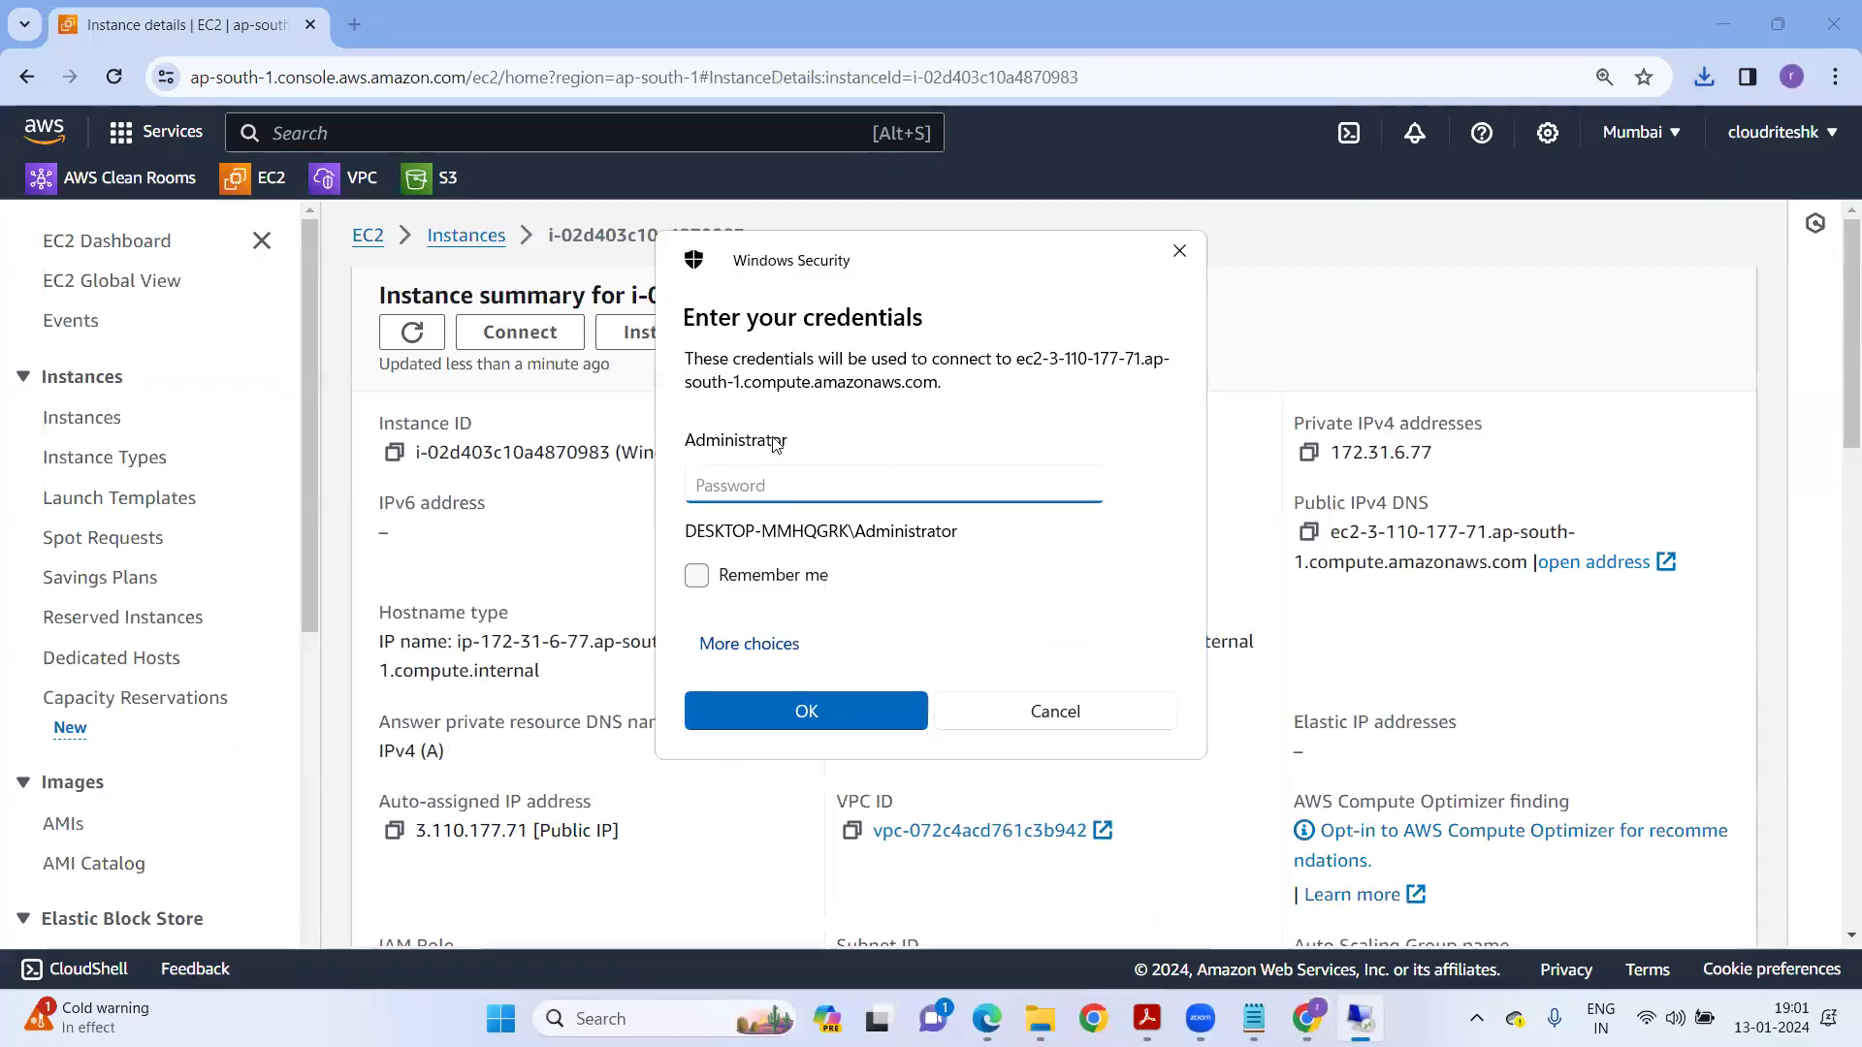
left_click(1397, 296)
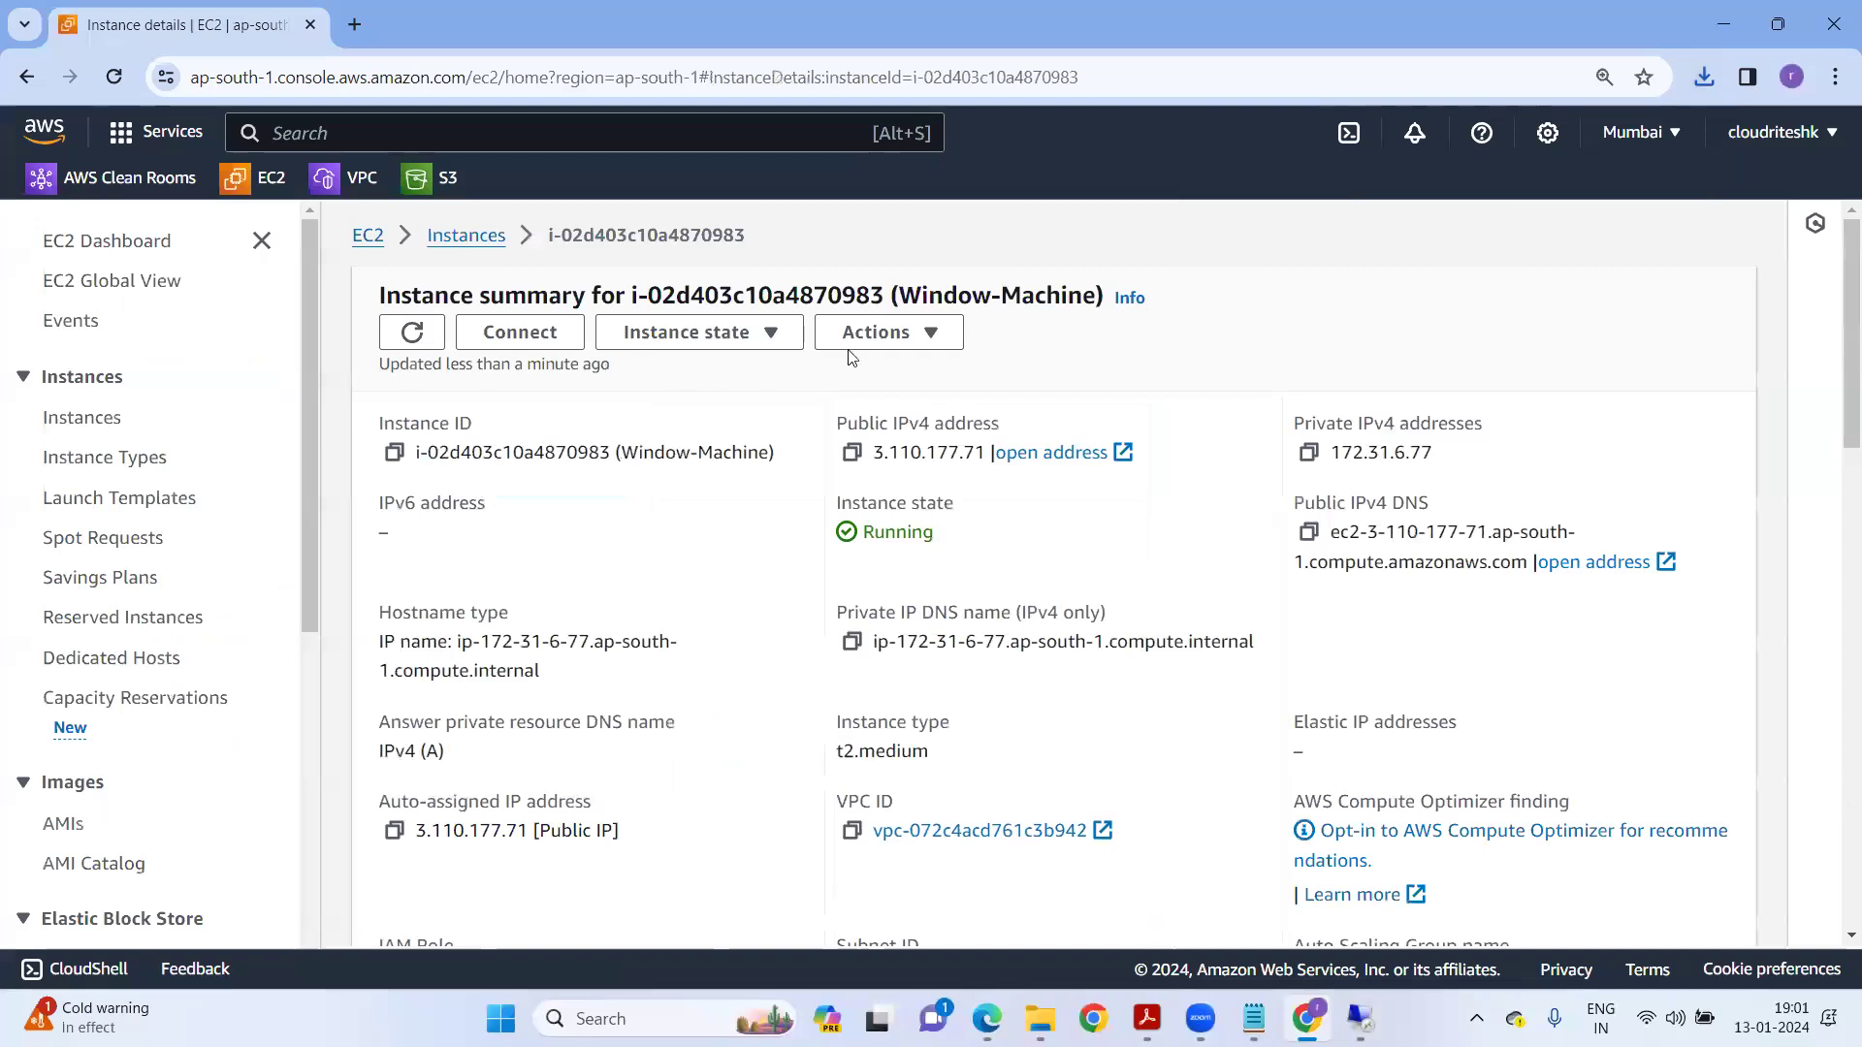
left_click(912, 335)
mouse_move(902, 534)
left_click(1255, 580)
Upload the key1 (1).pem private key and decrypt the Administrator password.
left_click(288, 665)
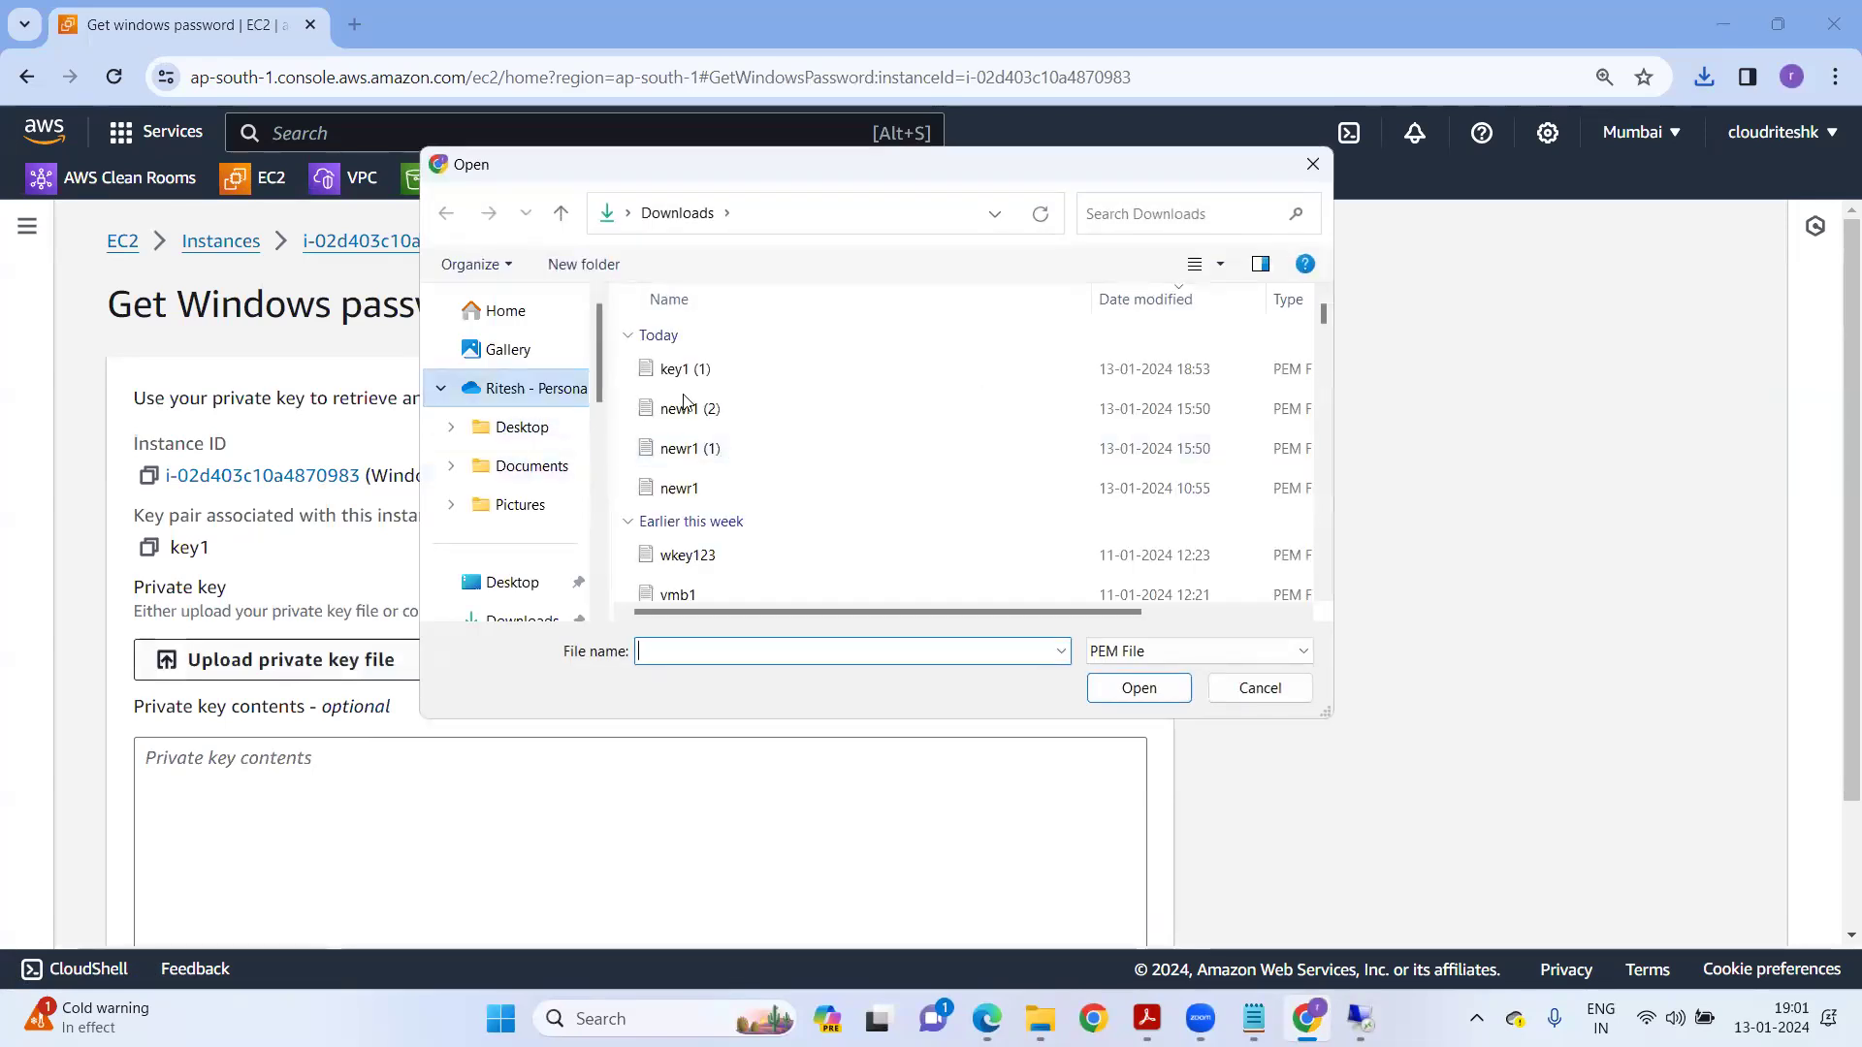
left_click(687, 378)
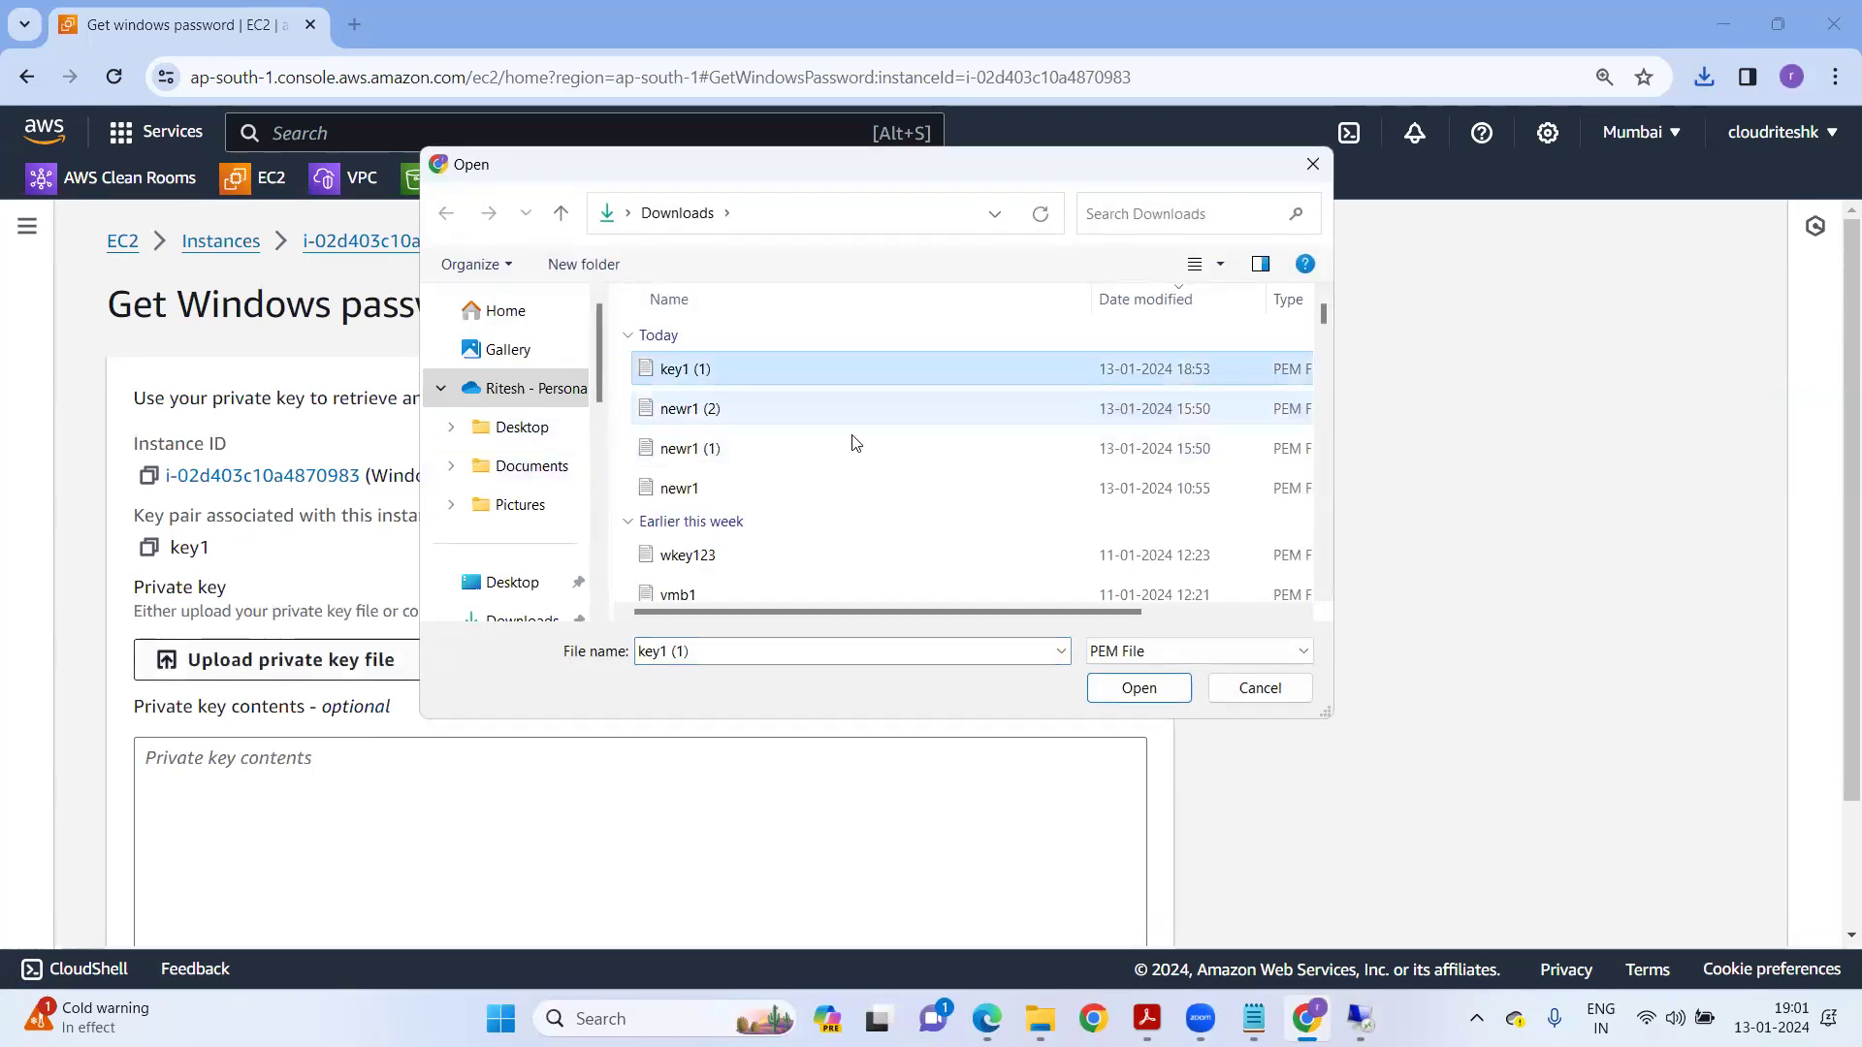
left_click(1138, 690)
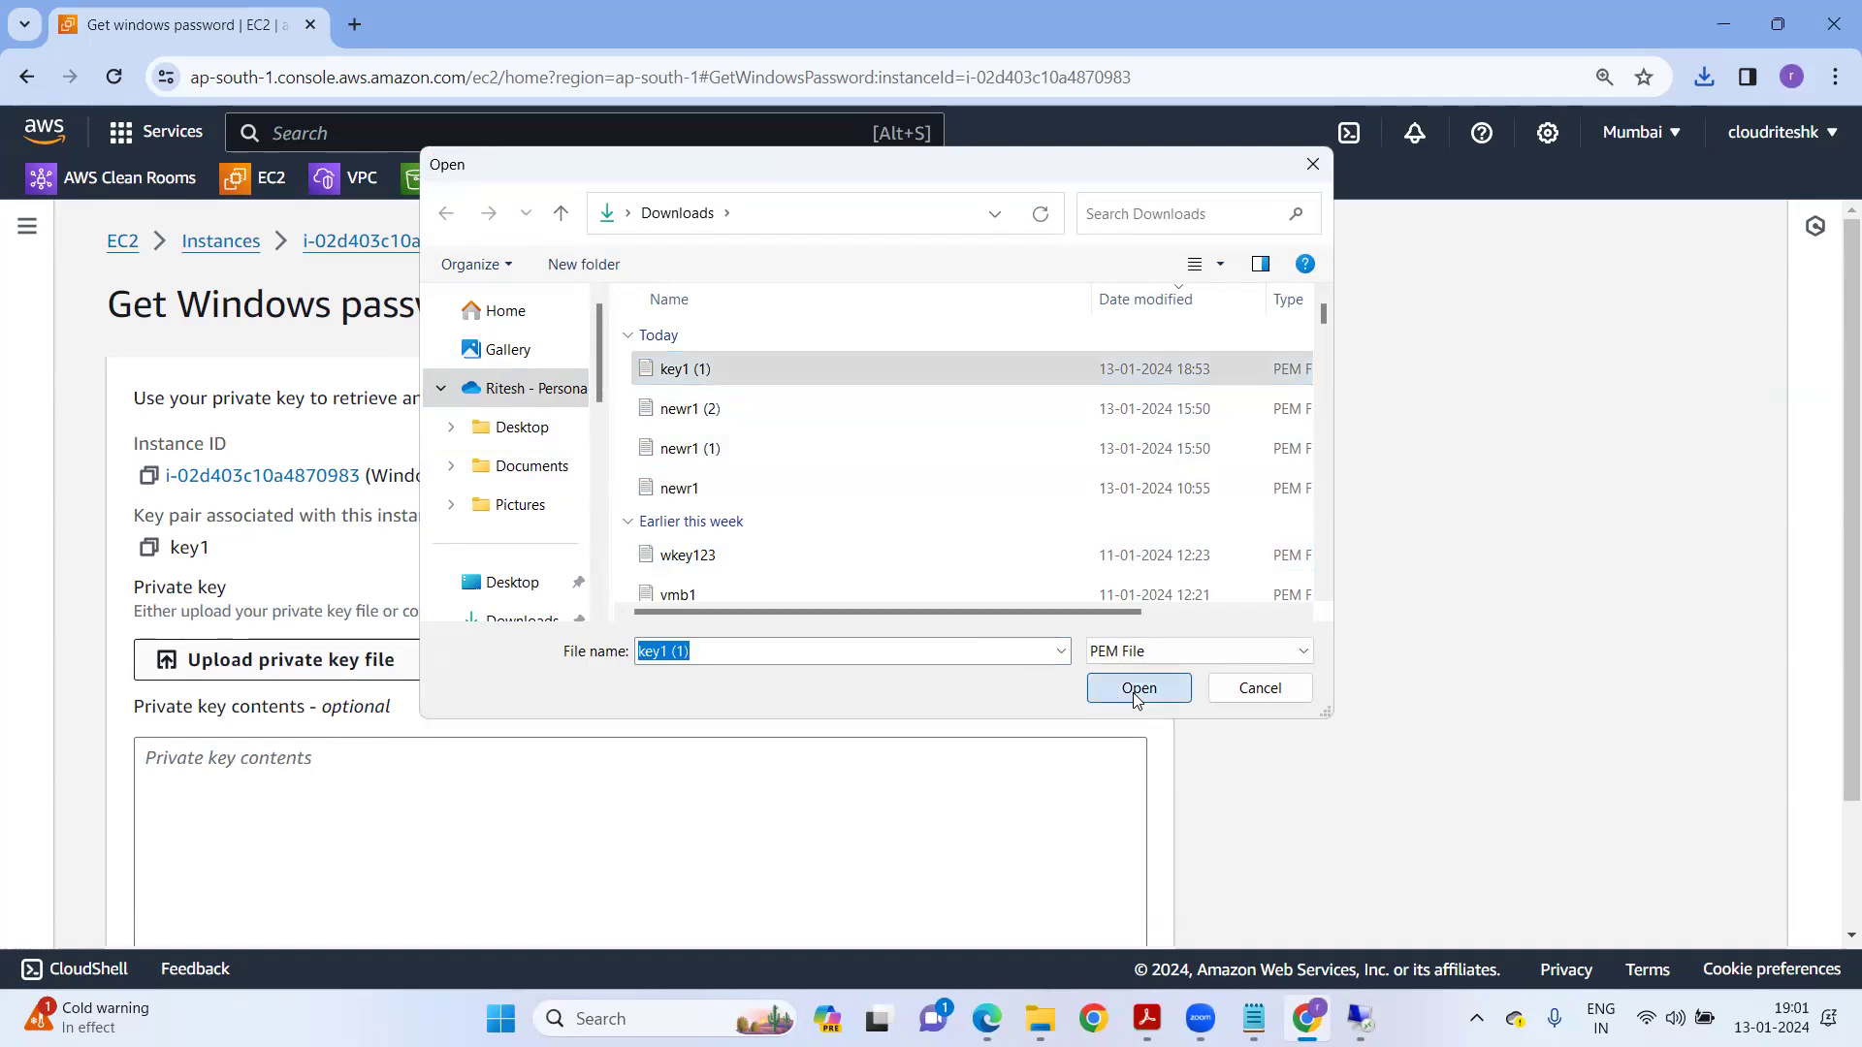
scroll(1325, 668, "down", 3)
left_click(1100, 887)
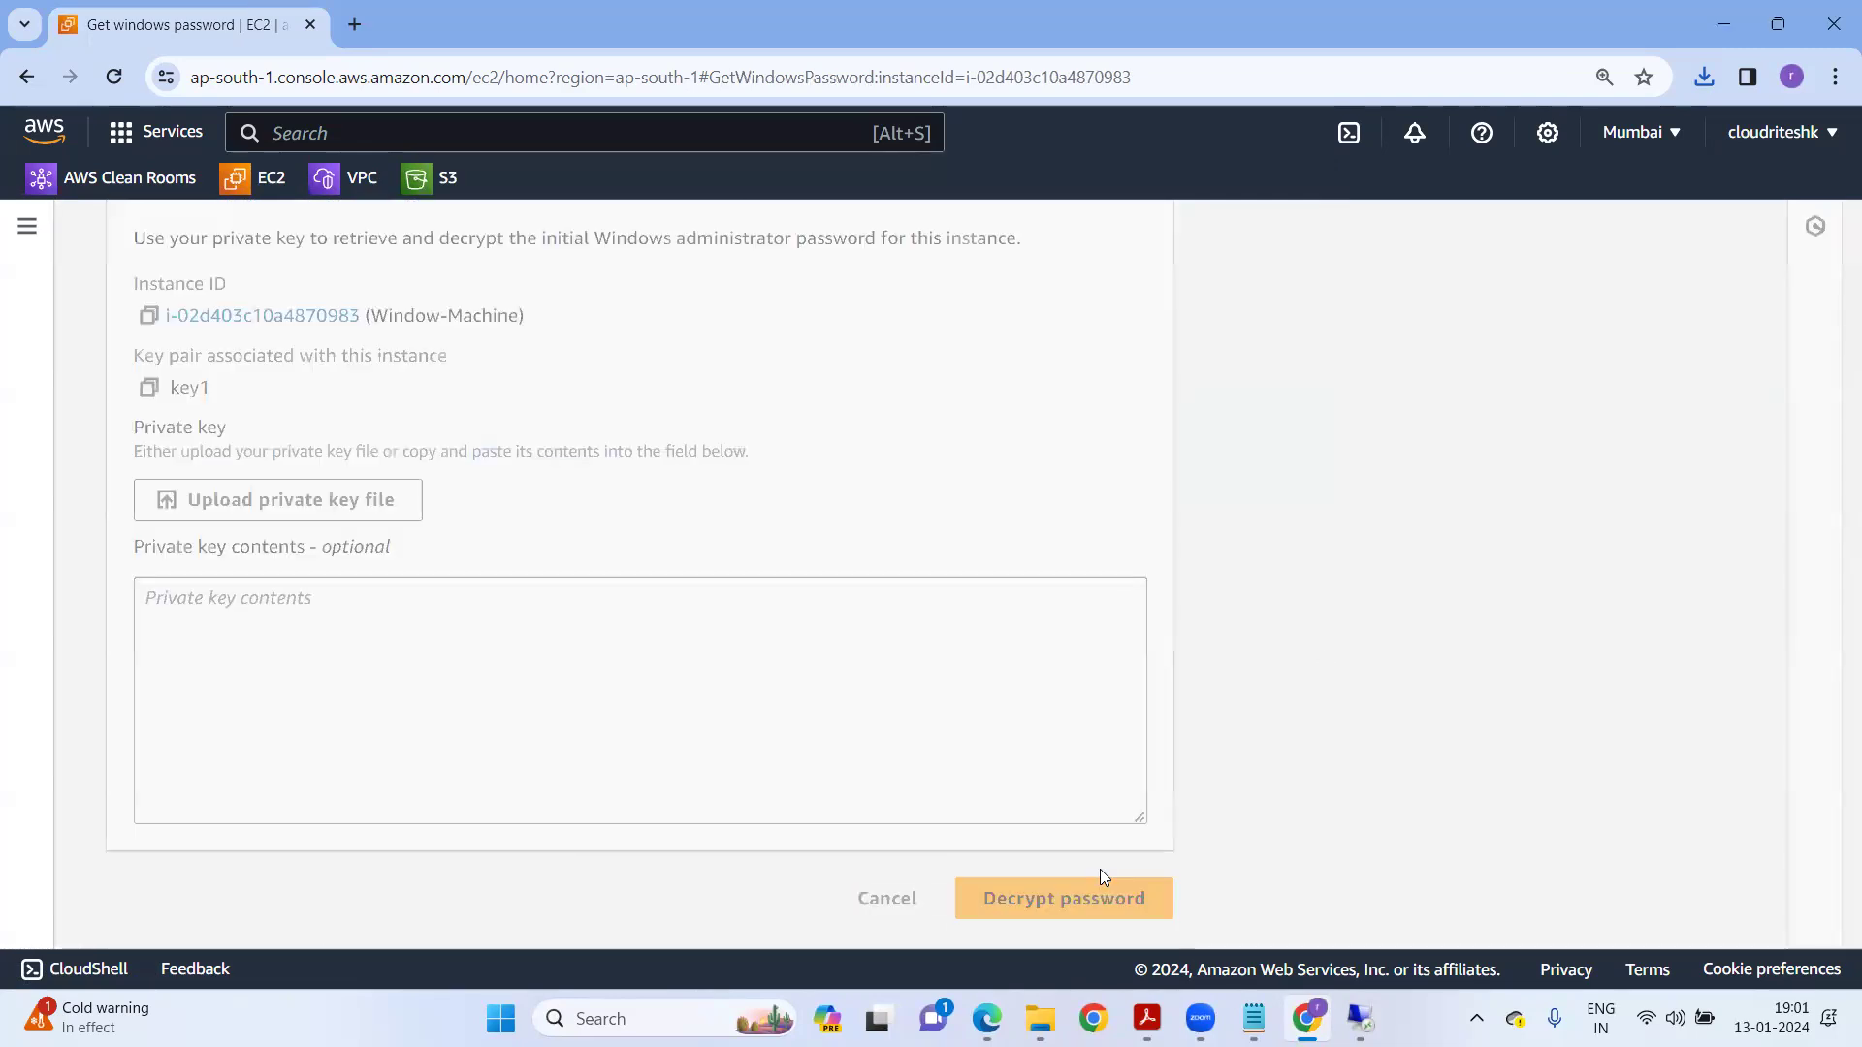
Paste the decrypted password into the Remote Desktop credentials prompt and submit it.
left_click(599, 638)
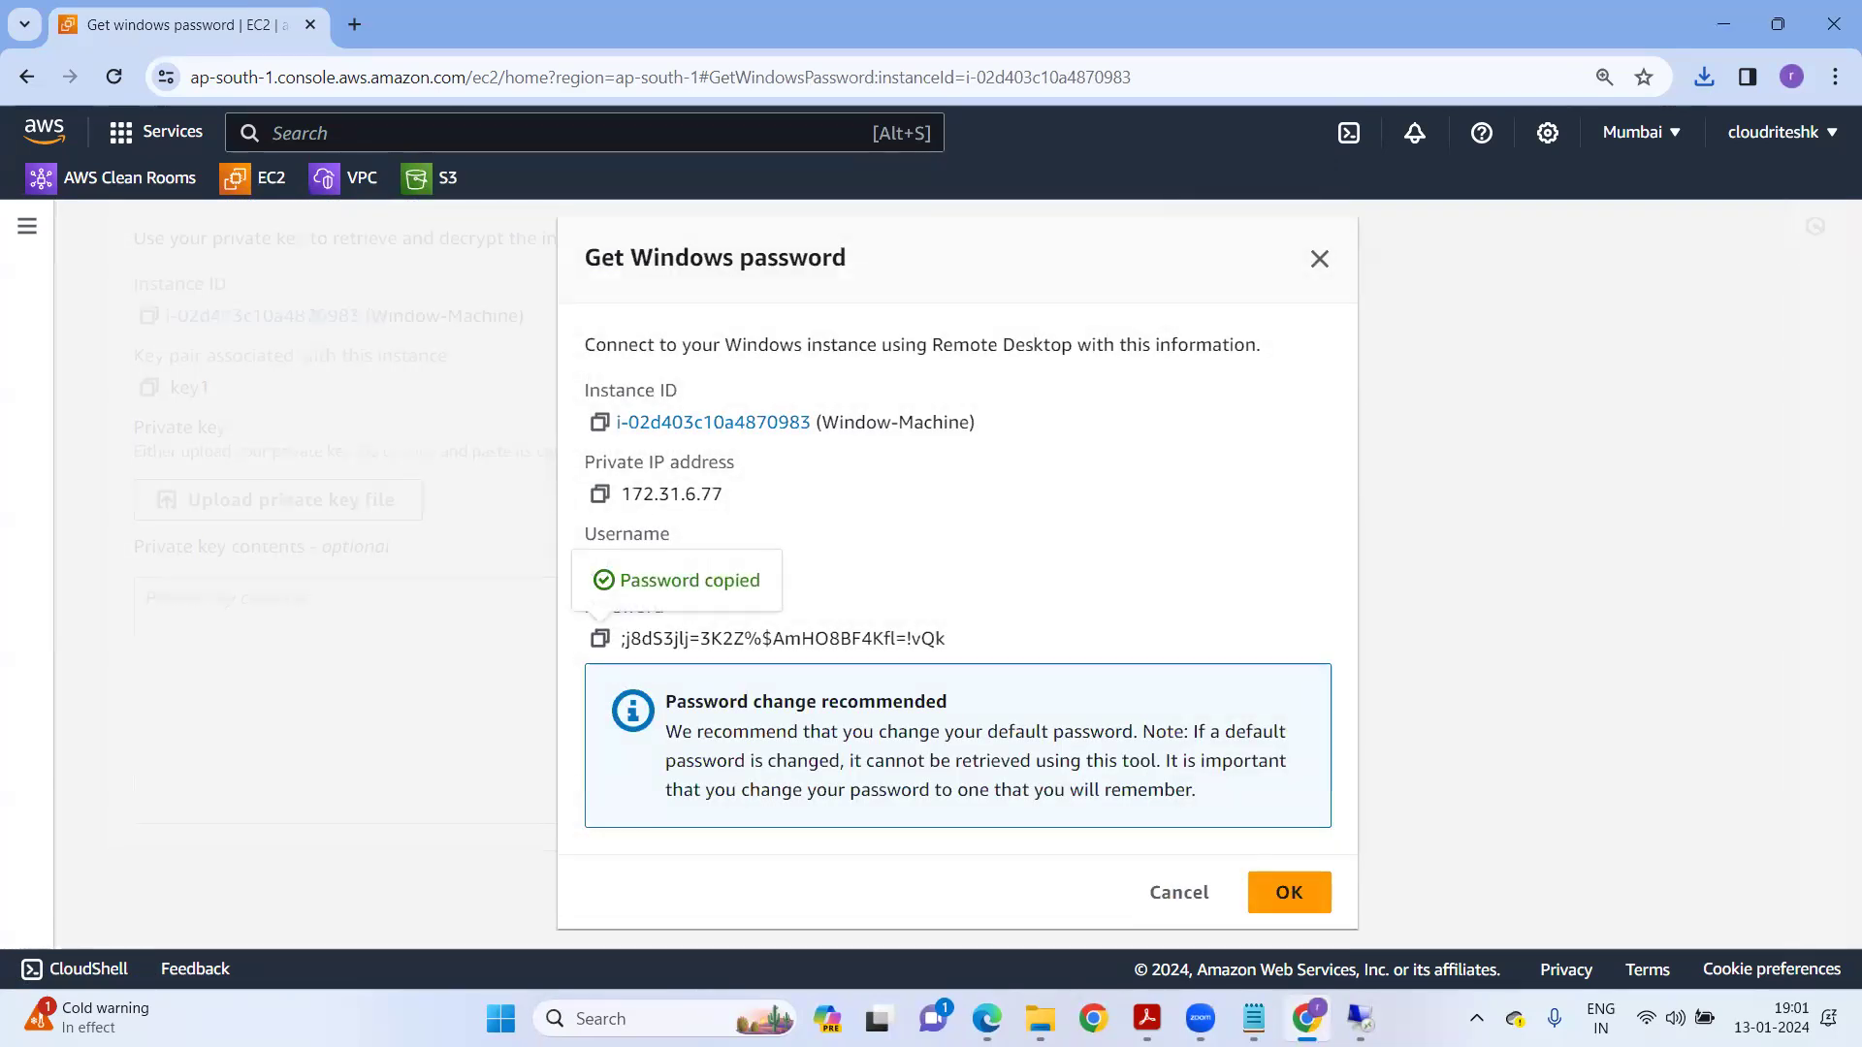
left_click(1361, 1018)
key("ctrl+v")
left_click(786, 710)
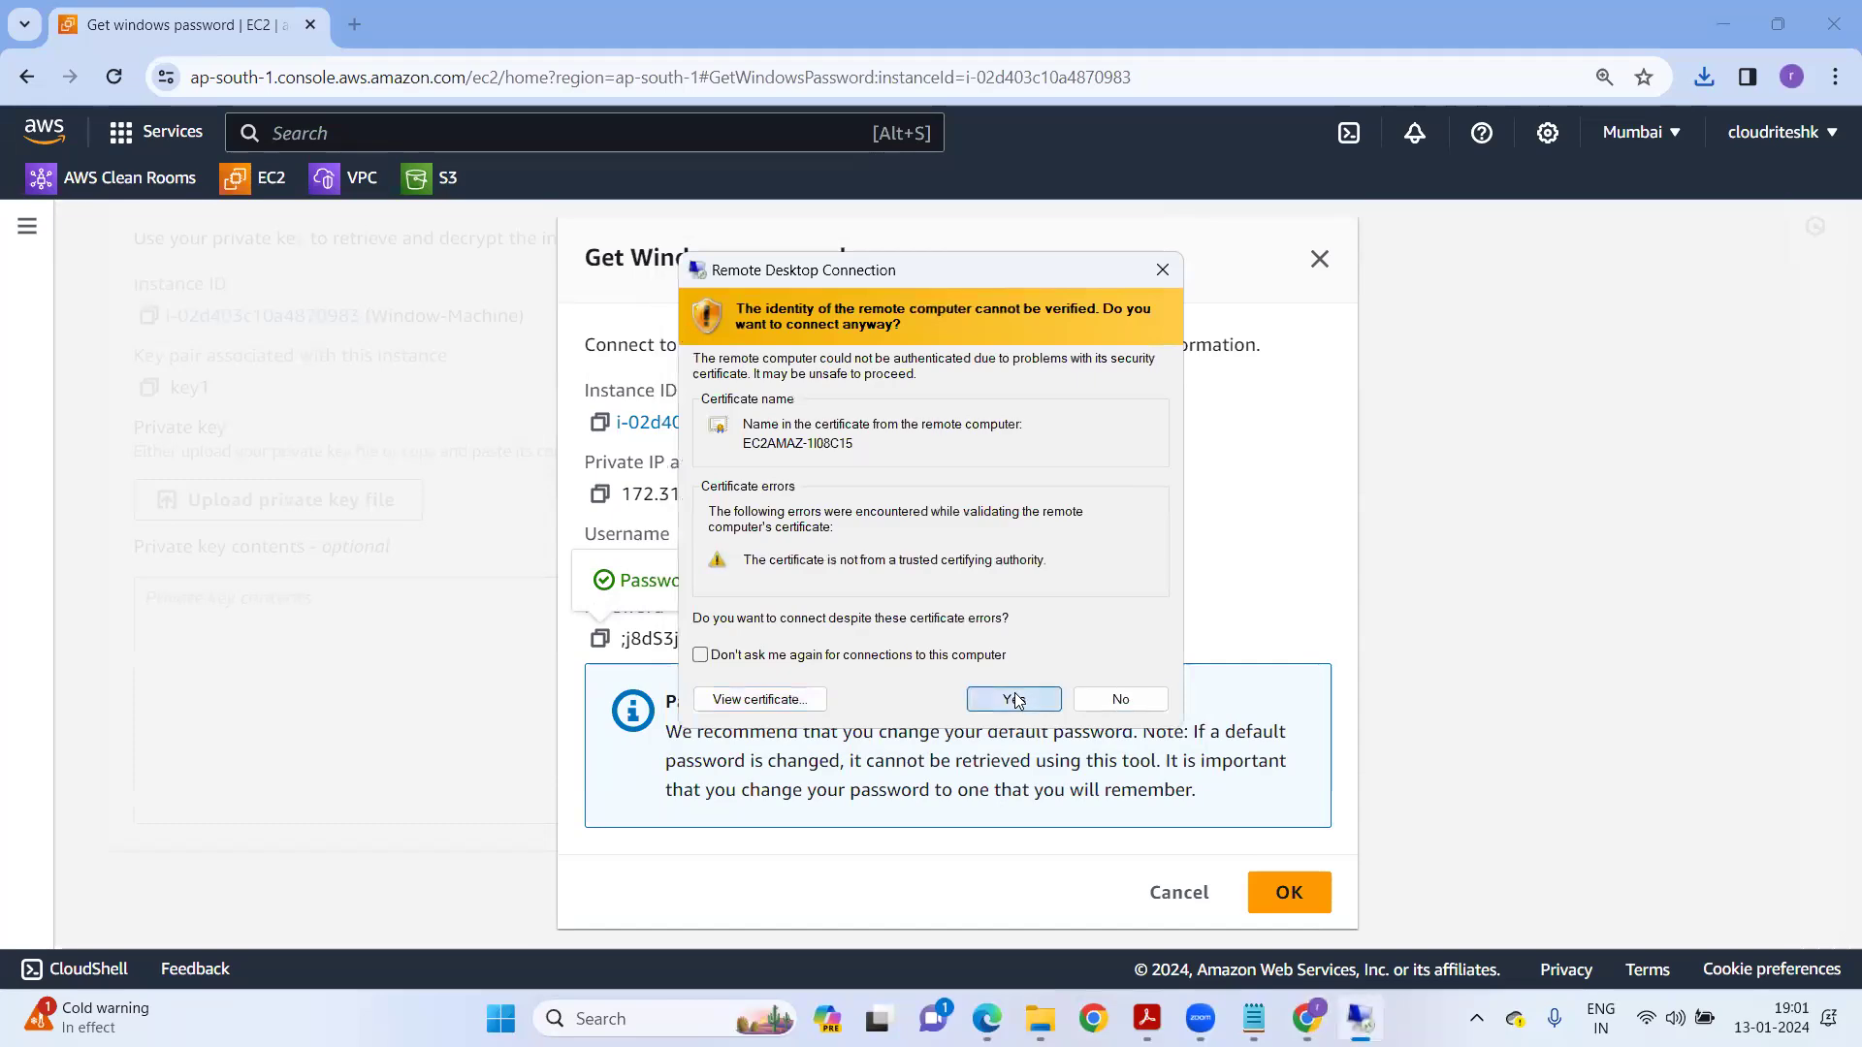
Accept the certificate warning, allow network discovery, and view This PC in File Explorer.
left_click(1015, 700)
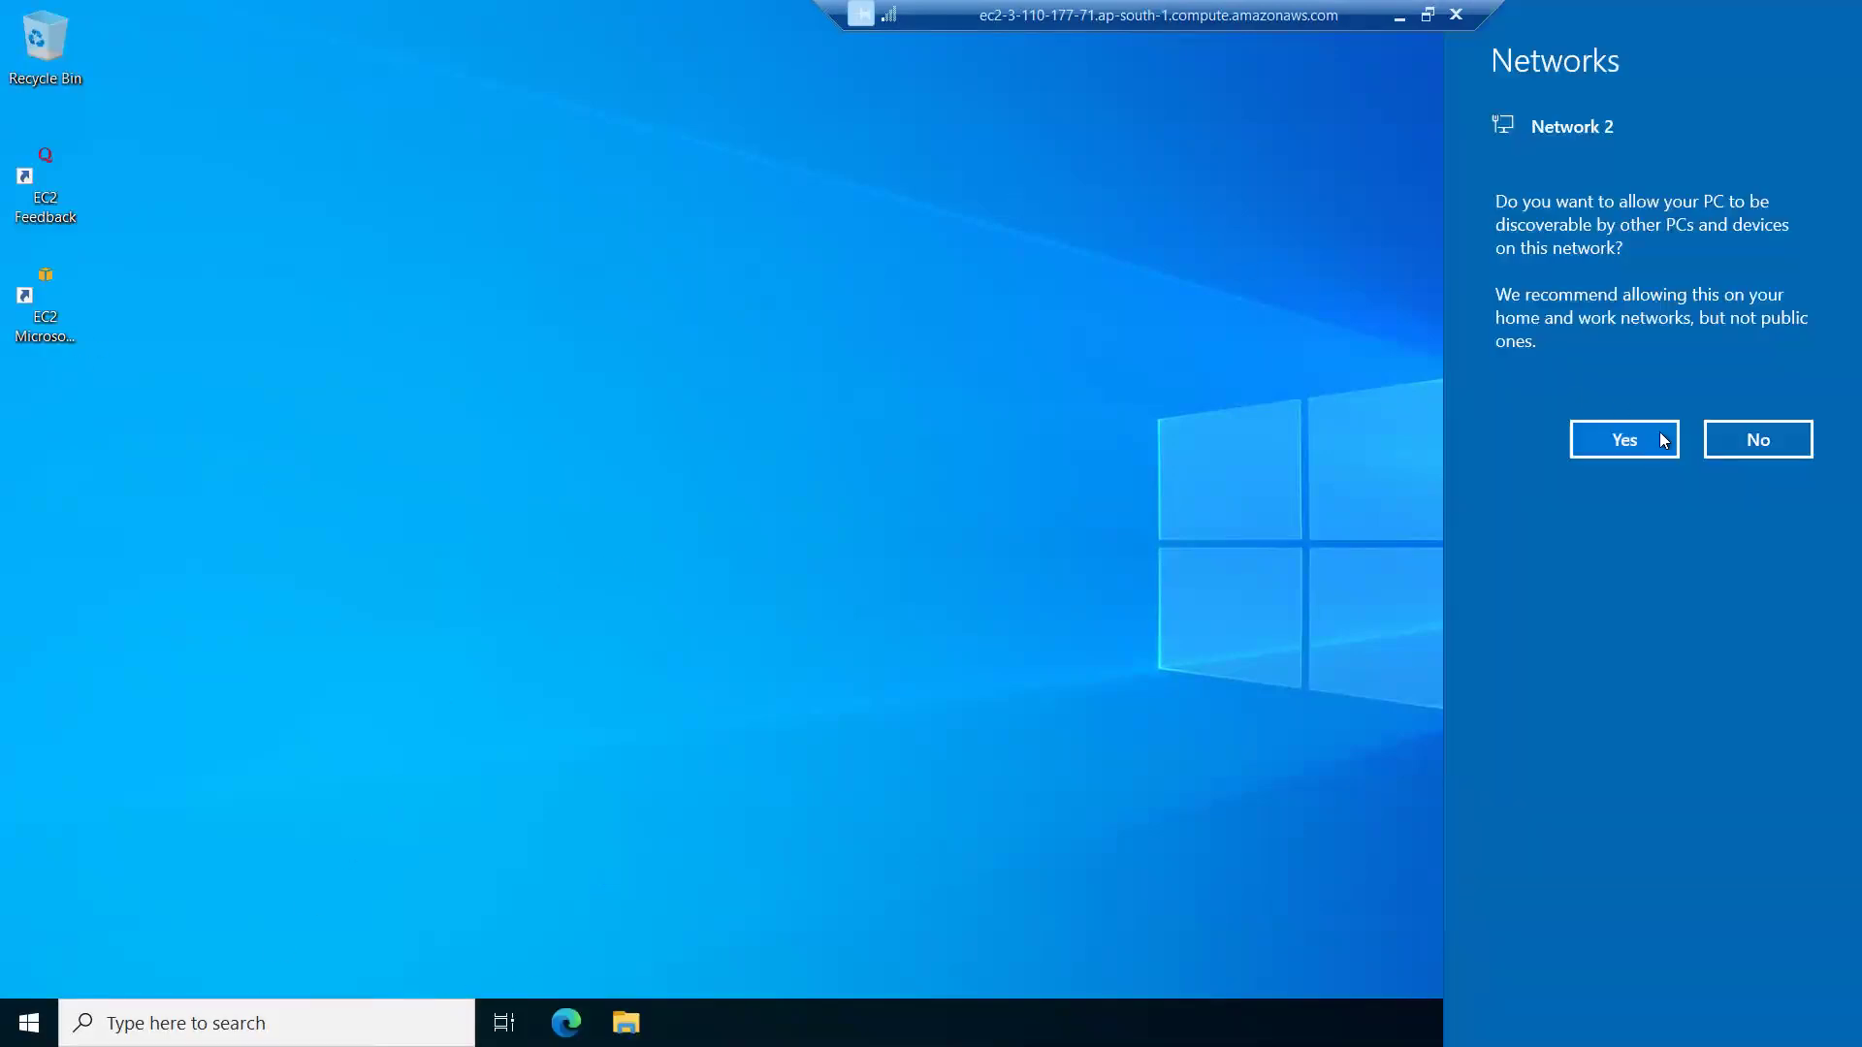
left_click(1662, 439)
left_click(627, 1023)
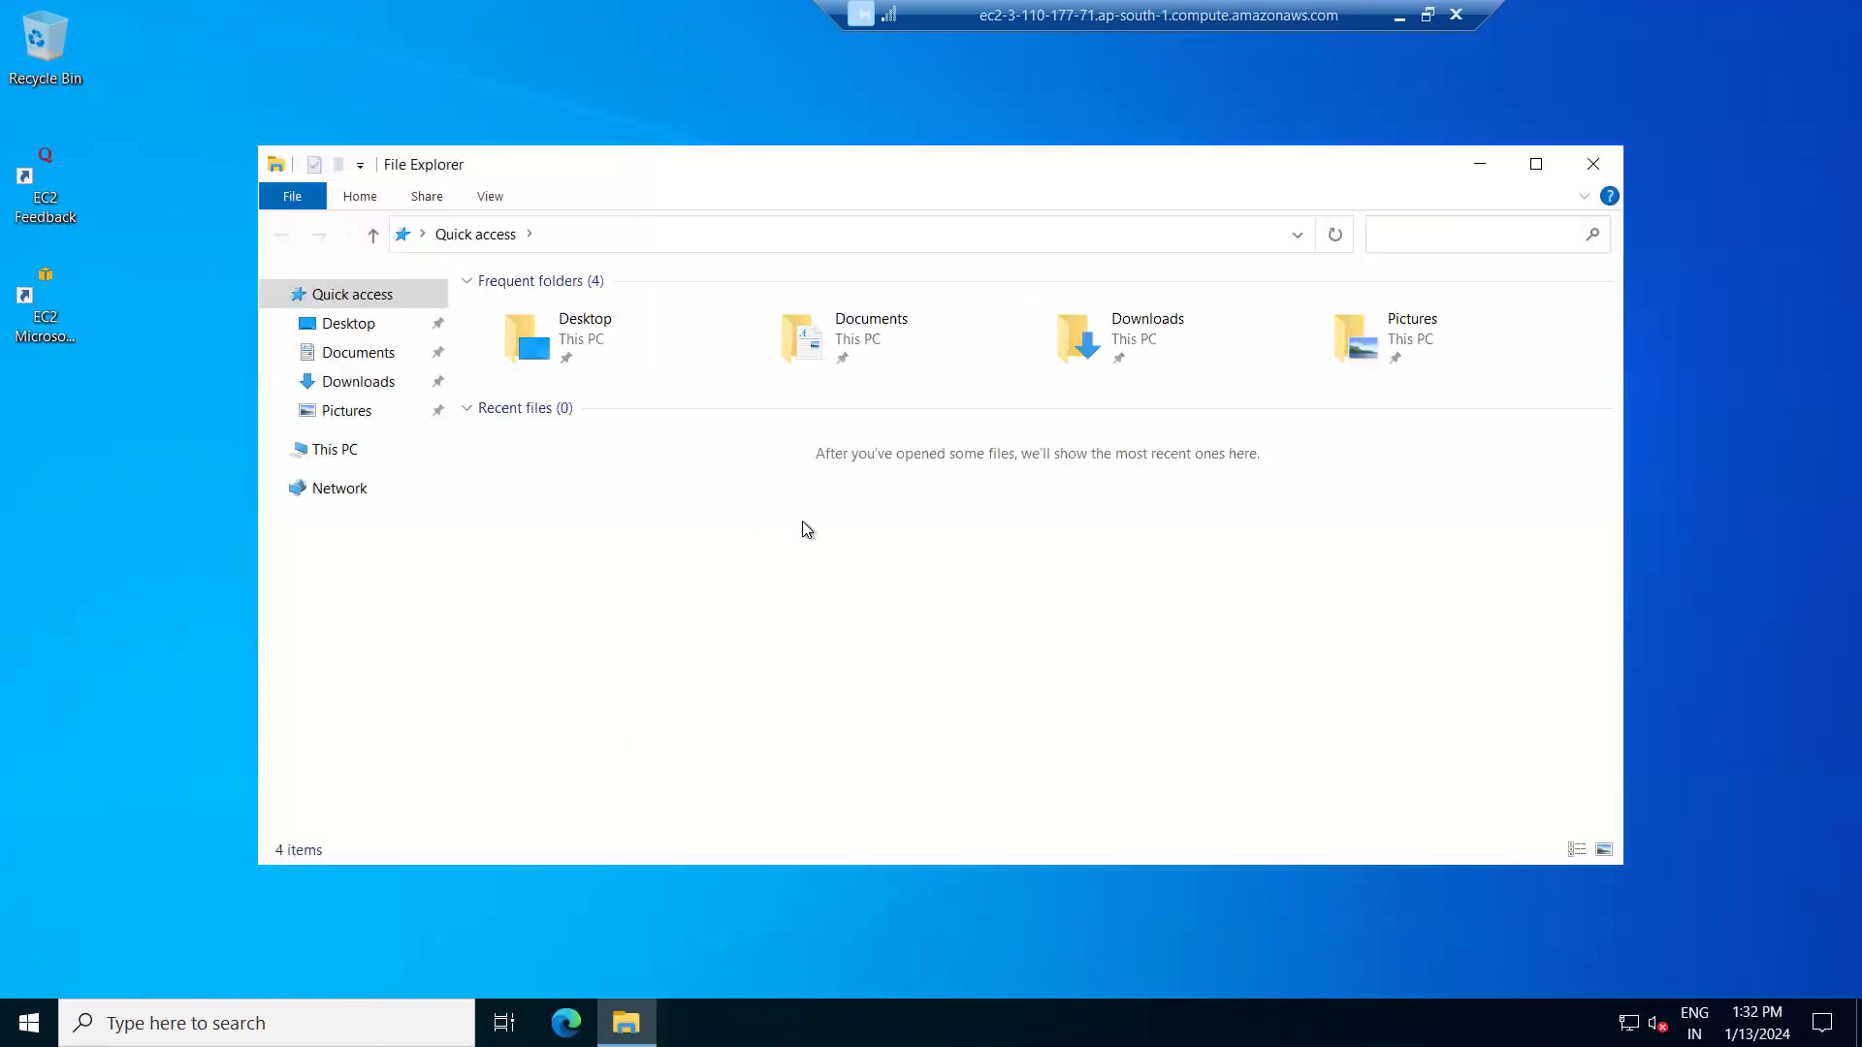
left_click(350, 456)
Check This PC's properties (4.00 GB RAM, 64-bit, Windows Server 2022 Datacenter), then minimize the session.
right_click(349, 456)
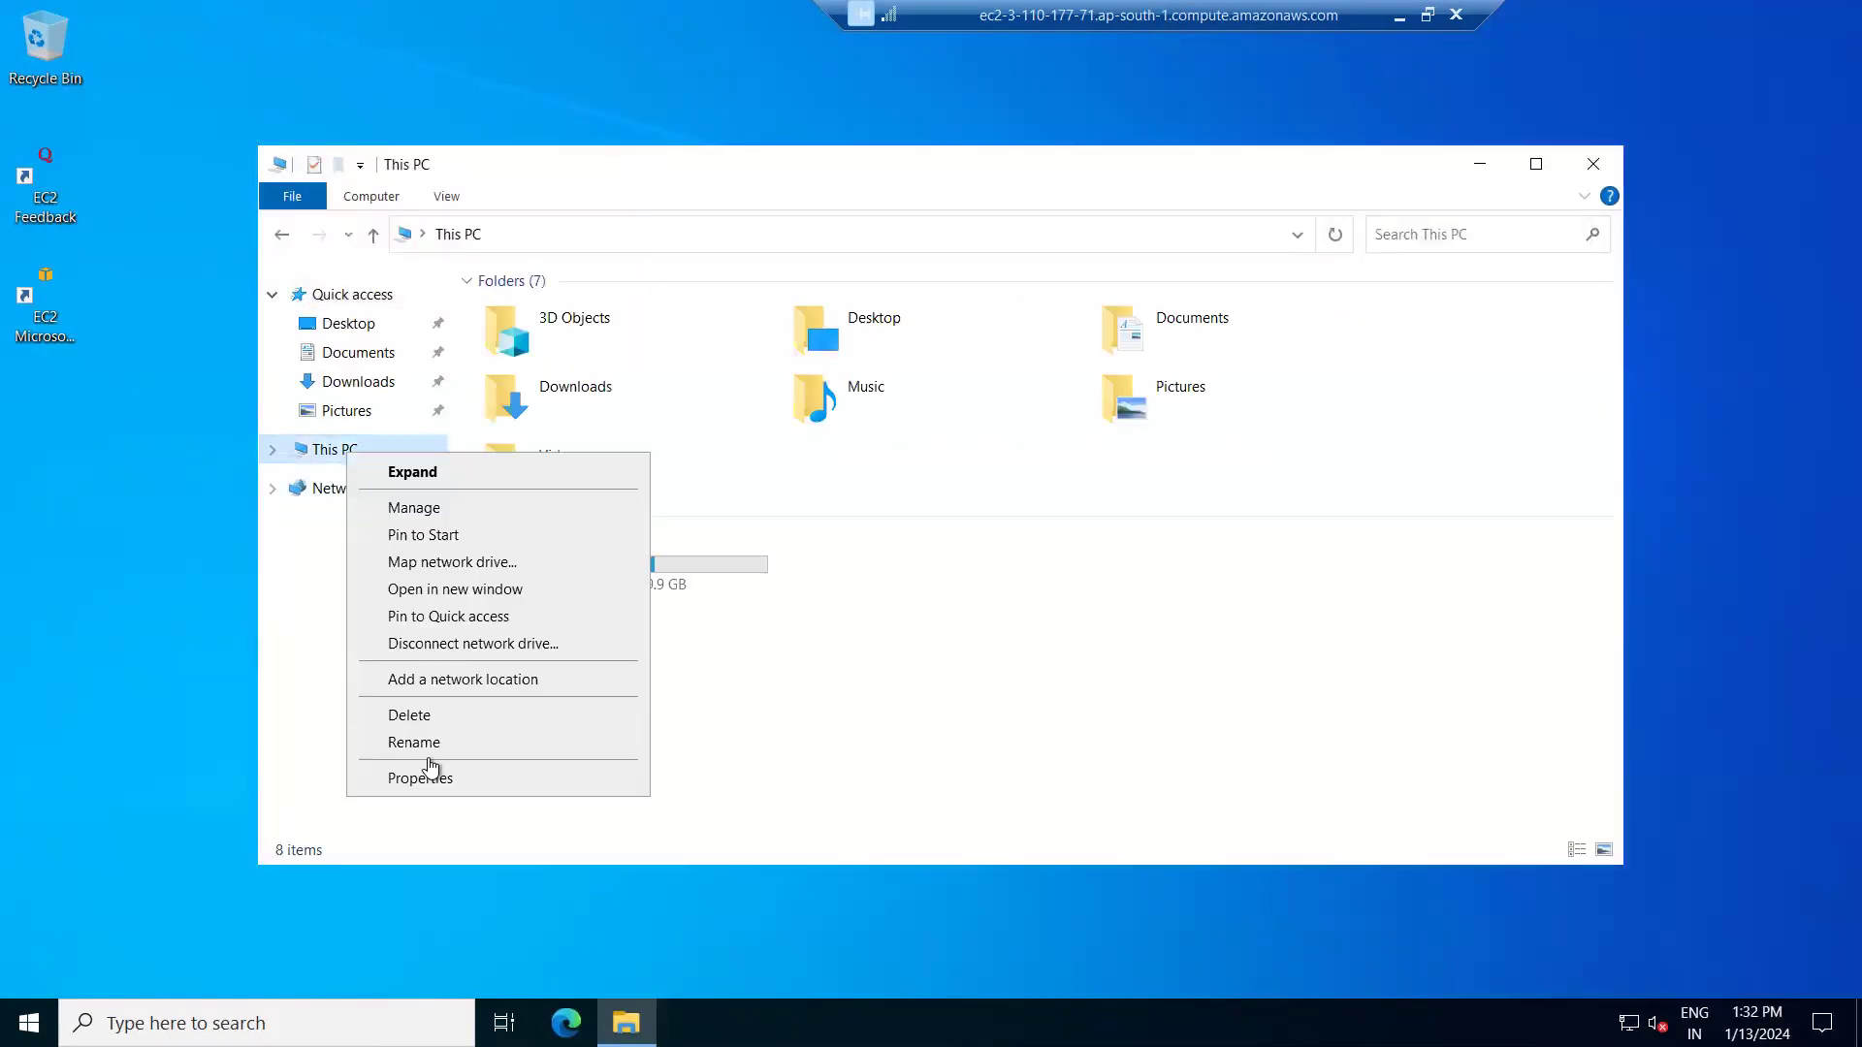
left_click(422, 781)
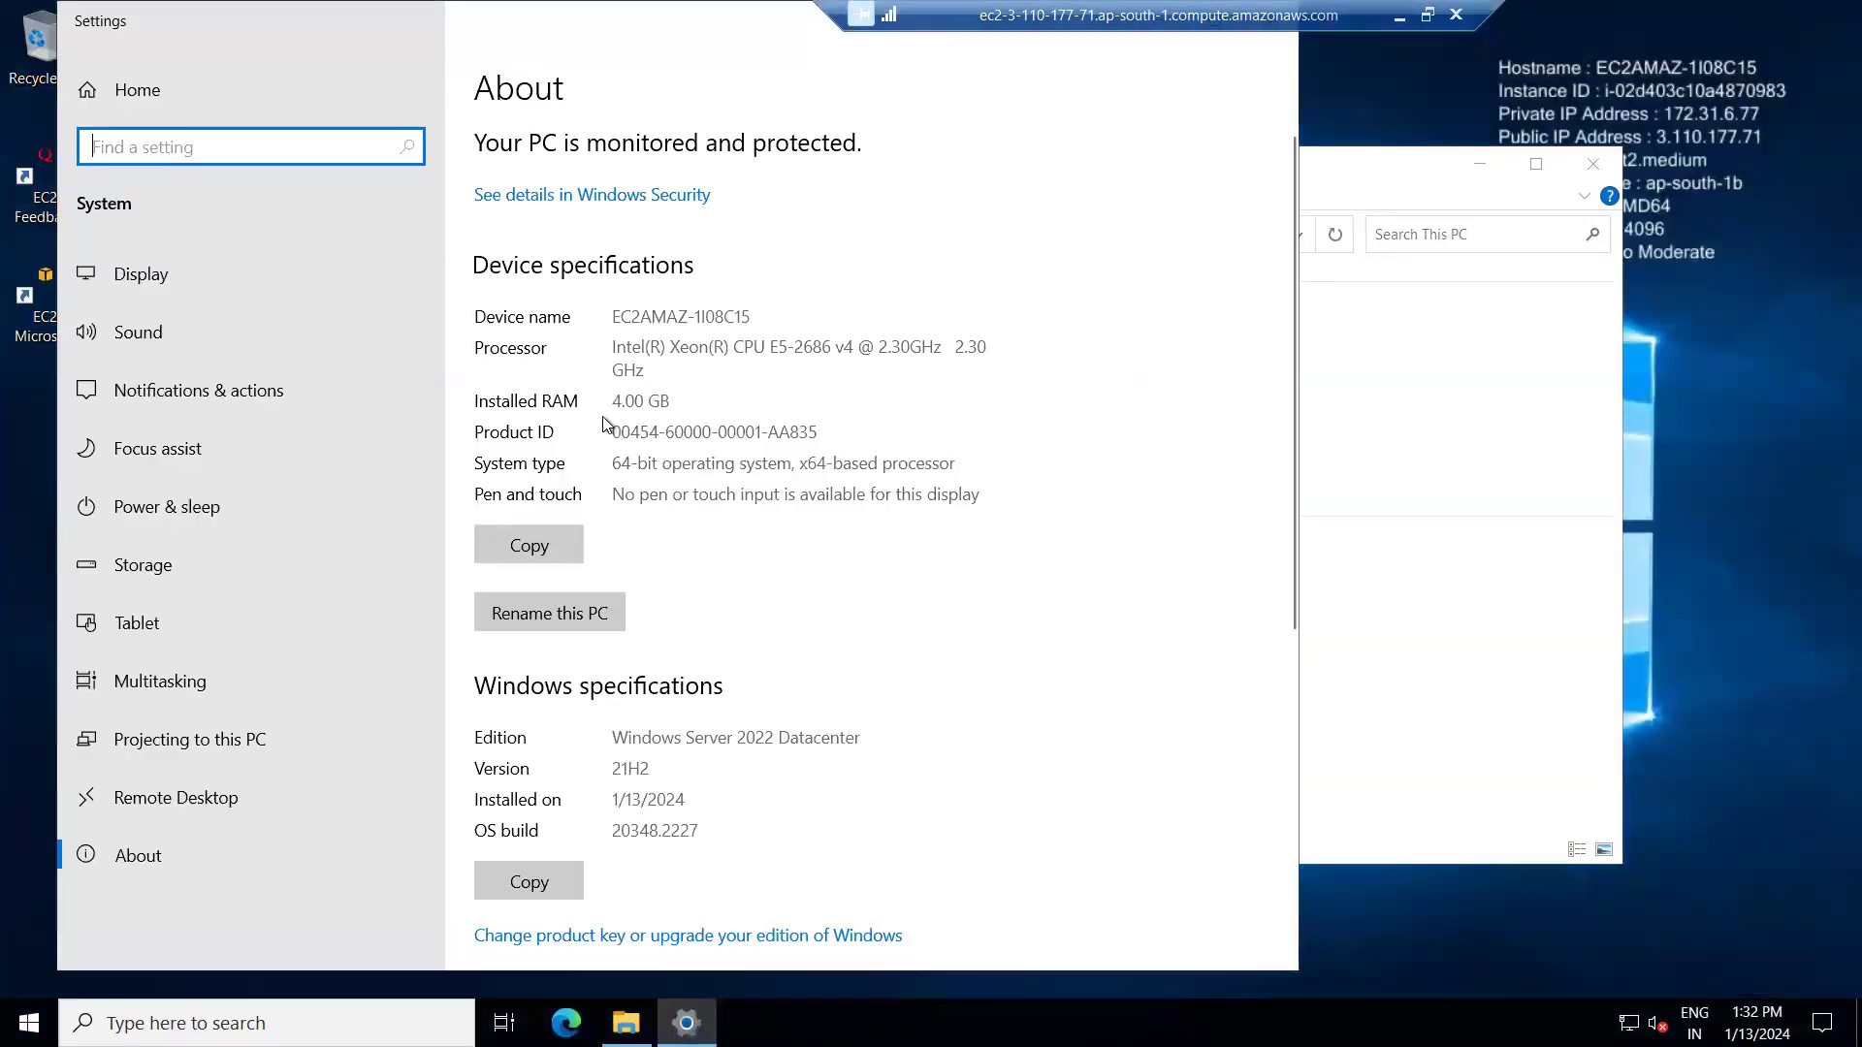
left_click_drag(611, 402, 677, 407)
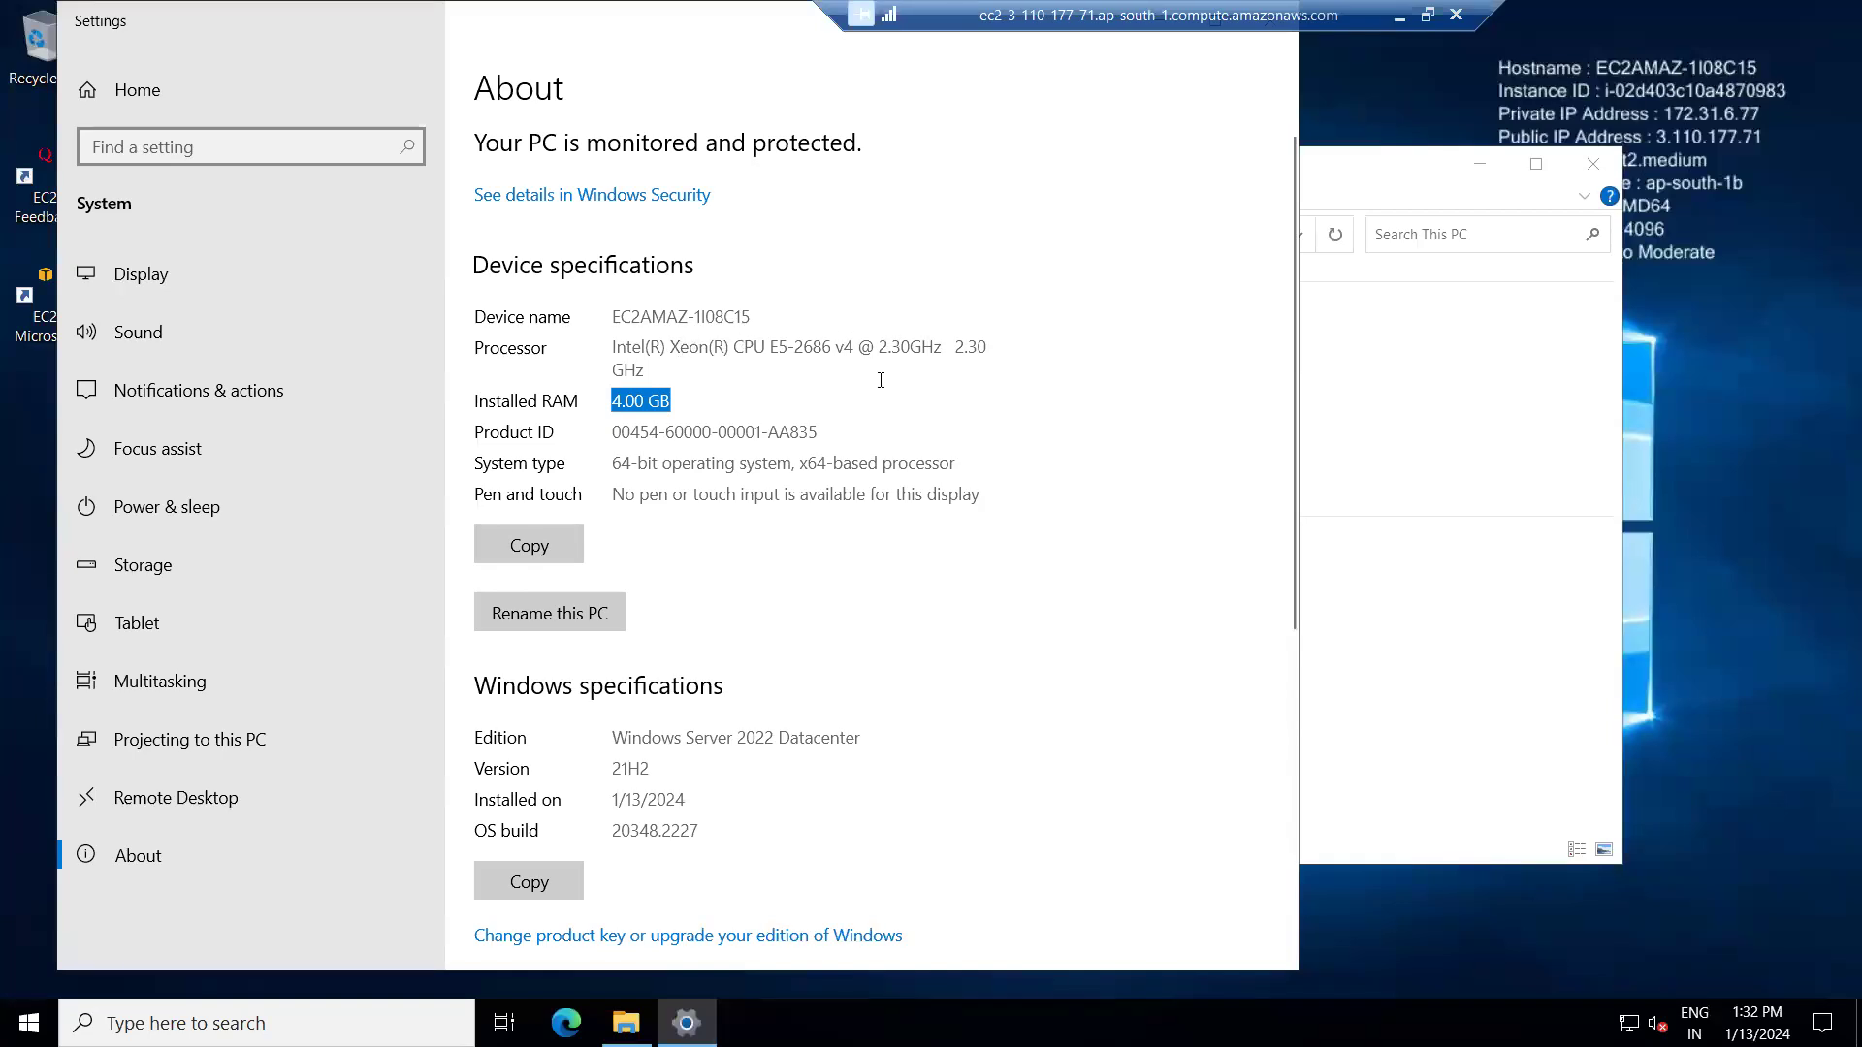
left_click_drag(615, 472, 917, 466)
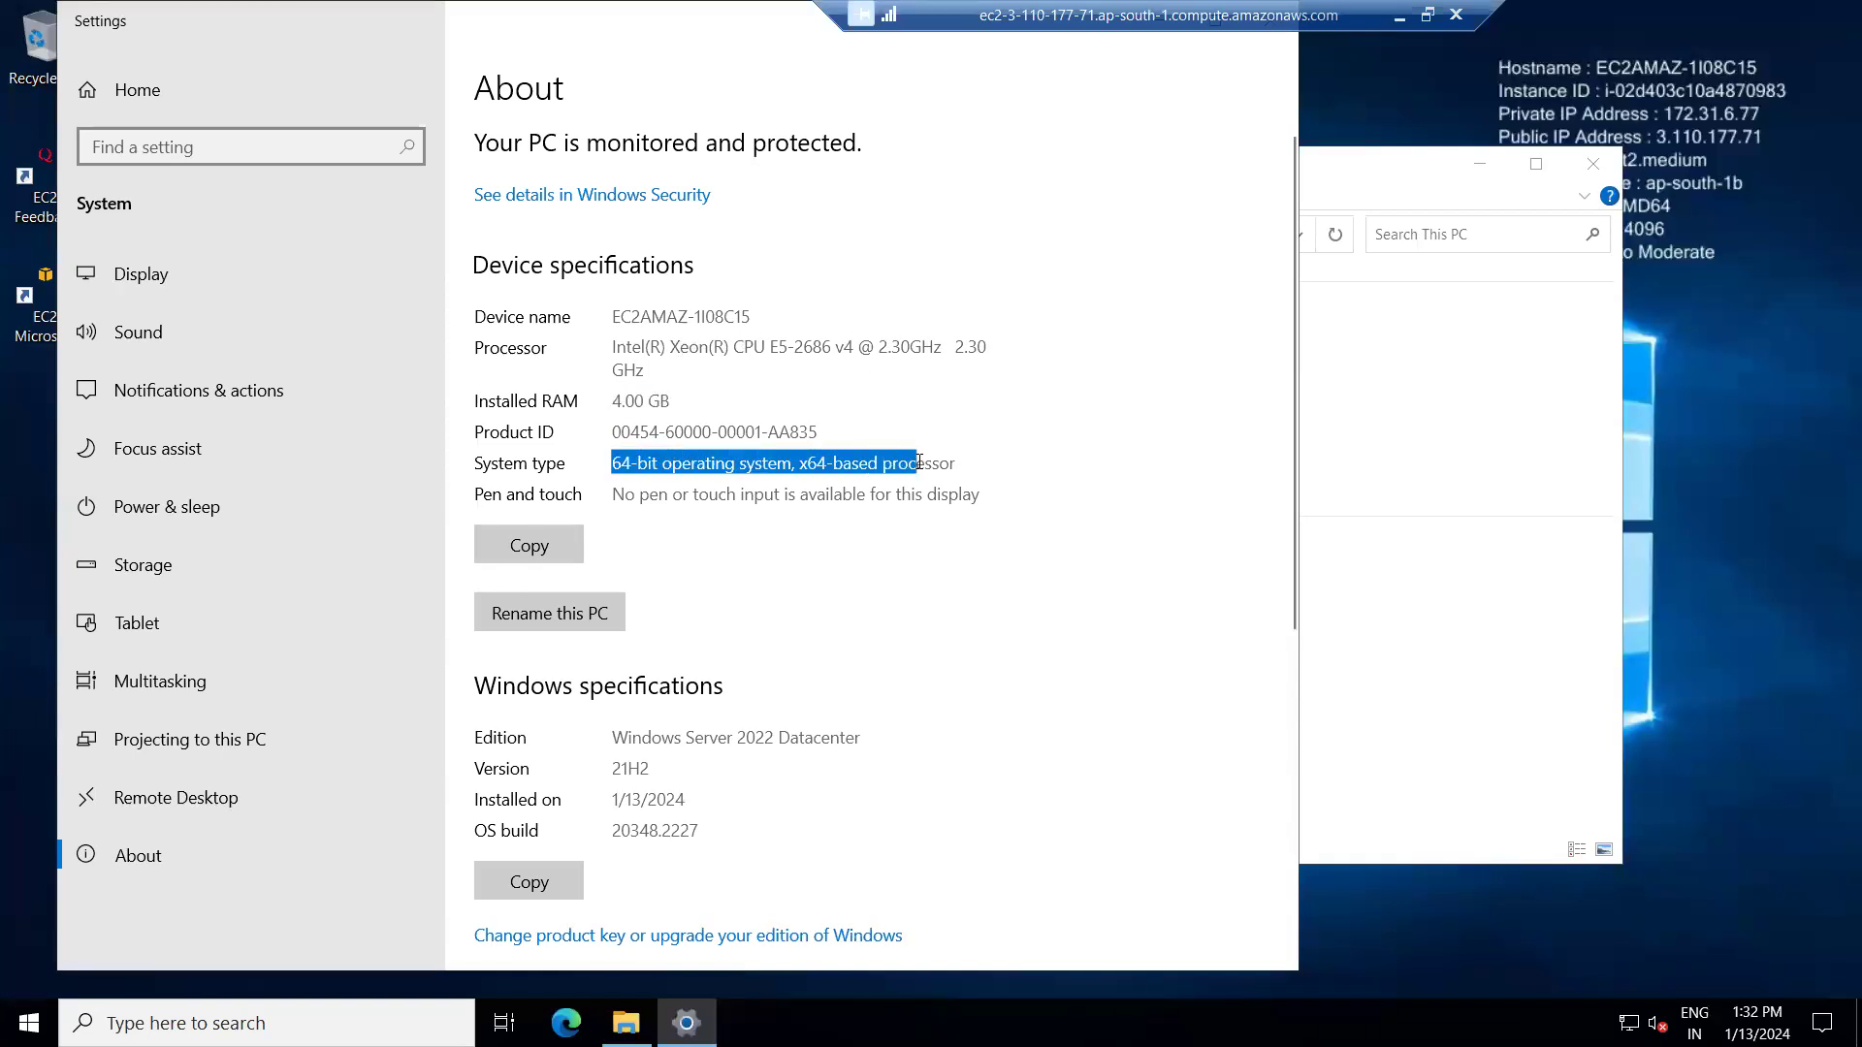
left_click_drag(622, 742, 857, 738)
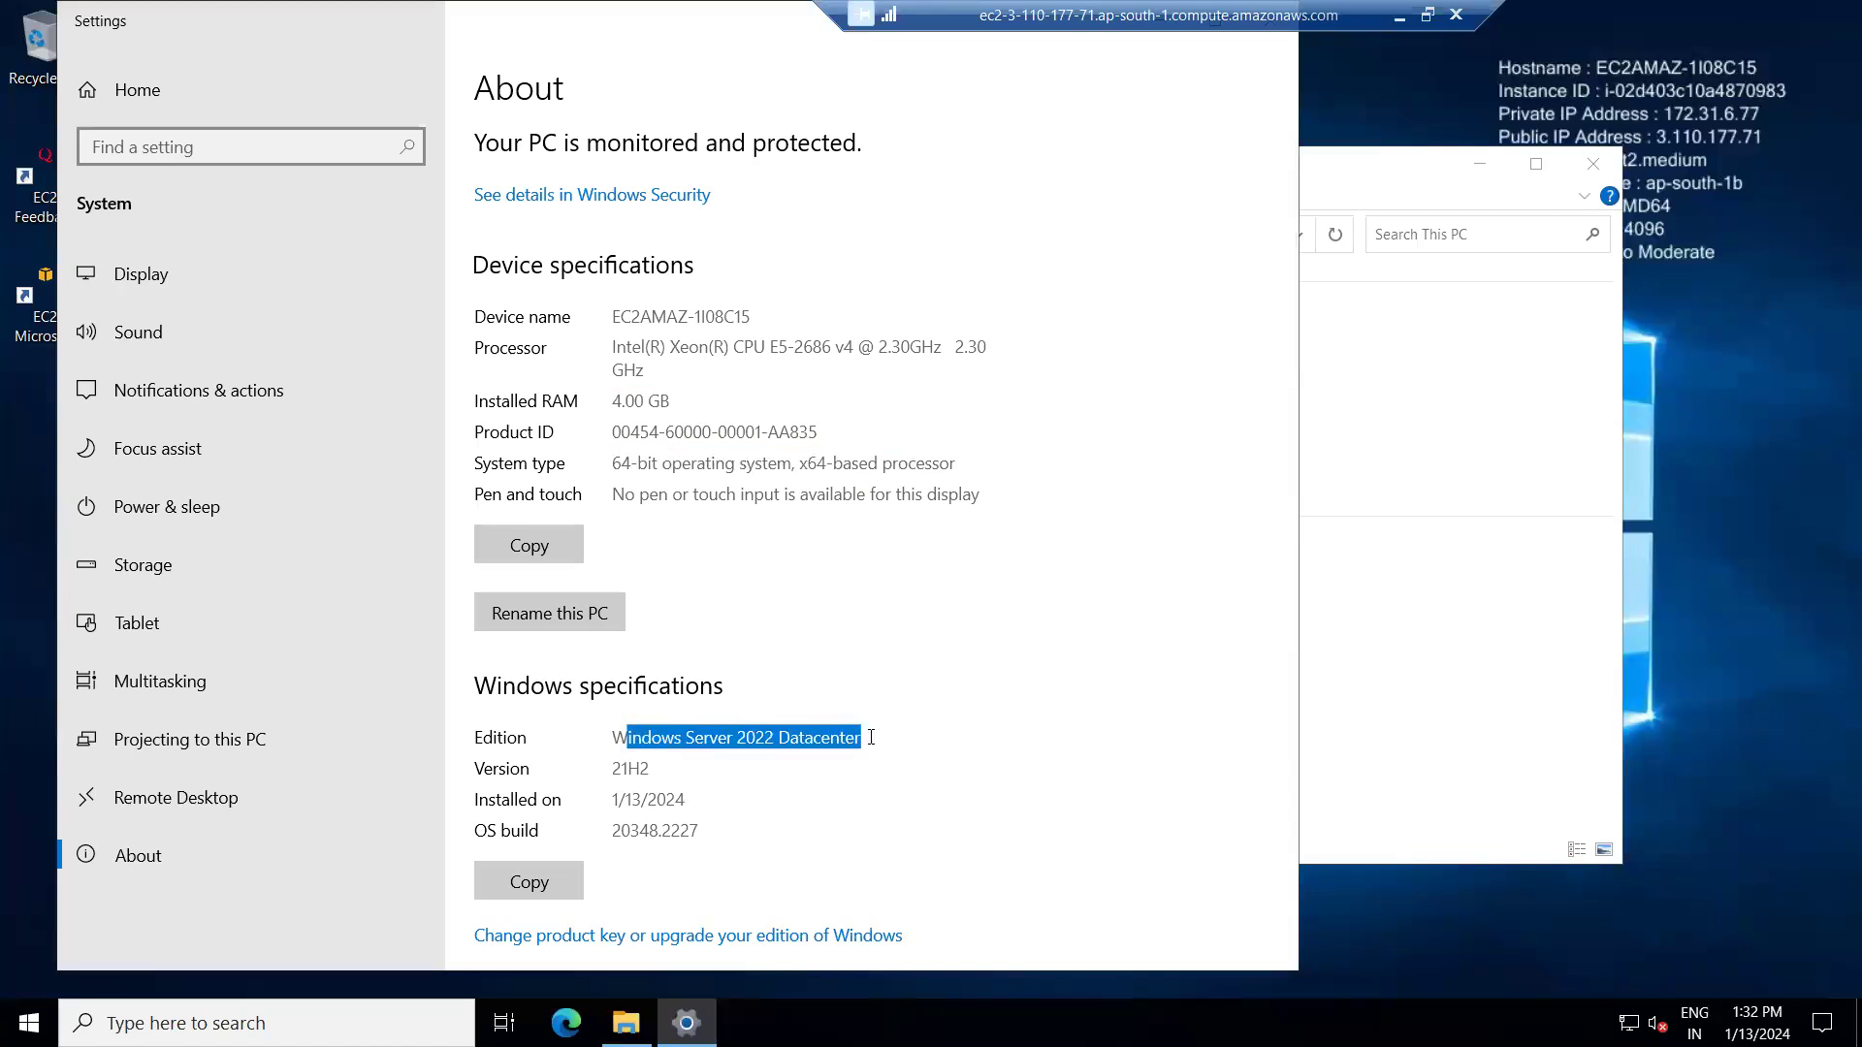
left_click_drag(764, 9, 865, 175)
left_click(1398, 241)
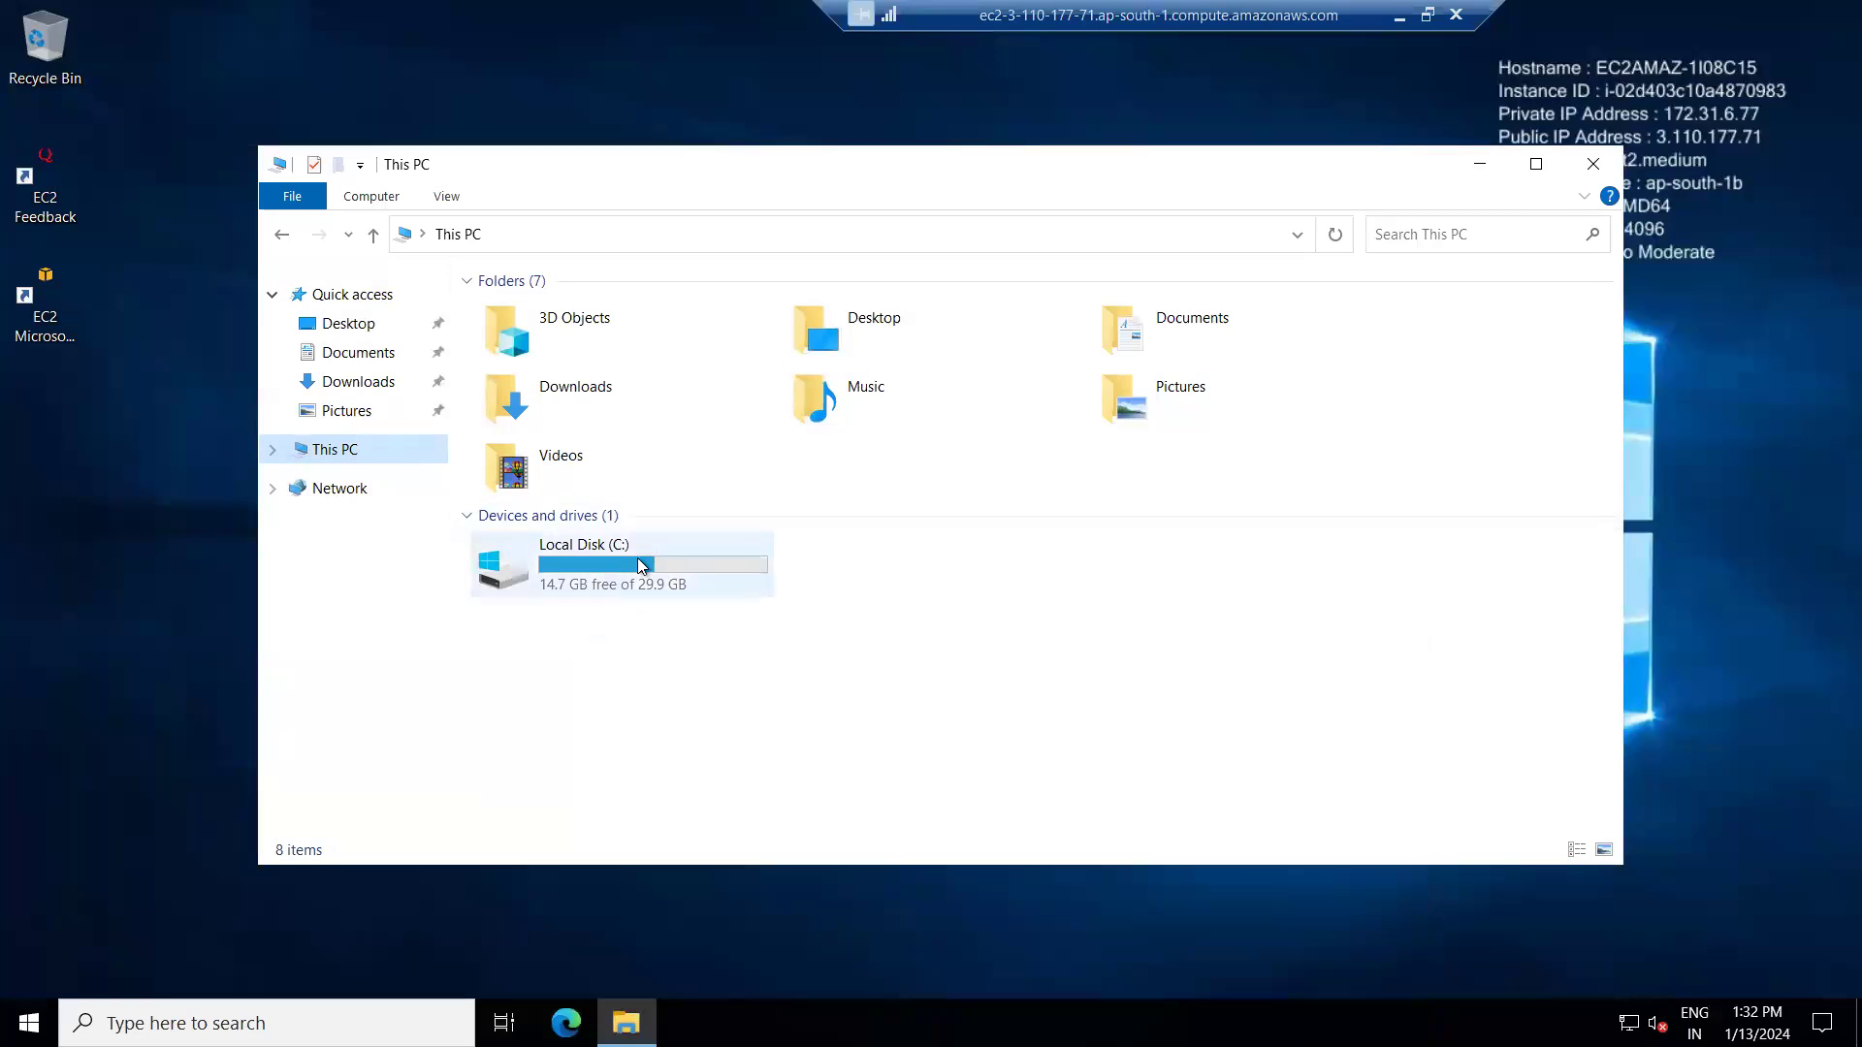
left_click(1399, 14)
Close the password dialog and open the Create volume form from the EBS Volumes list.
left_click(1319, 260)
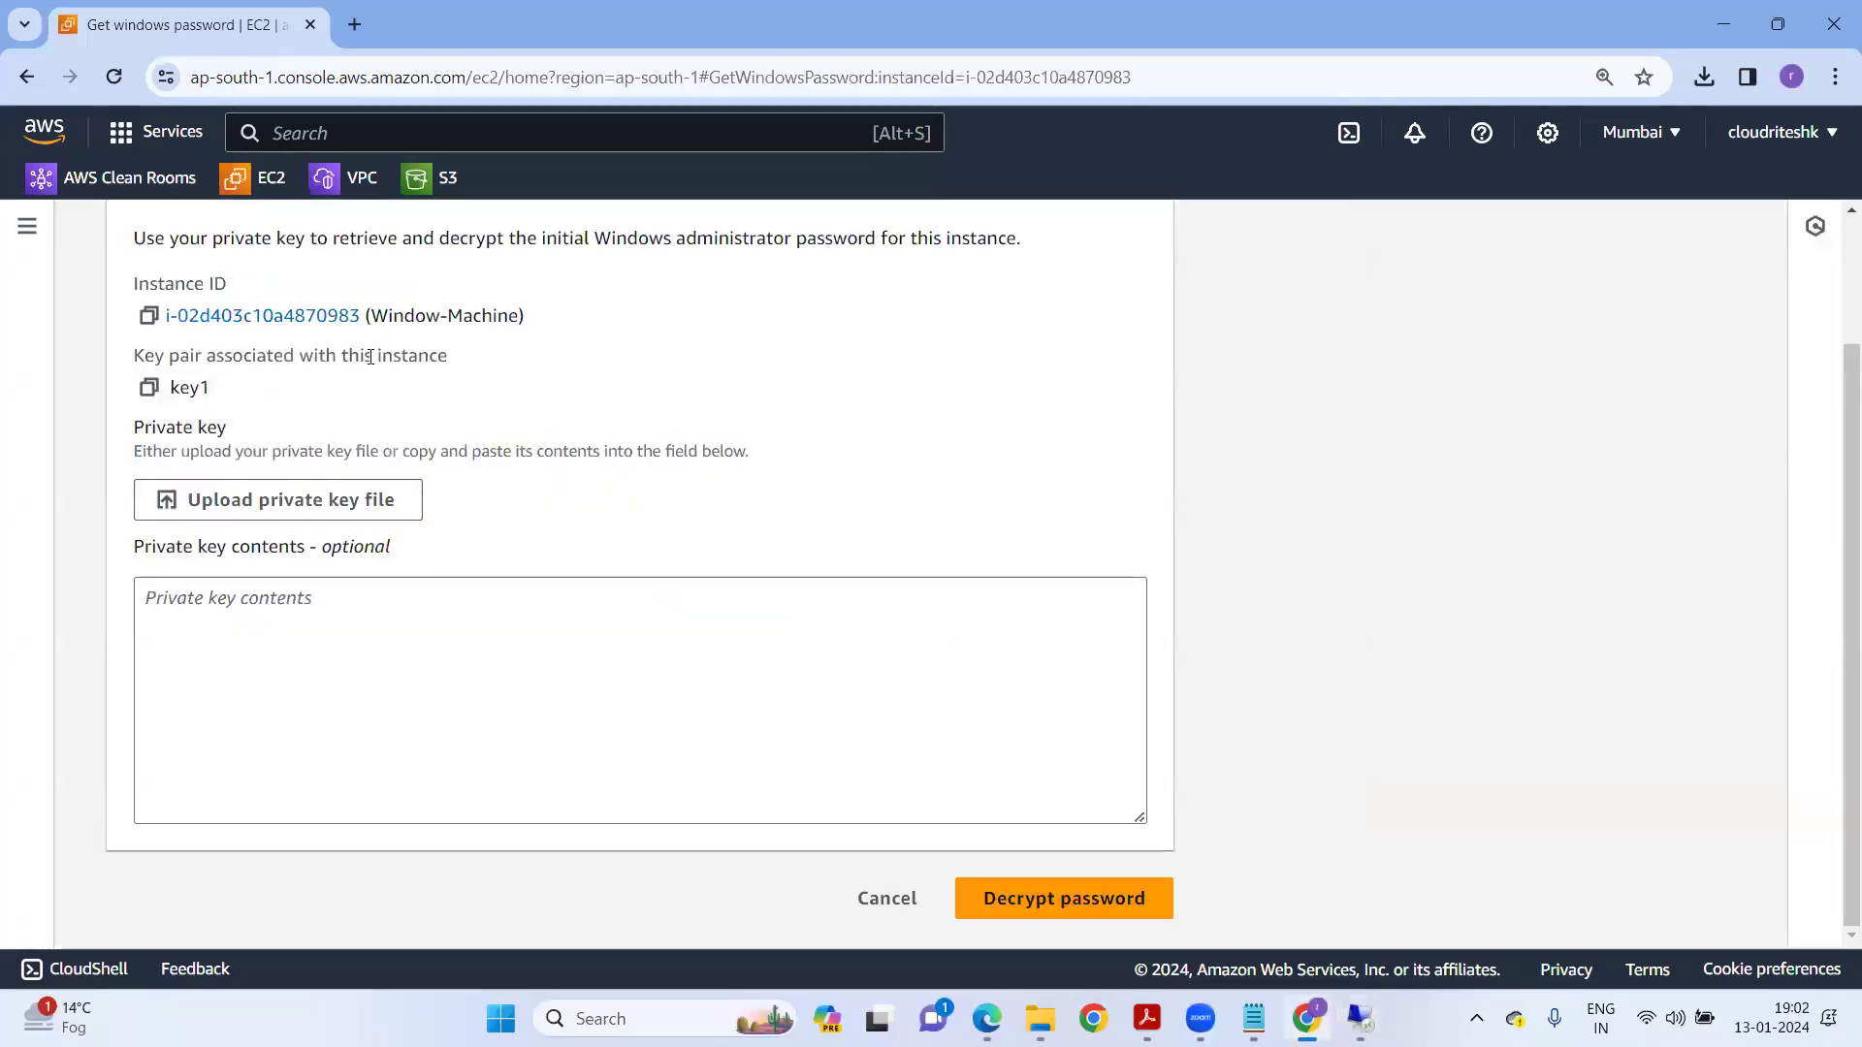
scroll(359, 320, "up", 2)
left_click(27, 227)
scroll(151, 722, "down", 3)
left_click(92, 599)
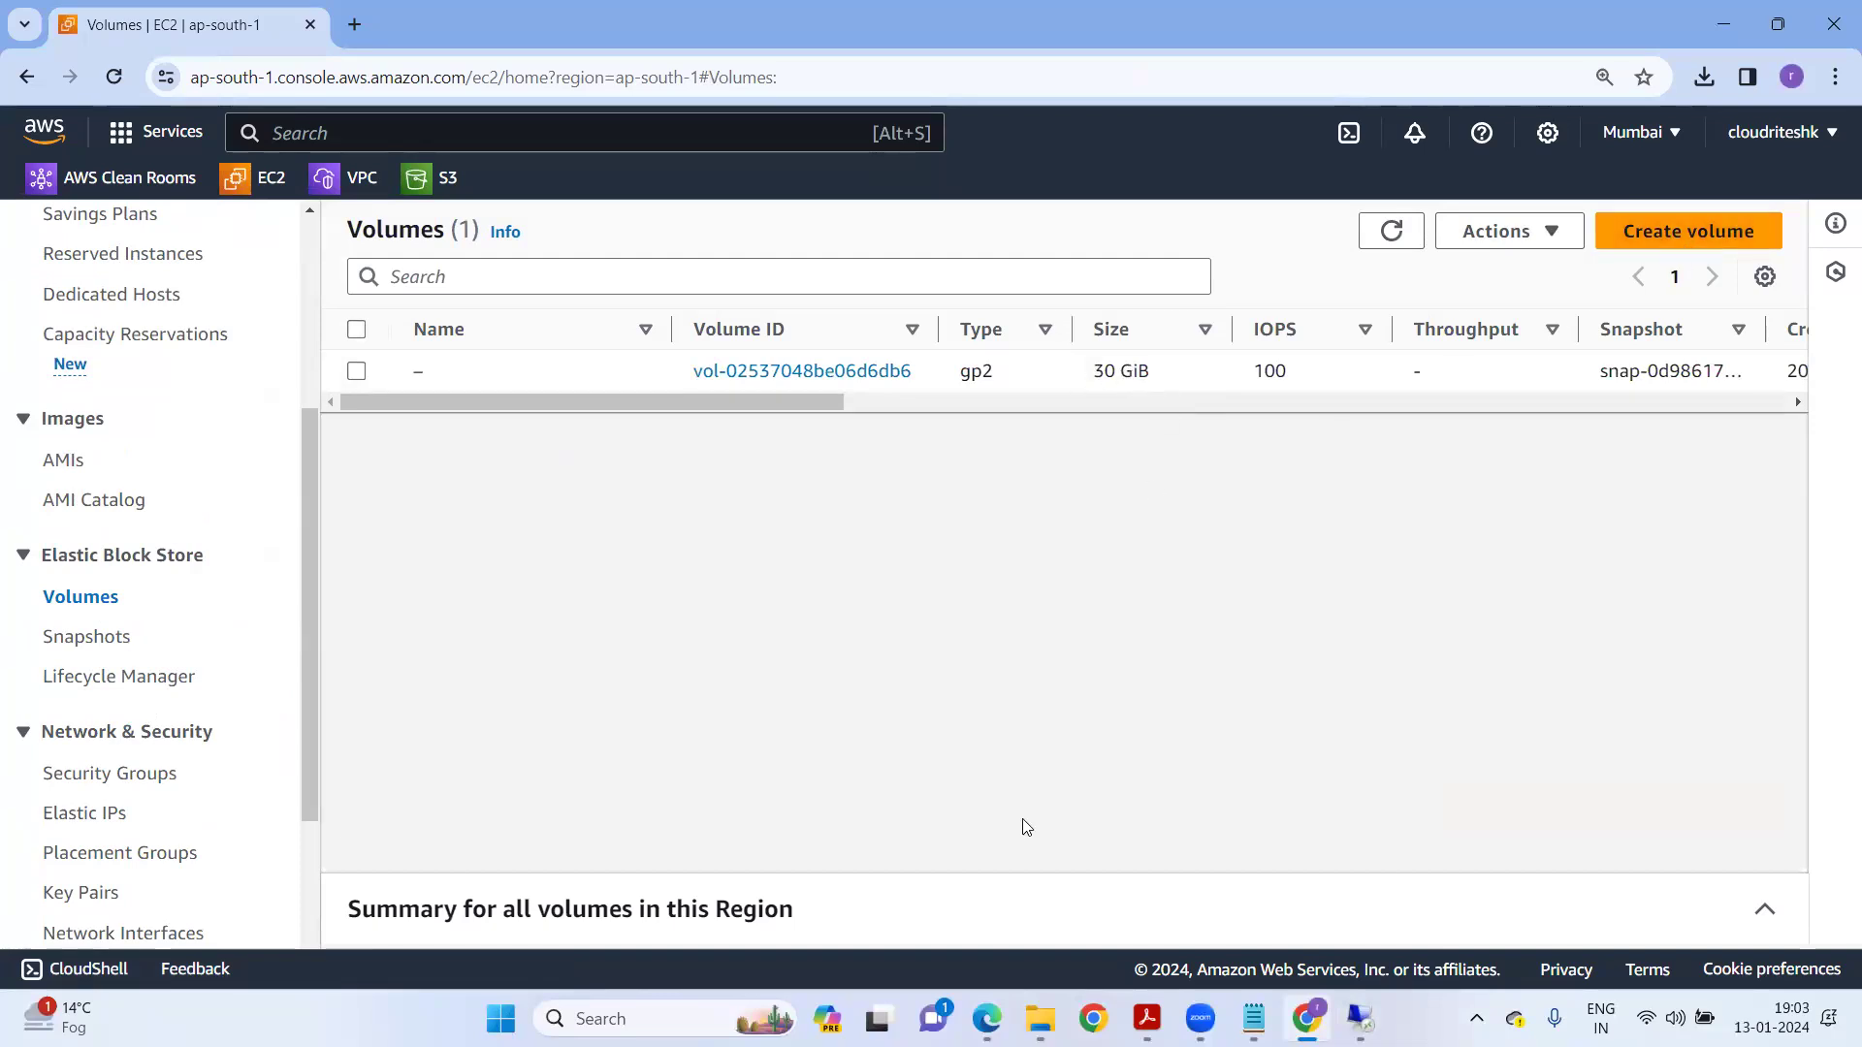
left_click(1709, 223)
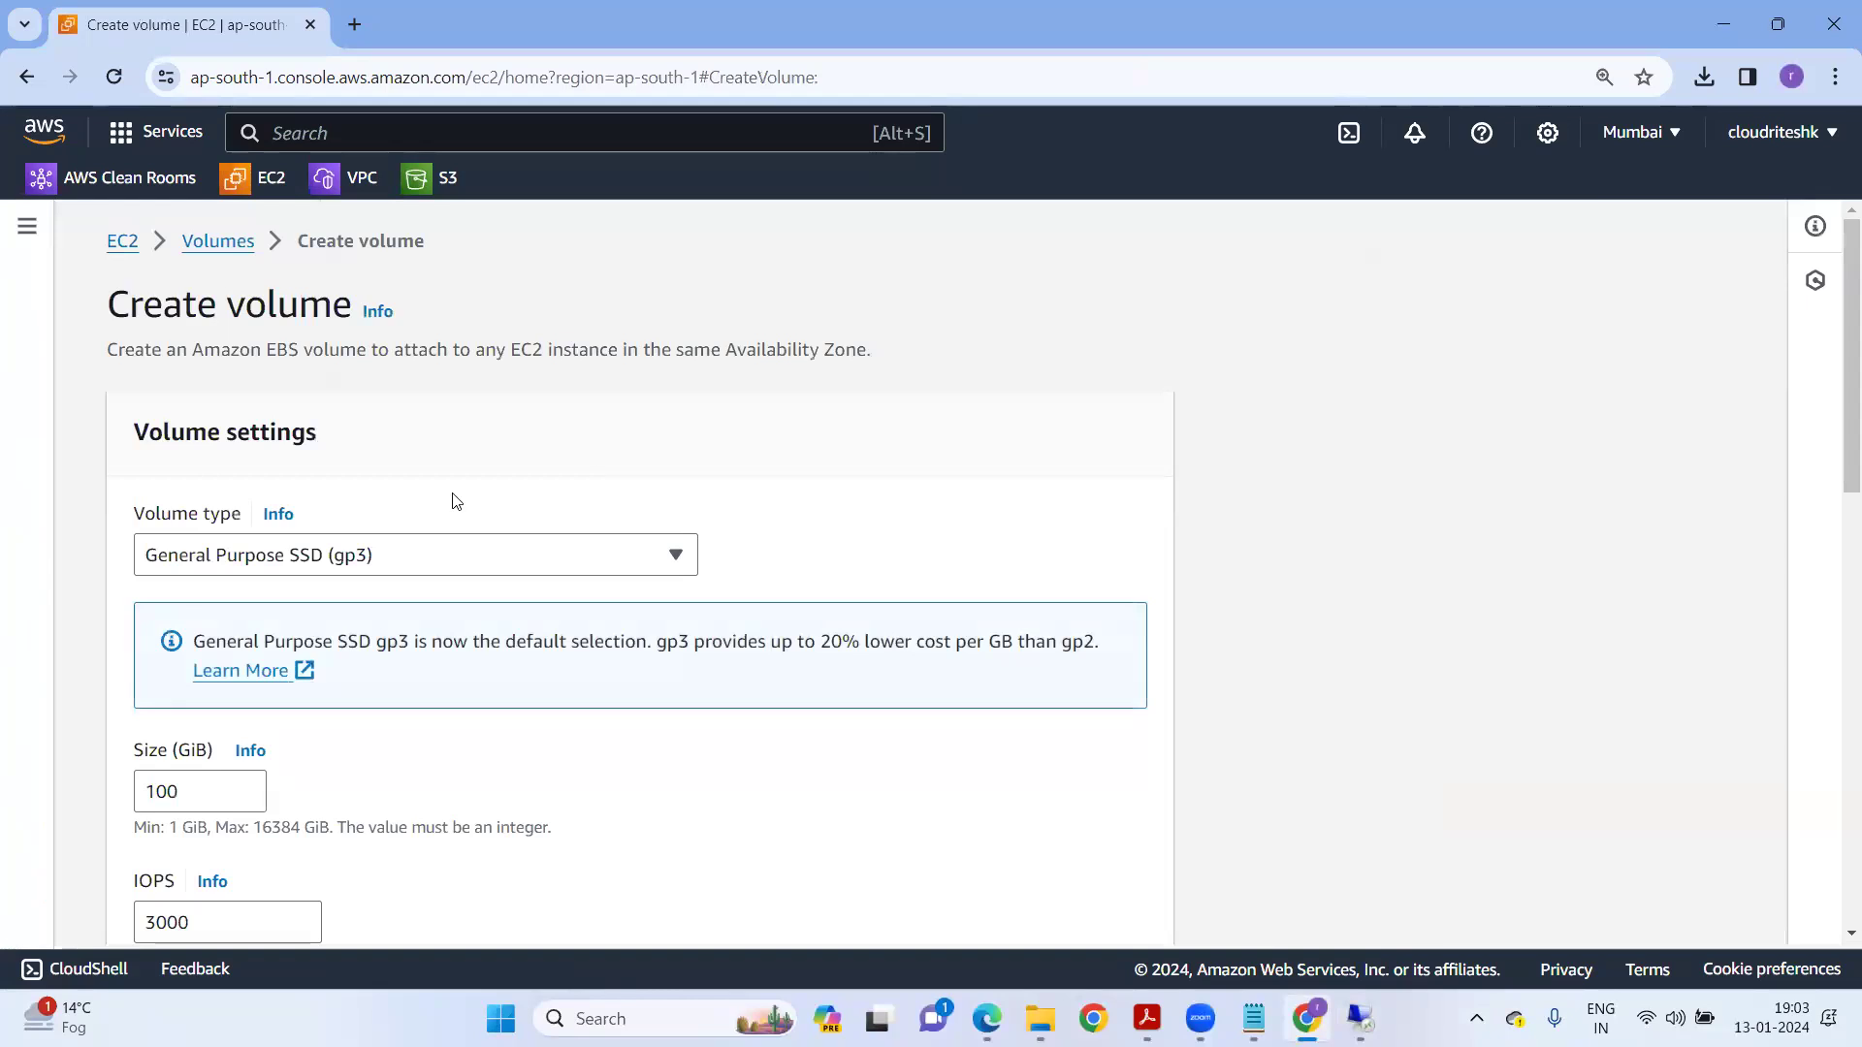
Check the running instance's availability zone in a new EC2 Instances tab.
right_click(279, 178)
left_click(369, 197)
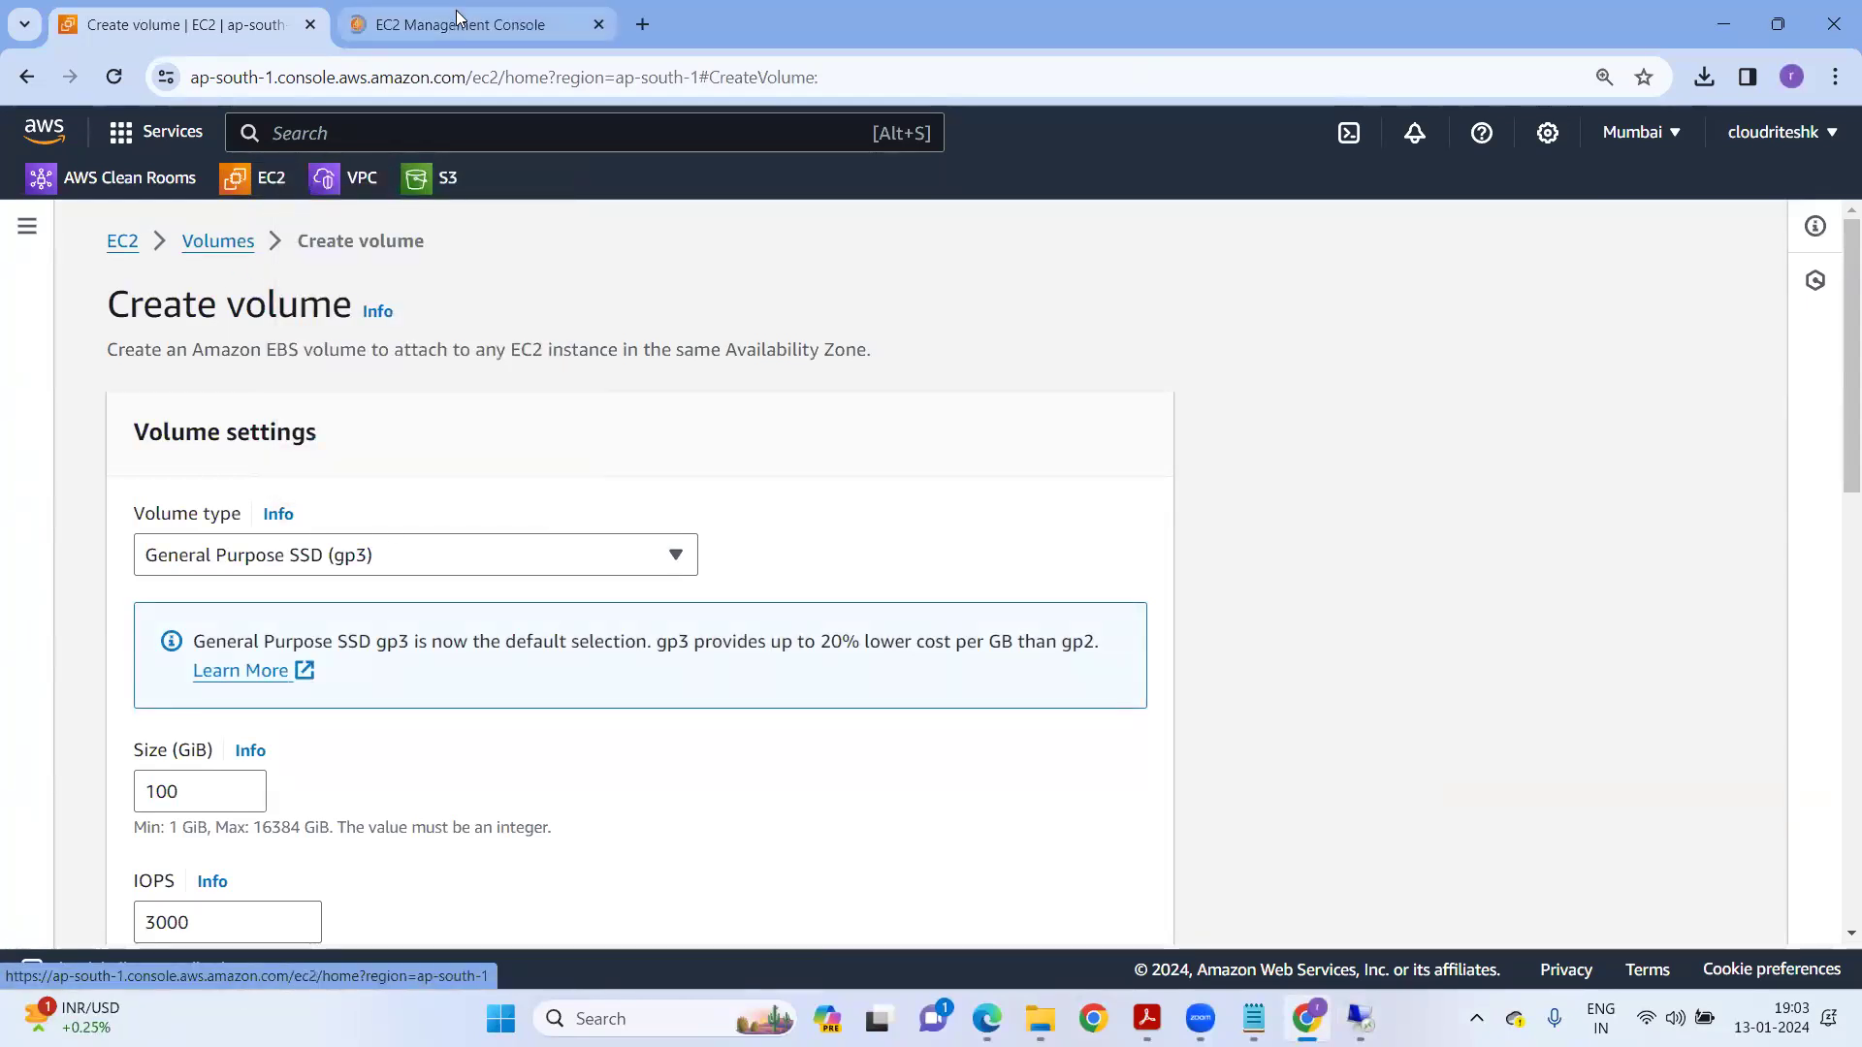
left_click(480, 33)
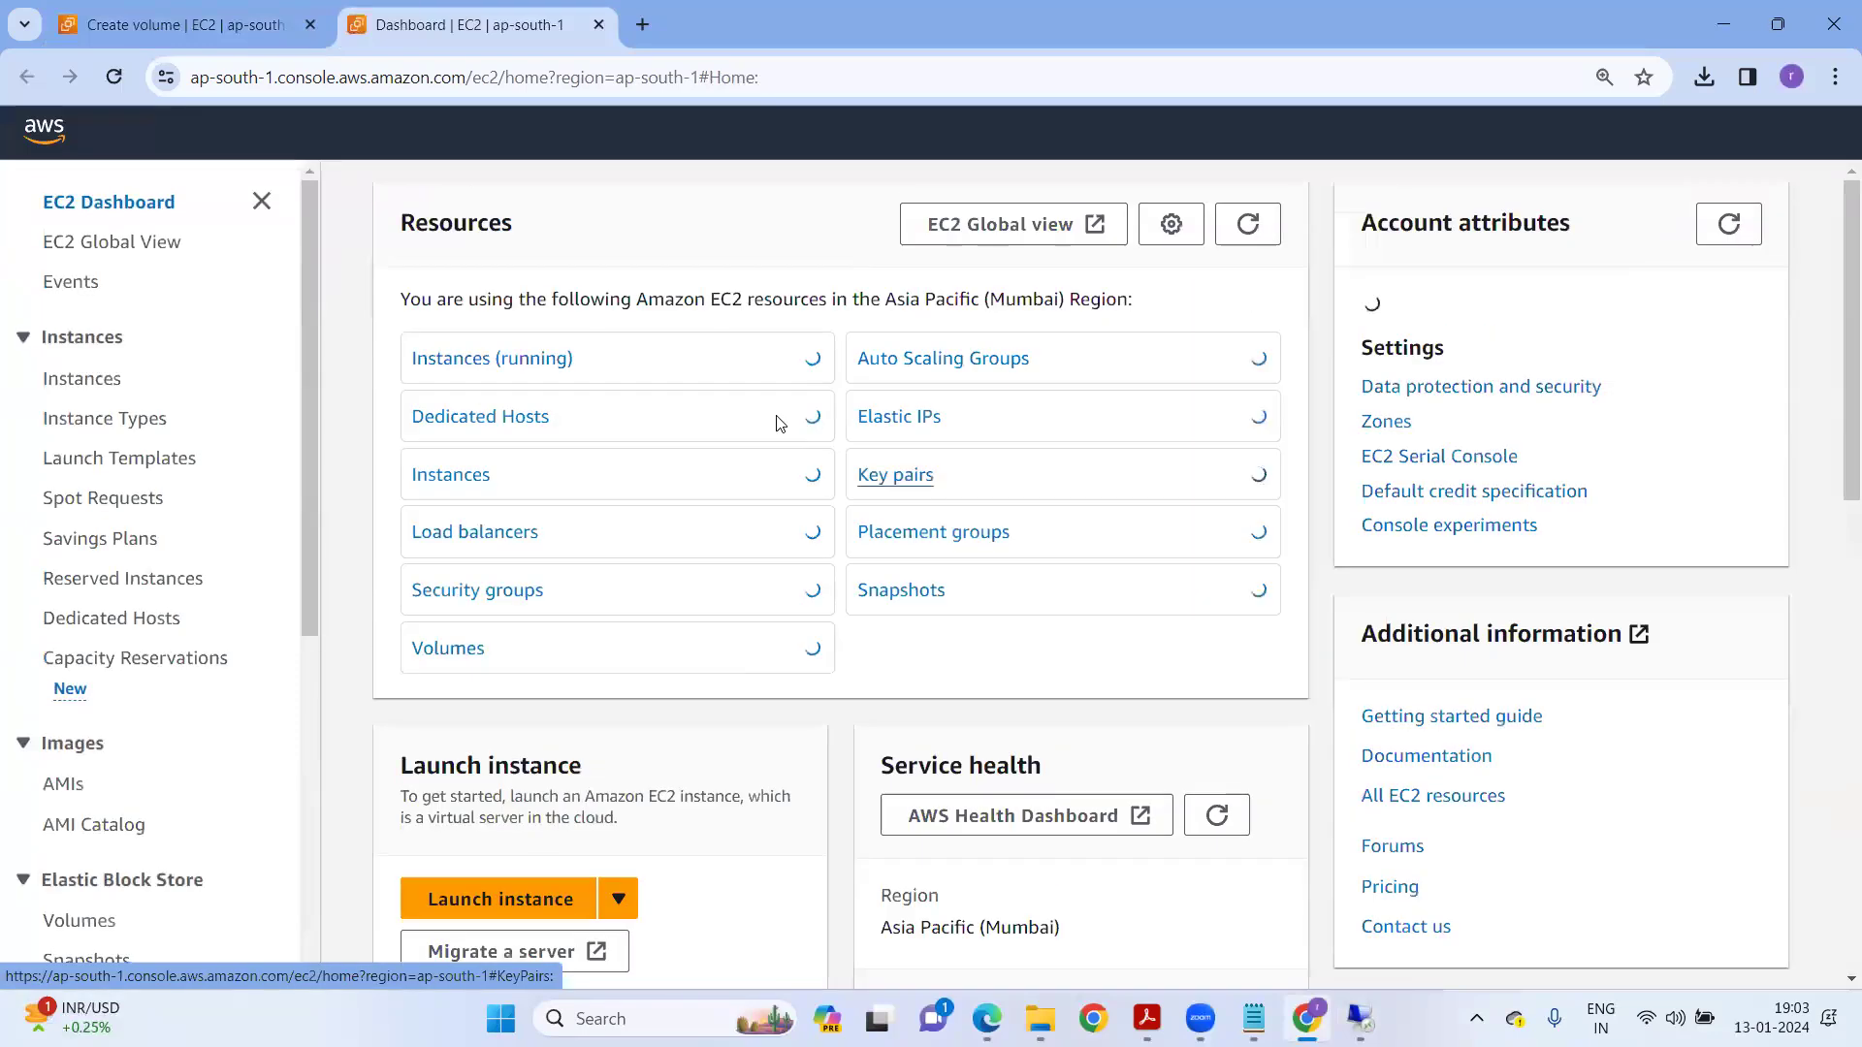
left_click(493, 360)
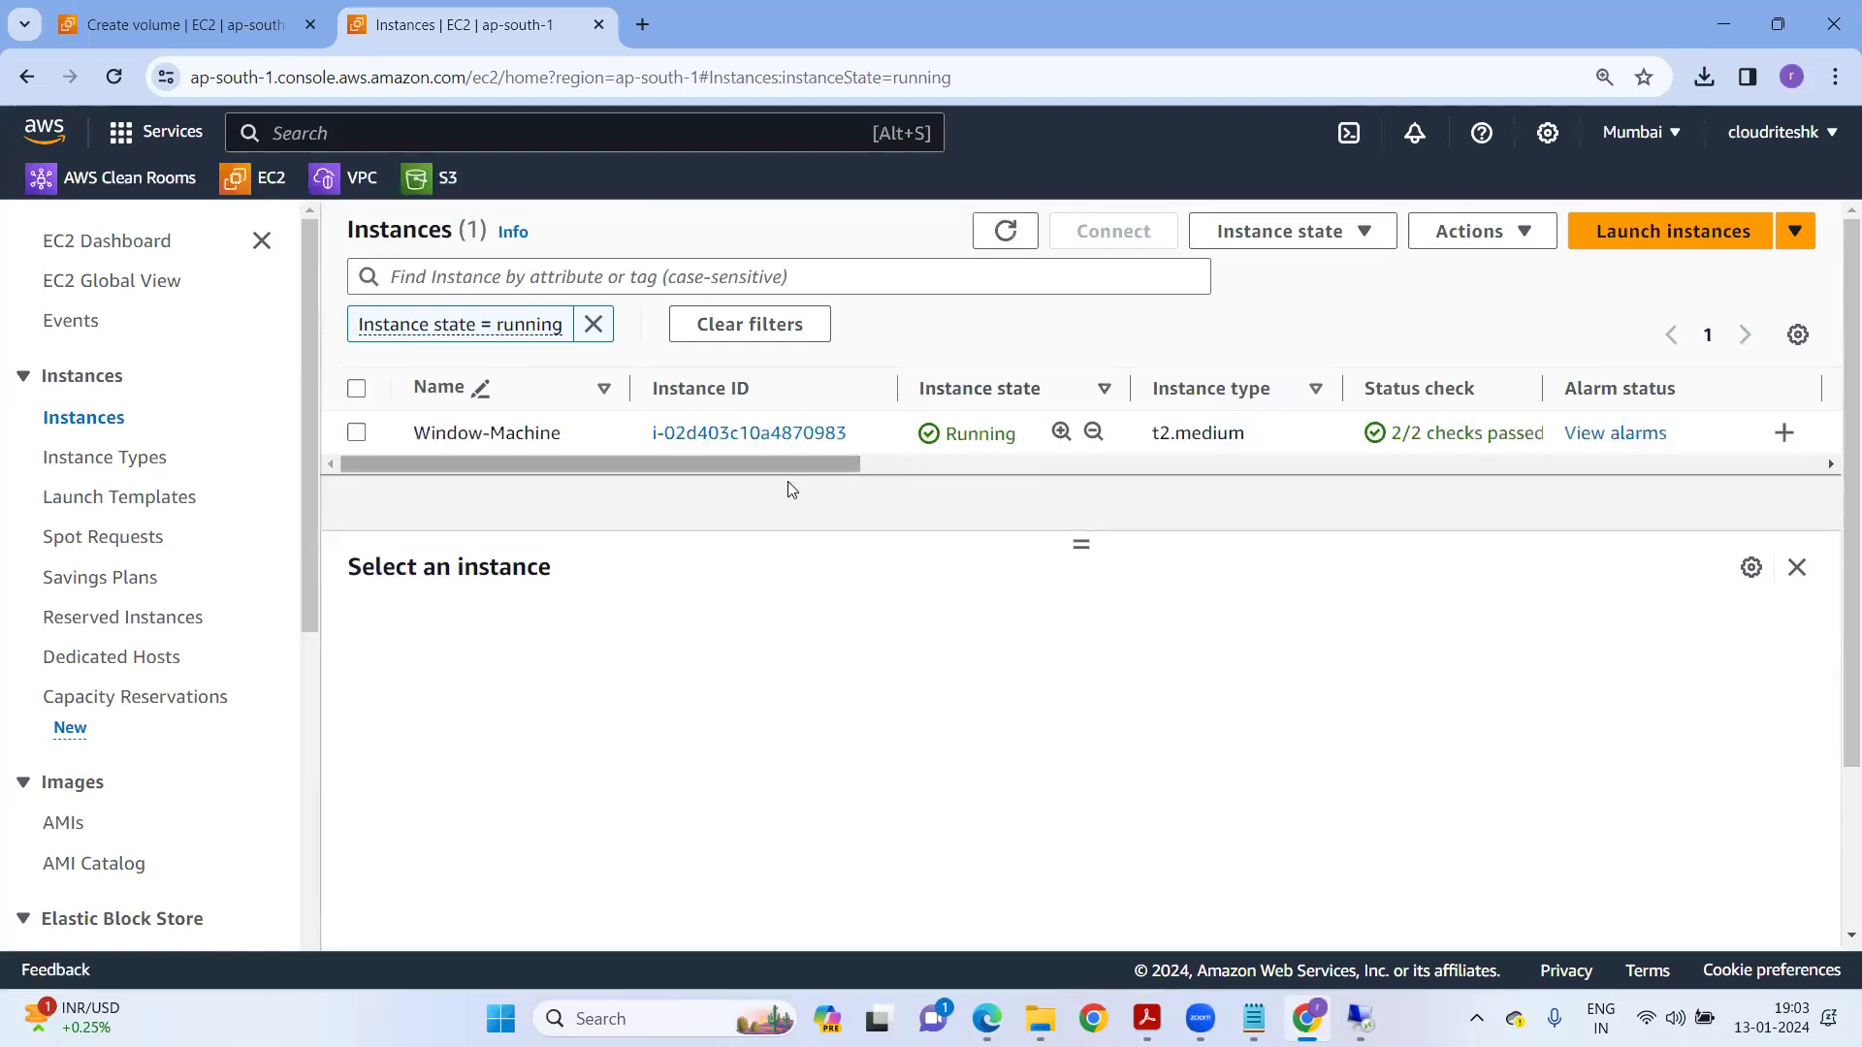
left_click_drag(749, 464, 898, 528)
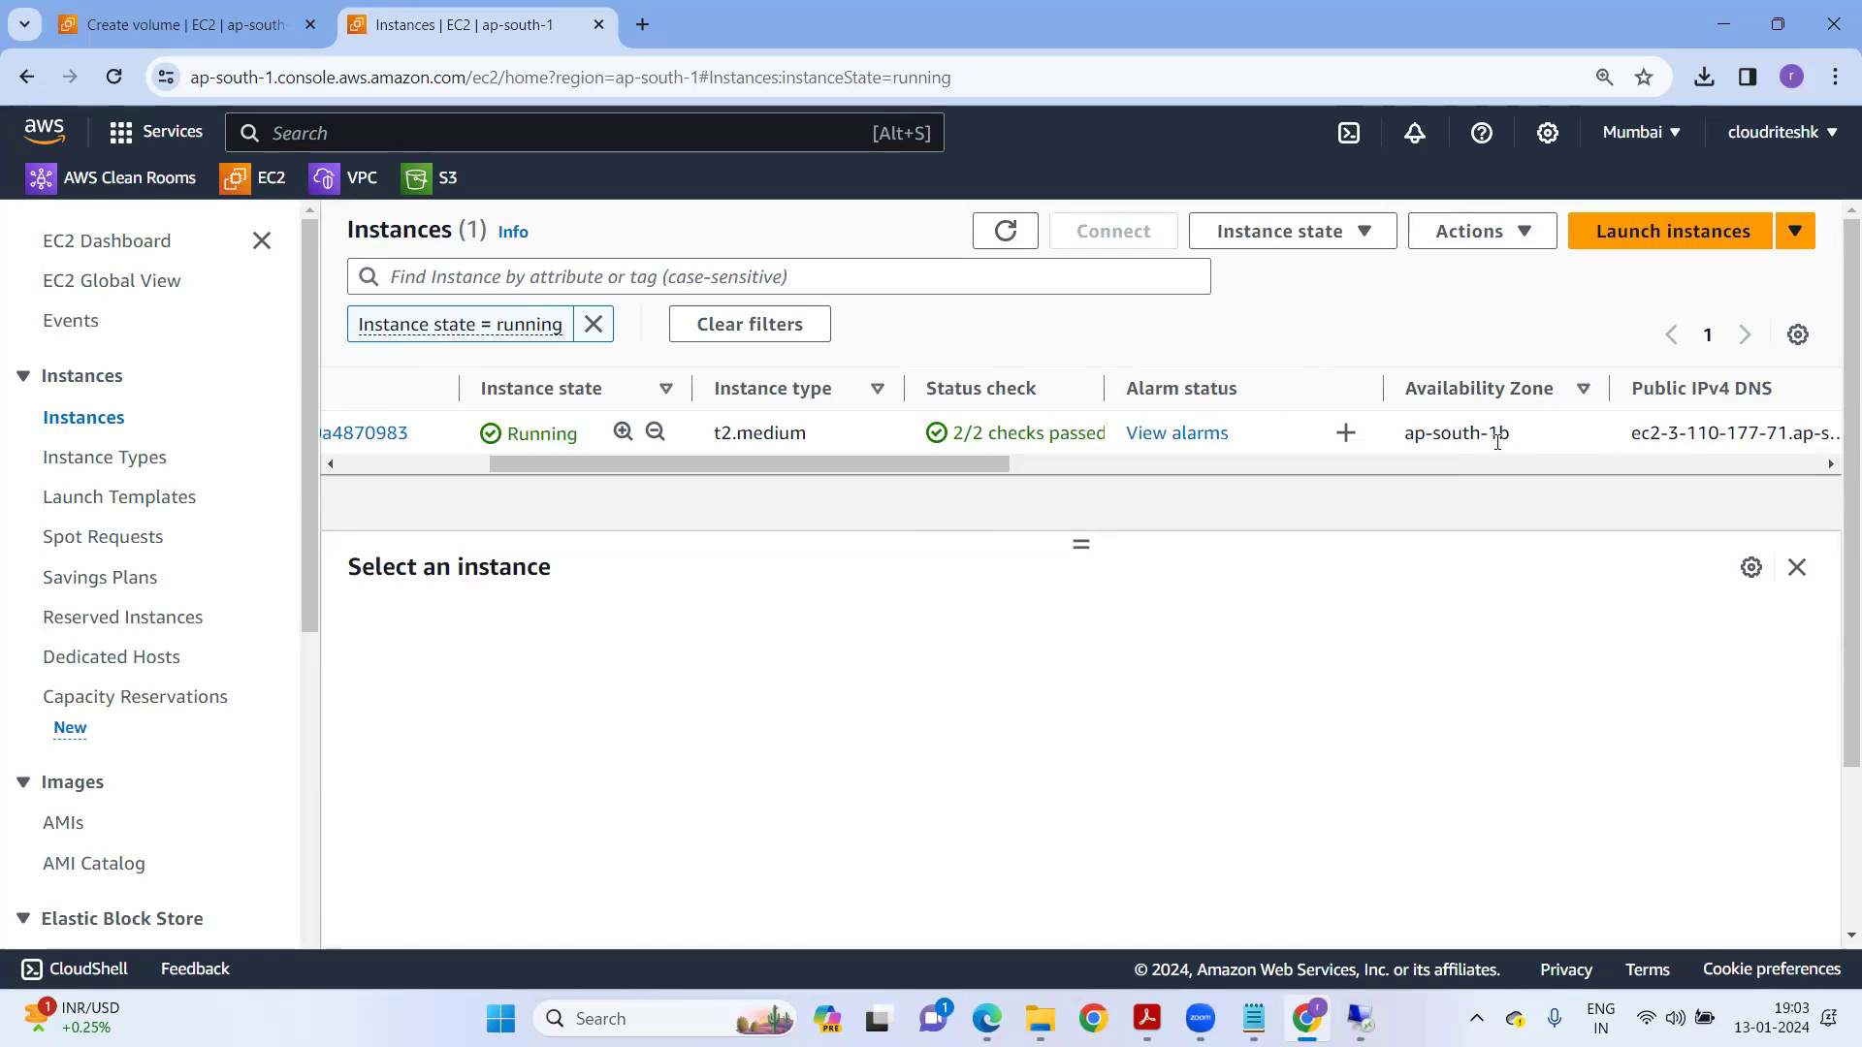
left_click(224, 39)
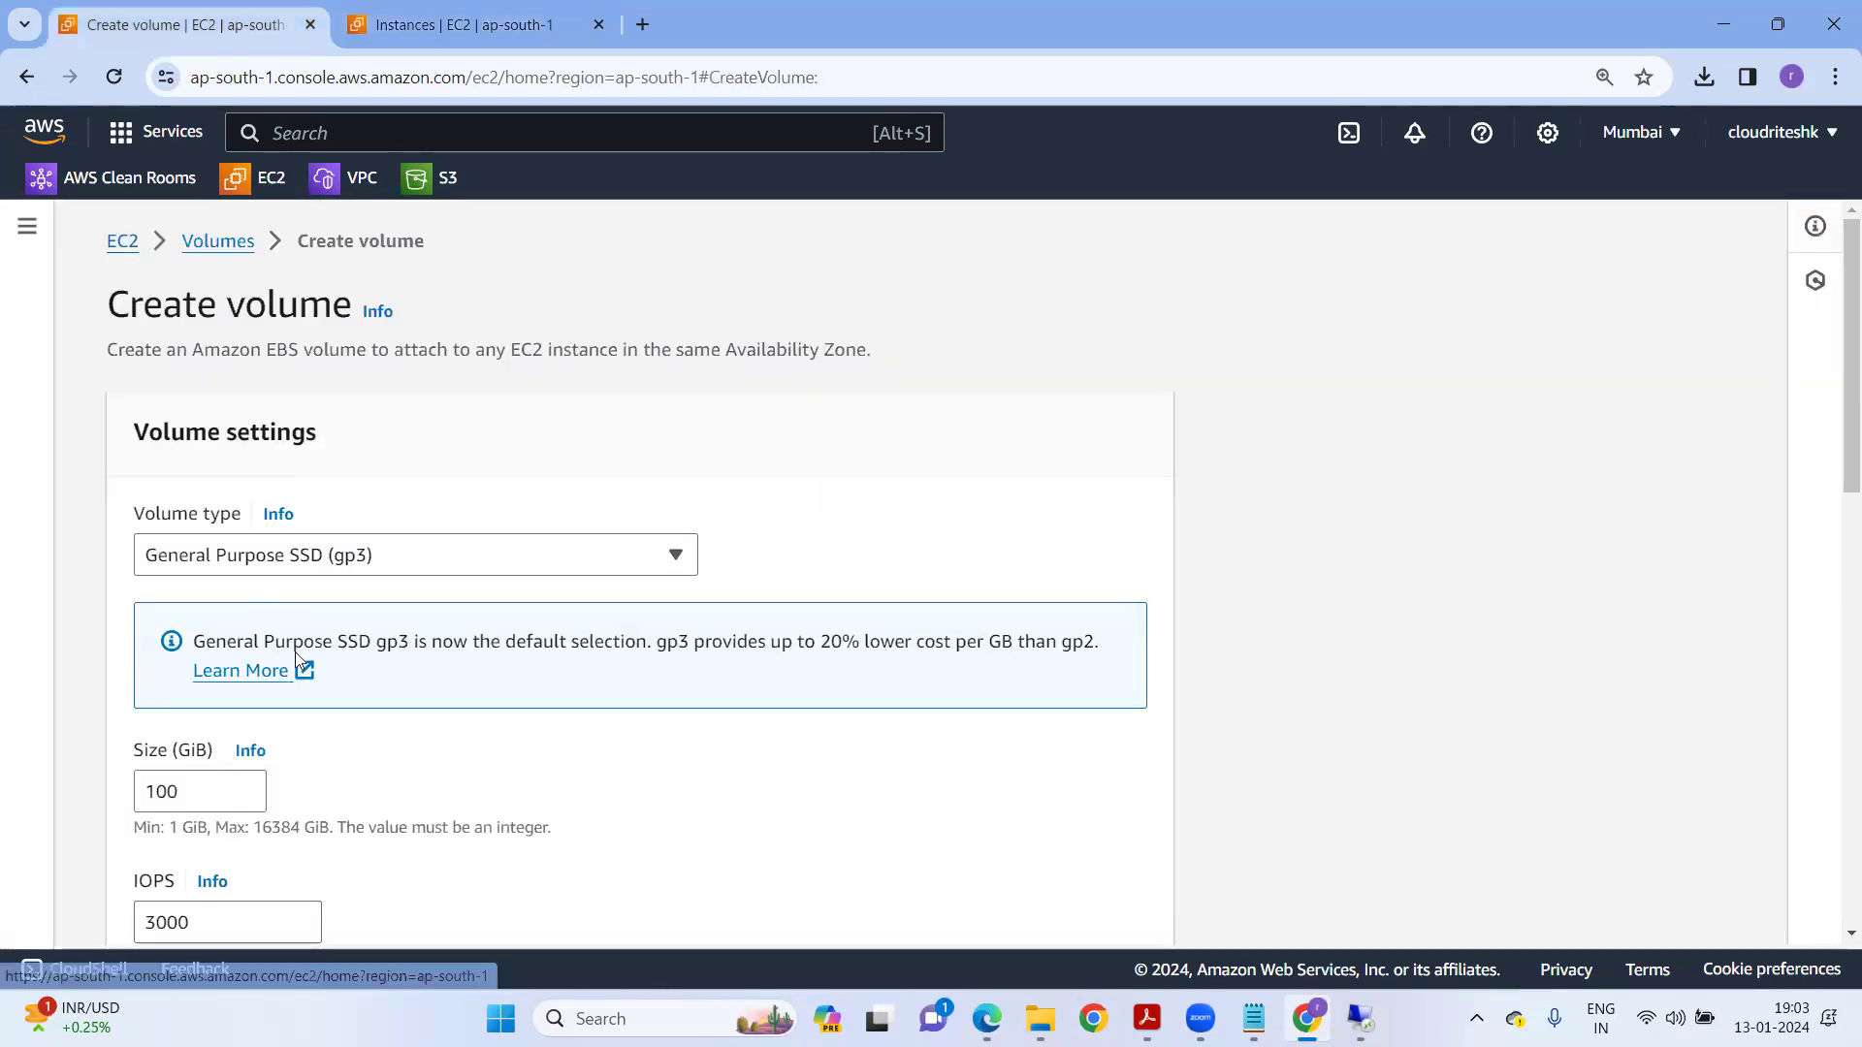
Create a 10 GiB General Purpose SSD (gp2) volume in ap-south-1b.
scroll(217, 589, "down", 2)
left_click(198, 549)
left_click_drag(199, 549, 18, 548)
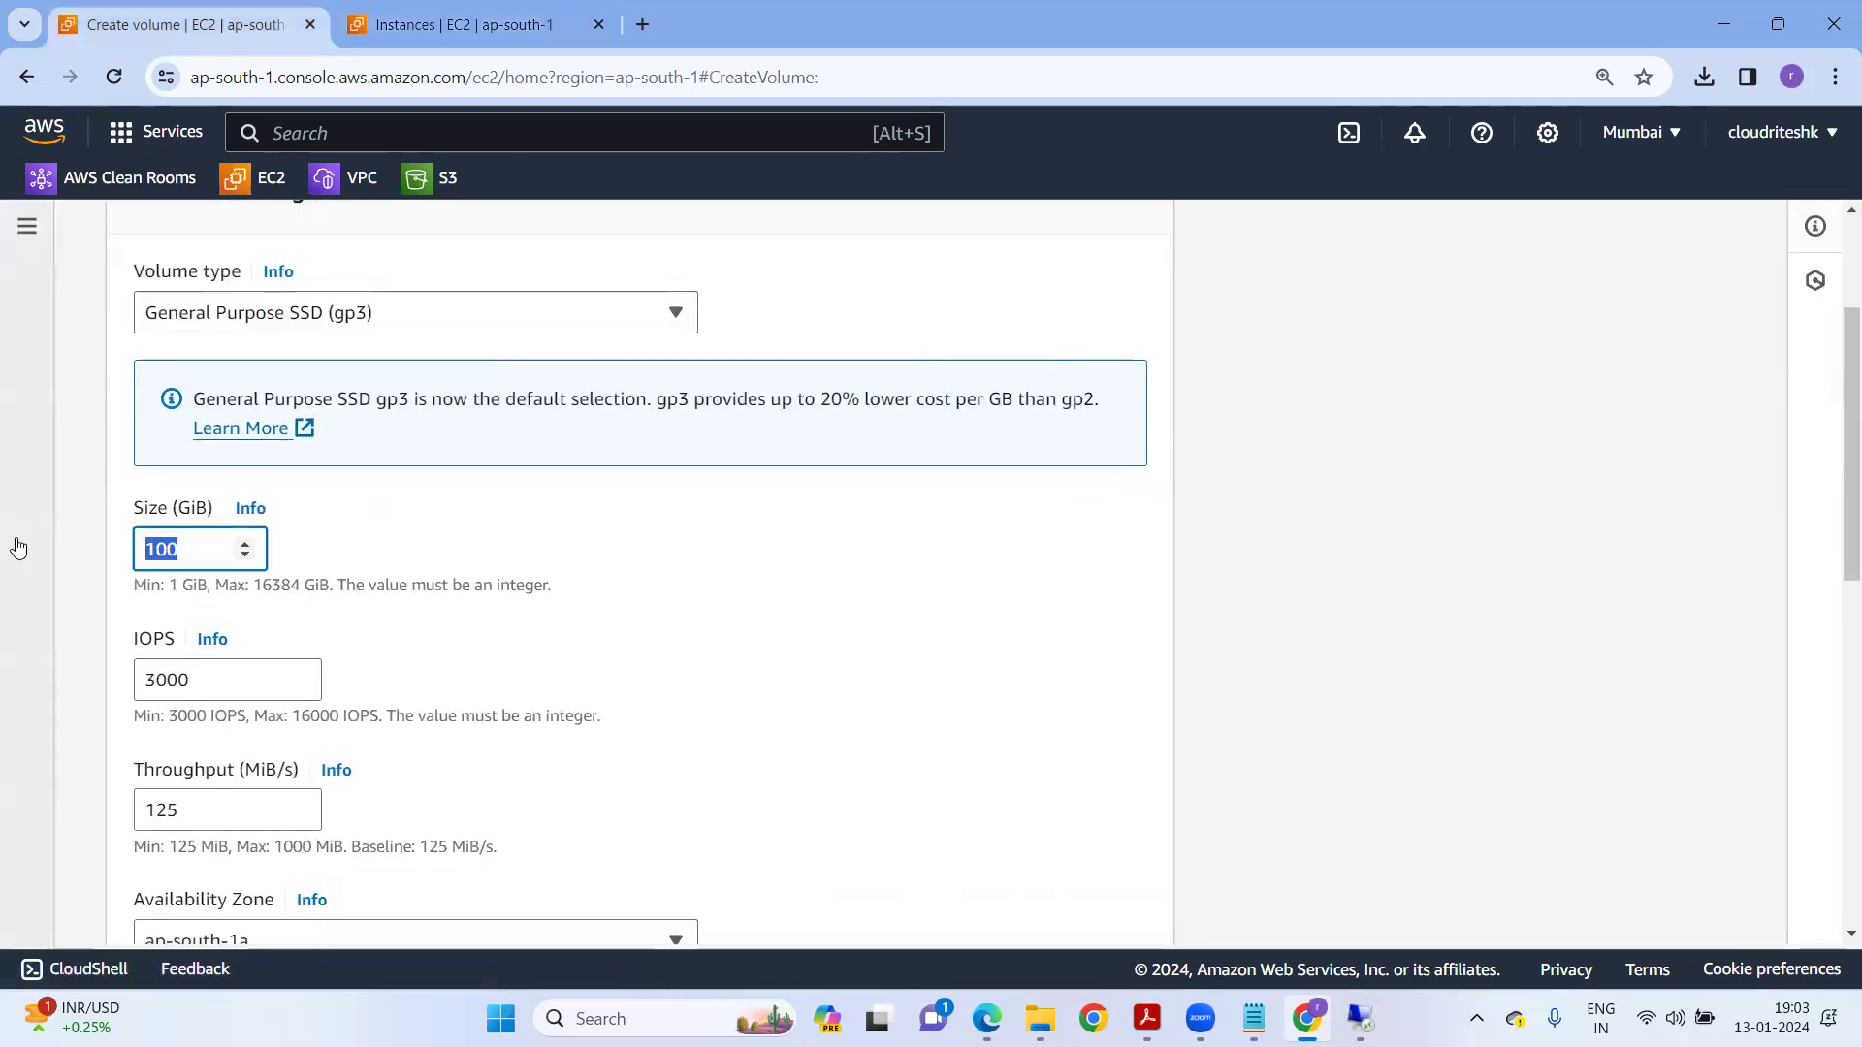
type("10")
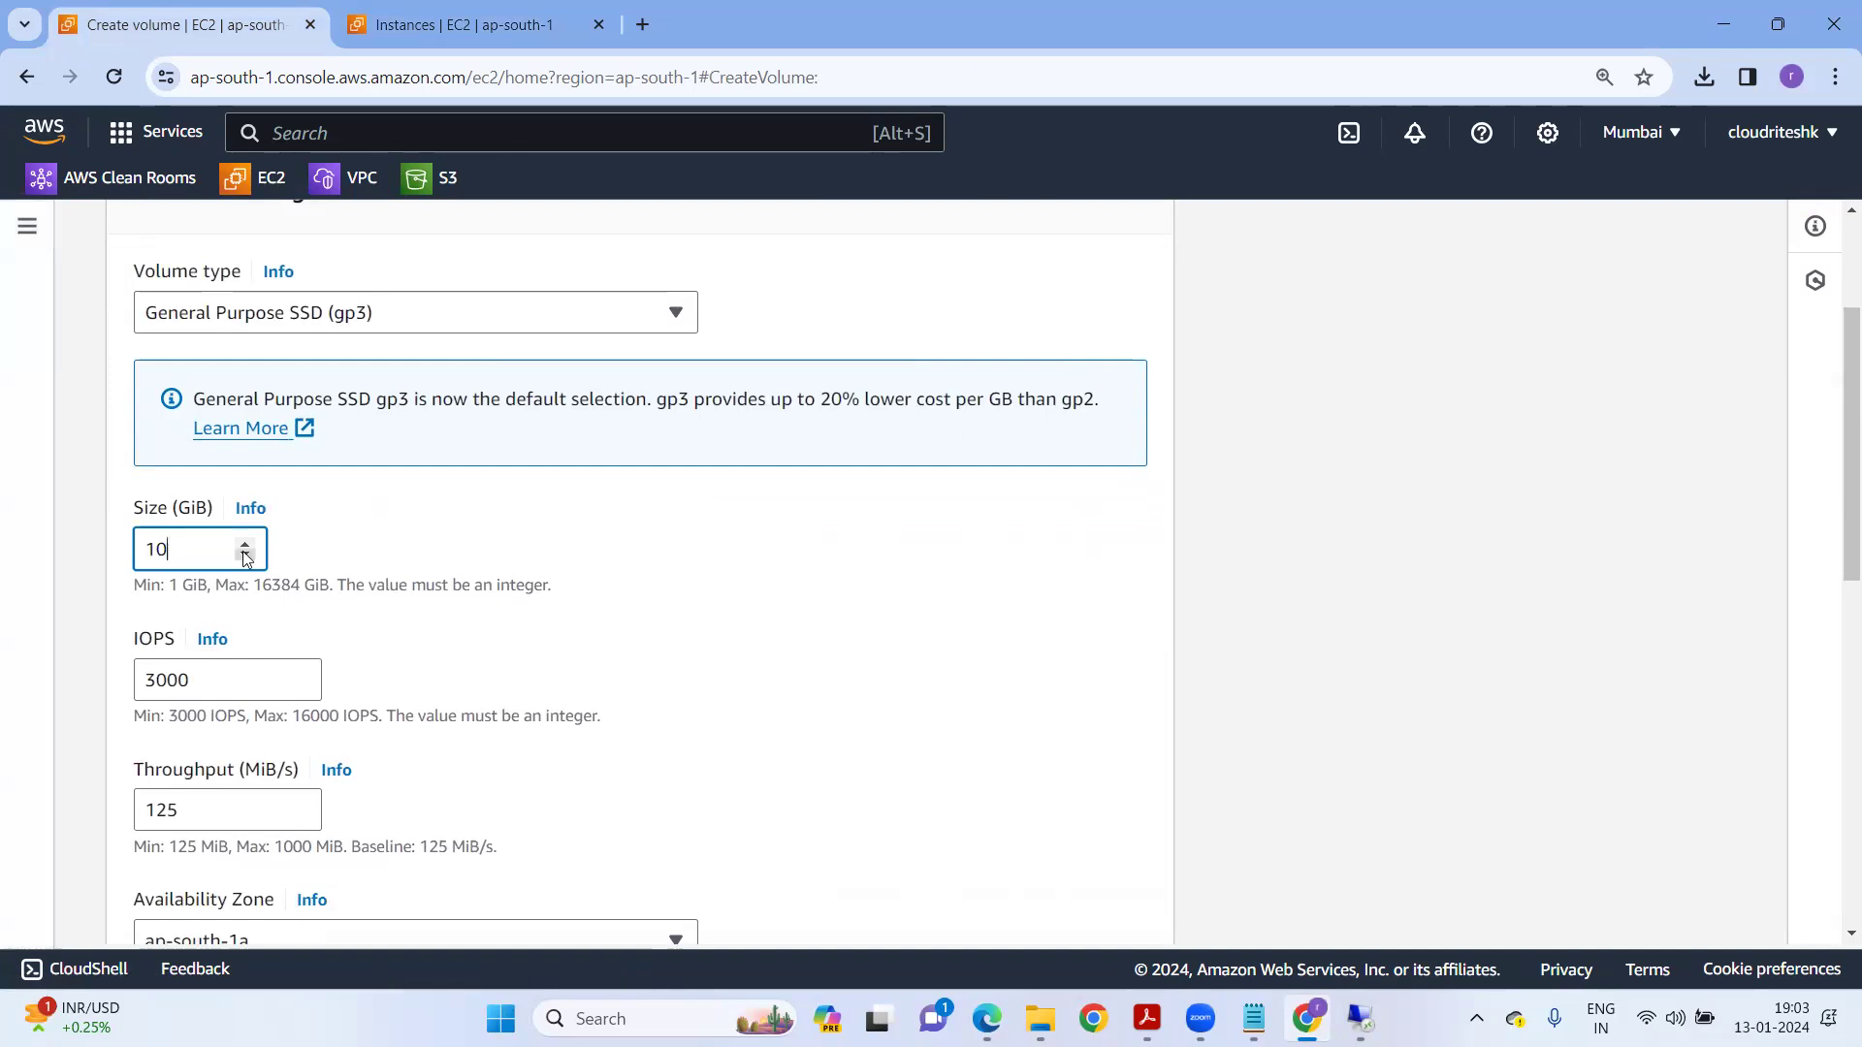
left_click(341, 311)
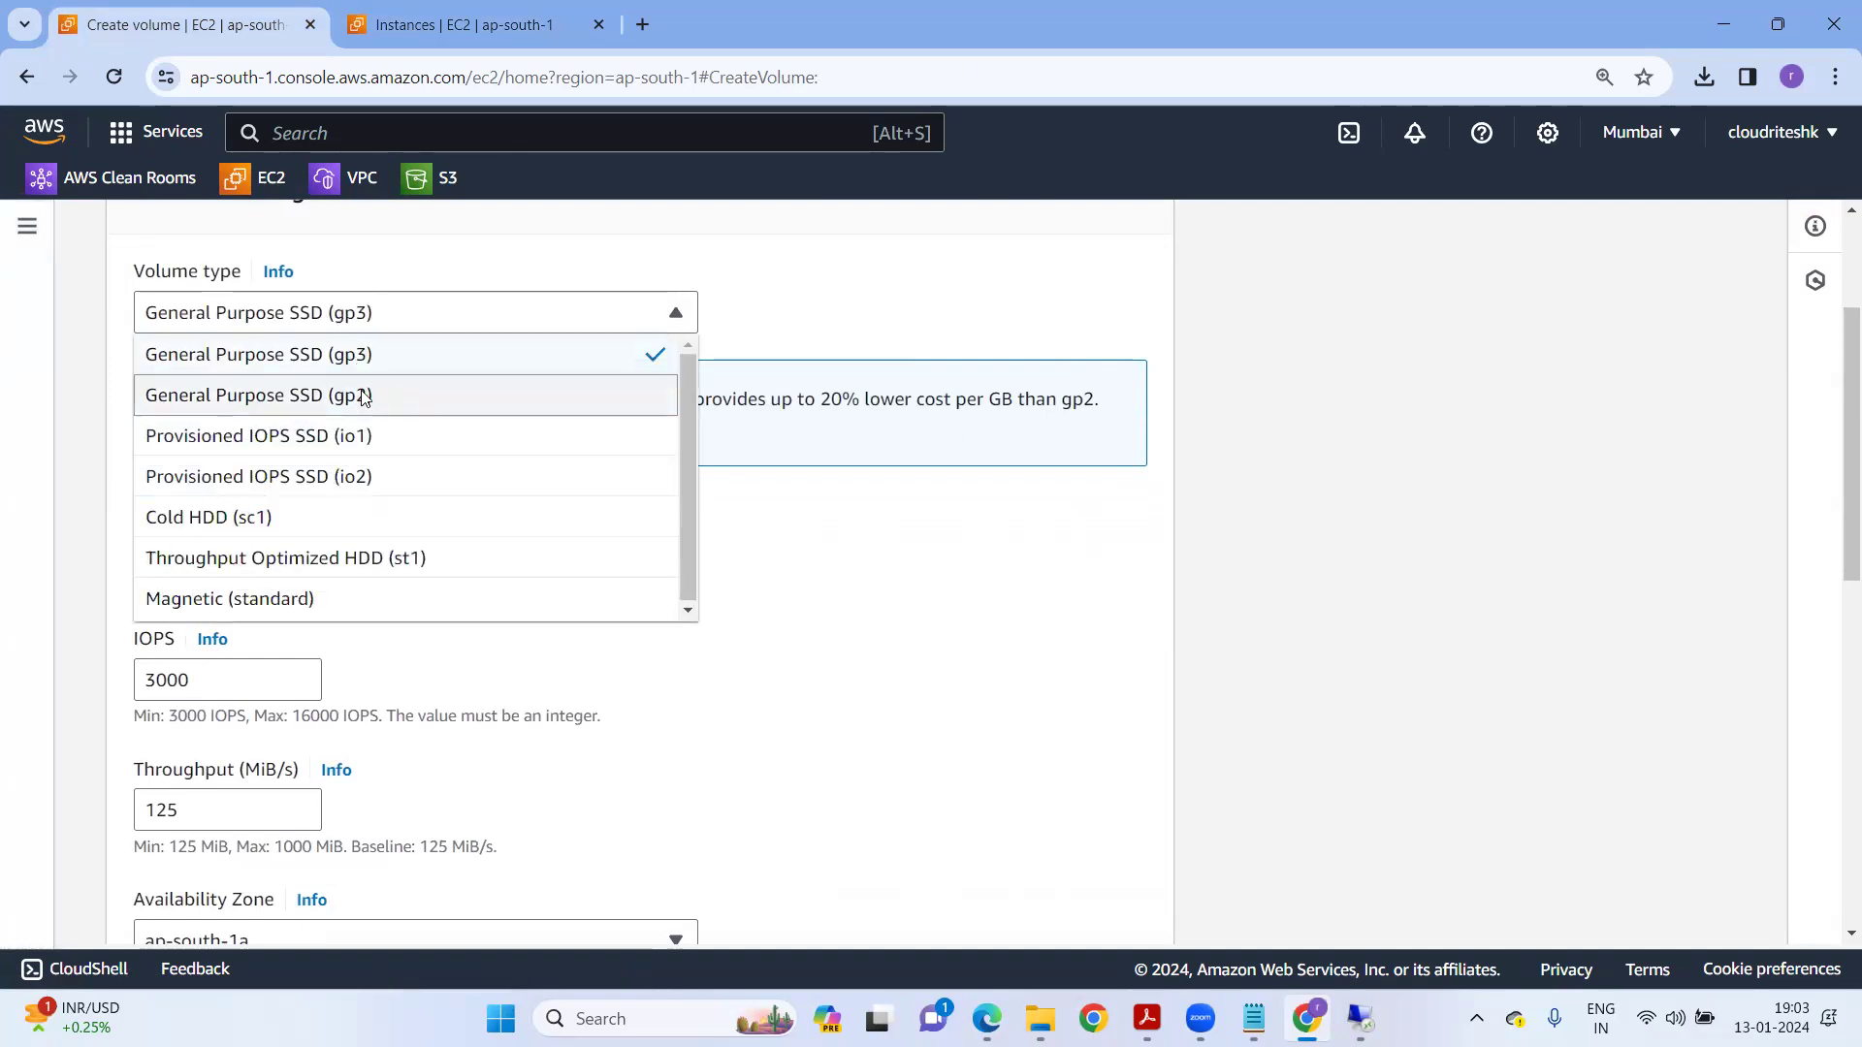
left_click(365, 396)
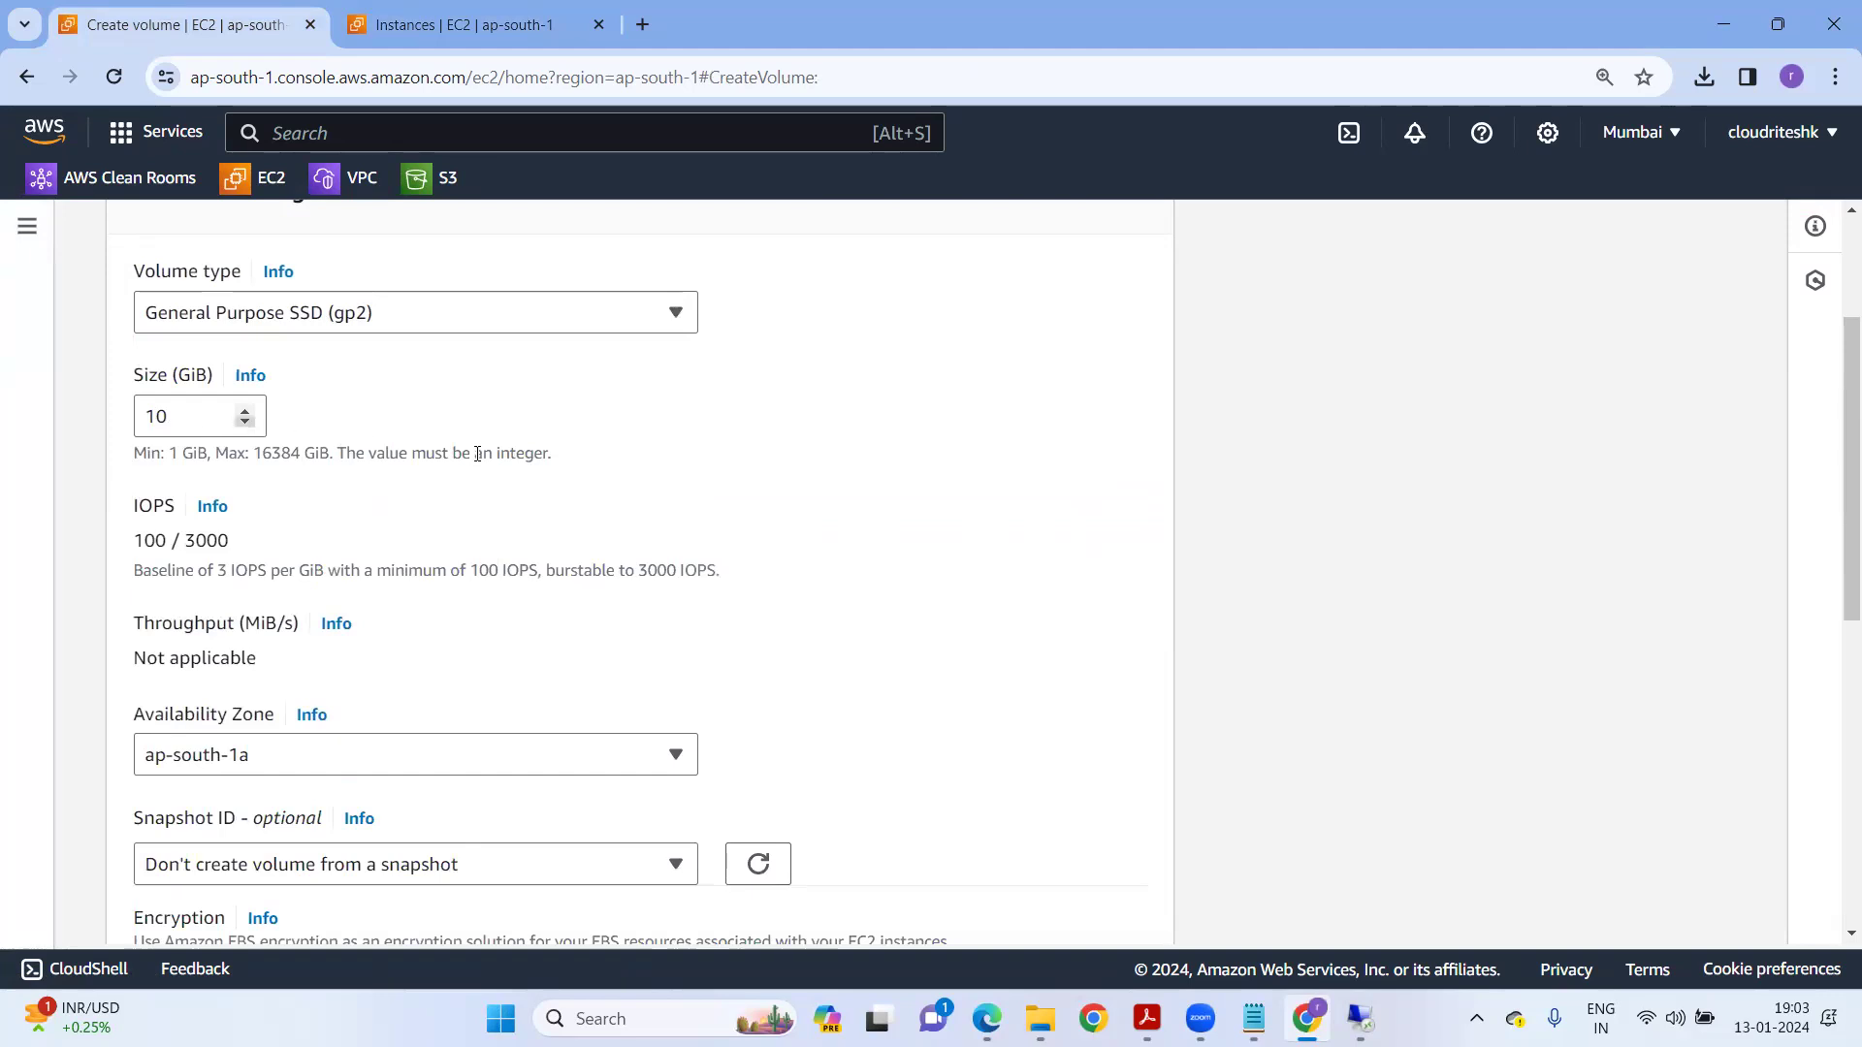
left_click(263, 759)
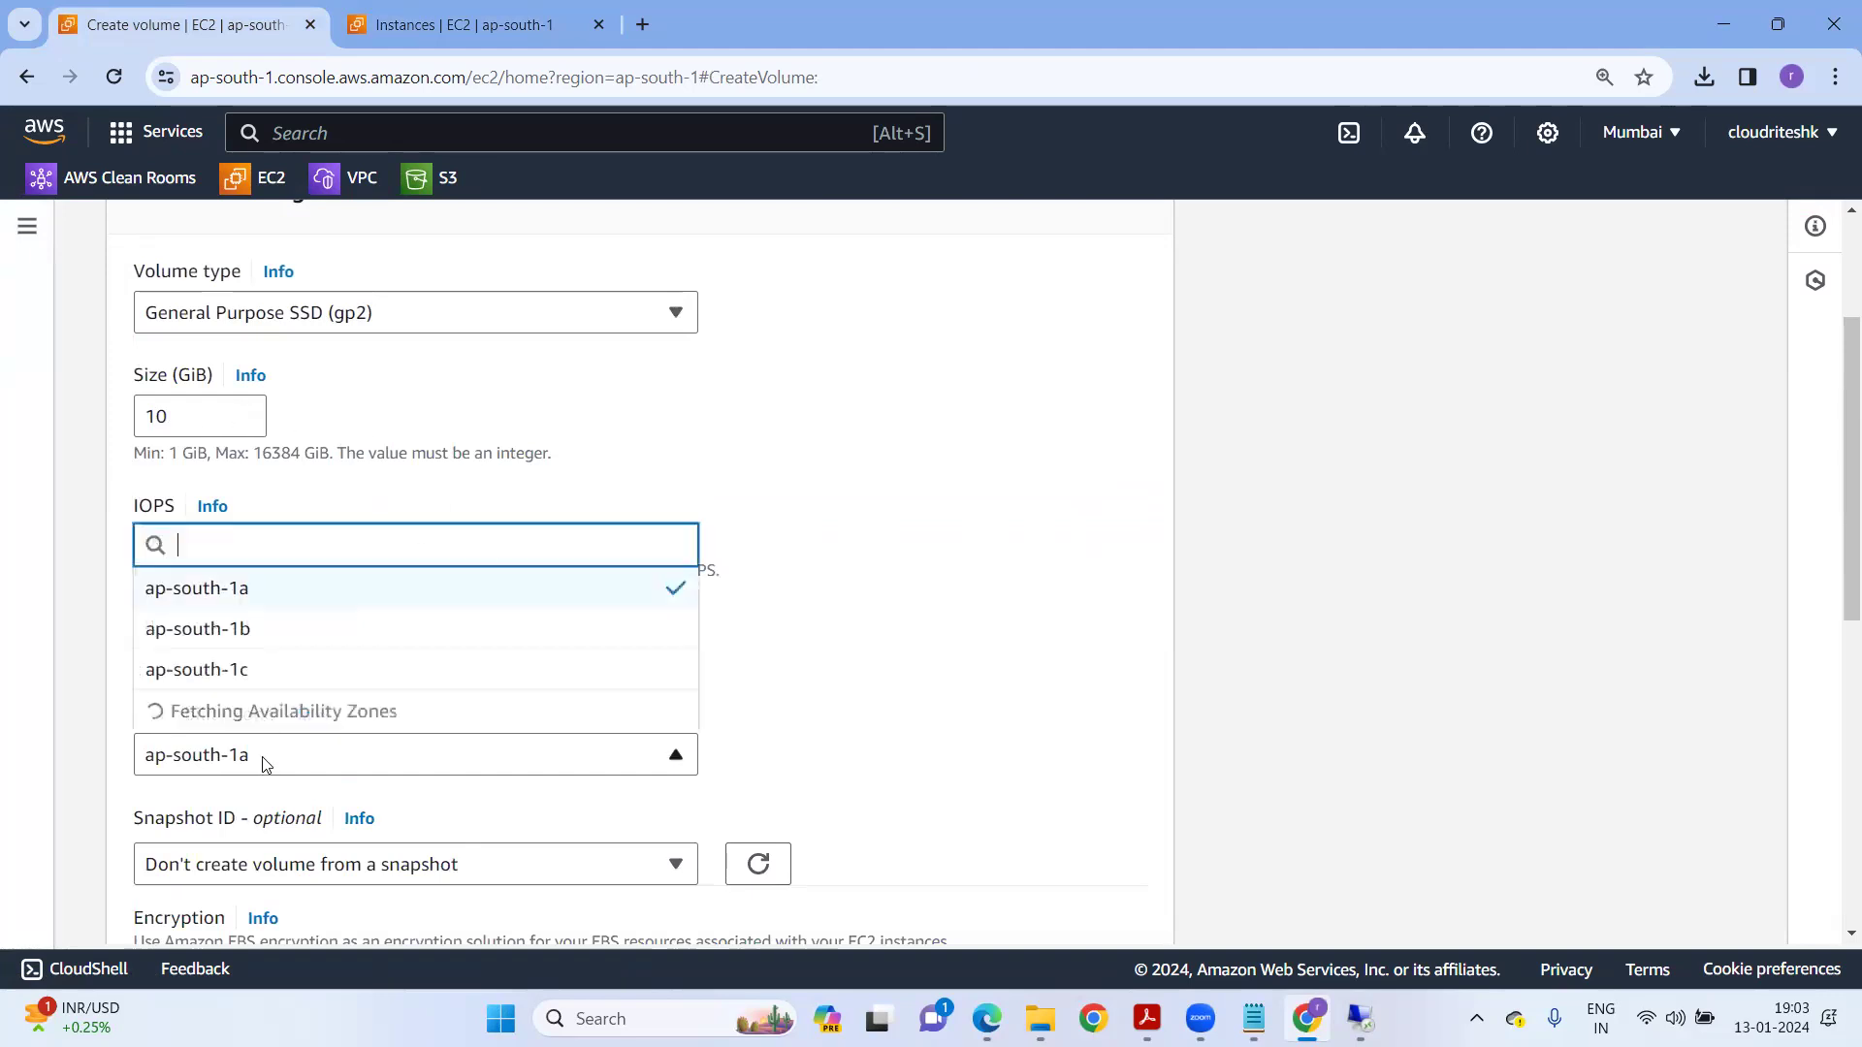
left_click(246, 665)
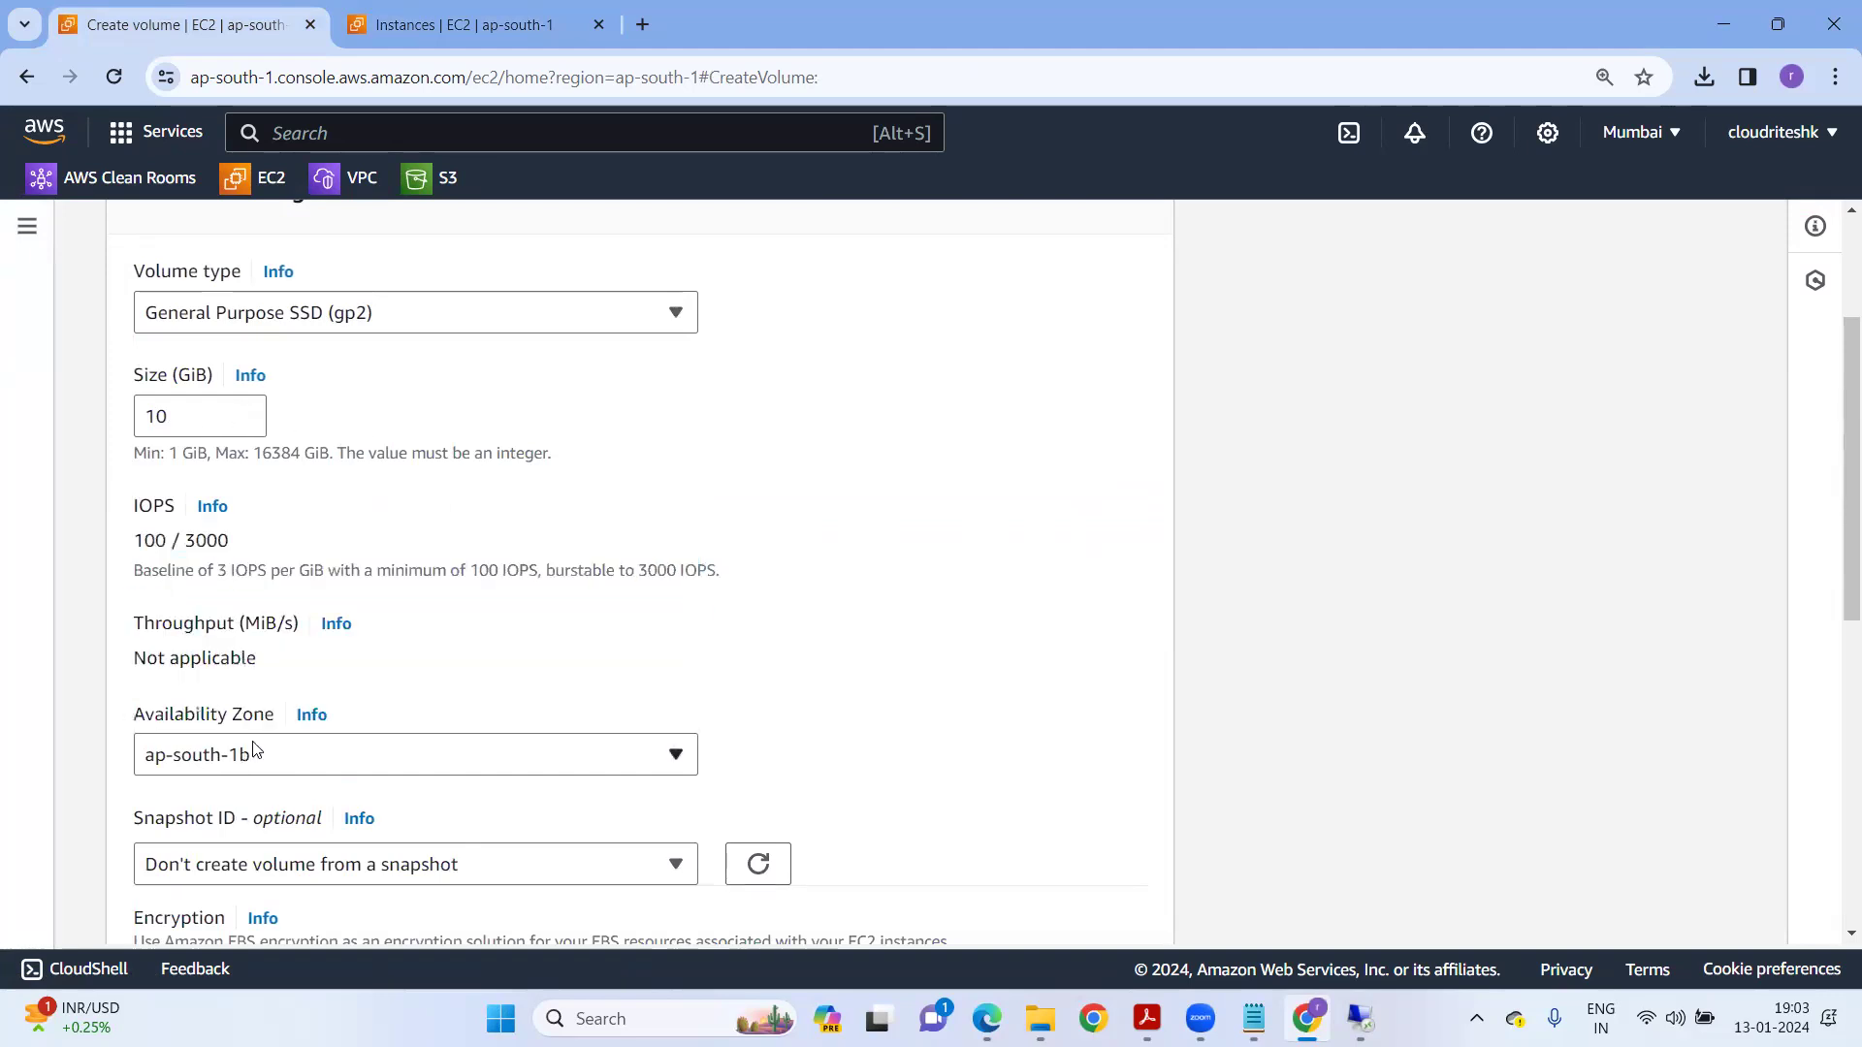
scroll(371, 768, "down", 8)
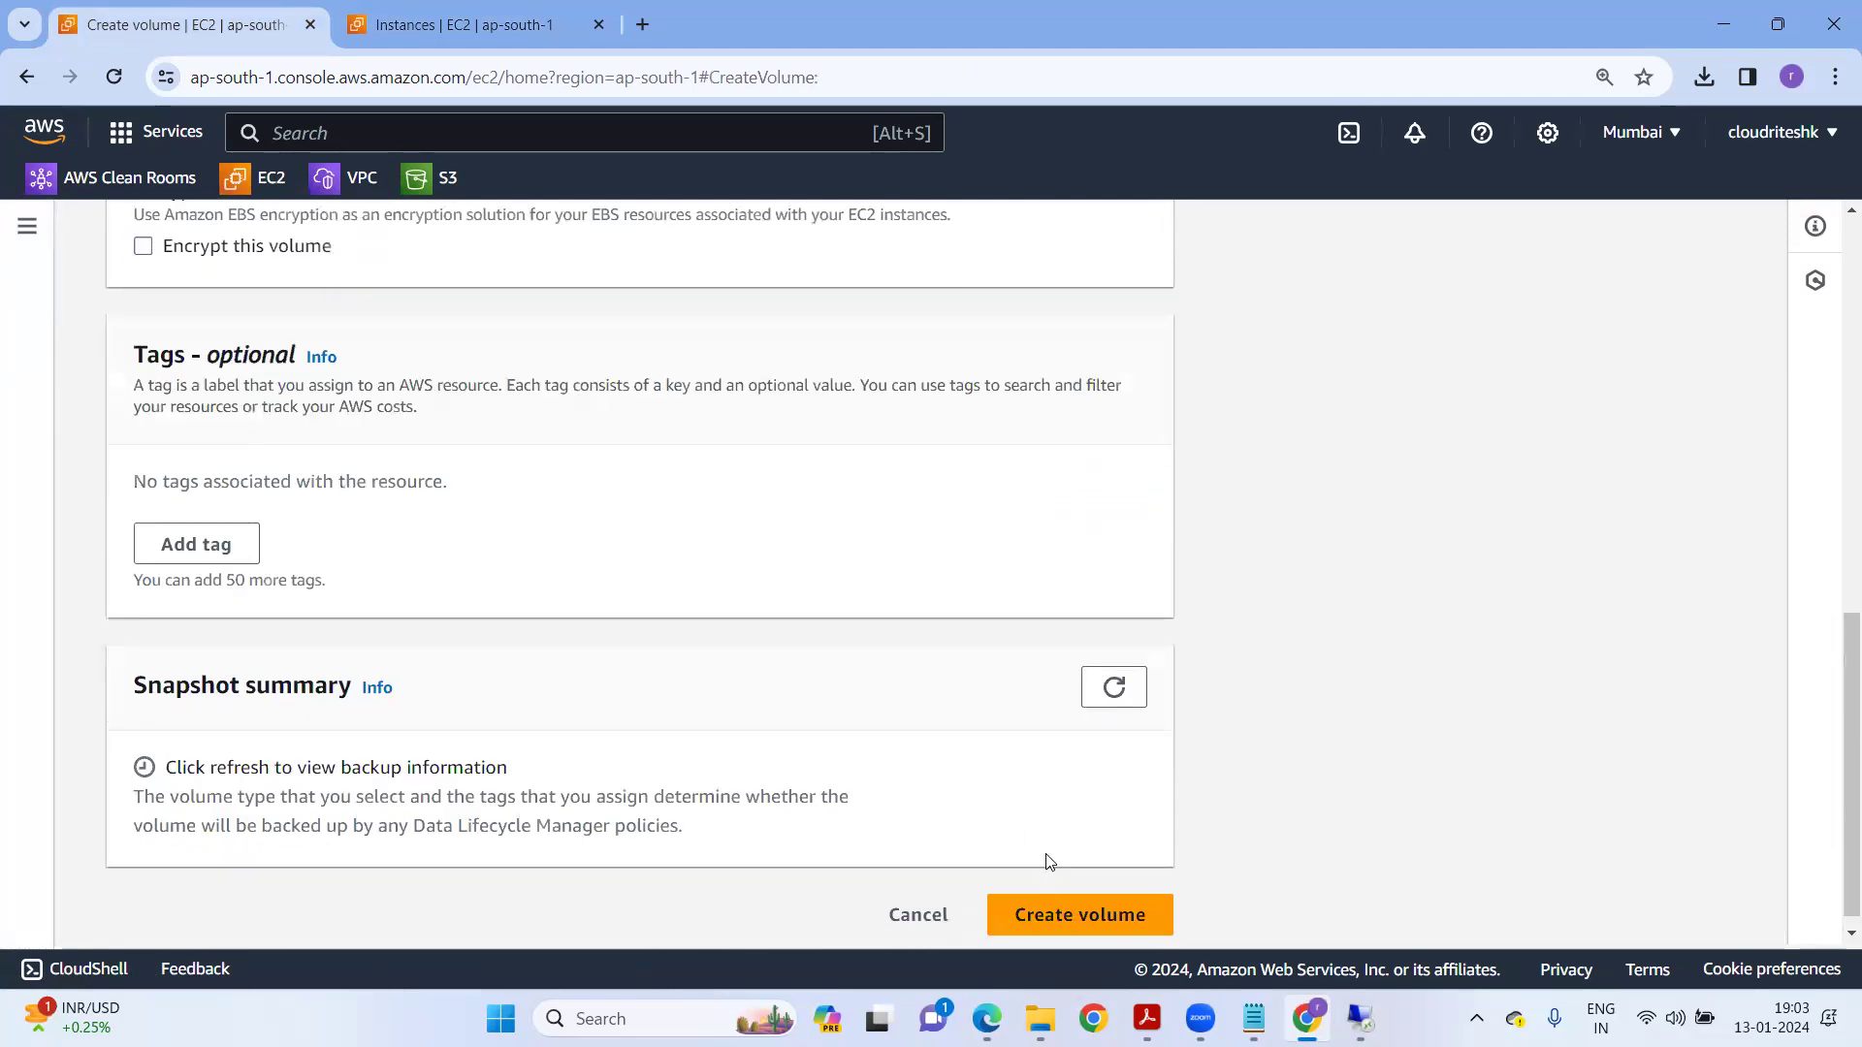
left_click(1061, 890)
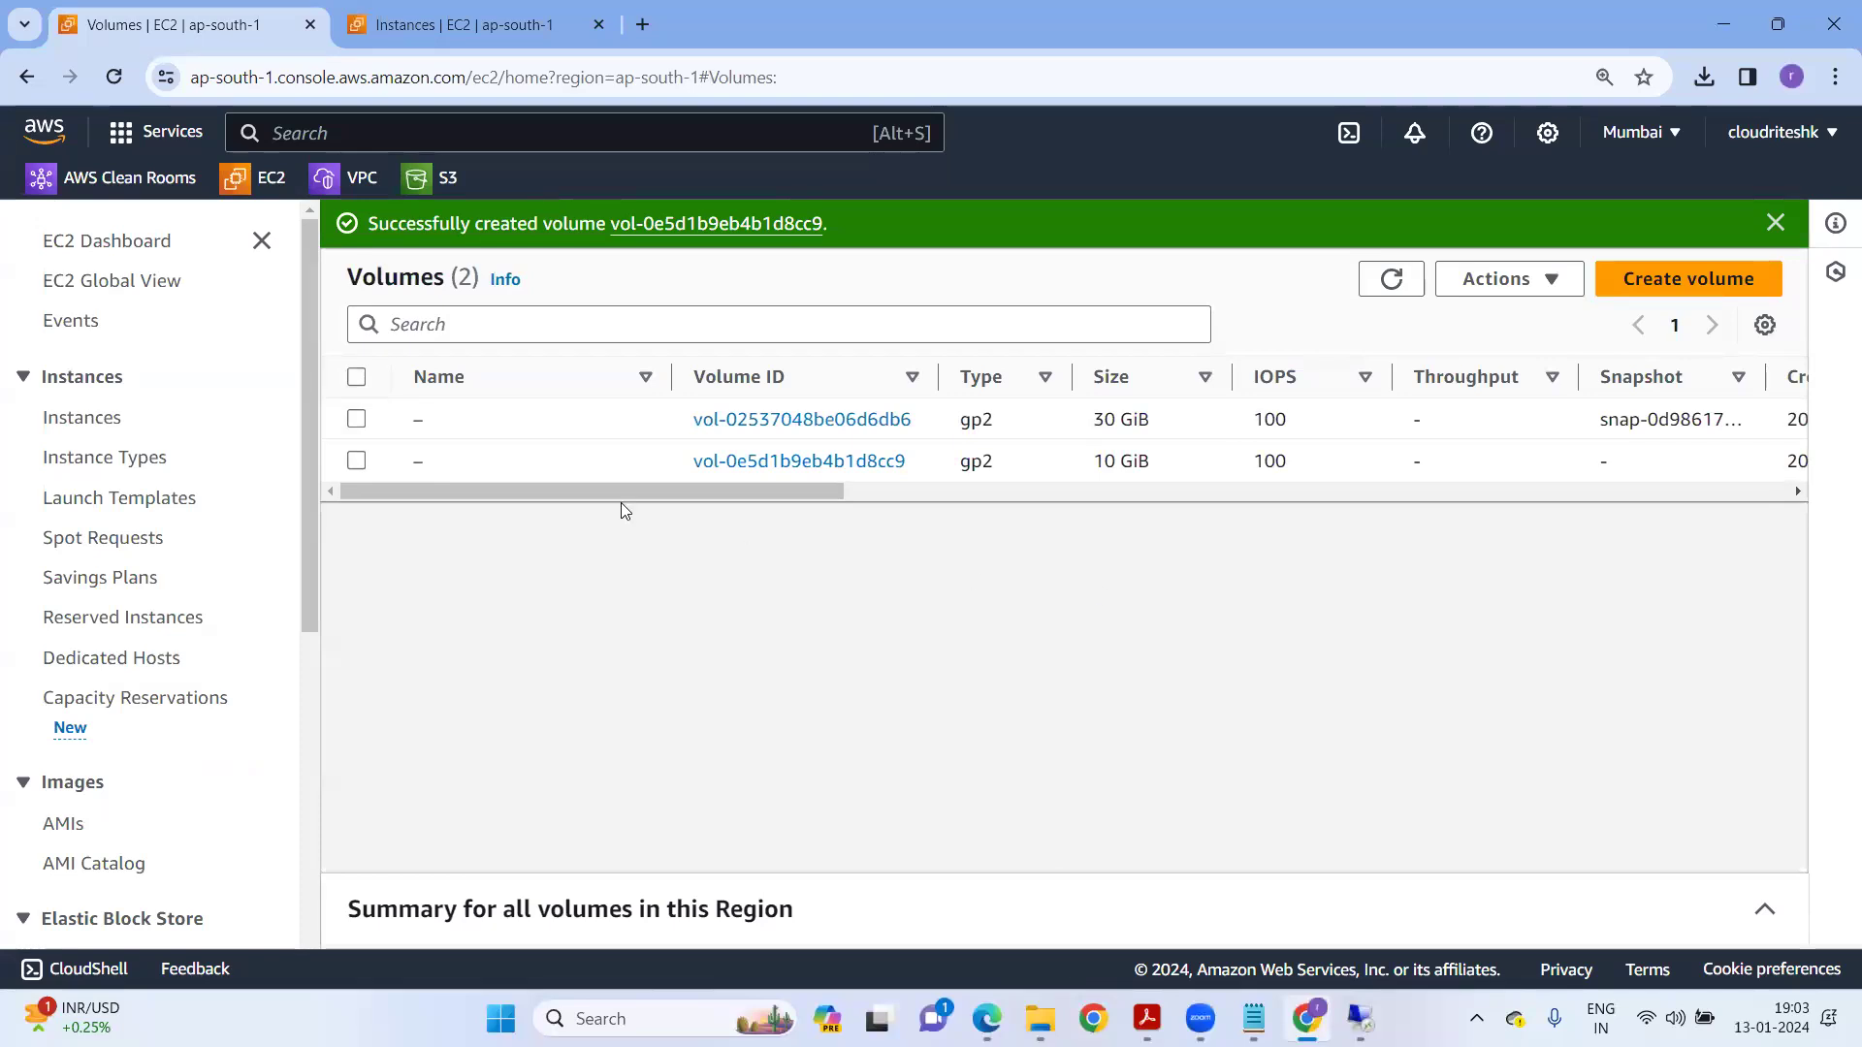
Name the 10 GiB volume appvm-datavolume and the 30 GiB volume appvm-root-volume.
left_click(357, 461)
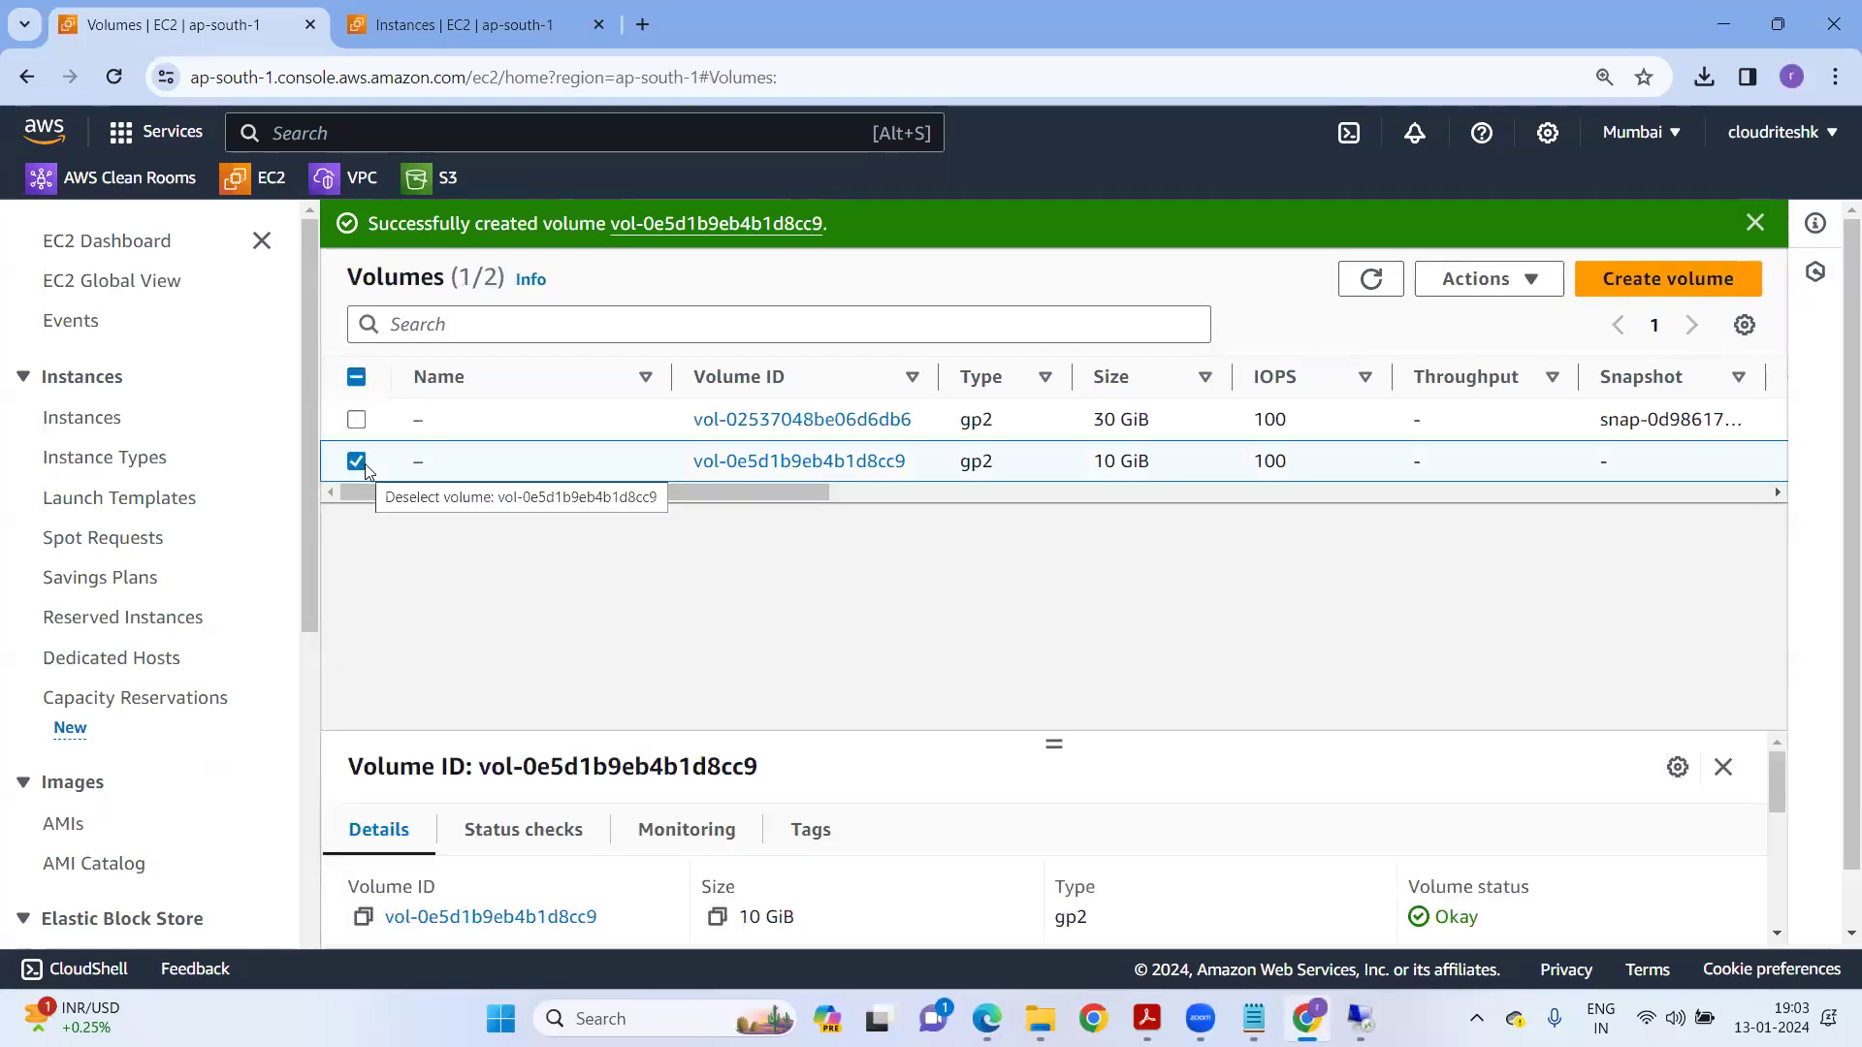
left_click(443, 462)
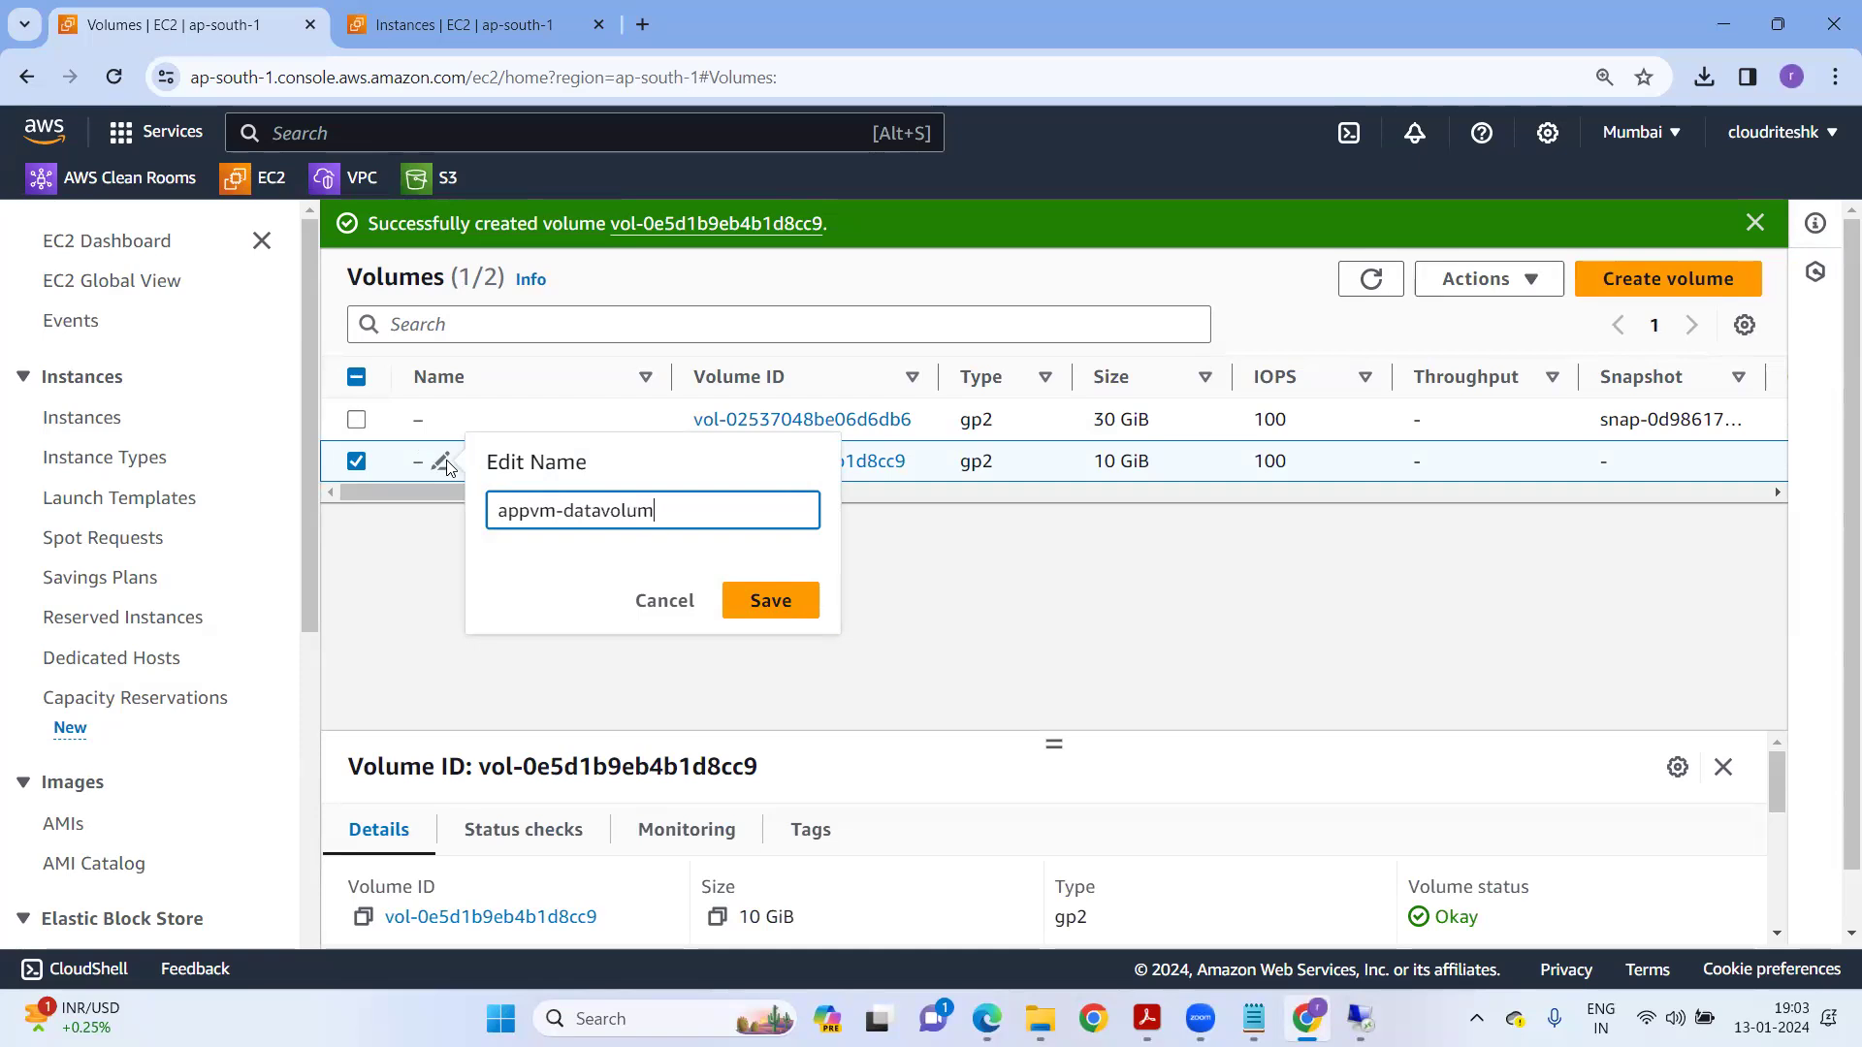
left_click(768, 601)
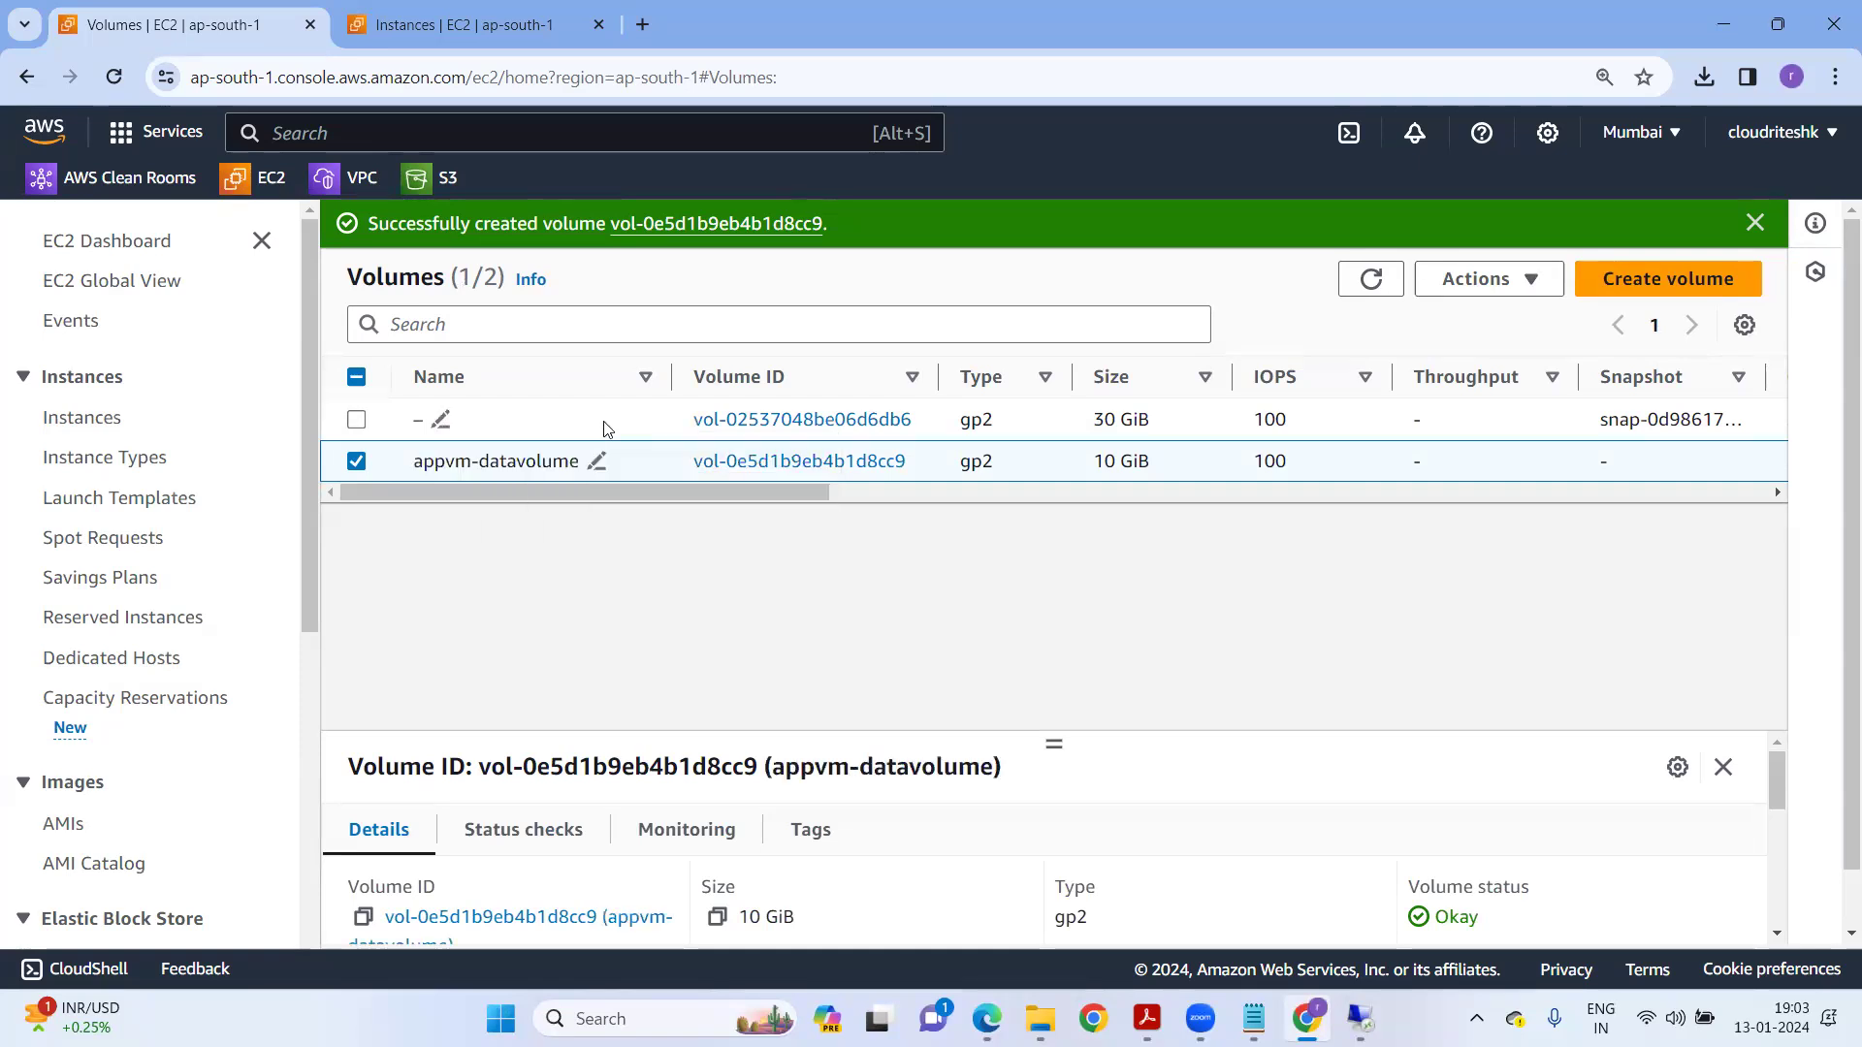
left_click(443, 420)
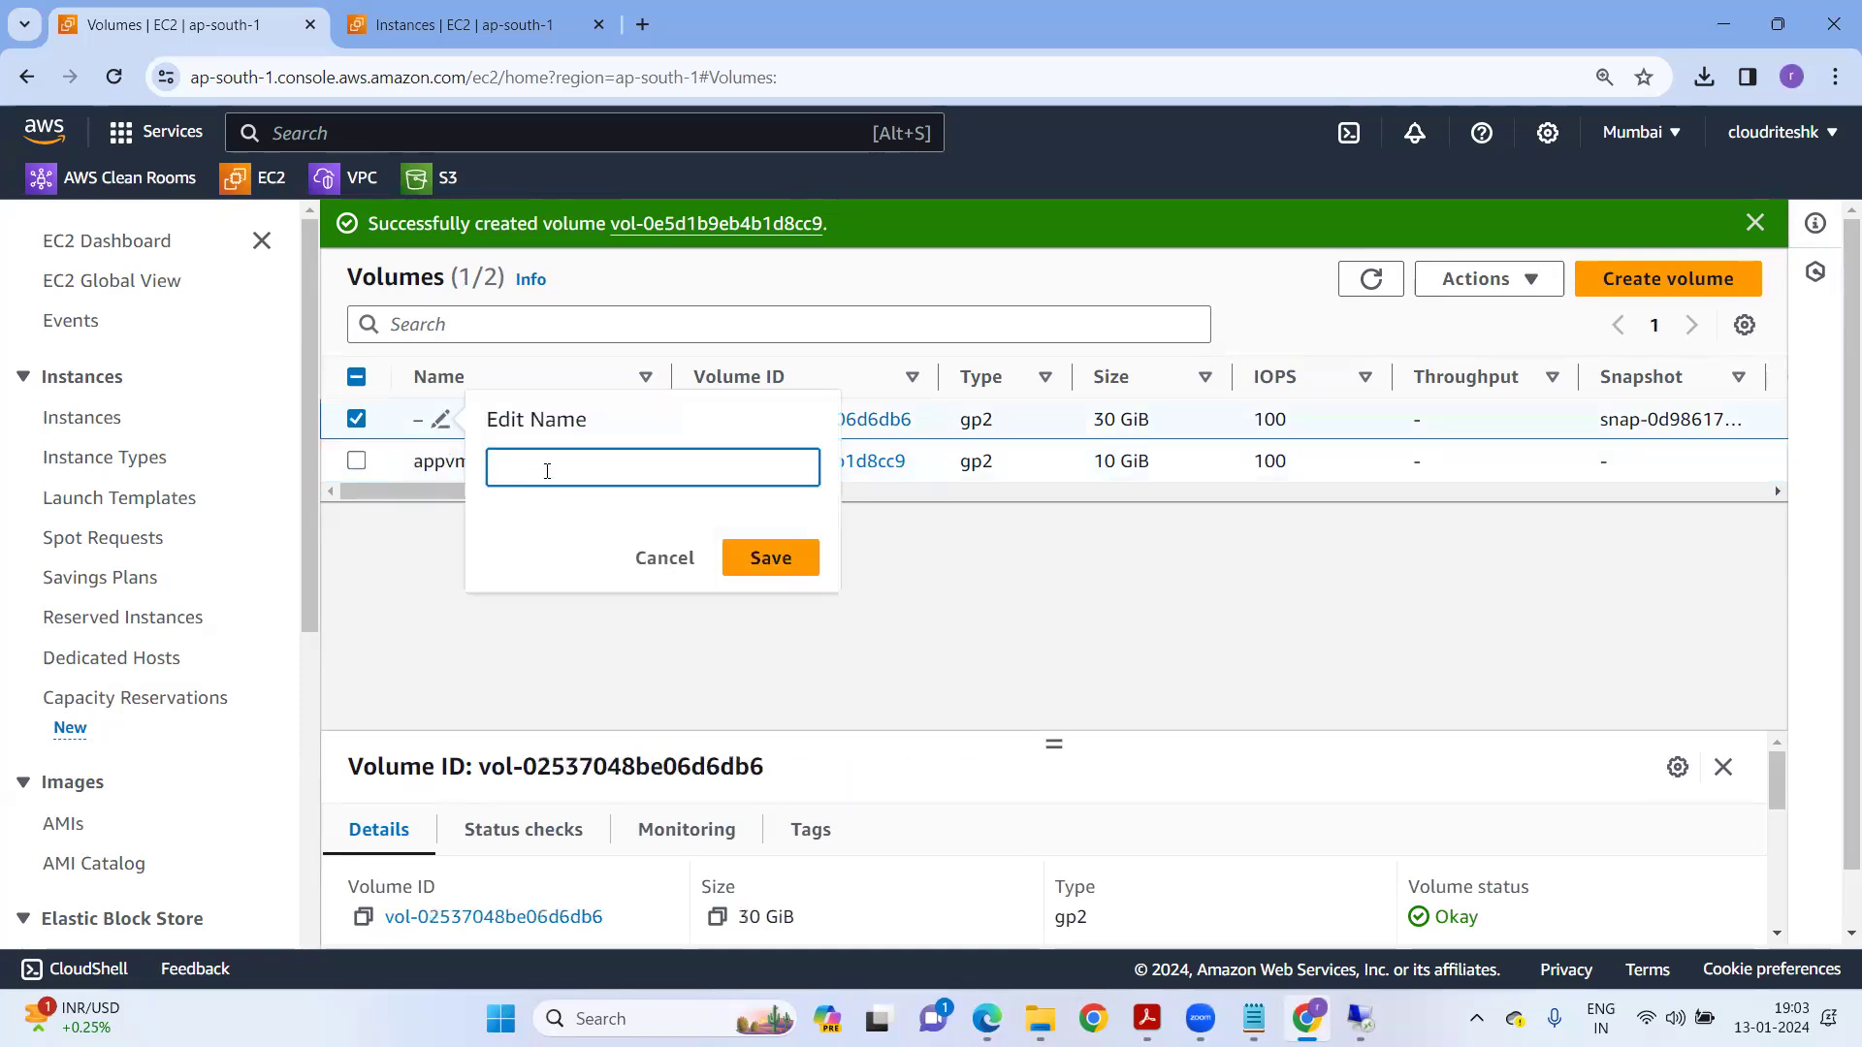
type("appvm-root")
type("olume")
left_click(810, 561)
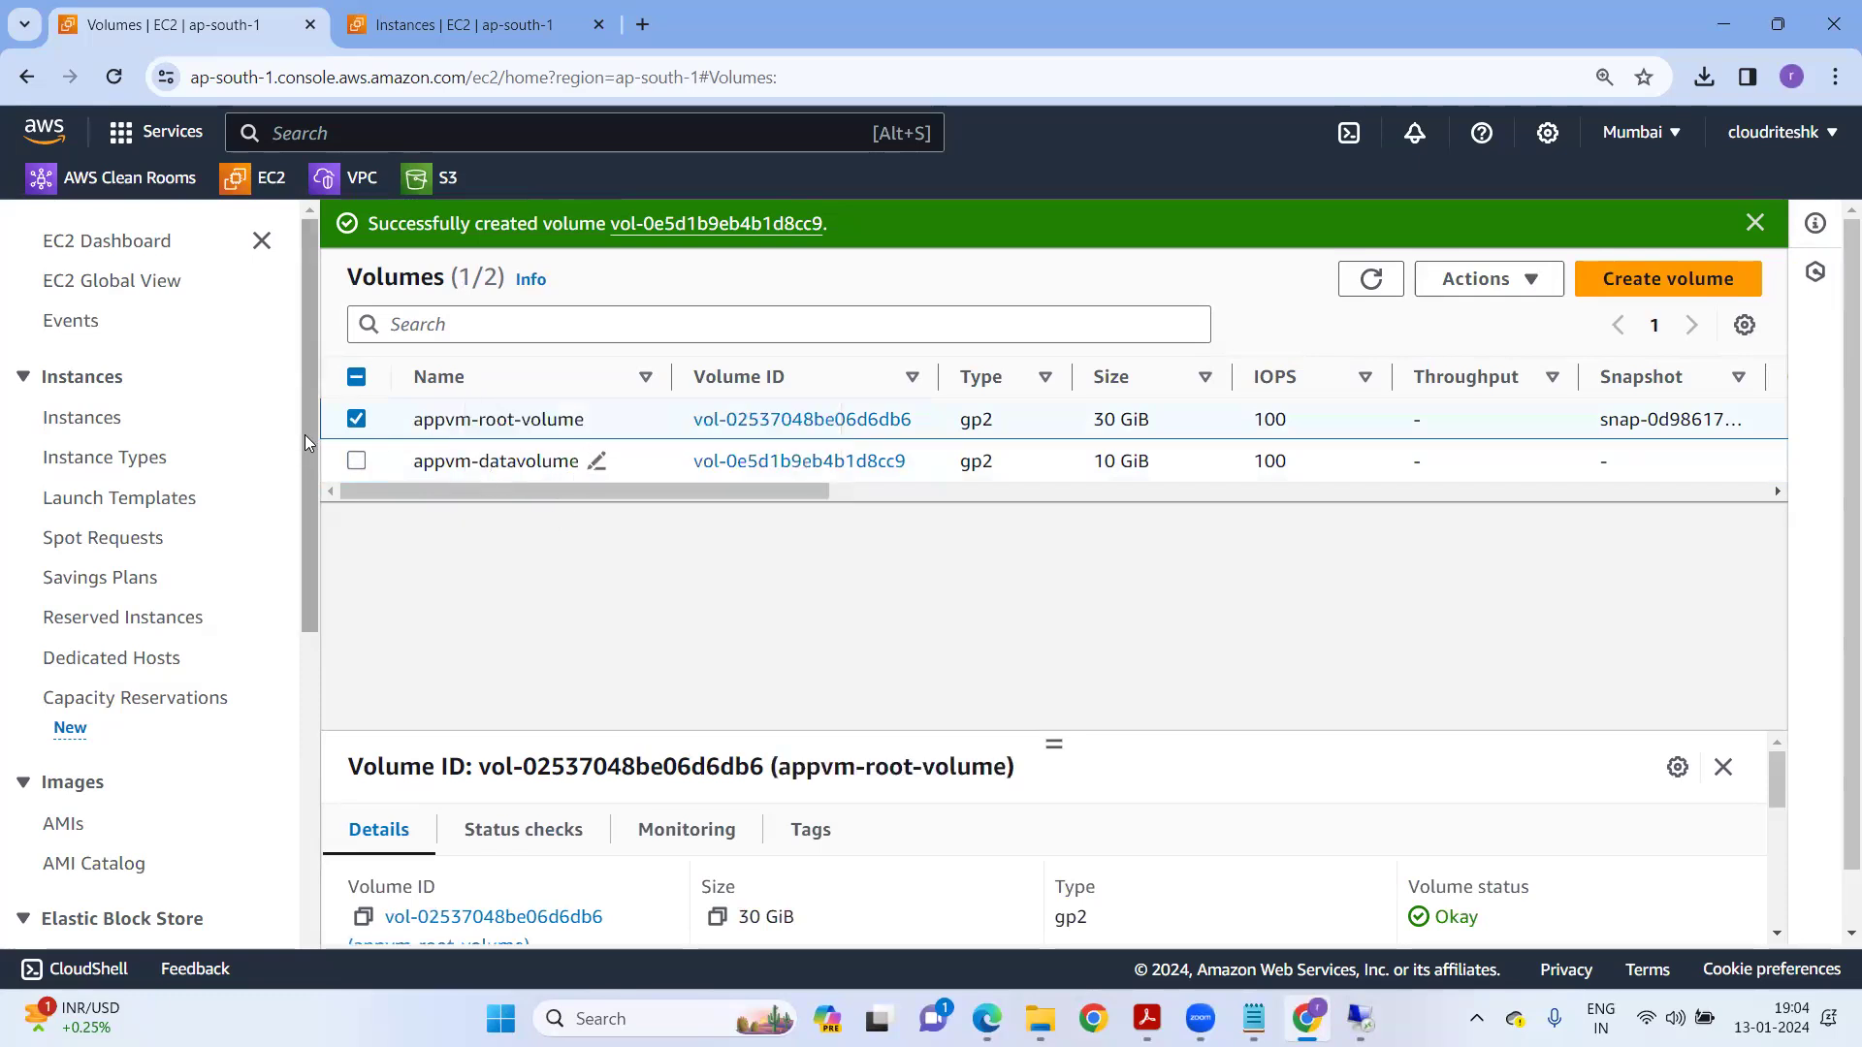
left_click(356, 462)
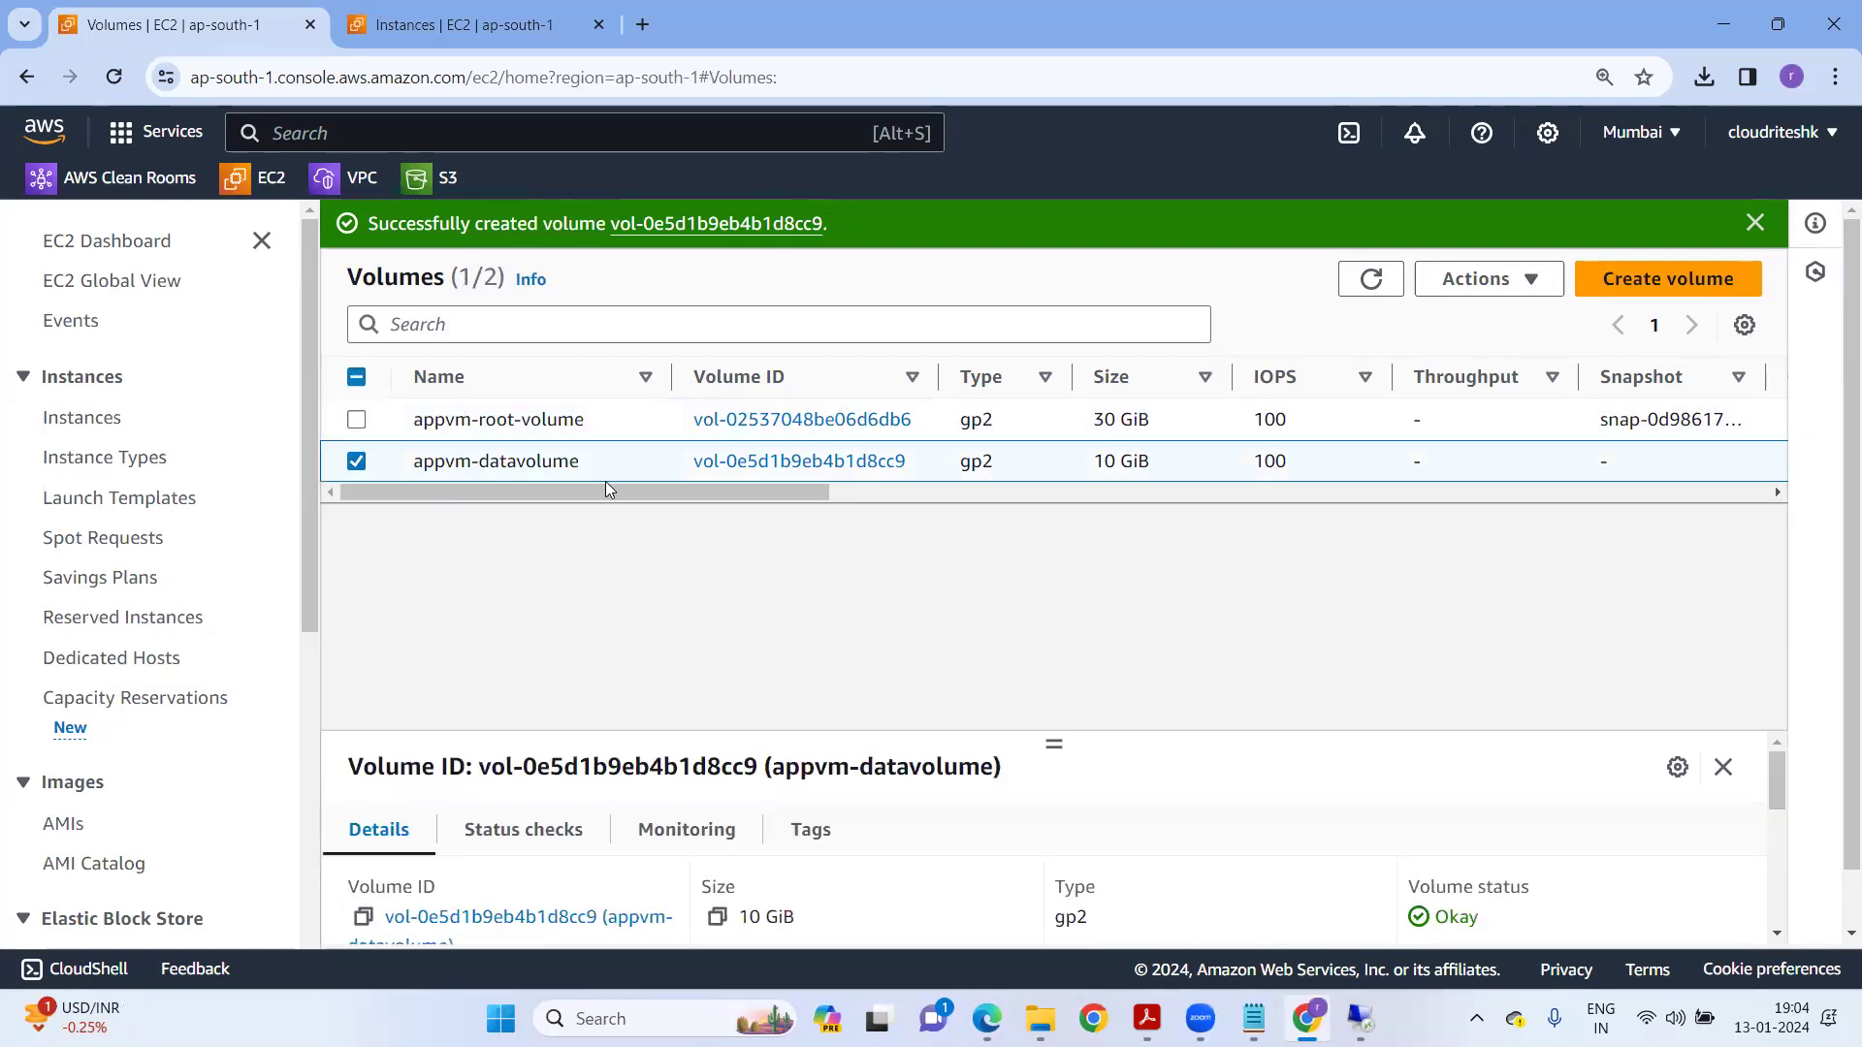
Refresh the volume list and reselect the appvm-datavolume volume.
left_click(1484, 277)
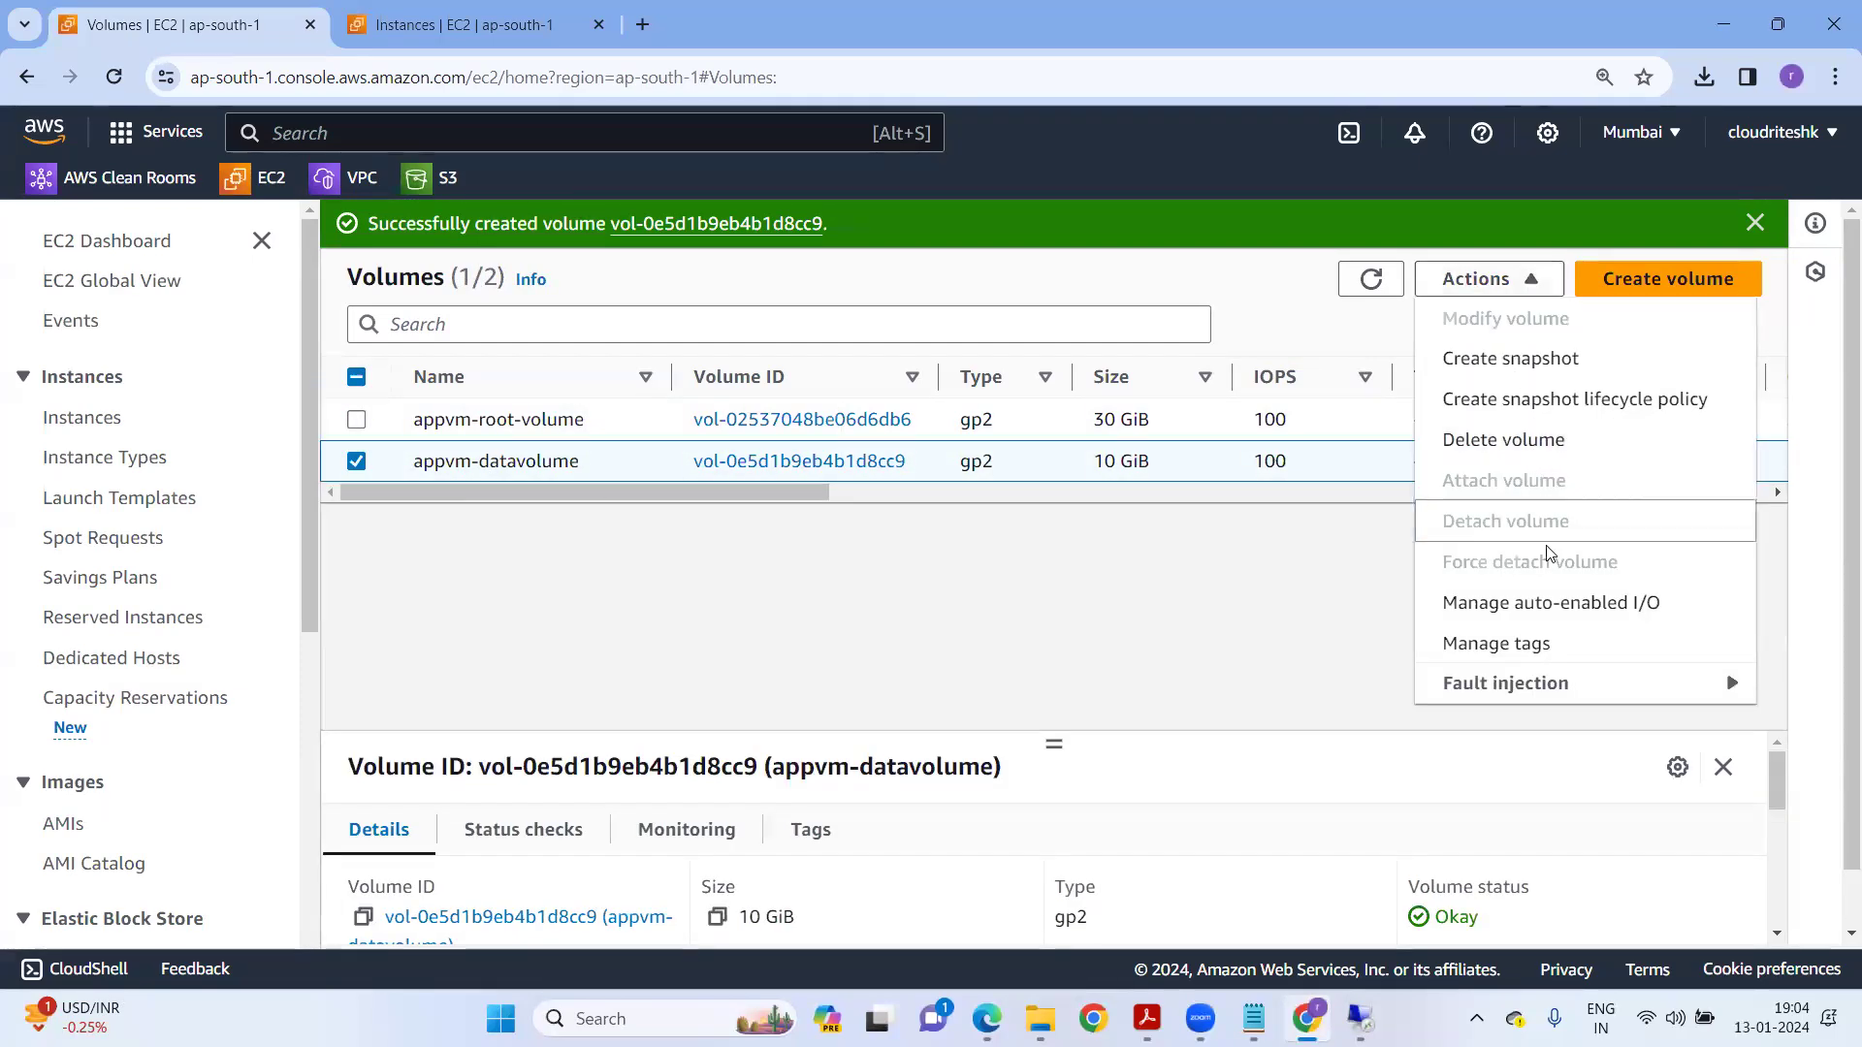
left_click(1236, 635)
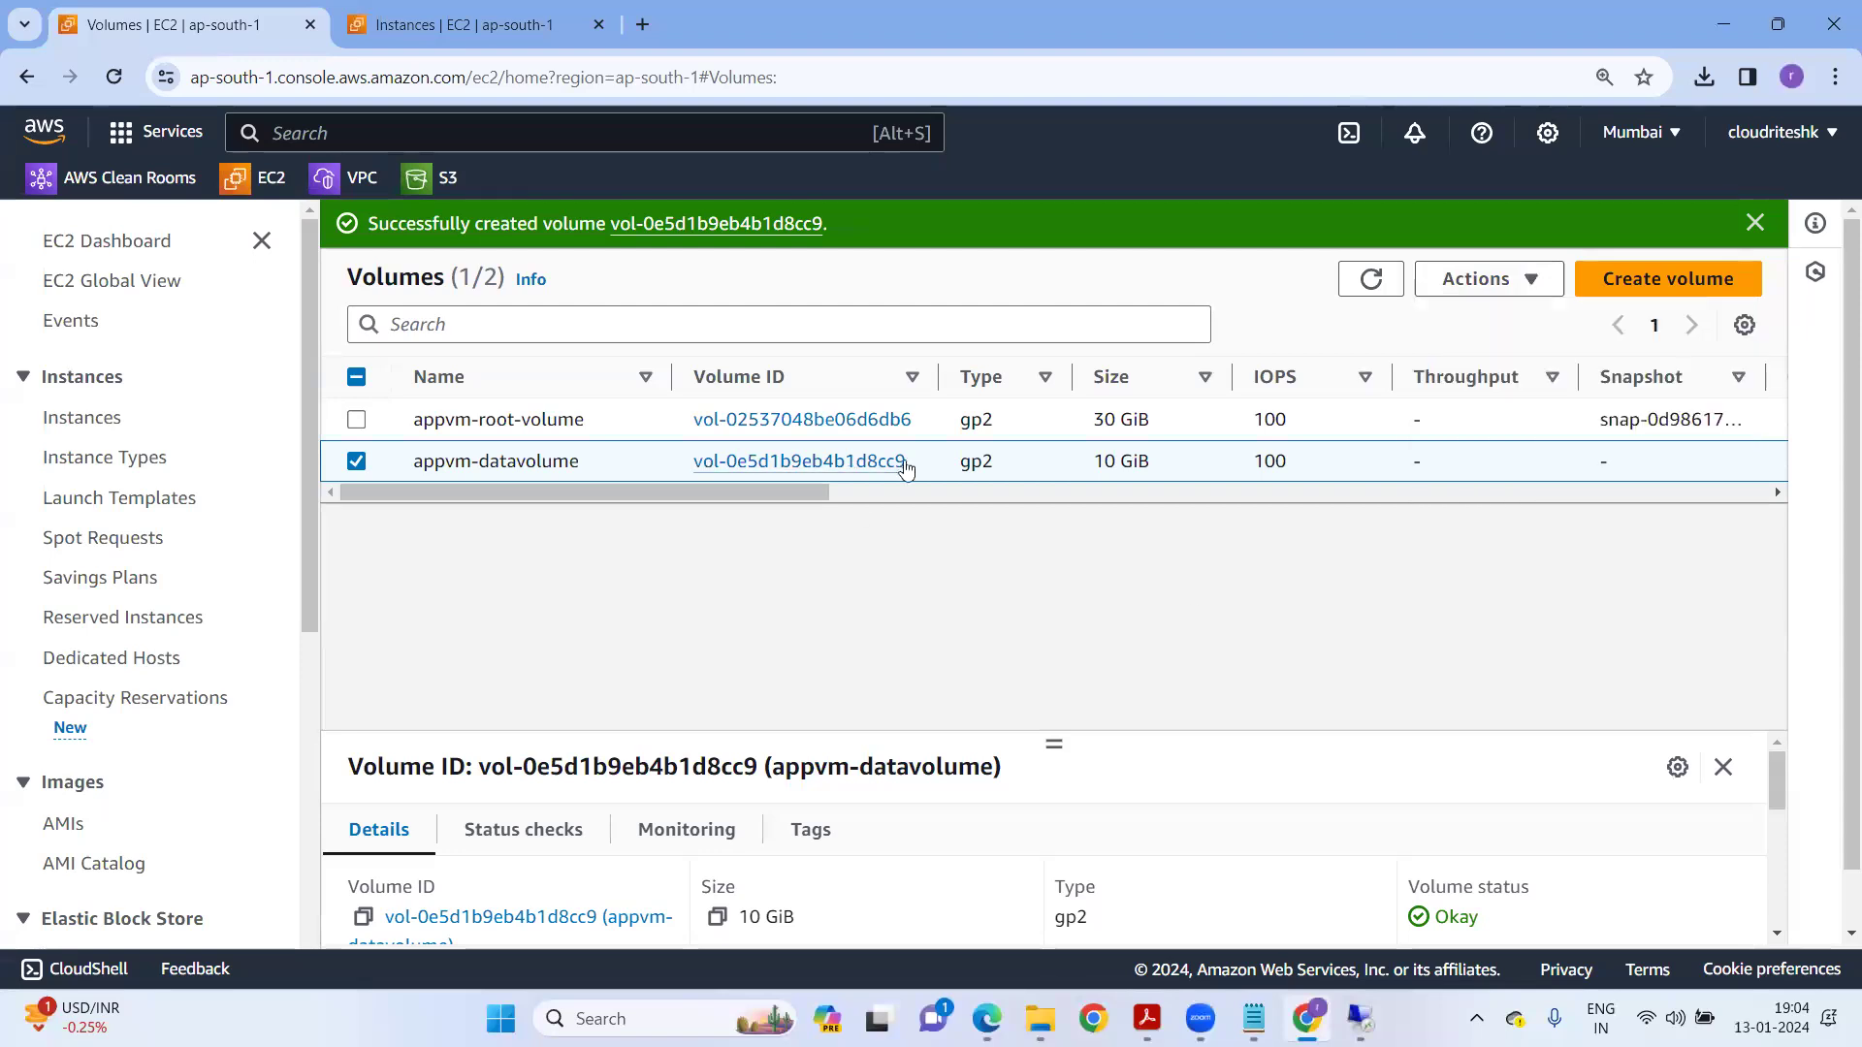
left_click(1371, 281)
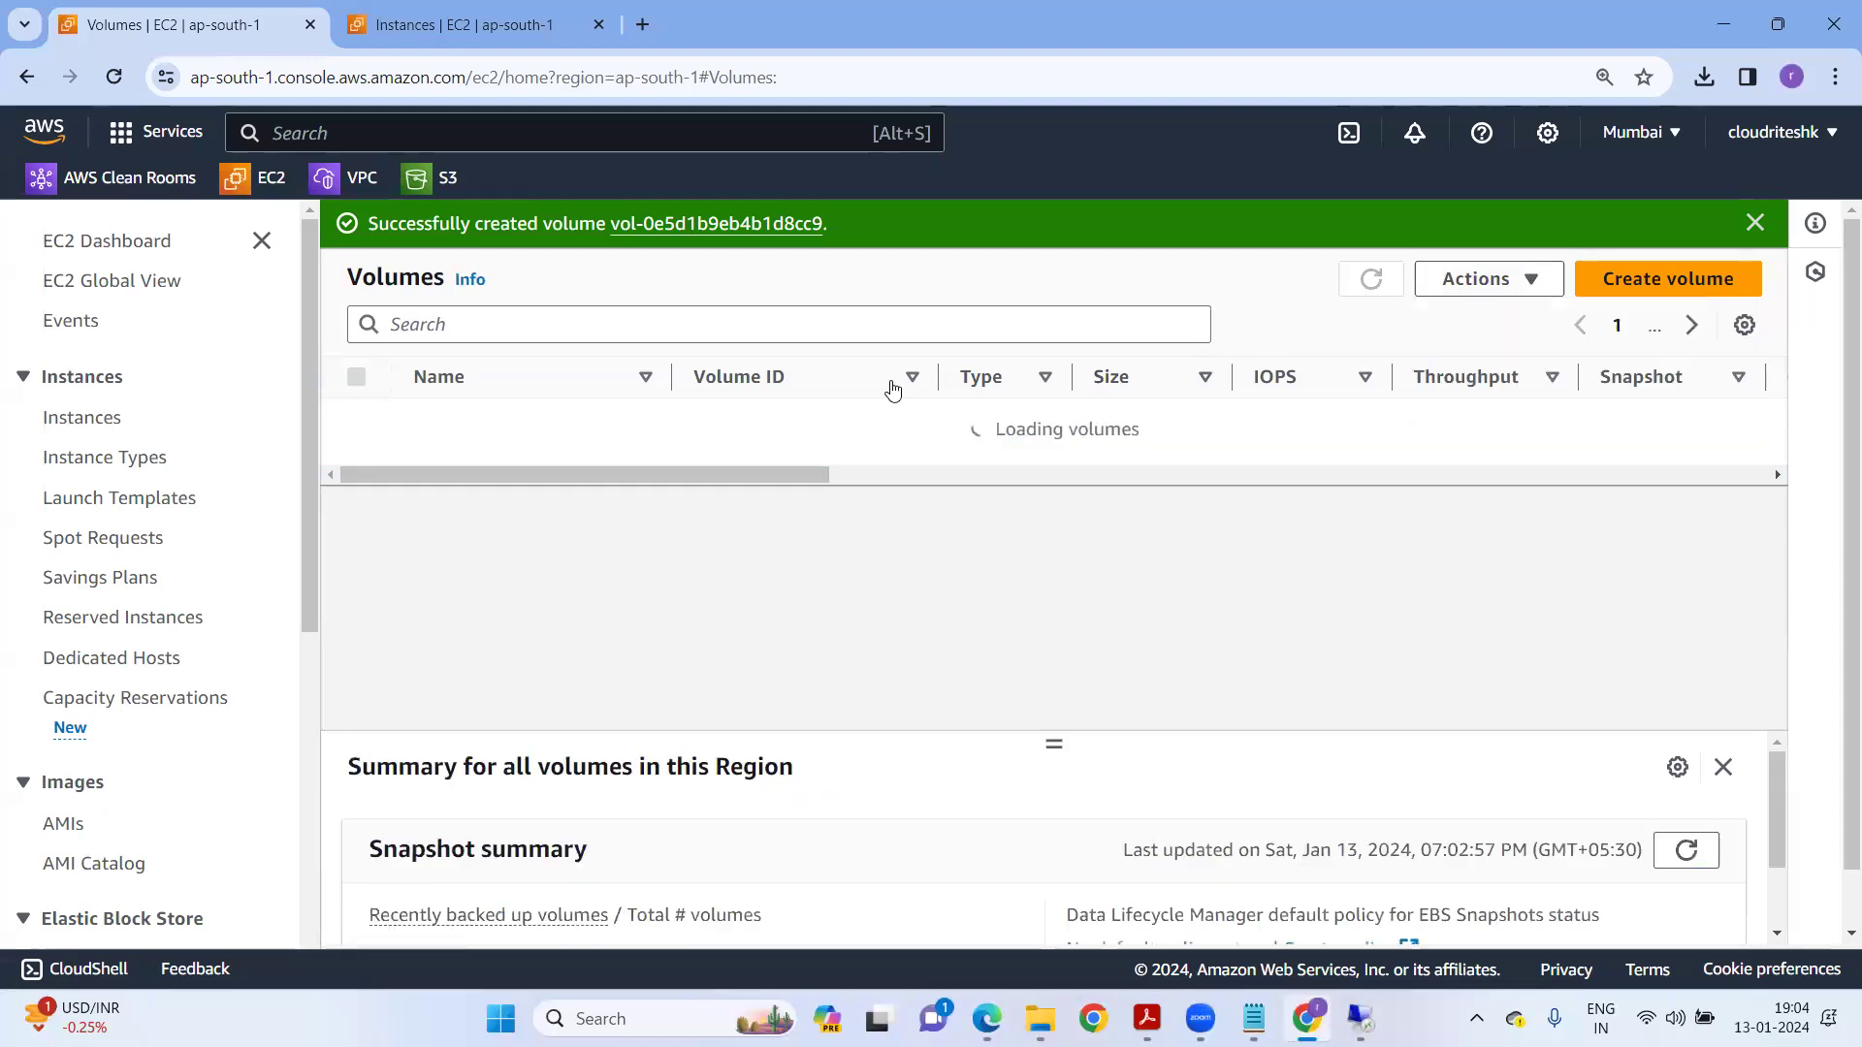
left_click_drag(737, 491, 362, 470)
left_click(357, 461)
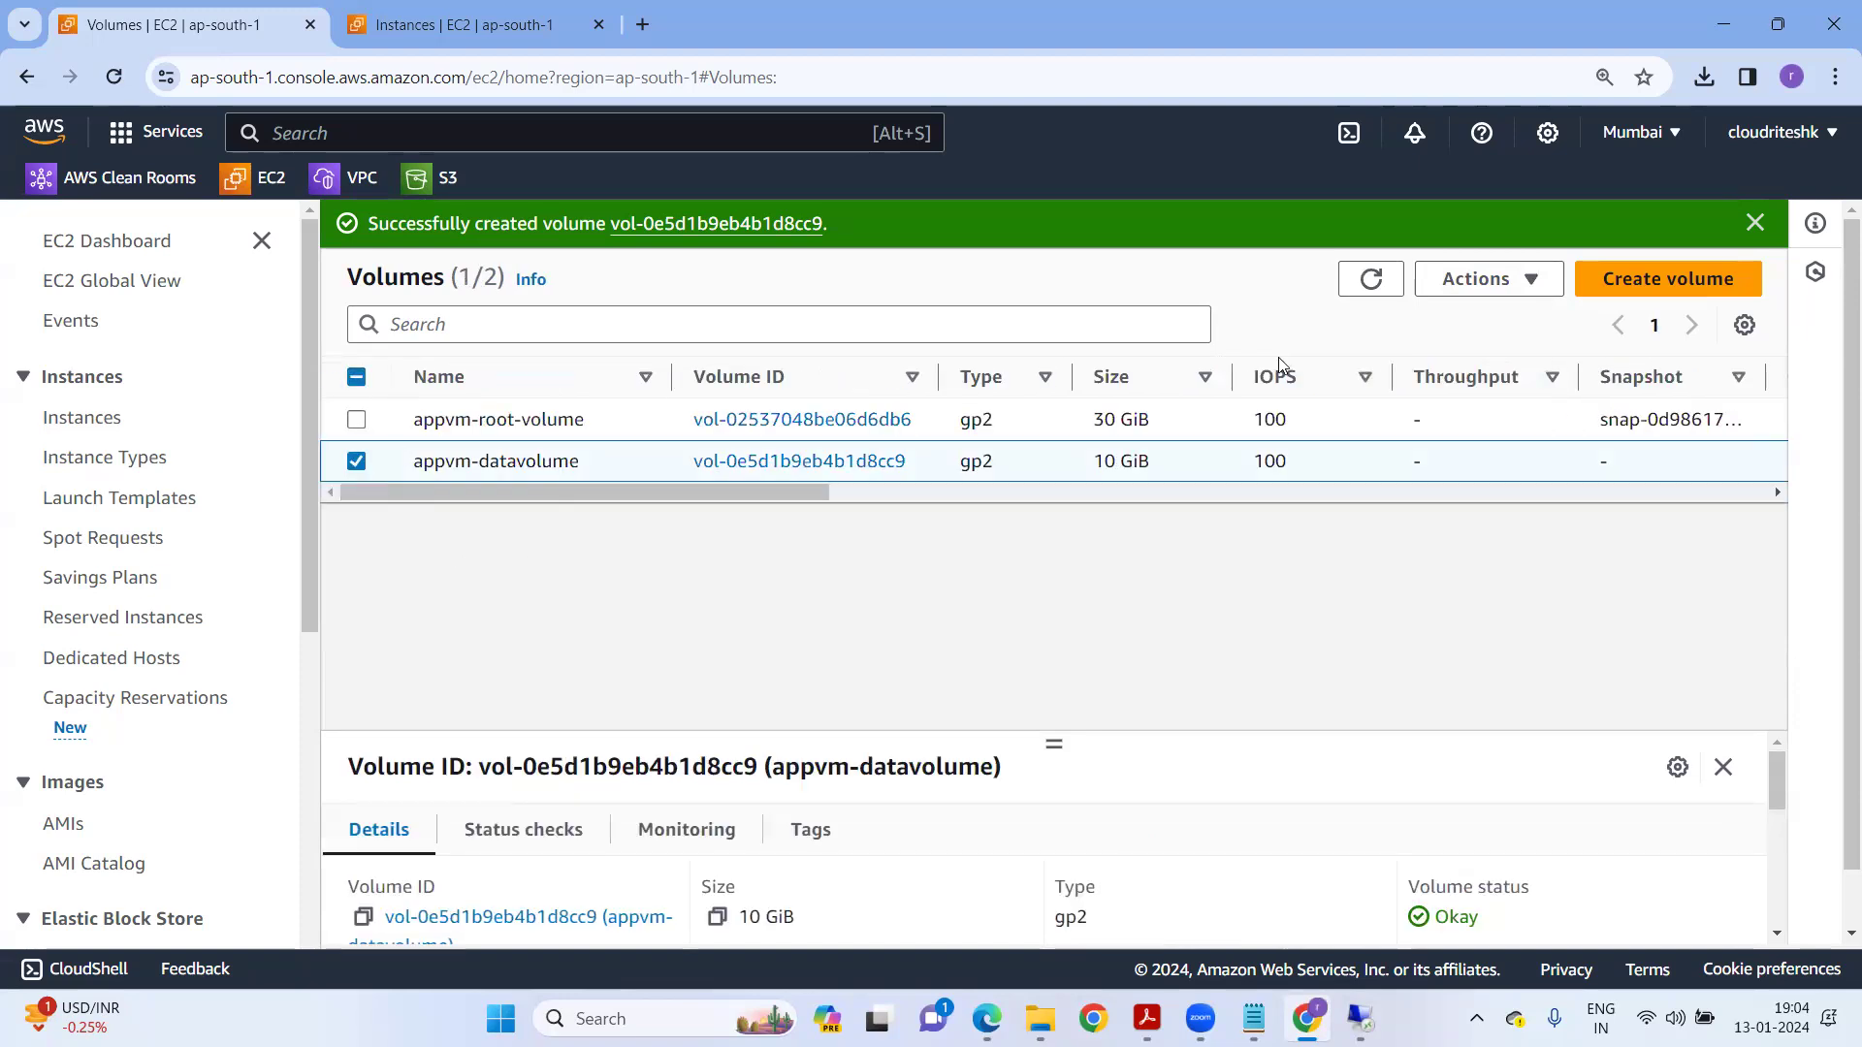
Attach appvm-datavolume to the running Windows instance as device xvdf.
left_click(1479, 279)
left_click(1491, 481)
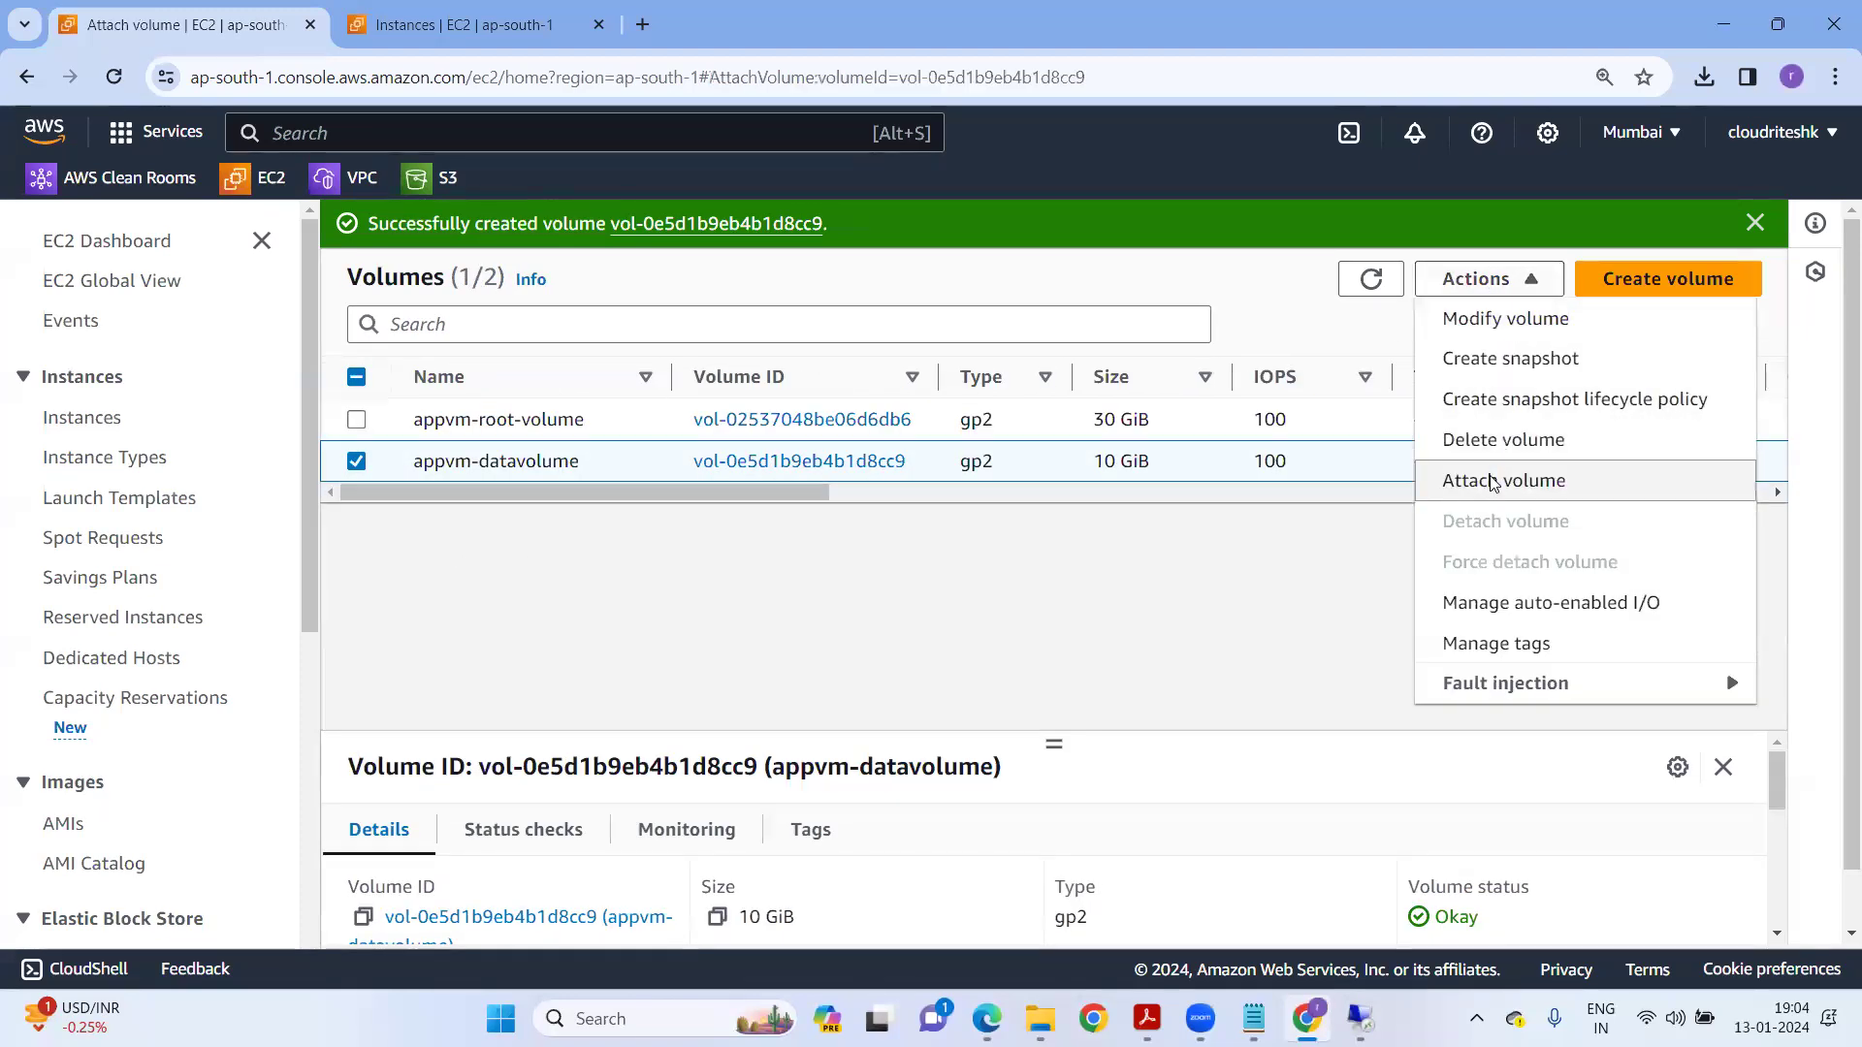
left_click(295, 737)
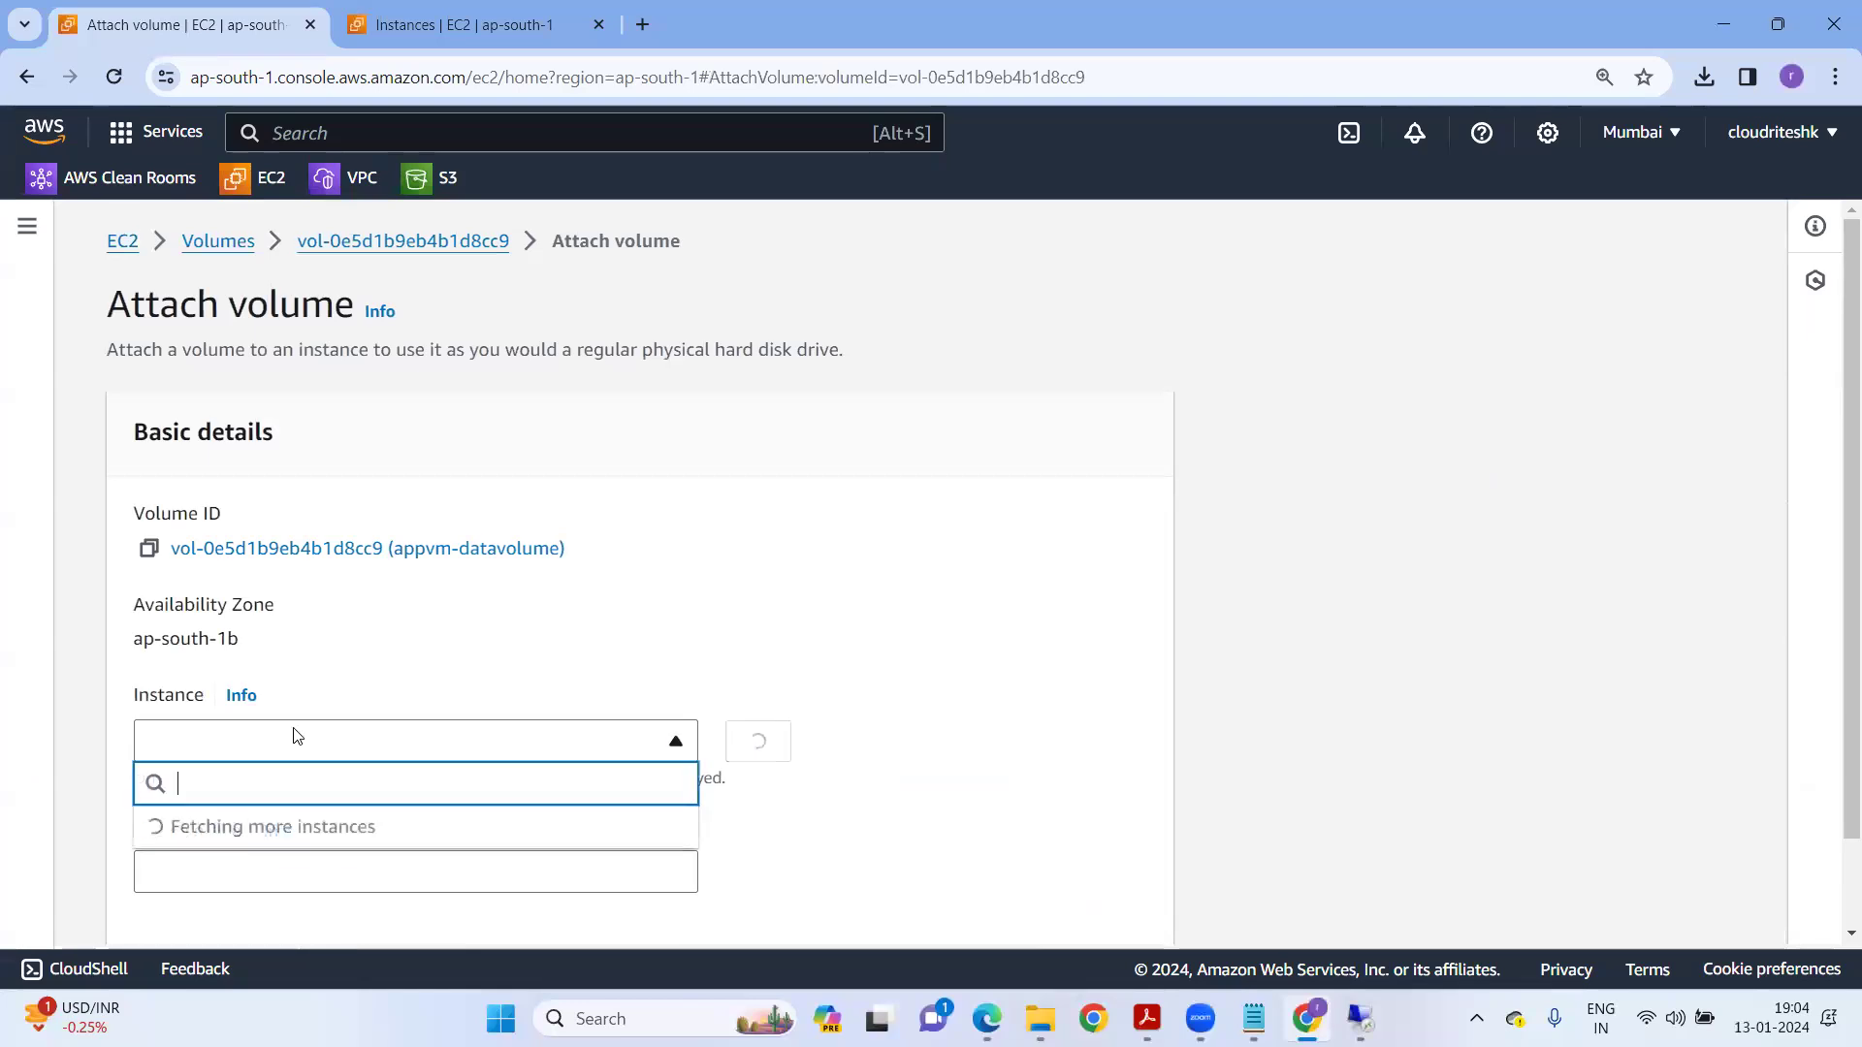
left_click(280, 849)
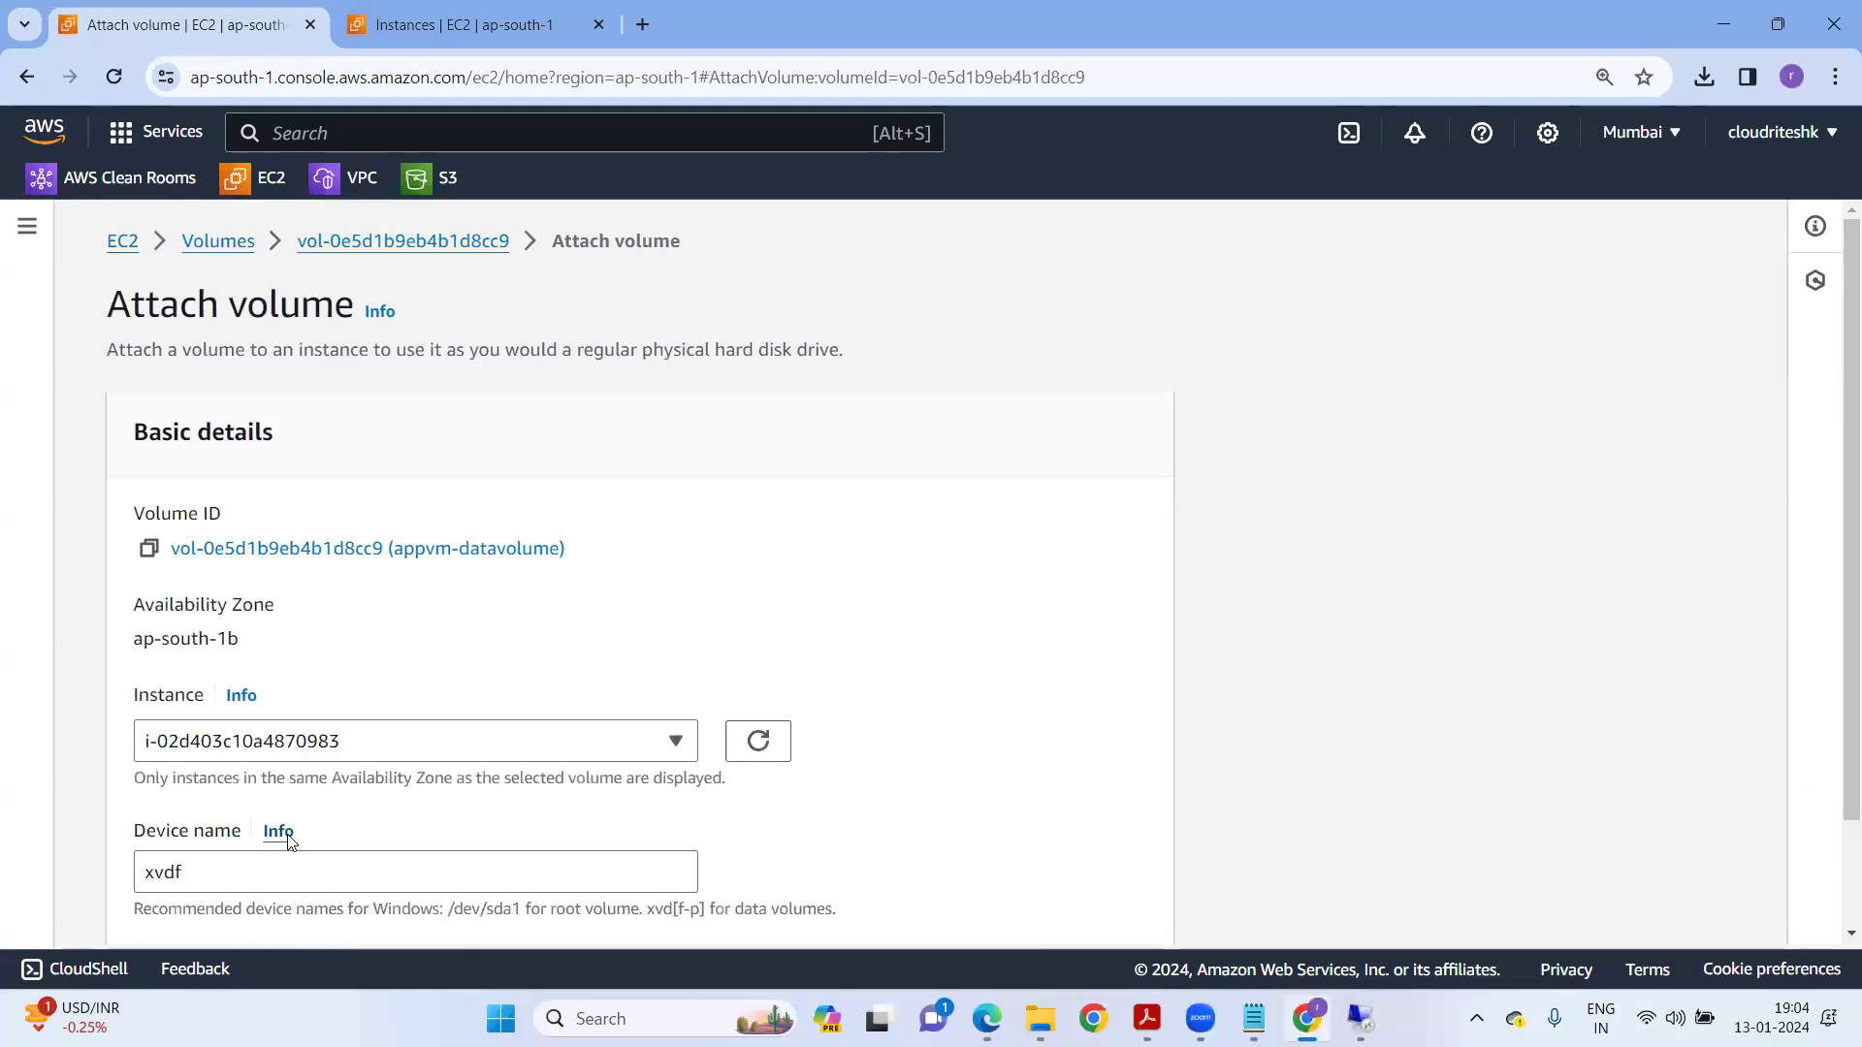
scroll(417, 805, "down", 1)
left_click(1033, 888)
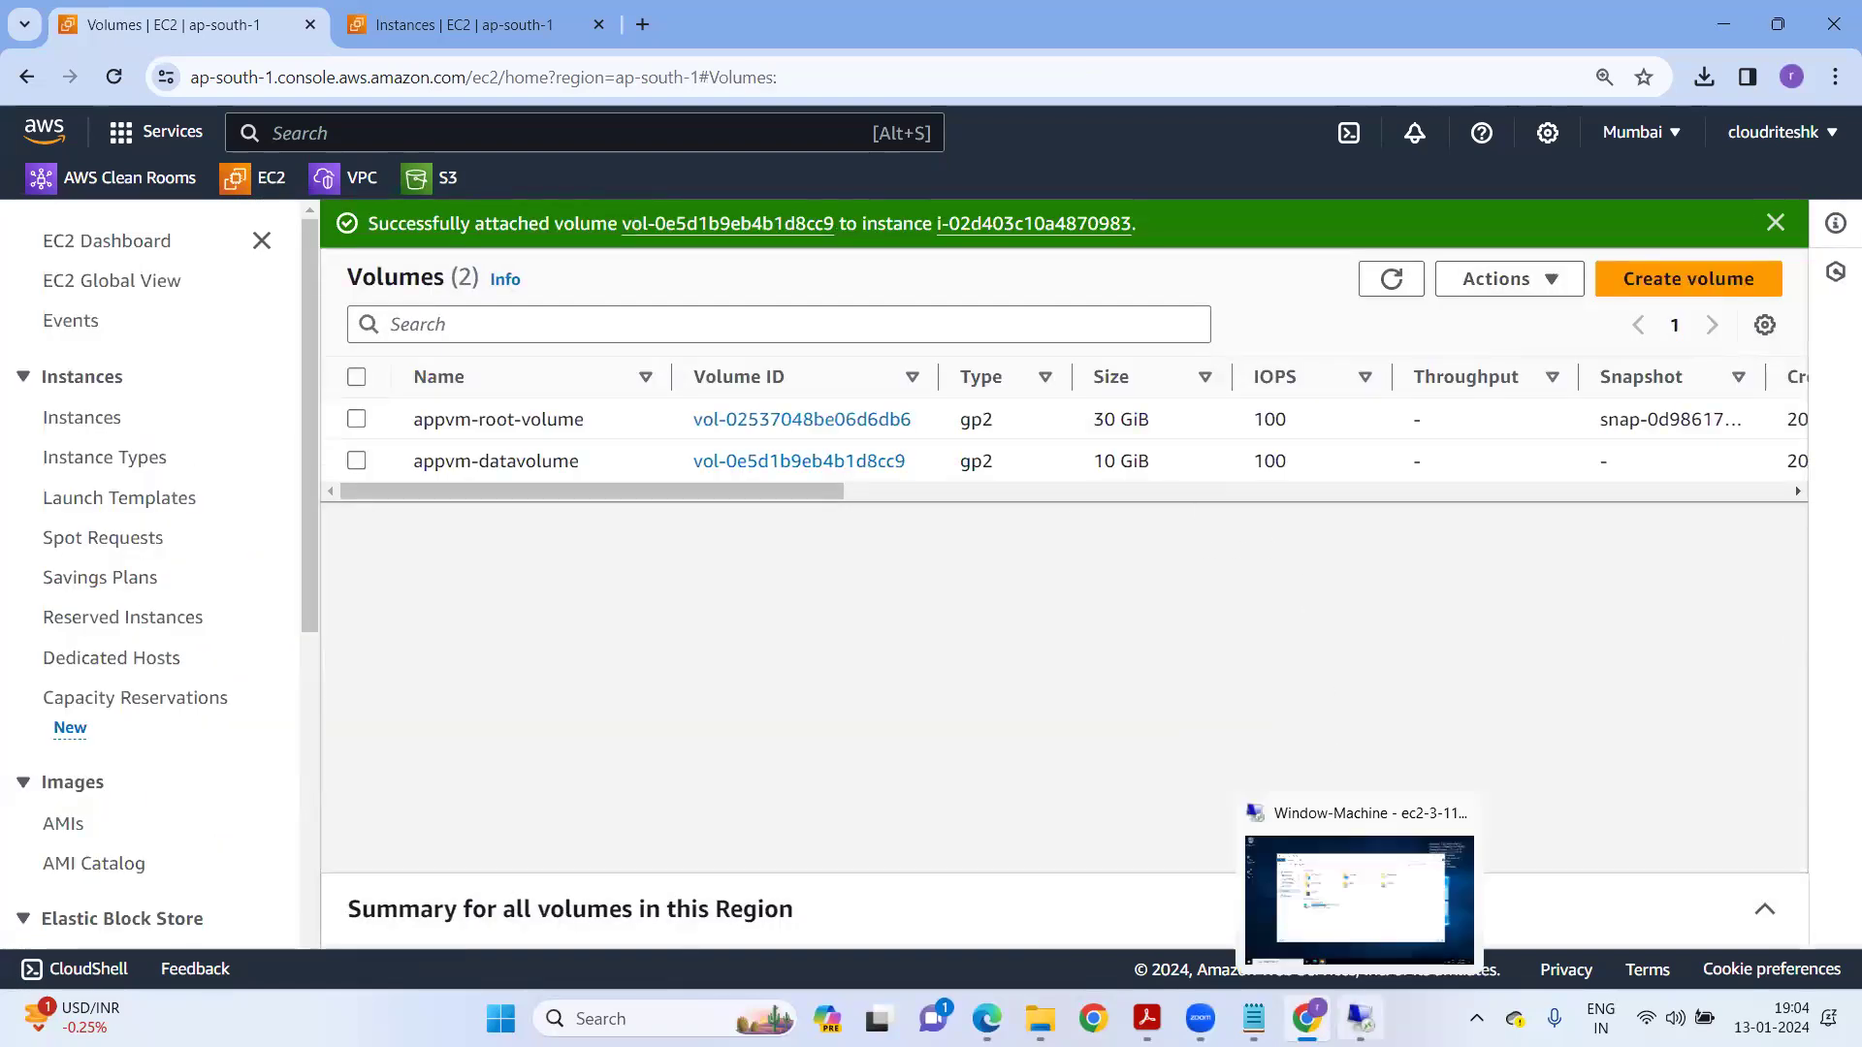
left_click(1361, 1018)
Search 'comput' on the remote Windows server and launch Computer Management.
key("super")
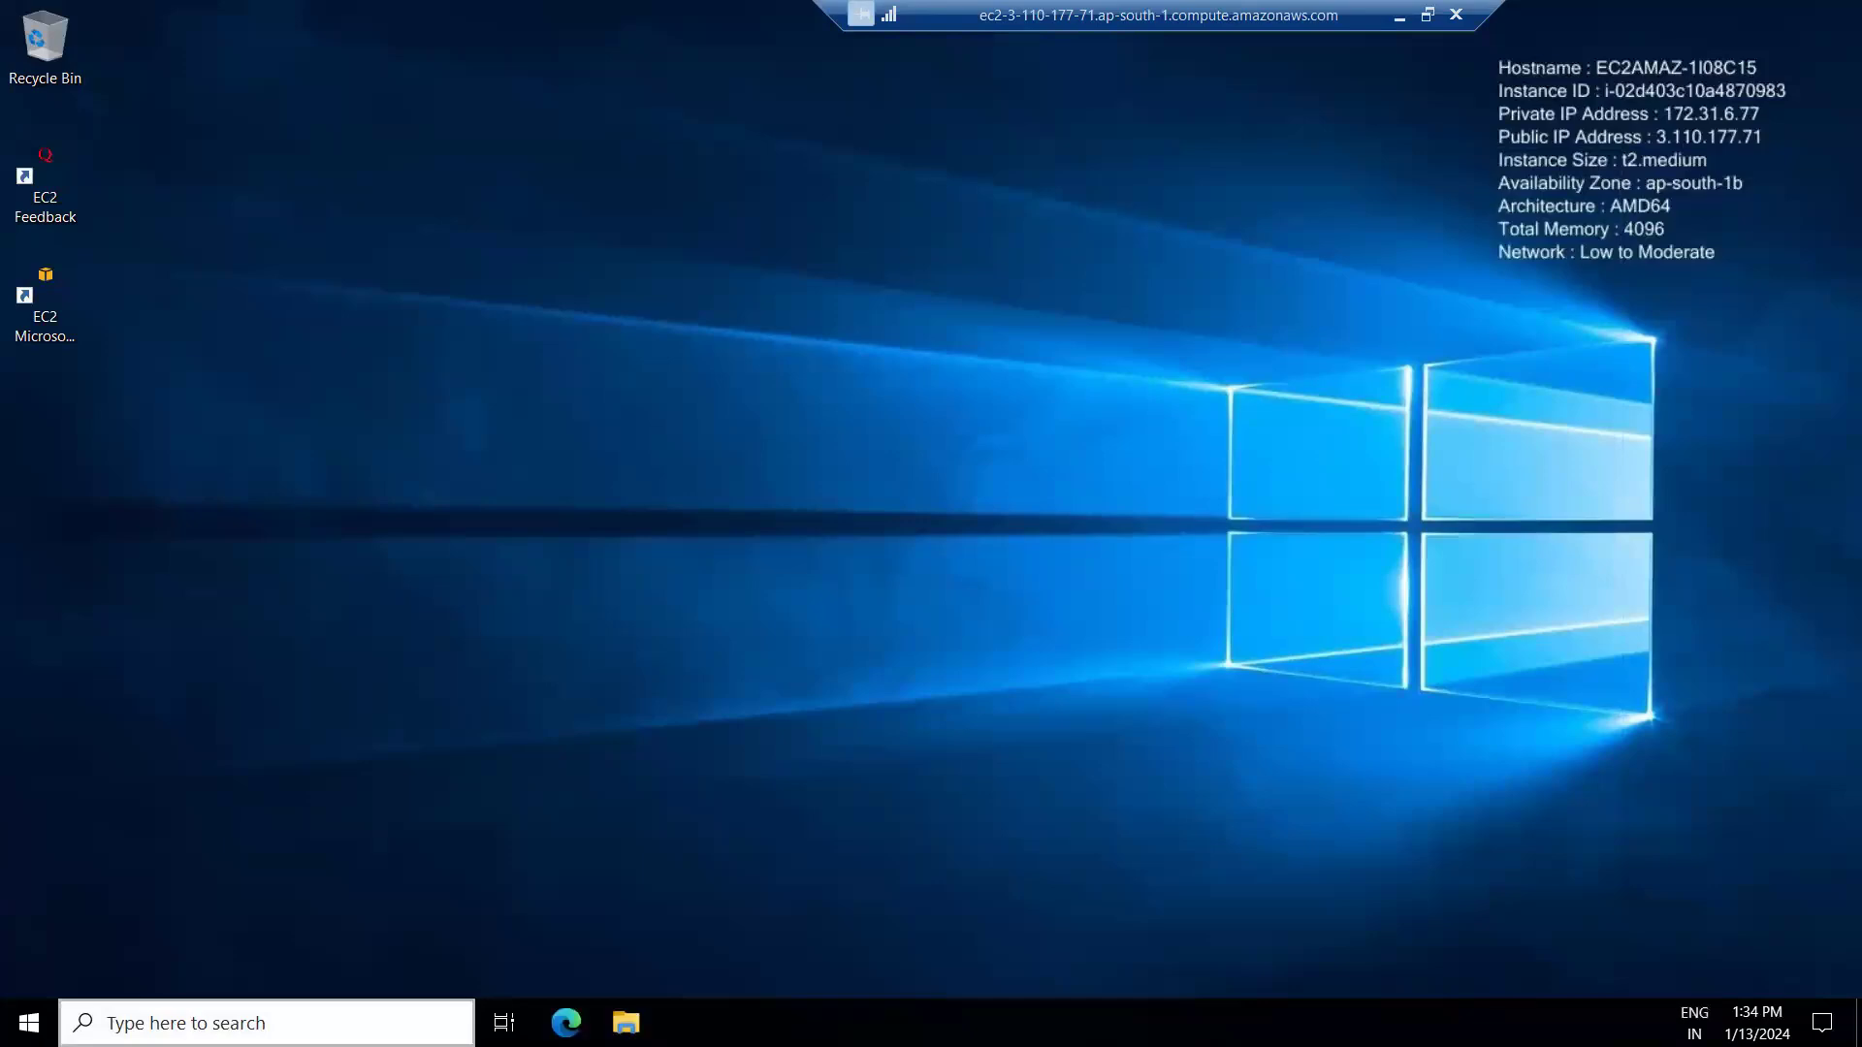
left_click(267, 1023)
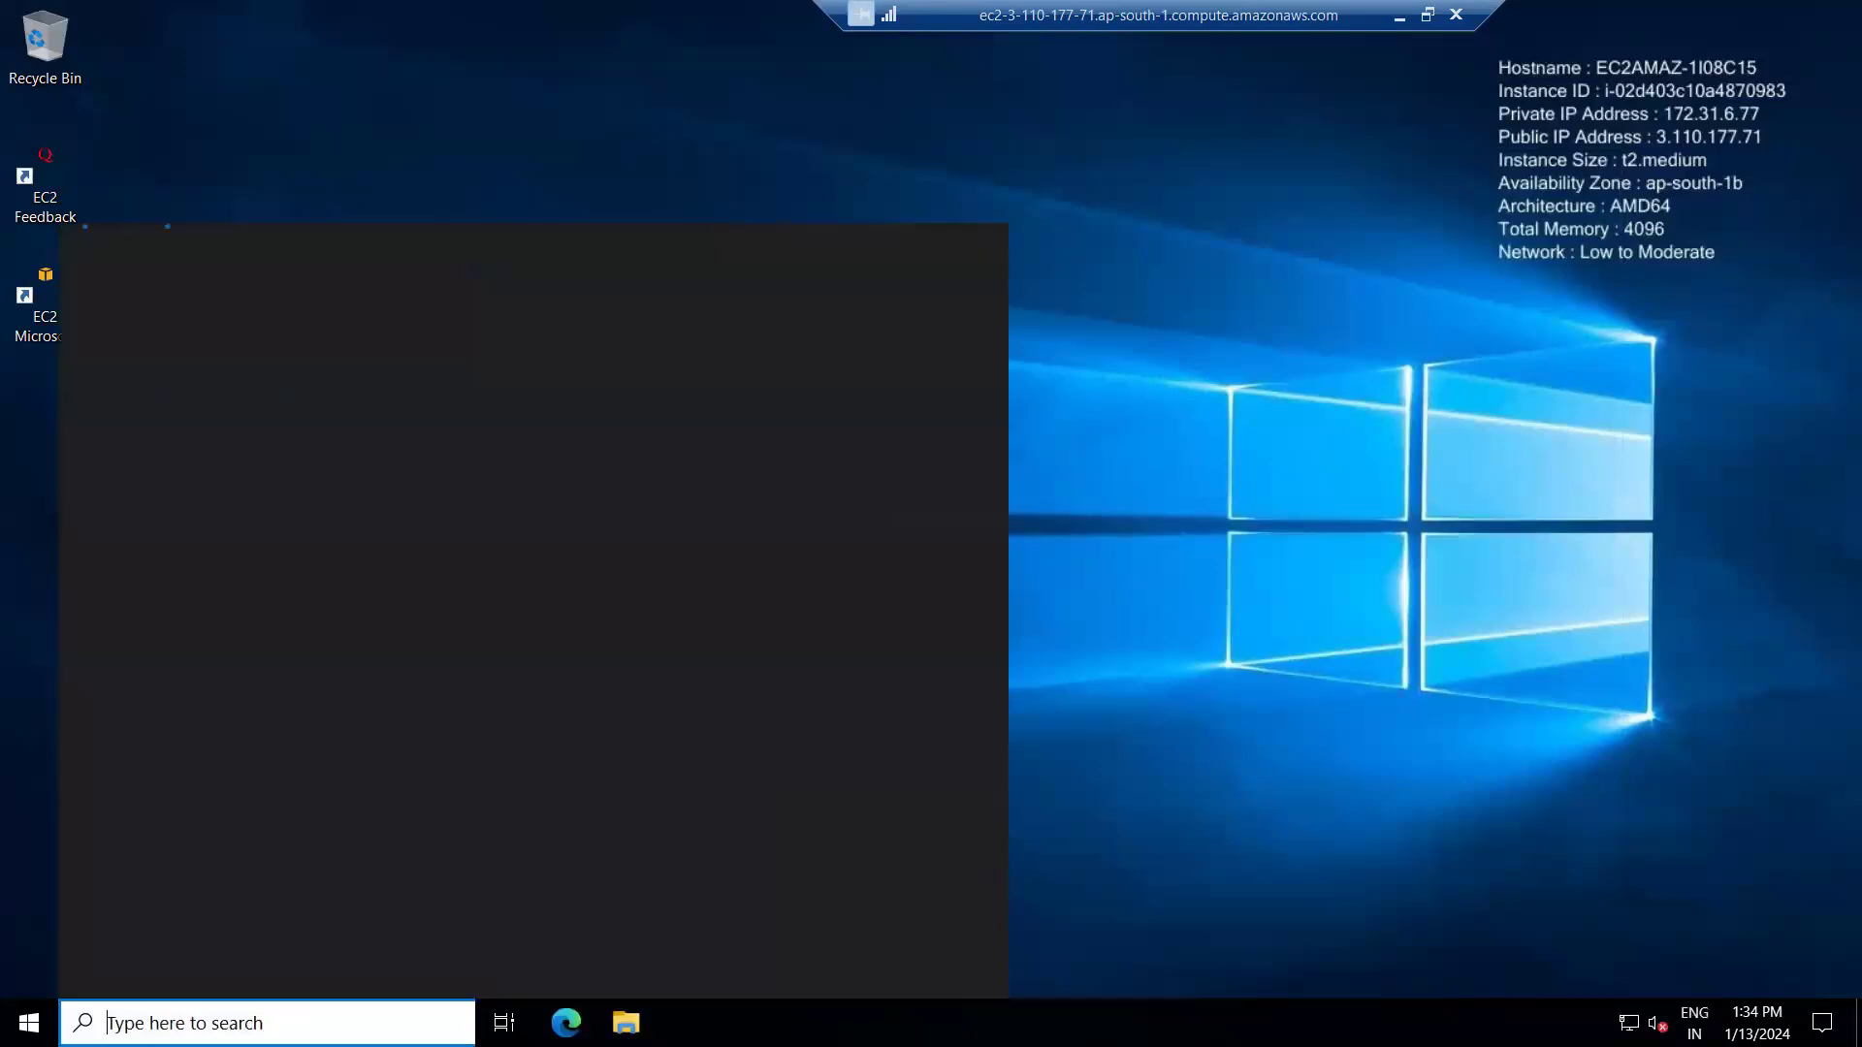
type("comput")
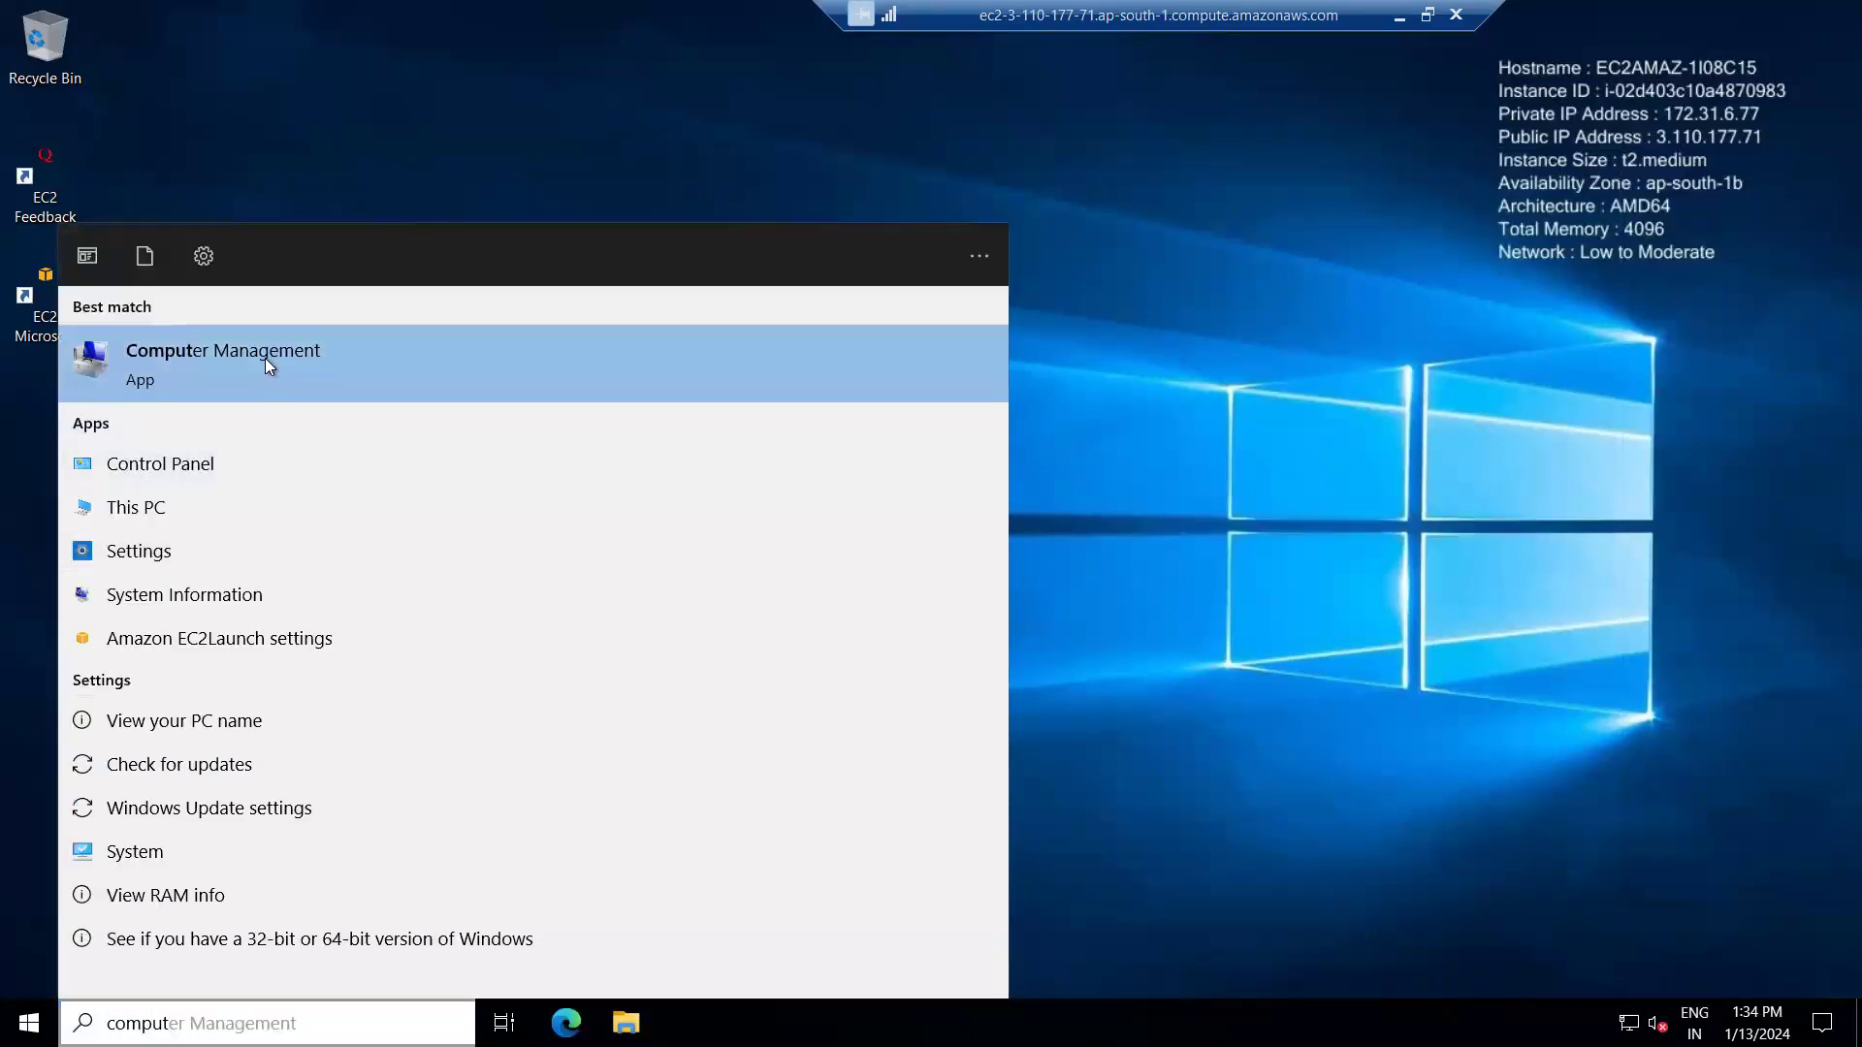
left_click(265, 358)
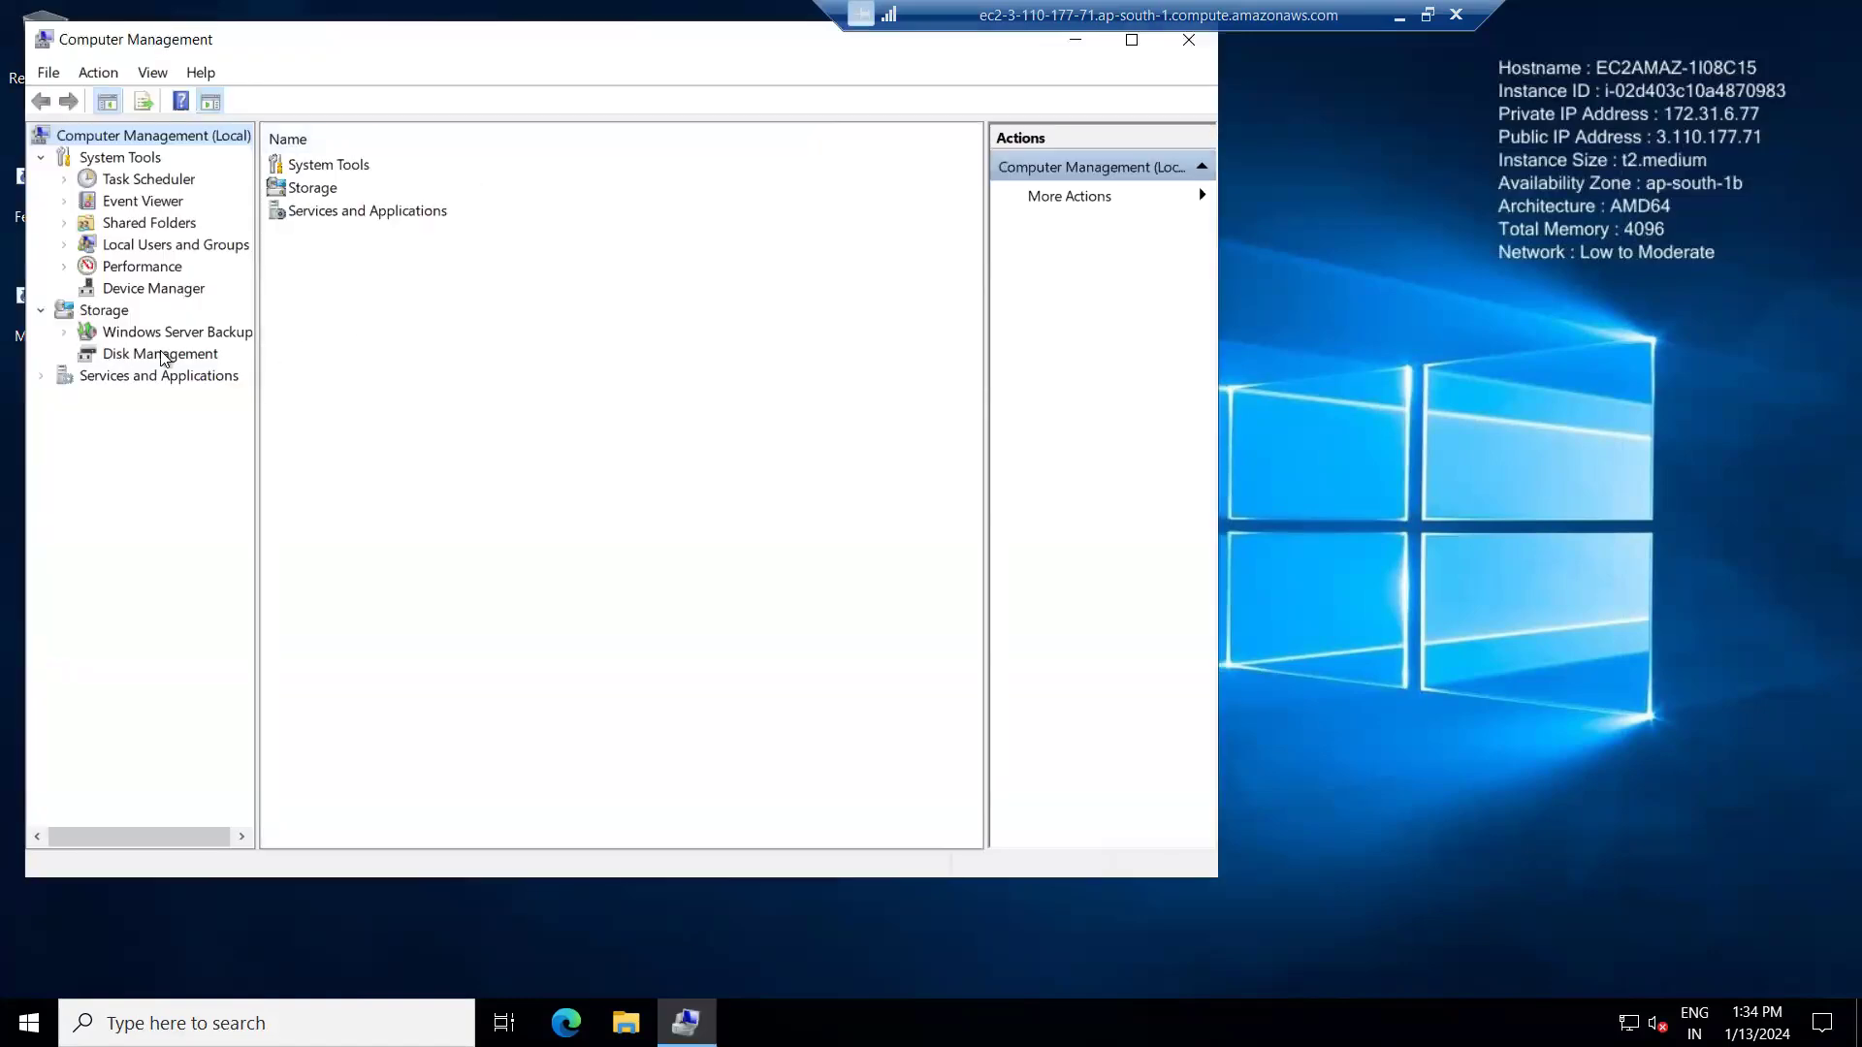
Show Disk Management in a maximized window and bring Disk 1 online.
left_click(170, 355)
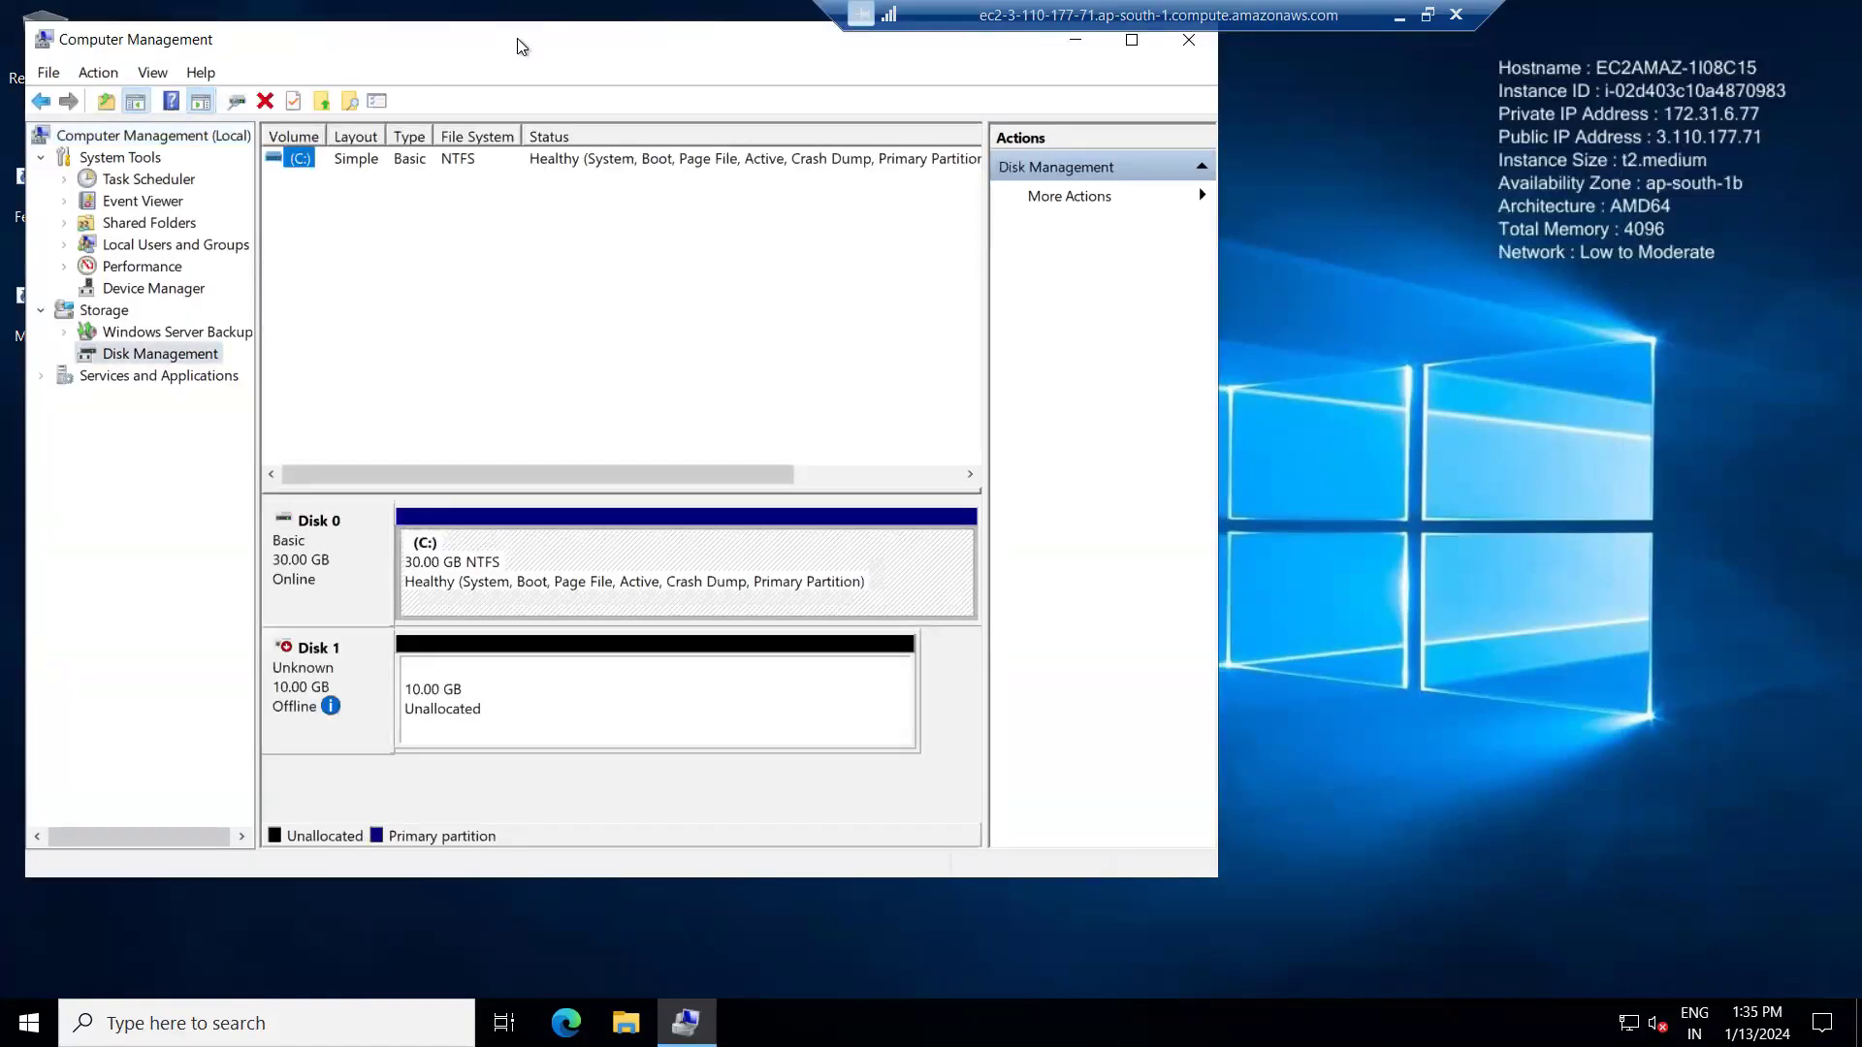
double_click(509, 41)
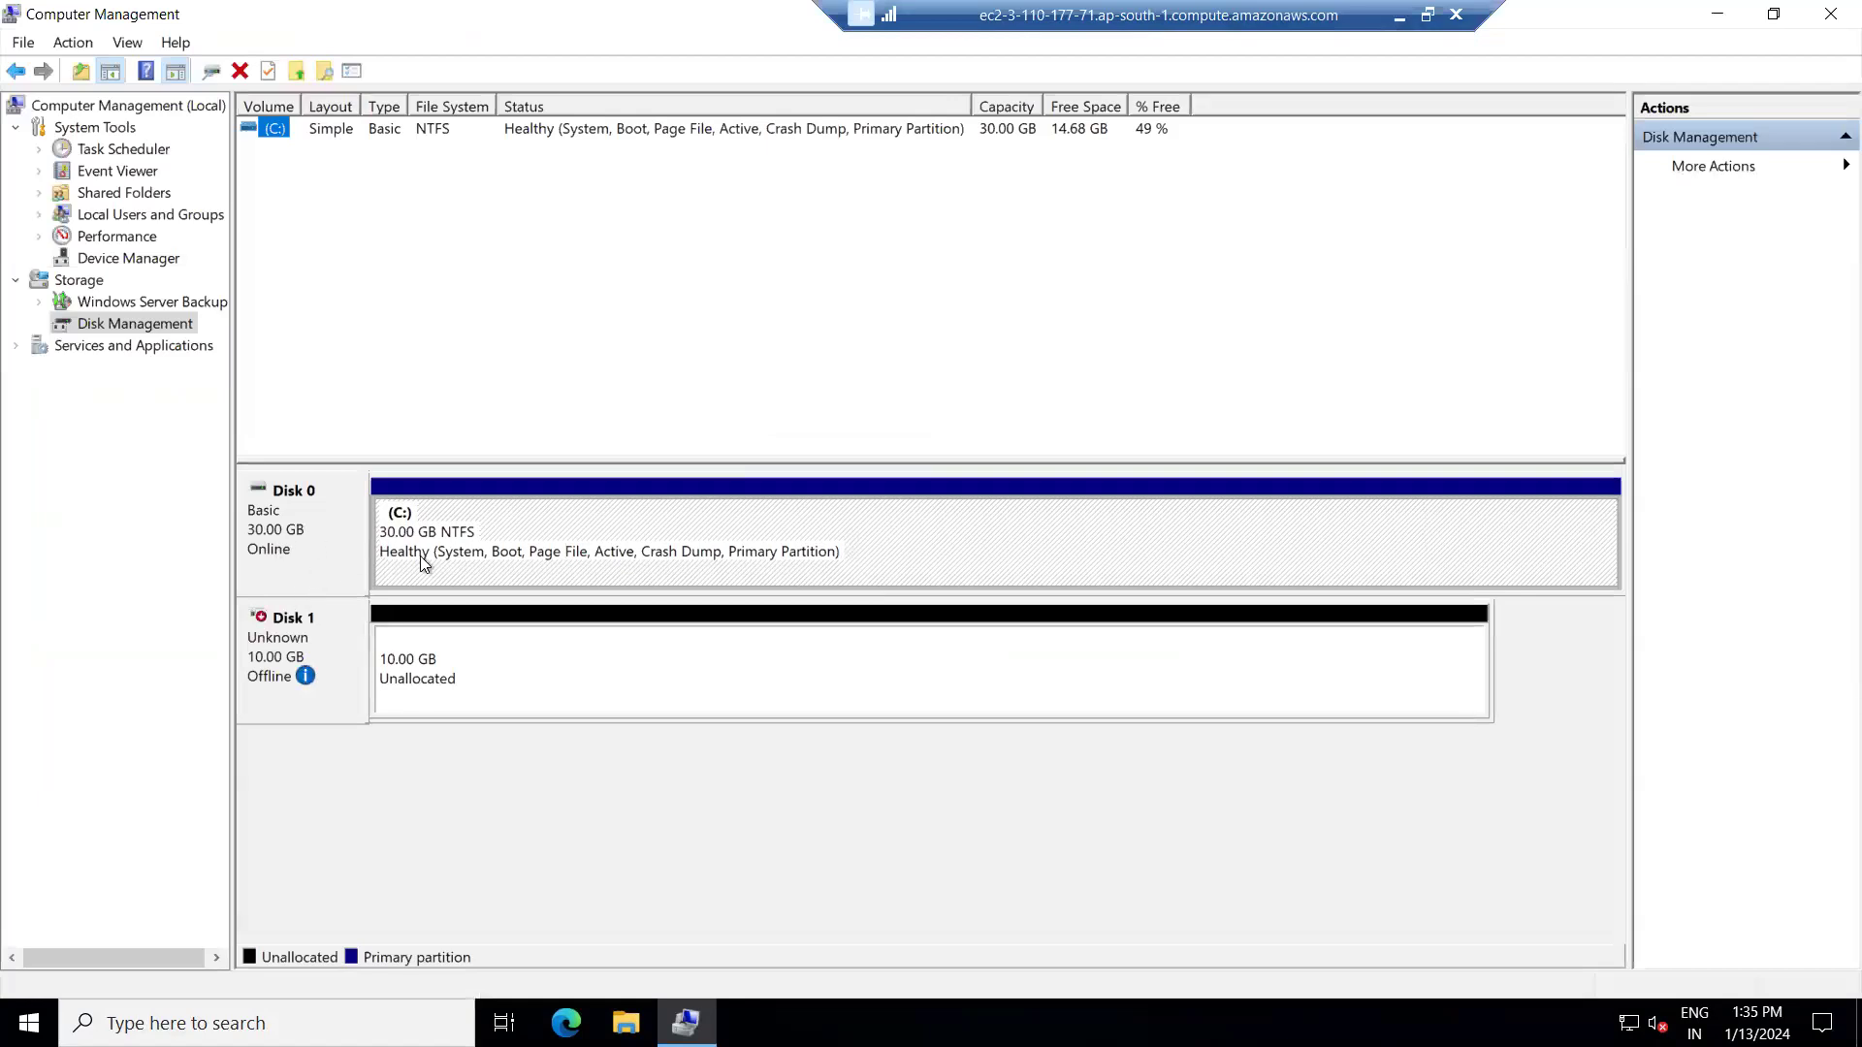
mouse_move(297, 683)
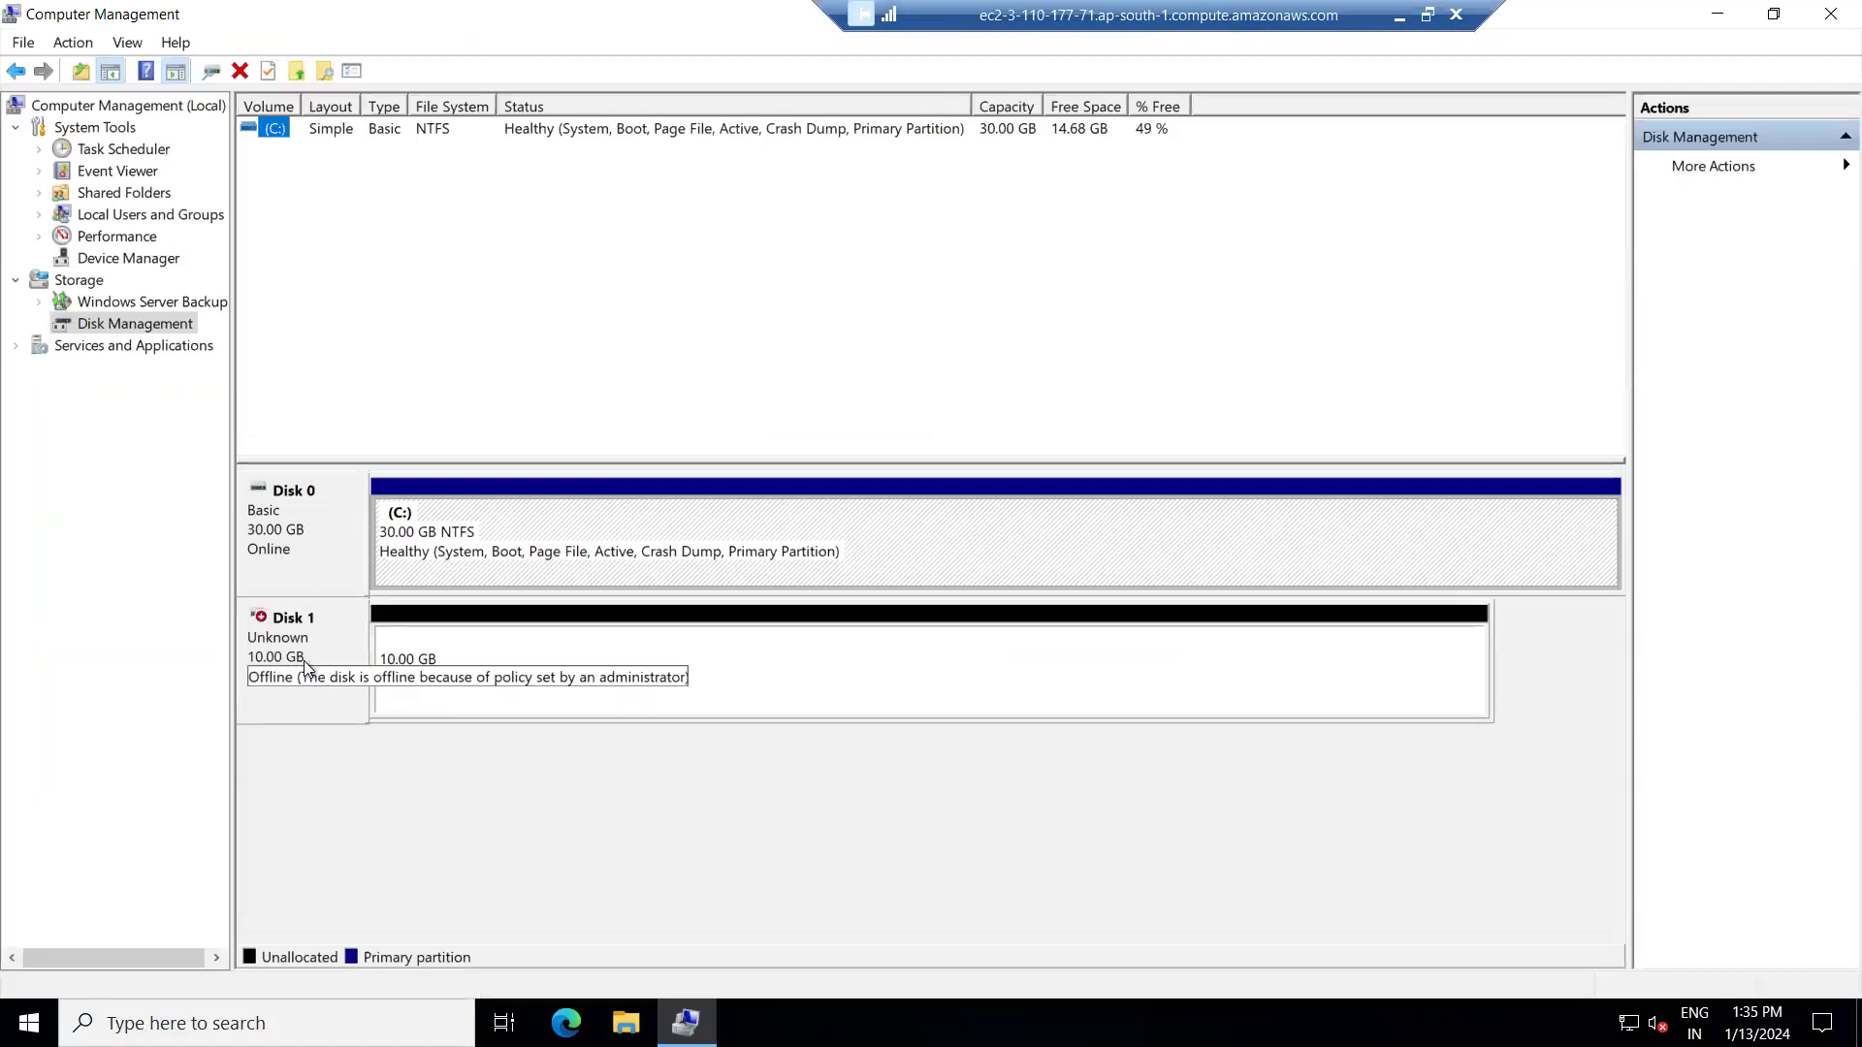
right_click(330, 644)
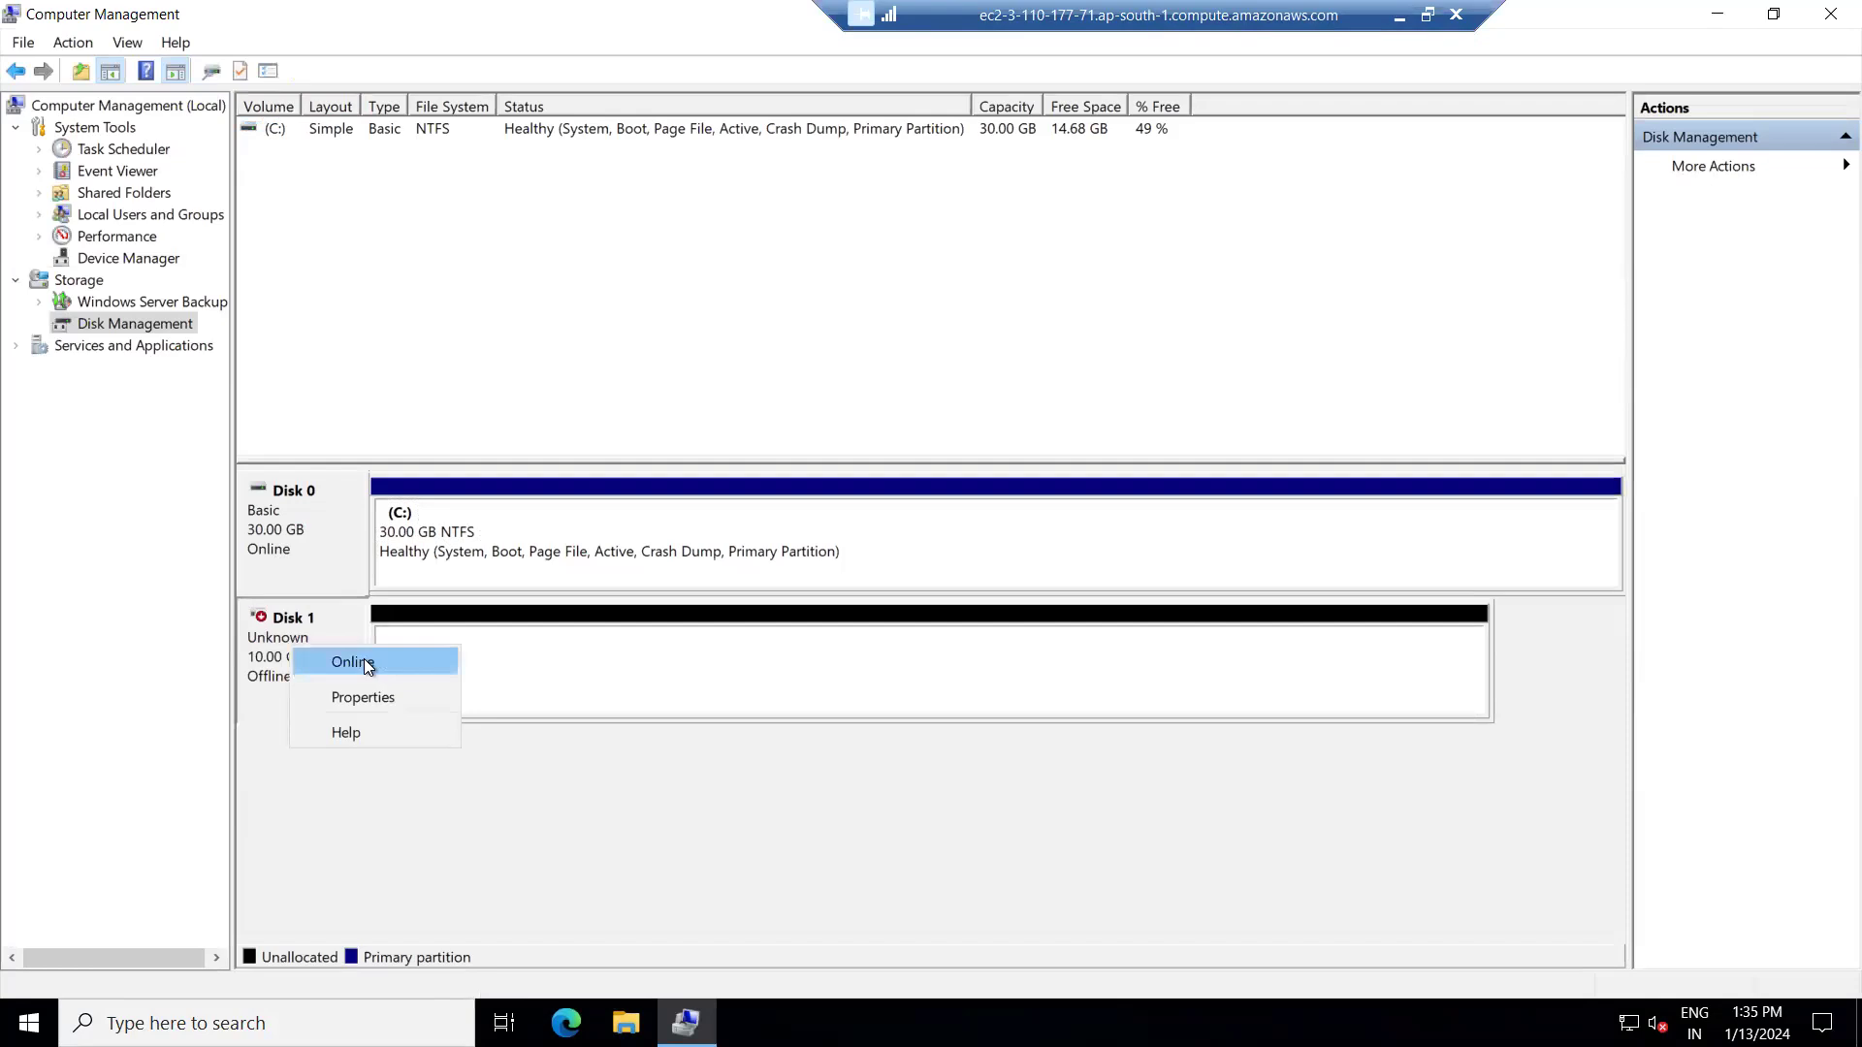
left_click(364, 659)
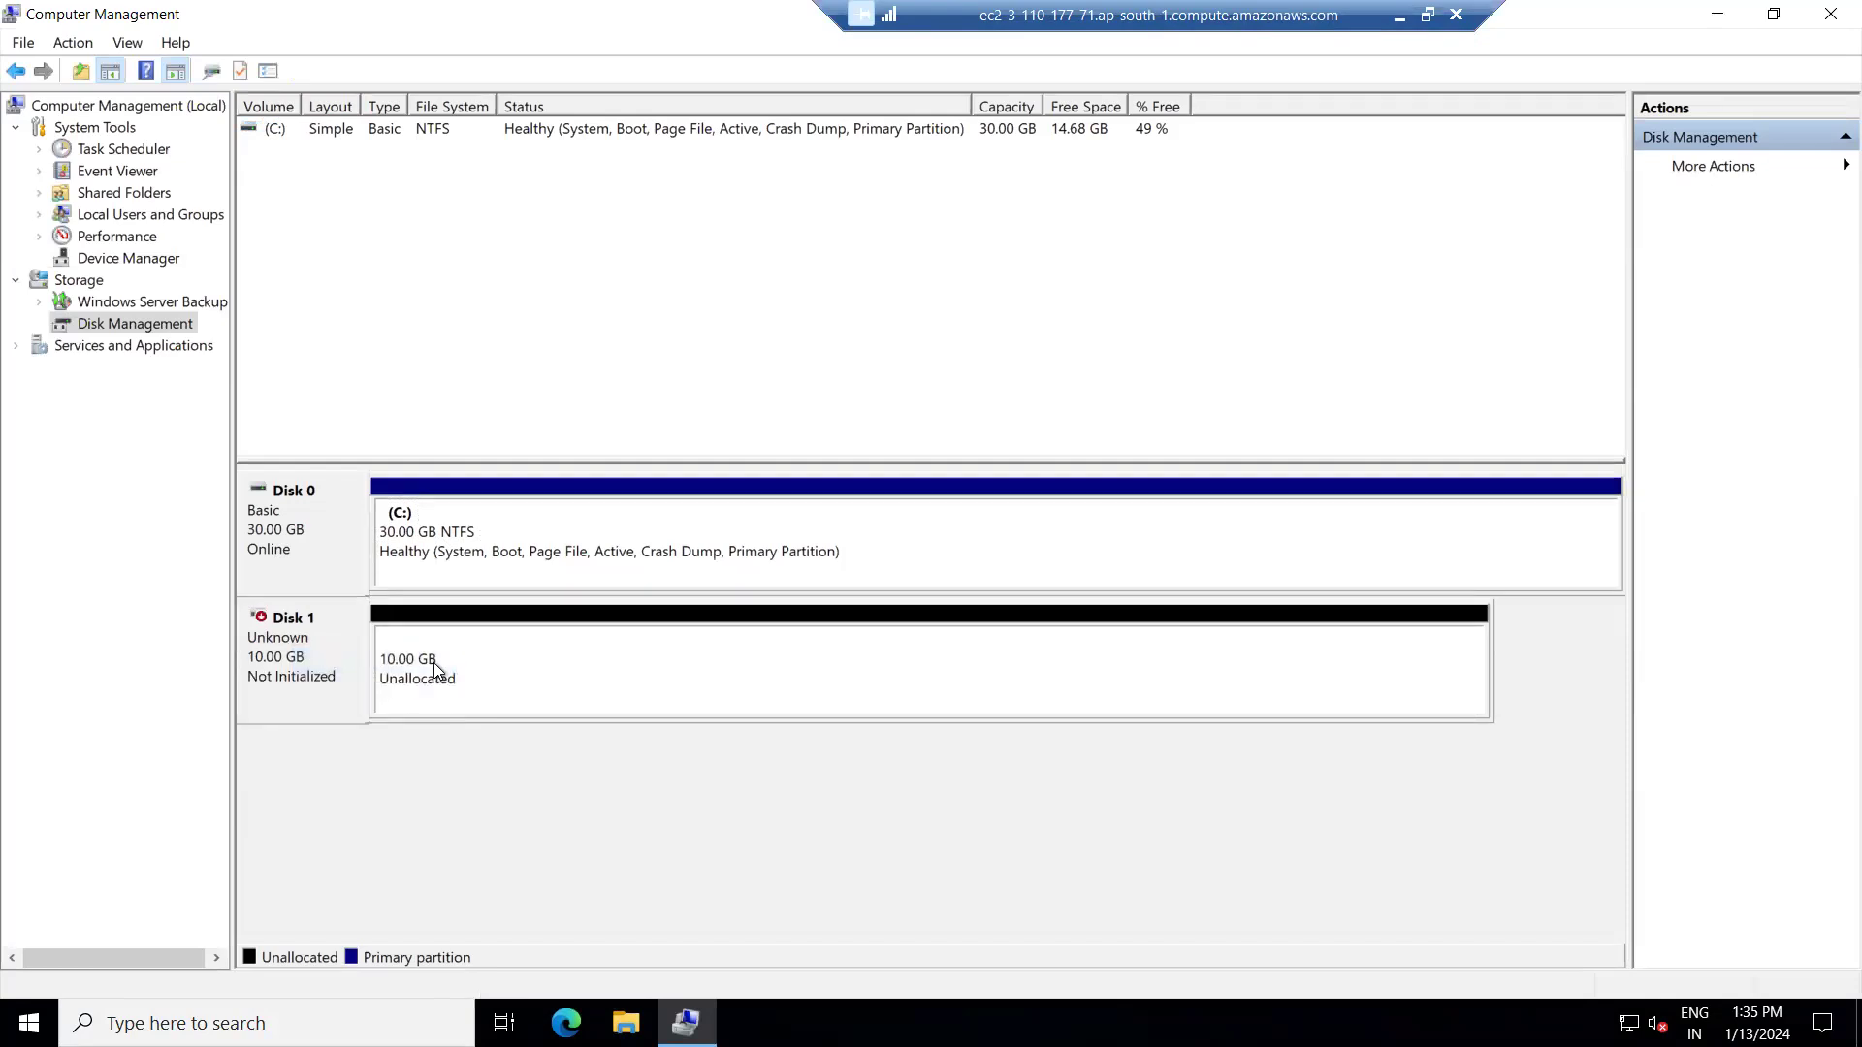
Initialize Disk 1 with an MBR partition style.
right_click(282, 656)
left_click(353, 672)
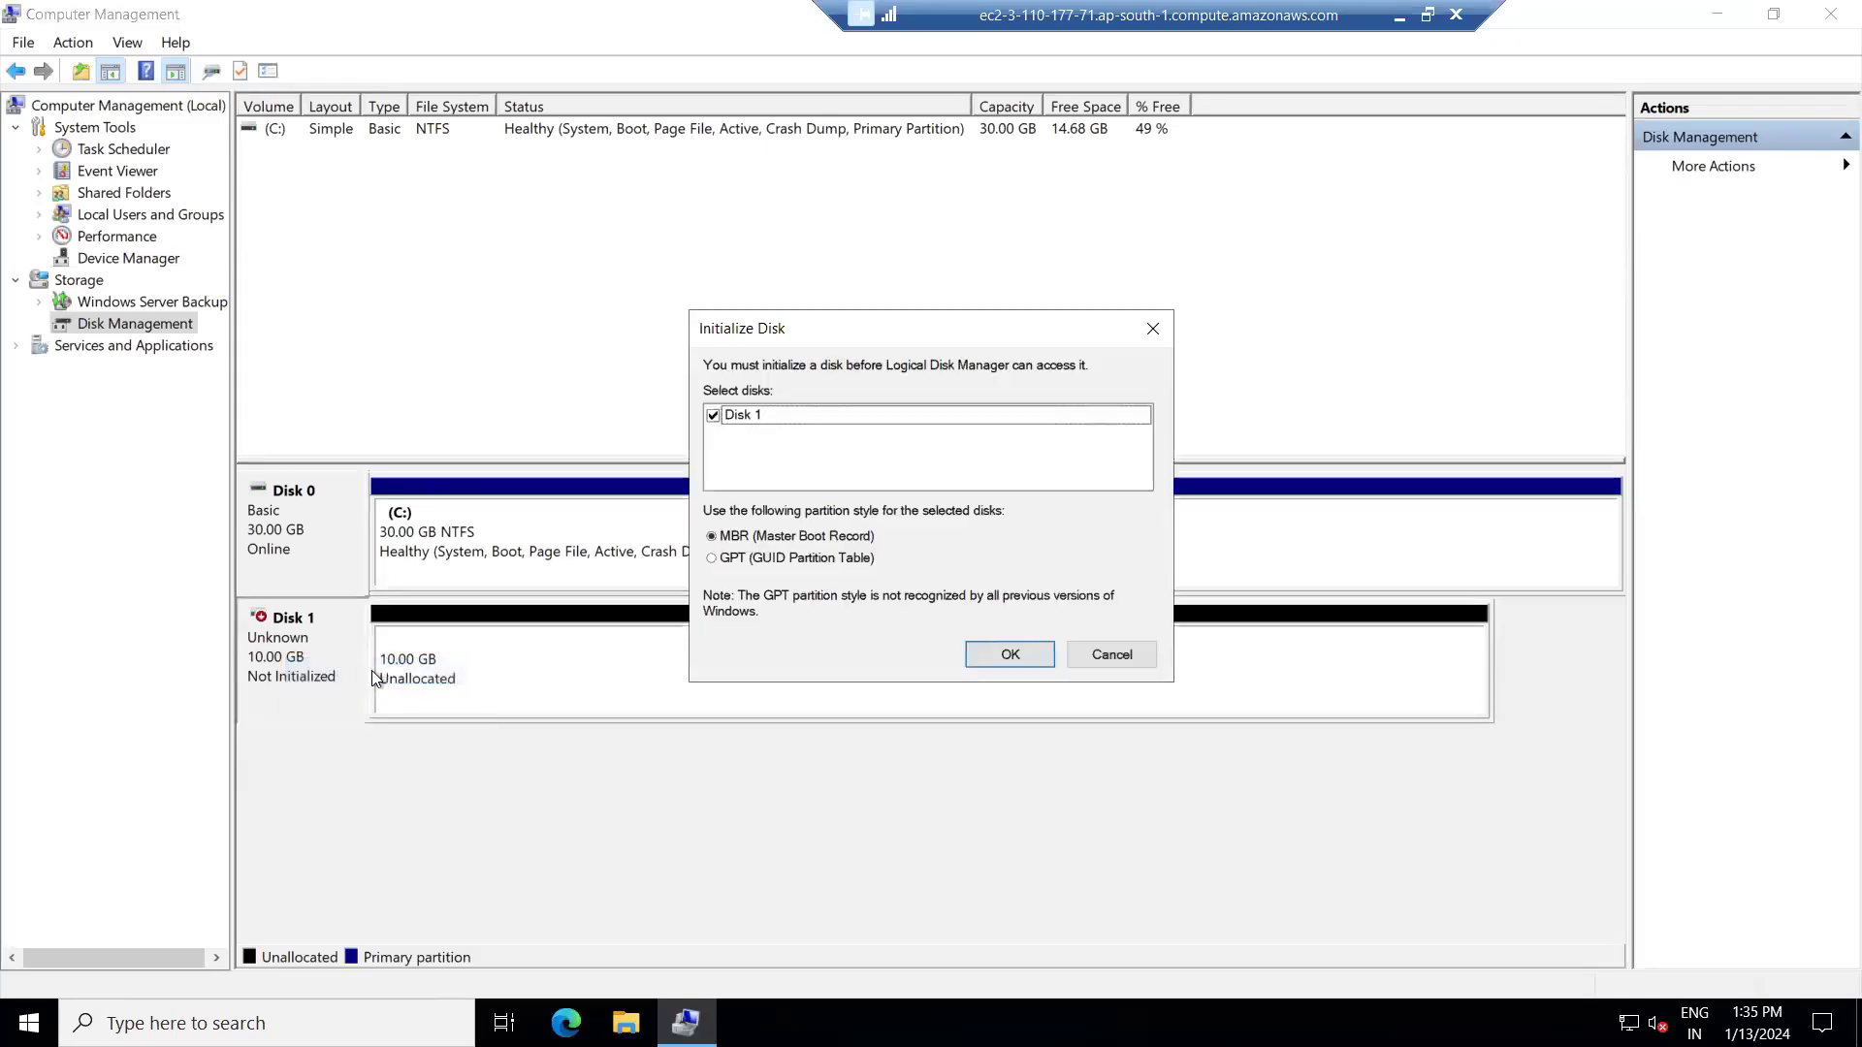
left_click(1006, 657)
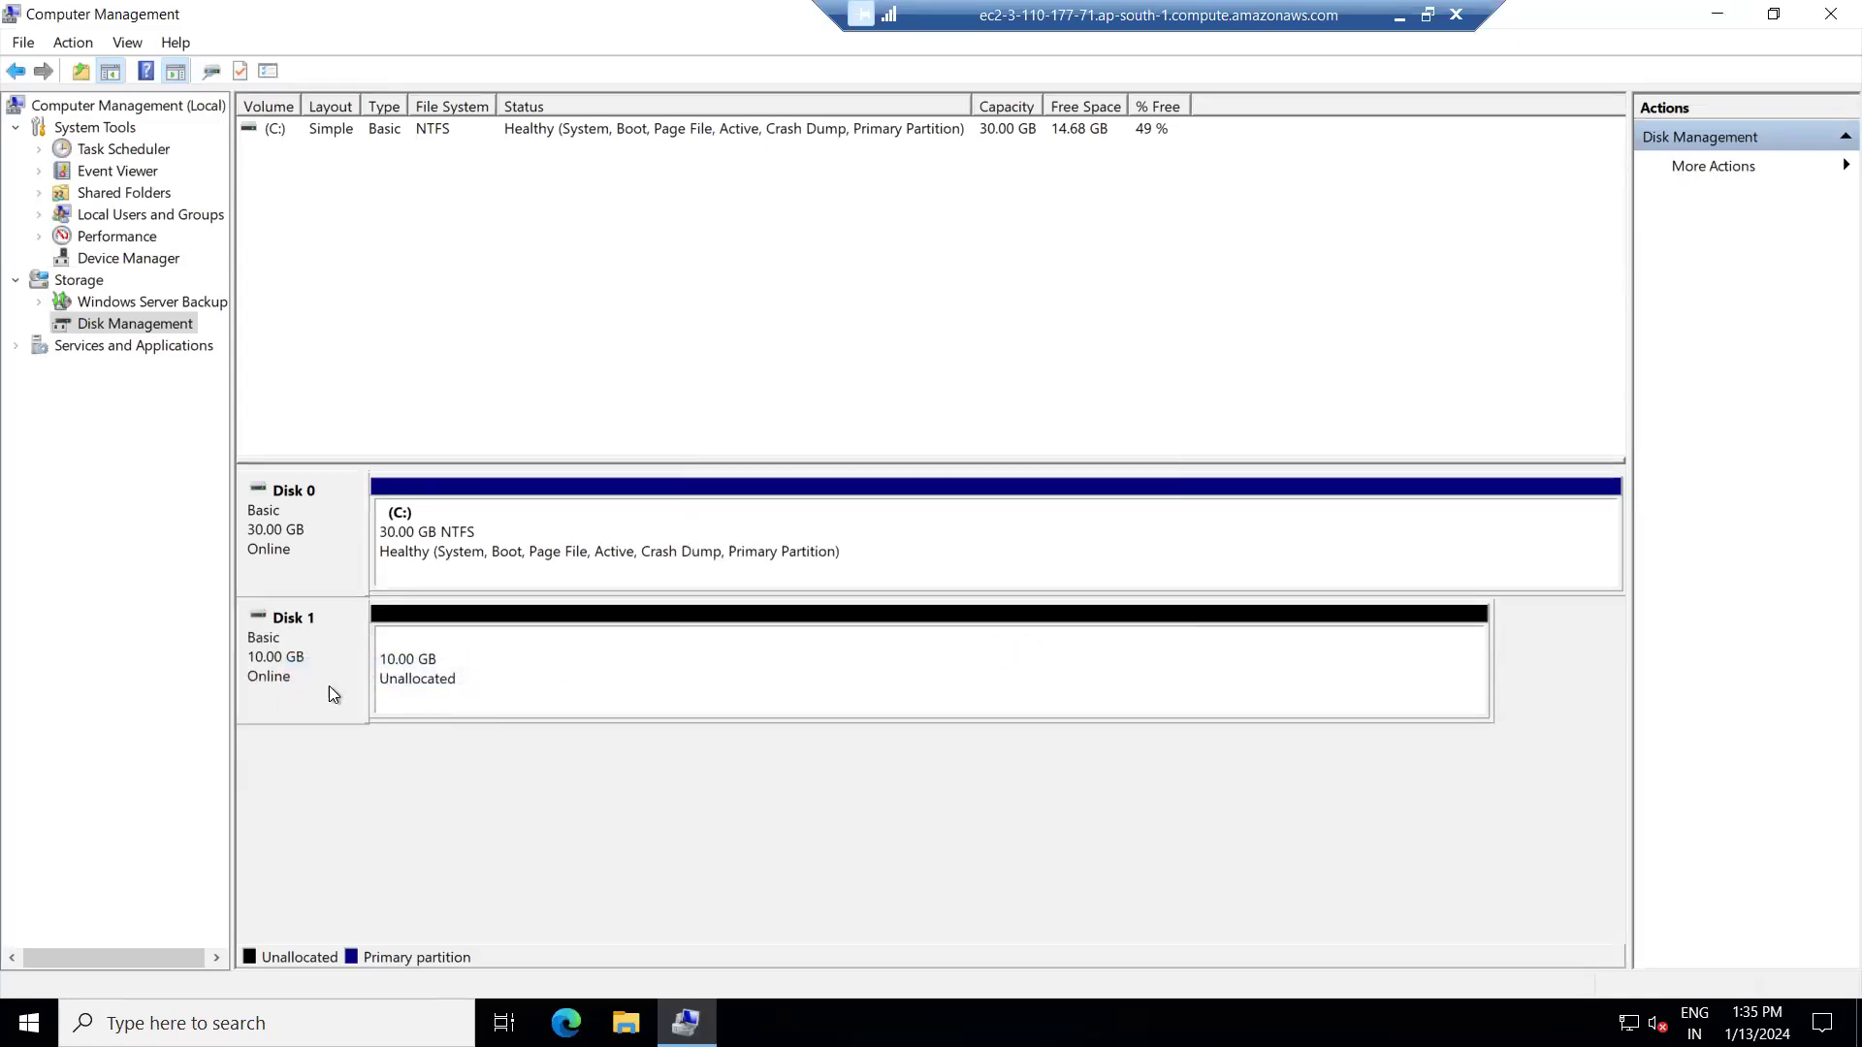
right_click(298, 661)
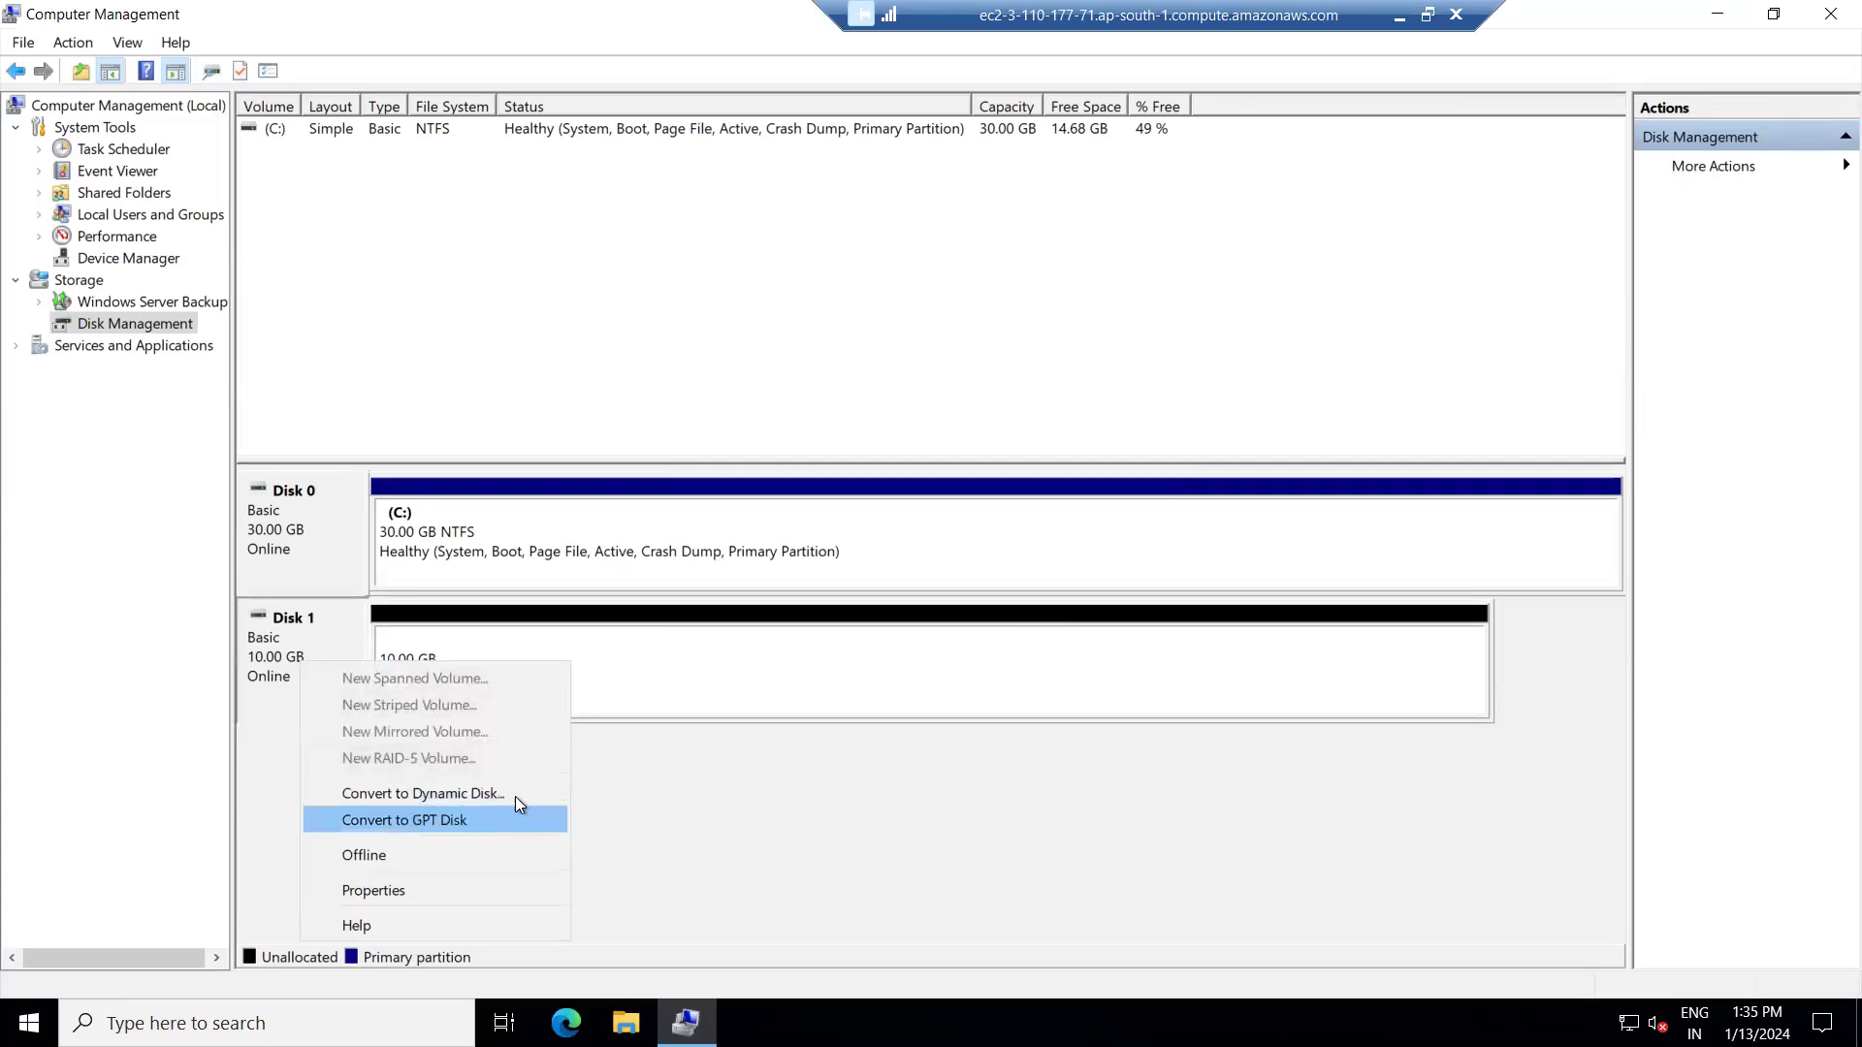
key("Escape")
right_click(403, 667)
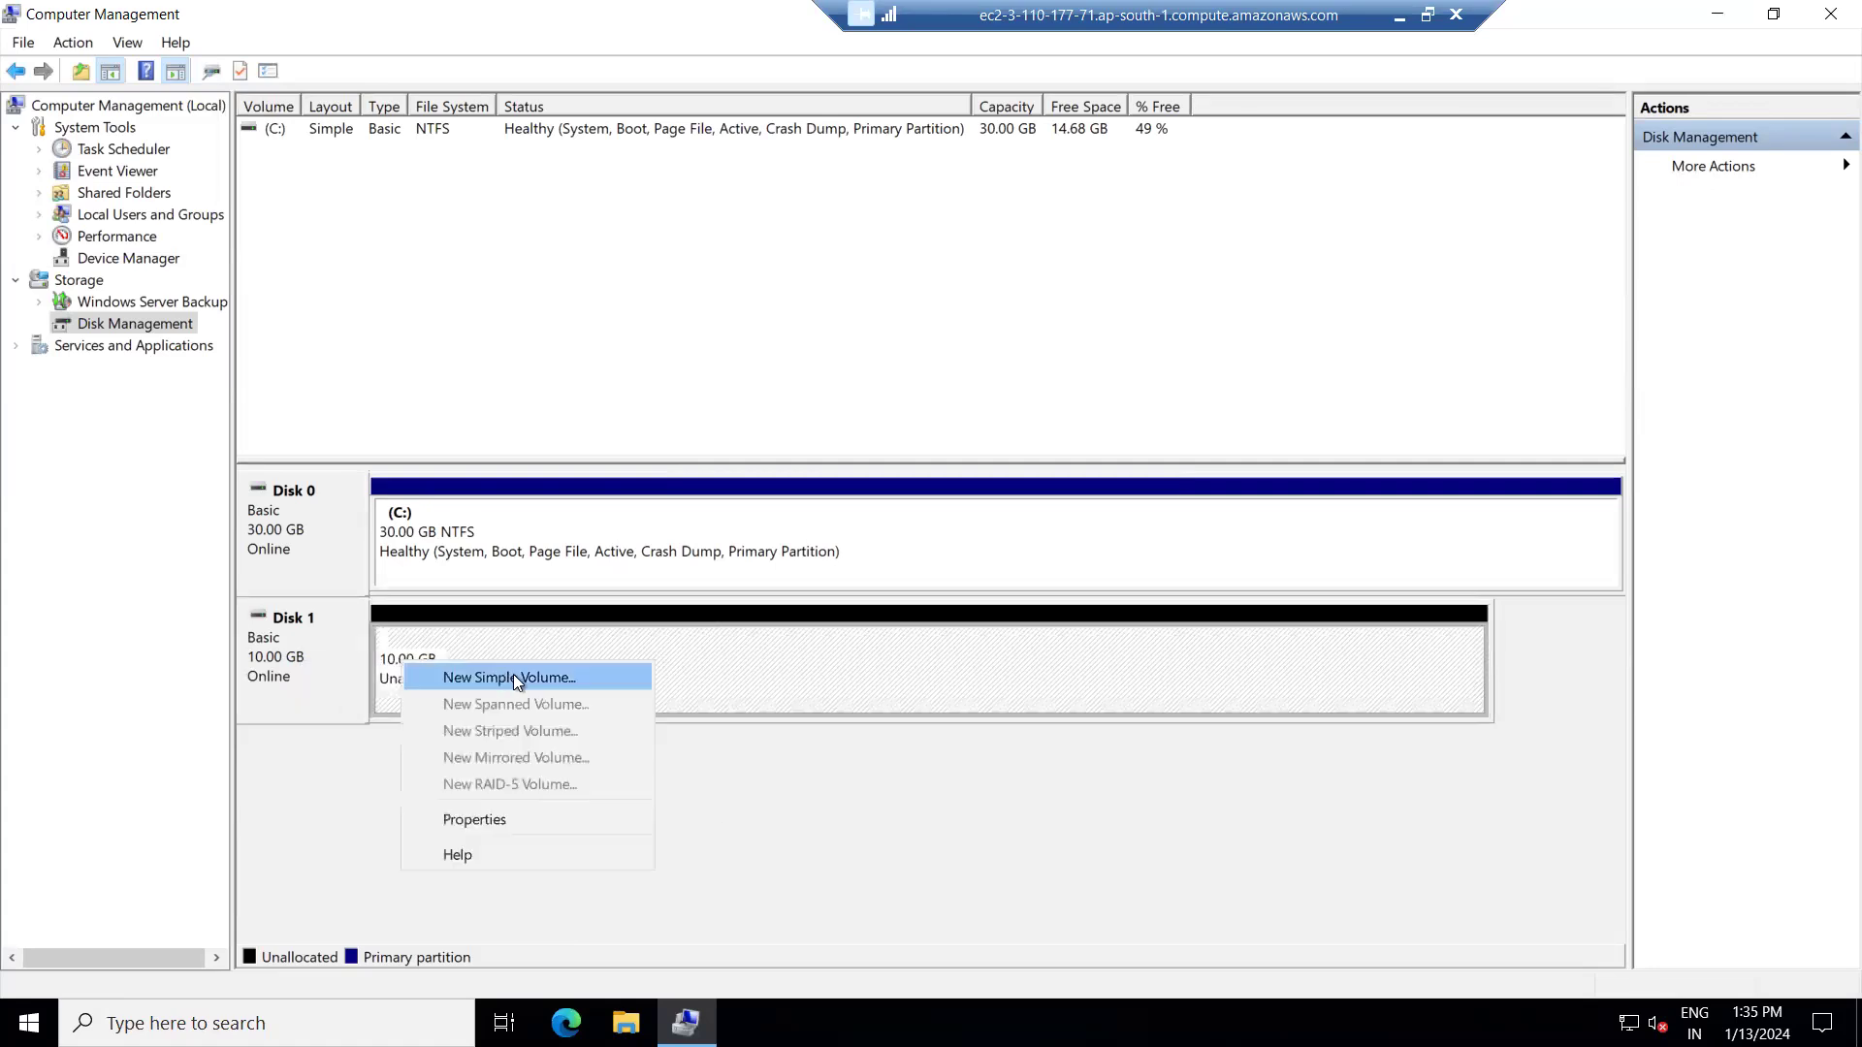
Start a new simple volume on Disk 1 using the full 10237 MB and drive letter K.
left_click(508, 676)
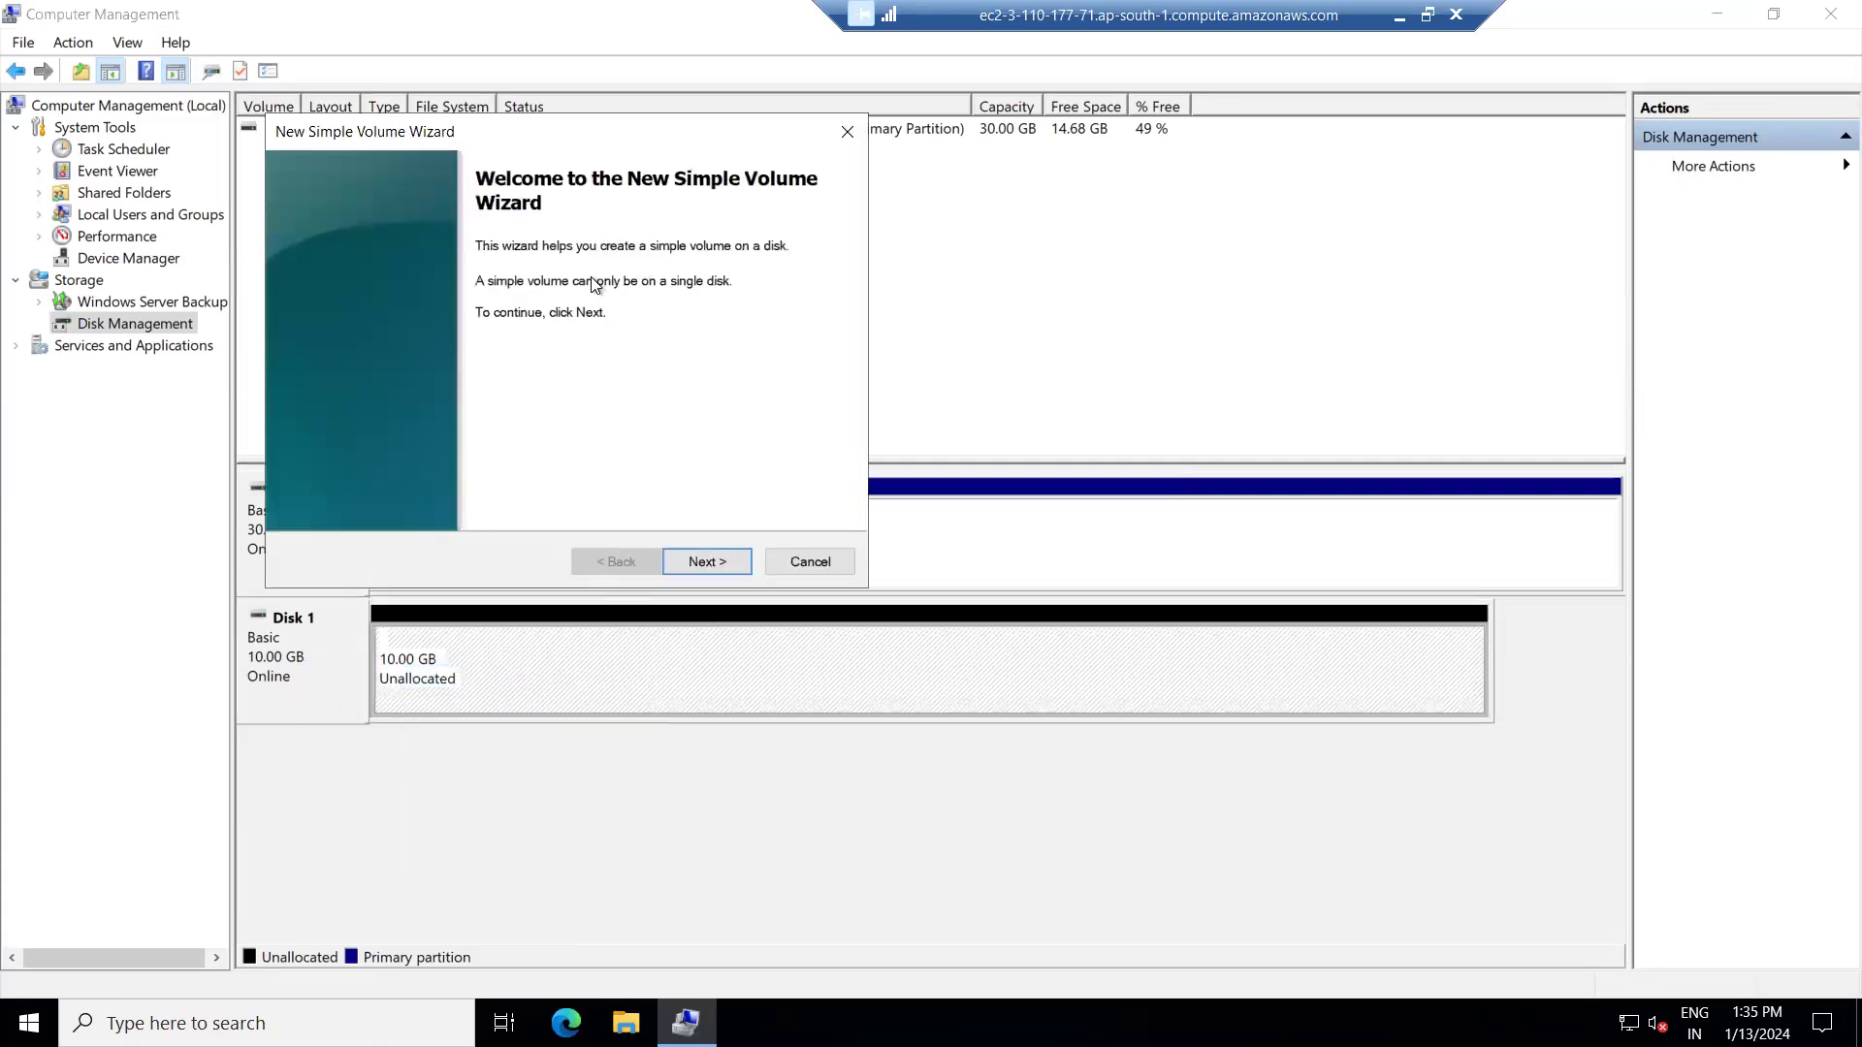
left_click(713, 562)
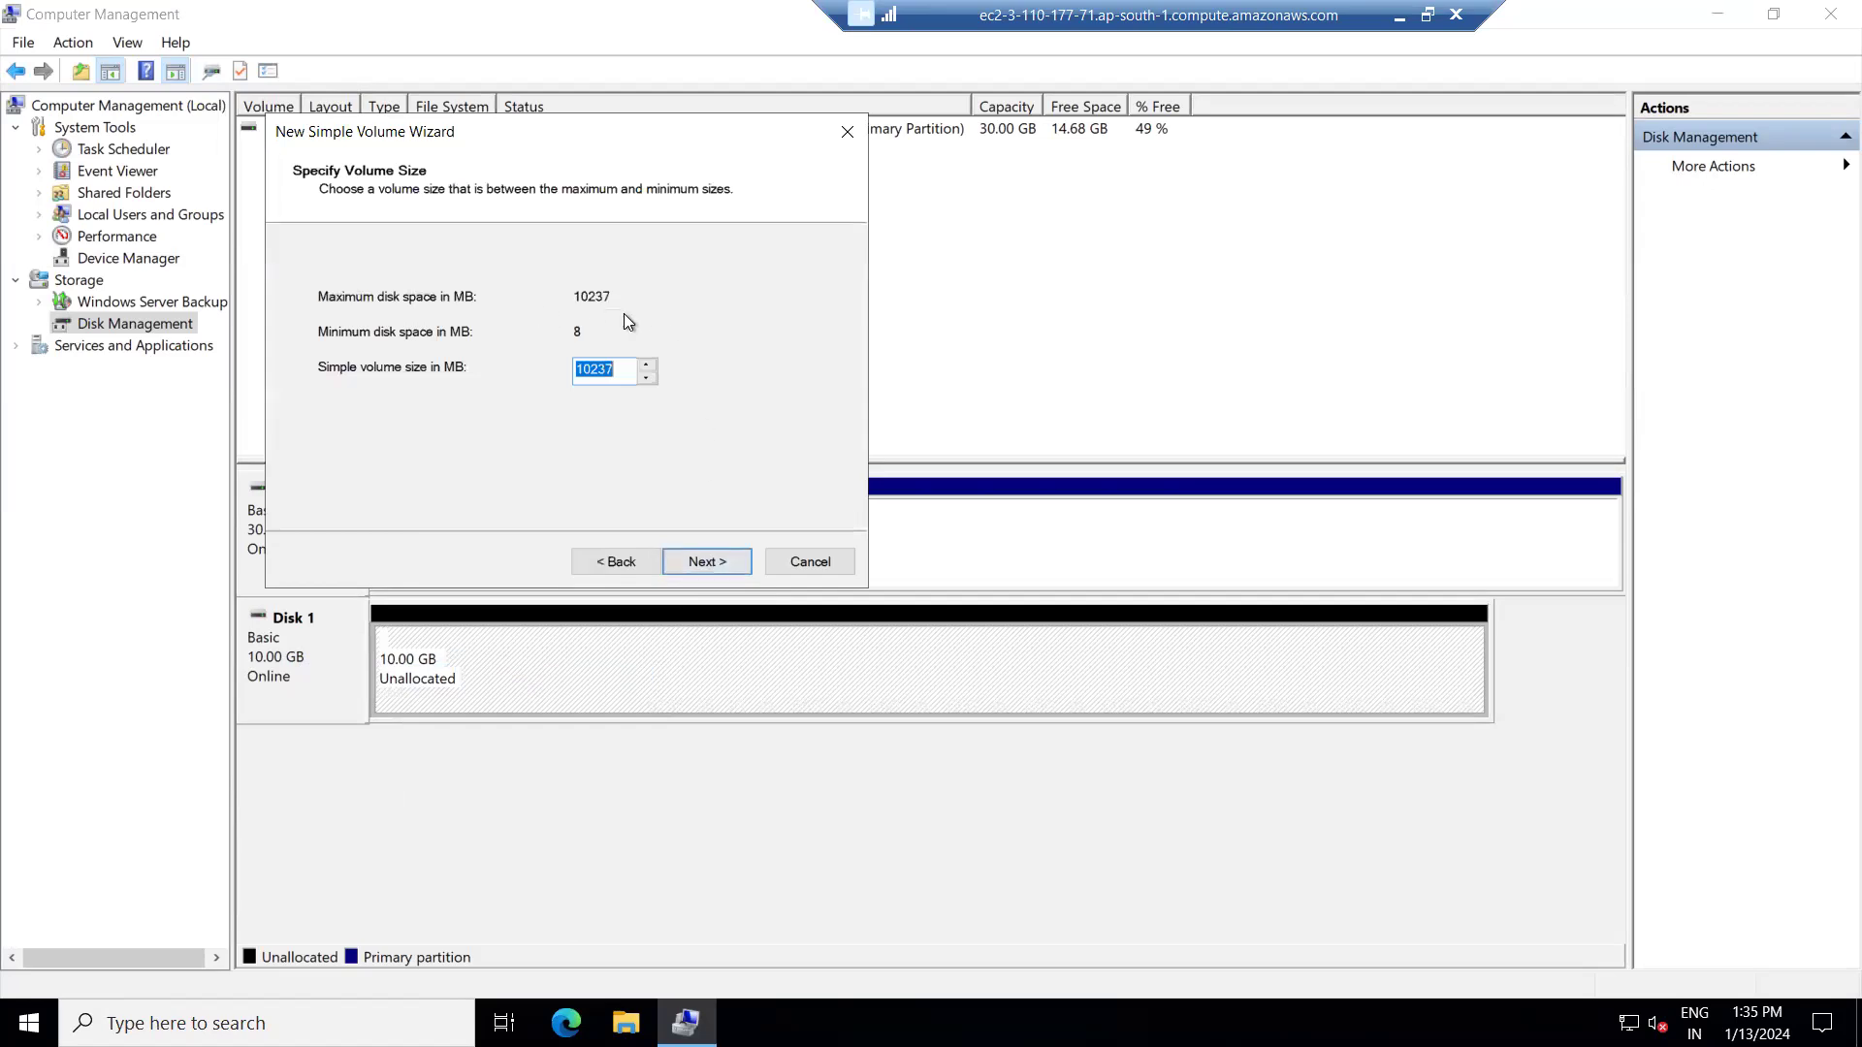
left_click(701, 561)
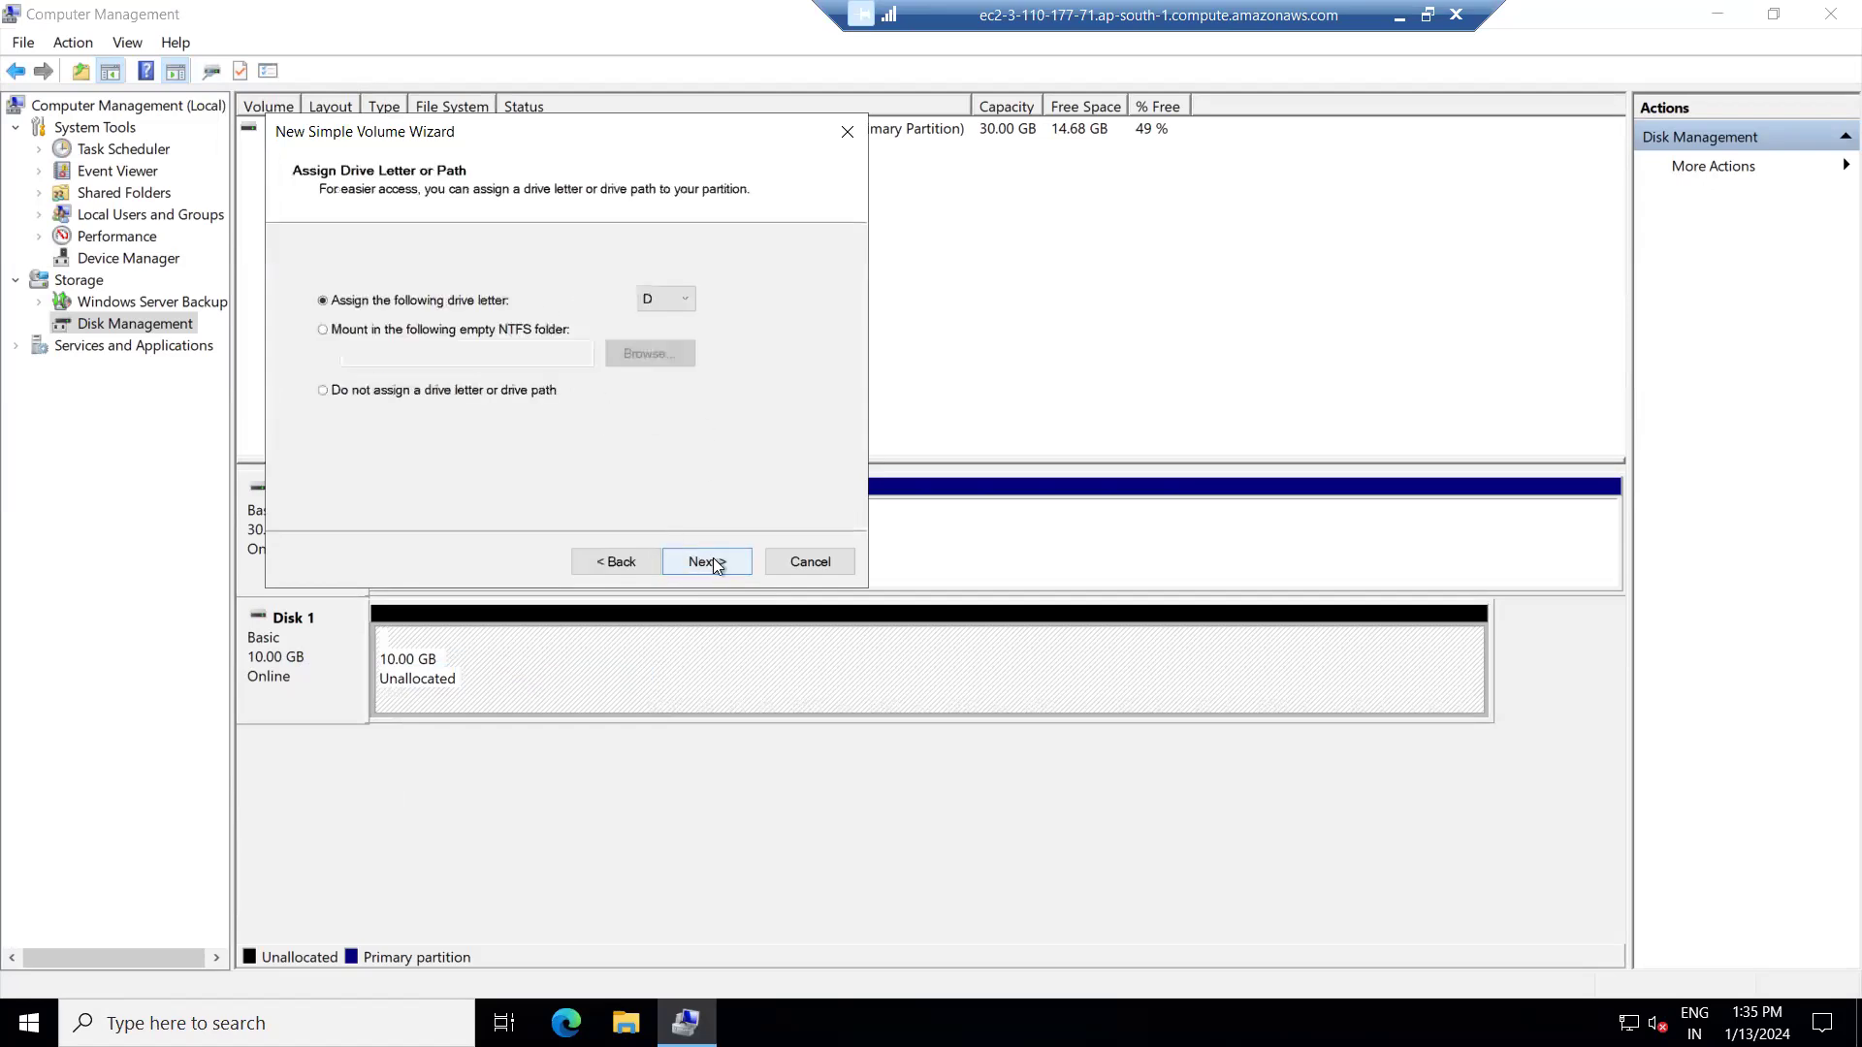
left_click(667, 299)
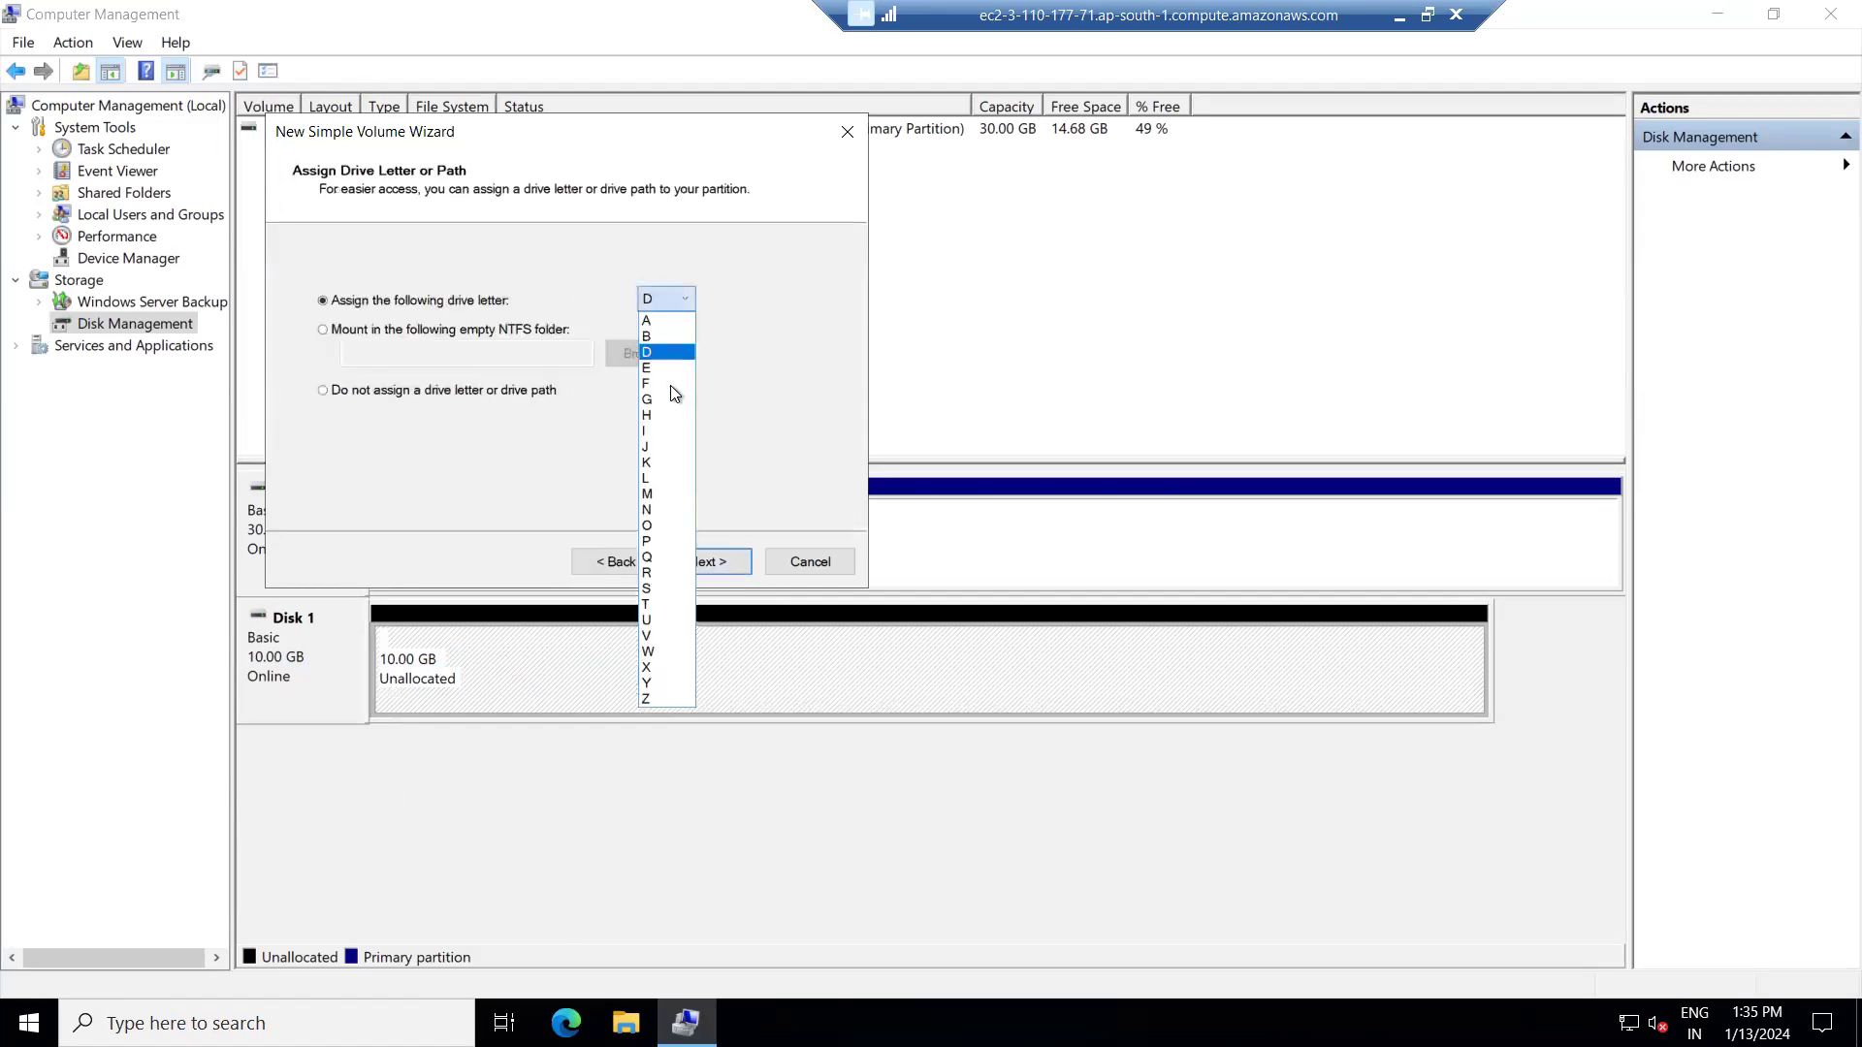
left_click(665, 465)
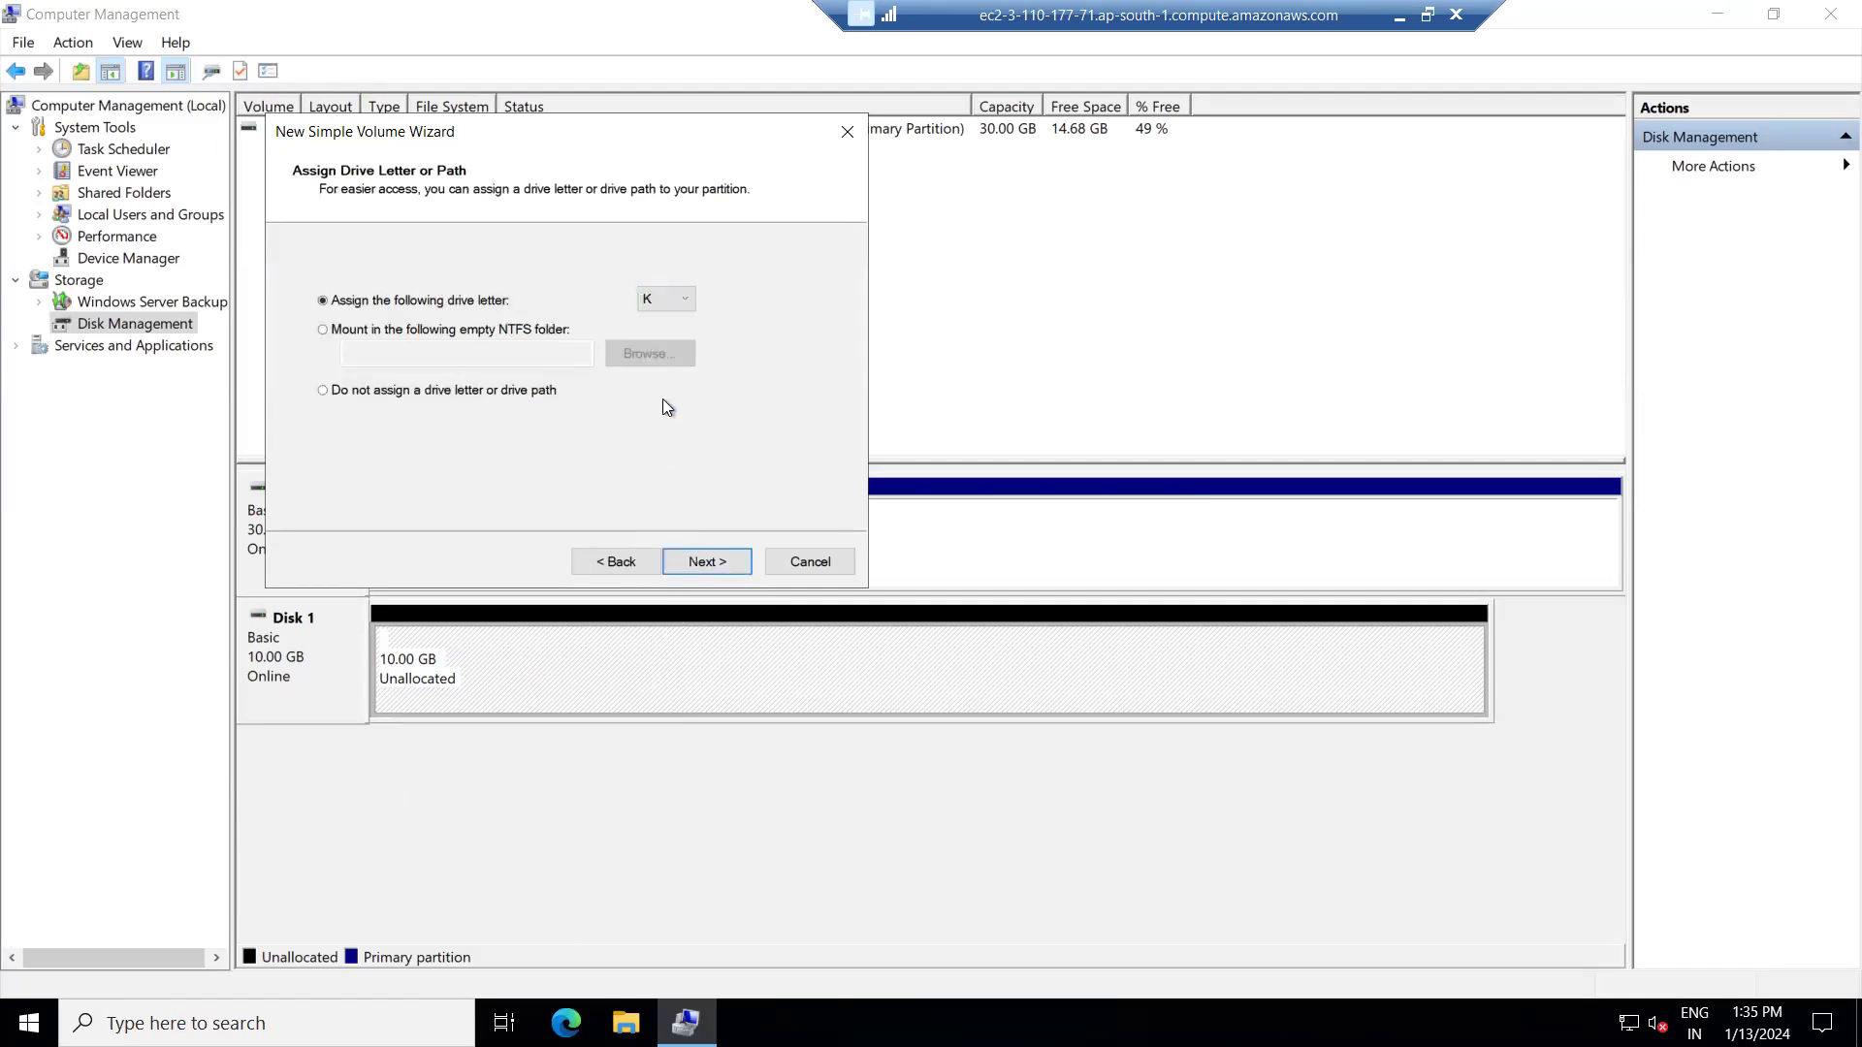
left_click(729, 566)
Label the volume 'Data Volume1' and finish the wizard to format it.
left_click_drag(625, 417, 452, 429)
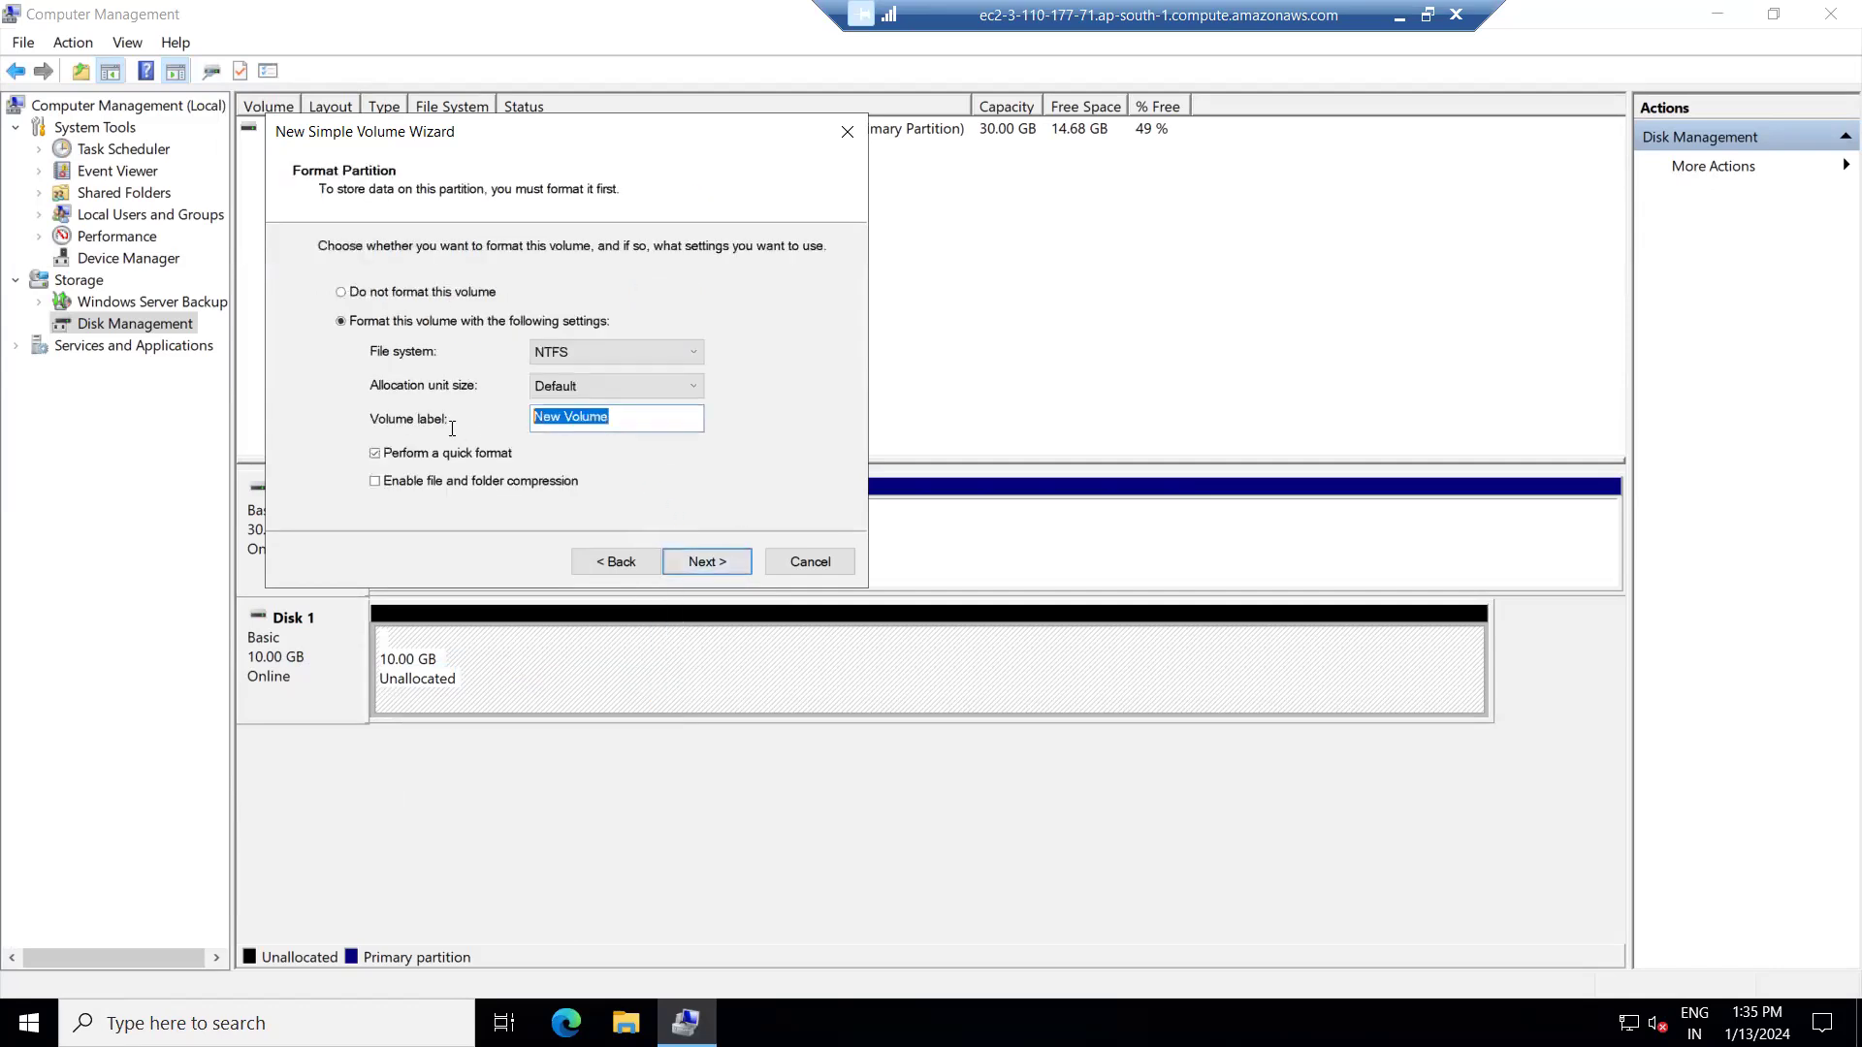
type("Data Col")
key("BackSpace")
key("BackSpace")
key("BackSpace")
type("Volume")
key("BackSpace")
key("BackSpace")
type("ume1")
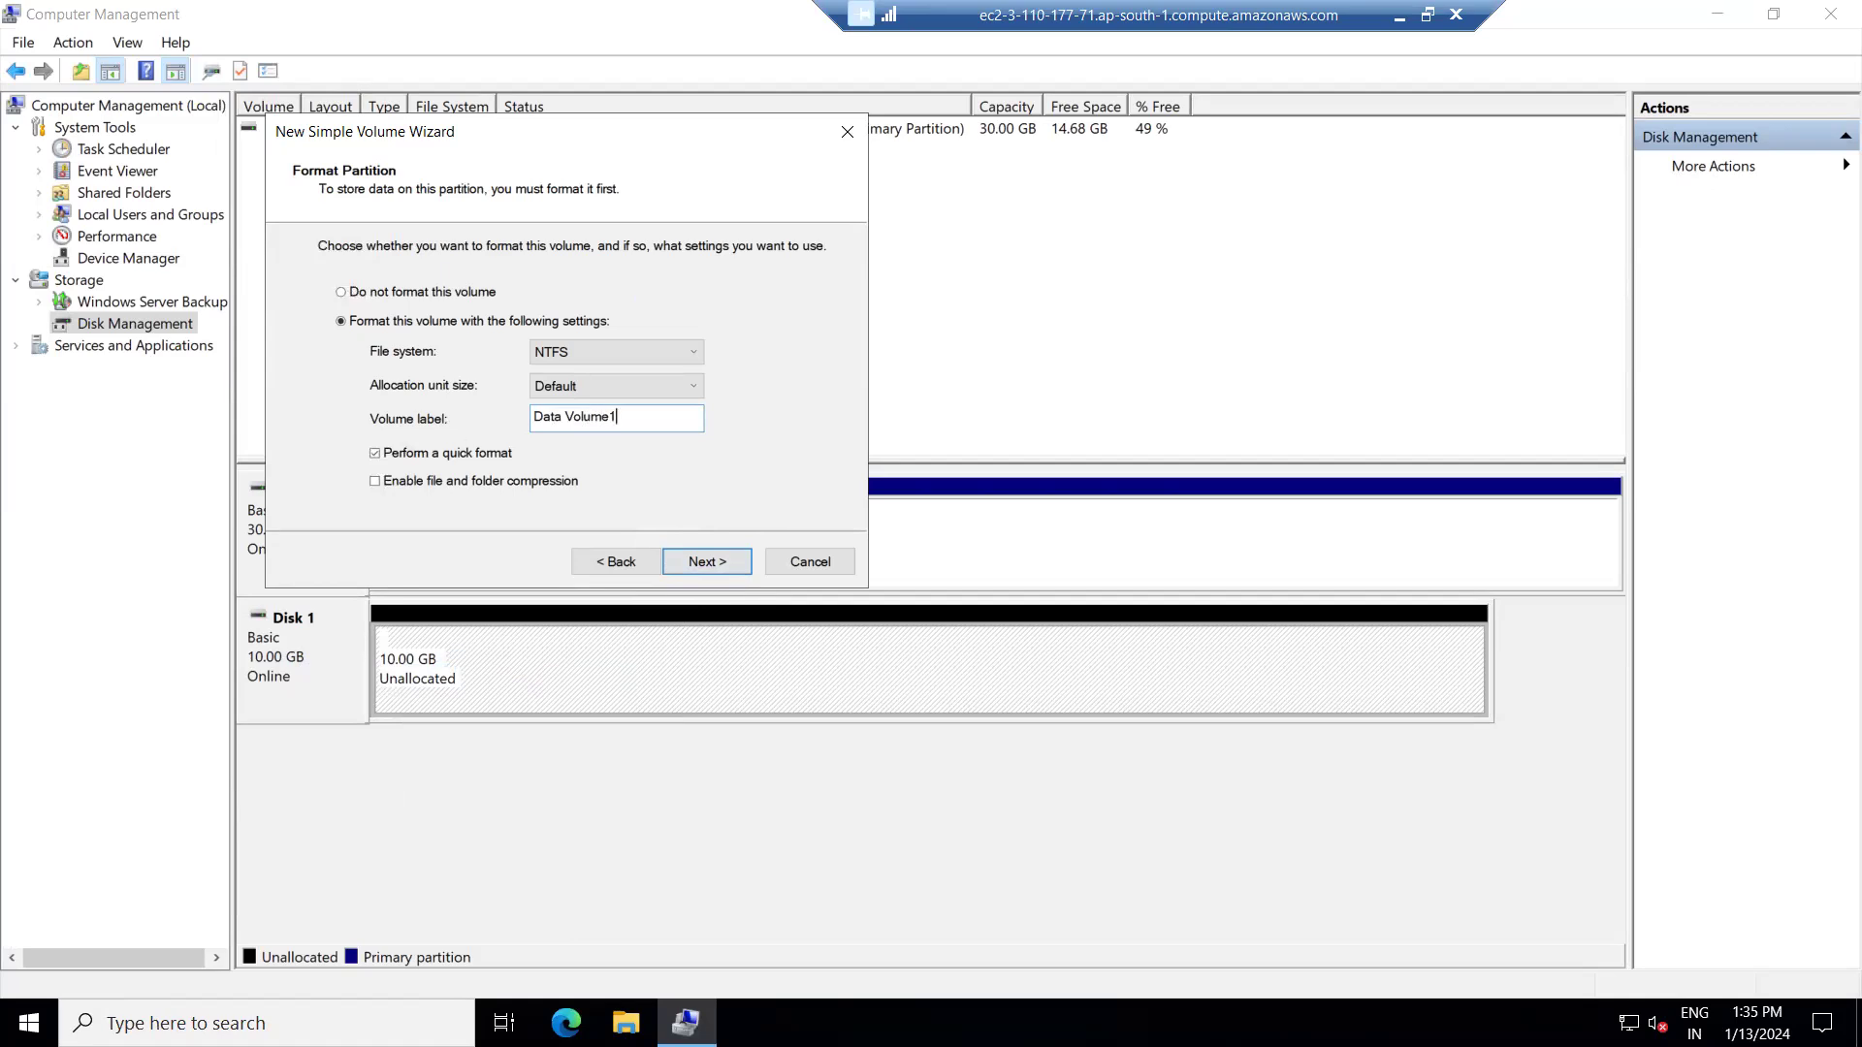
left_click(714, 562)
left_click(714, 563)
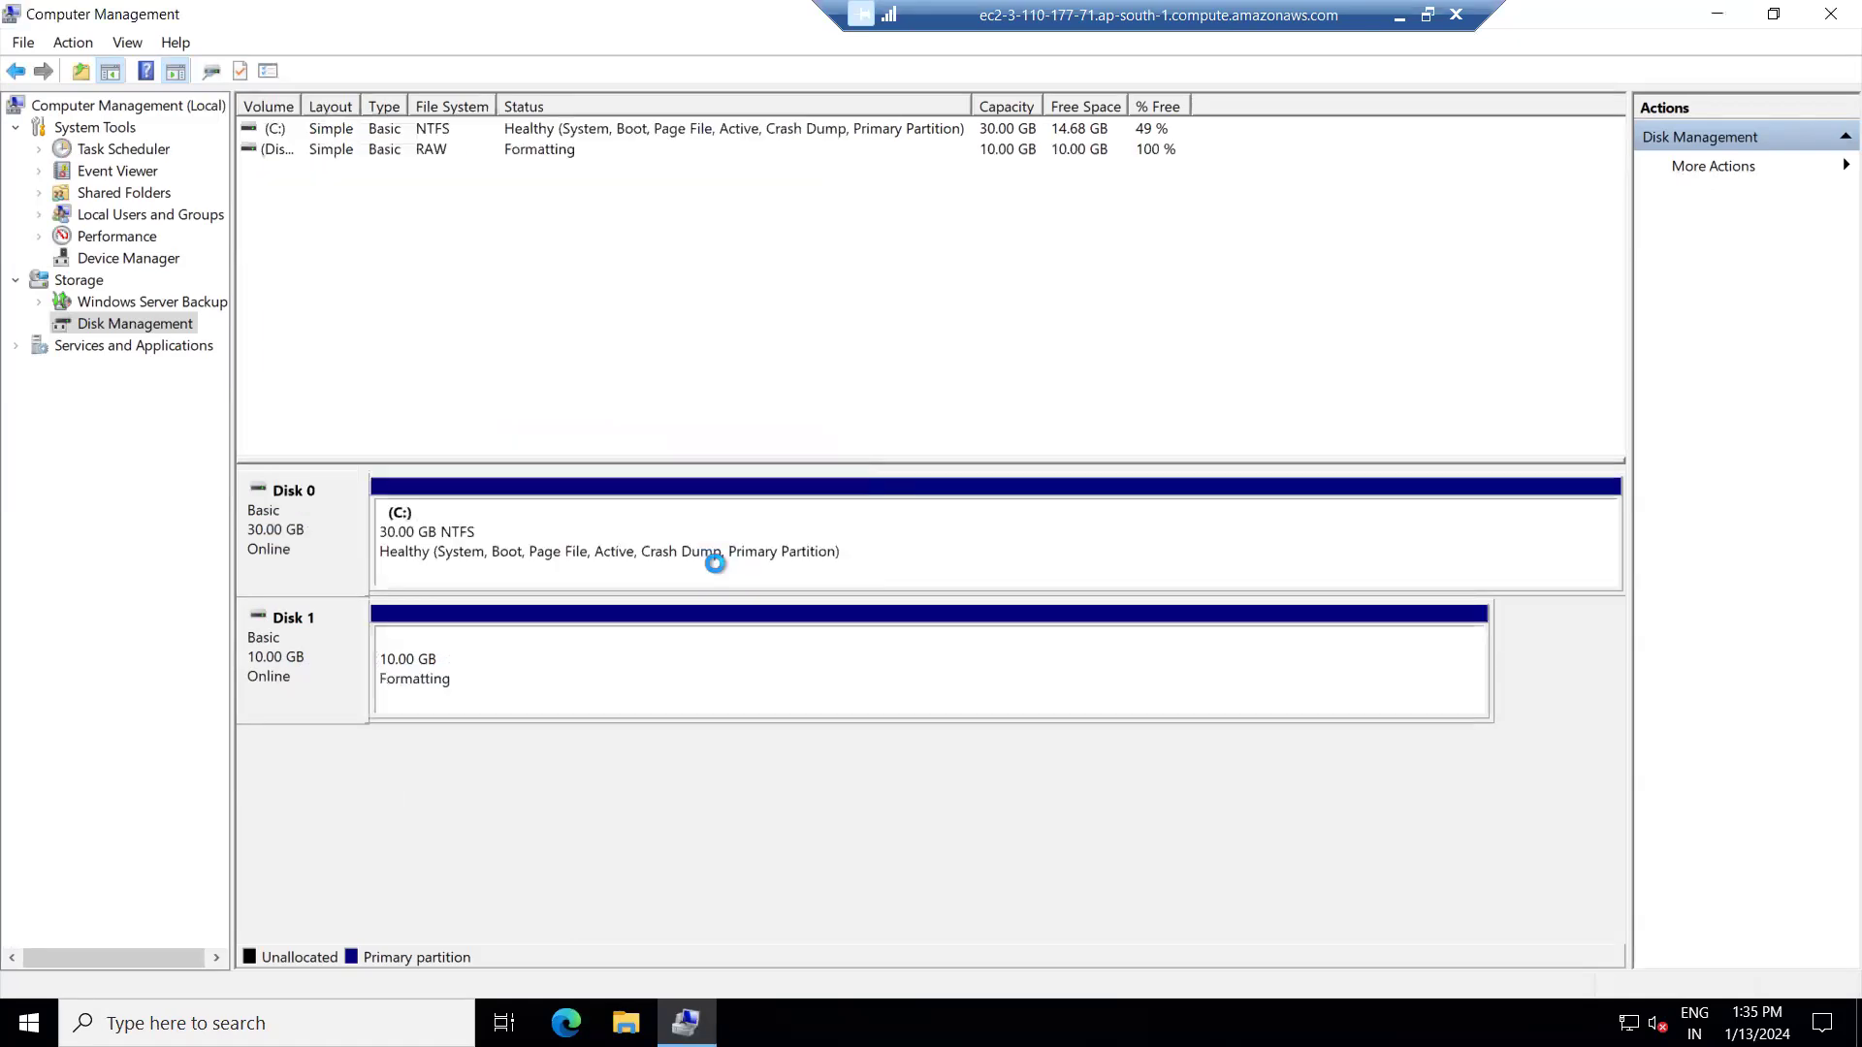
Confirm Data Volume1 (K:) appears under This PC, then minimize the remote session.
left_click(626, 1023)
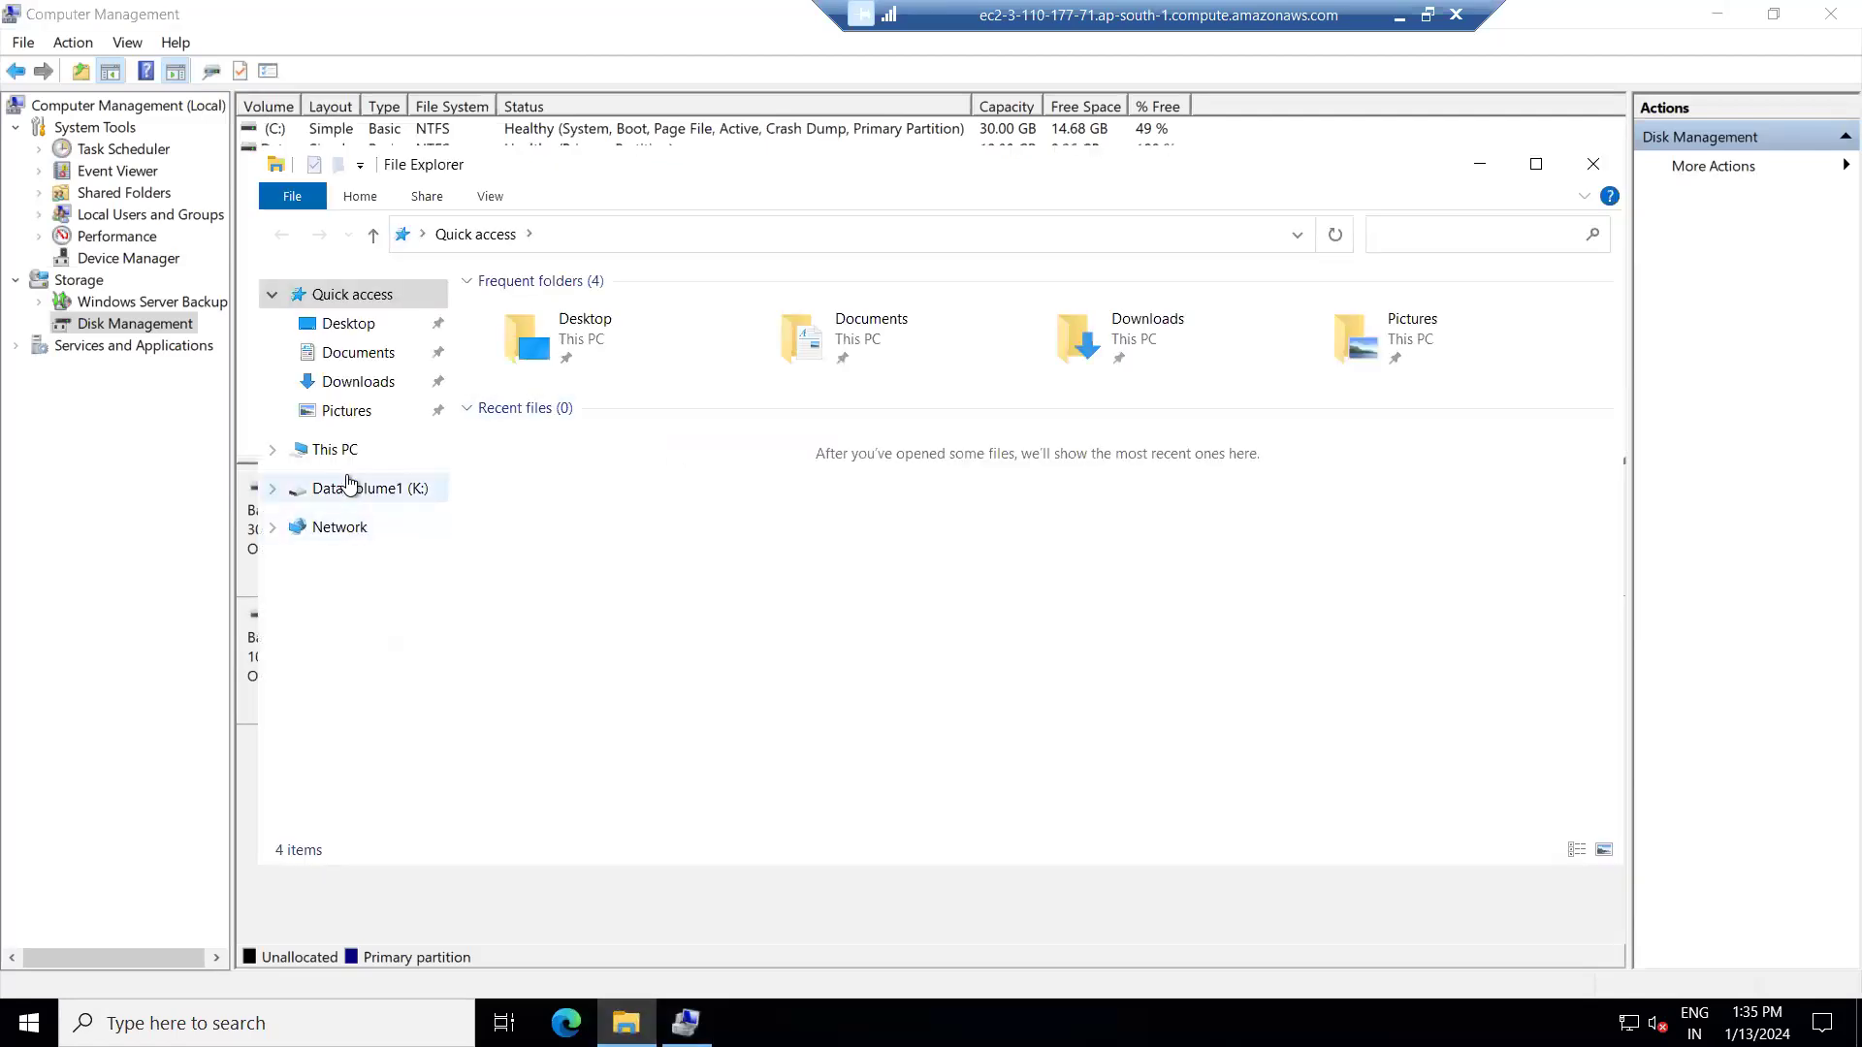
left_click(350, 449)
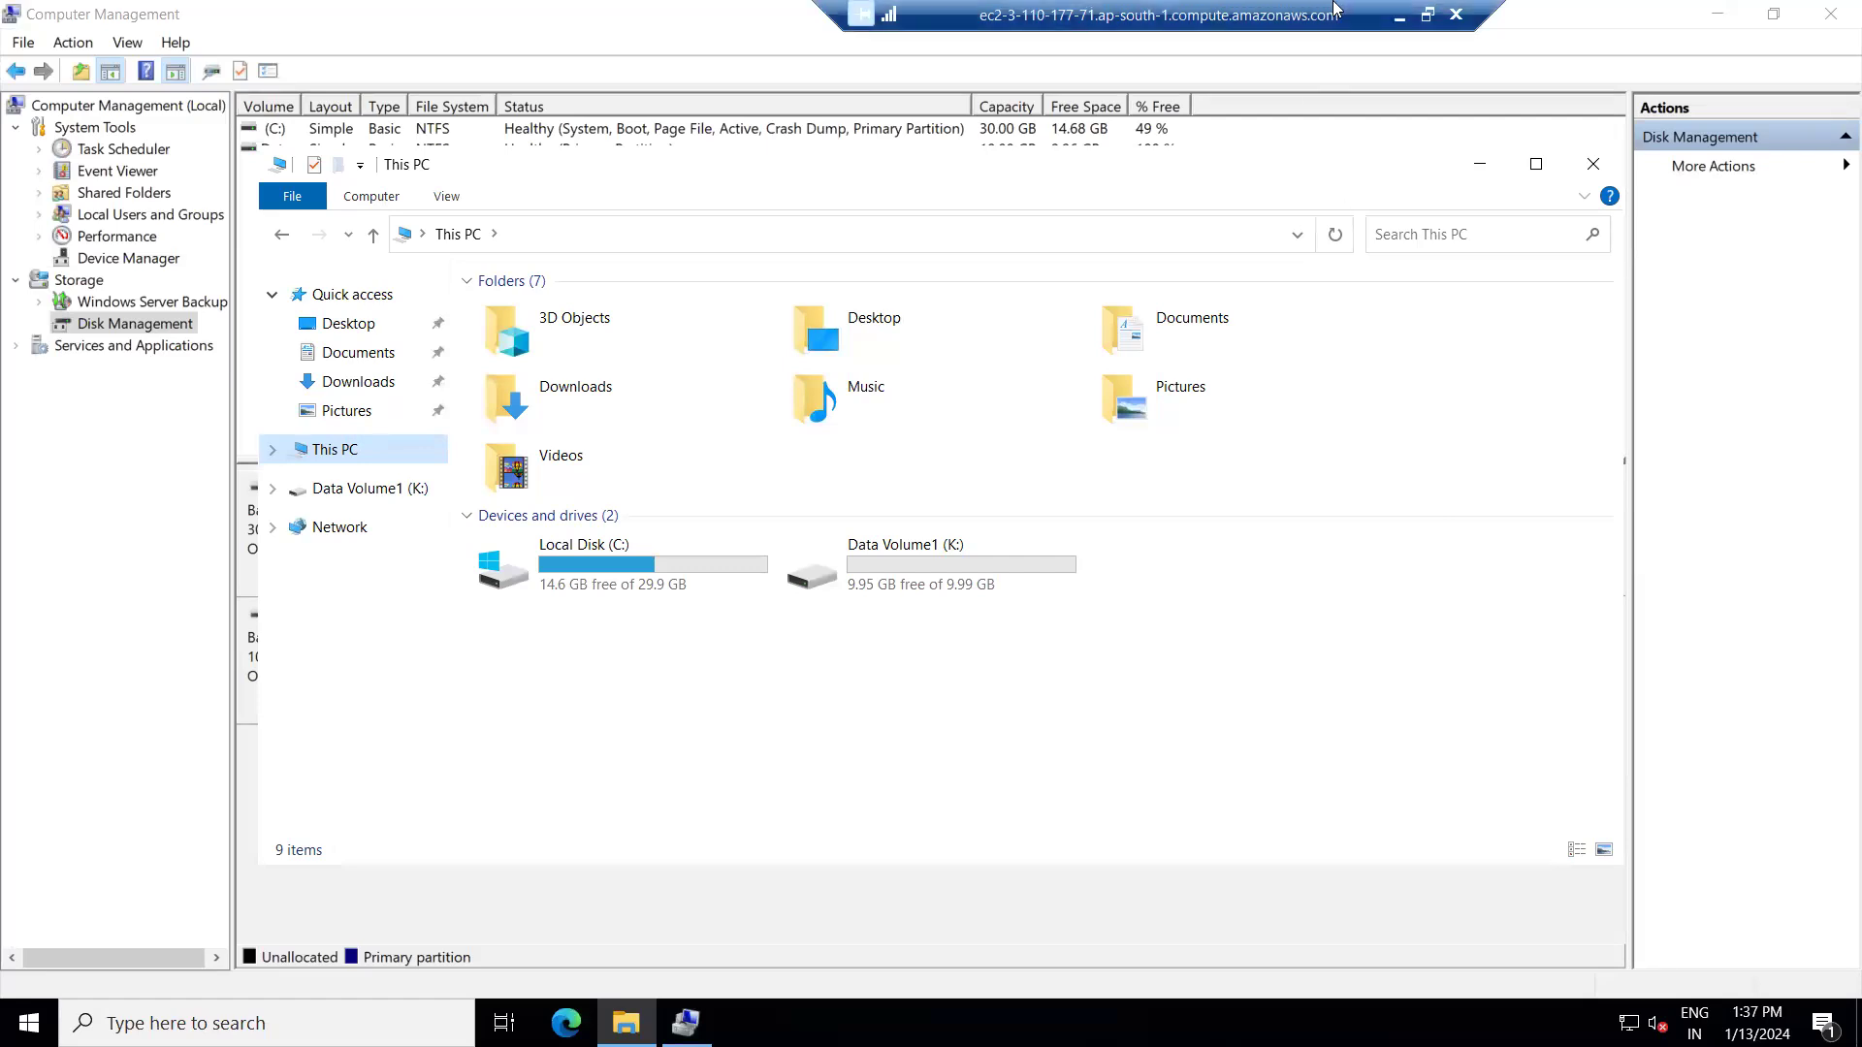
left_click(1400, 15)
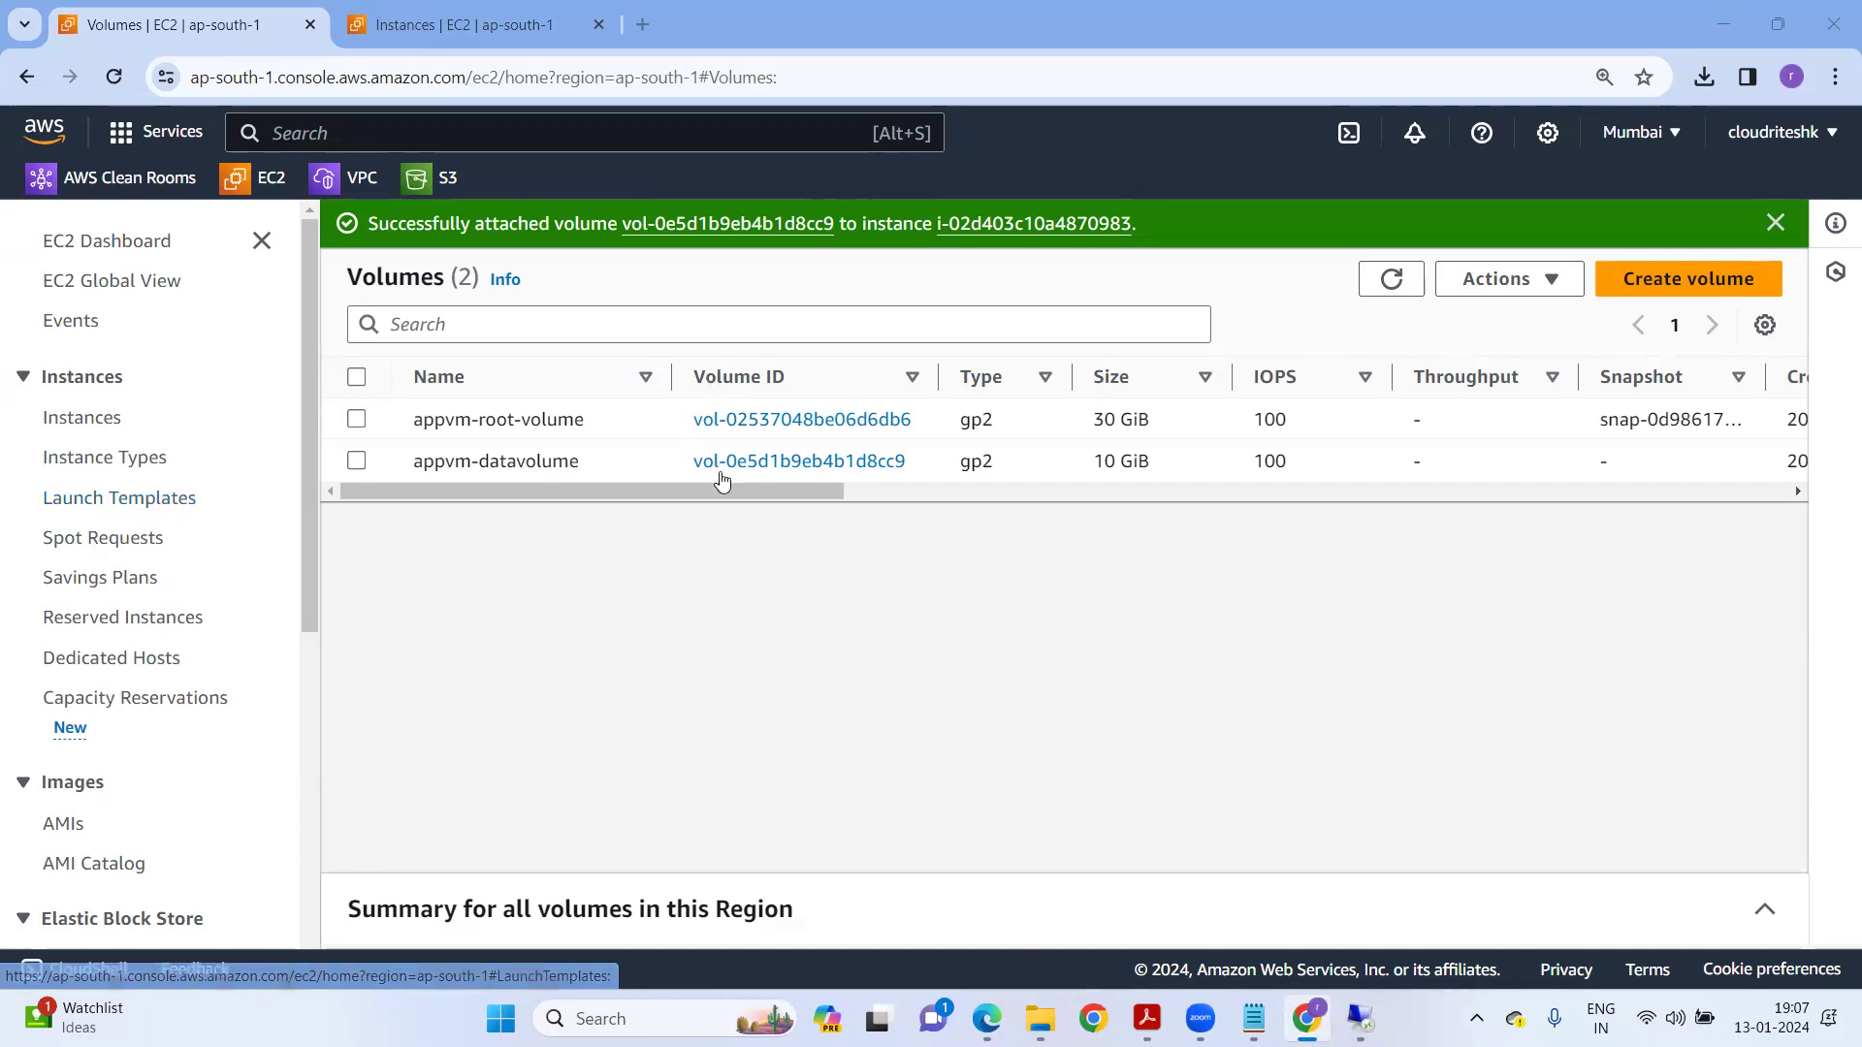
Start a new launch template named vmprodtempalte with version description Prod.
left_click(116, 499)
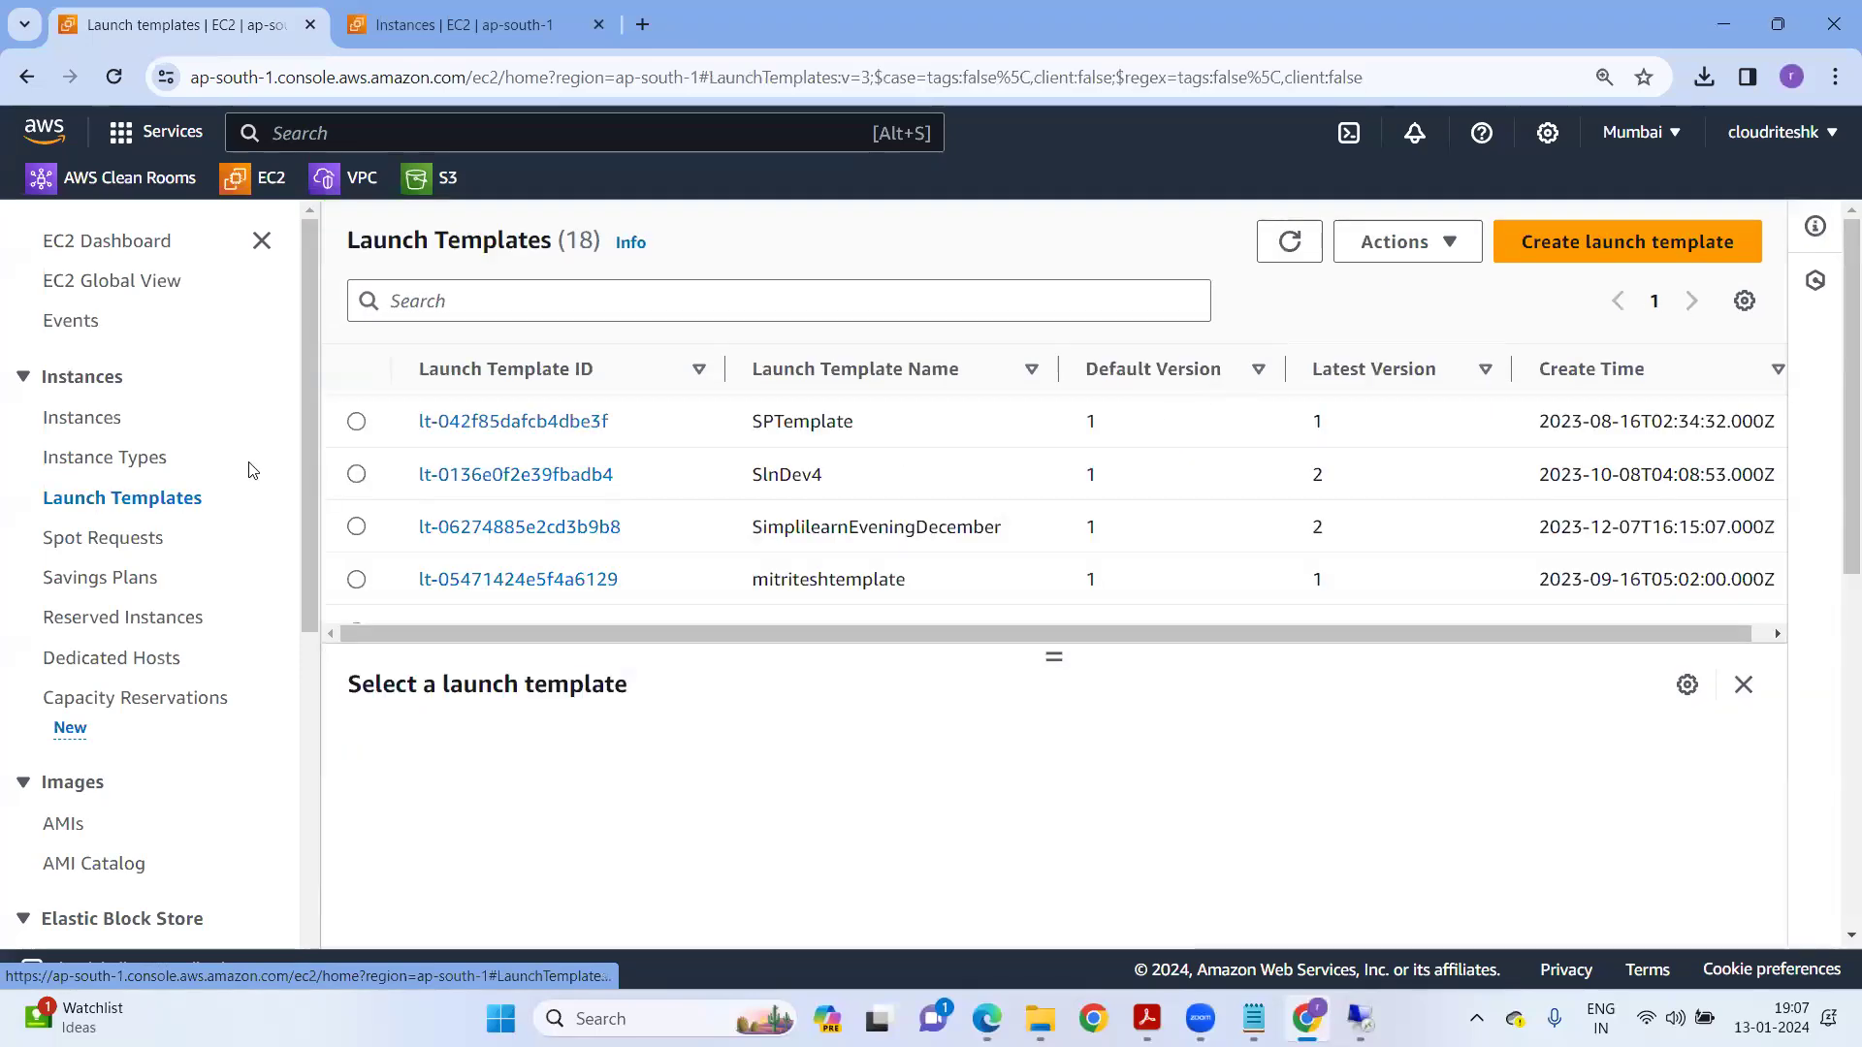
left_click(1590, 258)
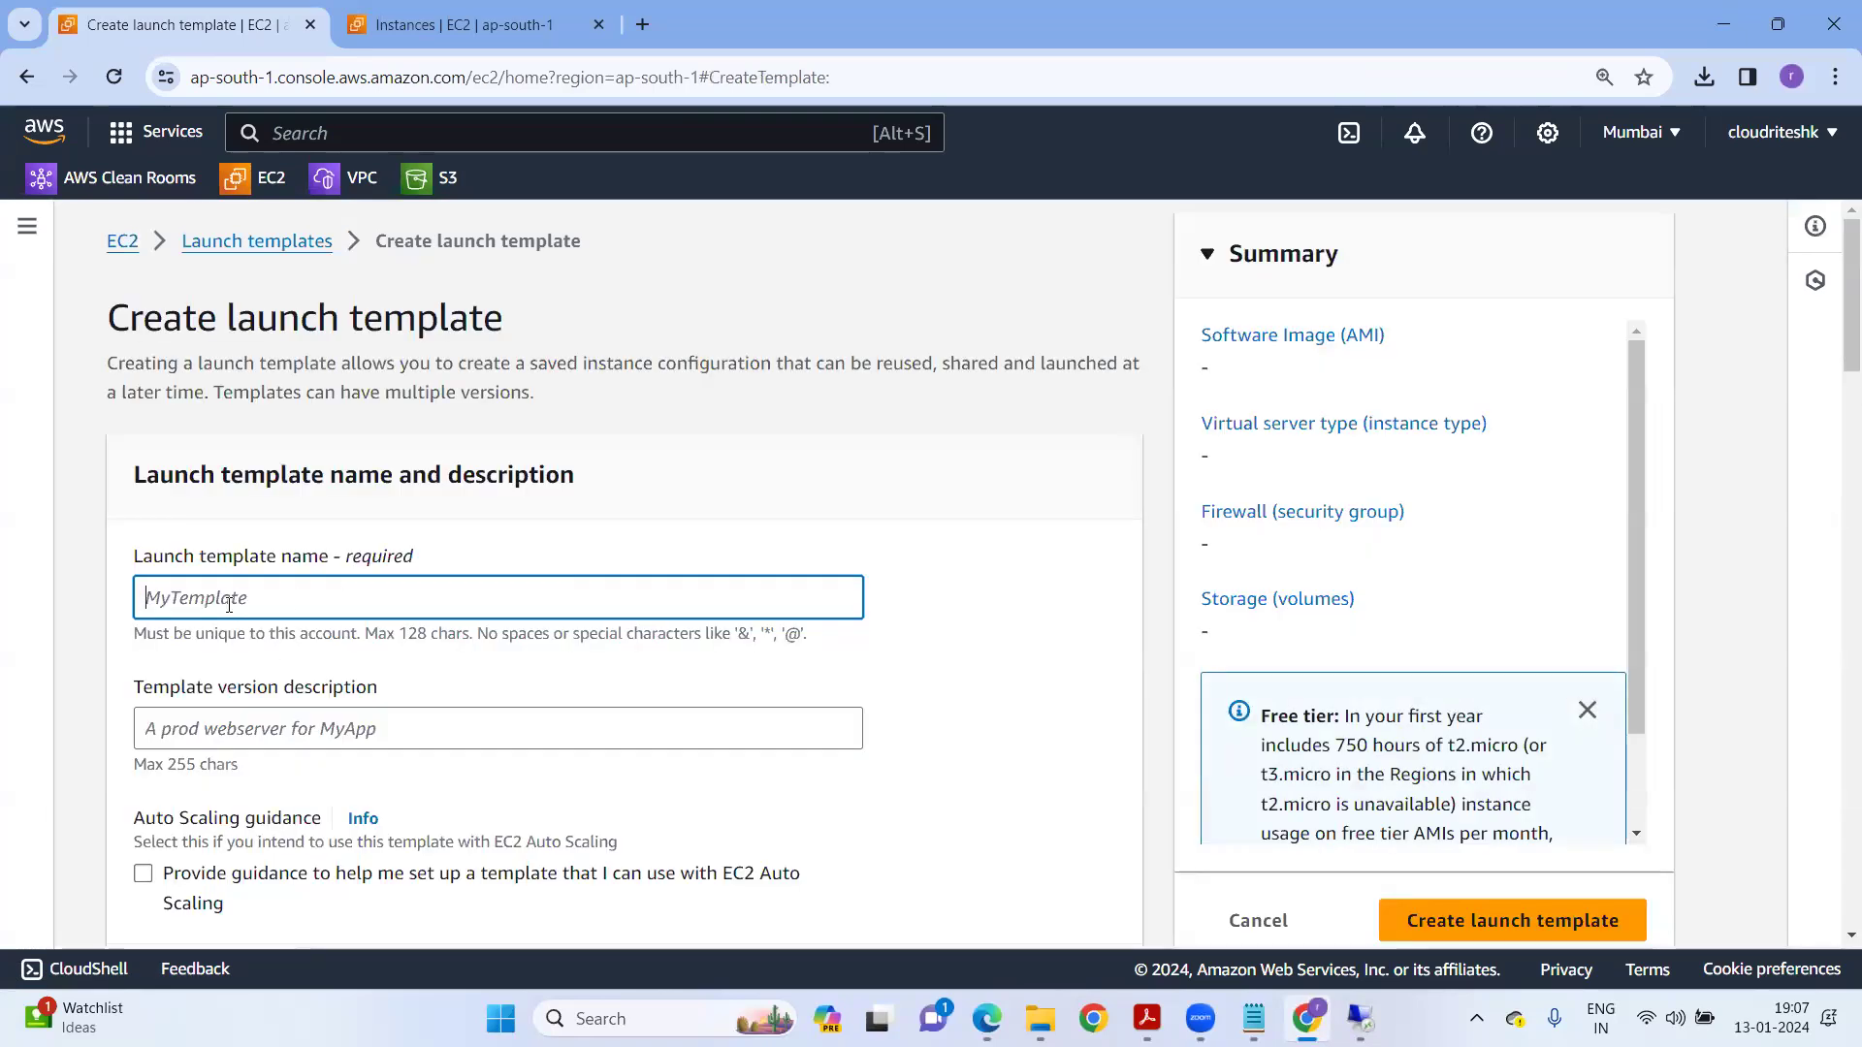
type("vmprodtempalte")
scroll(229, 603, "down", 1)
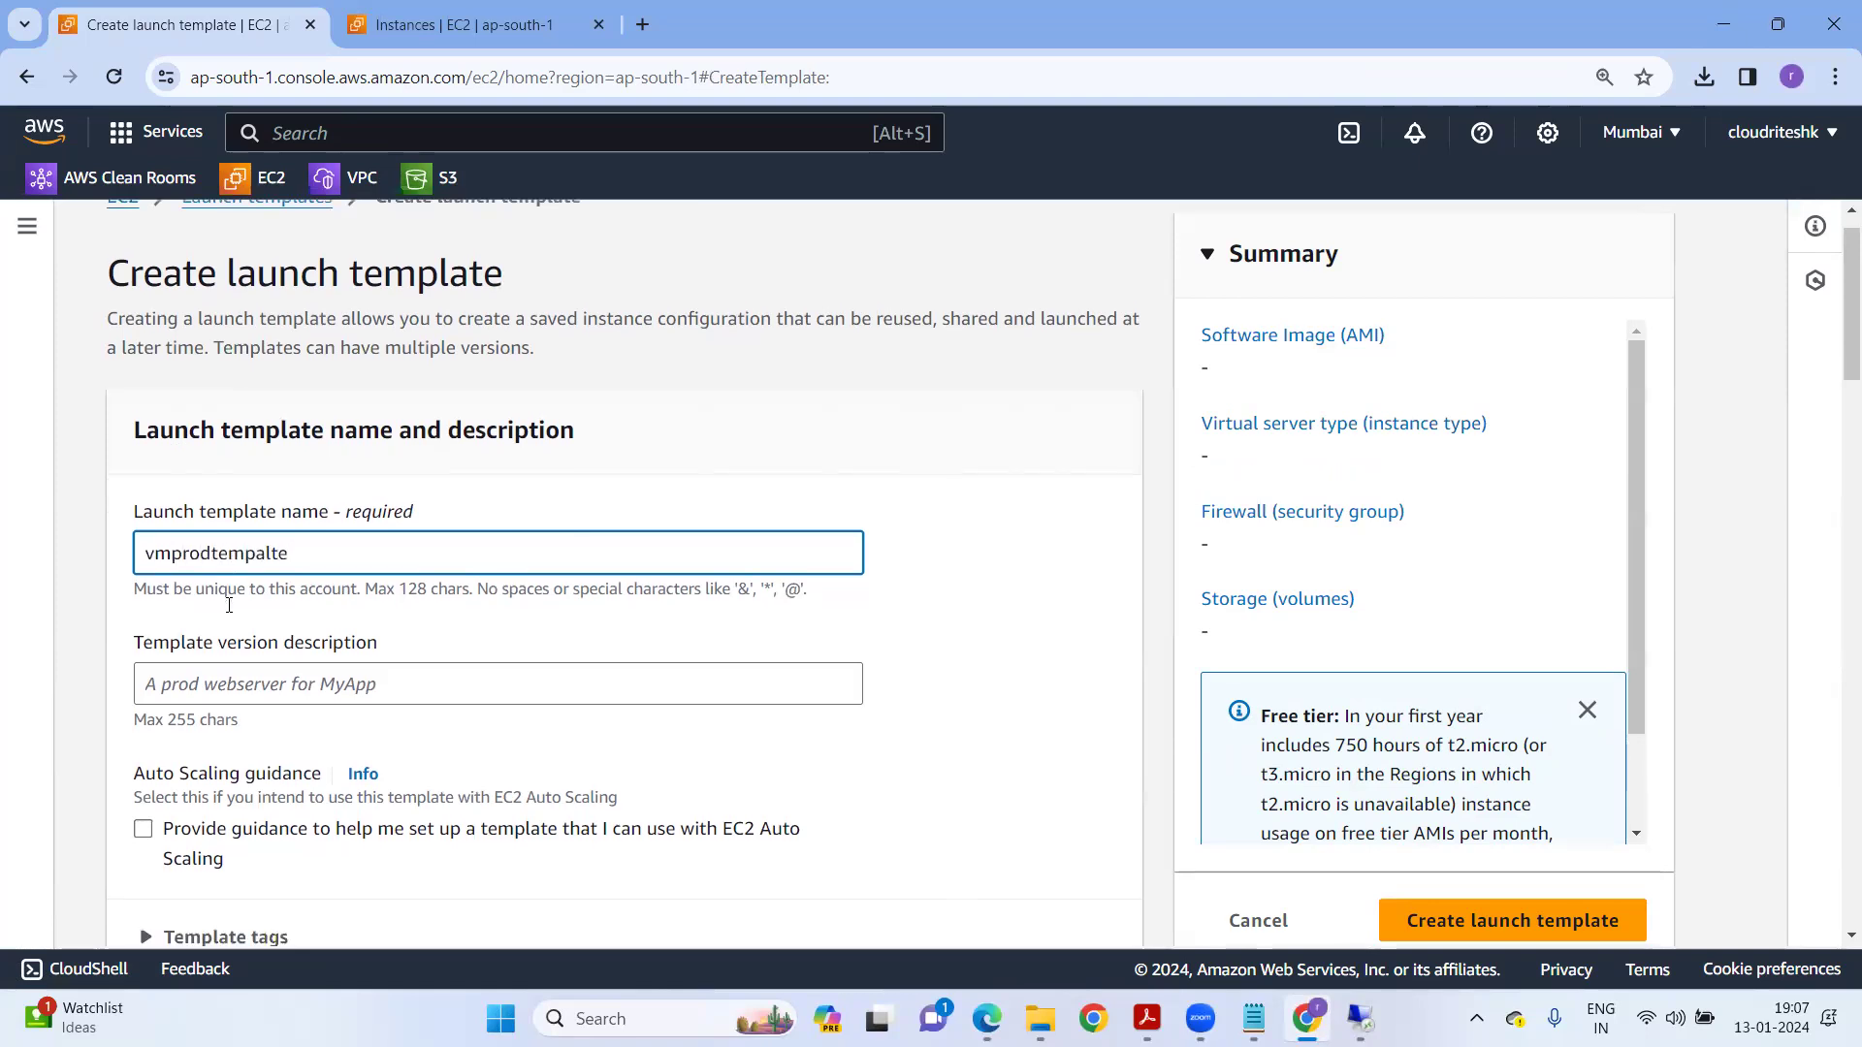
left_click(198, 607)
type("Dev")
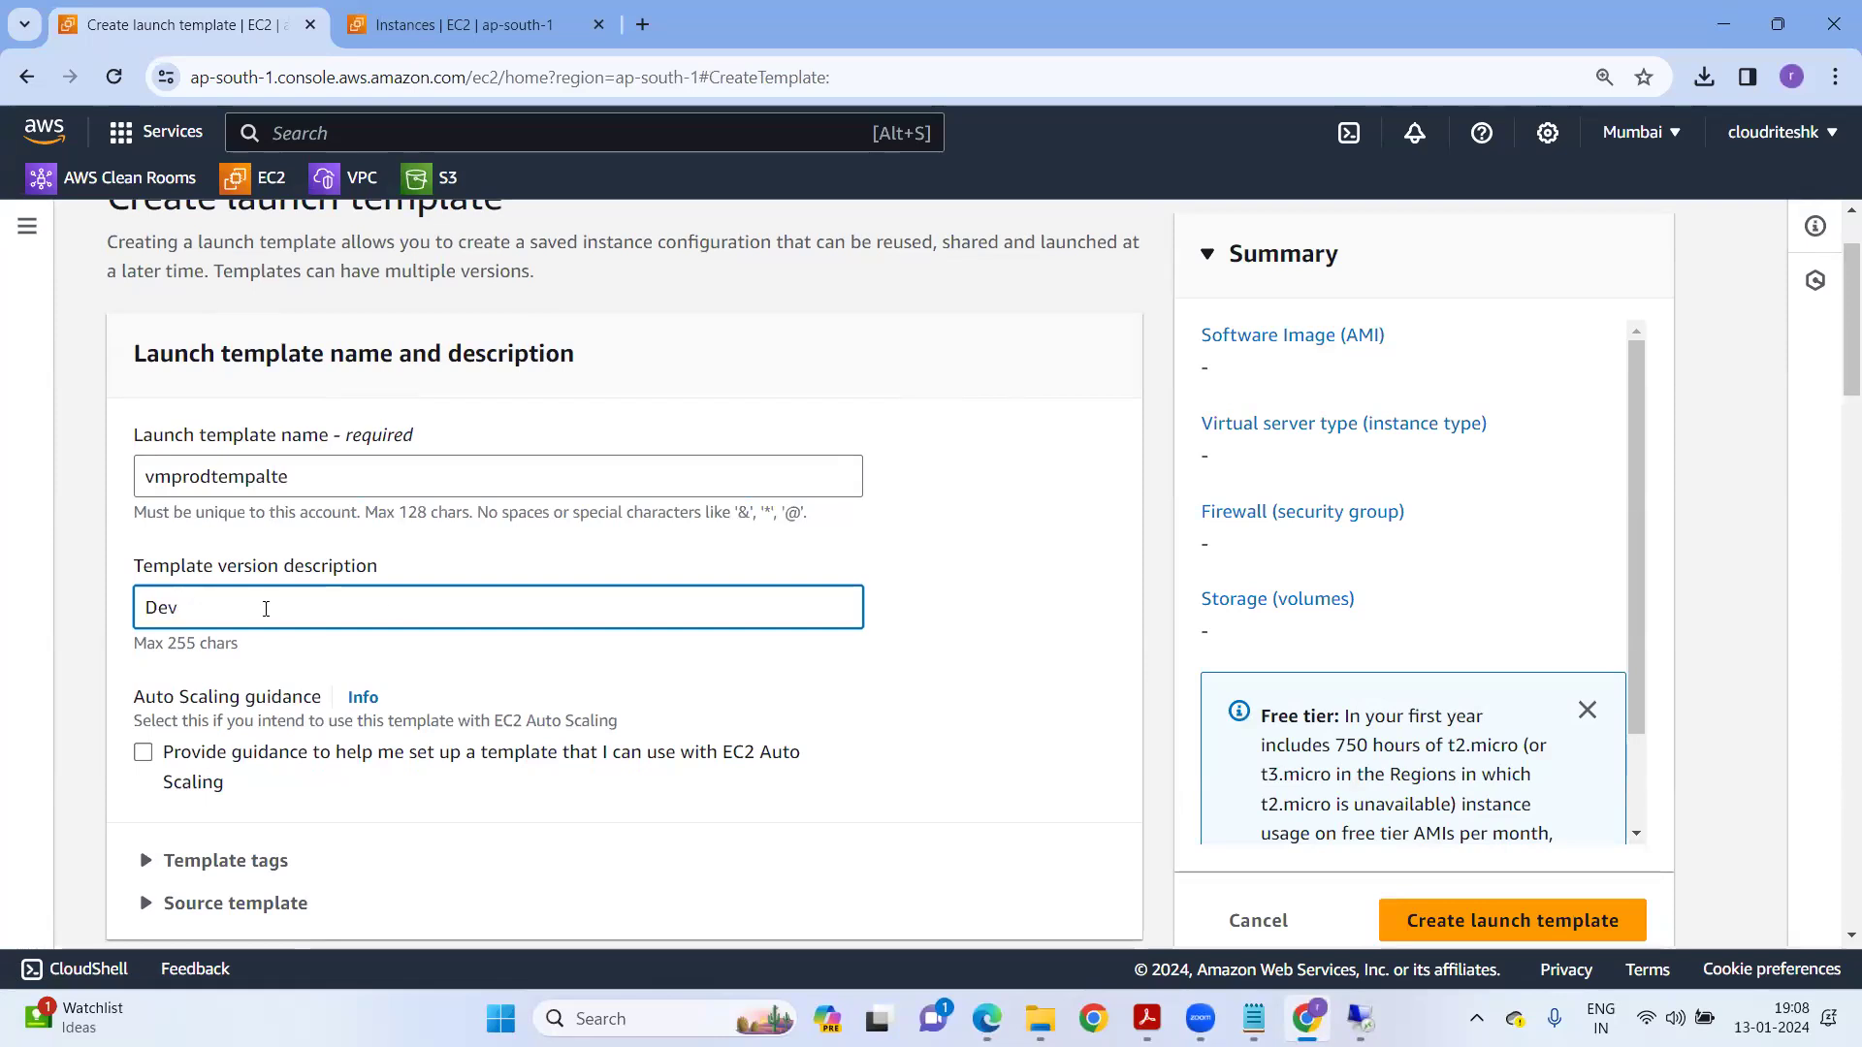
left_click_drag(191, 607, 161, 622)
key("BackSpace")
type("Prod")
scroll(229, 640, "down", 10)
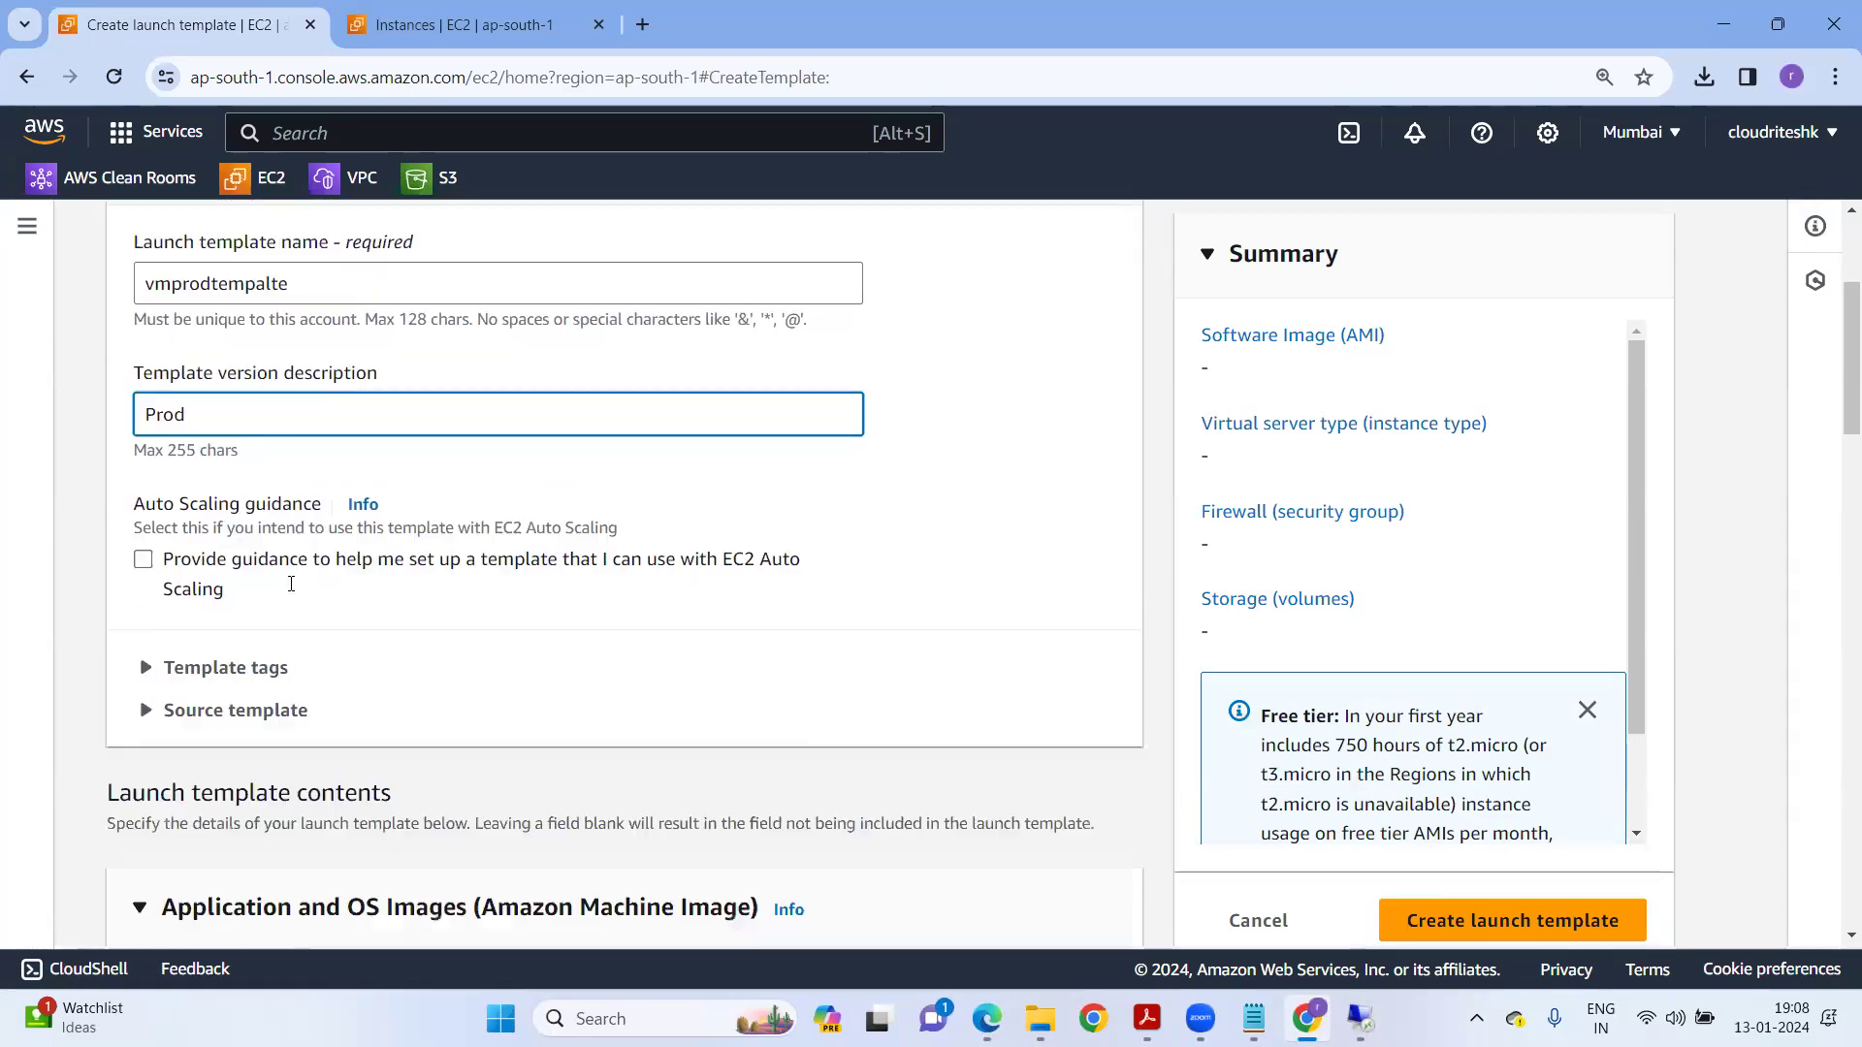
left_click(254, 326)
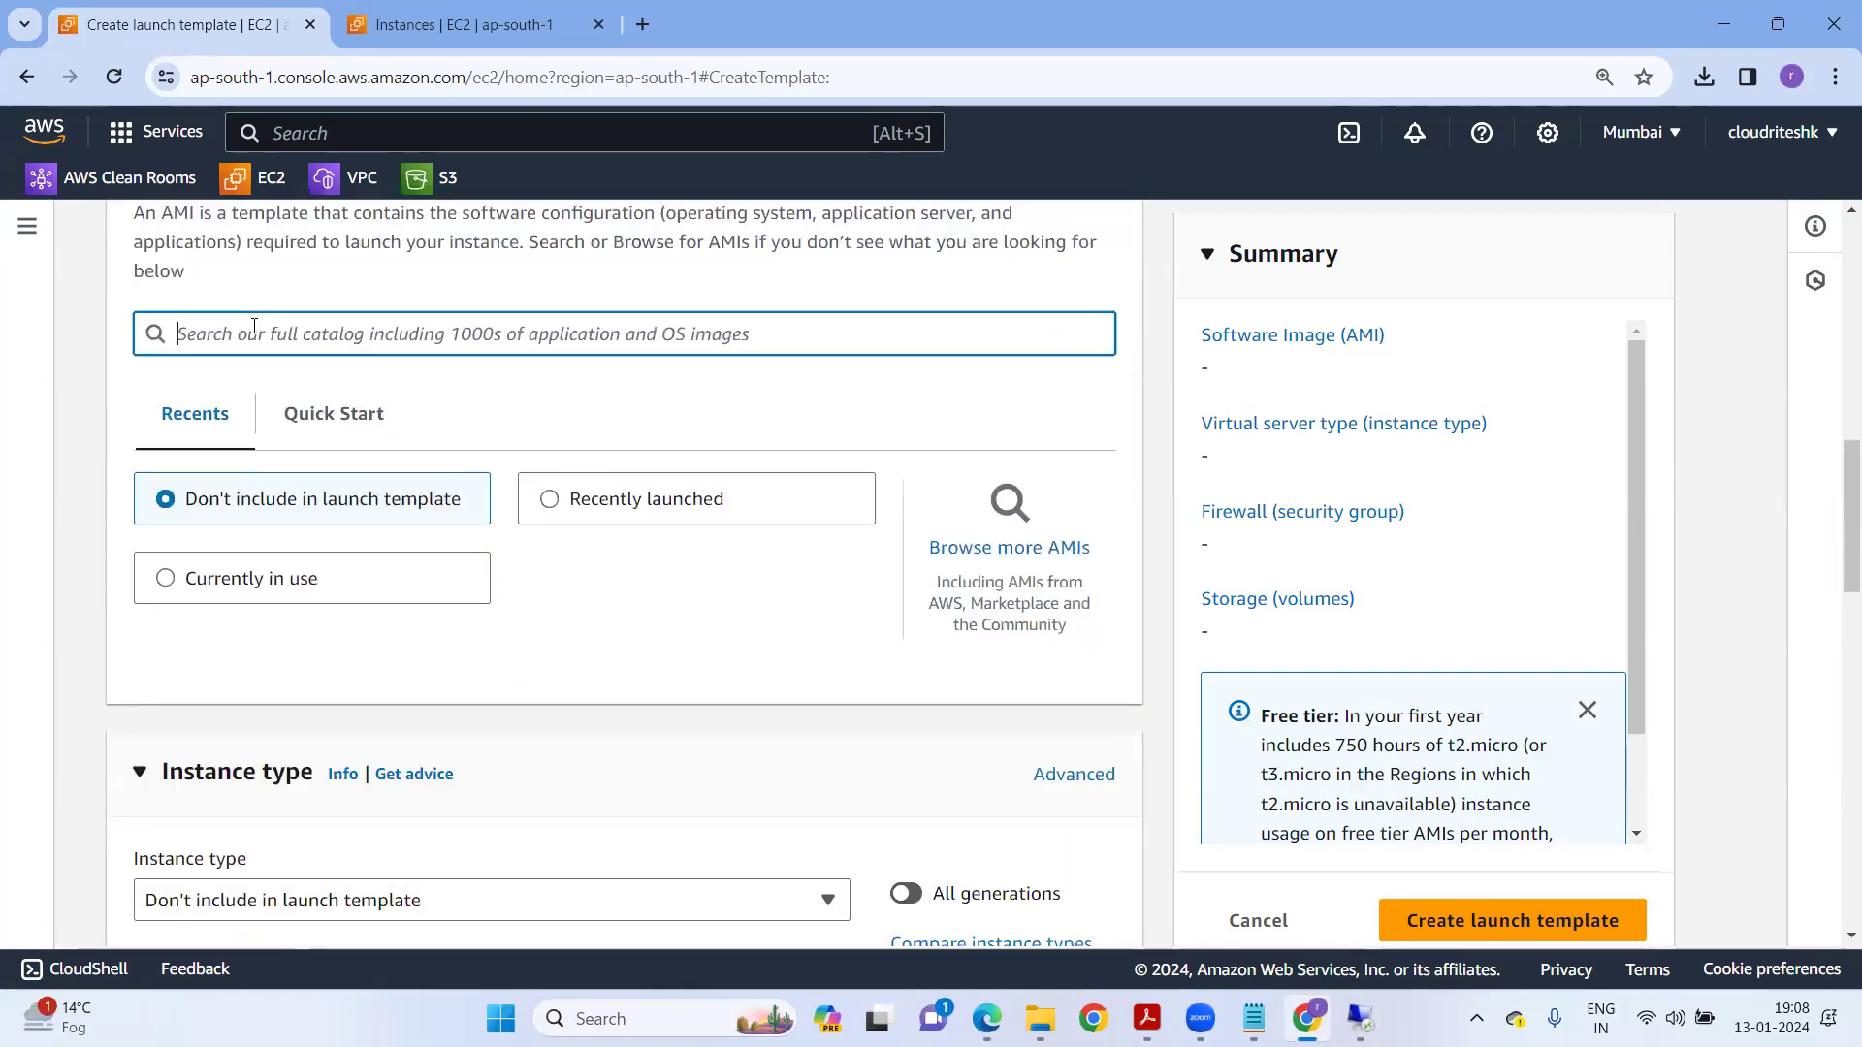
Choose the Windows Server 2022 Base AMI via a 'windows' search and set instance type t2.small.
type("windows")
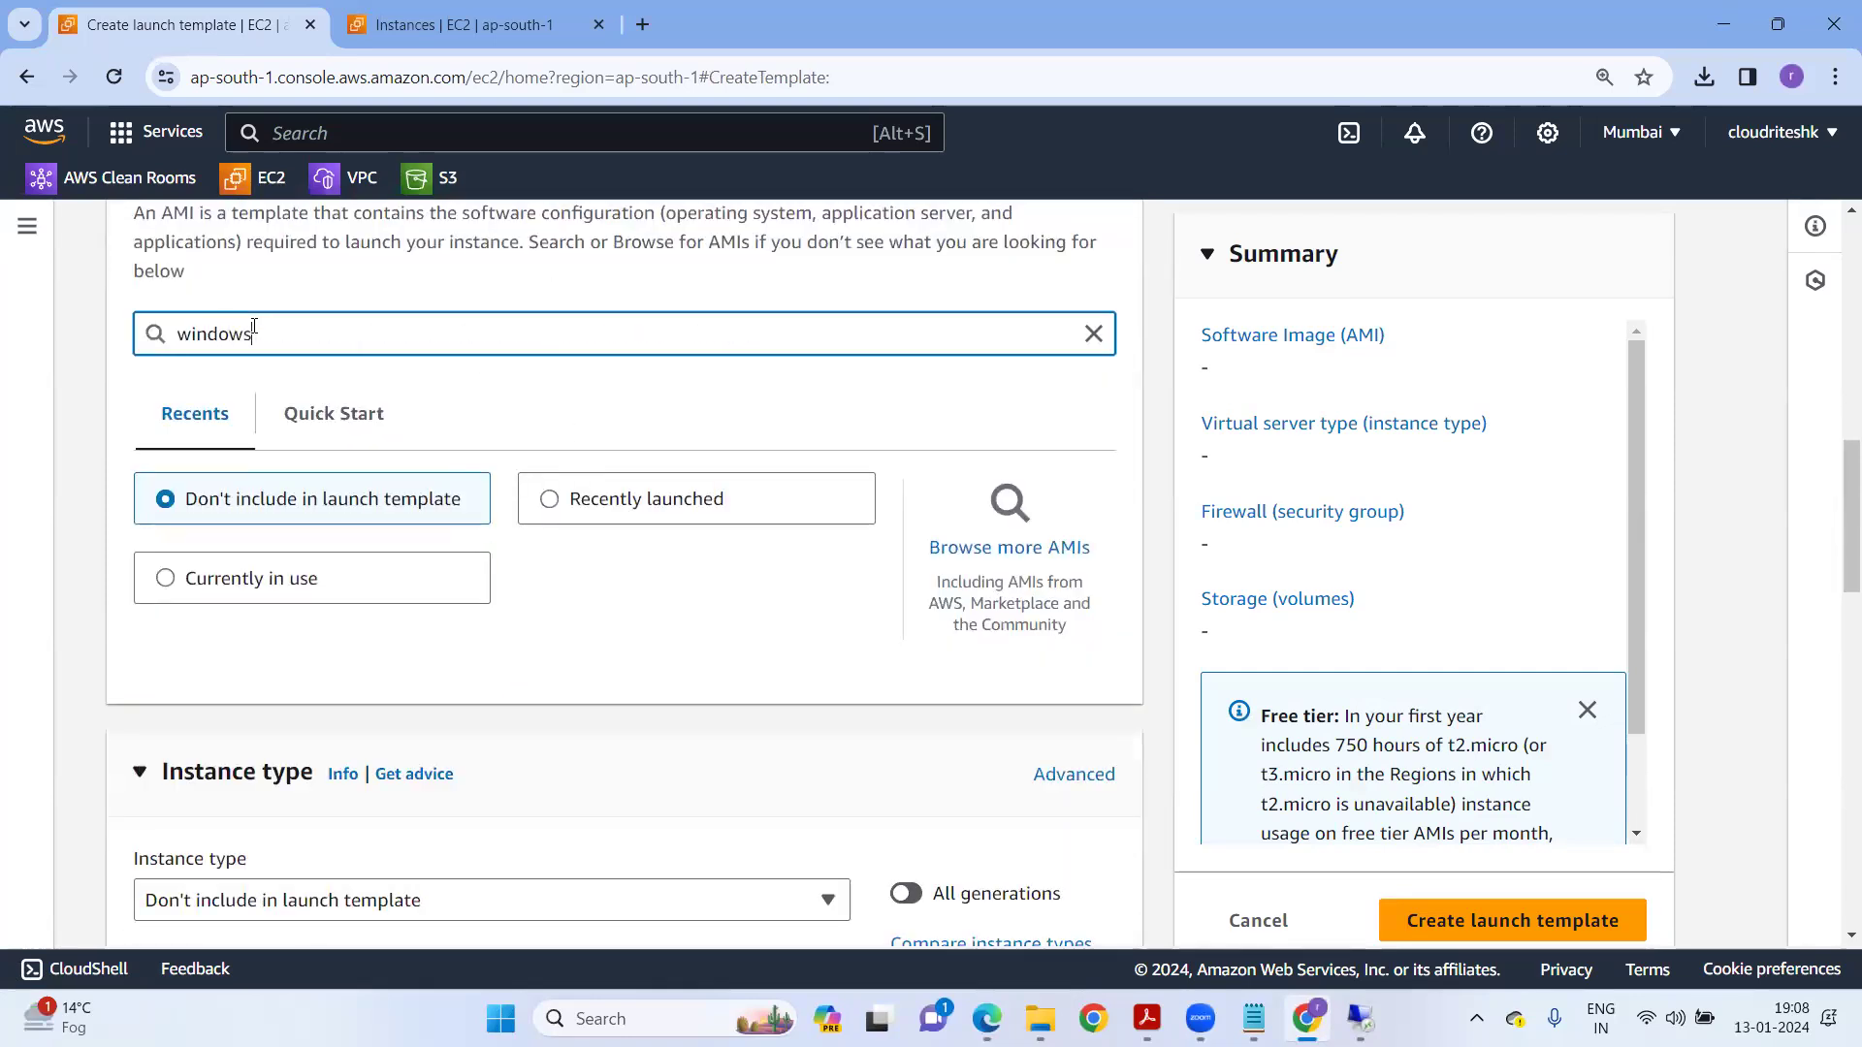
key("Return")
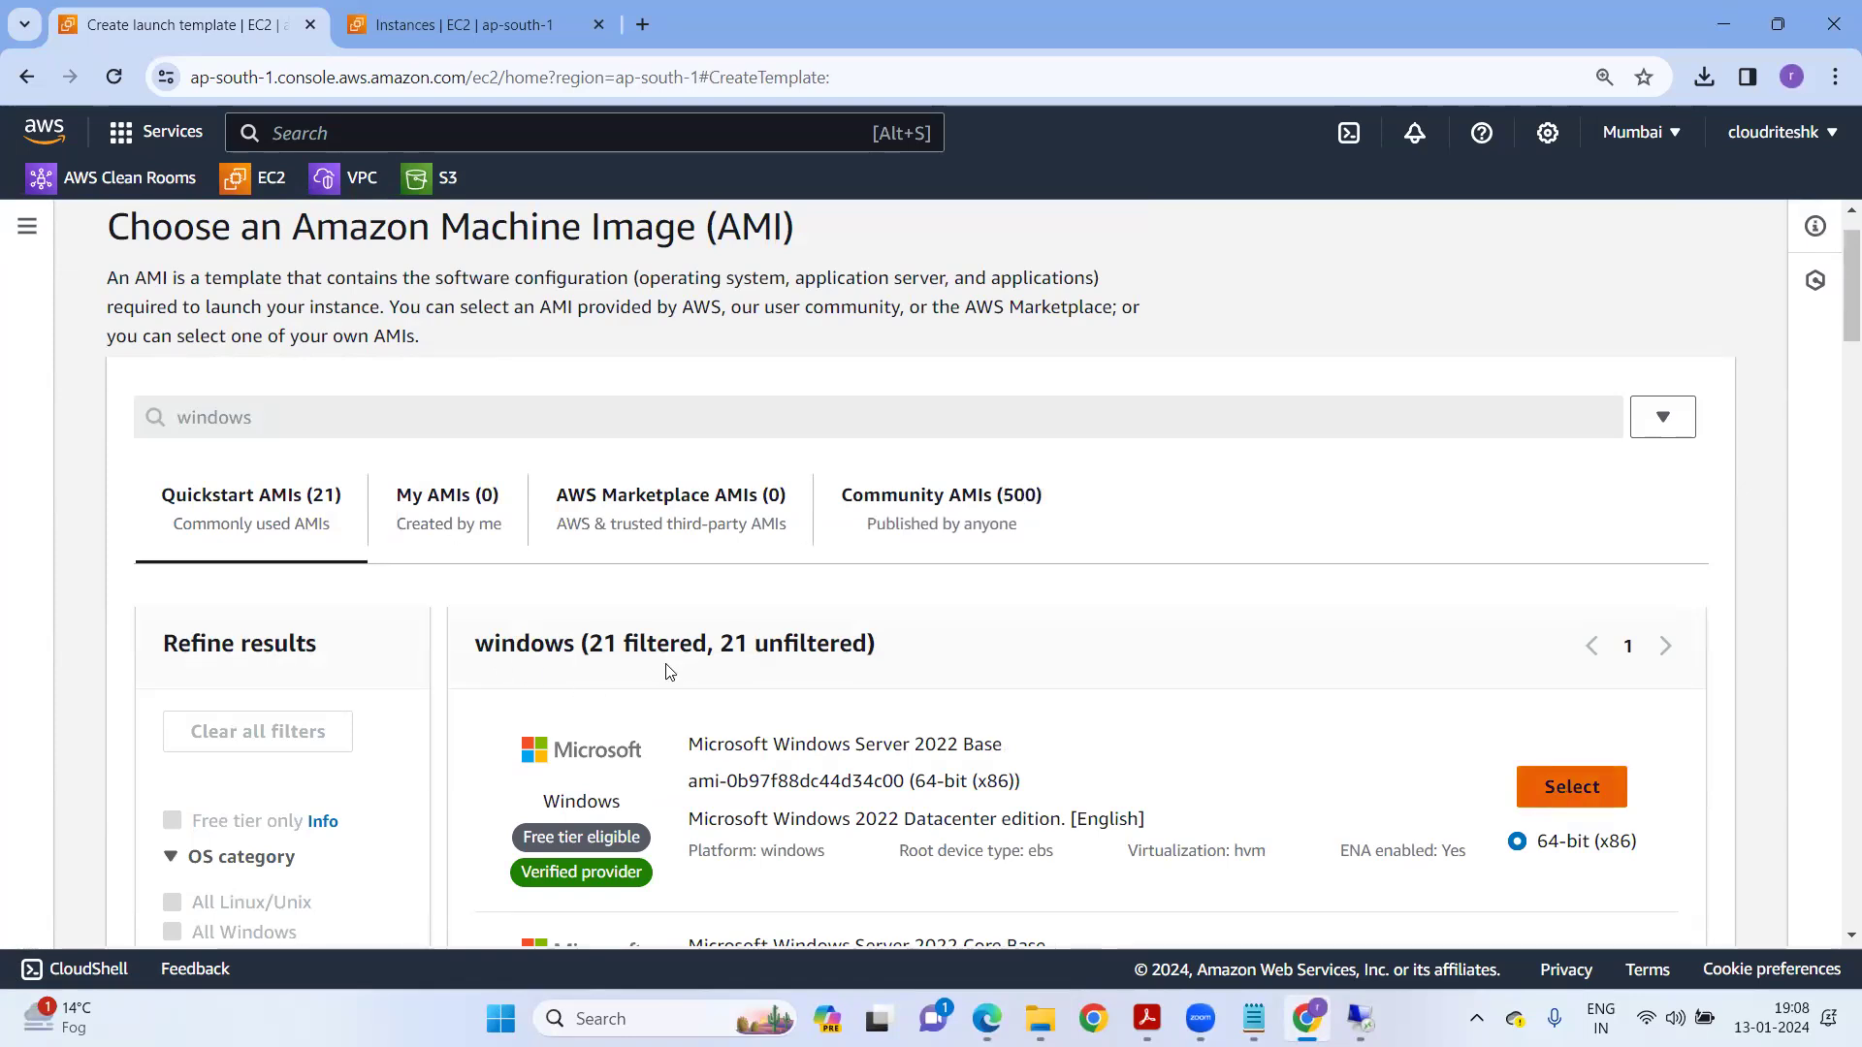
scroll(528, 636, "down", 6)
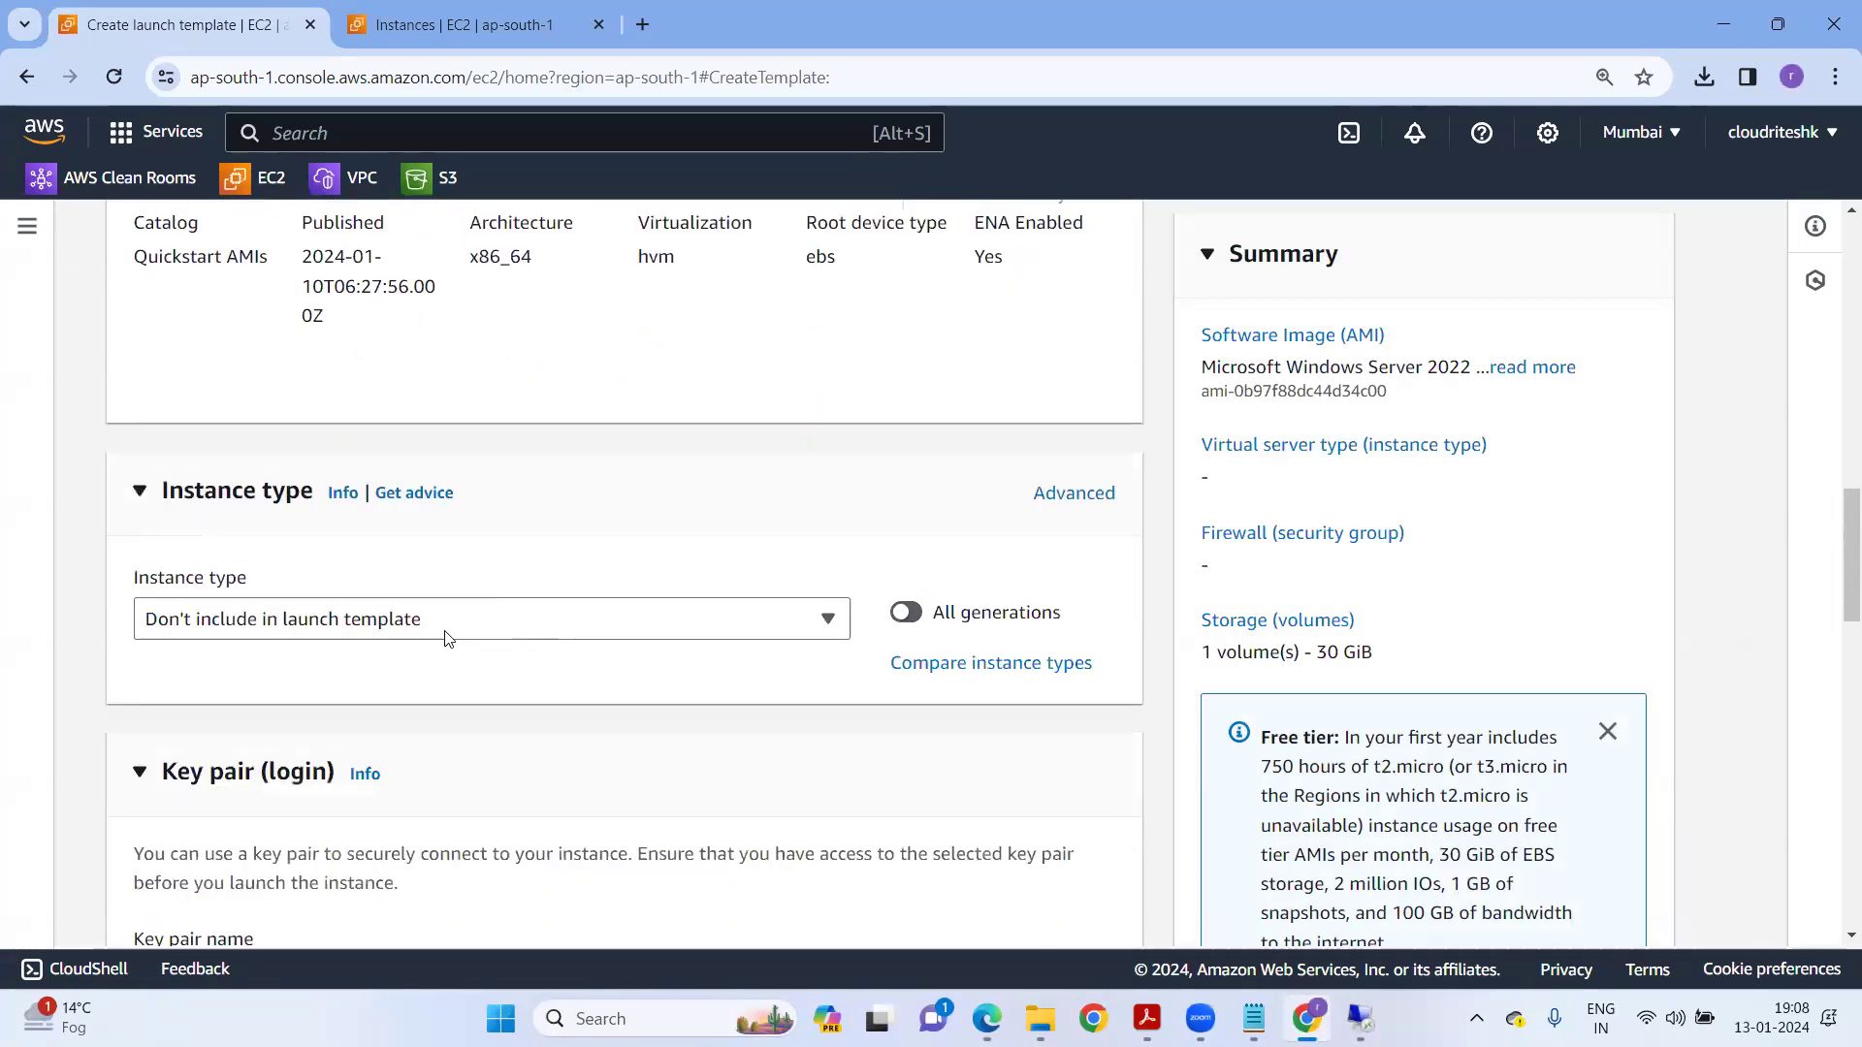
left_click(291, 630)
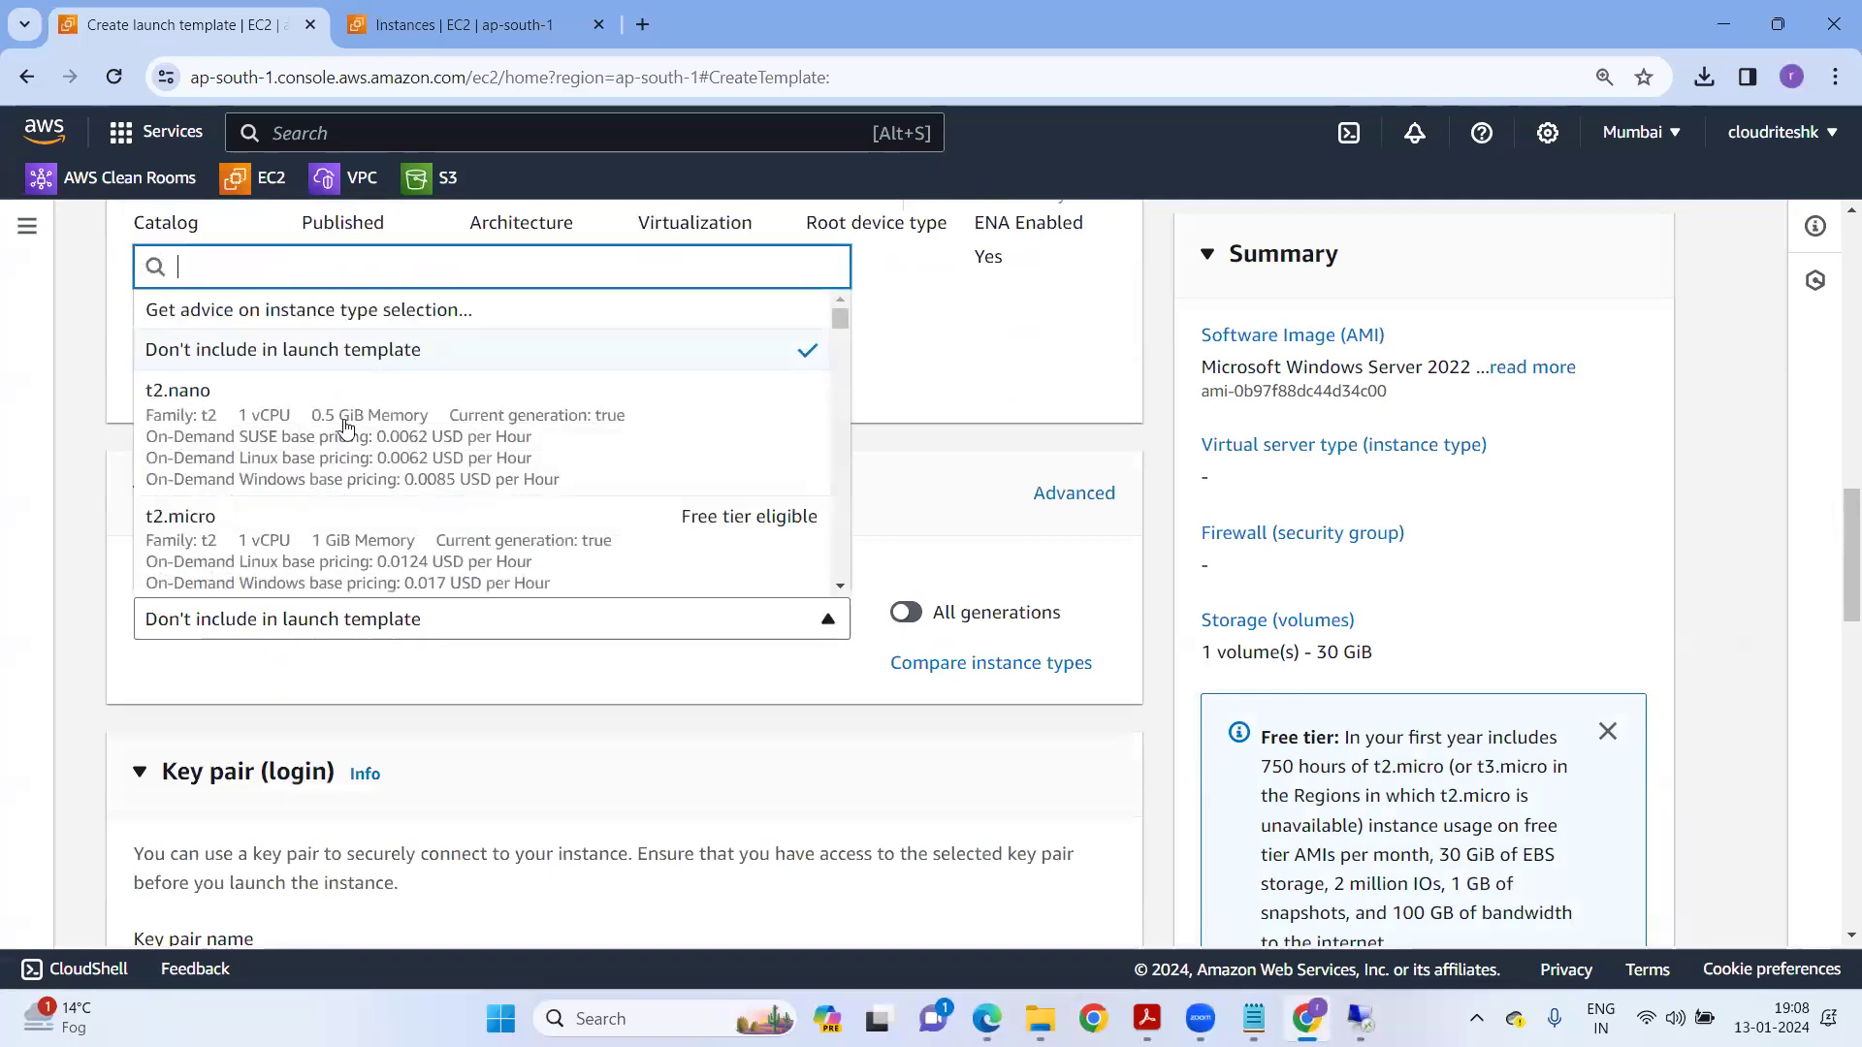
scroll(375, 514, "down", 4)
left_click(375, 514)
scroll(572, 586, "down", 5)
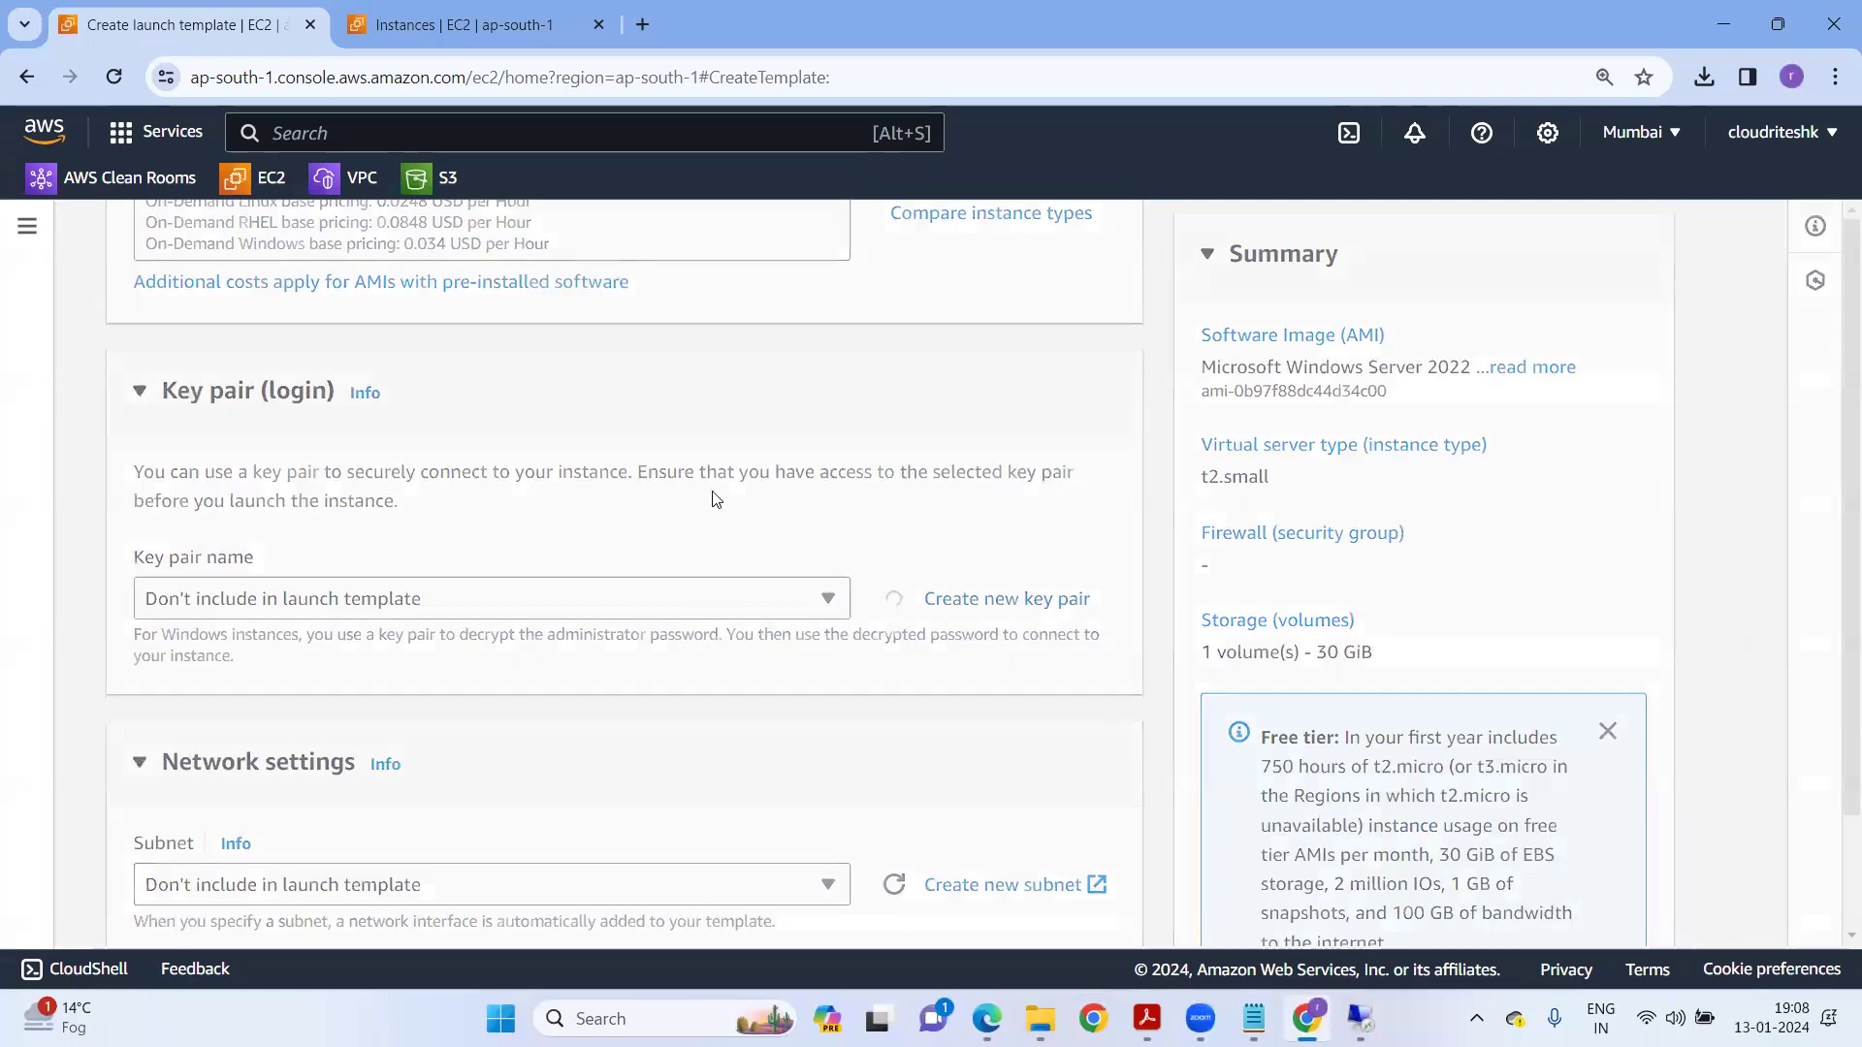
Create key pair ab12345 and pick the first ap-south-1a subnet.
left_click(629, 385)
type("ab12345")
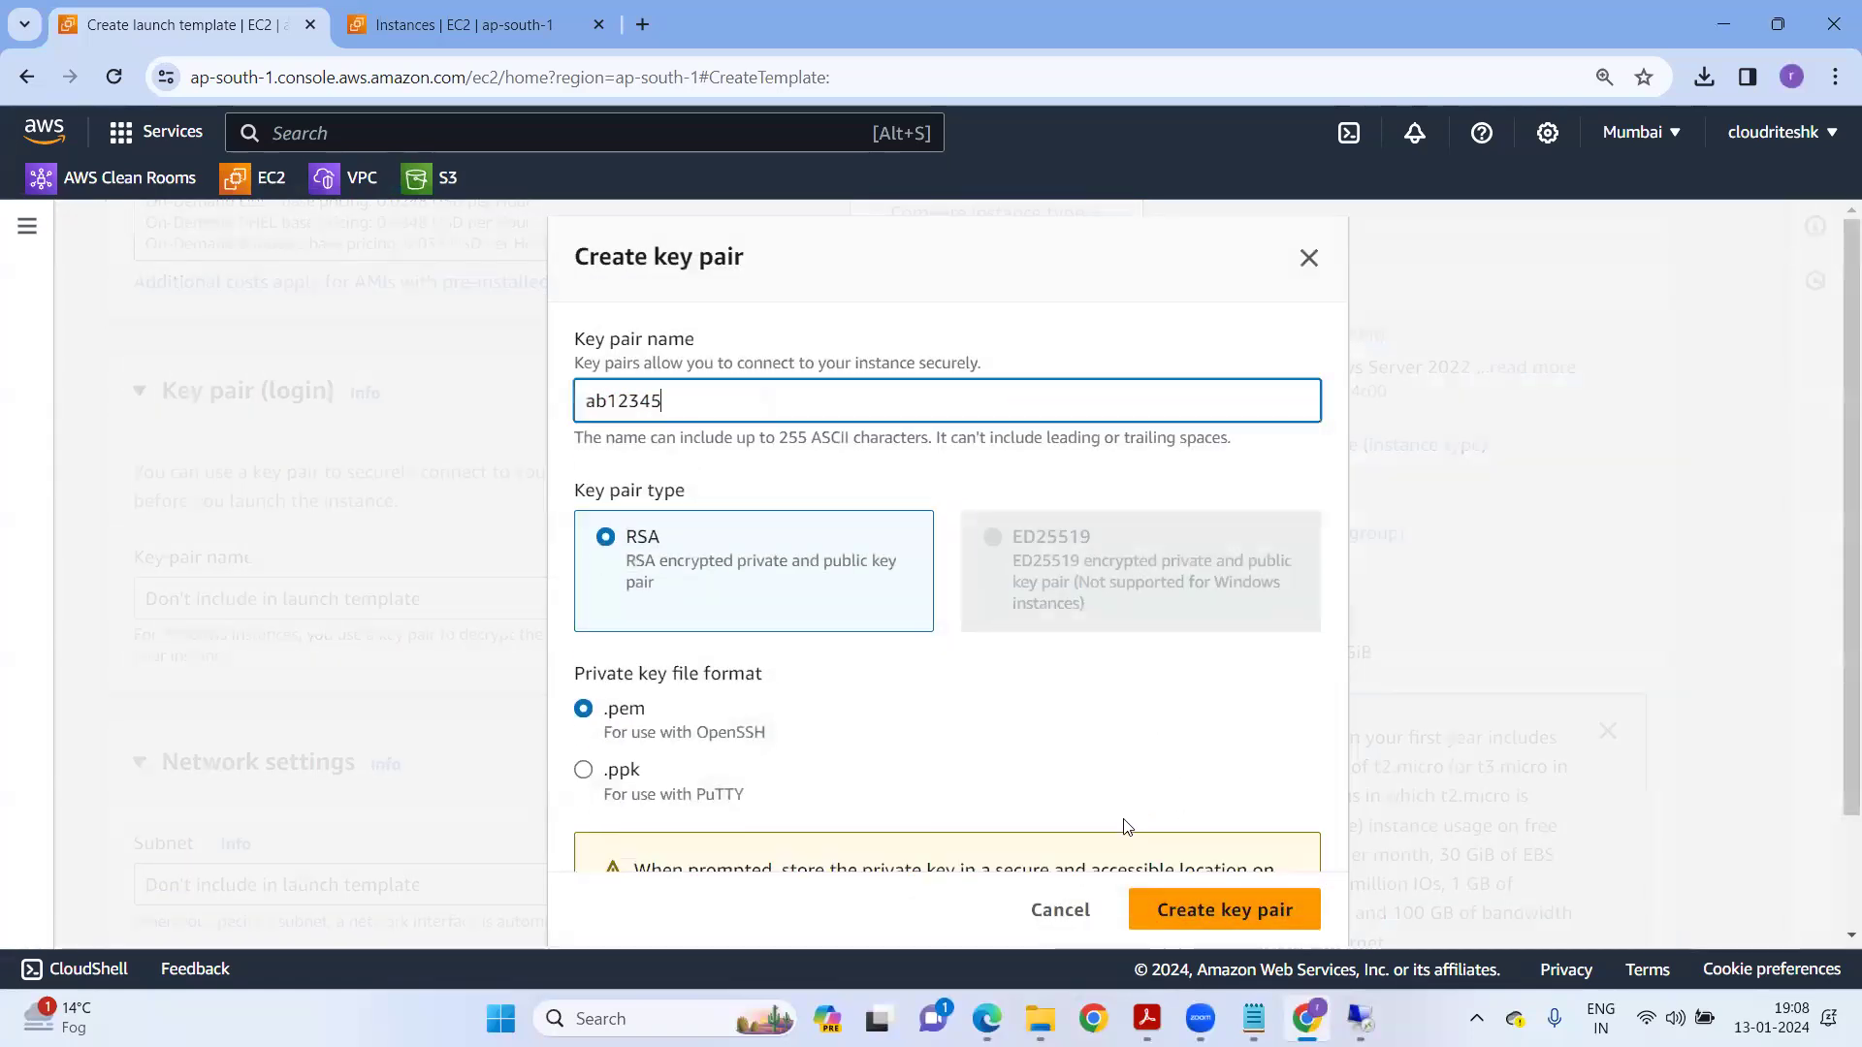
key("Return")
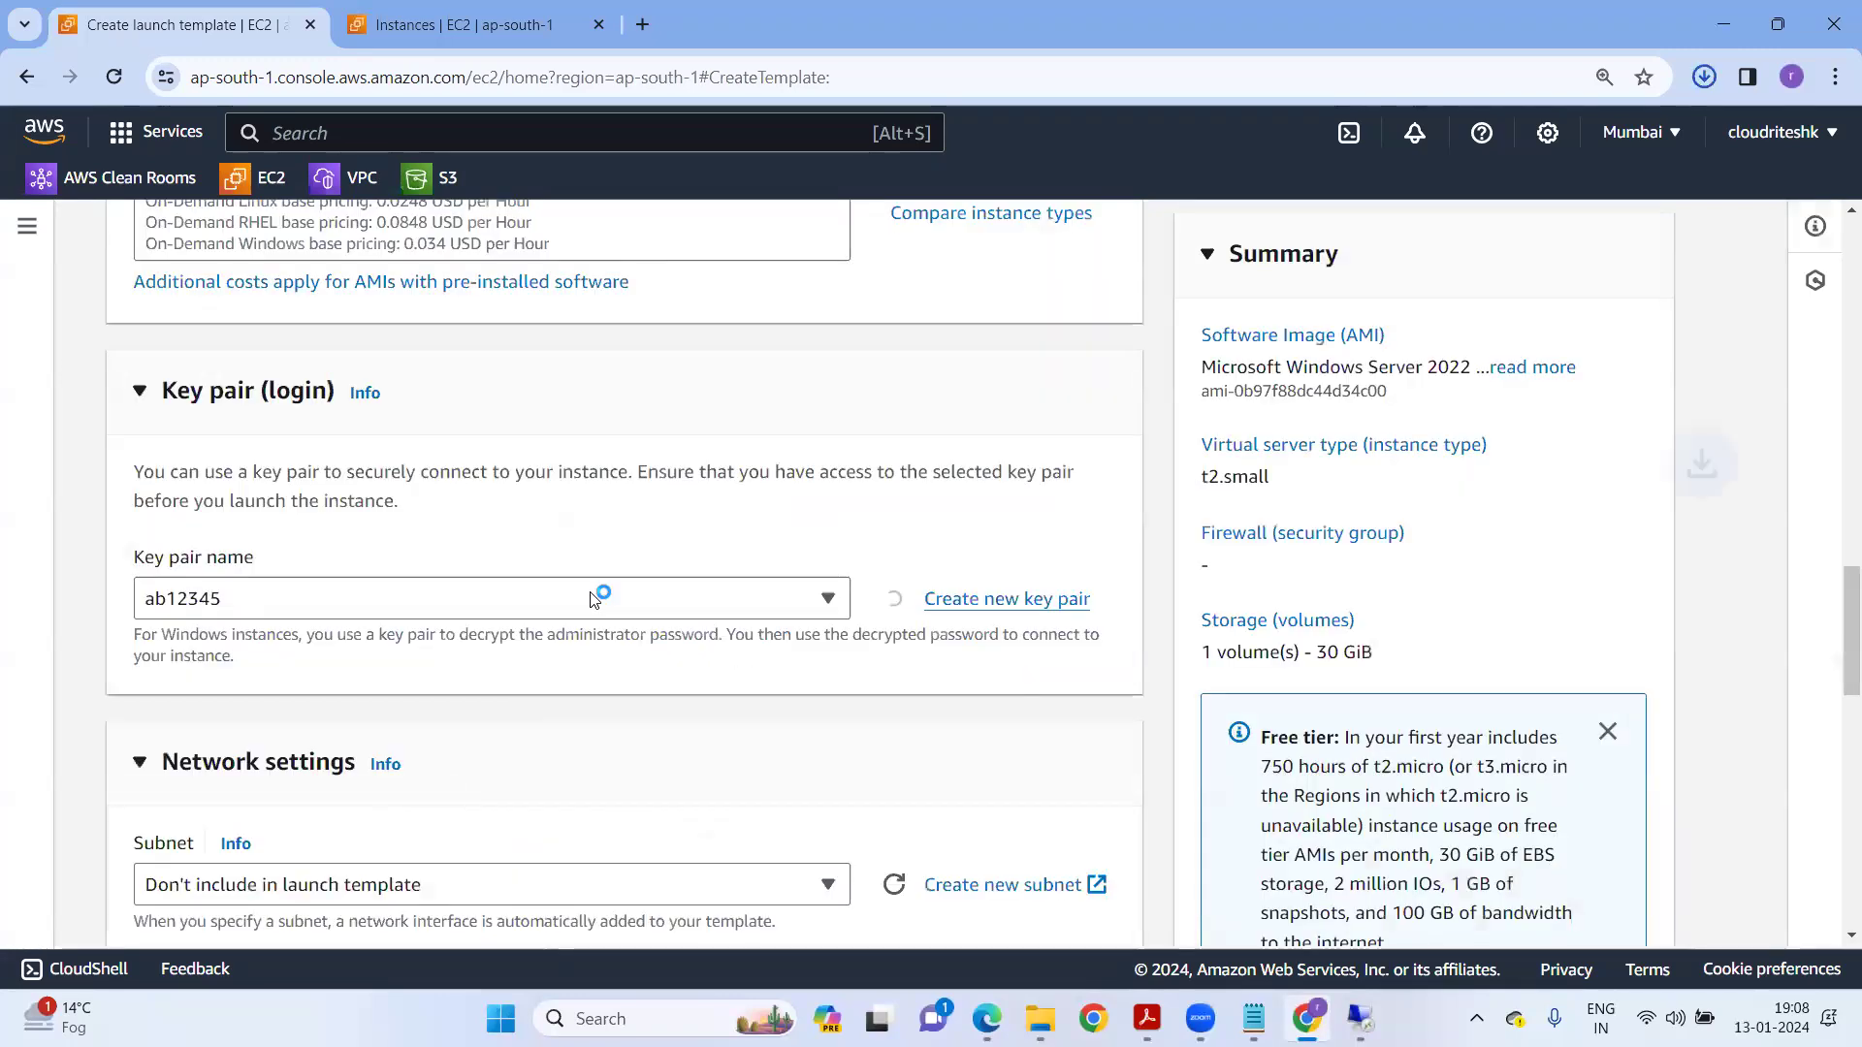
scroll(465, 640, "down", 3)
left_click(462, 640)
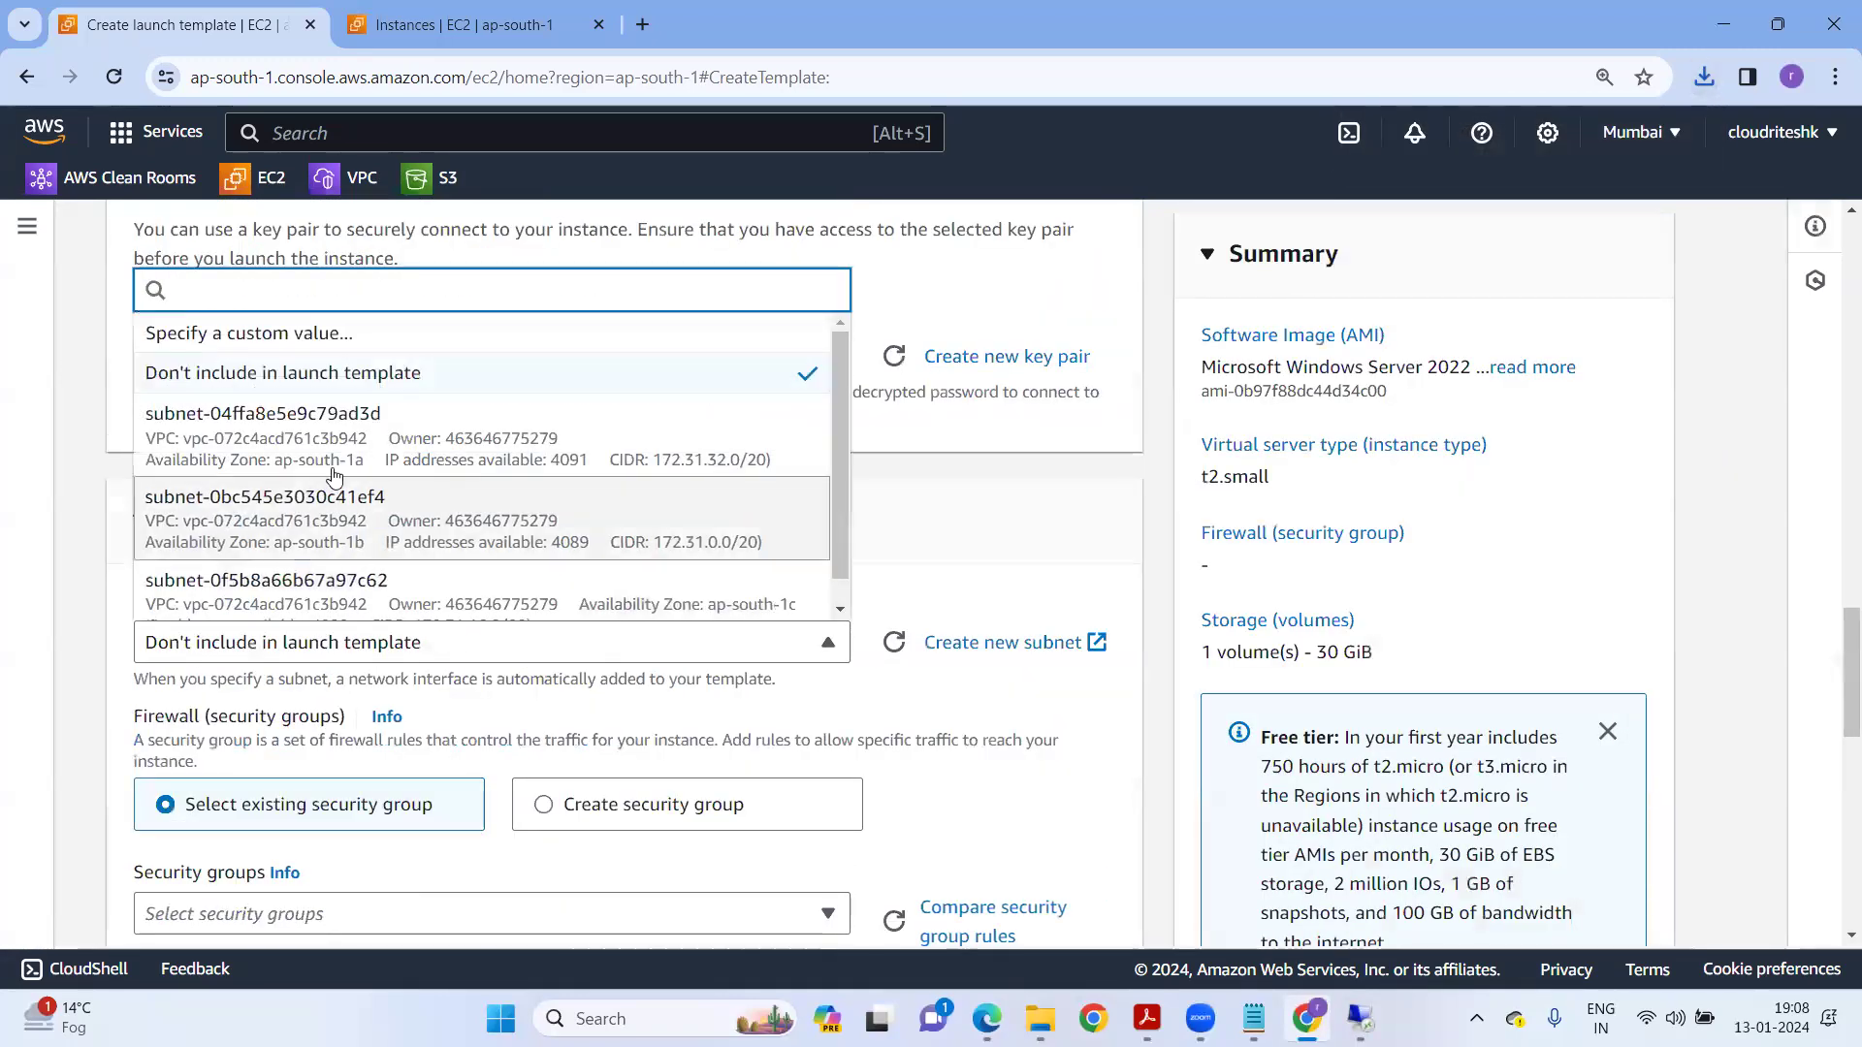
key("Return")
scroll(624, 661, "down", 2)
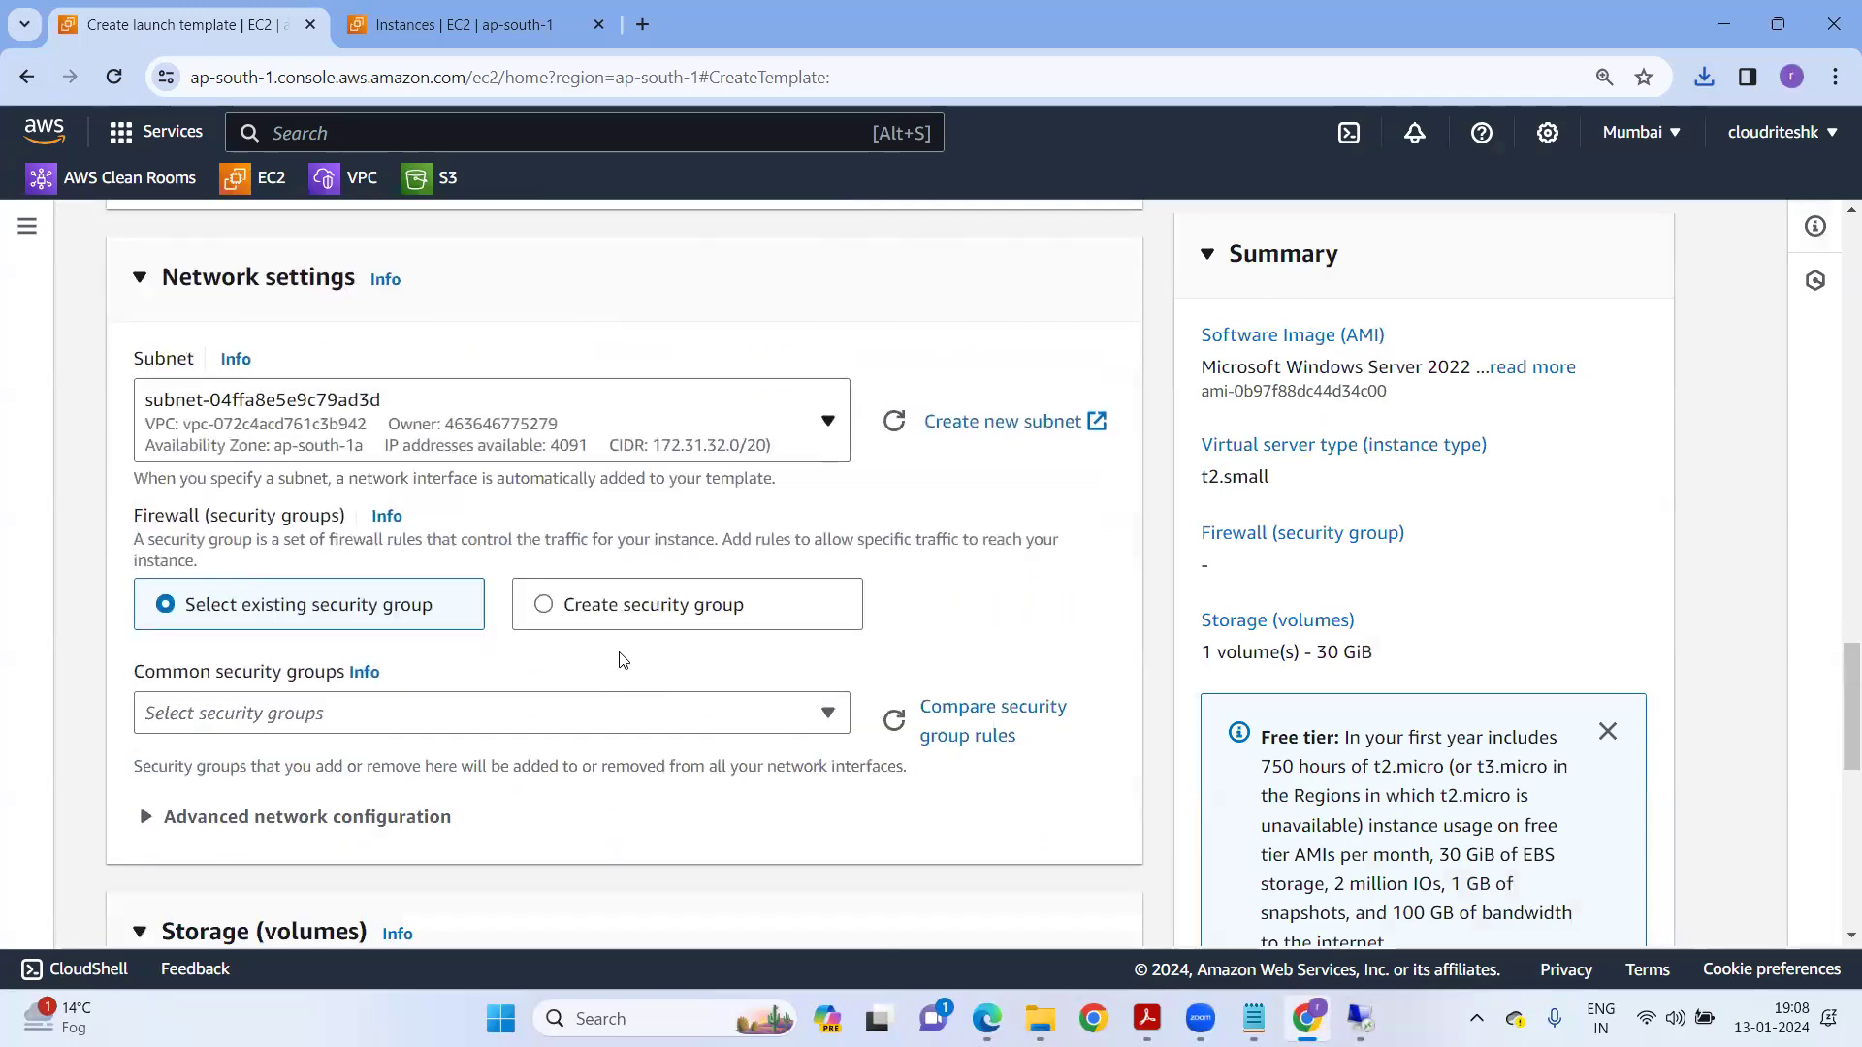
Add new security group newtestsg1 with description 'allowed' and create the launch template.
left_click(602, 606)
left_click(235, 700)
type("newtestsg1")
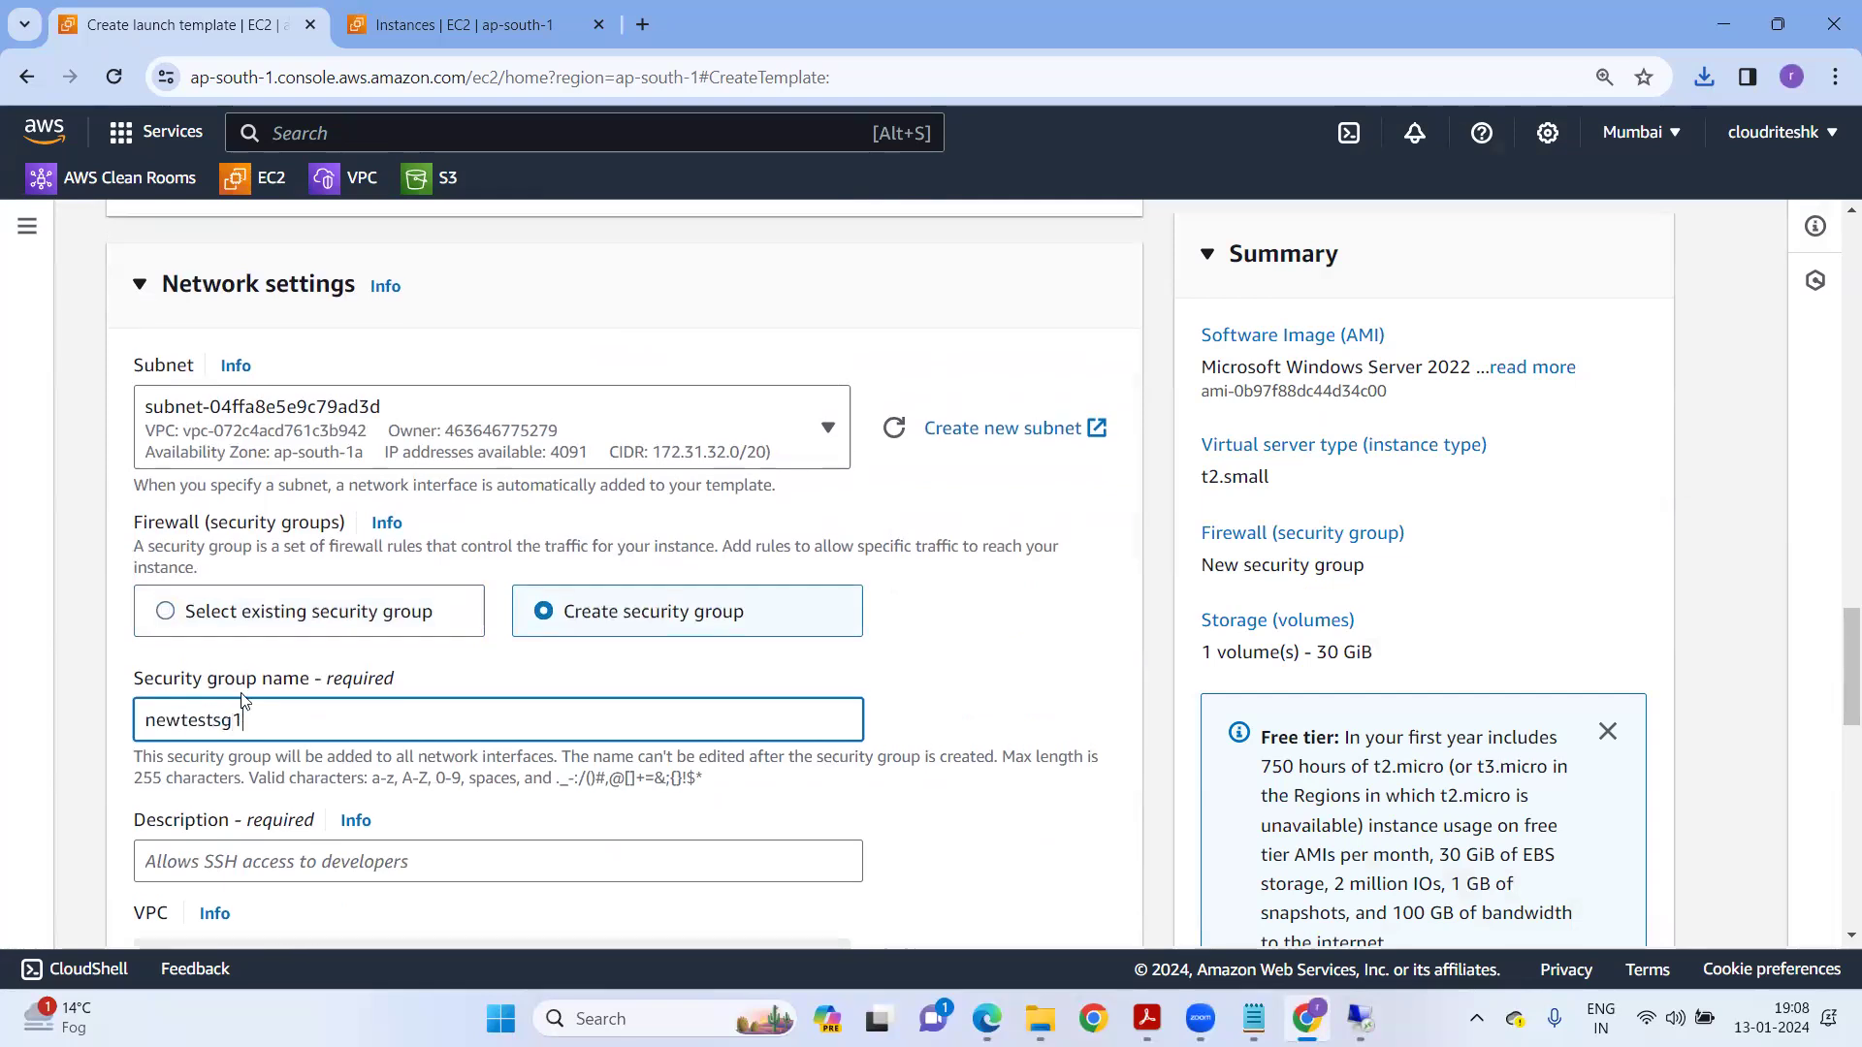
scroll(257, 692, "down", 6)
scroll(283, 753, "down", 7)
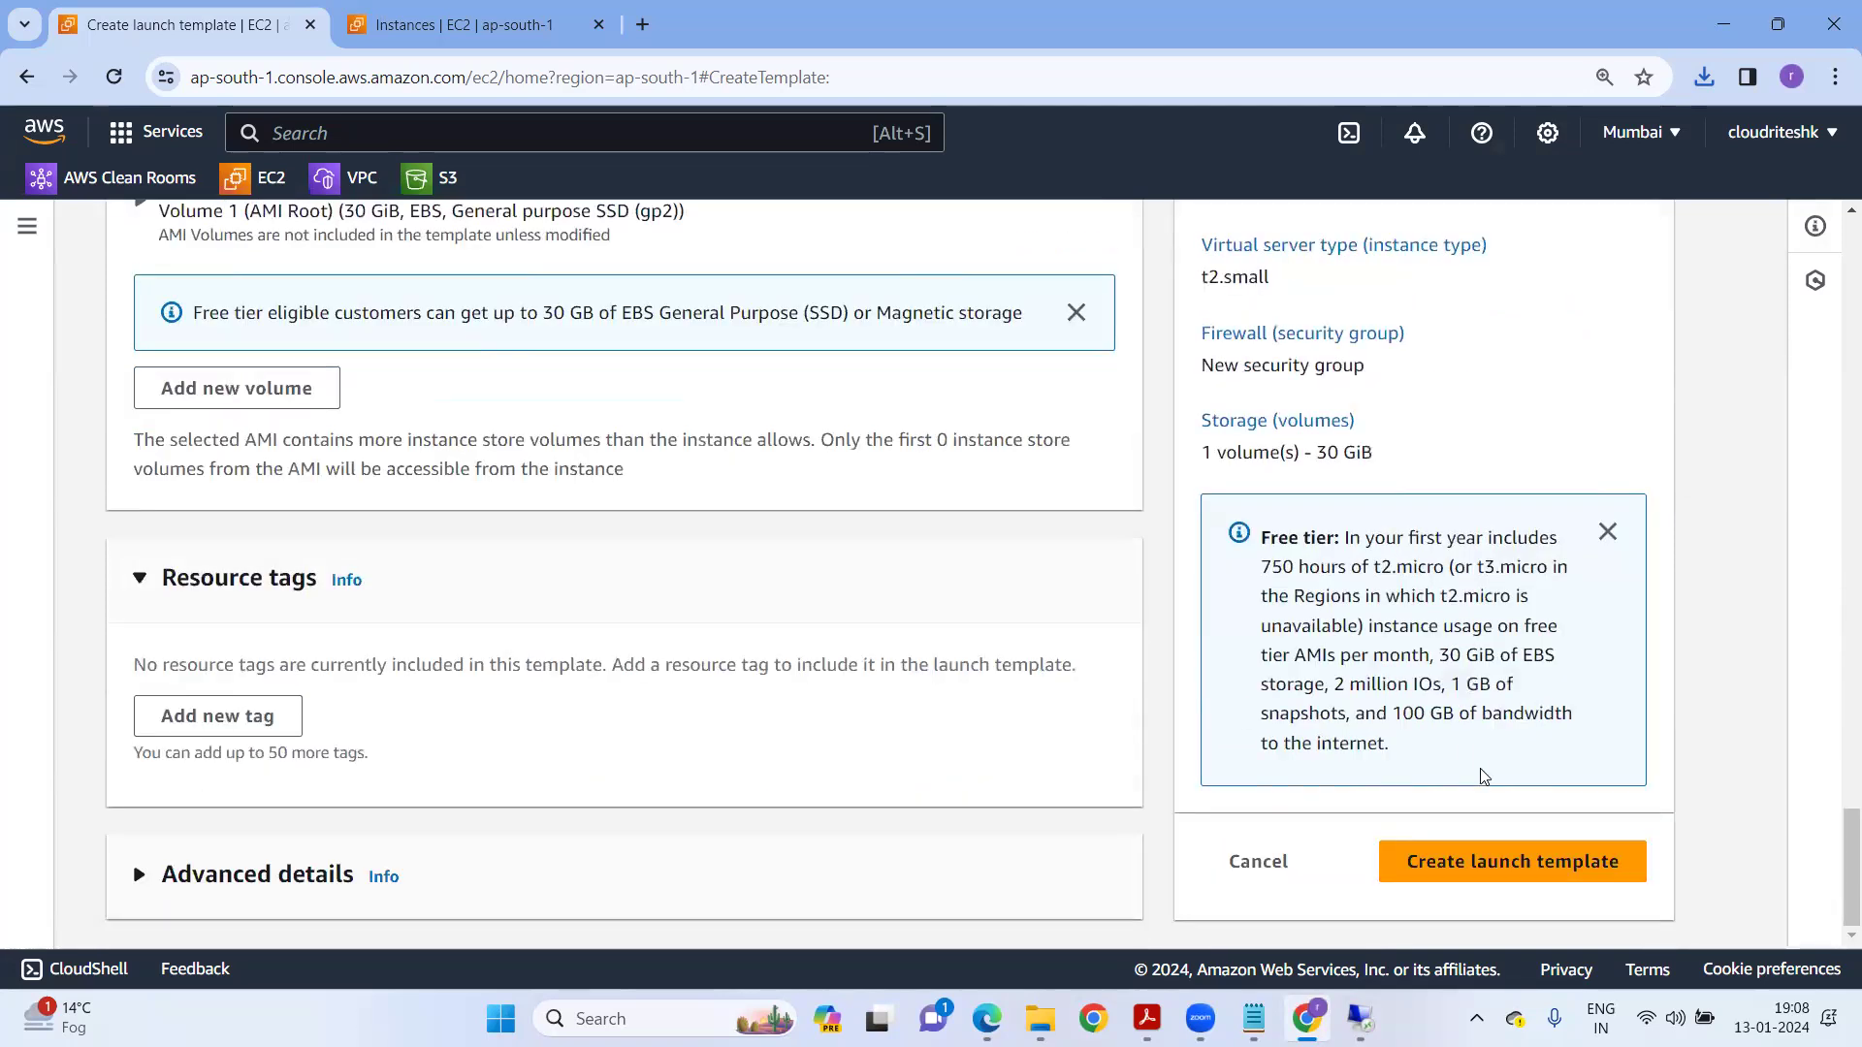
left_click(1446, 864)
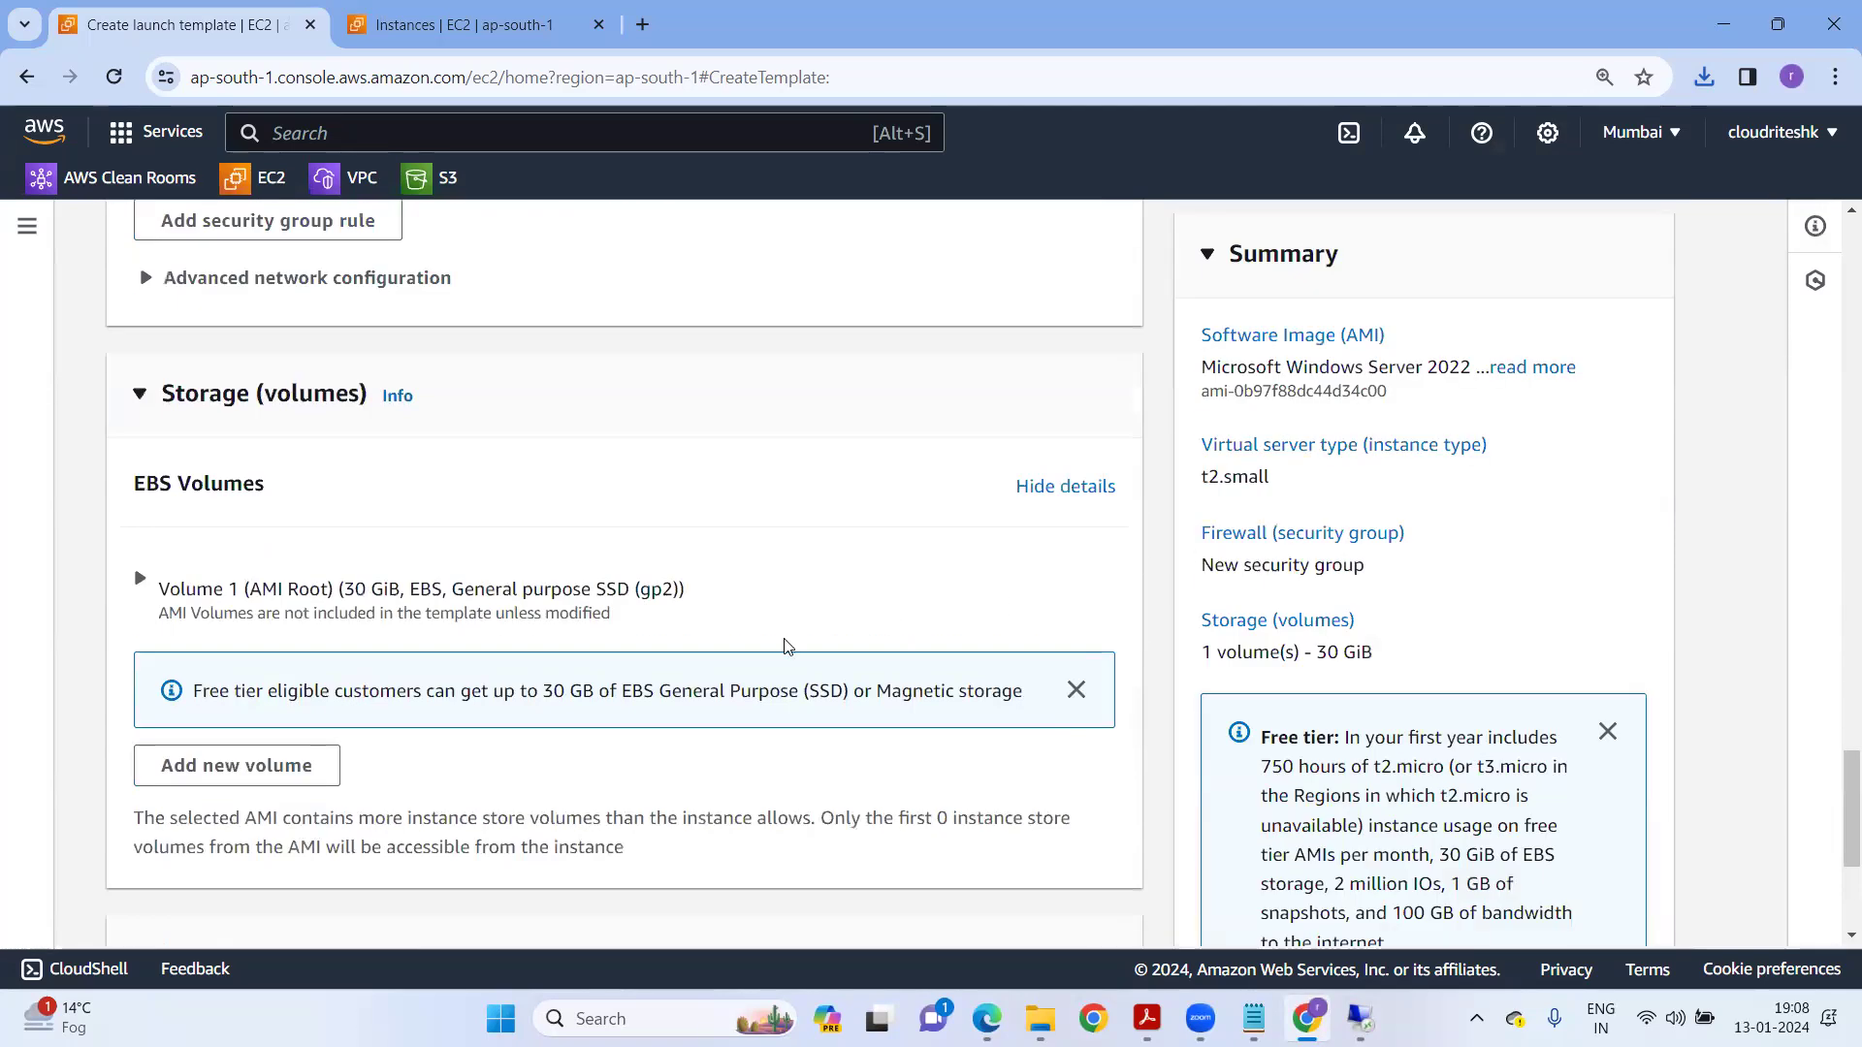
left_click(260, 388)
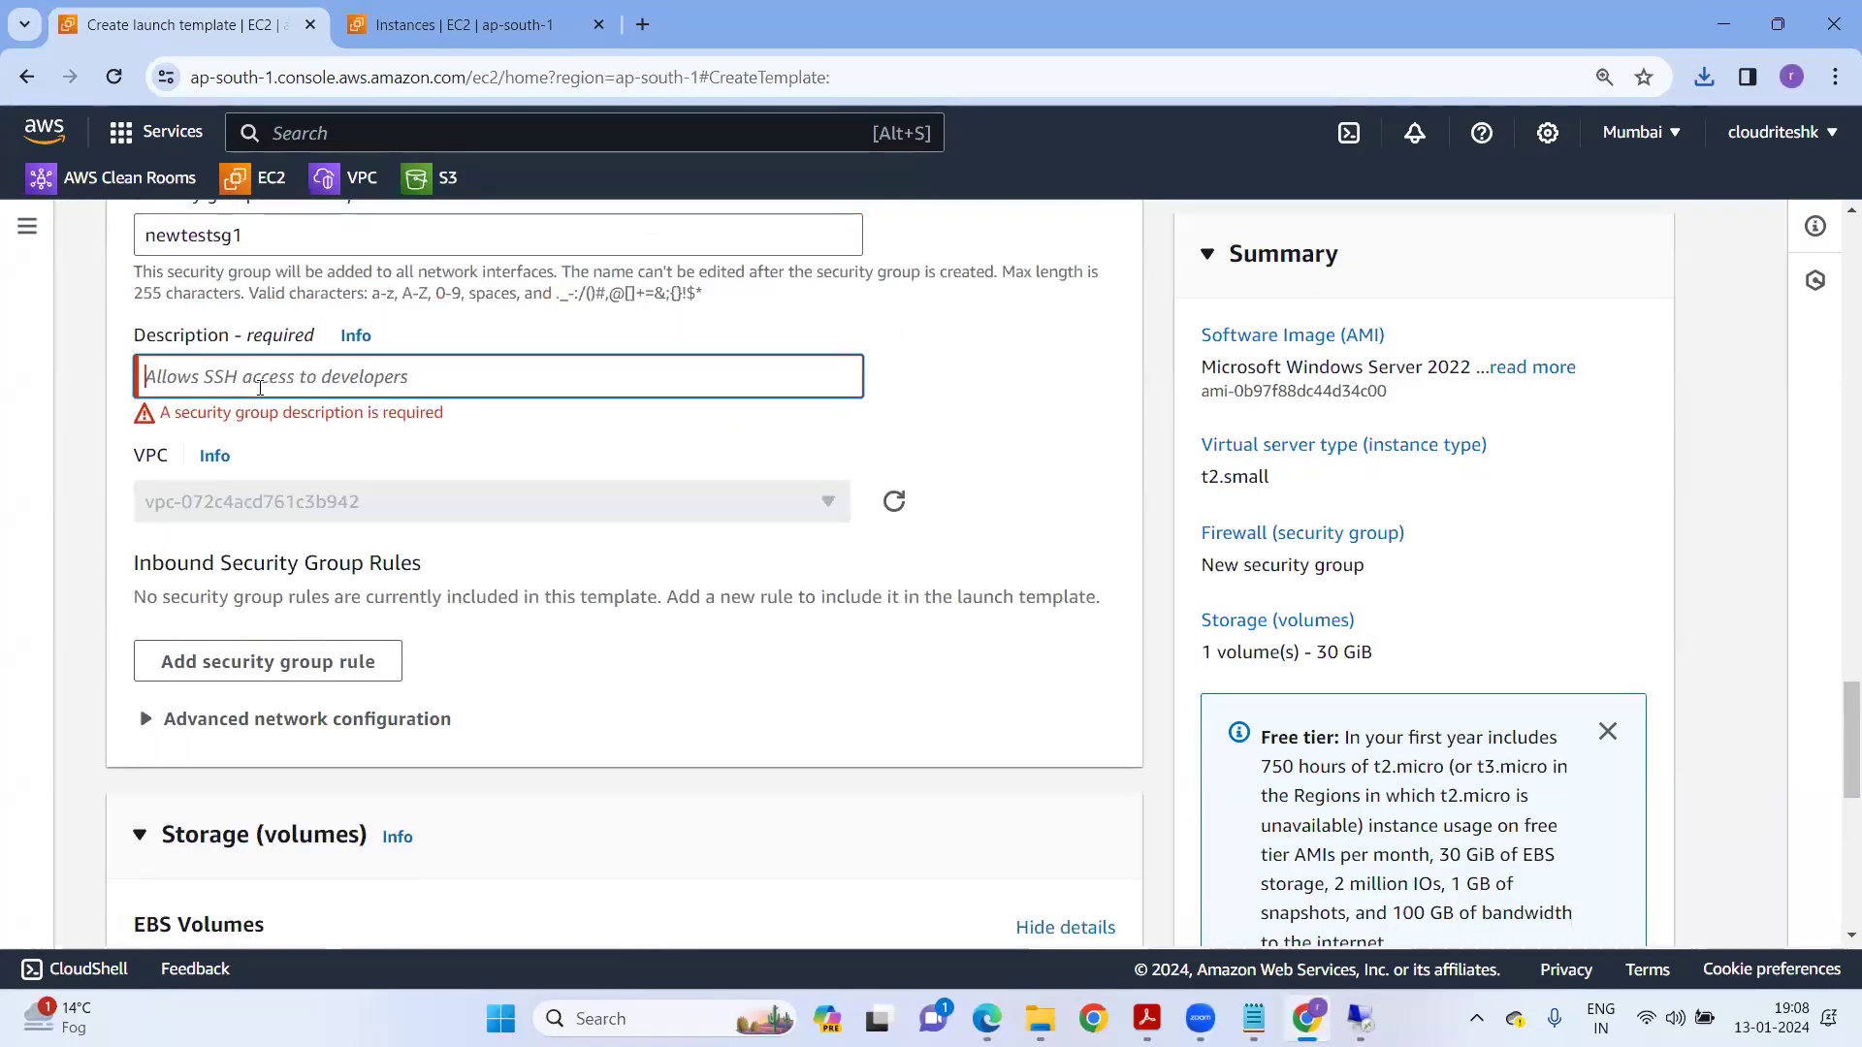
type("allowed")
scroll(1212, 679, "down", 8)
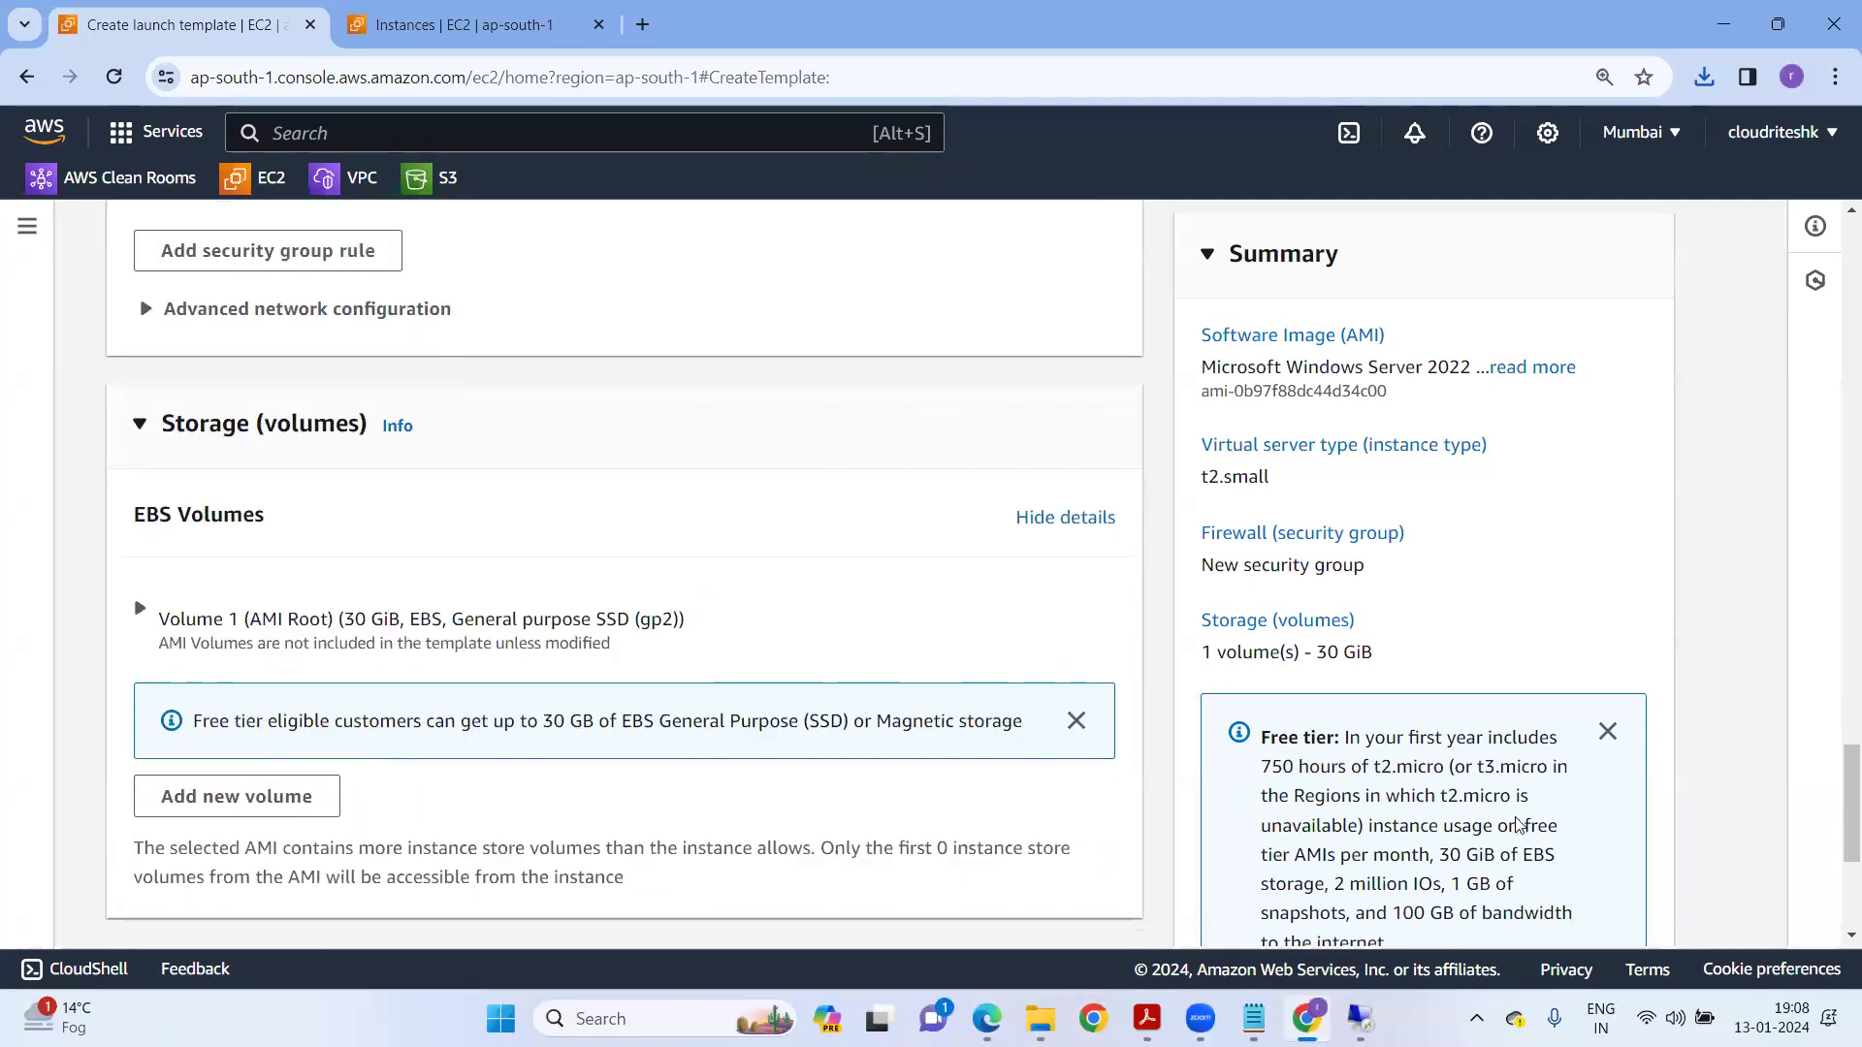
left_click(1501, 847)
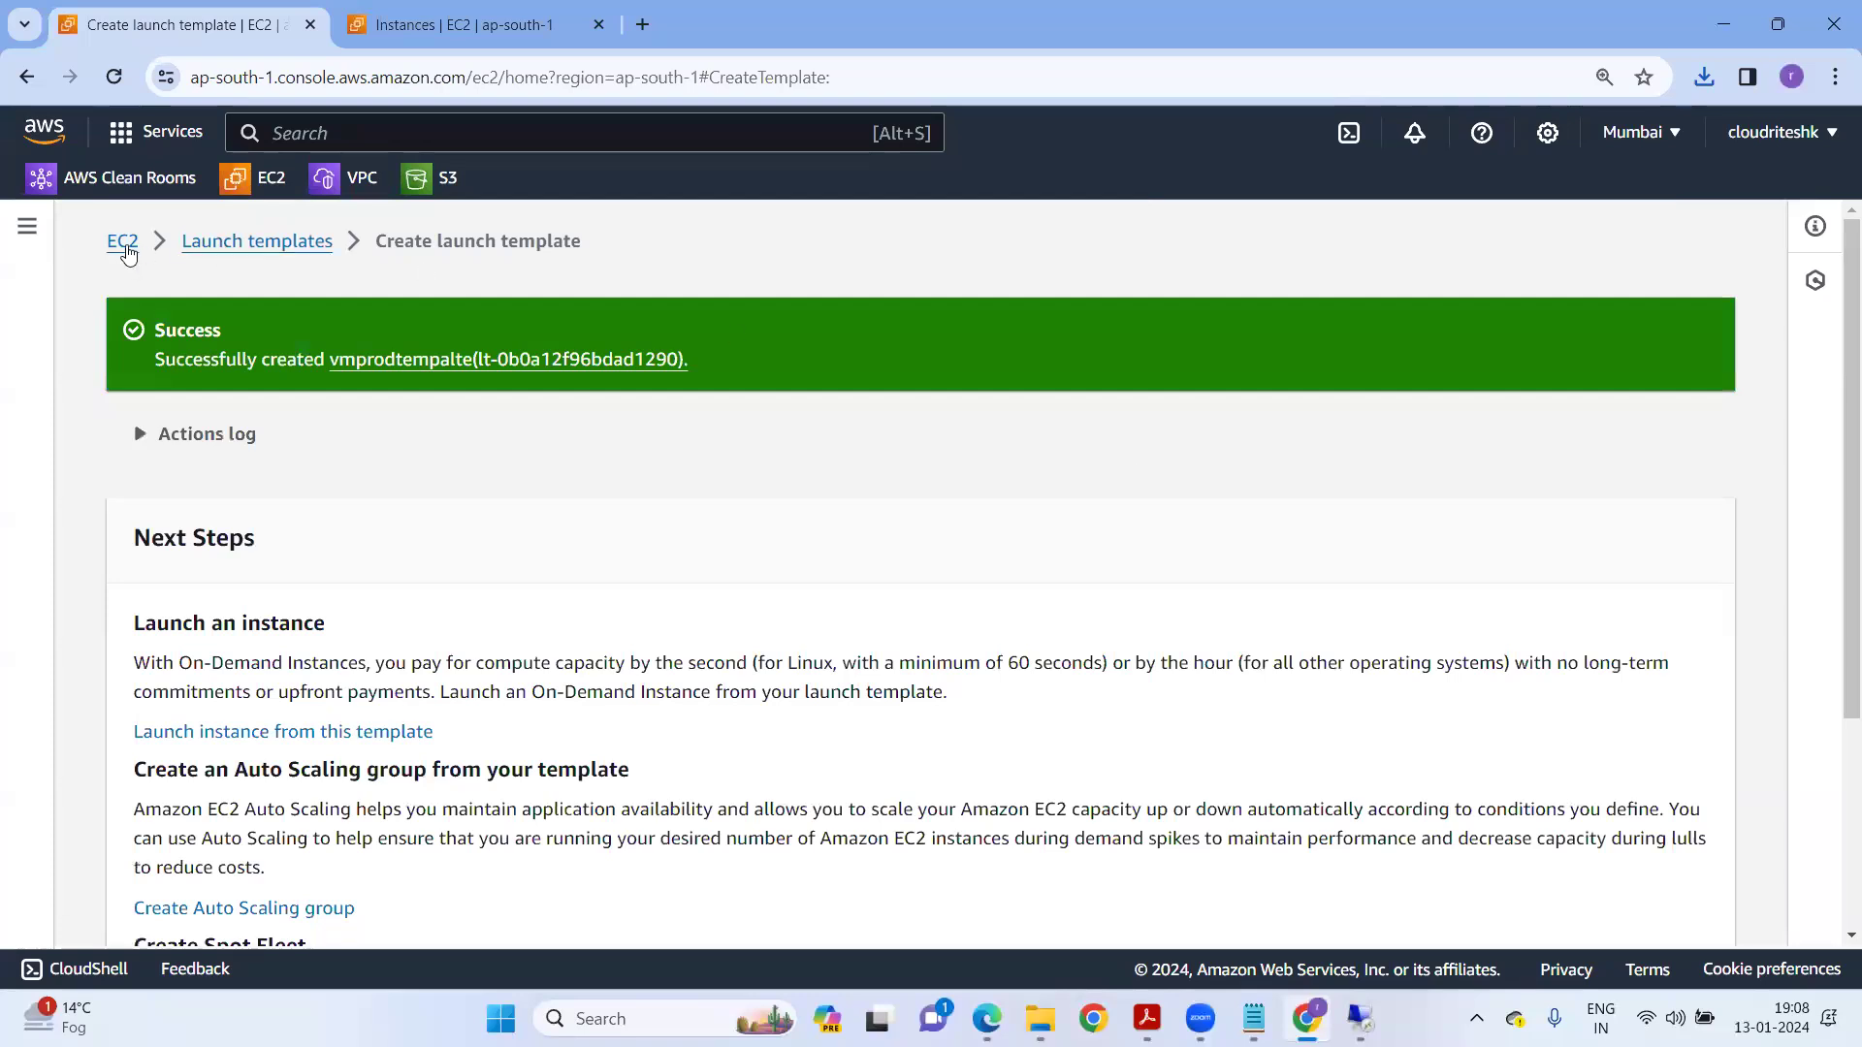
Visit Launch instance from template via the EC2 dashboard, then return to the Launch Templates list.
left_click(123, 245)
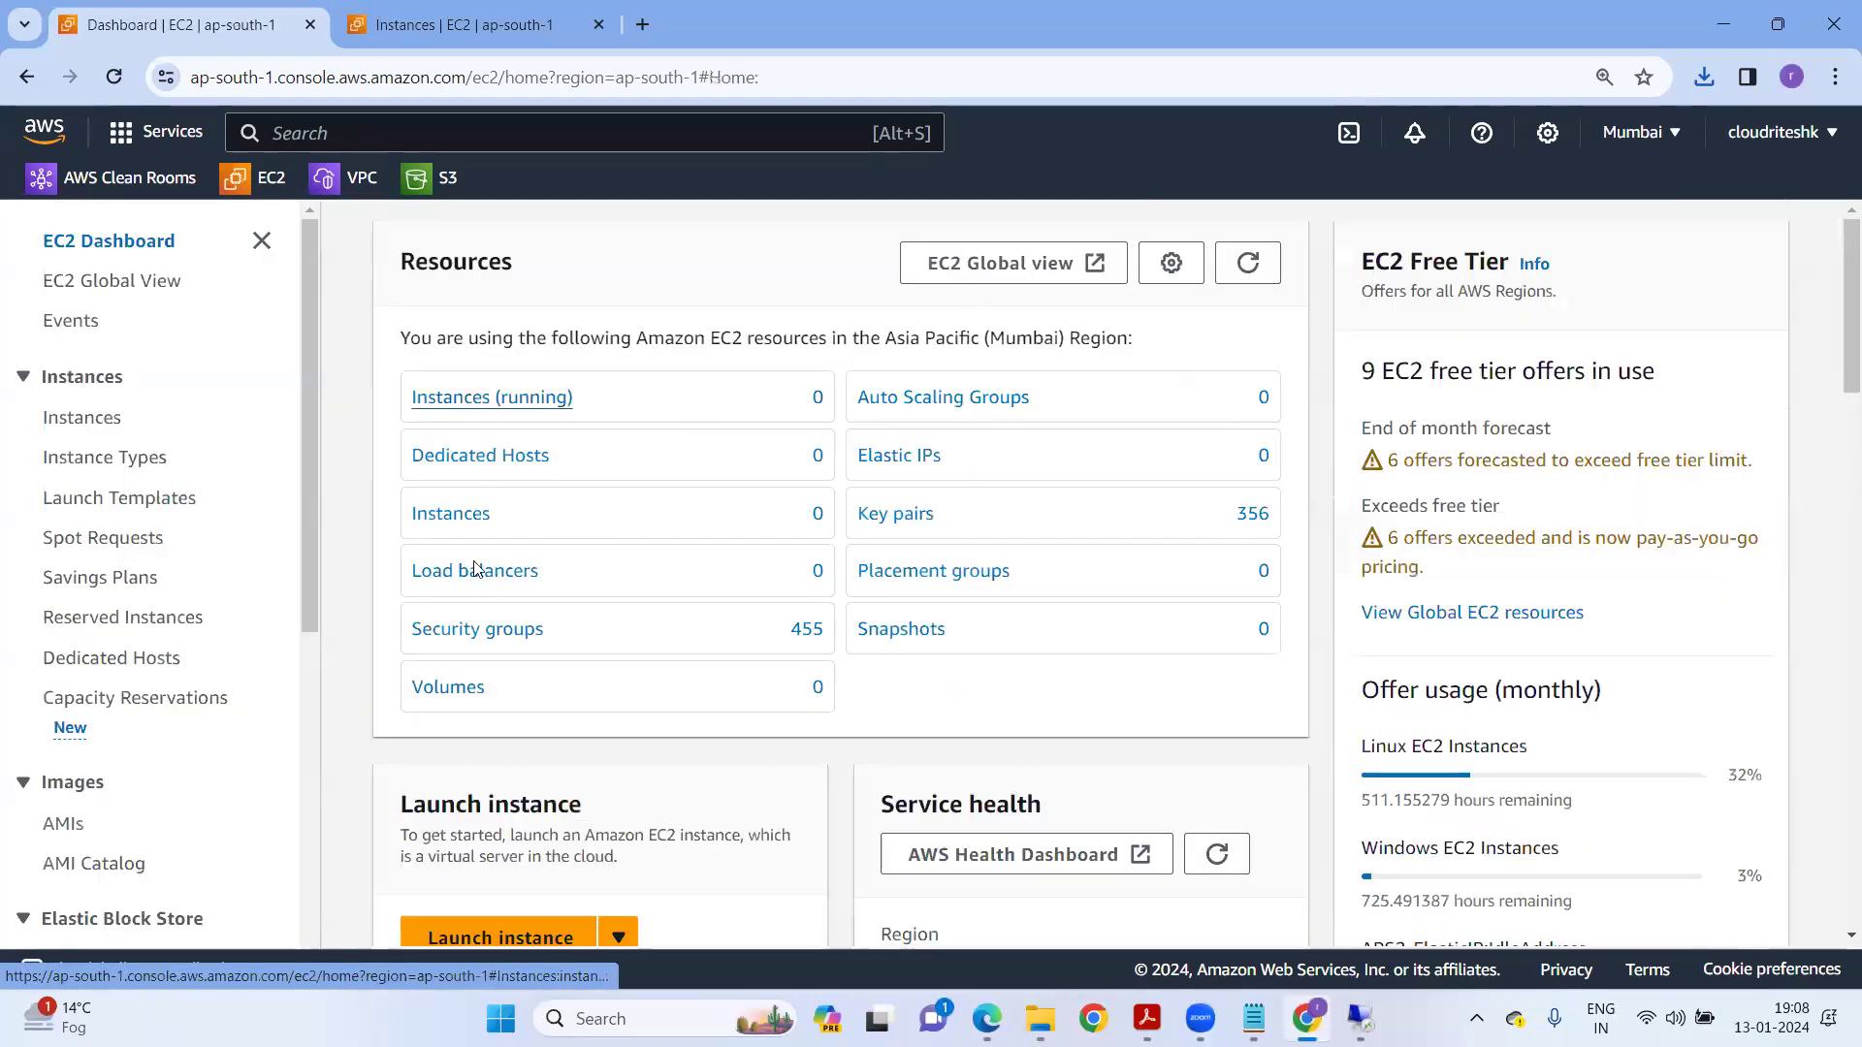
scroll(621, 825, "down", 1)
left_click(621, 820)
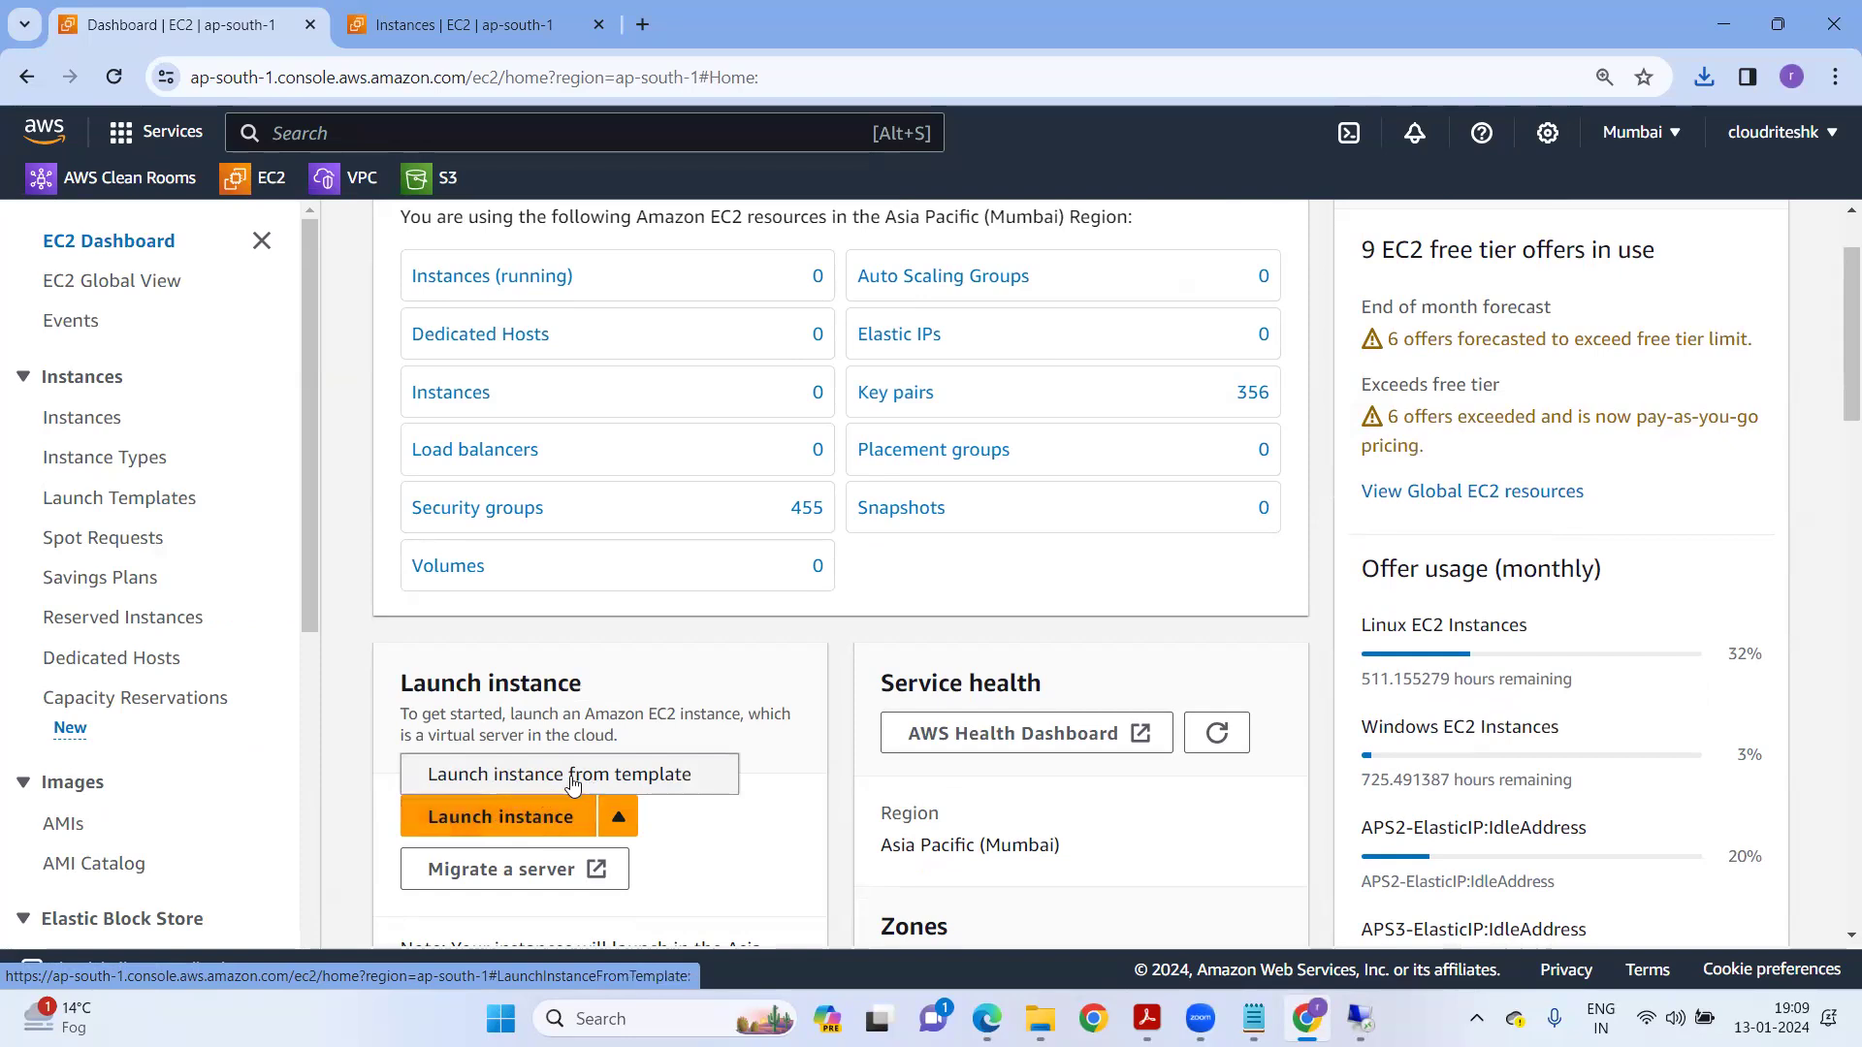
left_click(640, 776)
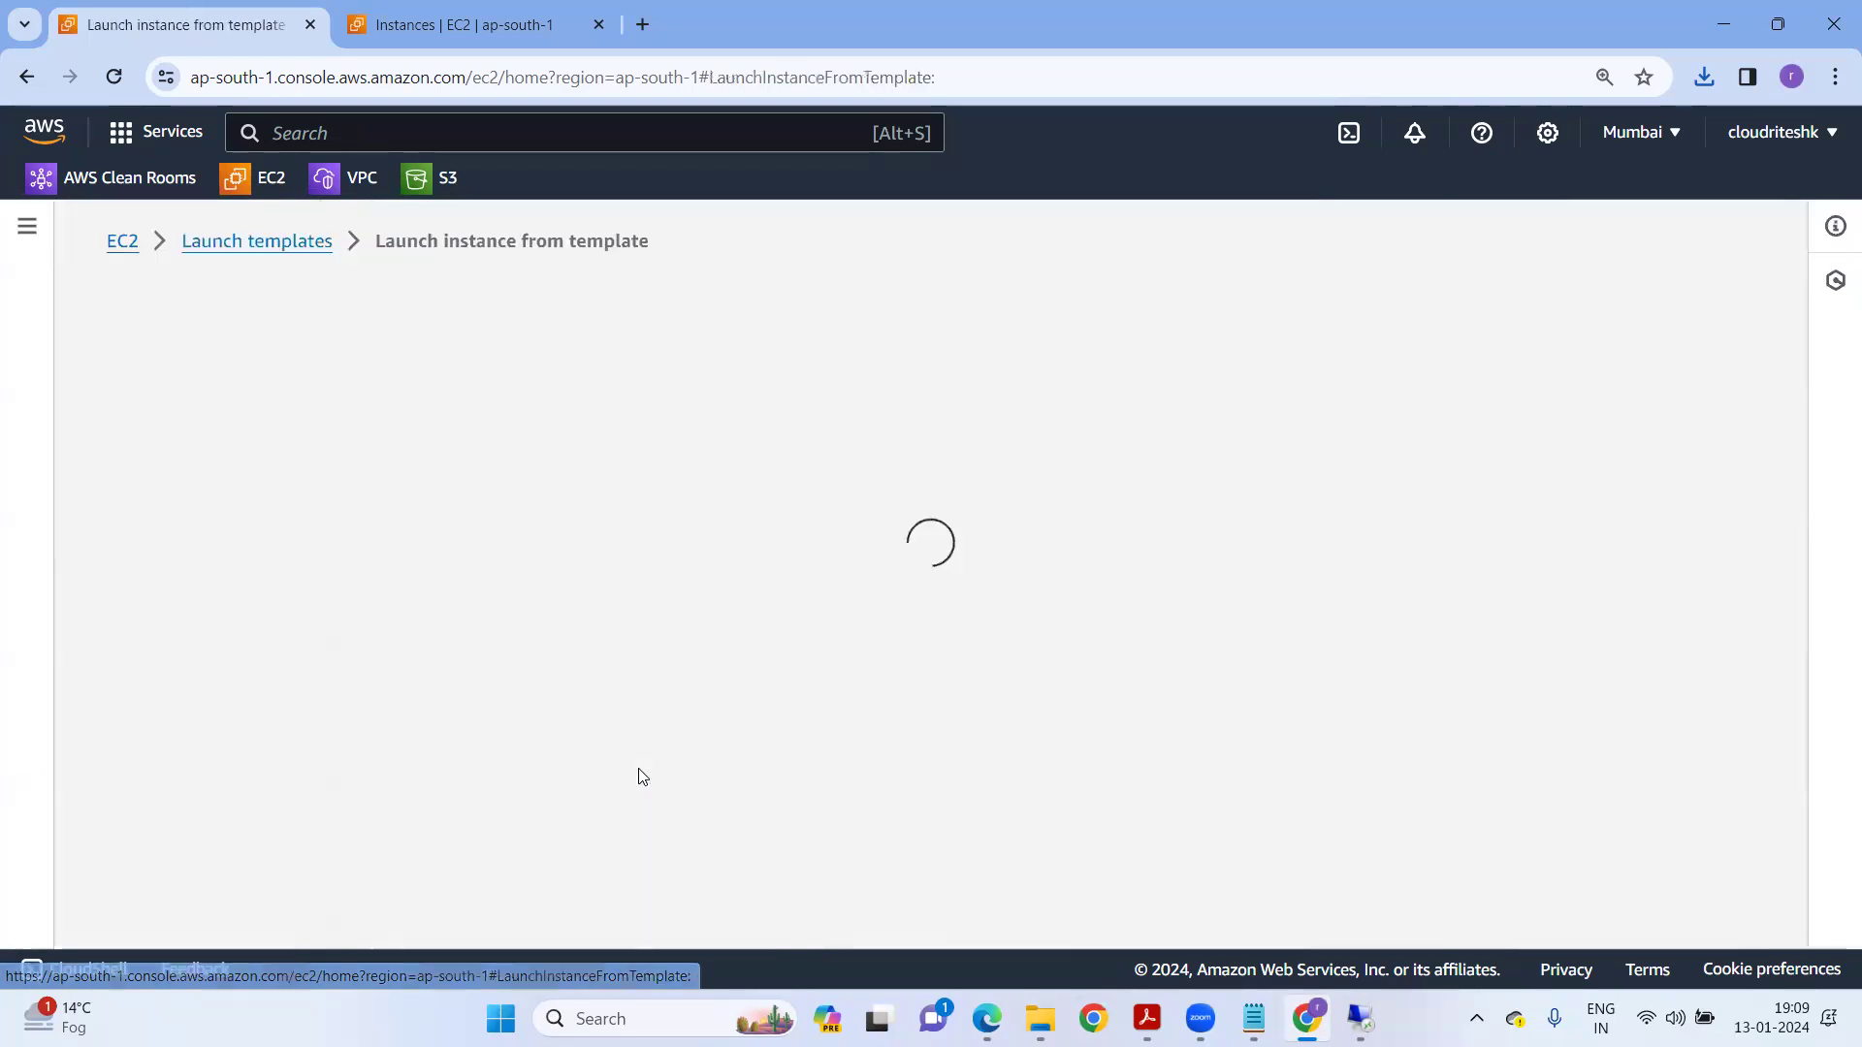
left_click(276, 598)
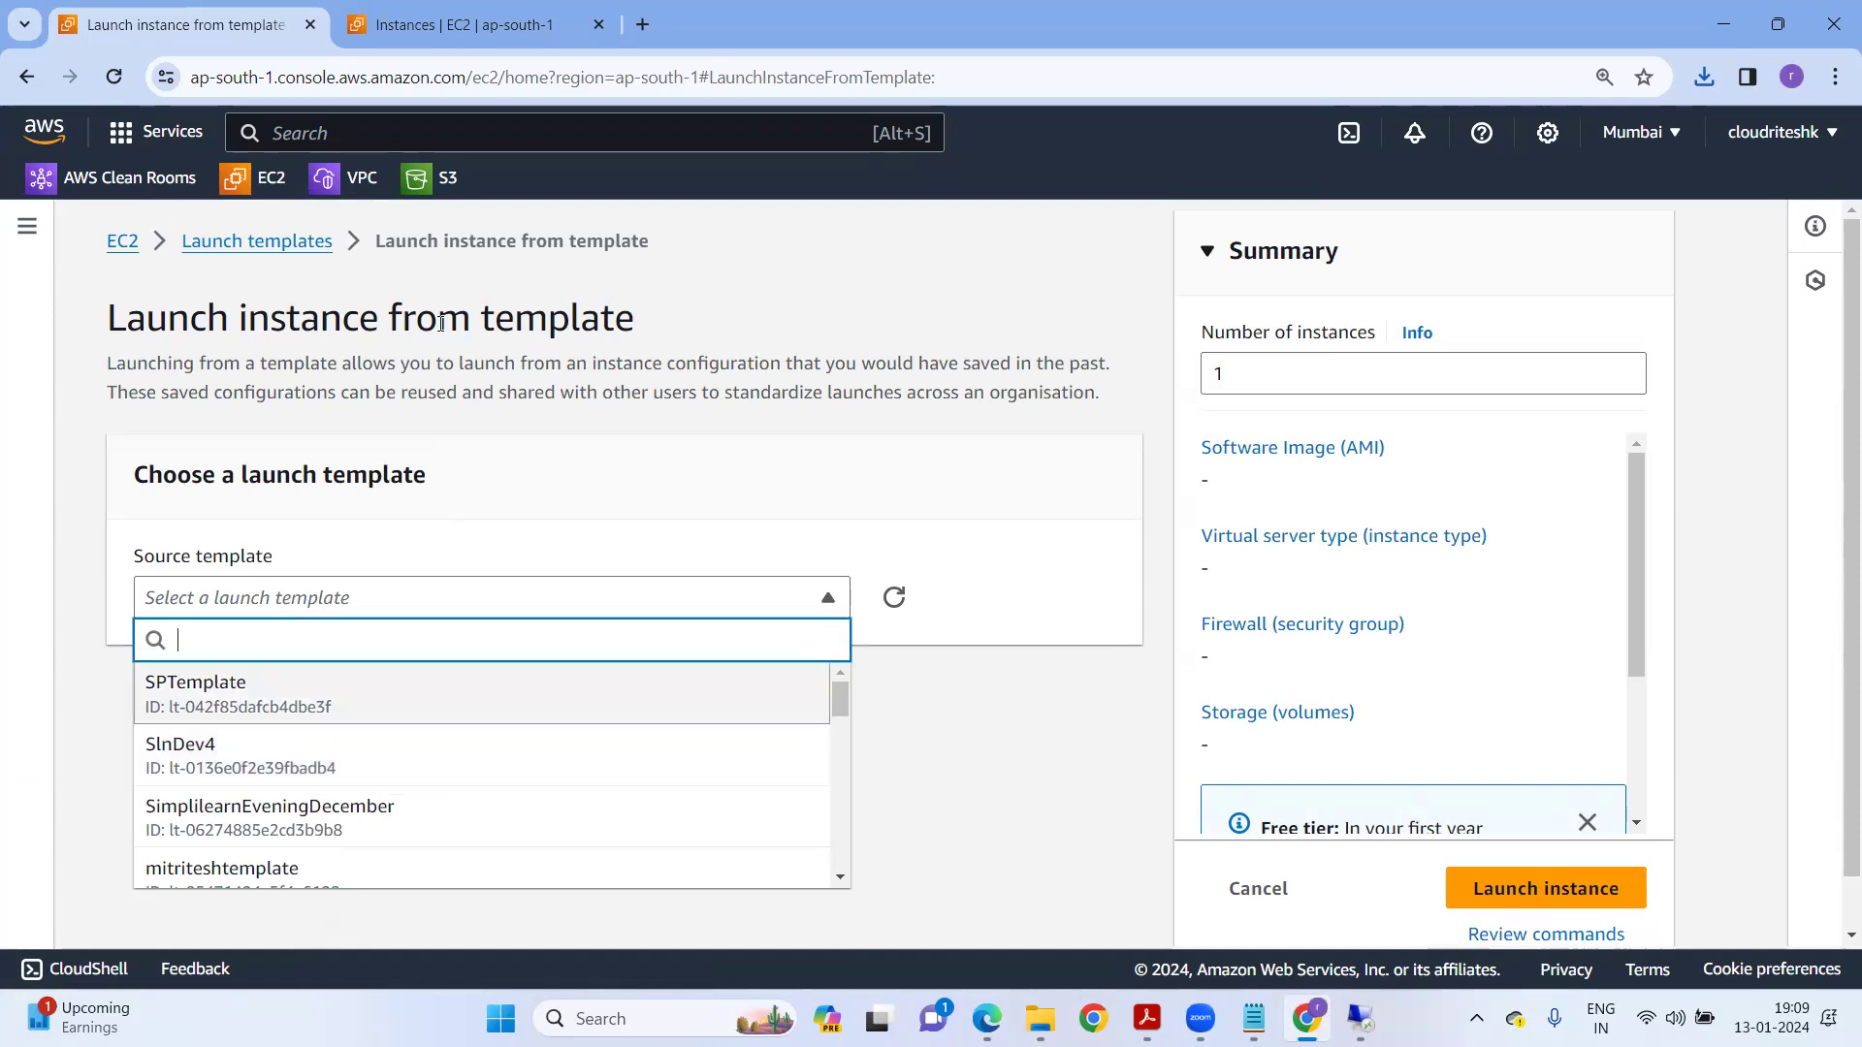
left_click(213, 223)
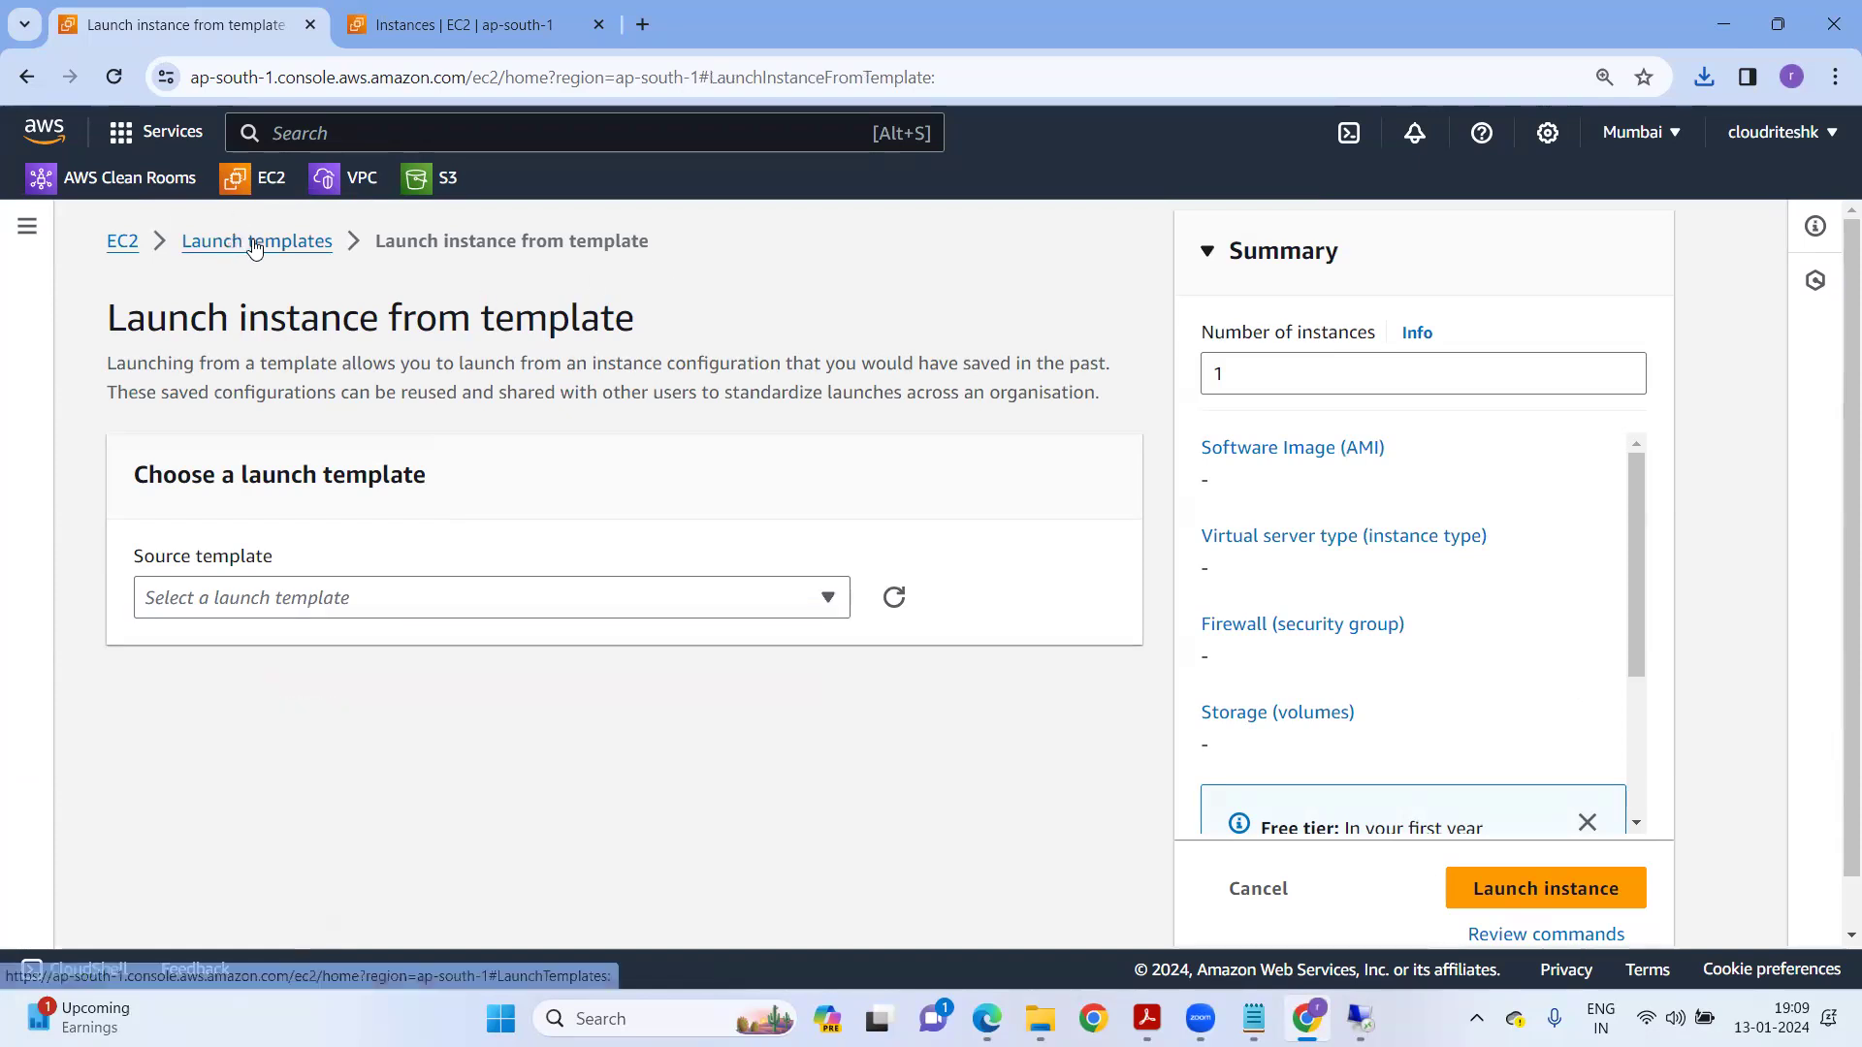
left_click(254, 247)
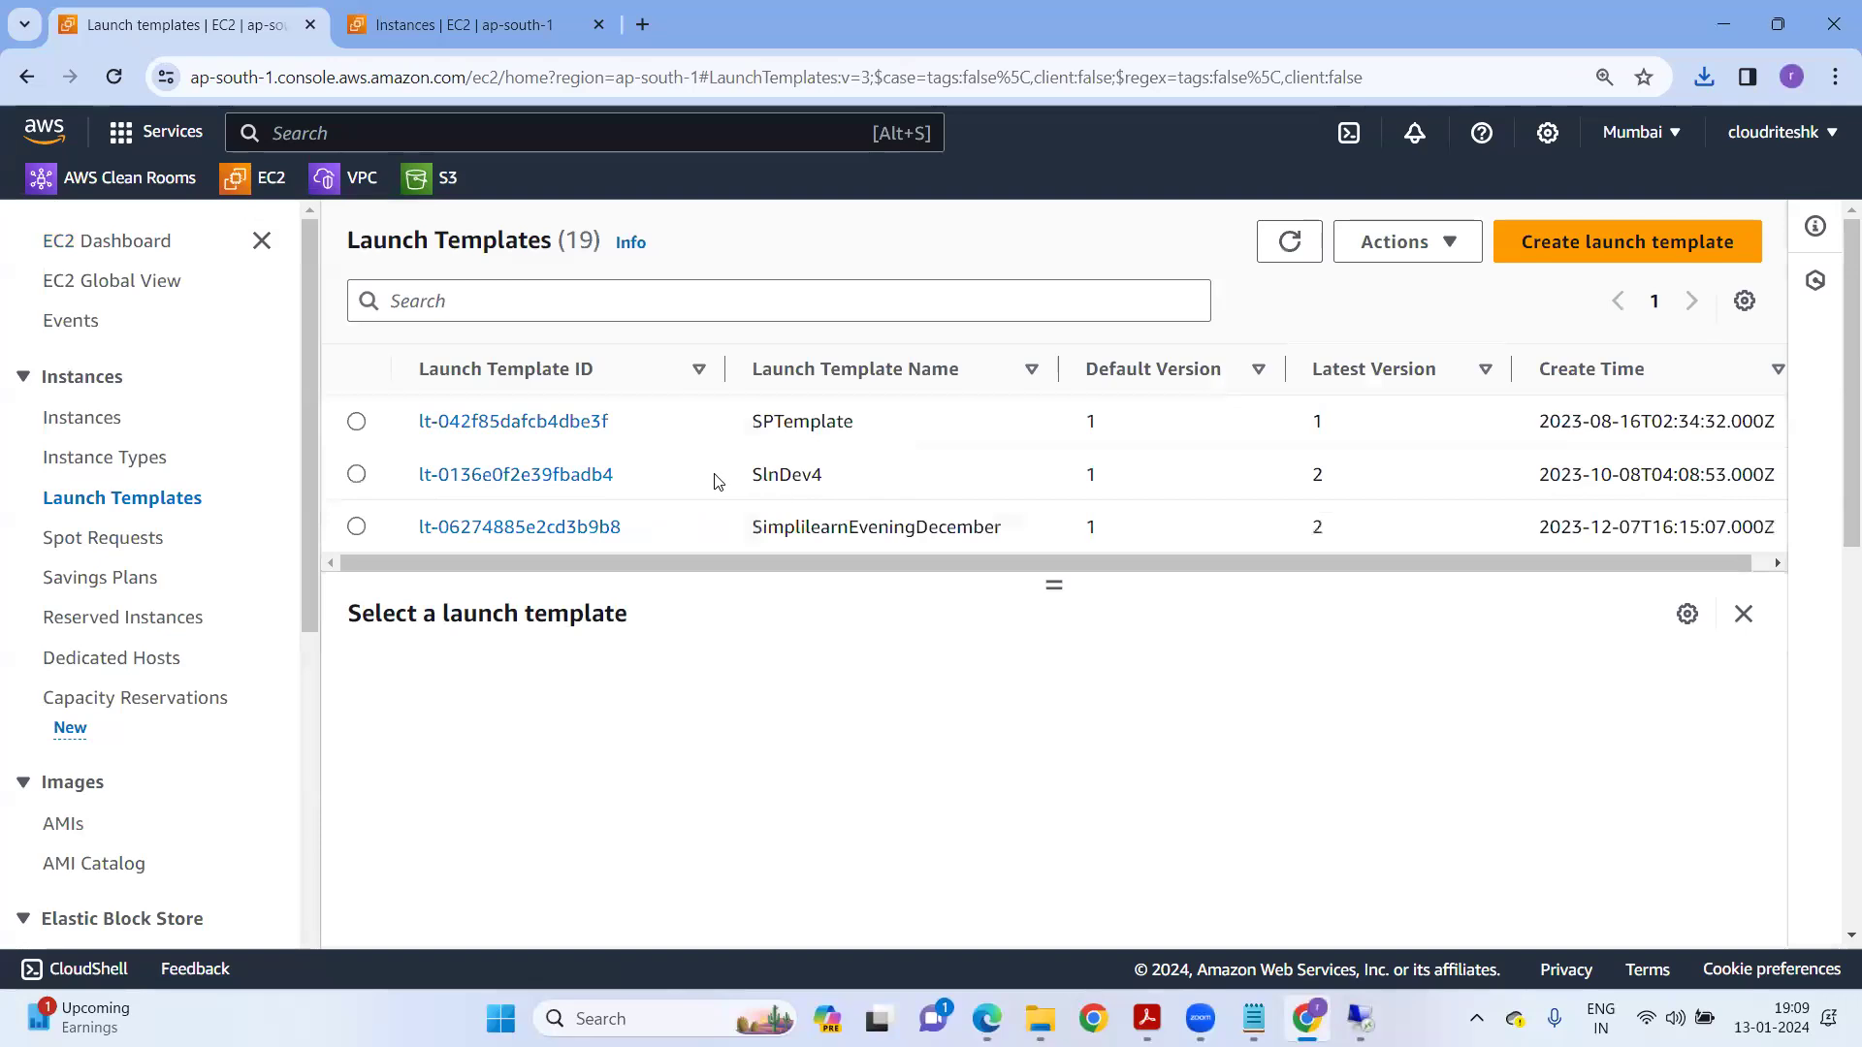
Select vmprodtempalte and begin modifying it as a new template version.
scroll(943, 490, "down", 4)
scroll(936, 499, "up", 1)
left_click(356, 511)
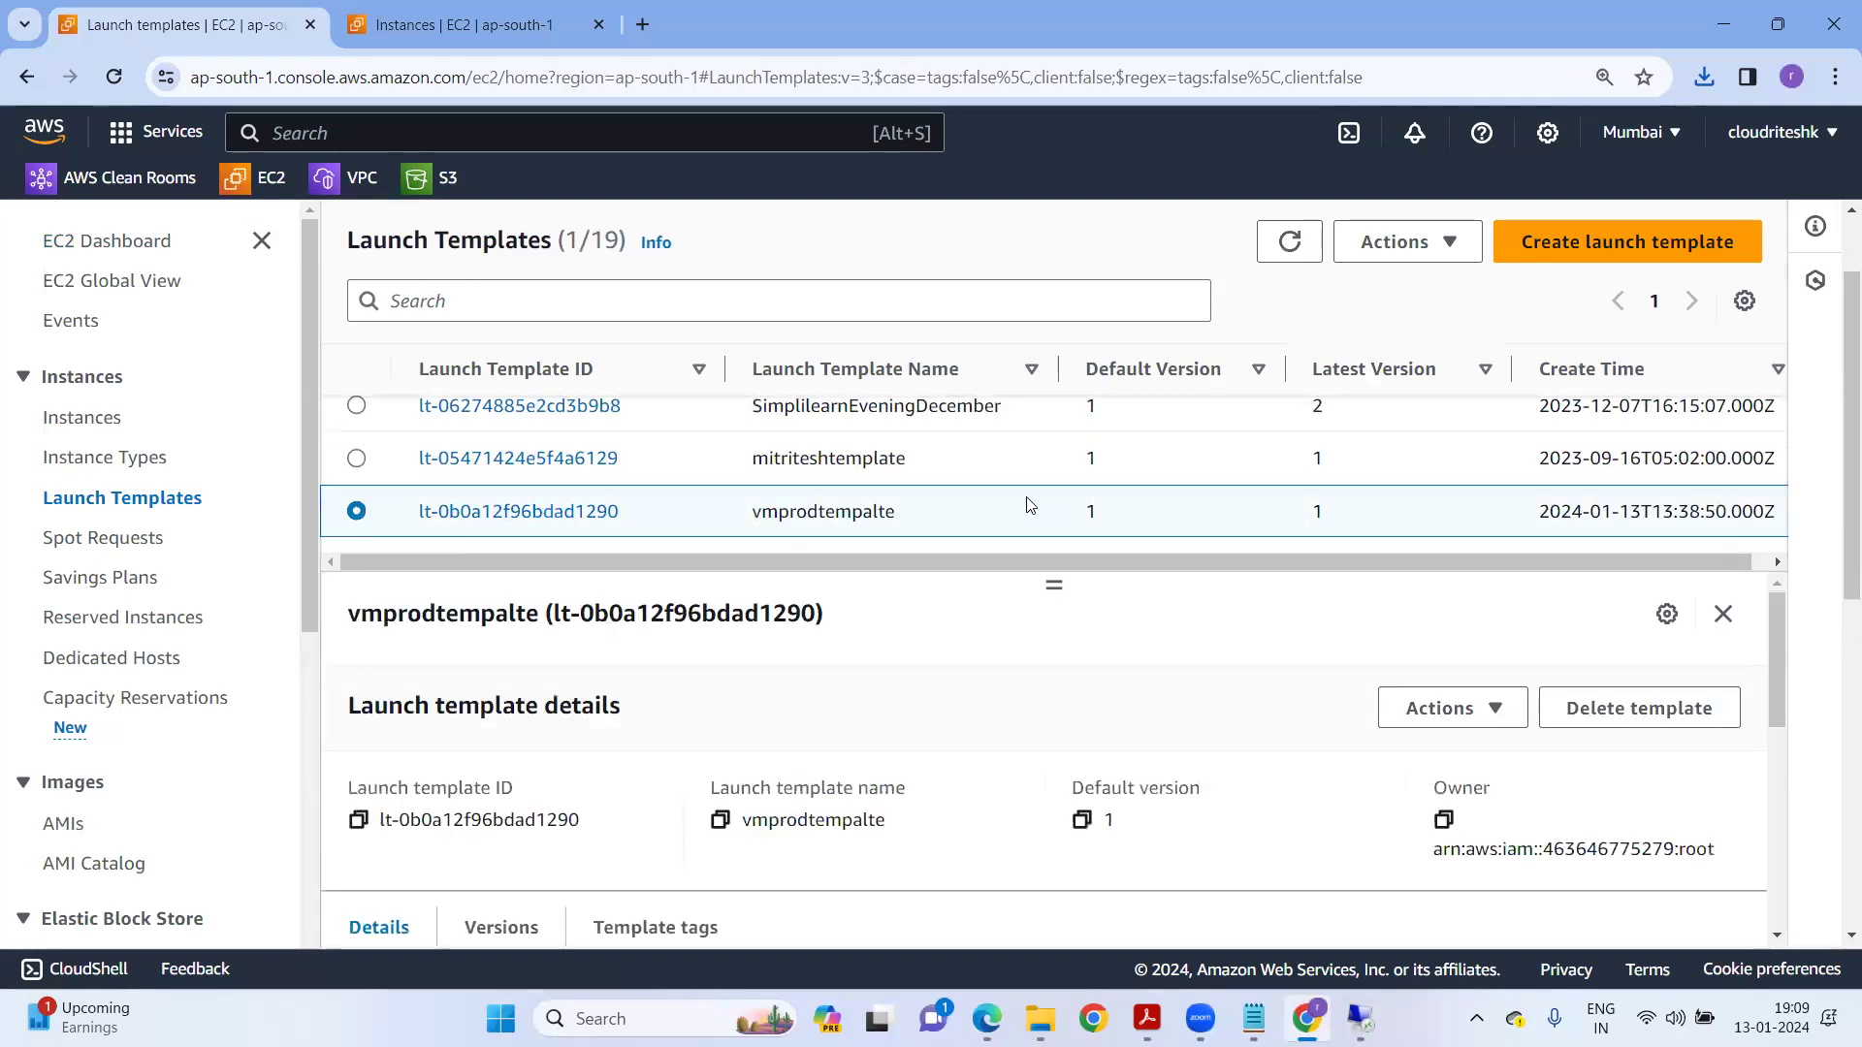
left_click(1417, 247)
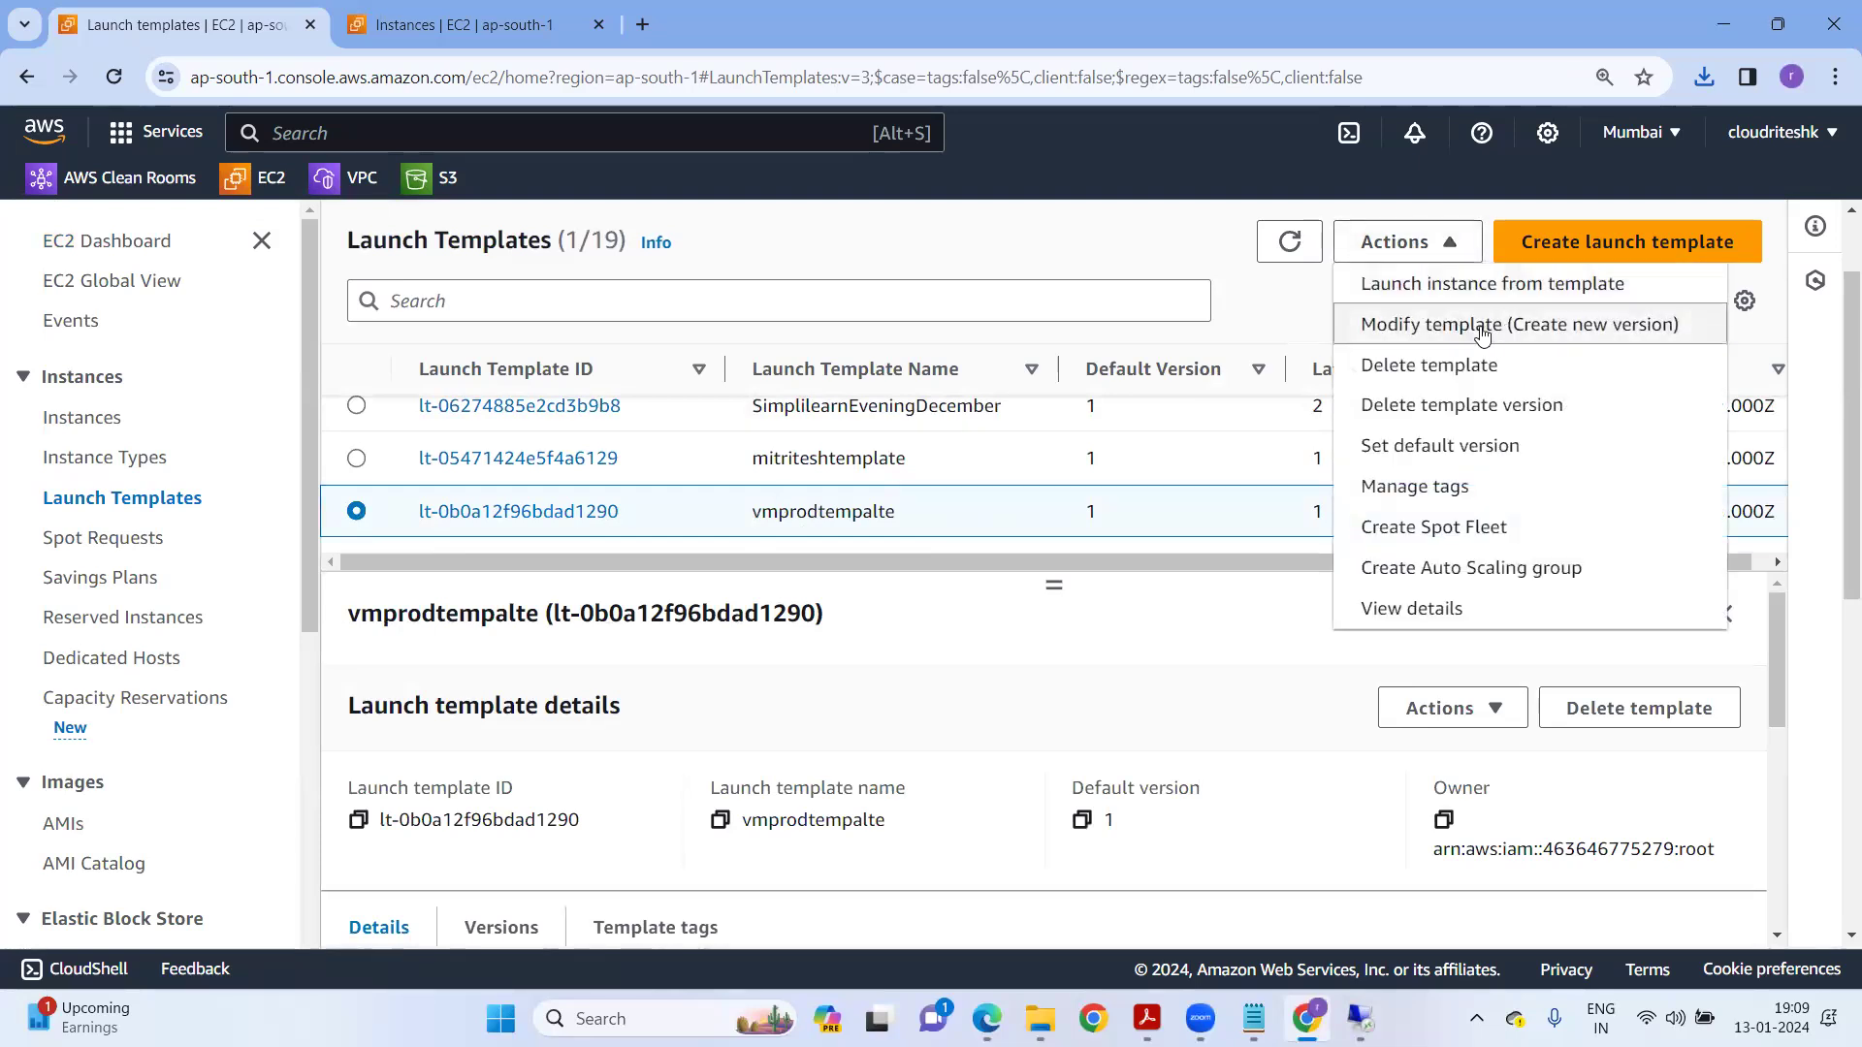
left_click(1481, 333)
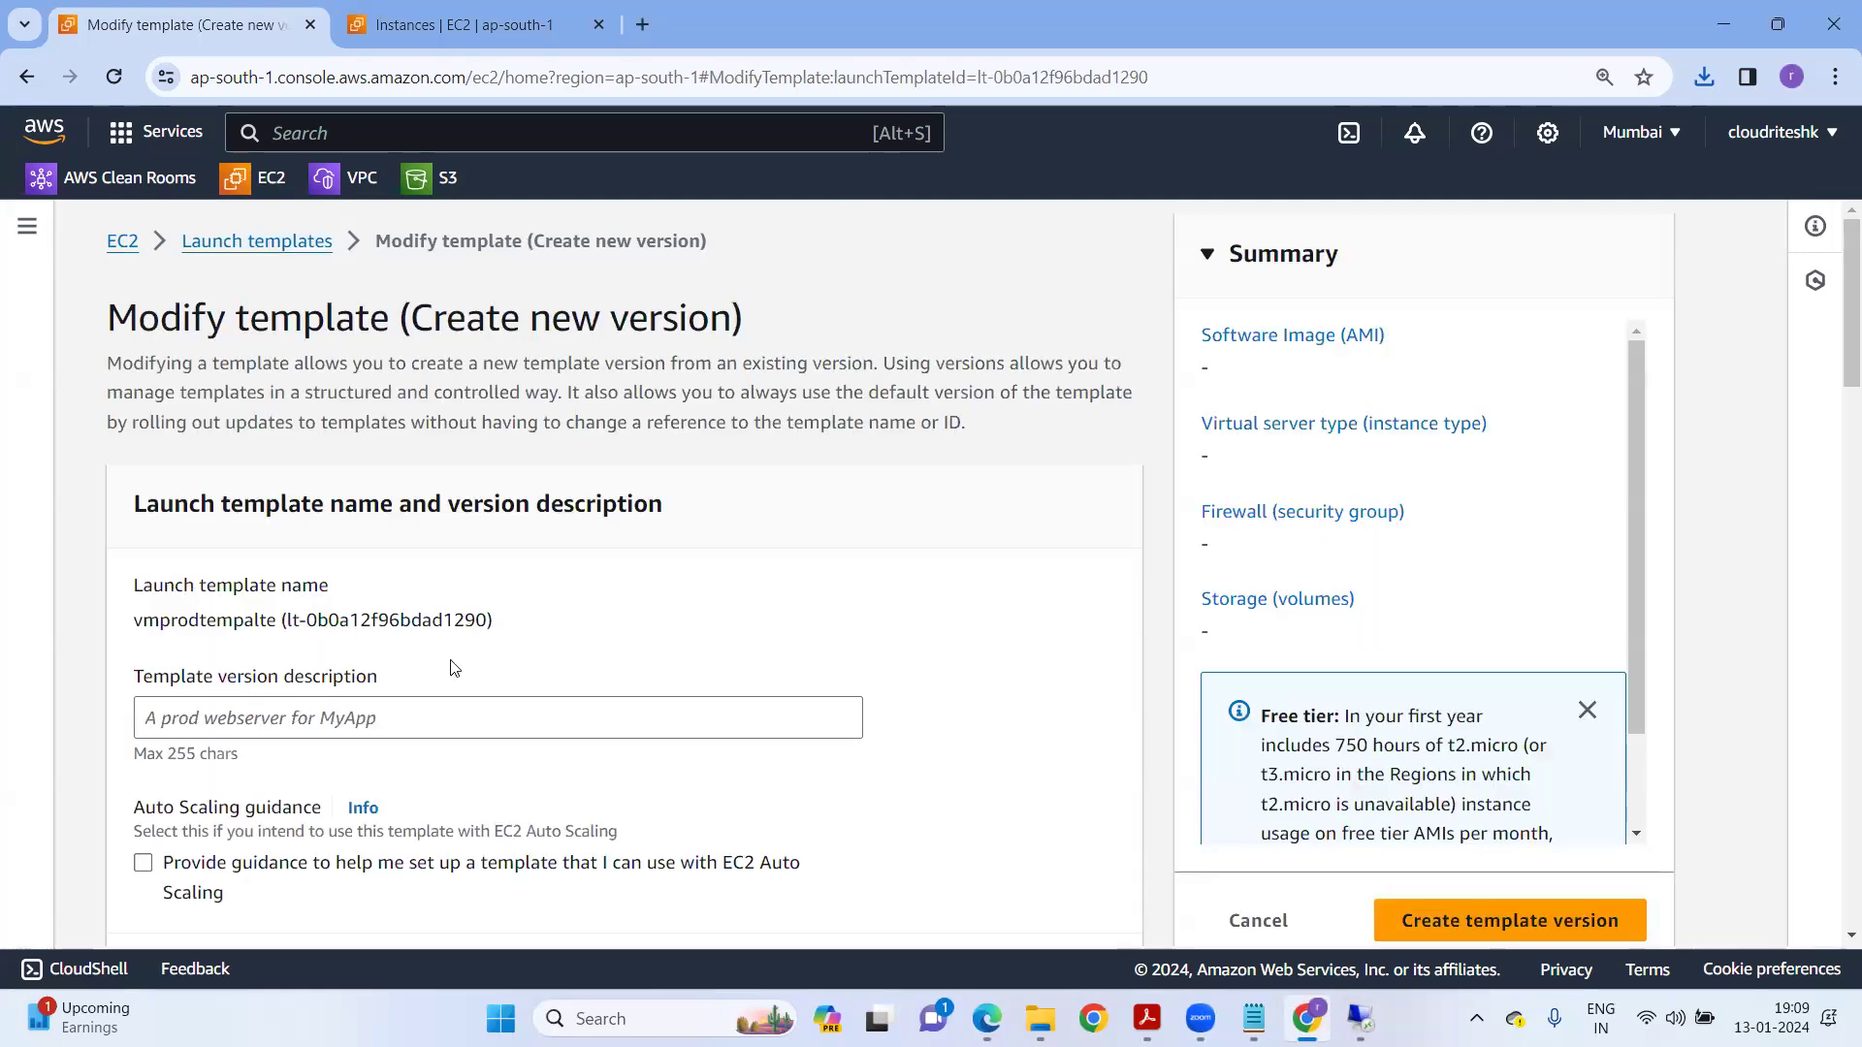
Give the new version the description UAT and bring up the instance type list.
scroll(456, 679, "down", 3)
scroll(457, 683, "down", 1)
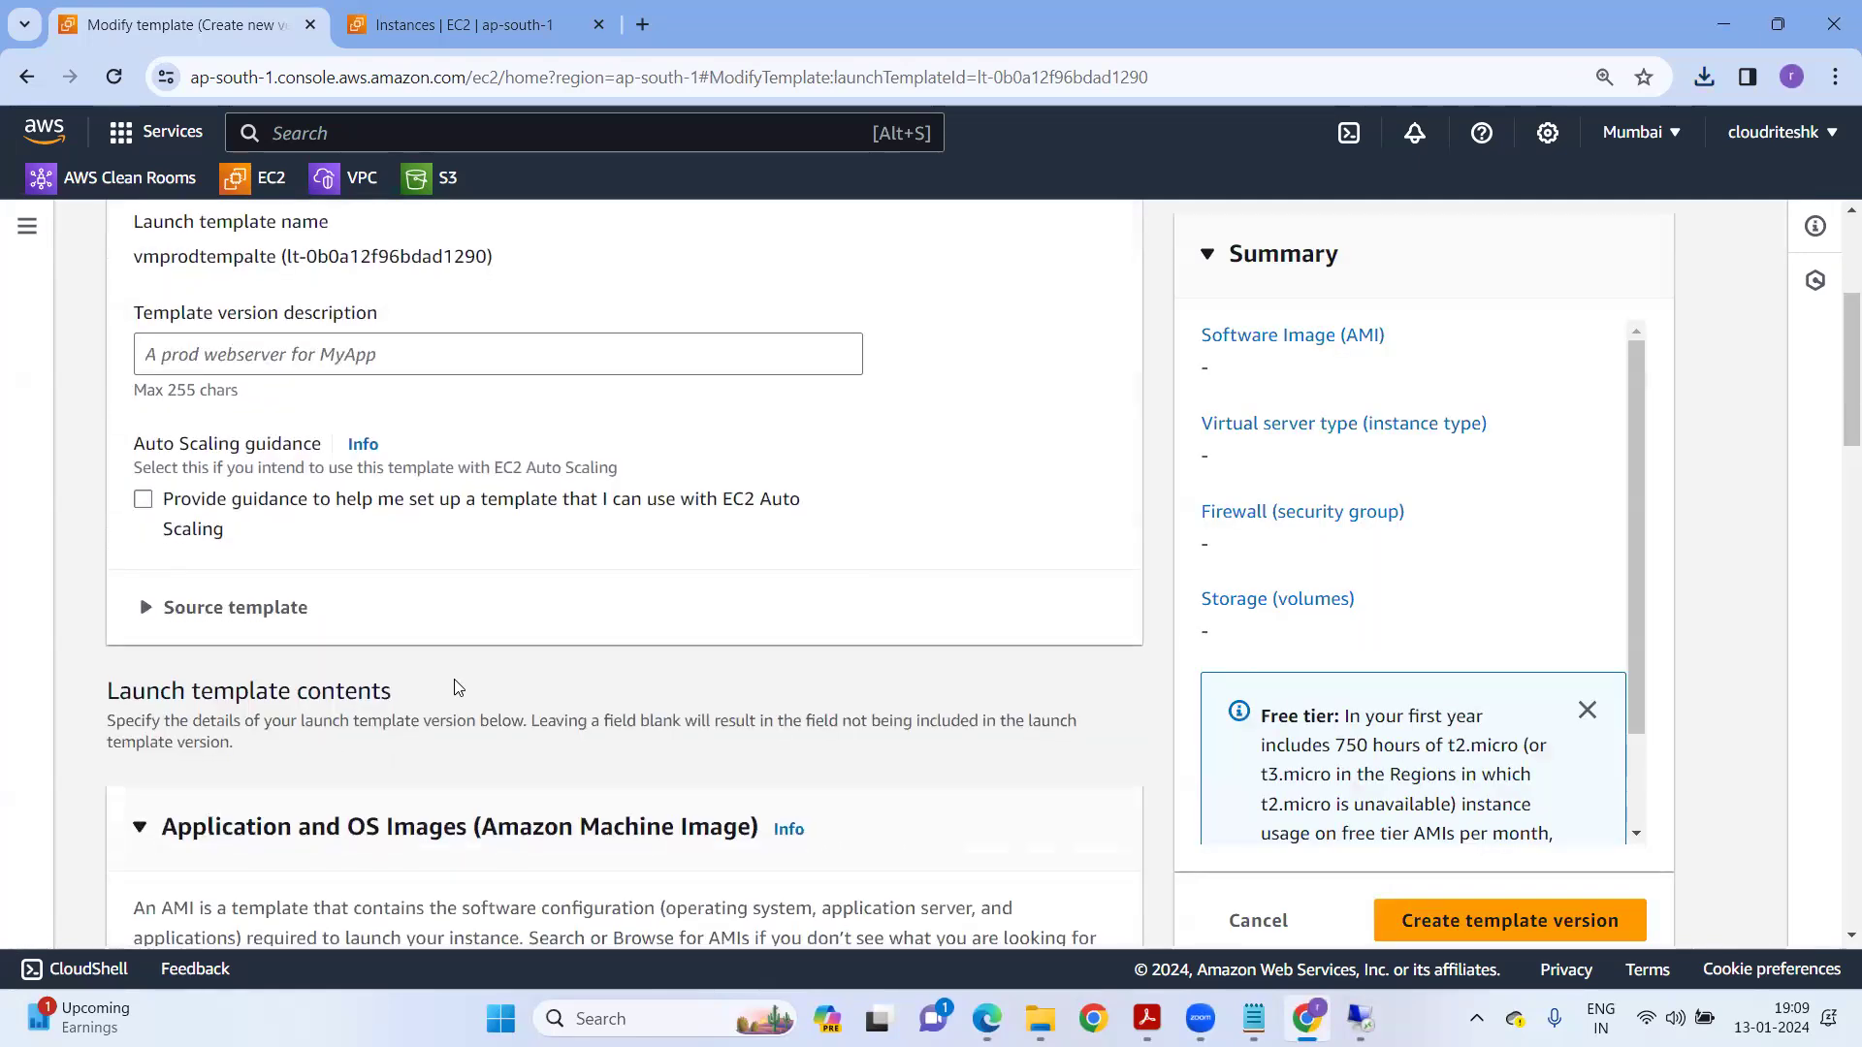
scroll(366, 698, "down", 5)
scroll(362, 703, "down", 8)
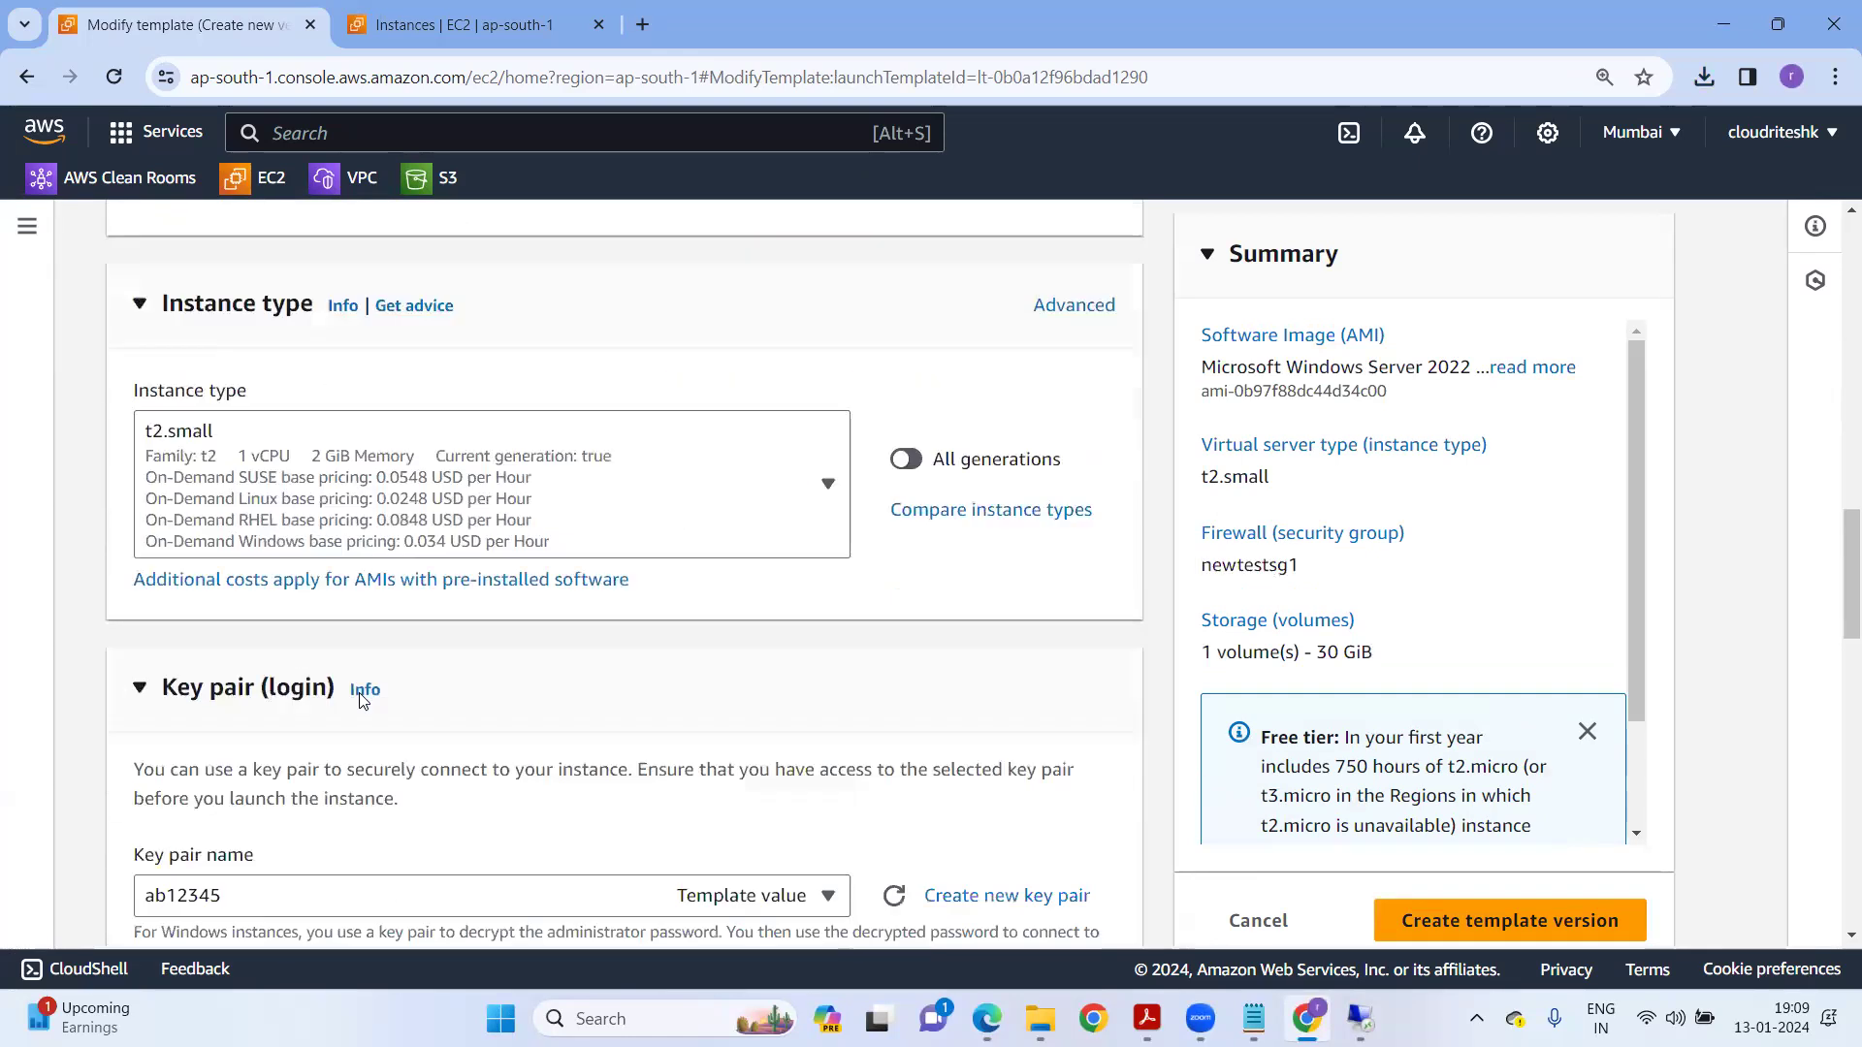
scroll(361, 701, "up", 7)
scroll(344, 674, "up", 9)
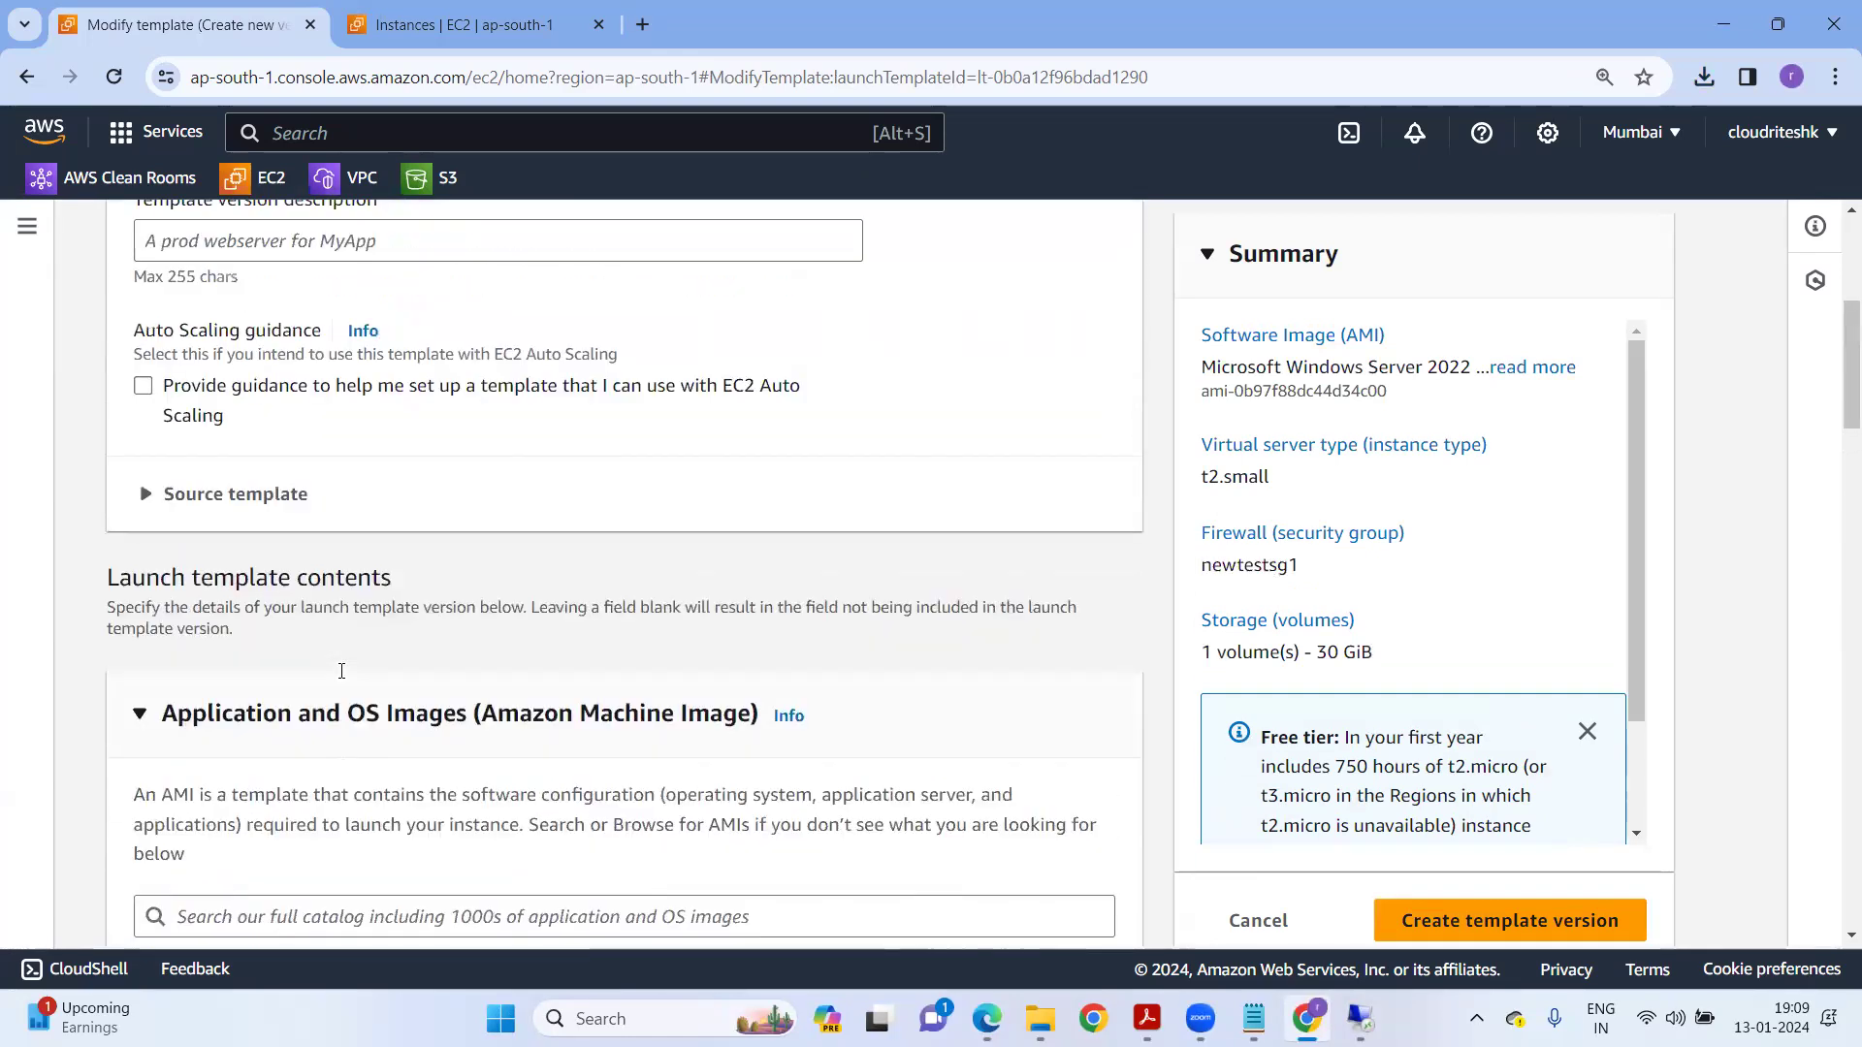
left_click(250, 606)
type("UAT")
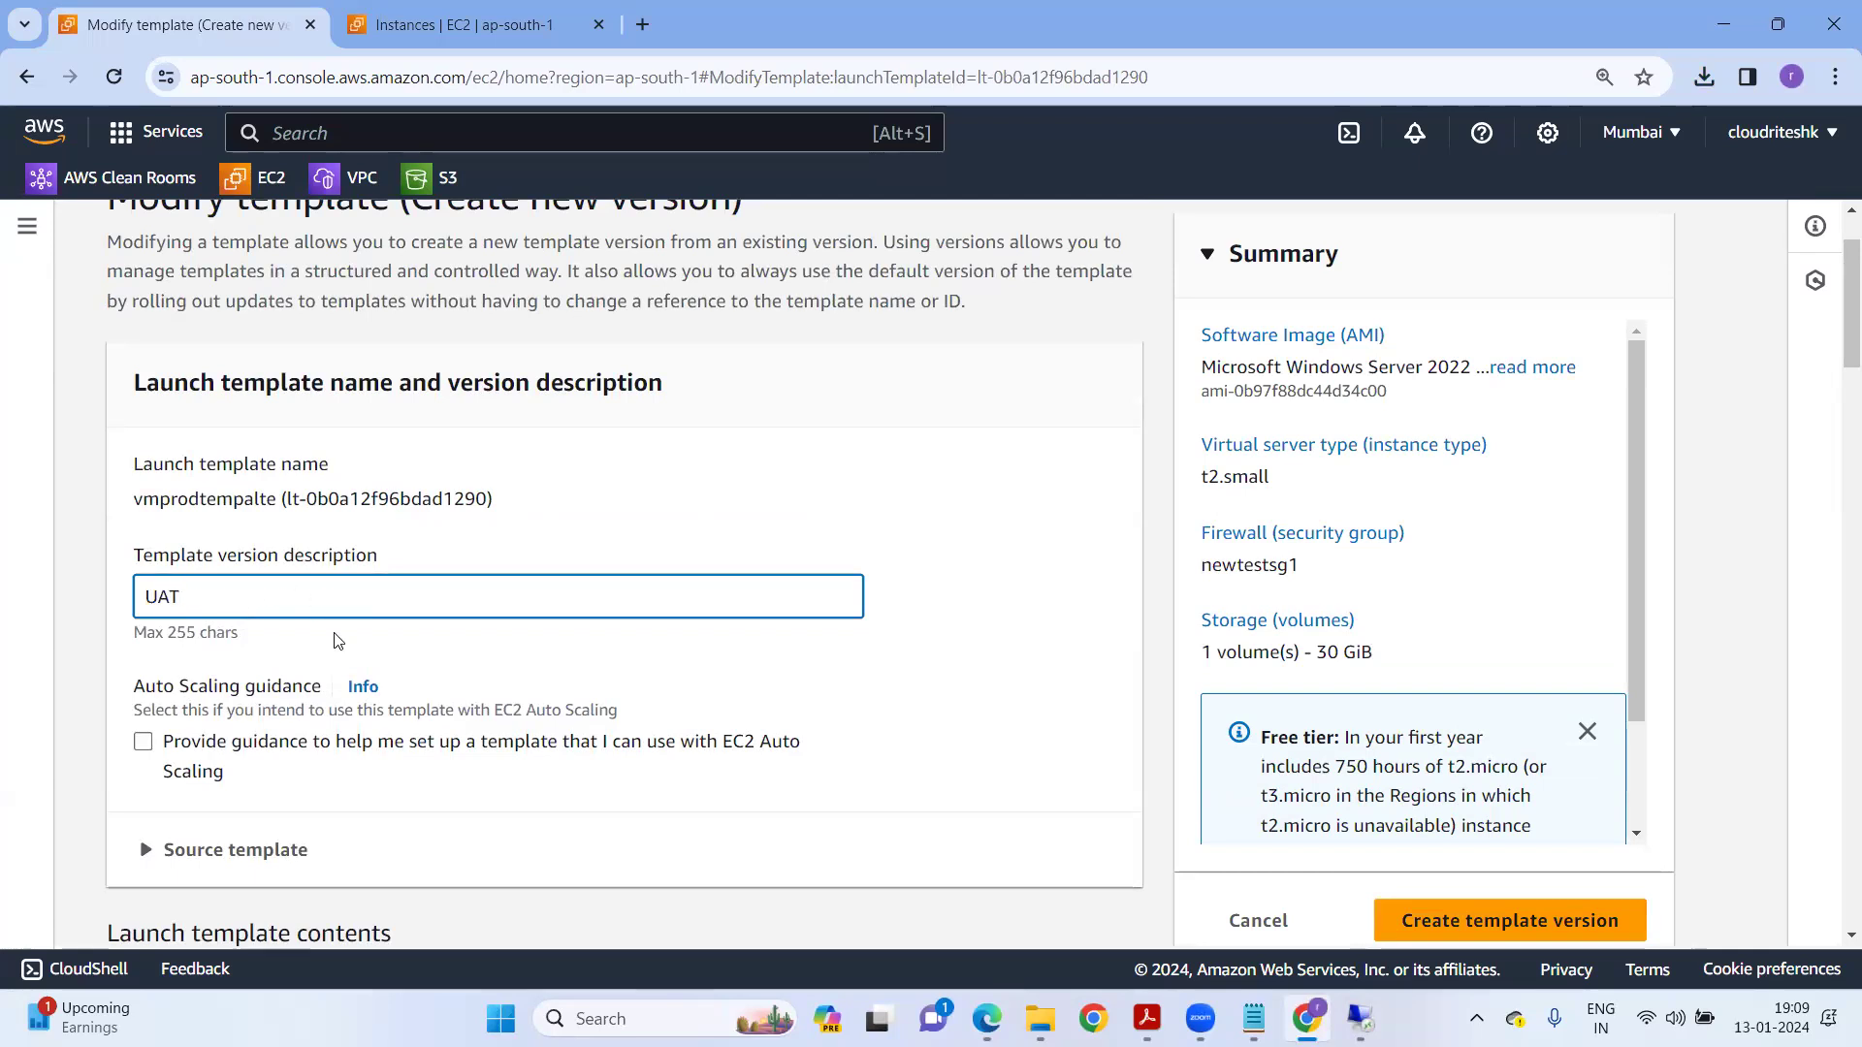
scroll(337, 640, "down", 15)
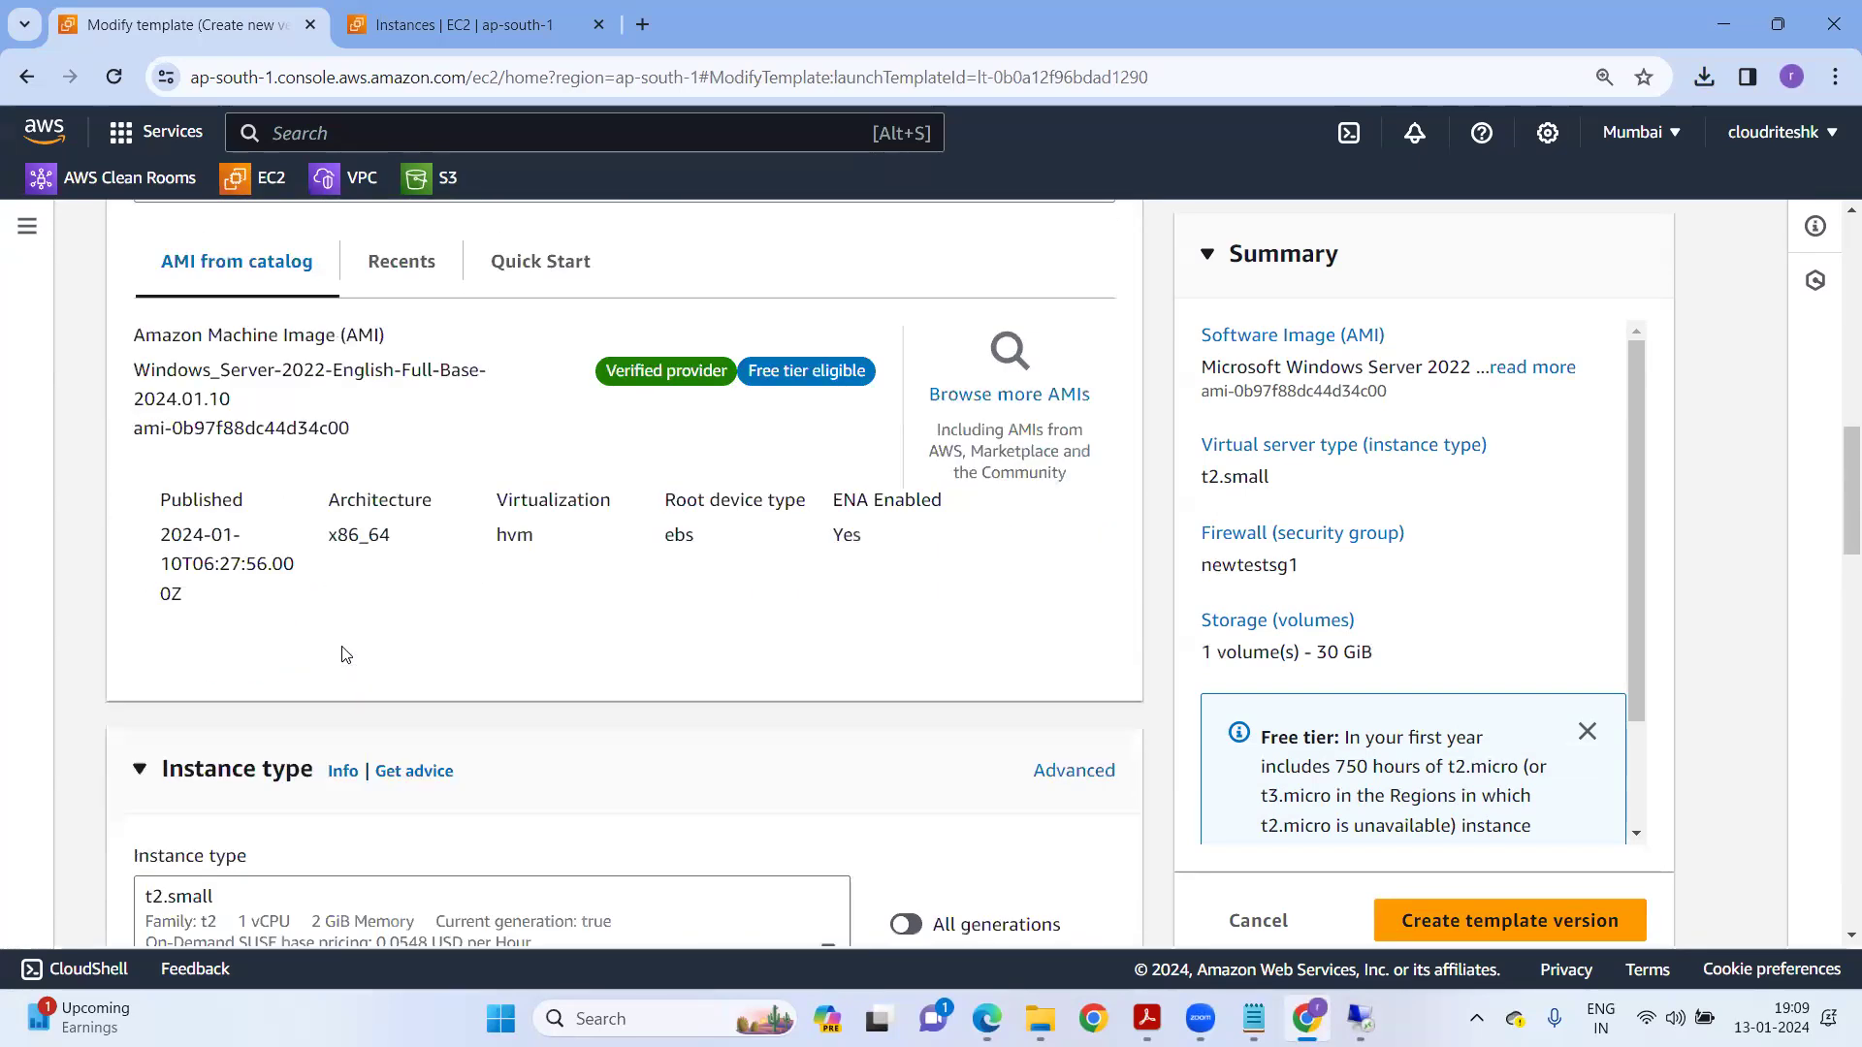
left_click(393, 574)
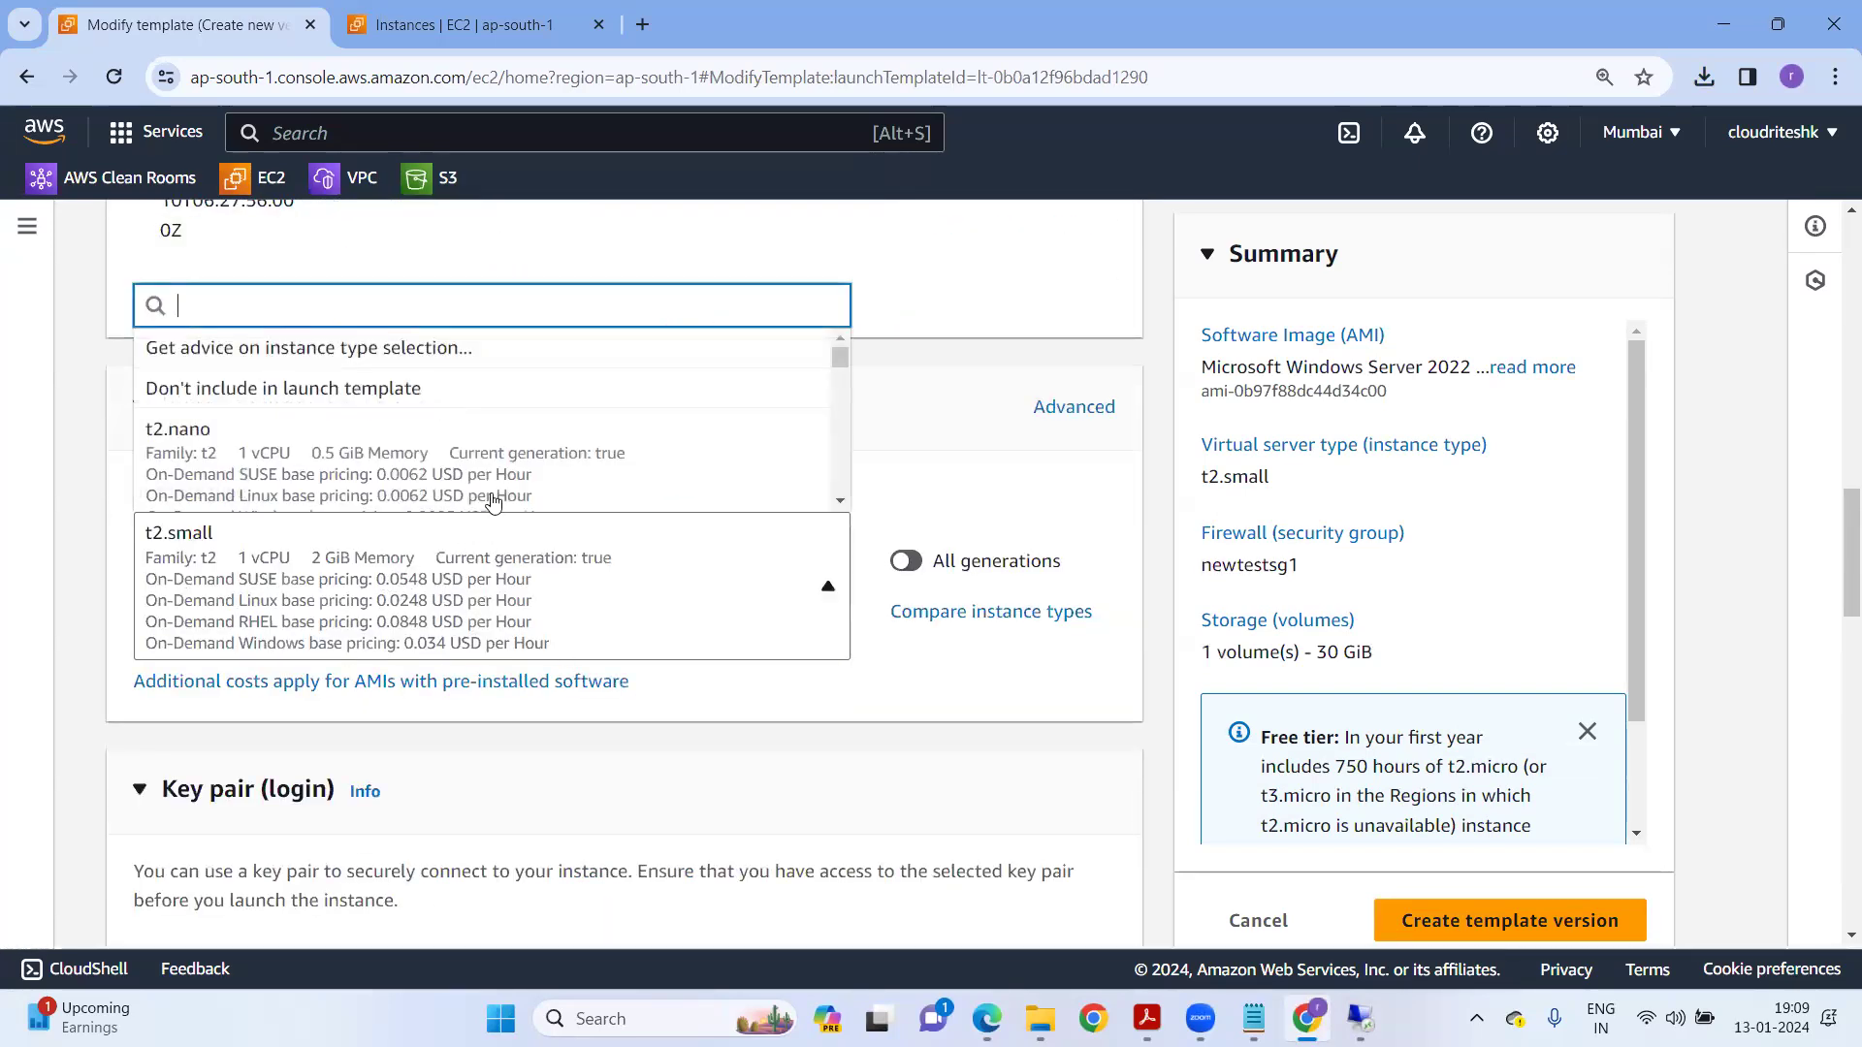
scroll(488, 464, "down", 1)
scroll(487, 464, "down", 3)
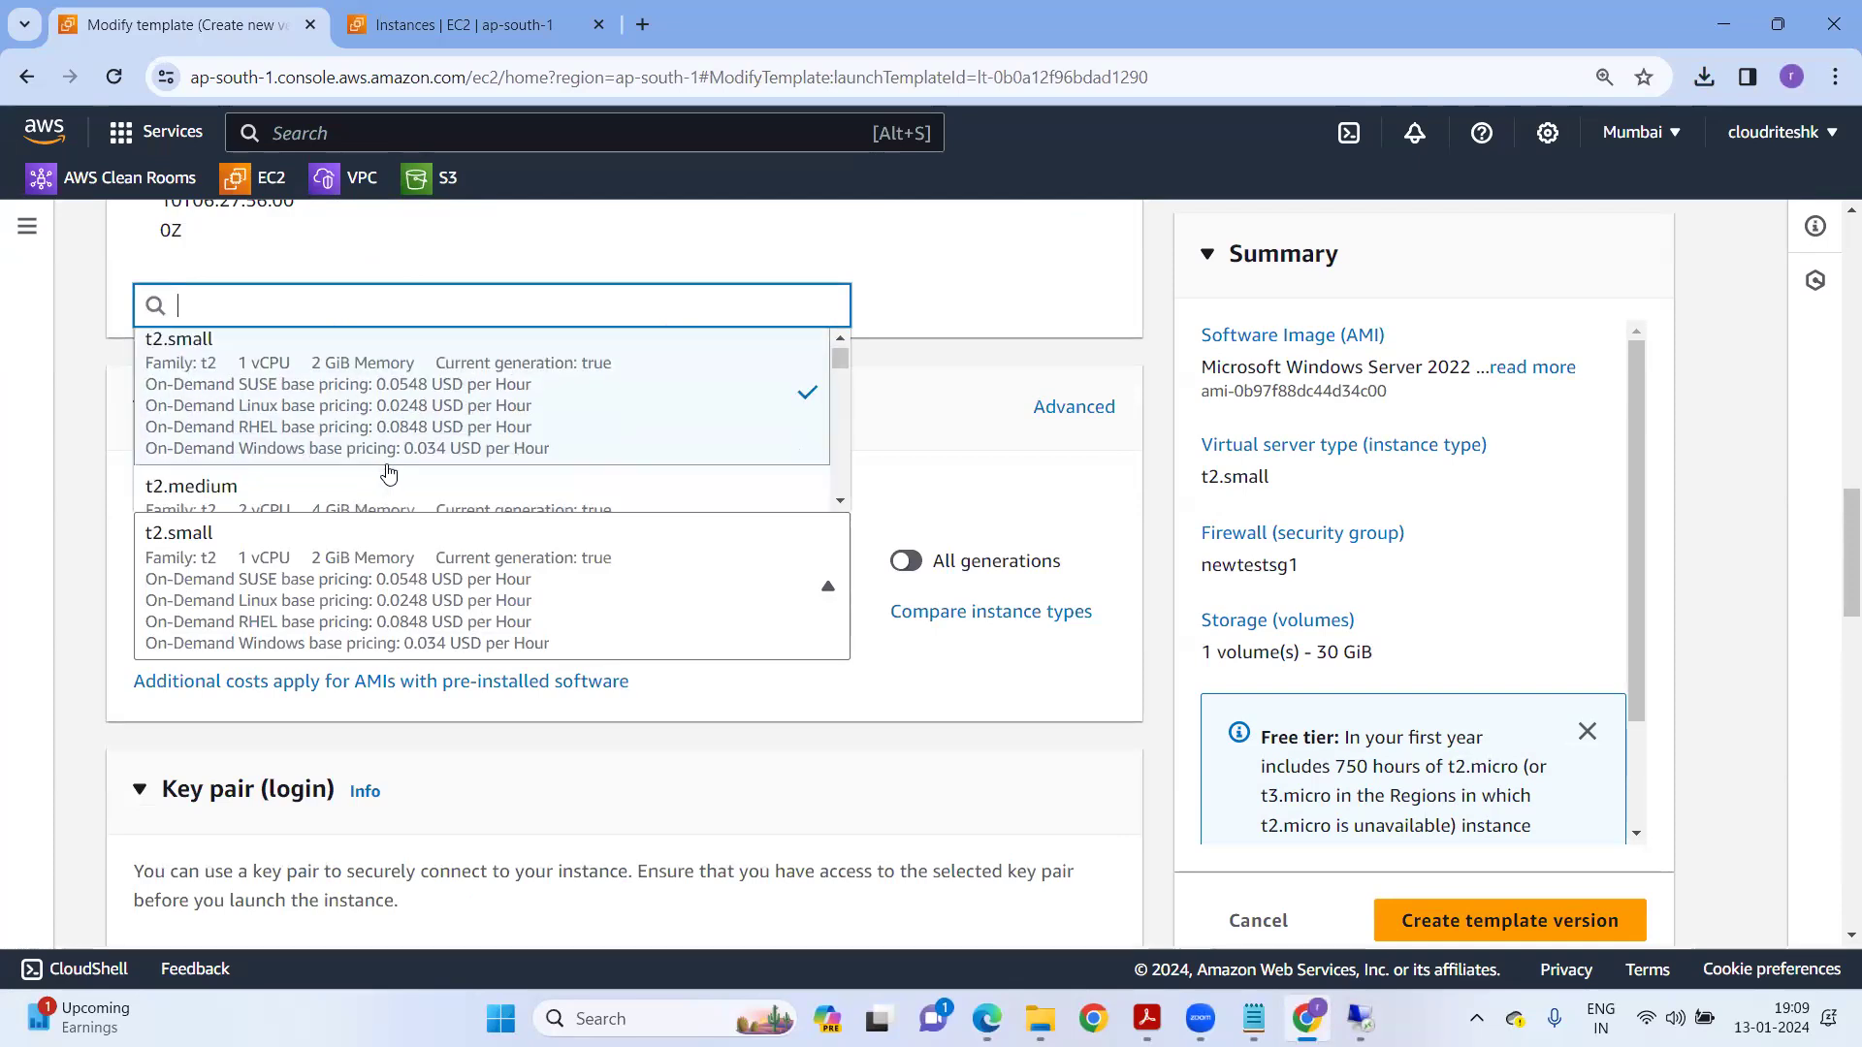
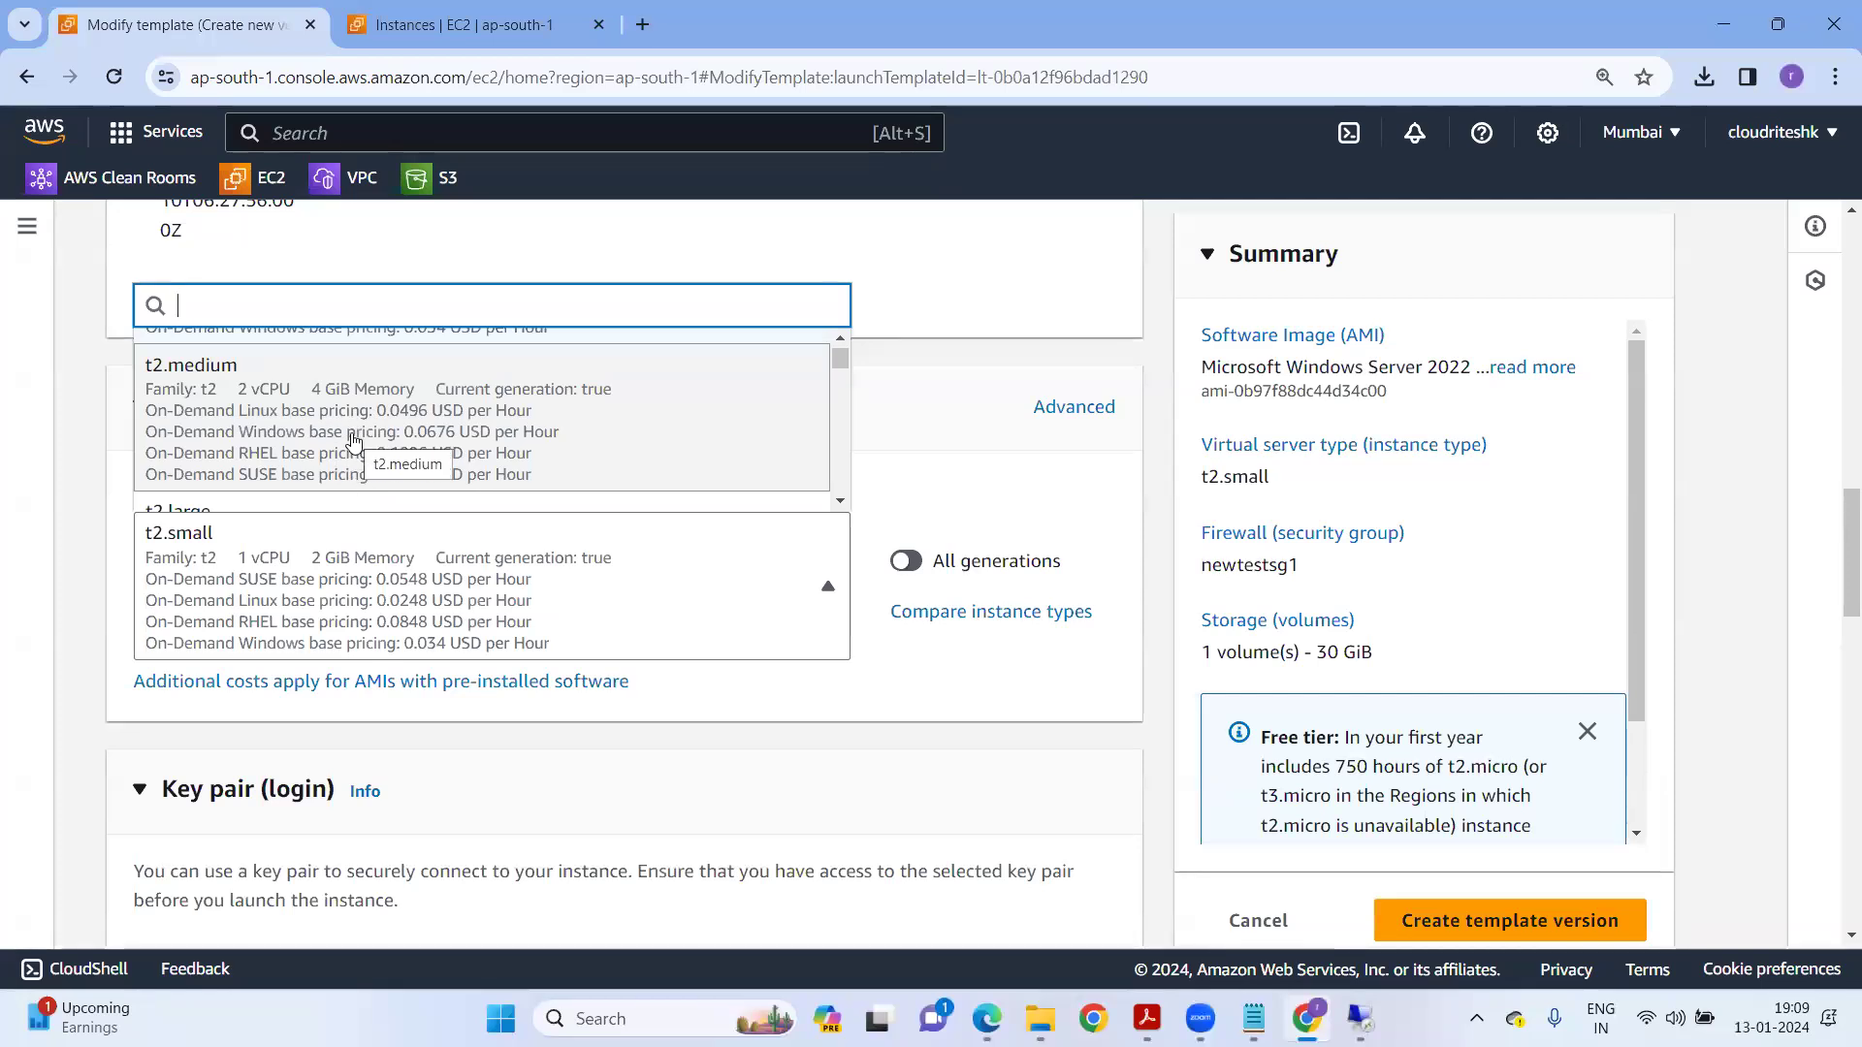
Save vmprodtempalte as a new version using t2.medium, then go to the Instances list.
left_click(354, 441)
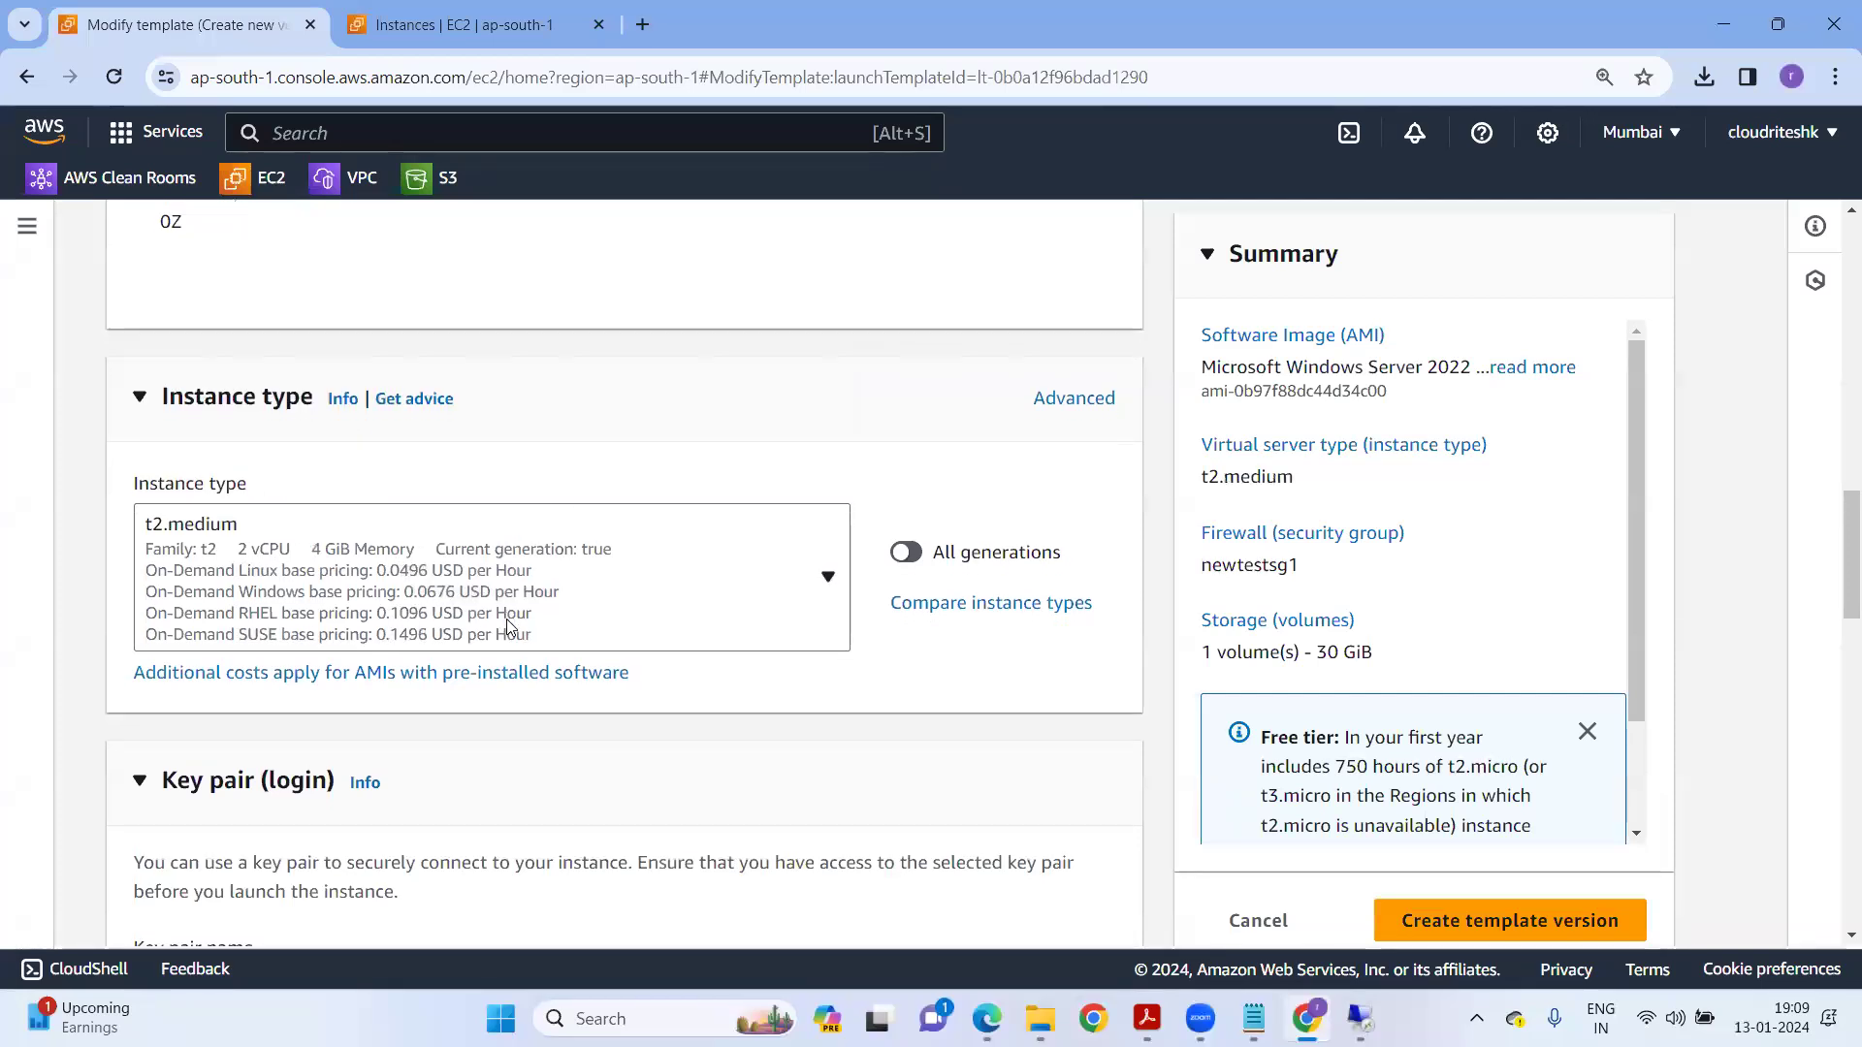
scroll(551, 610, "down", 5)
left_click(1499, 921)
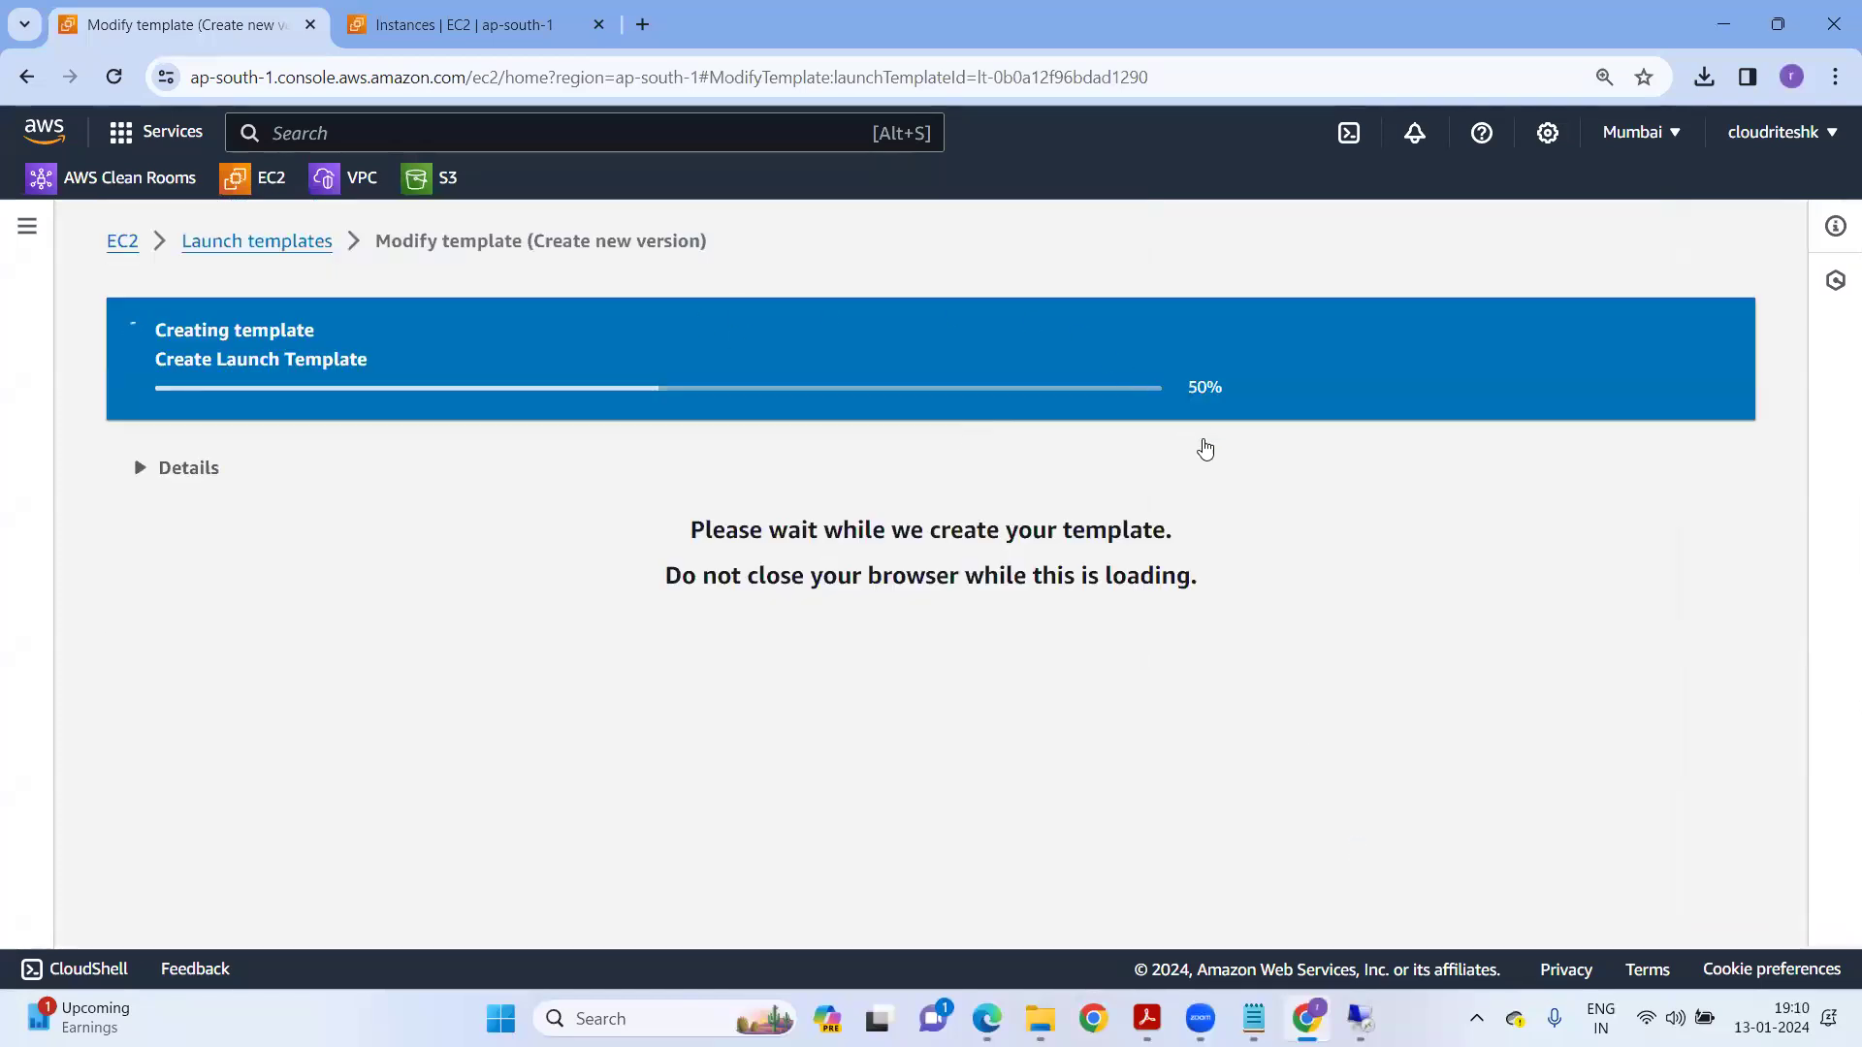
left_click(233, 240)
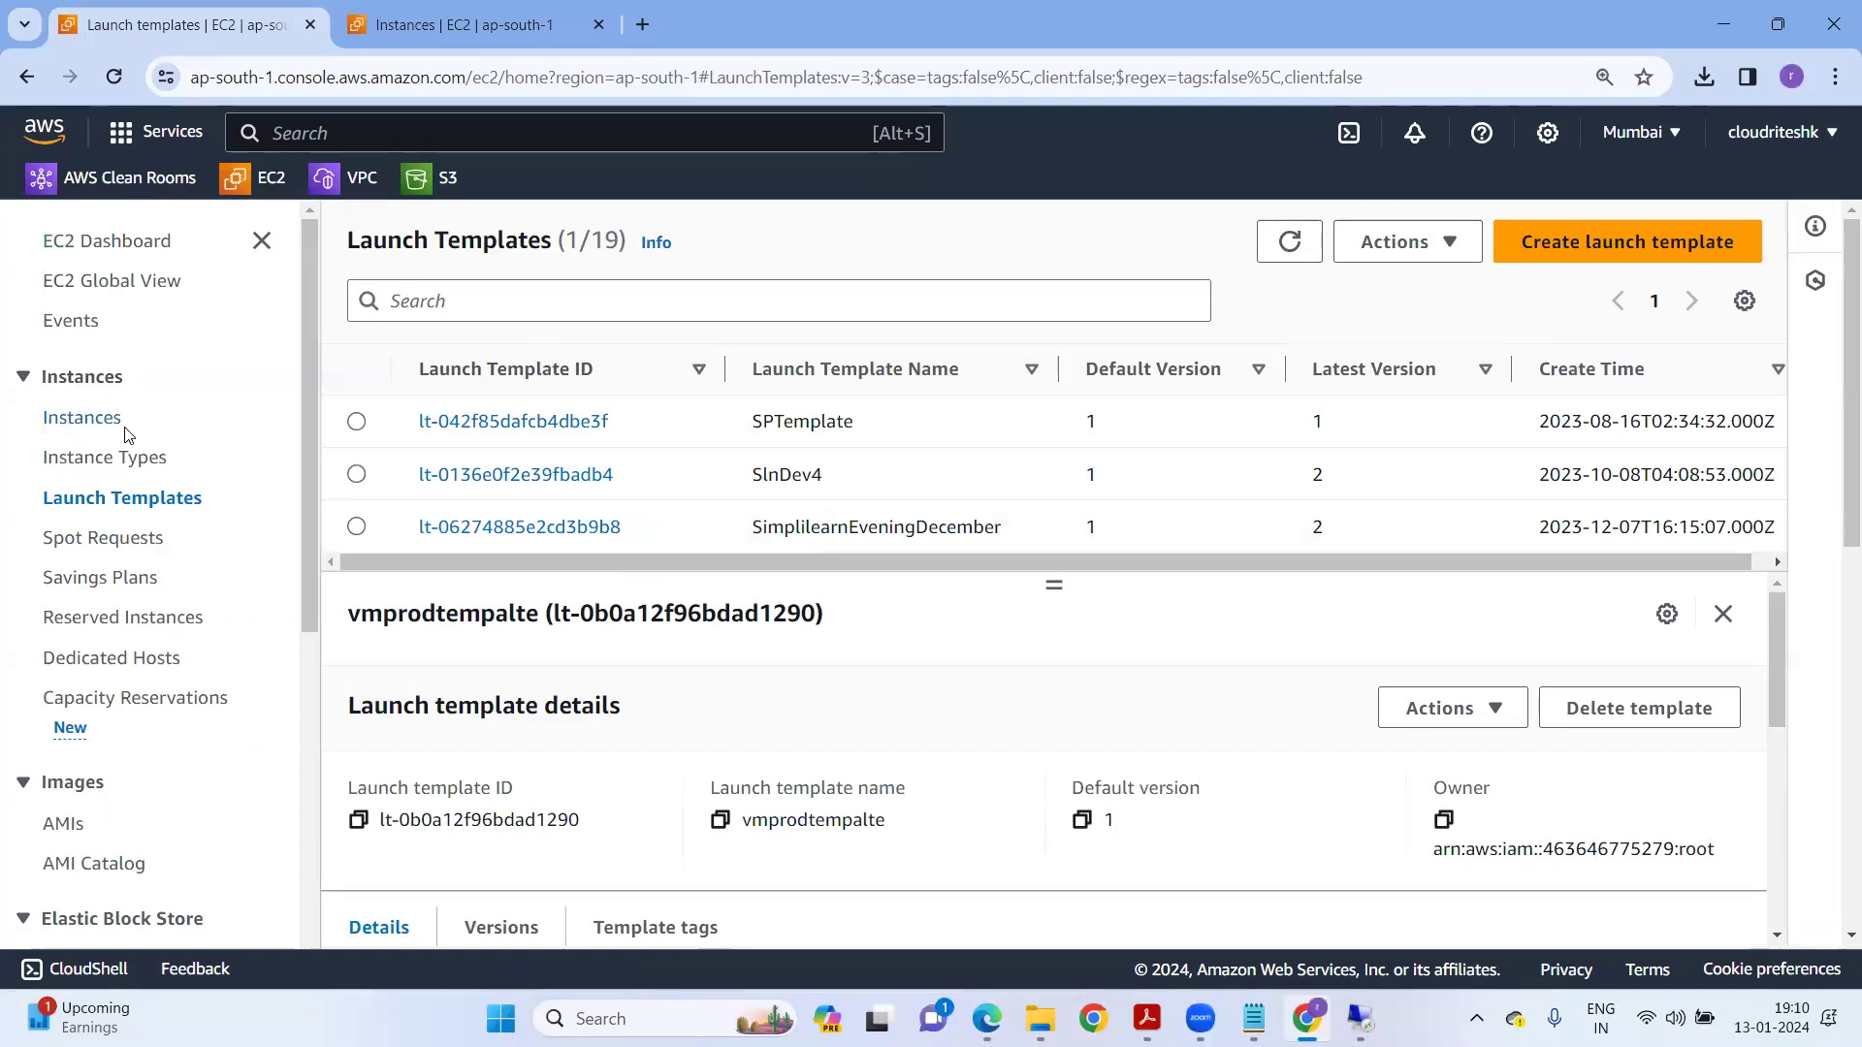
left_click(82, 418)
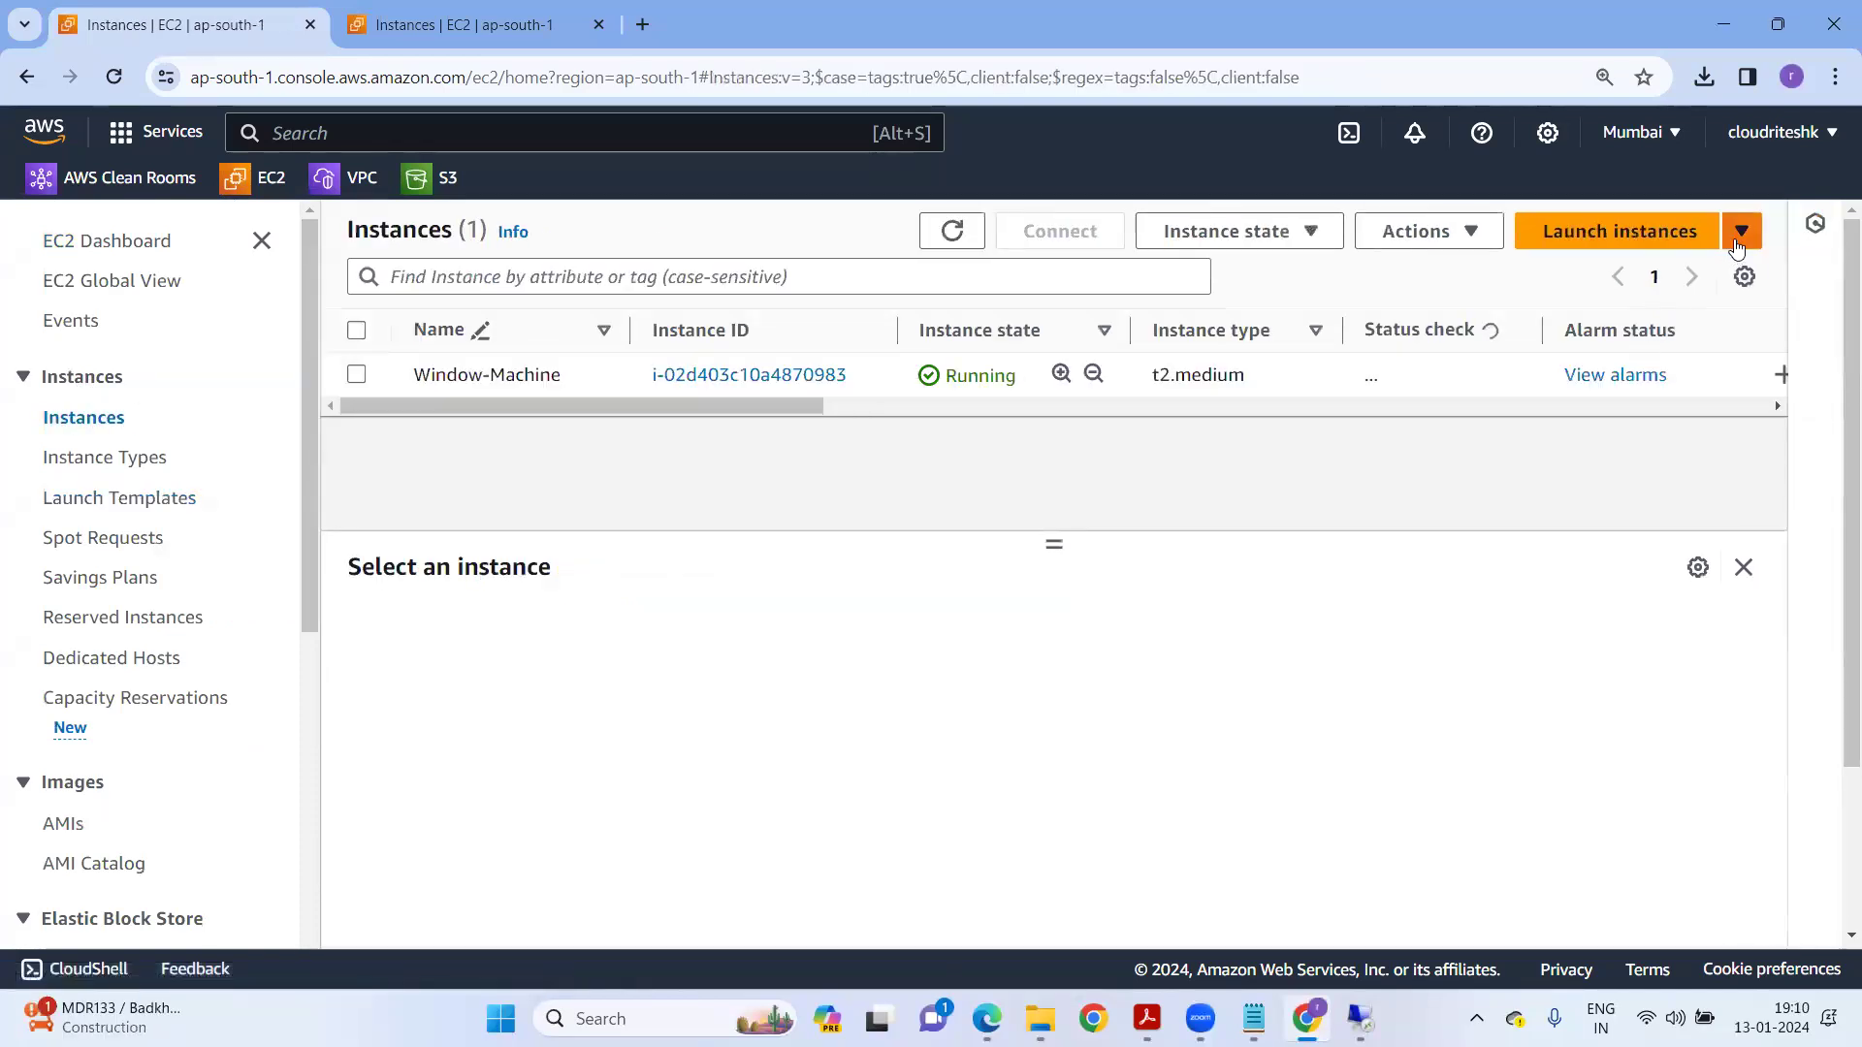
Start launching an instance from a template and pick vmprodtempalte as the source.
left_click(1742, 231)
left_click(1533, 308)
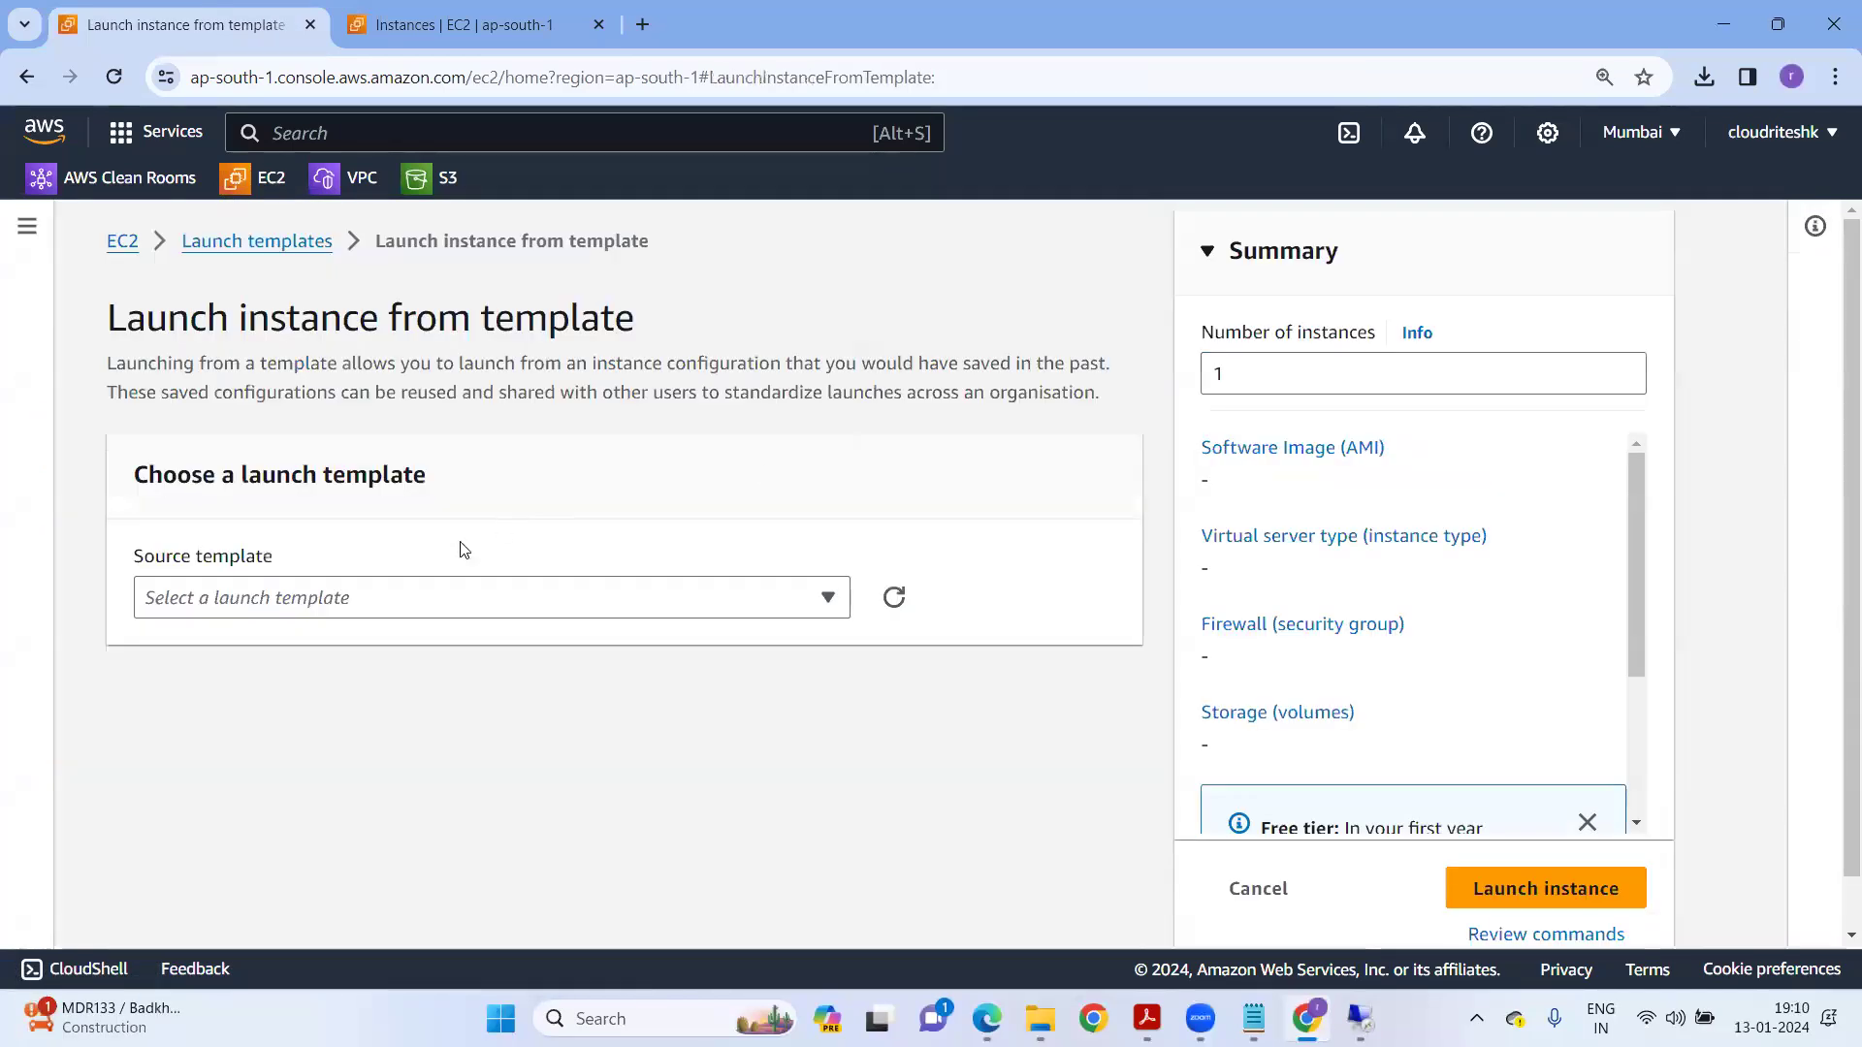
left_click(254, 599)
scroll(333, 790, "down", 3)
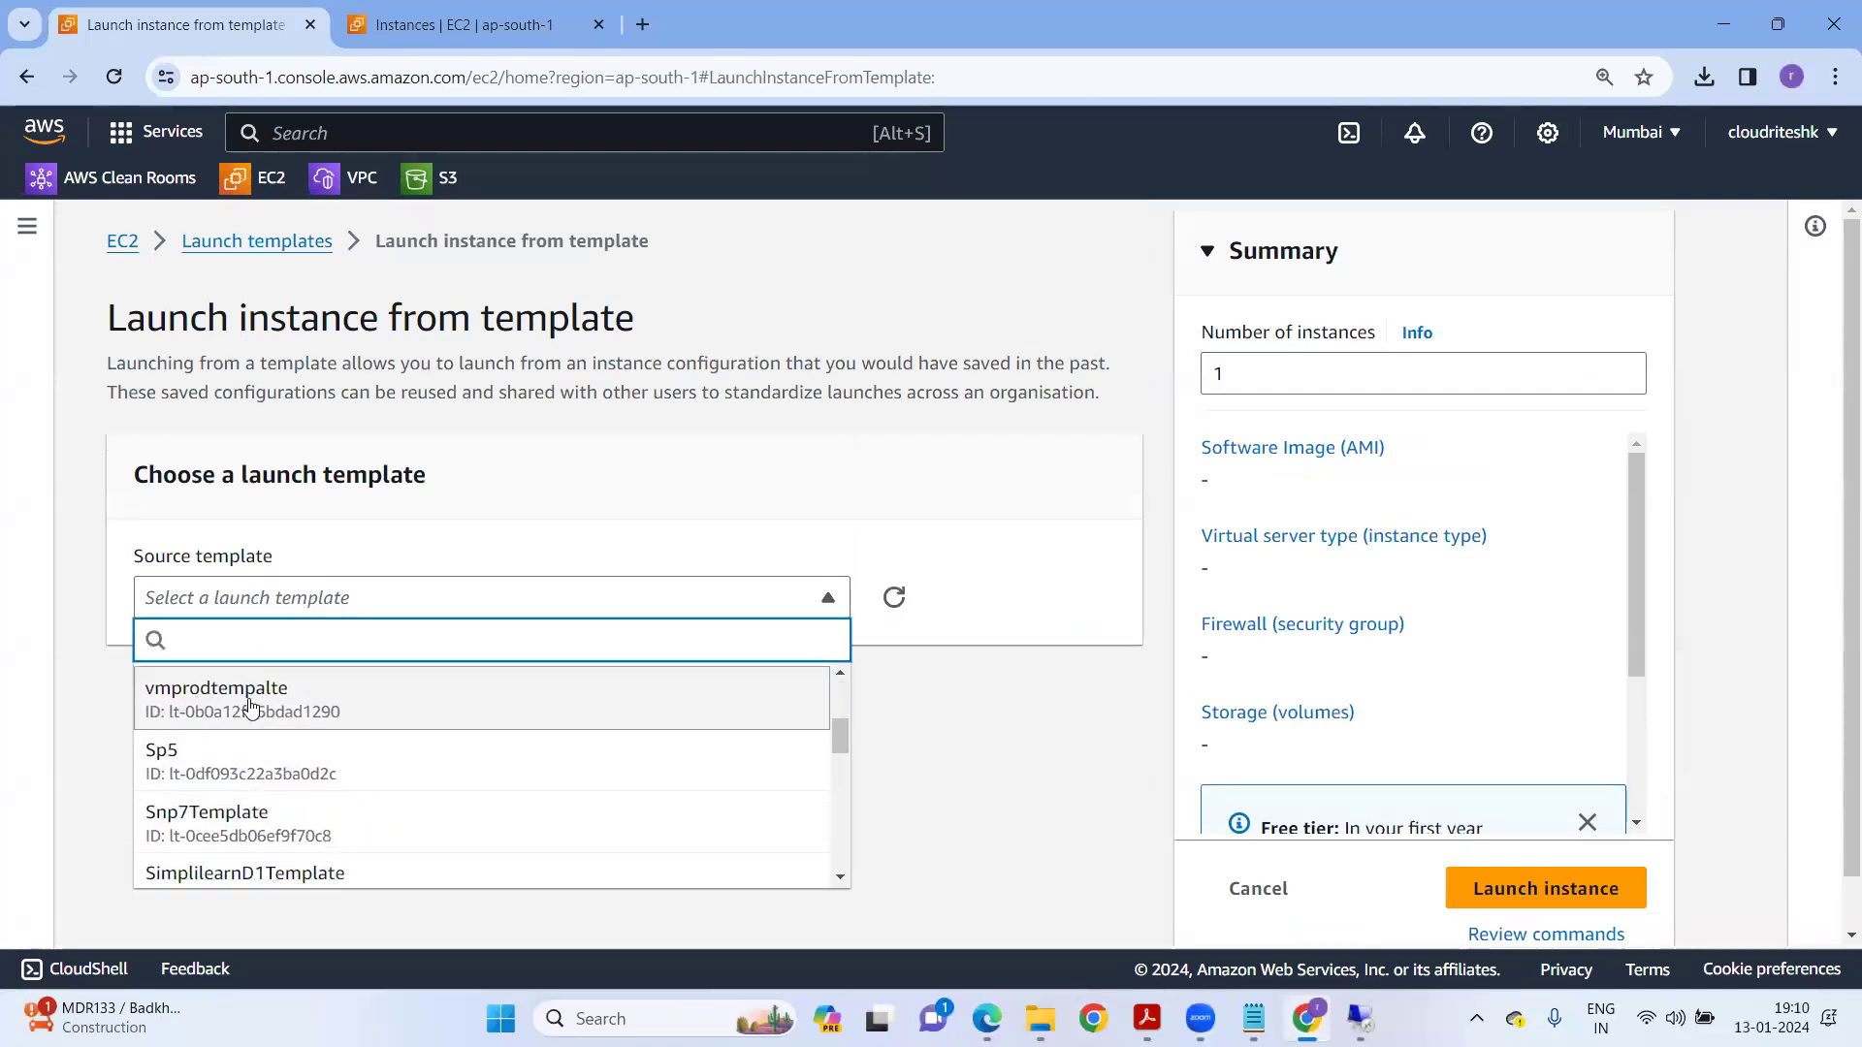
left_click(737, 719)
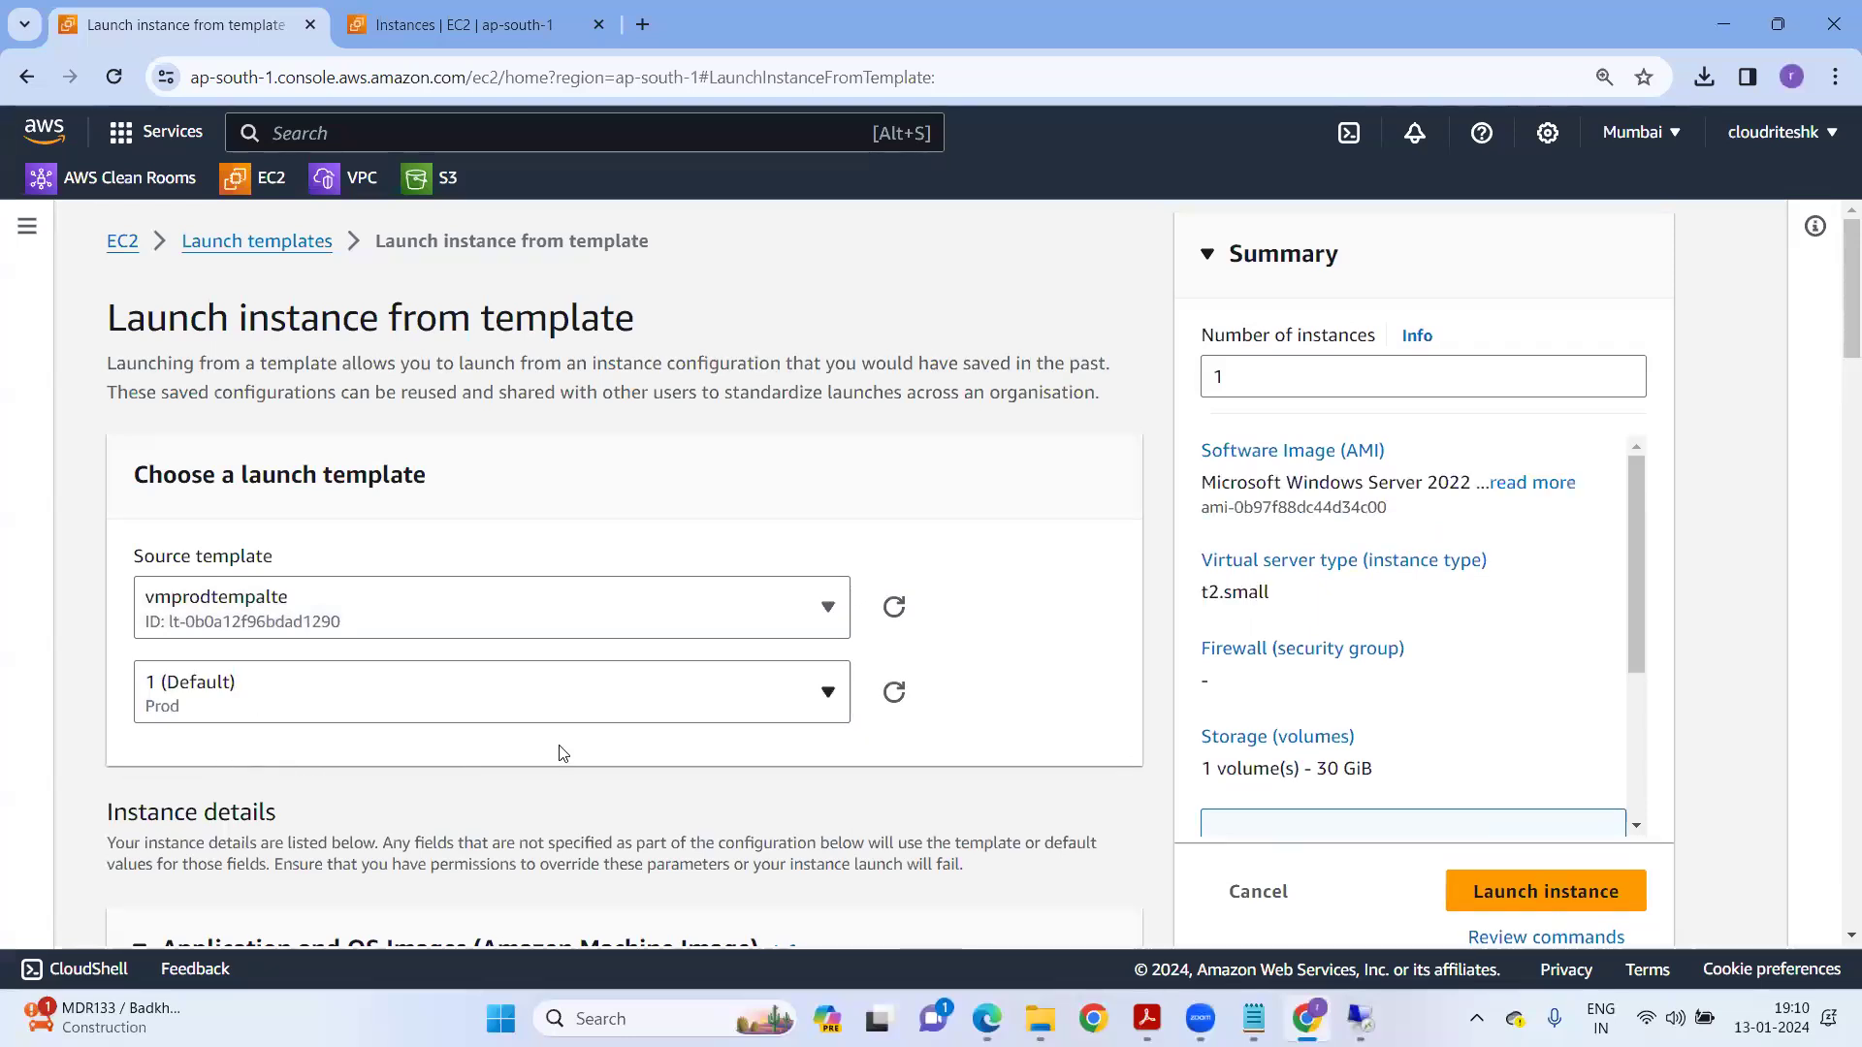
Select version 2 (UAT), review its t2.medium settings, and return to Launch Templates without launching.
scroll(560, 753, "down", 5)
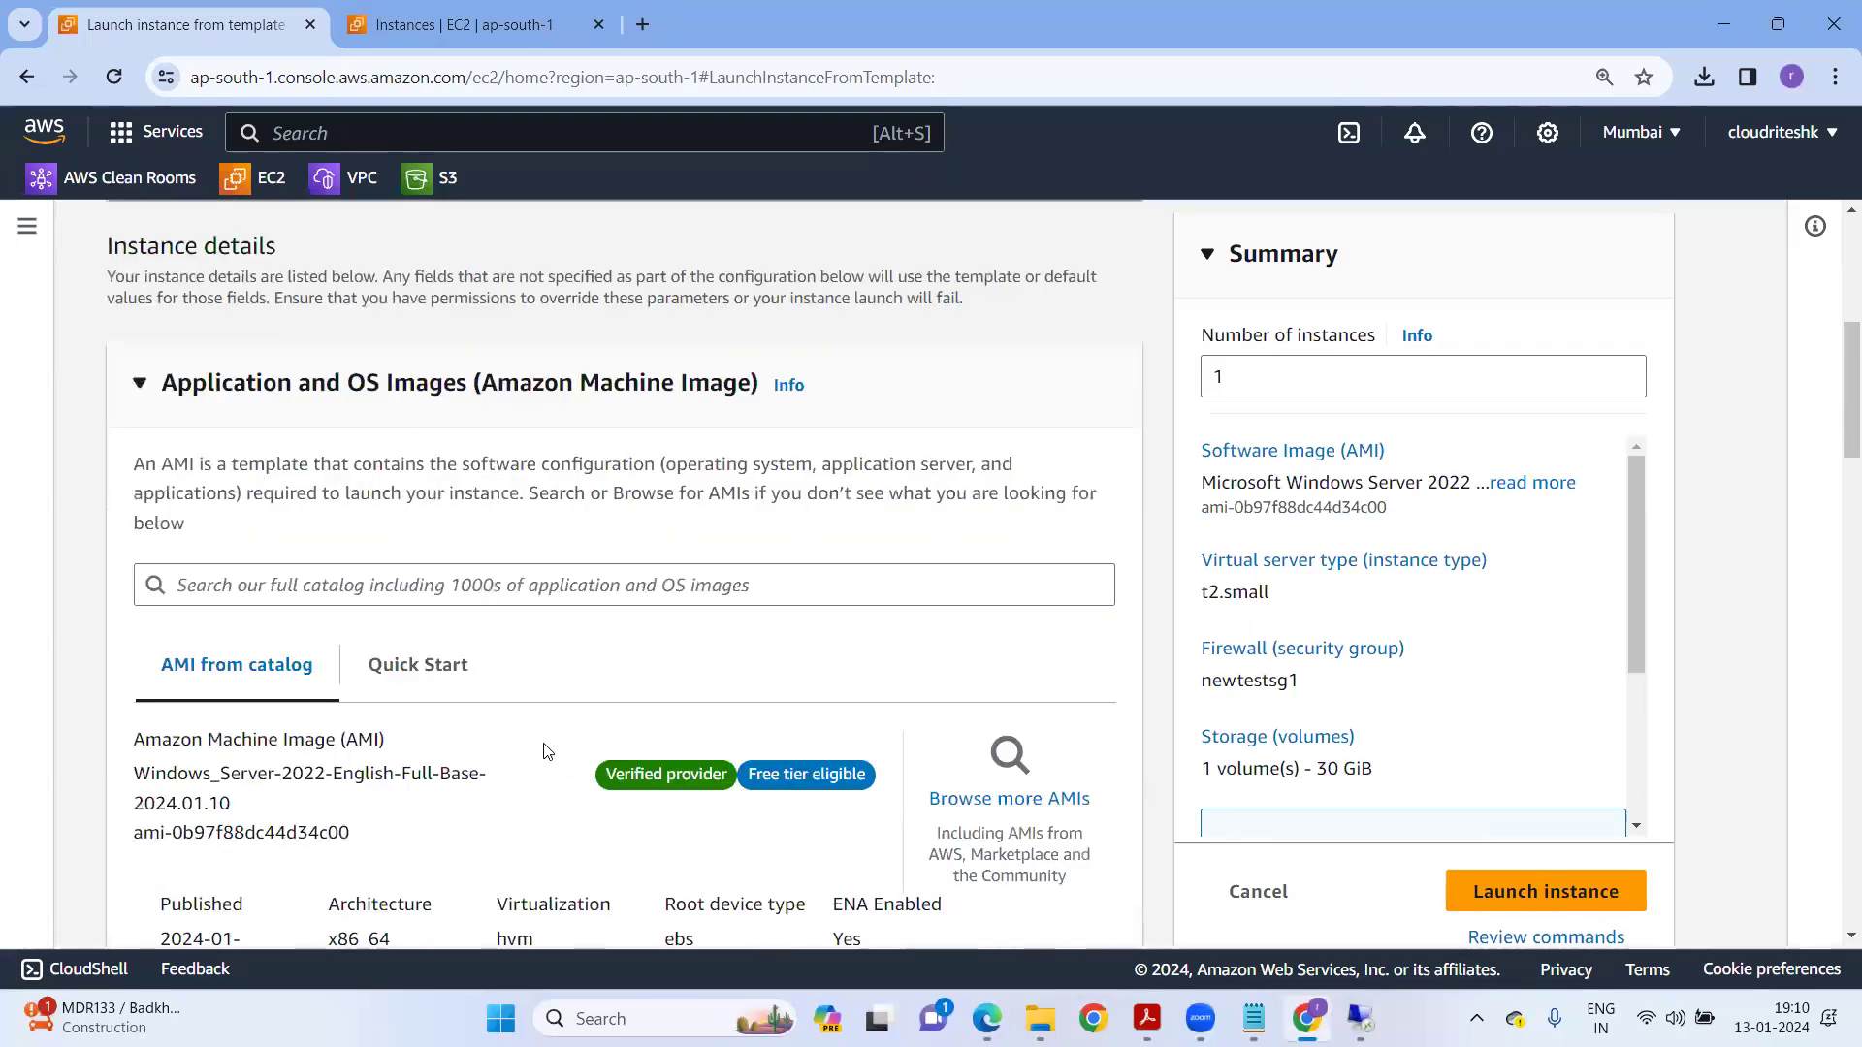
scroll(544, 747, "down", 8)
scroll(427, 555, "up", 3)
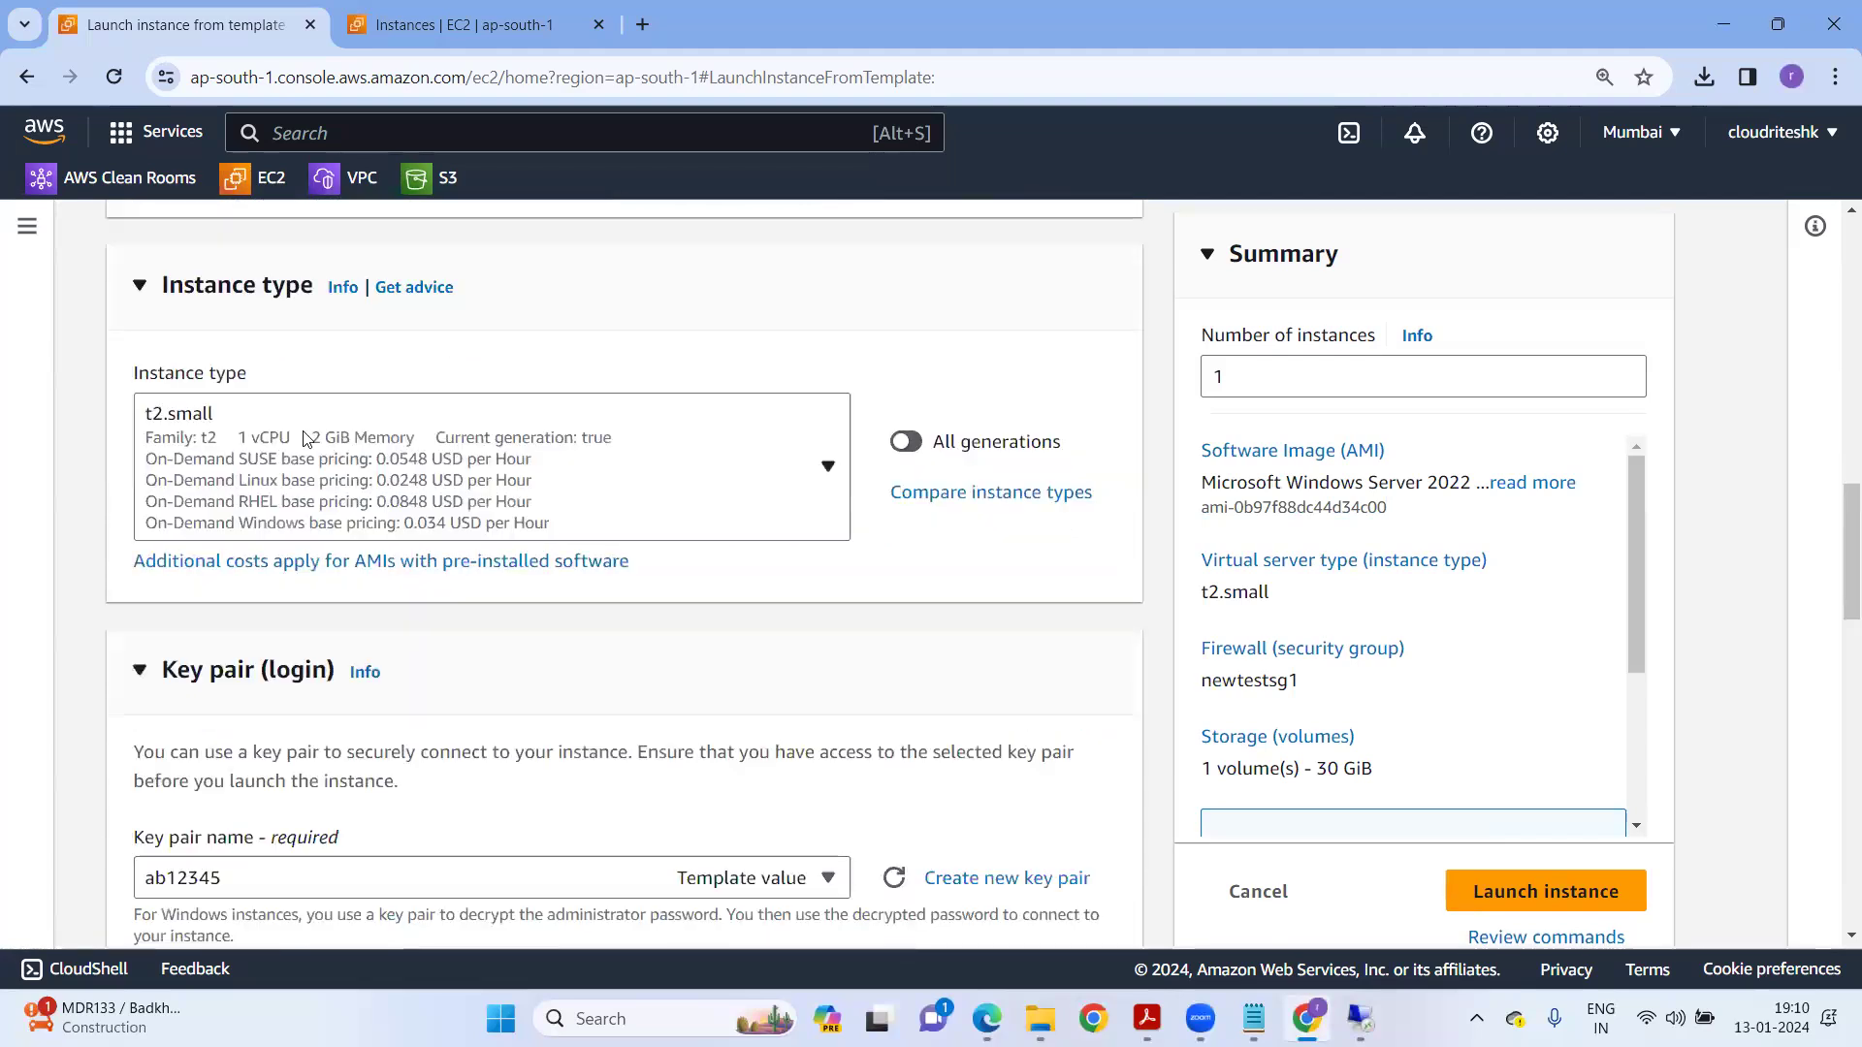
scroll(475, 584, "up", 10)
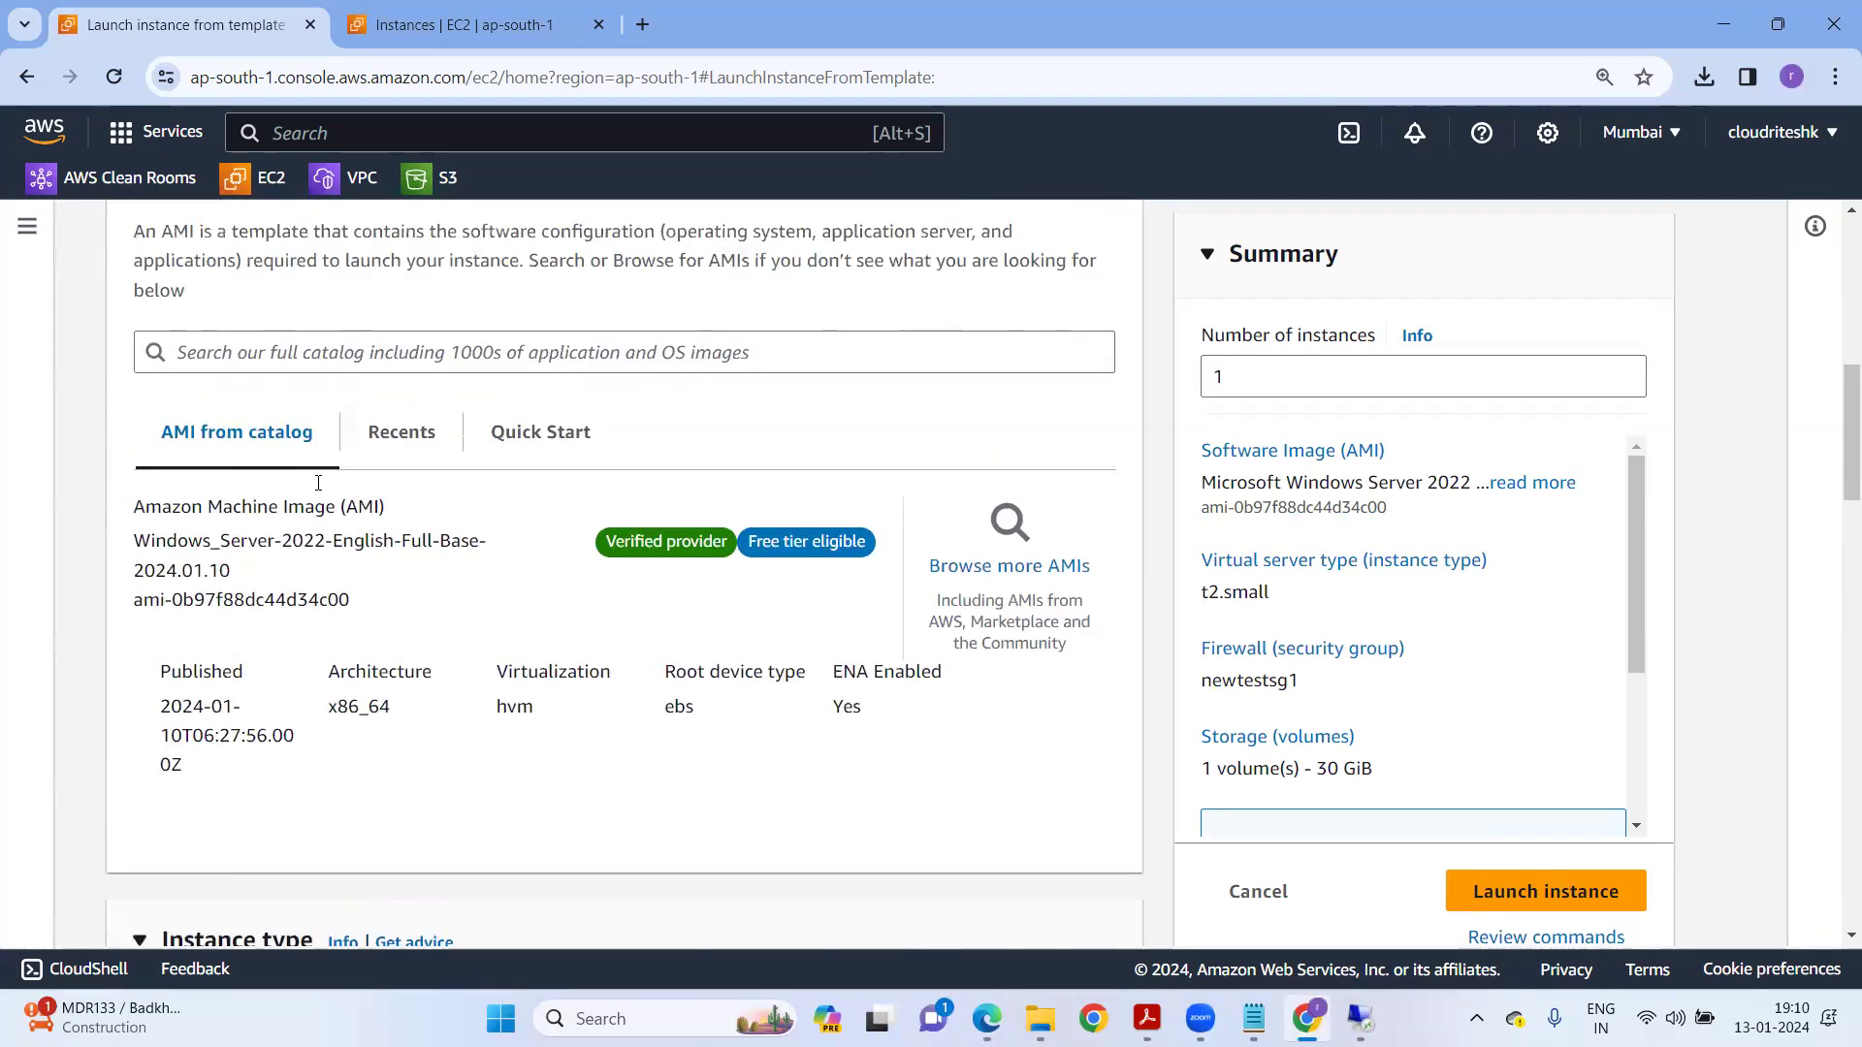
left_click(262, 351)
left_click(178, 442)
scroll(561, 570, "down", 9)
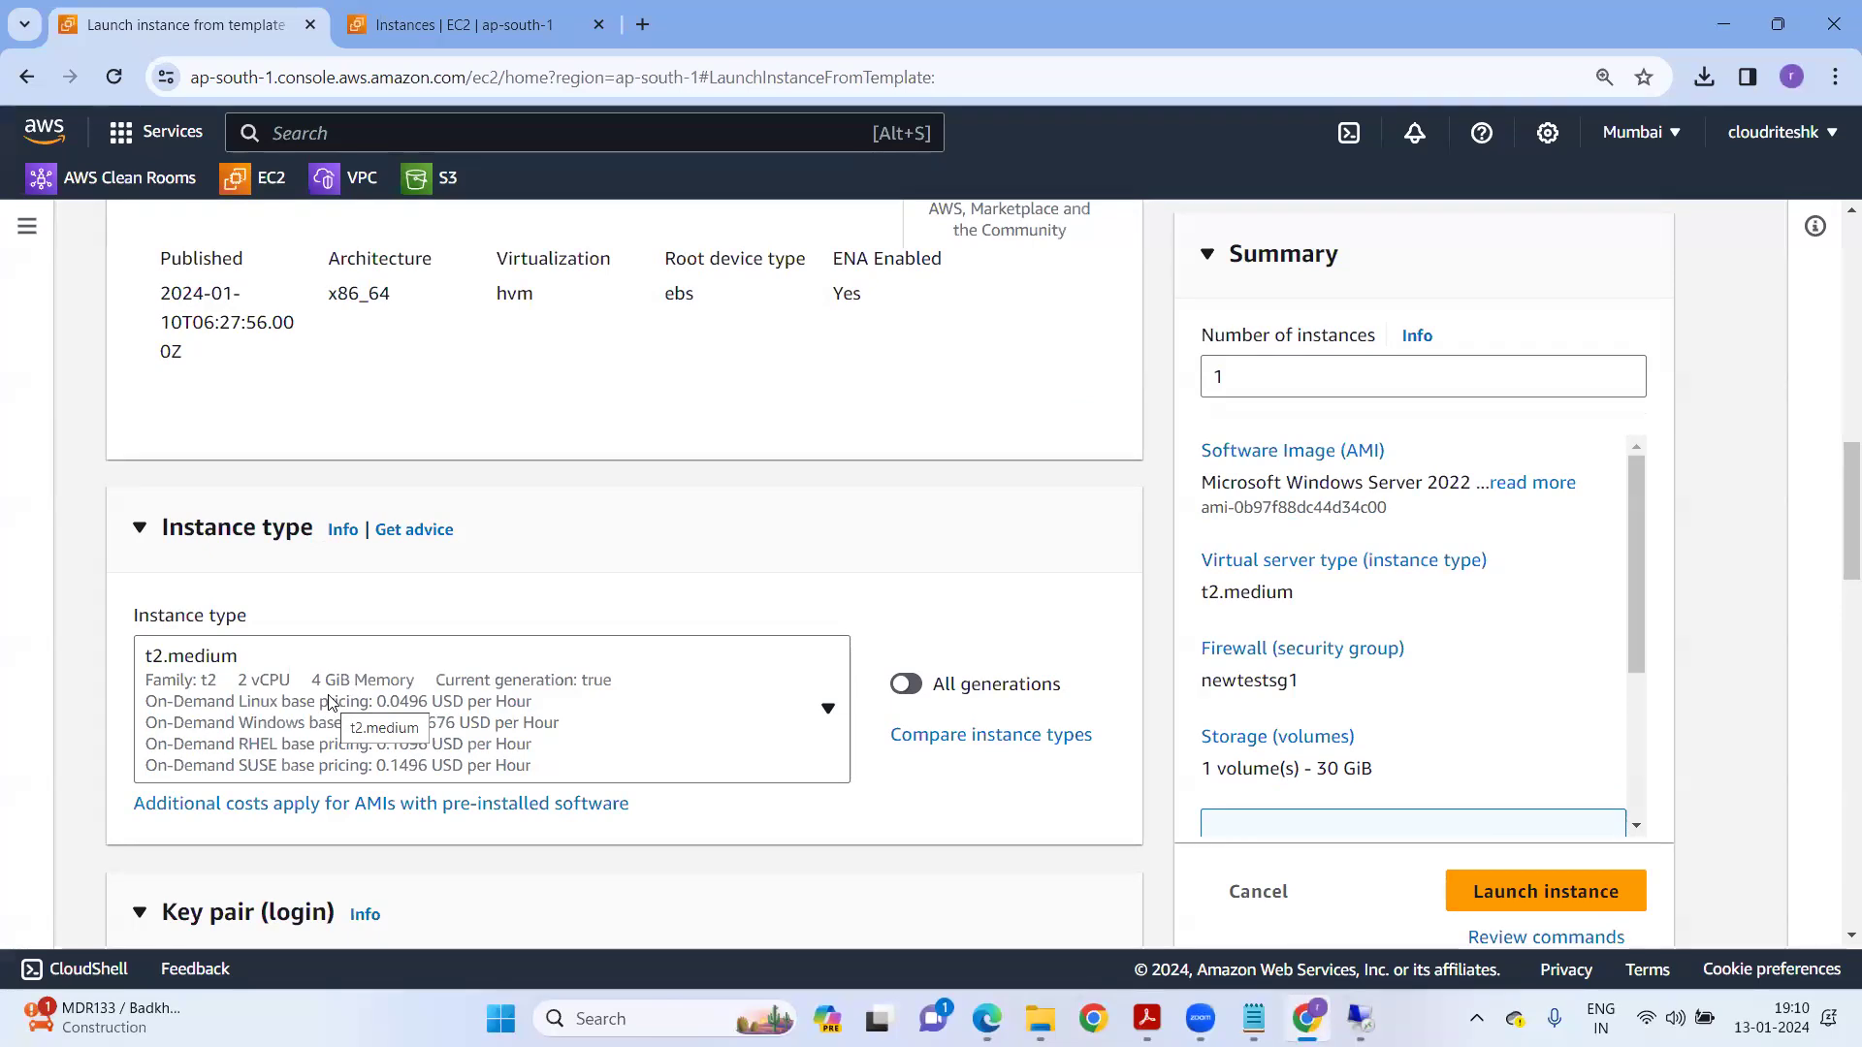
scroll(330, 703, "up", 10)
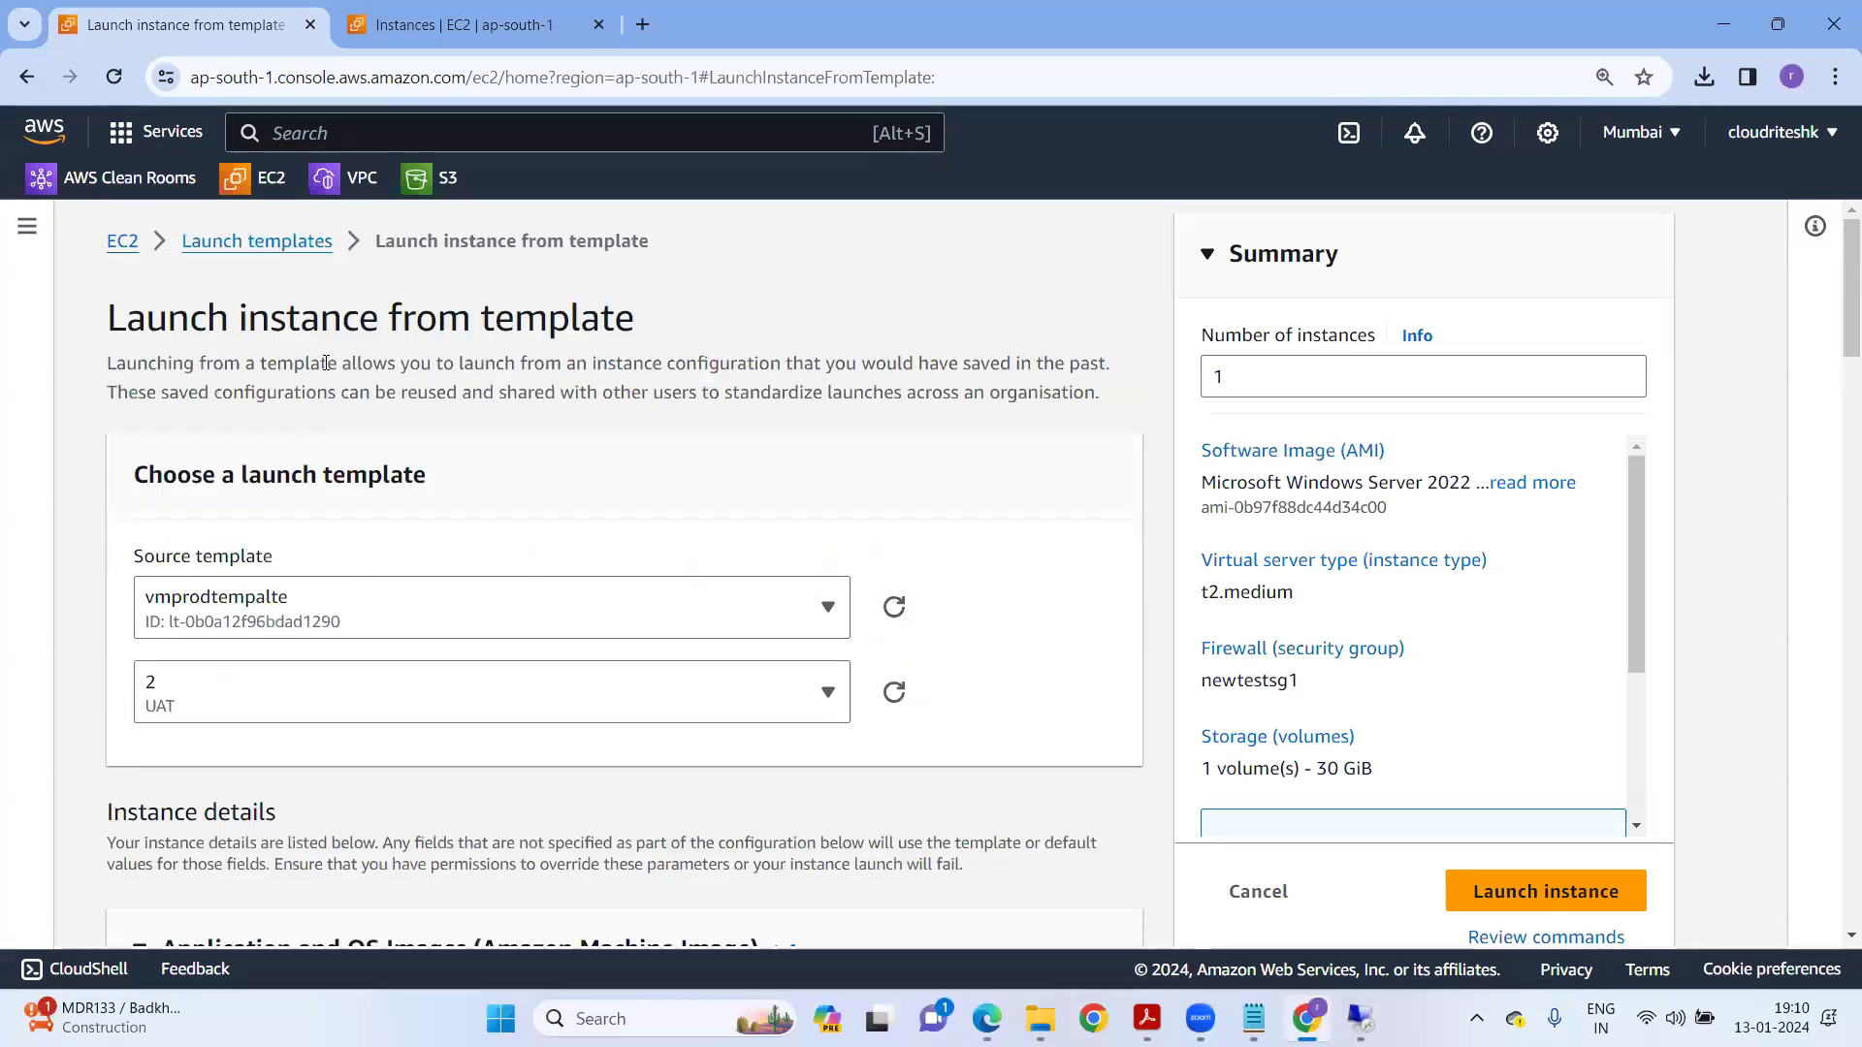
left_click(280, 243)
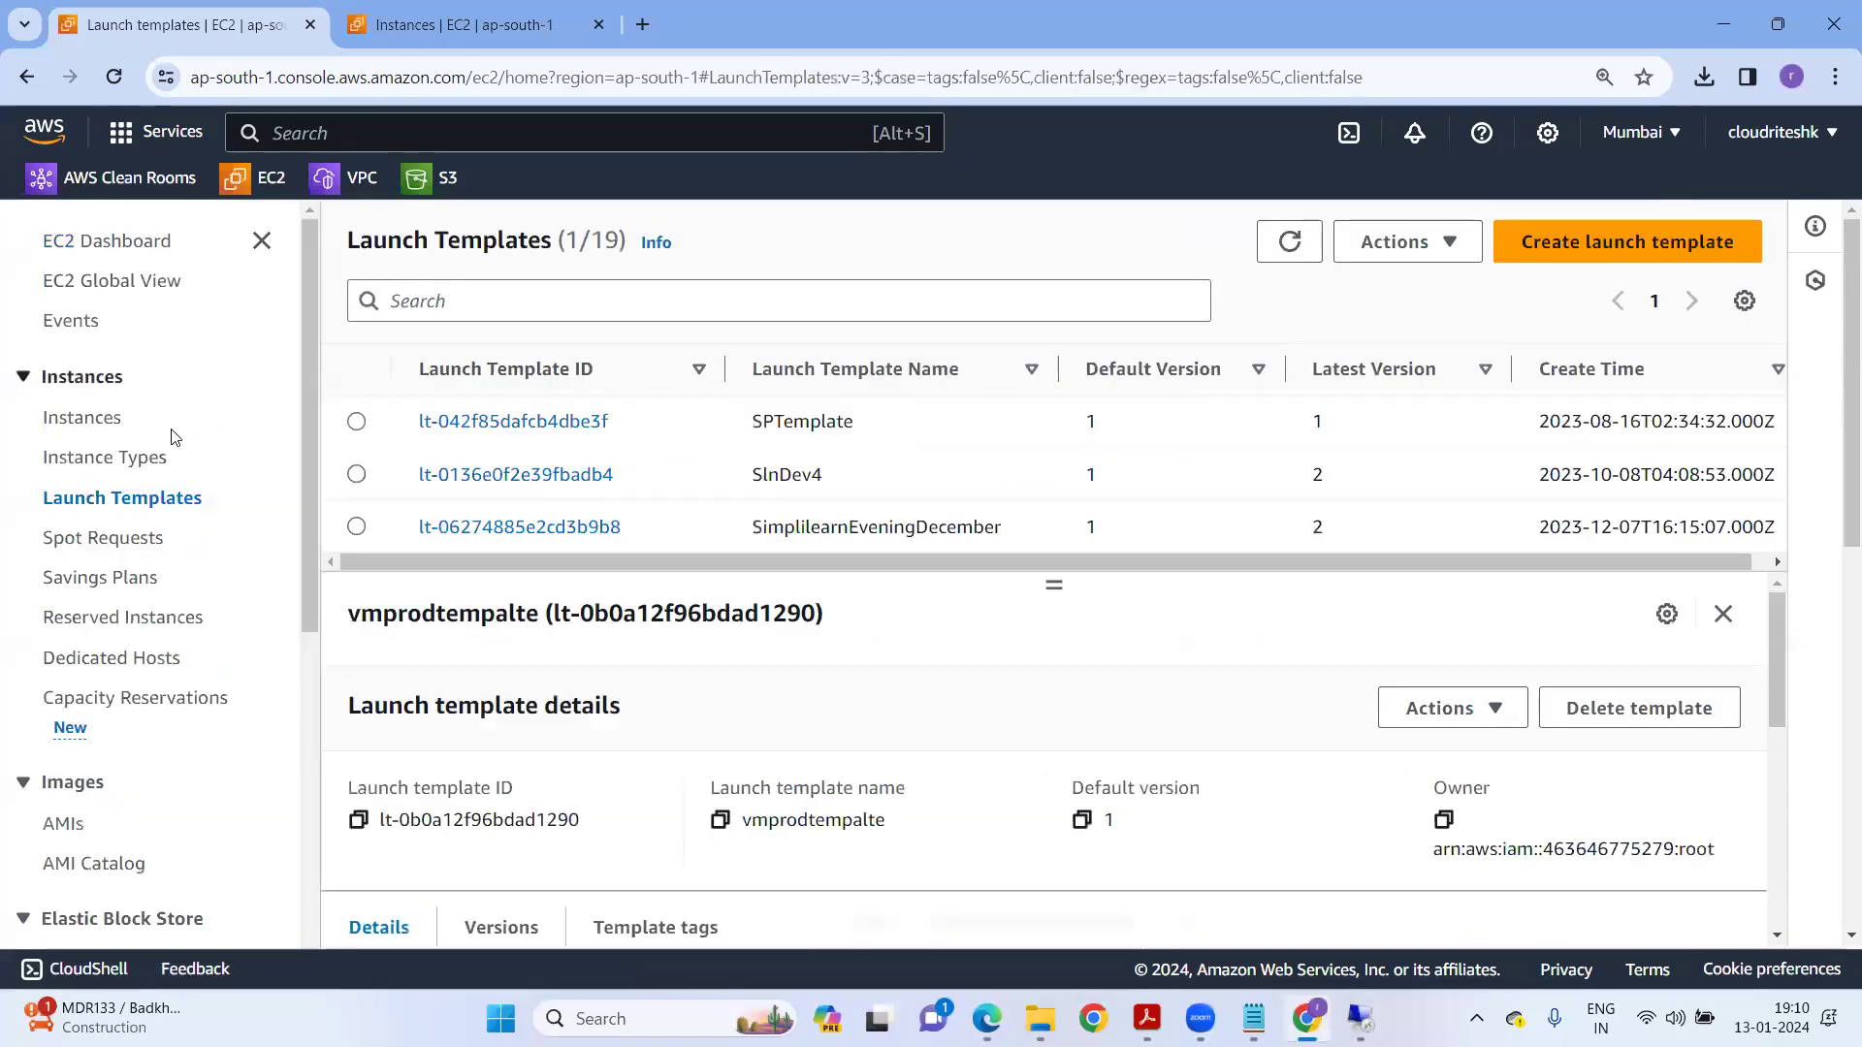
Confirm Window-Machine is running with 2/2 checks, then switch to the remote desktop.
left_click(97, 419)
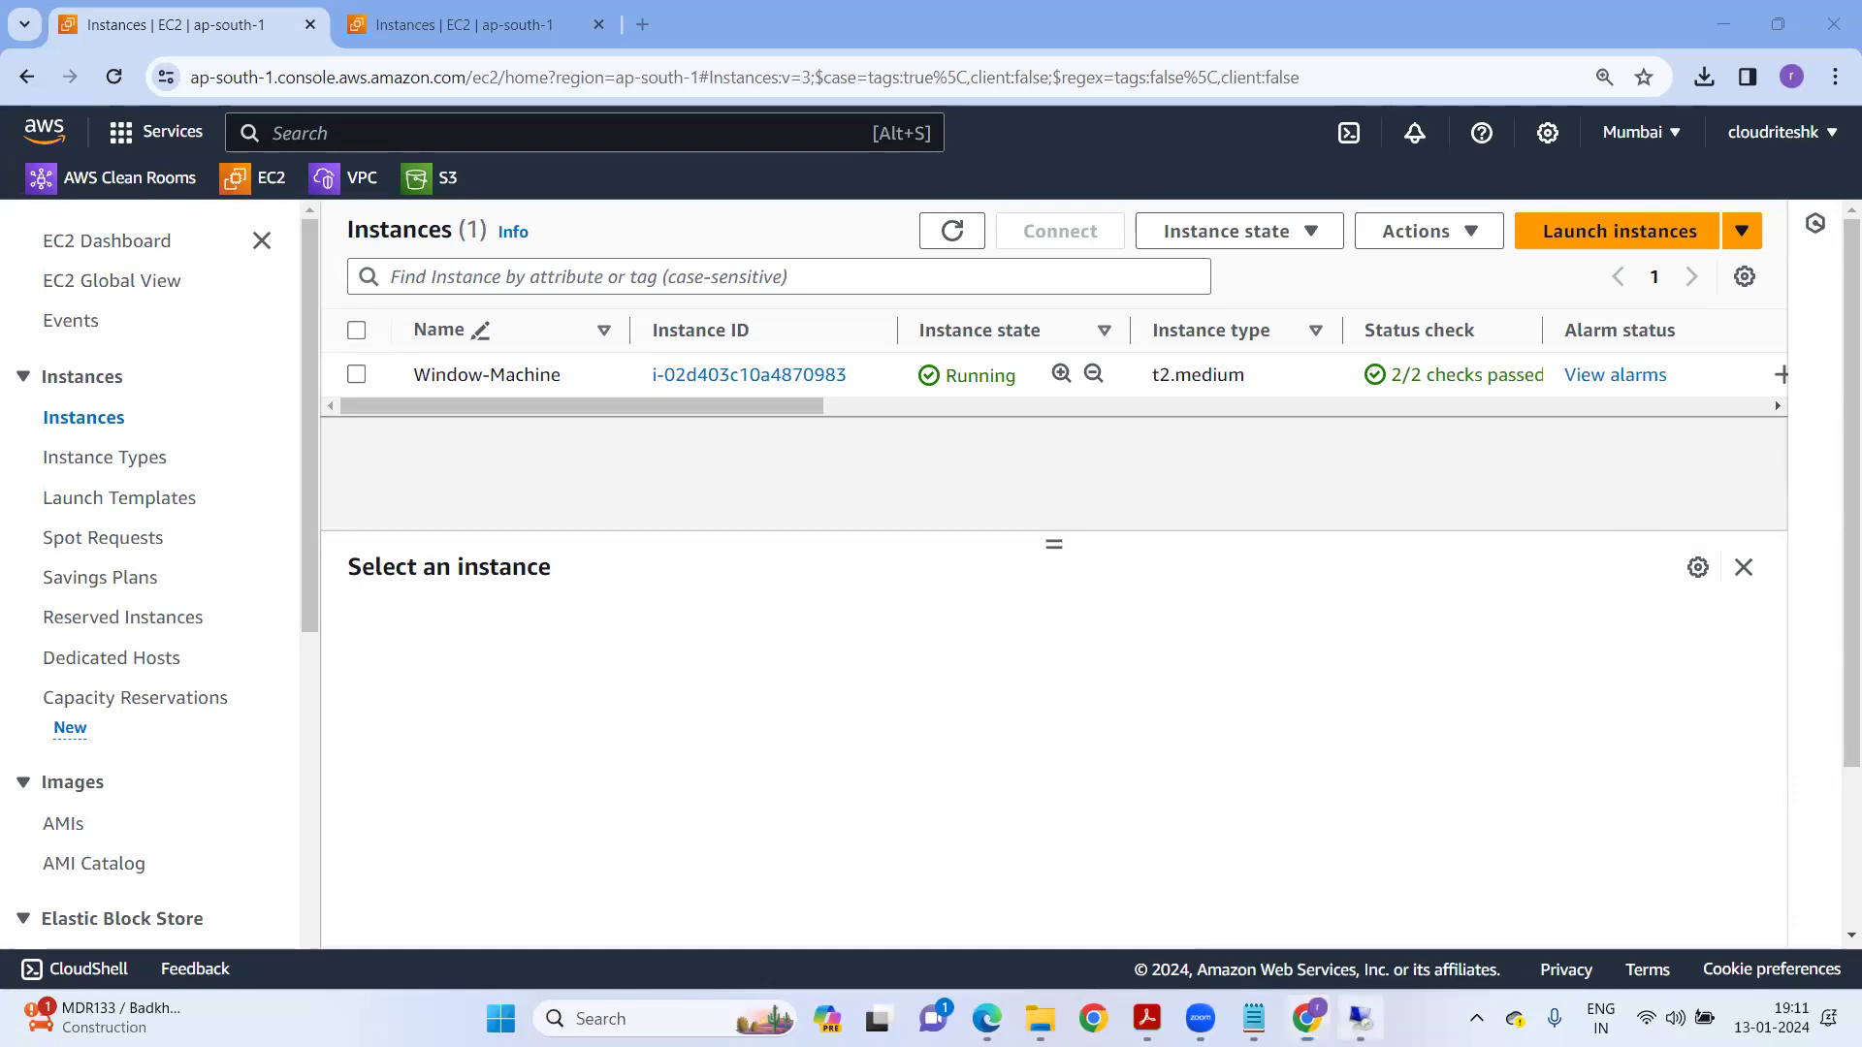
key("alt+Tab")
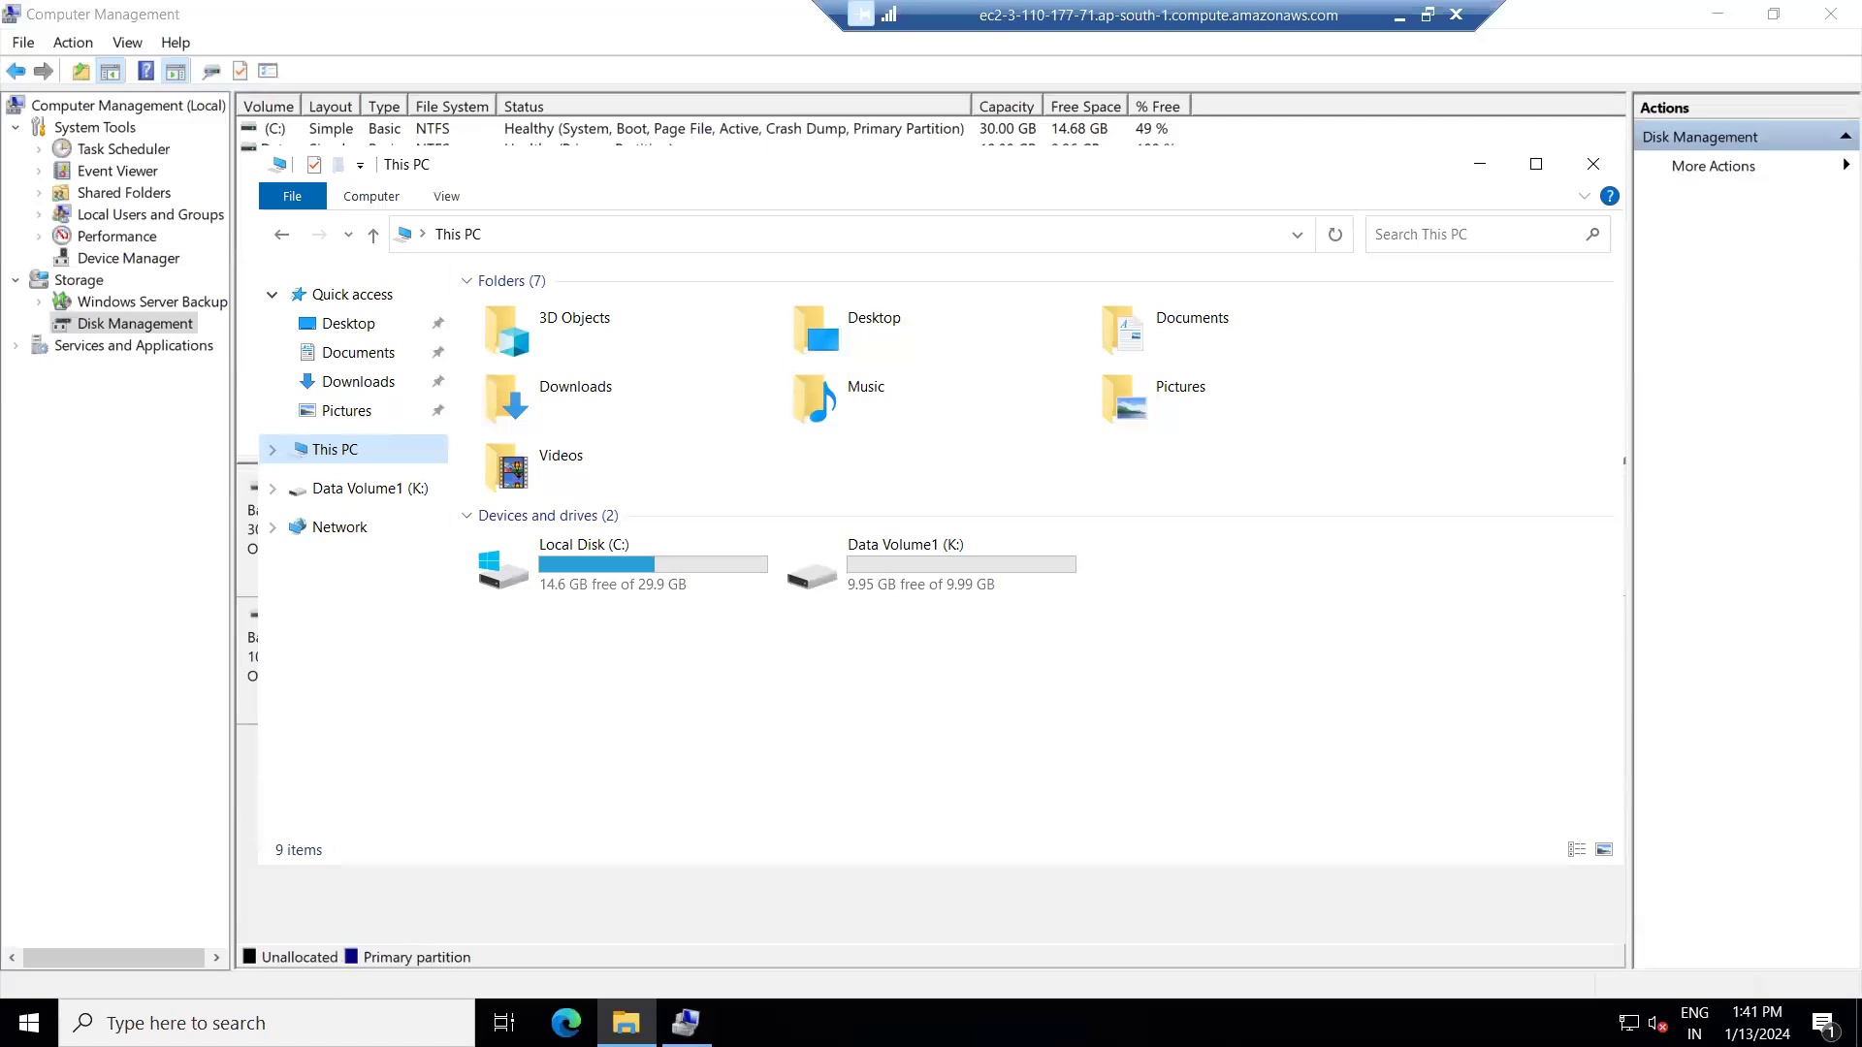
Open the remote machine's taskbar search, then minimize the Remote Desktop session.
left_click(320, 1024)
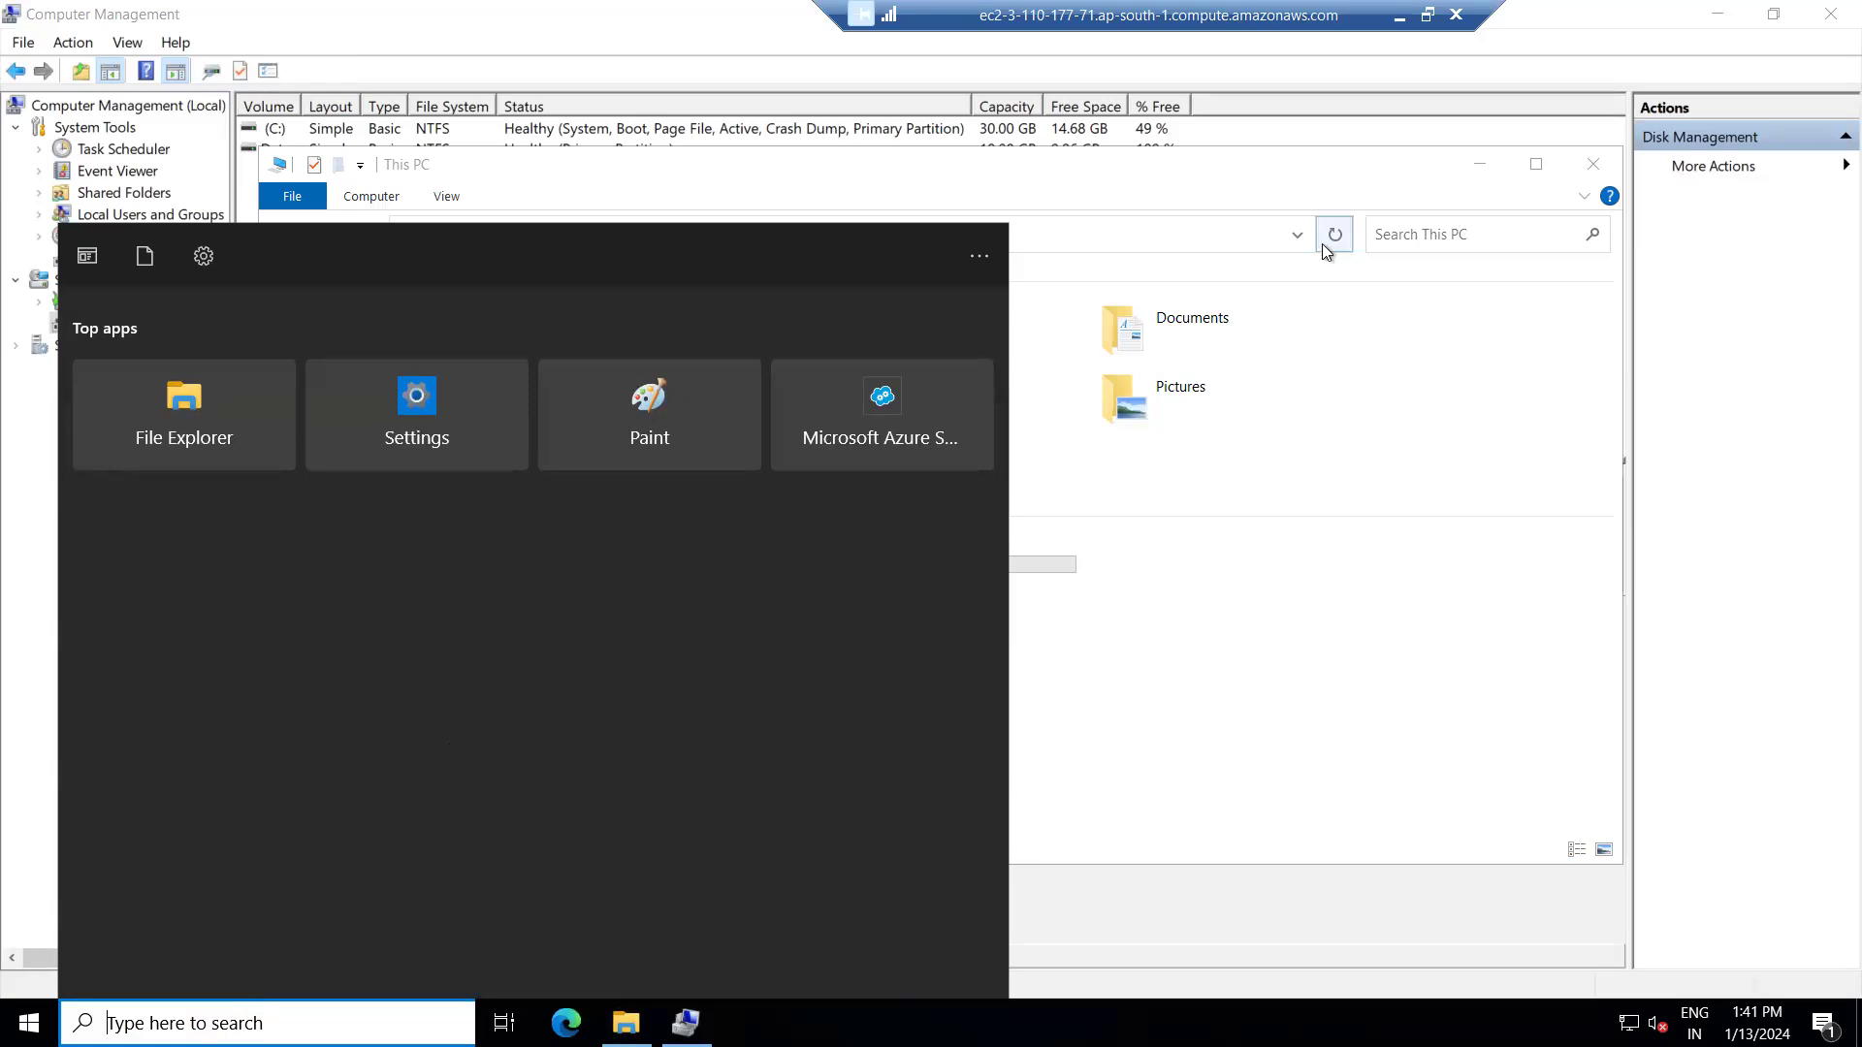
left_click(1396, 21)
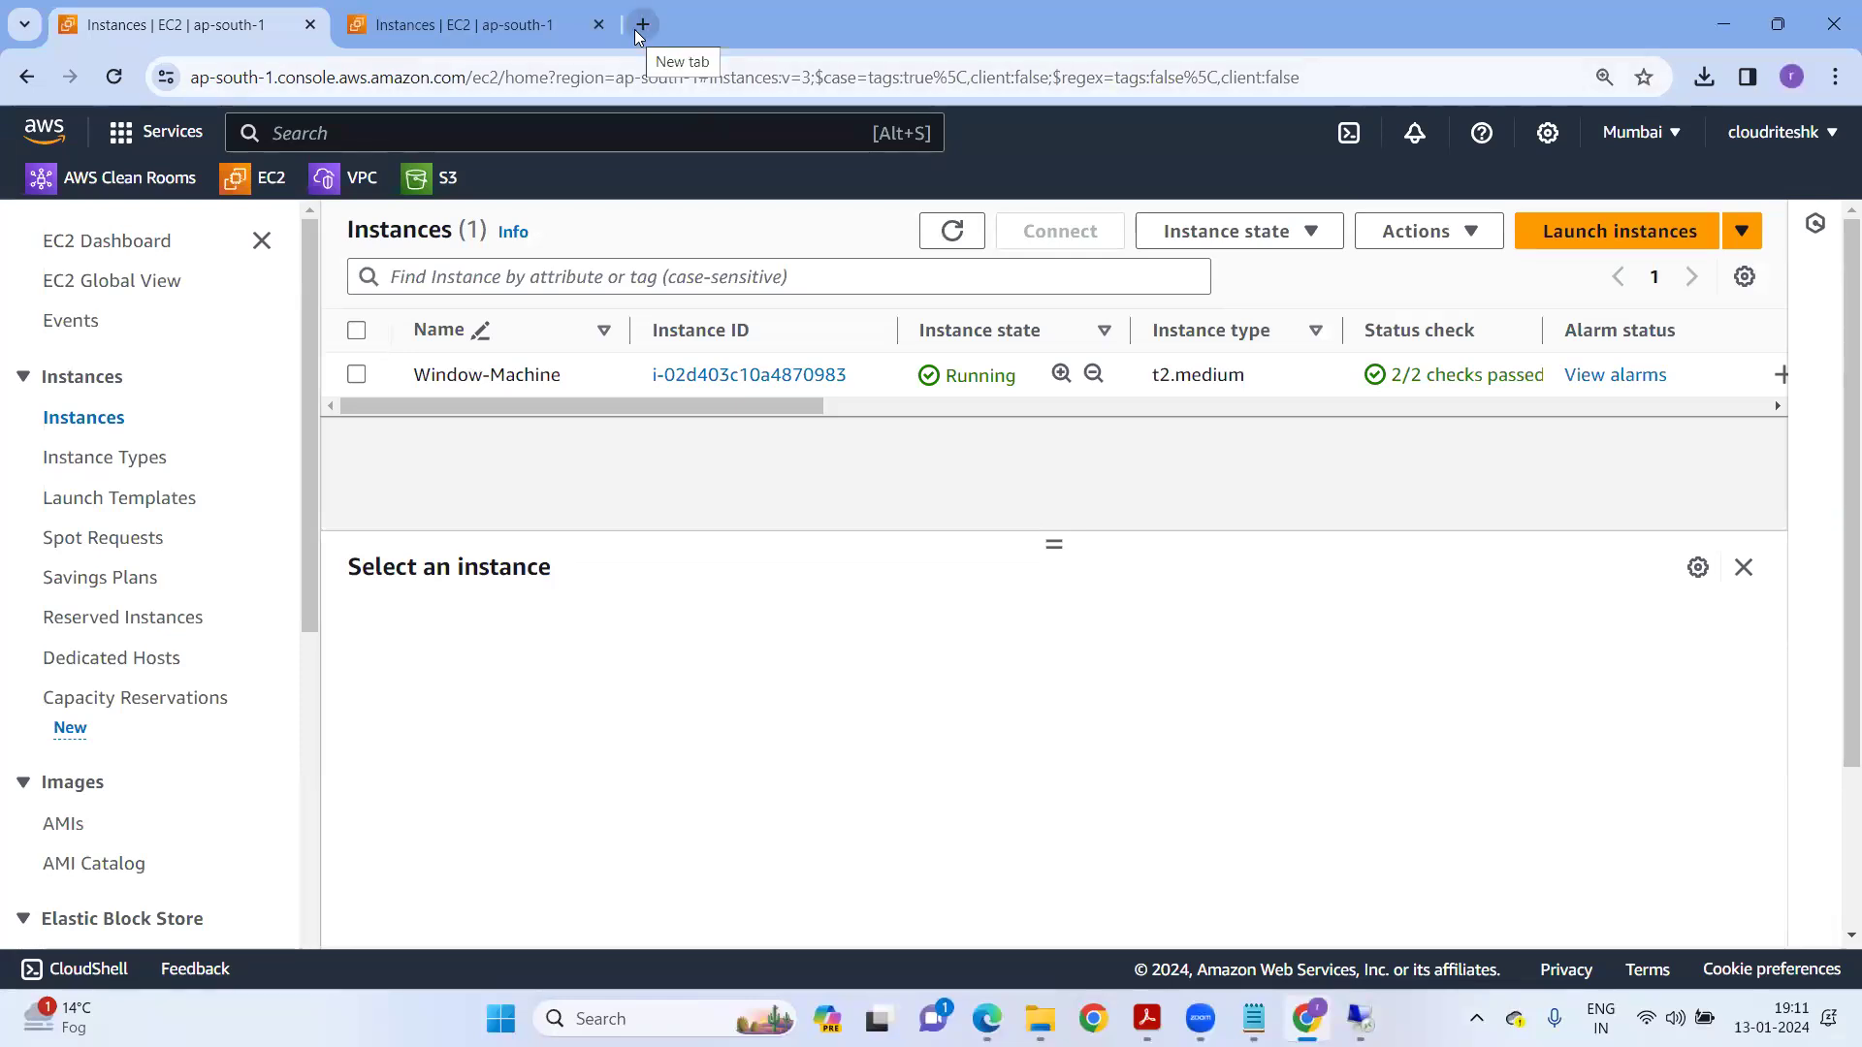
Load the GitHub Assignments repository in a new tab, browse its files, then restore the remote desktop.
left_click(641, 29)
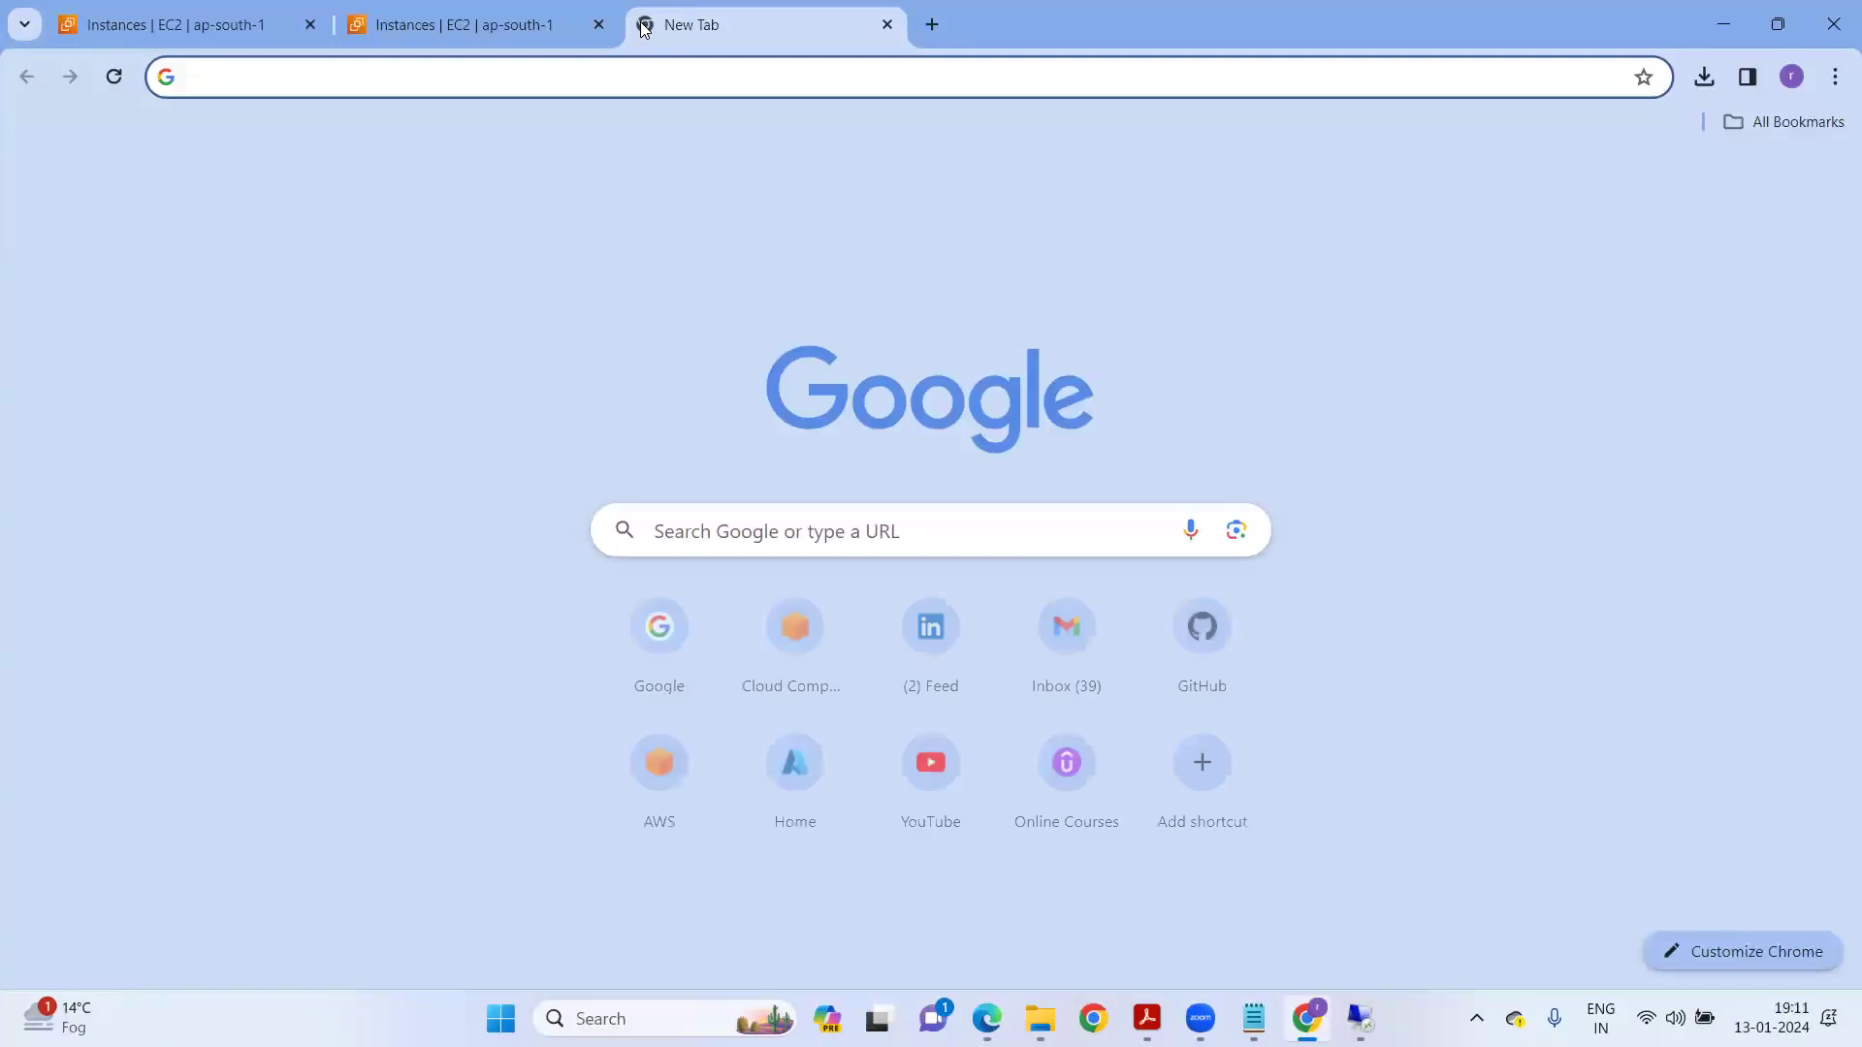
type("git")
key("Return")
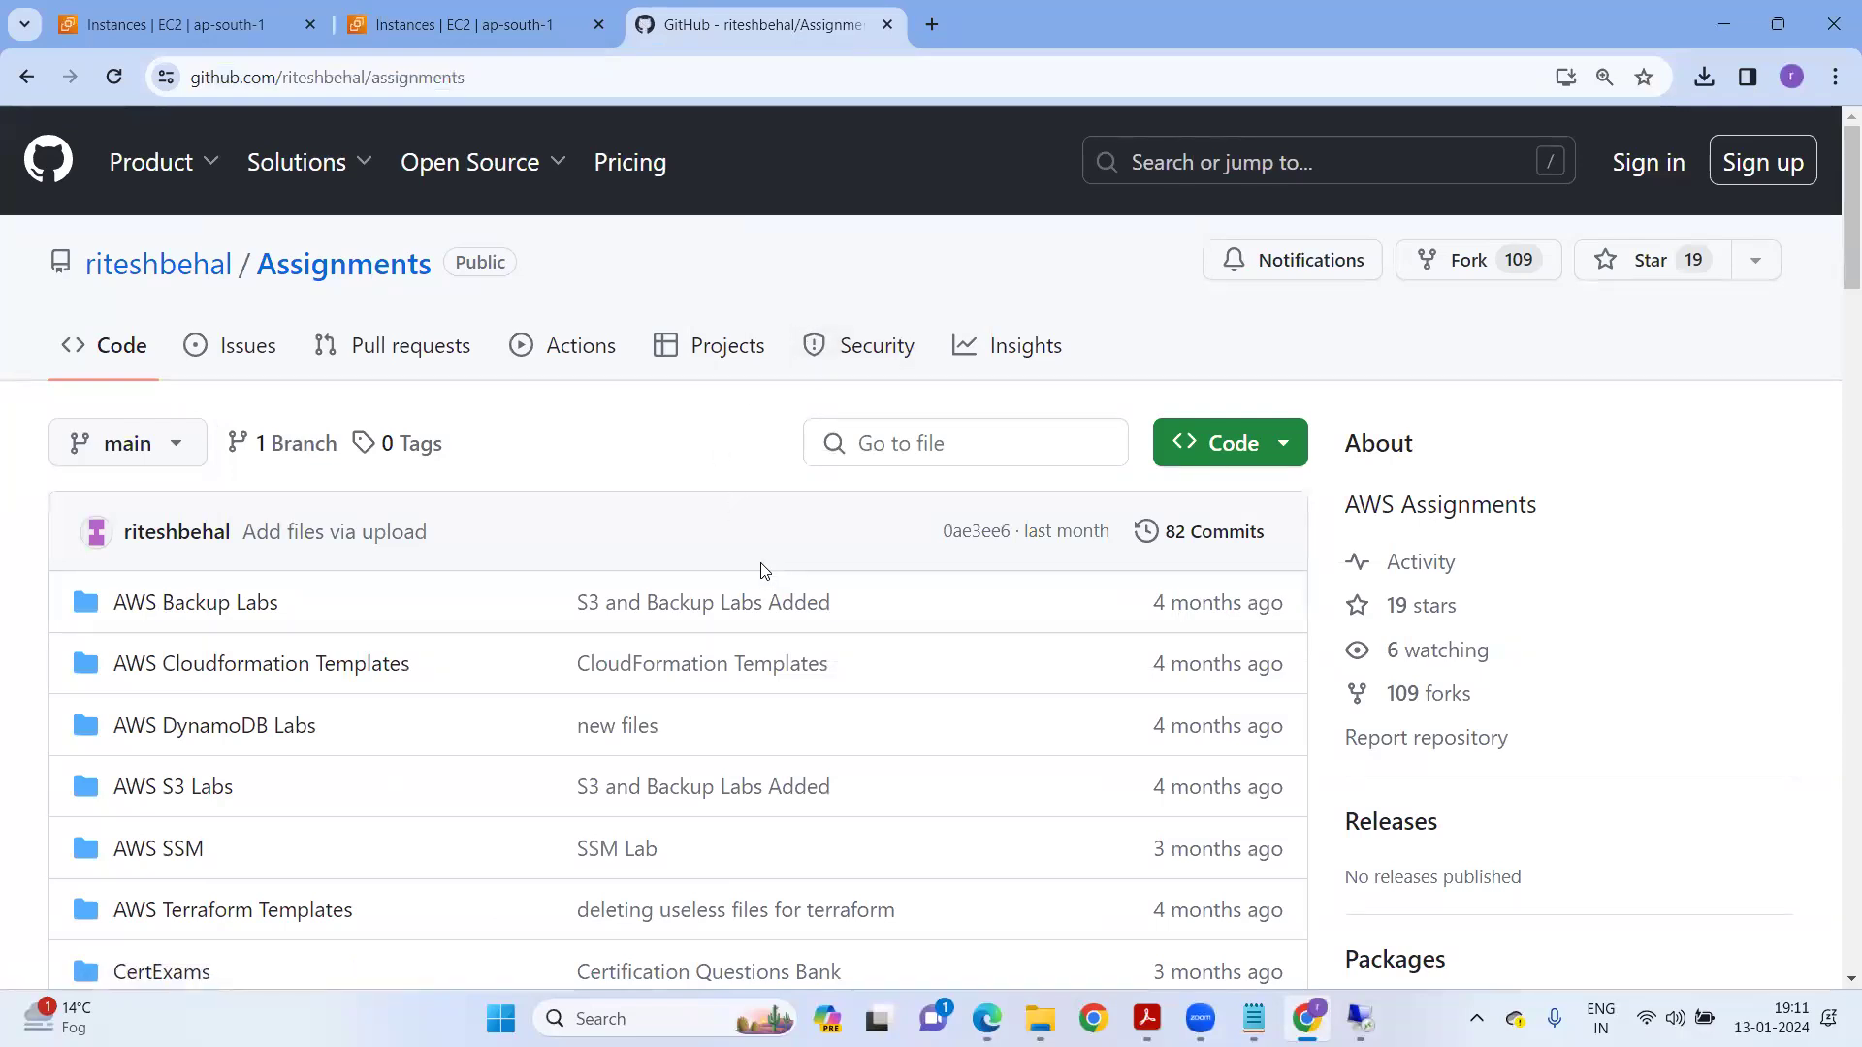
scroll(727, 585, "down", 1)
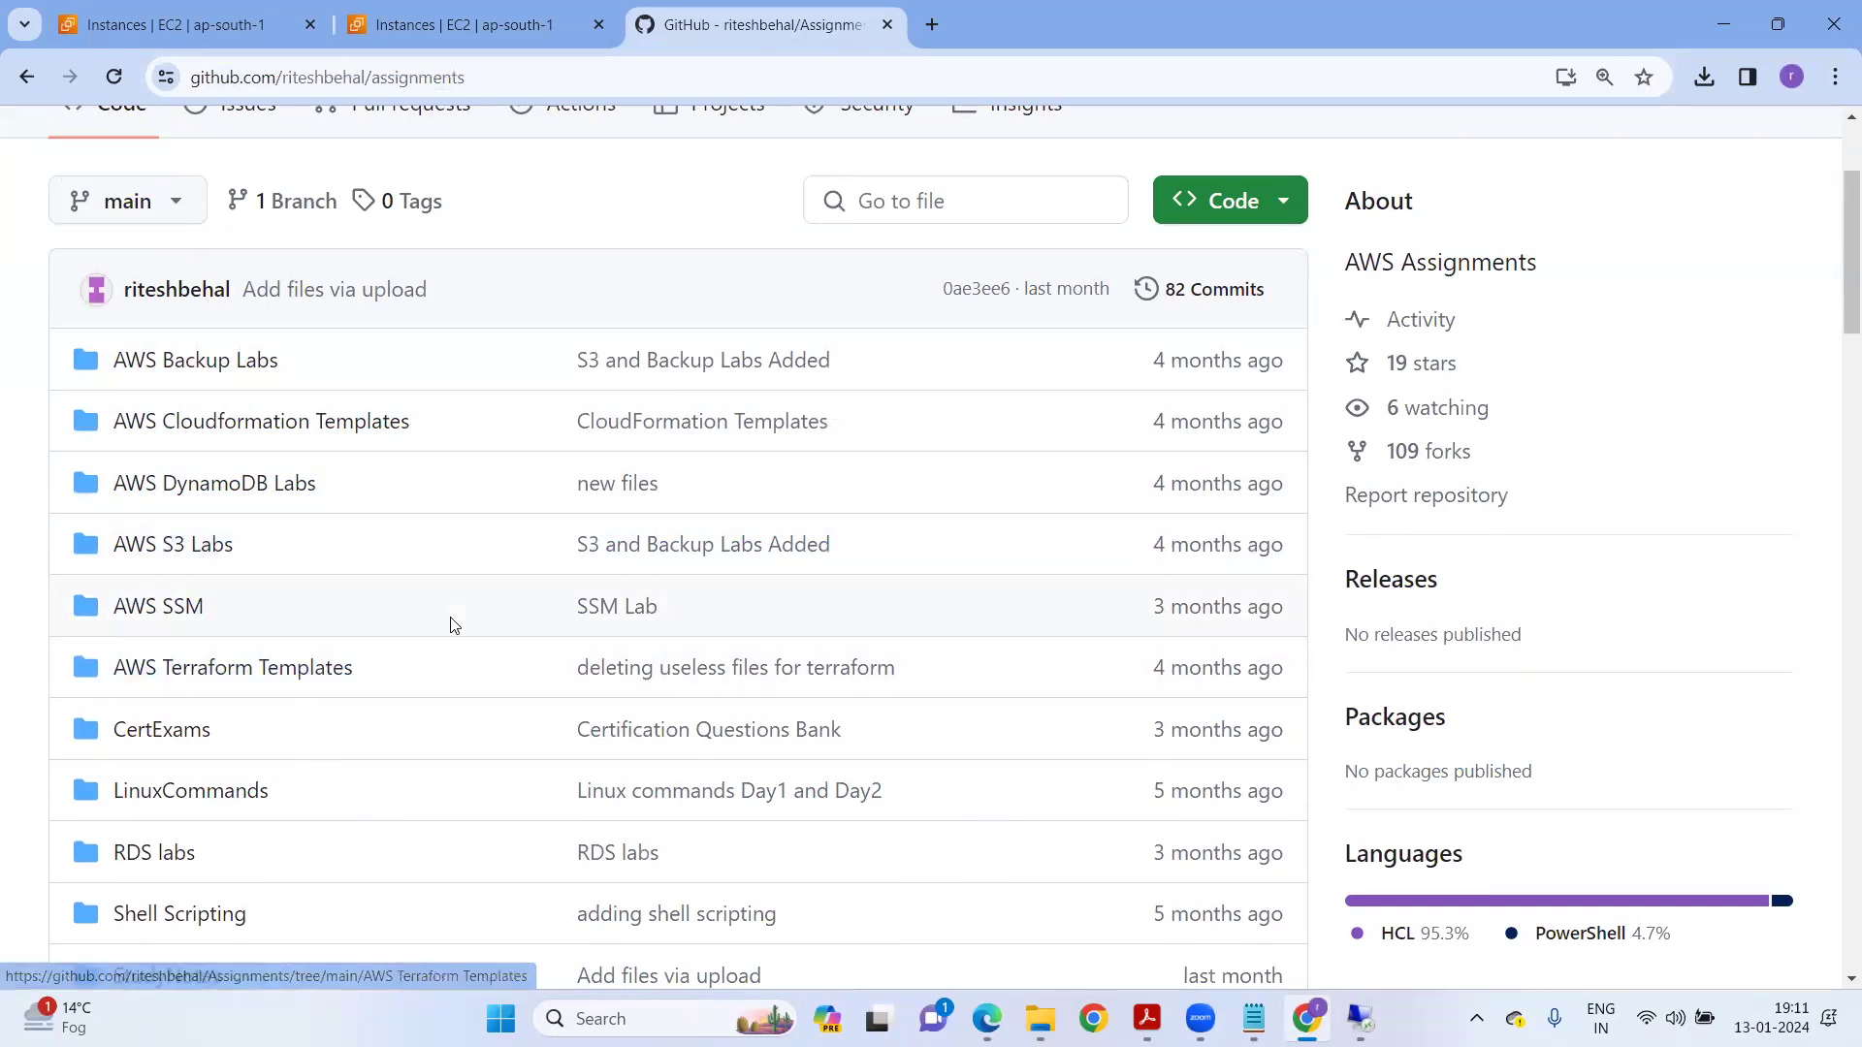
scroll(449, 624, "down", 2)
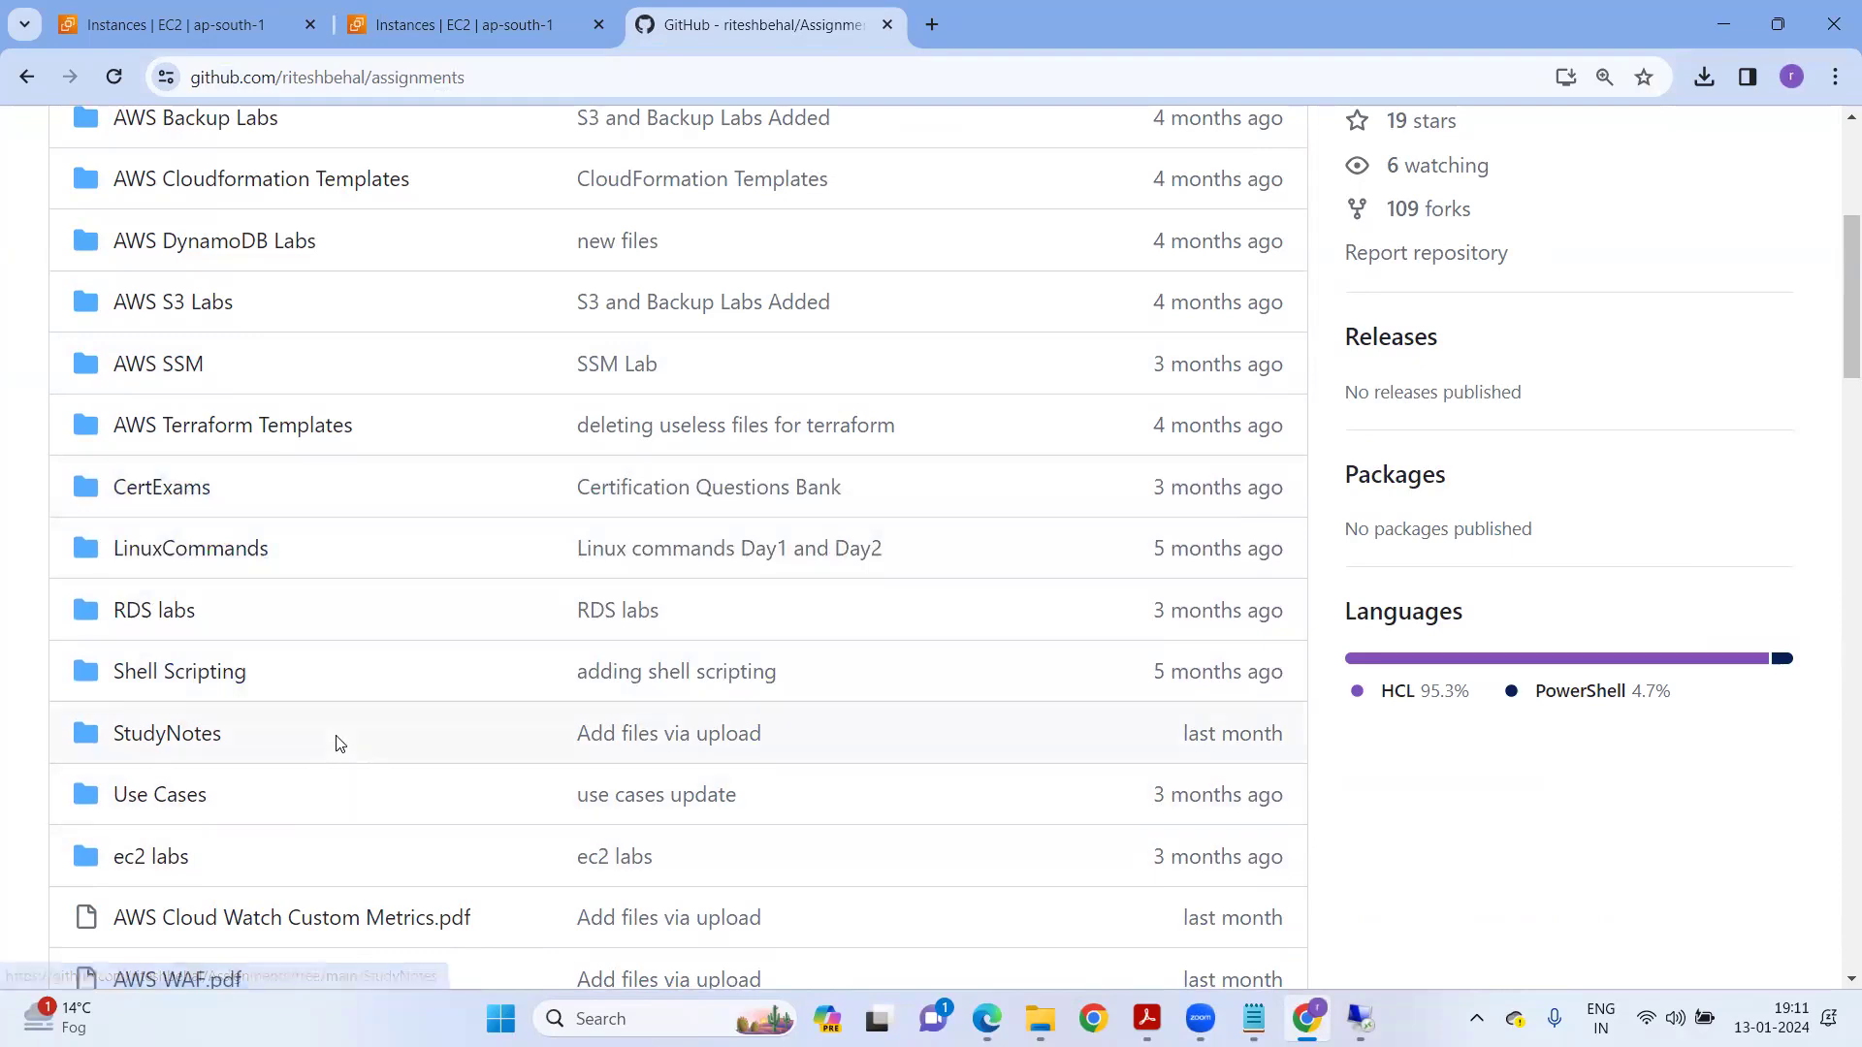
scroll(187, 590, "down", 1)
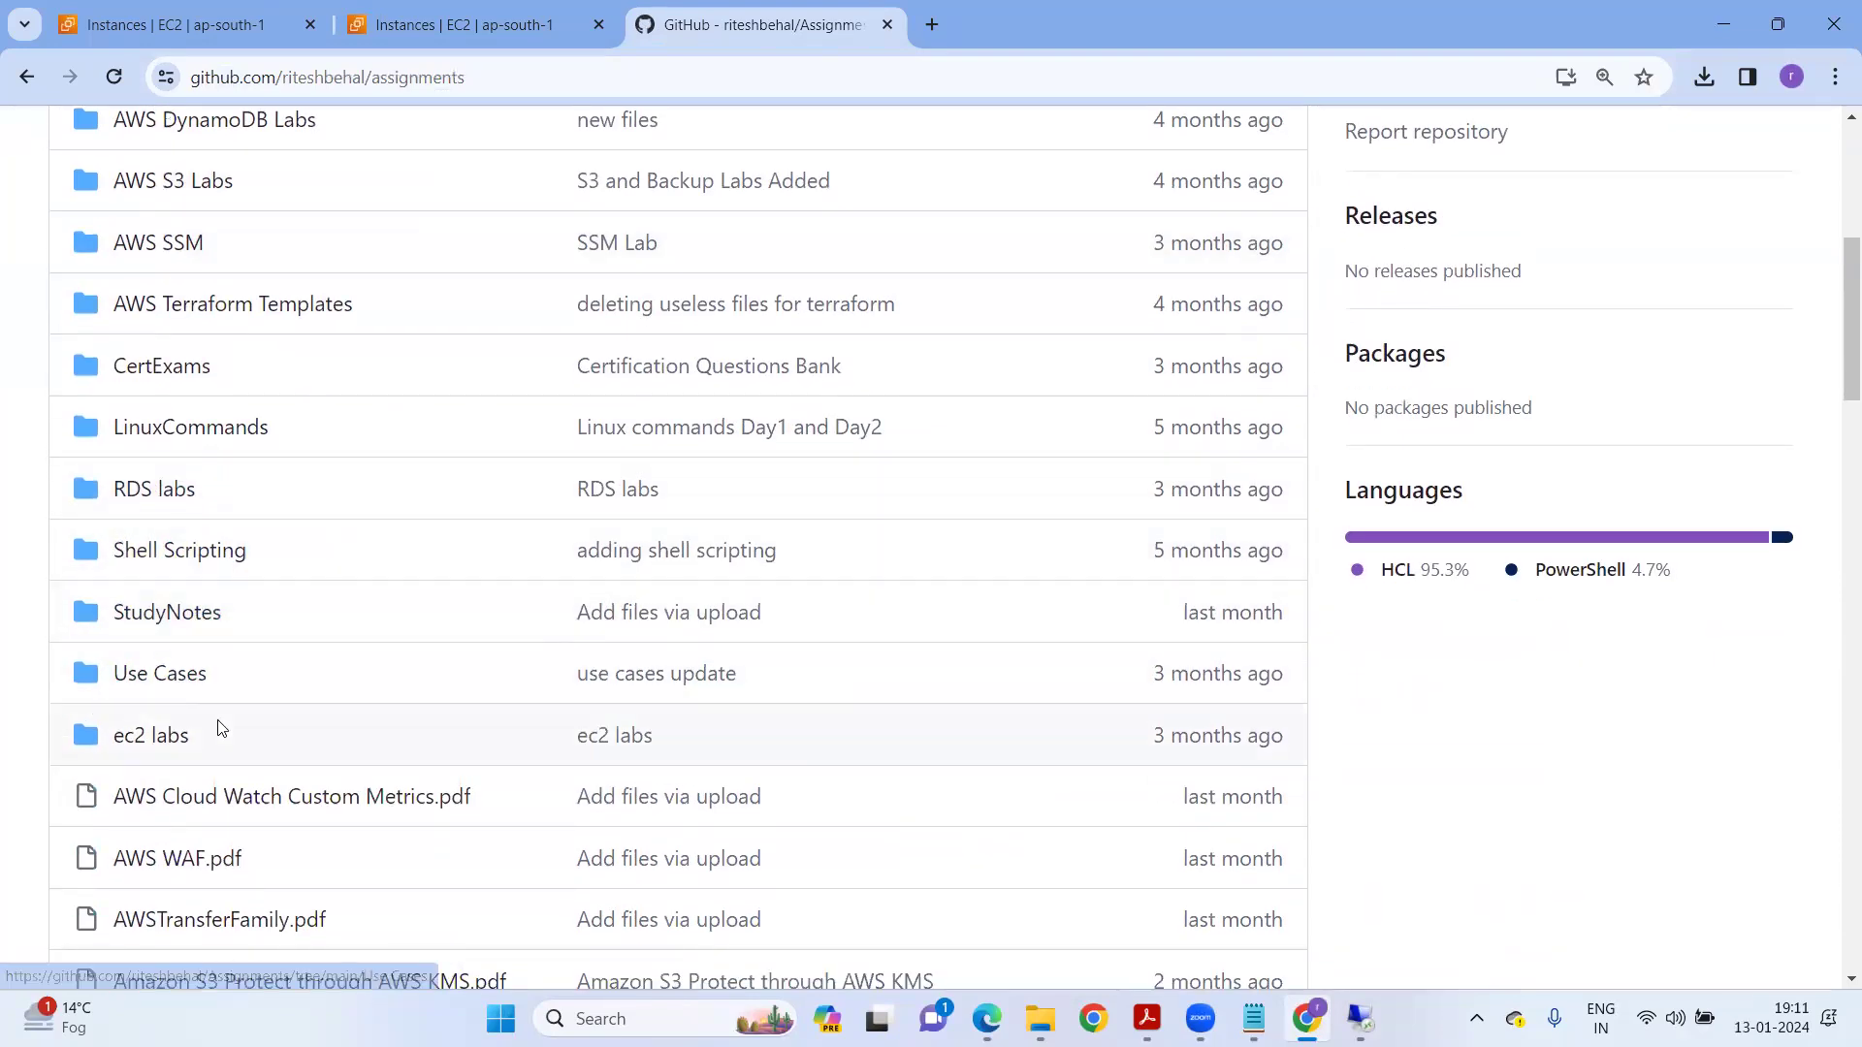
scroll(216, 728, "down", 5)
scroll(404, 531, "down", 17)
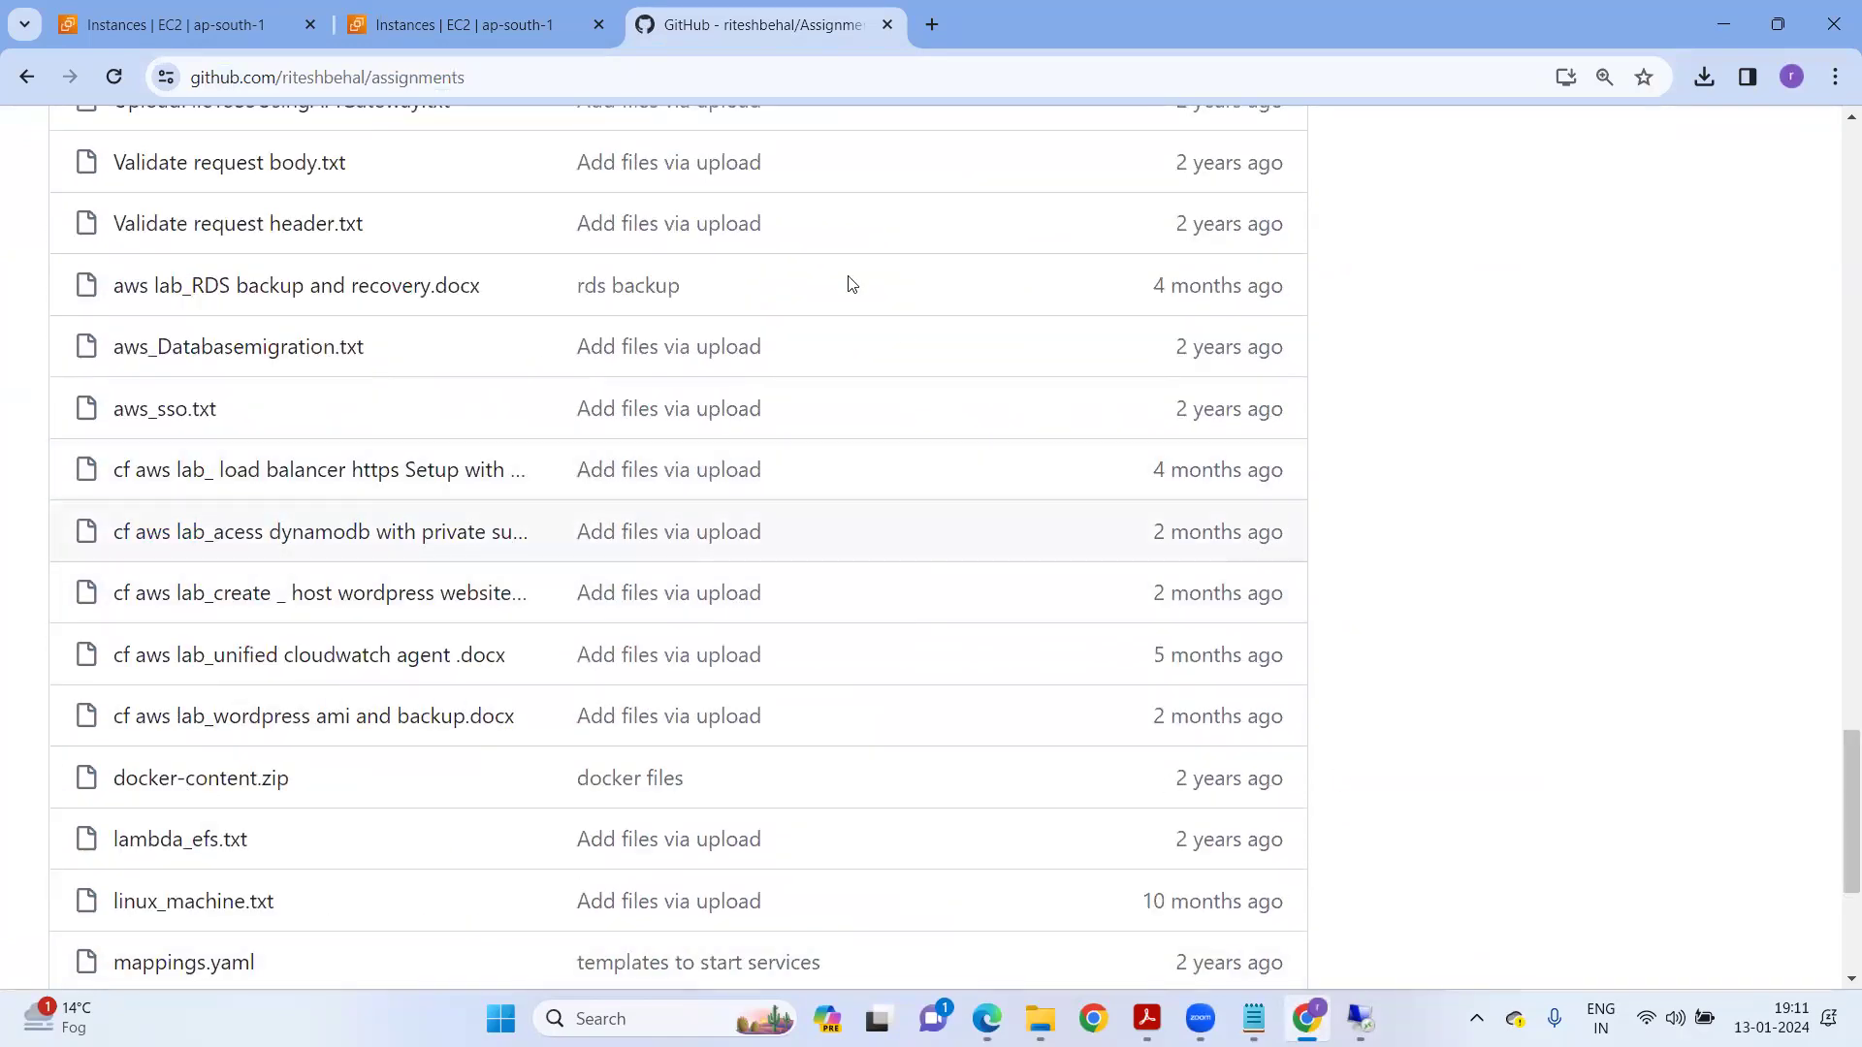
left_click(1361, 1018)
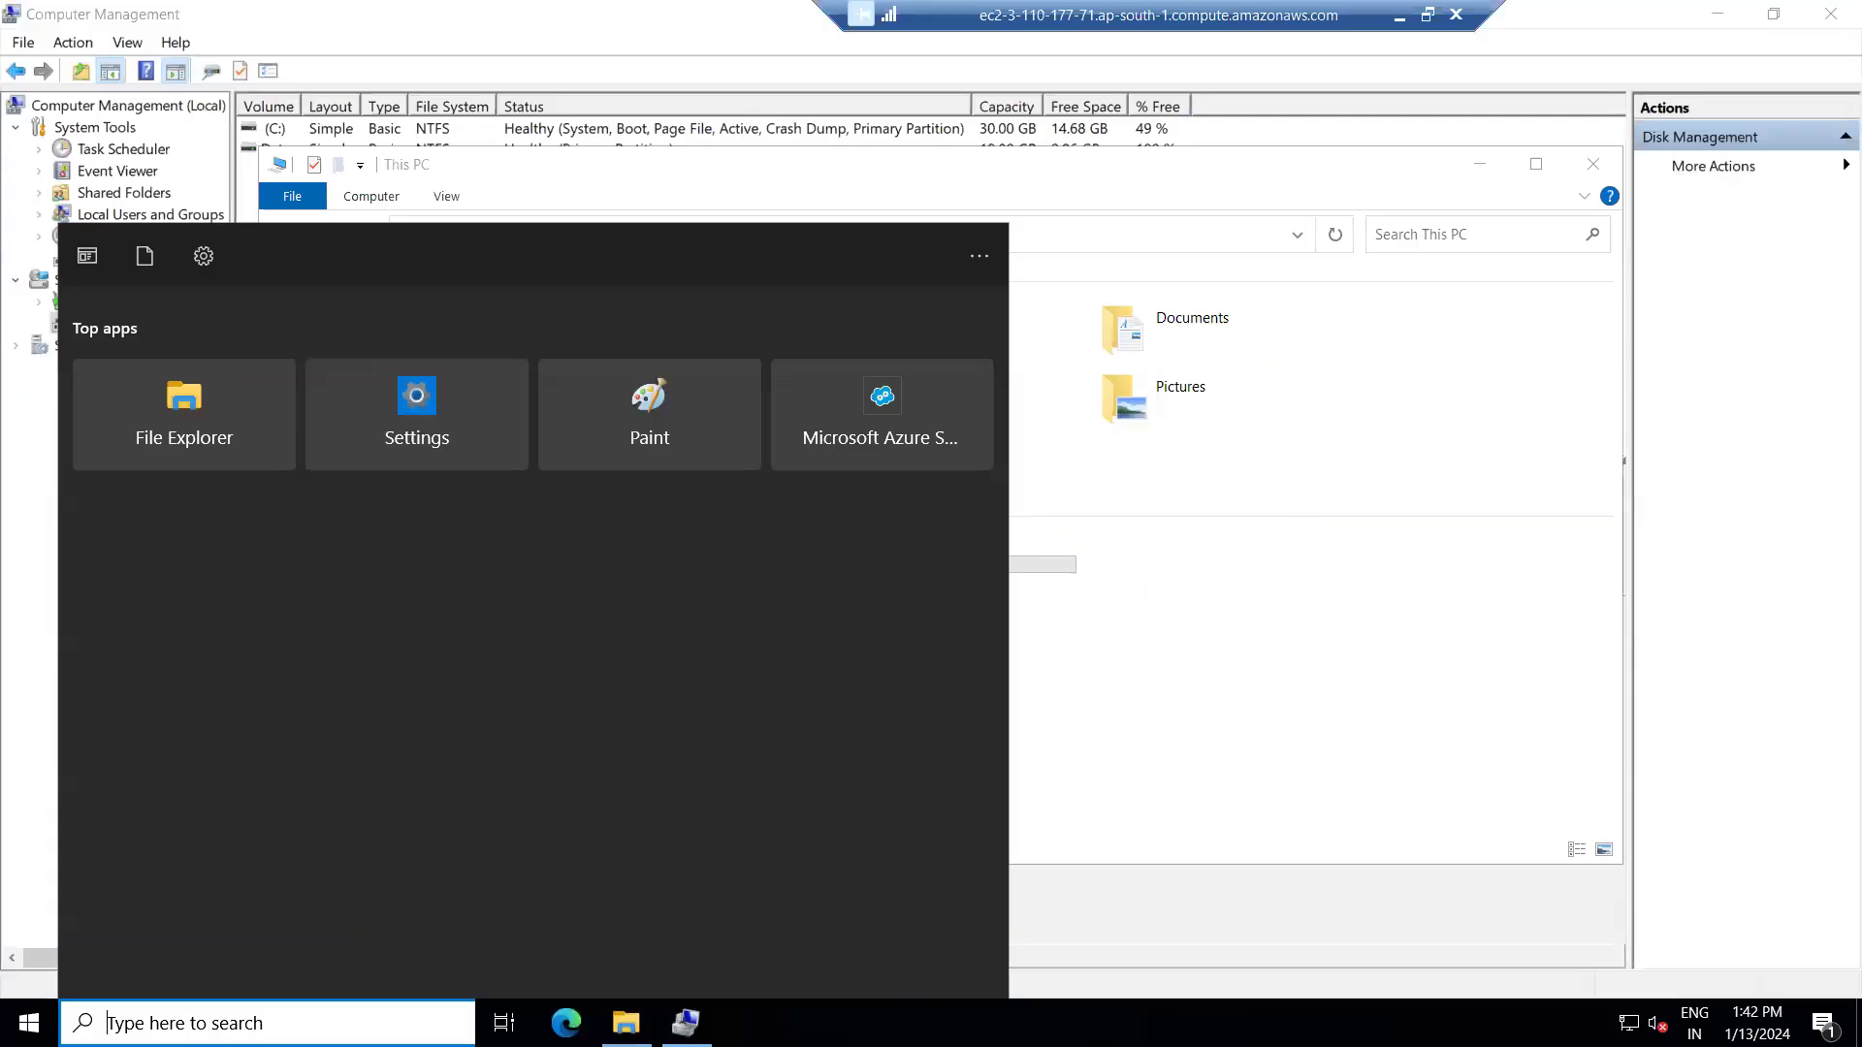
Launch Server Manager, dismiss the Admin Center and inventory popups, and start Add Roles and Features.
type("server")
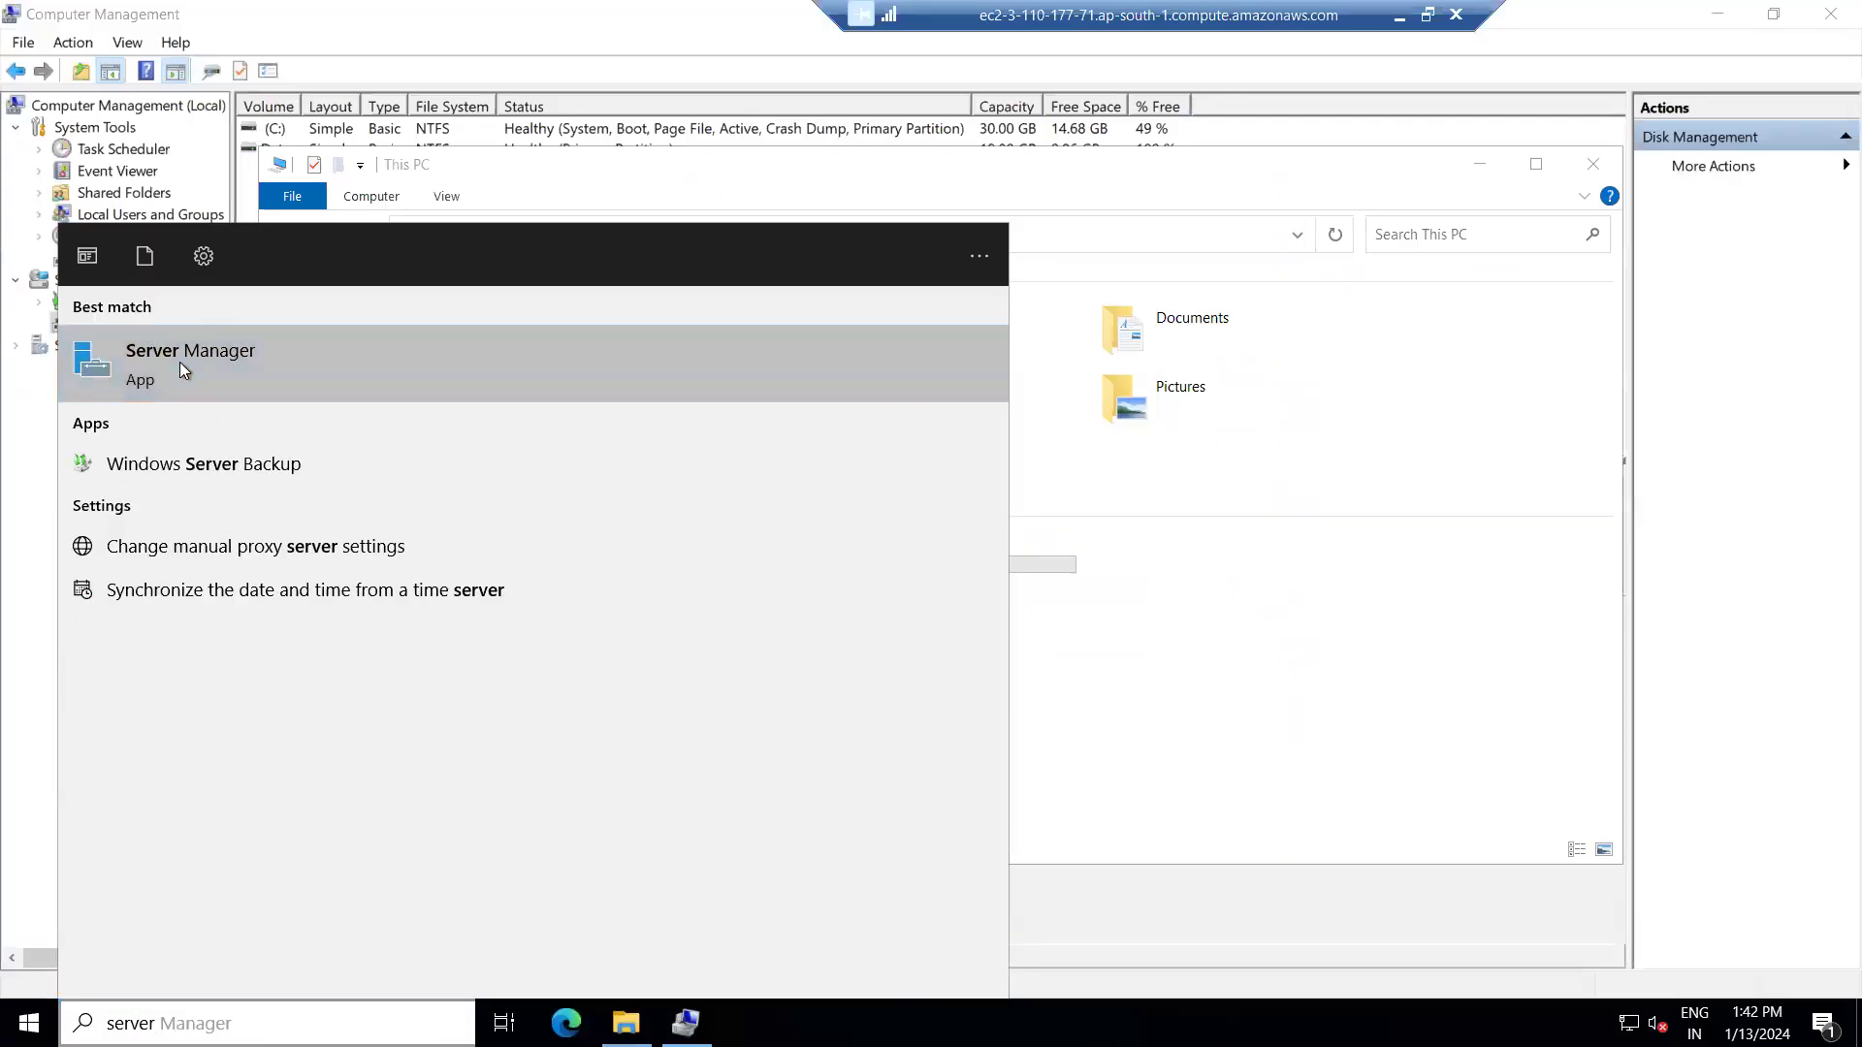
left_click(179, 363)
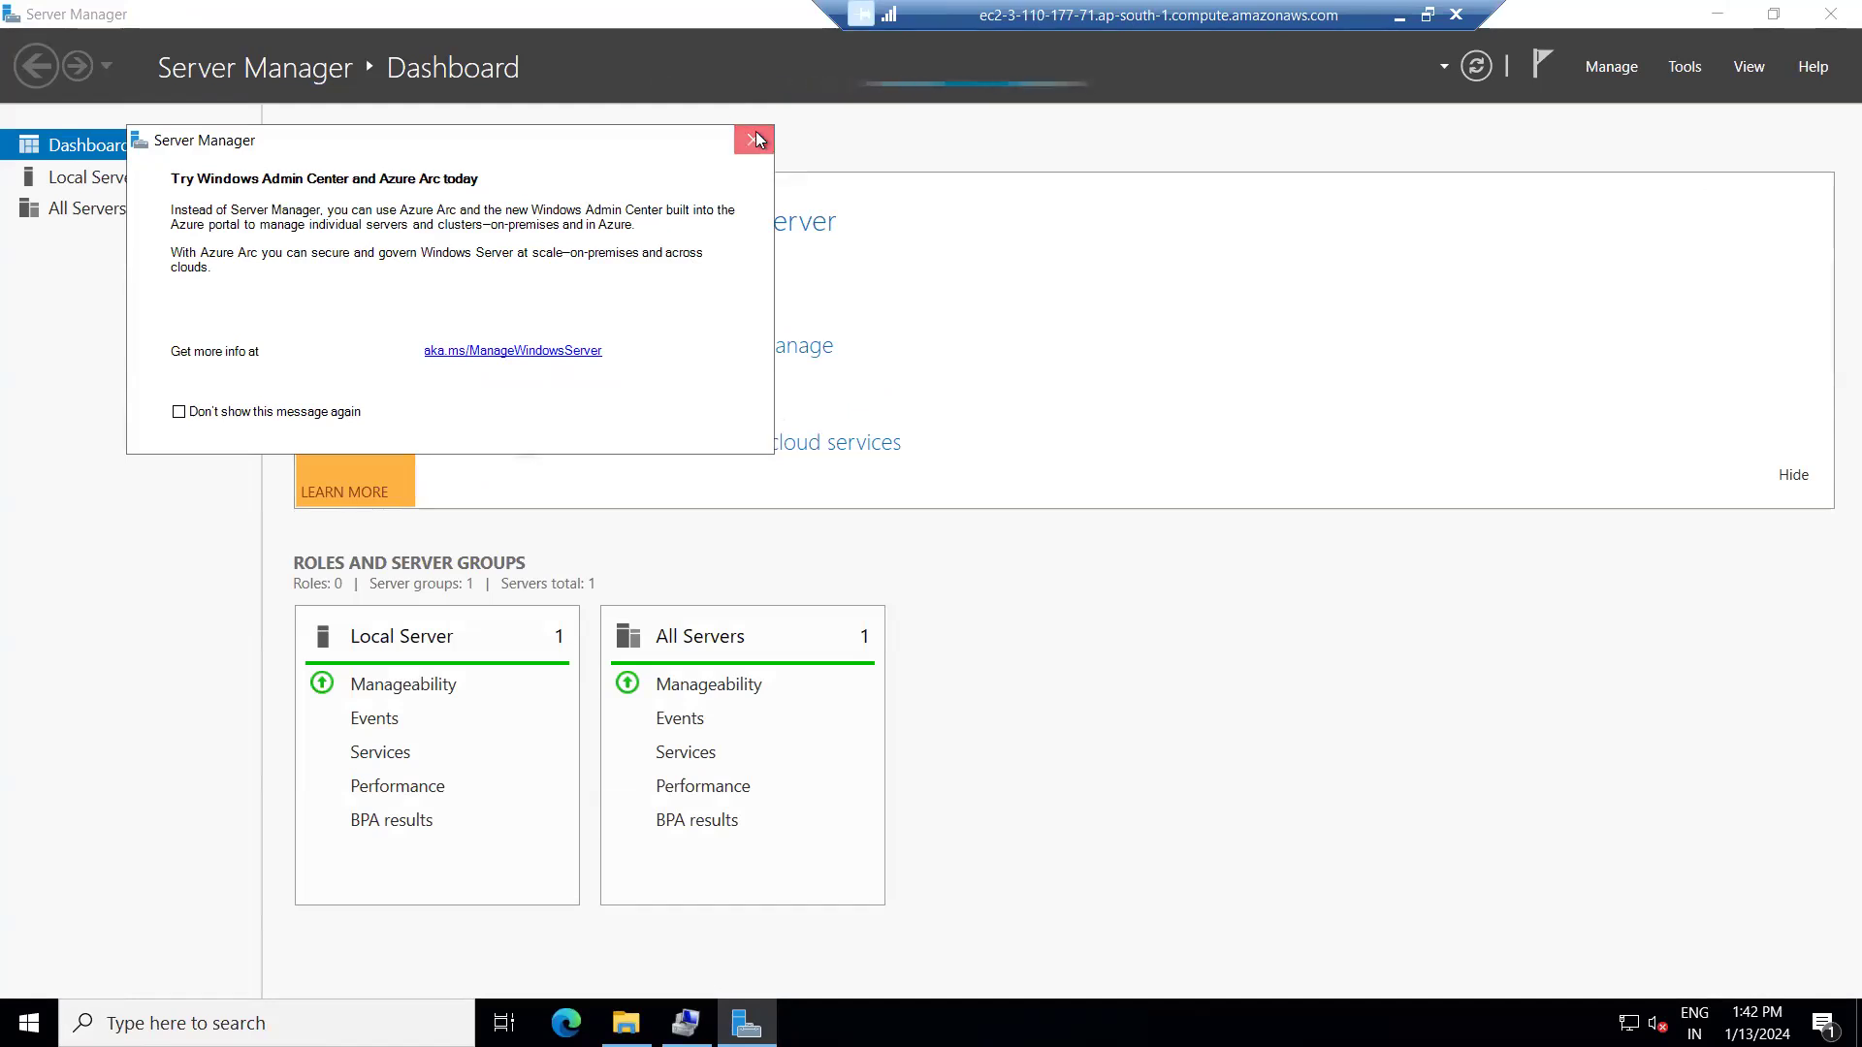
left_click(757, 140)
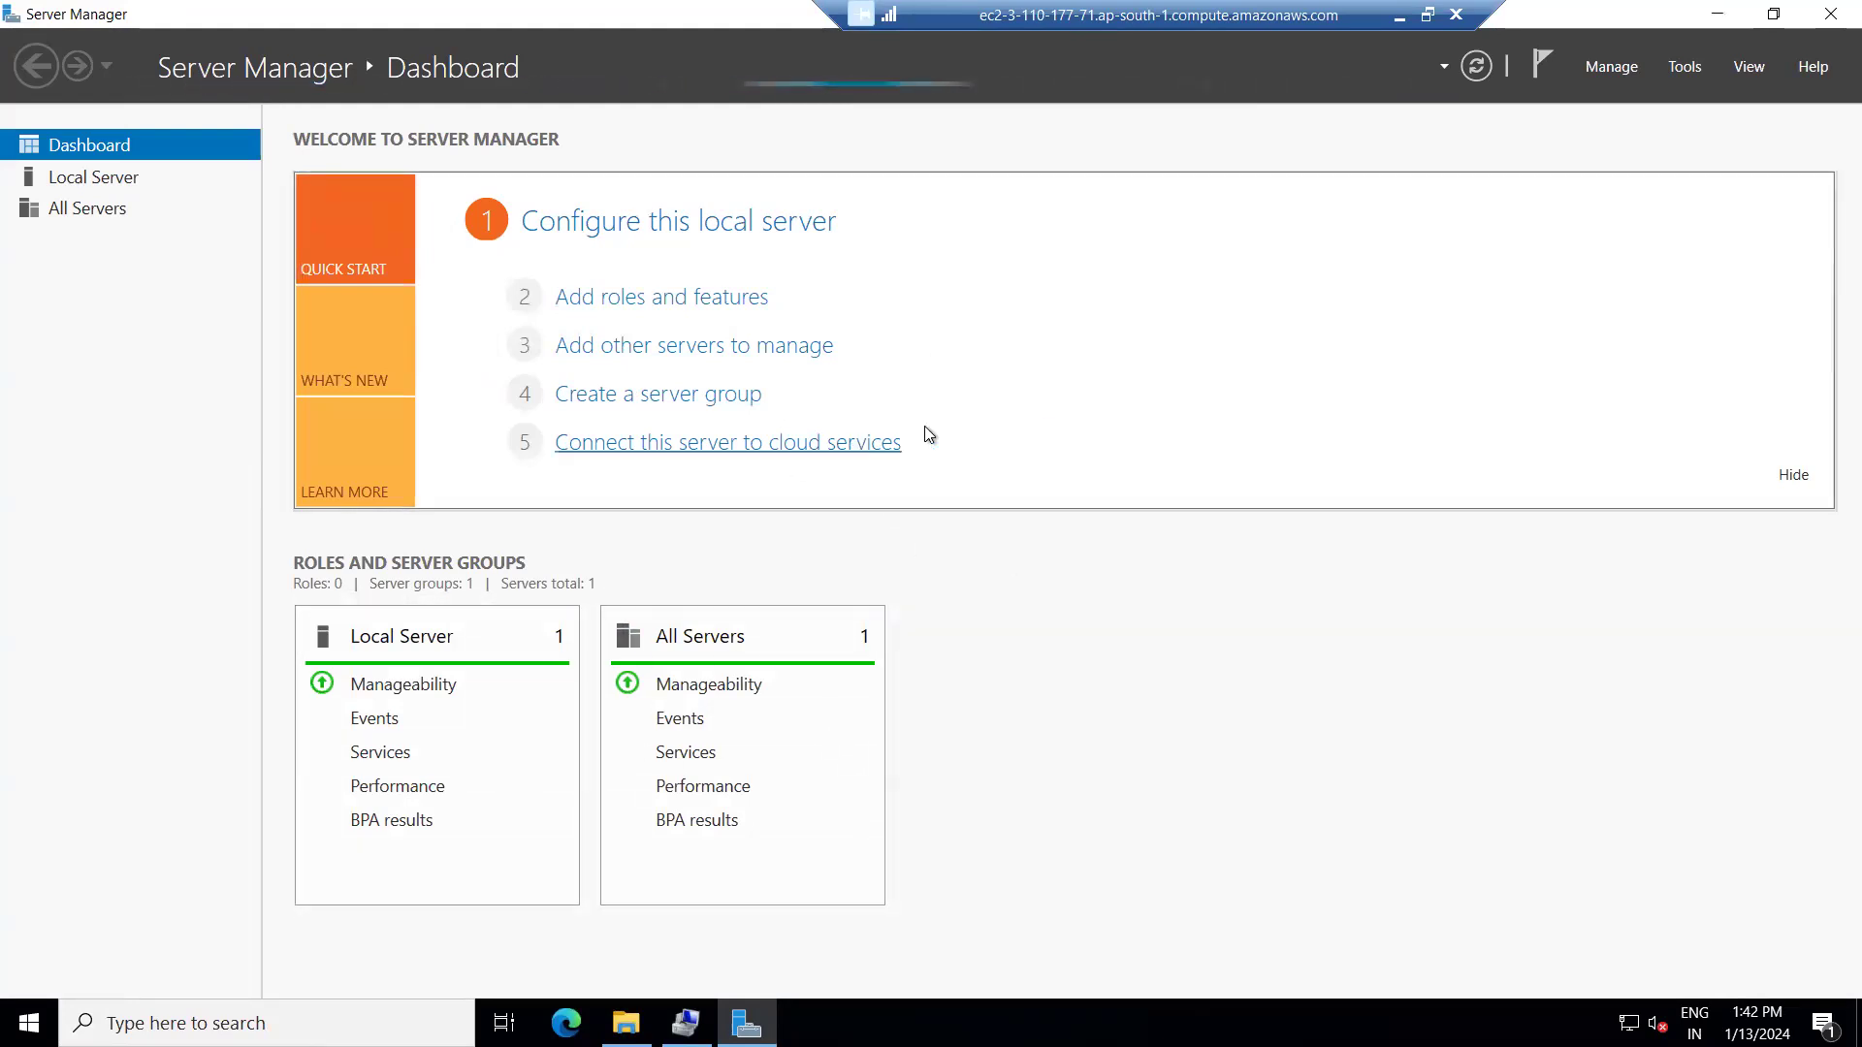
left_click(683, 296)
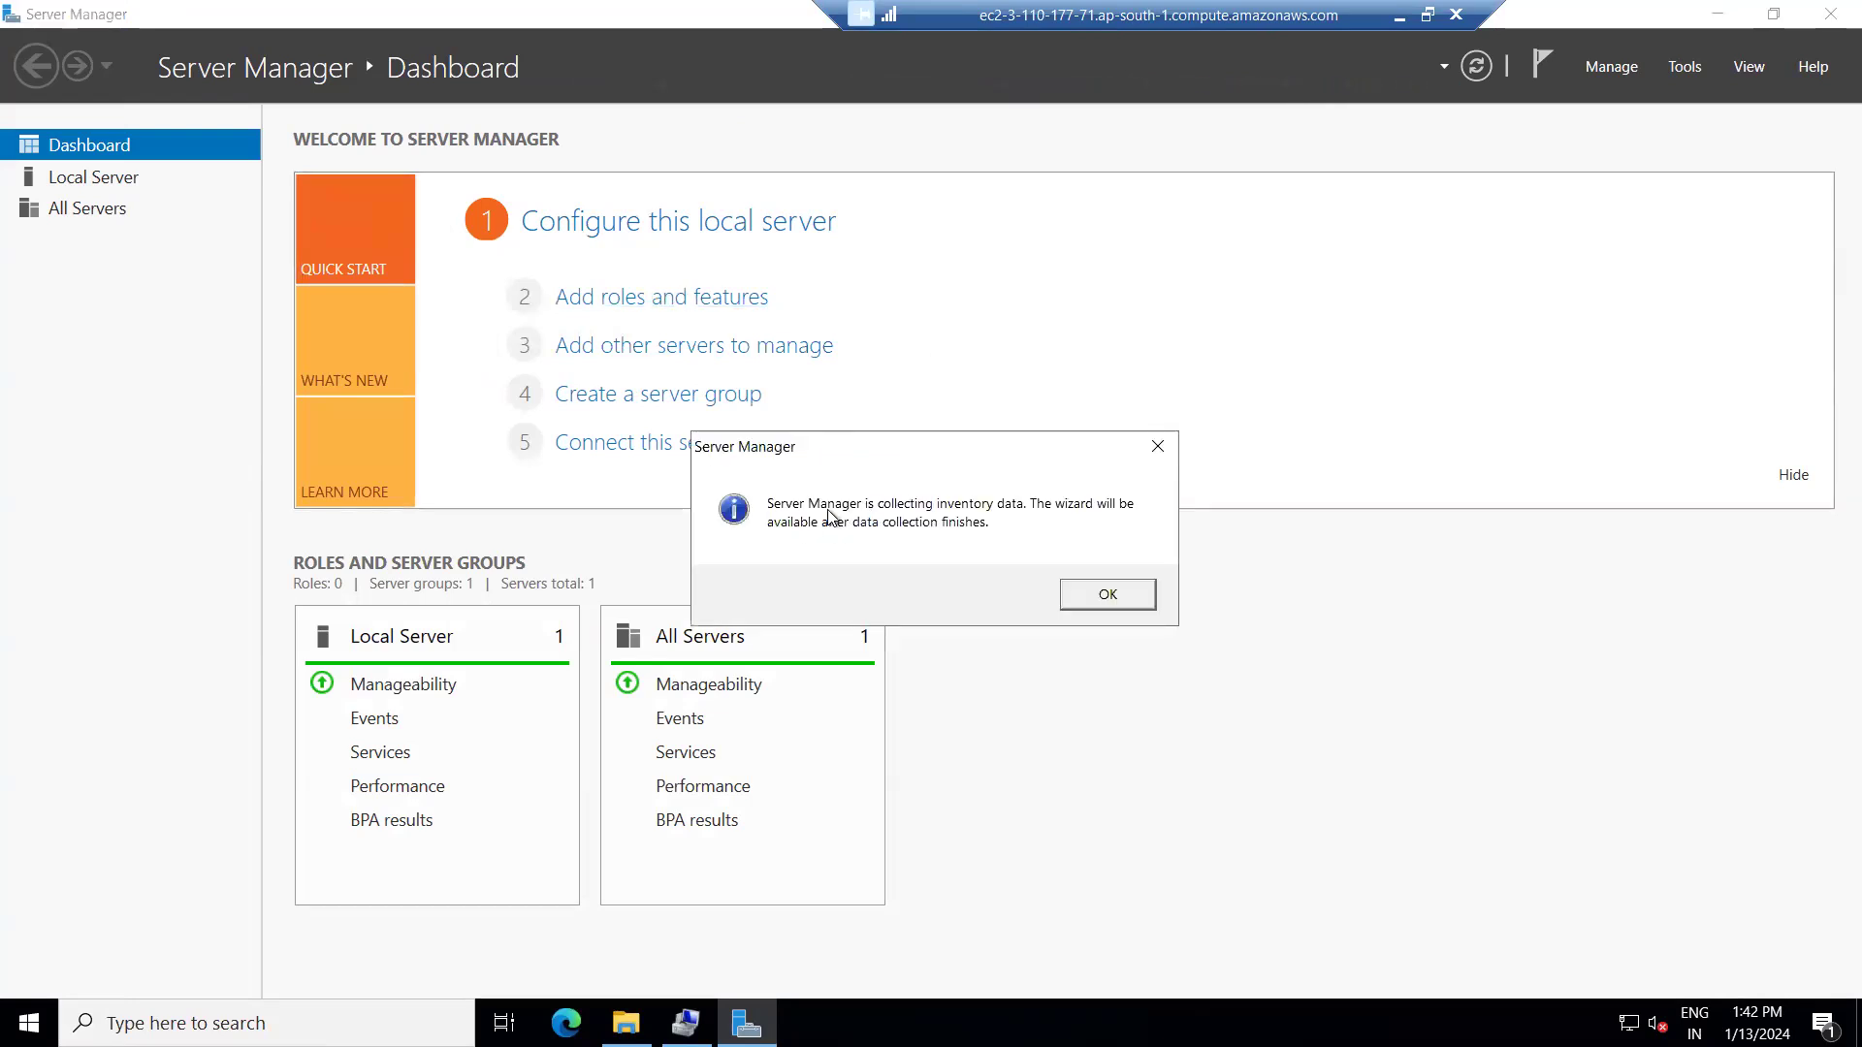
left_click(1097, 595)
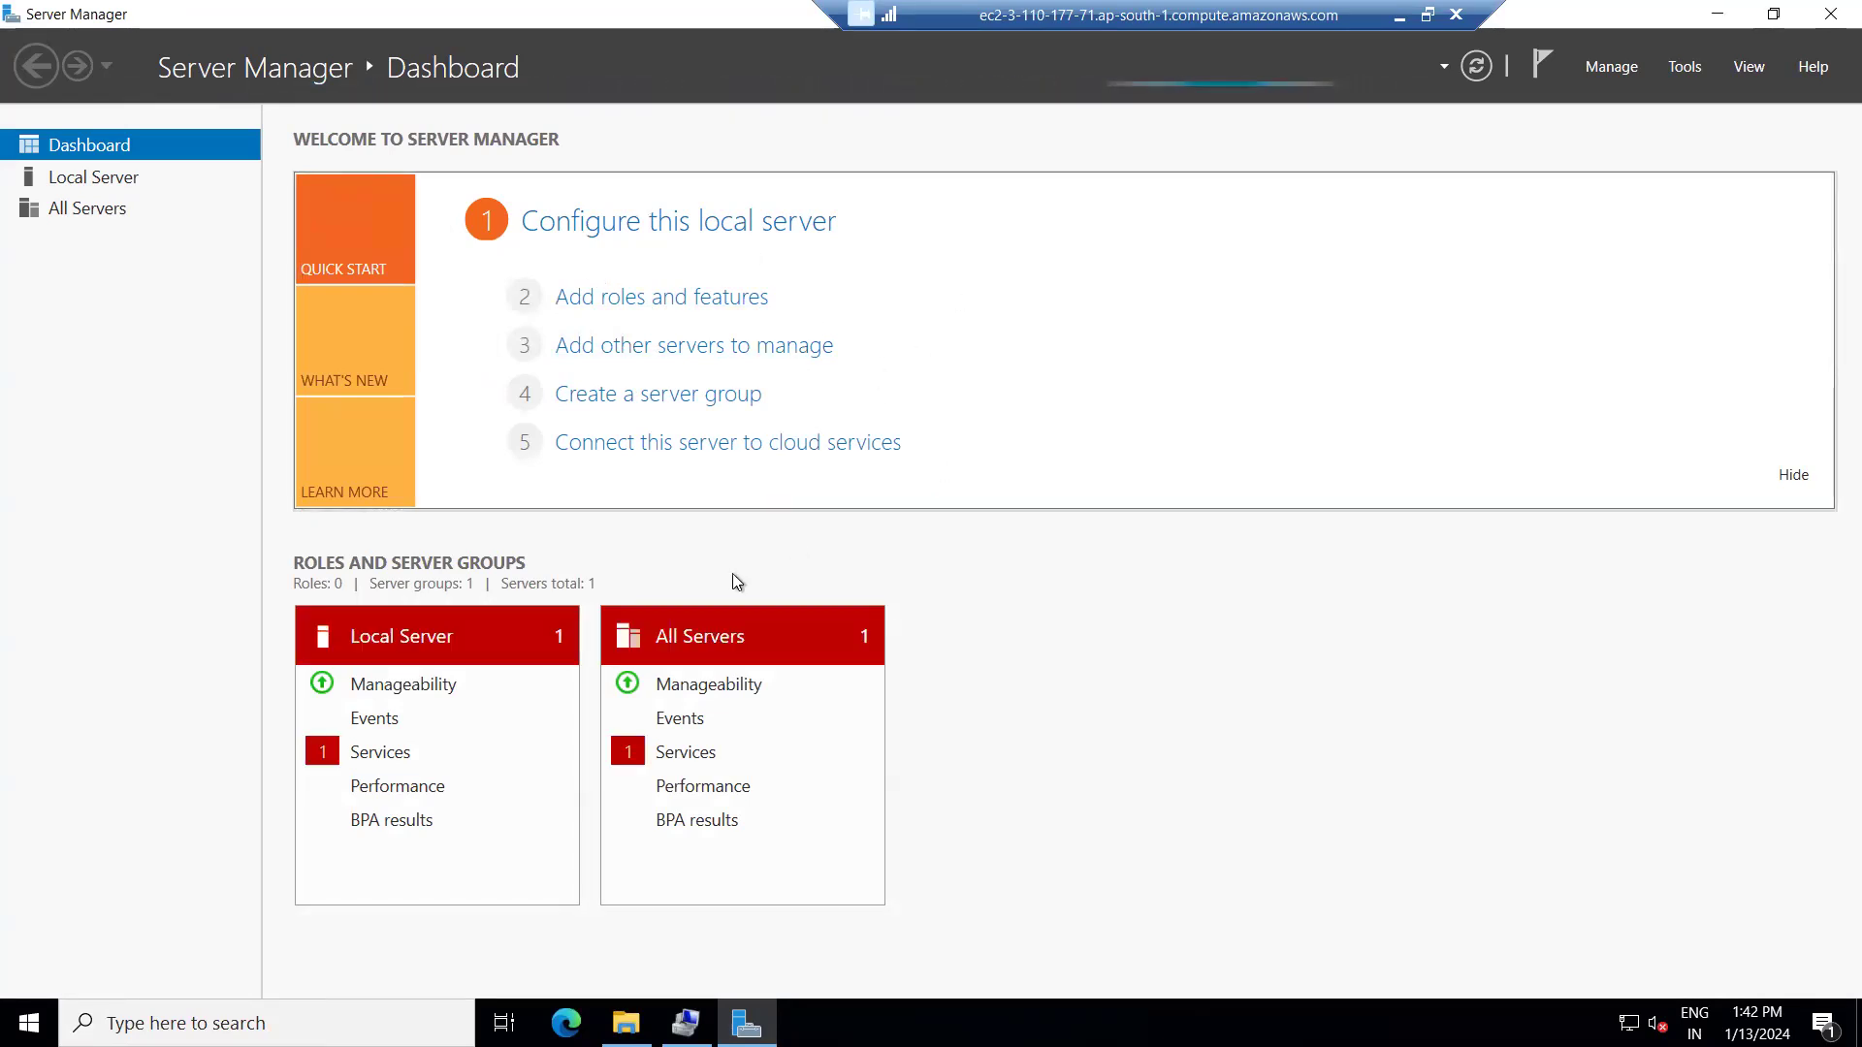
left_click(667, 299)
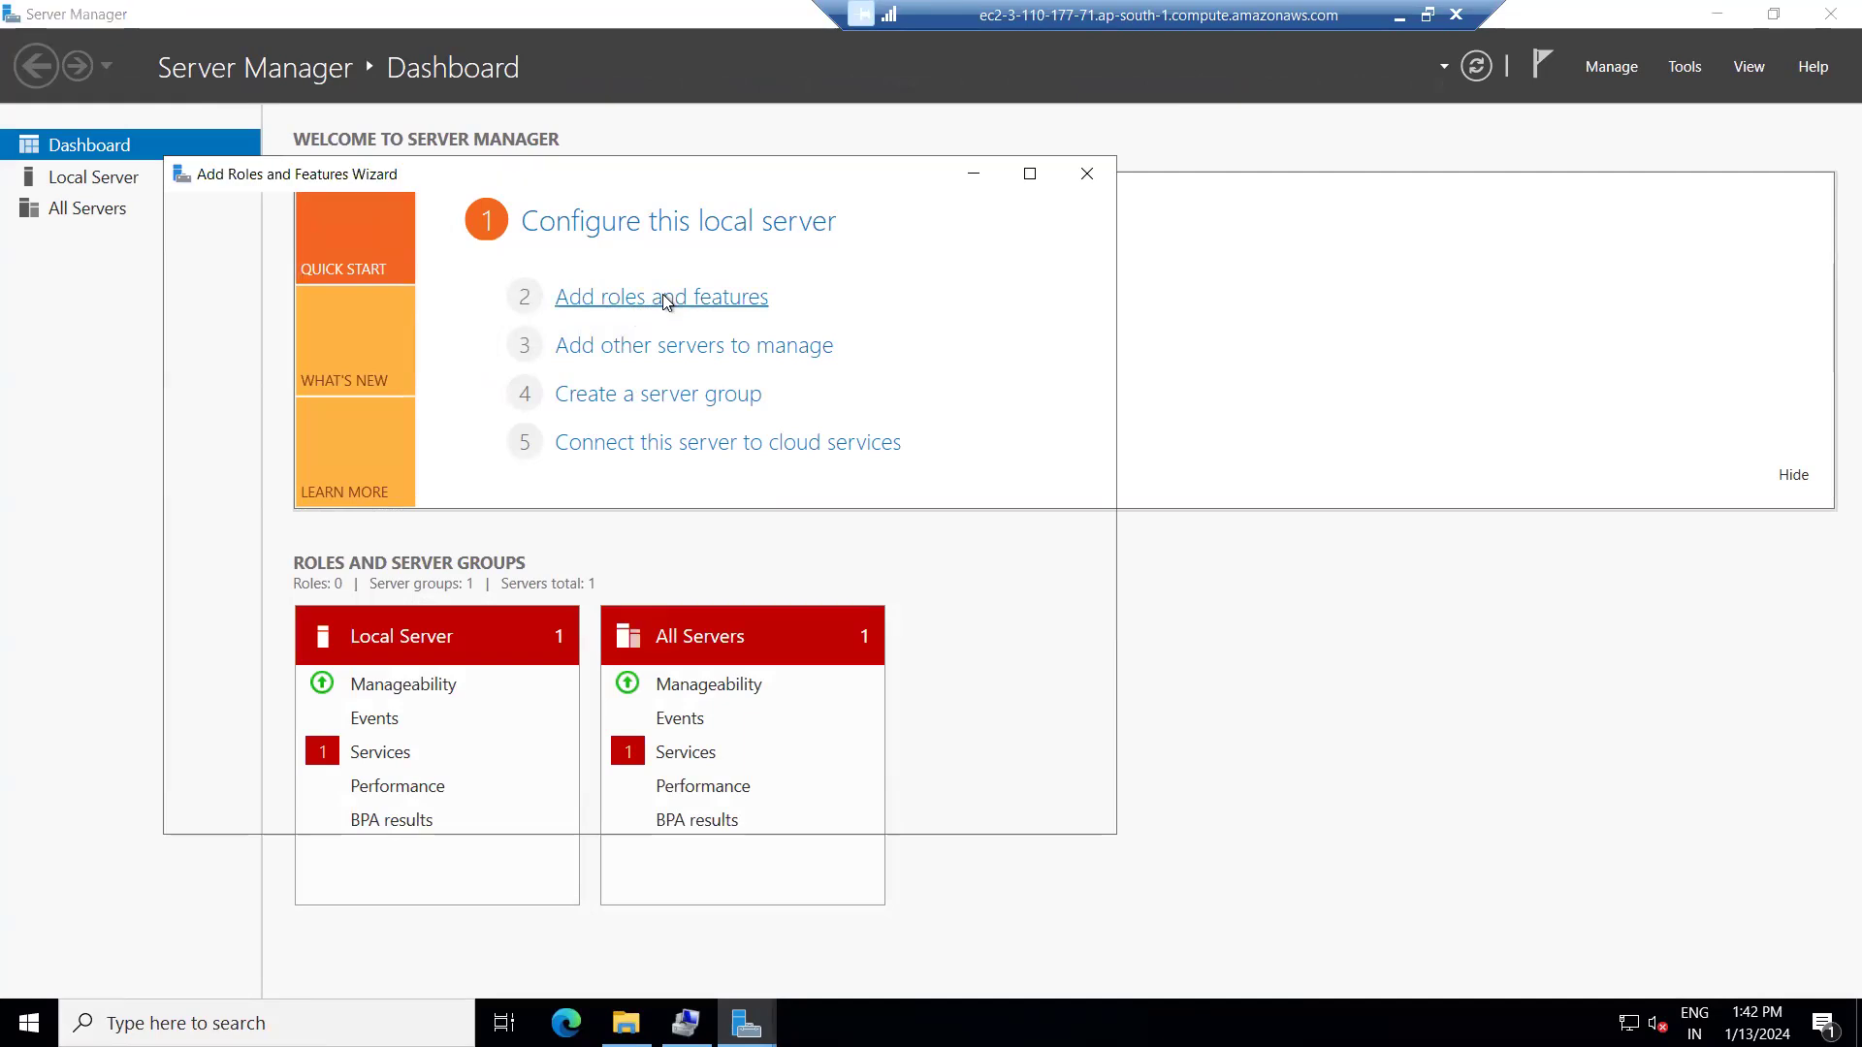
Keep role-based installation and tick Web Server (IIS) with its required management tools.
left_click(835, 813)
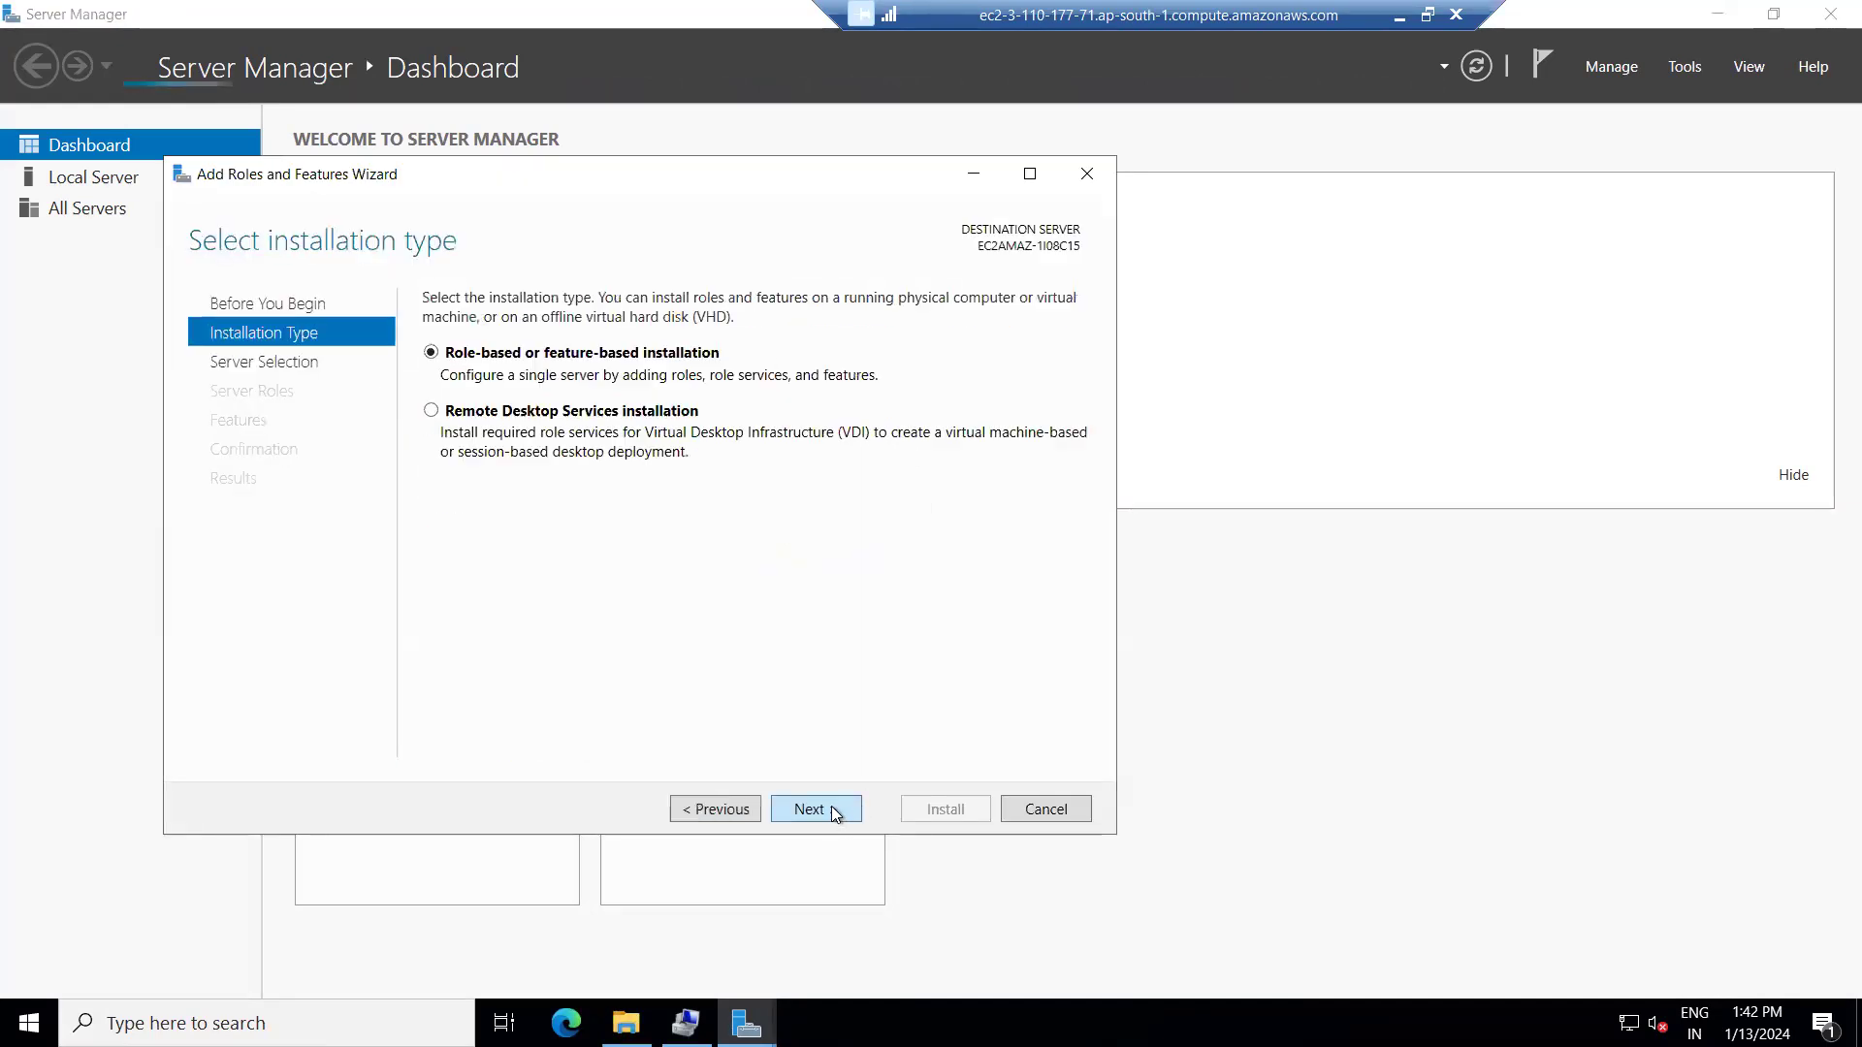
left_click(835, 813)
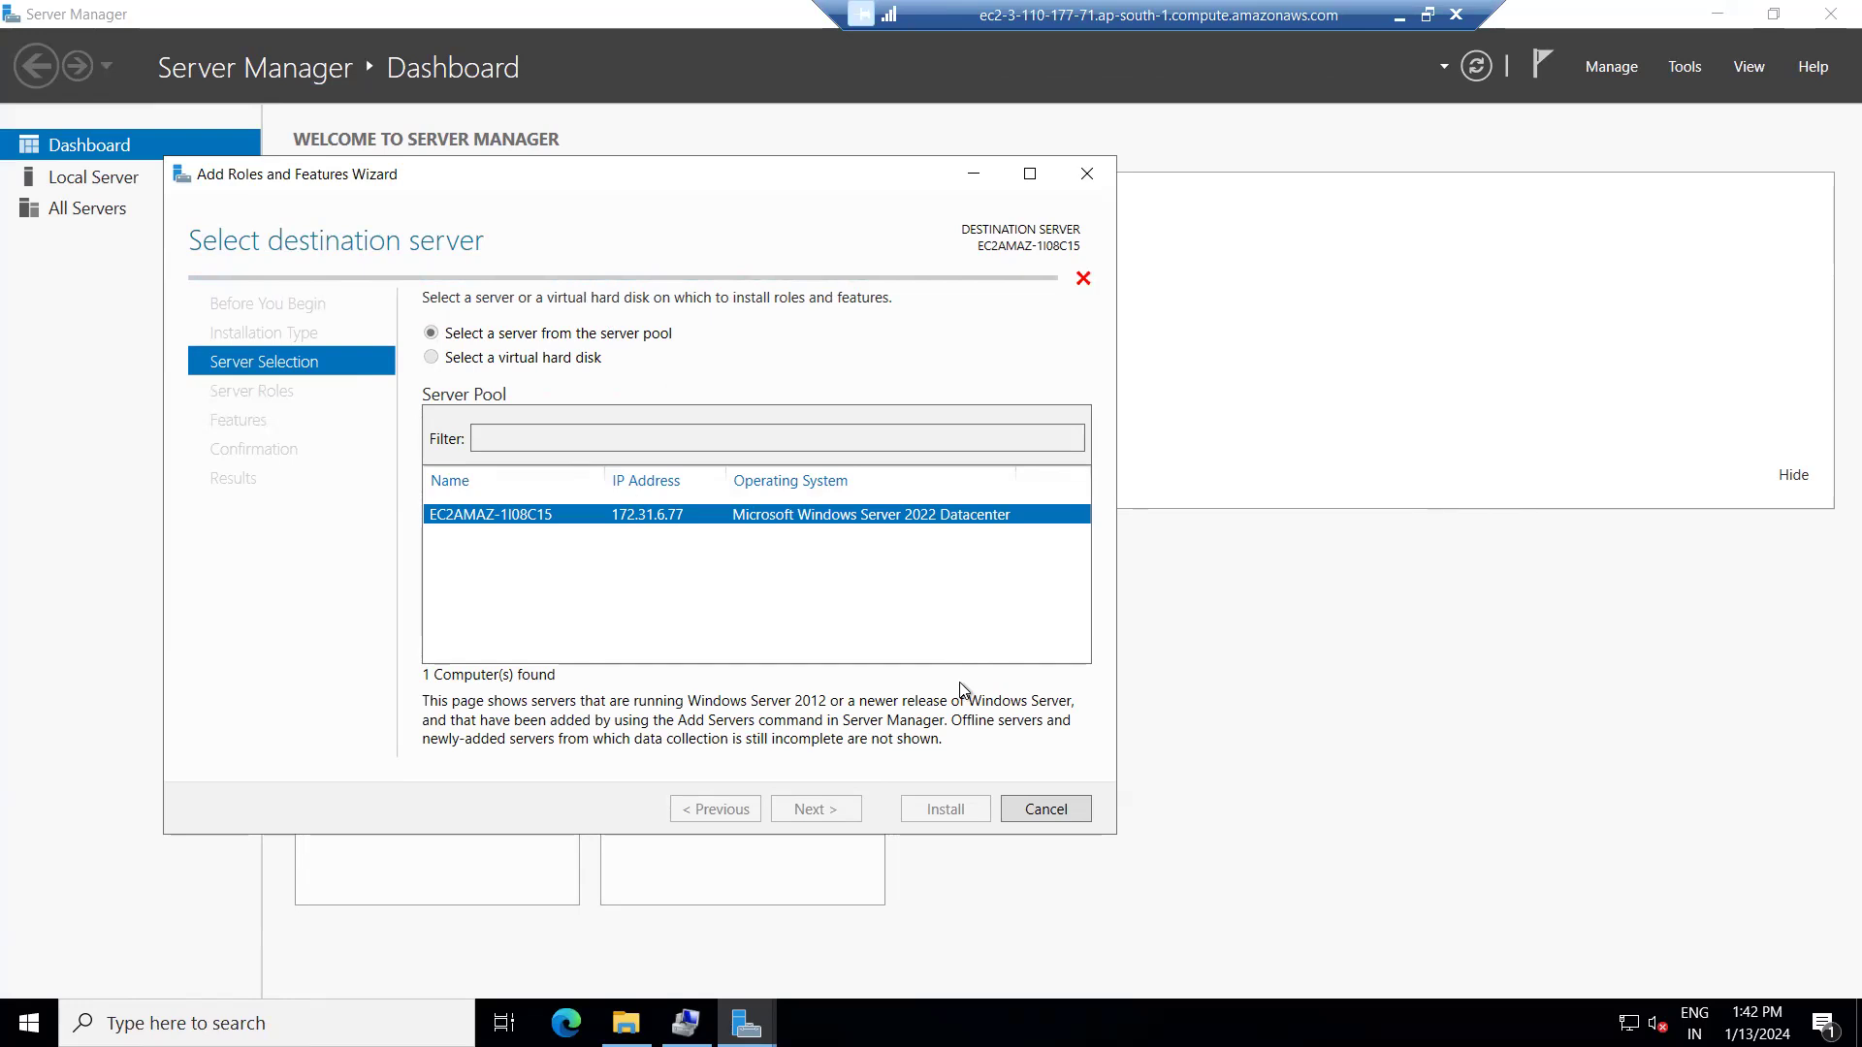
scroll(543, 621, "down", 2)
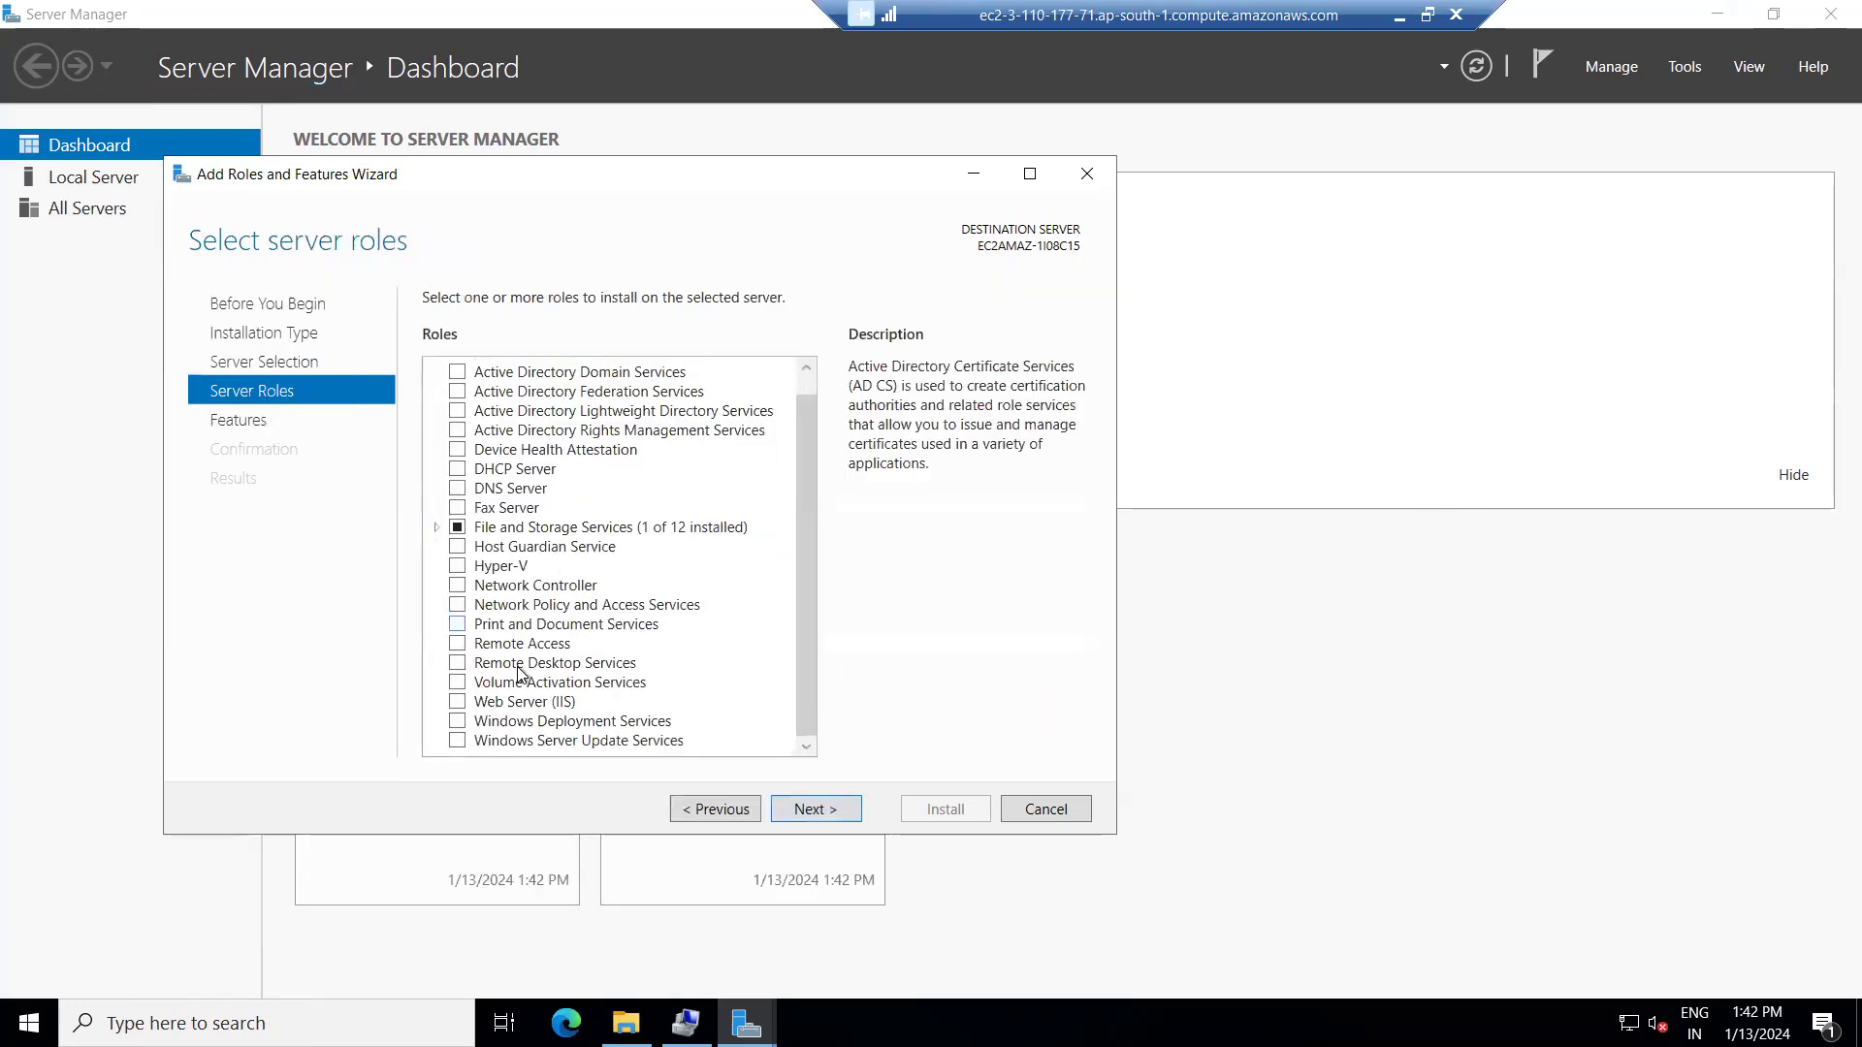
left_click(457, 702)
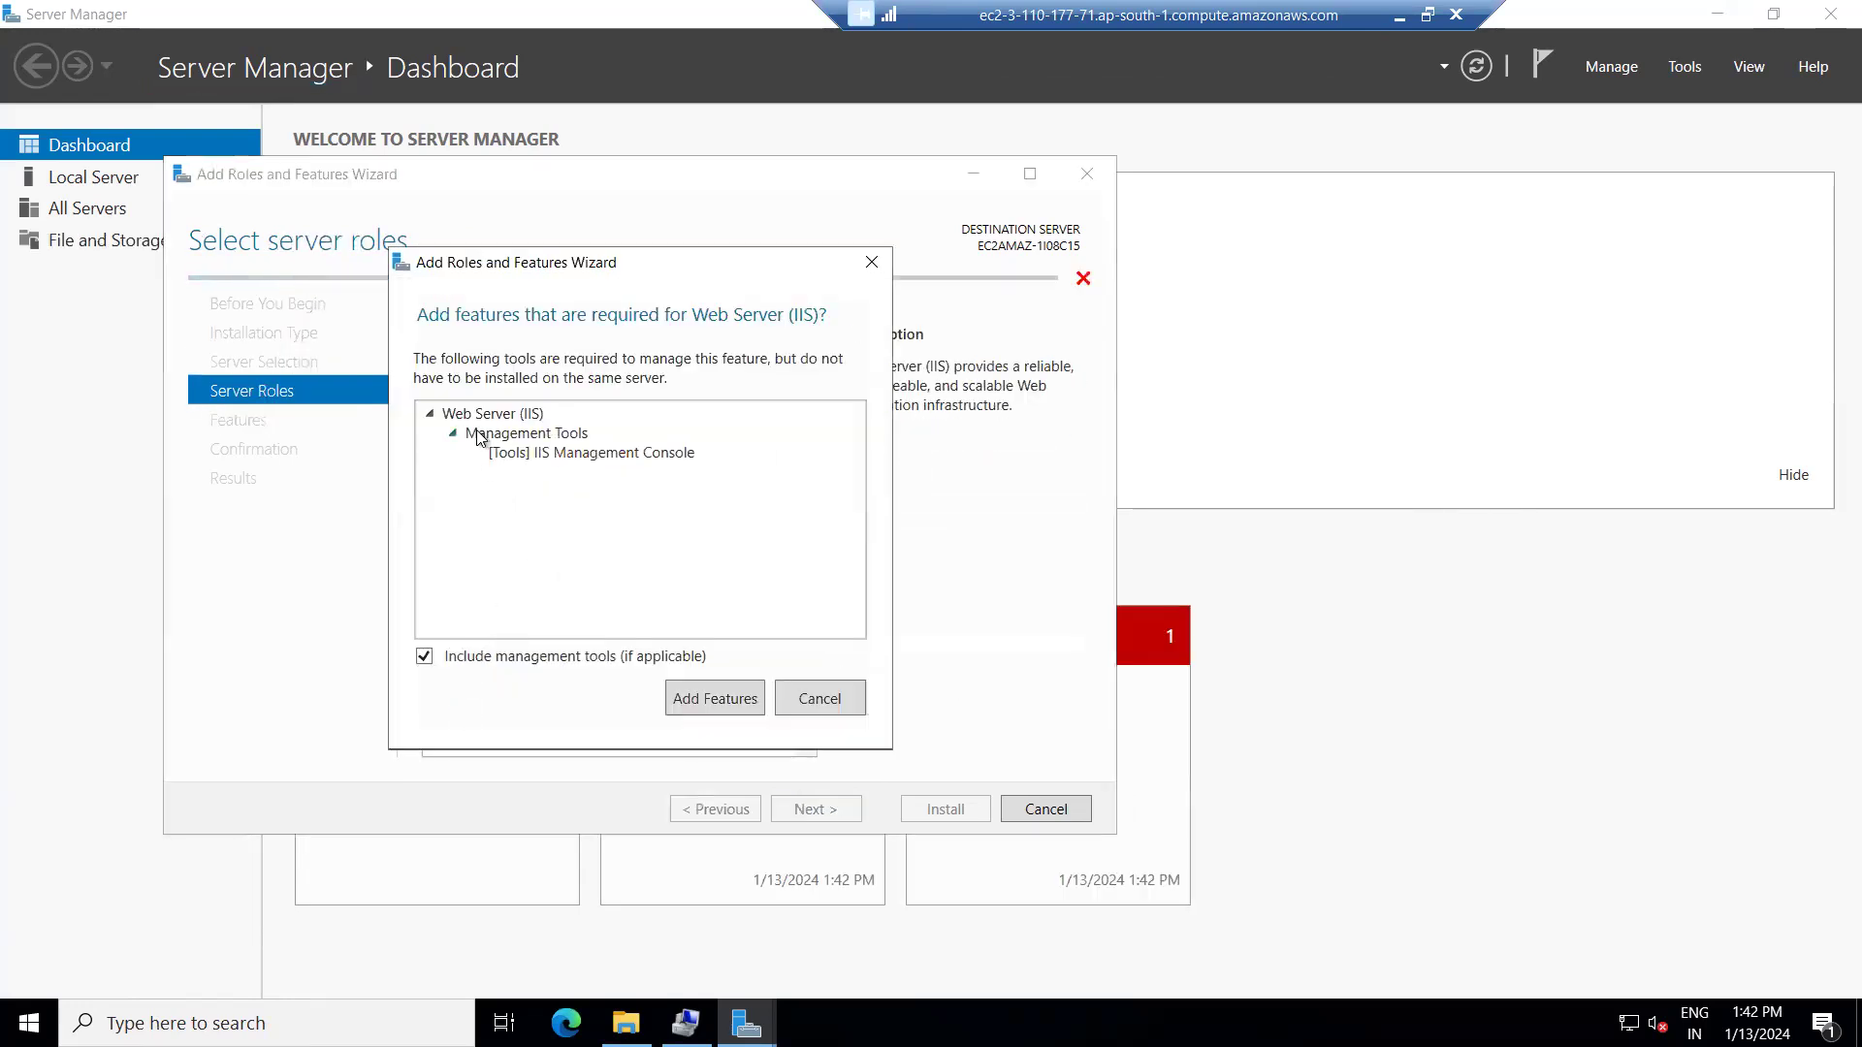
left_click(713, 700)
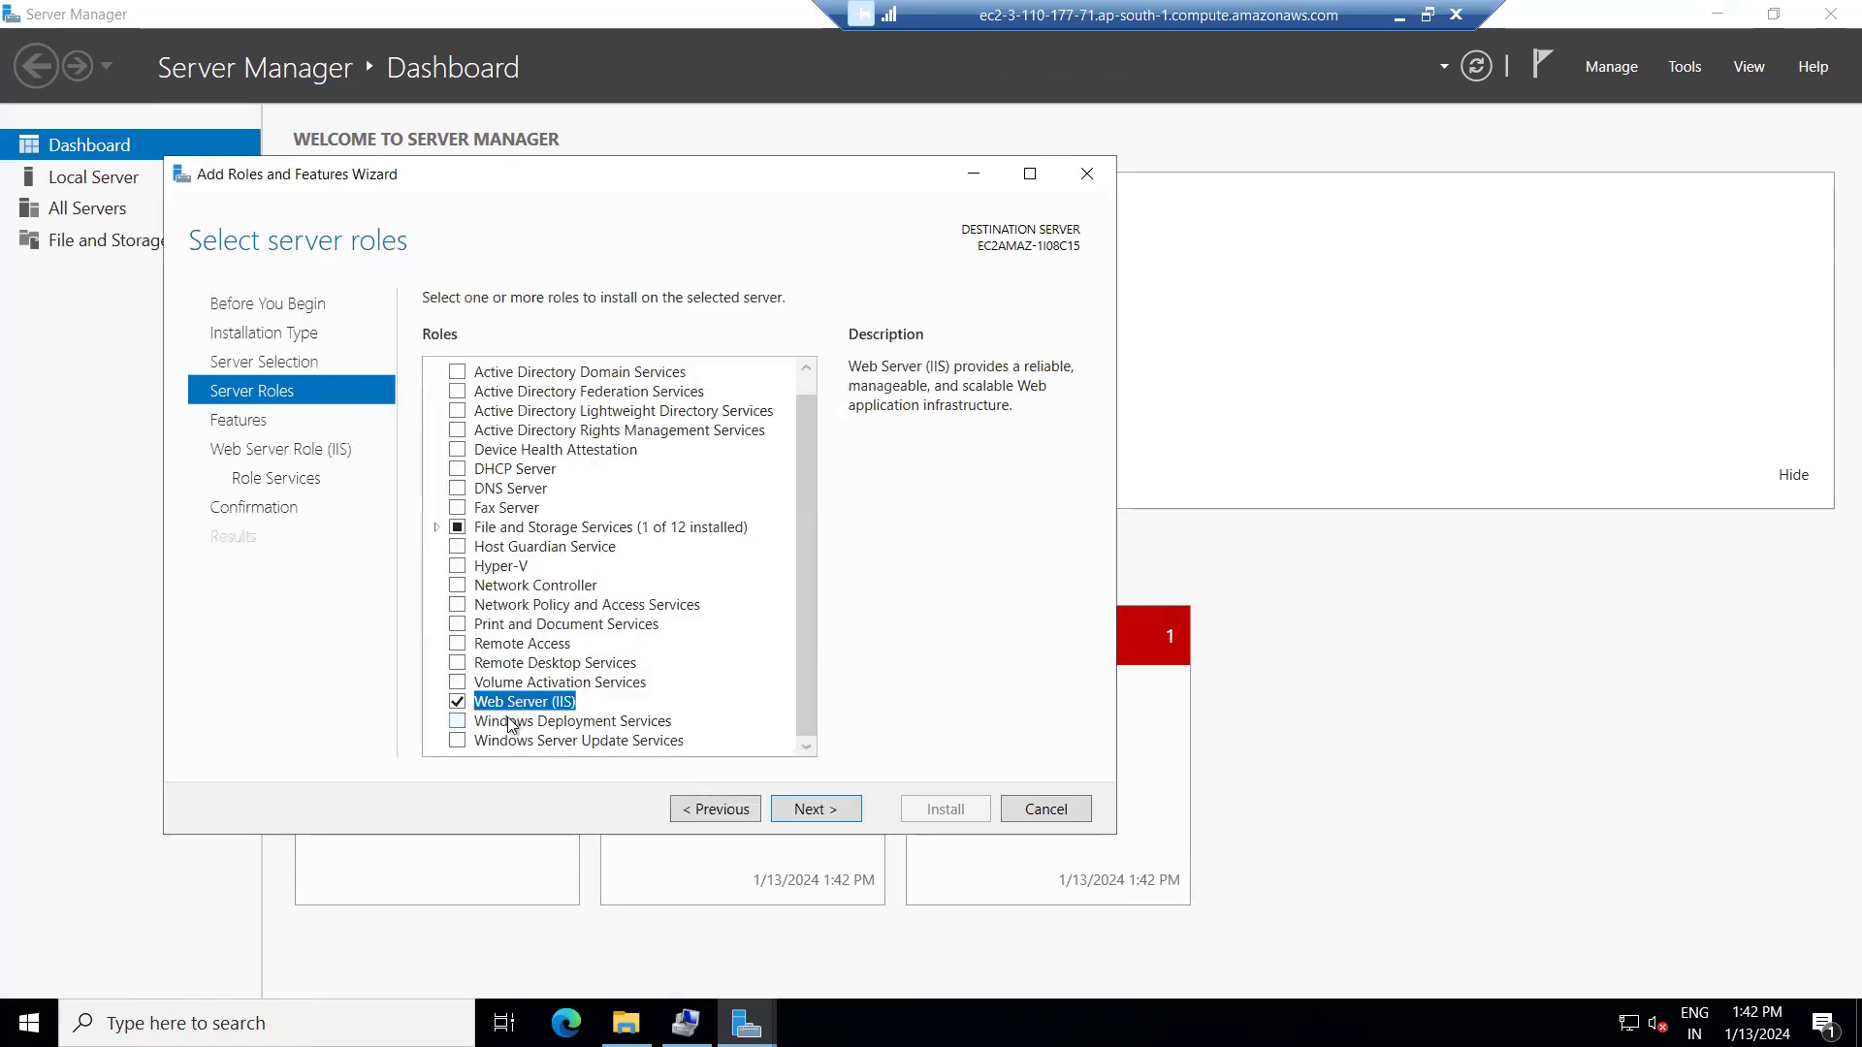
Accept default features and role services and begin the IIS installation.
left_click(826, 814)
left_click(830, 814)
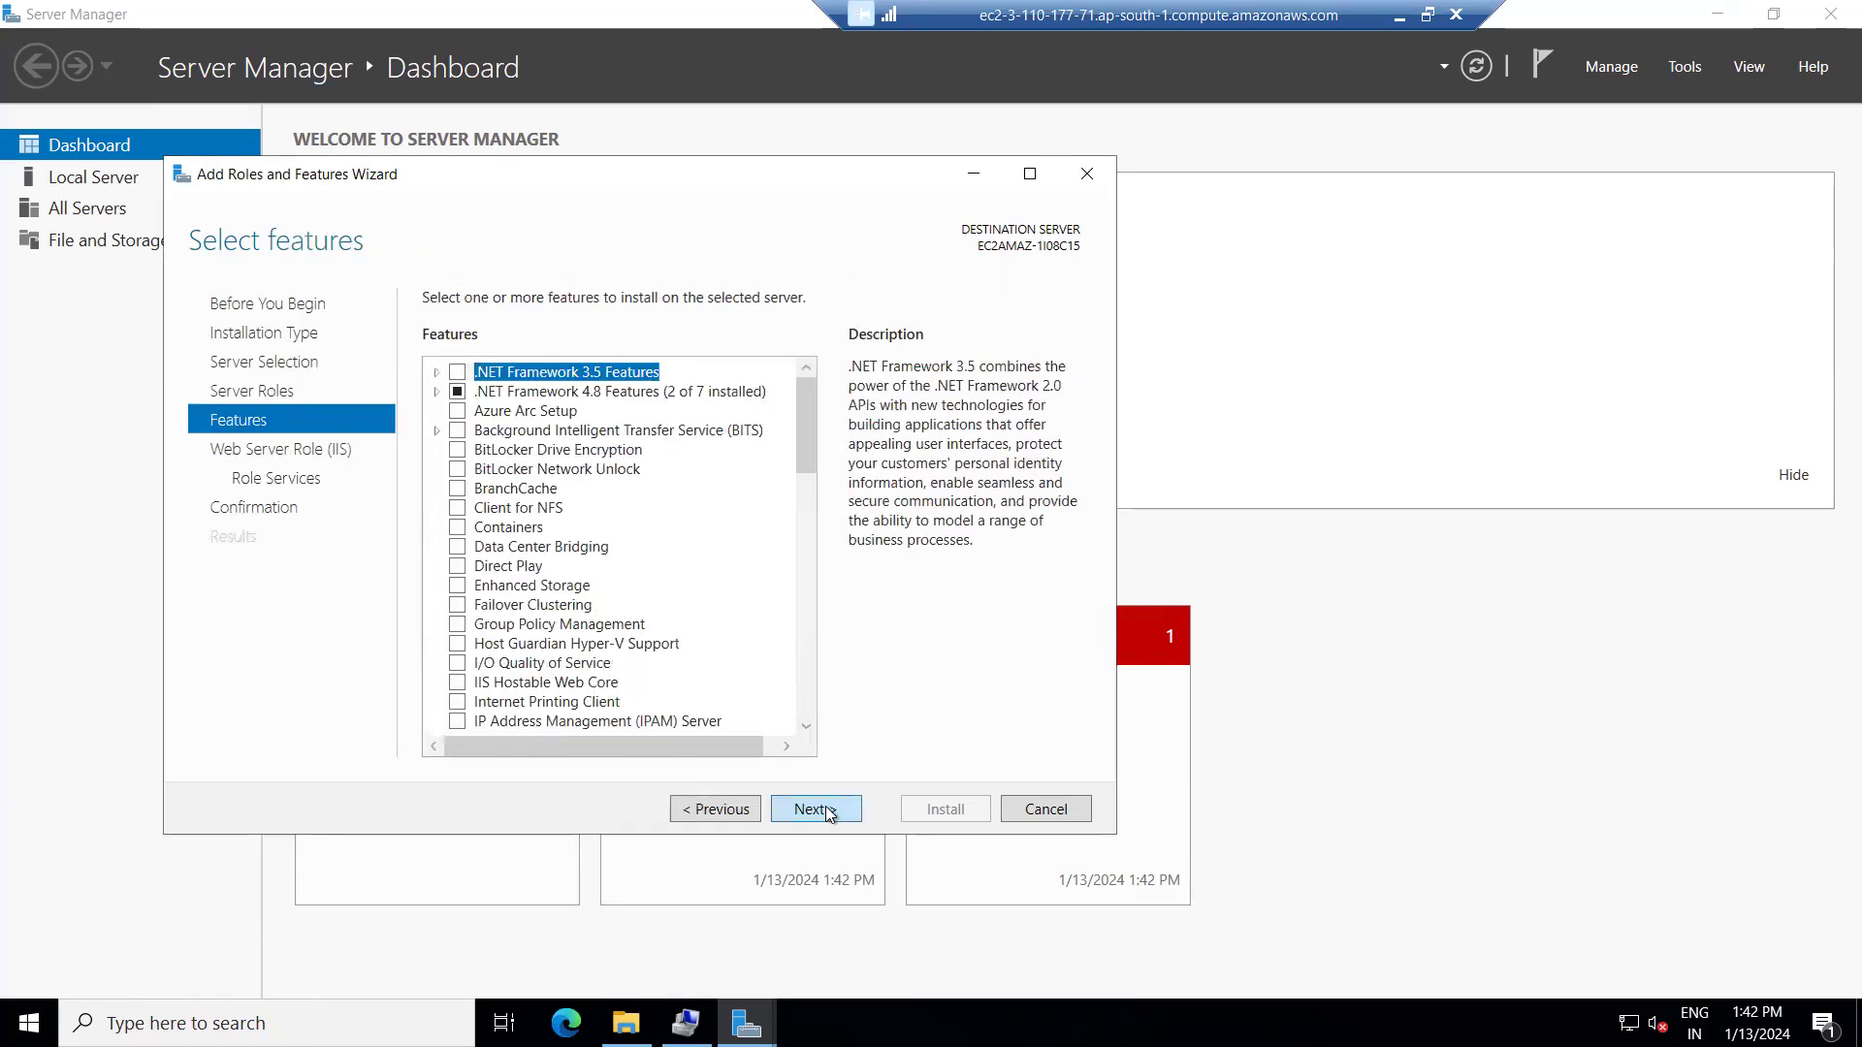
left_click(815, 810)
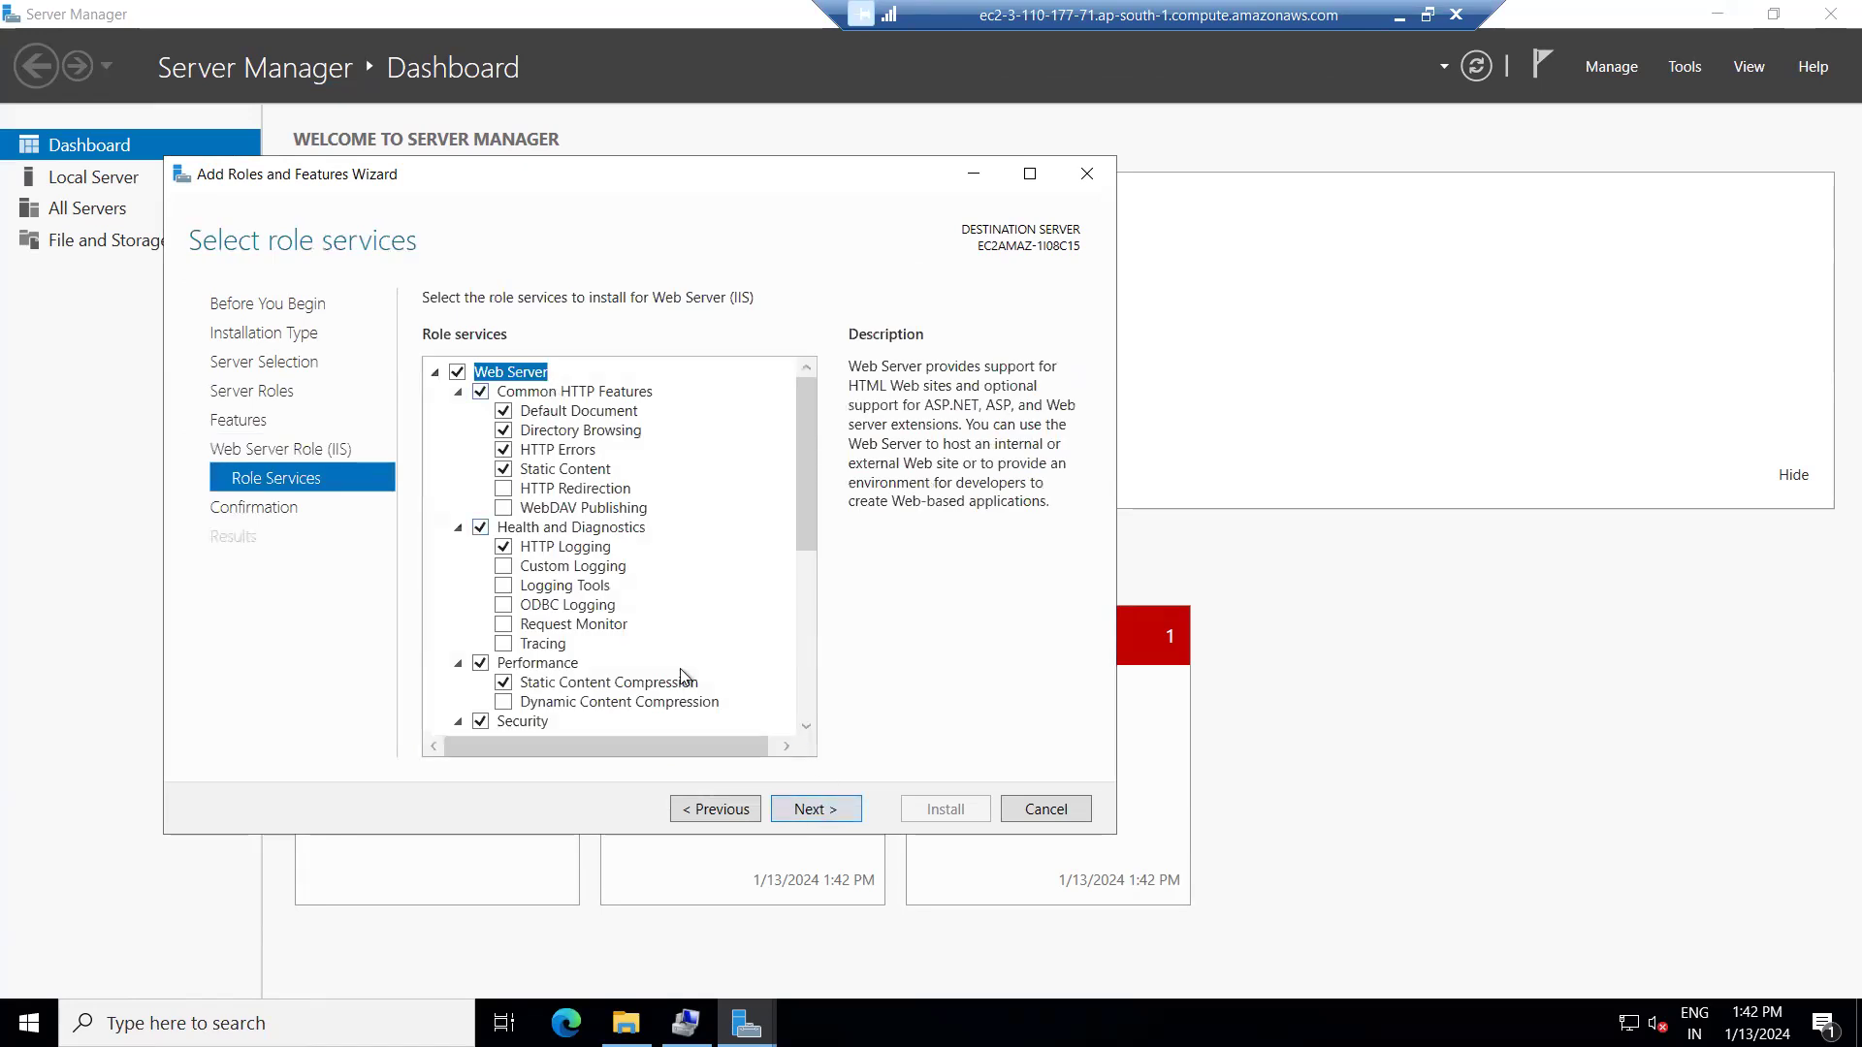
left_click(811, 809)
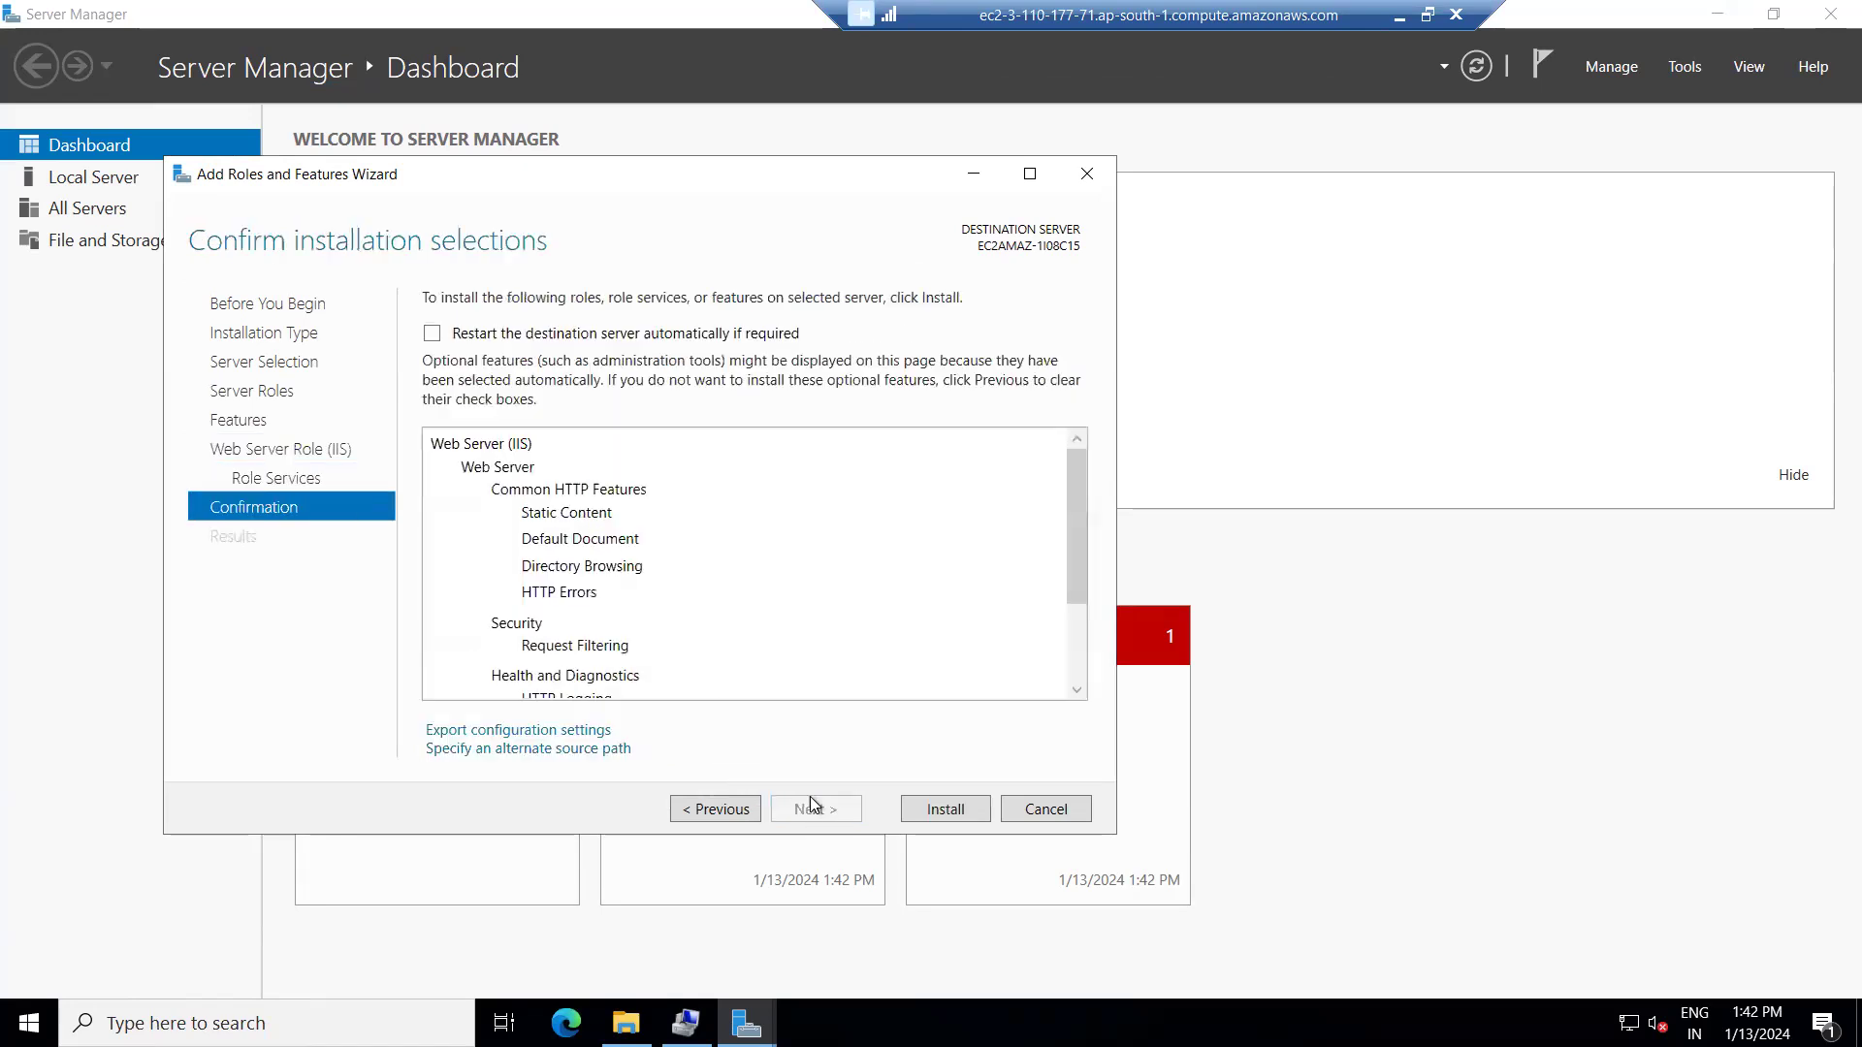
left_click(945, 809)
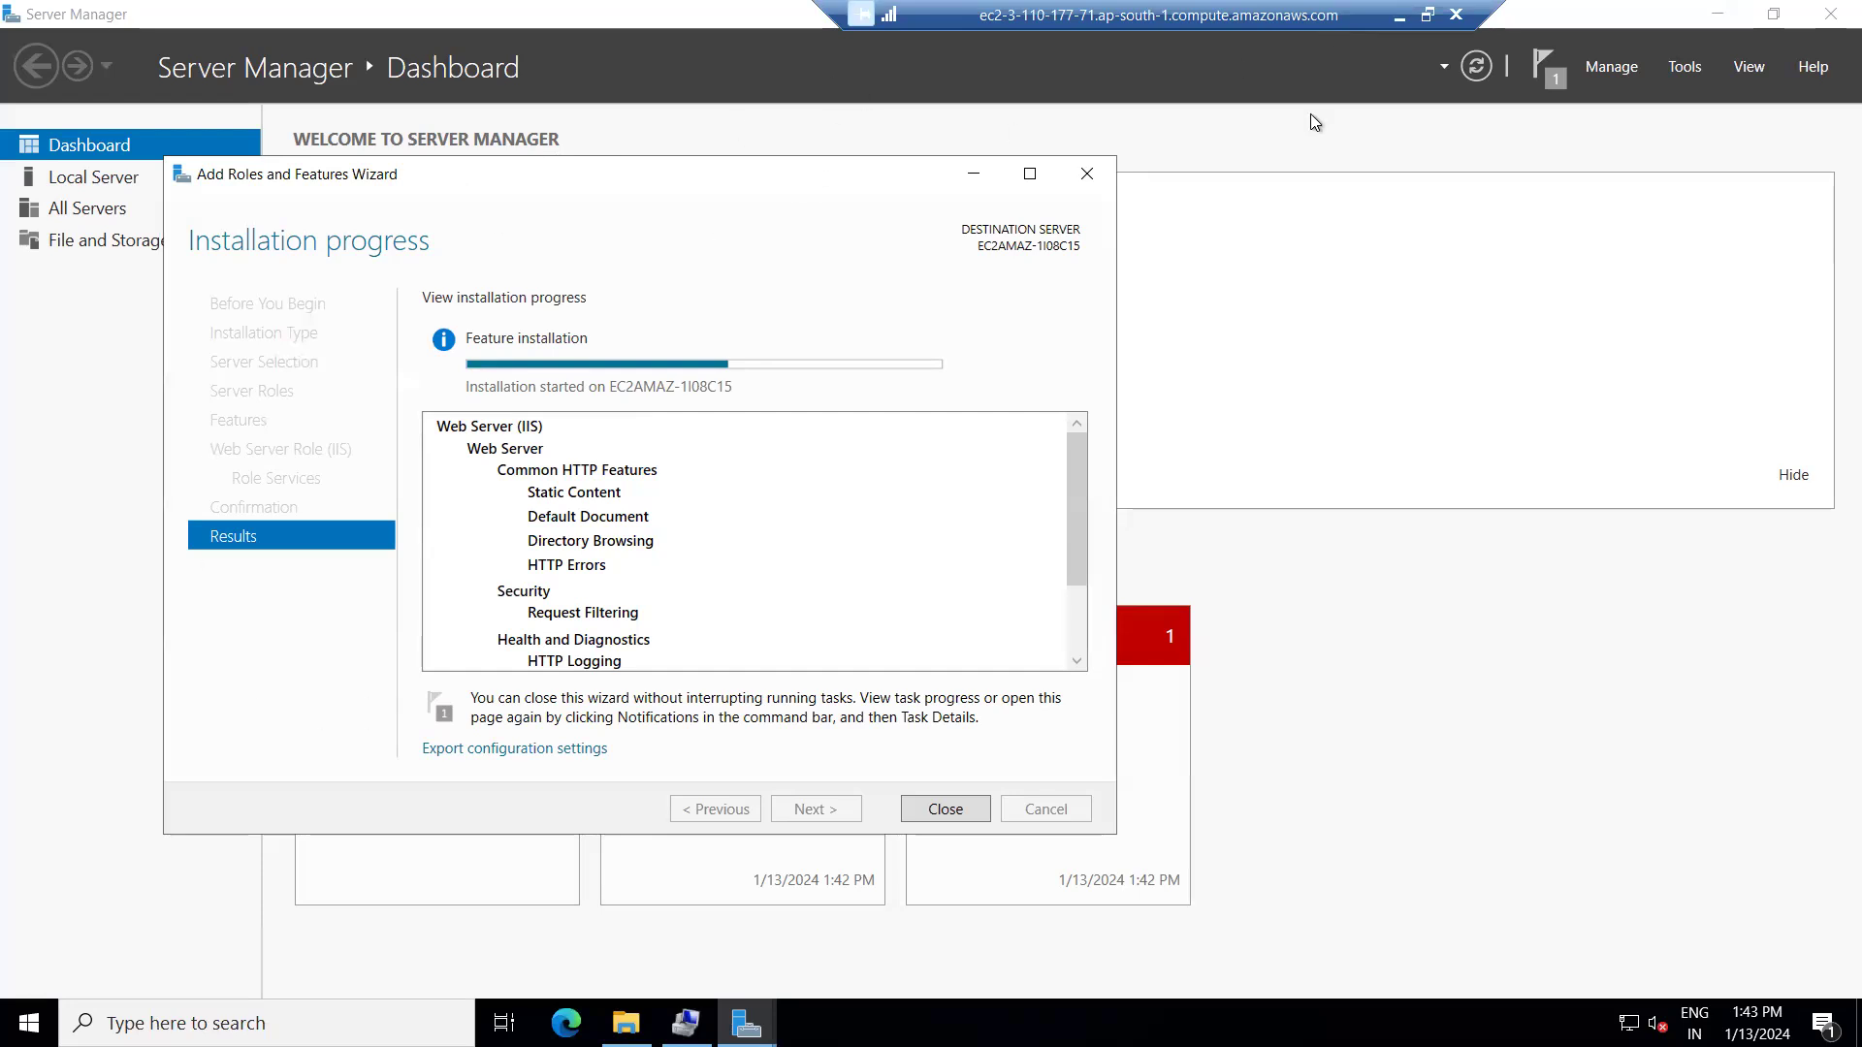
Select Window-Machine in EC2 Instances and highlight its instance ID and private IPv4 address.
left_click(1399, 15)
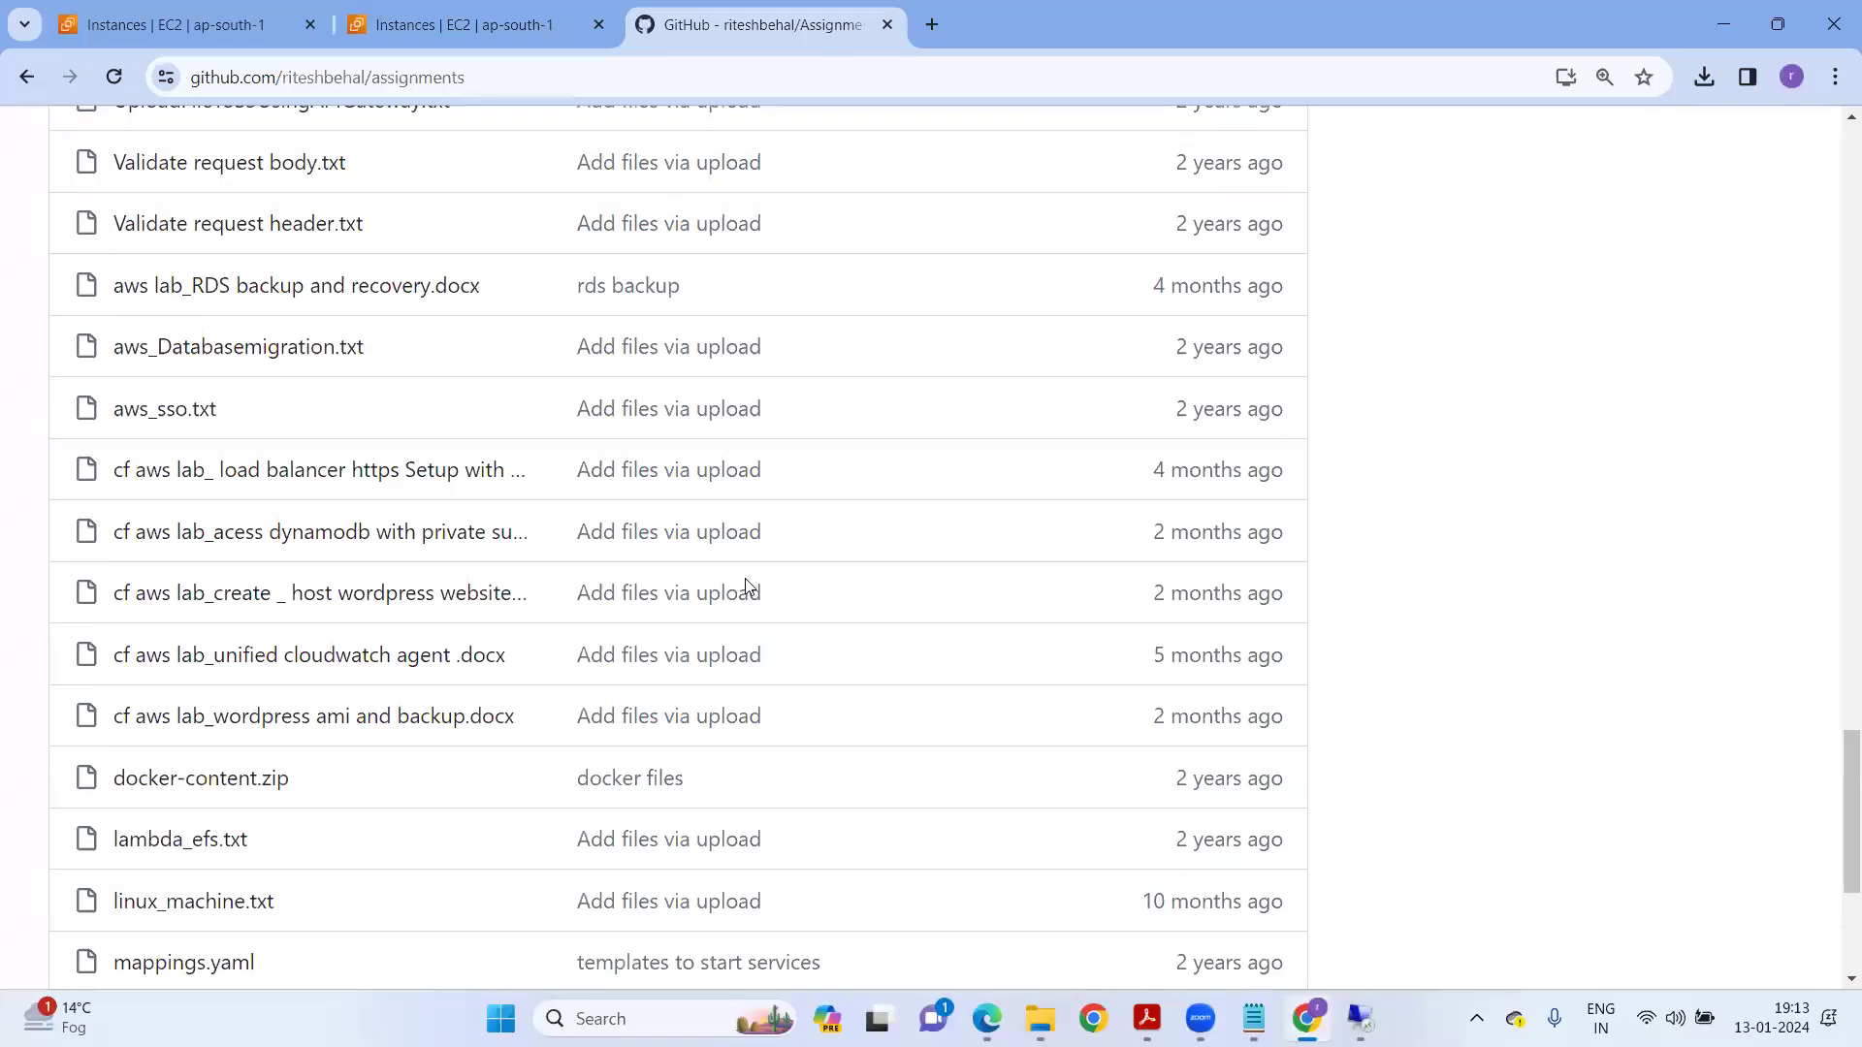
left_click(485, 27)
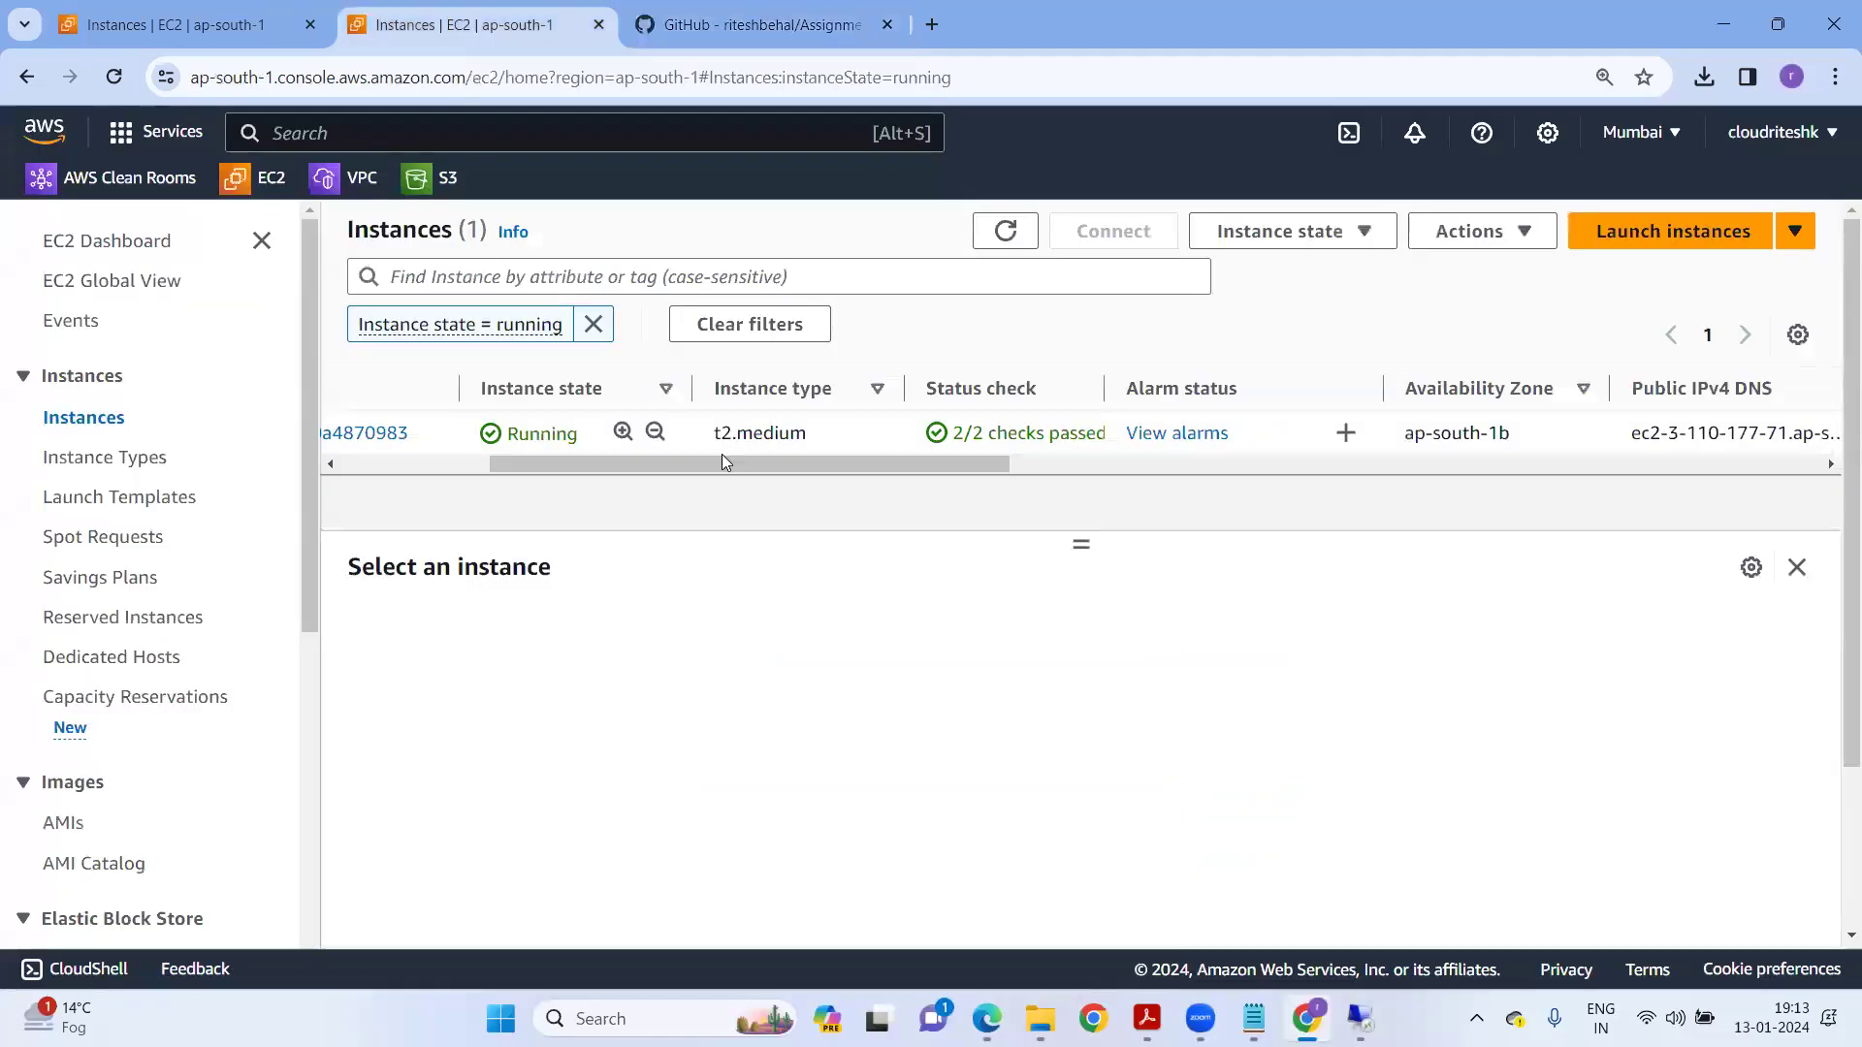
left_click_drag(731, 466, 491, 465)
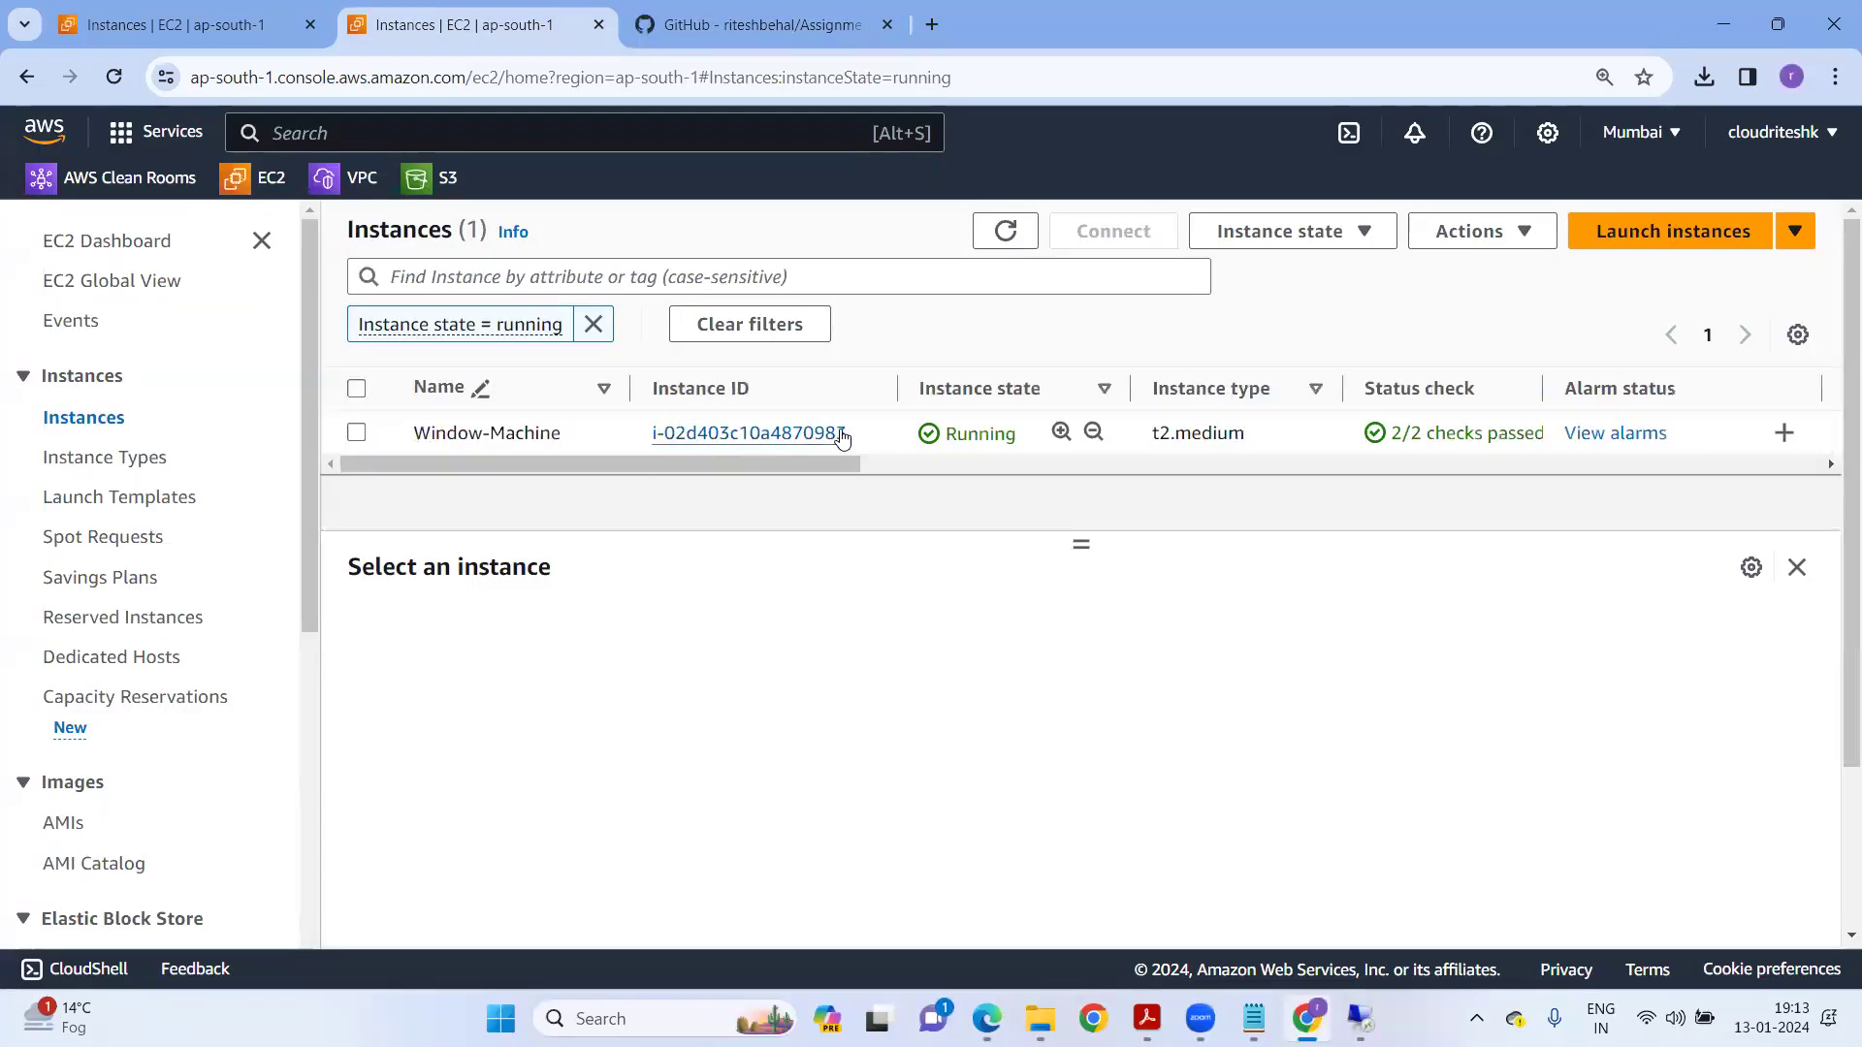
left_click(883, 437)
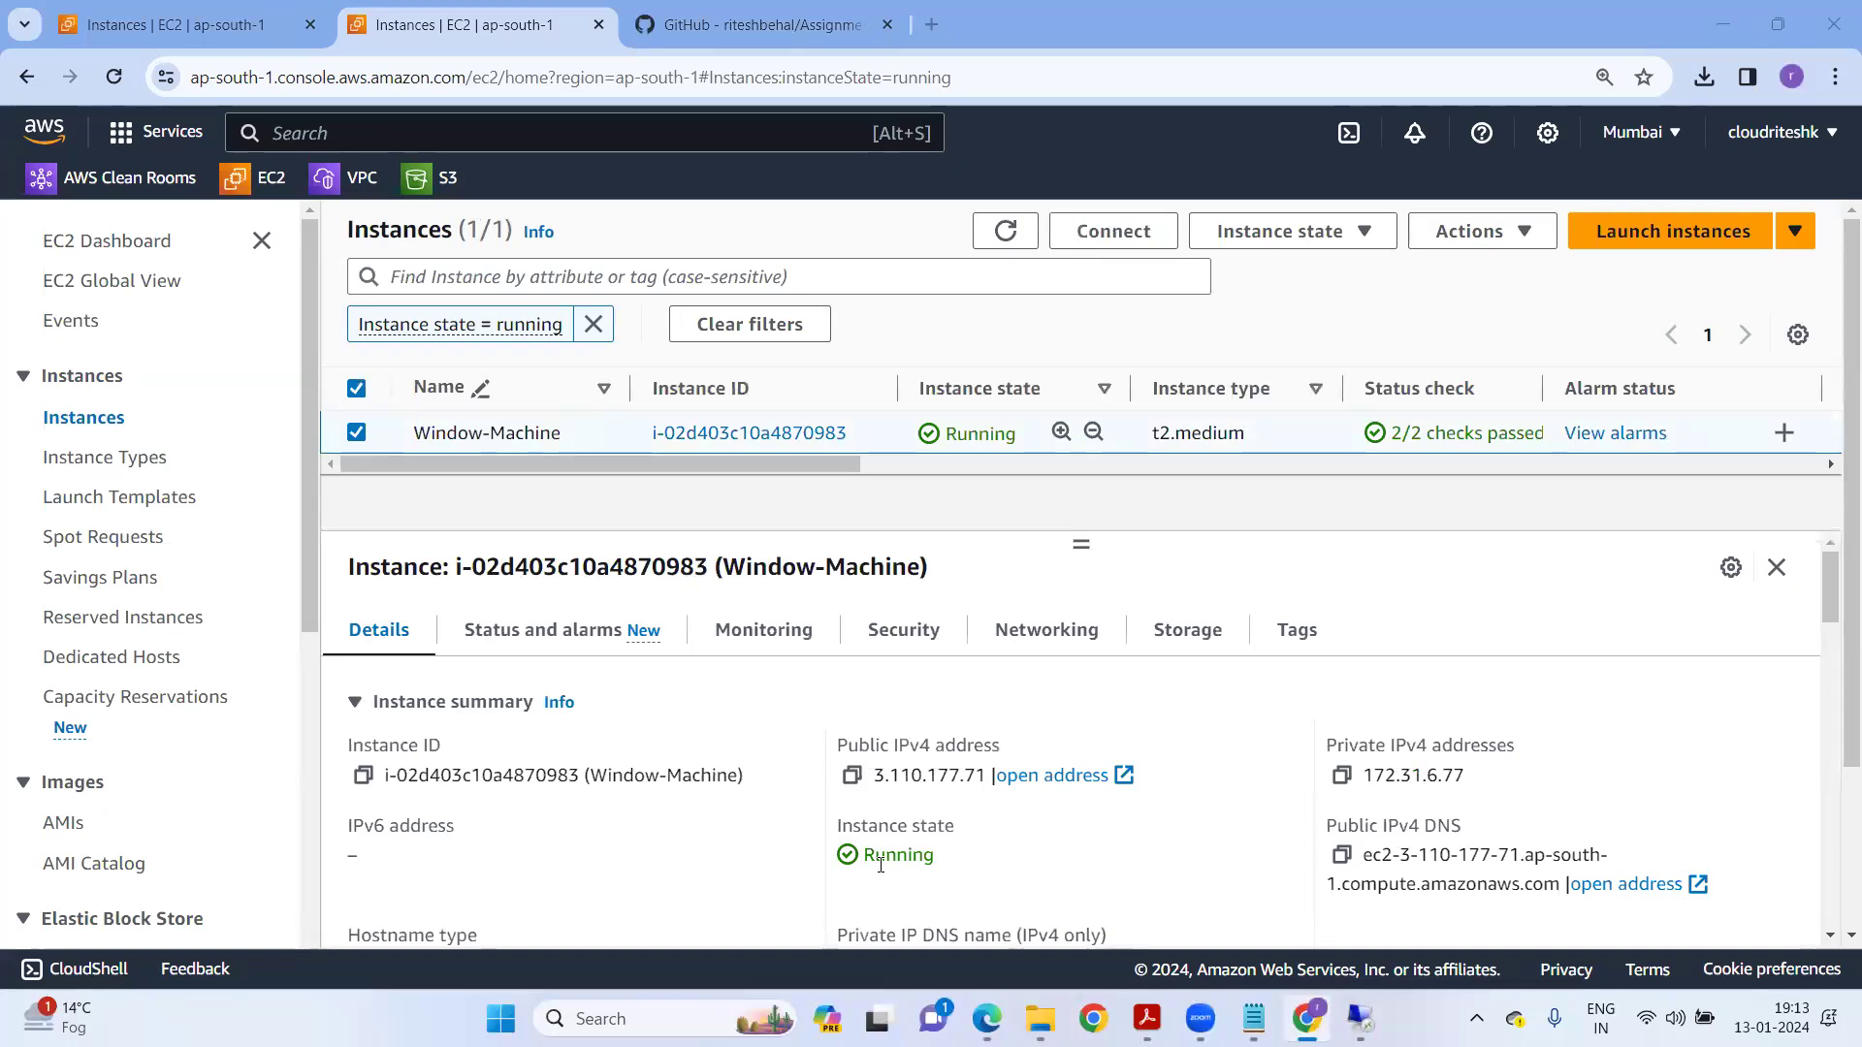
left_click_drag(828, 740, 999, 749)
left_click_drag(1327, 746, 1549, 757)
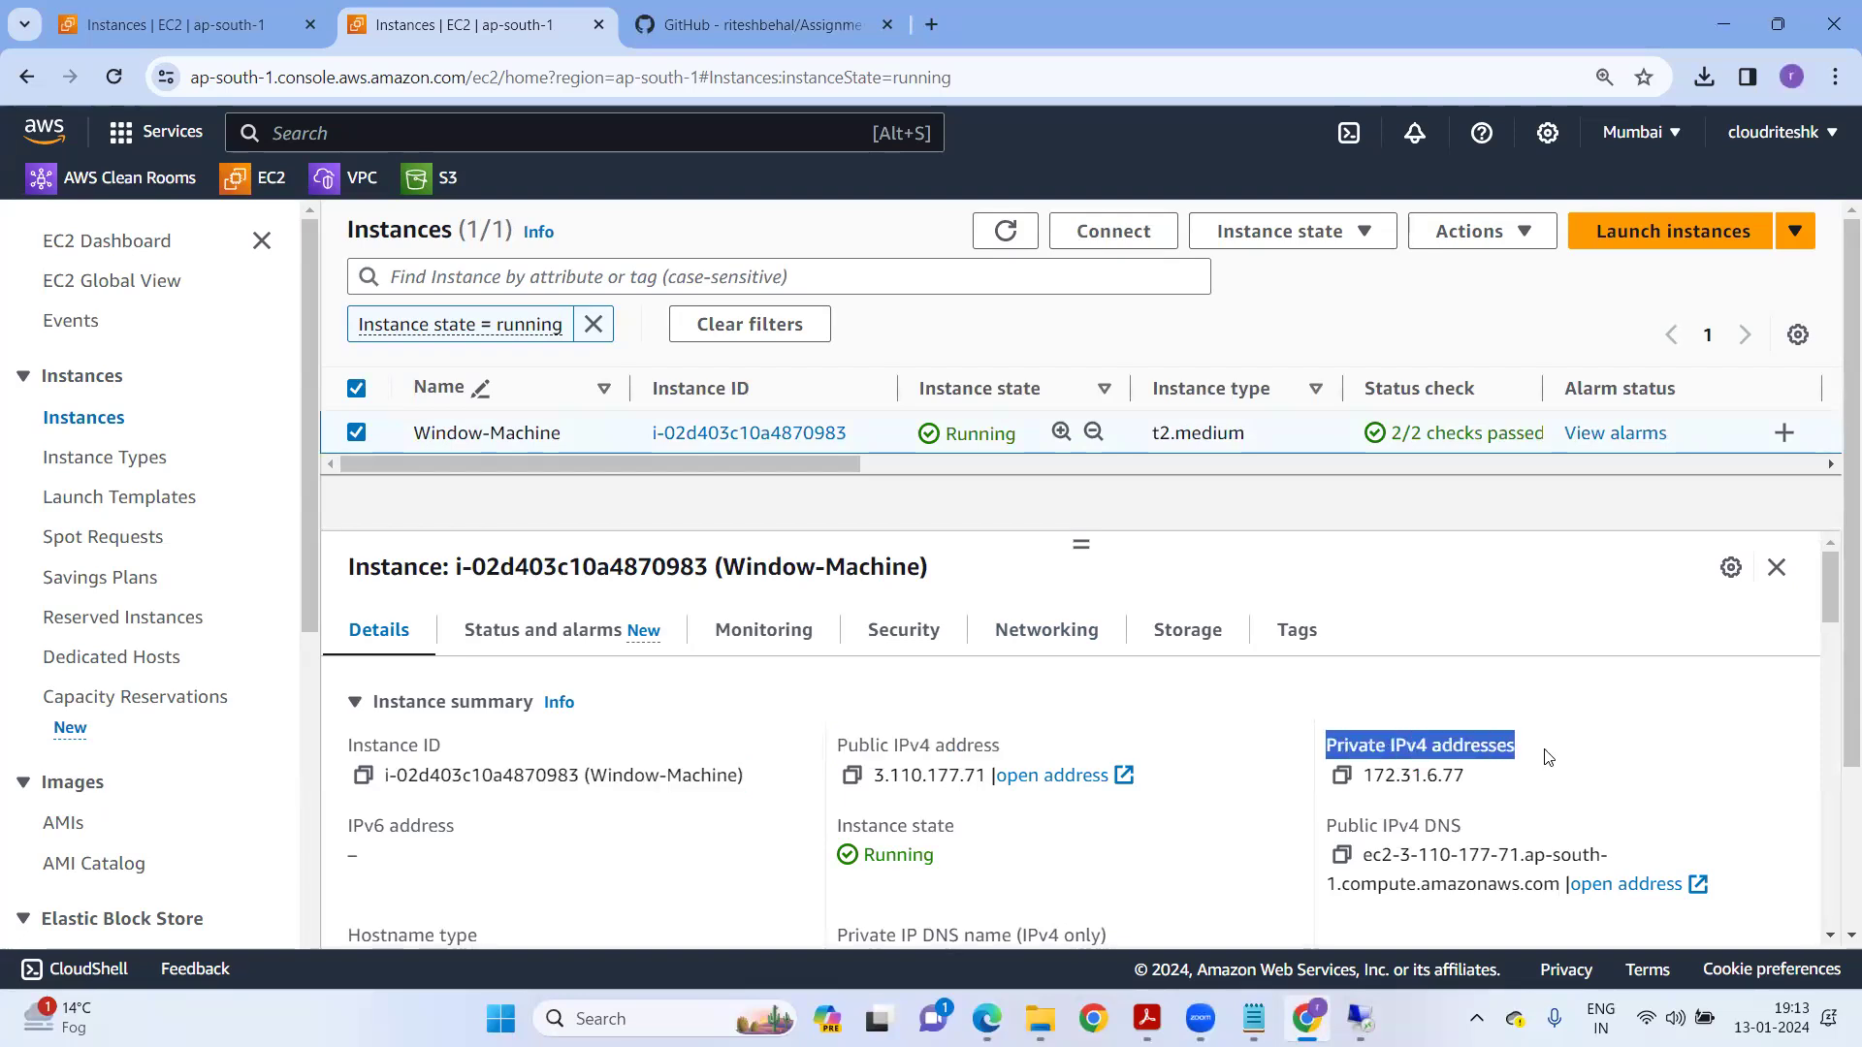
left_click_drag(1366, 781, 1466, 778)
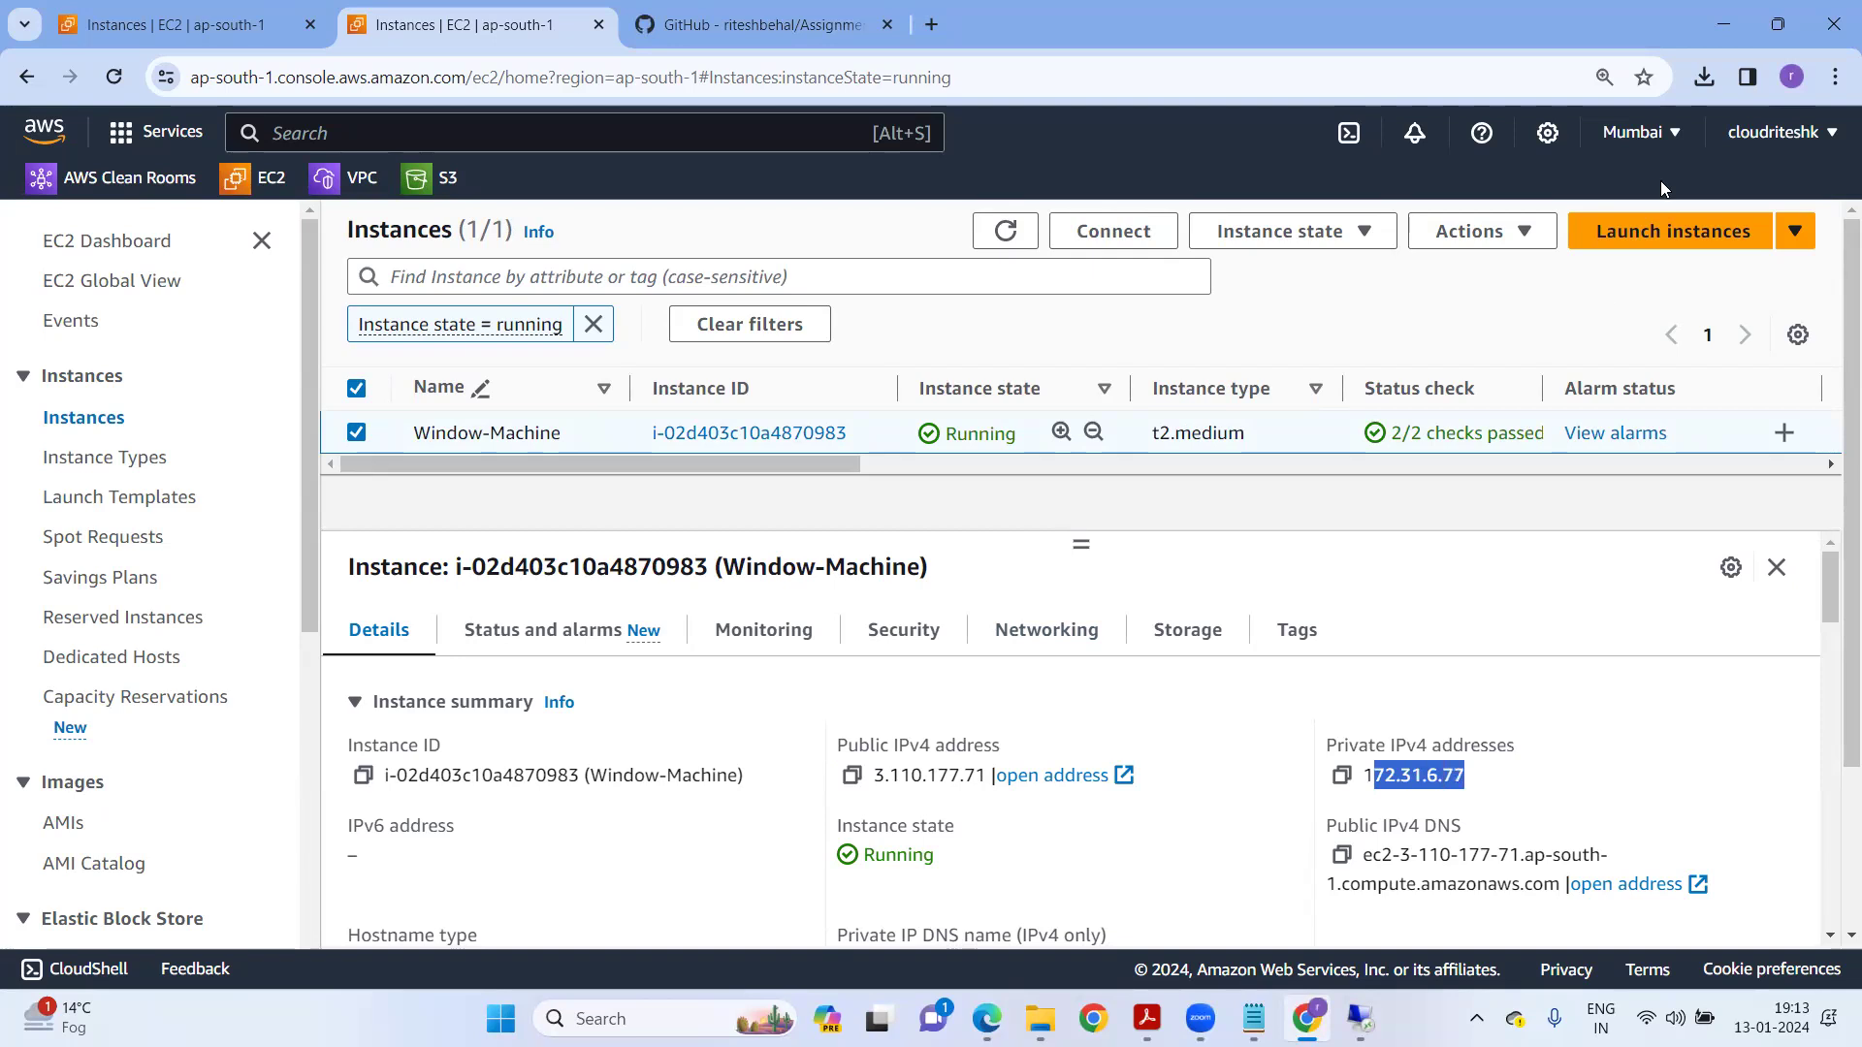
Open the VPC console in a new browser tab.
right_click(352, 178)
left_click(394, 197)
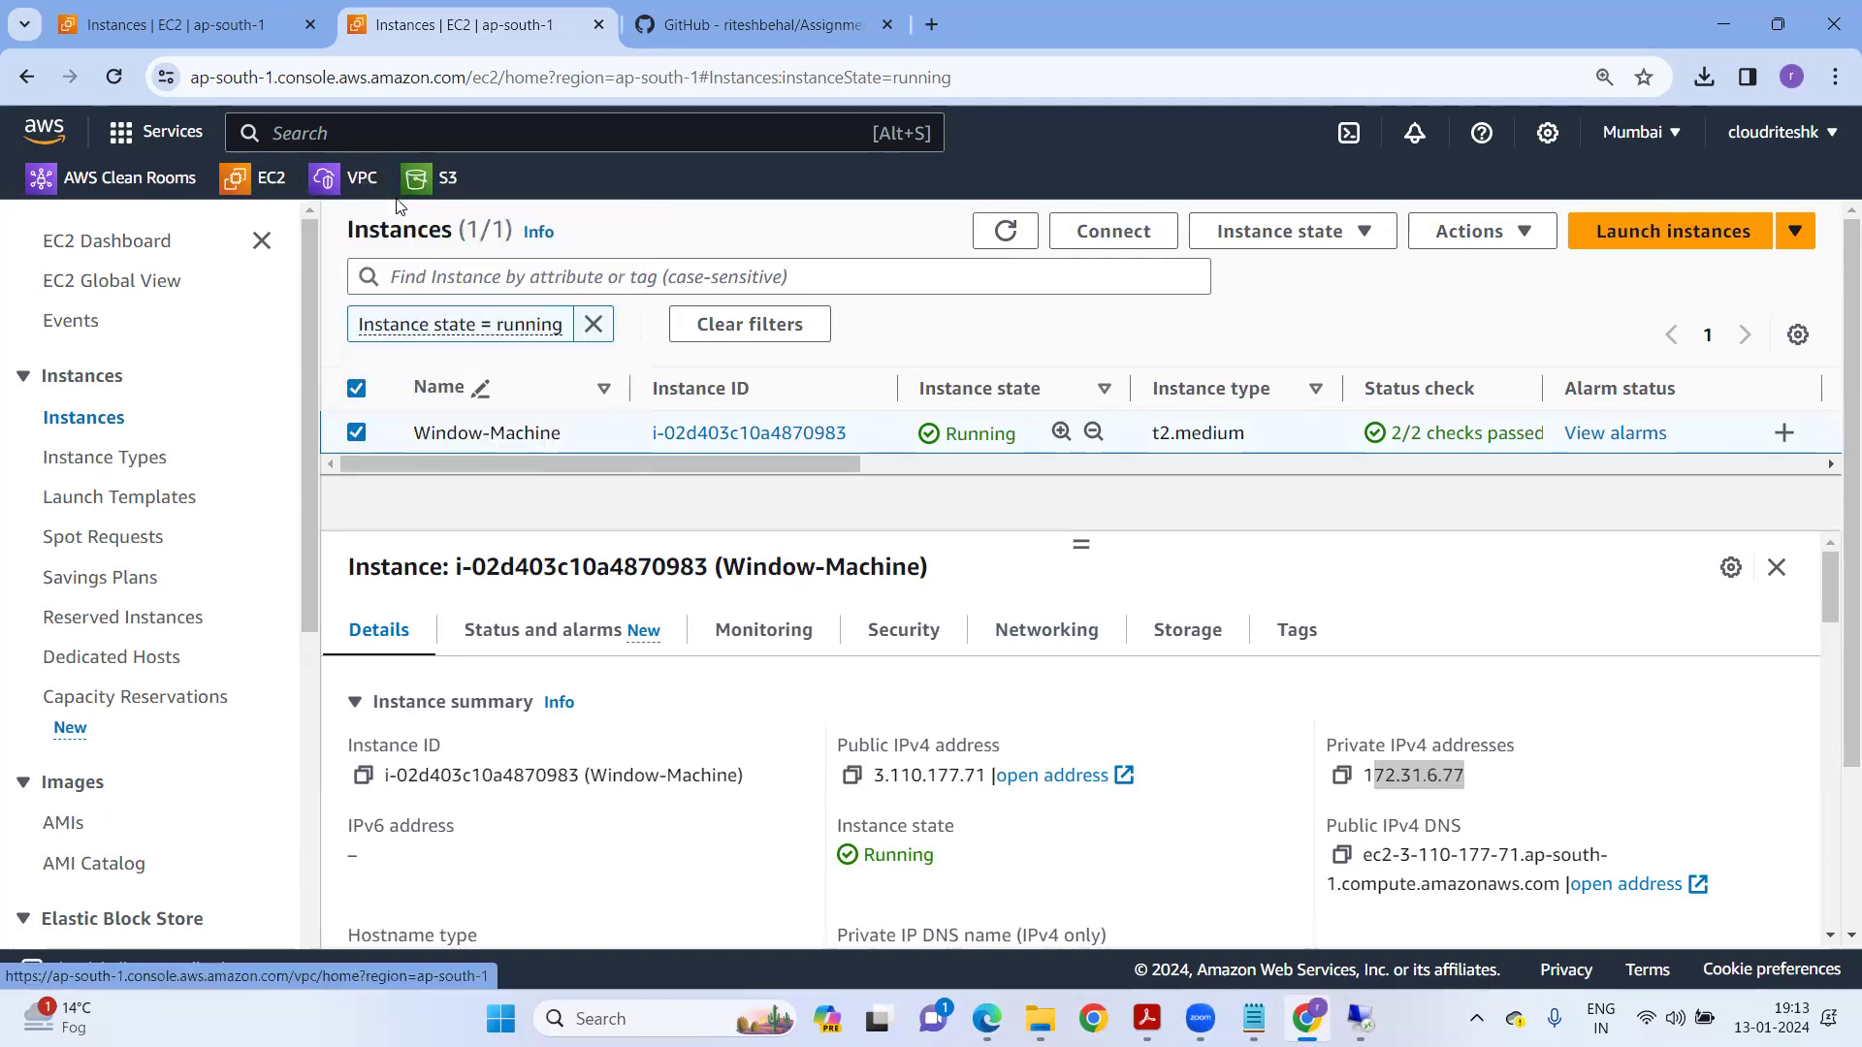
left_click(729, 37)
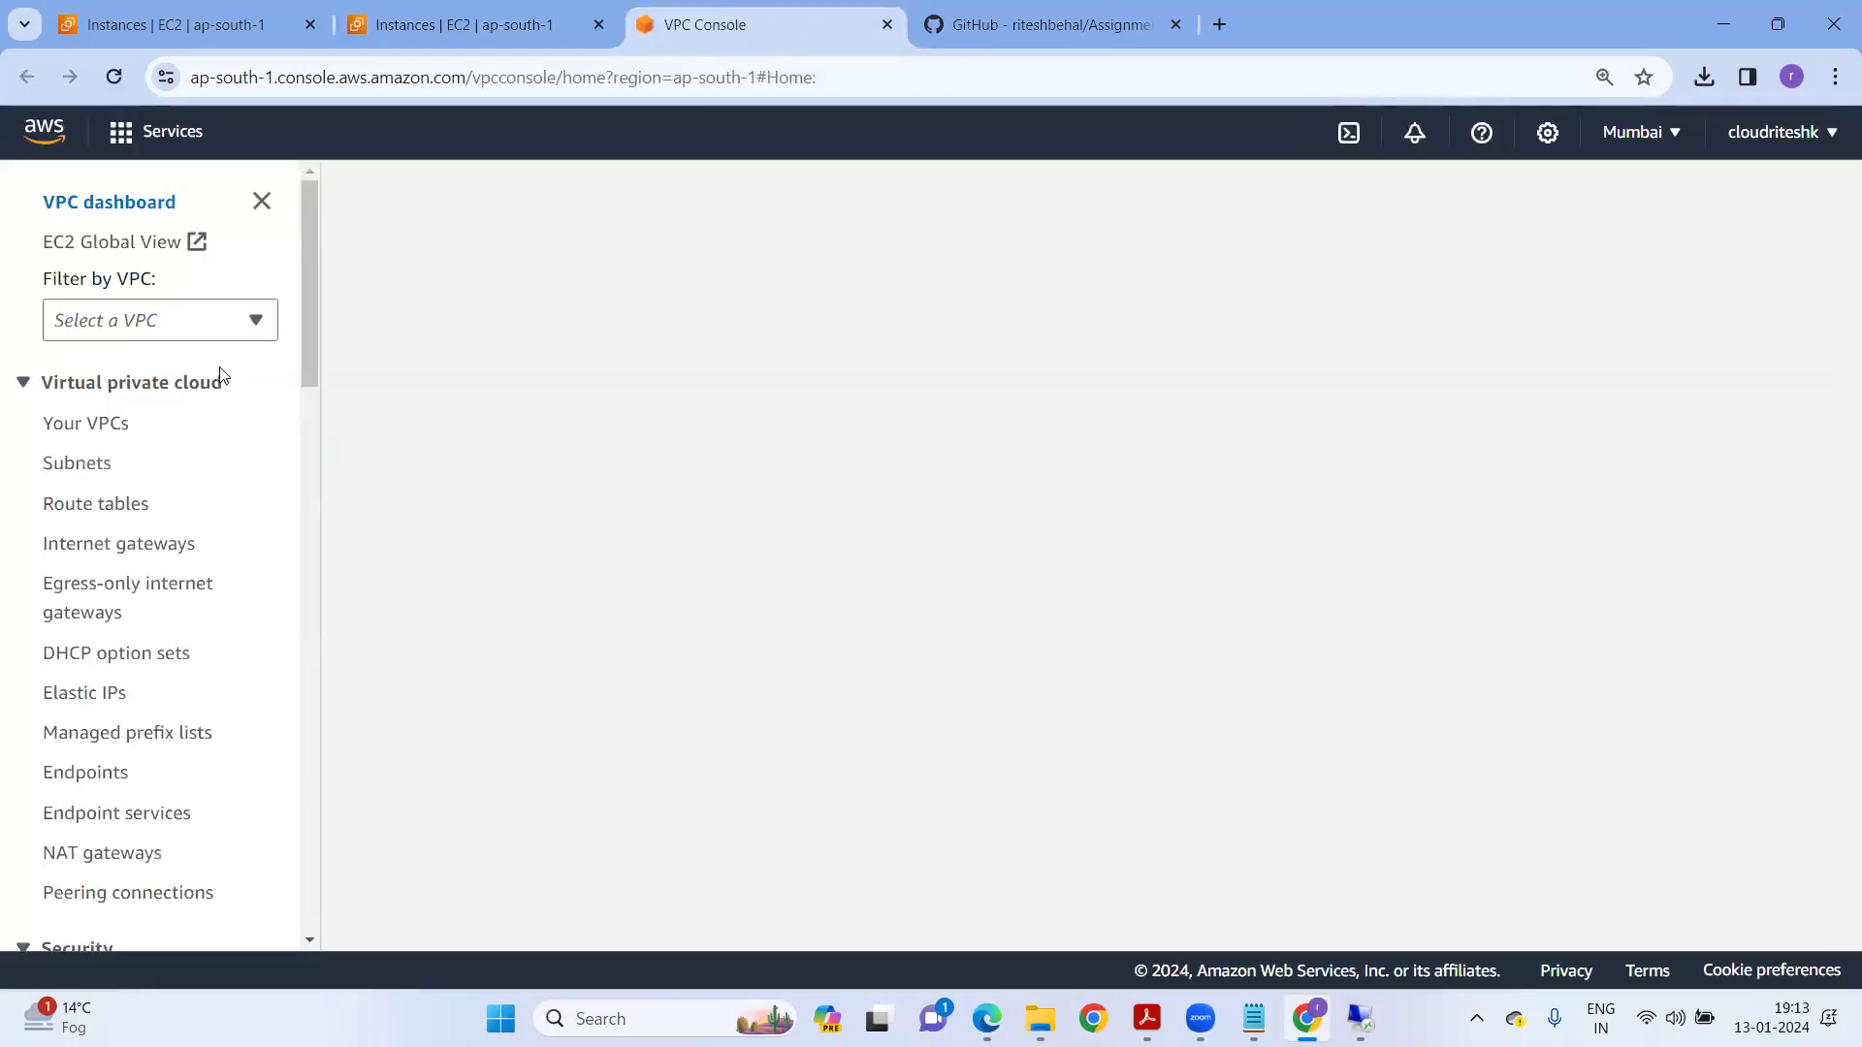
View Your VPCs, then copy Window-Machine's public IP 3.110.177.71 and load it in a new tab.
left_click(87, 424)
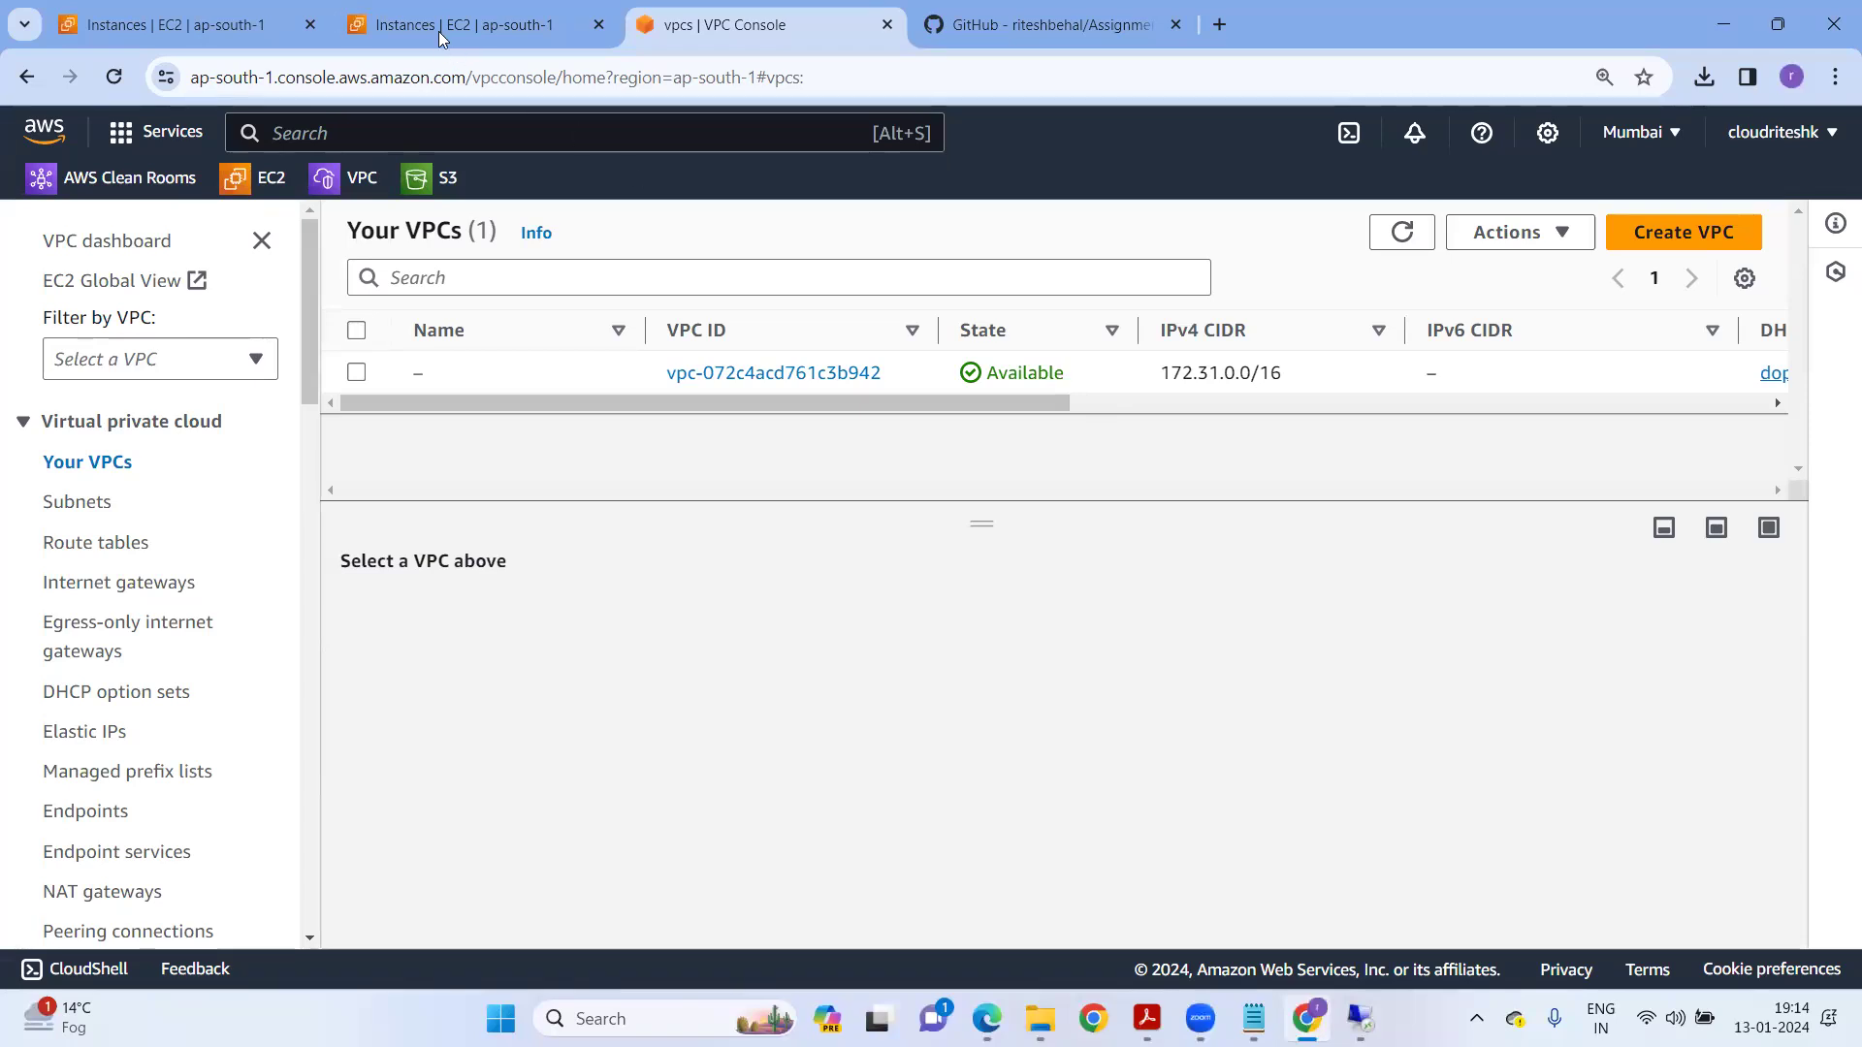
key("ctrl+shift+Tab")
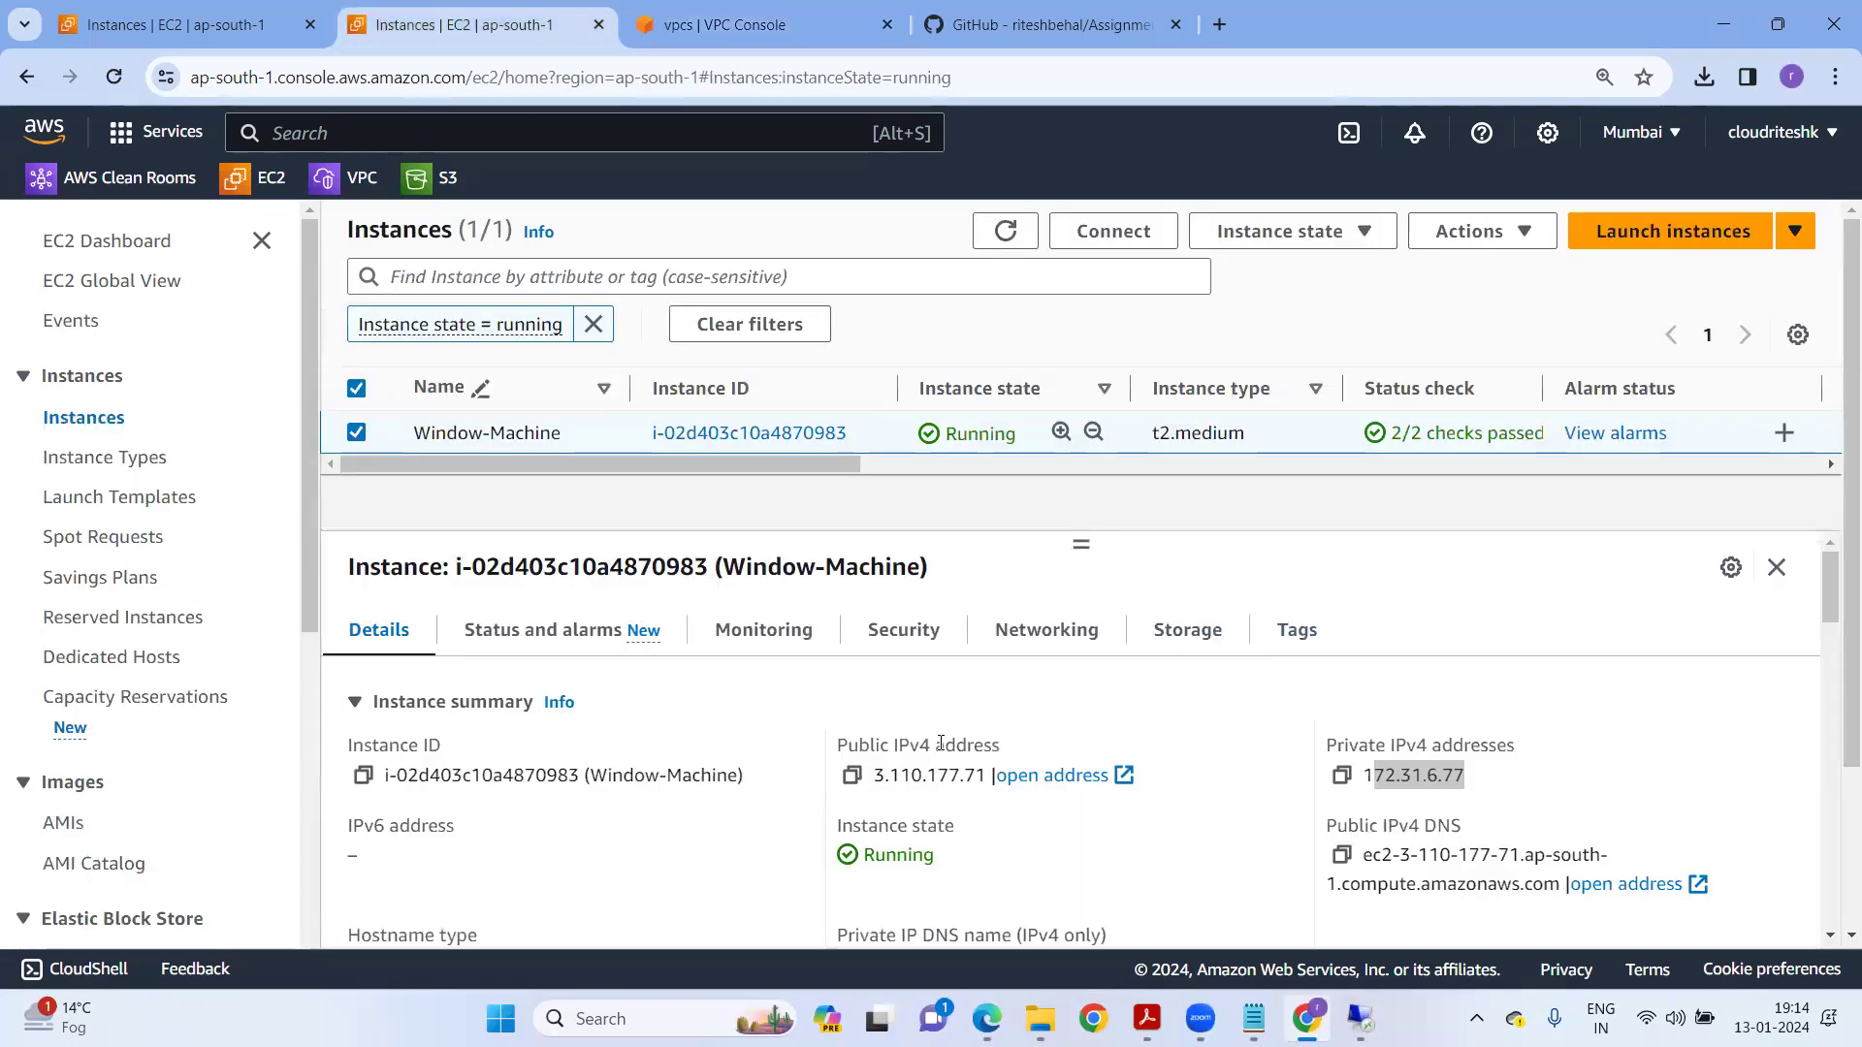
left_click(853, 777)
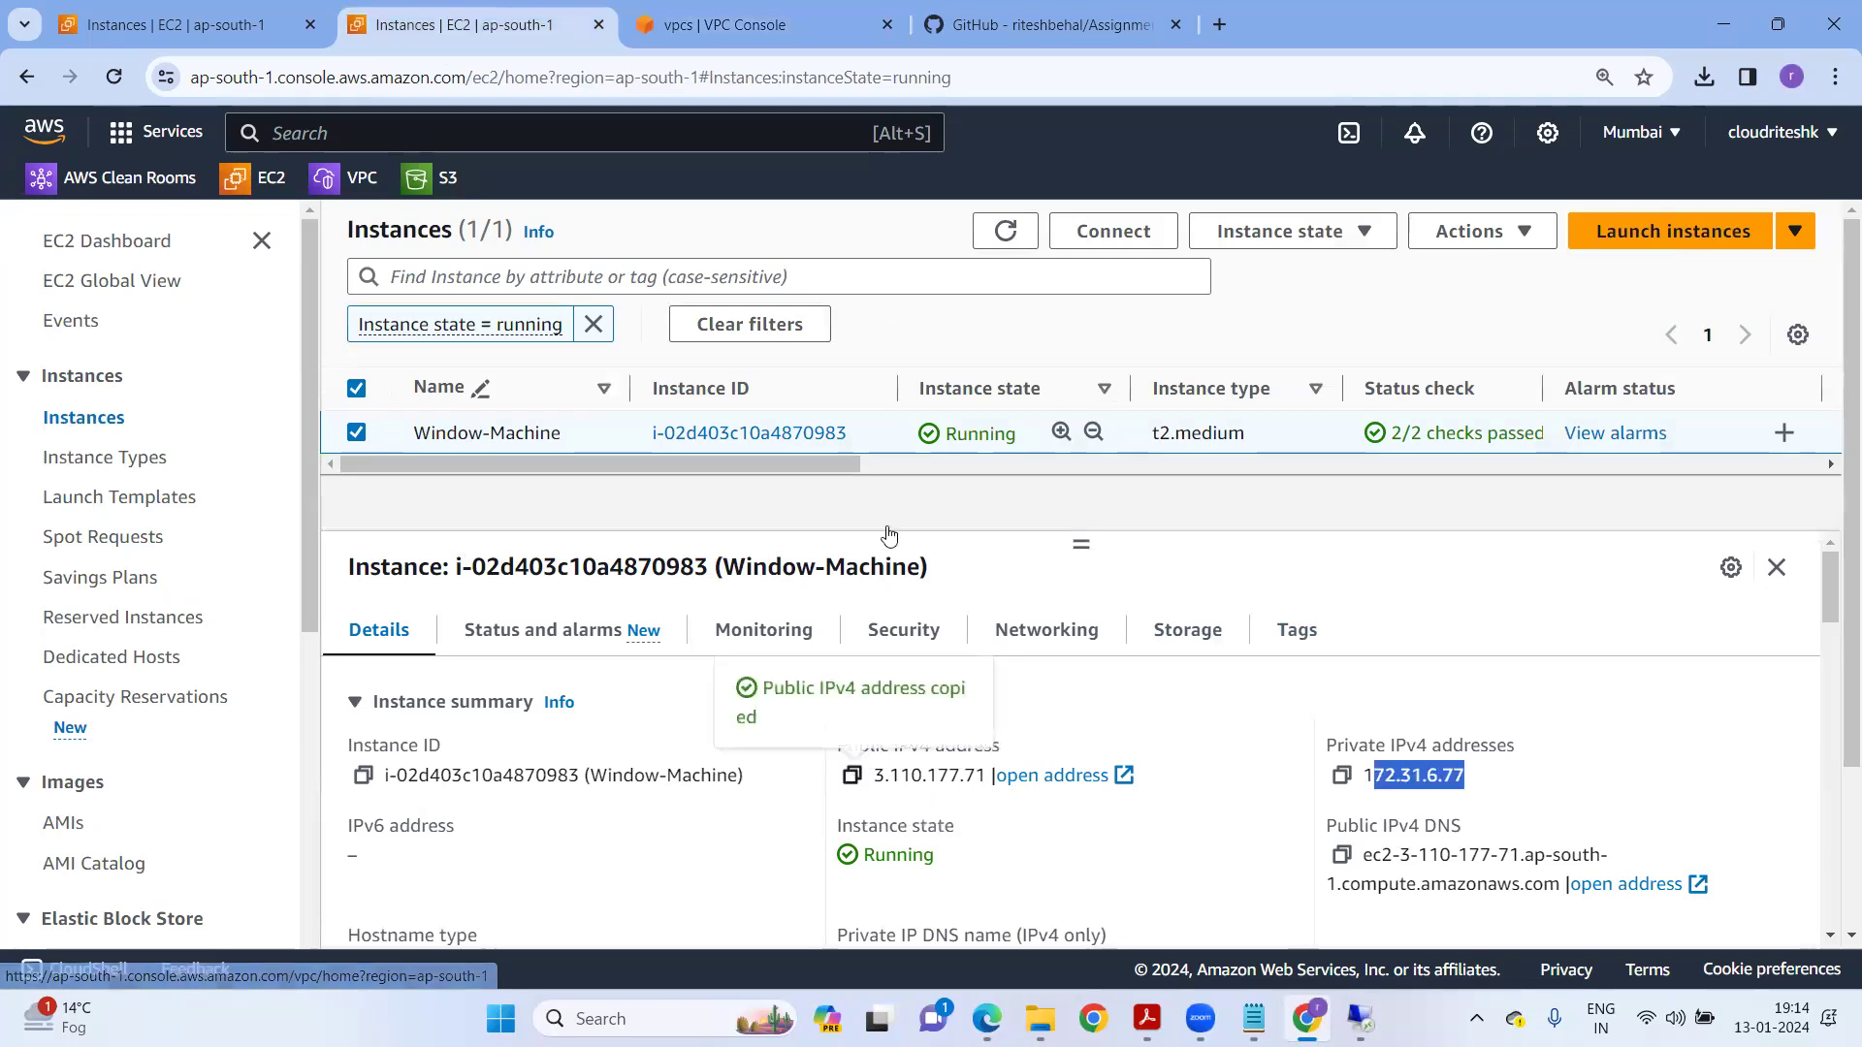
left_click(1219, 26)
key("ctrl+v")
key("Return")
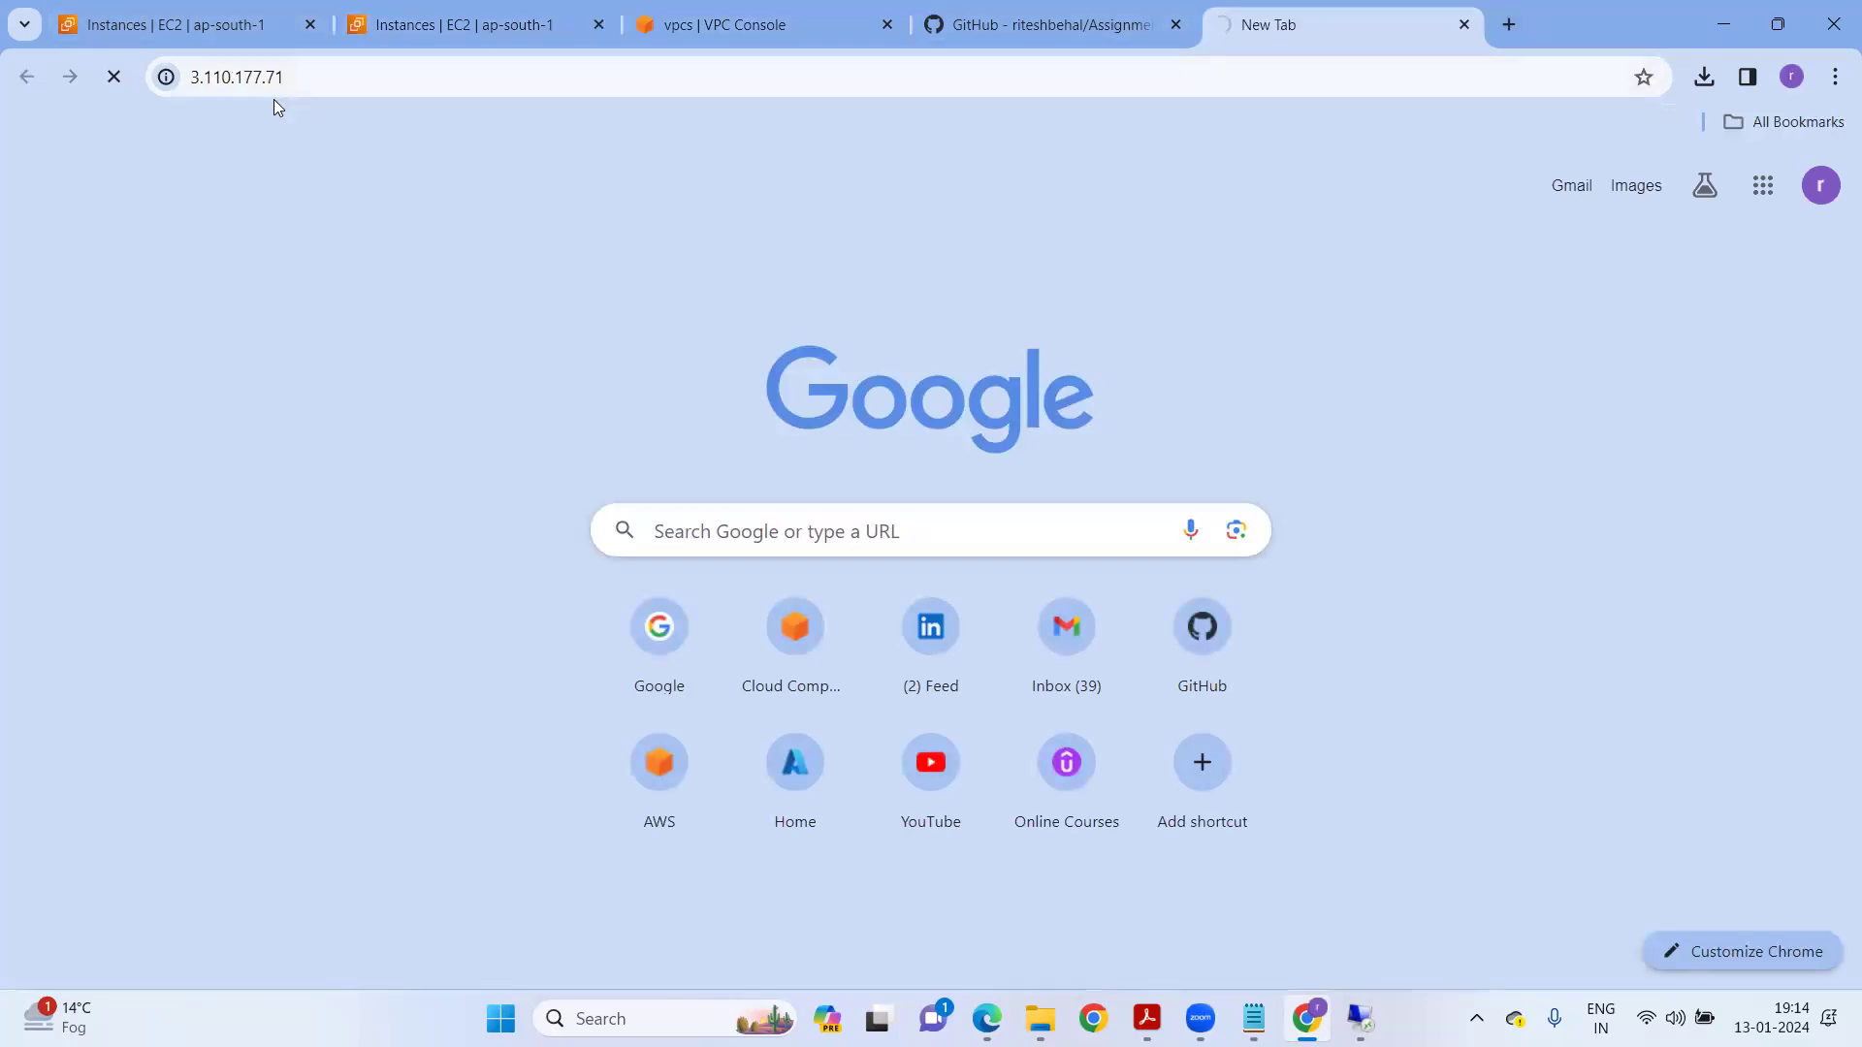
Restore the remote session, close the finished IIS installation wizard, and minimize it again.
mouse_move(1361, 1019)
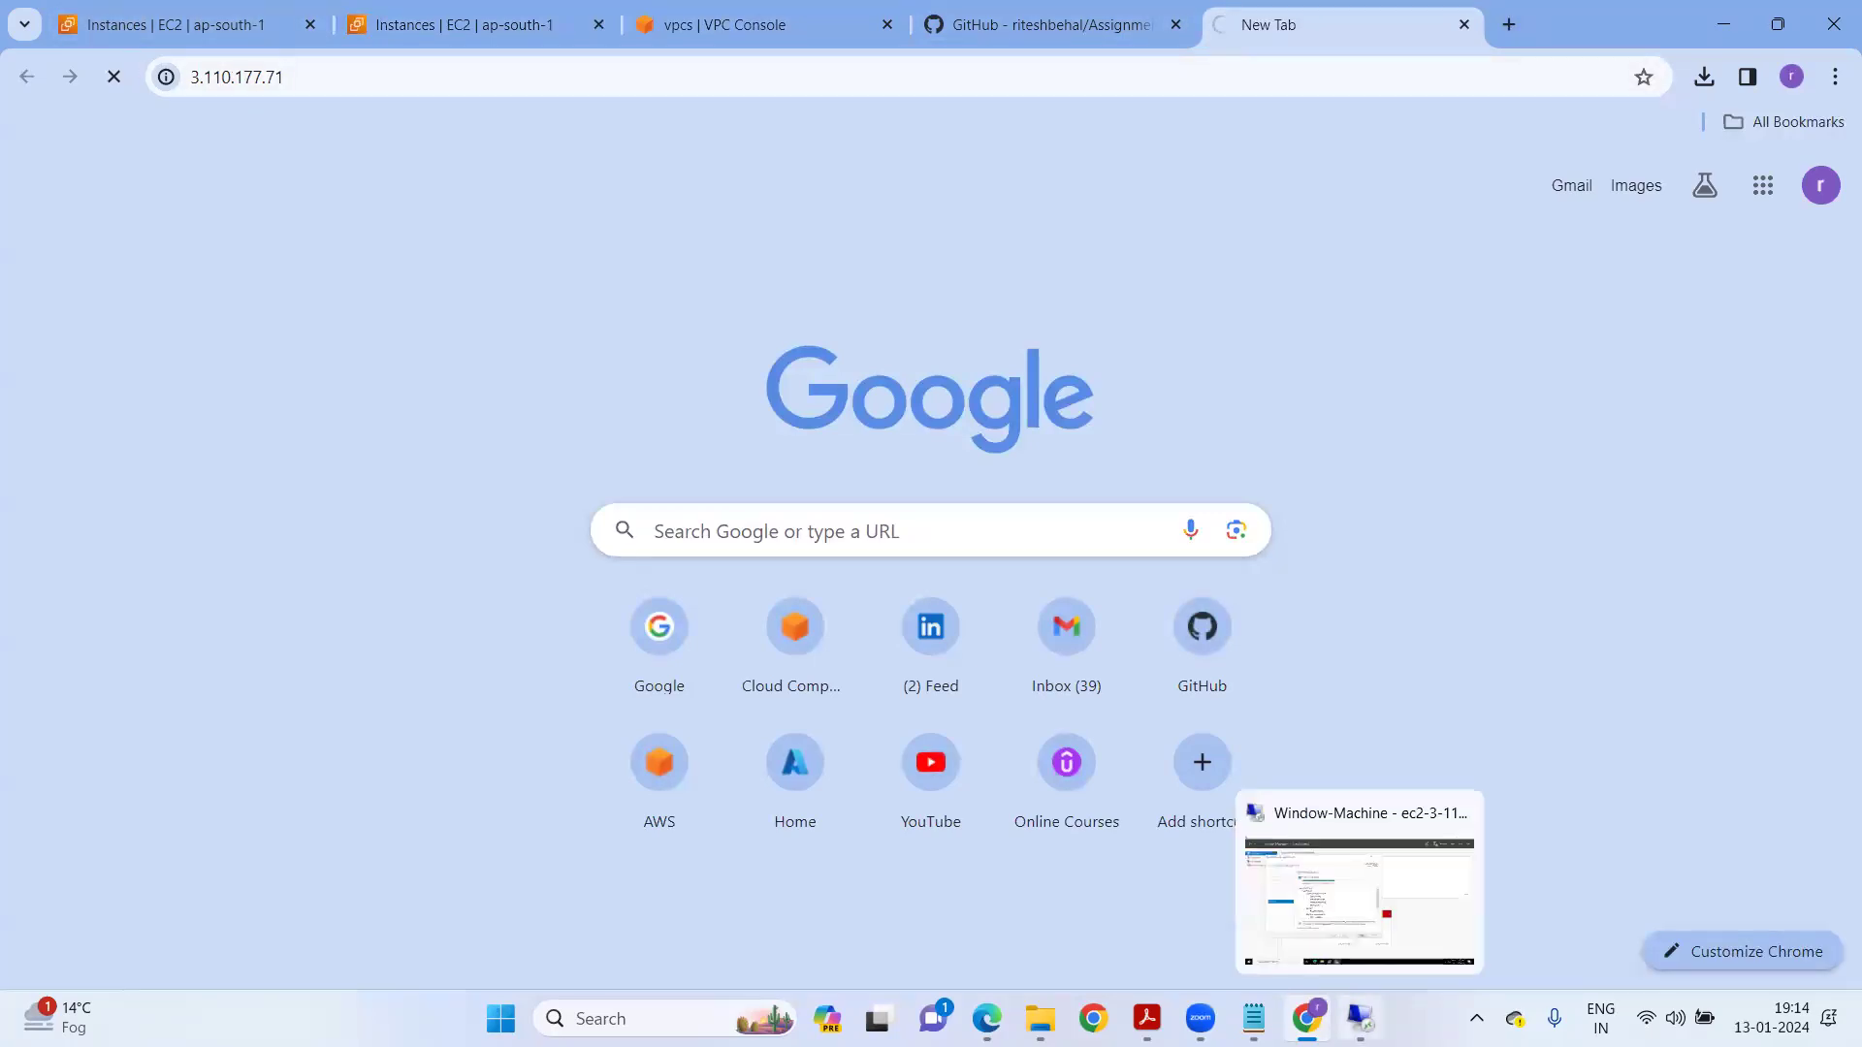
left_click(1325, 965)
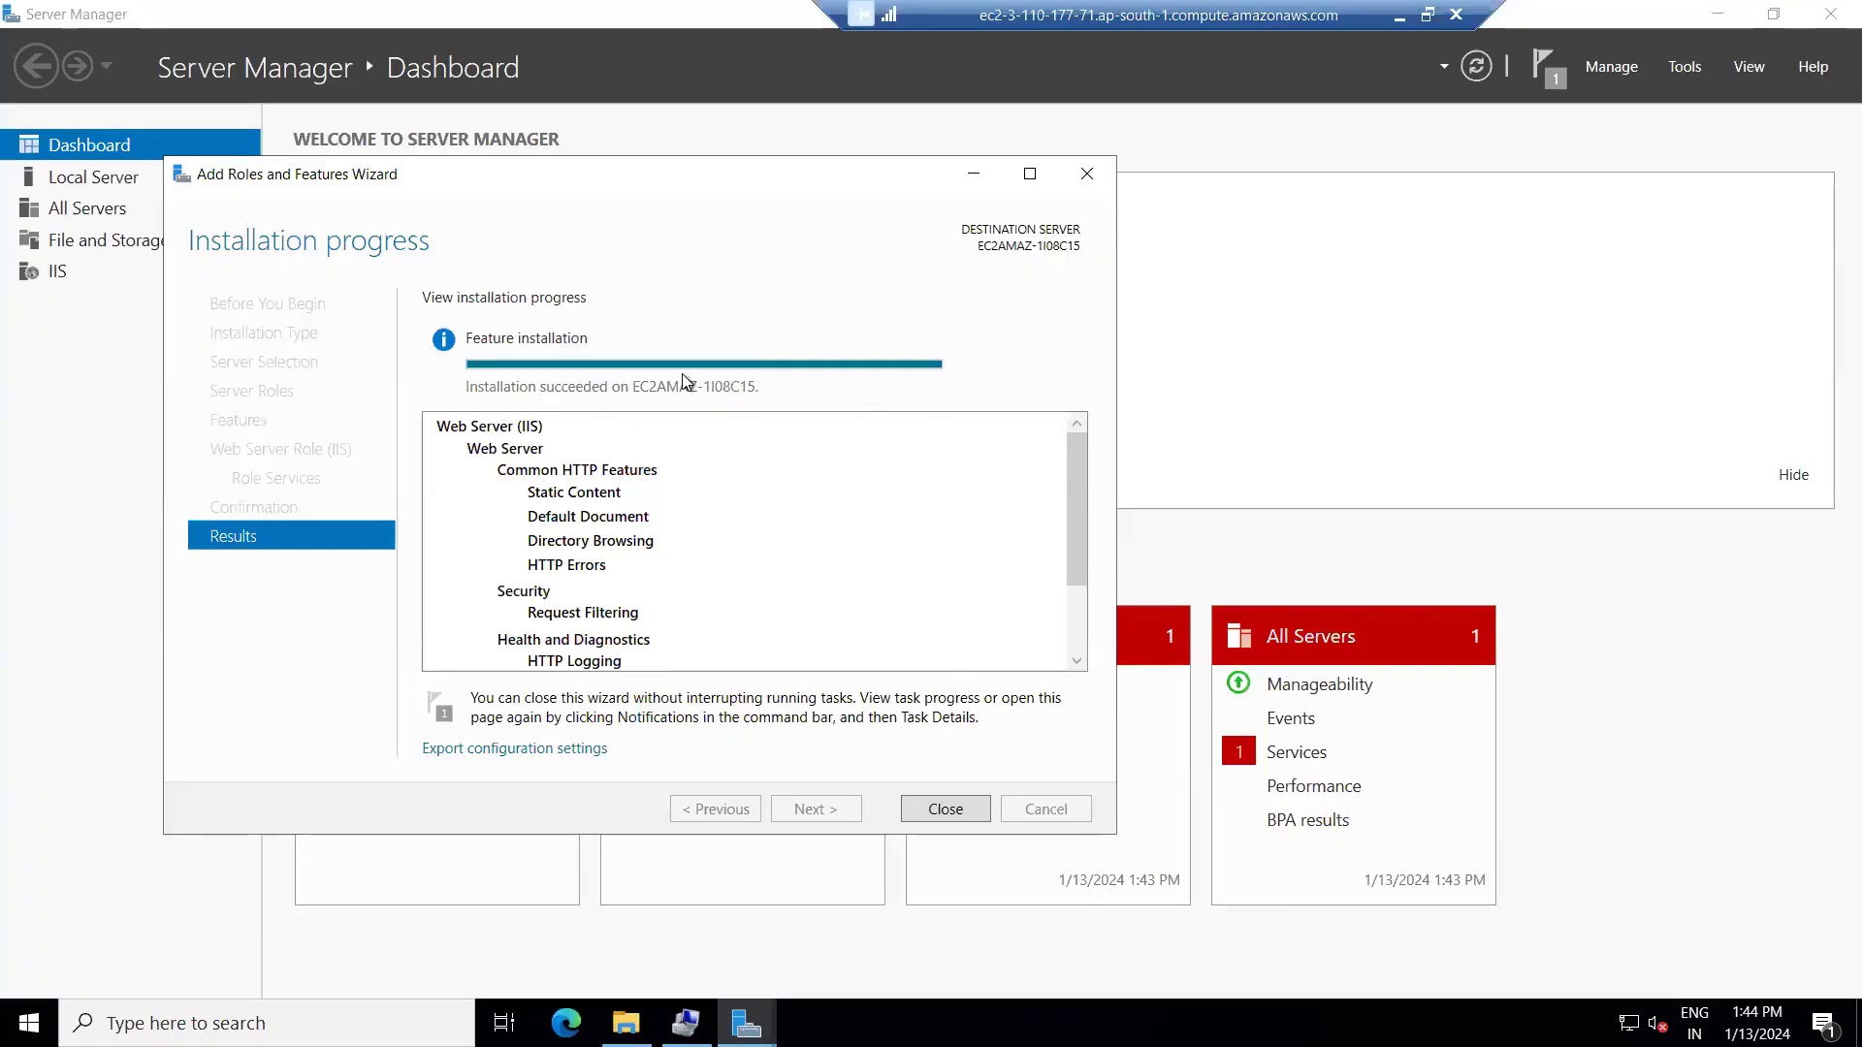
left_click(954, 815)
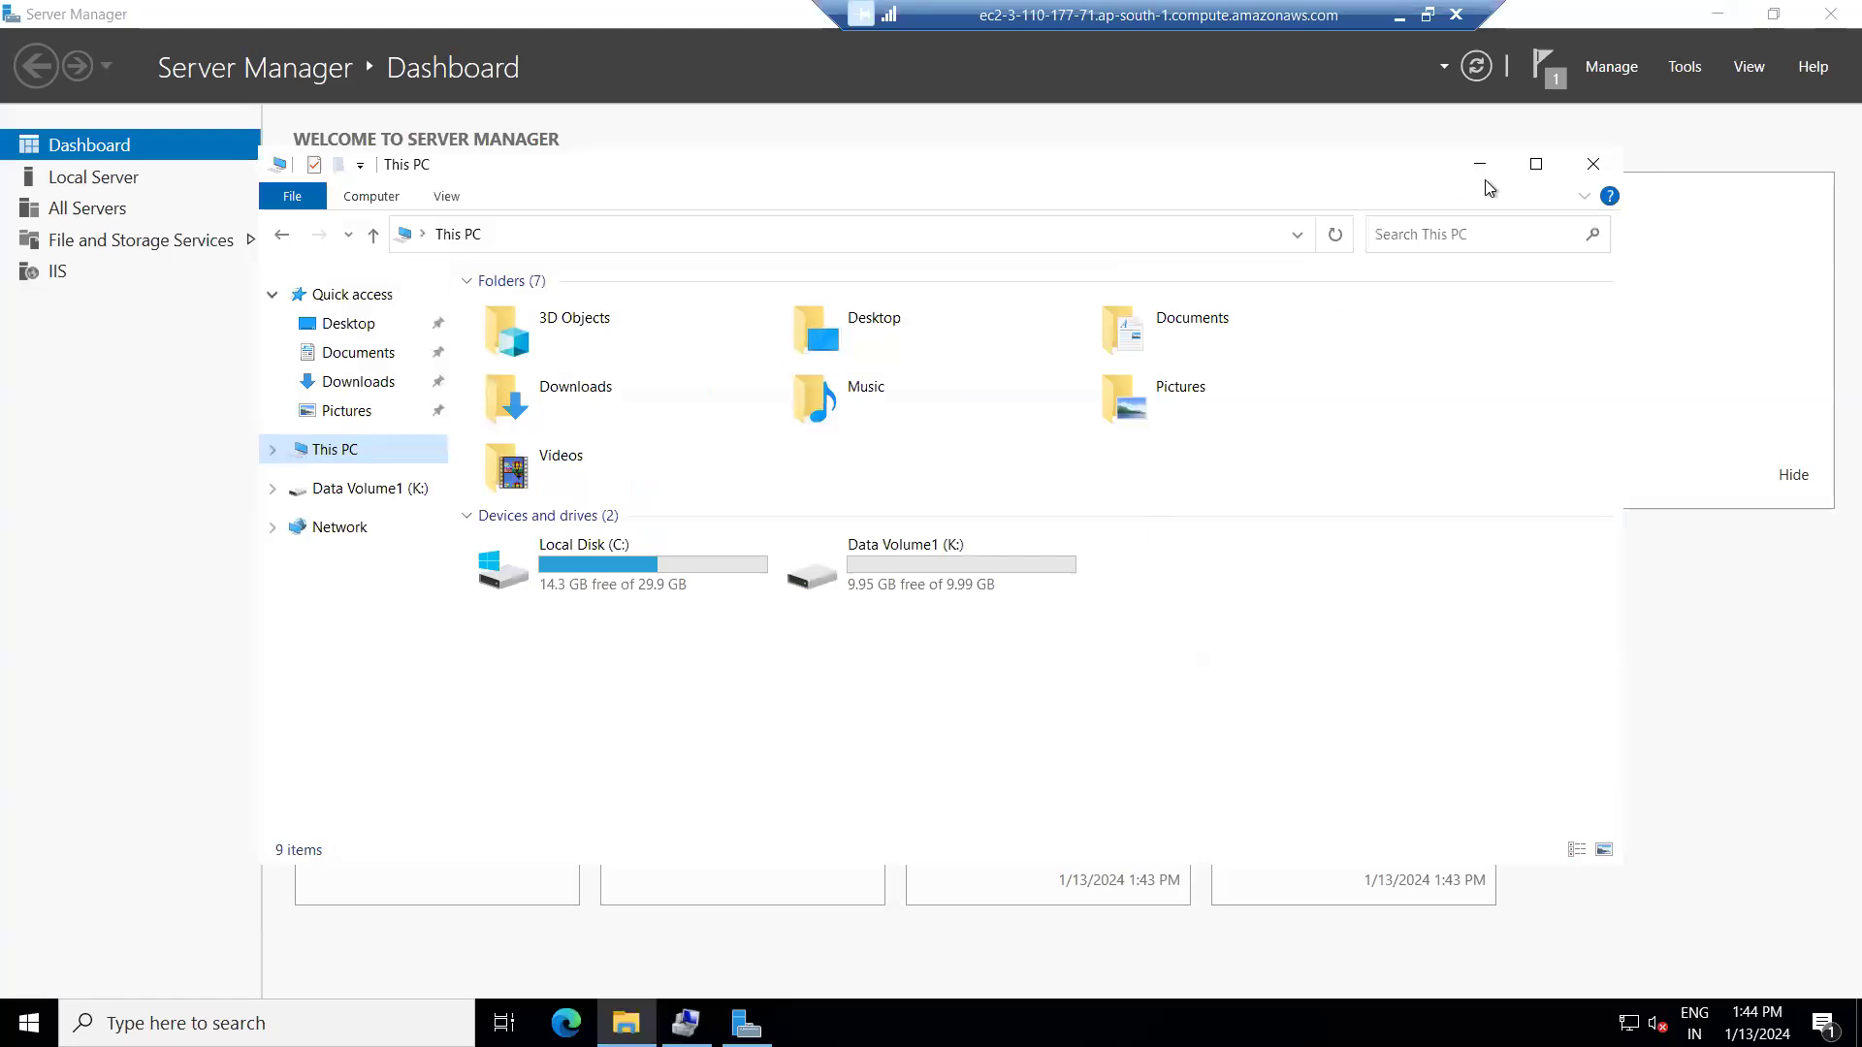
left_click(1398, 16)
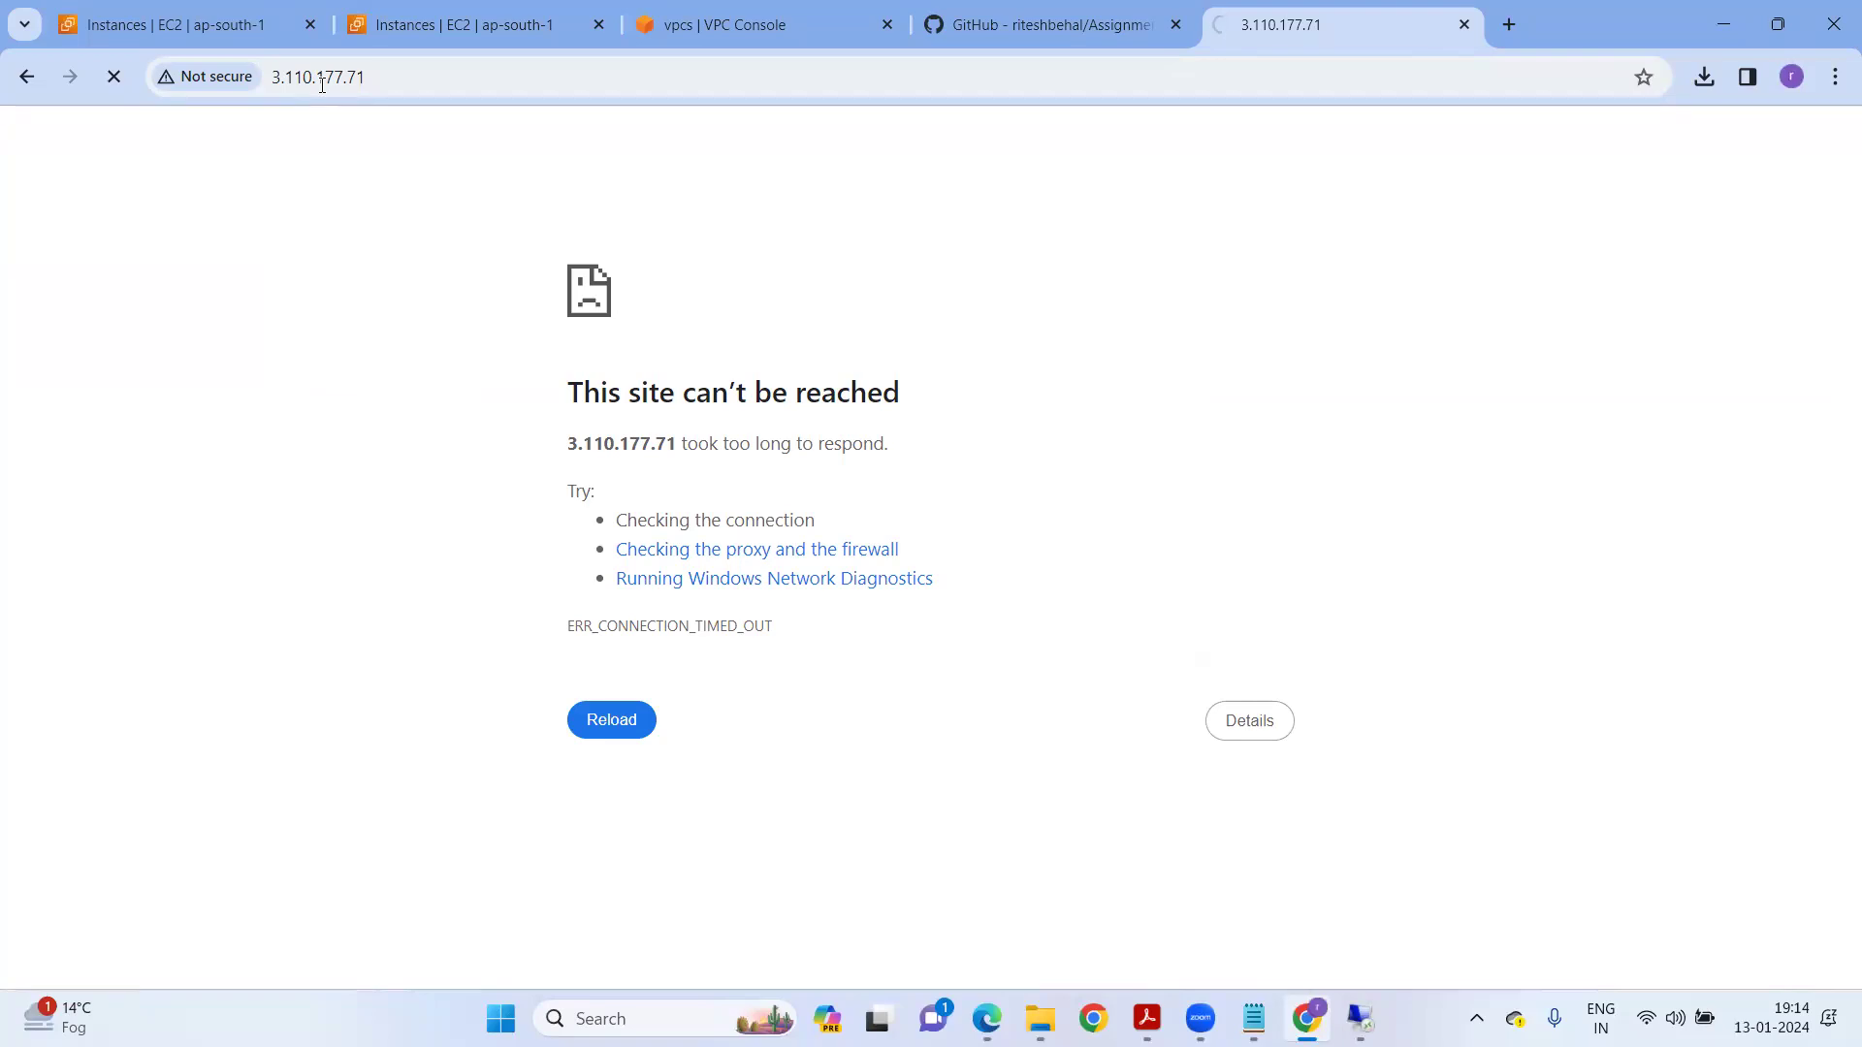
Open the ec2-demo-1 security group from the instance's security details.
left_click(477, 34)
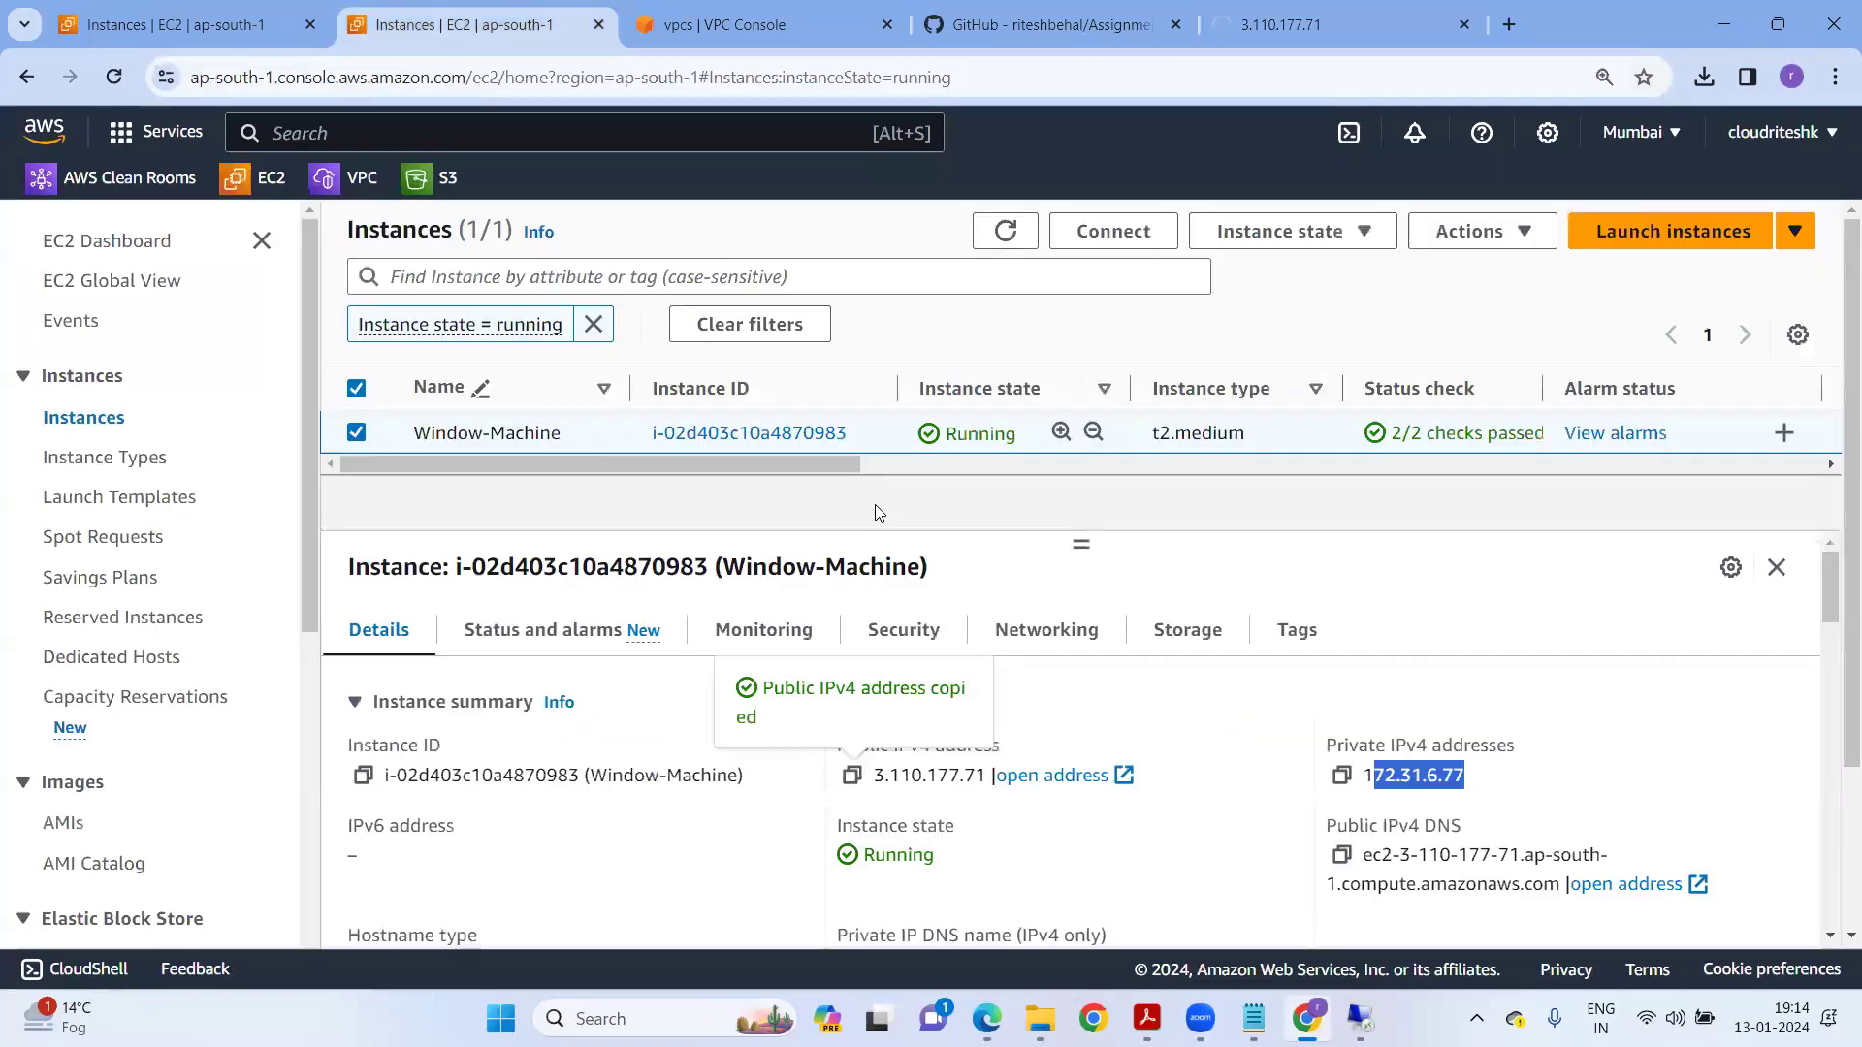
left_click(906, 632)
scroll(929, 835, "down", 1)
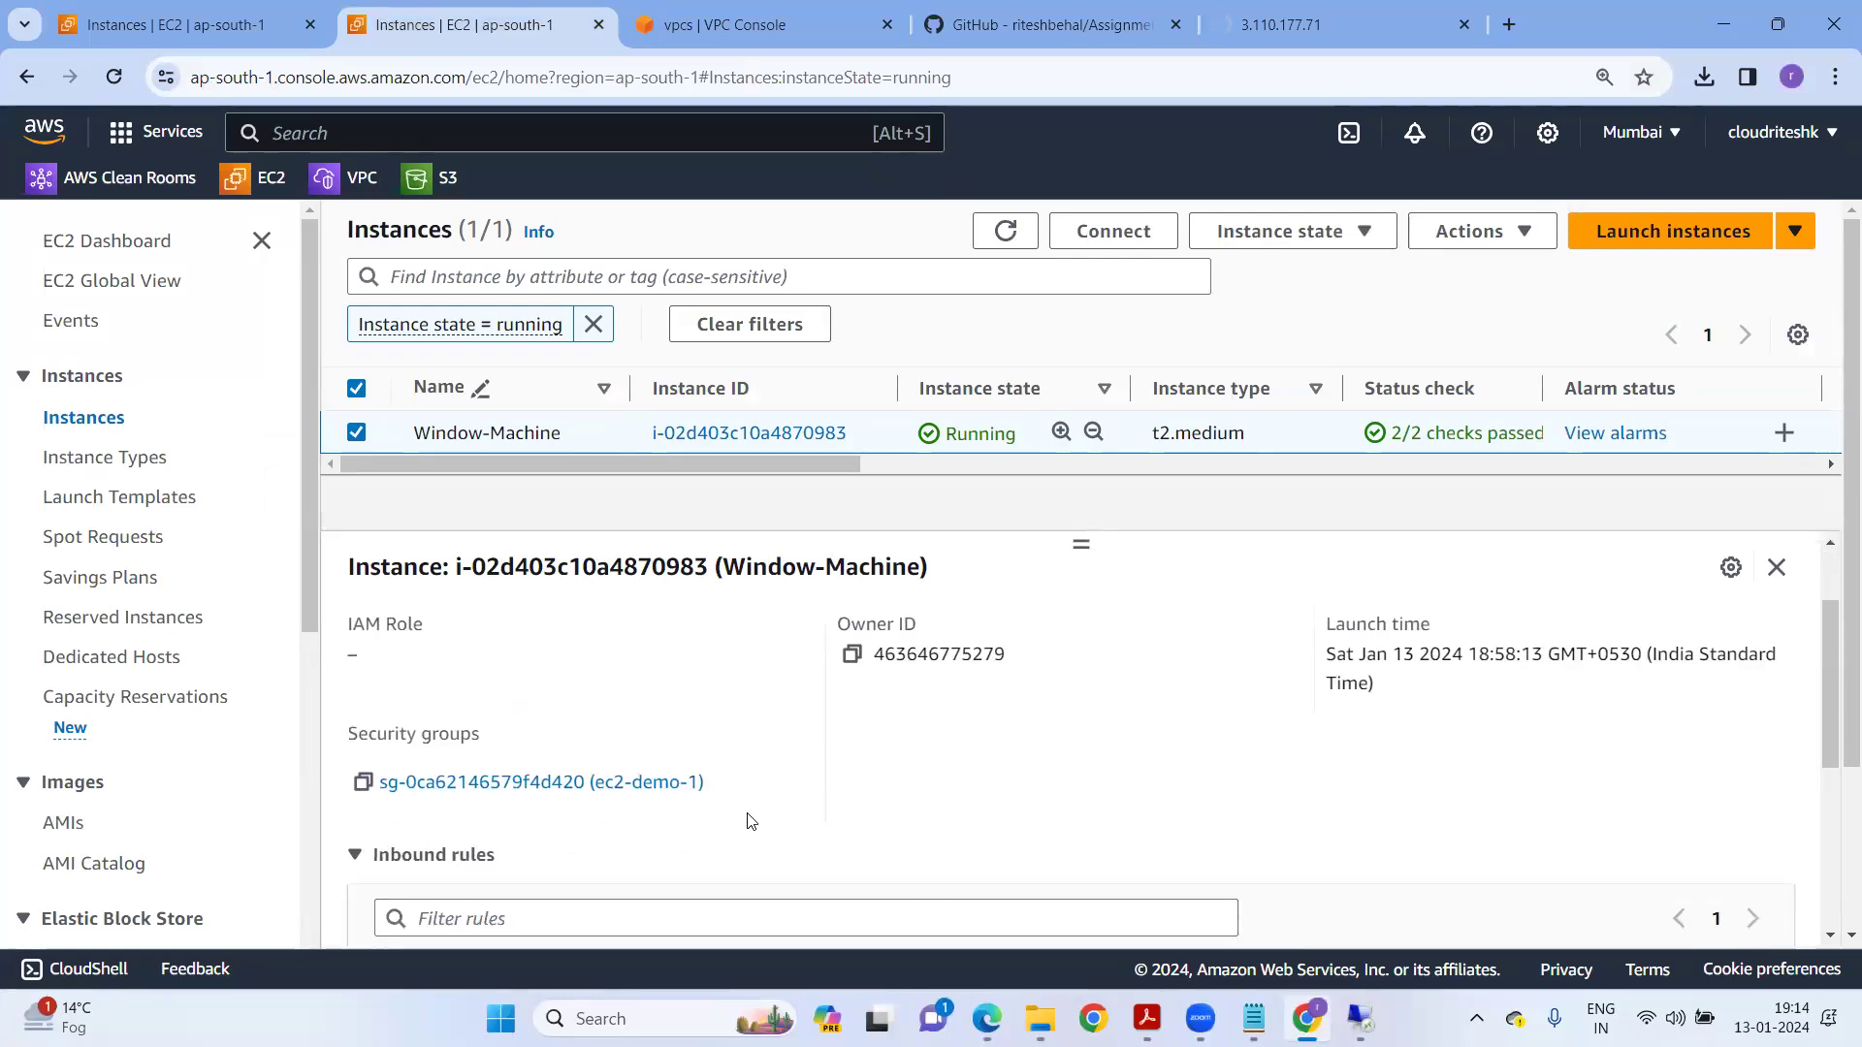
left_click(533, 783)
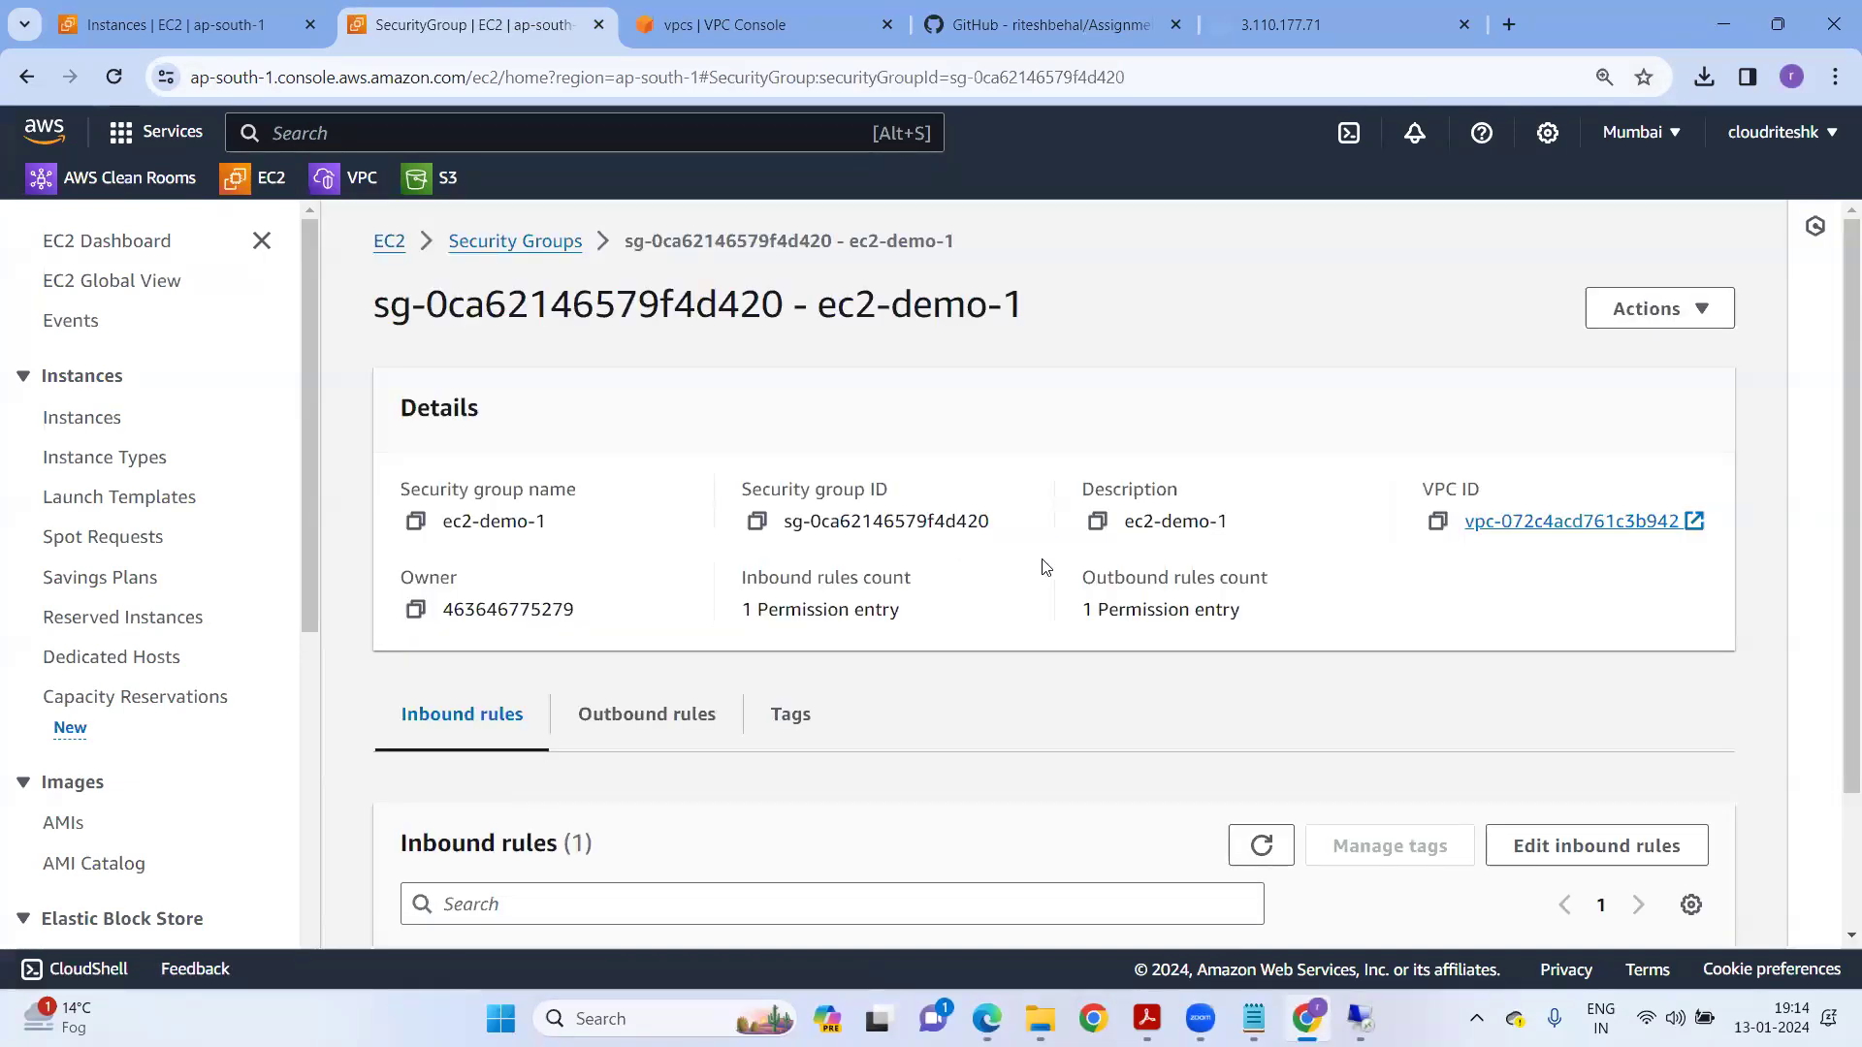
scroll(1041, 572, "down", 2)
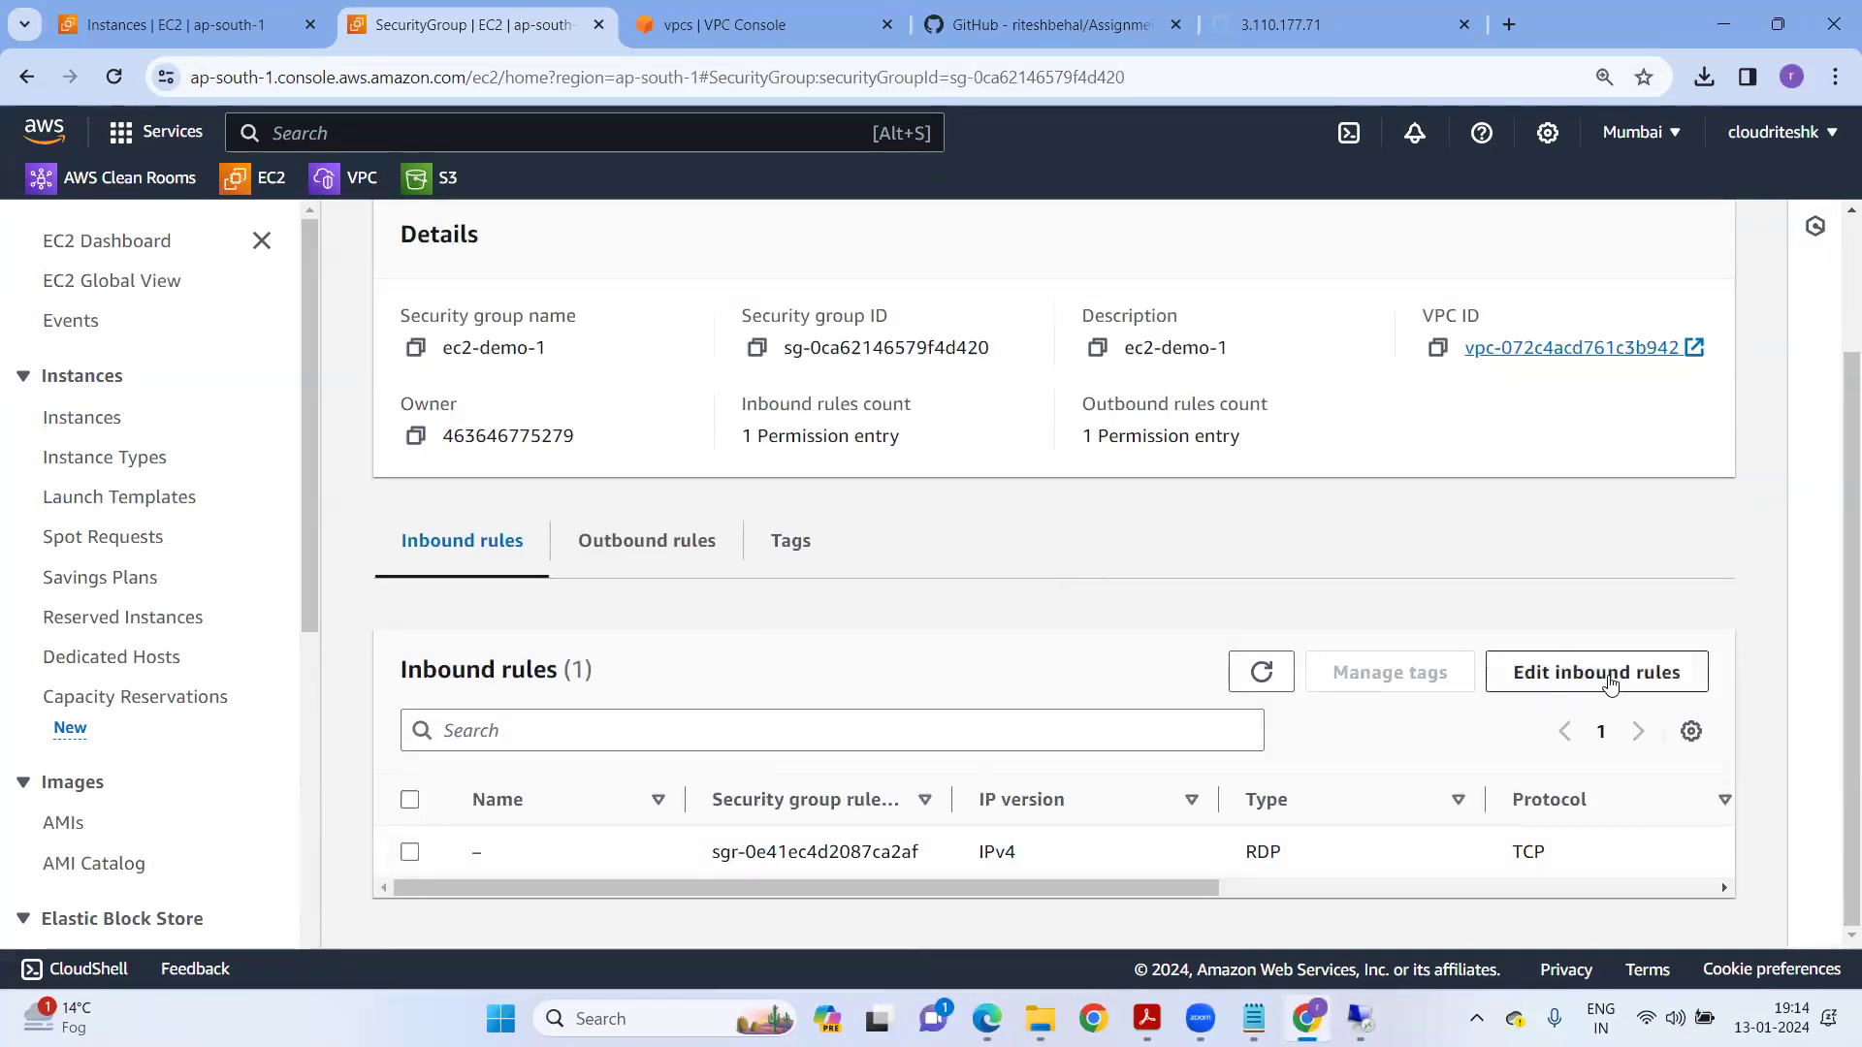
Review the outbound All traffic rule and inbound RDP 3389 rule, then edit inbound rules.
left_click(640, 551)
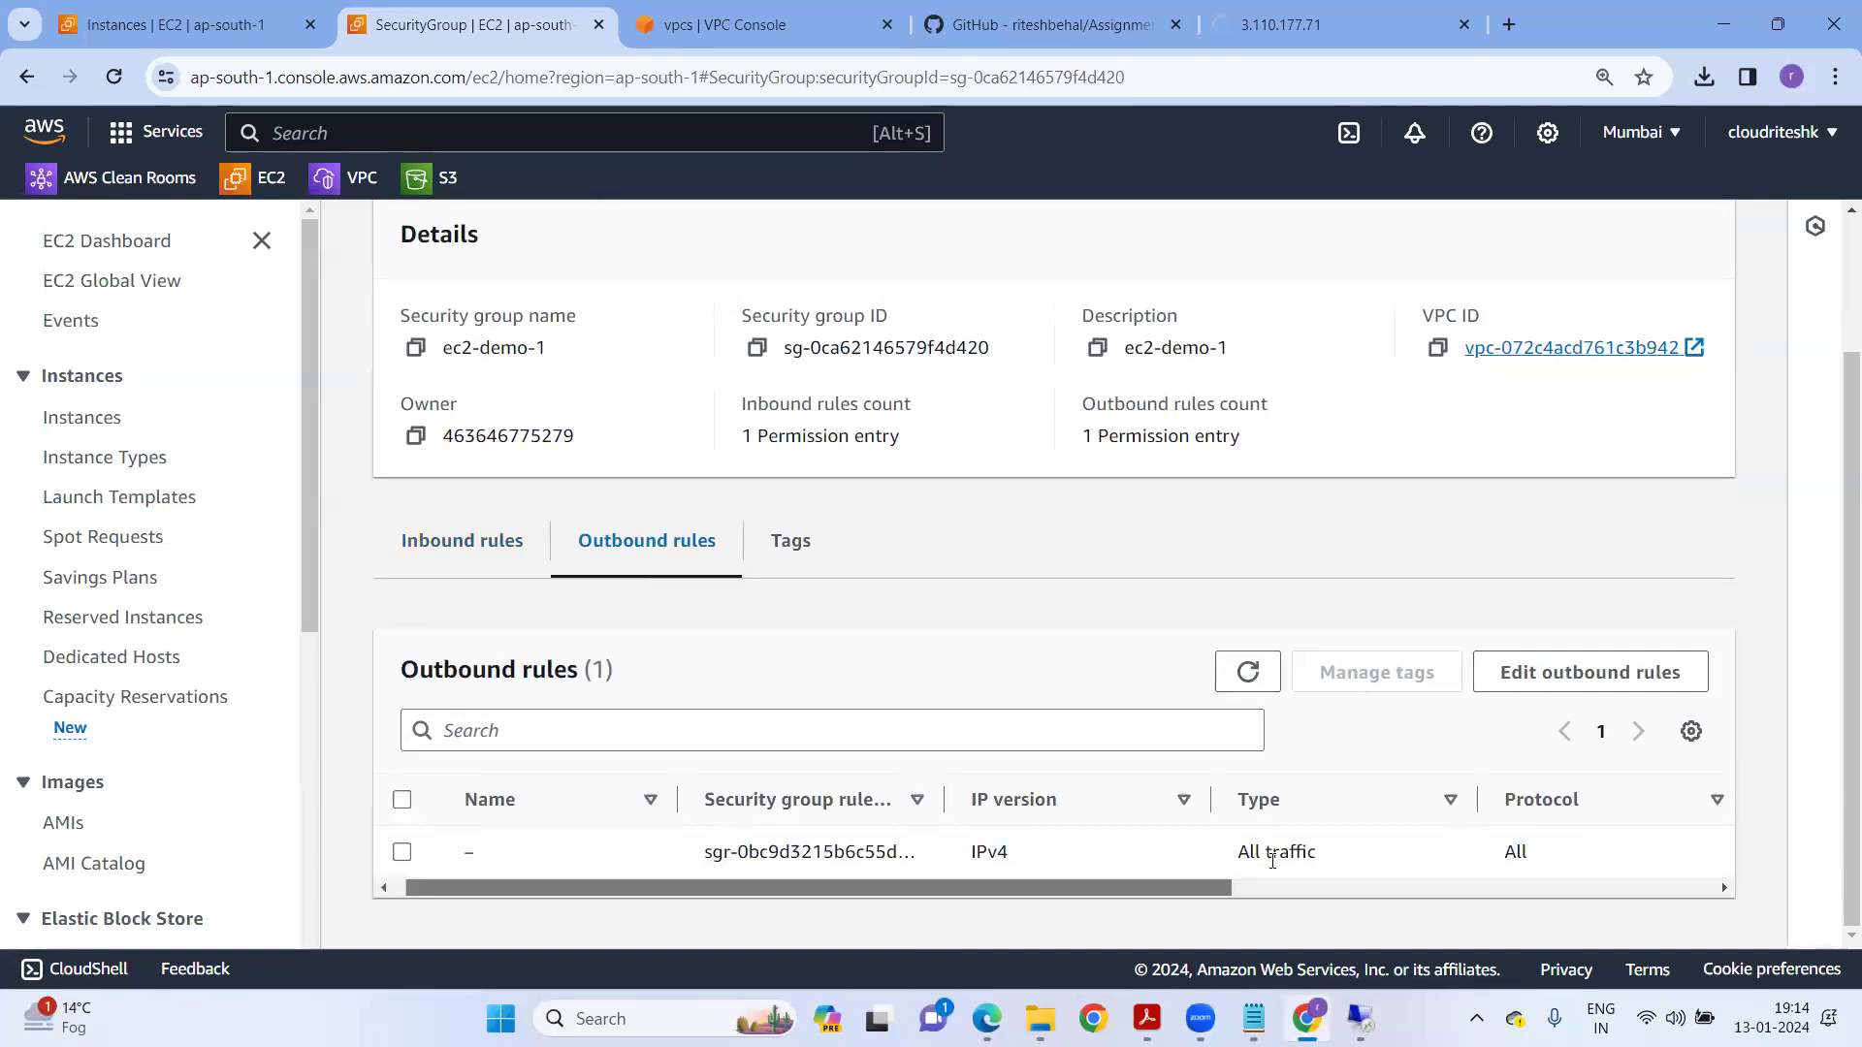
scroll(1164, 854, "right", 3)
double_click(1333, 853)
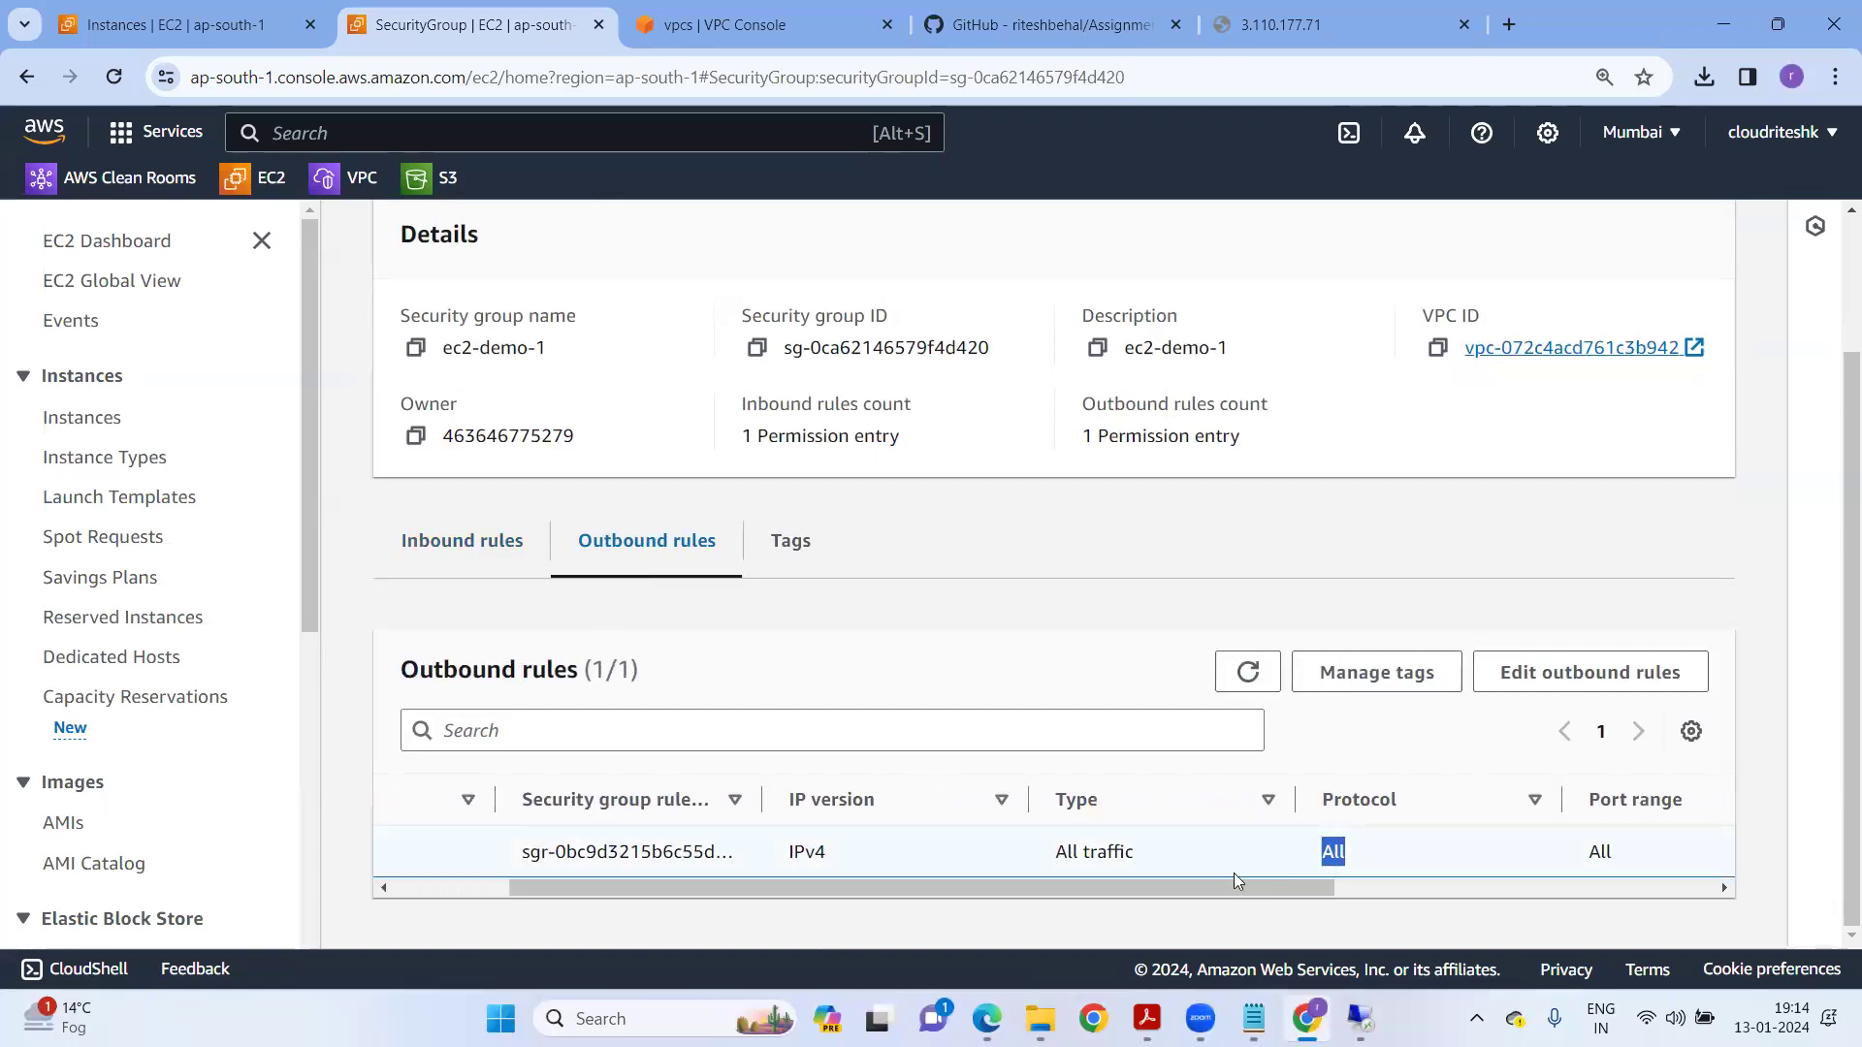
scroll(1234, 873, "right", 8)
scroll(1234, 873, "left", 12)
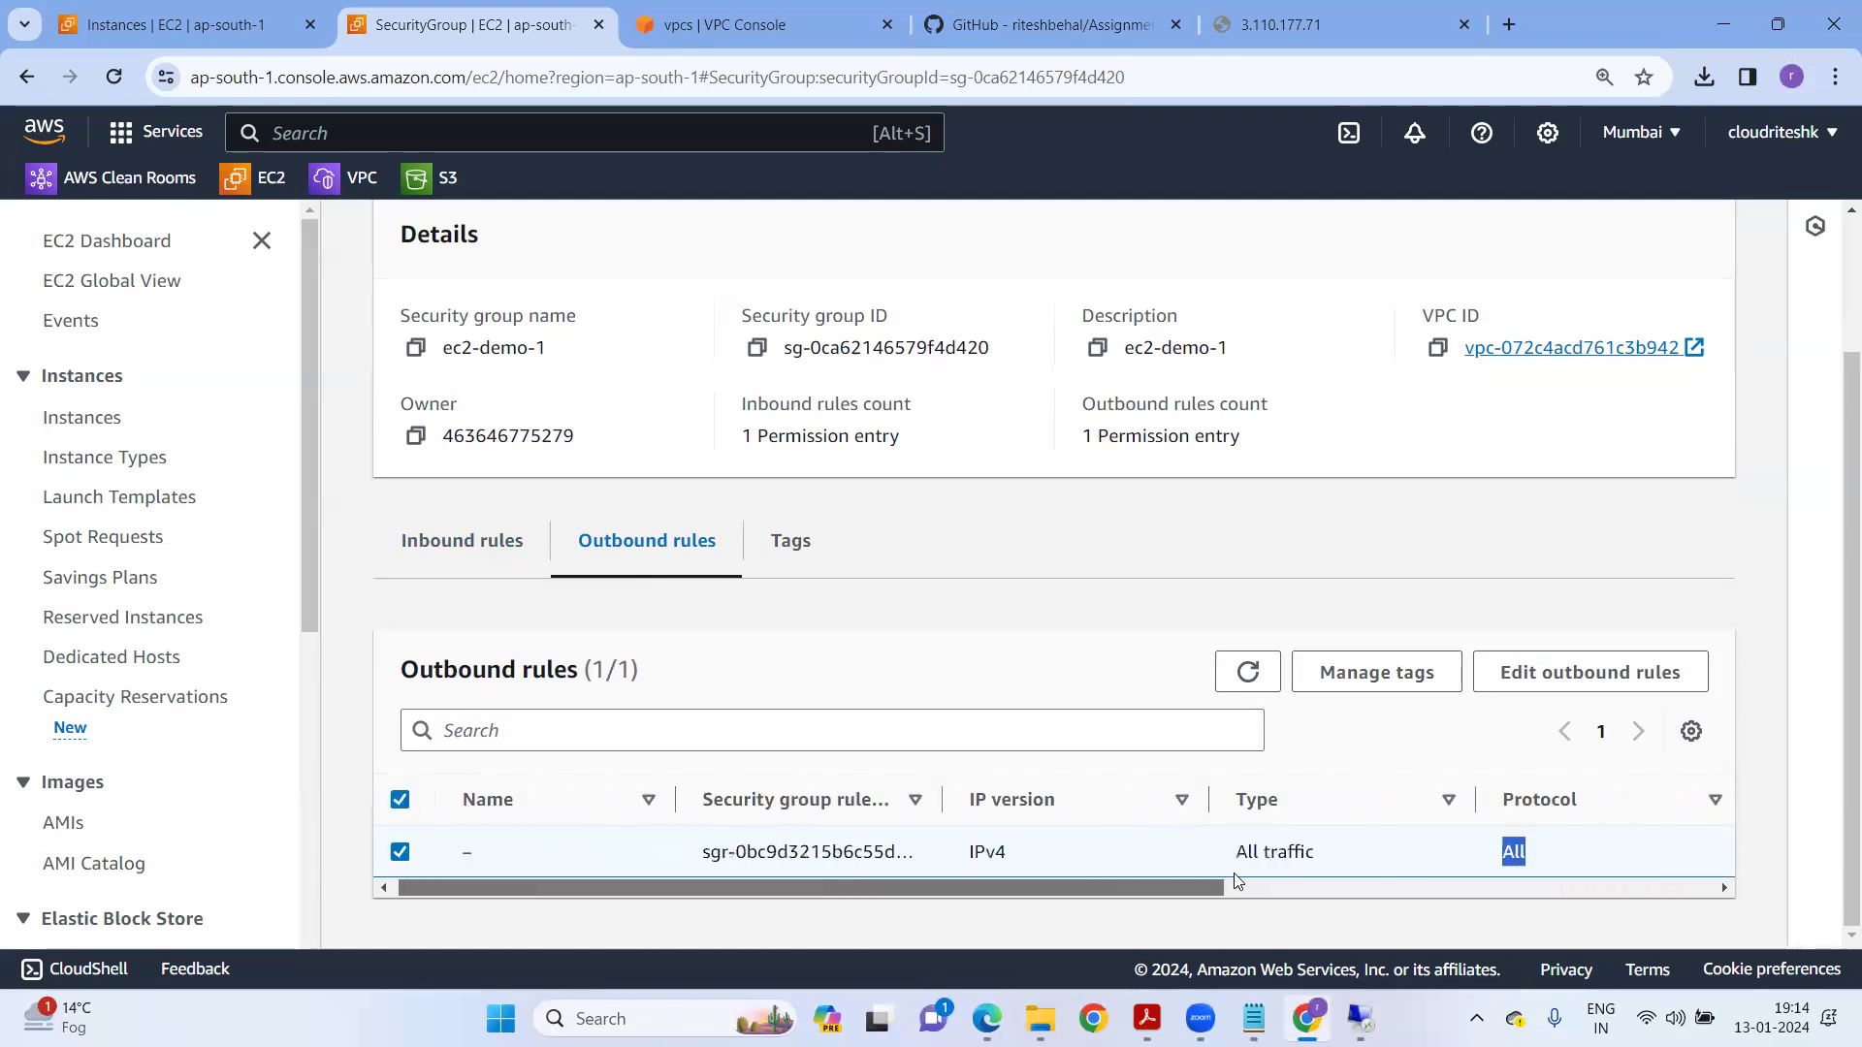
left_click(462, 551)
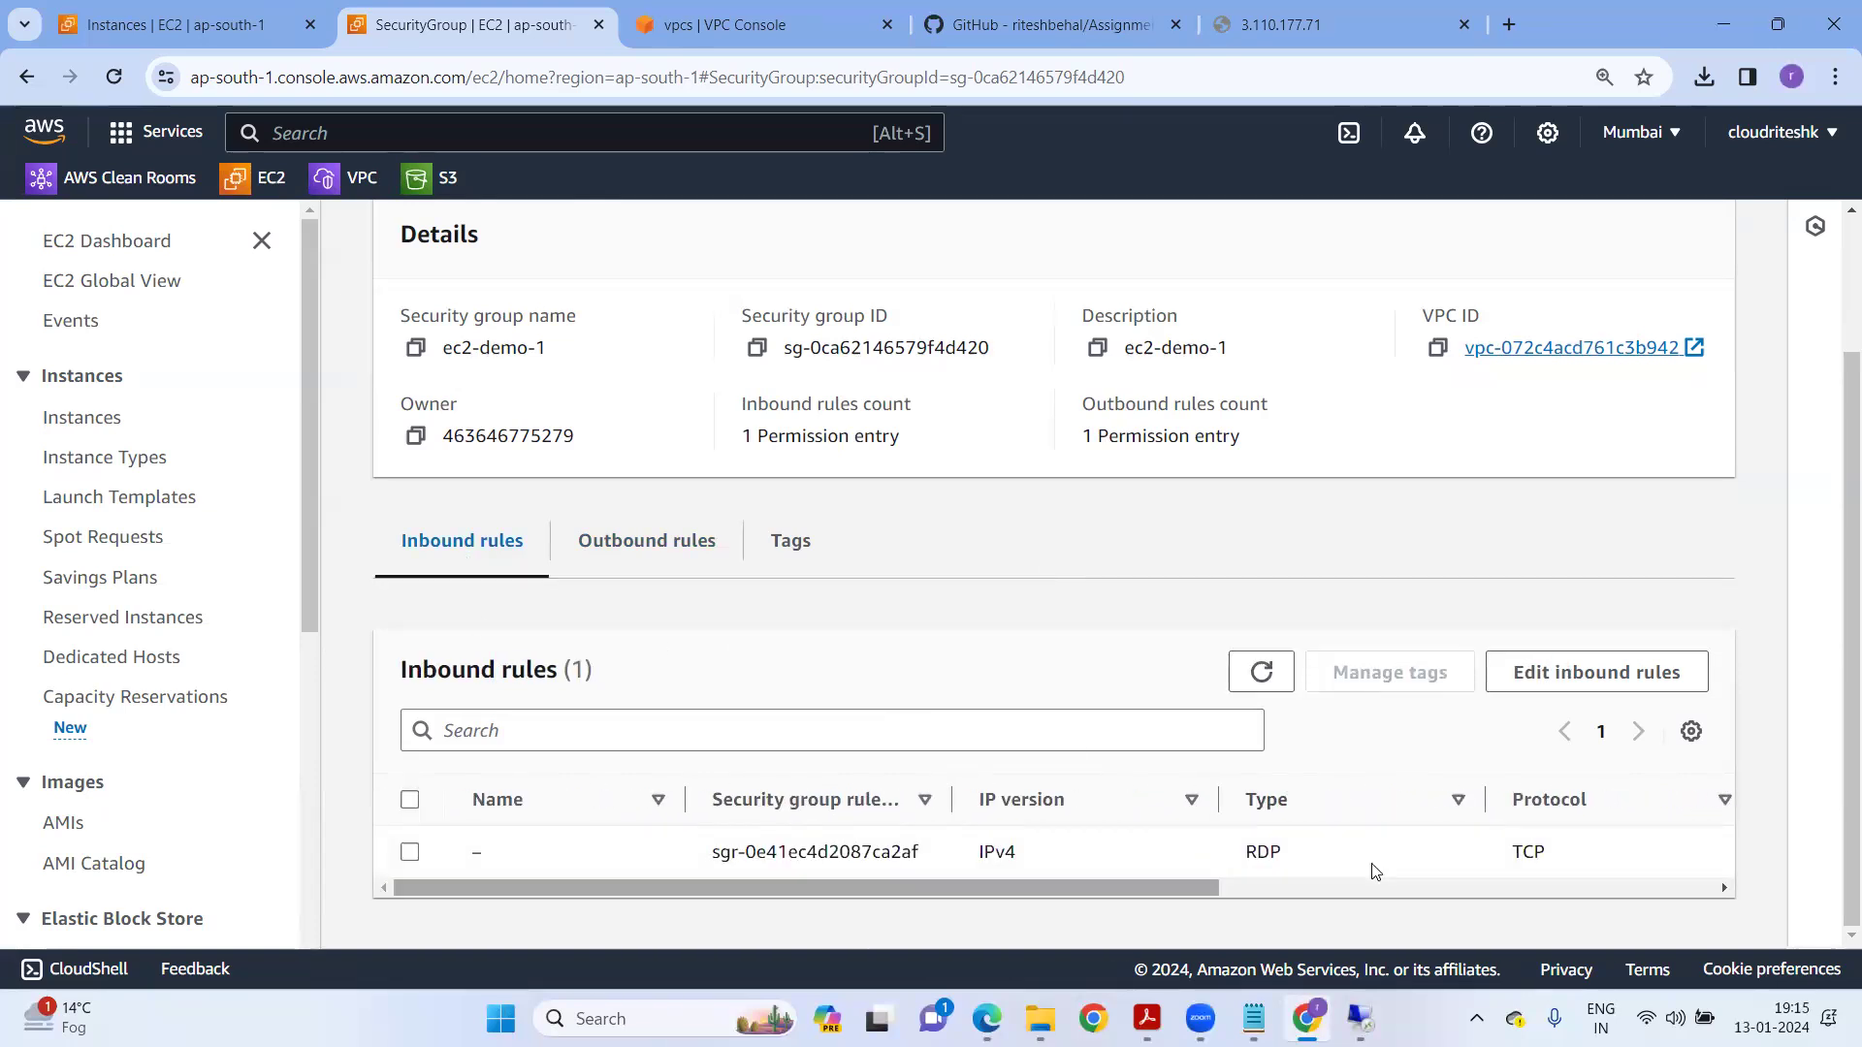
scroll(1036, 871, "right", 3)
double_click(1030, 851)
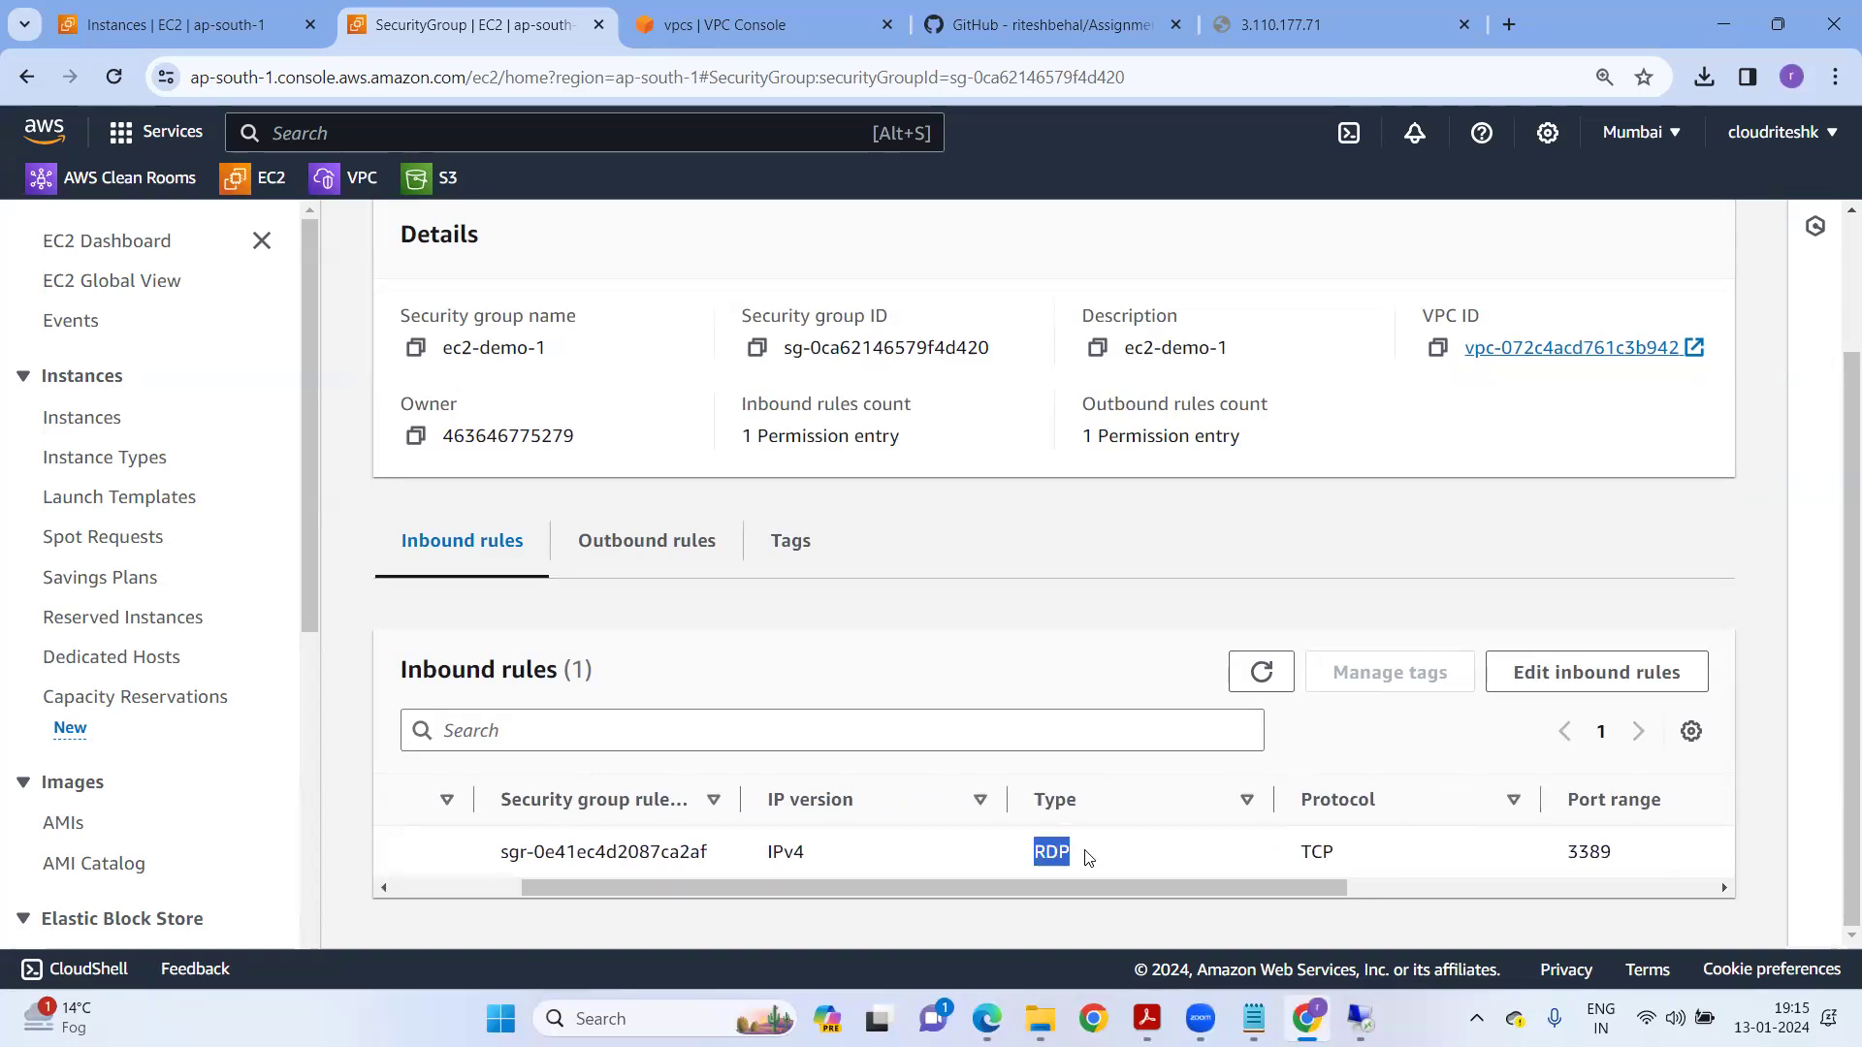
left_click(1633, 684)
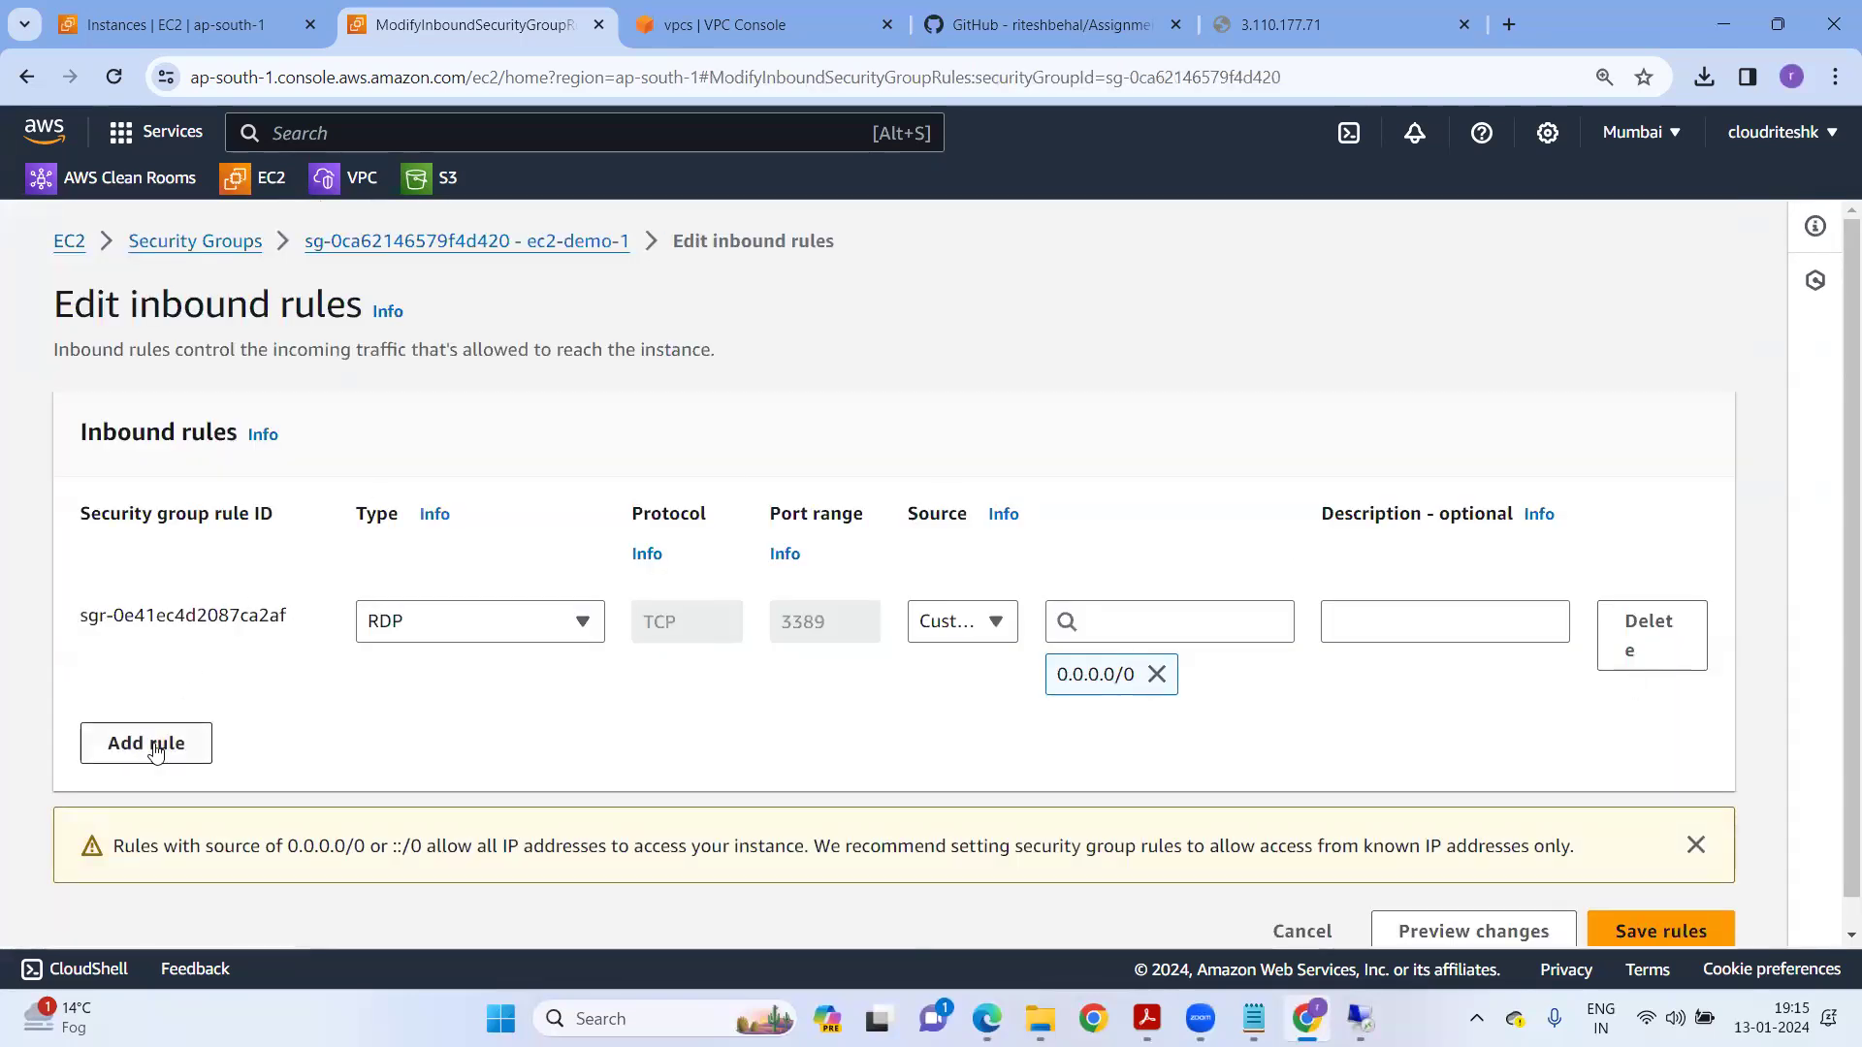
Add an inbound HTTP port 80 rule from 0.0.0.0/0 and save the rules.
left_click(155, 750)
left_click(464, 749)
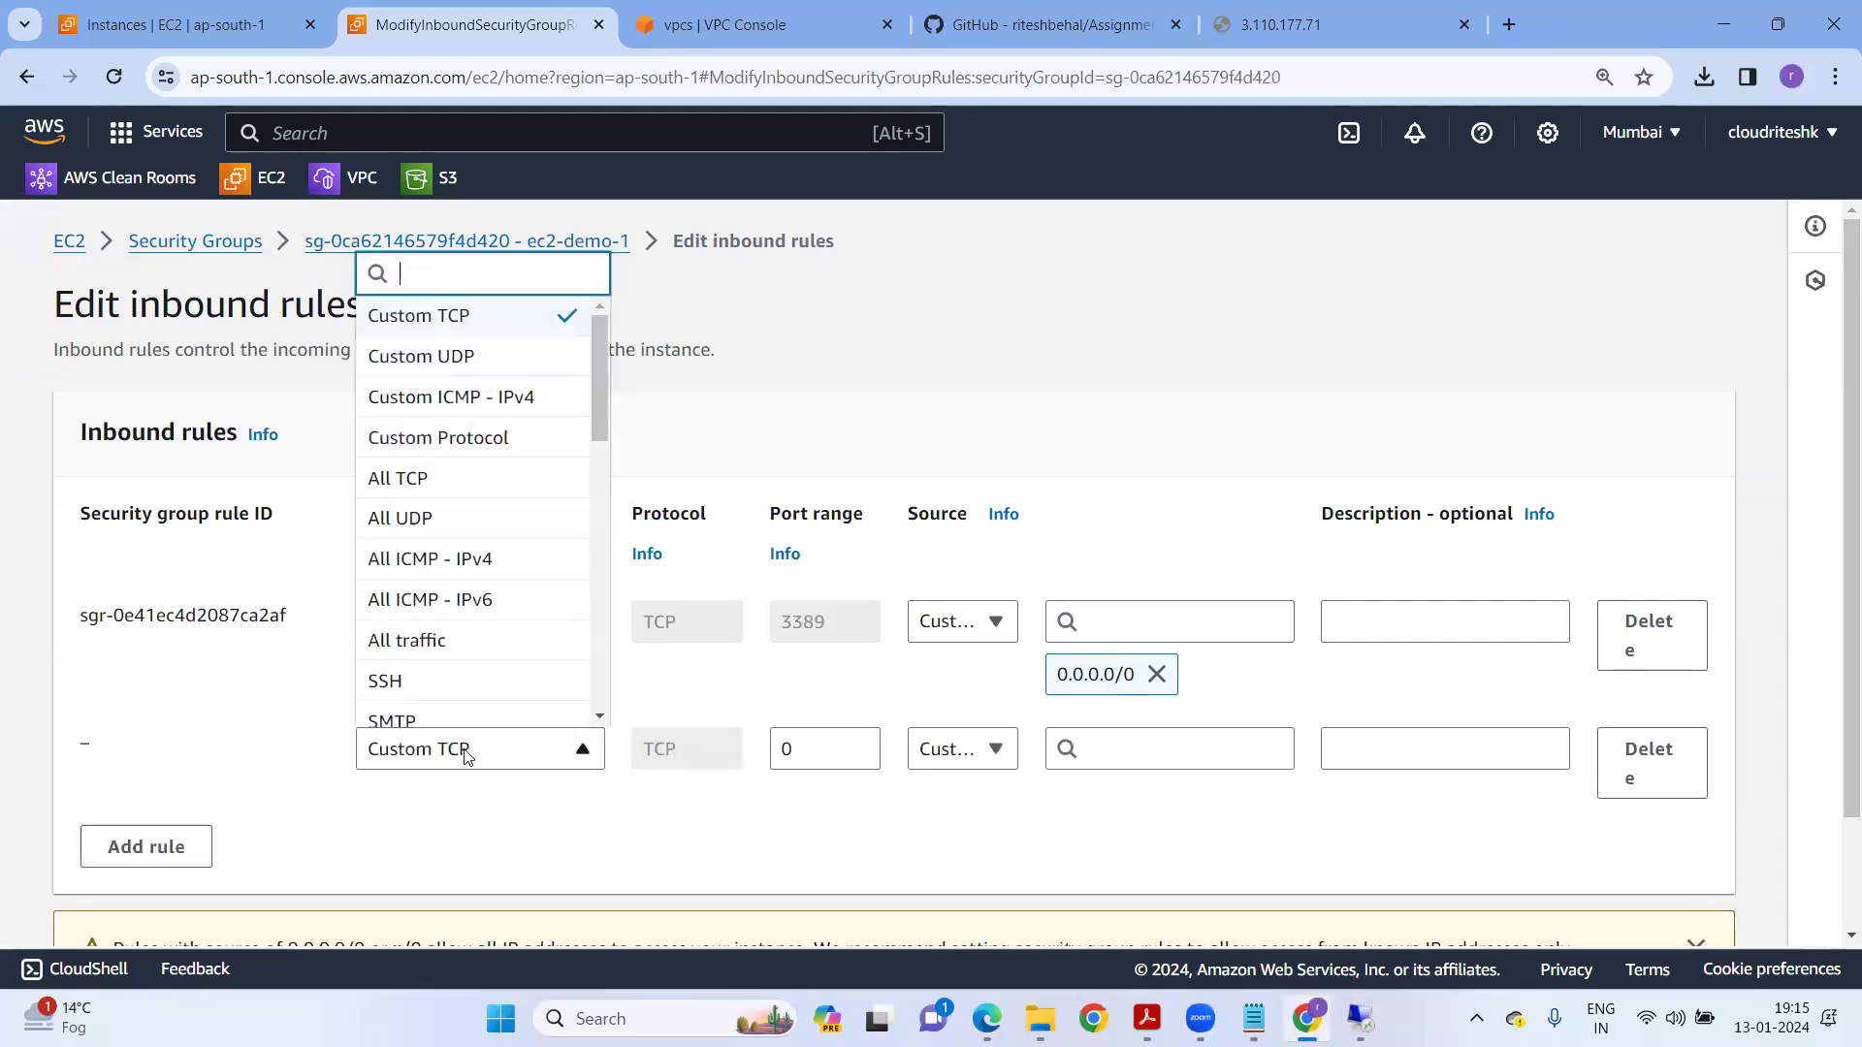
type("htt")
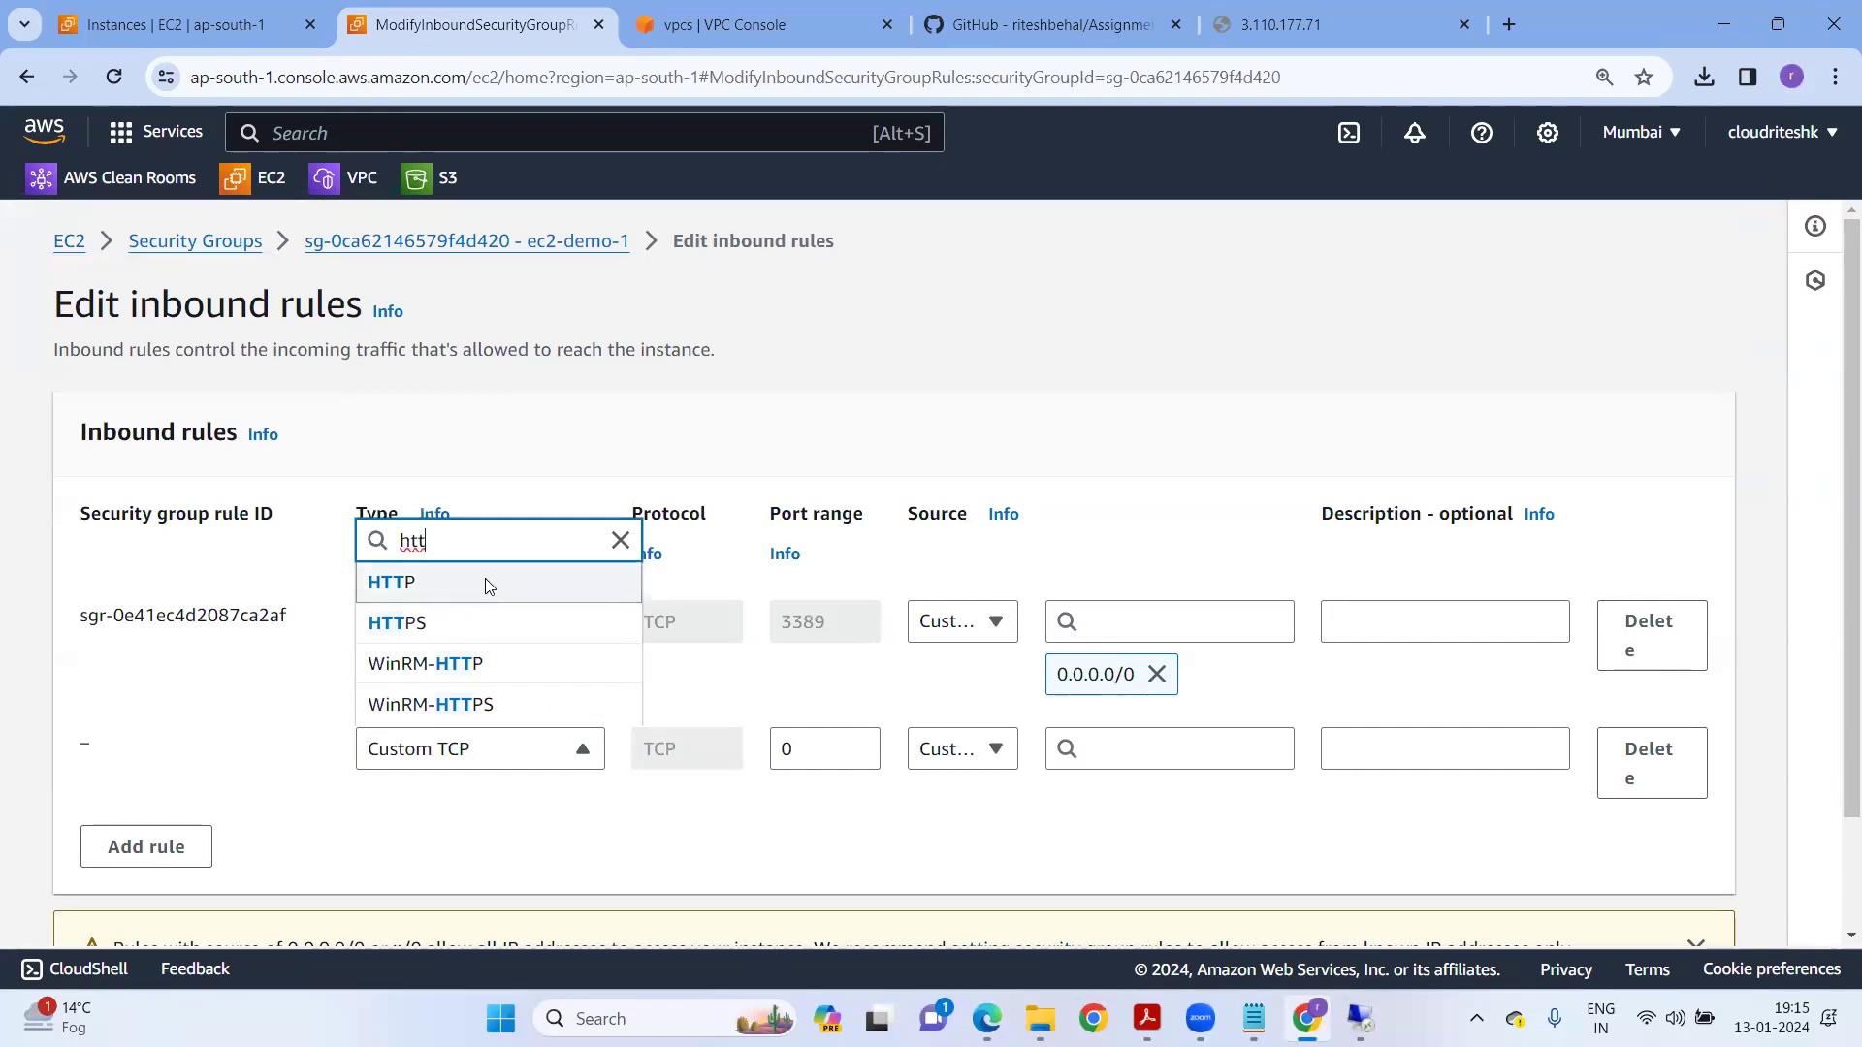
left_click(485, 582)
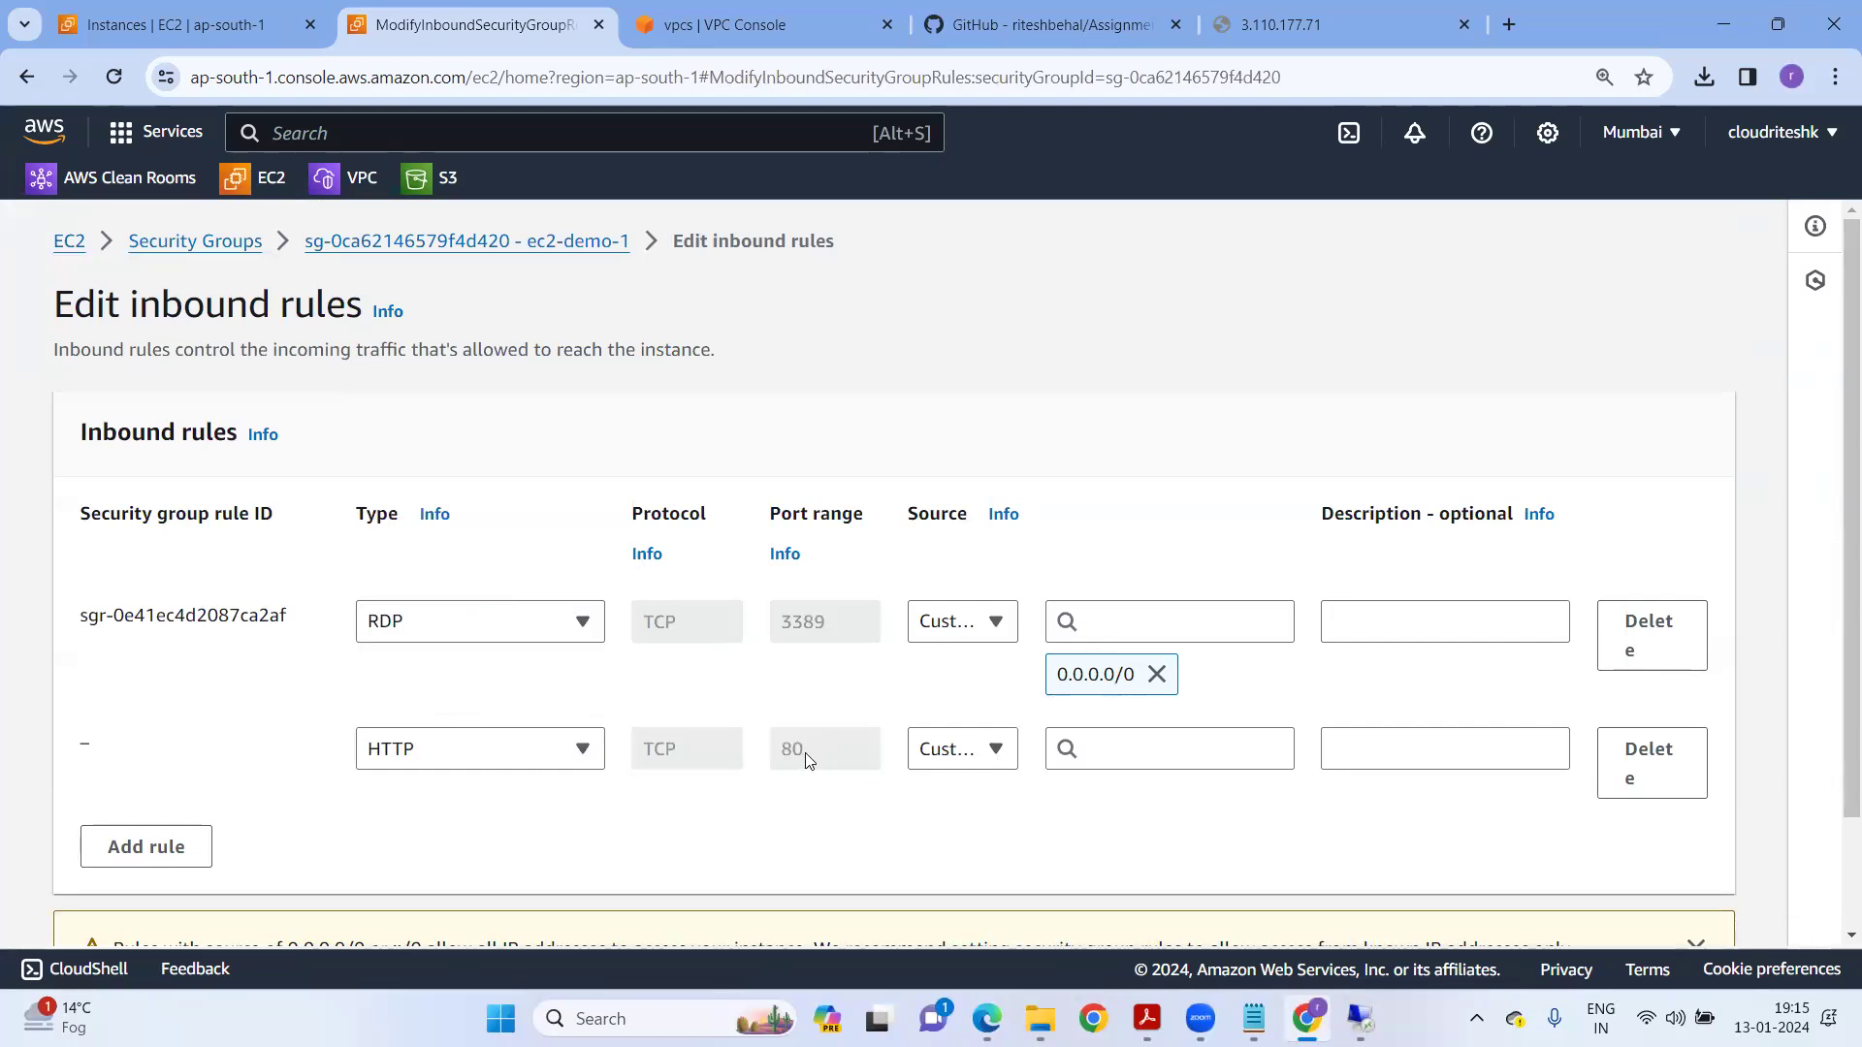
left_click(1106, 749)
left_click(1177, 334)
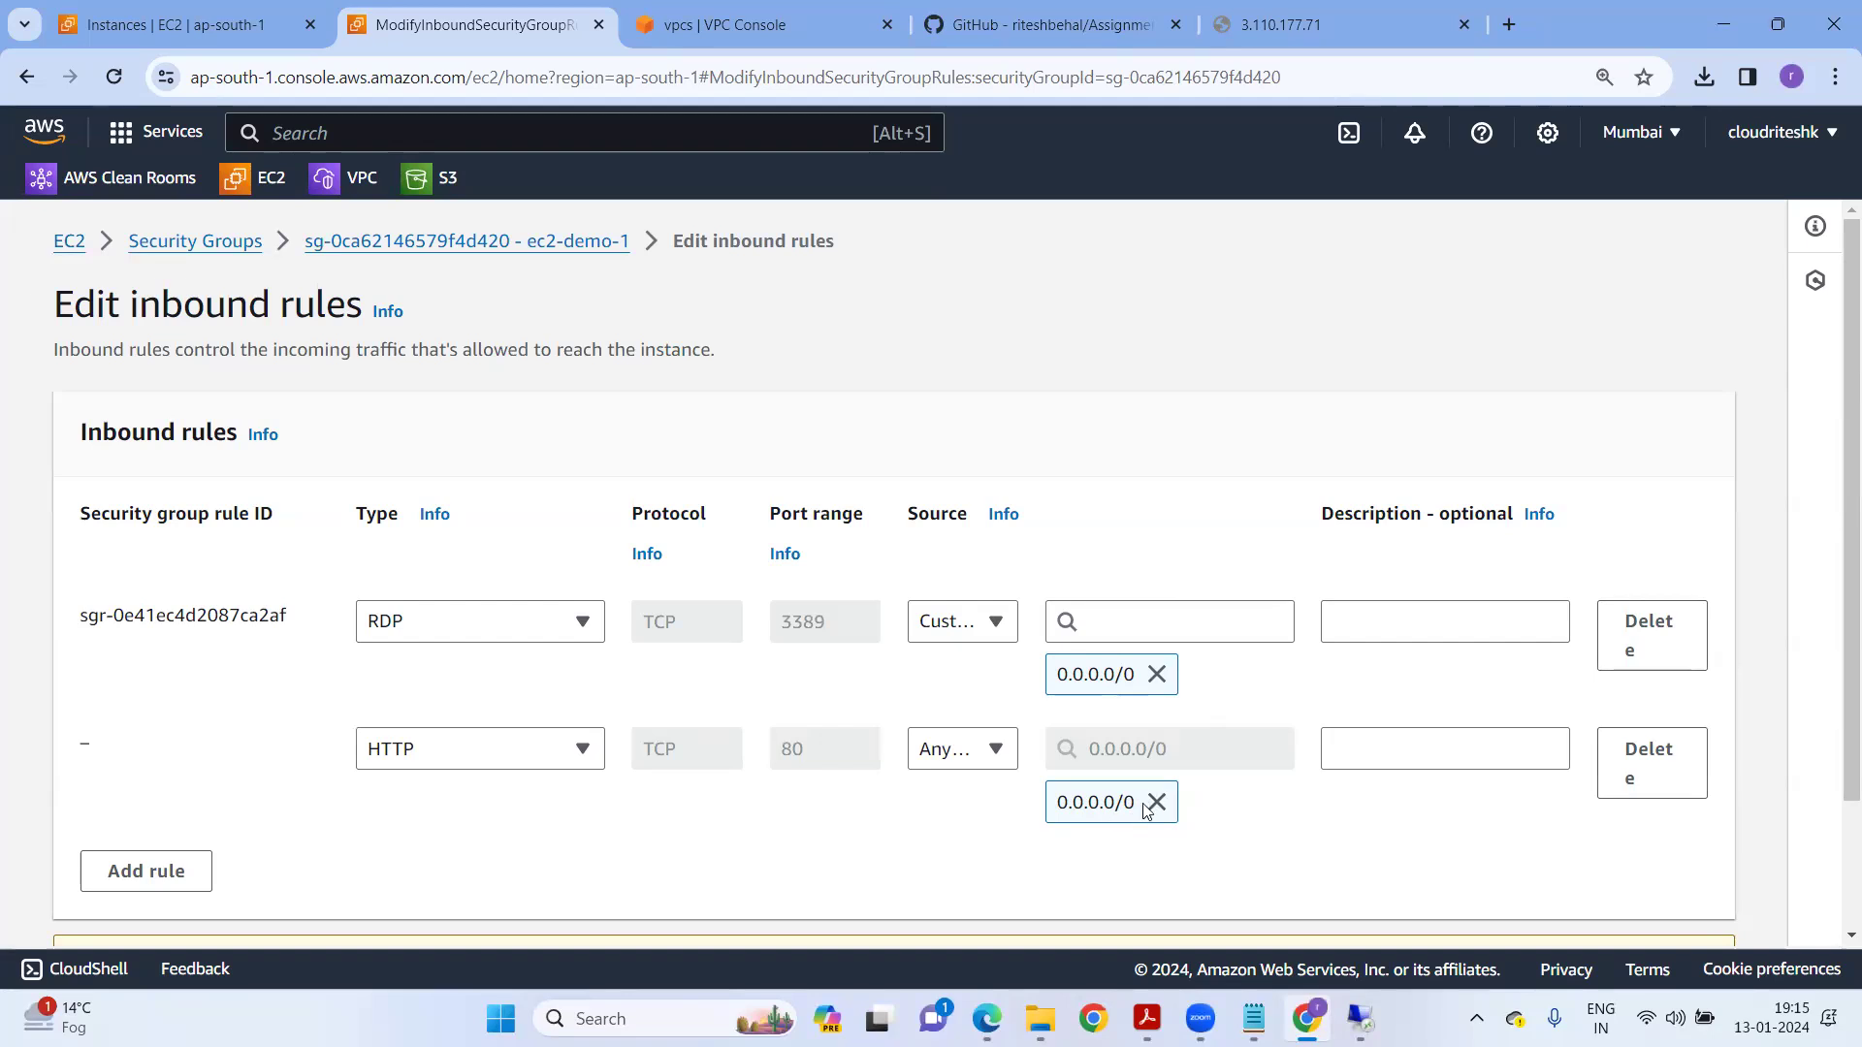
scroll(1581, 822, "down", 2)
left_click(1730, 920)
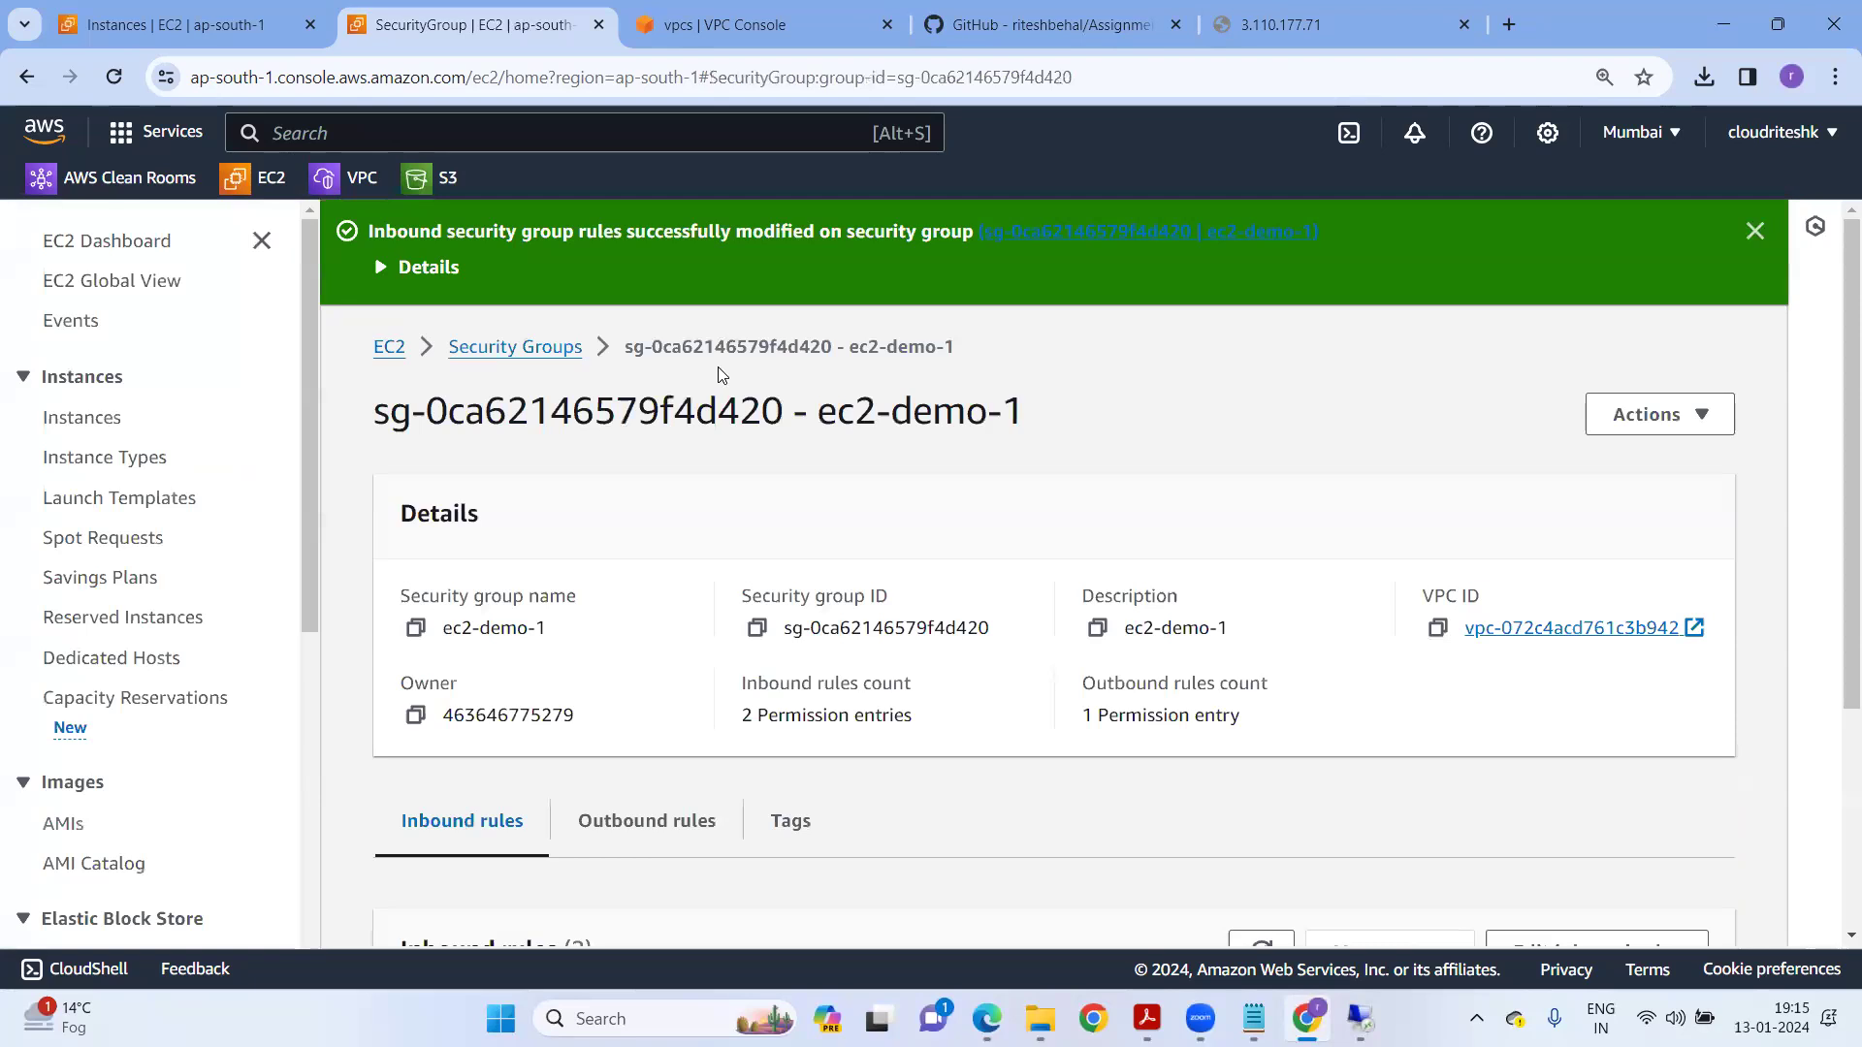
left_click(1309, 27)
Reload 3.110.177.71 to show the IIS welcome page, then return to the EC2 Instances list.
left_click(115, 77)
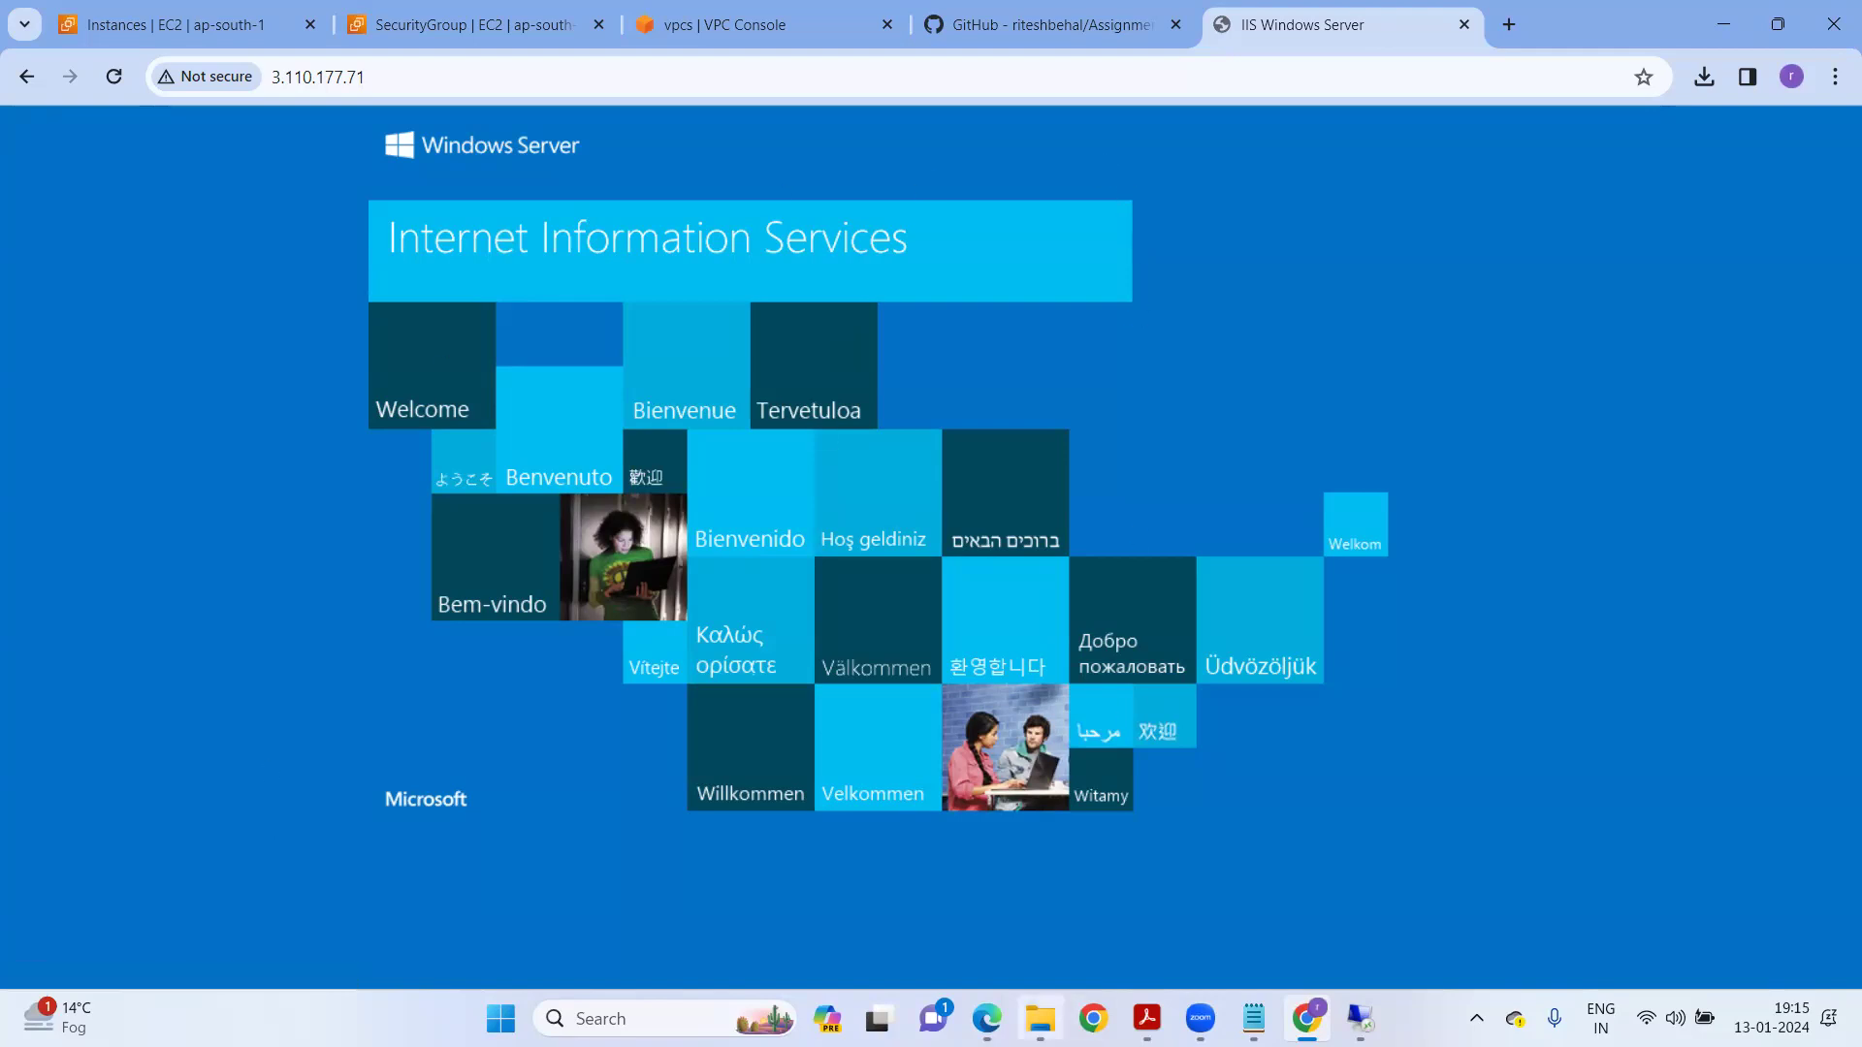
left_click(194, 35)
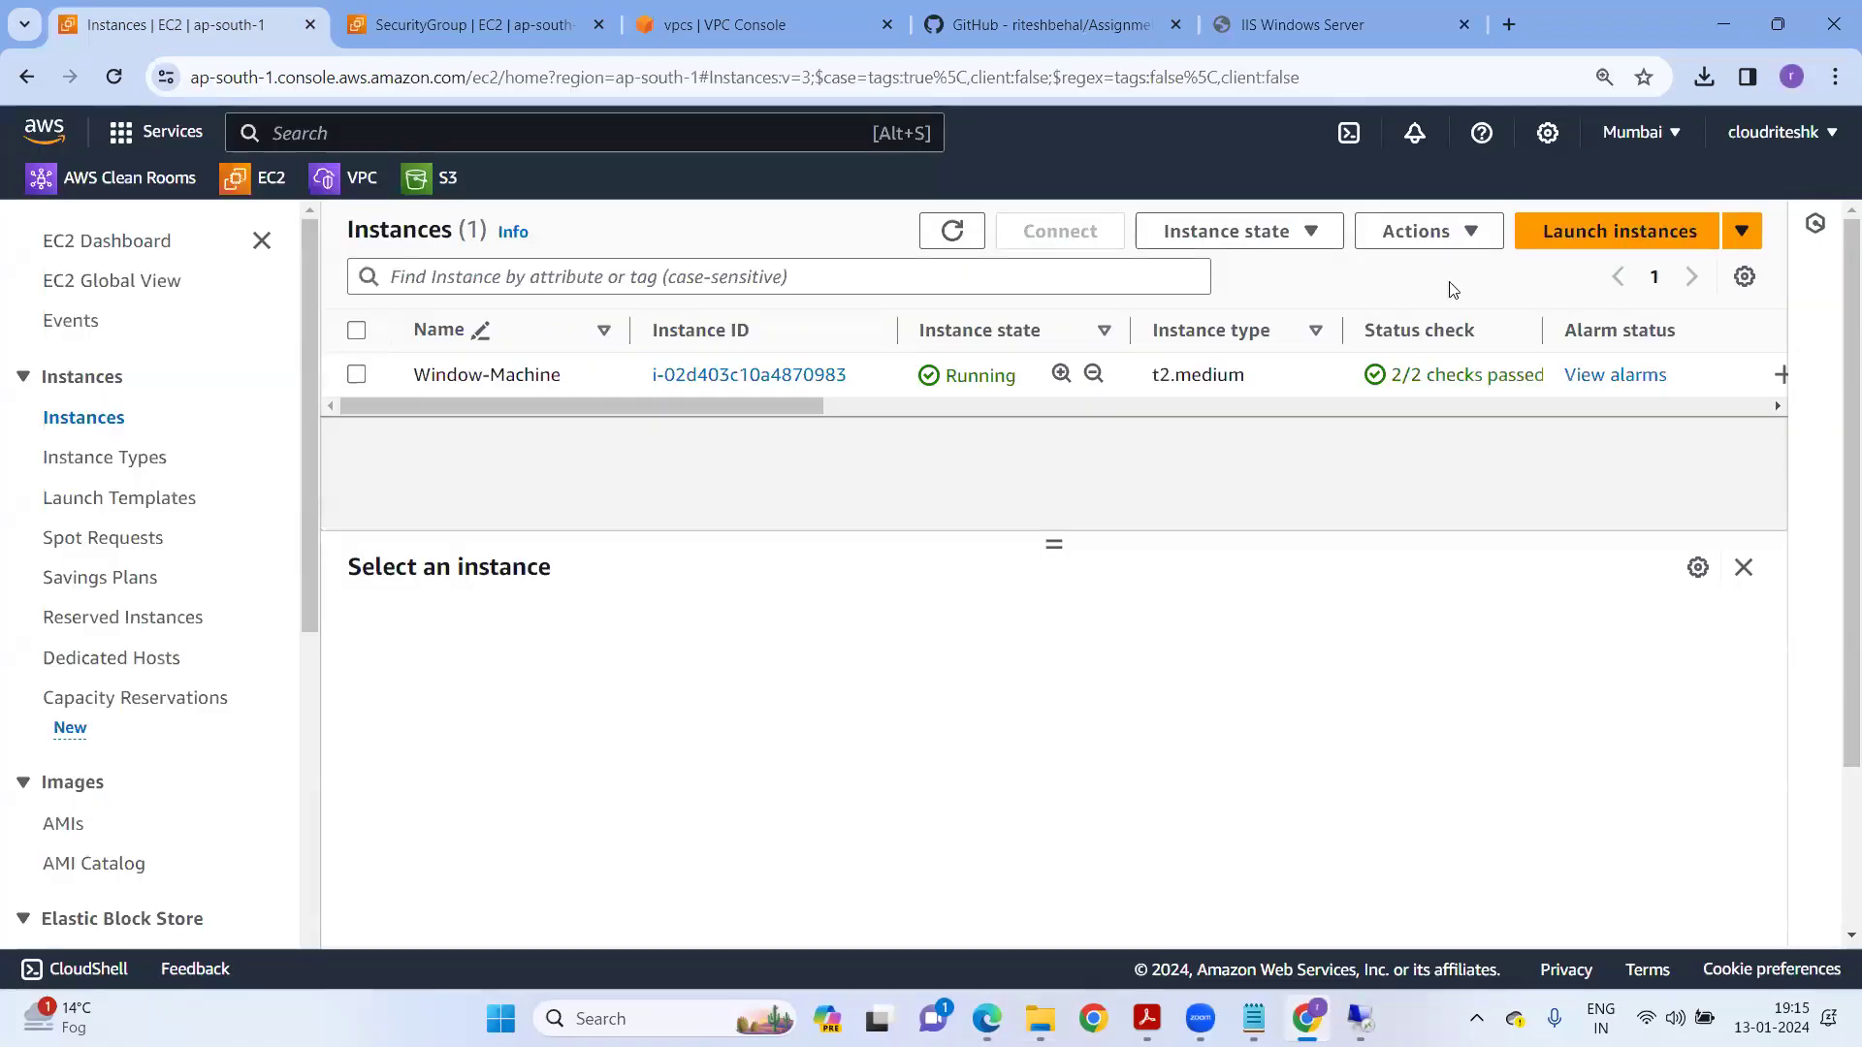
Start a new instance named Window-Instance-Auto using the Windows Server 2022 image.
left_click(1670, 235)
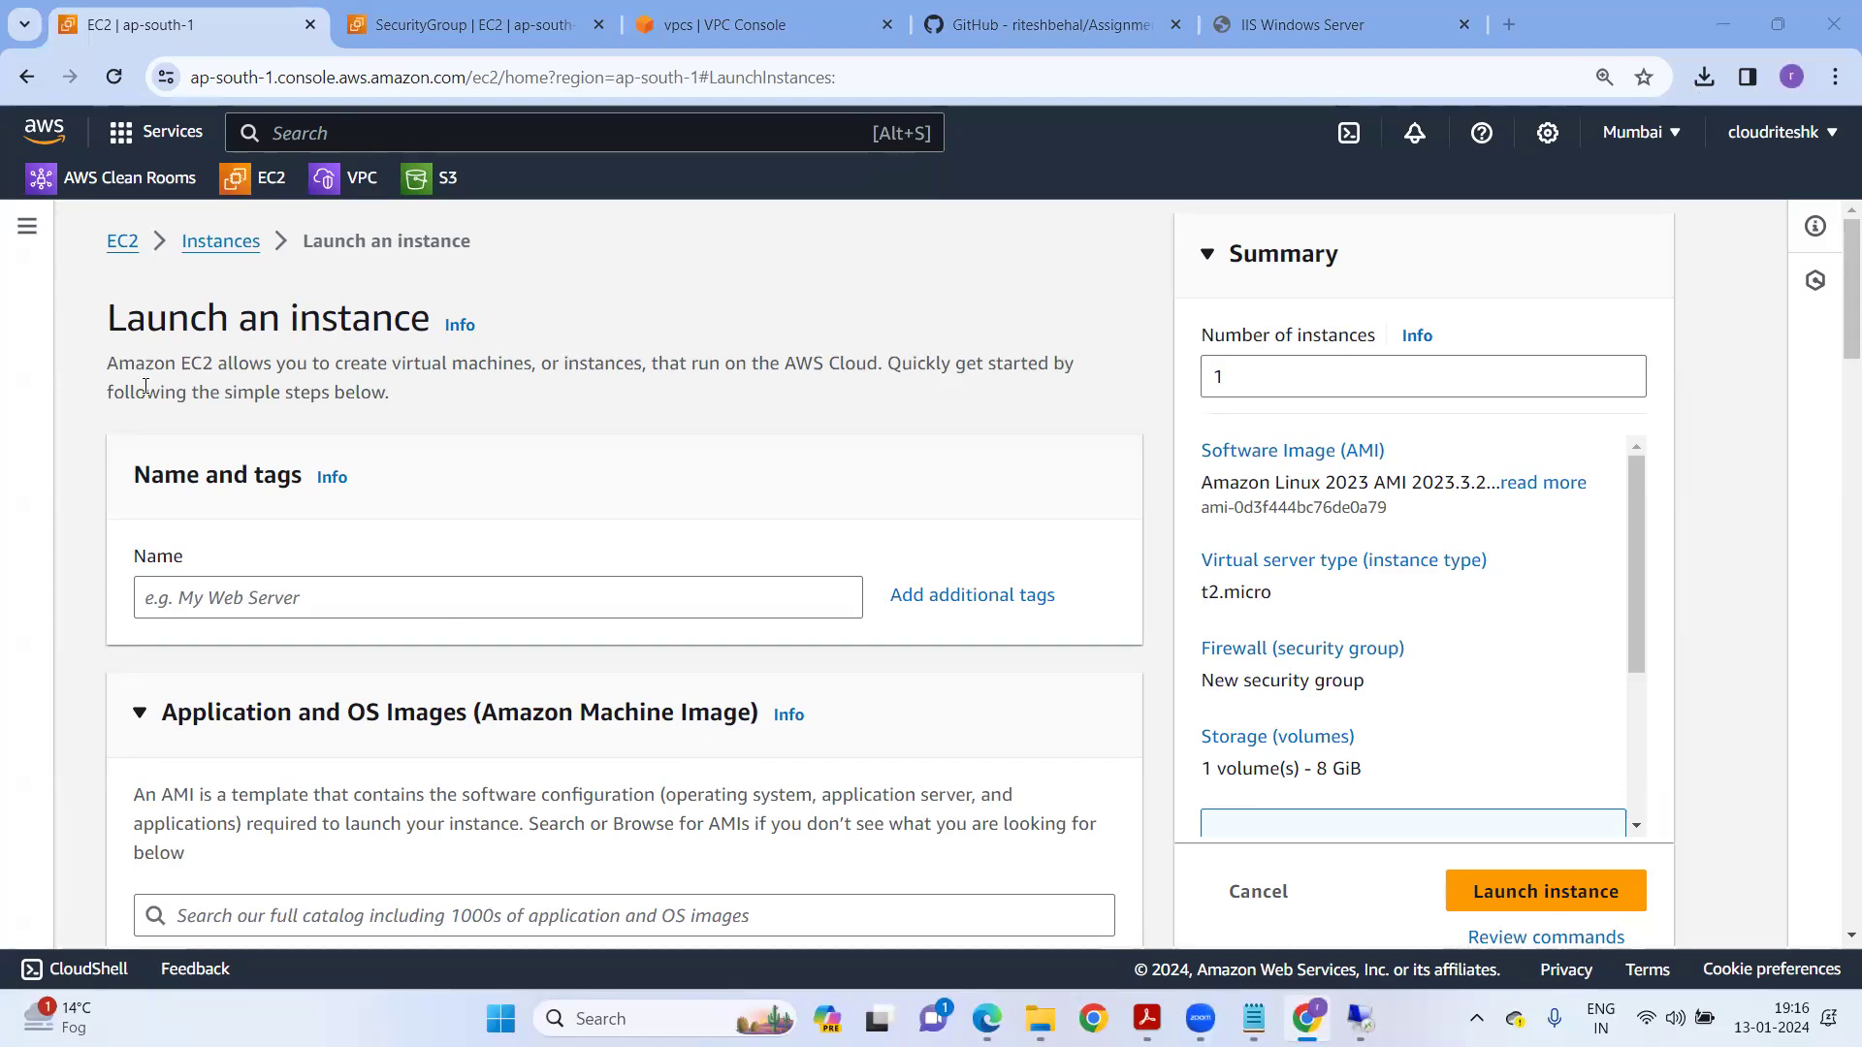
left_click(277, 580)
type("Windo")
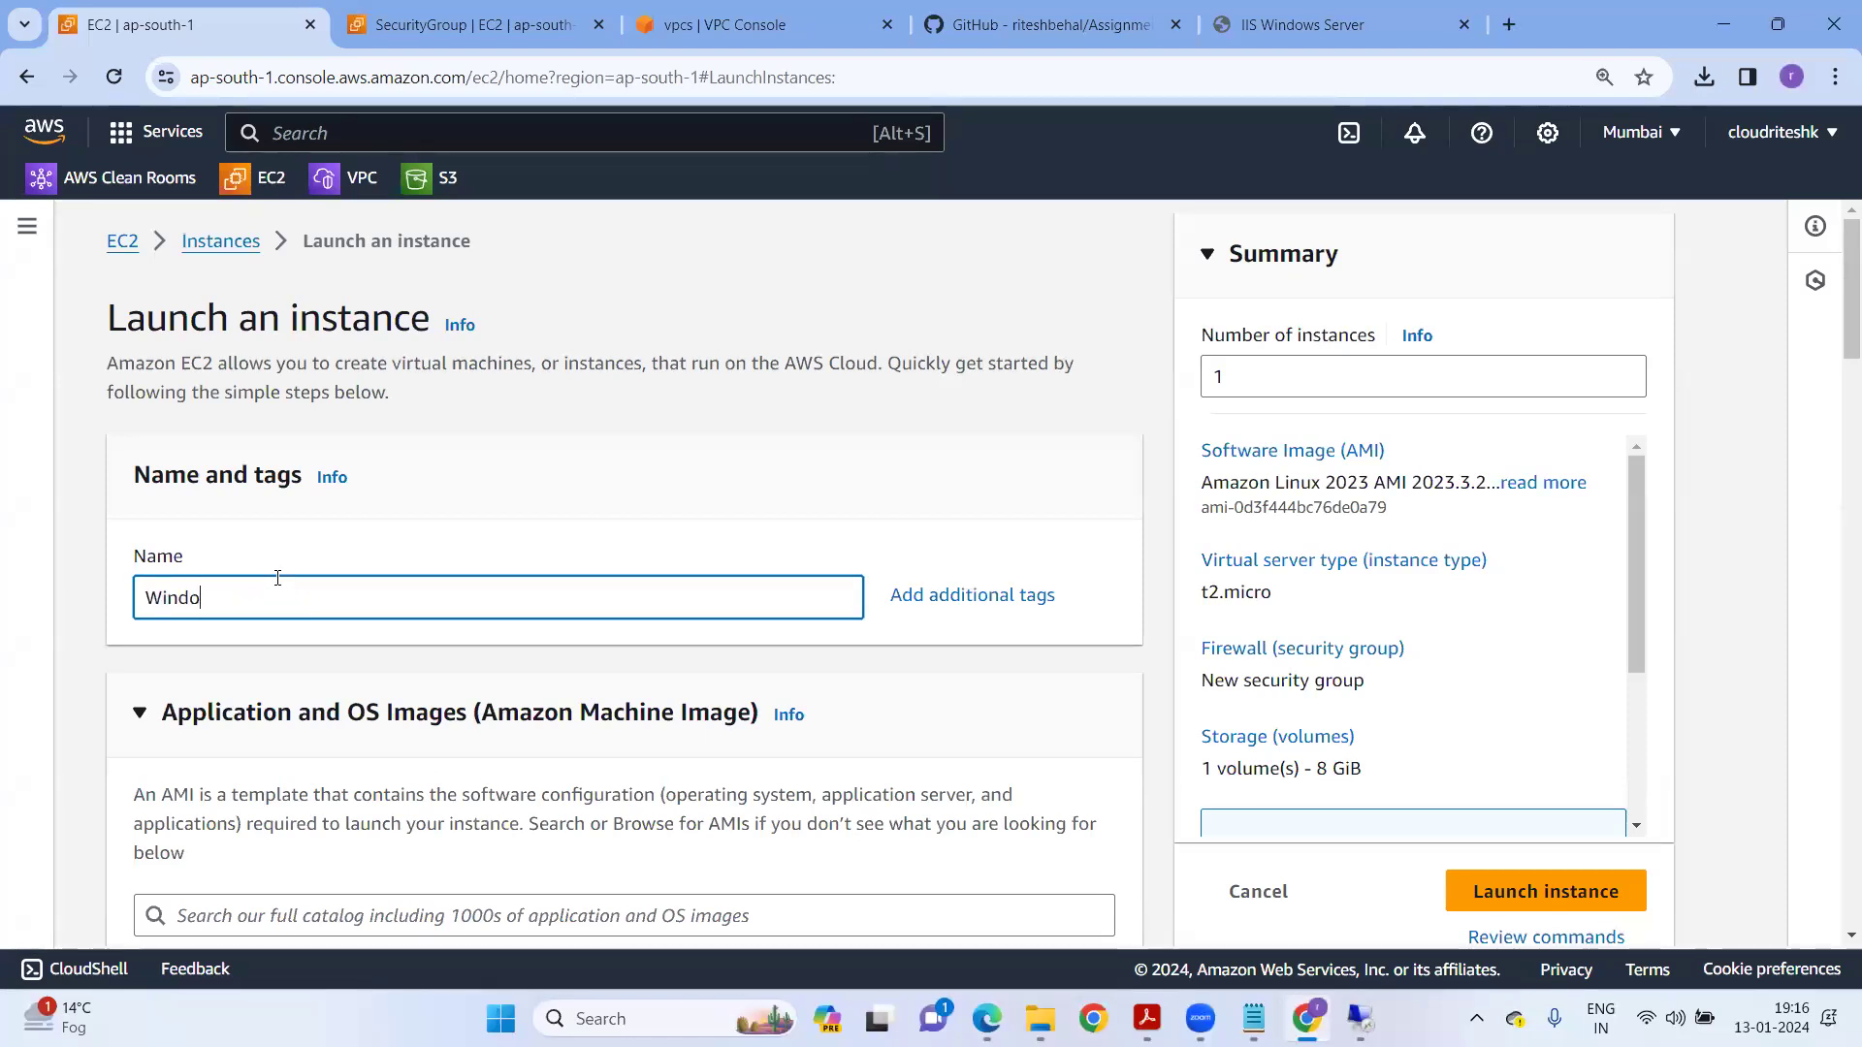
type("w-Instance-Auto")
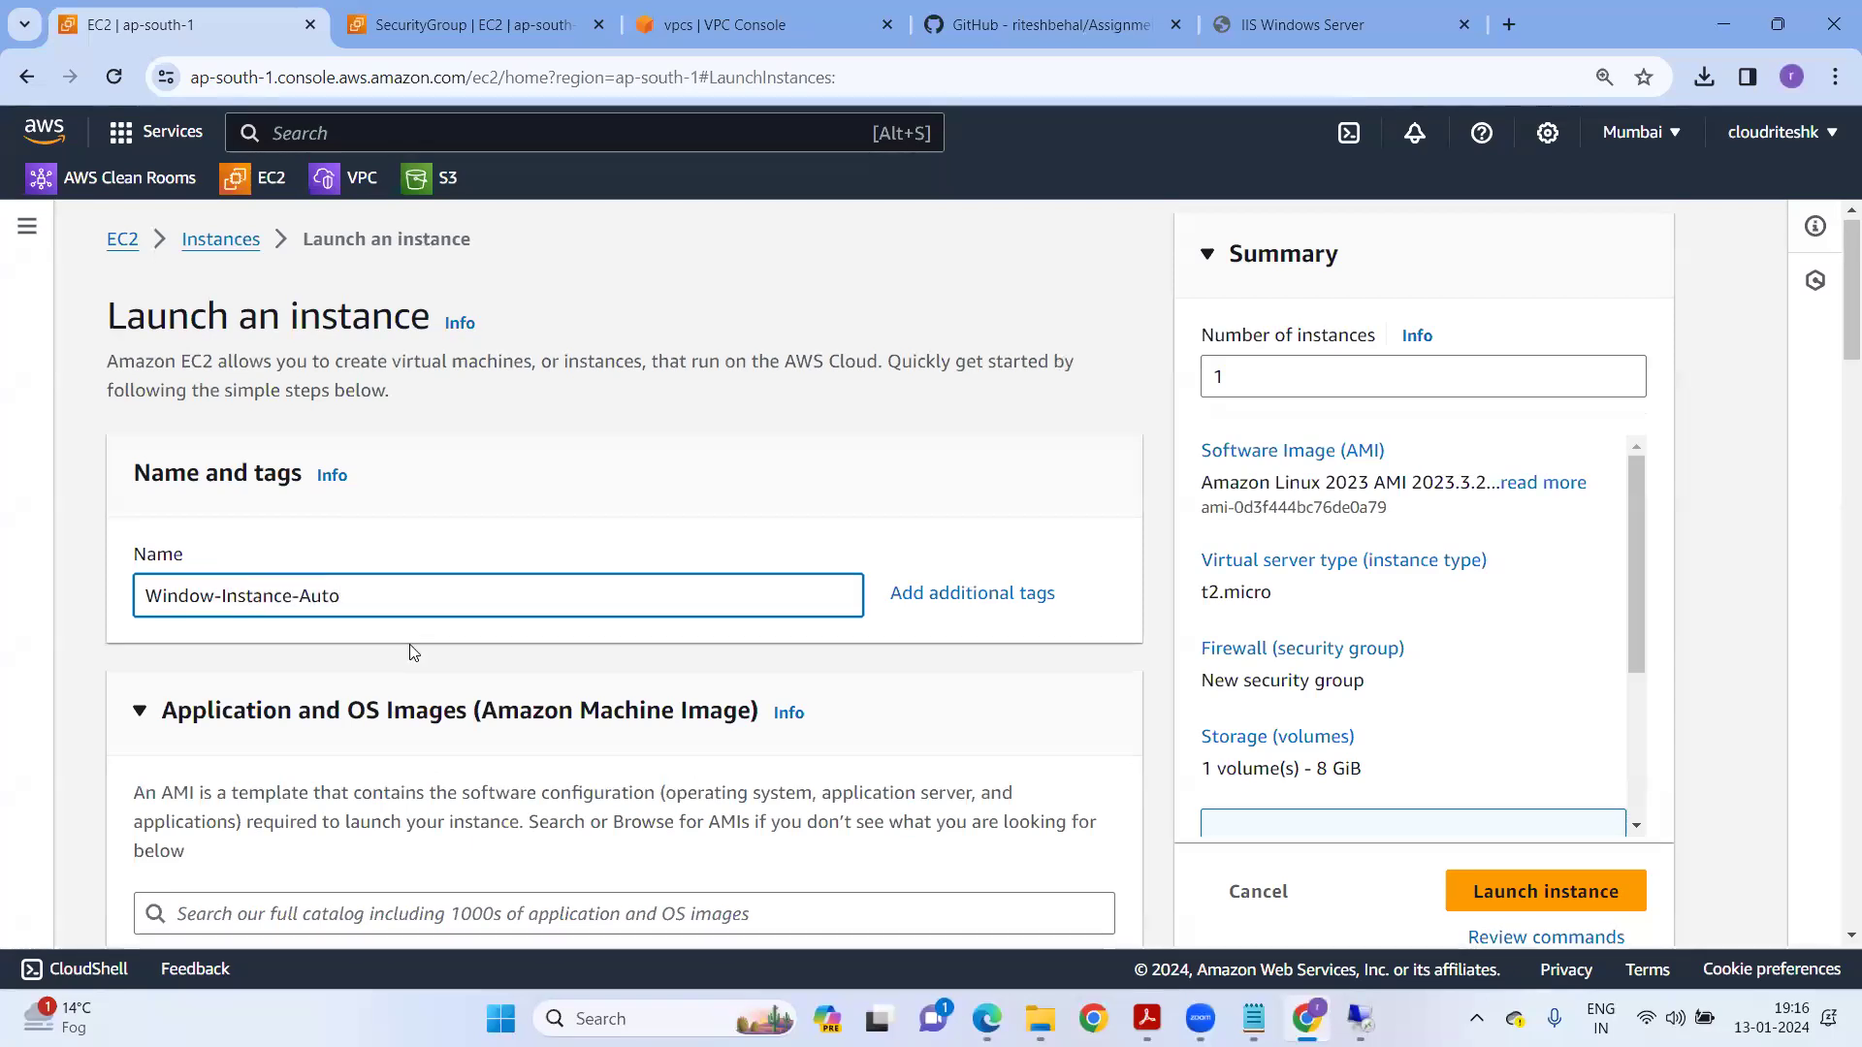
scroll(407, 654, "down", 6)
left_click(591, 493)
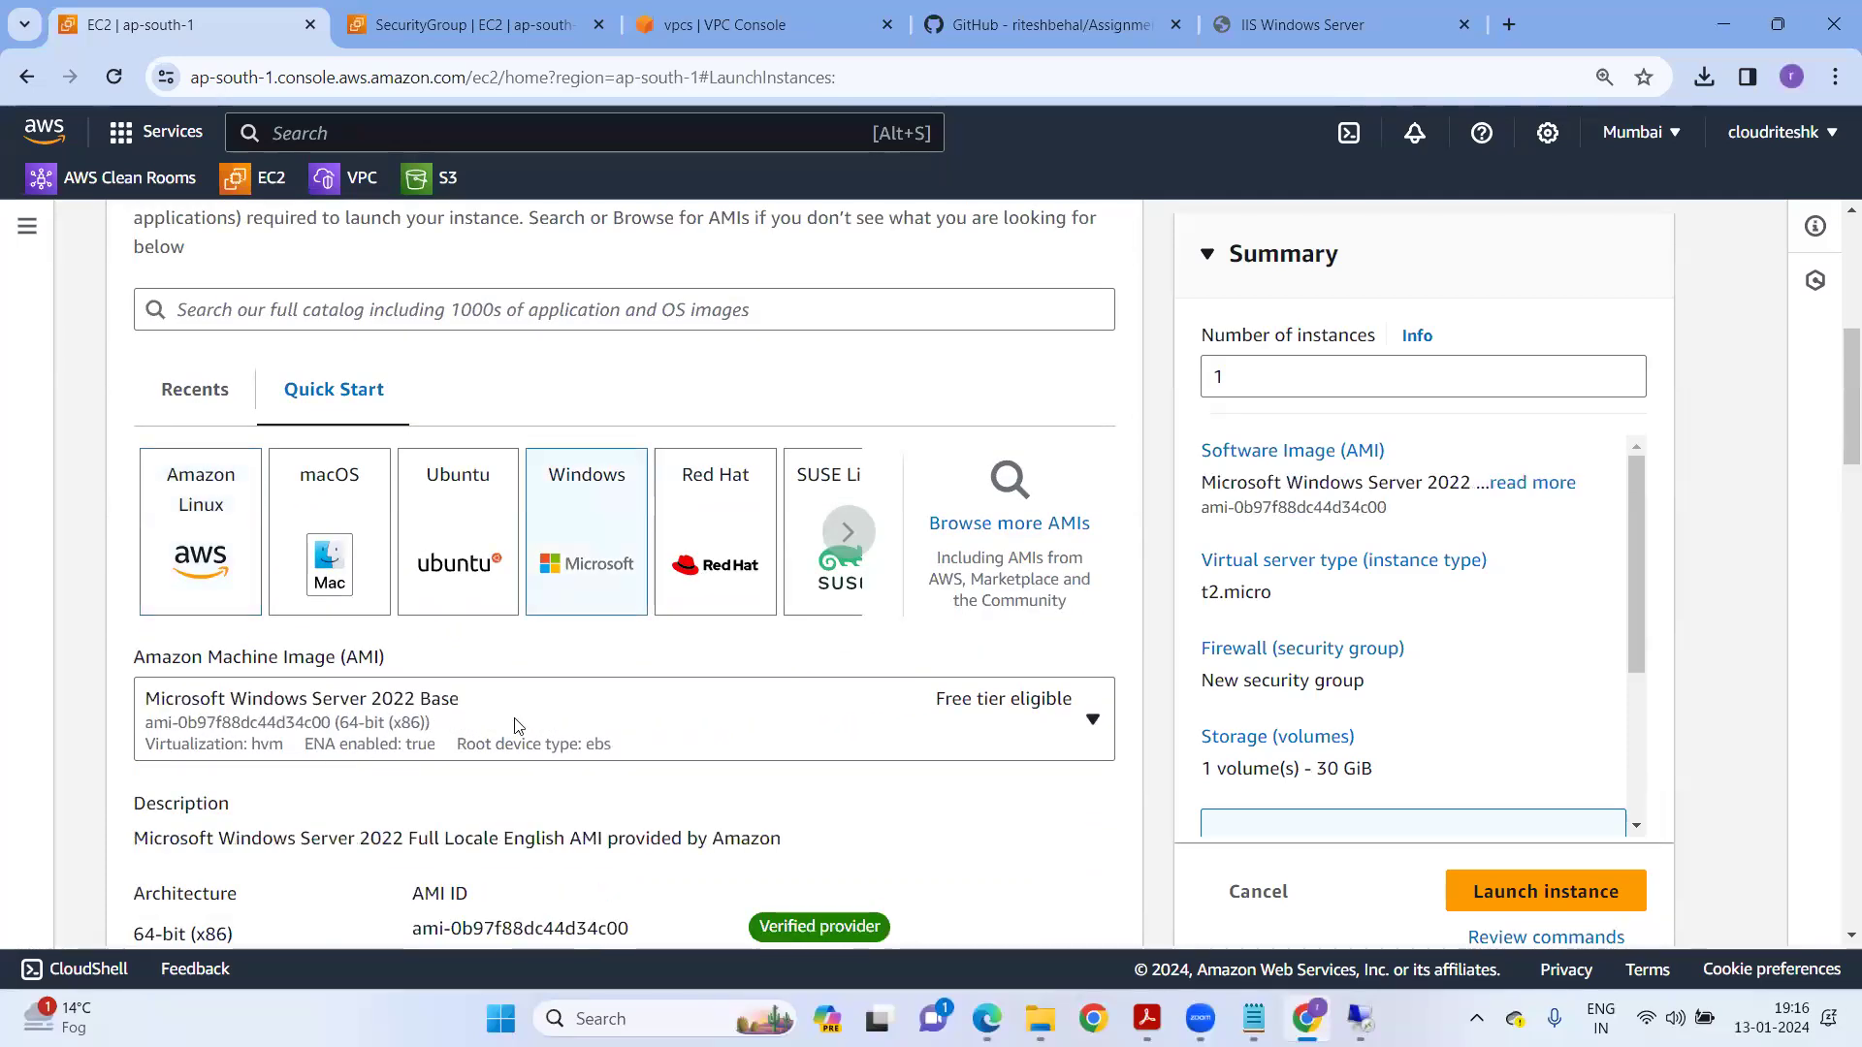
Choose t2.small as the instance type.
scroll(504, 708, "down", 3)
scroll(543, 485, "down", 3)
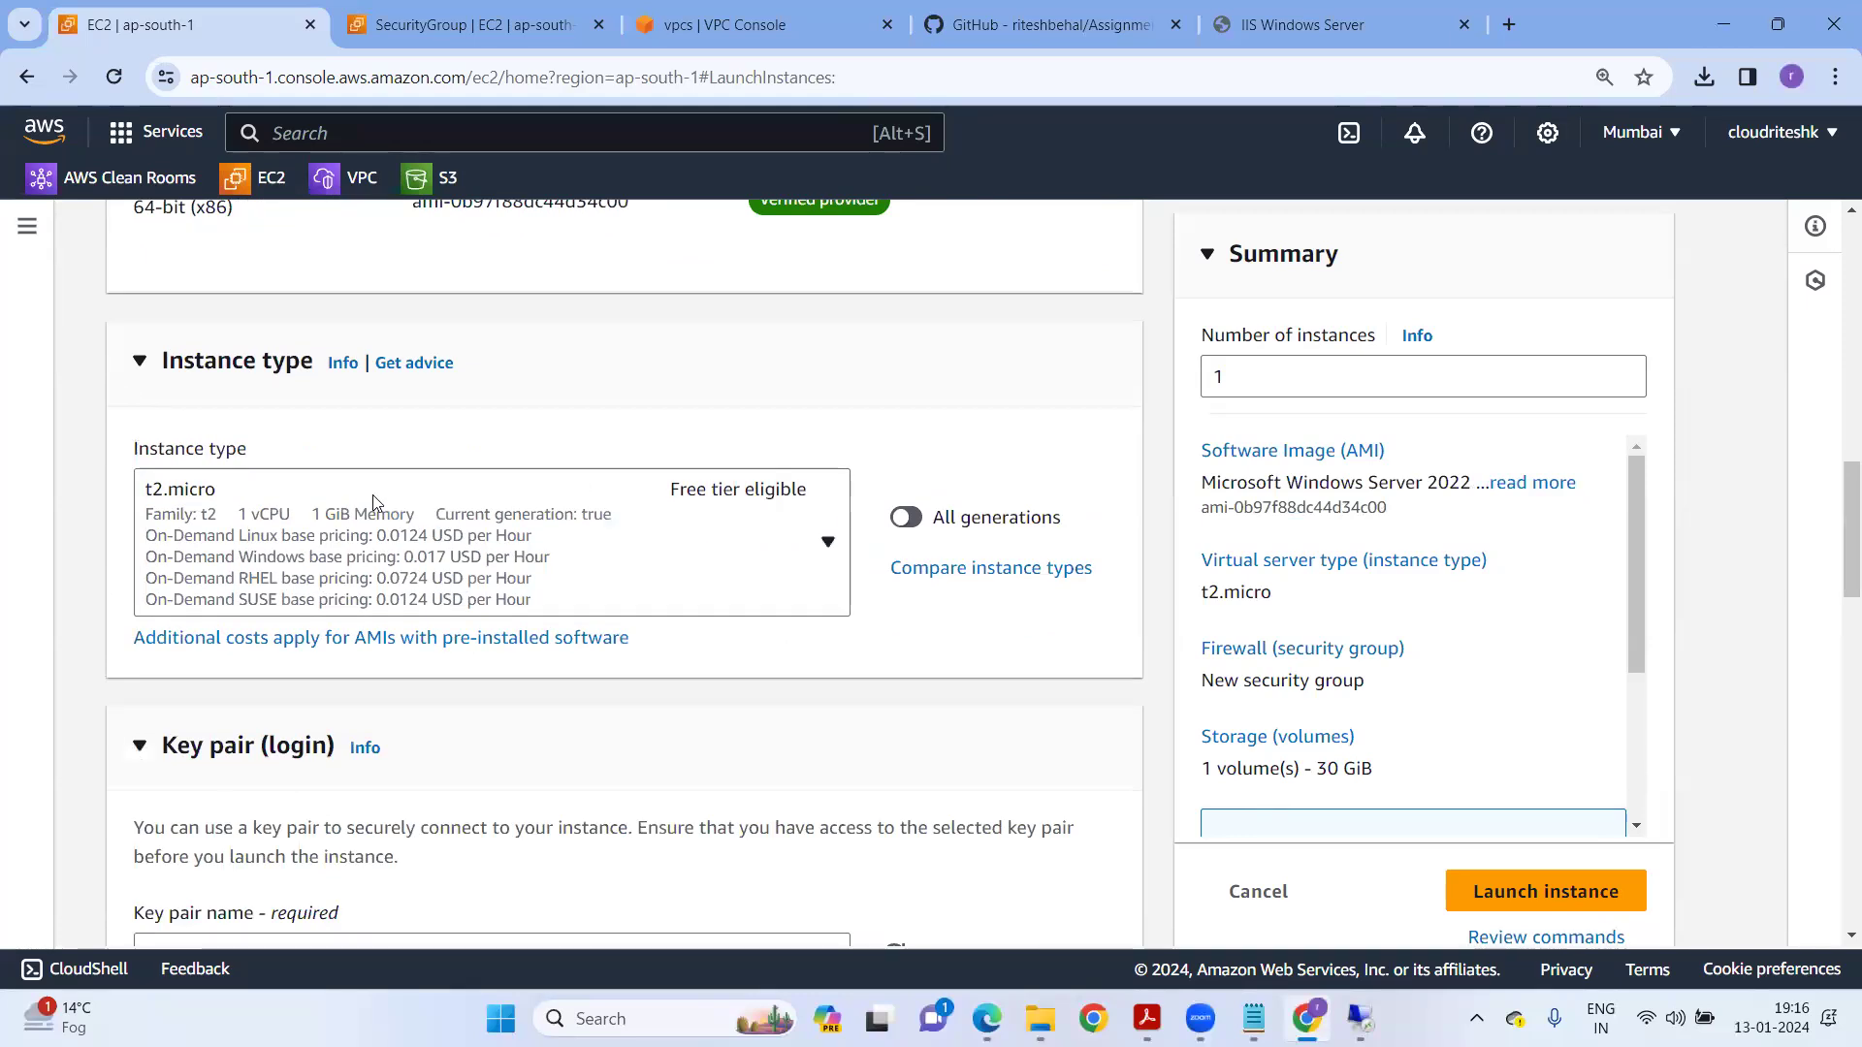
left_click(466, 596)
scroll(436, 776, "down", 1)
scroll(398, 796, "down", 1)
left_click(393, 797)
Create and select a new key pair named newkey1.
scroll(679, 729, "down", 2)
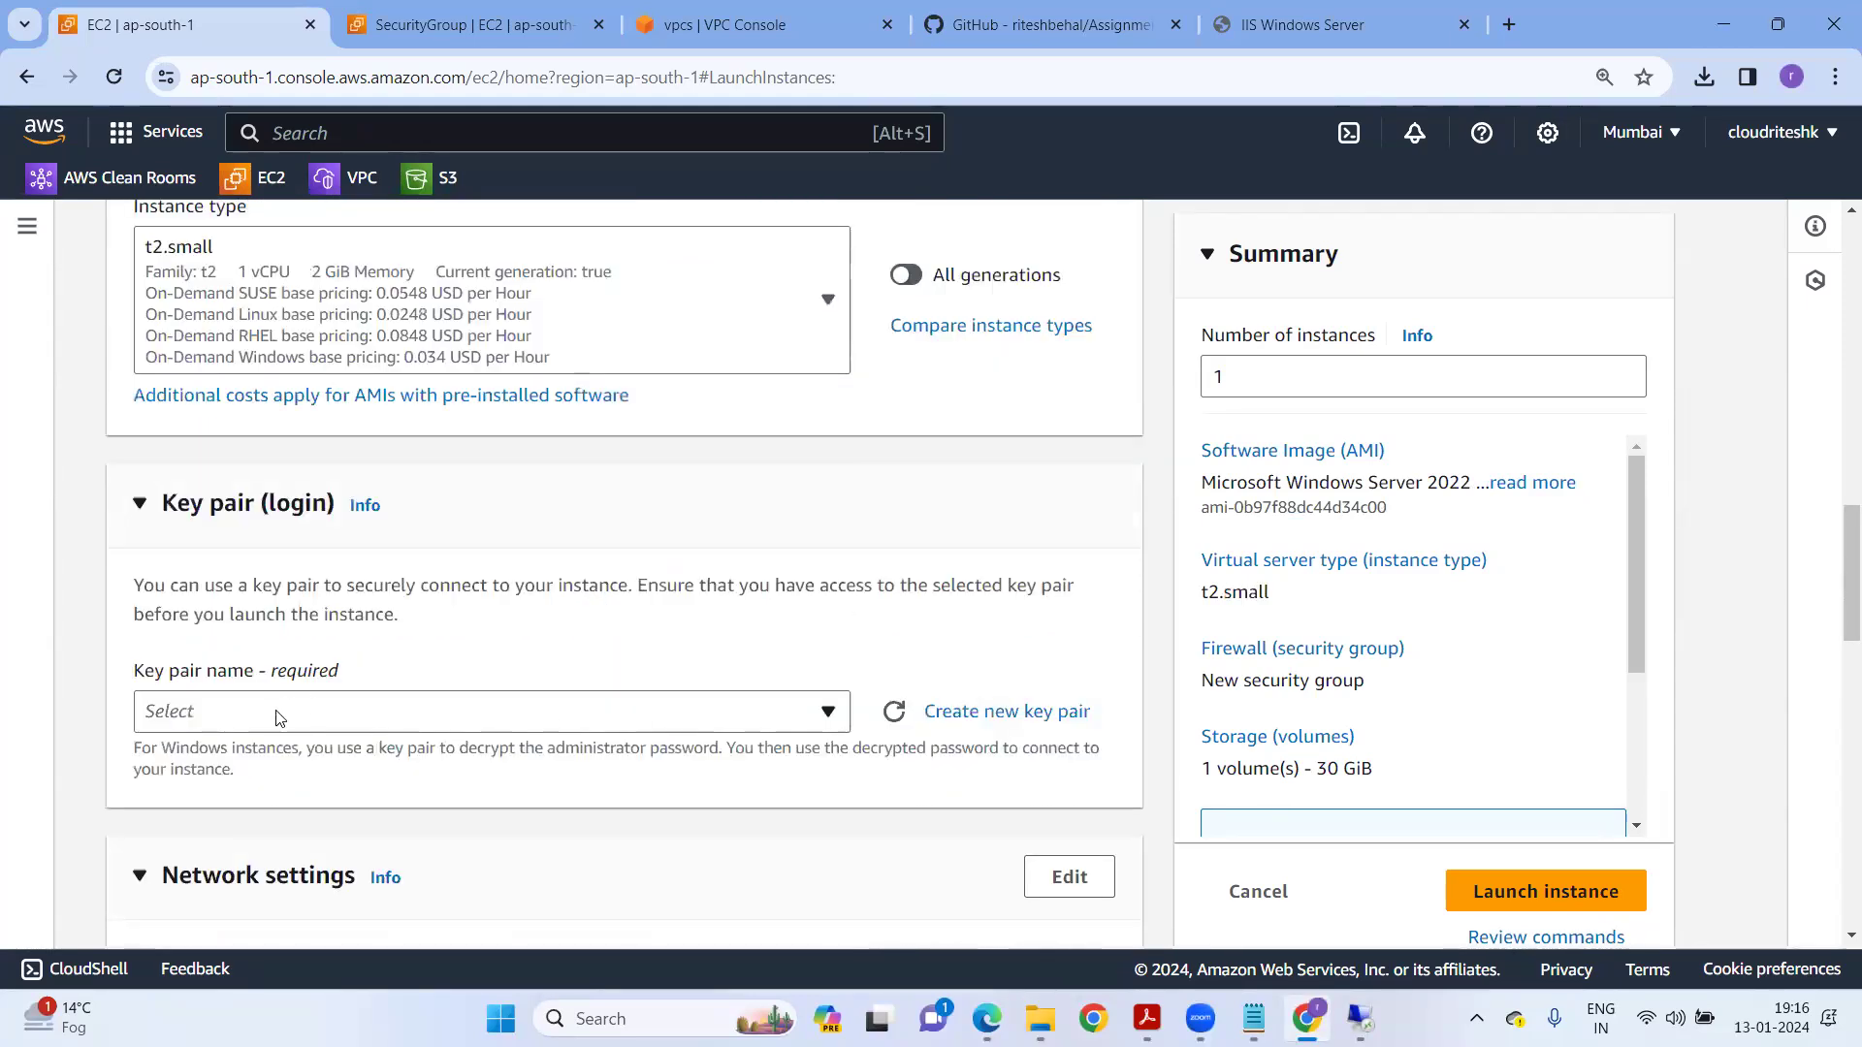
left_click(827, 711)
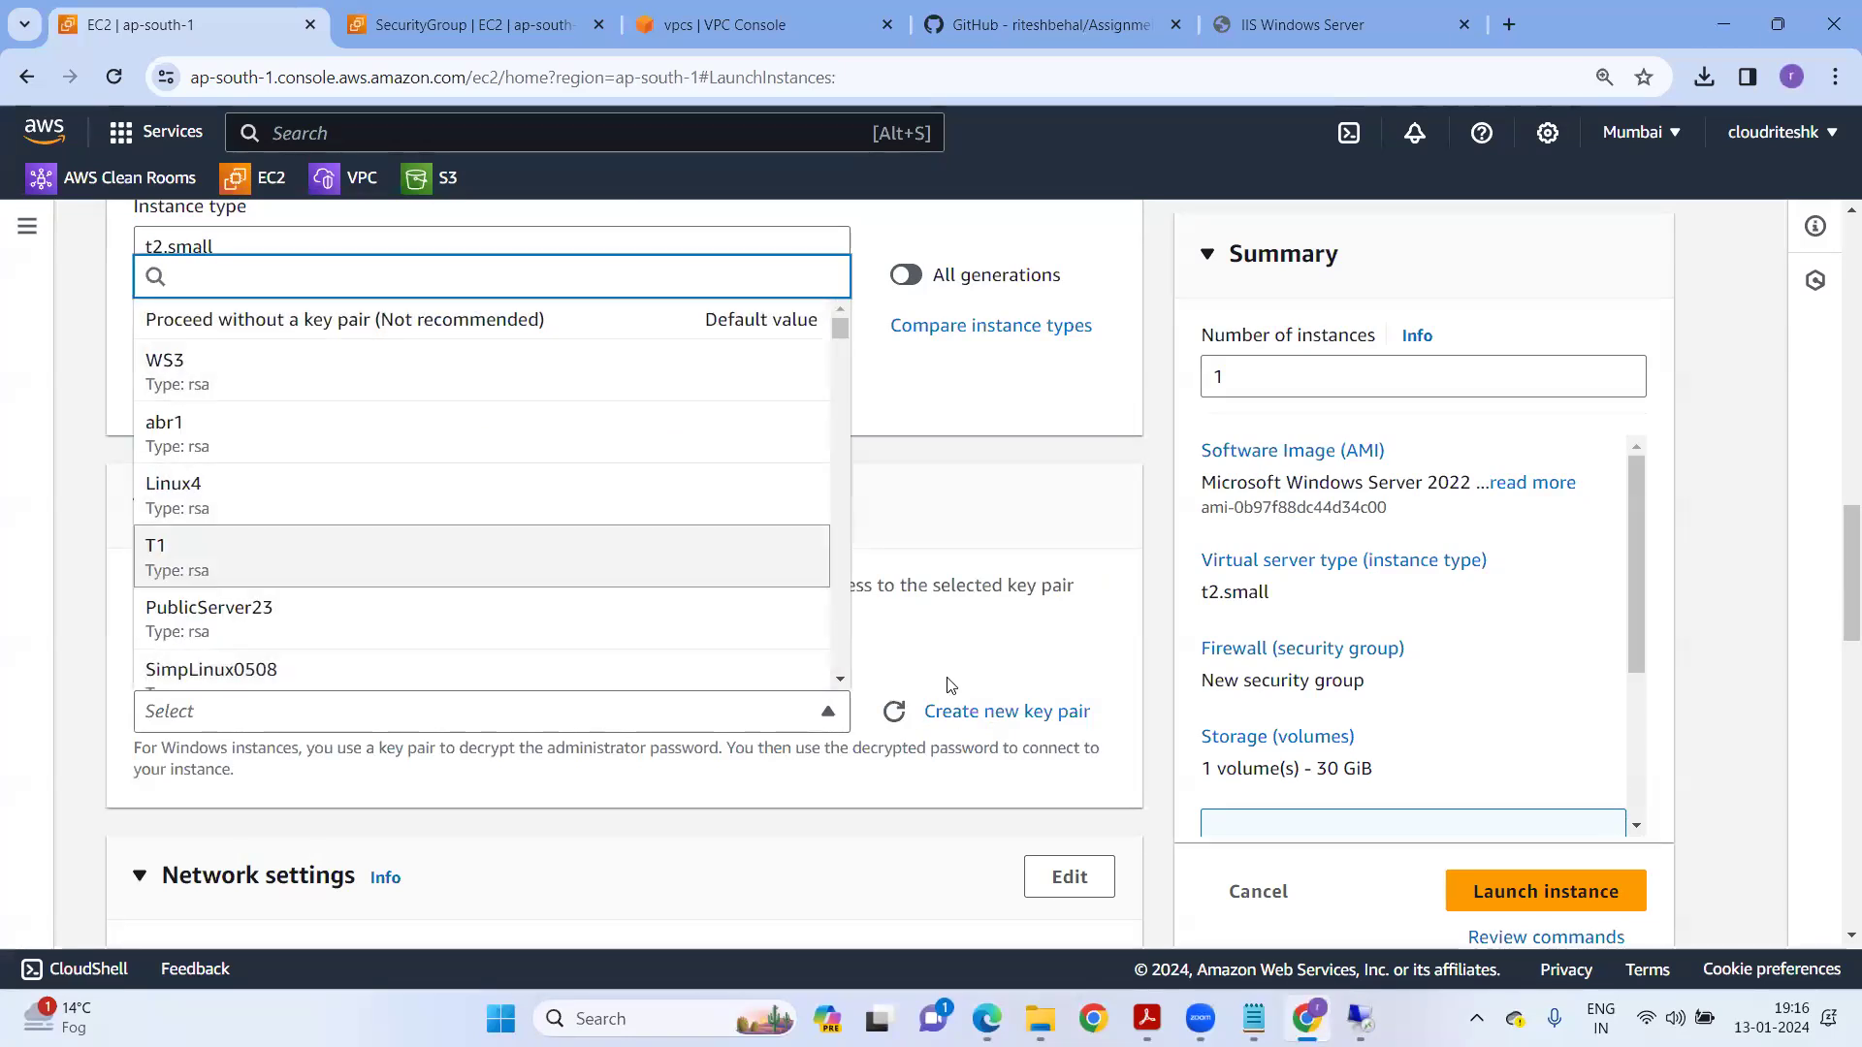
left_click(945, 713)
left_click(650, 400)
type("newke")
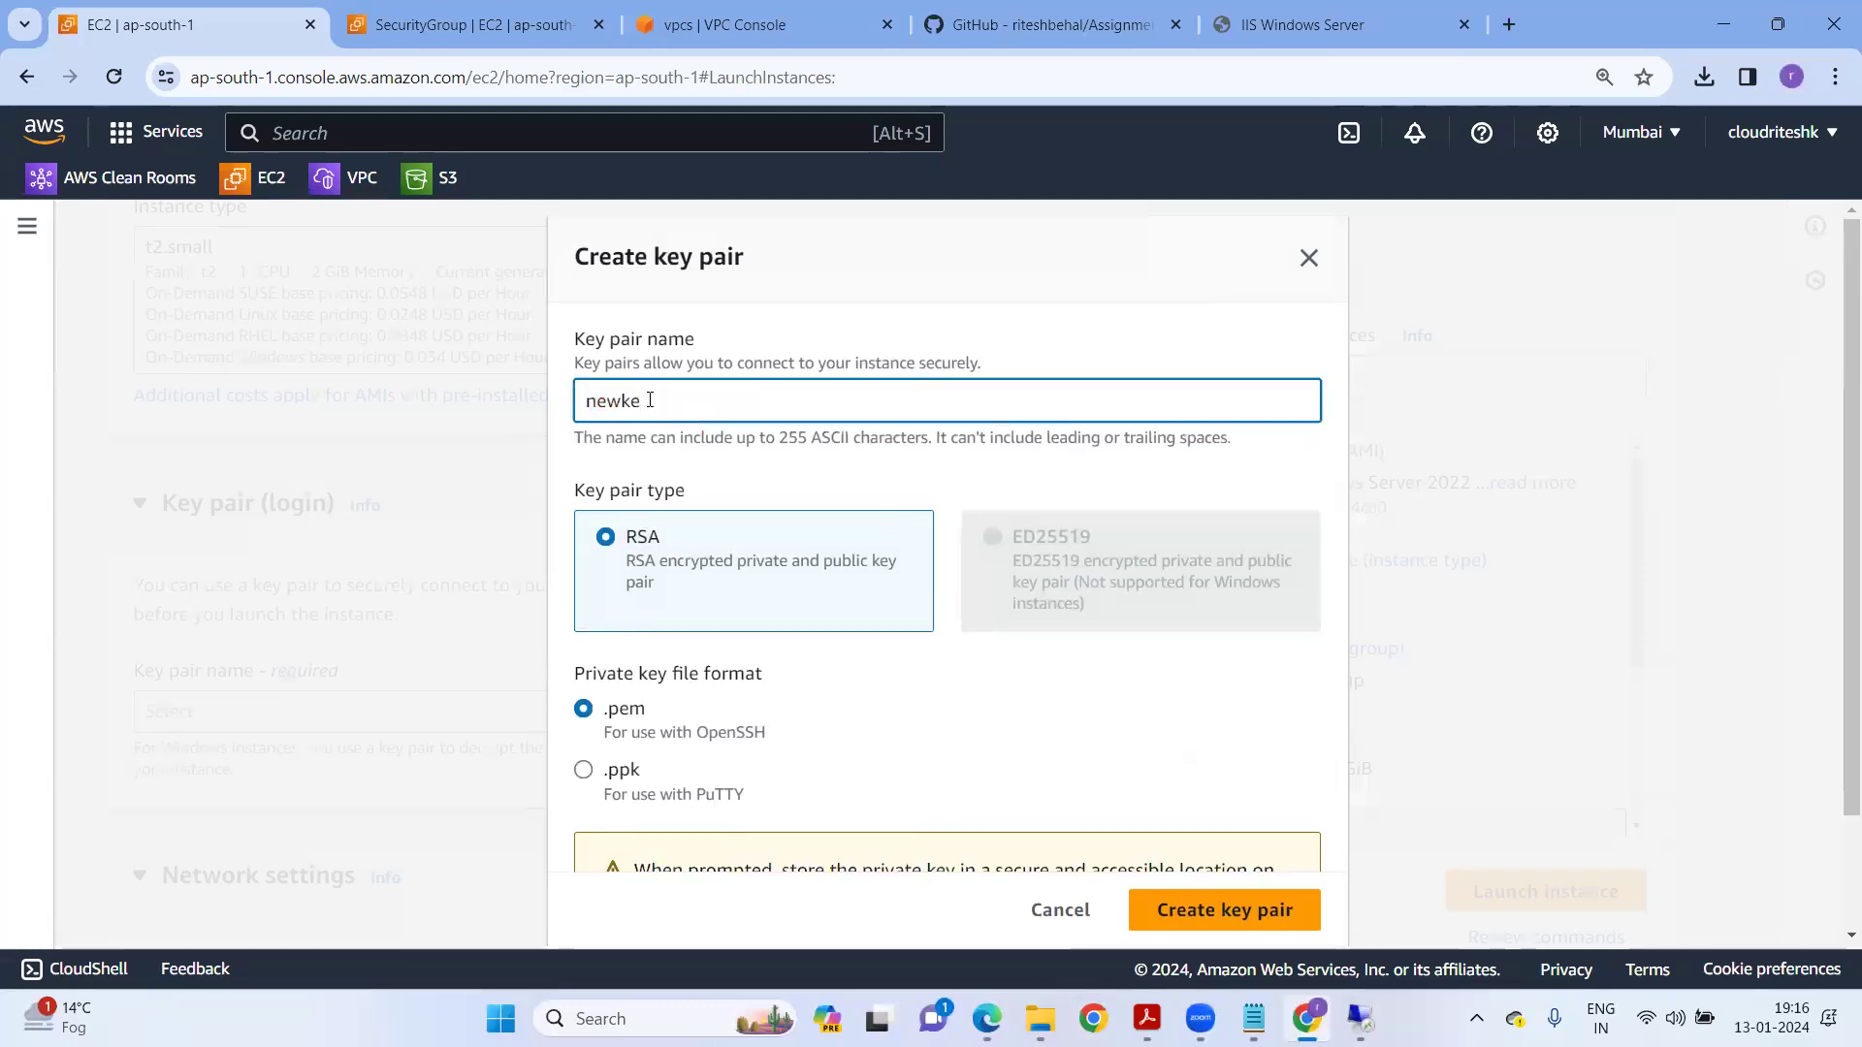
type("y1")
left_click(1251, 912)
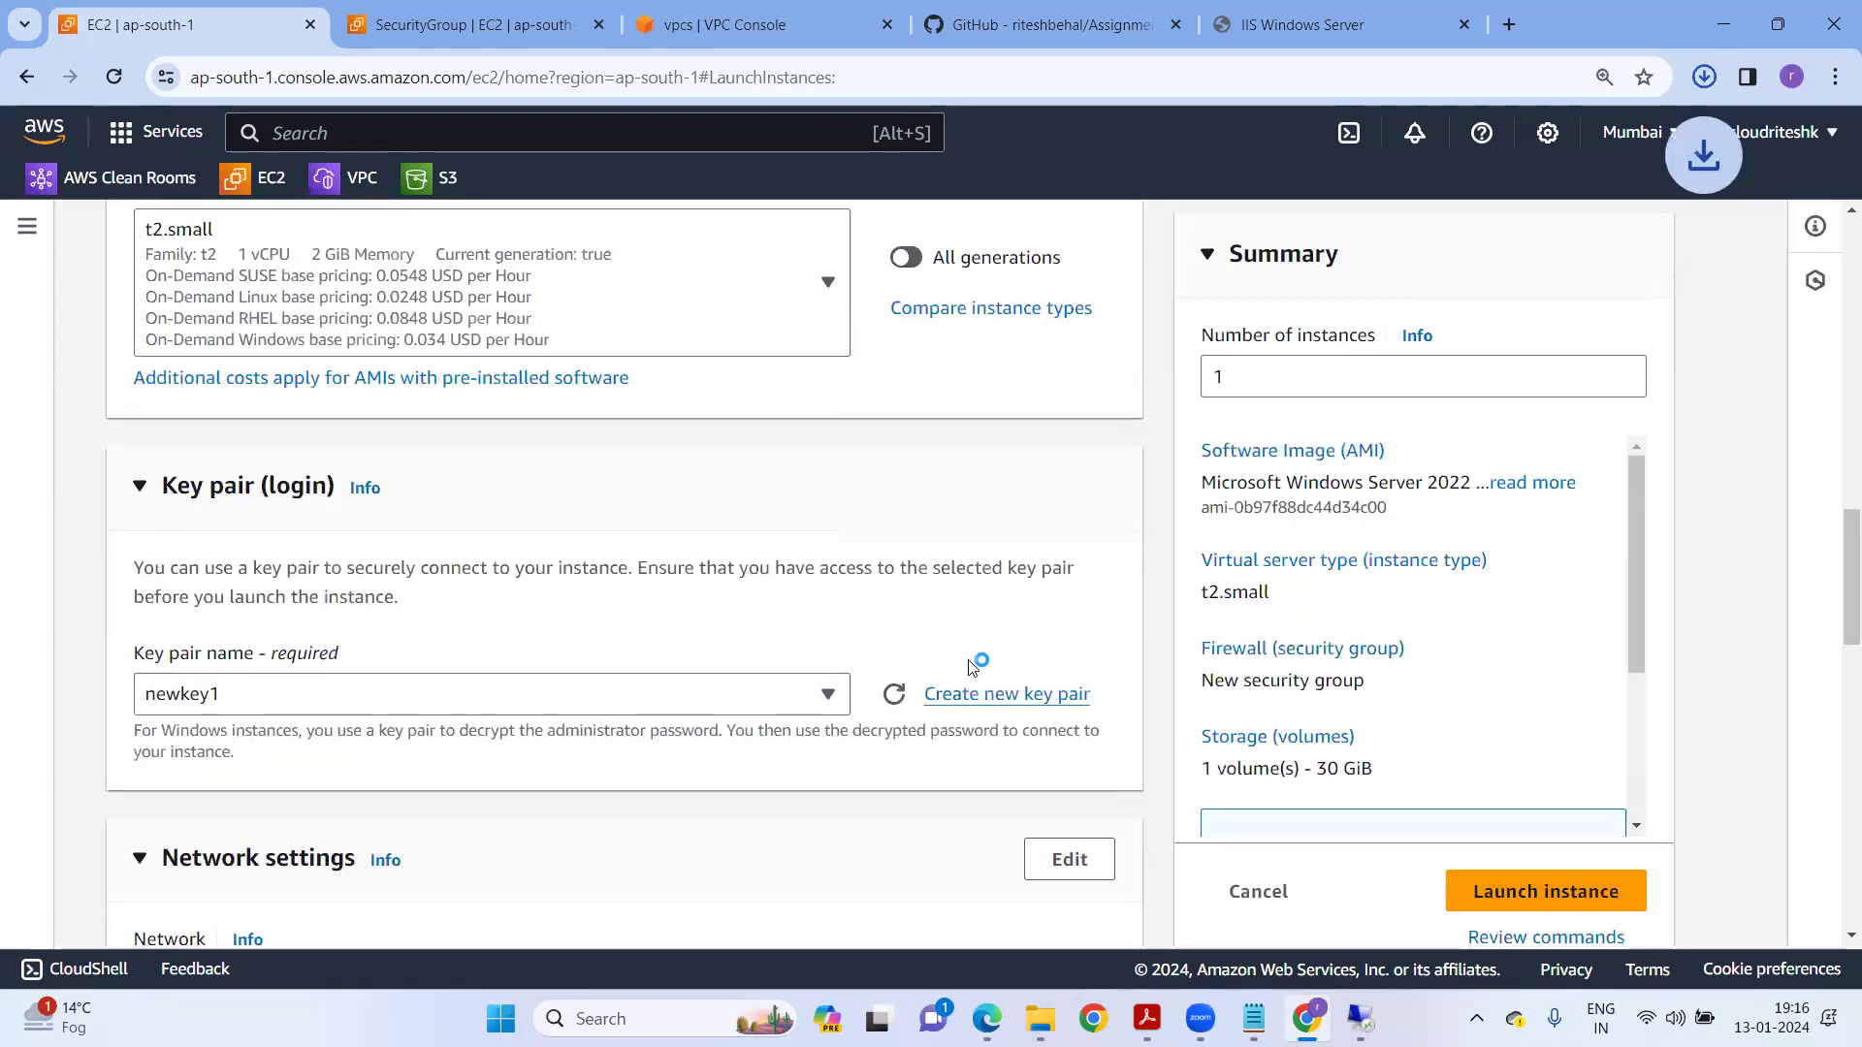
Allow HTTP traffic from the internet and expand Advanced details to the User data box.
scroll(300, 507, "down", 4)
scroll(300, 711, "down", 2)
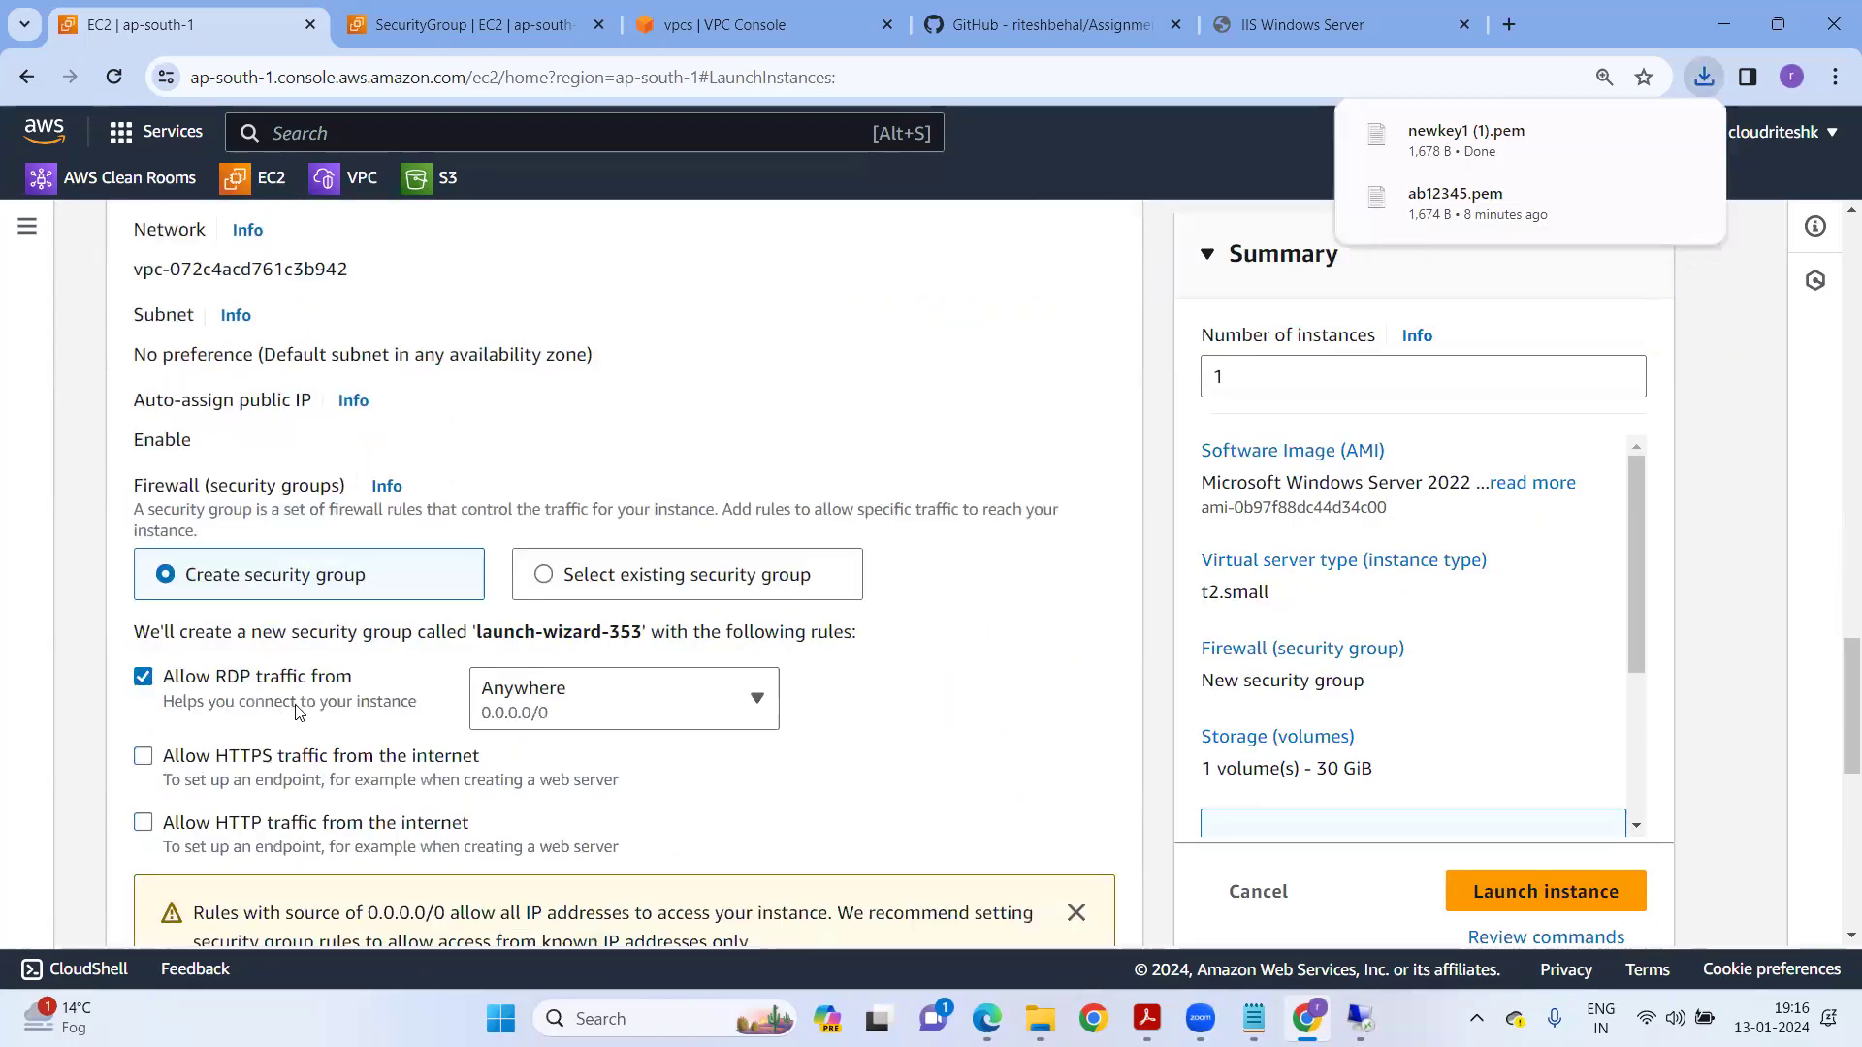
left_click(250, 825)
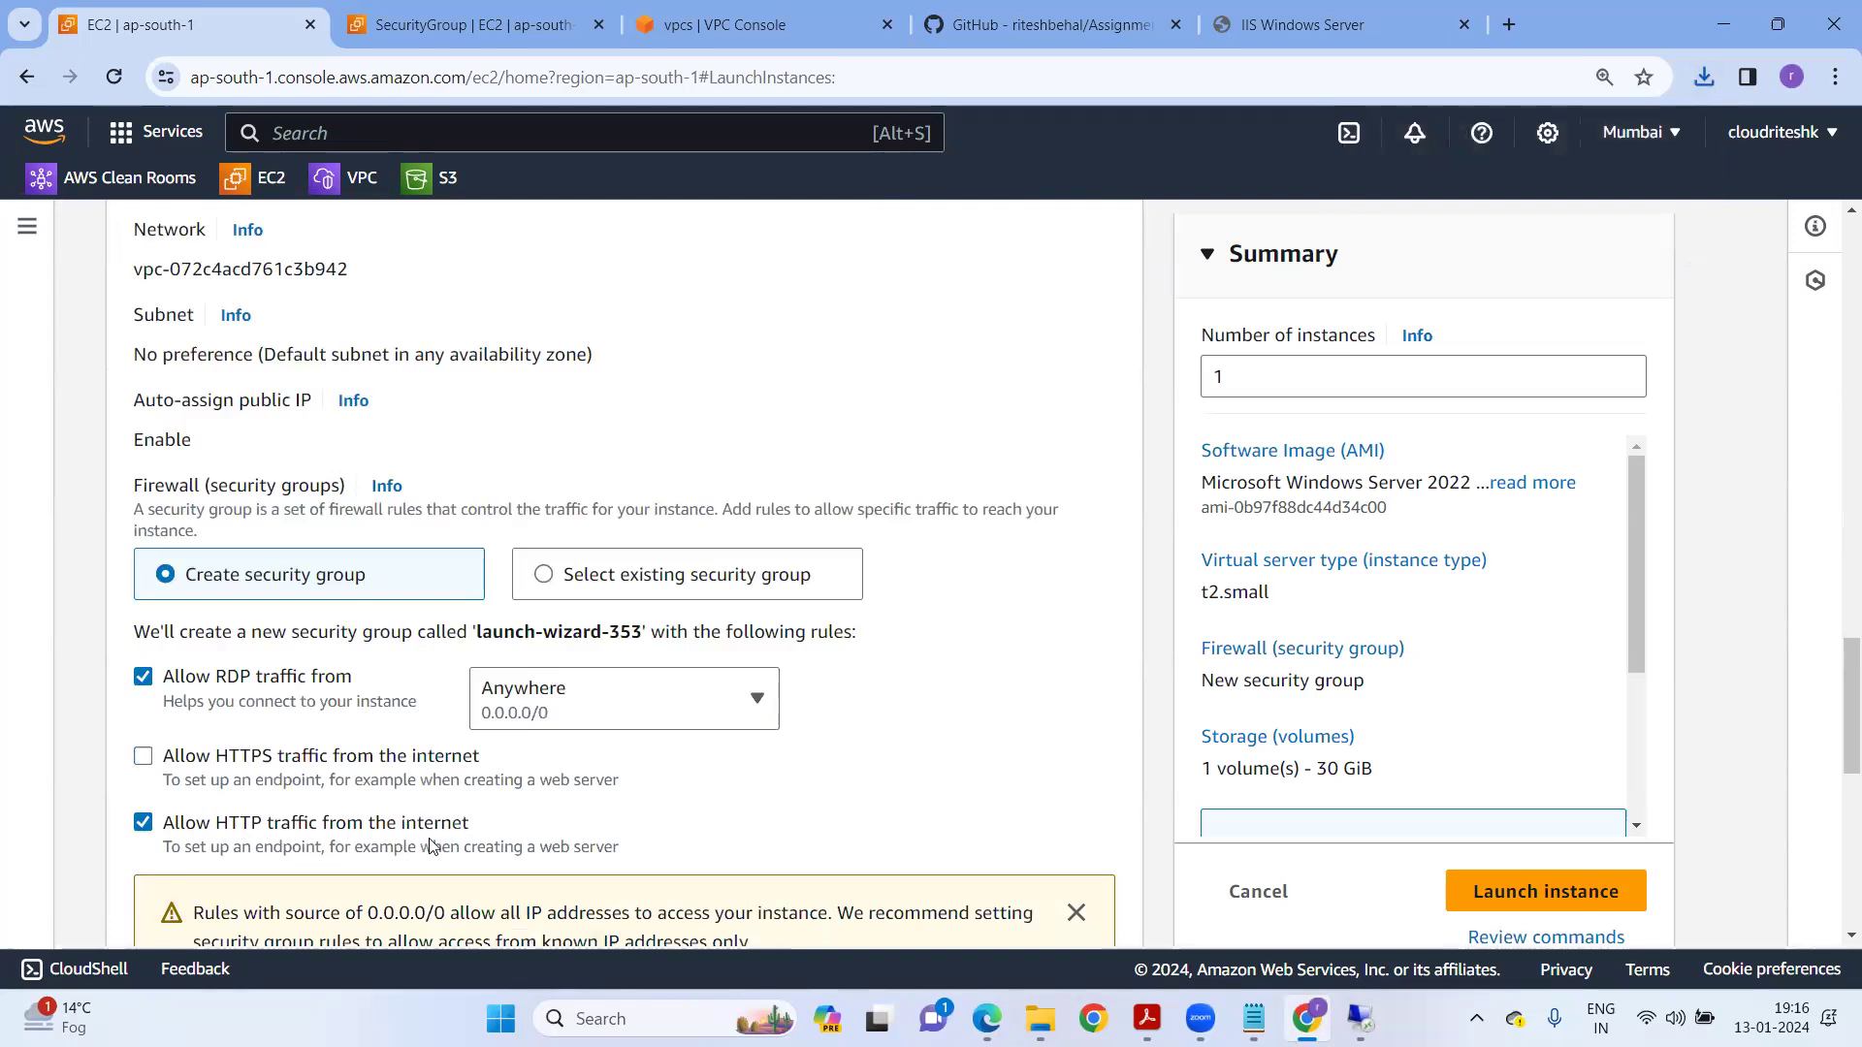
scroll(432, 846, "down", 7)
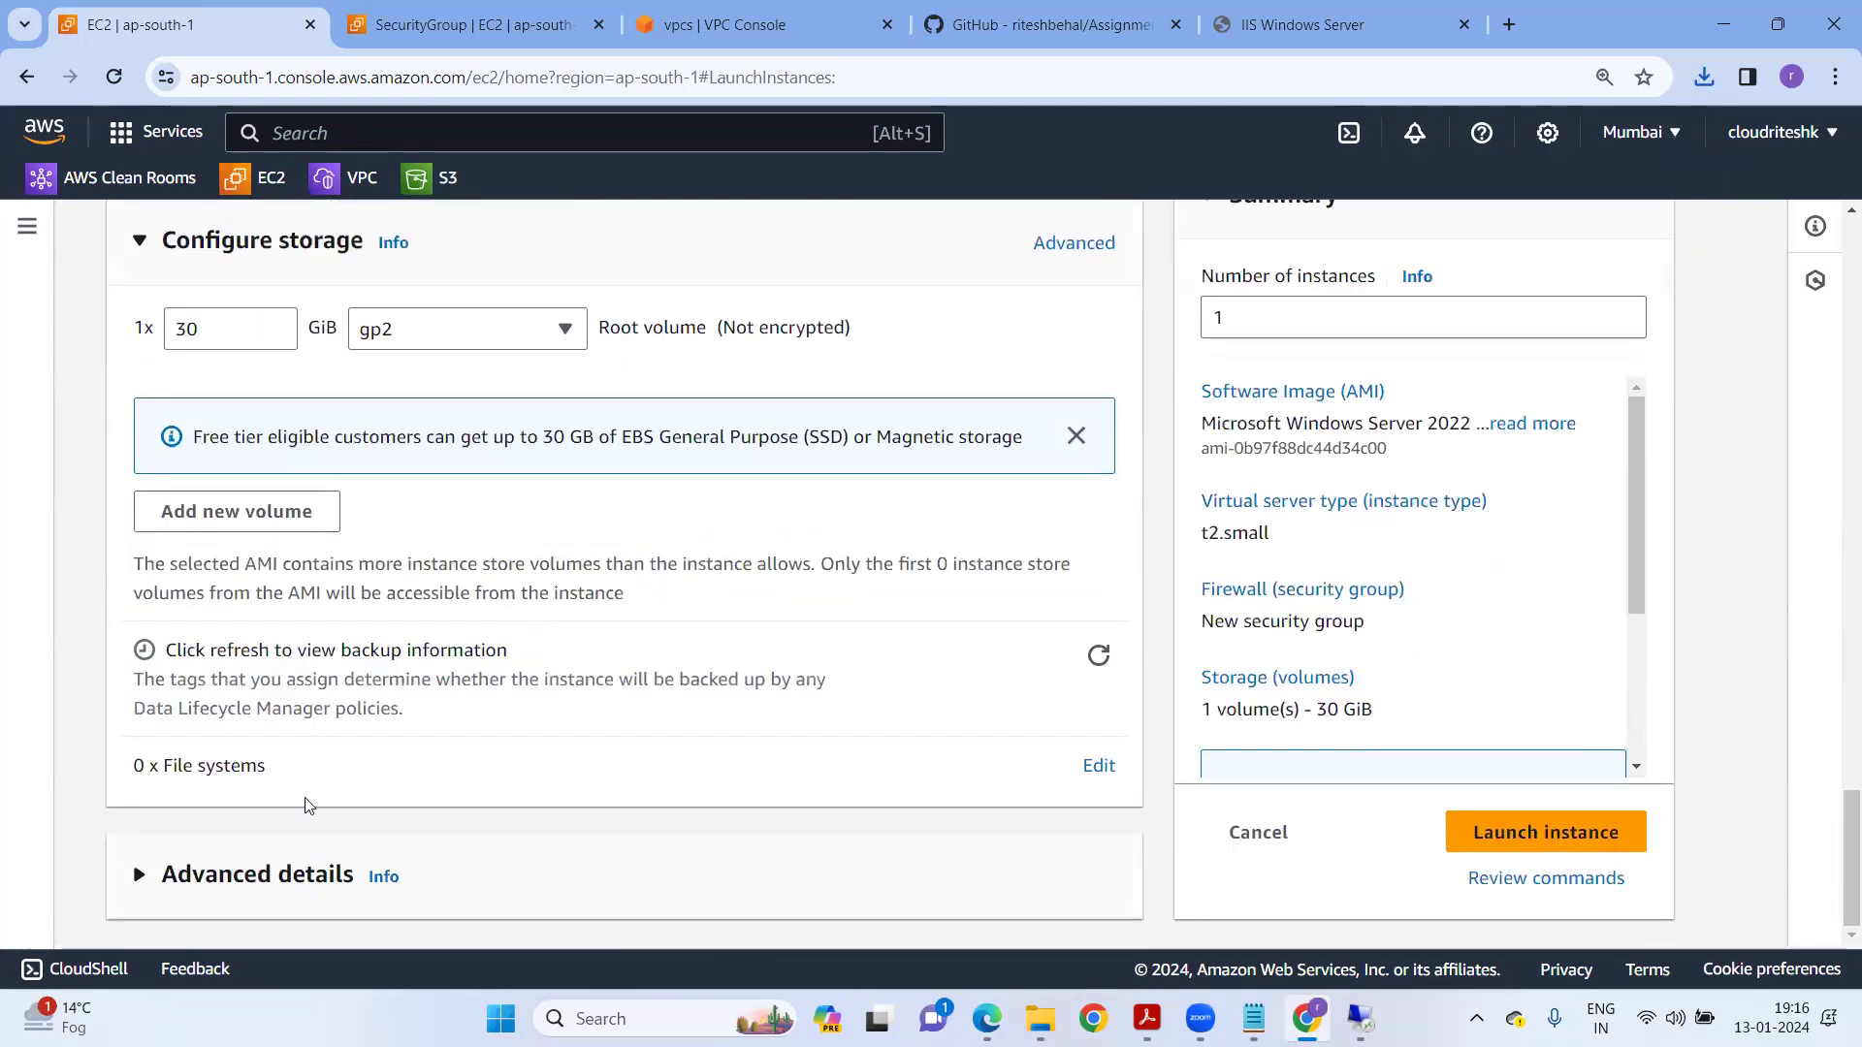
left_click(136, 873)
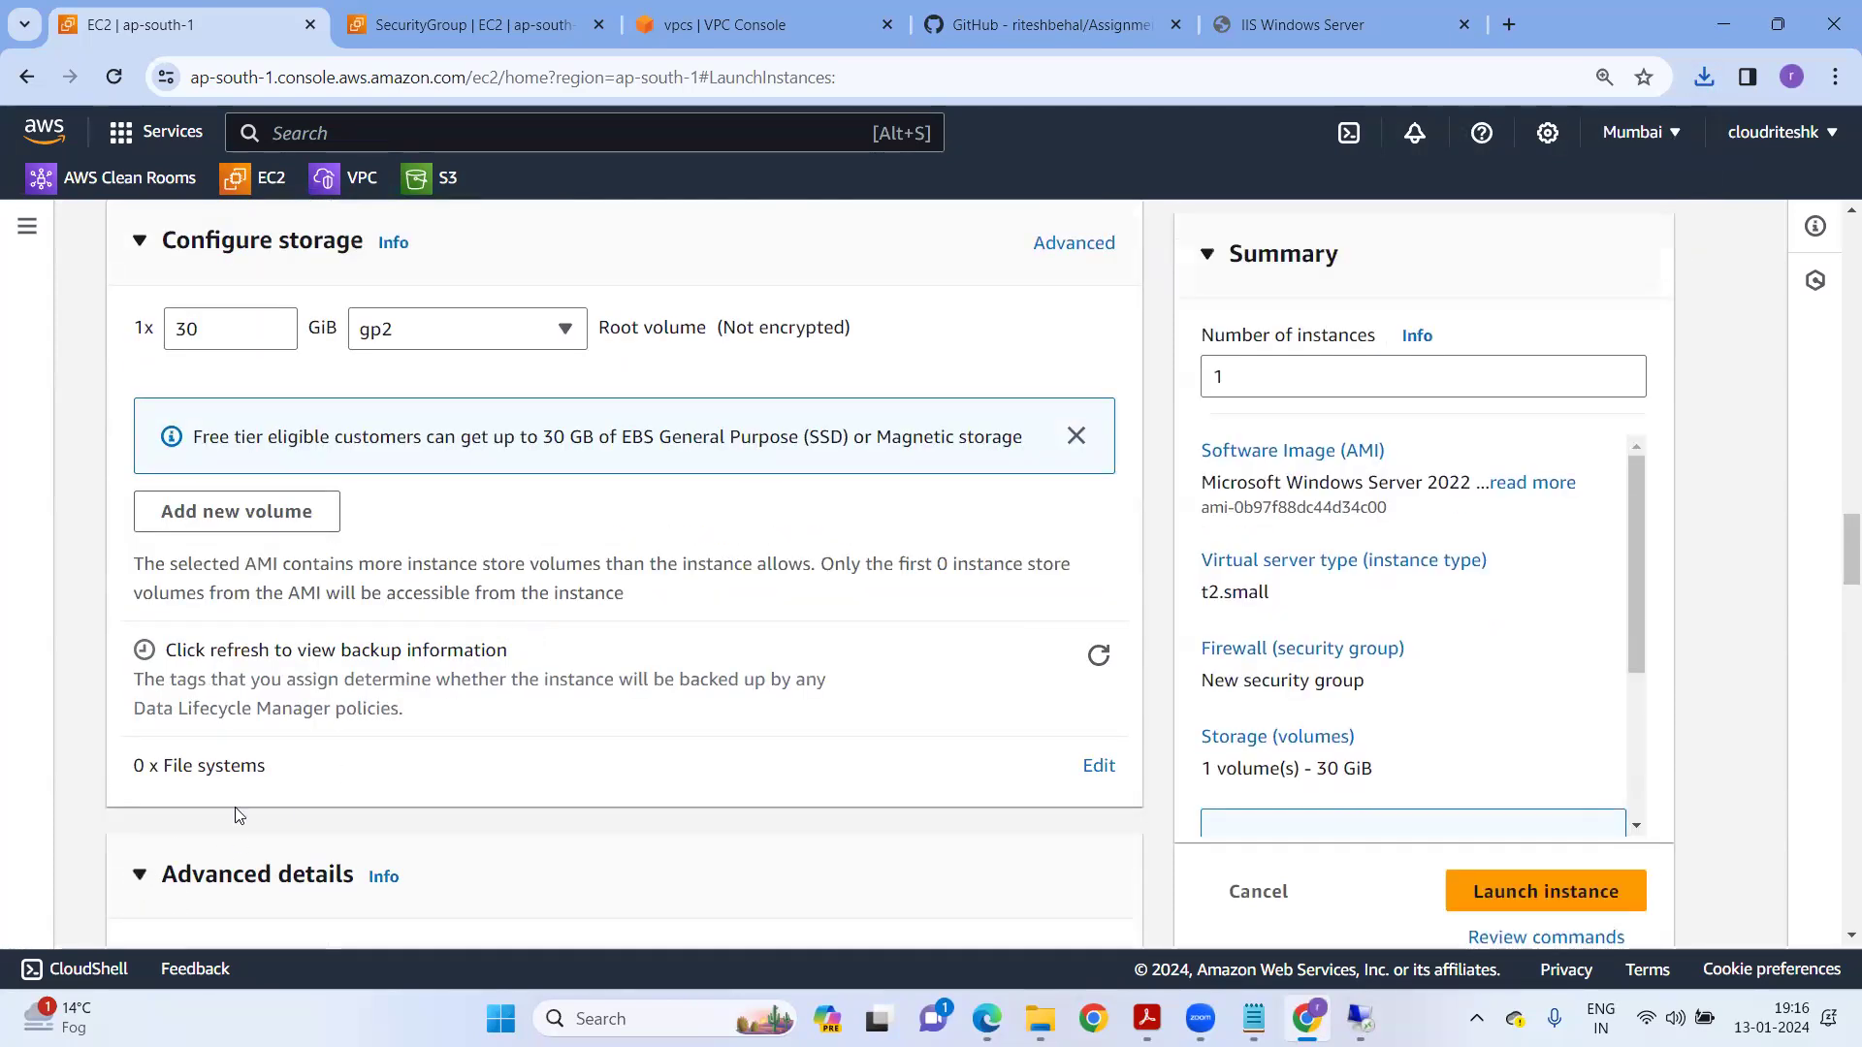
scroll(368, 755, "down", 1)
scroll(582, 543, "down", 20)
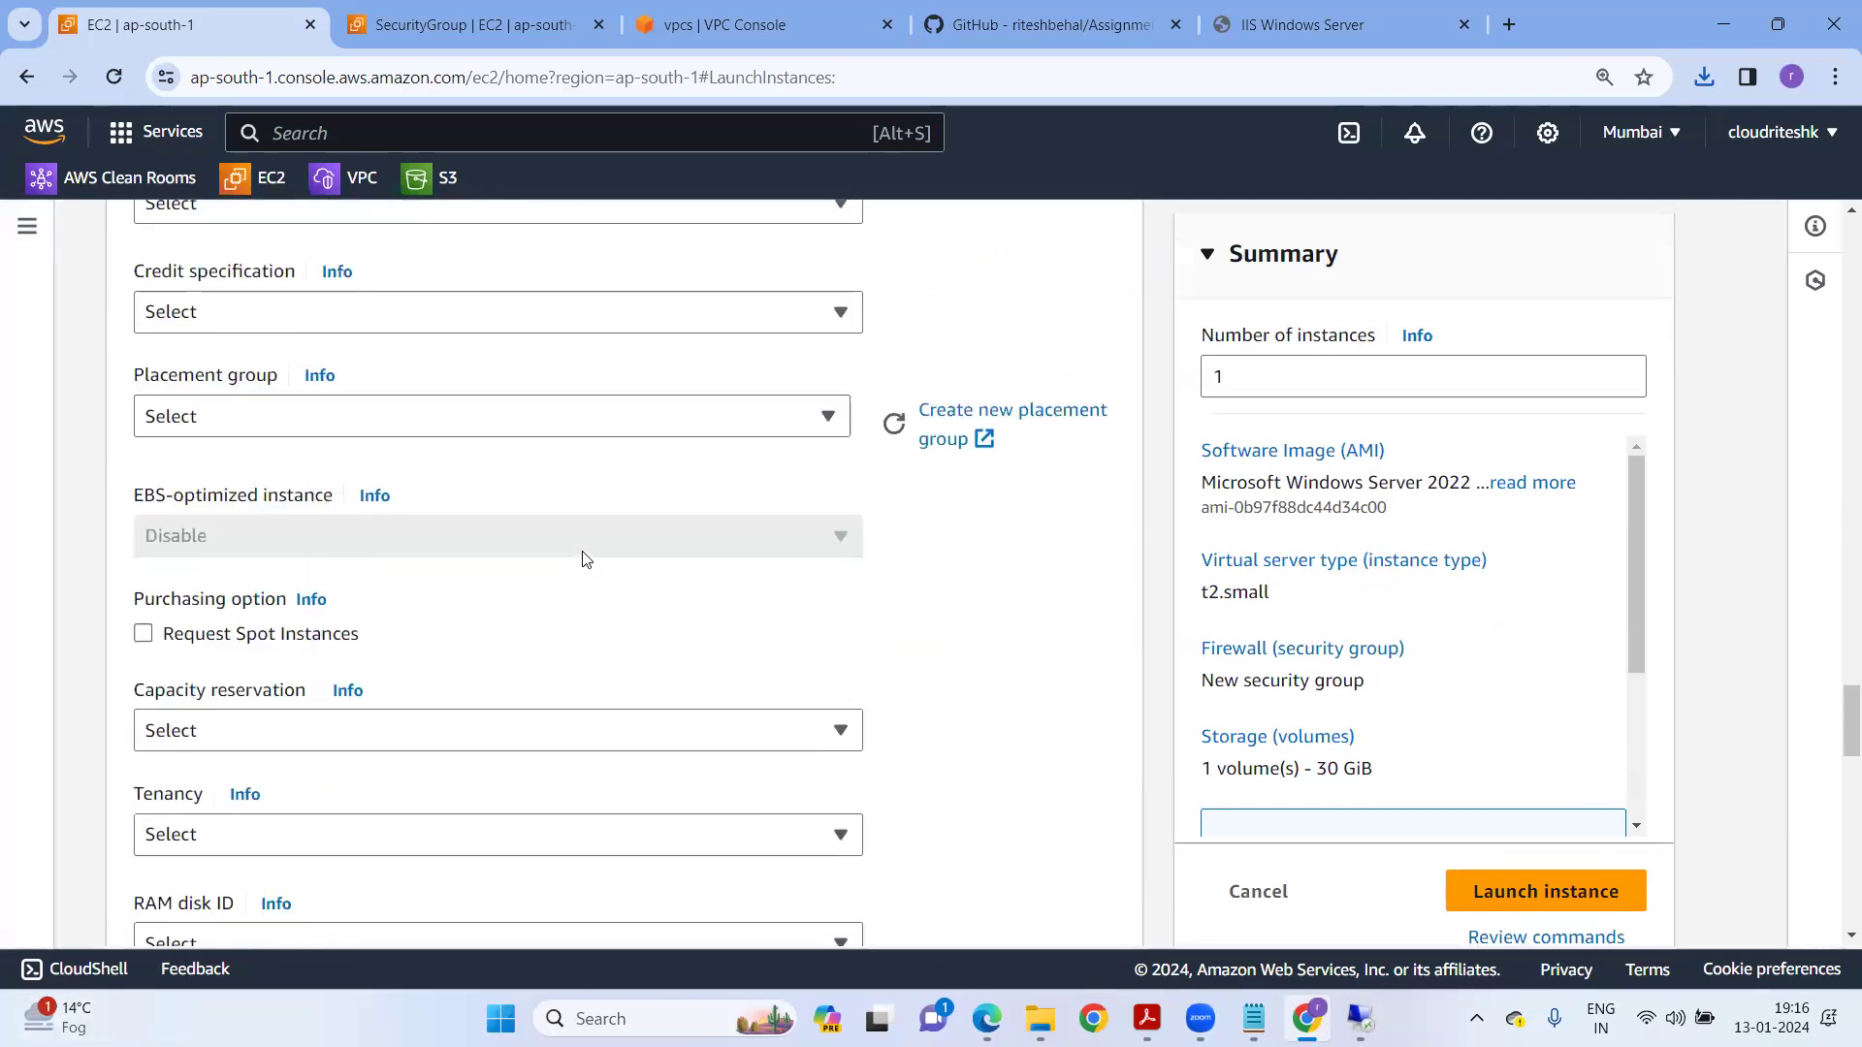
scroll(582, 558, "down", 10)
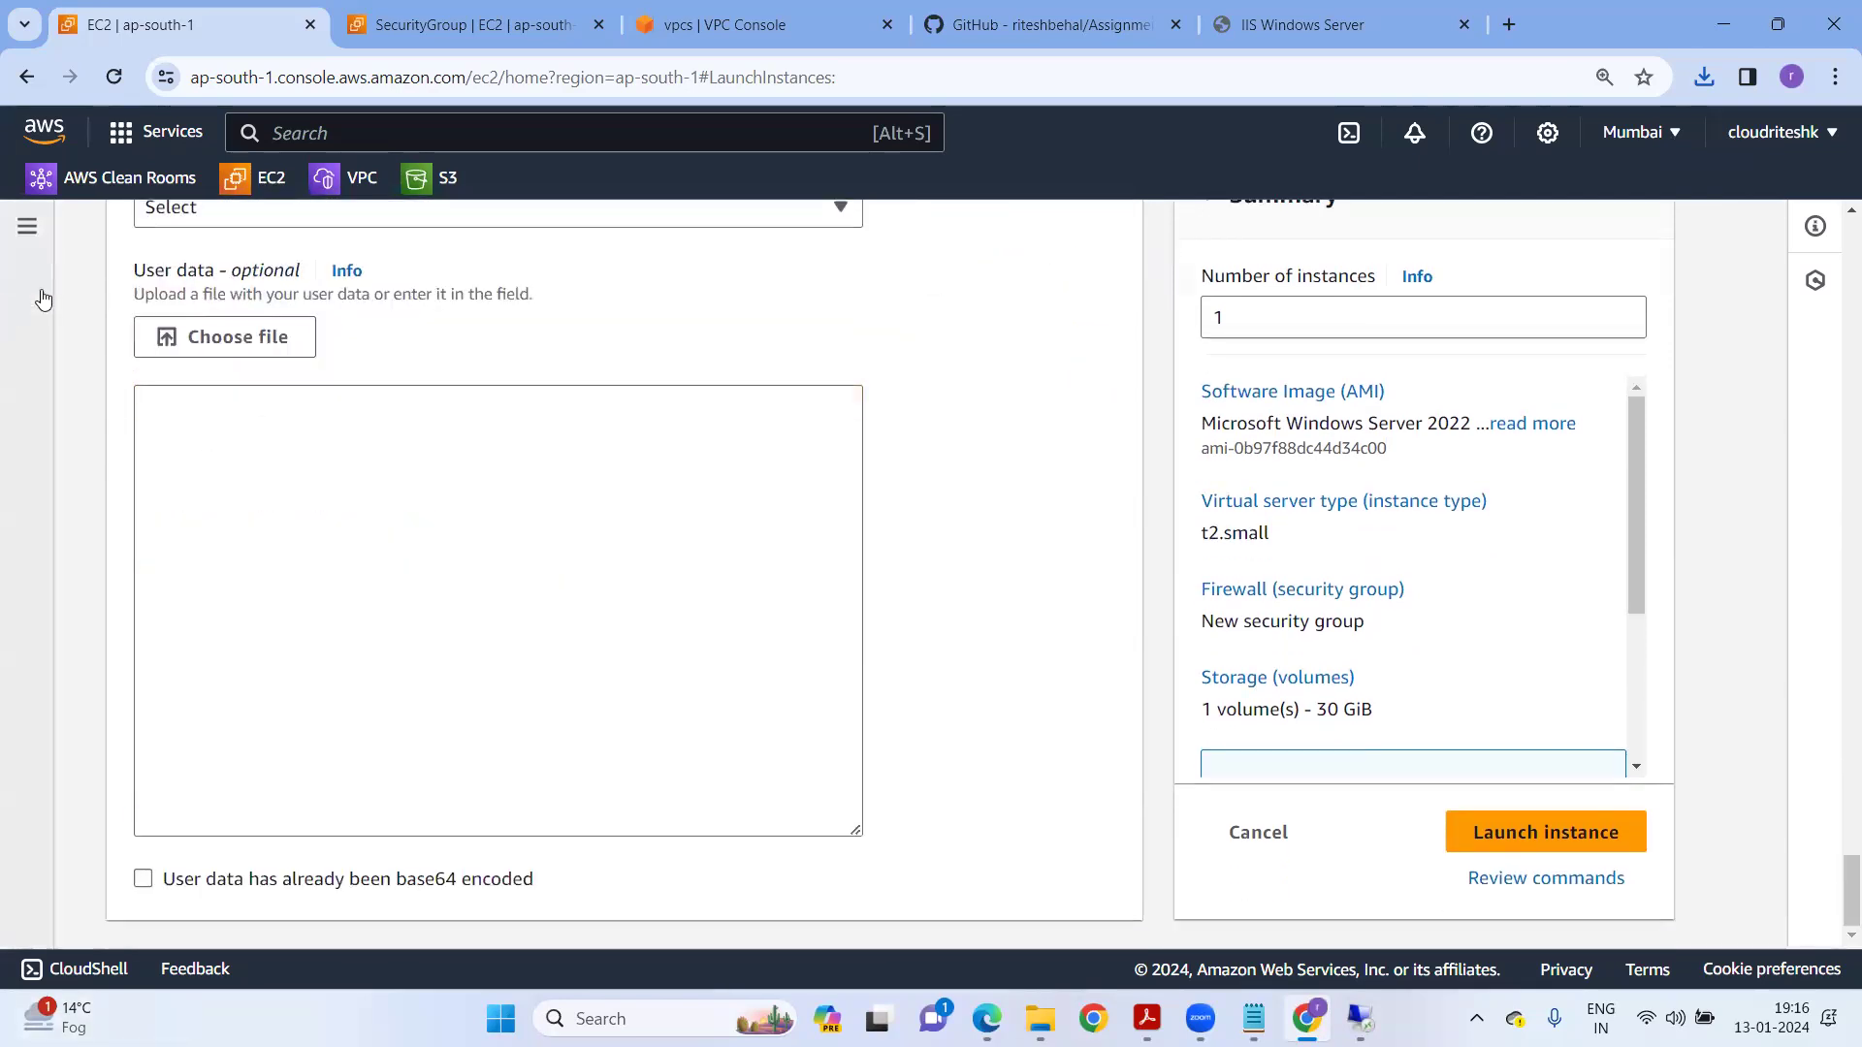
left_click(235, 440)
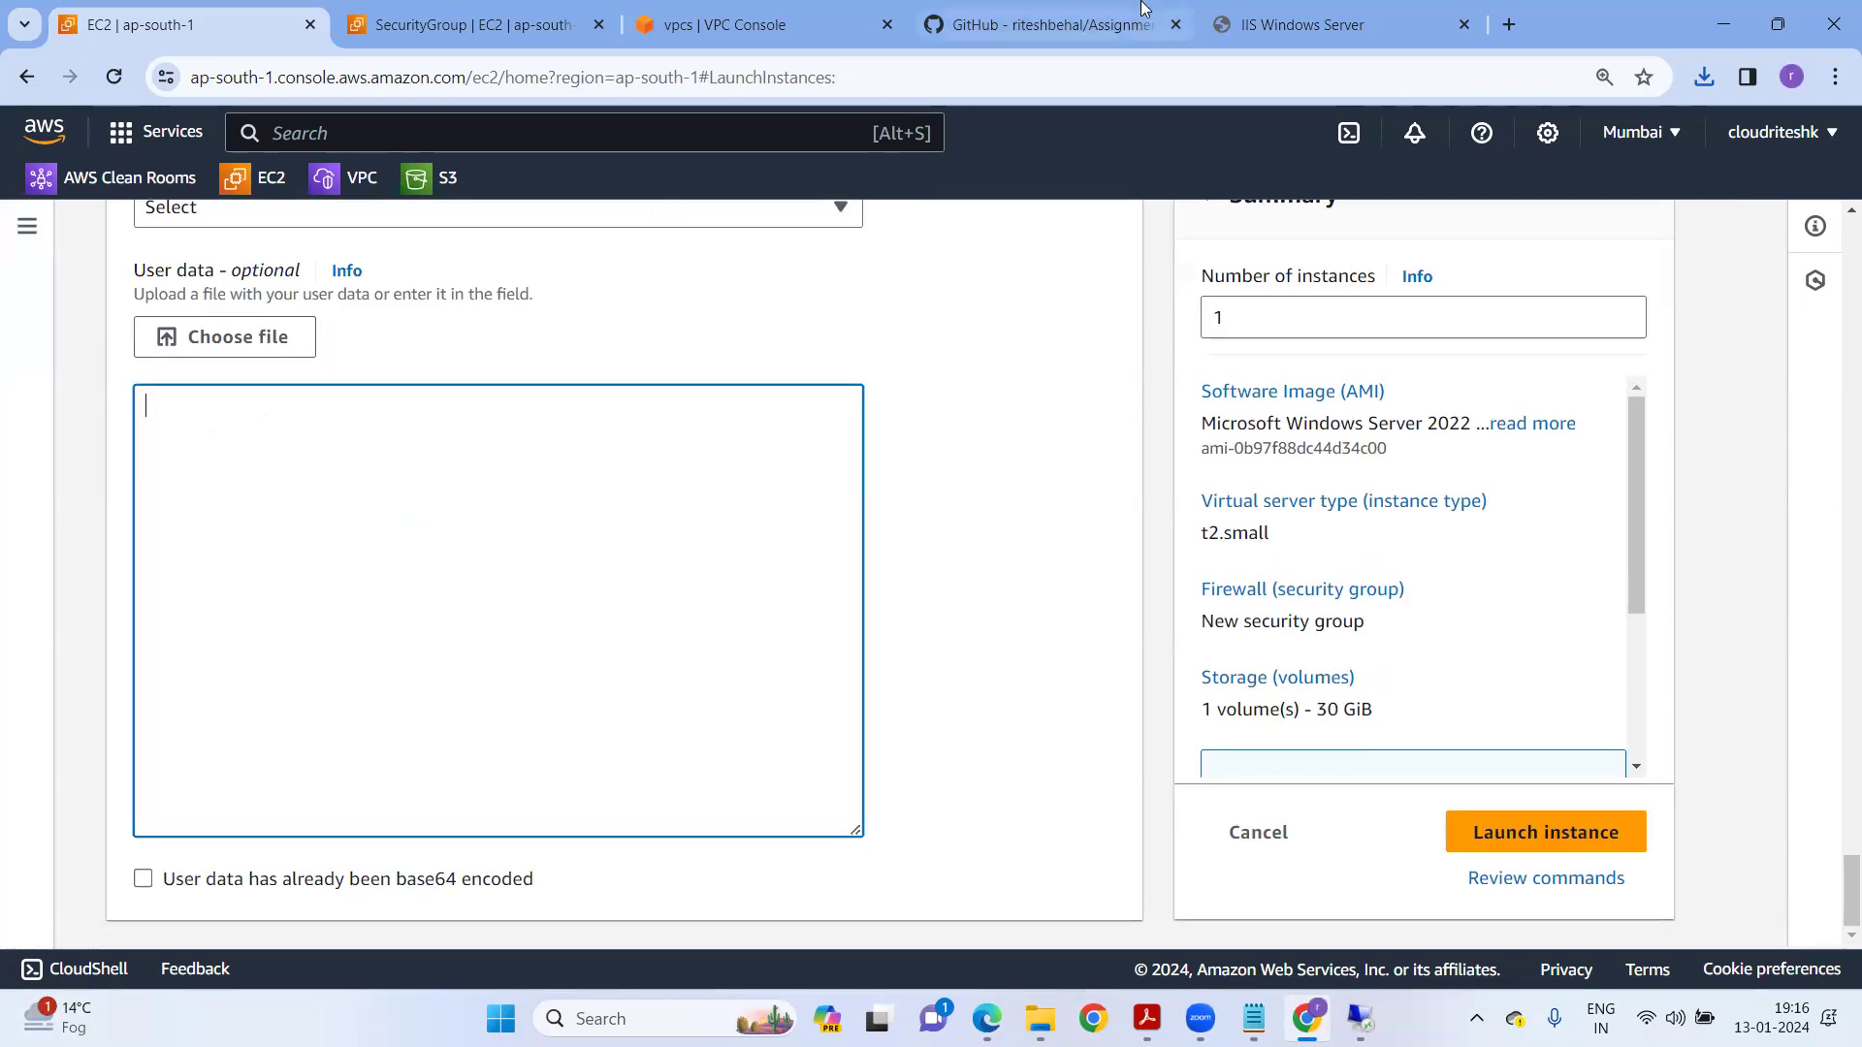
Open Install_IIS_Windows_UserData.txt in the GitHub lab repository.
left_click(1020, 31)
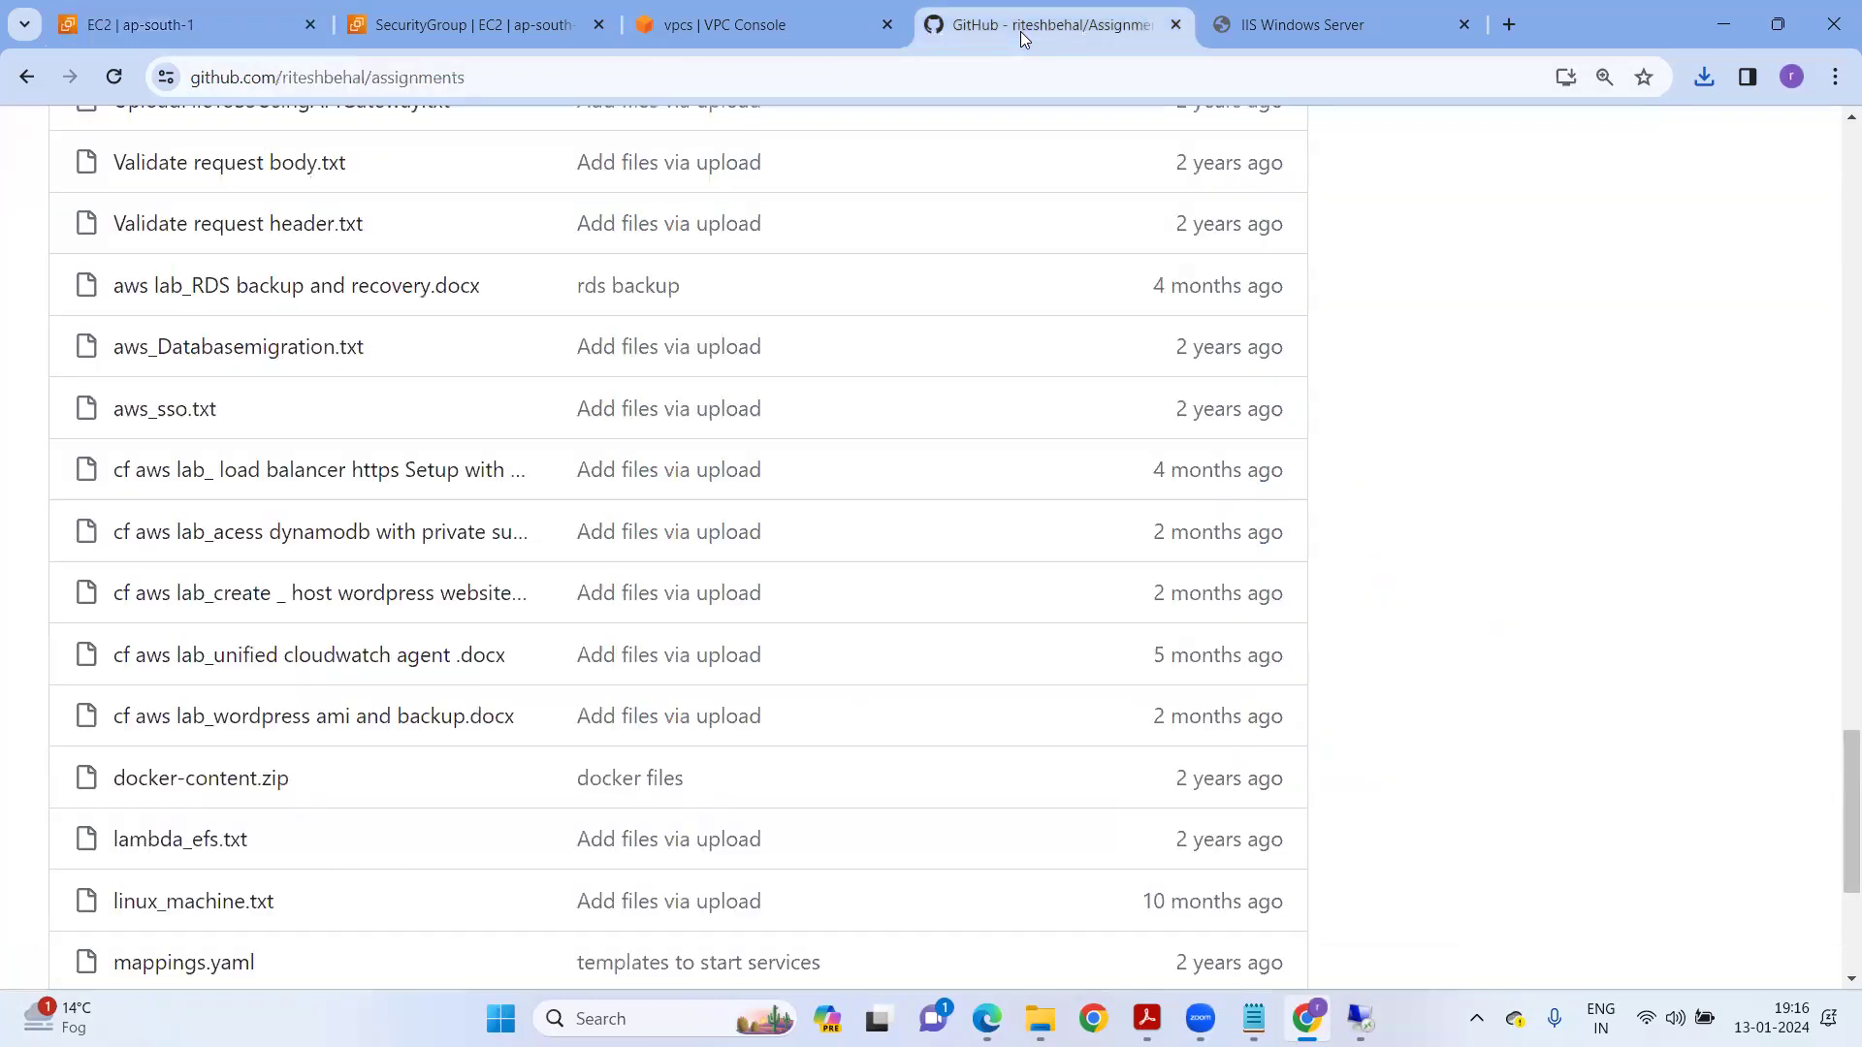
scroll(740, 532, "up", 8)
scroll(740, 538, "up", 14)
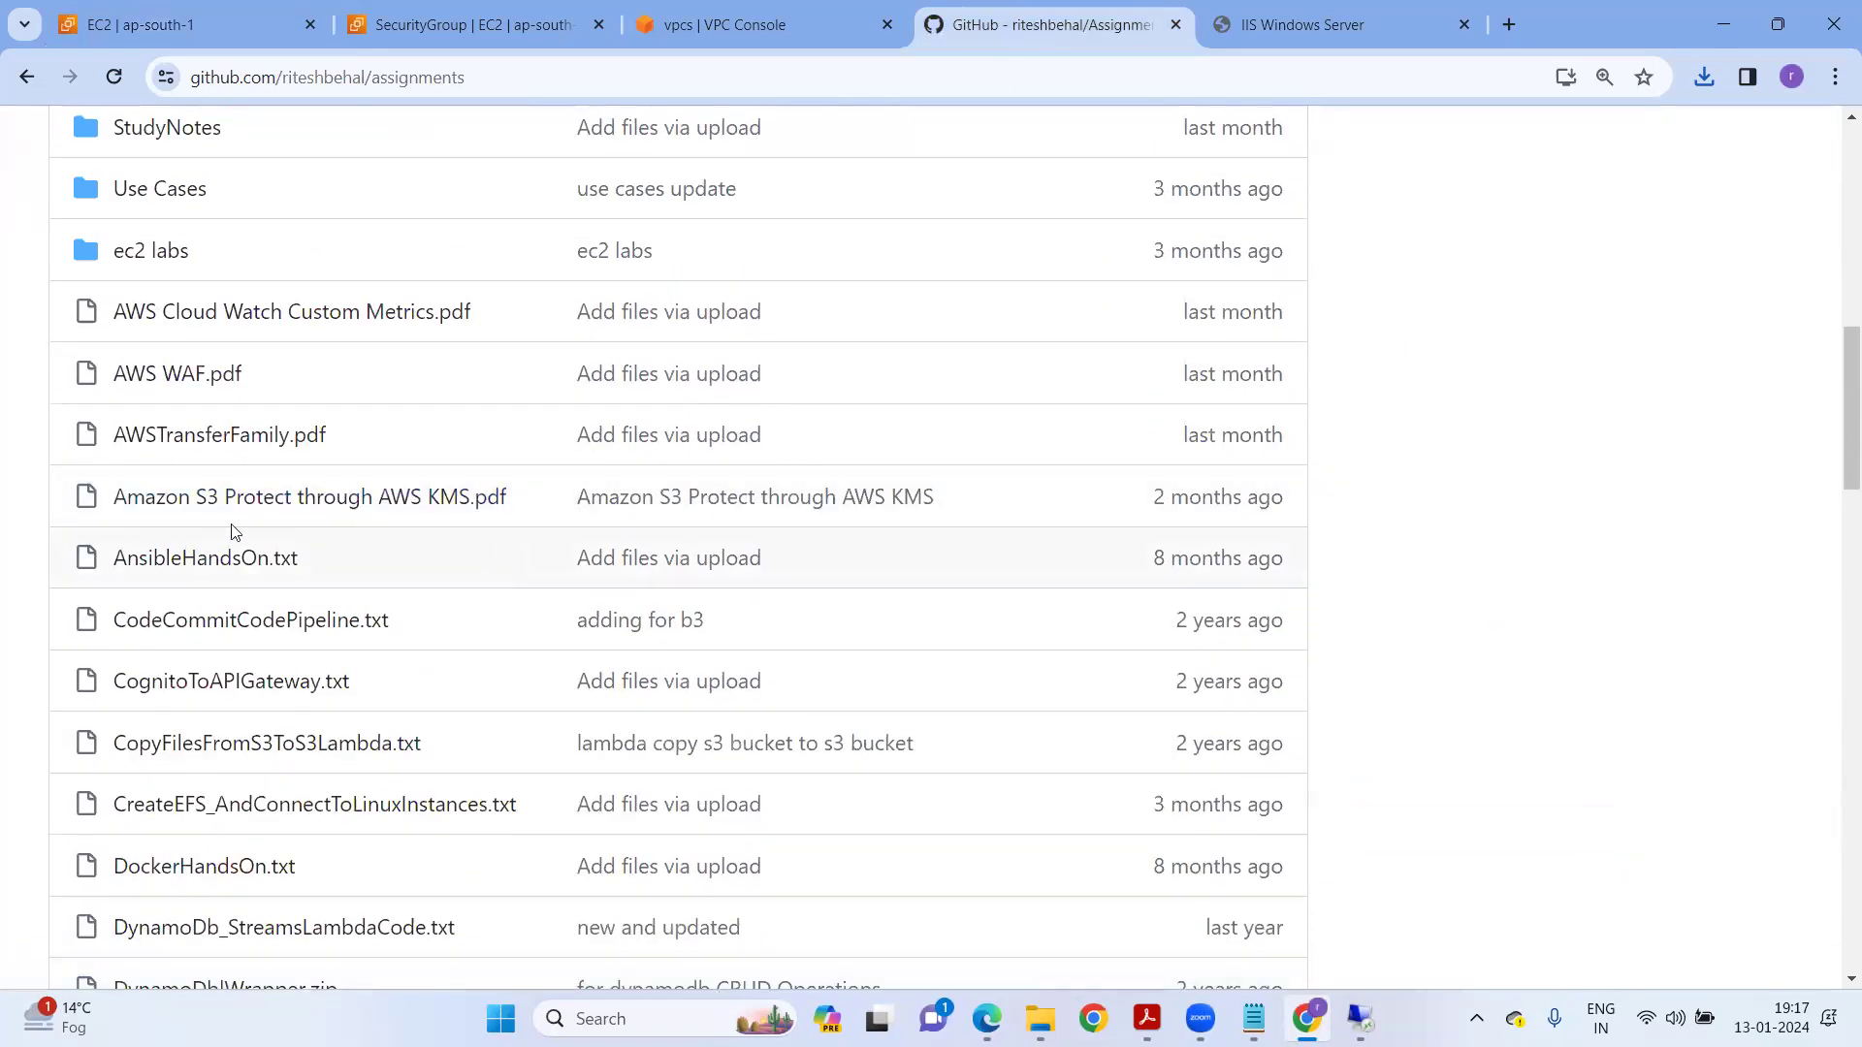
scroll(330, 504, "up", 5)
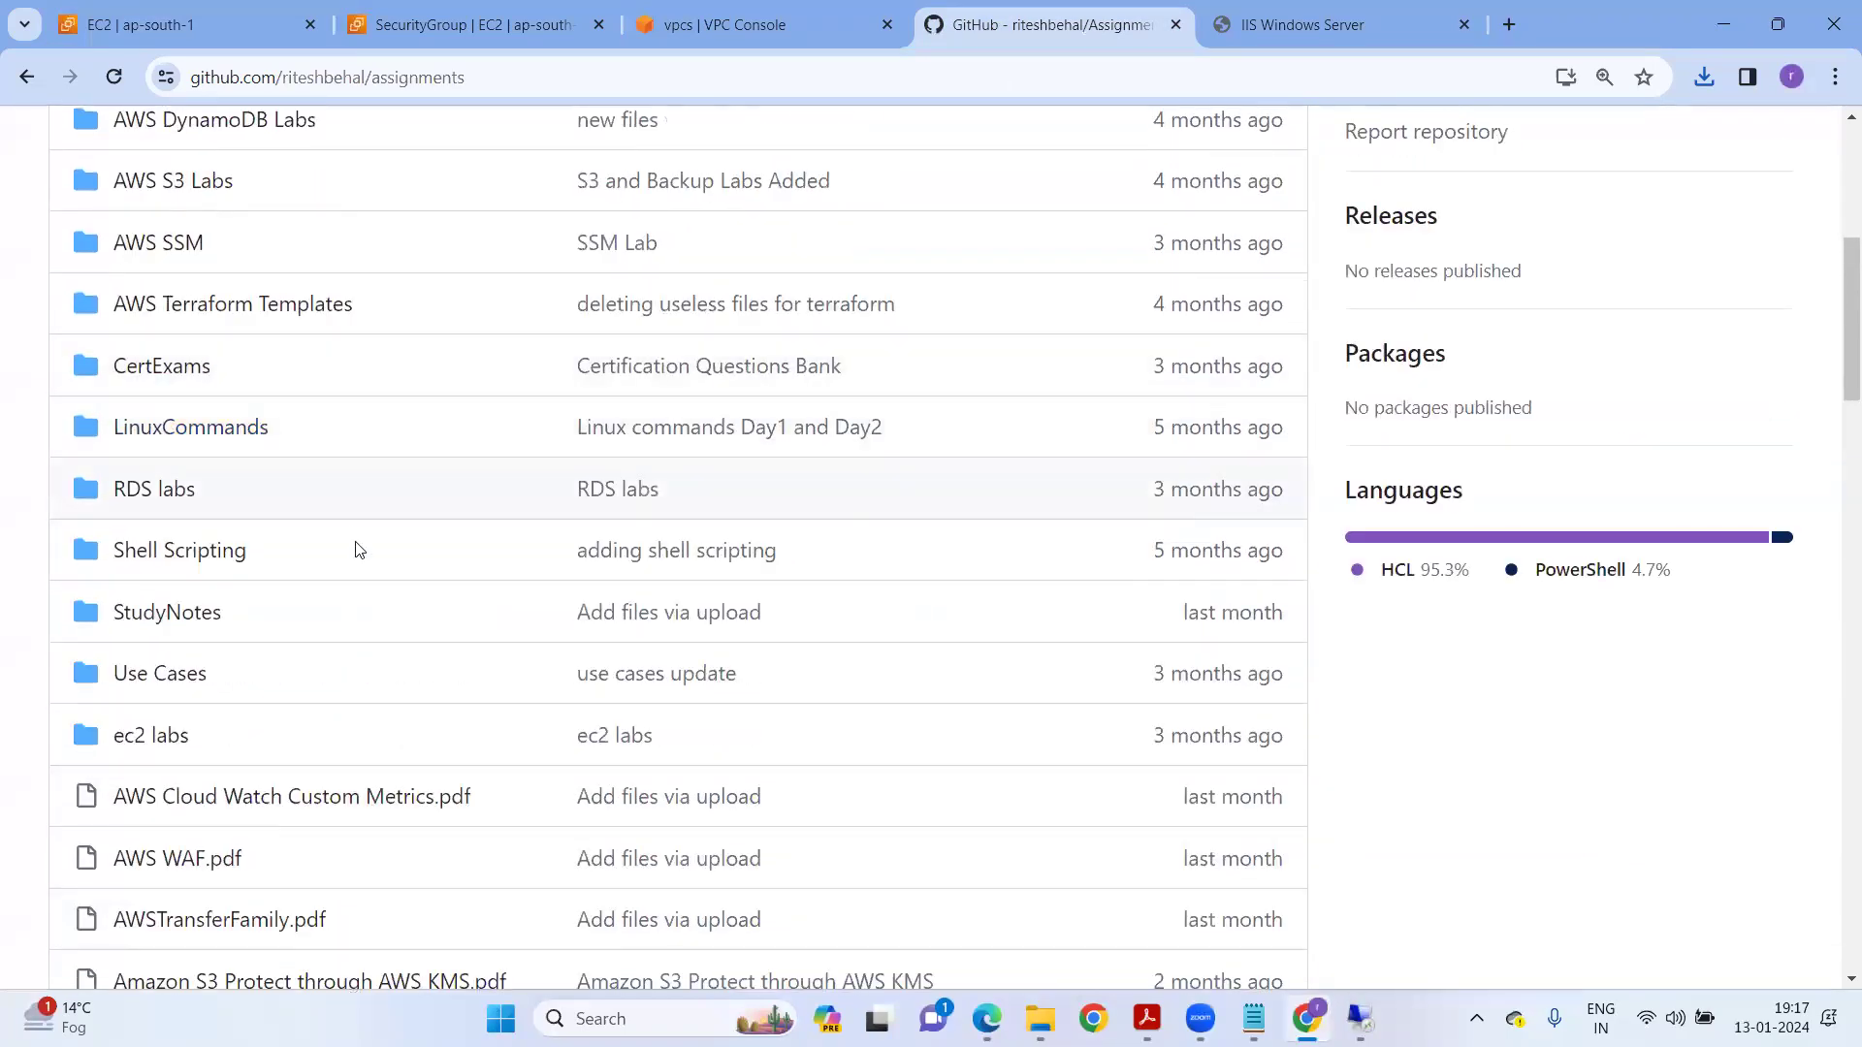
scroll(351, 514, "down", 4)
scroll(408, 470, "down", 4)
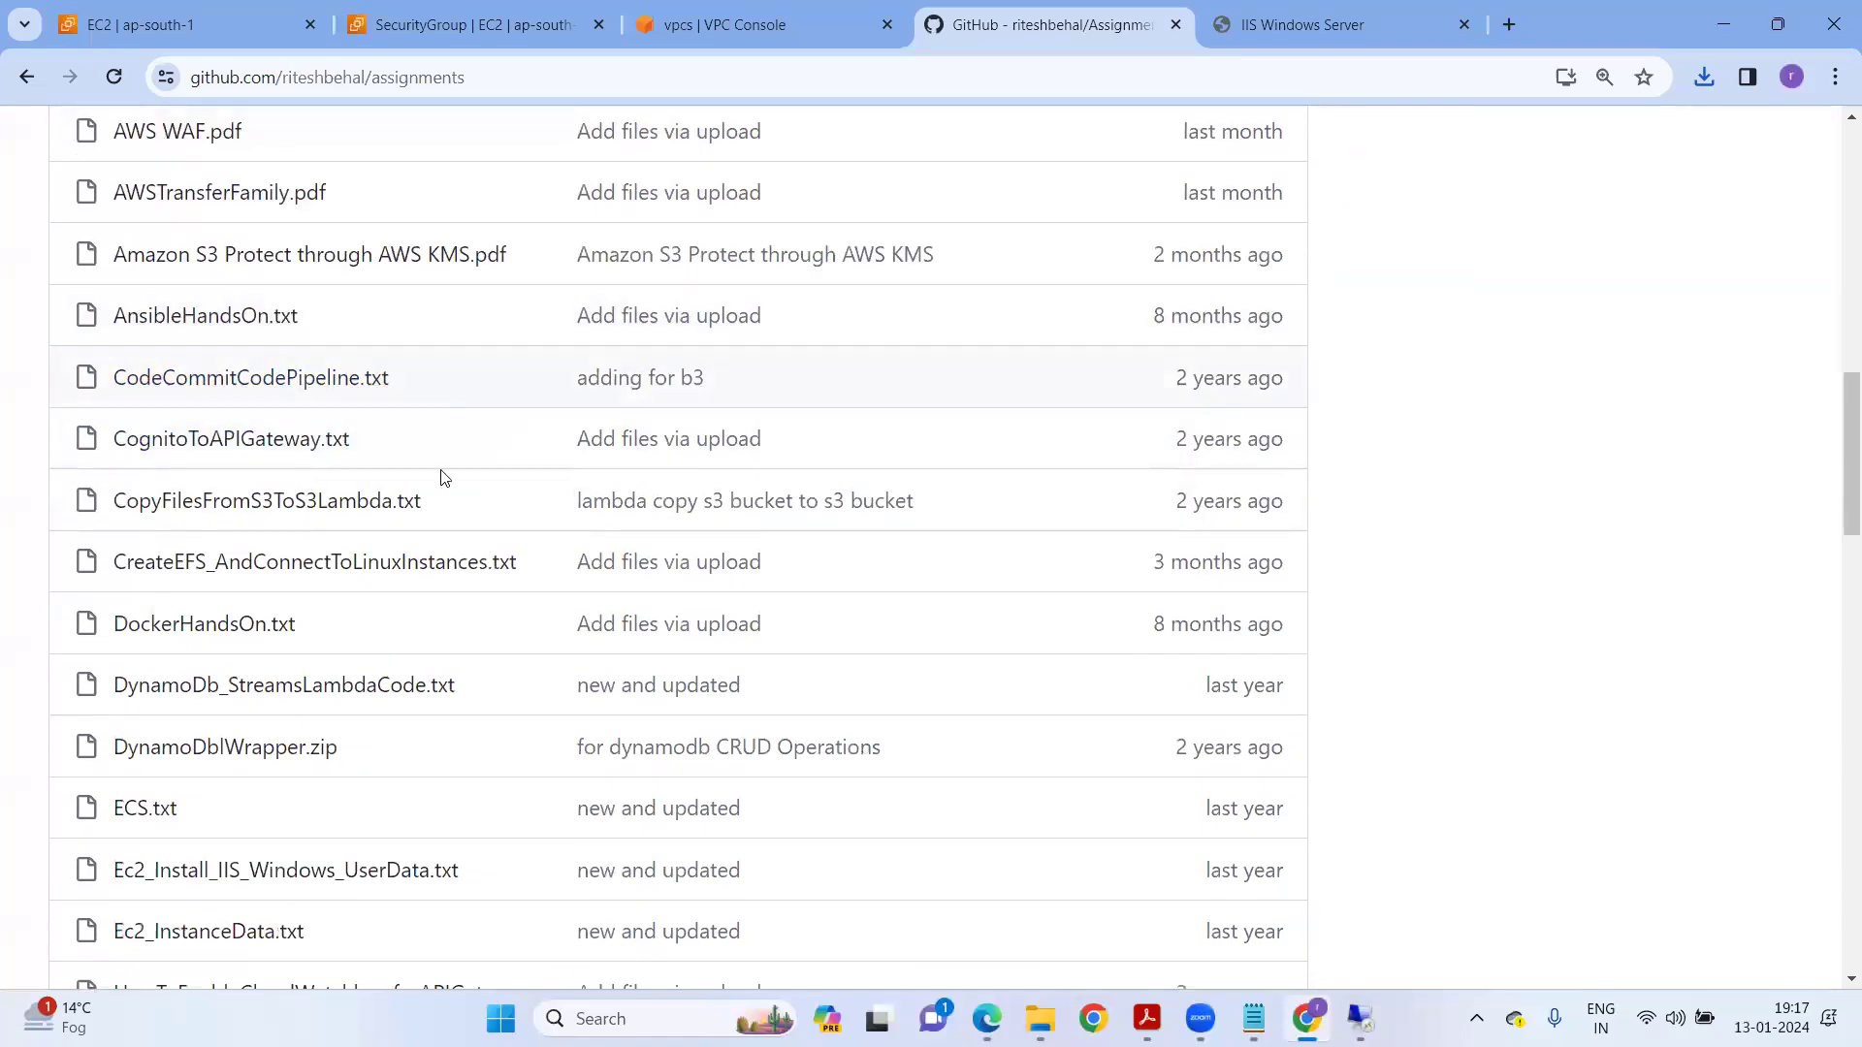
scroll(602, 540, "down", 5)
scroll(504, 534, "down", 2)
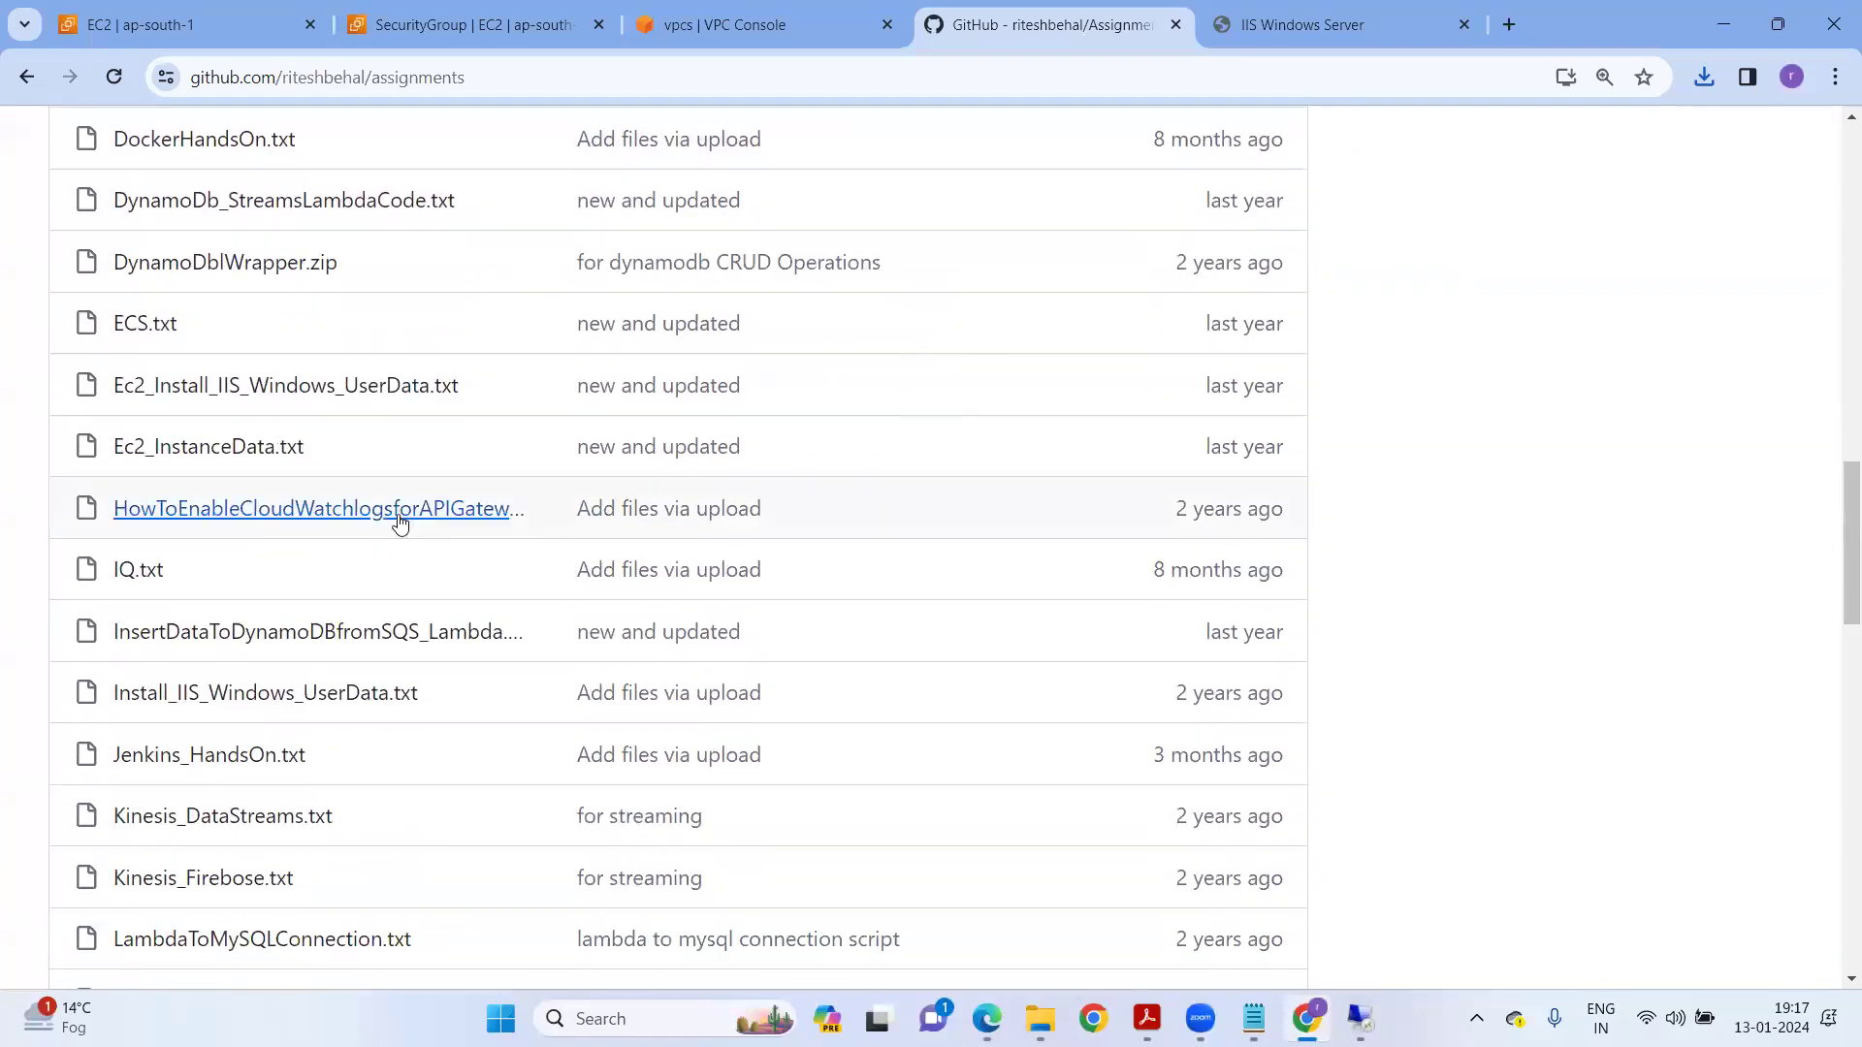
left_click(283, 576)
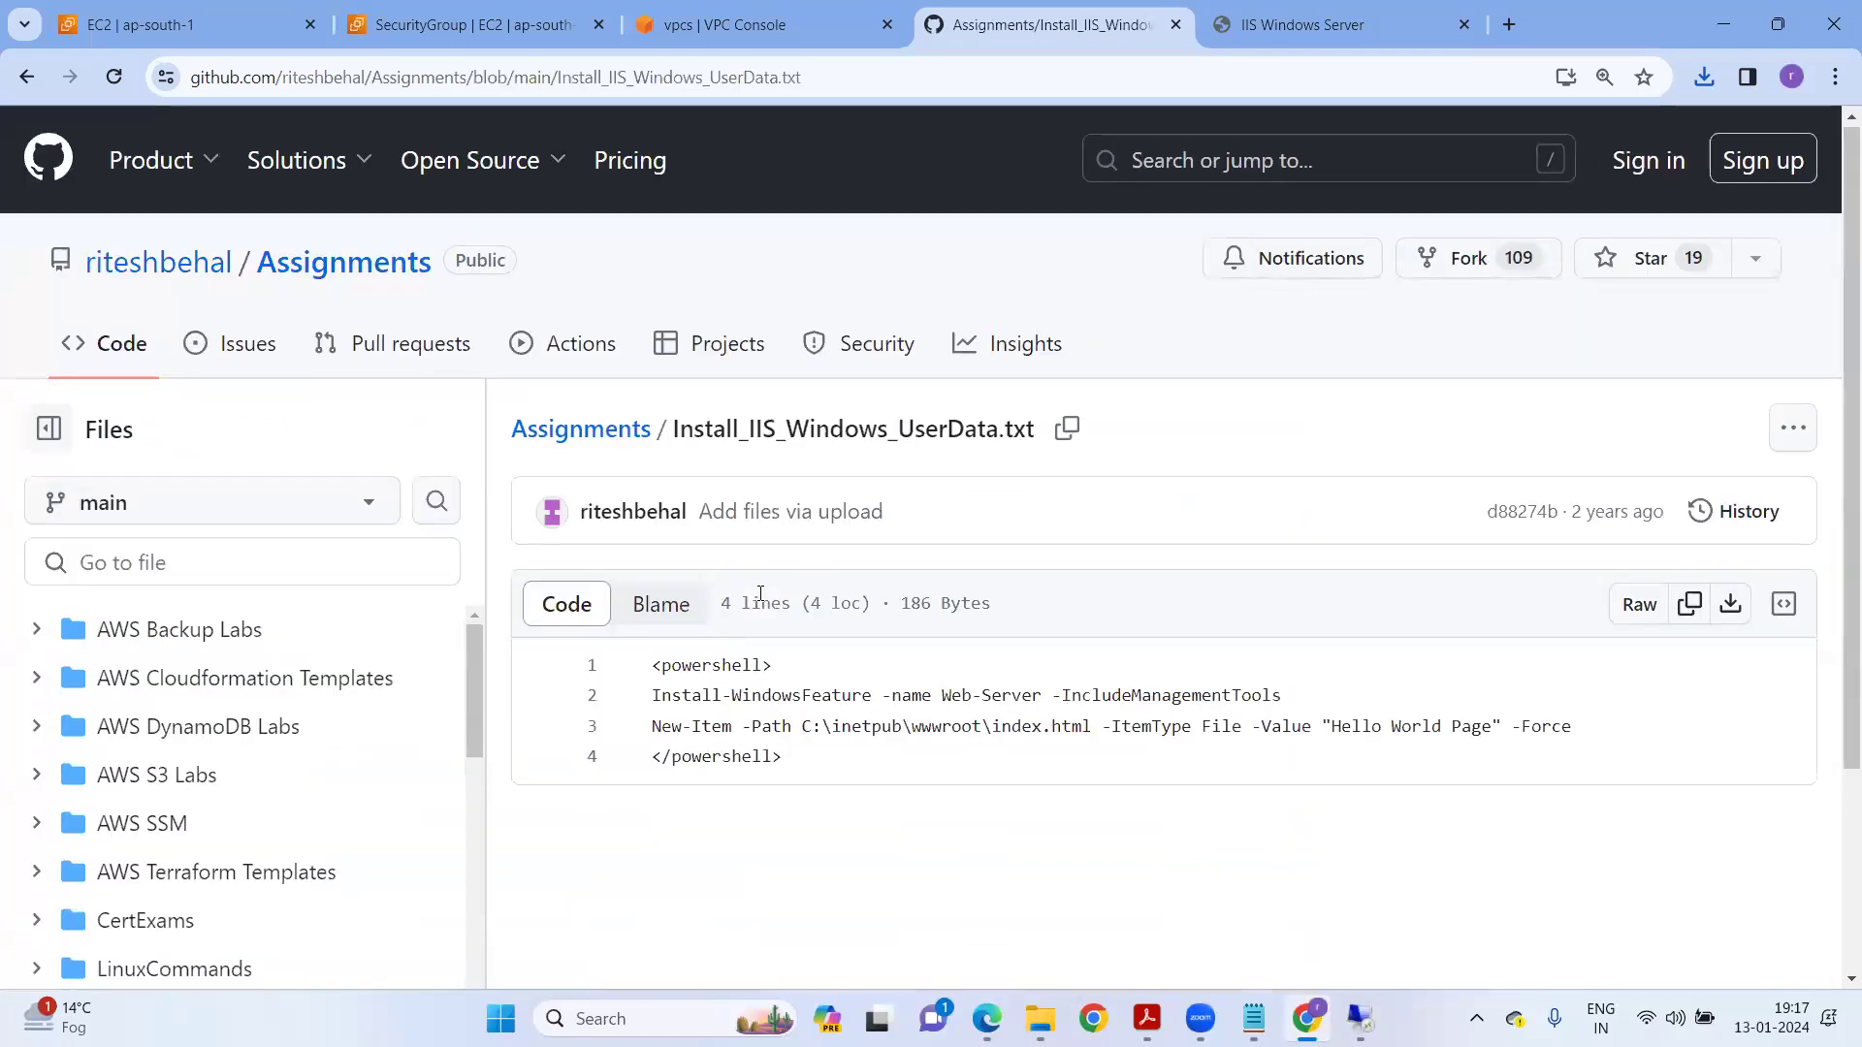
Copy the four-line PowerShell IIS install script.
scroll(760, 598, "down", 2)
left_click_drag(792, 519, 665, 431)
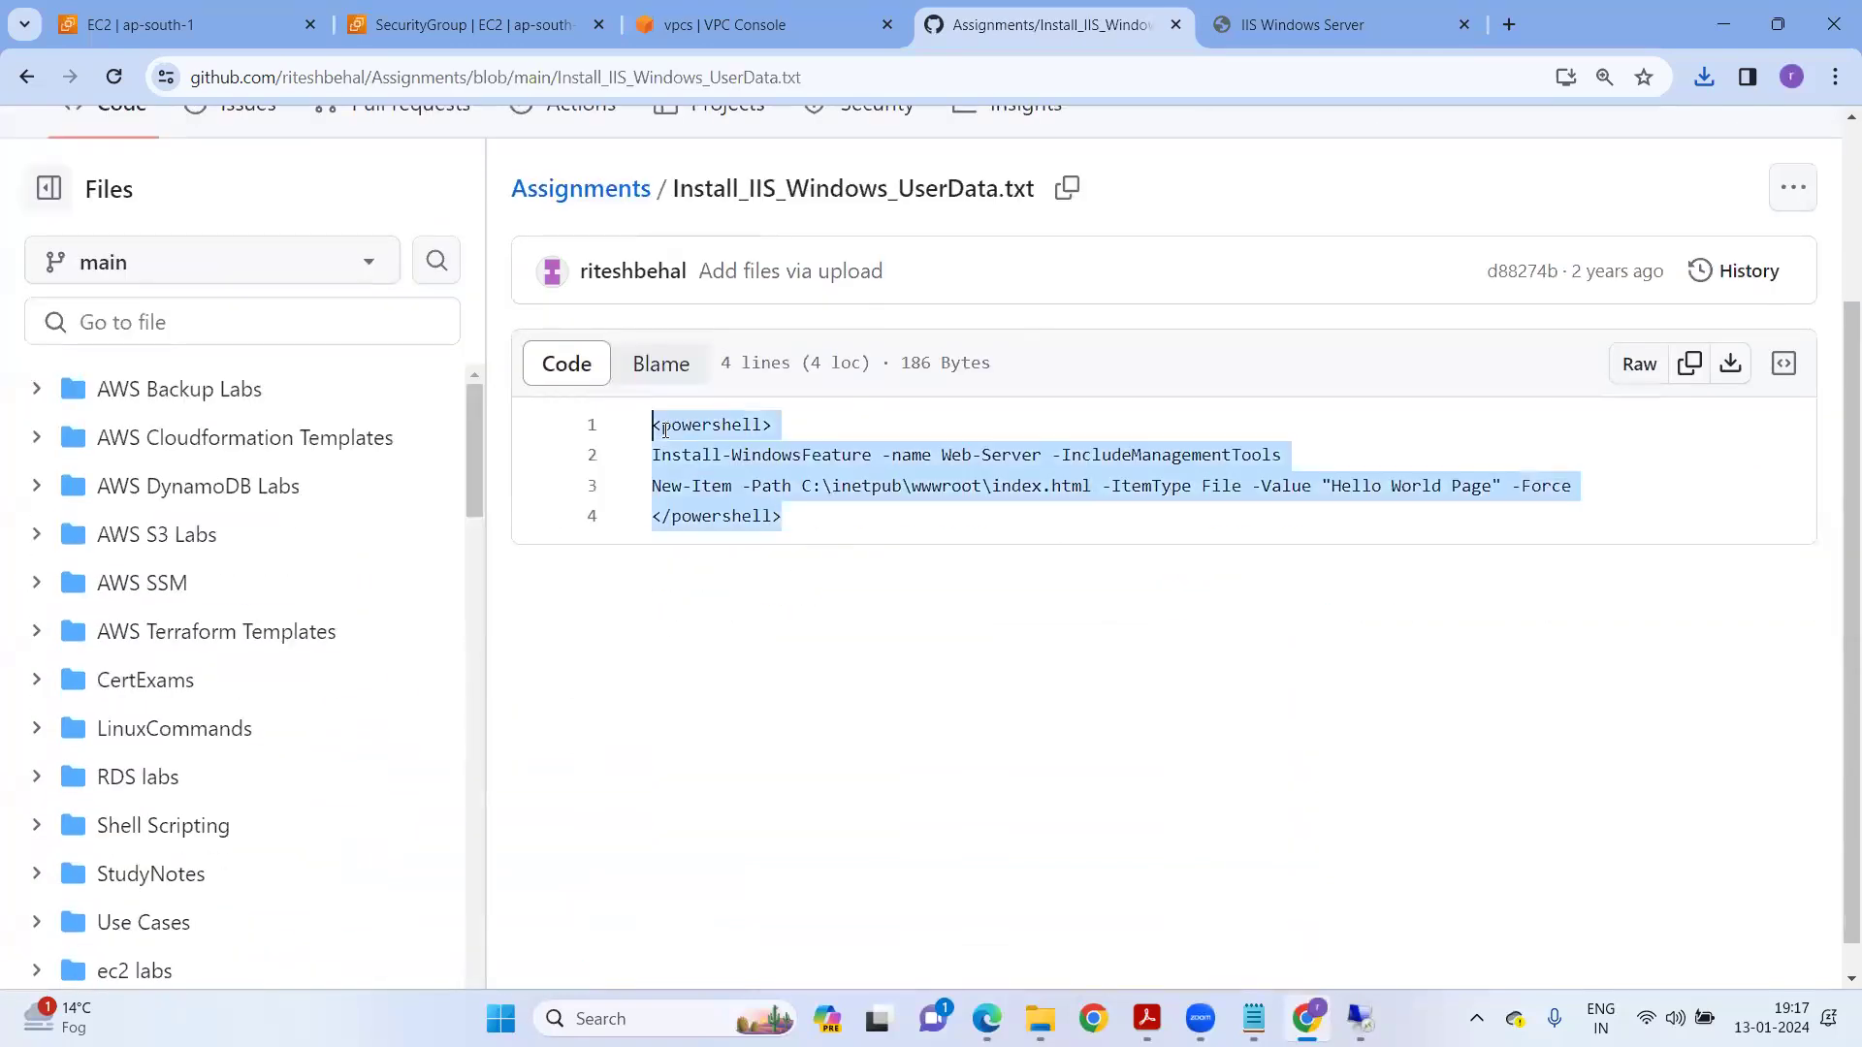
scroll(665, 430, "up", 3)
right_click(715, 686)
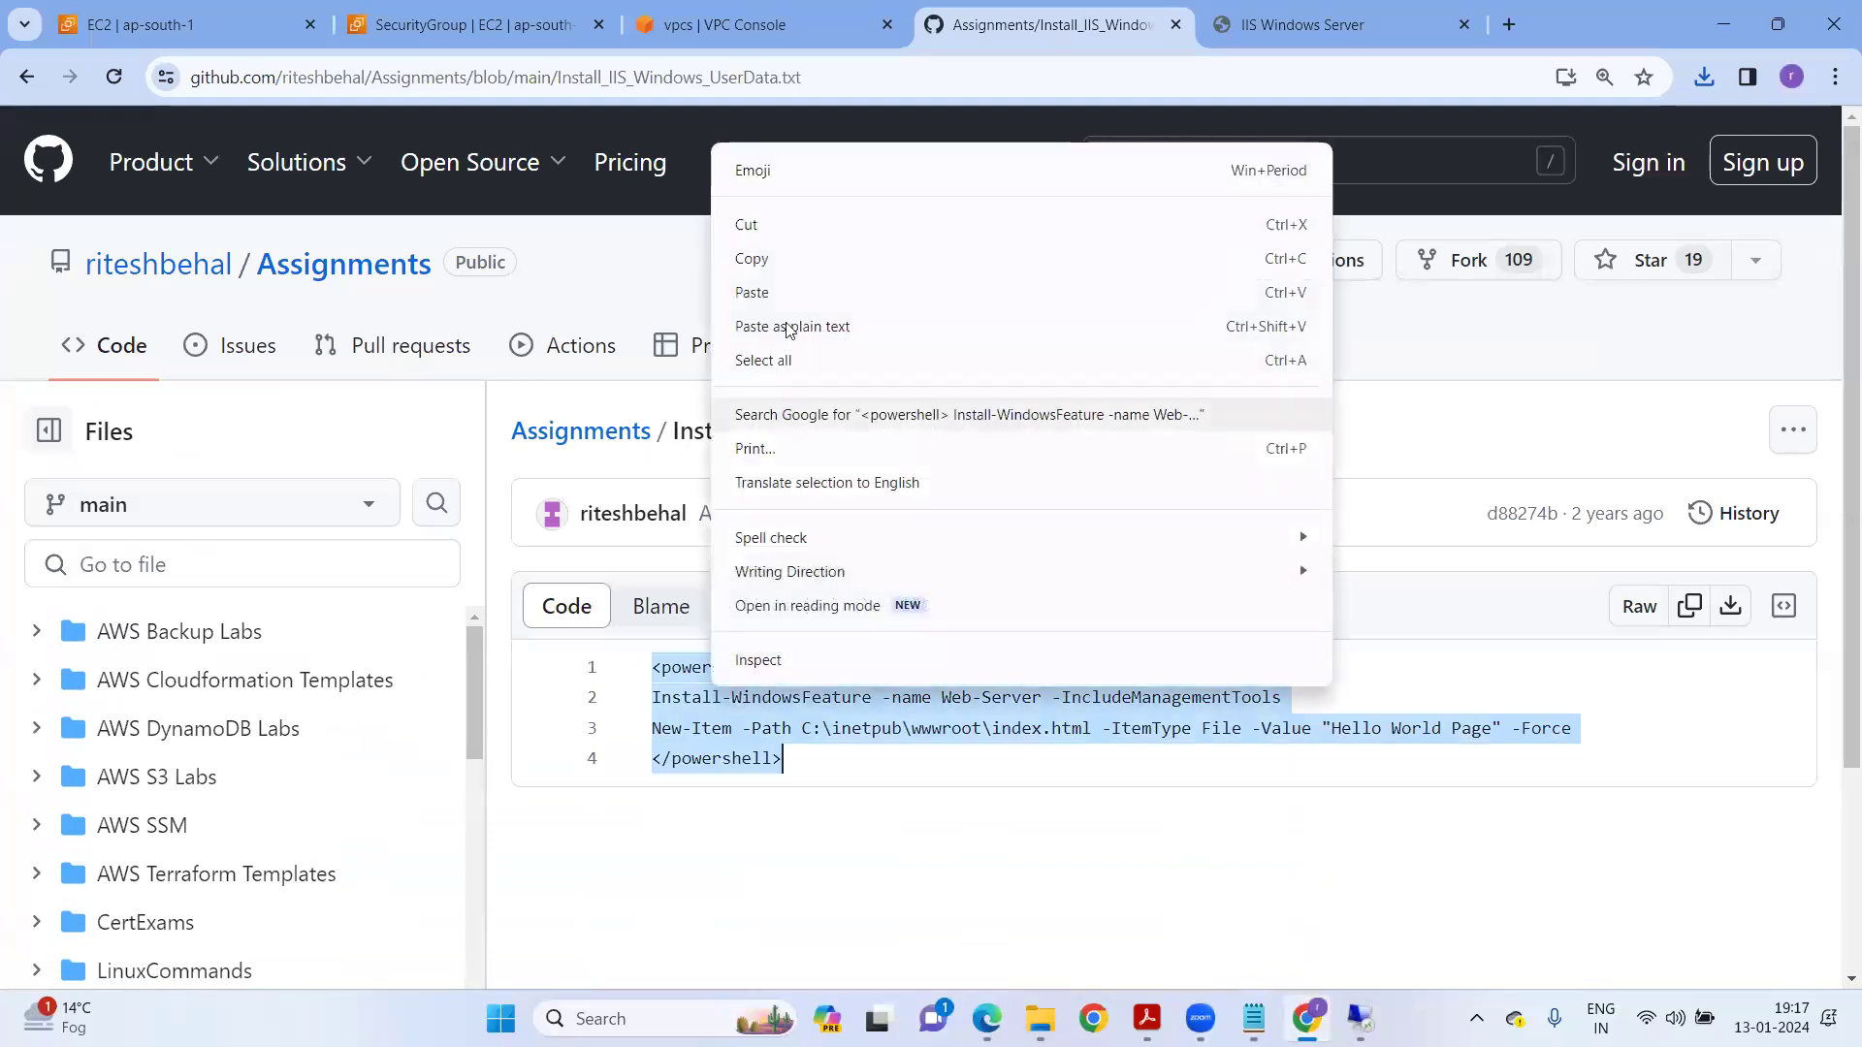
left_click(772, 256)
left_click(437, 26)
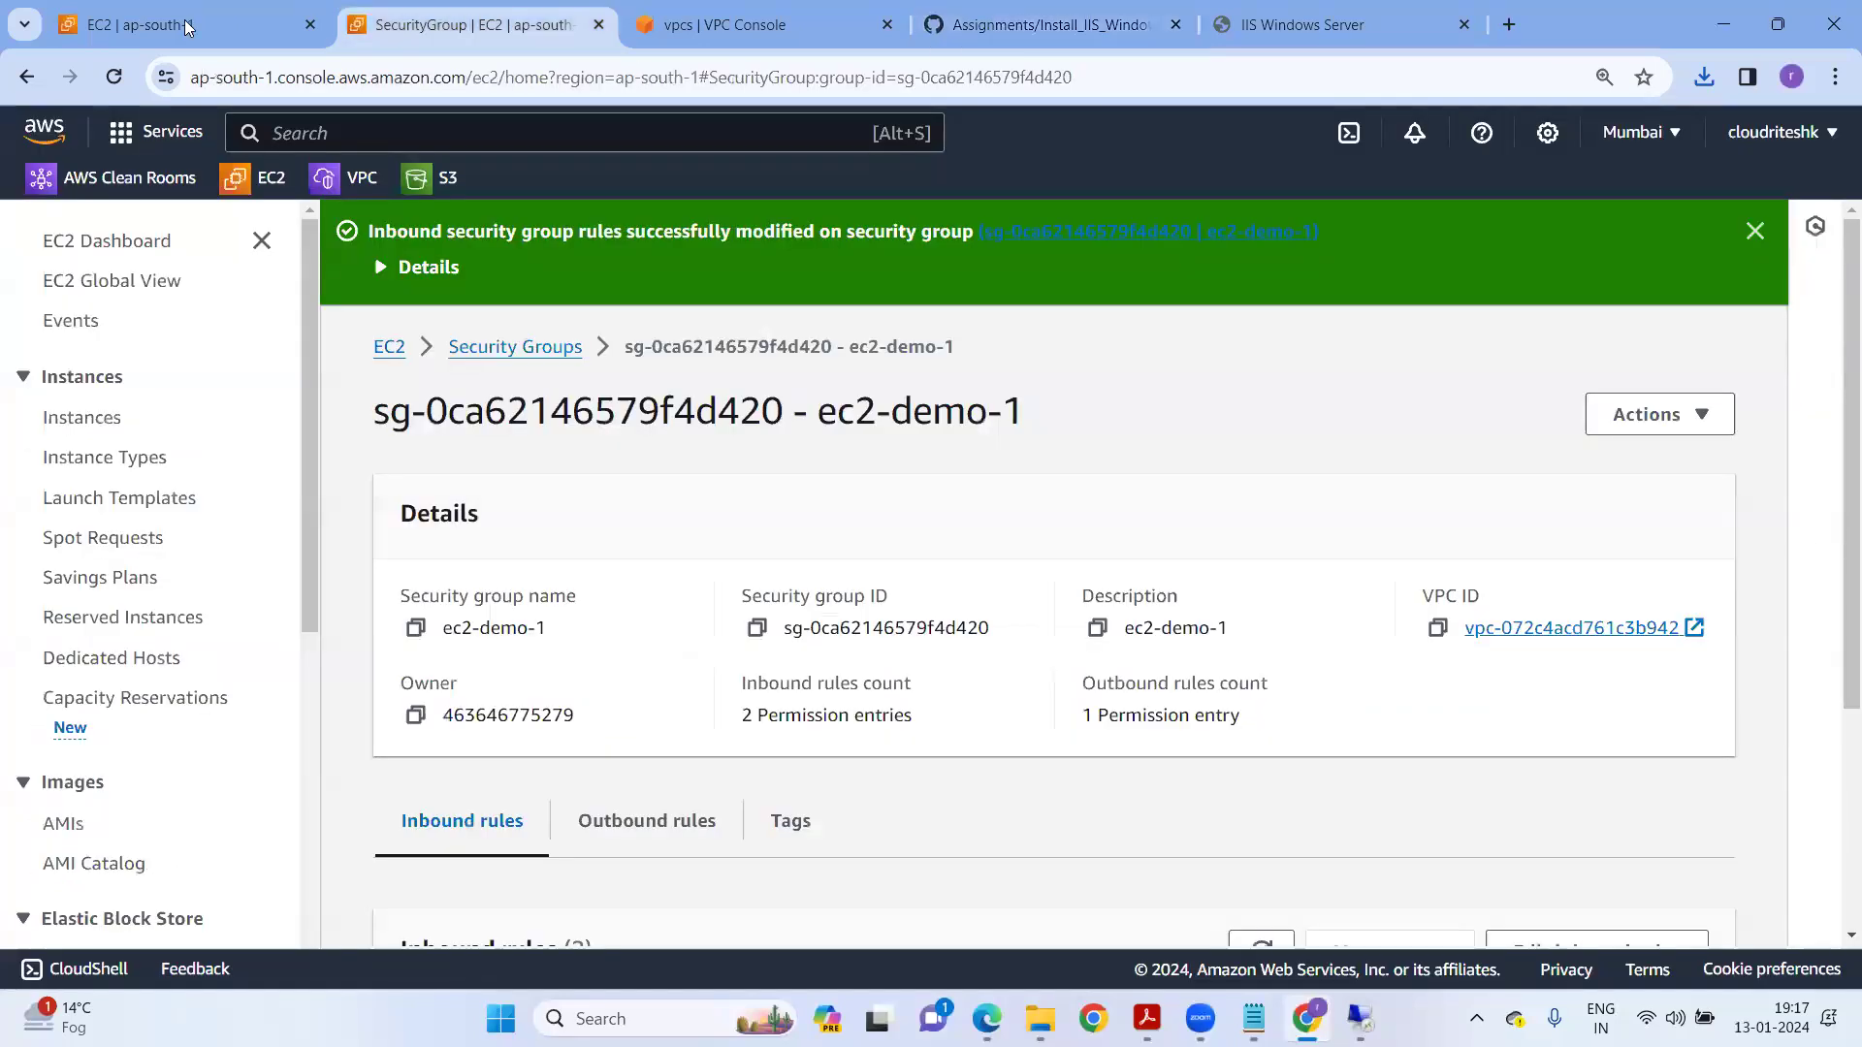
Paste the IIS install script into User data and walk through its commands.
left_click(188, 26)
key("ctrl+v")
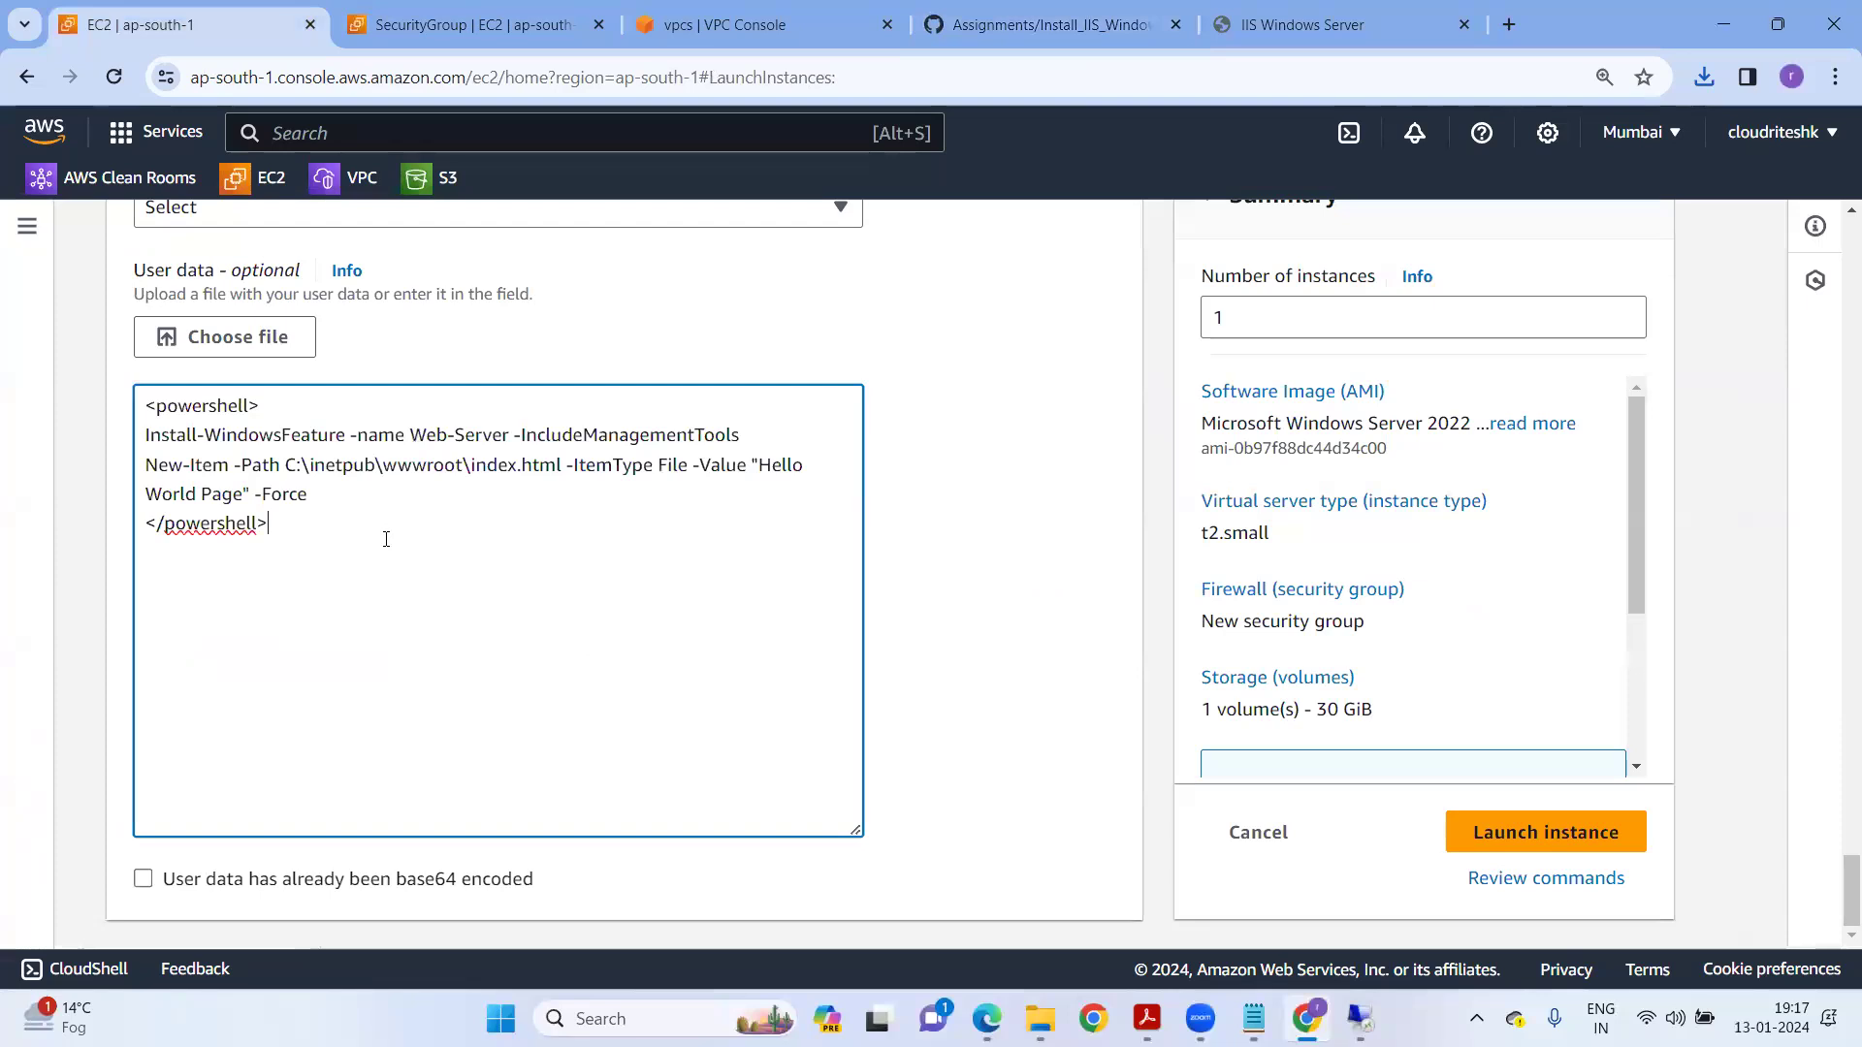
left_click_drag(136, 280, 275, 276)
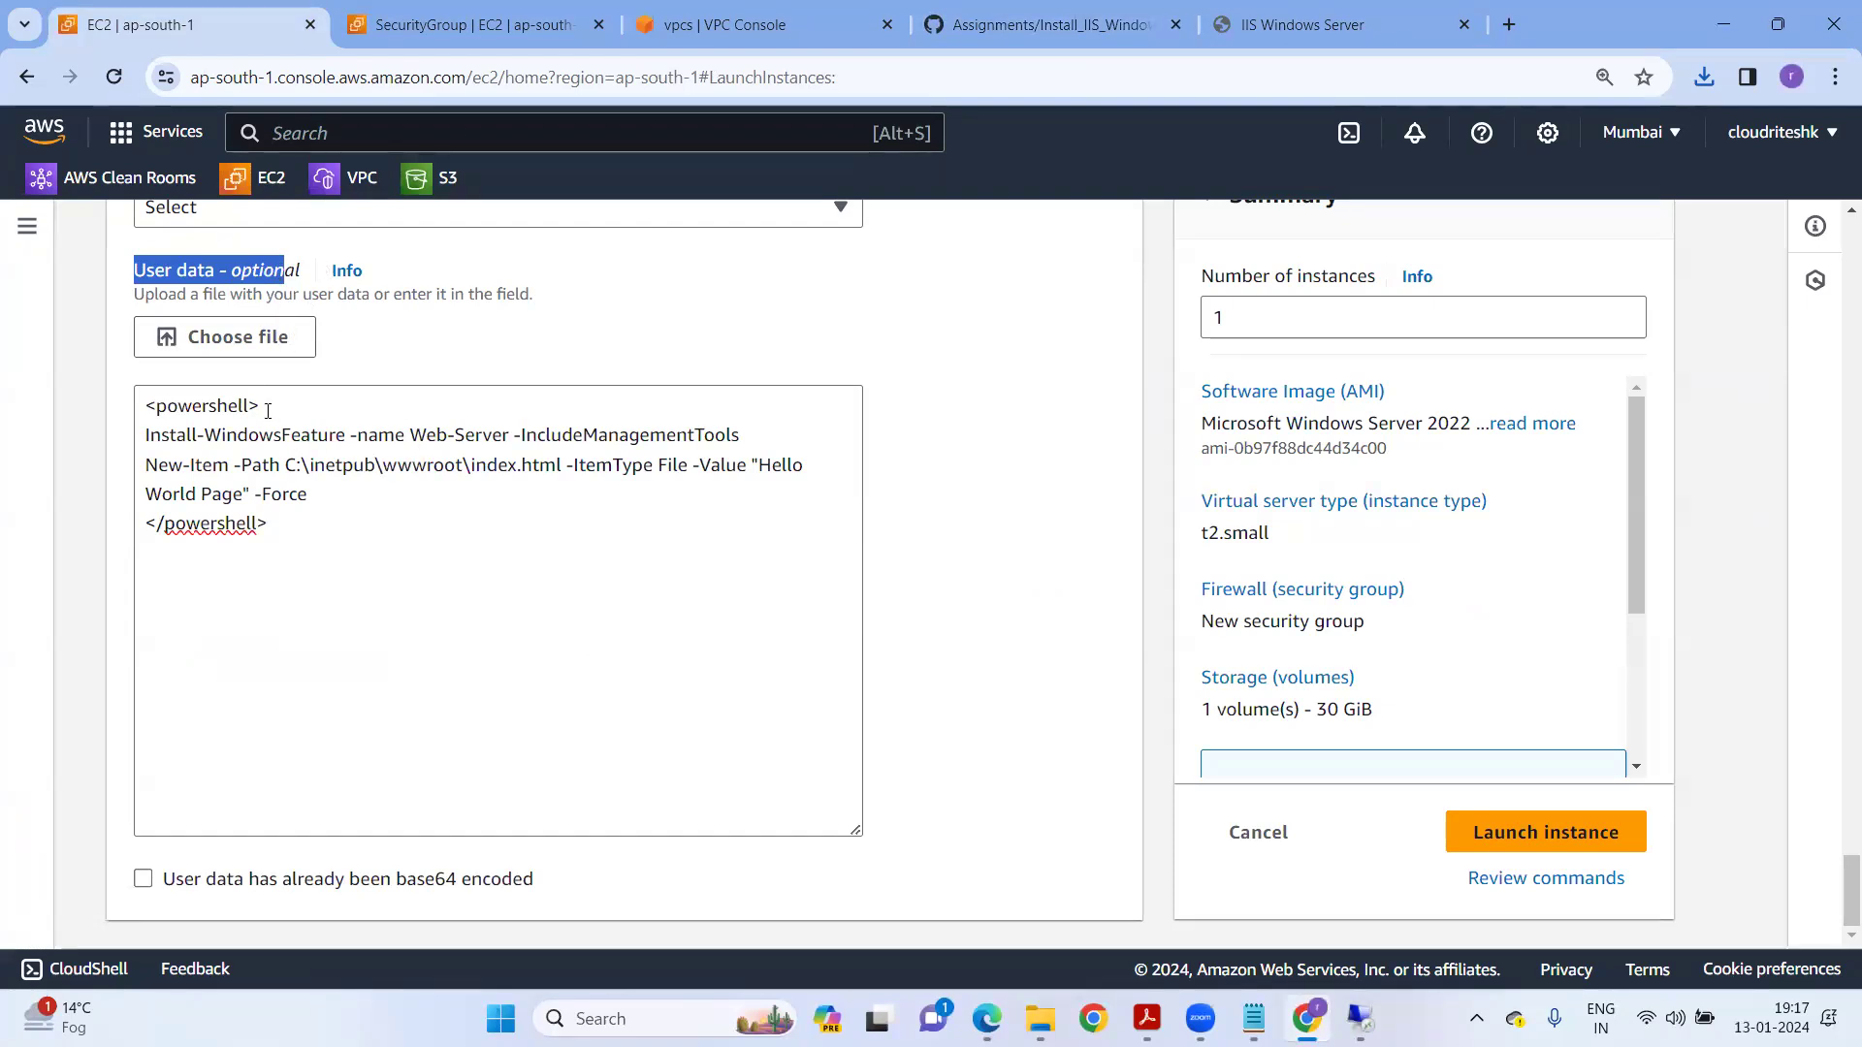
left_click_drag(159, 438, 745, 440)
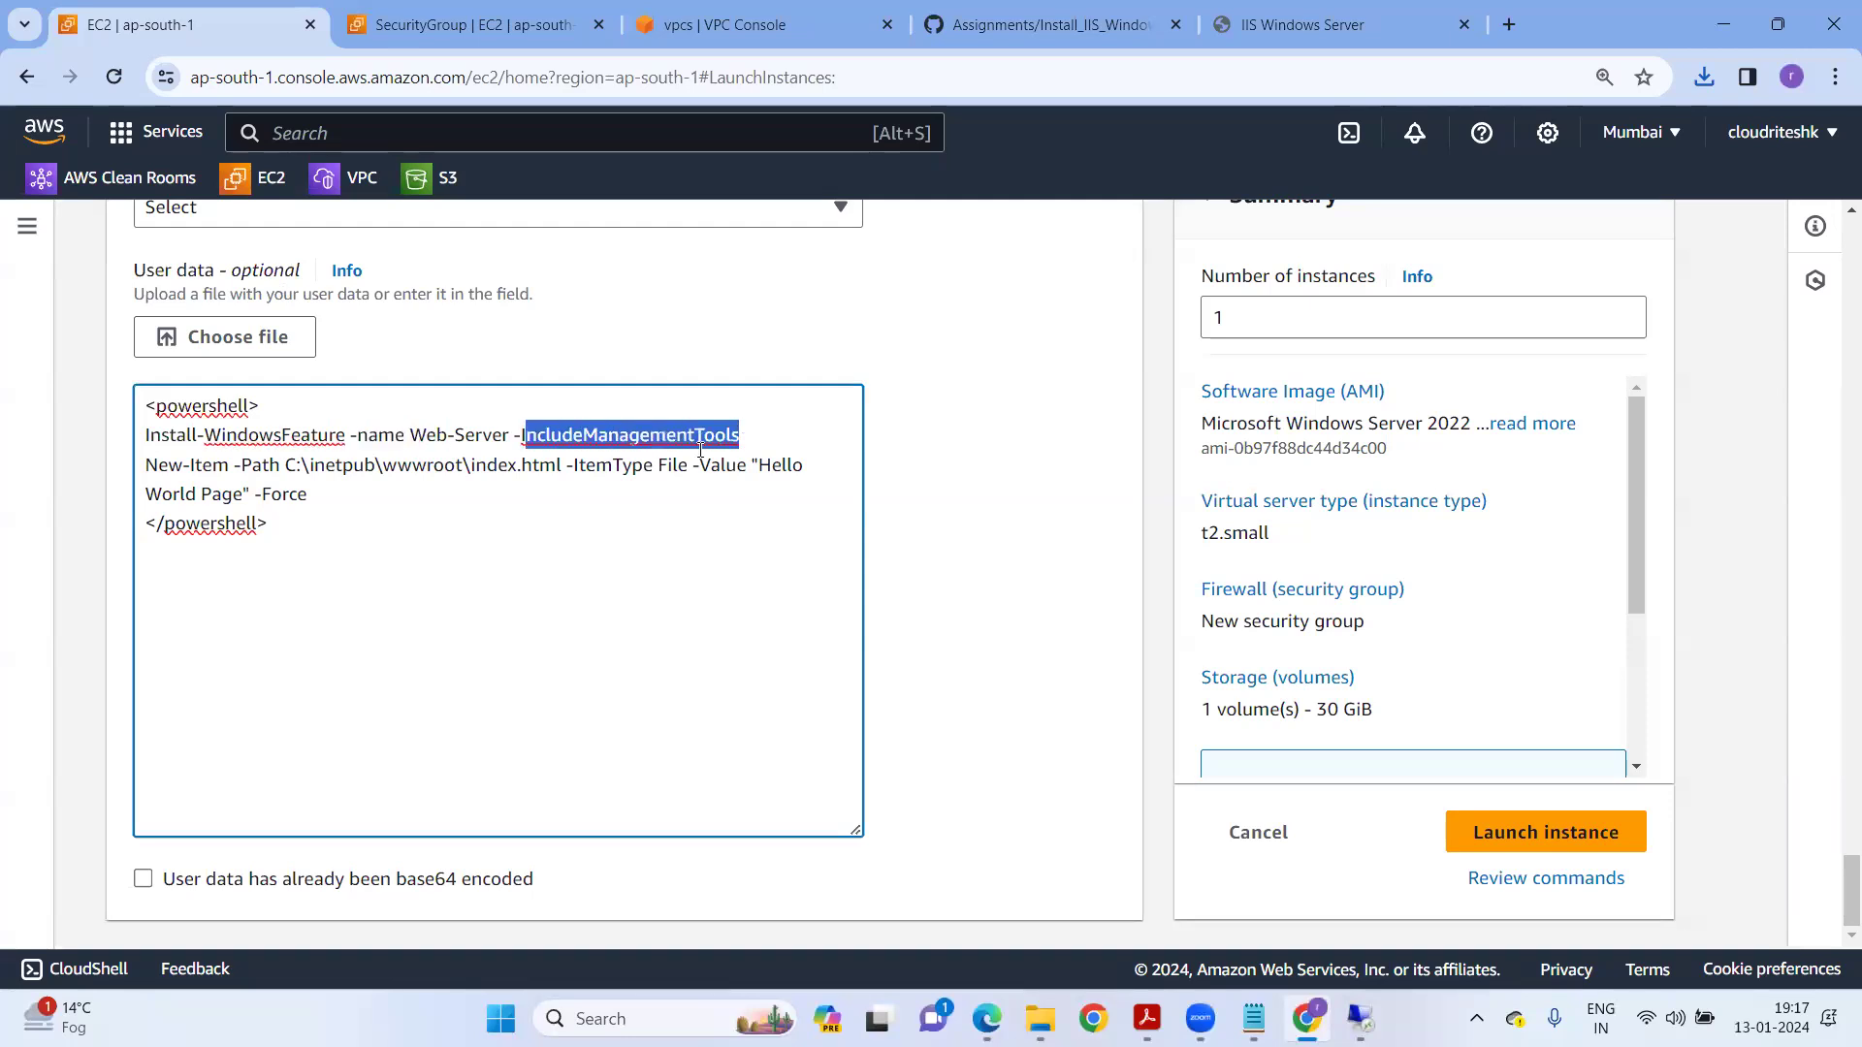
left_click_drag(158, 466, 554, 466)
left_click(307, 471)
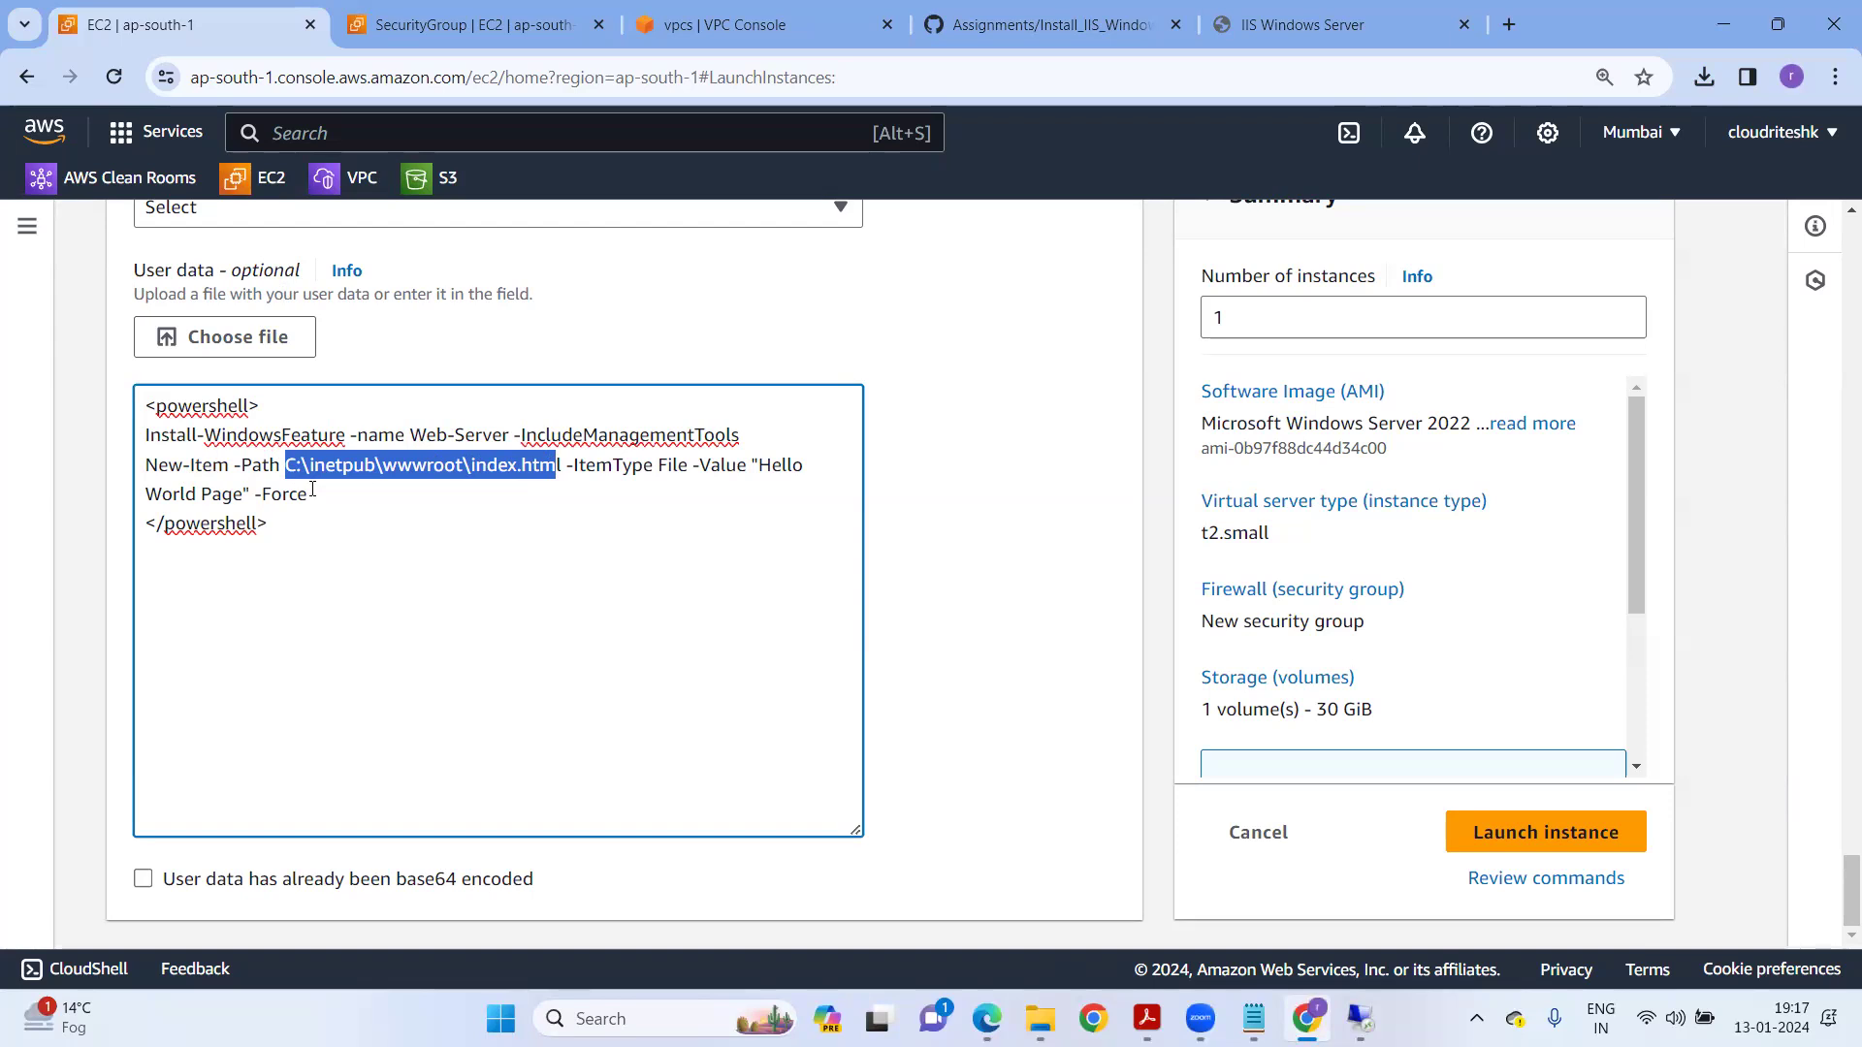
left_click_drag(263, 495, 167, 453)
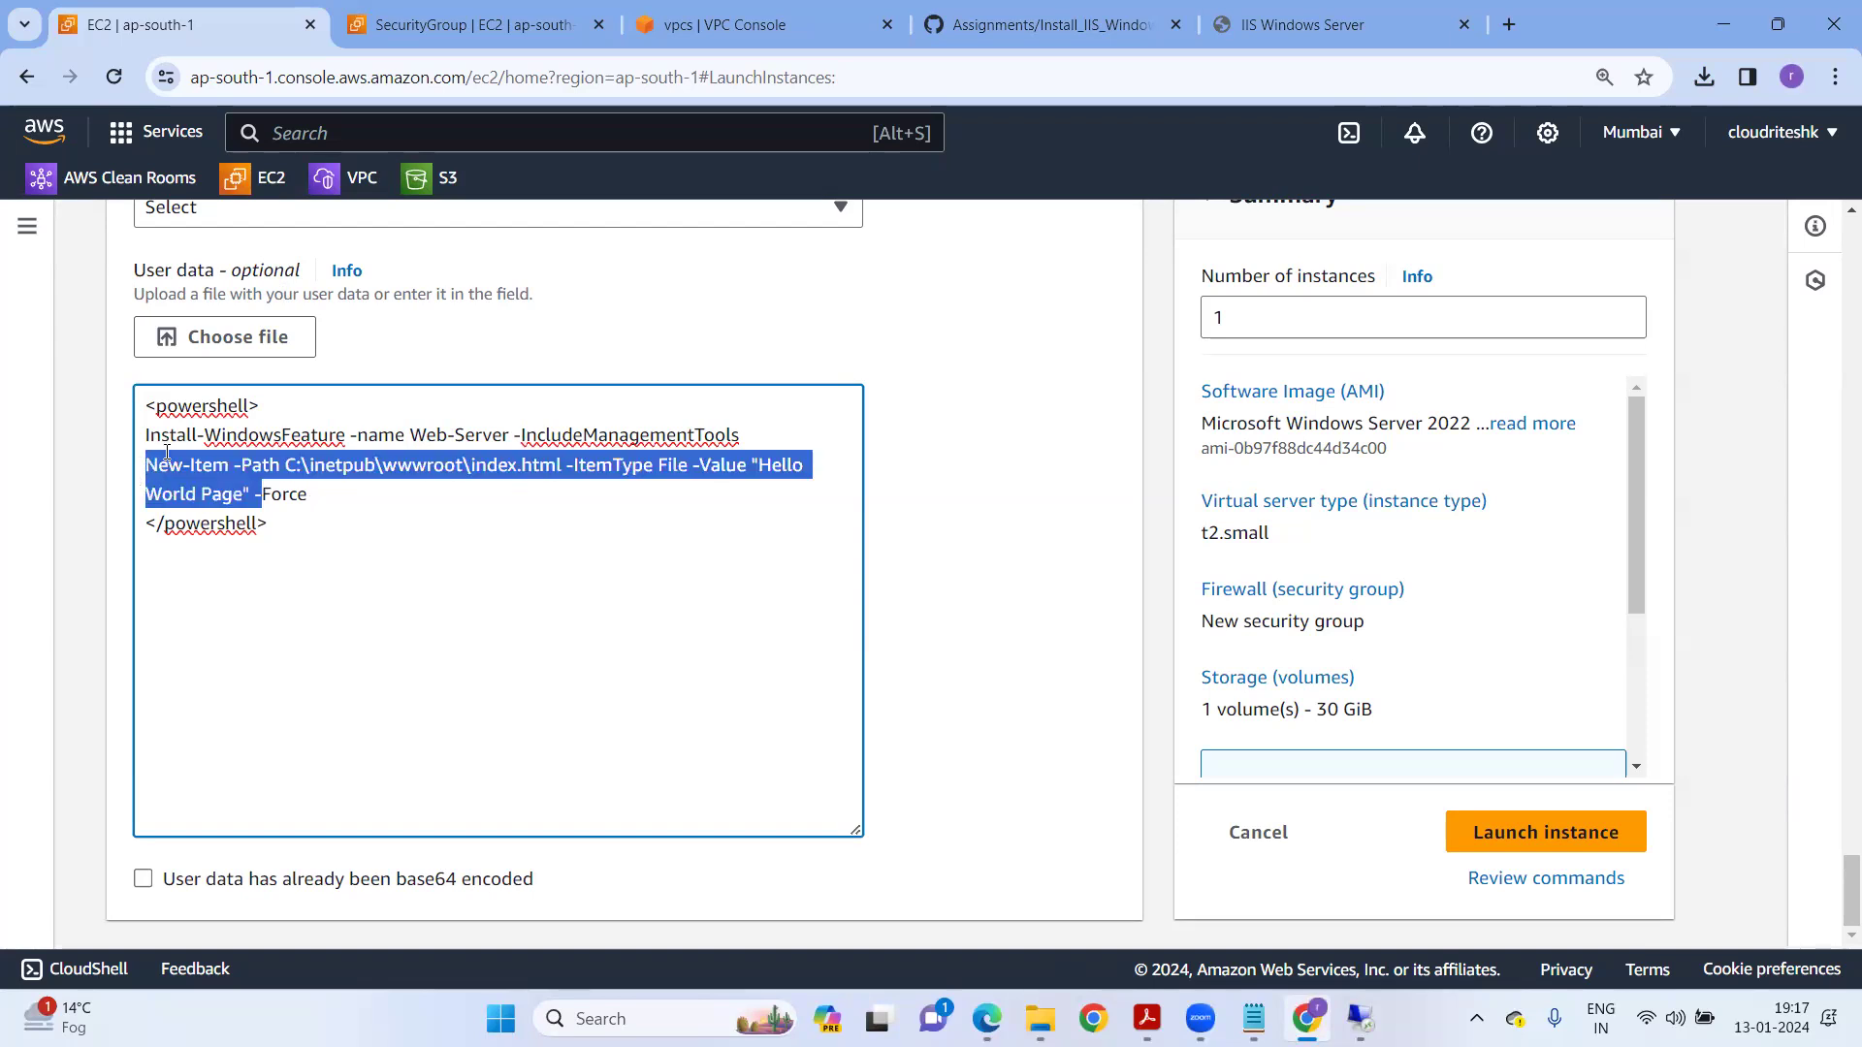
left_click(443, 502)
Launch the instance and refresh the Instances list to see it pending.
left_click(1505, 830)
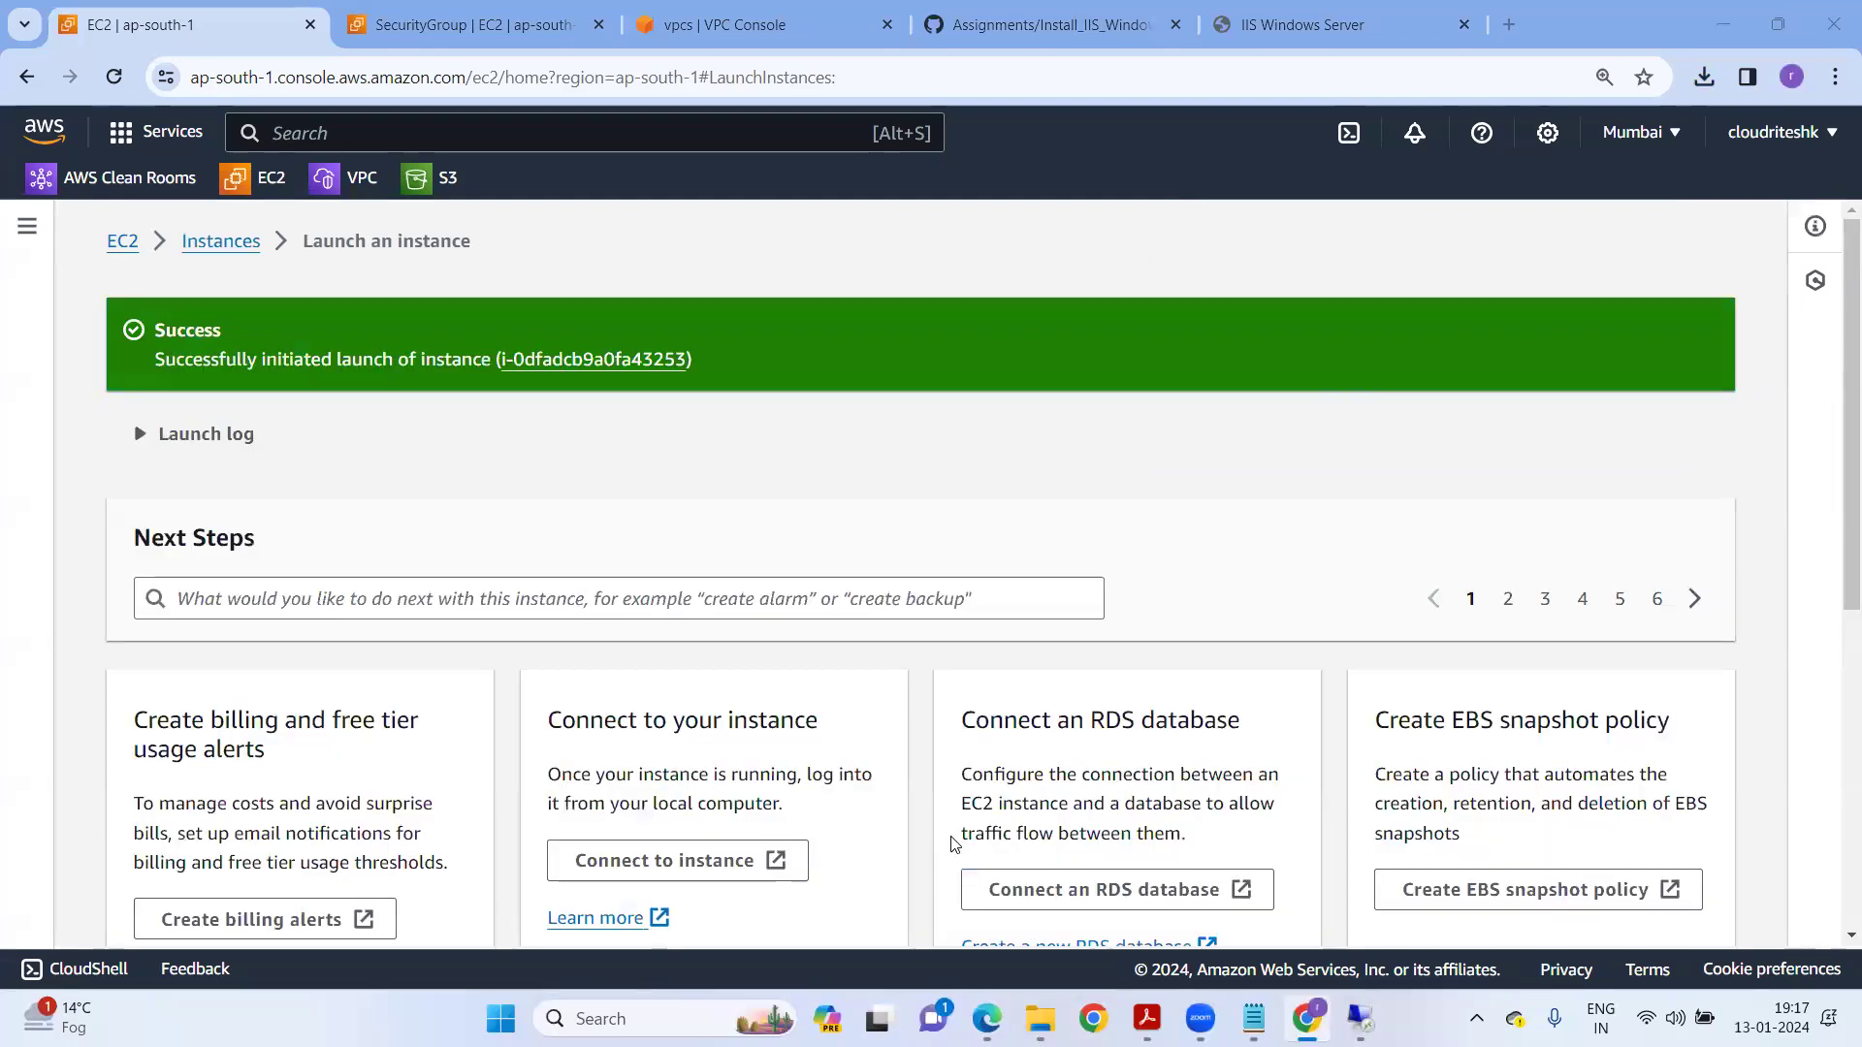
left_click(244, 243)
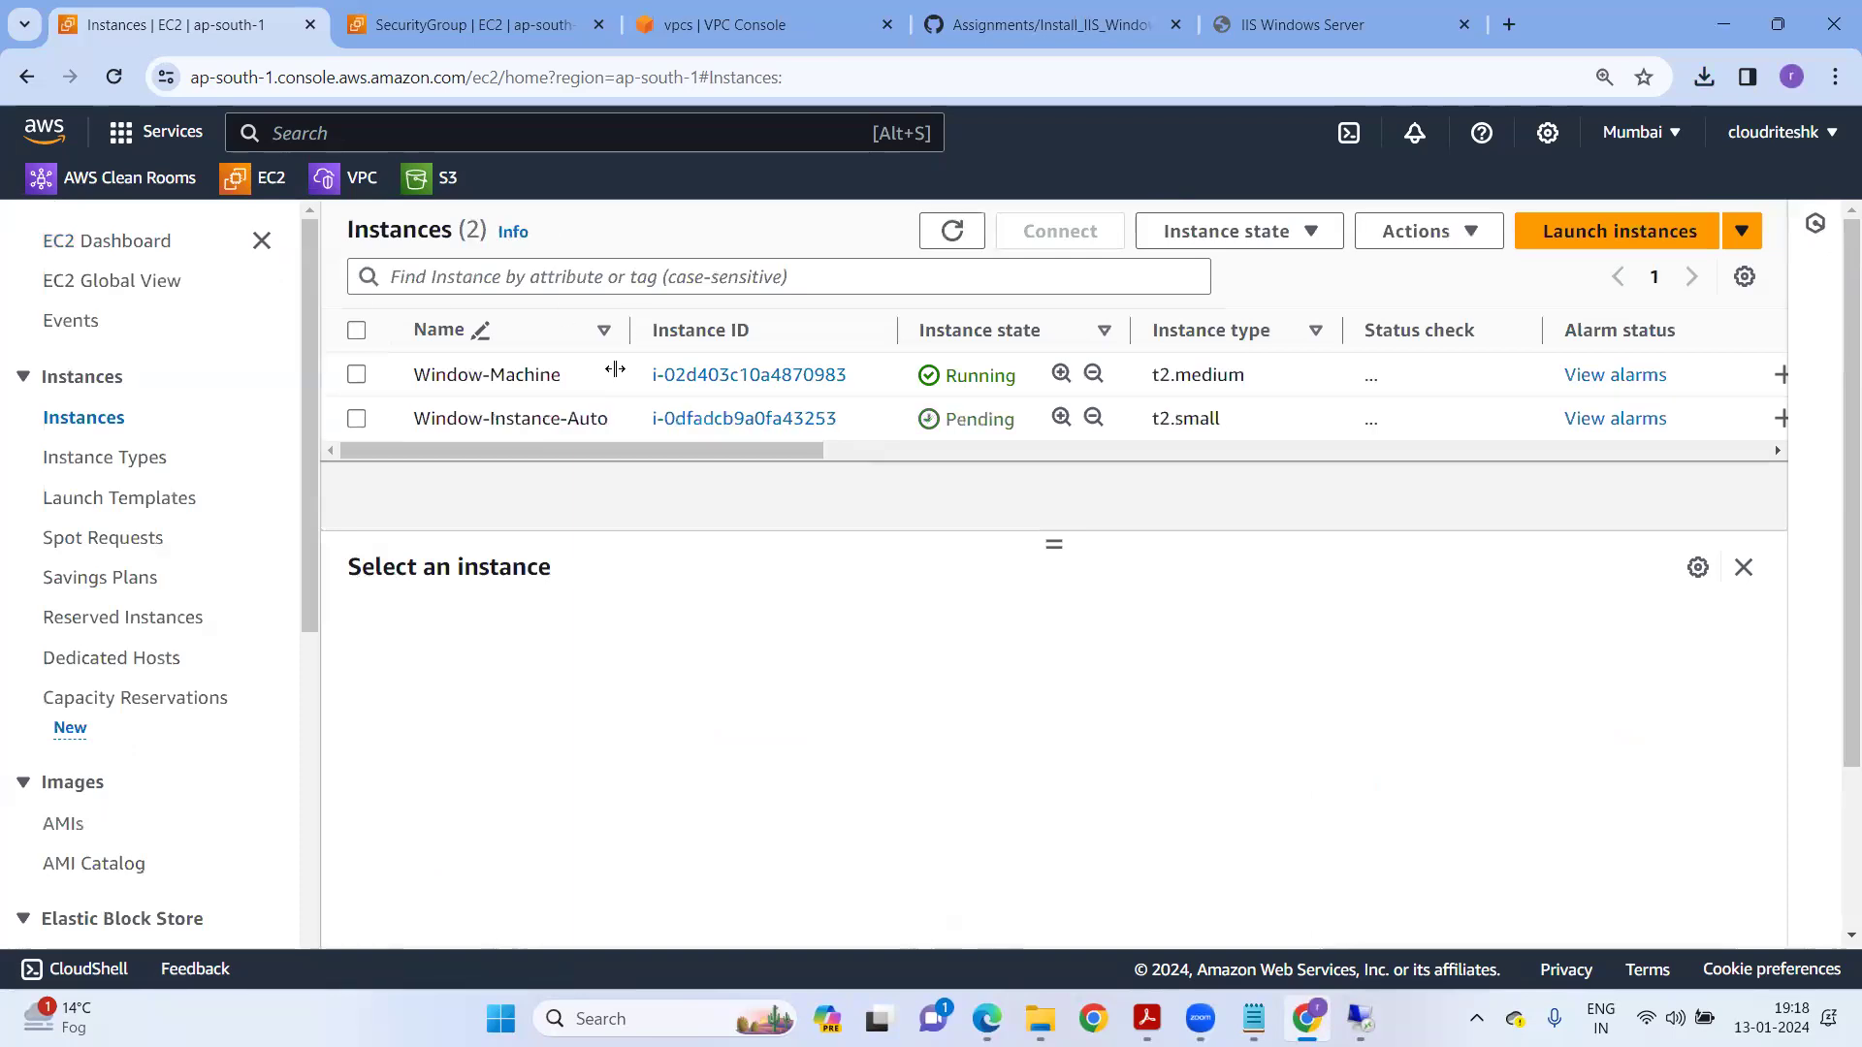
left_click(952, 232)
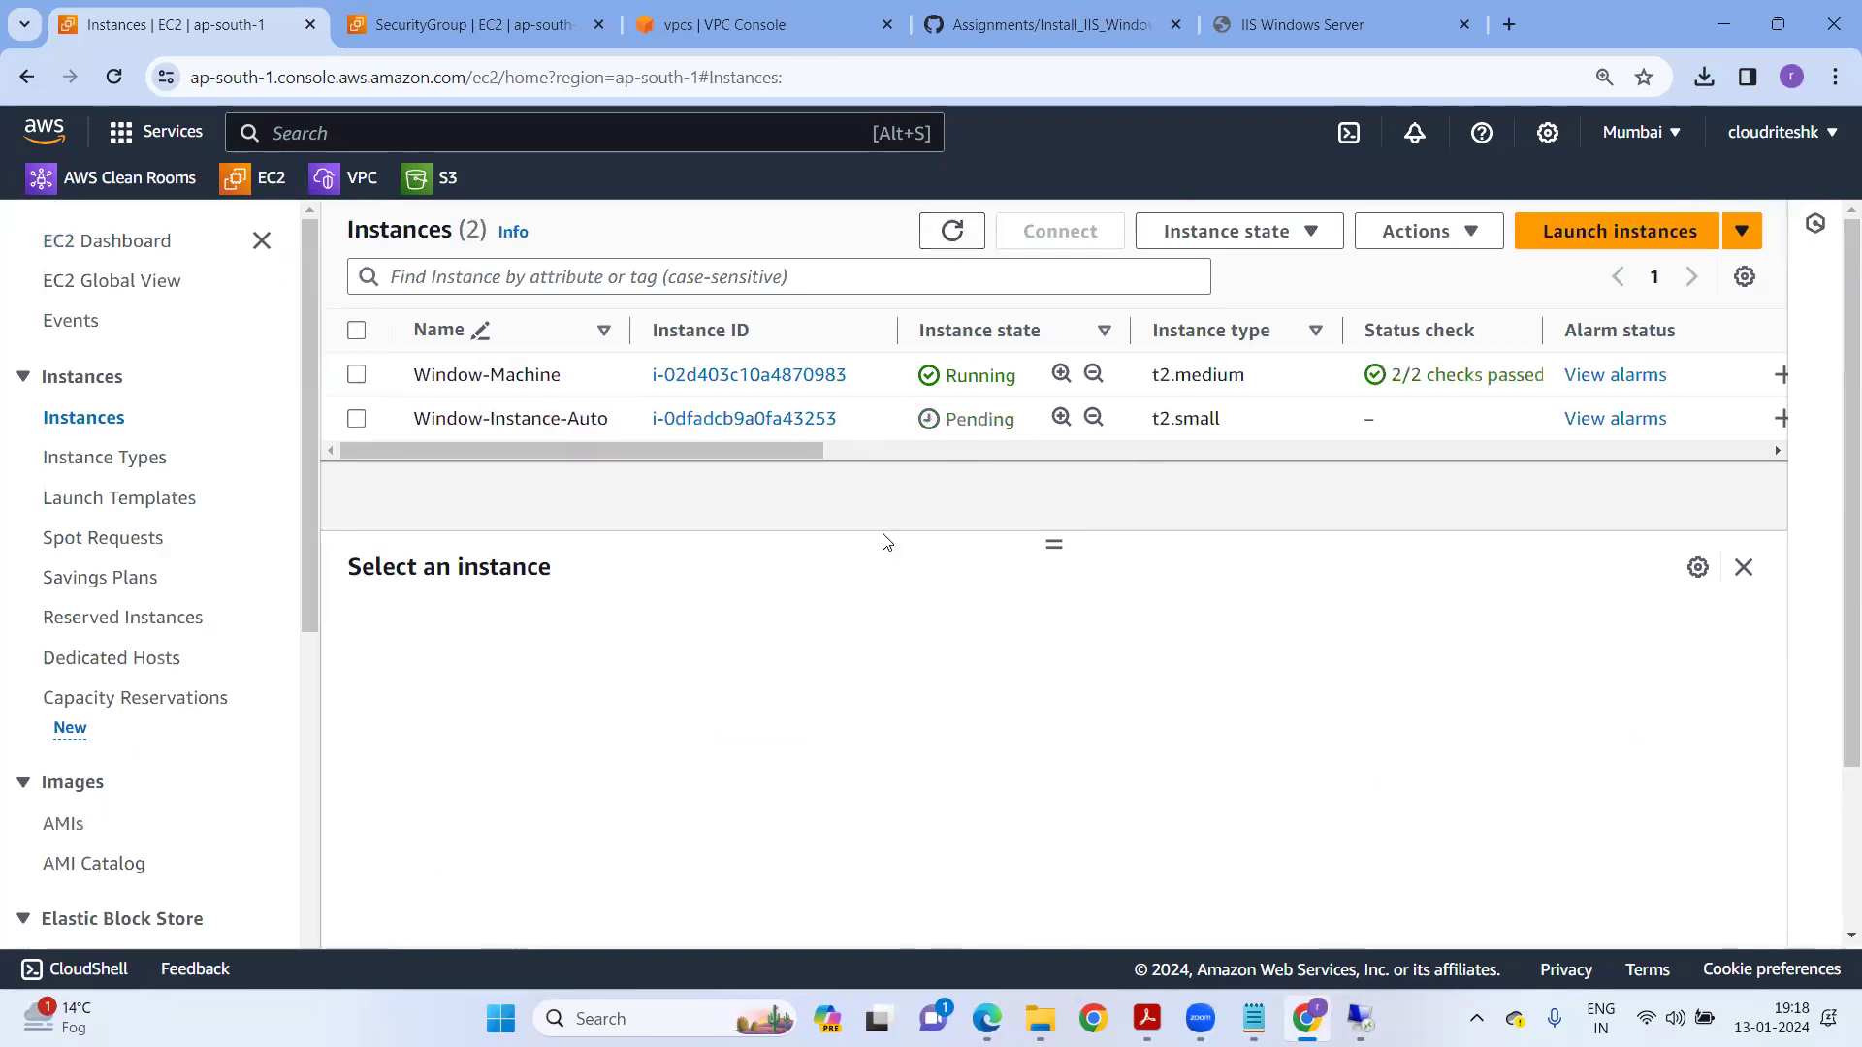
left_click(1169, 1014)
Scroll the course outline PDF up to the Amazon EBS topic list.
scroll(927, 632, "up", 10)
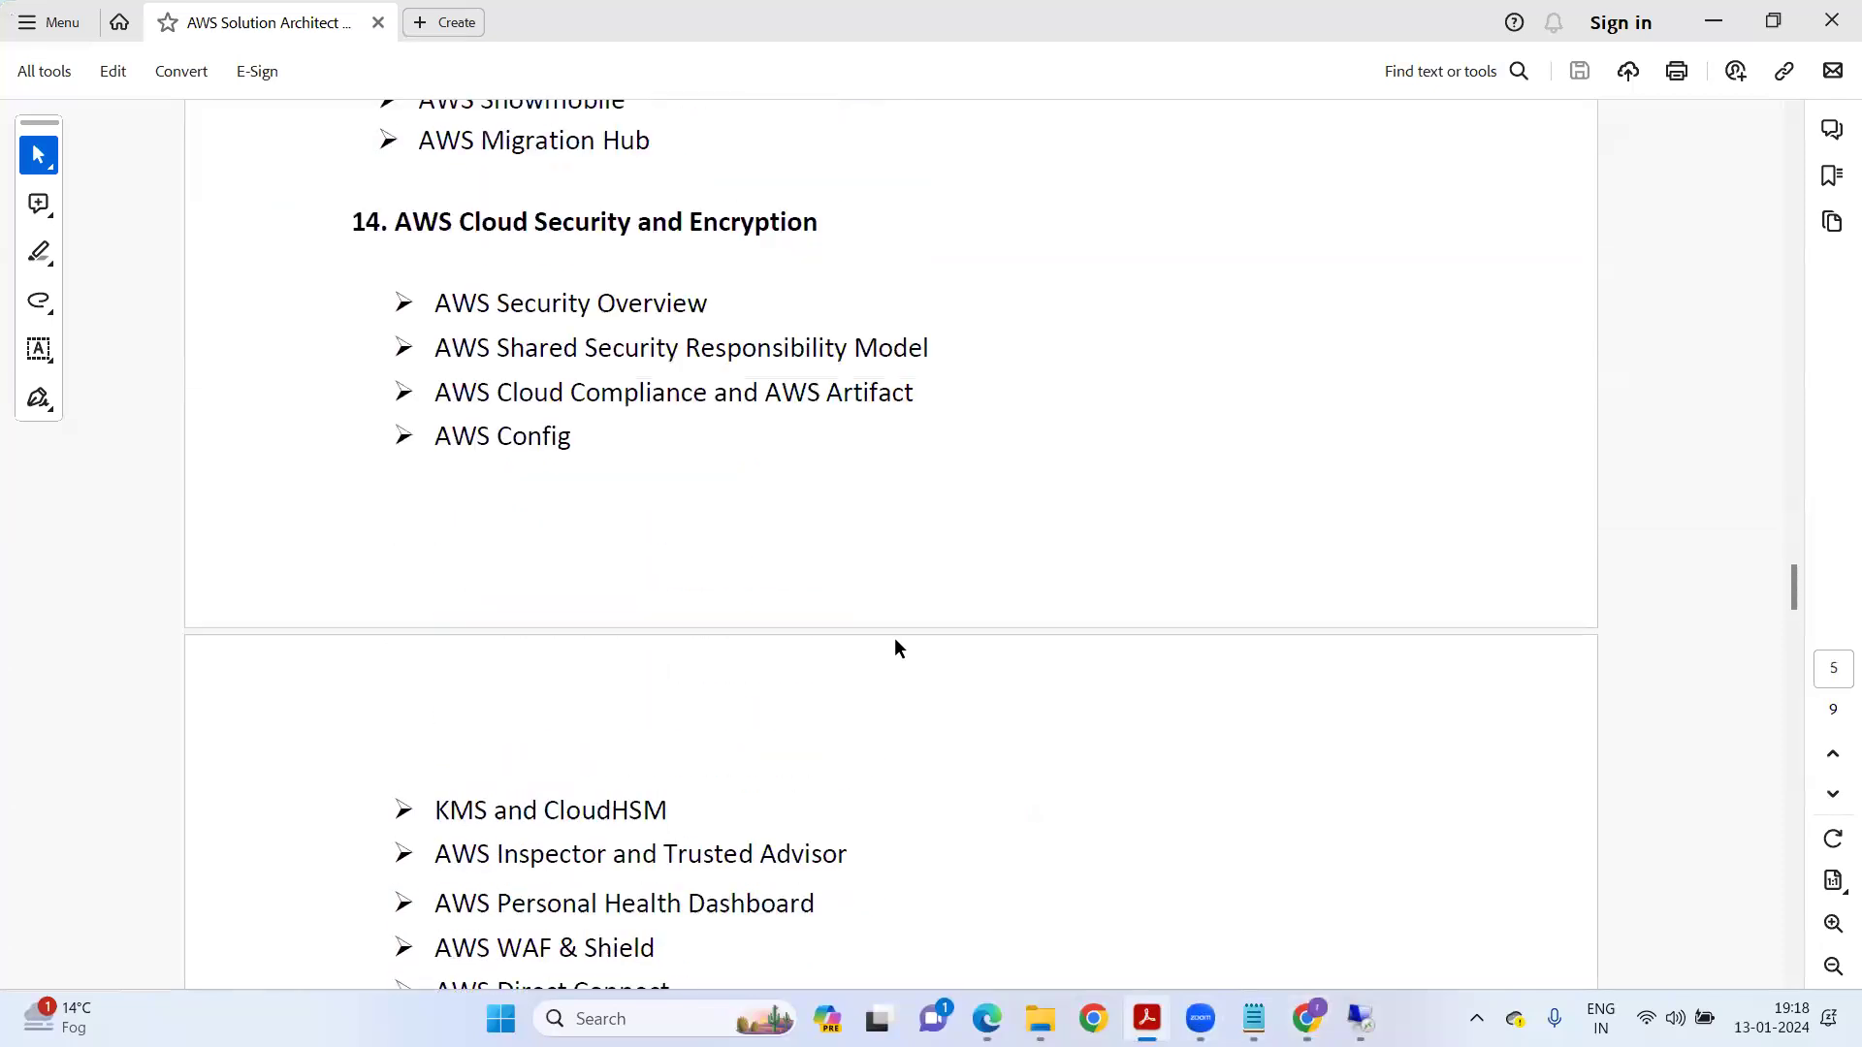
scroll(888, 642, "up", 15)
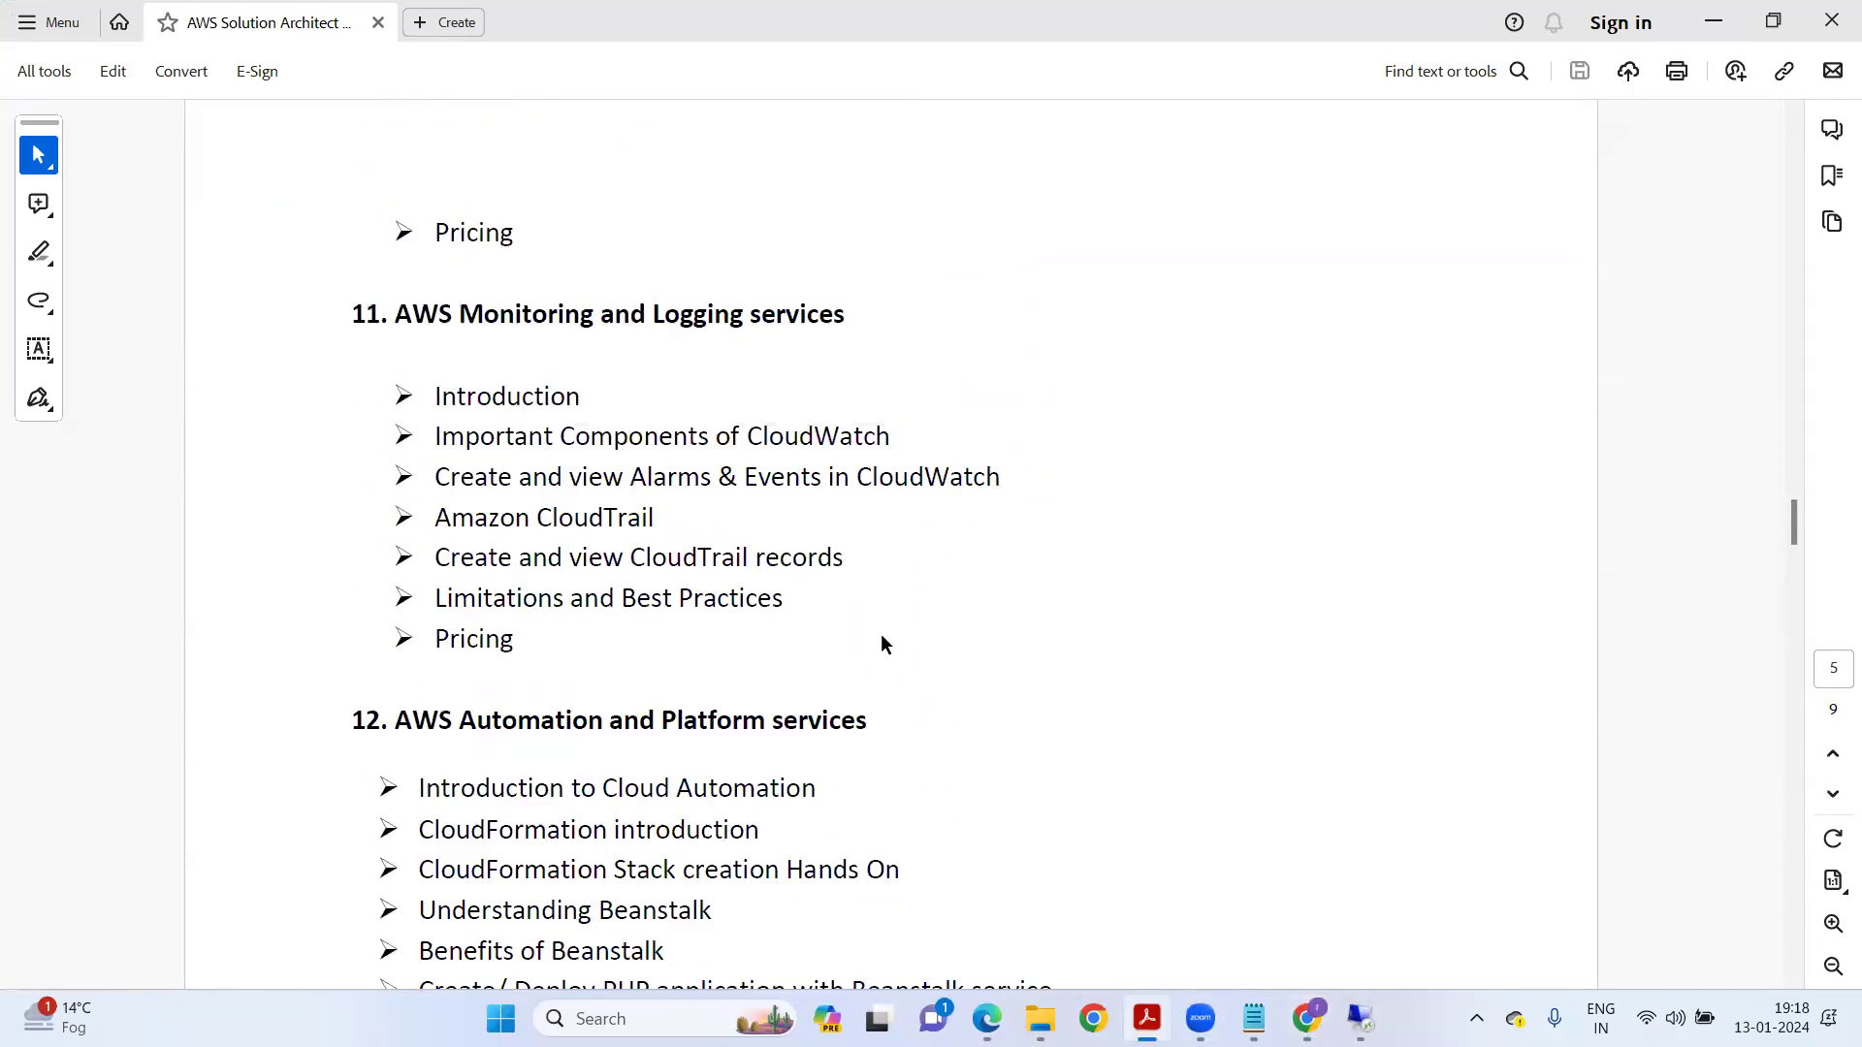
scroll(871, 632, "up", 15)
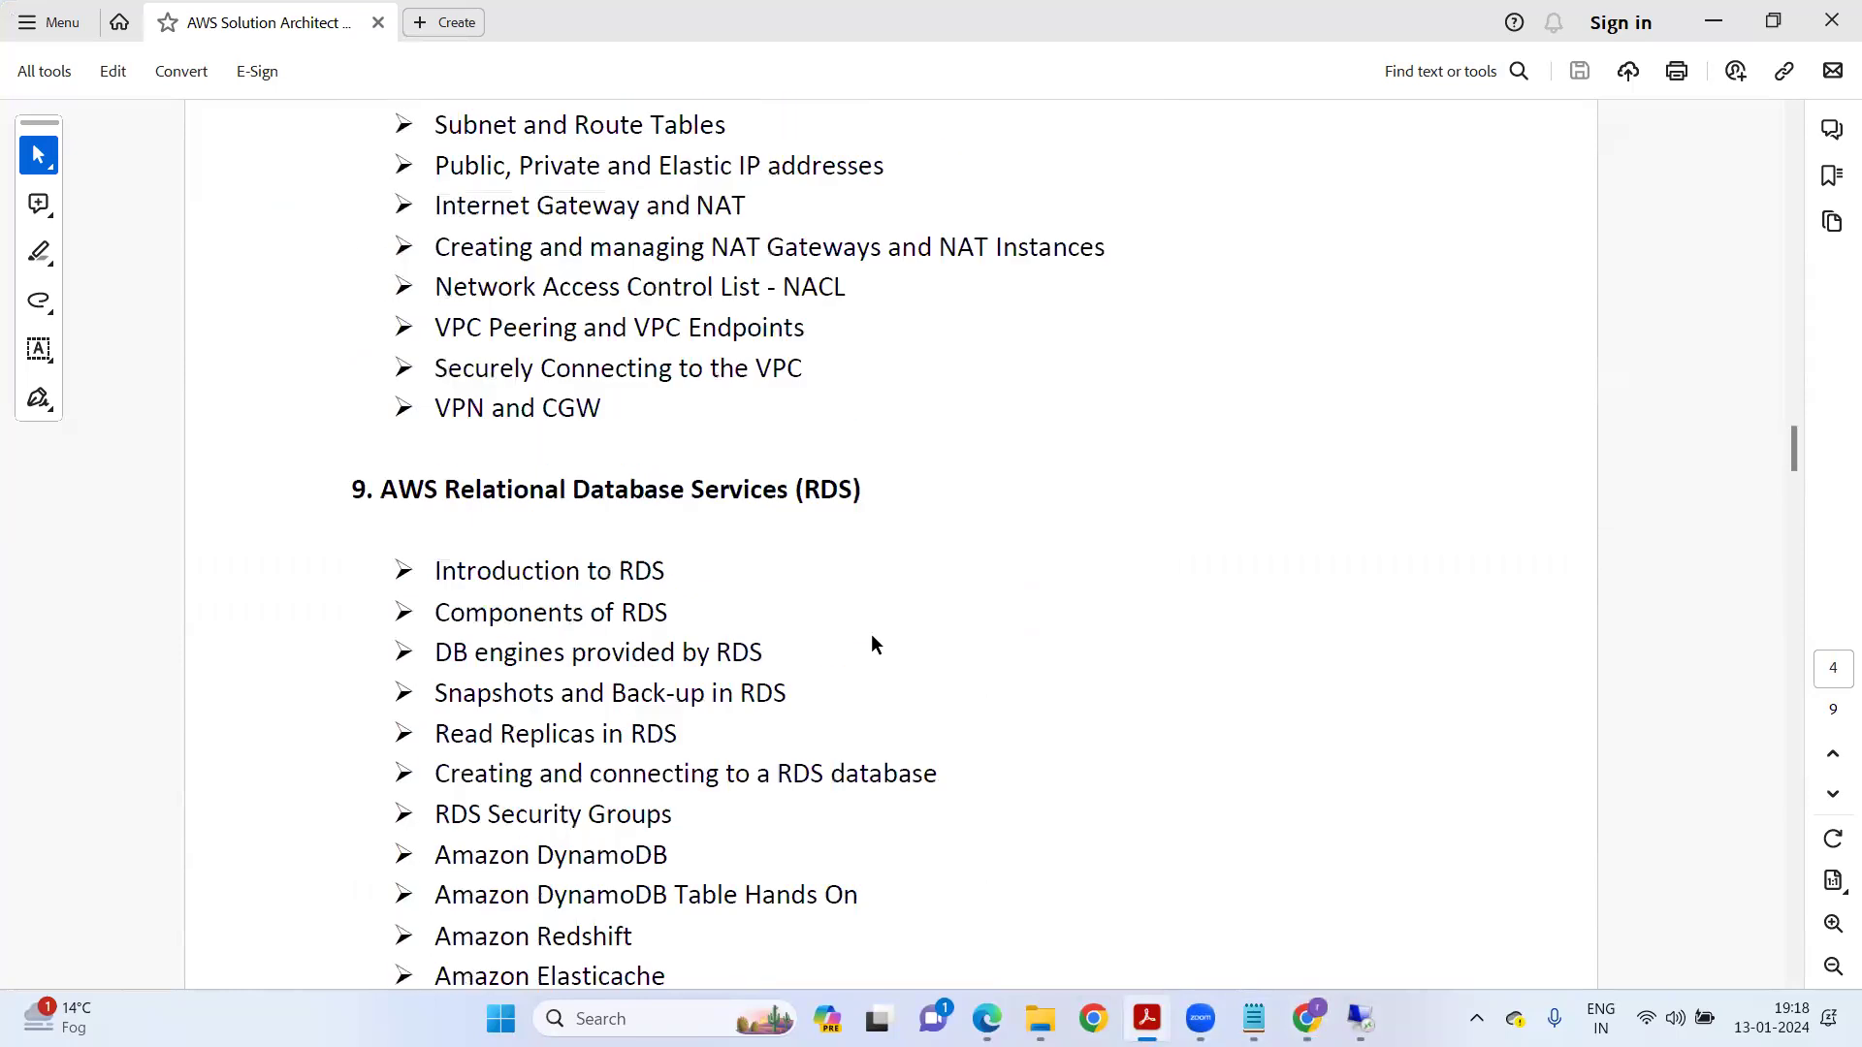
scroll(860, 621, "up", 2)
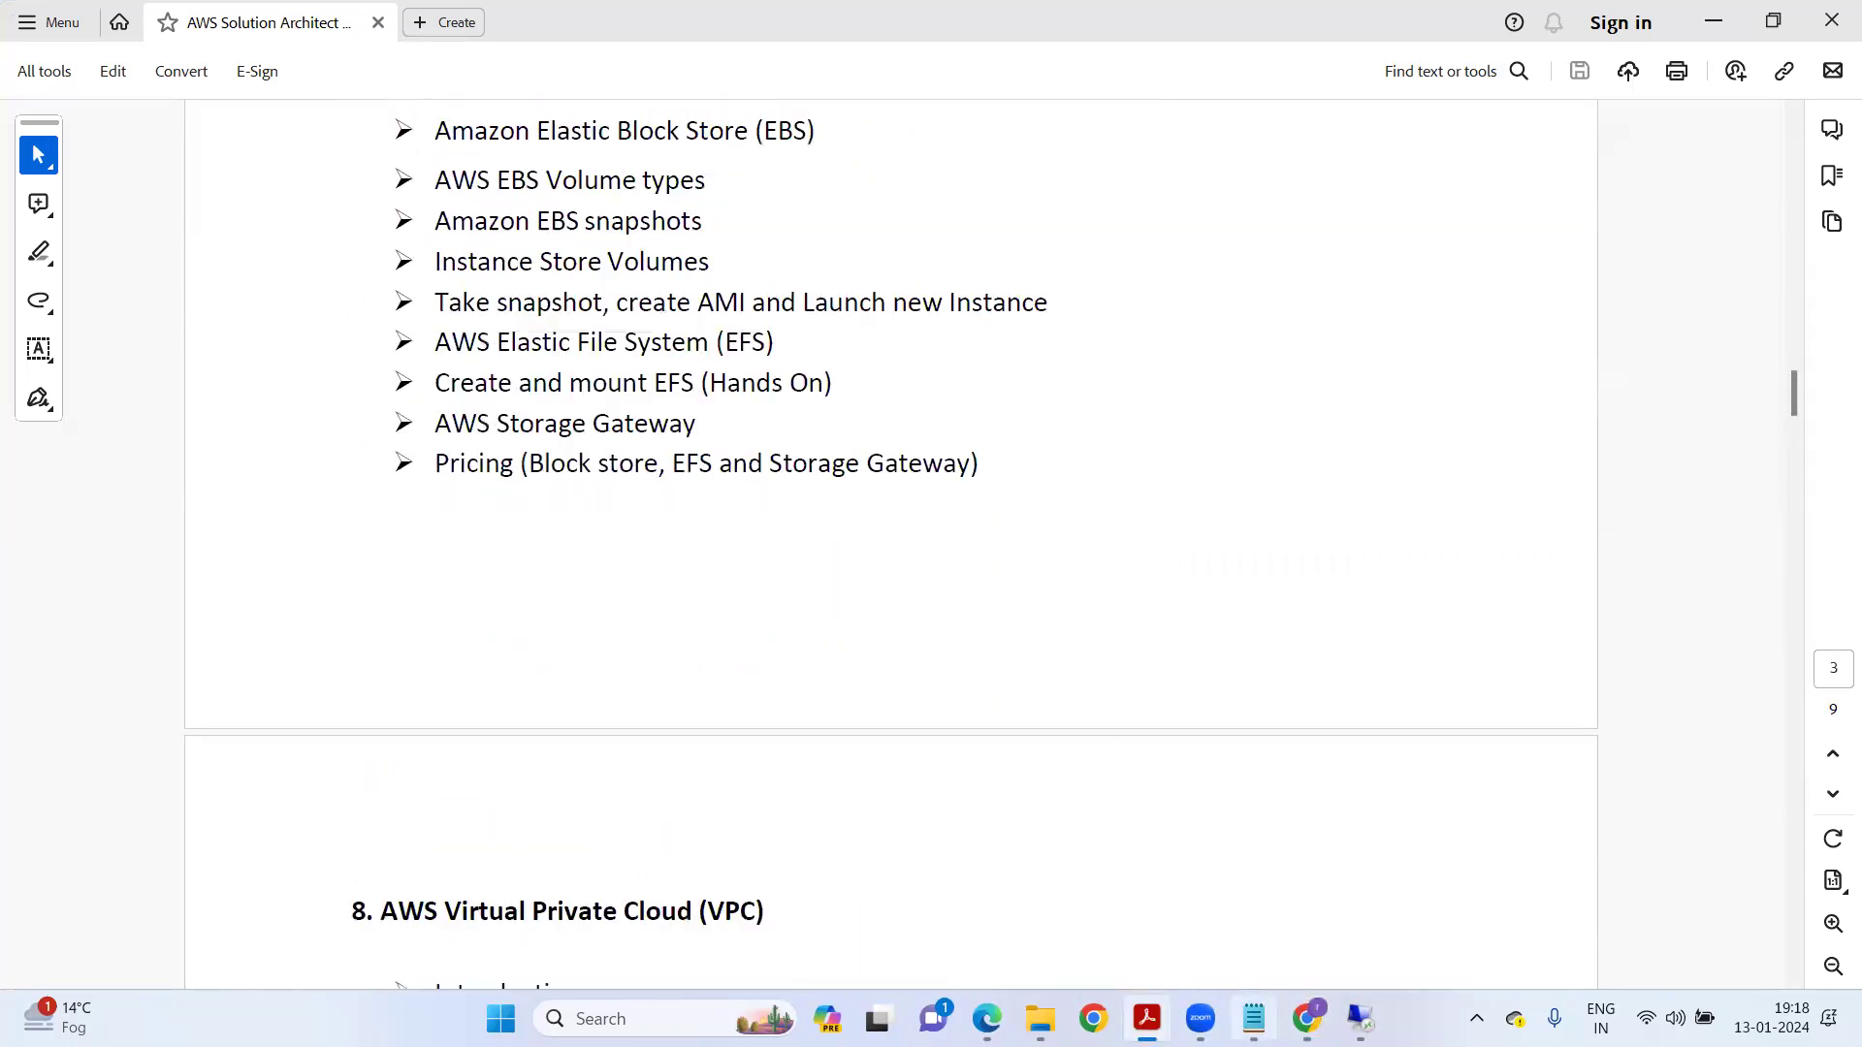
key("alt+Tab")
Type '20th : 05:30 to 07:30 PM Indian Standard Time' below the dash line.
scroll(405, 675, "up", 15)
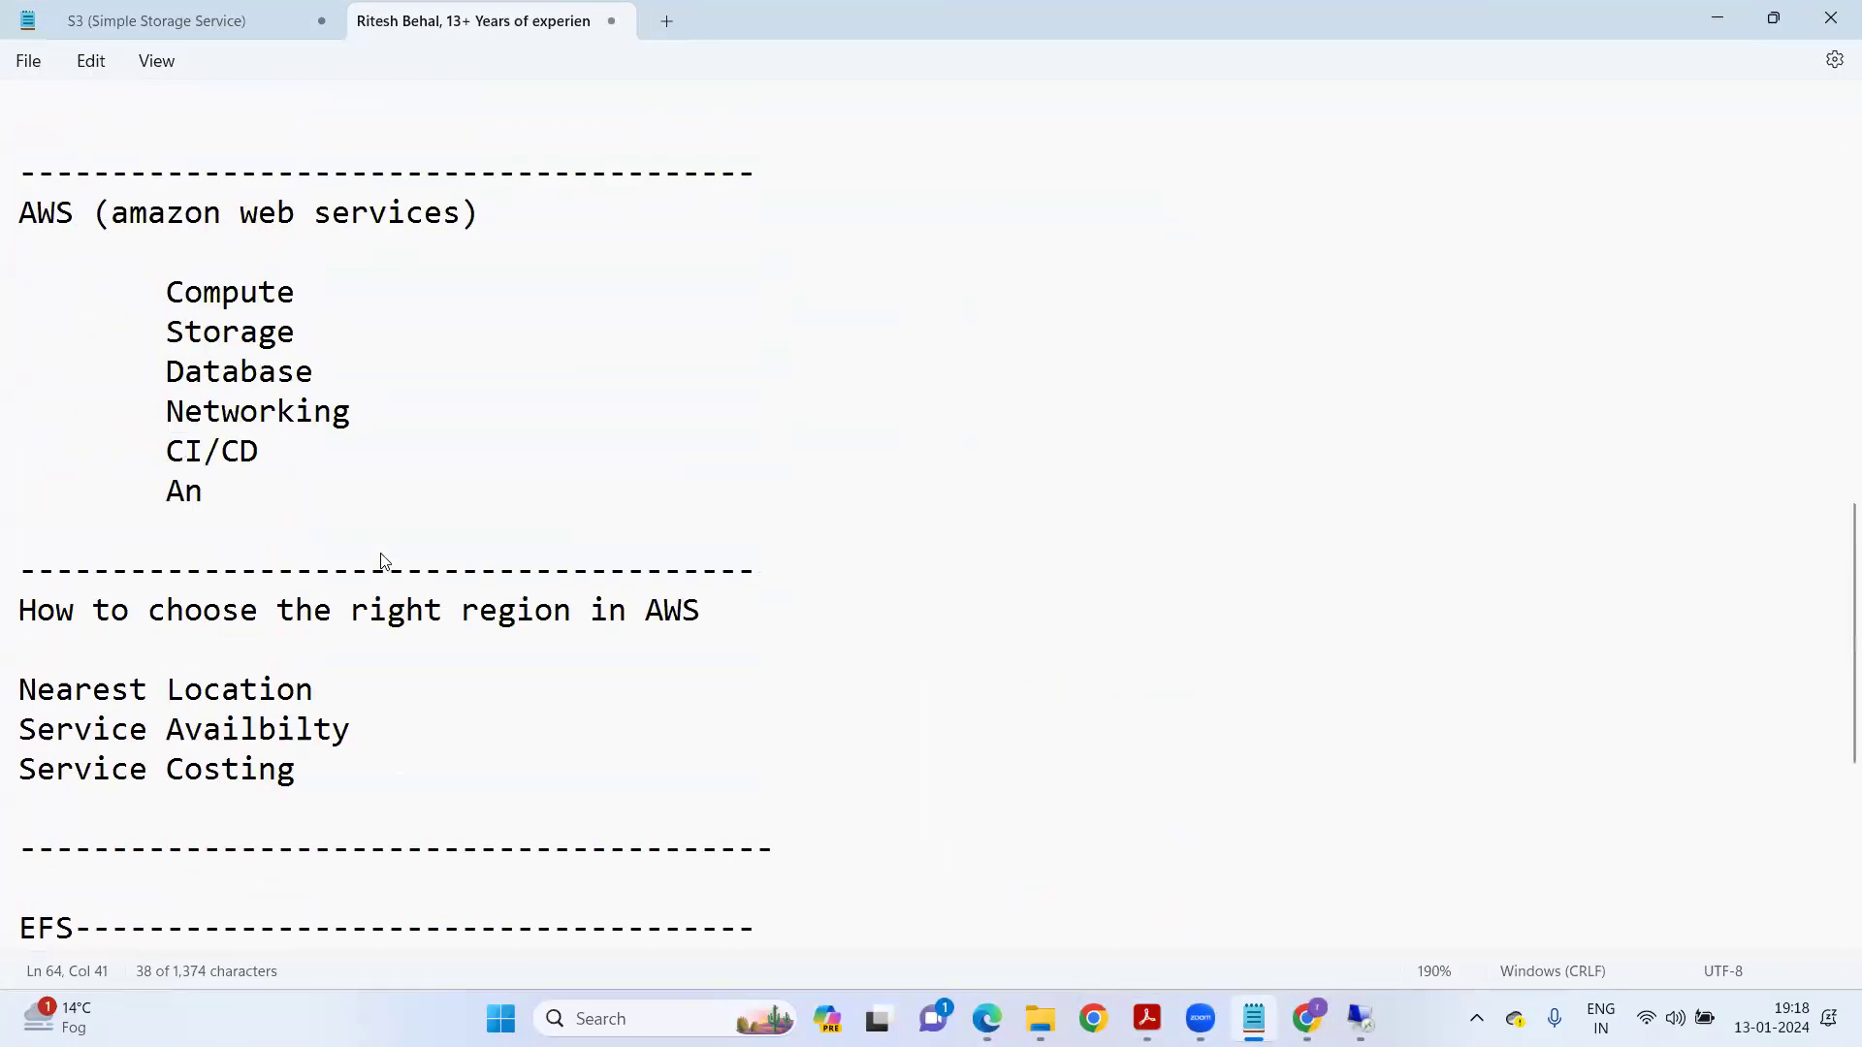
scroll(431, 526, "up", 5)
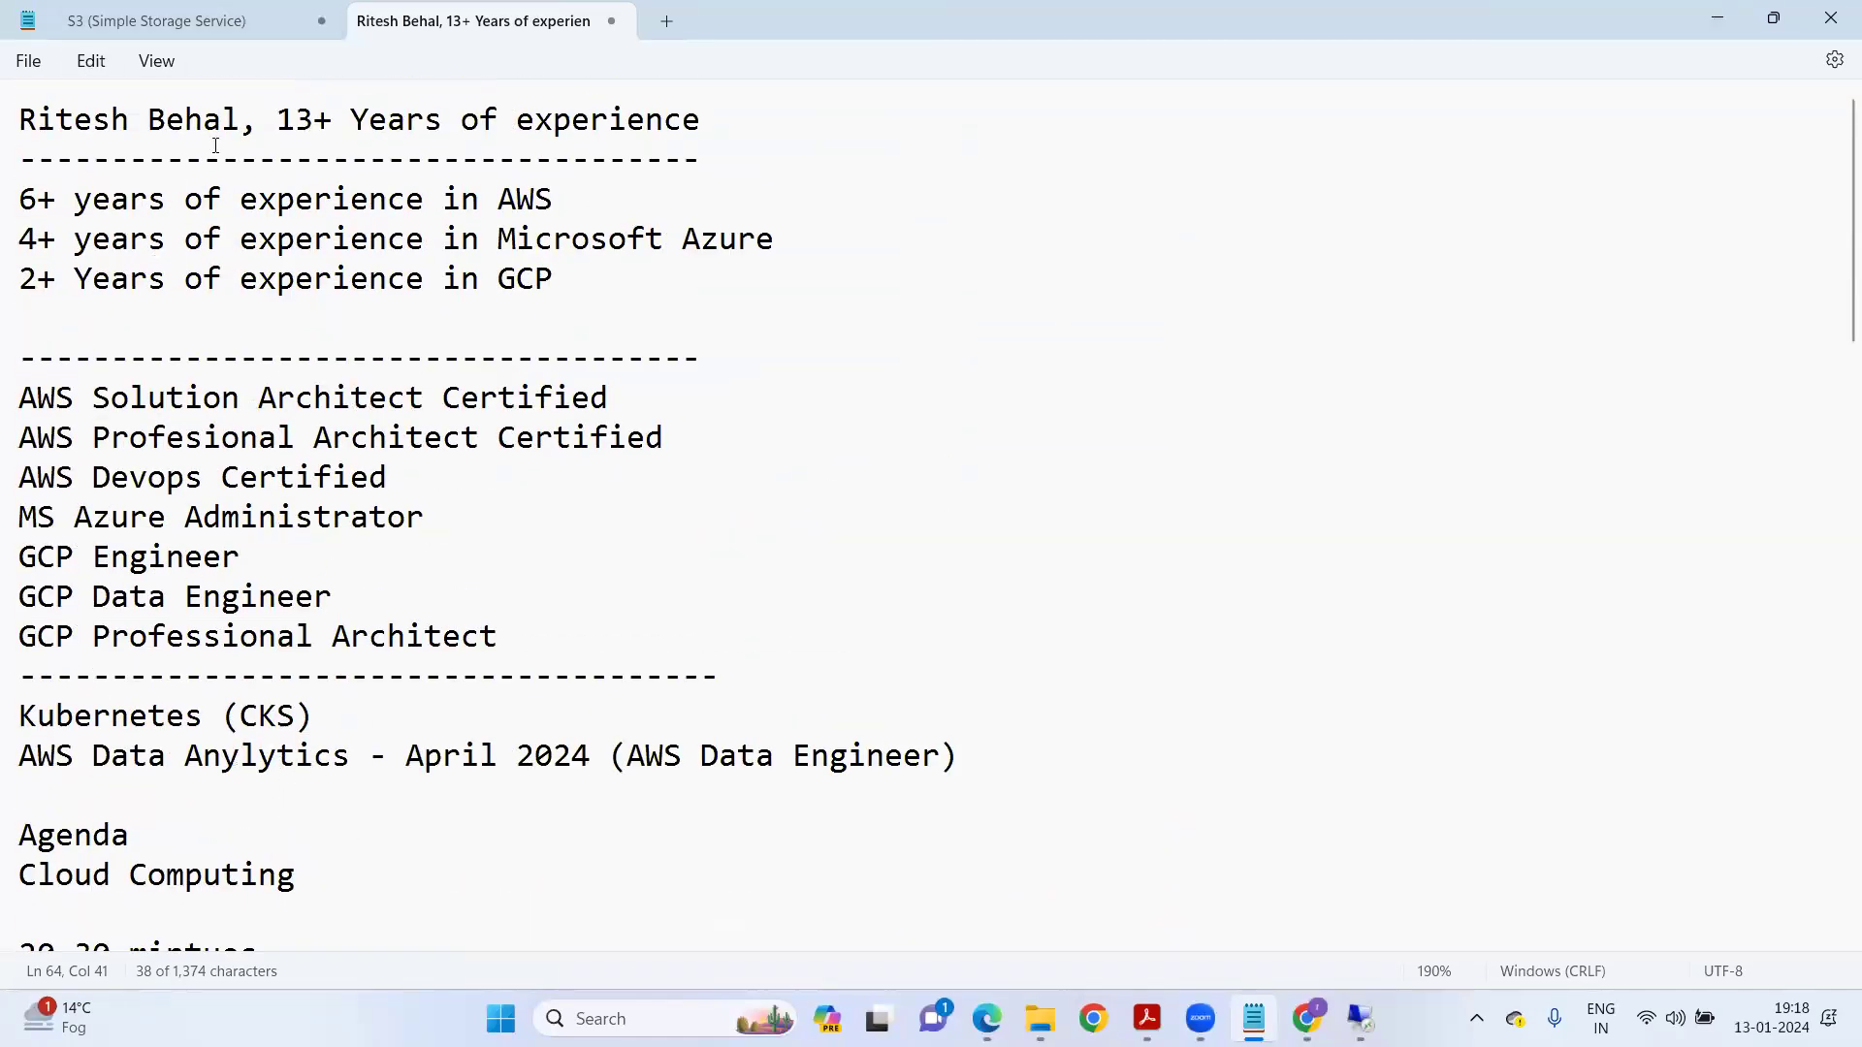
scroll(384, 569, "down", 5)
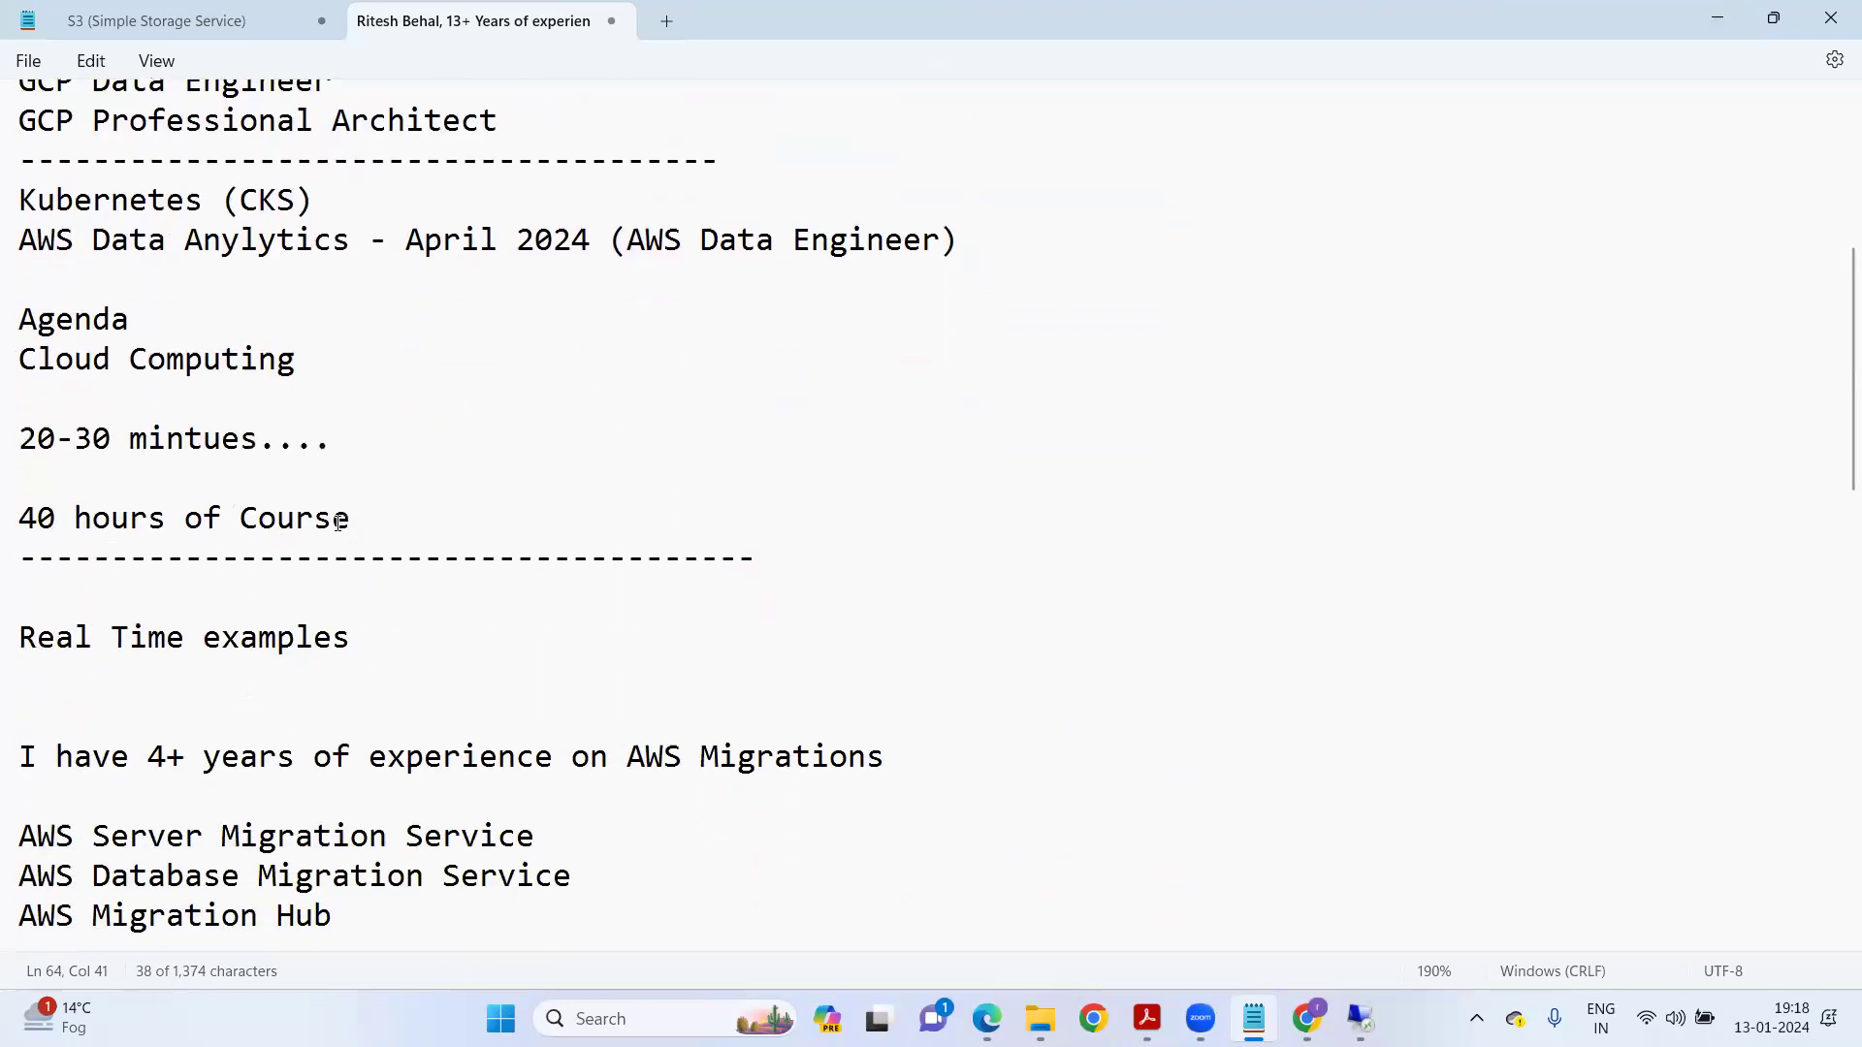
left_click(750, 562)
key("Return")
key("Return")
type("2")
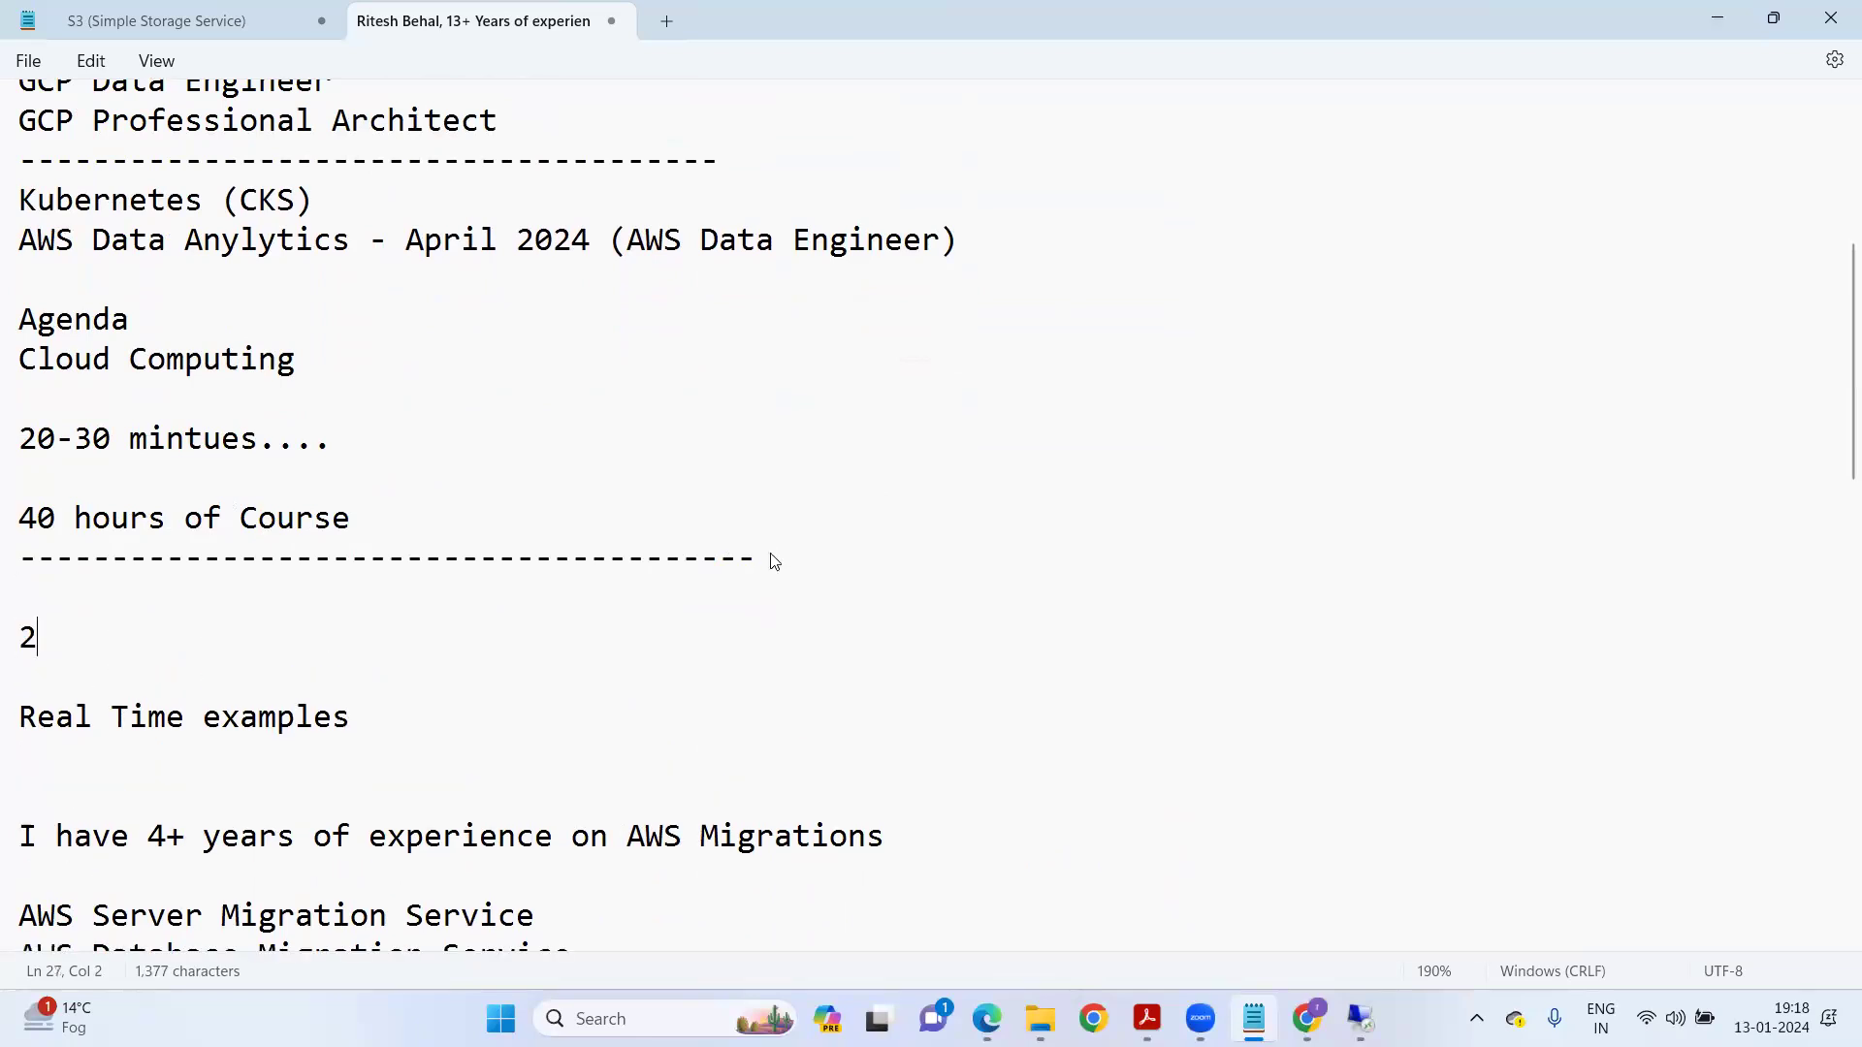
type("0th : 0")
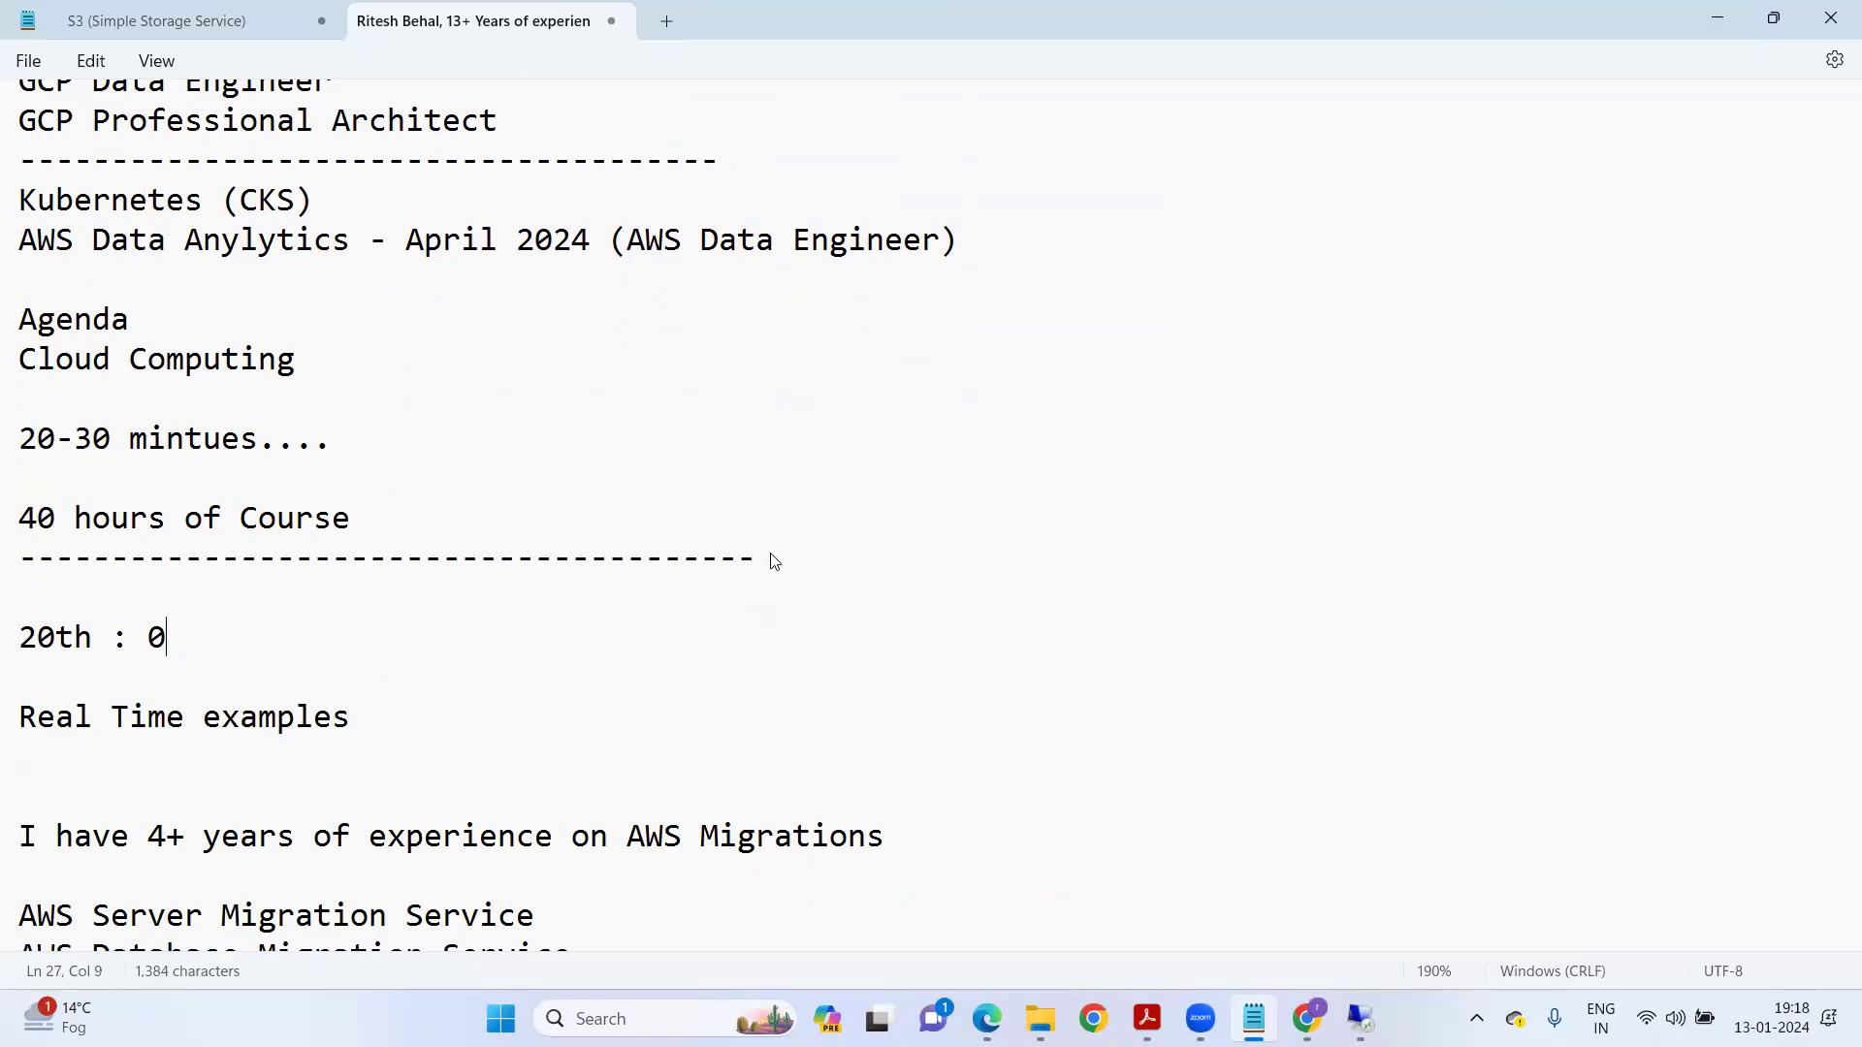
type("5:30 to 07:30 P")
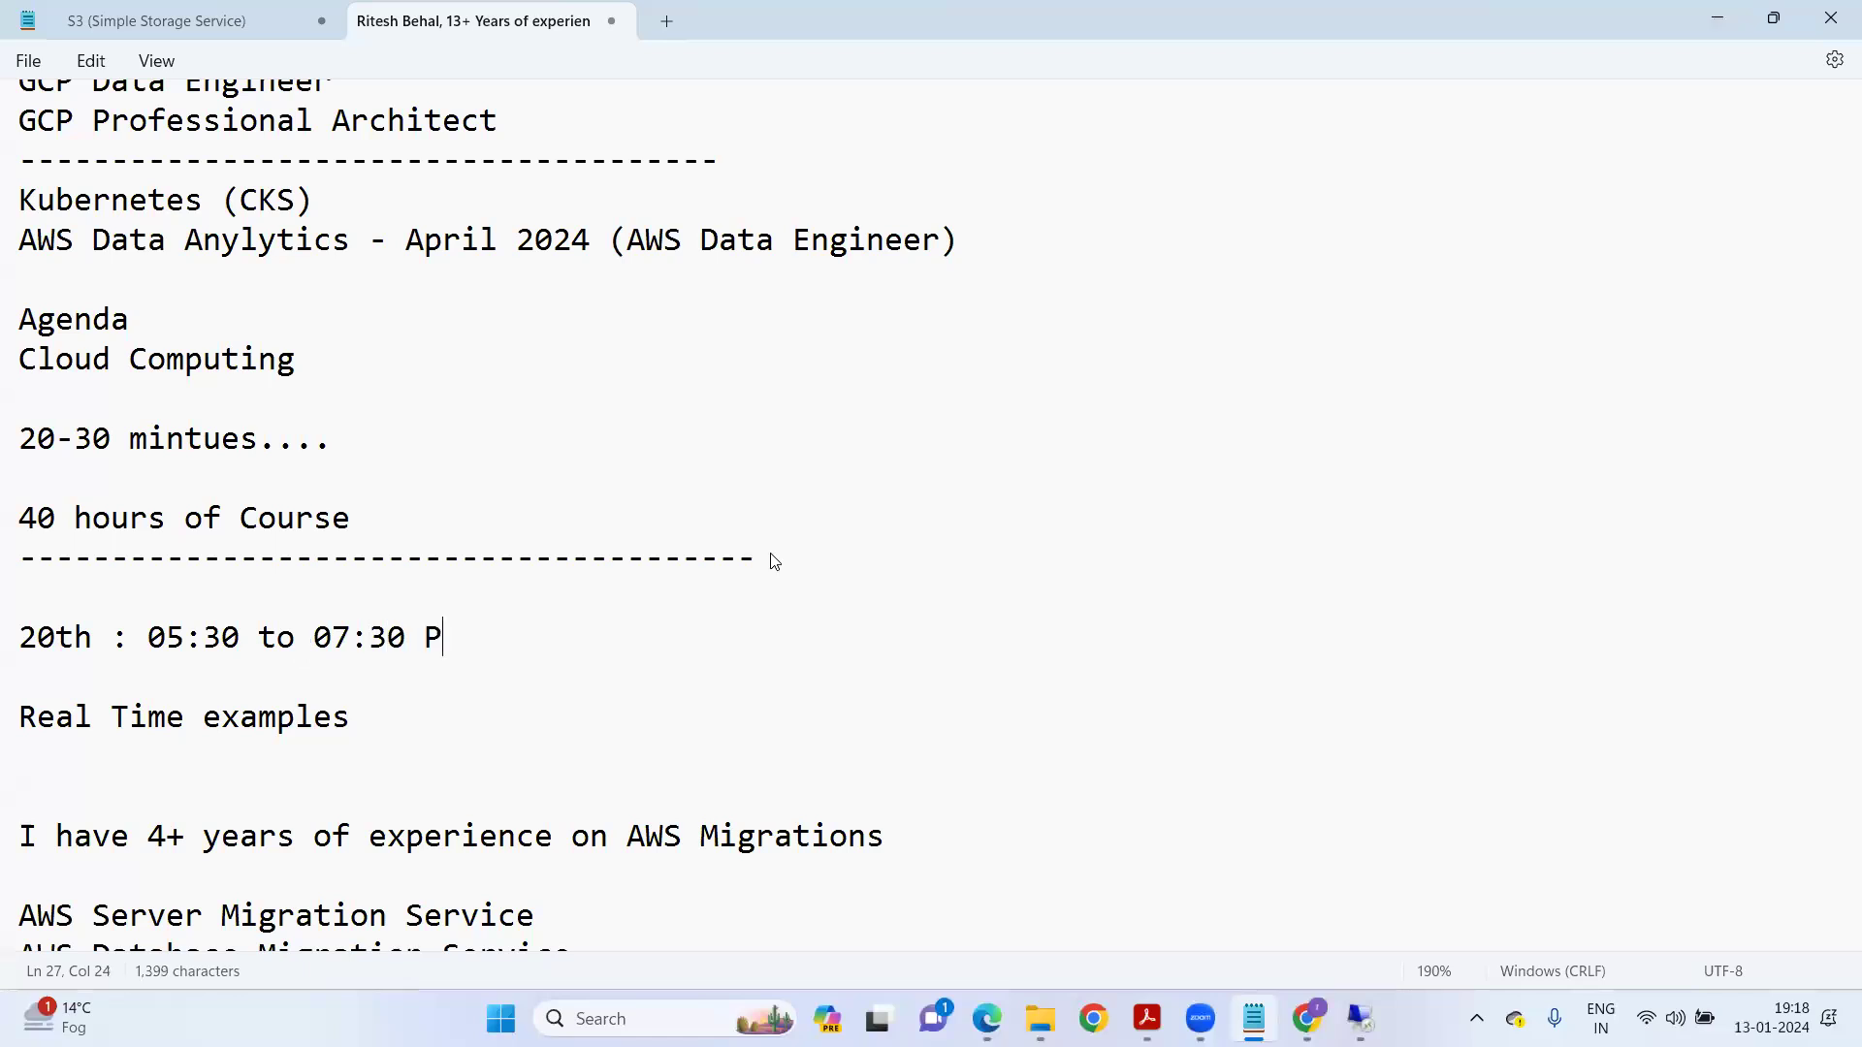
type("M I(ndian ")
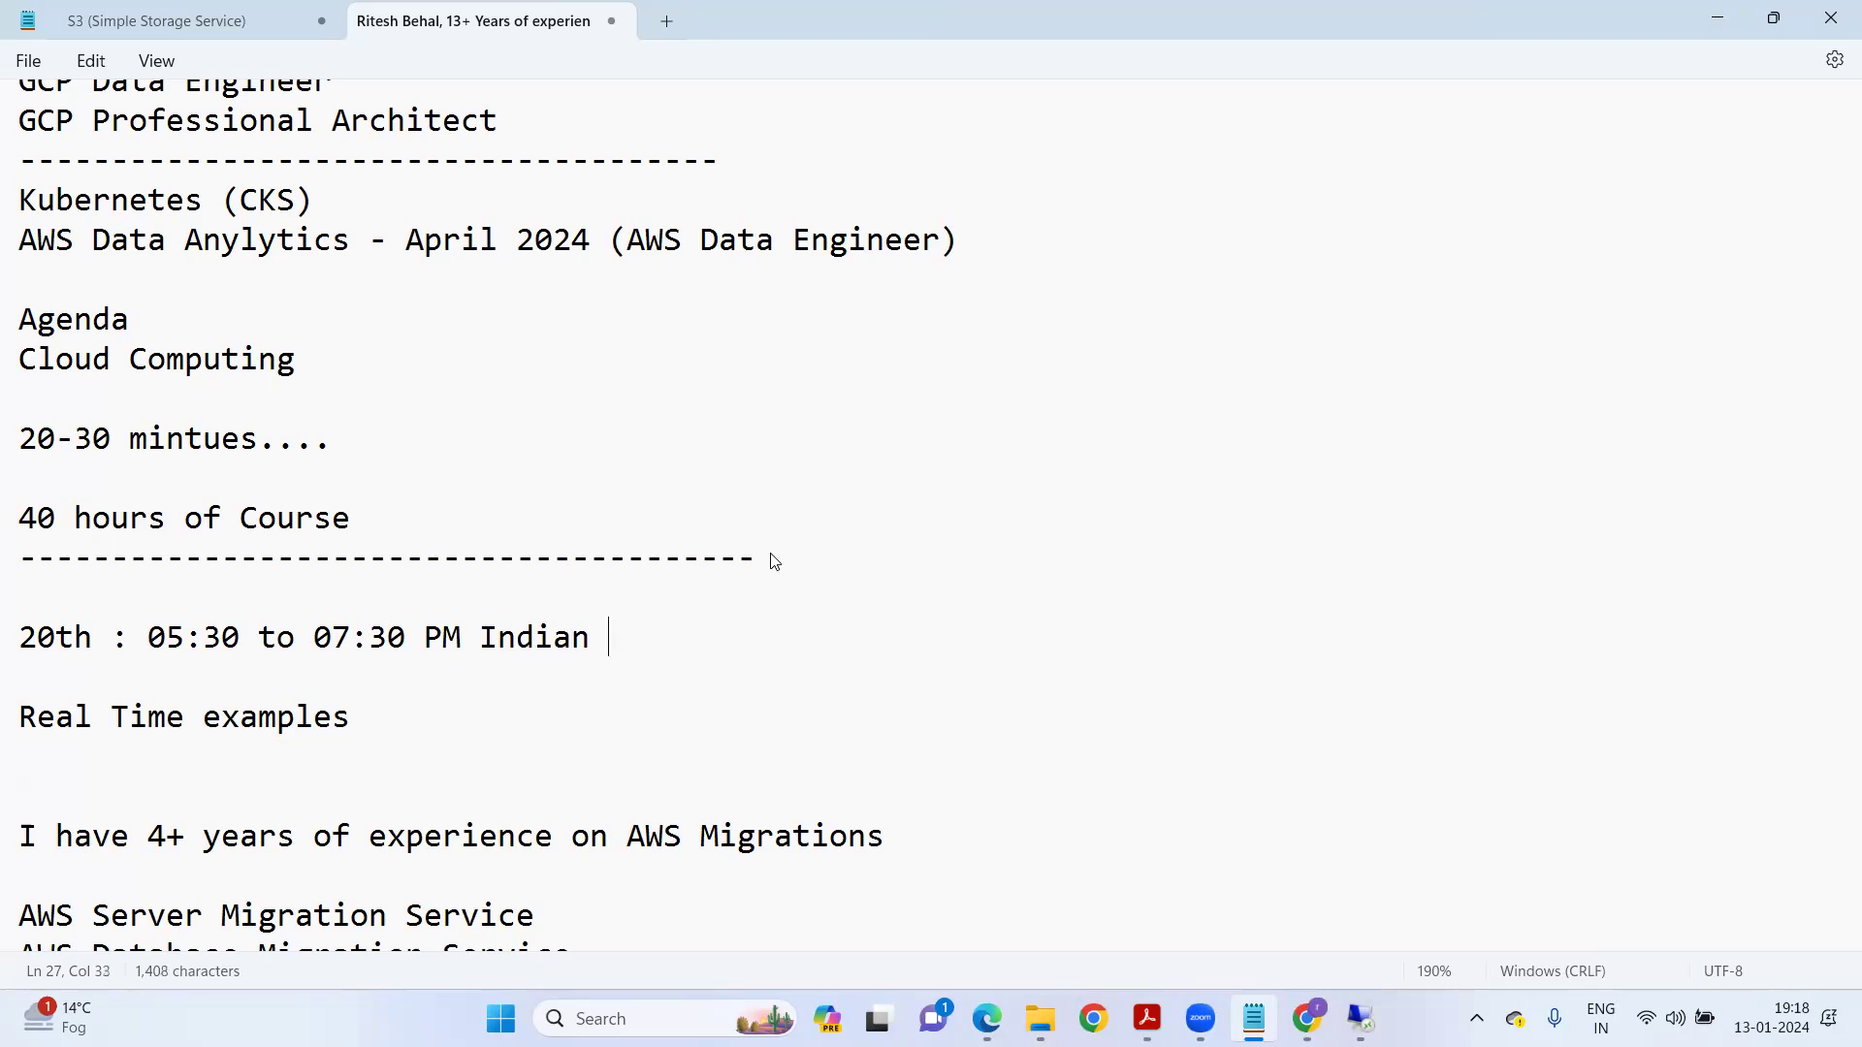
type("Standard tim")
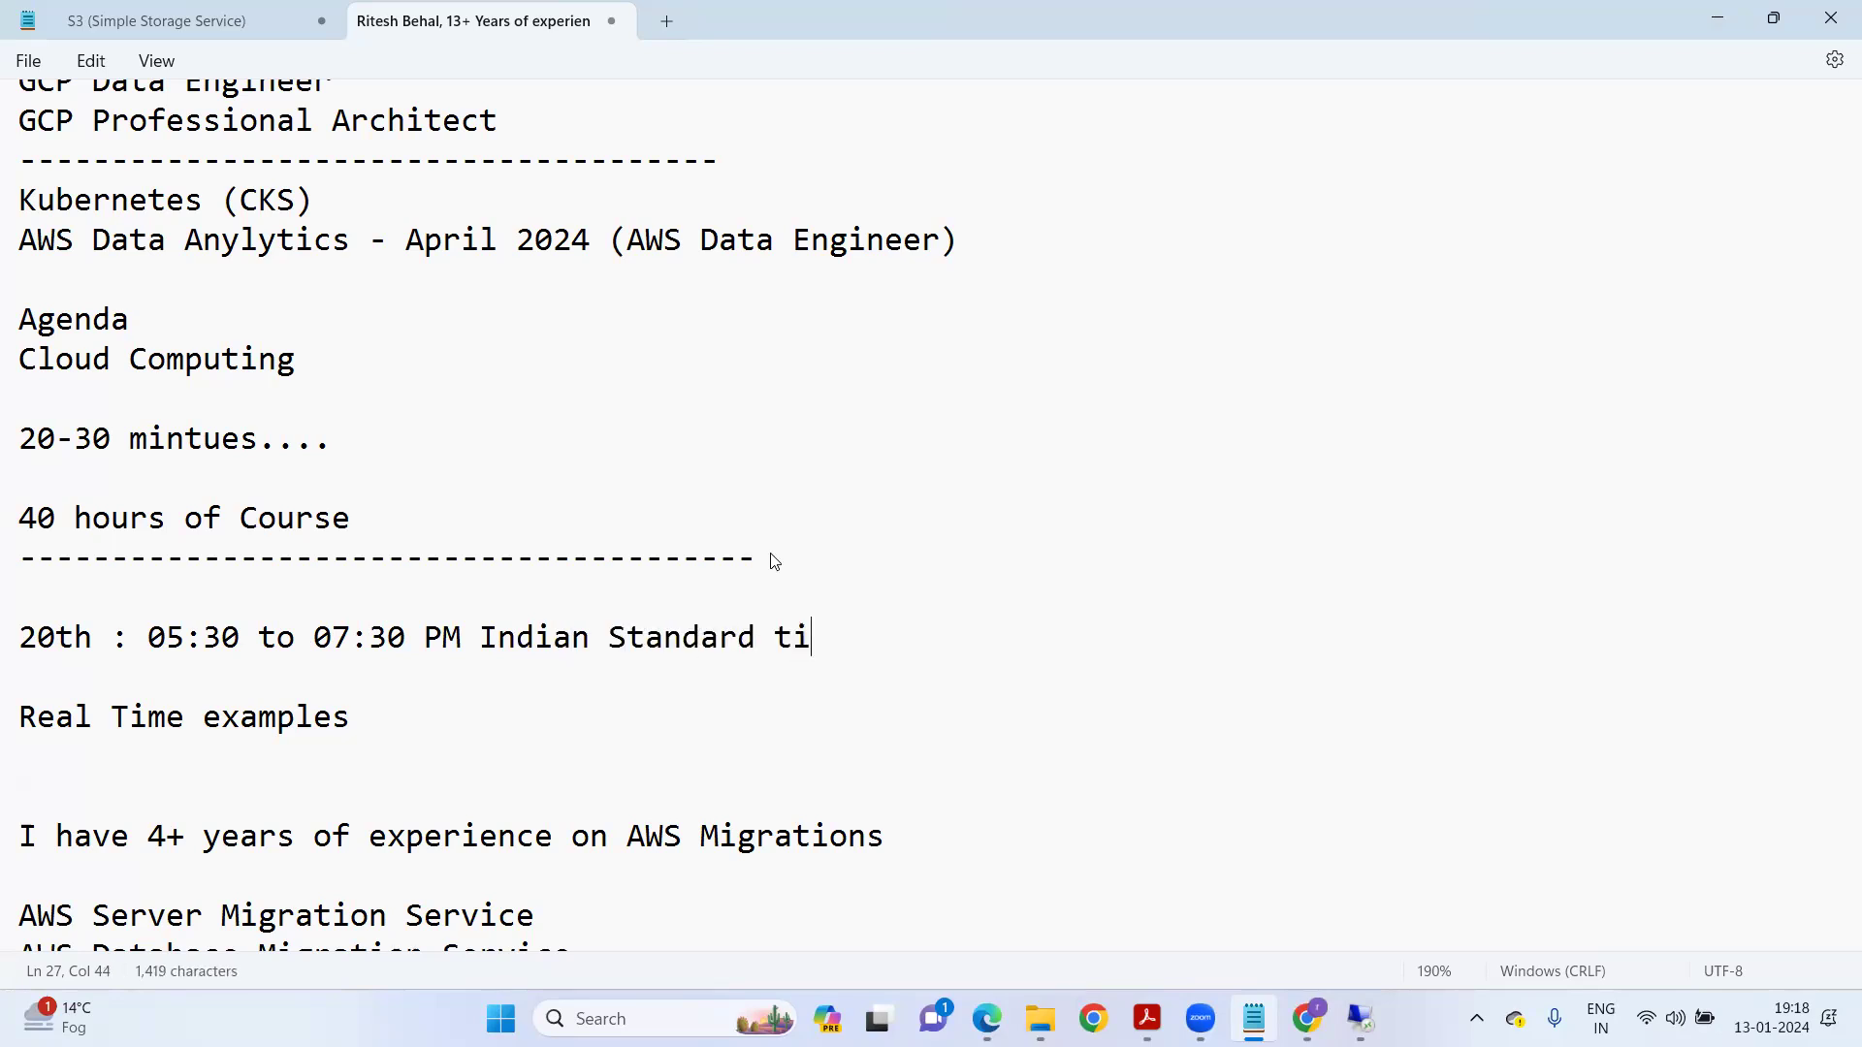
key("BackSpace")
key("BackSpace")
key("BackSpace")
type("Time")
key("Return")
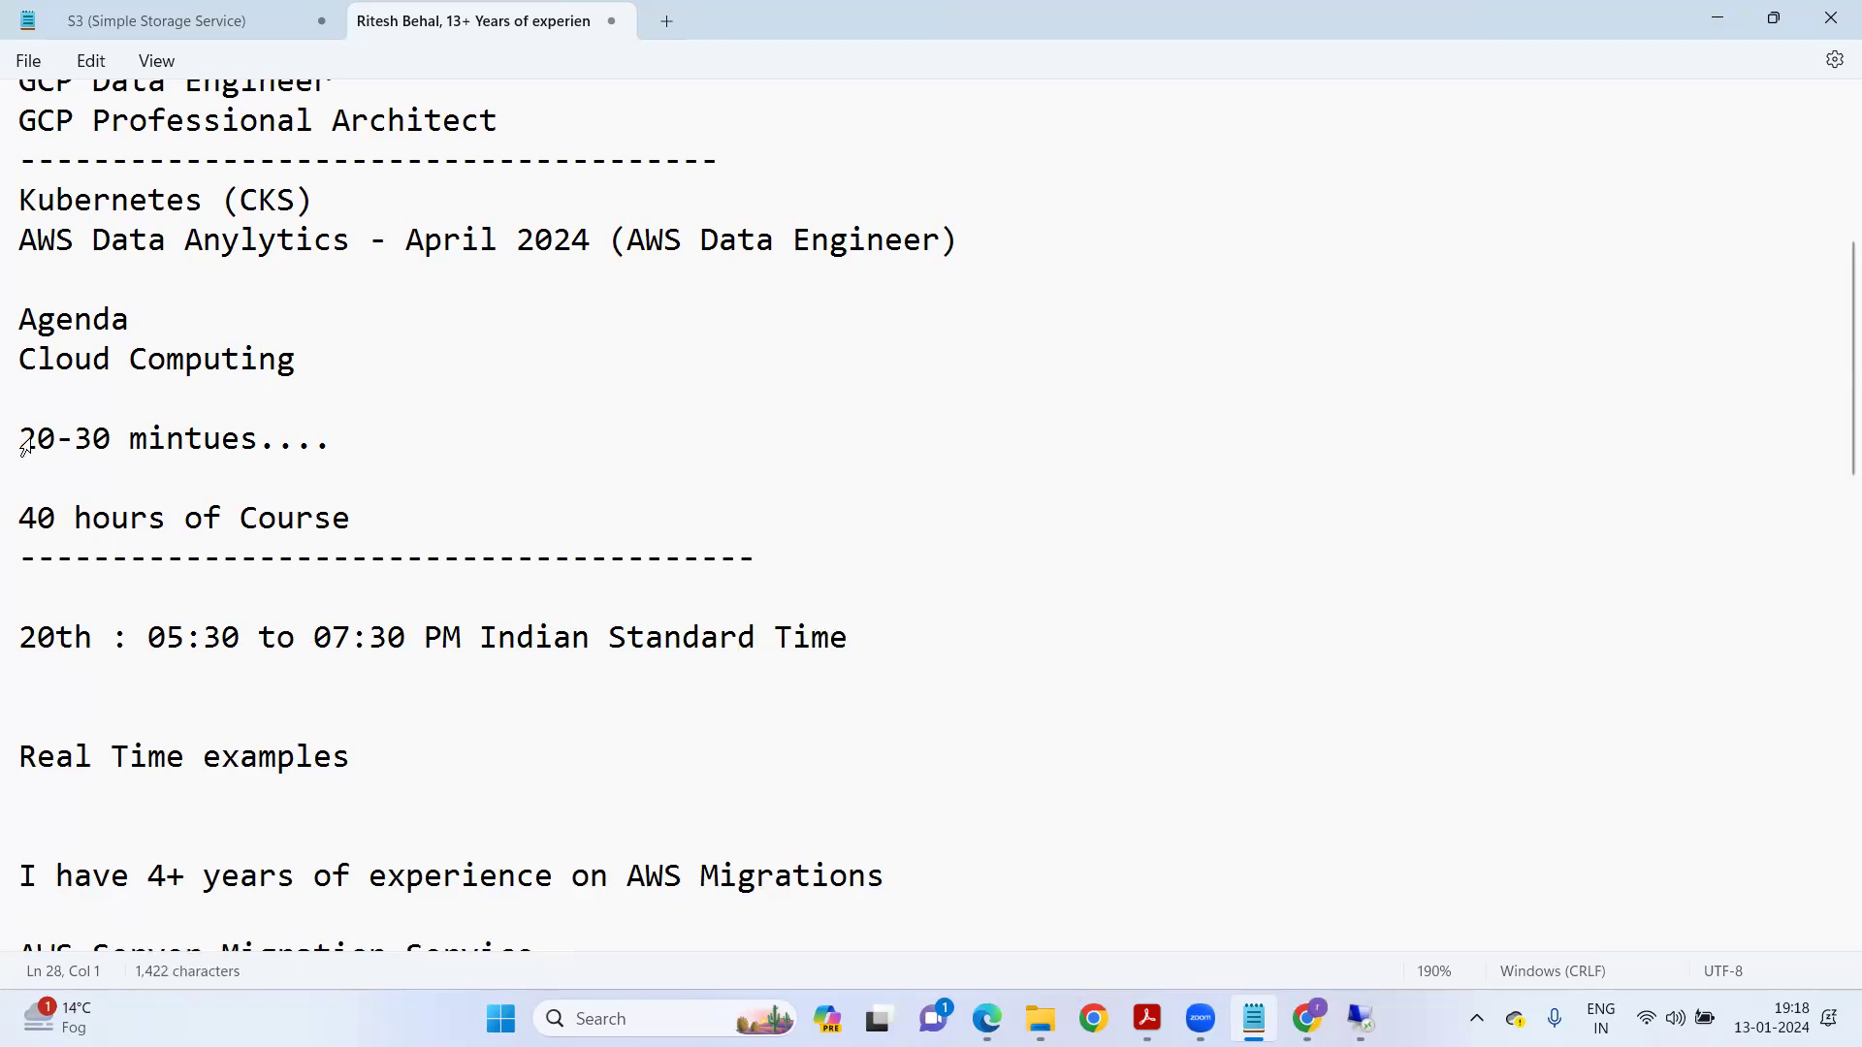
Remove the blank line and add '30 Mins (Interview Prepation + Certificatios)' below the schedule.
left_click_drag(368, 520, 13, 514)
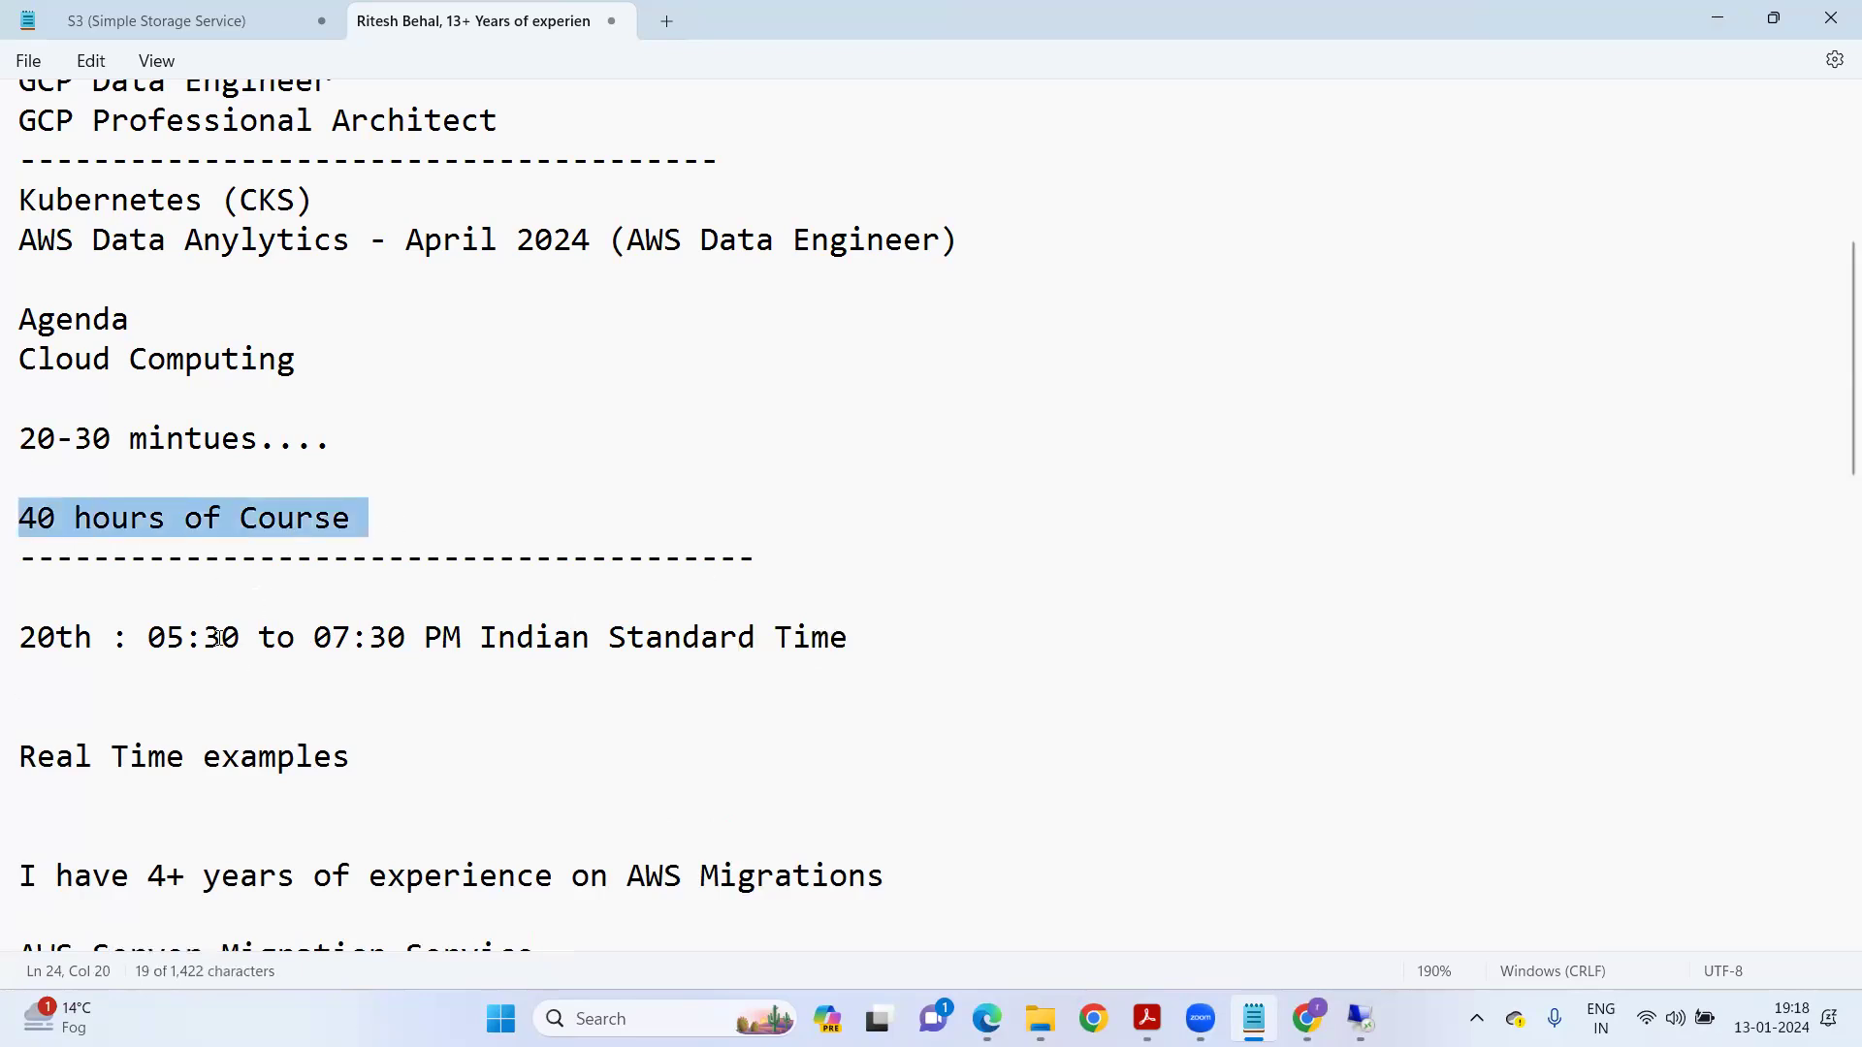
left_click(81, 574)
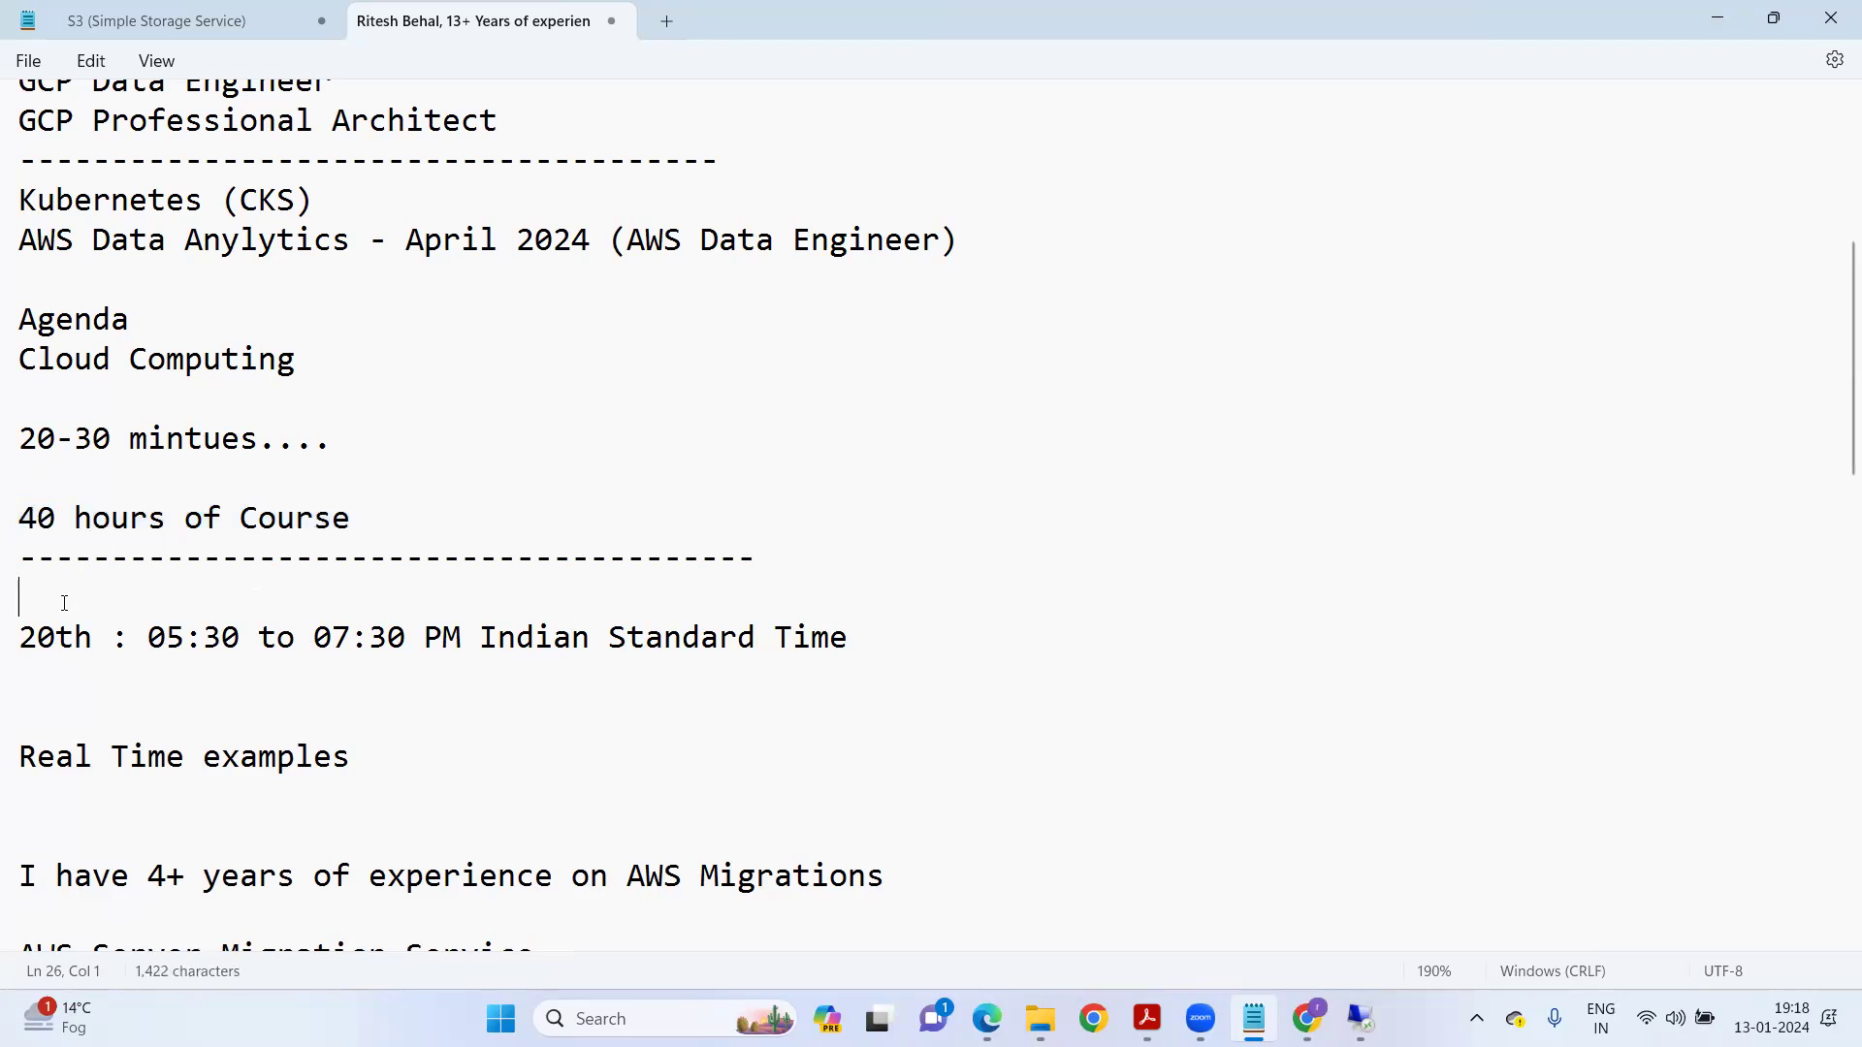
key("Delete")
left_click_drag(146, 601, 408, 609)
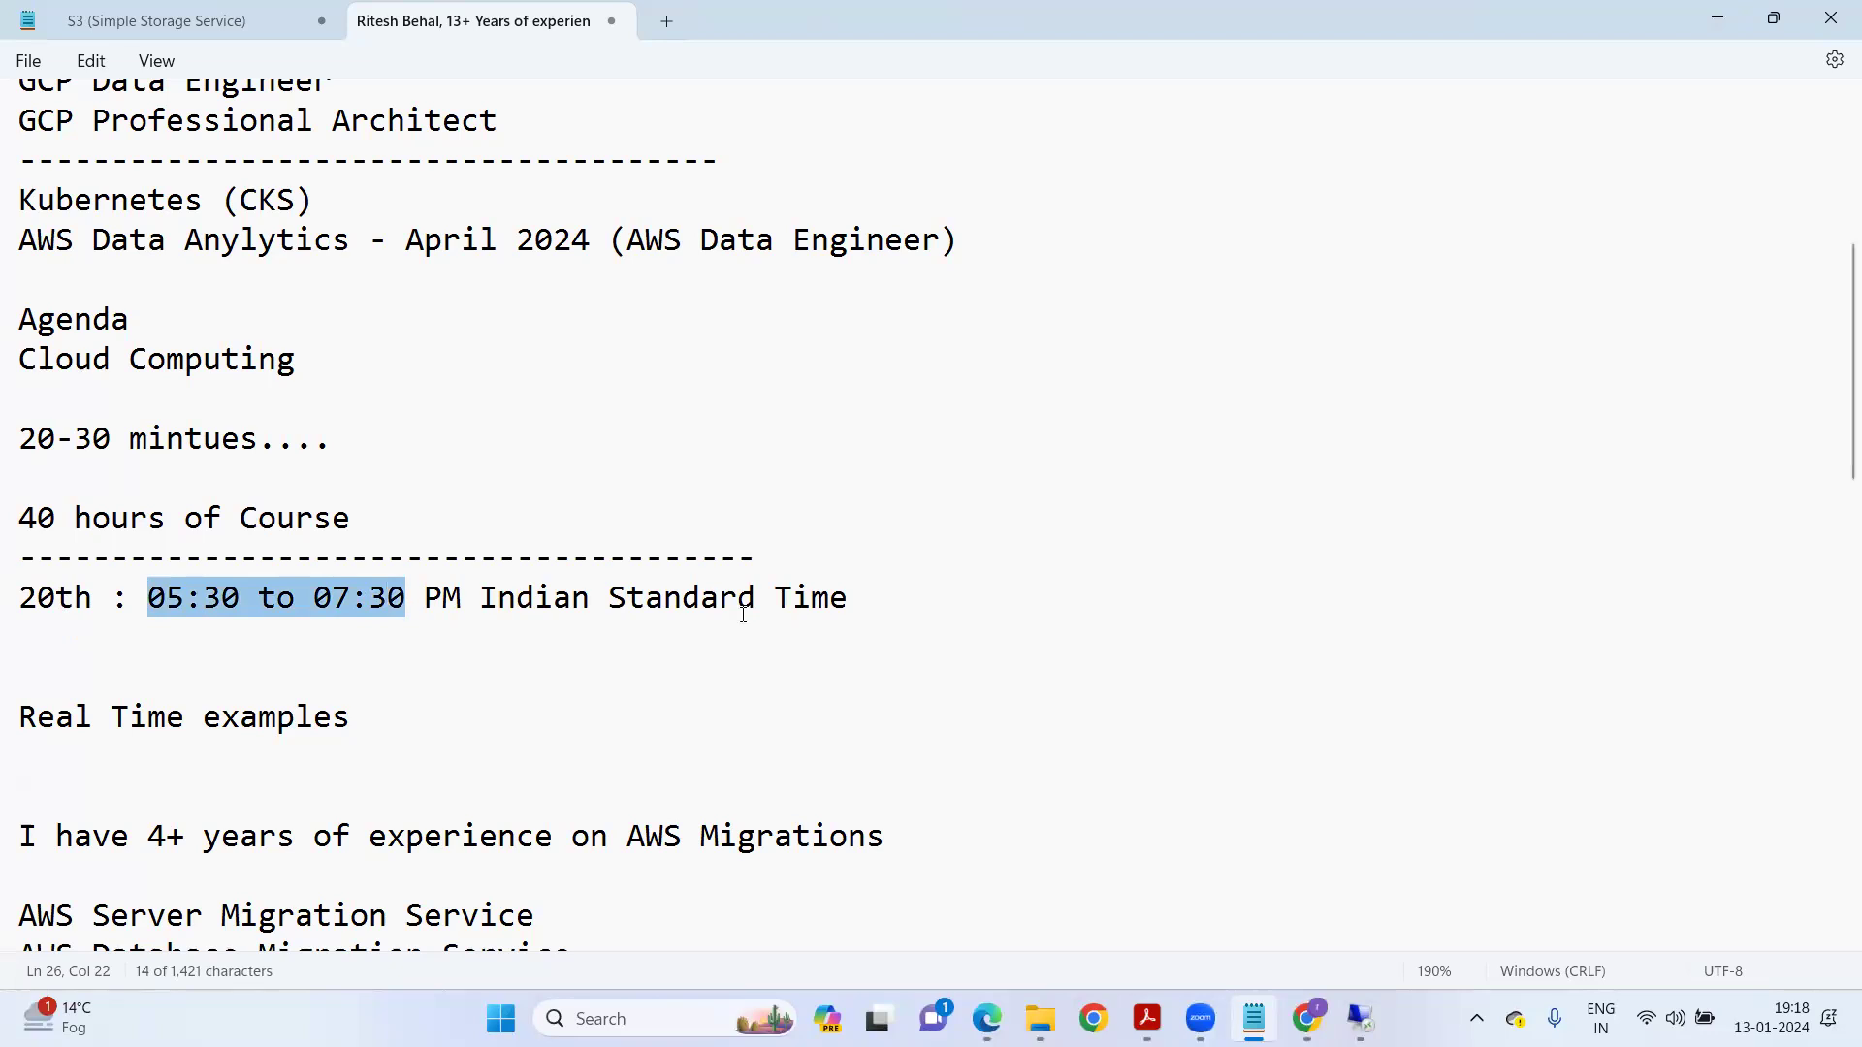
left_click(938, 612)
key("Return")
type("3")
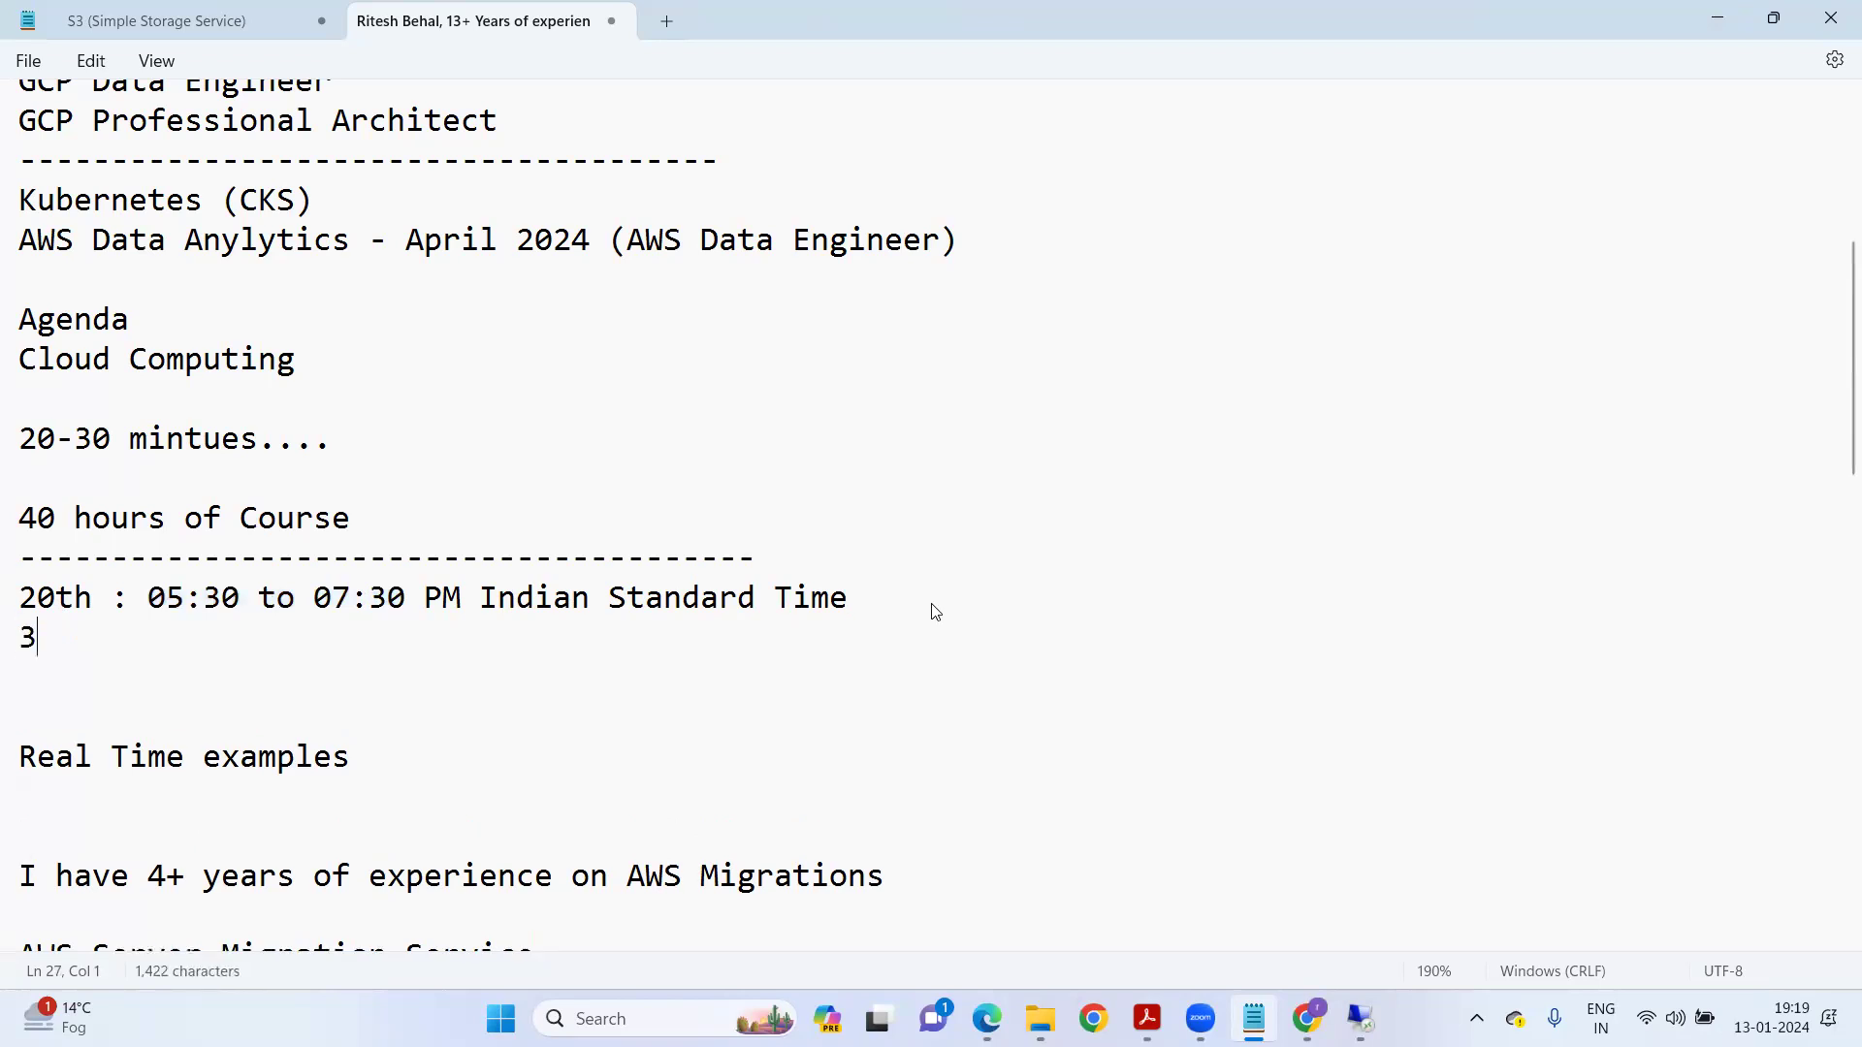
type("0 Mins (Interview Prepation")
key("BackSpace")
type("n")
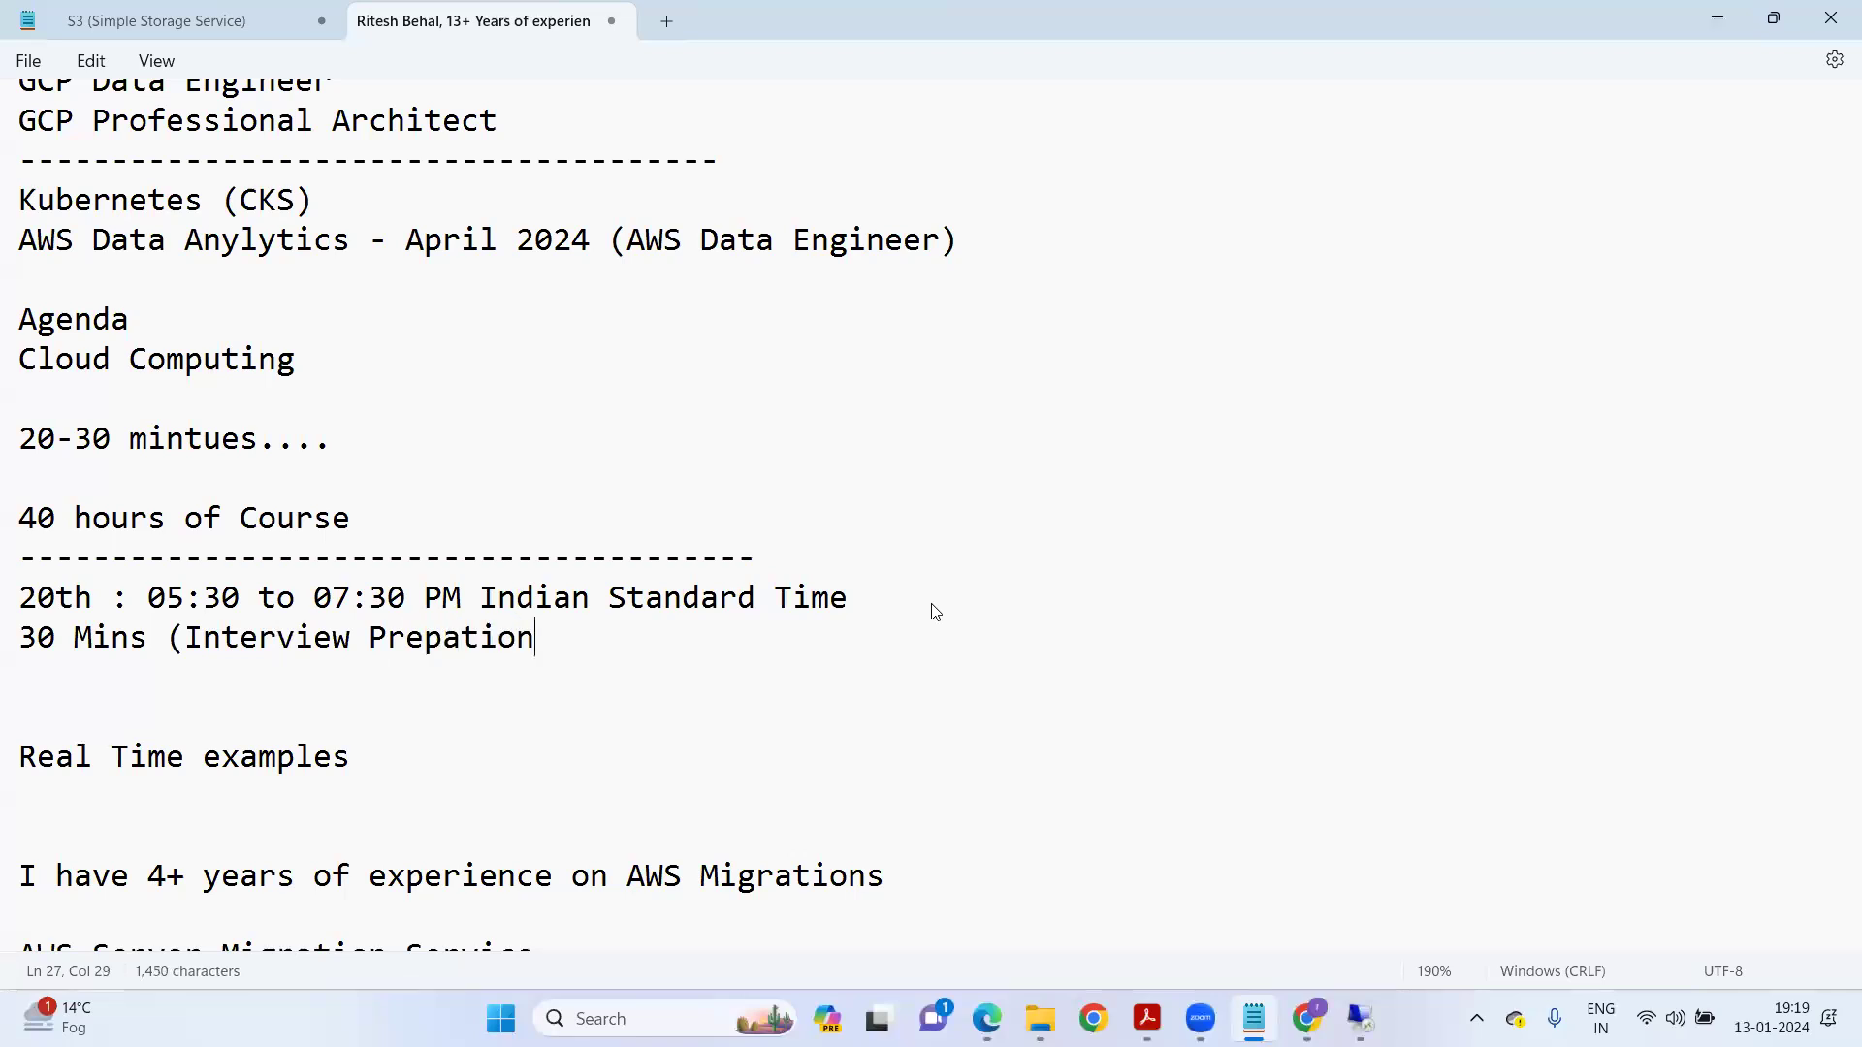
type(" + Certificatios)")
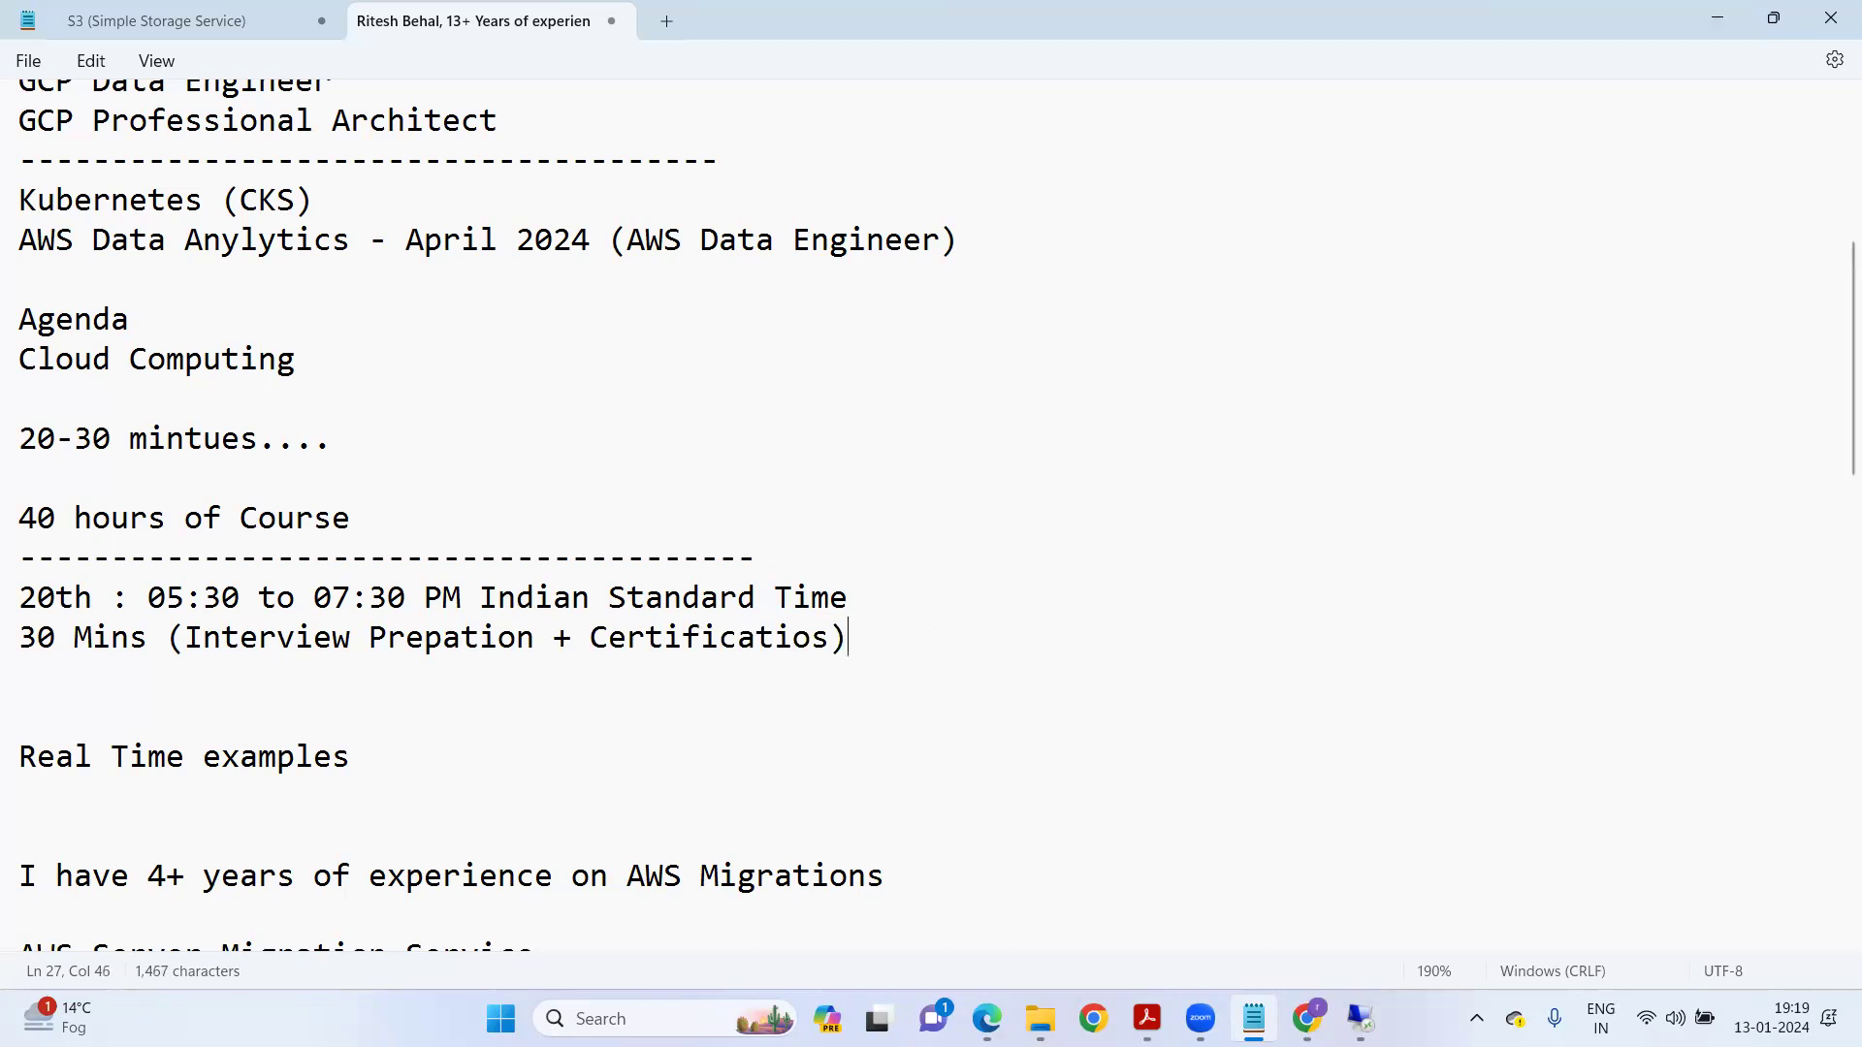
Open the CertExams folder of the Assignments repository in GitHub and zoom the page out.
left_click(988, 1019)
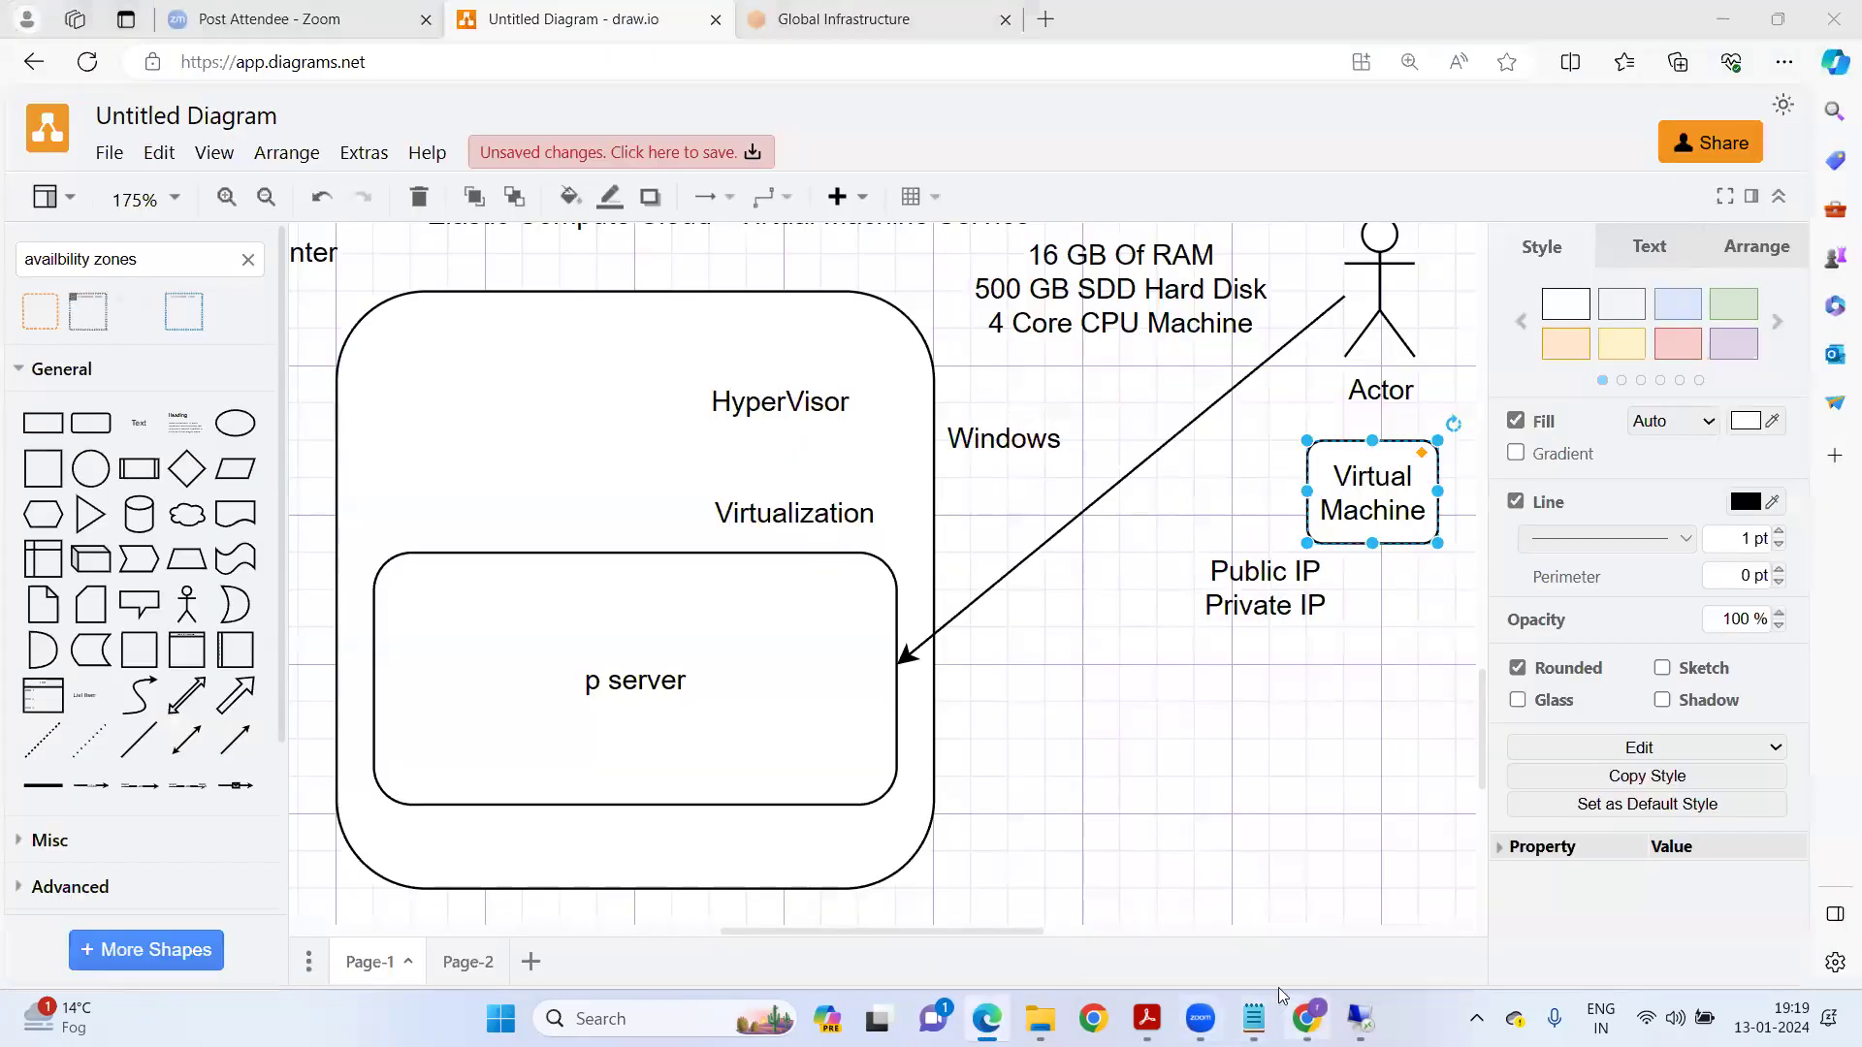
left_click(1307, 1018)
left_click(1040, 26)
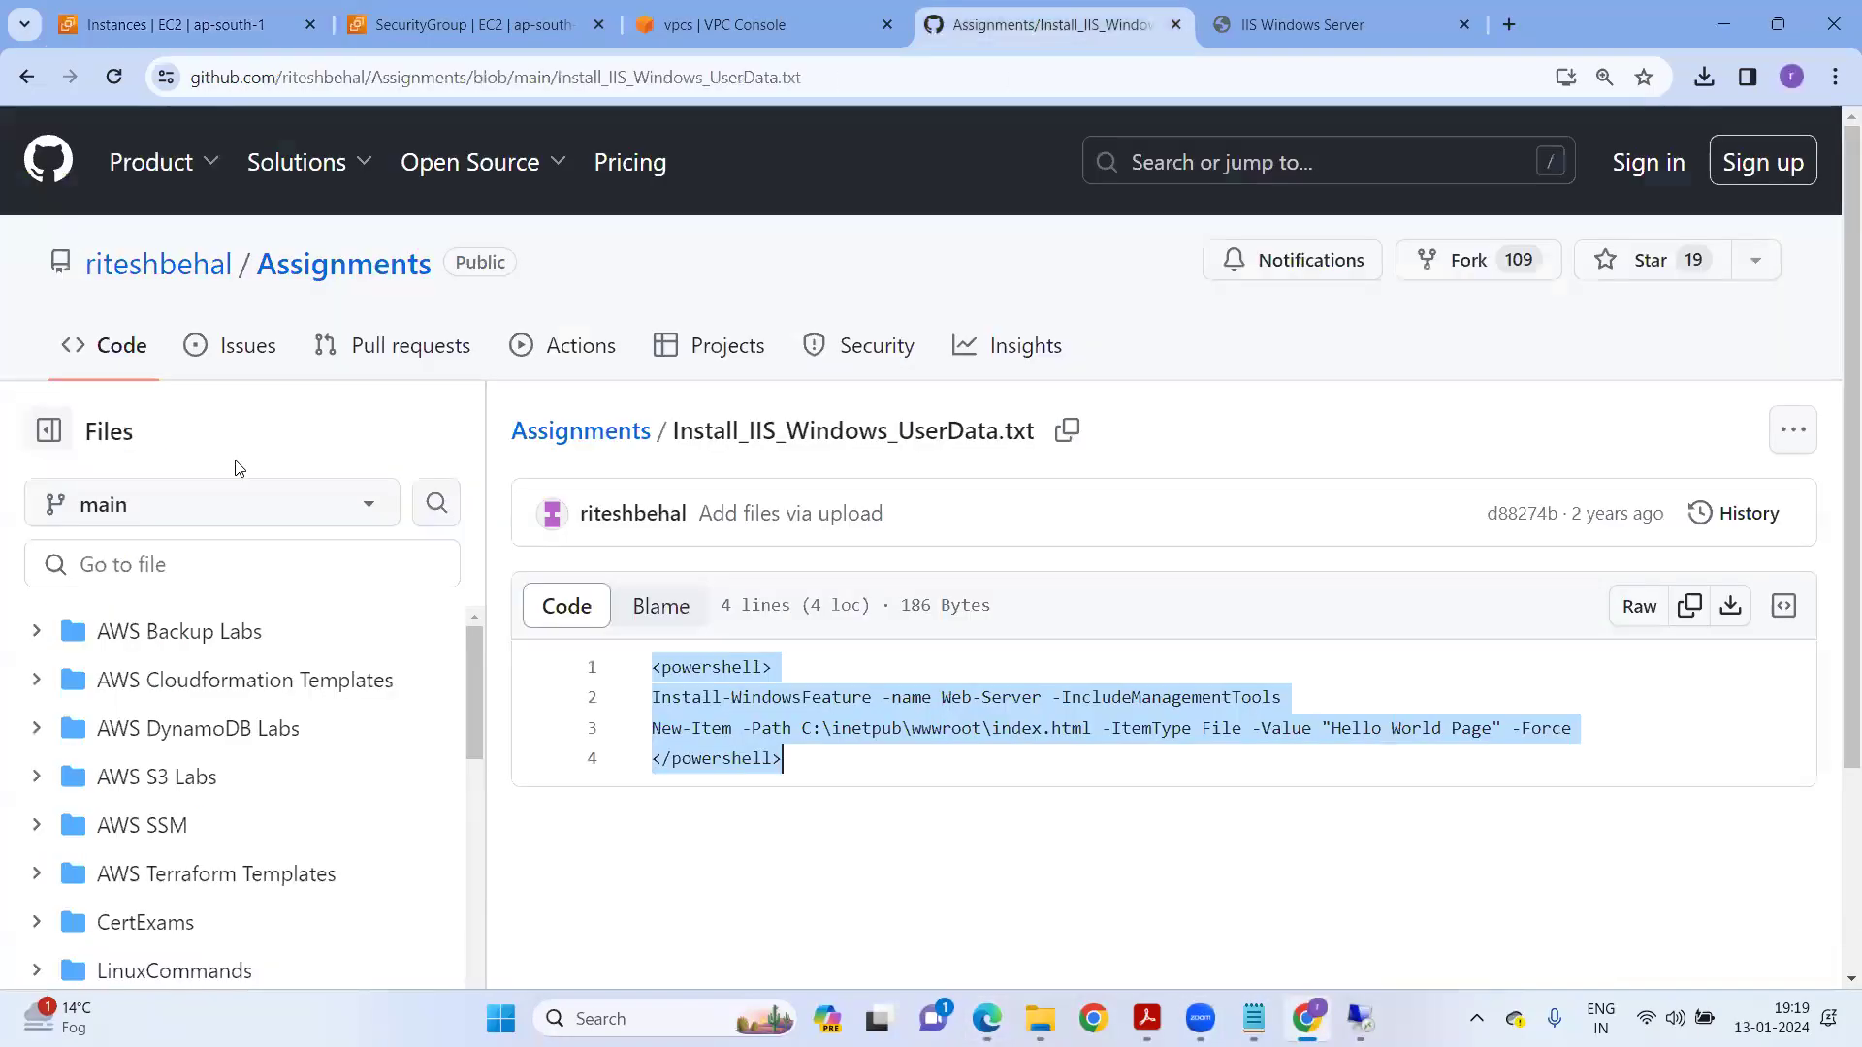
scroll(217, 745, "down", 1)
scroll(175, 766, "down", 2)
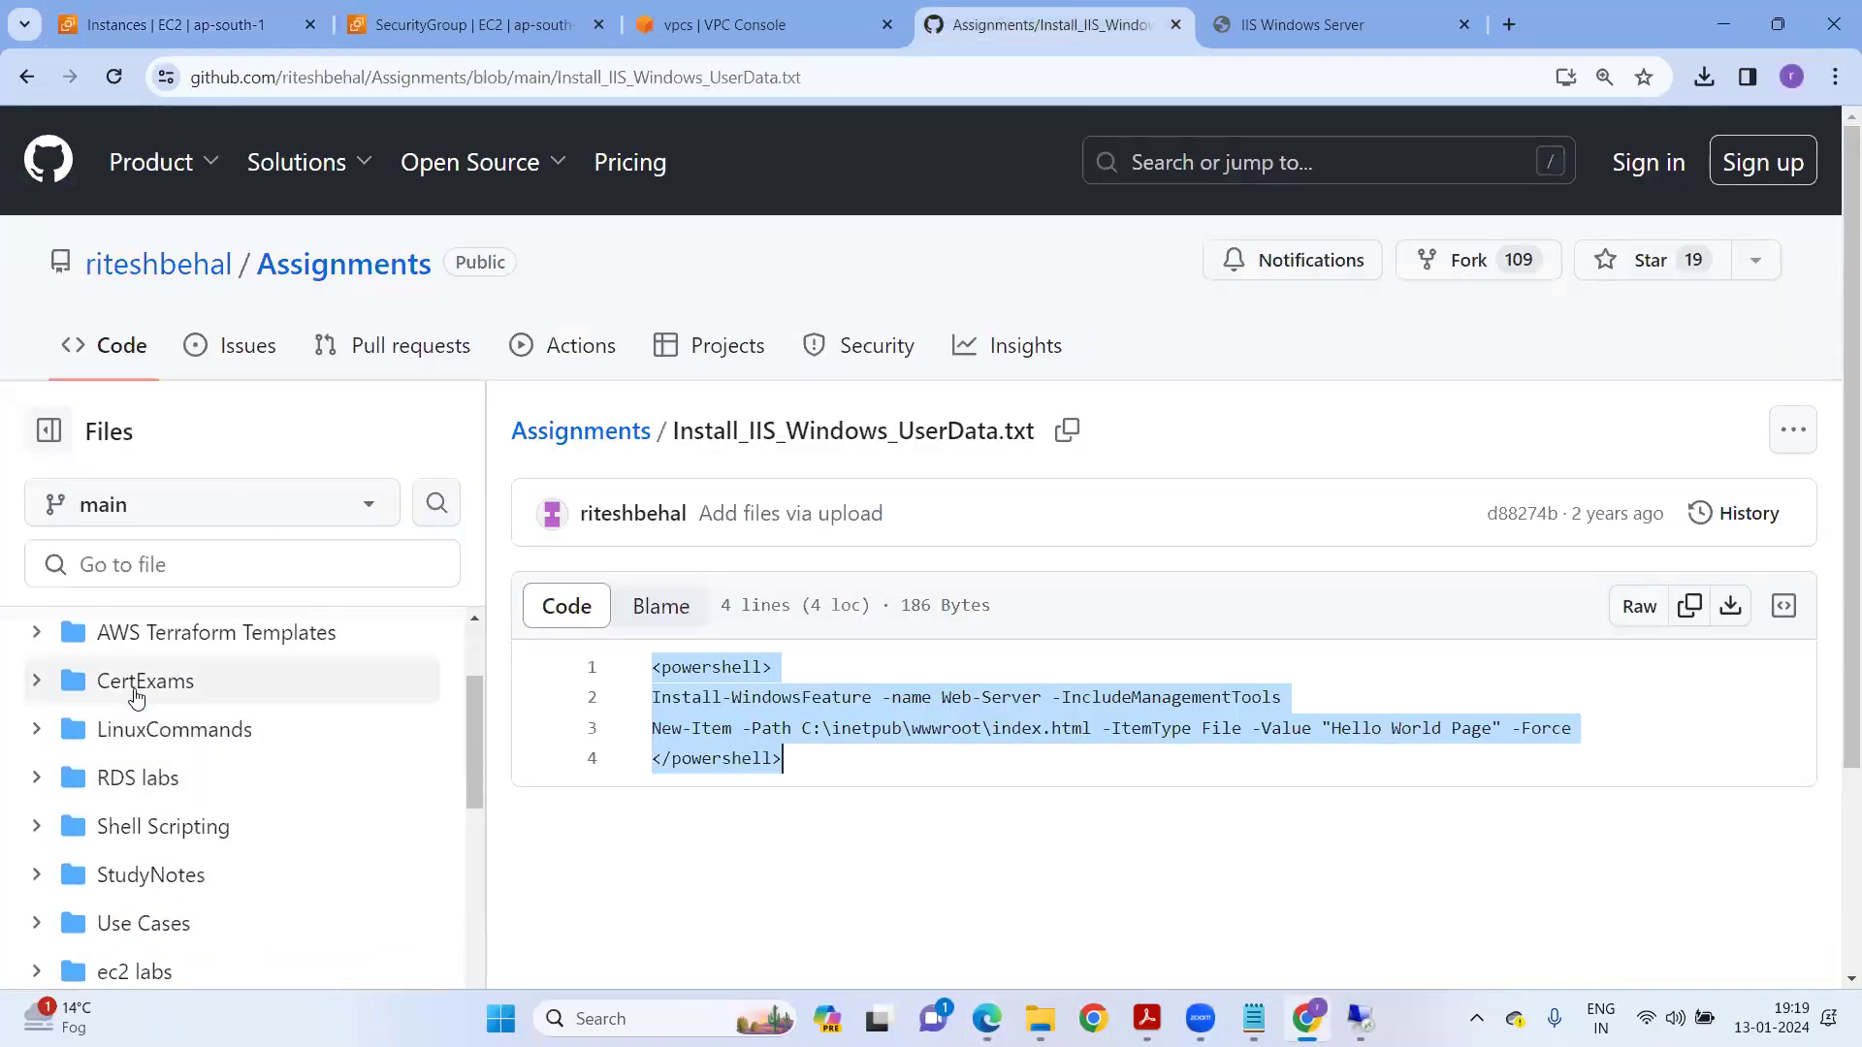
left_click(131, 685)
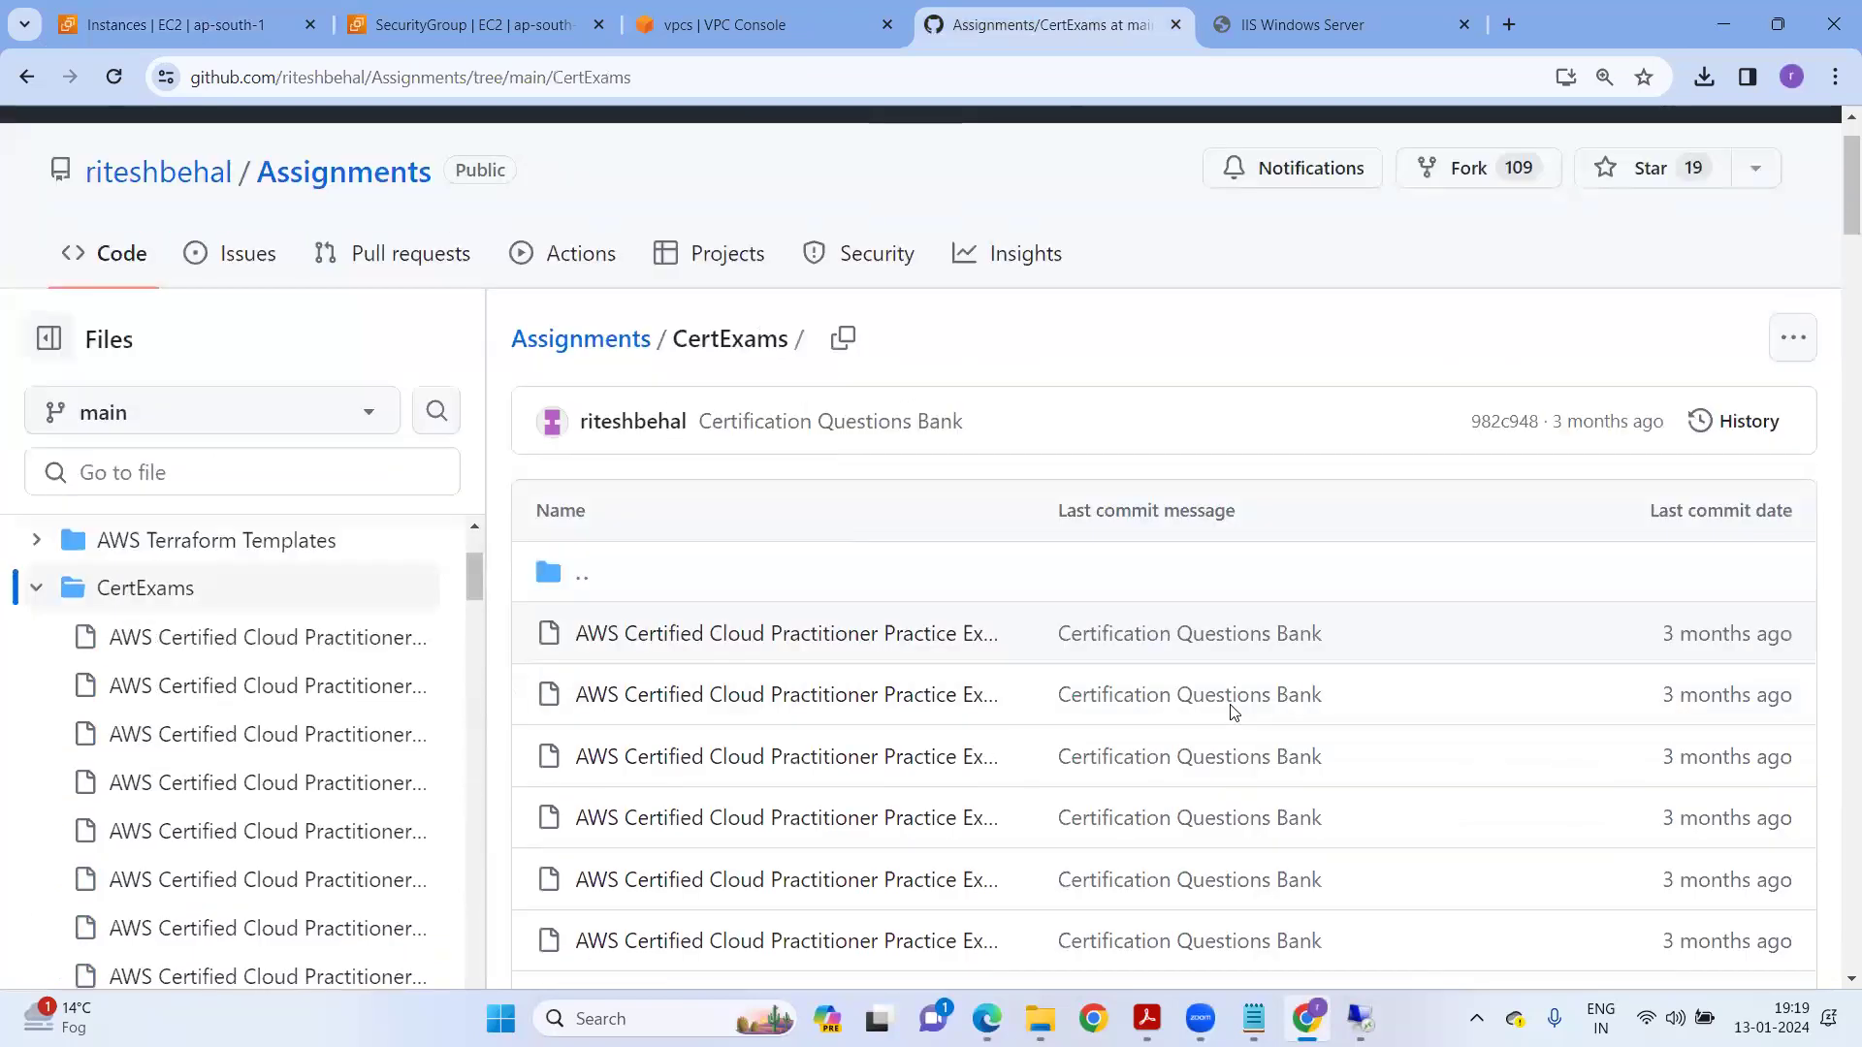
scroll(1231, 698, "down", 5)
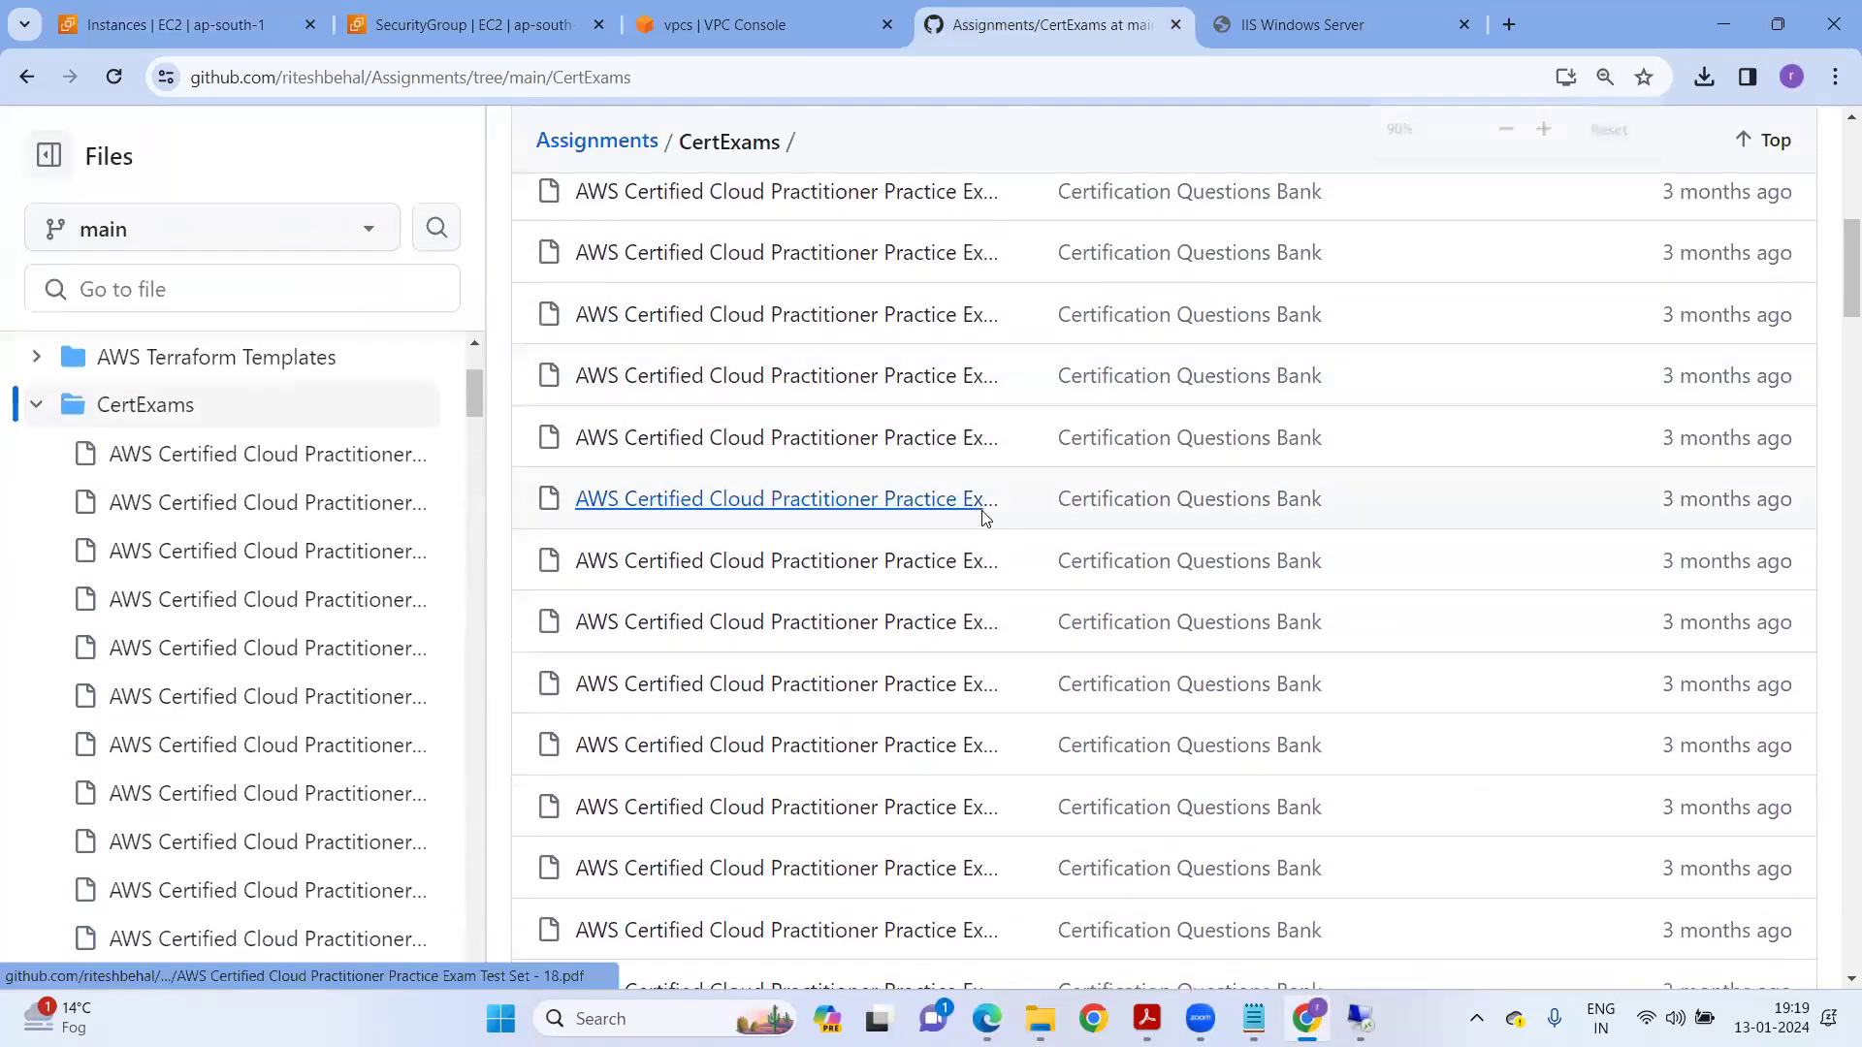
key("ctrl+minus")
key("ctrl+minus")
key("ctrl+minus")
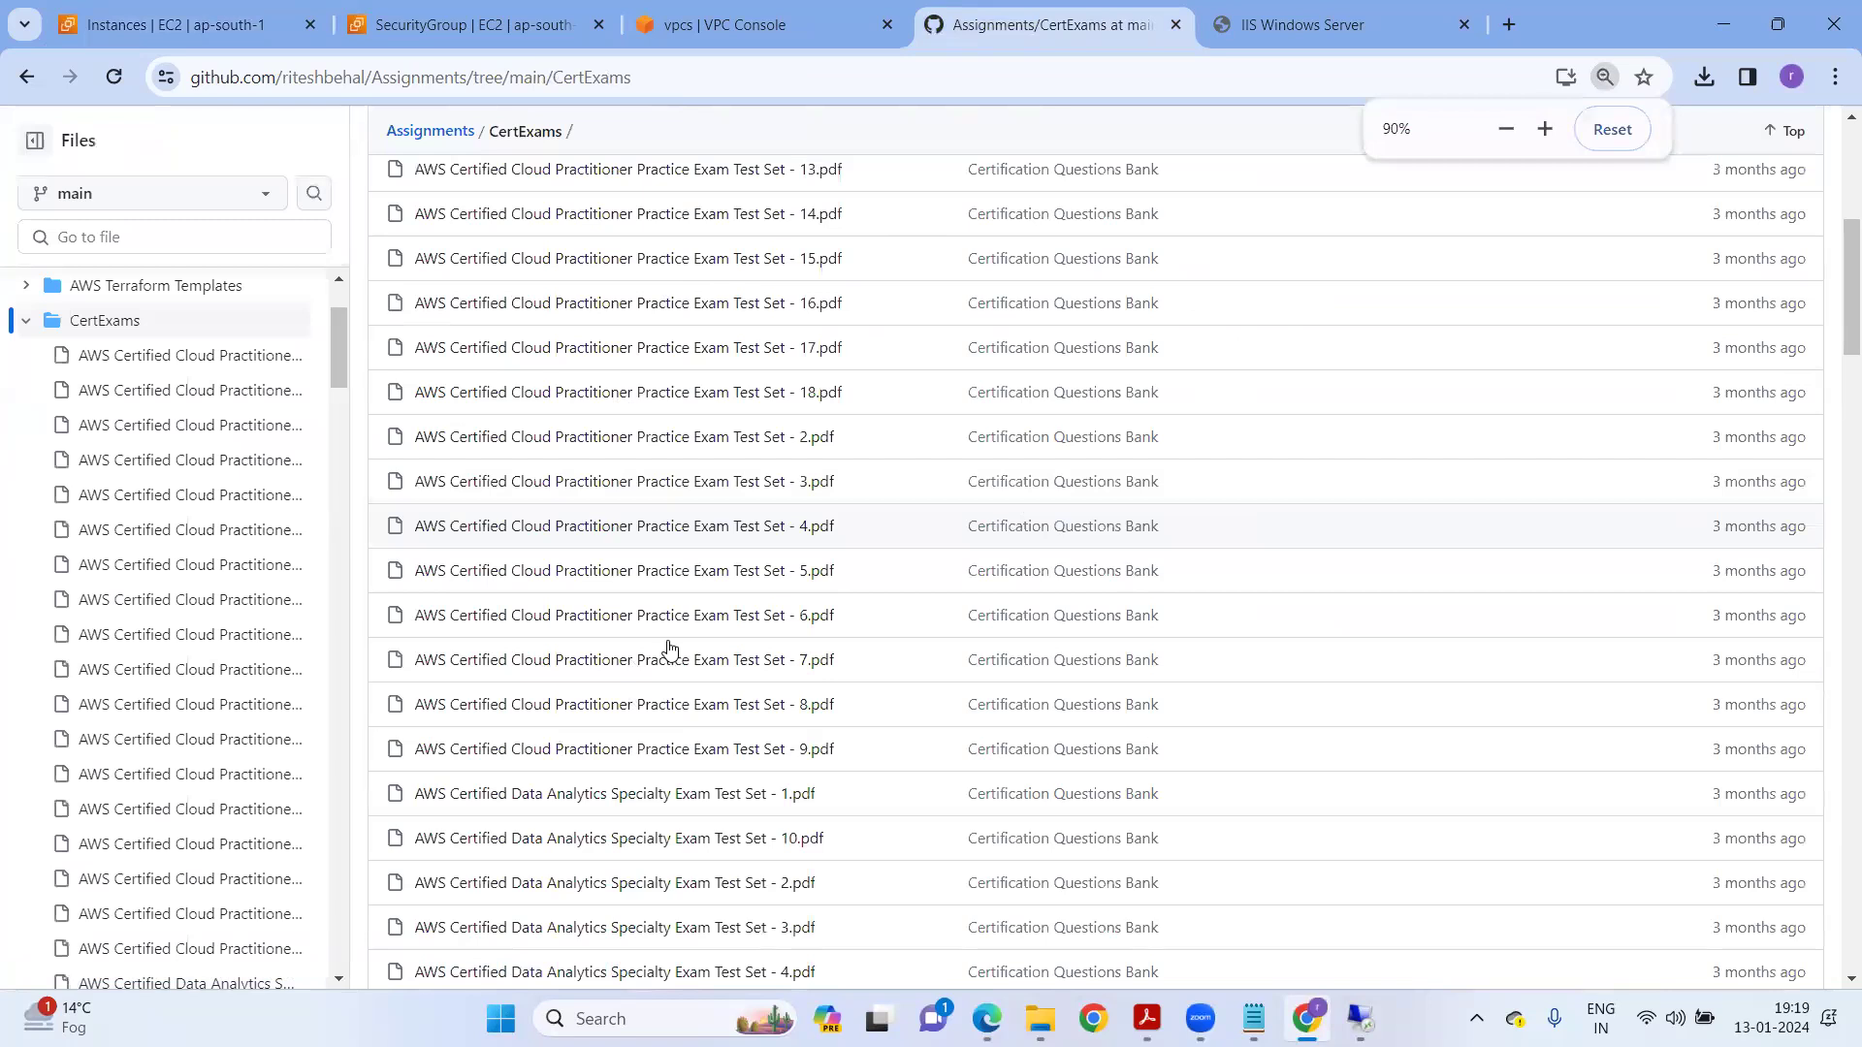
Scroll through the list of AWS practice exam PDFs.
scroll(834, 577, "down", 3)
scroll(834, 592, "down", 5)
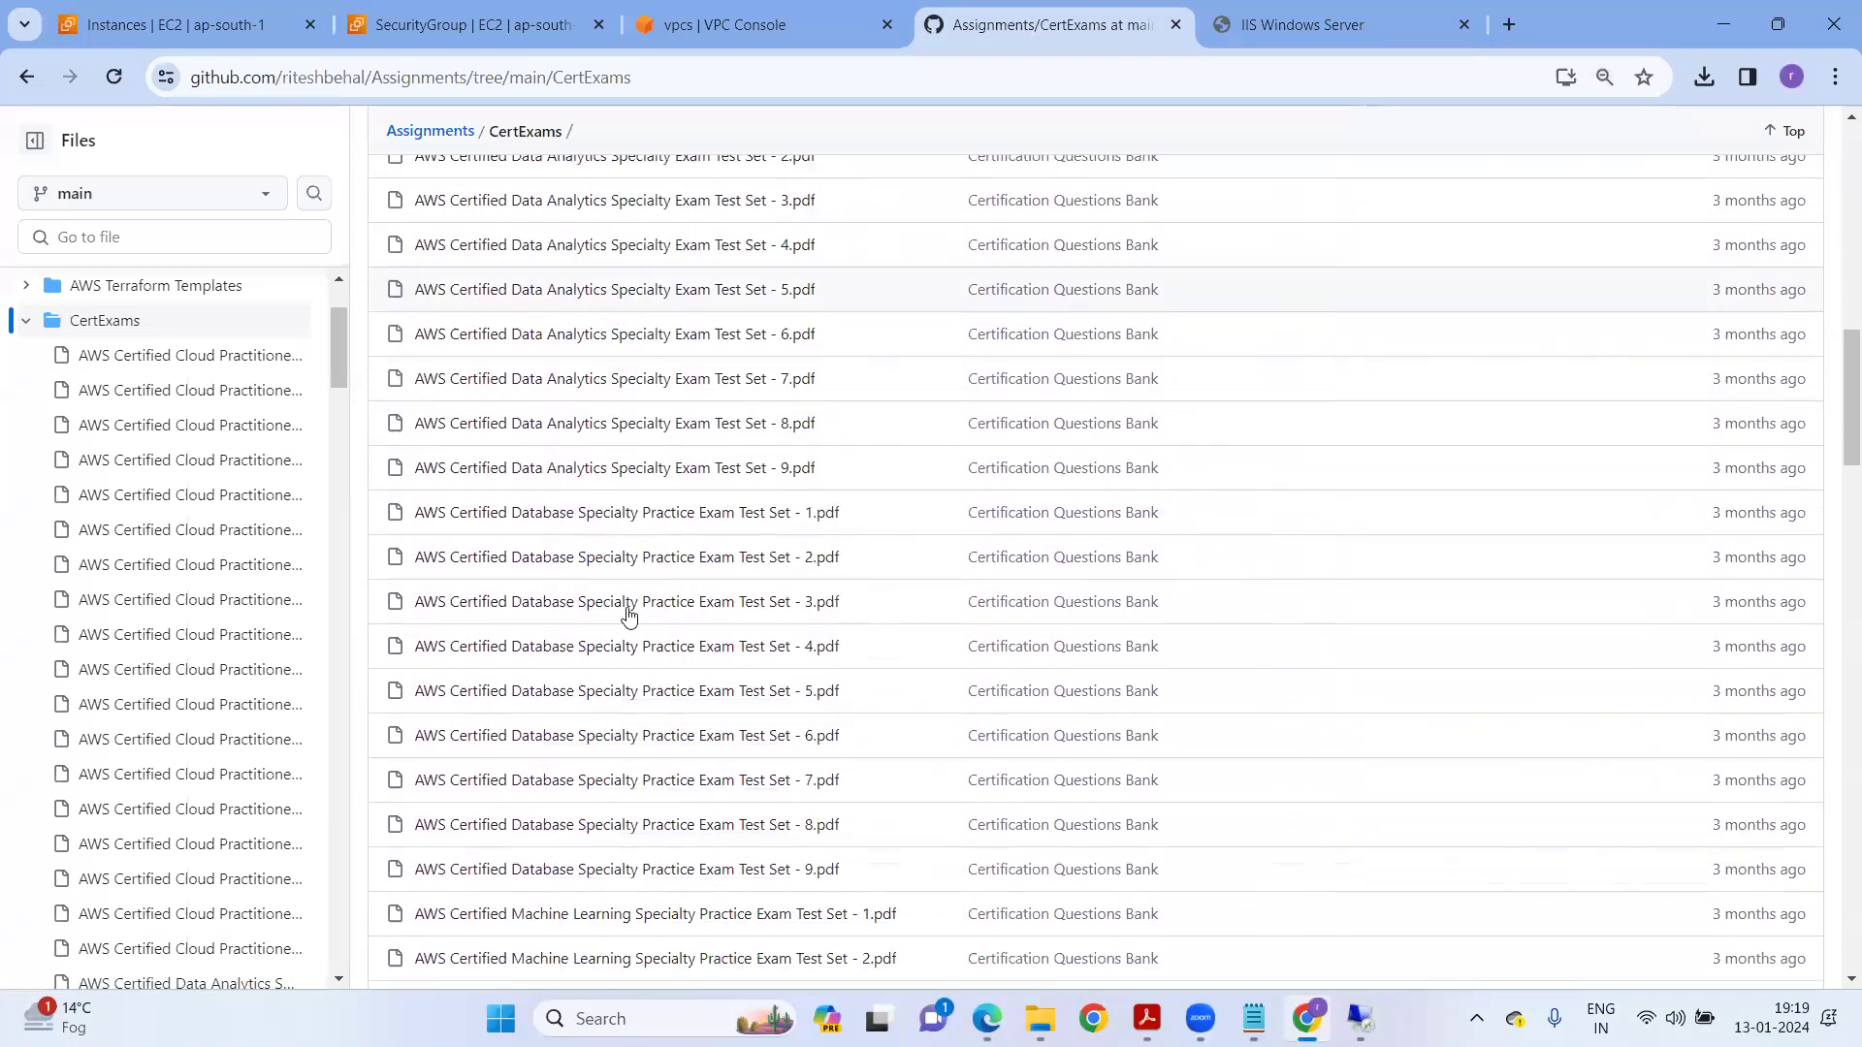
scroll(774, 598, "down", 5)
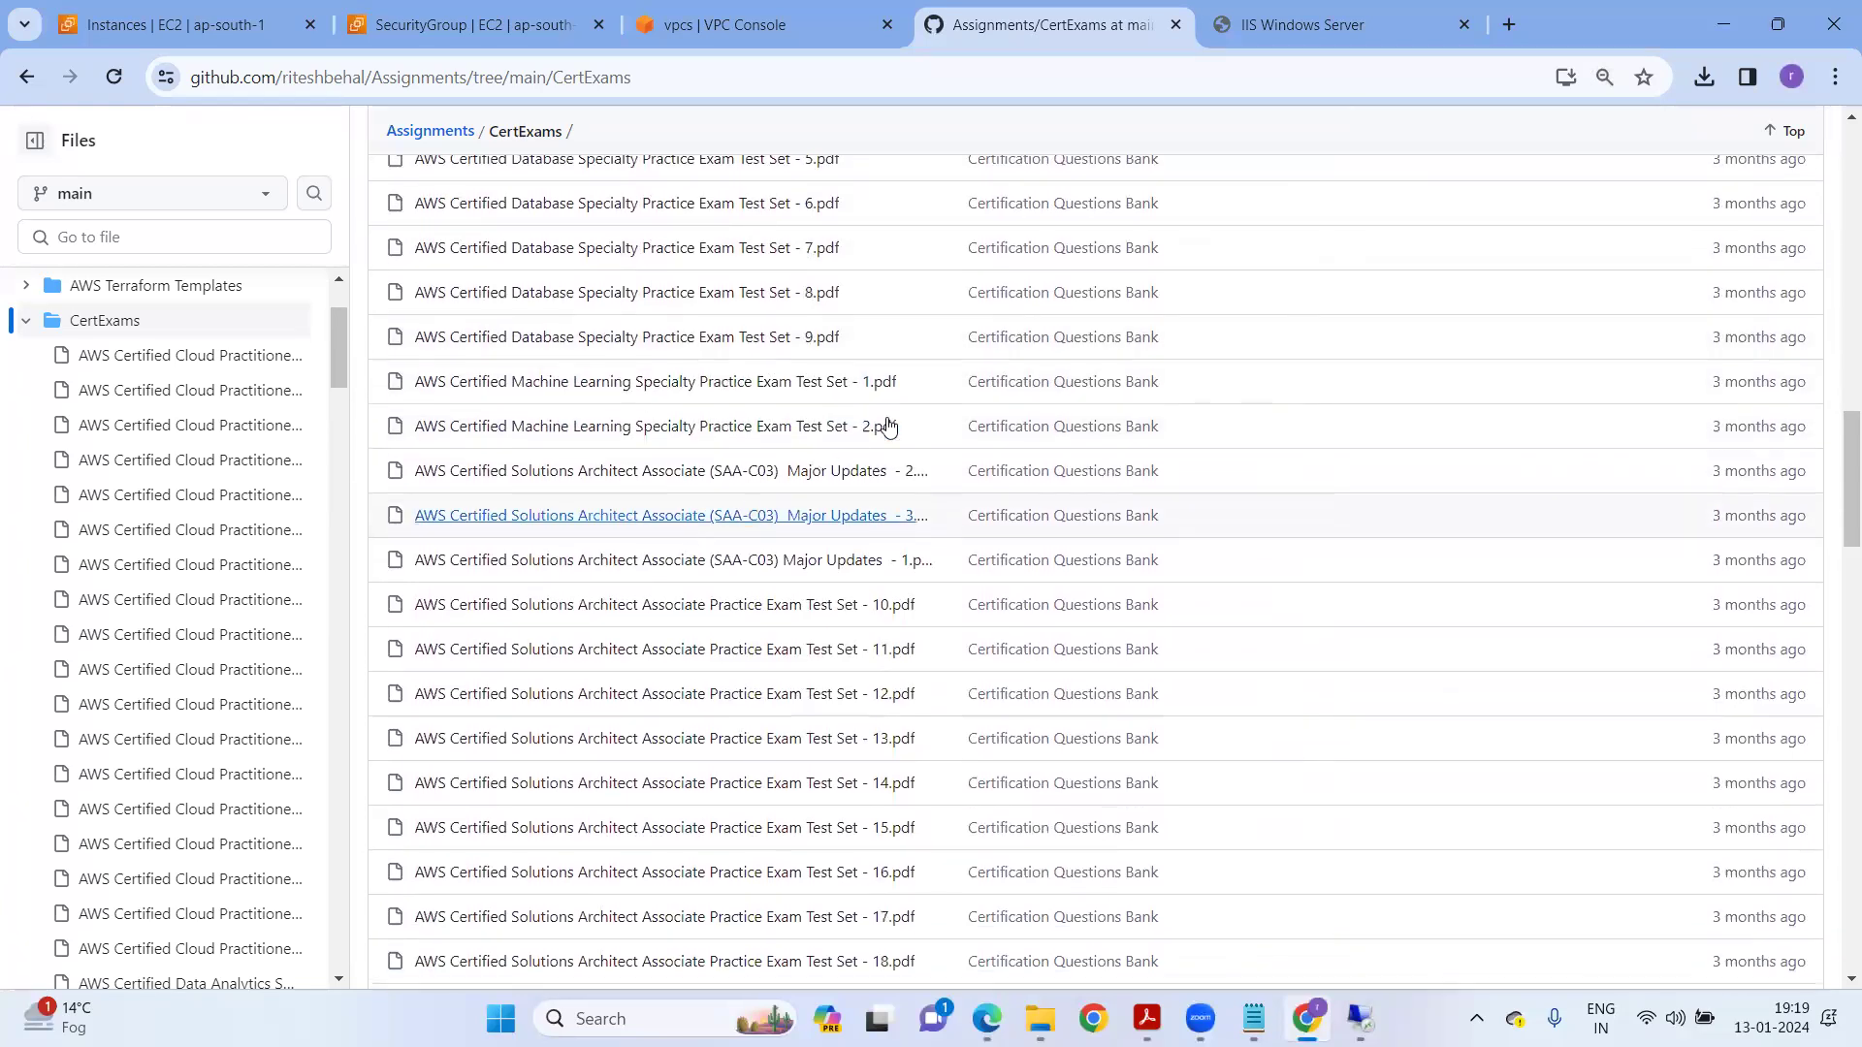
scroll(727, 505, "down", 7)
scroll(730, 503, "down", 10)
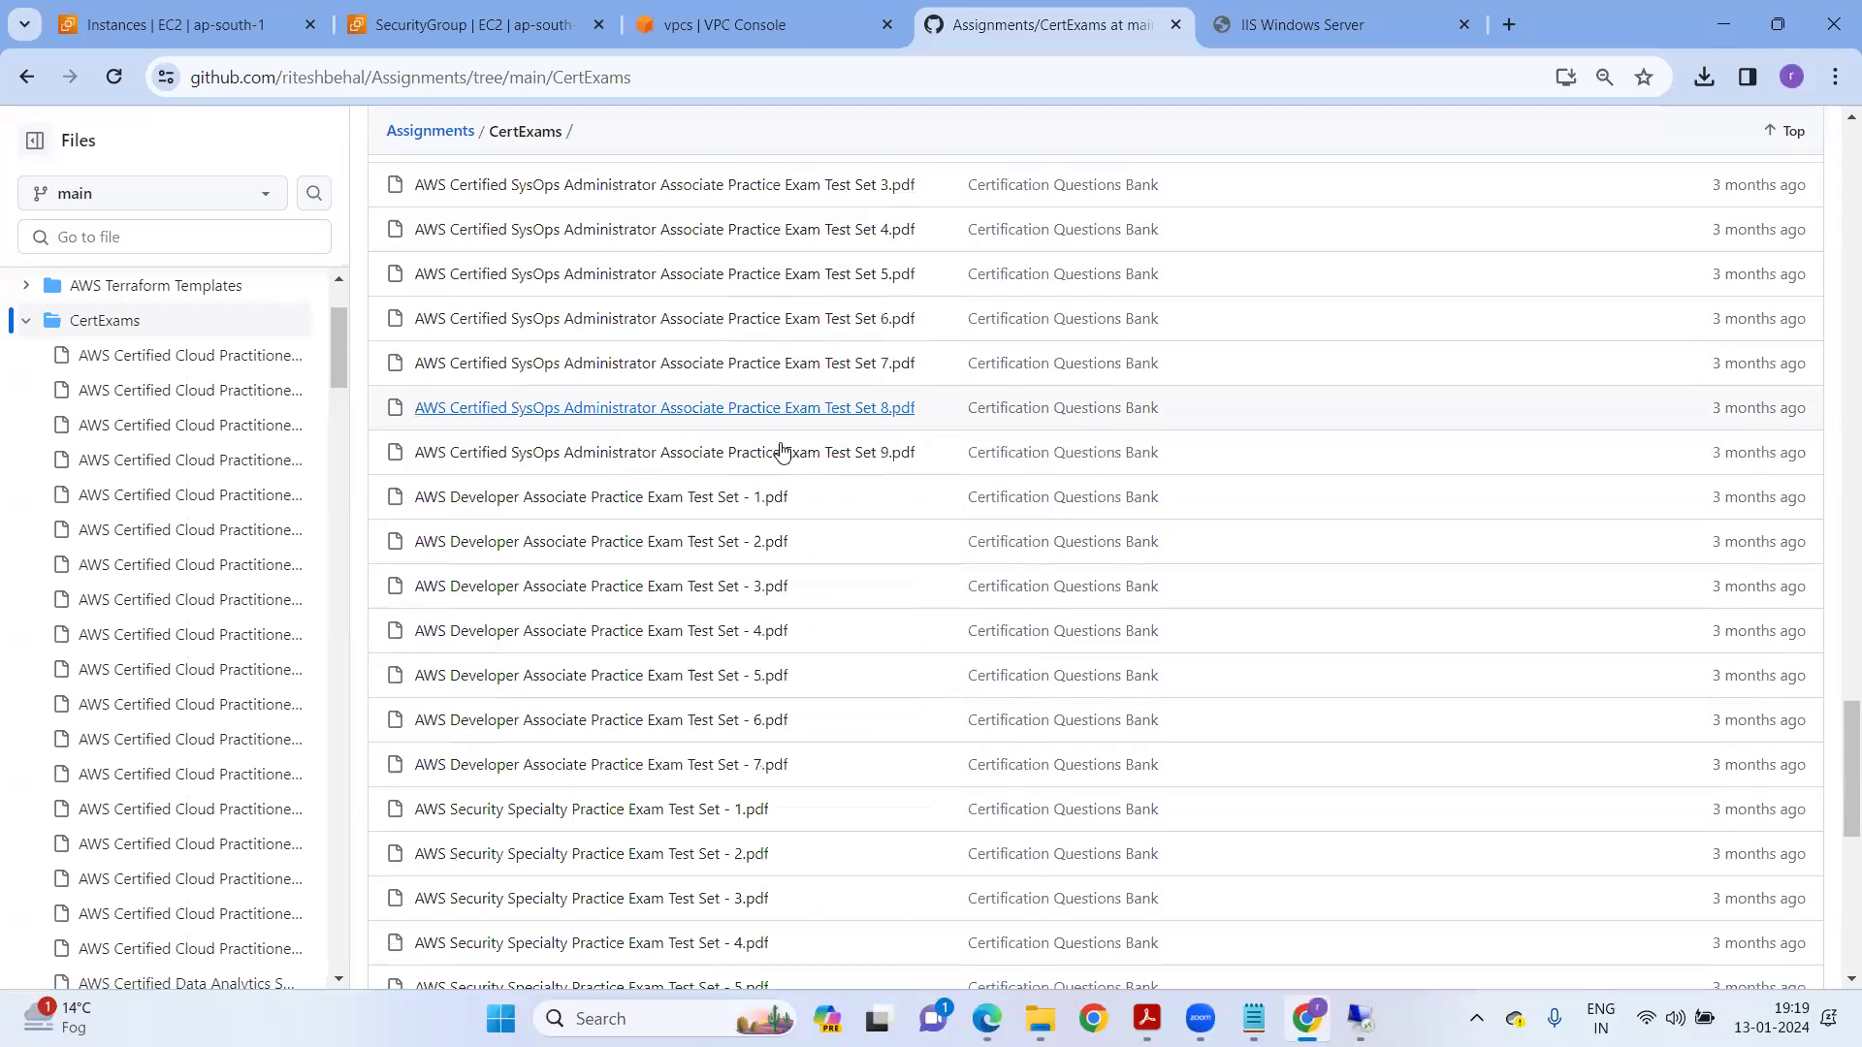
scroll(810, 468, "down", 8)
scroll(807, 526, "down", 1)
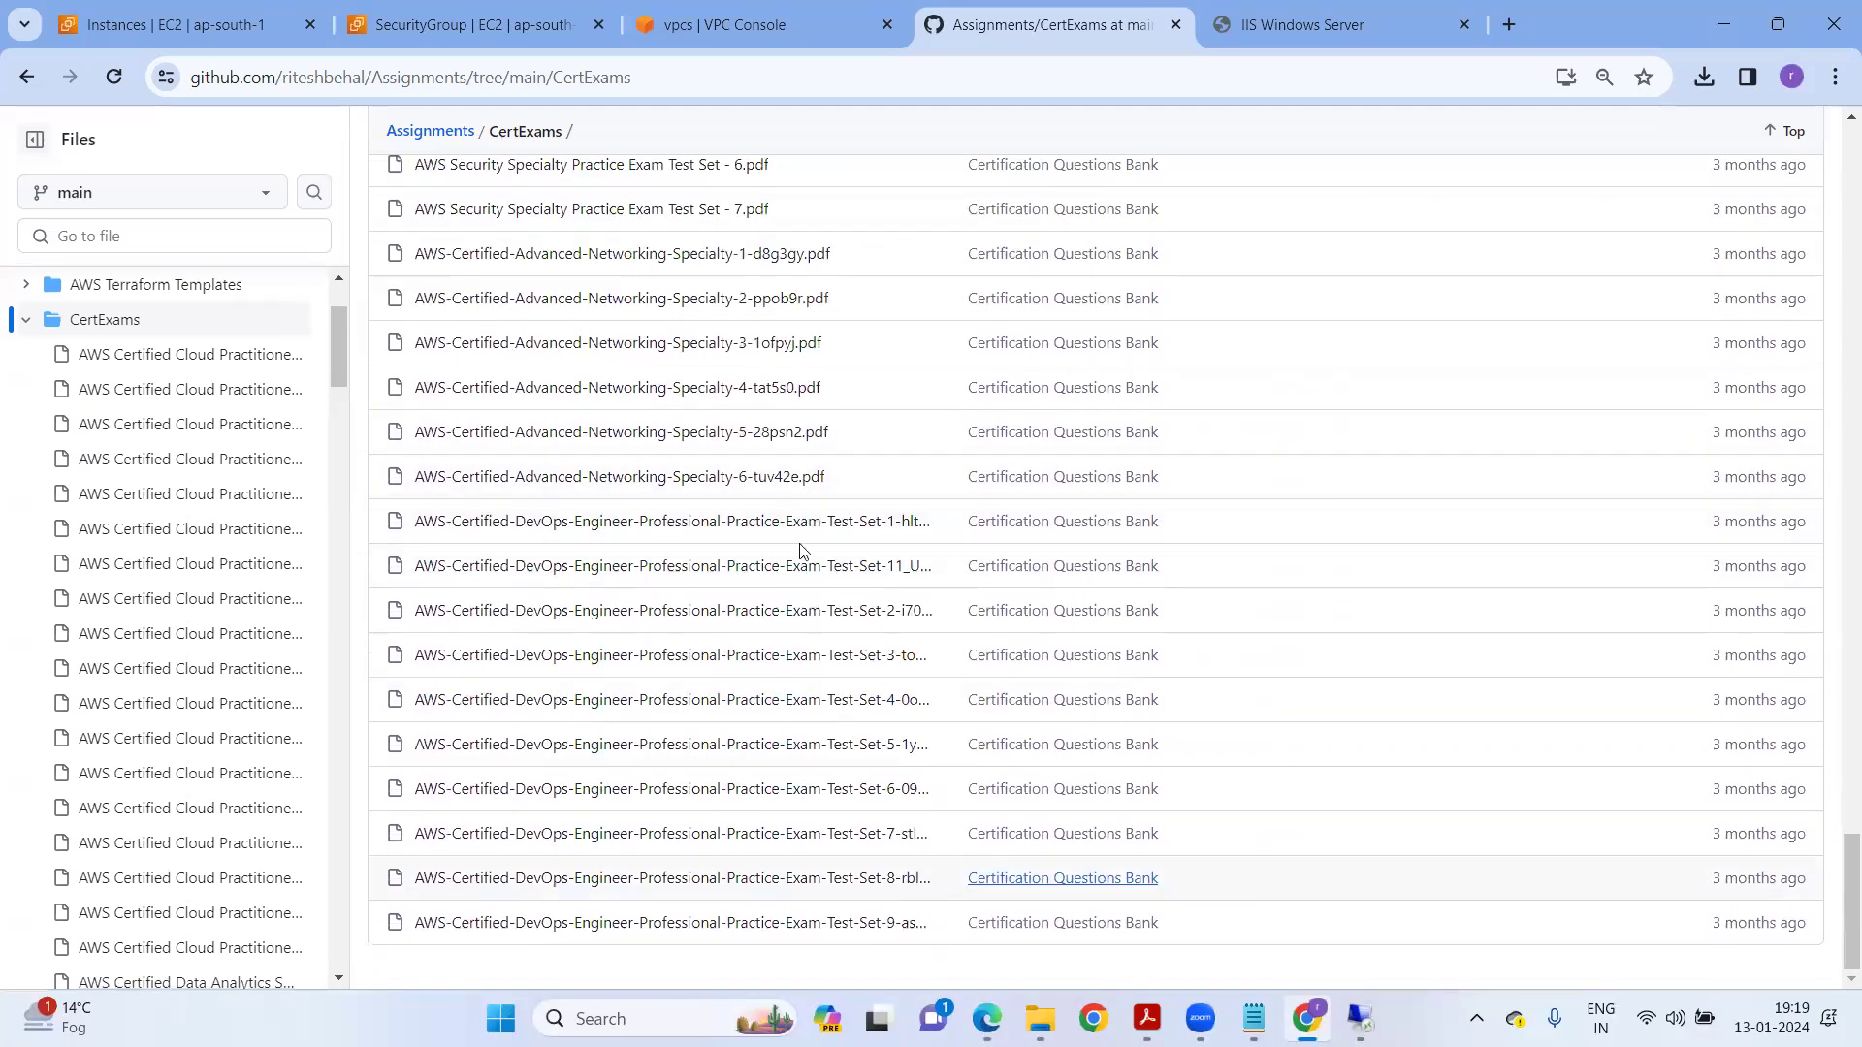
key("alt+Tab")
scroll(869, 611, "down", 3)
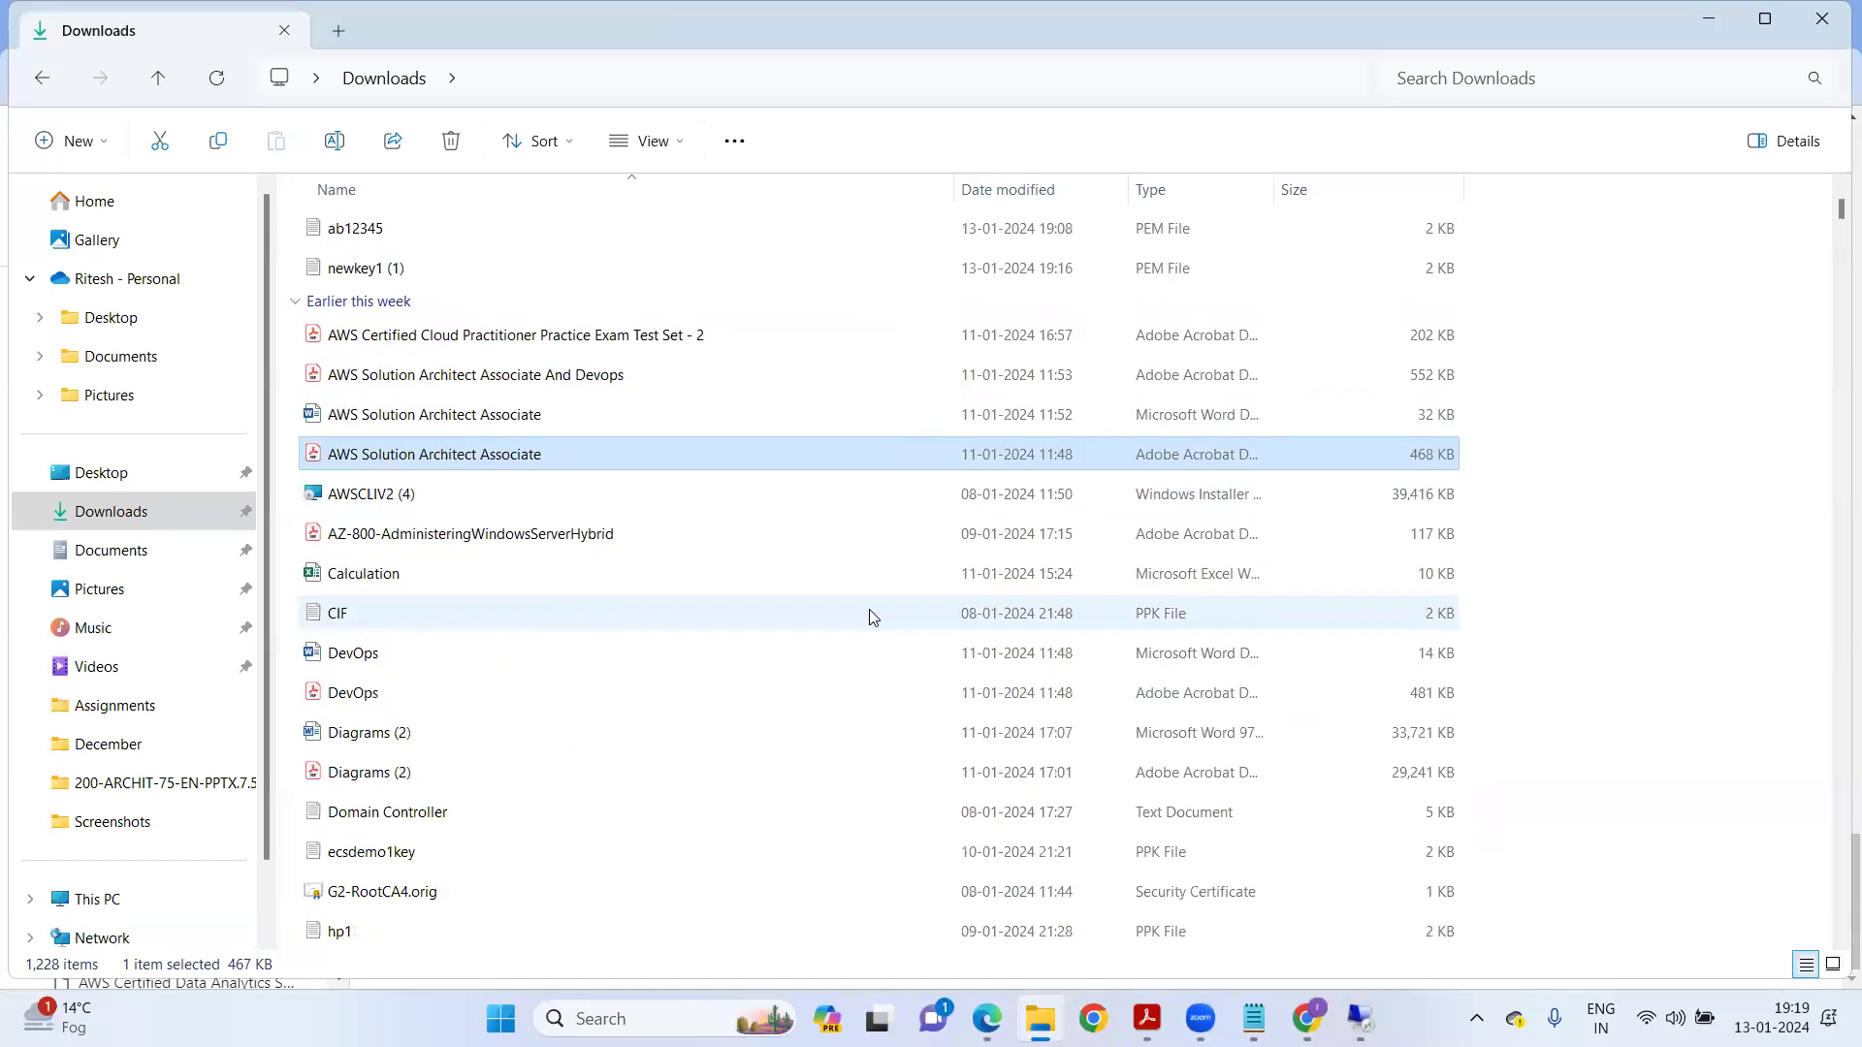
Open the 'AWS Certified Cloud Practitioner Practice Exam Test Set - 1' PDF from Downloads.
scroll(603, 611, "down", 8)
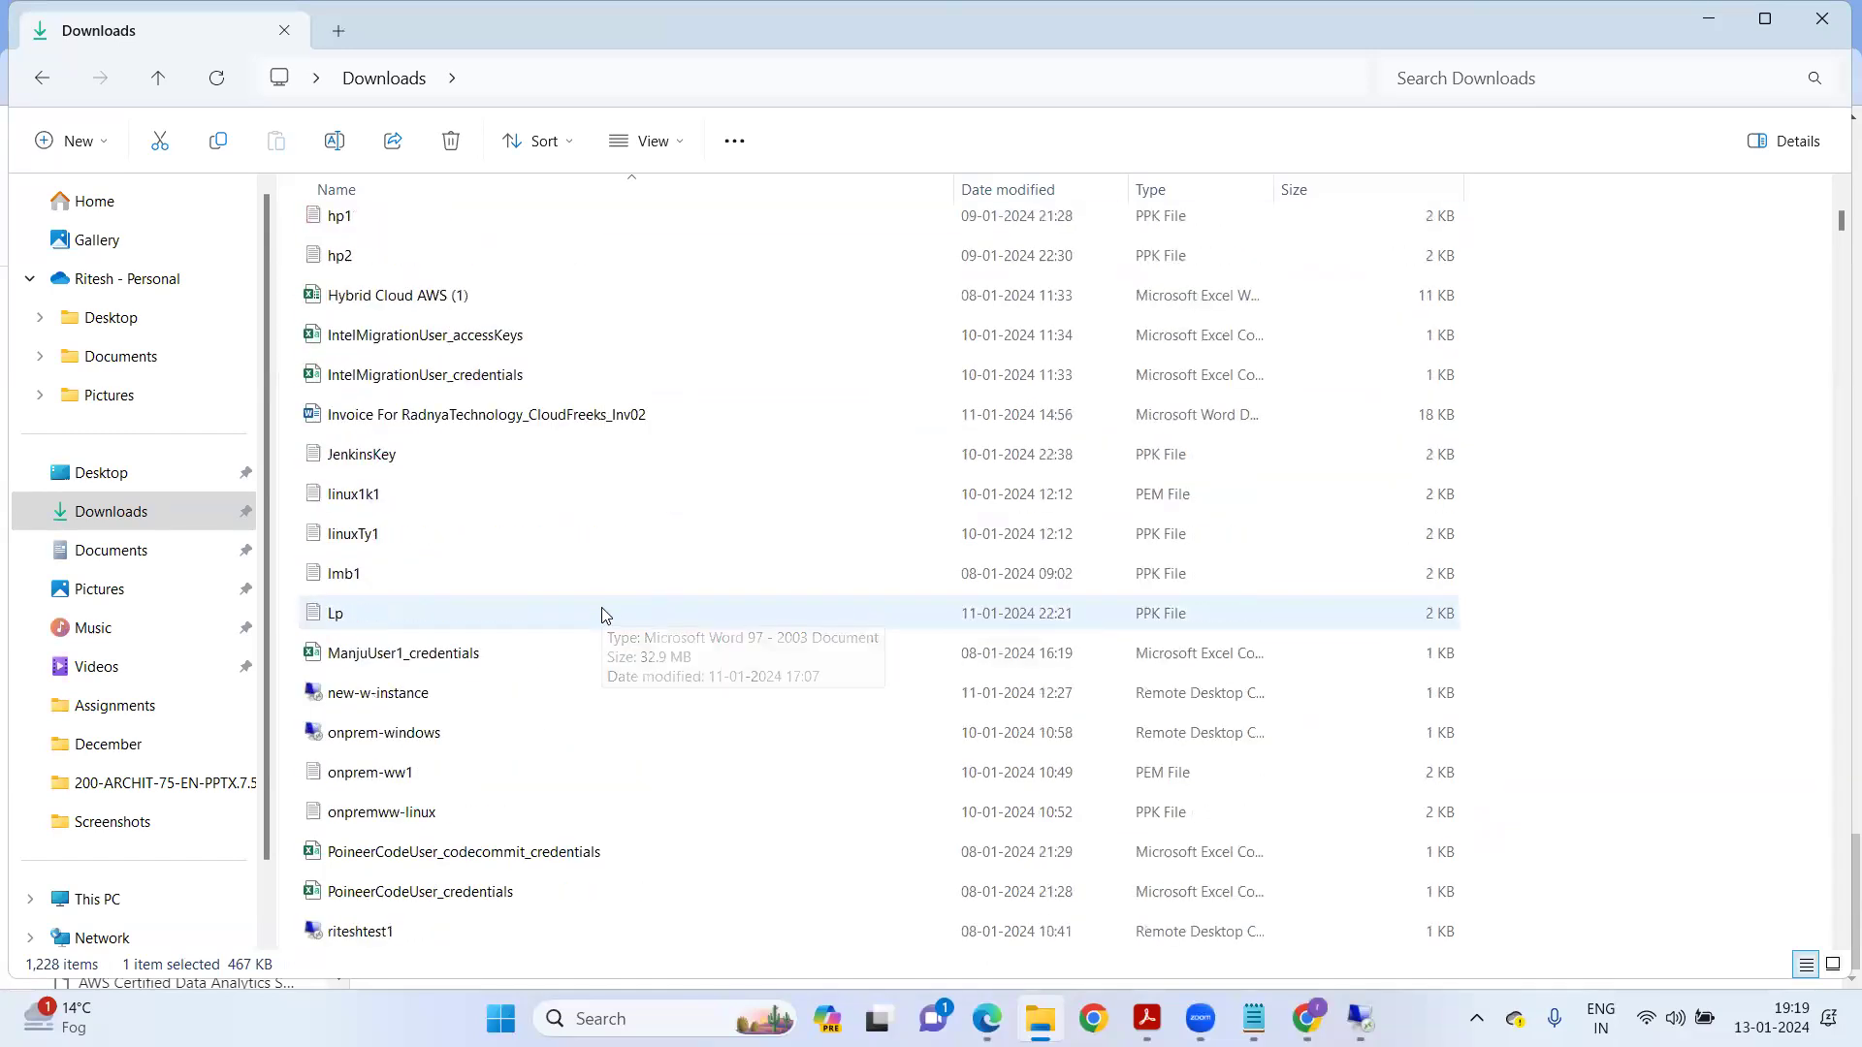
scroll(592, 582, "down", 3)
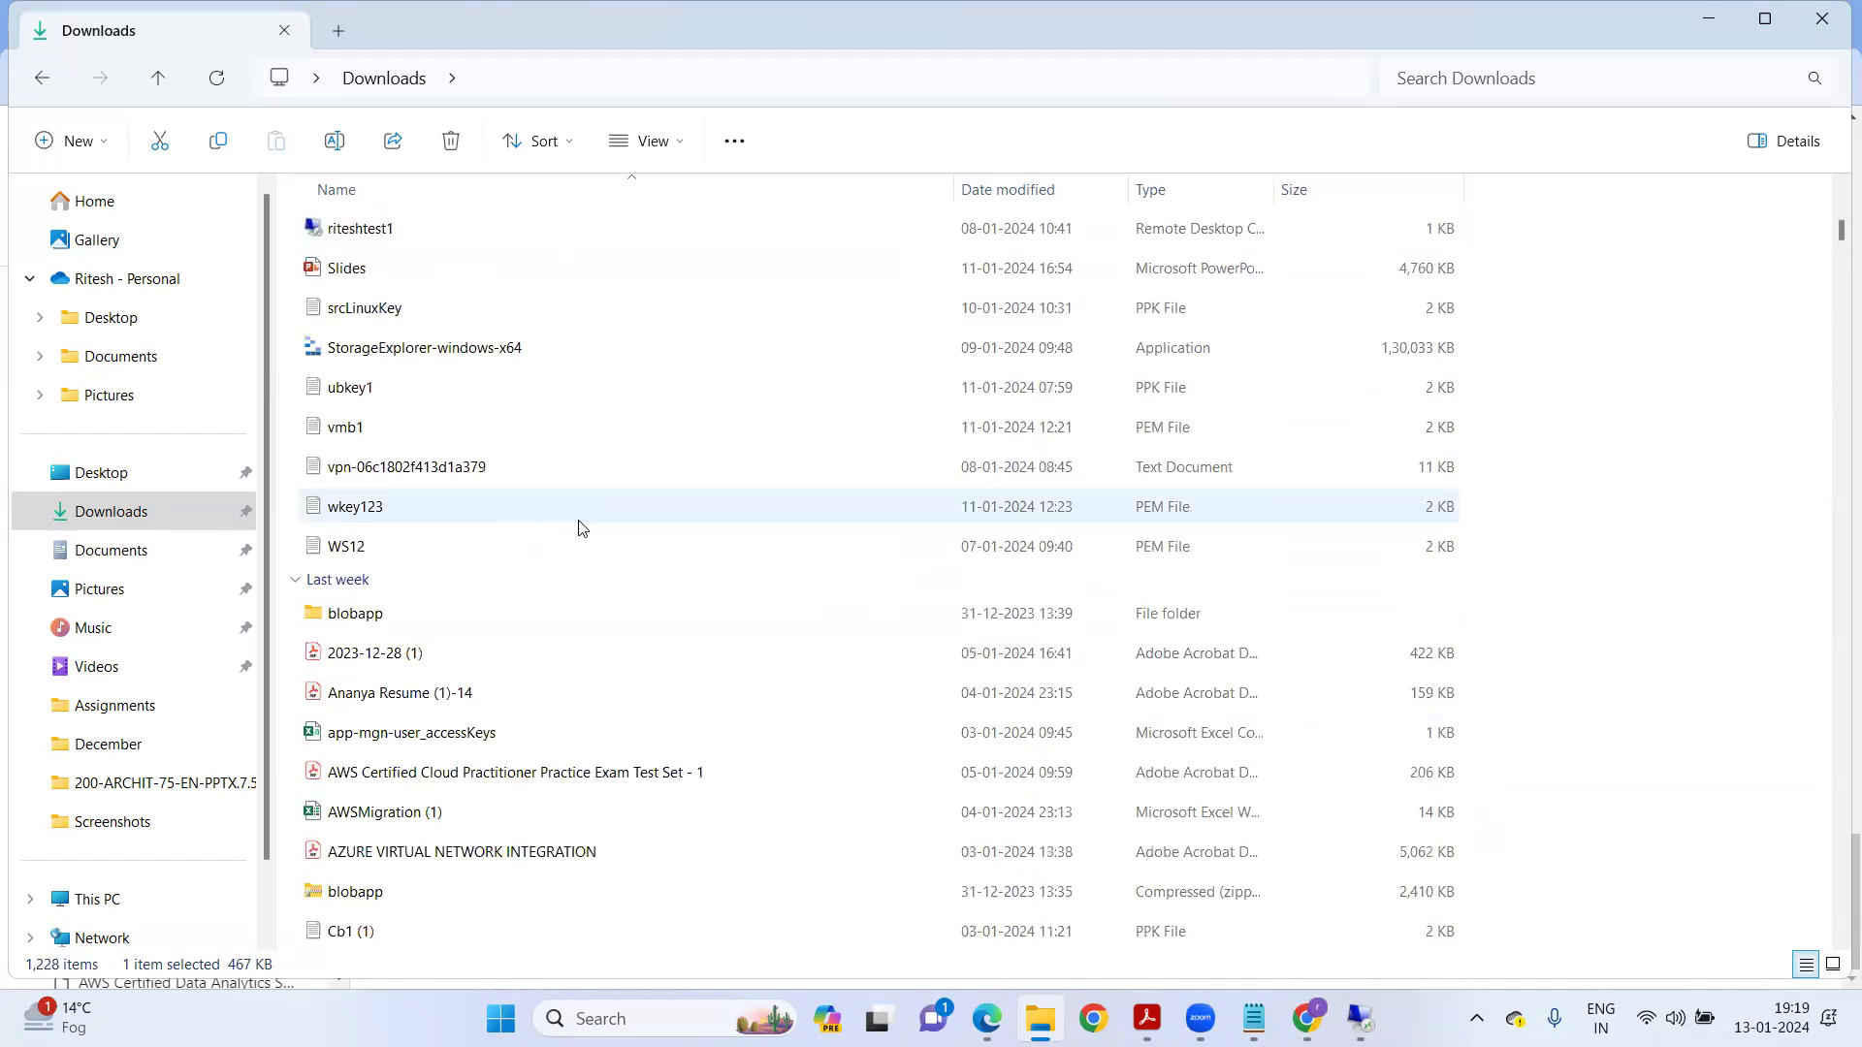
scroll(625, 589, "down", 1)
left_click(412, 660)
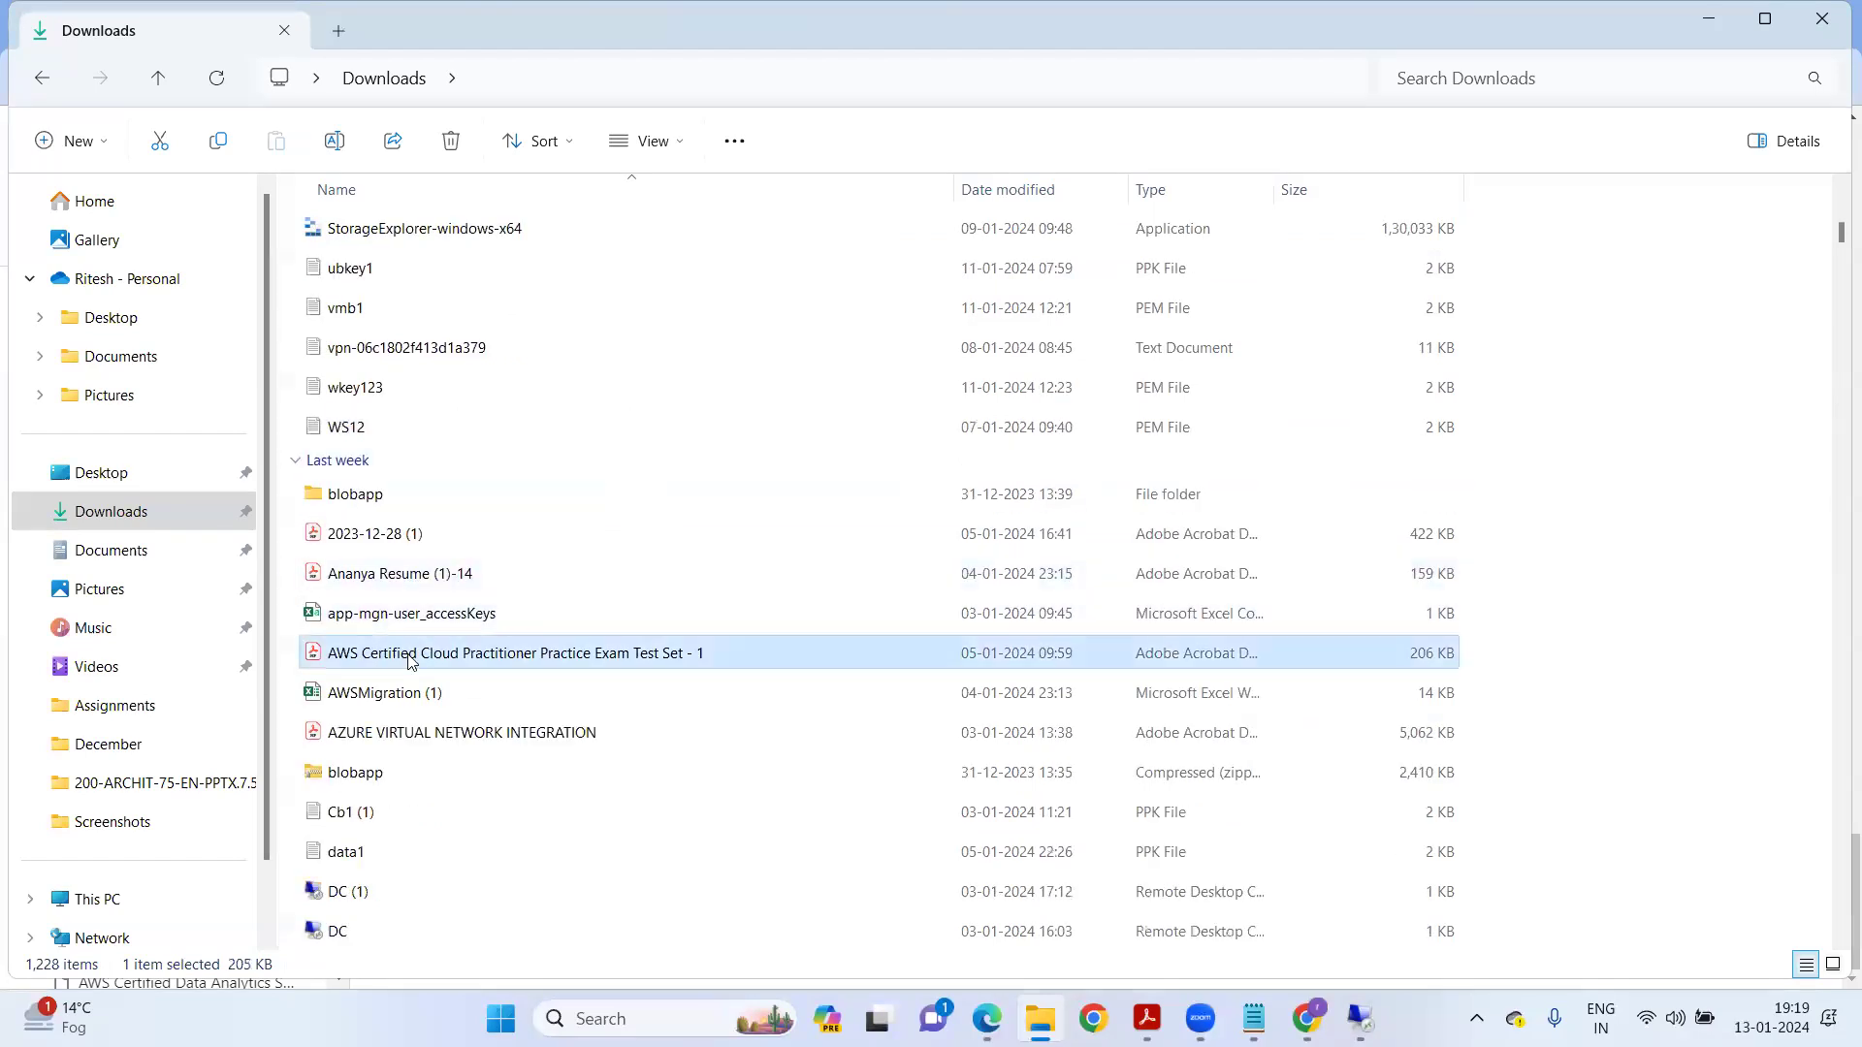
key("Return")
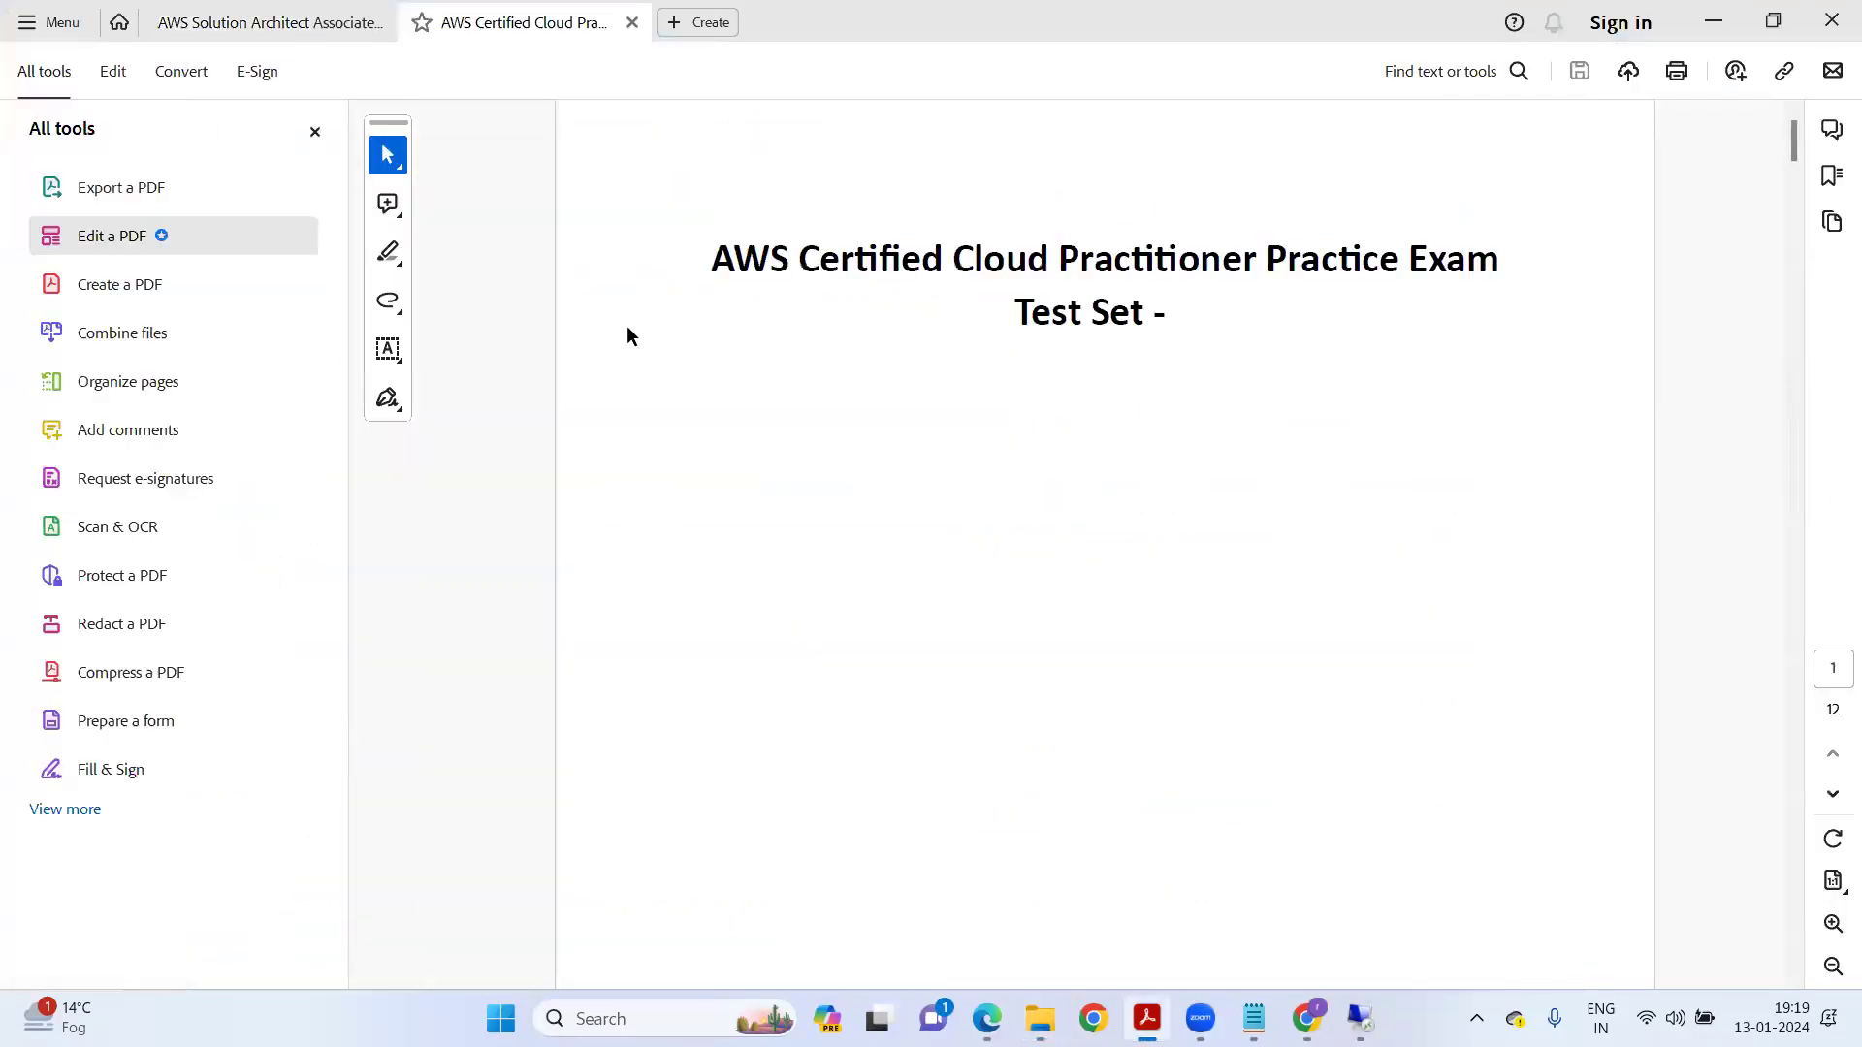
Scroll the practice exam to Q5 and highlight its question line.
scroll(969, 513, "down", 3)
scroll(961, 509, "up", 4)
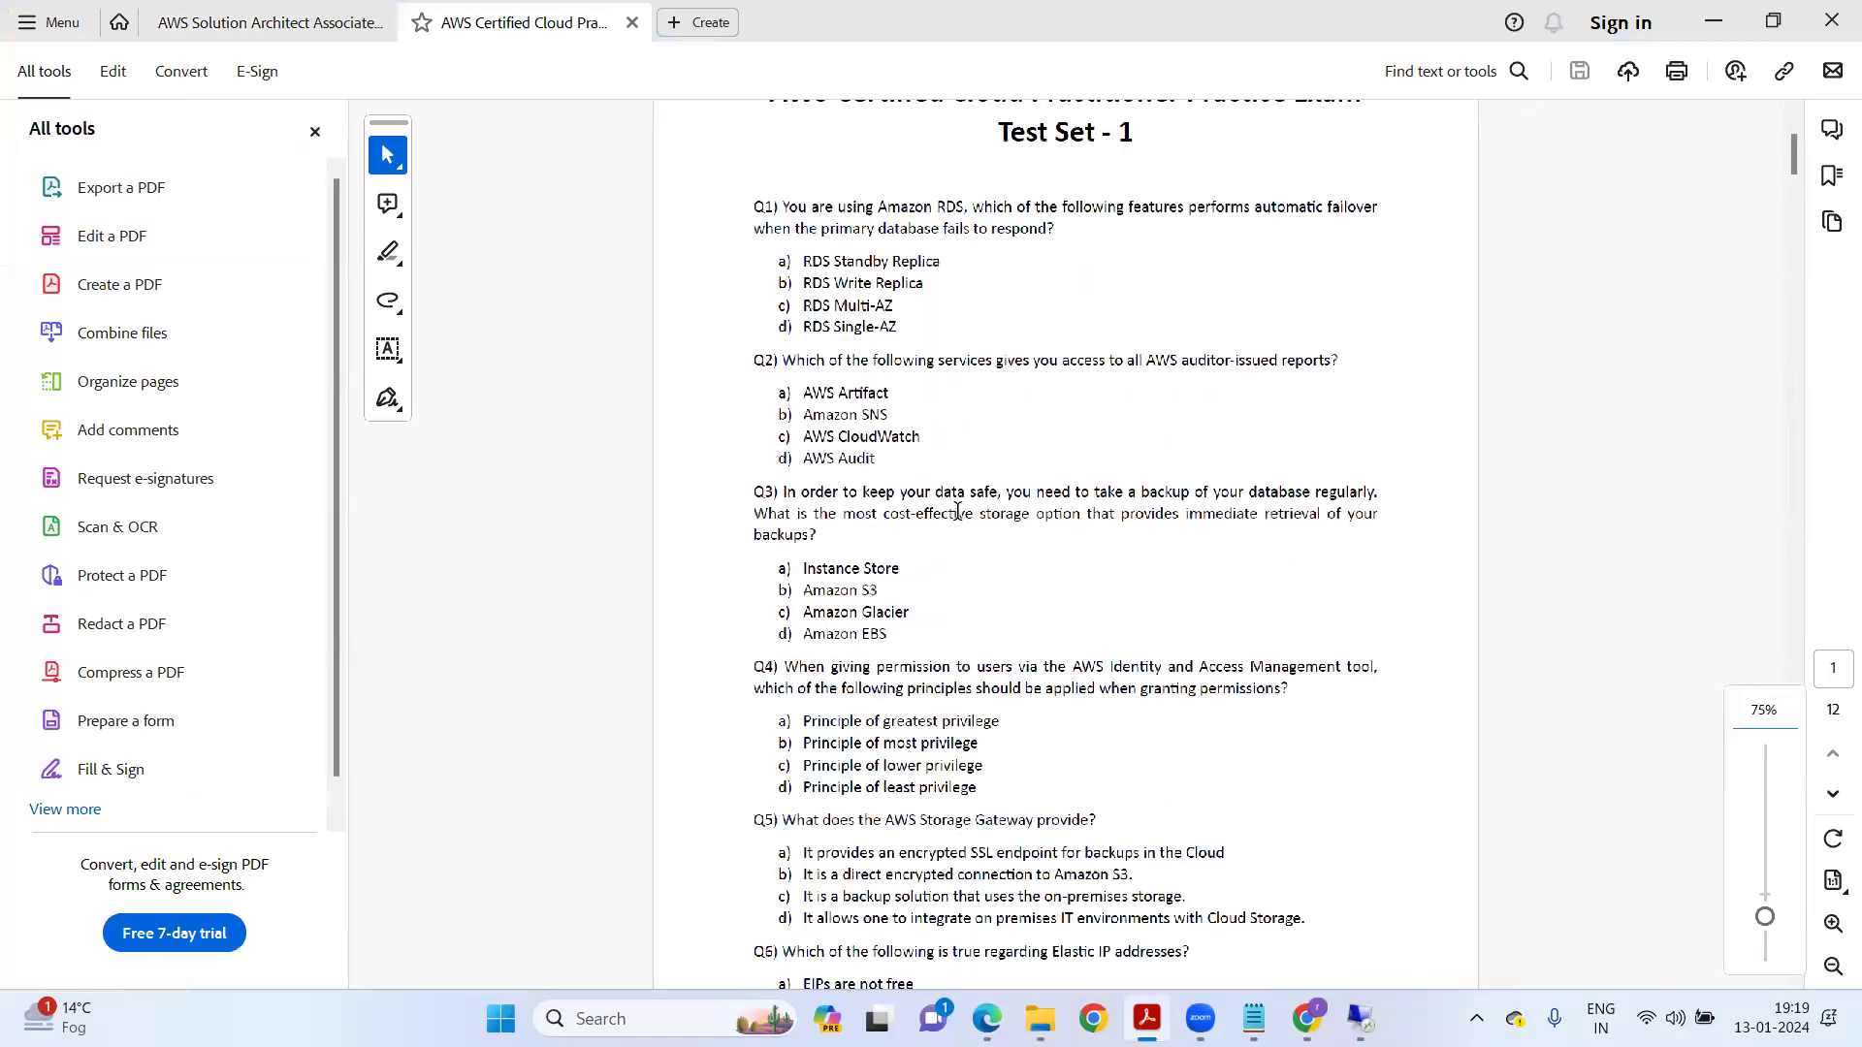
scroll(776, 534, "up", 1)
scroll(507, 540, "down", 5)
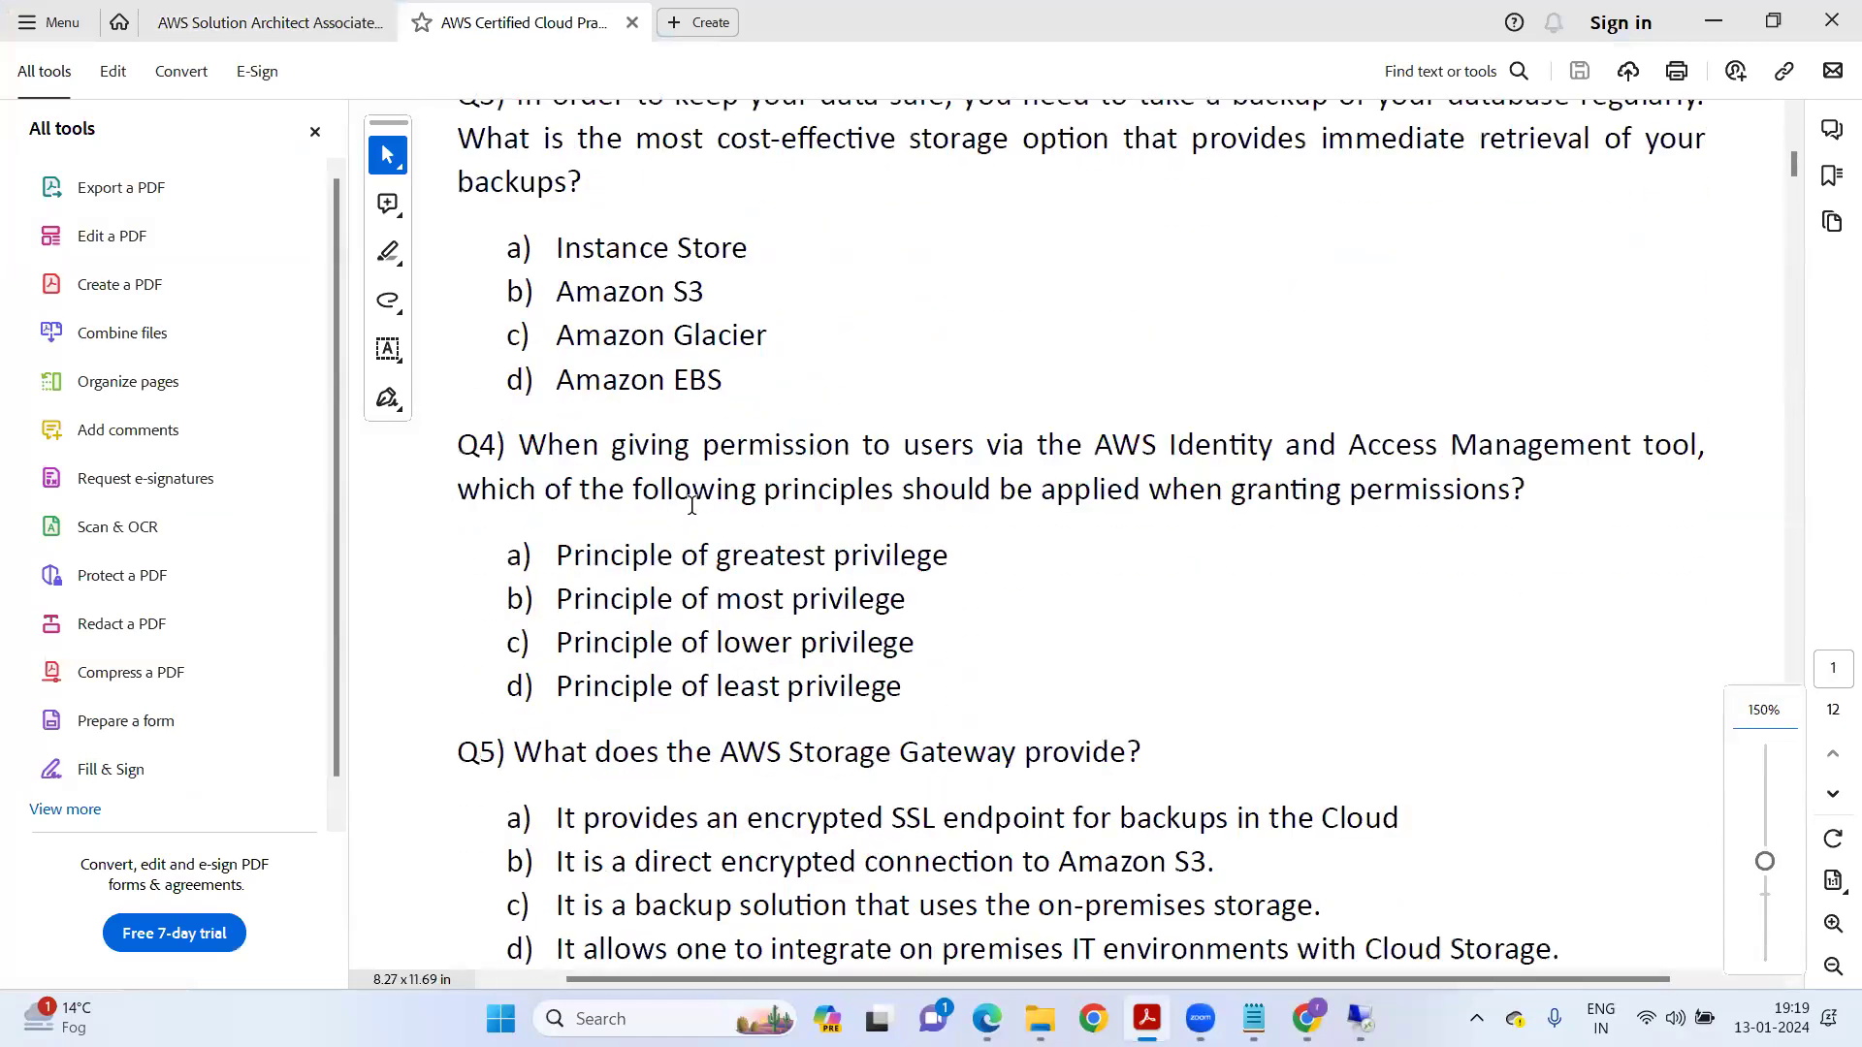
scroll(692, 504, "down", 1)
left_click_drag(515, 426, 1172, 424)
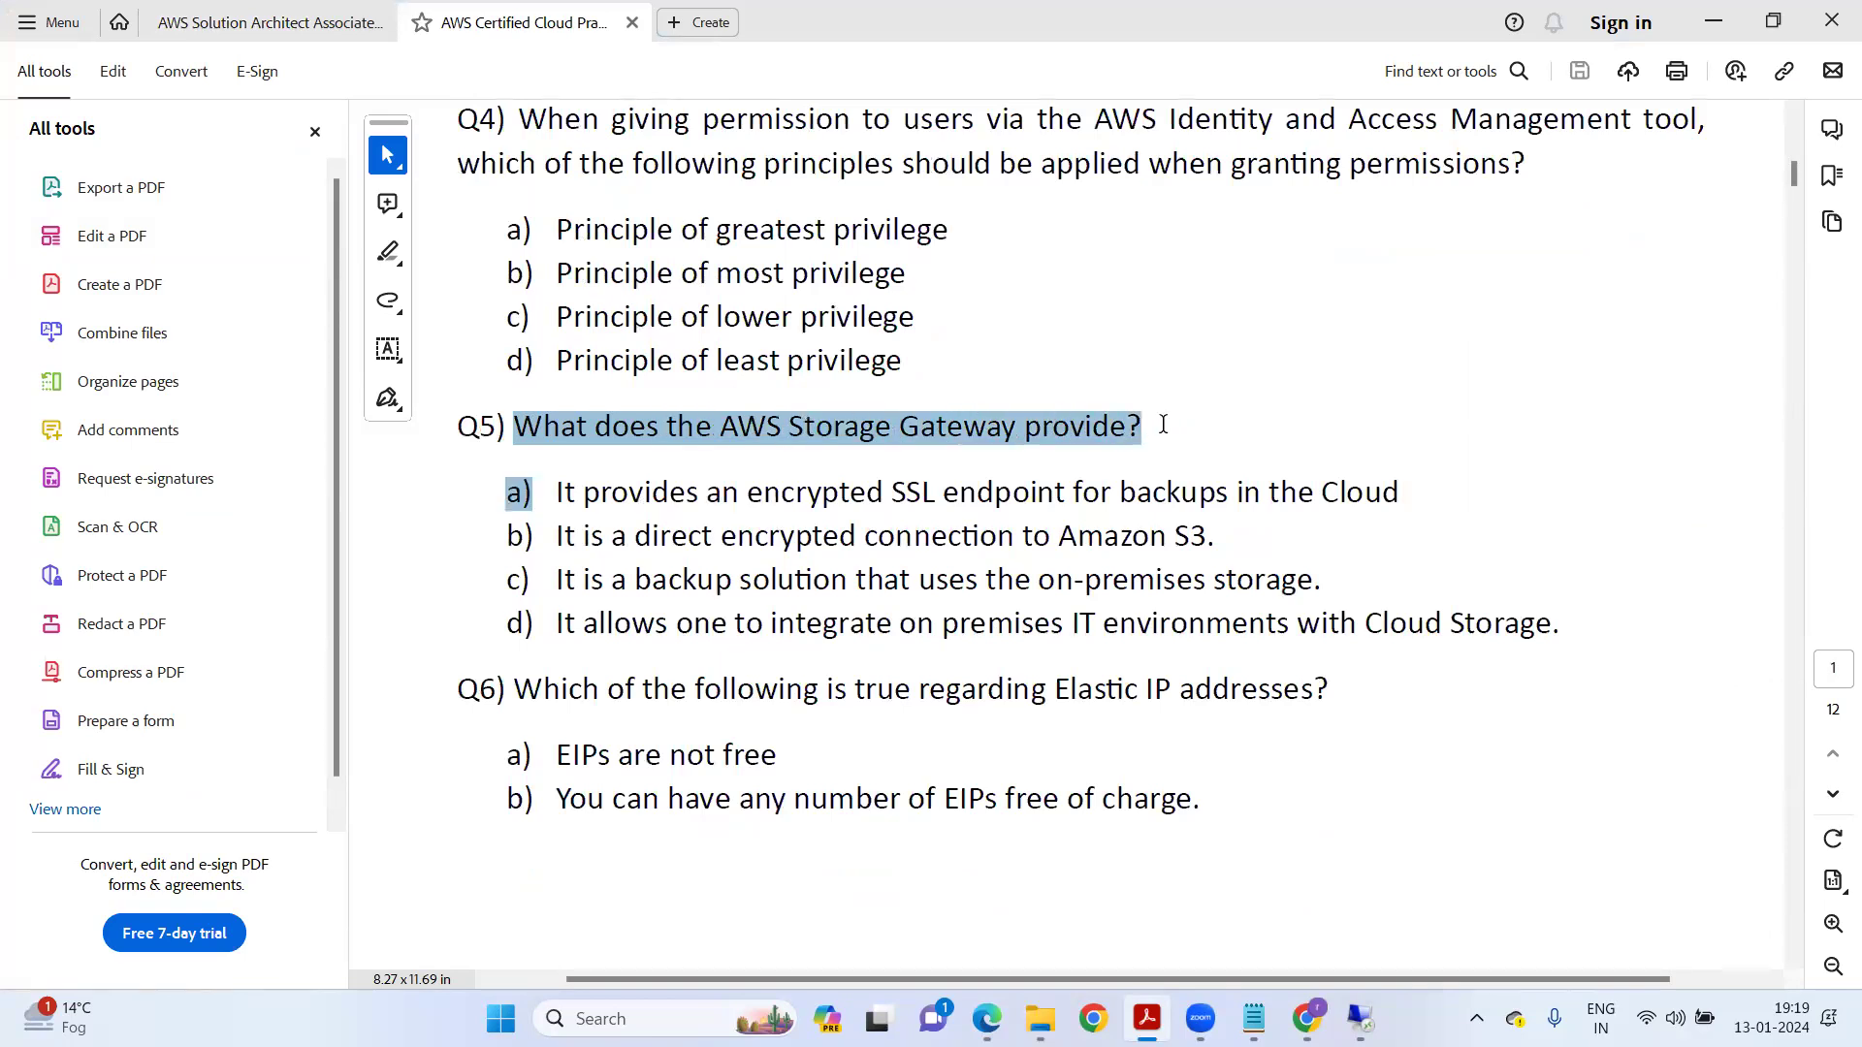
left_click(745, 568)
Highlight Q5's answer options a) through d) one at a time.
left_click_drag(552, 493, 1363, 504)
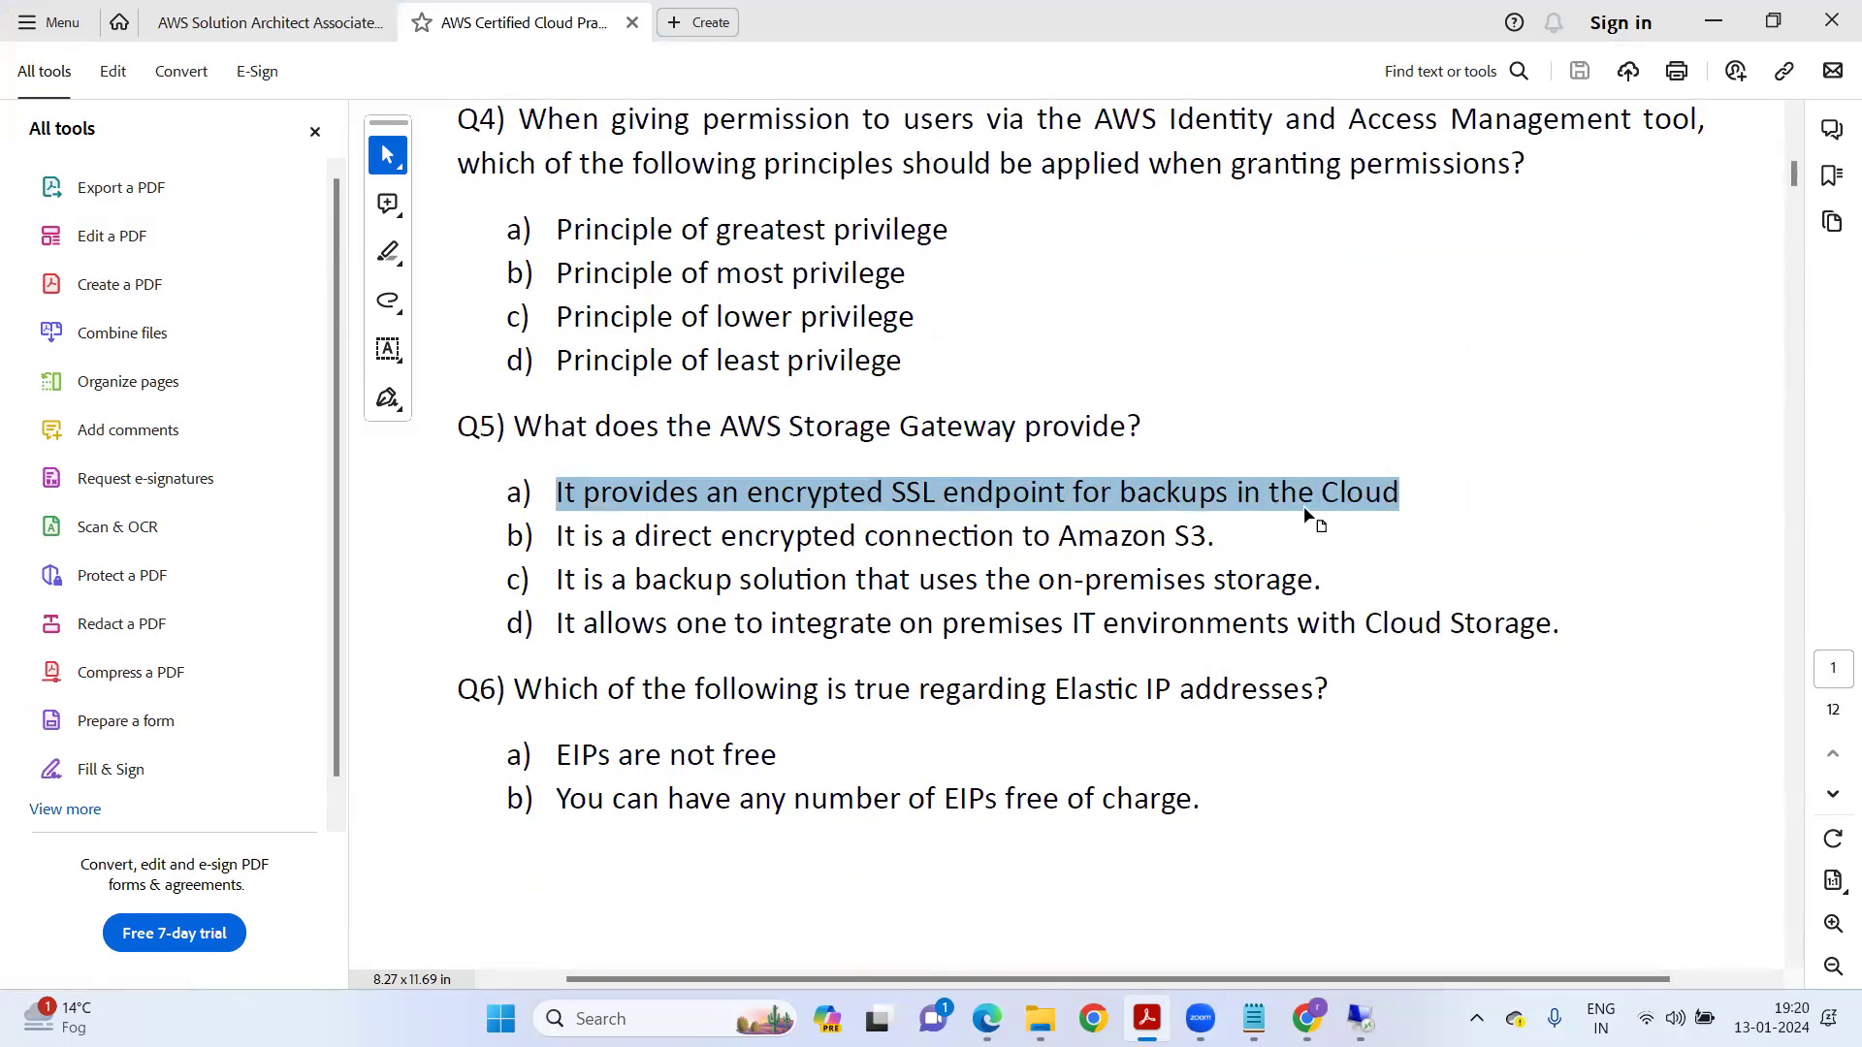
left_click_drag(571, 550, 1214, 539)
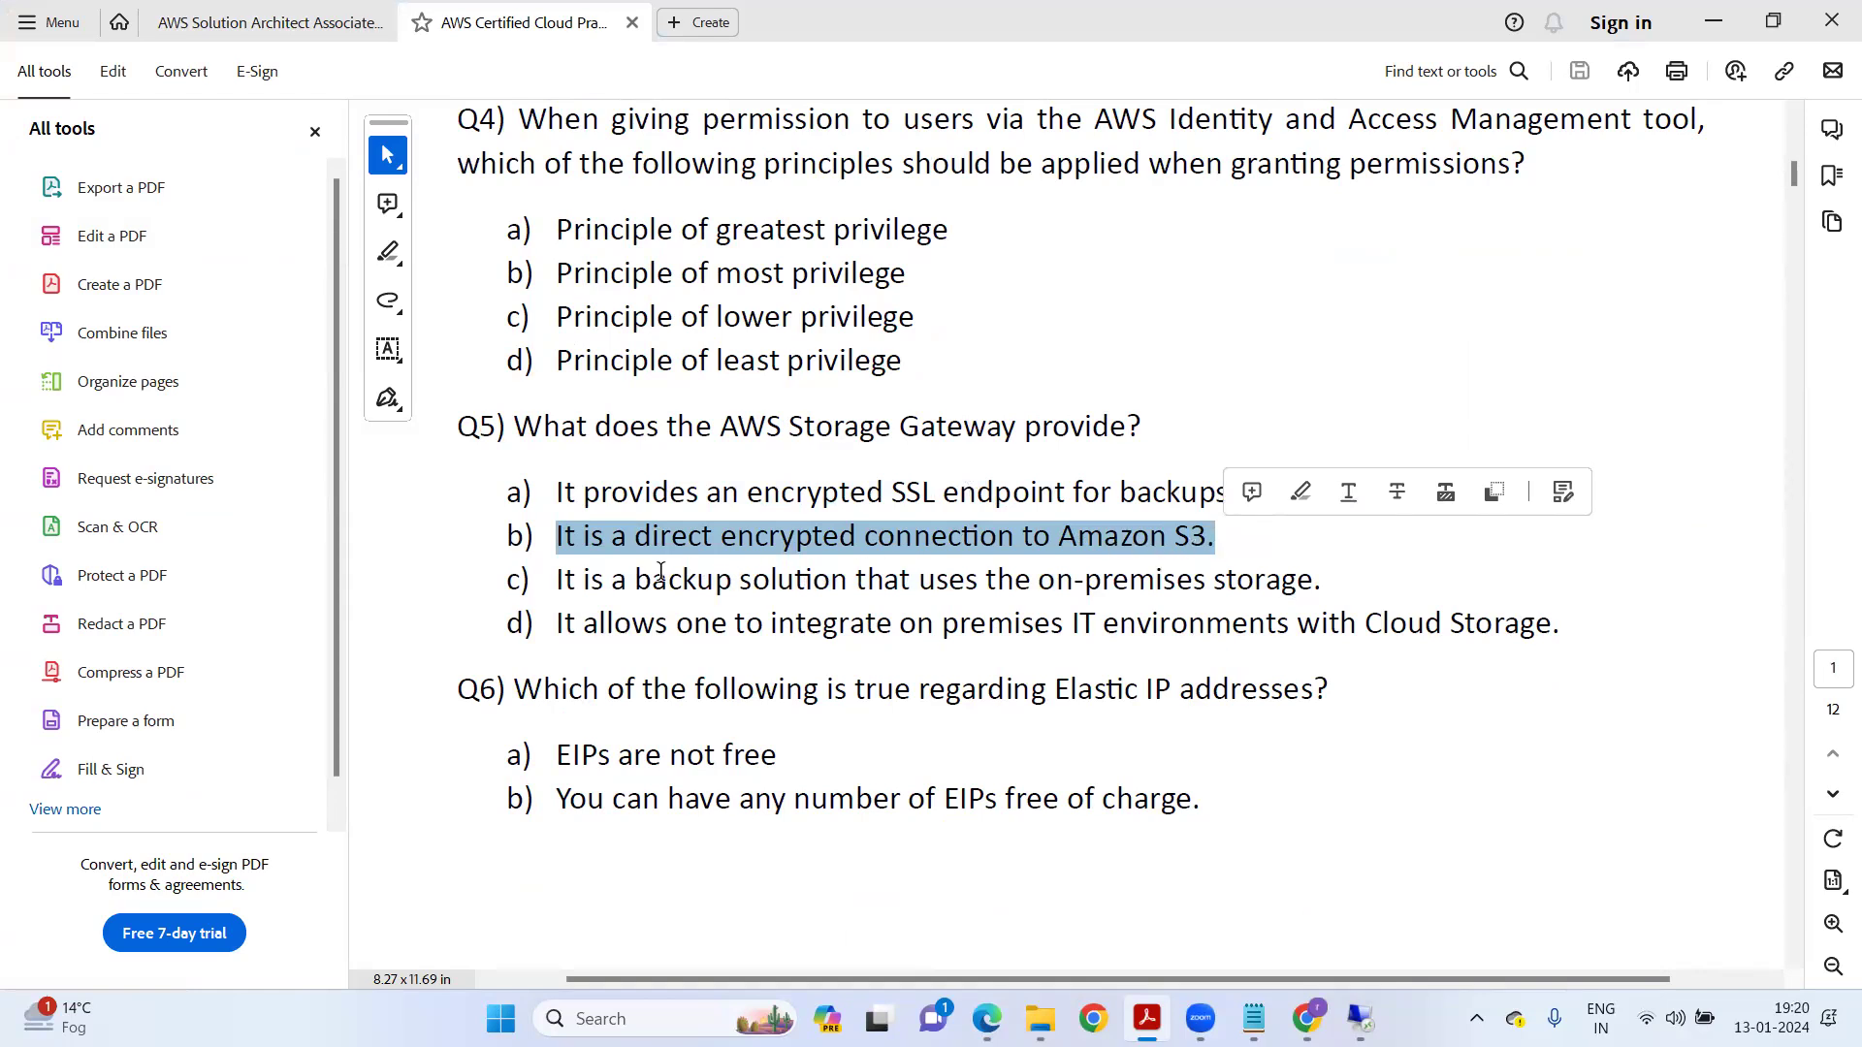
left_click_drag(583, 580, 1332, 578)
left_click_drag(589, 622, 1562, 617)
left_click_drag(552, 623, 1561, 631)
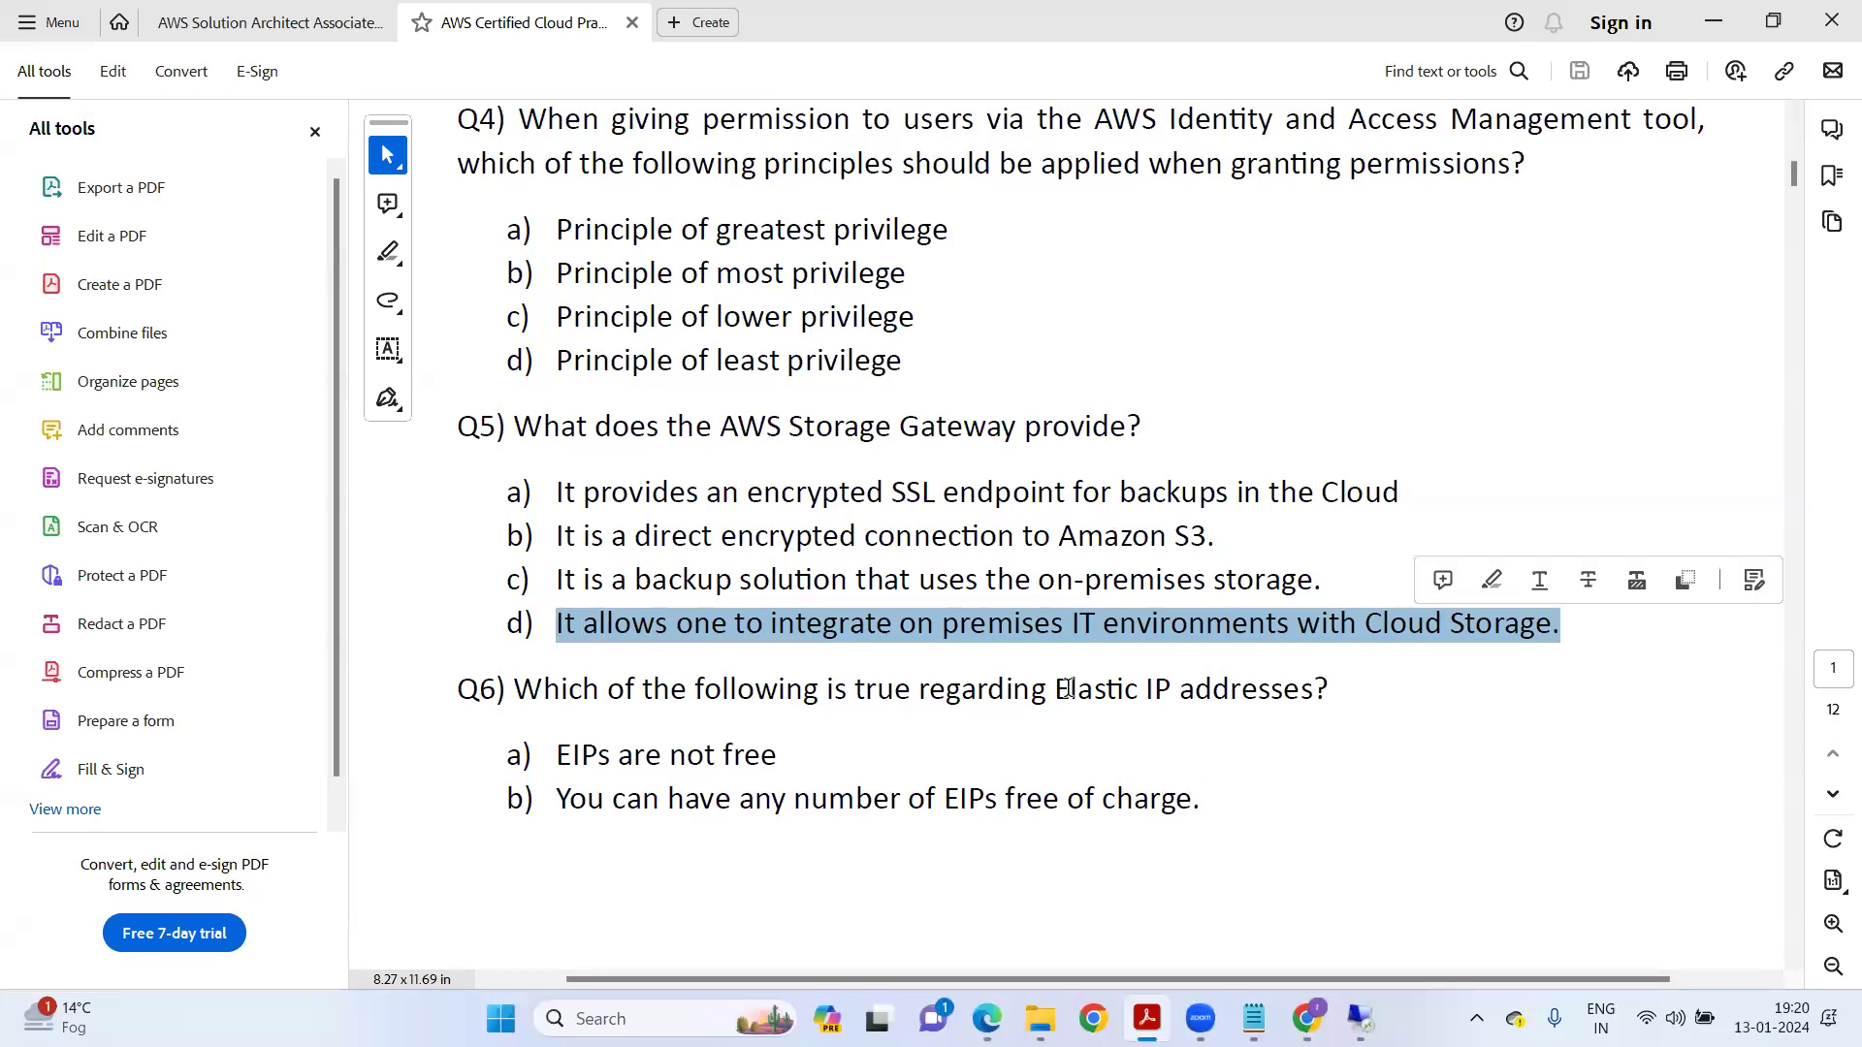
left_click_drag(562, 492, 1398, 493)
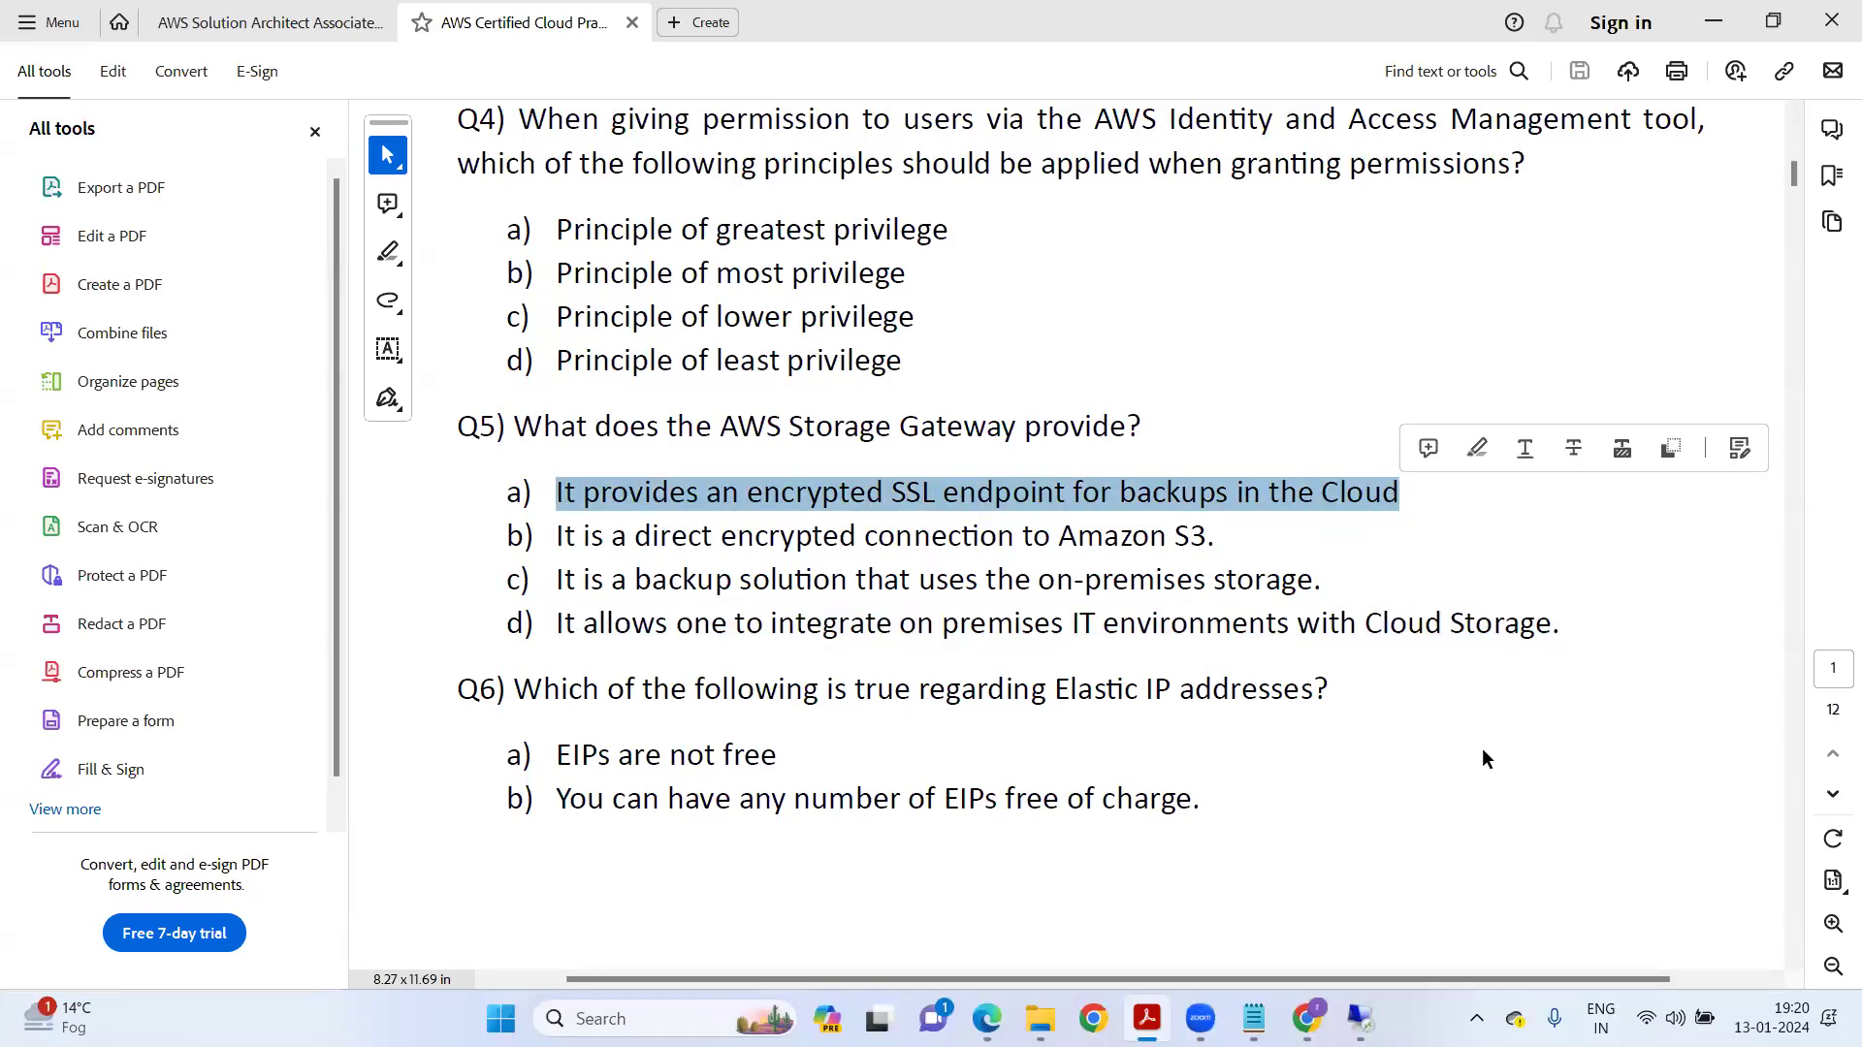
Scroll the practice exam PDF down to Q28.
scroll(1455, 747, "down", 12)
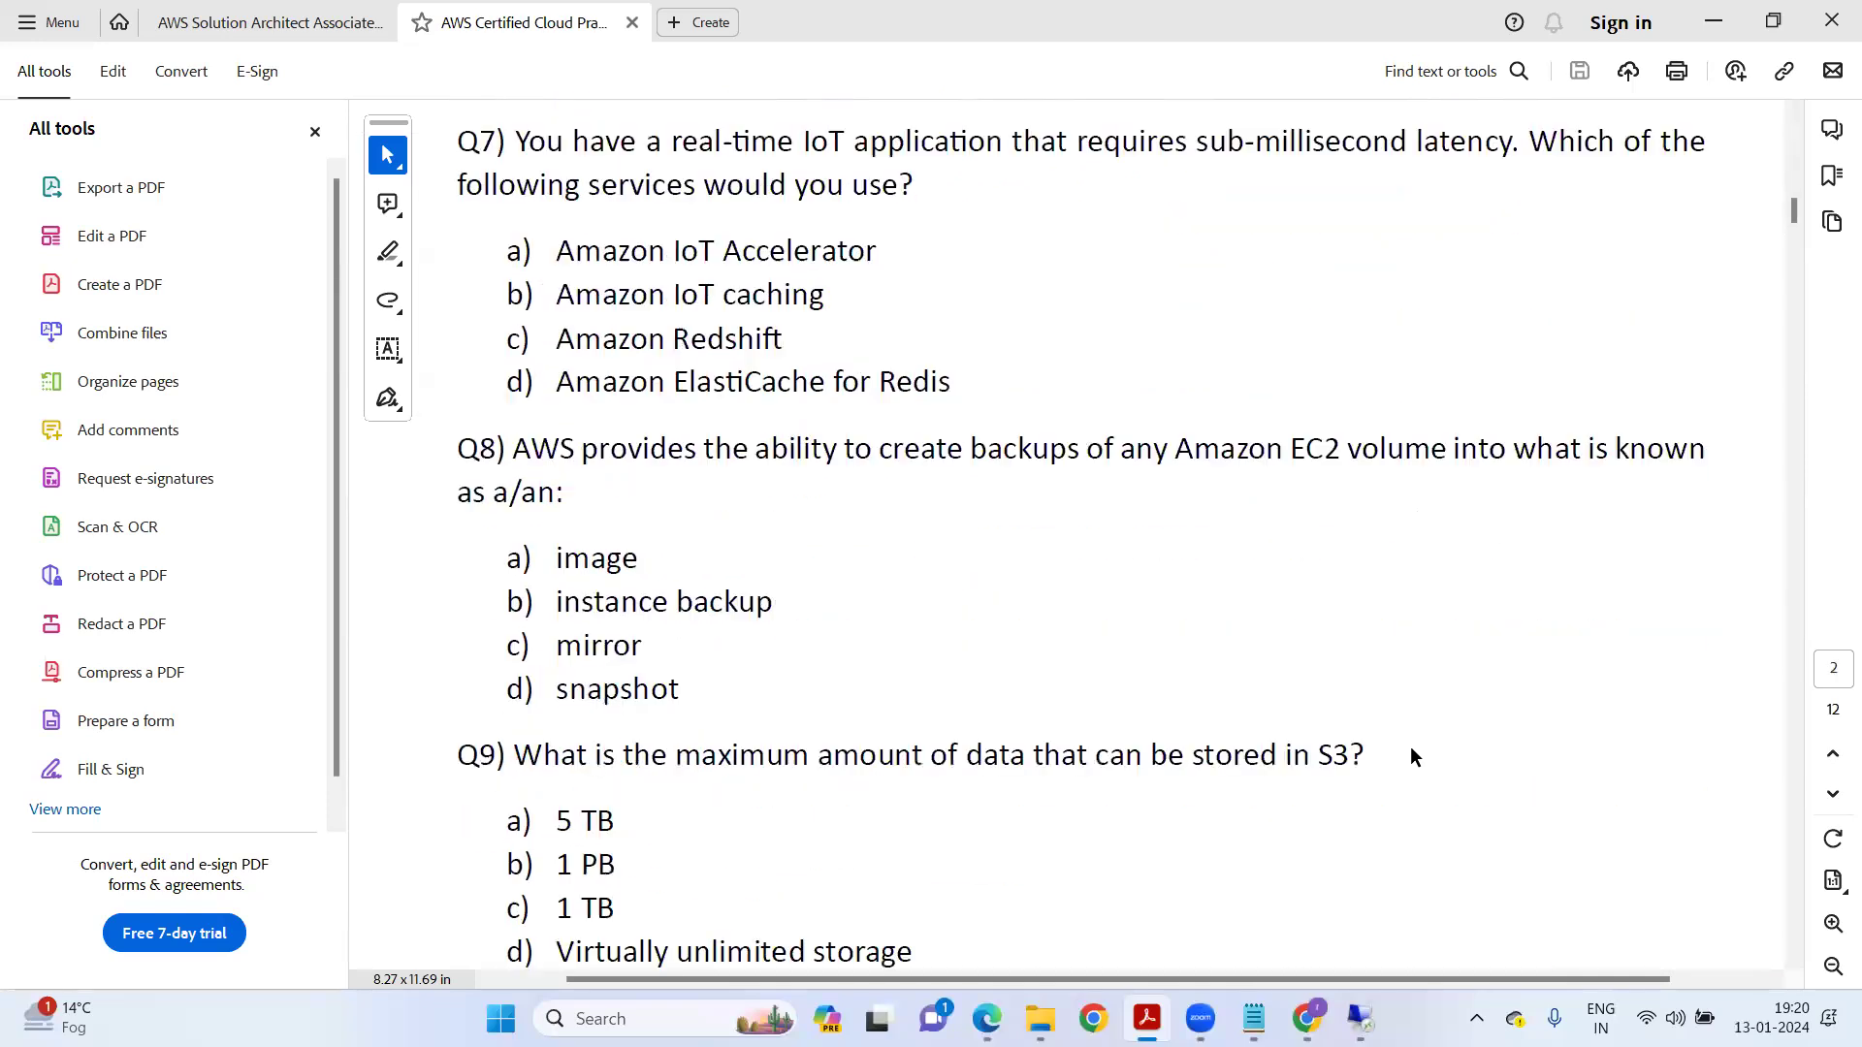
scroll(1411, 757, "down", 10)
scroll(1366, 633, "down", 12)
scroll(1383, 628, "down", 12)
scroll(1384, 647, "down", 12)
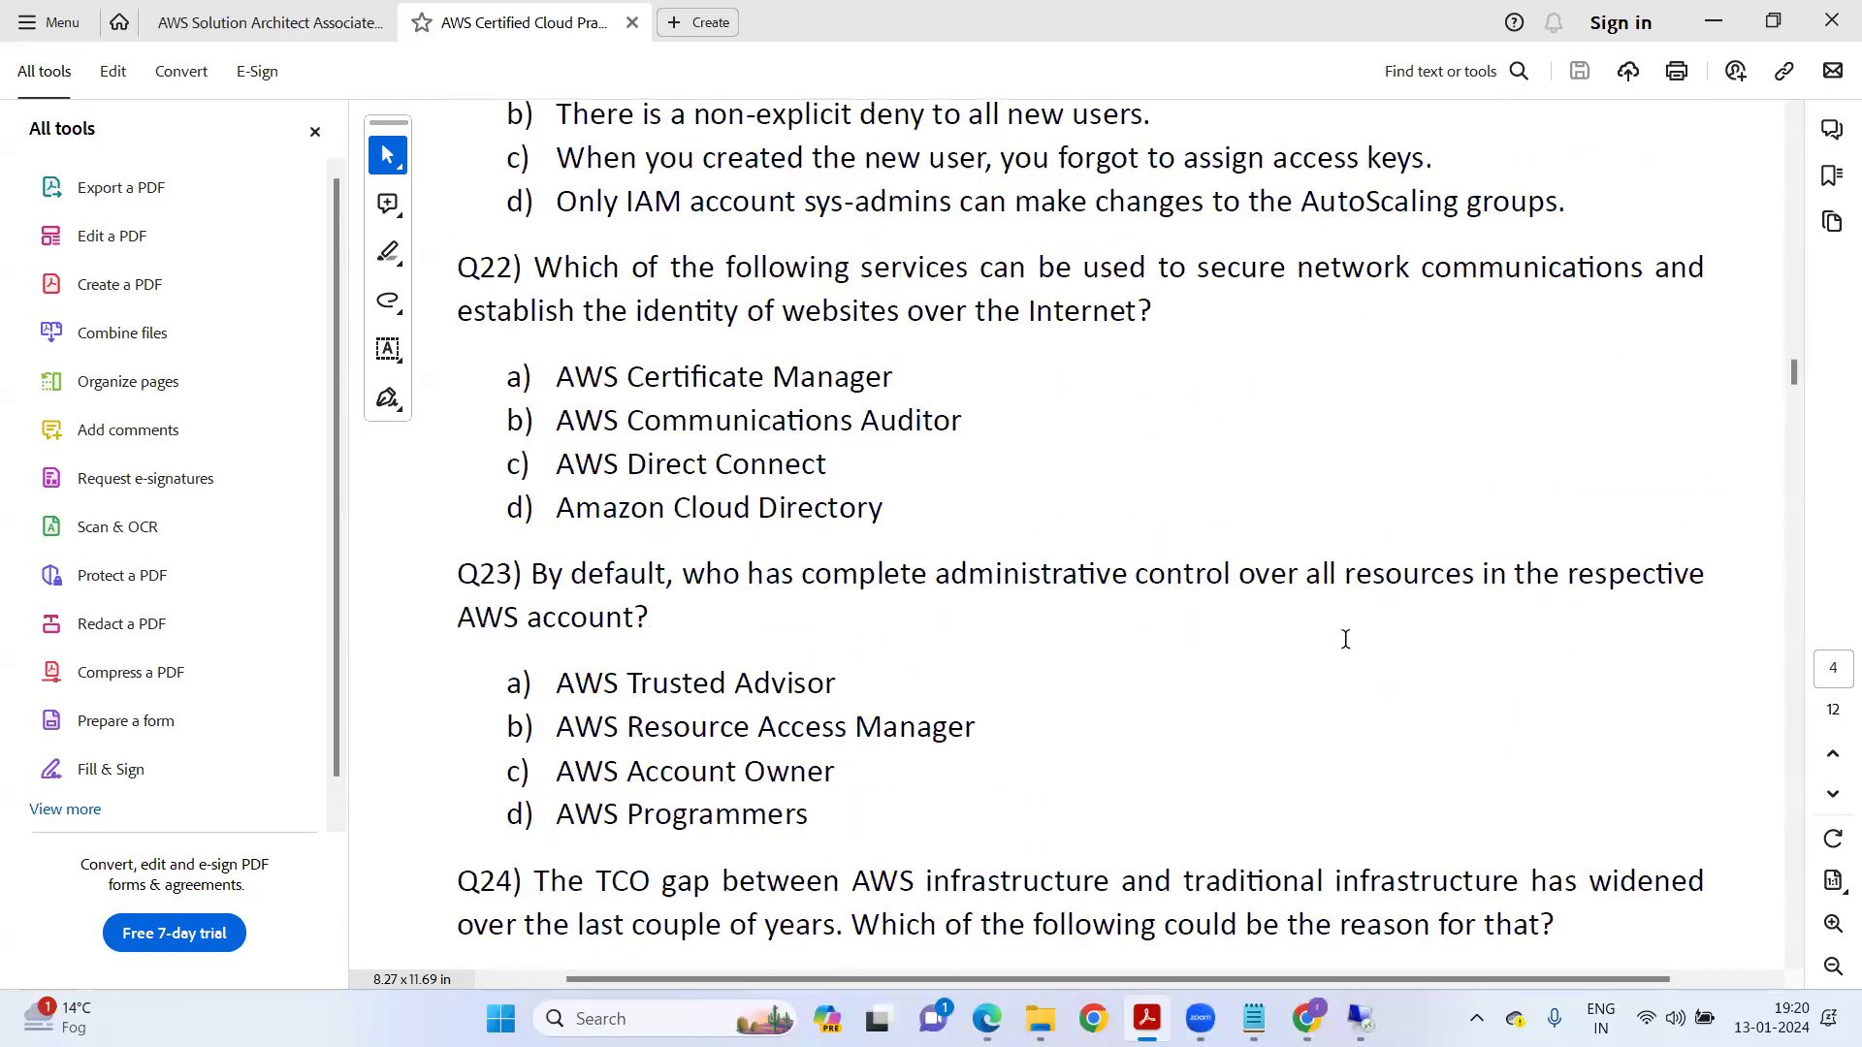
scroll(1346, 640, "down", 3)
scroll(1326, 637, "down", 10)
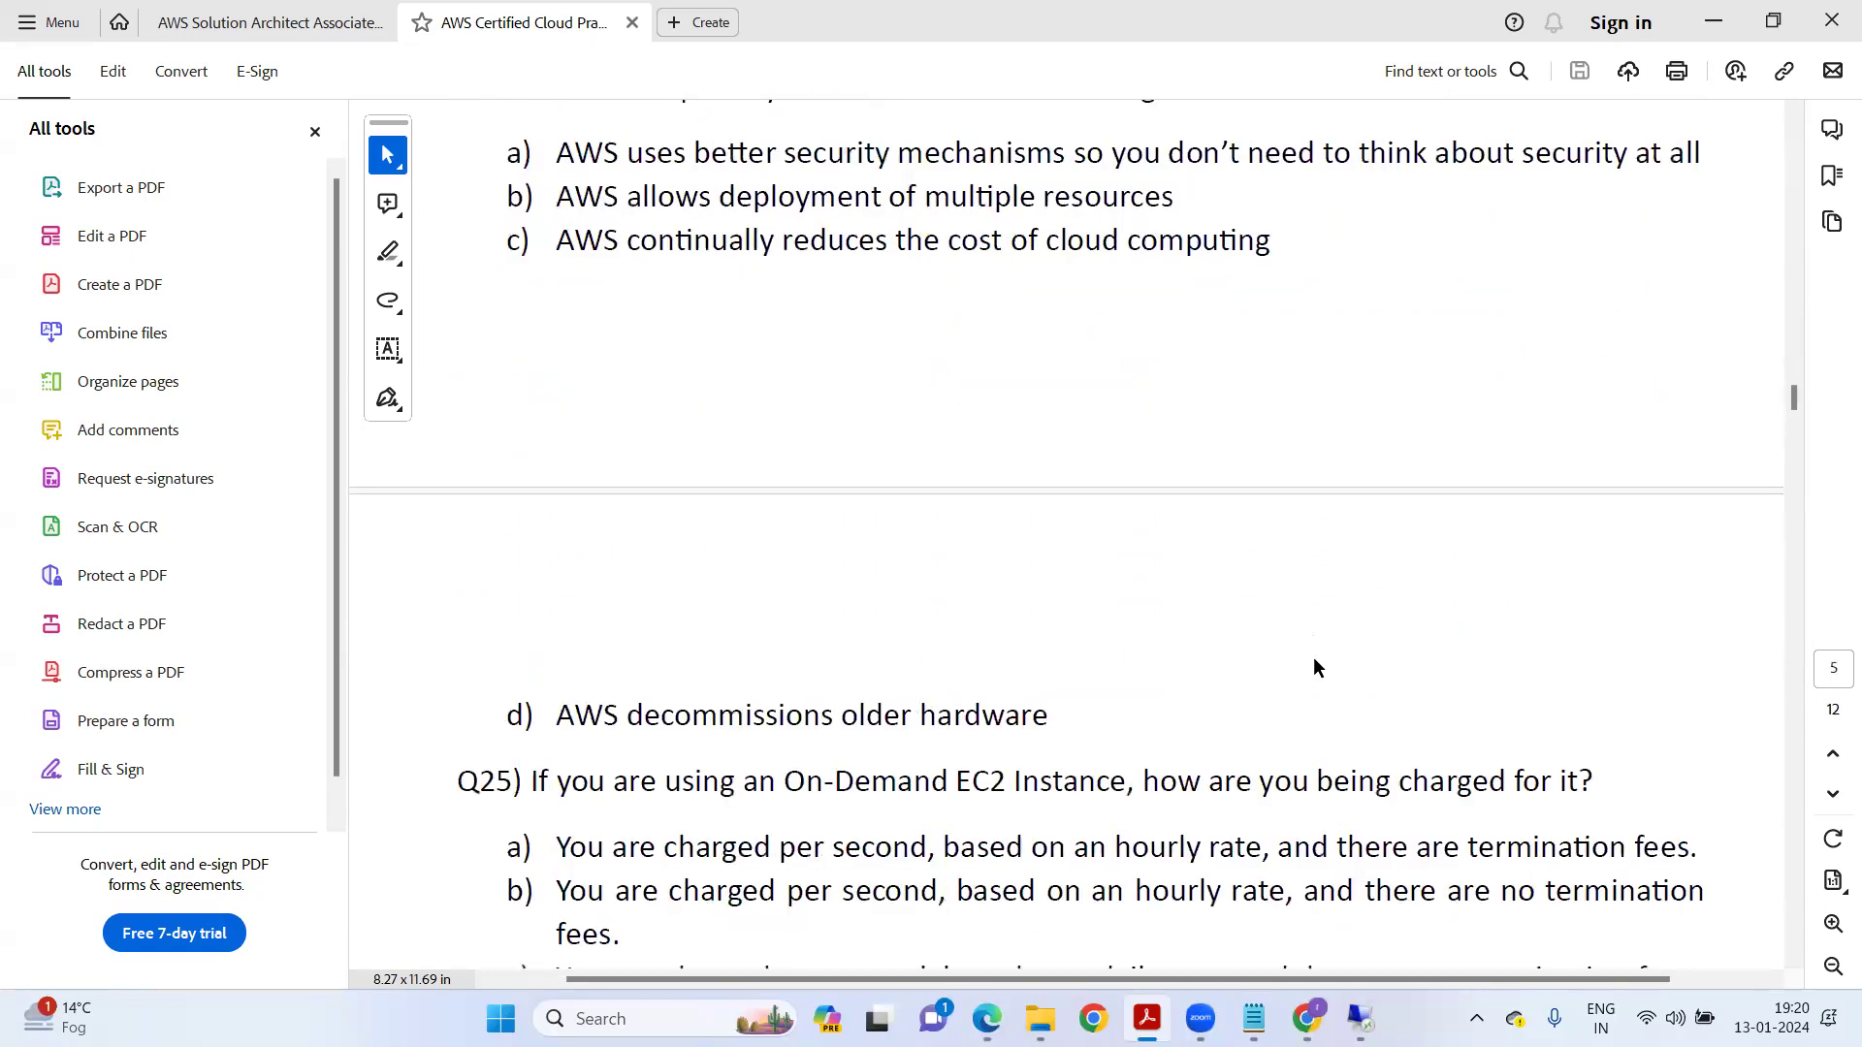
scroll(1315, 691, "down", 3)
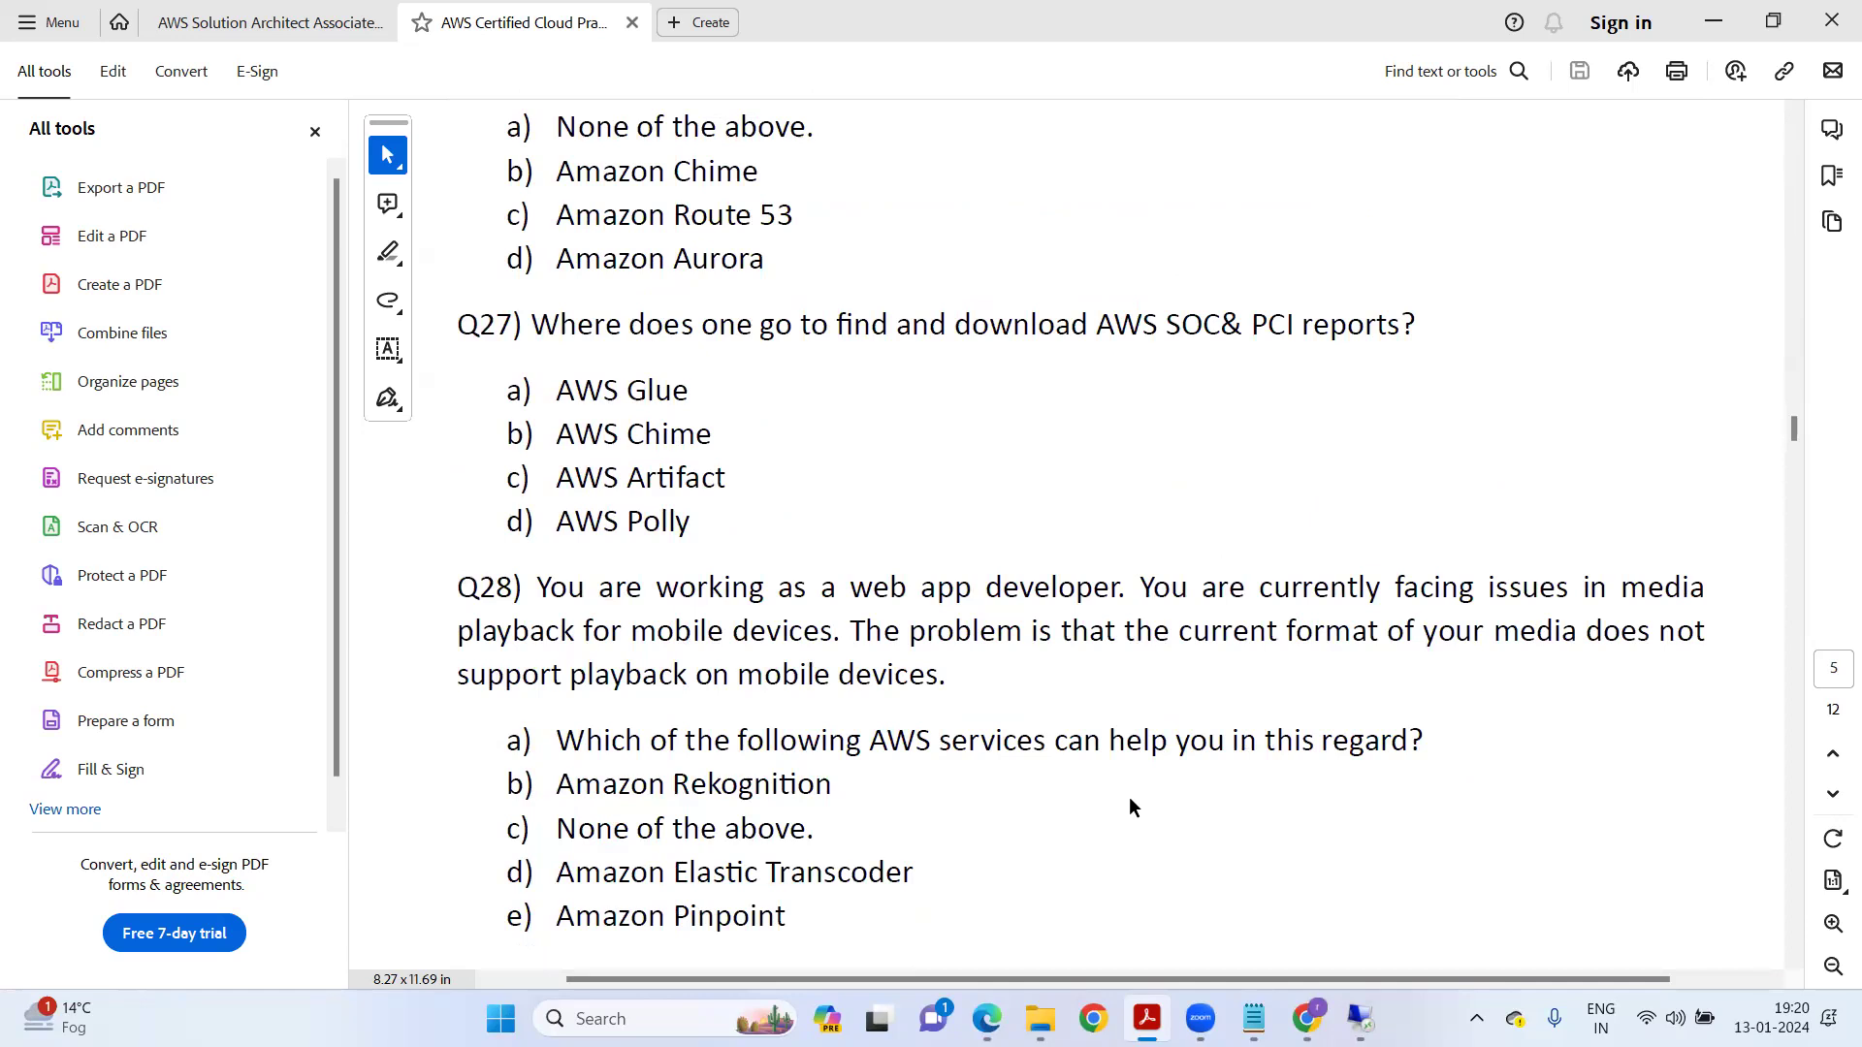
Cancel closing the PDF and return to the GitHub CertExams listing in the browser.
left_click(1827, 24)
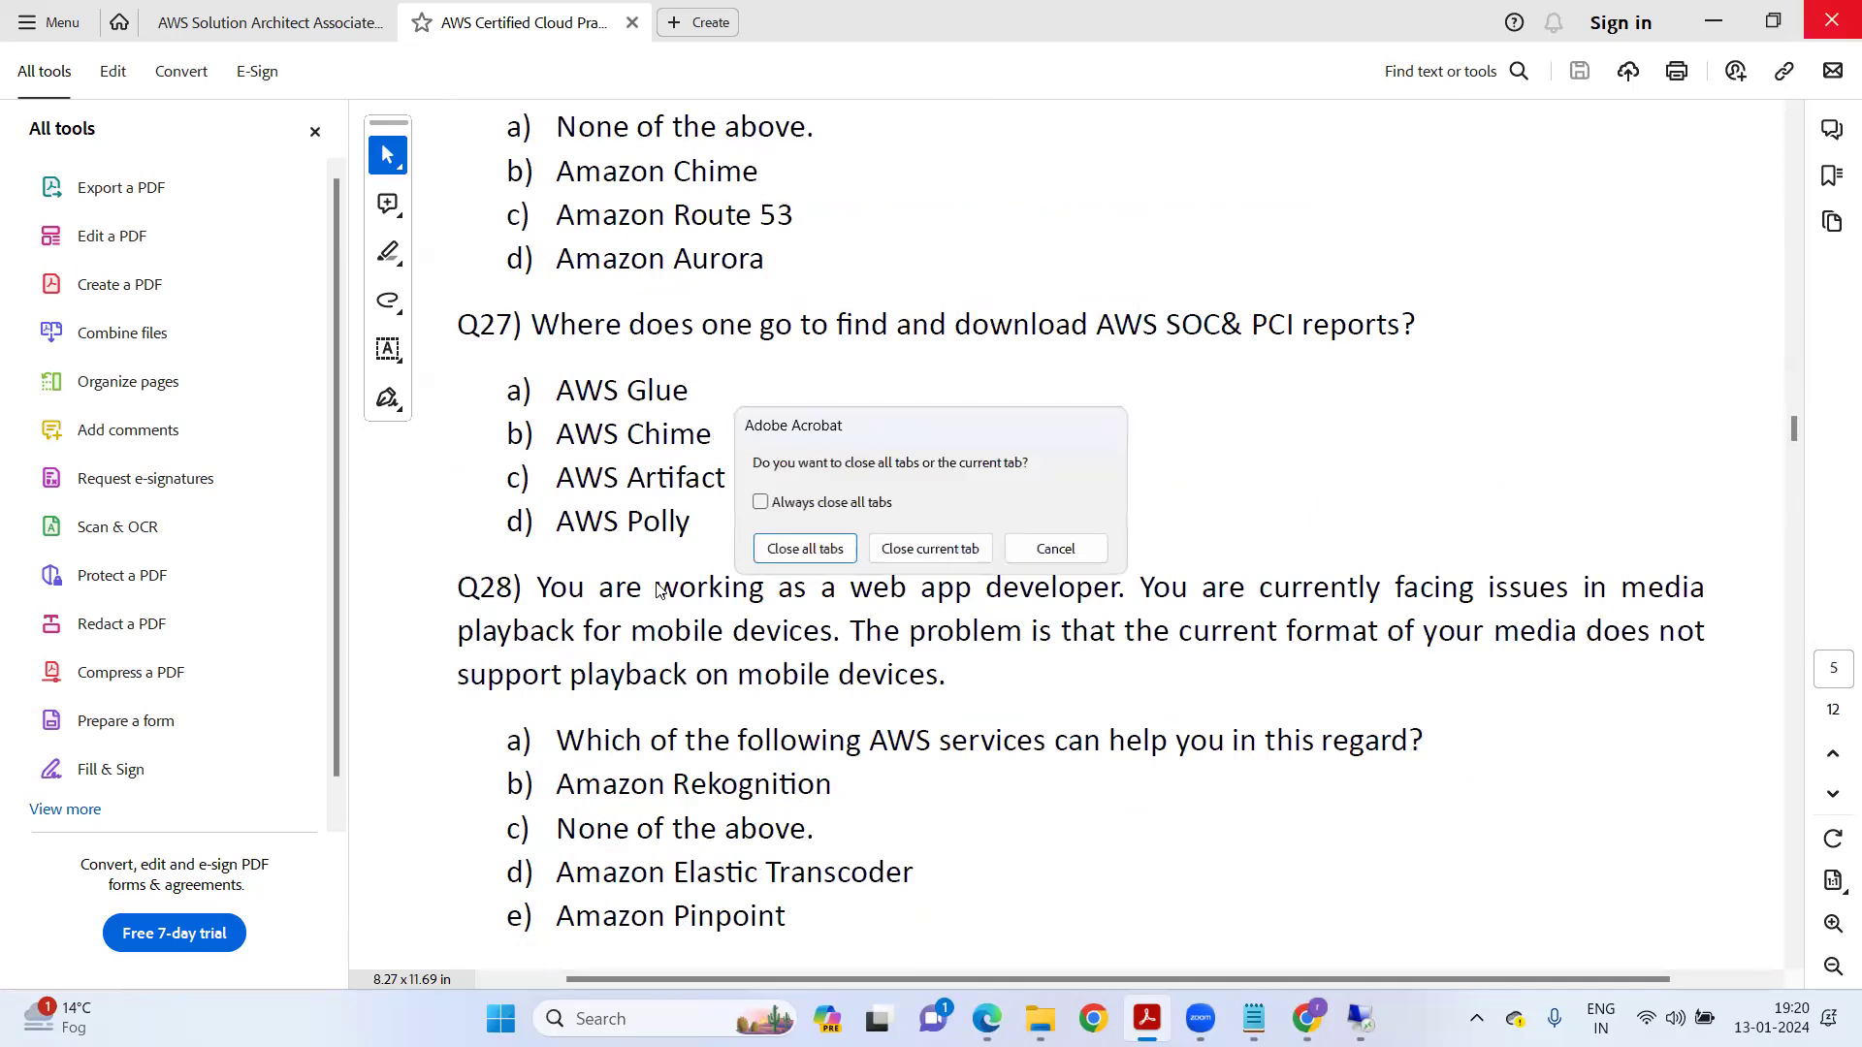
left_click(1030, 549)
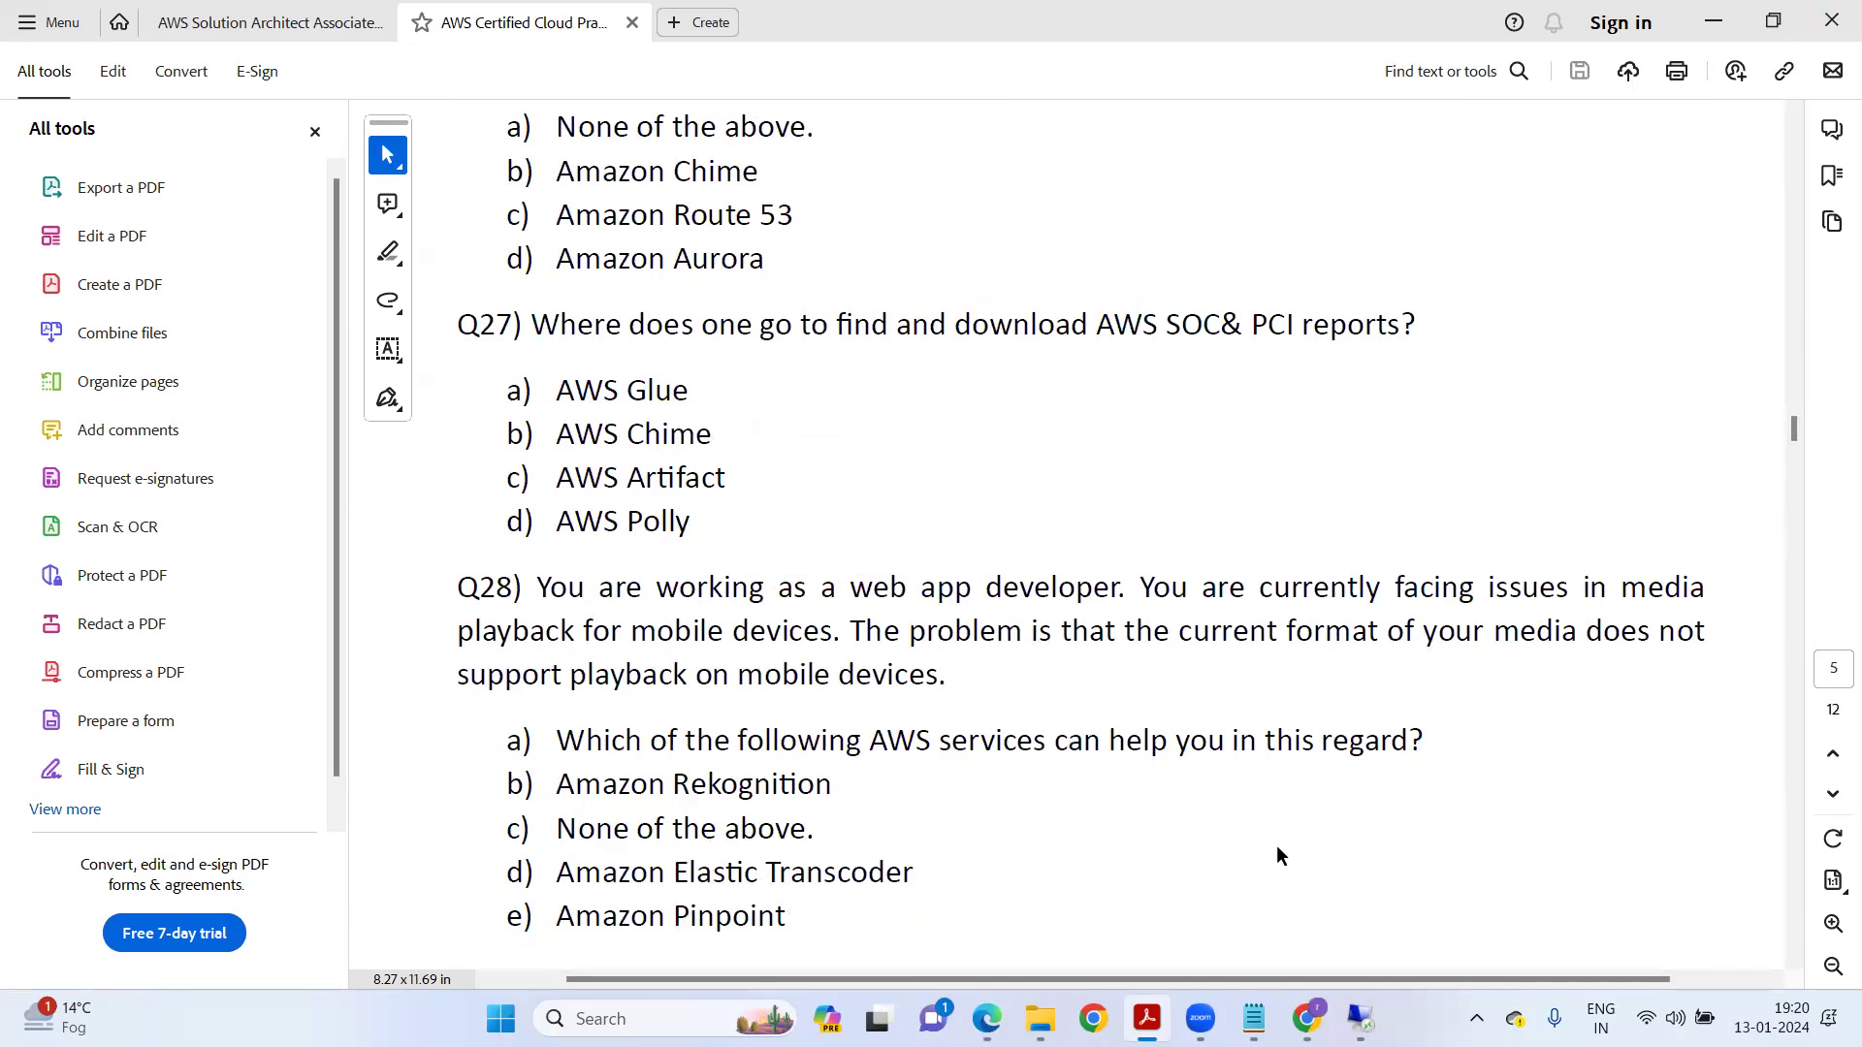
key("alt+Tab")
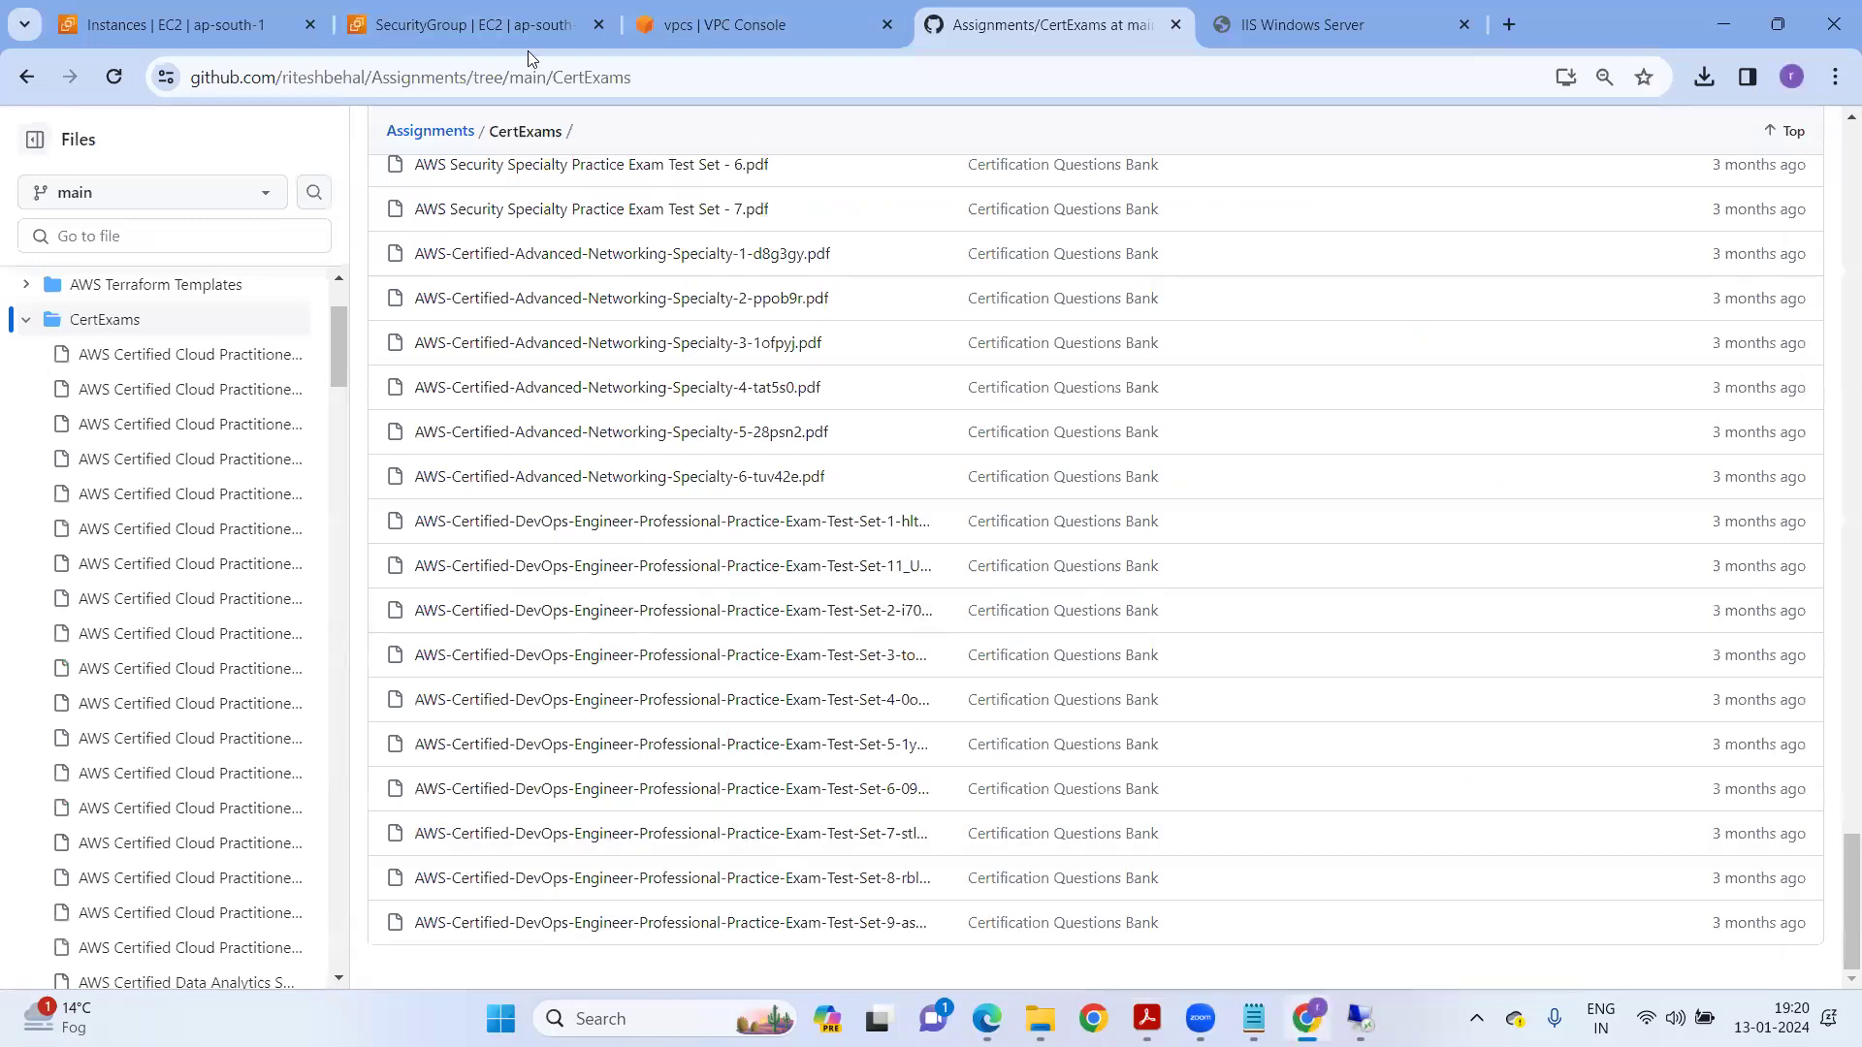
Copy Window-Instance-Auto's public IPv4 address from the EC2 instances list.
left_click(122, 38)
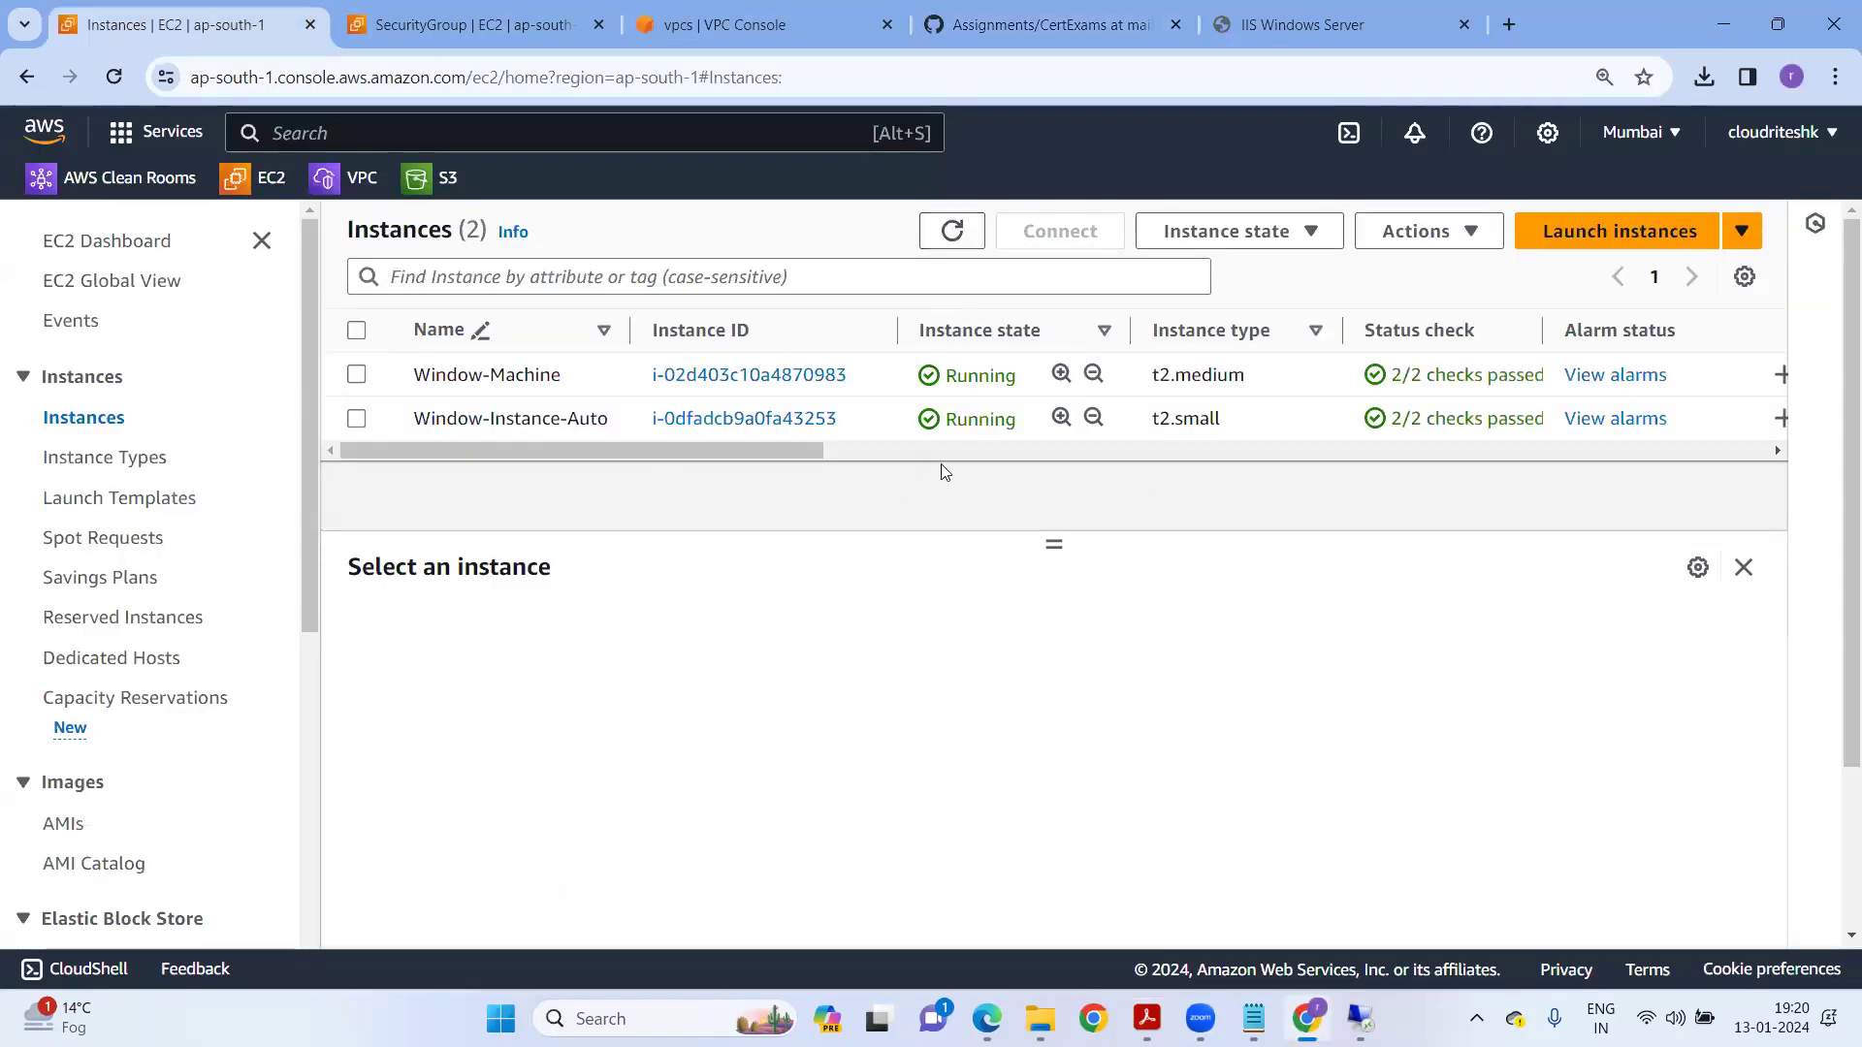
left_click(876, 419)
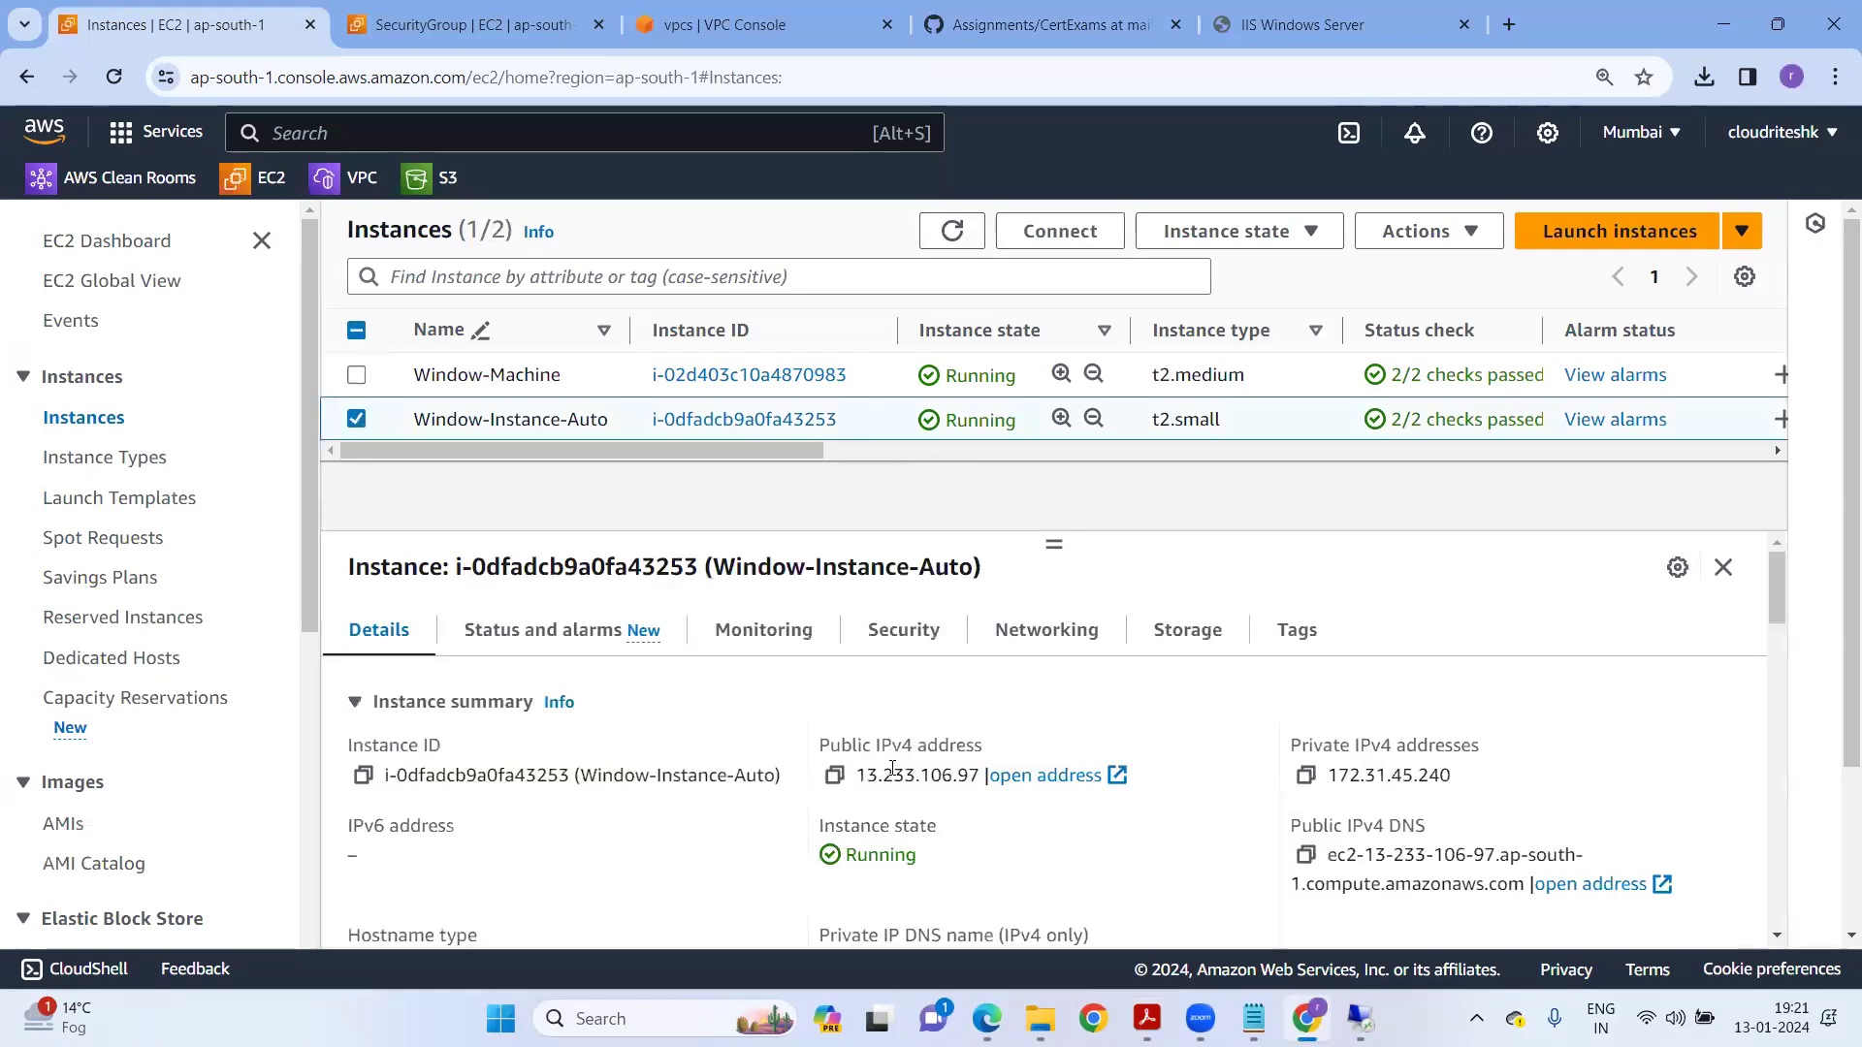
left_click(834, 775)
Load 13.233.106.97 in a new tab and select the Hello World Page text.
left_click(1502, 25)
key("ctrl+v")
key("Return")
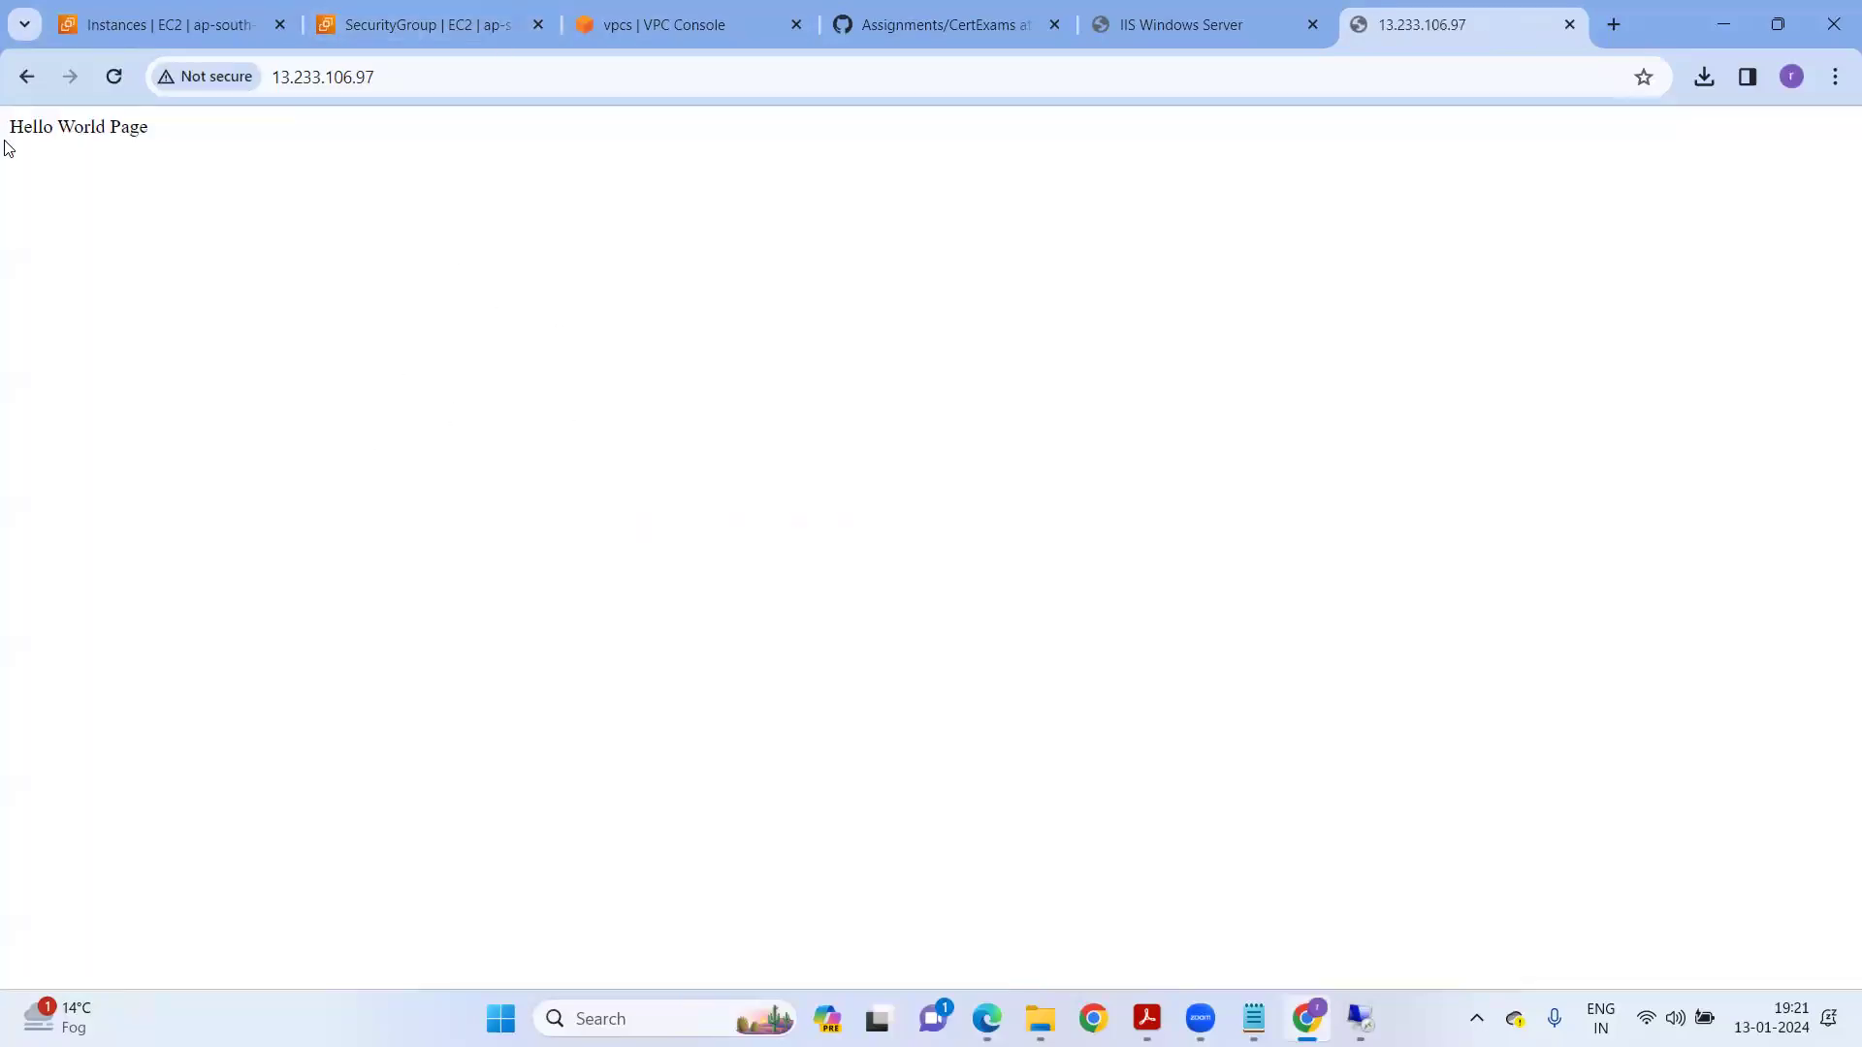
left_click_drag(8, 148, 173, 149)
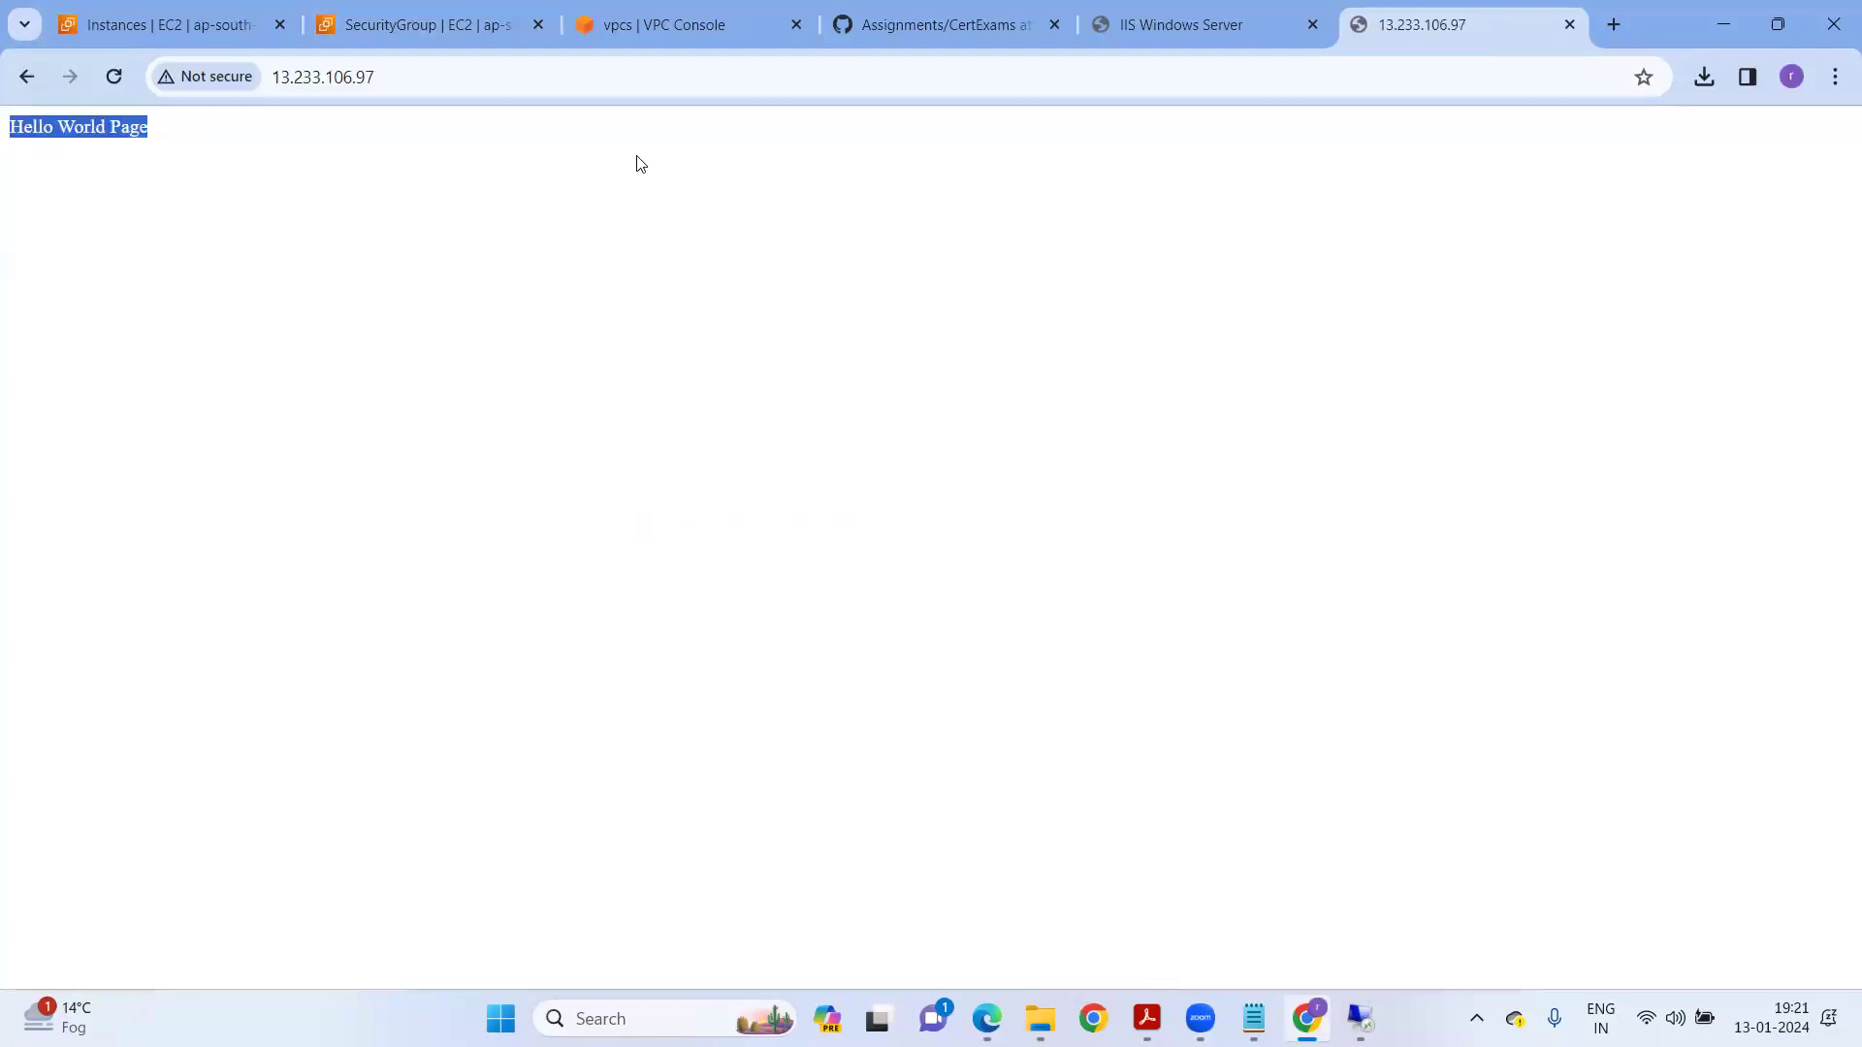
left_click_drag(30, 145, 188, 146)
In Notepad, begin a new line under the Outbound rules note with '+91-'.
left_click(1246, 1016)
scroll(420, 557, "down", 14)
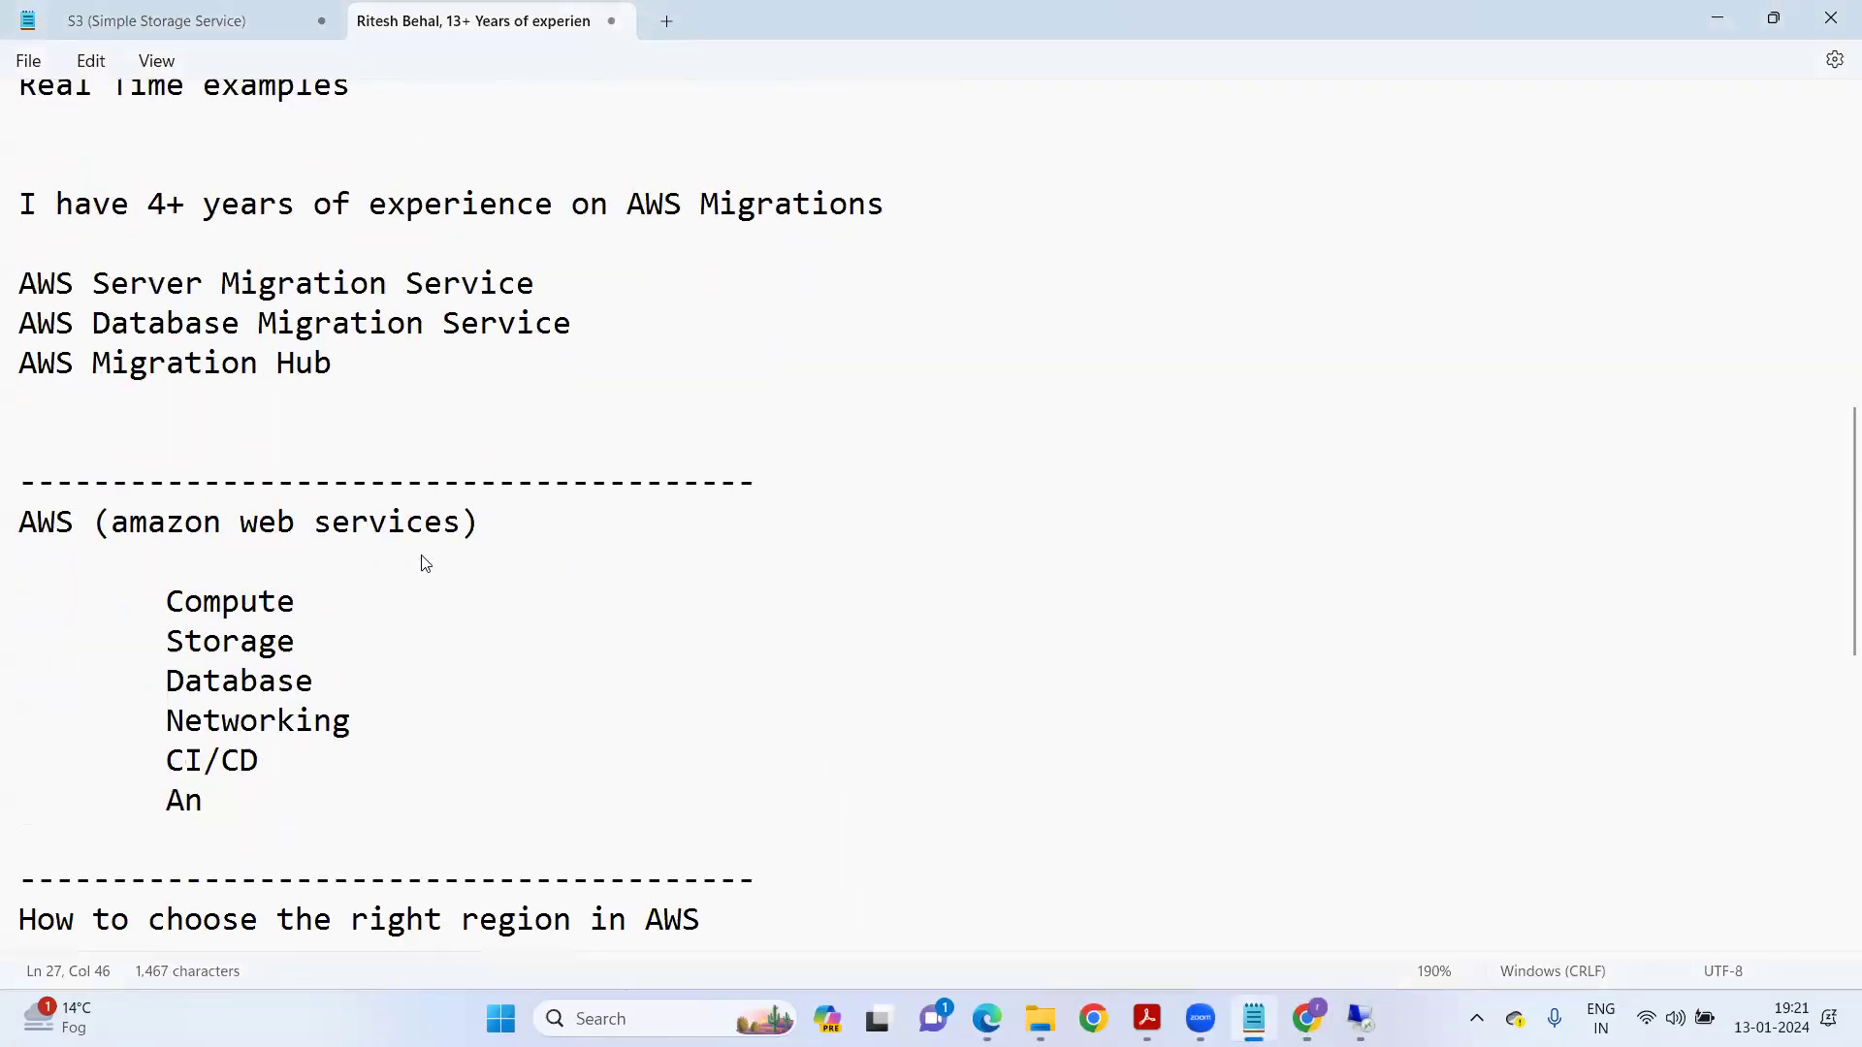
left_click(165, 774)
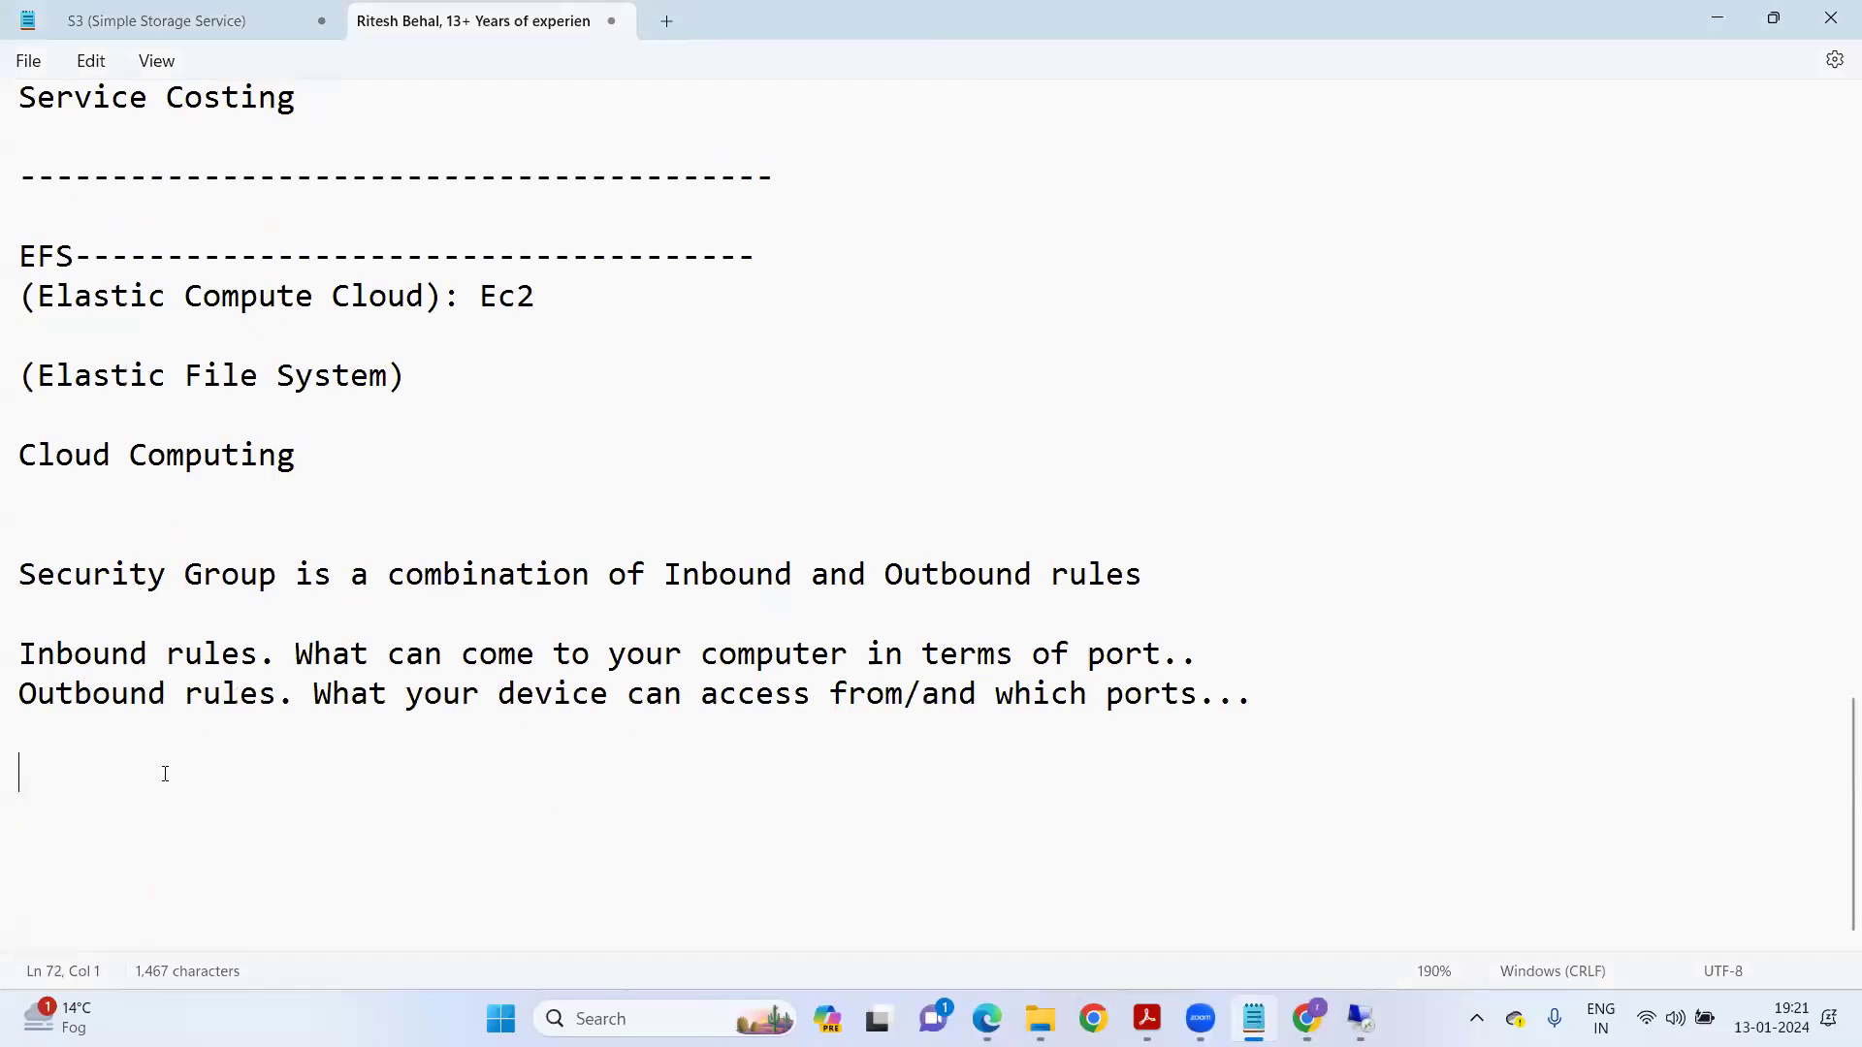
type("+91-")
Search Google for 'joyatres technology' in a new Edge tab.
left_click(987, 1018)
left_click(1048, 21)
type("go")
key("Return")
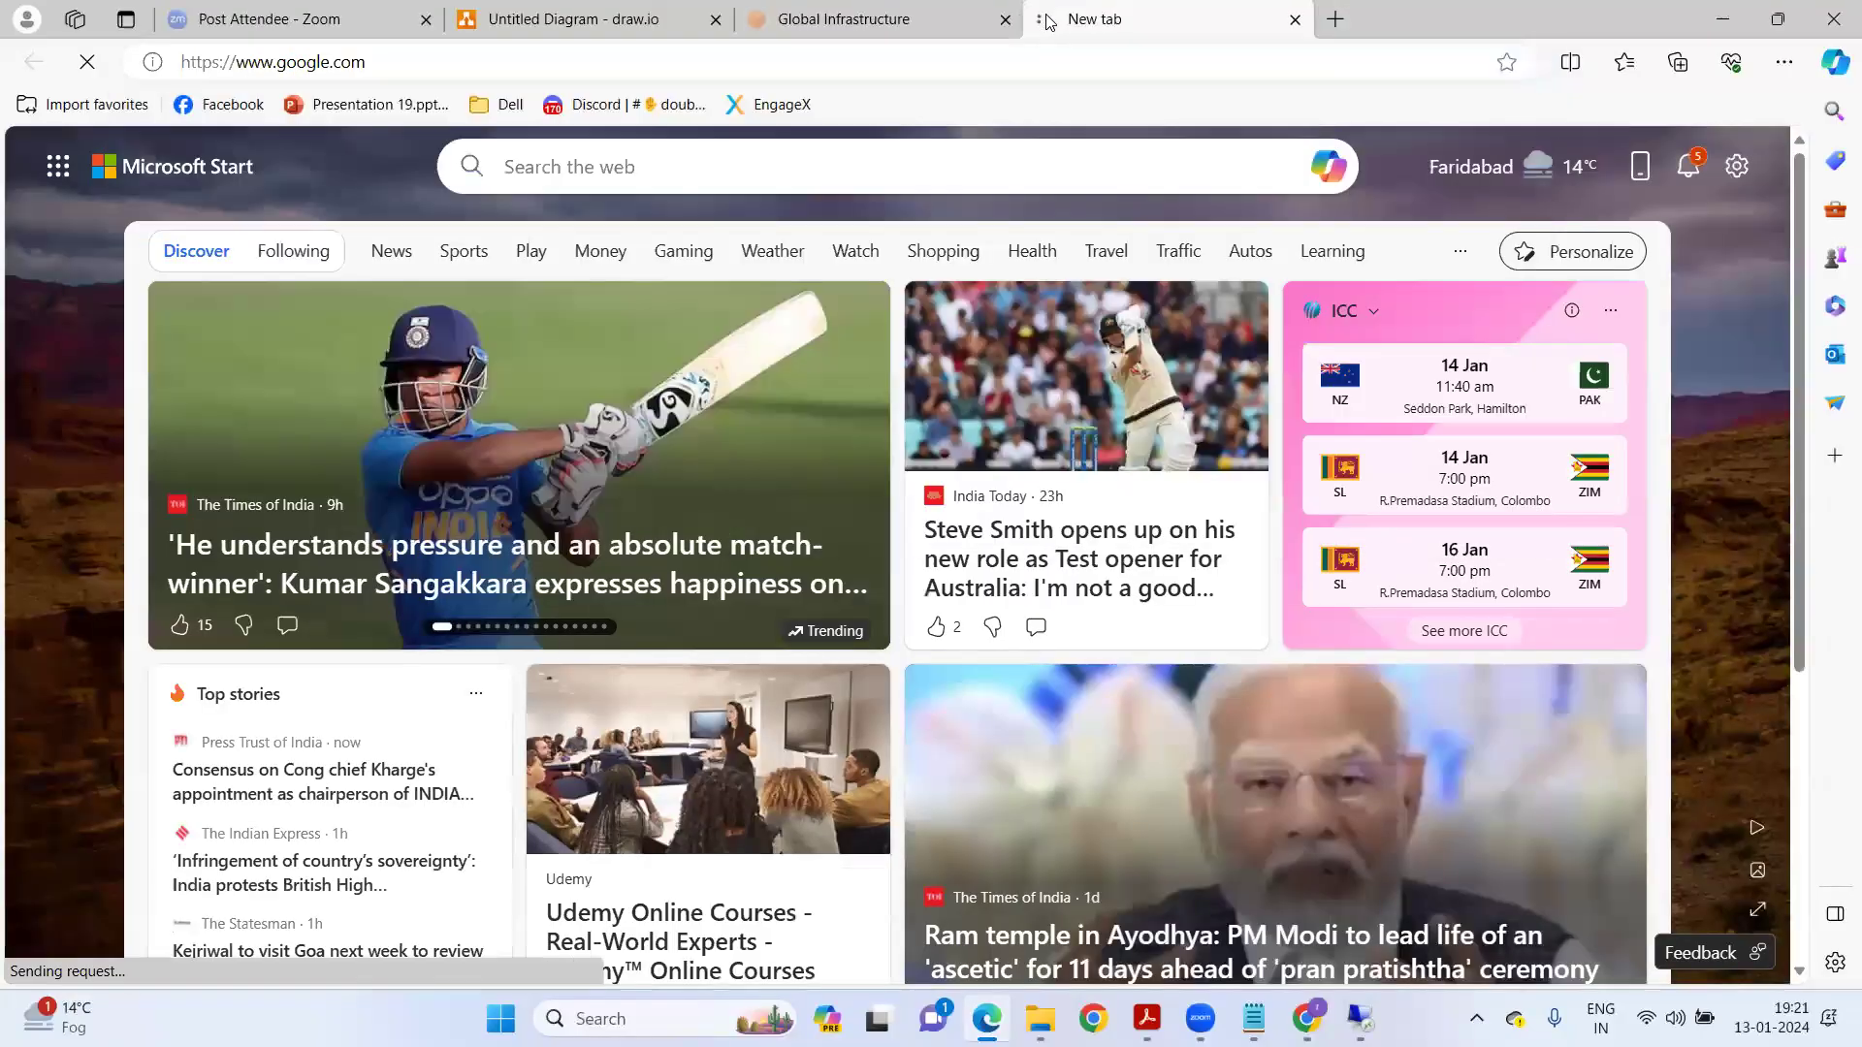
type("y")
key("BackSpace")
type("jo")
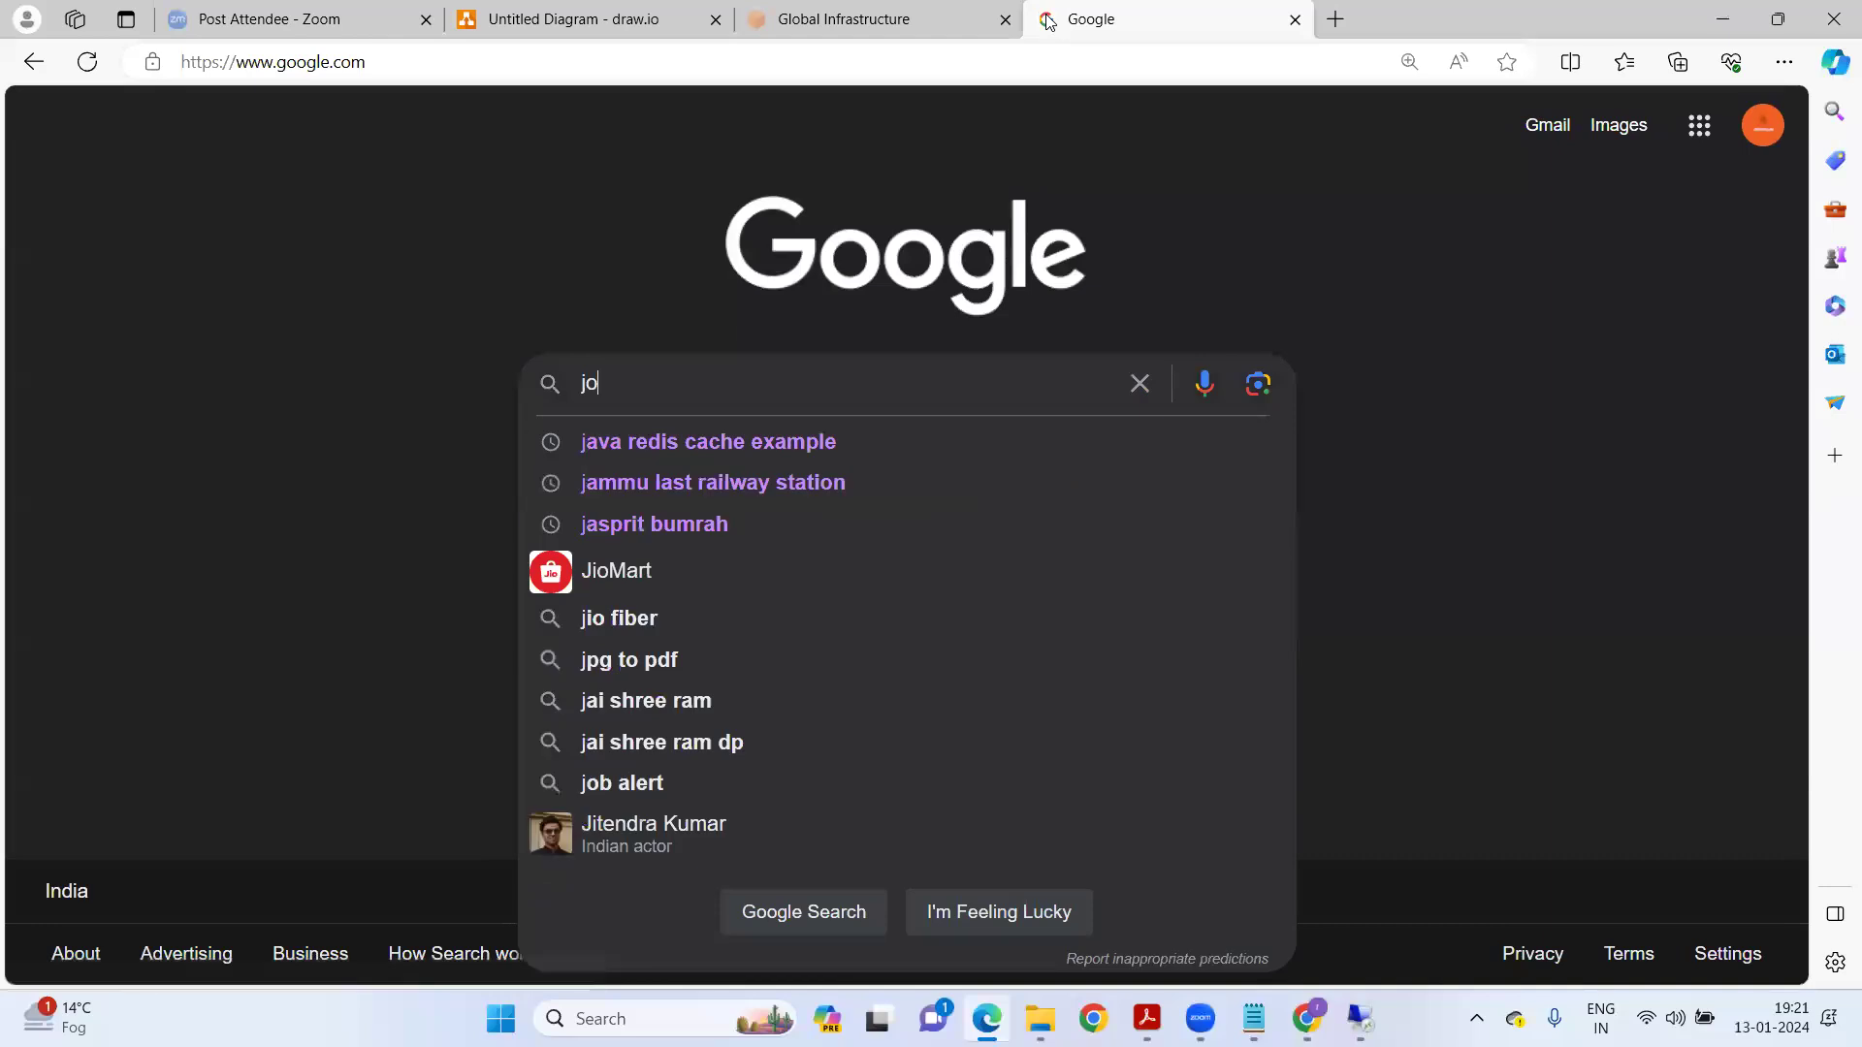
type("yatres technology")
key("Return")
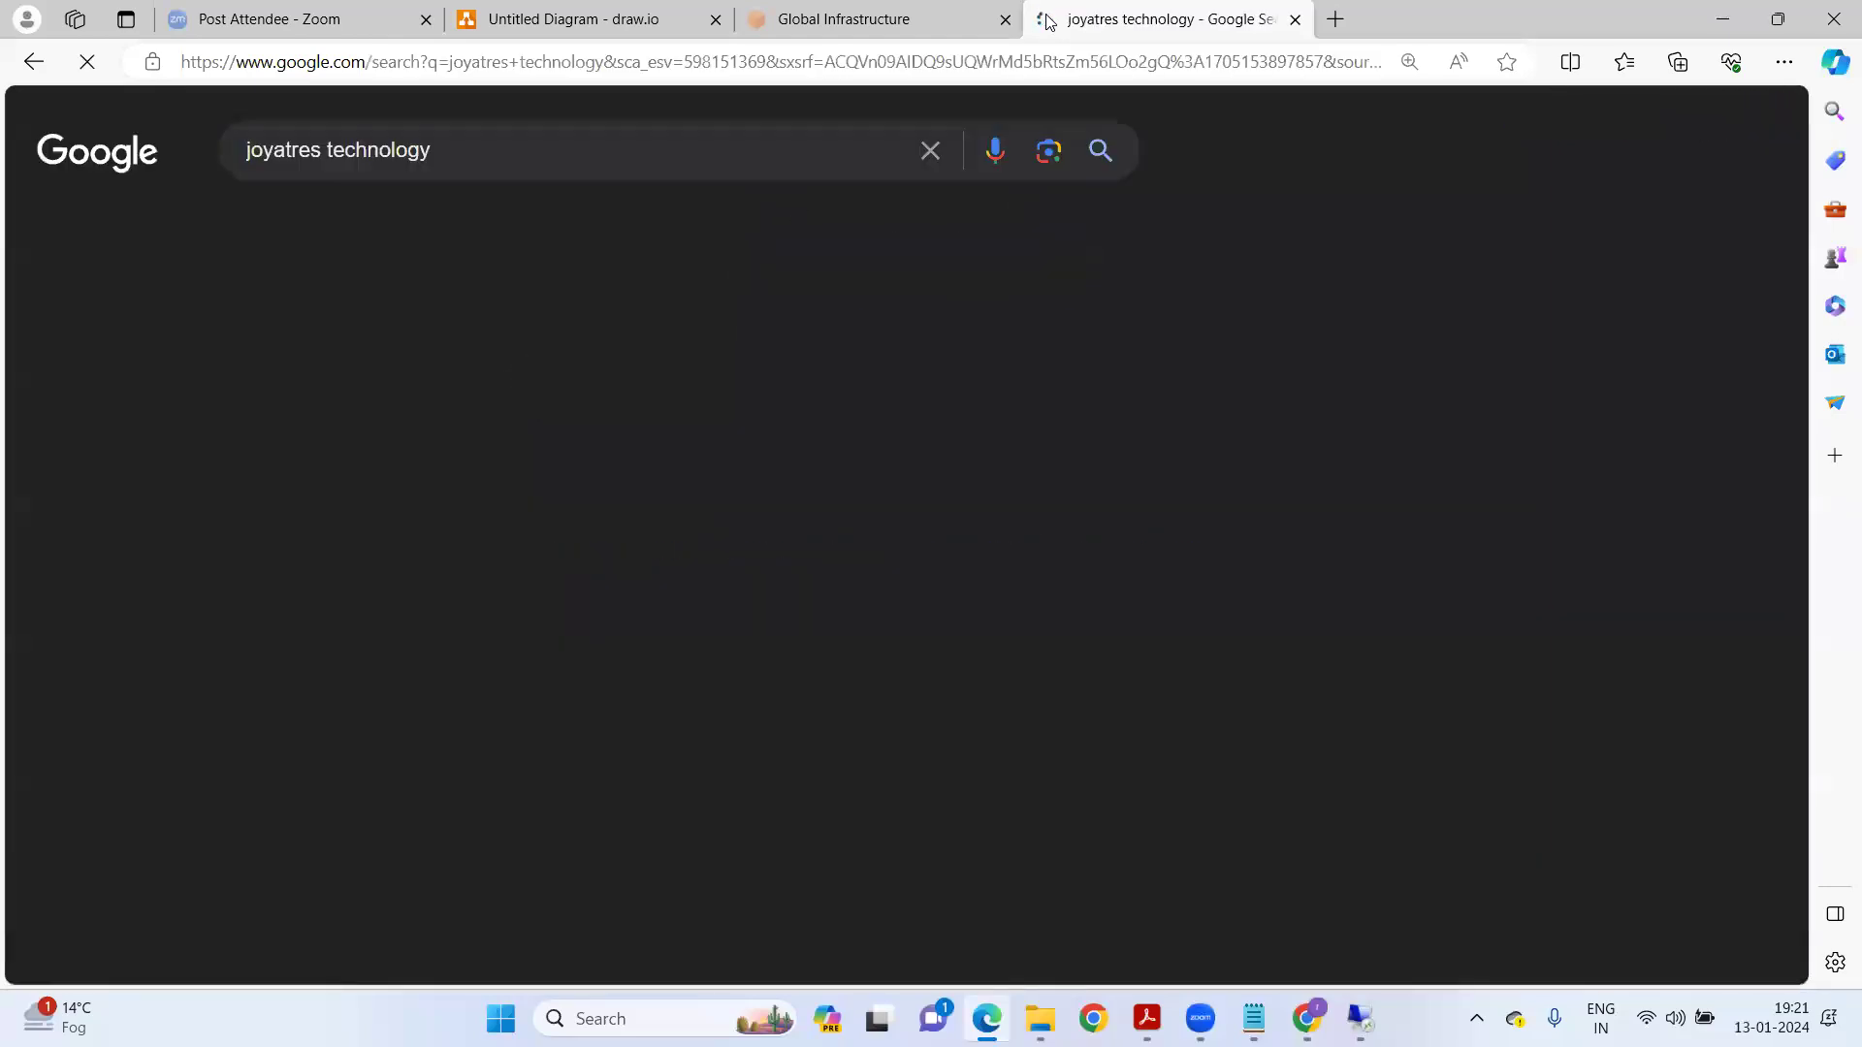
Select the company's listed phone number in the results and switch back to Notepad.
scroll(1356, 711, "down", 1)
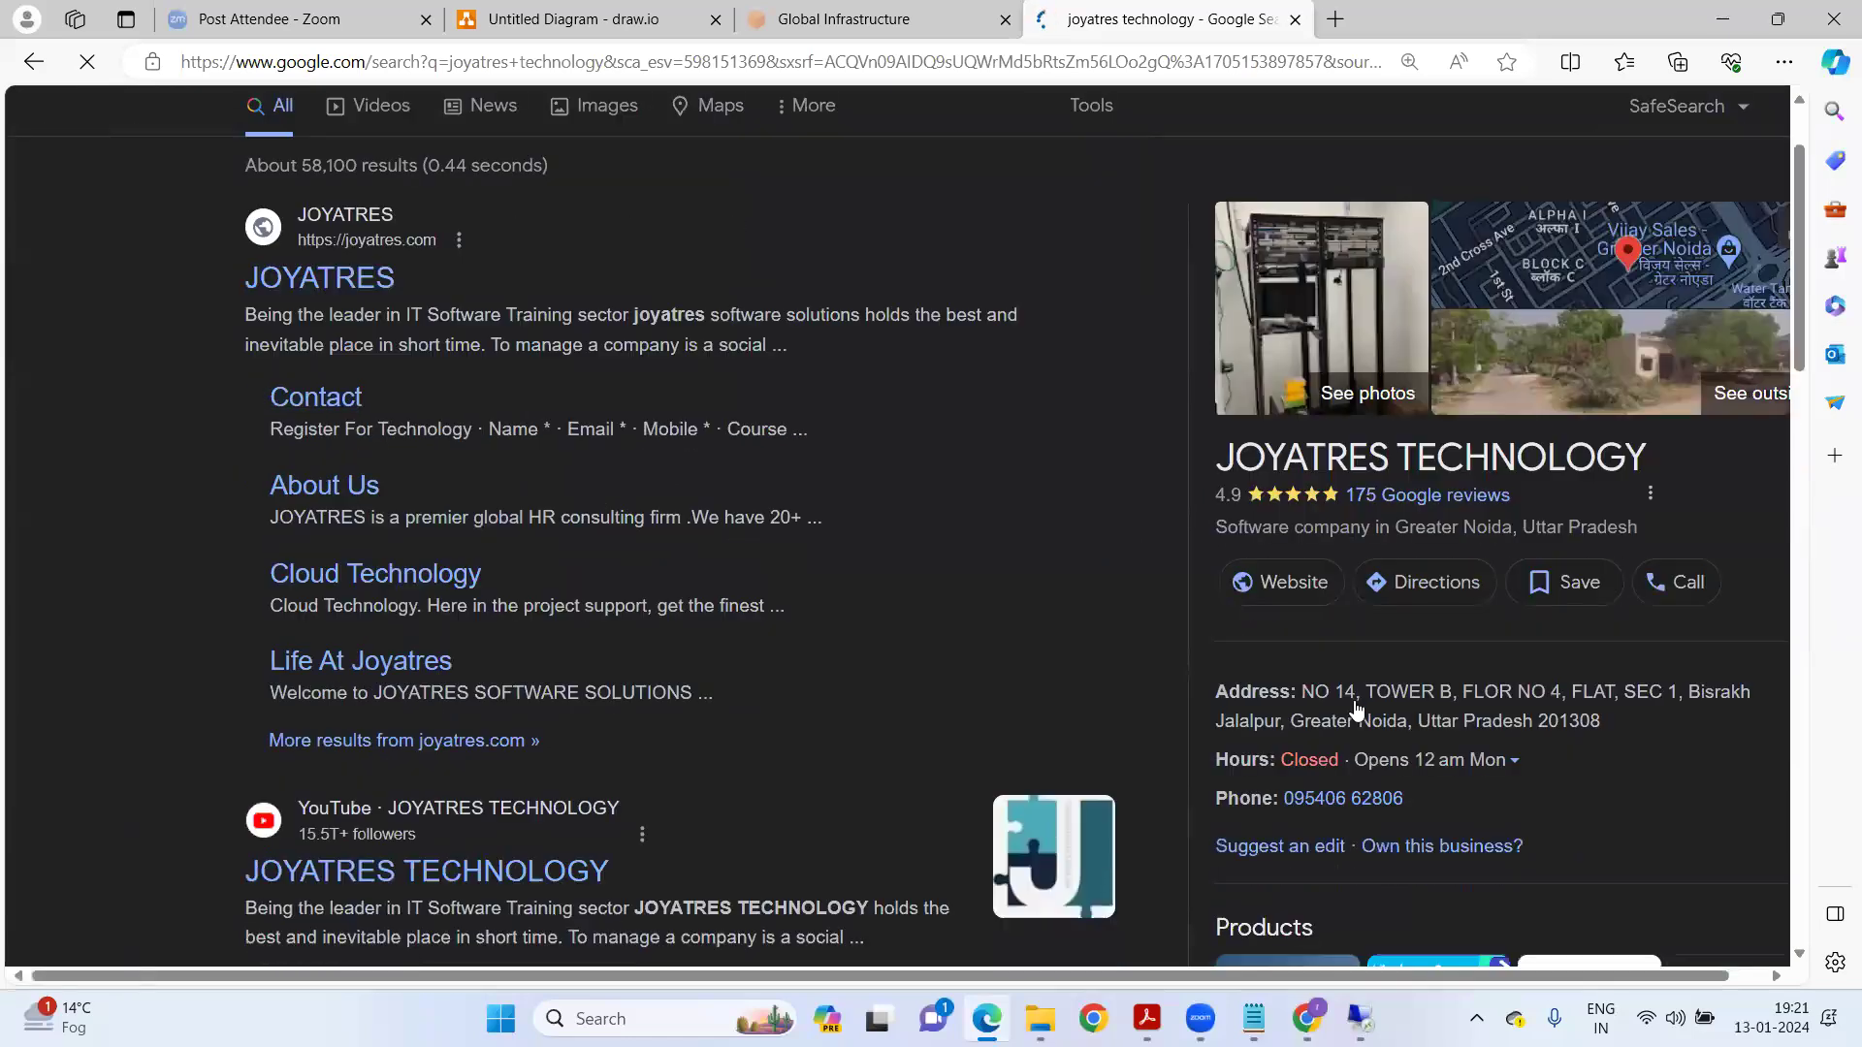
left_click_drag(1408, 793, 1285, 795)
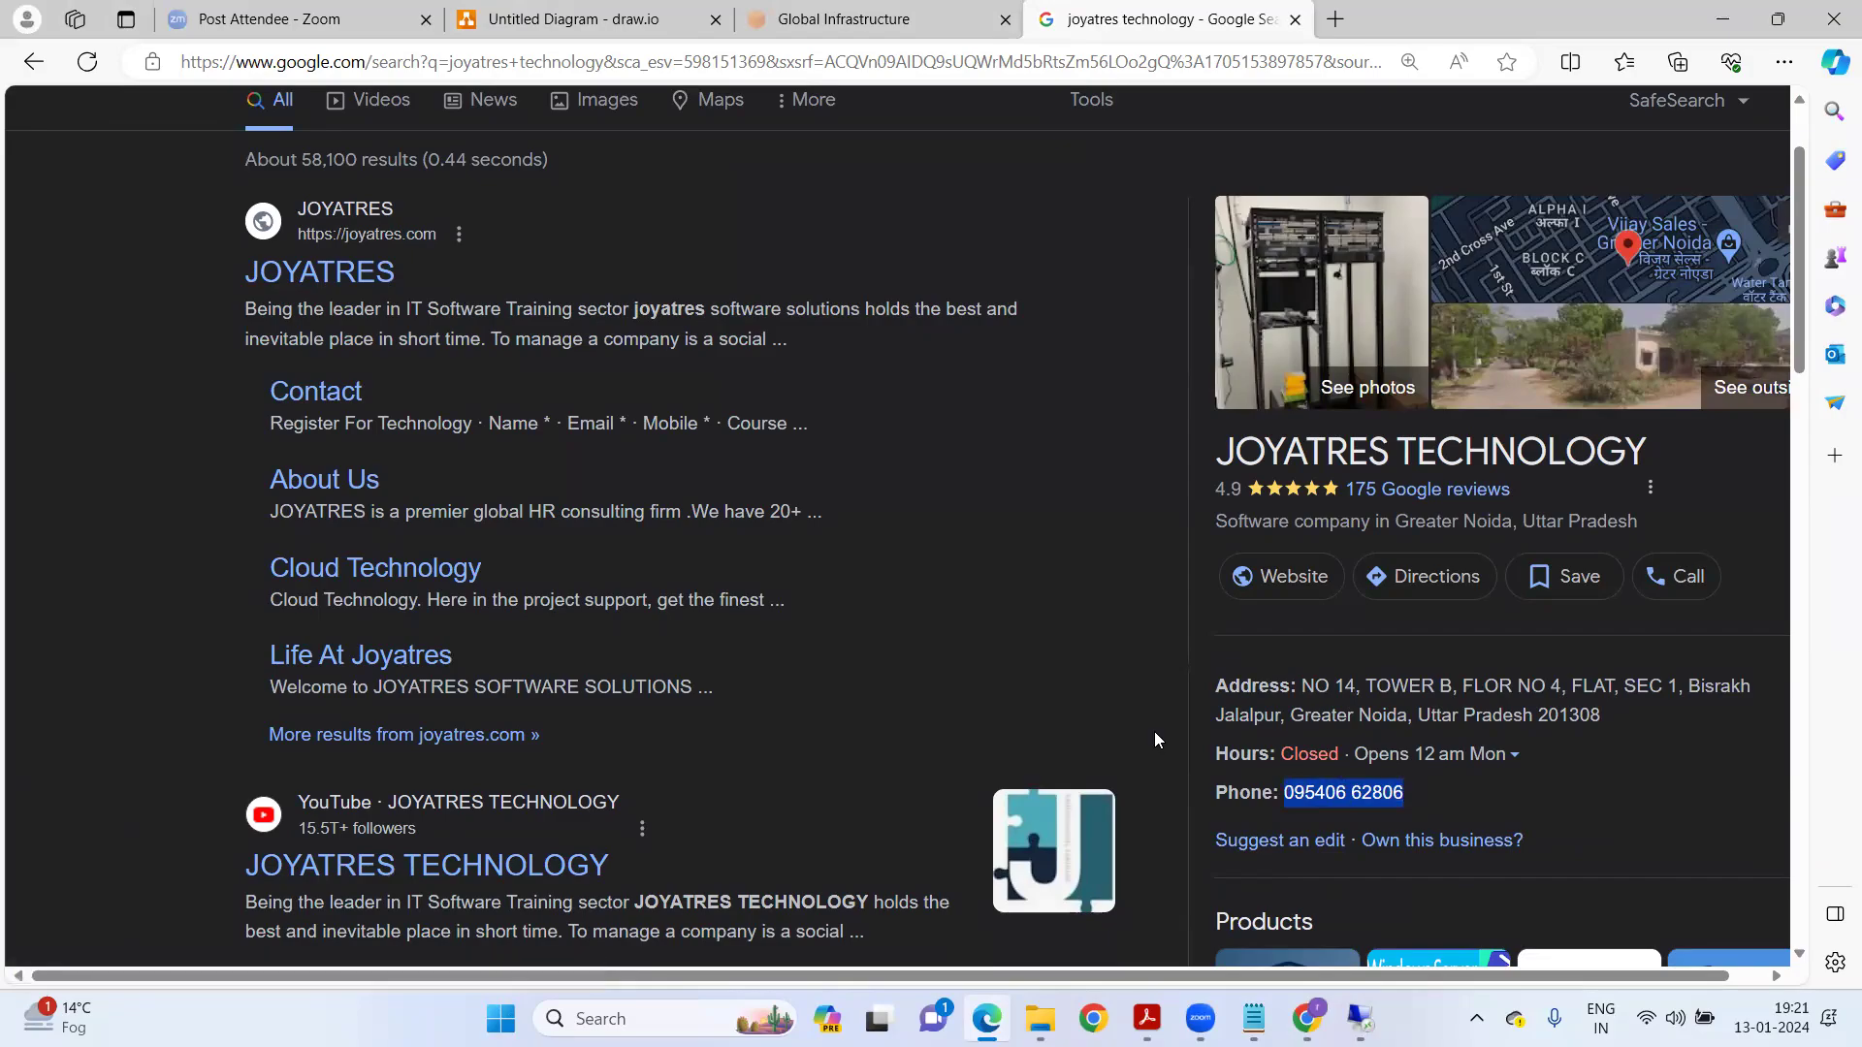
key("alt+Tab")
Paste the phone number after '+91-', dropping the leading zero and hyphenating the digit groups.
key("ctrl+v")
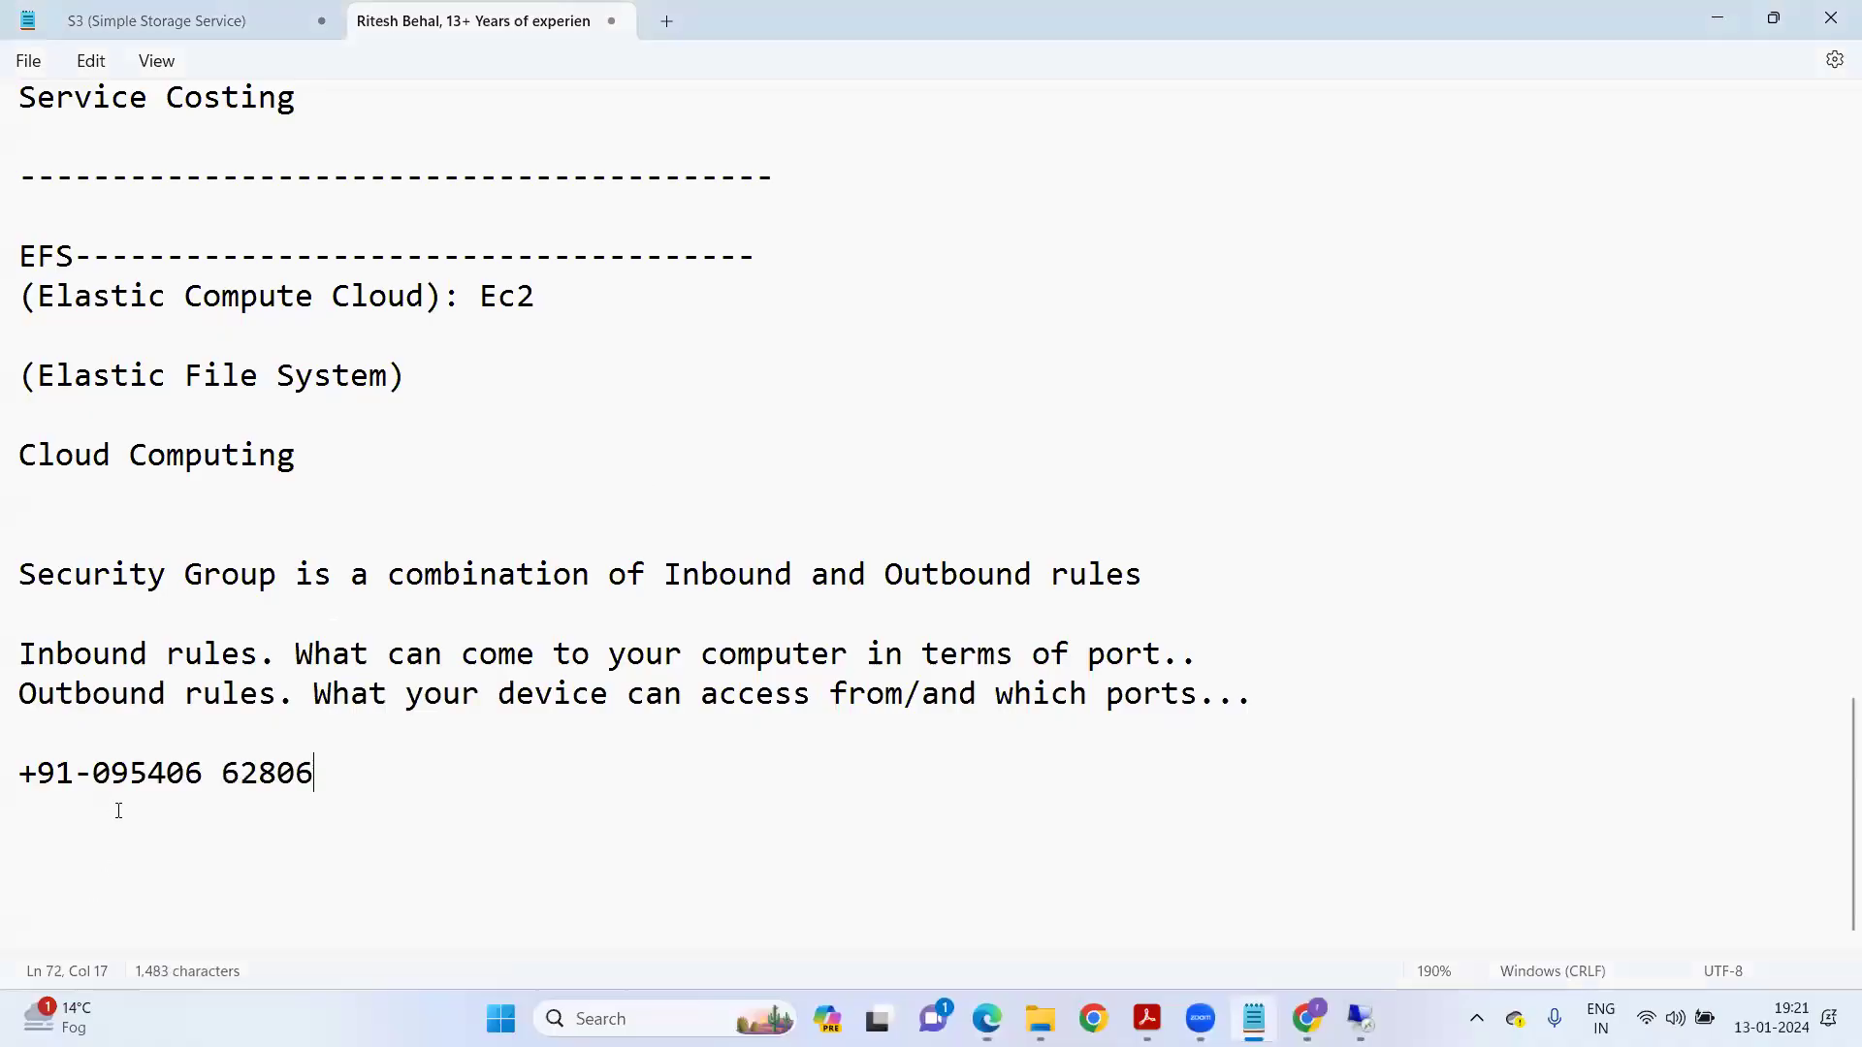
key("Delete")
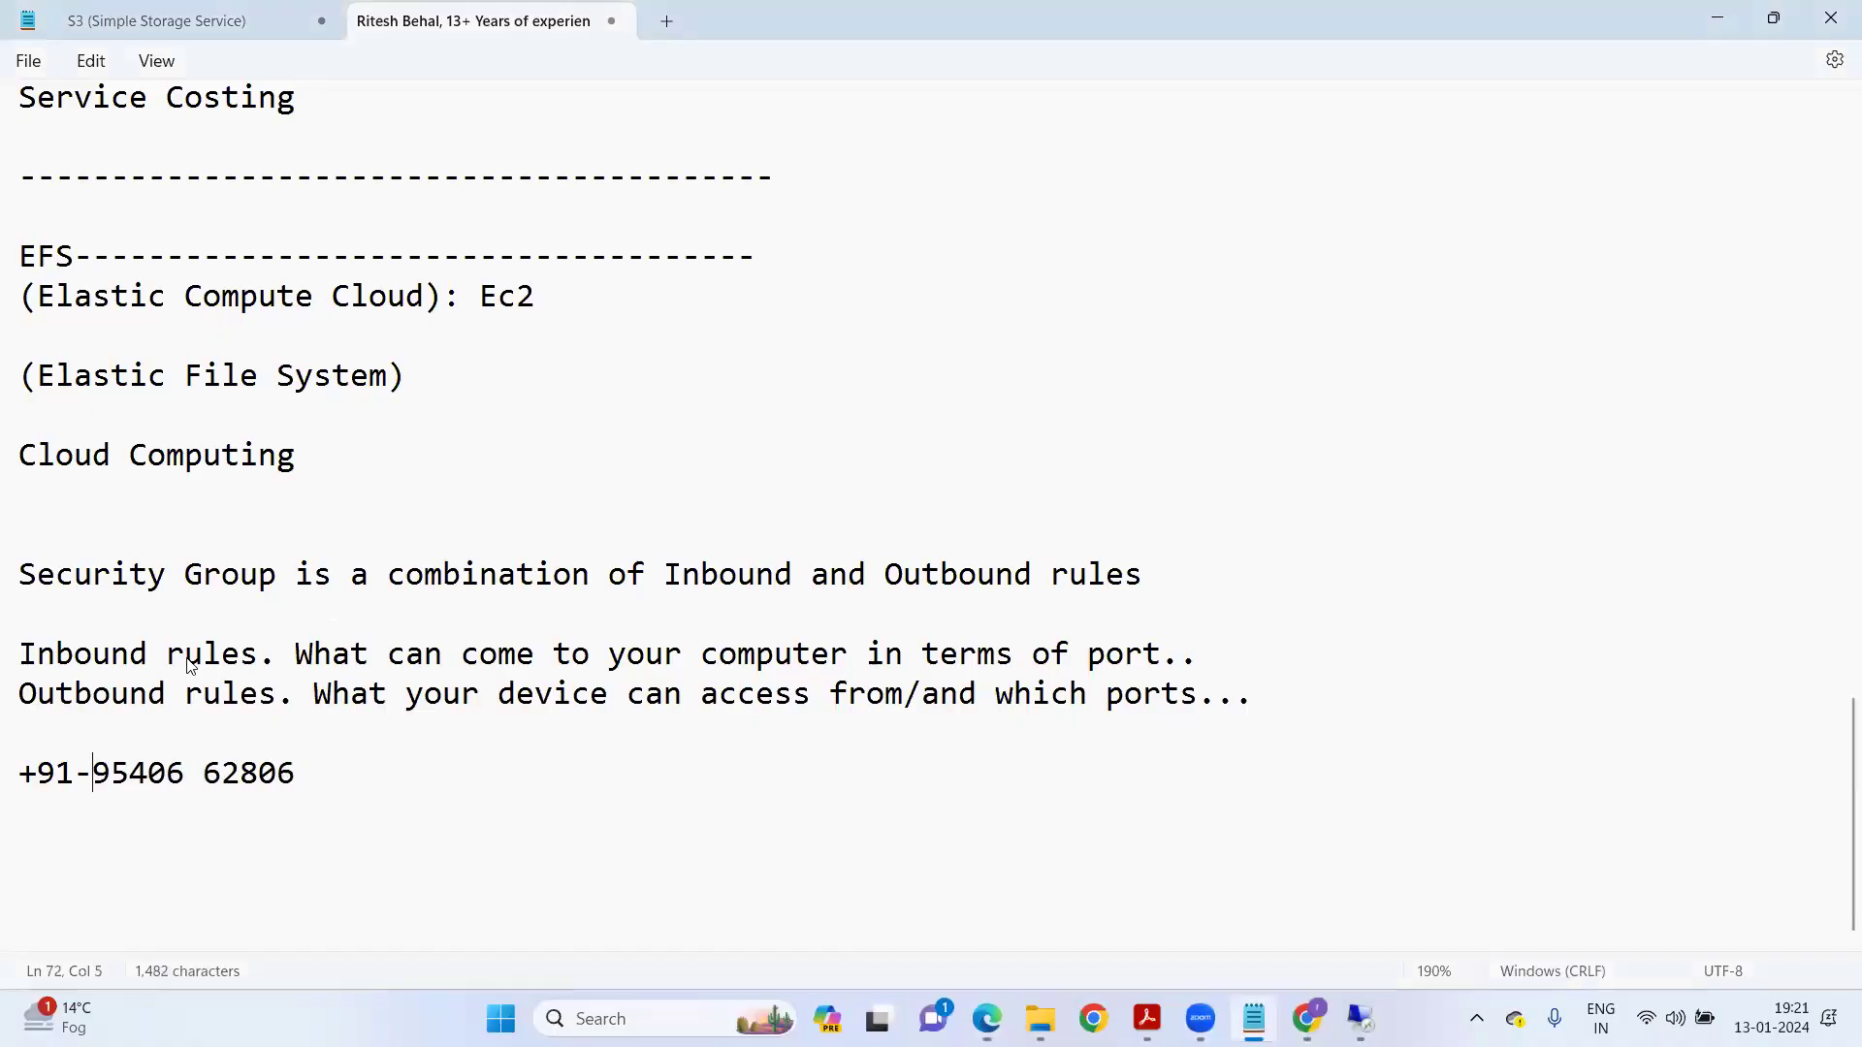
key("ctrl+Right")
key("Delete")
type("-")
Bring the browser's Hello World Page at 13.233.106.97 back to the front.
scroll(449, 781, "up", 2)
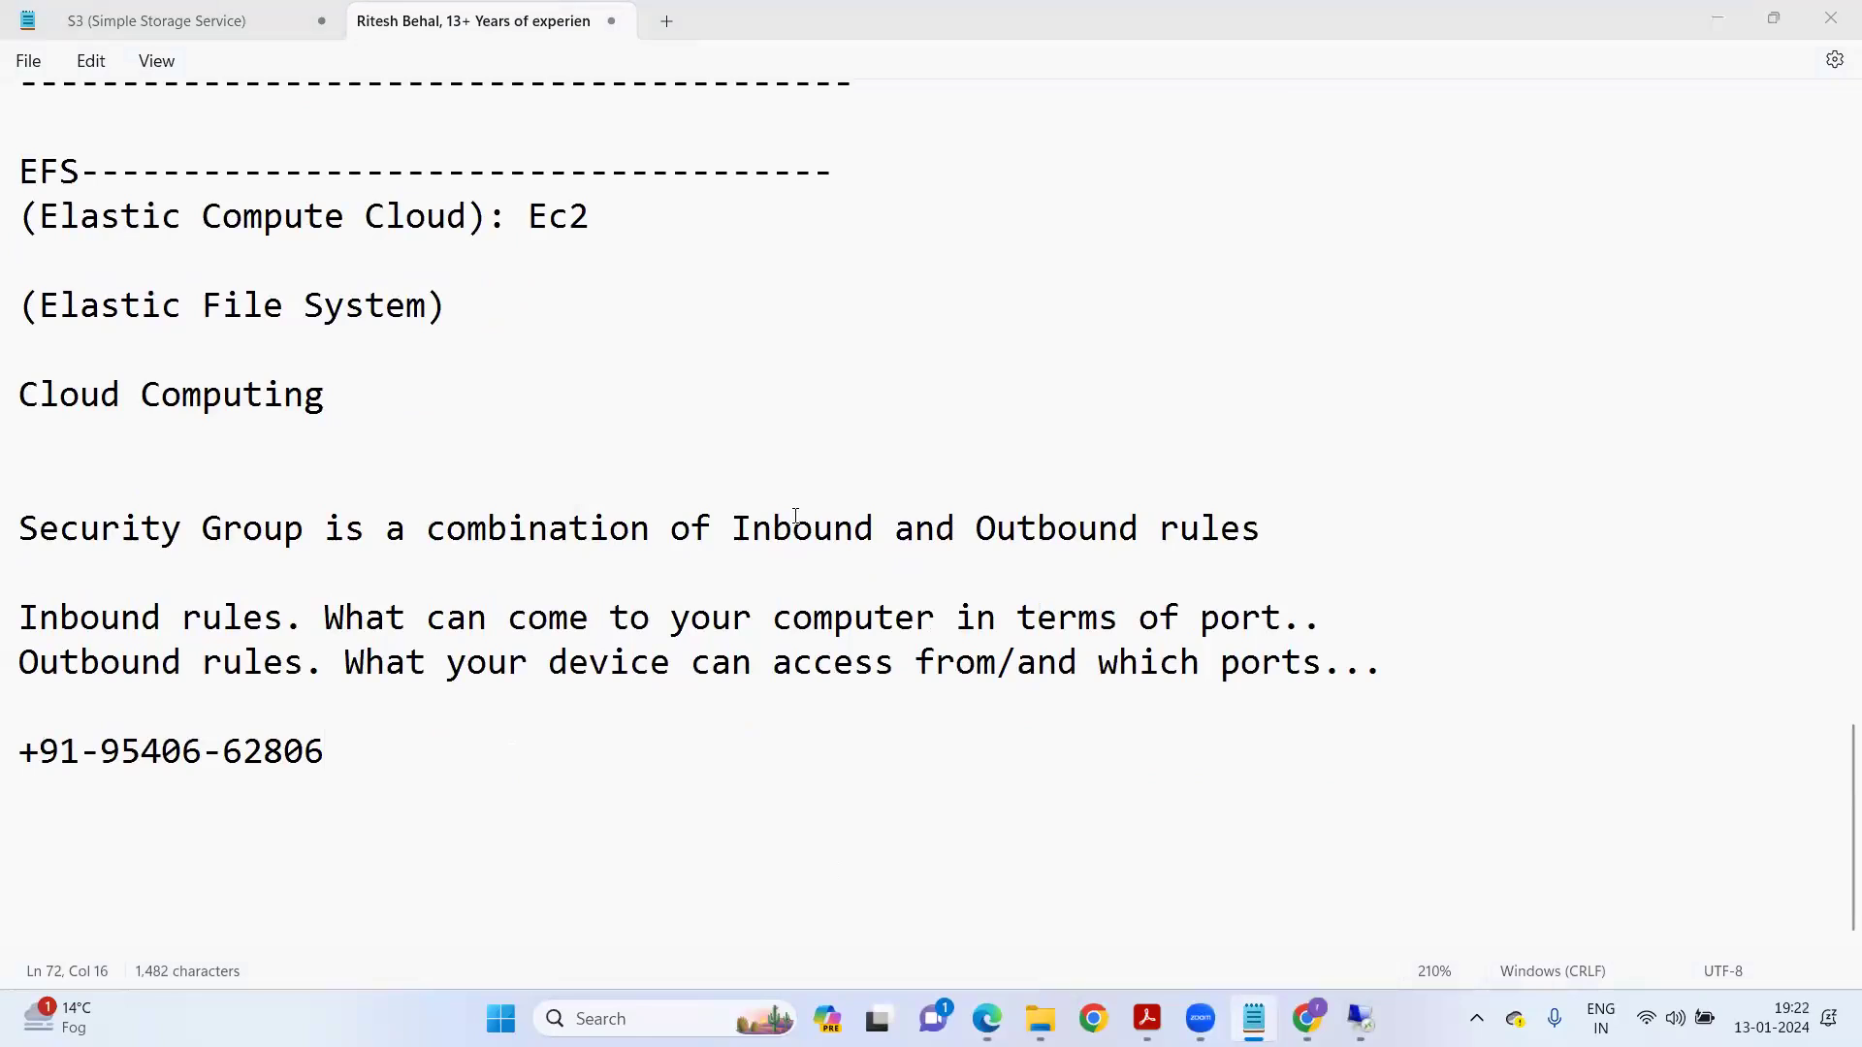
left_click(469, 602)
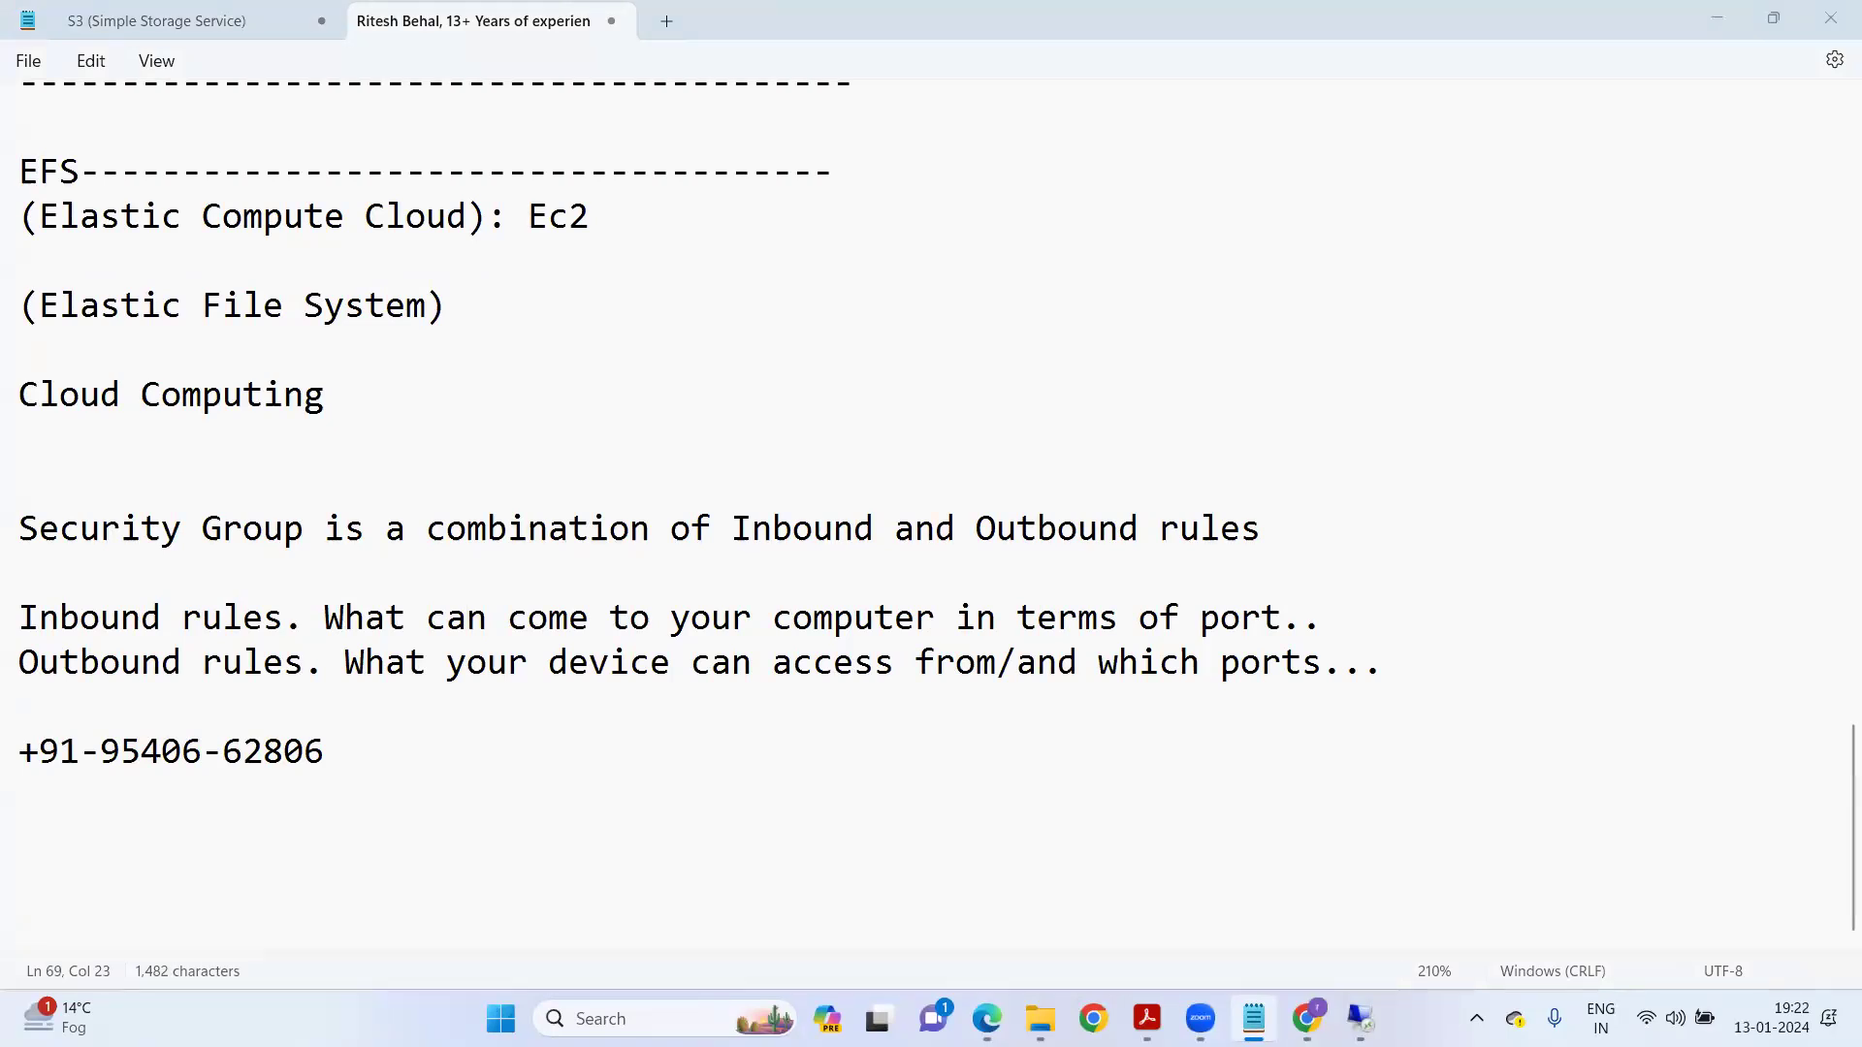
left_click(1300, 1014)
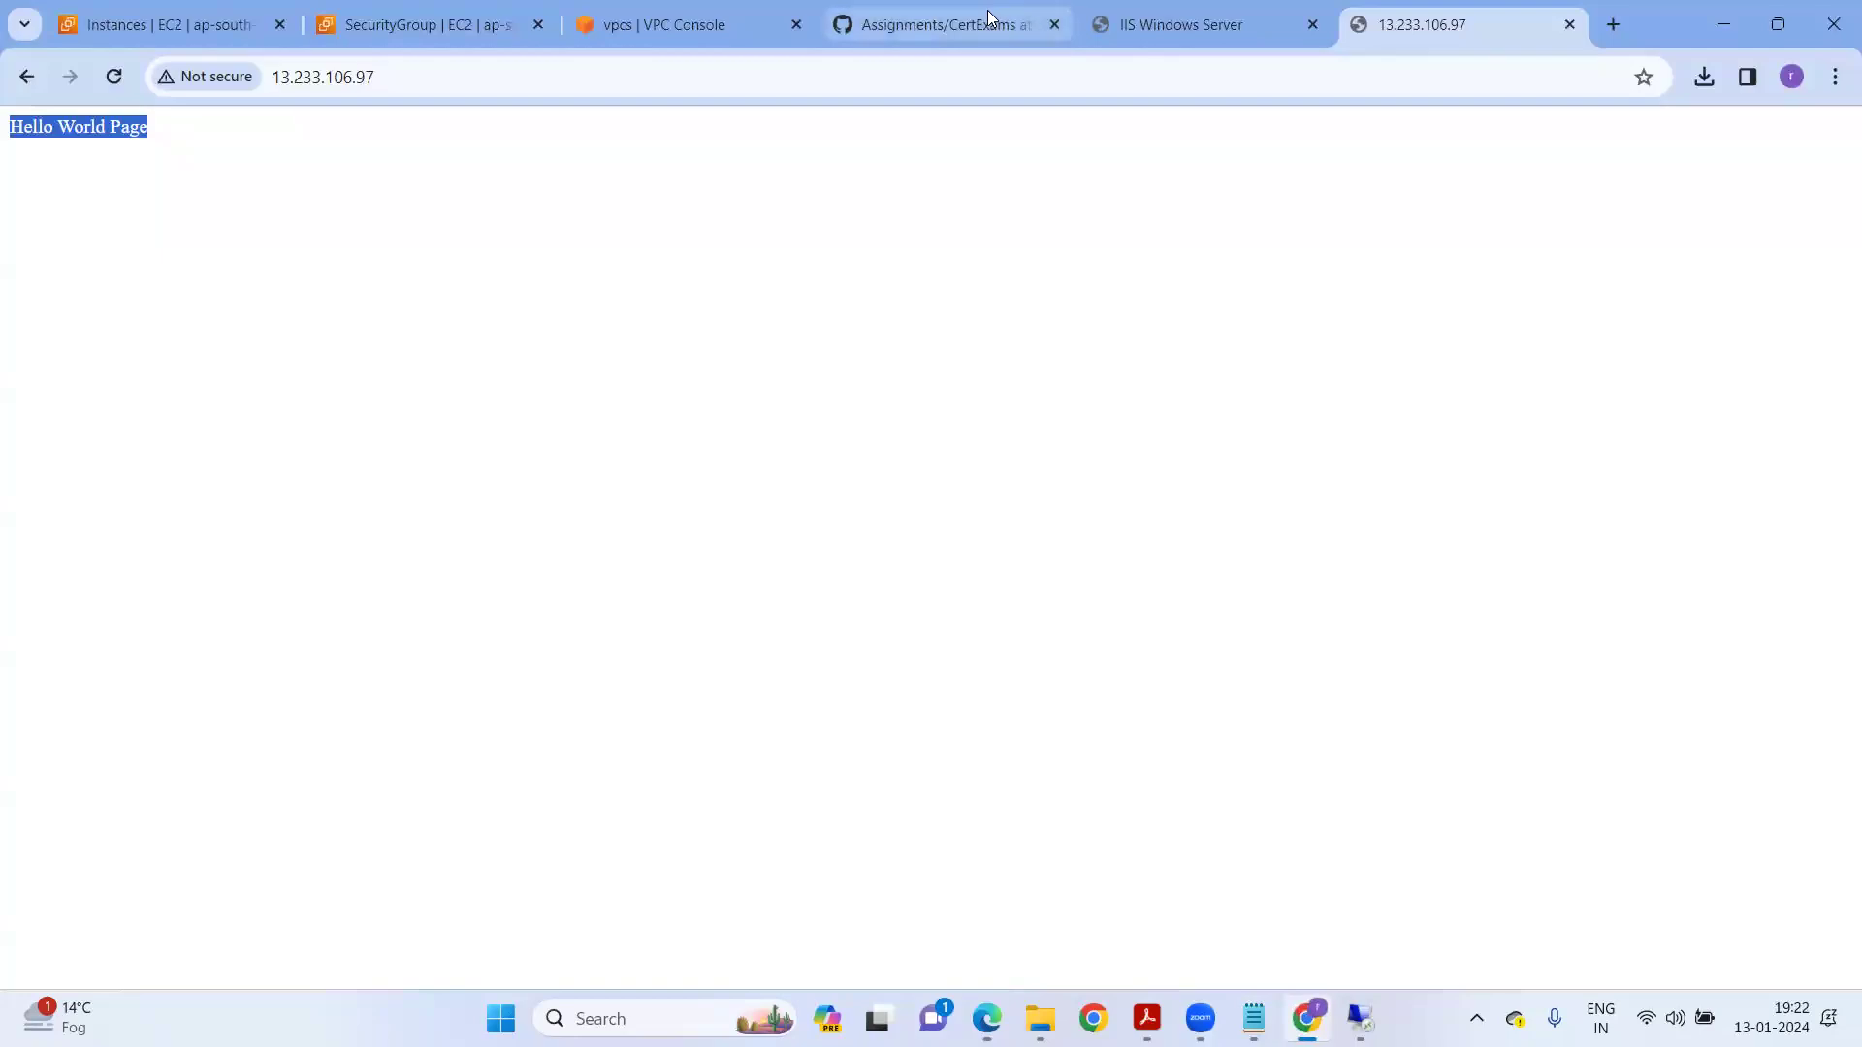
Revisit the Assignments repository listing on GitHub, then select Window-Machine in EC2 Instances.
left_click(922, 29)
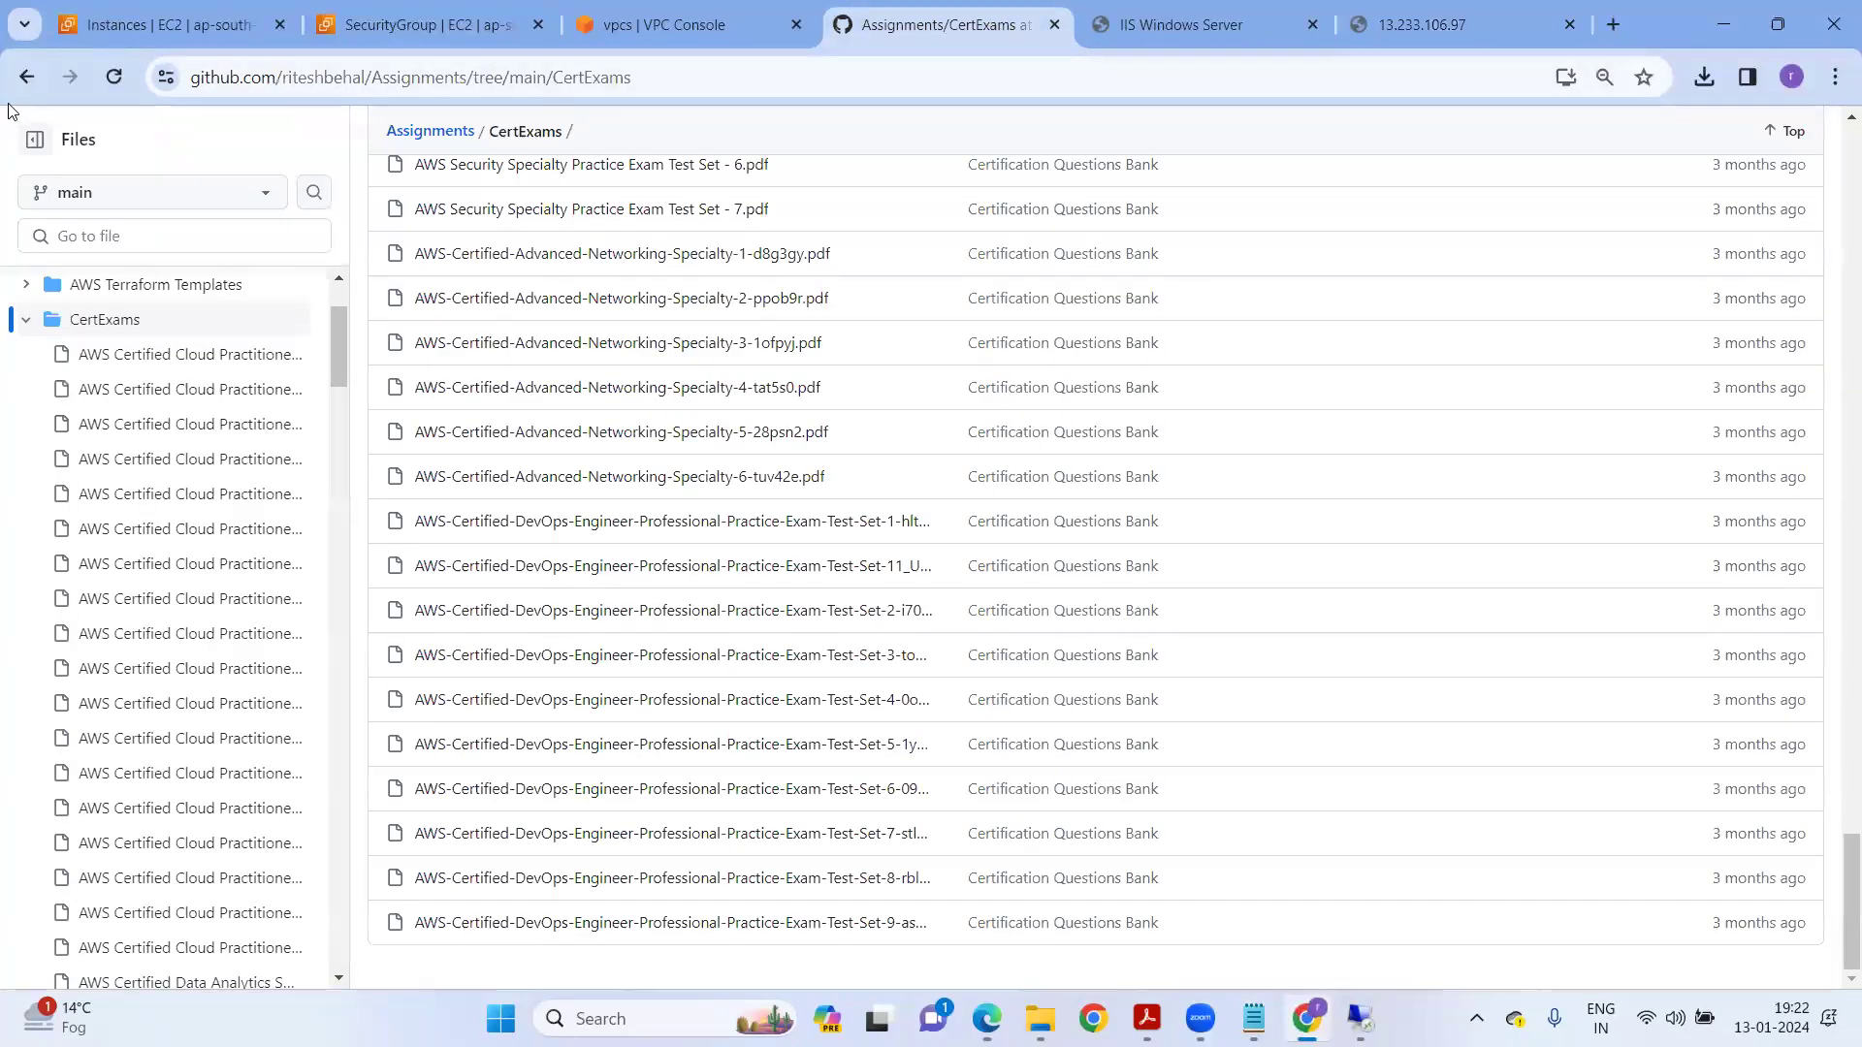
left_click(27, 77)
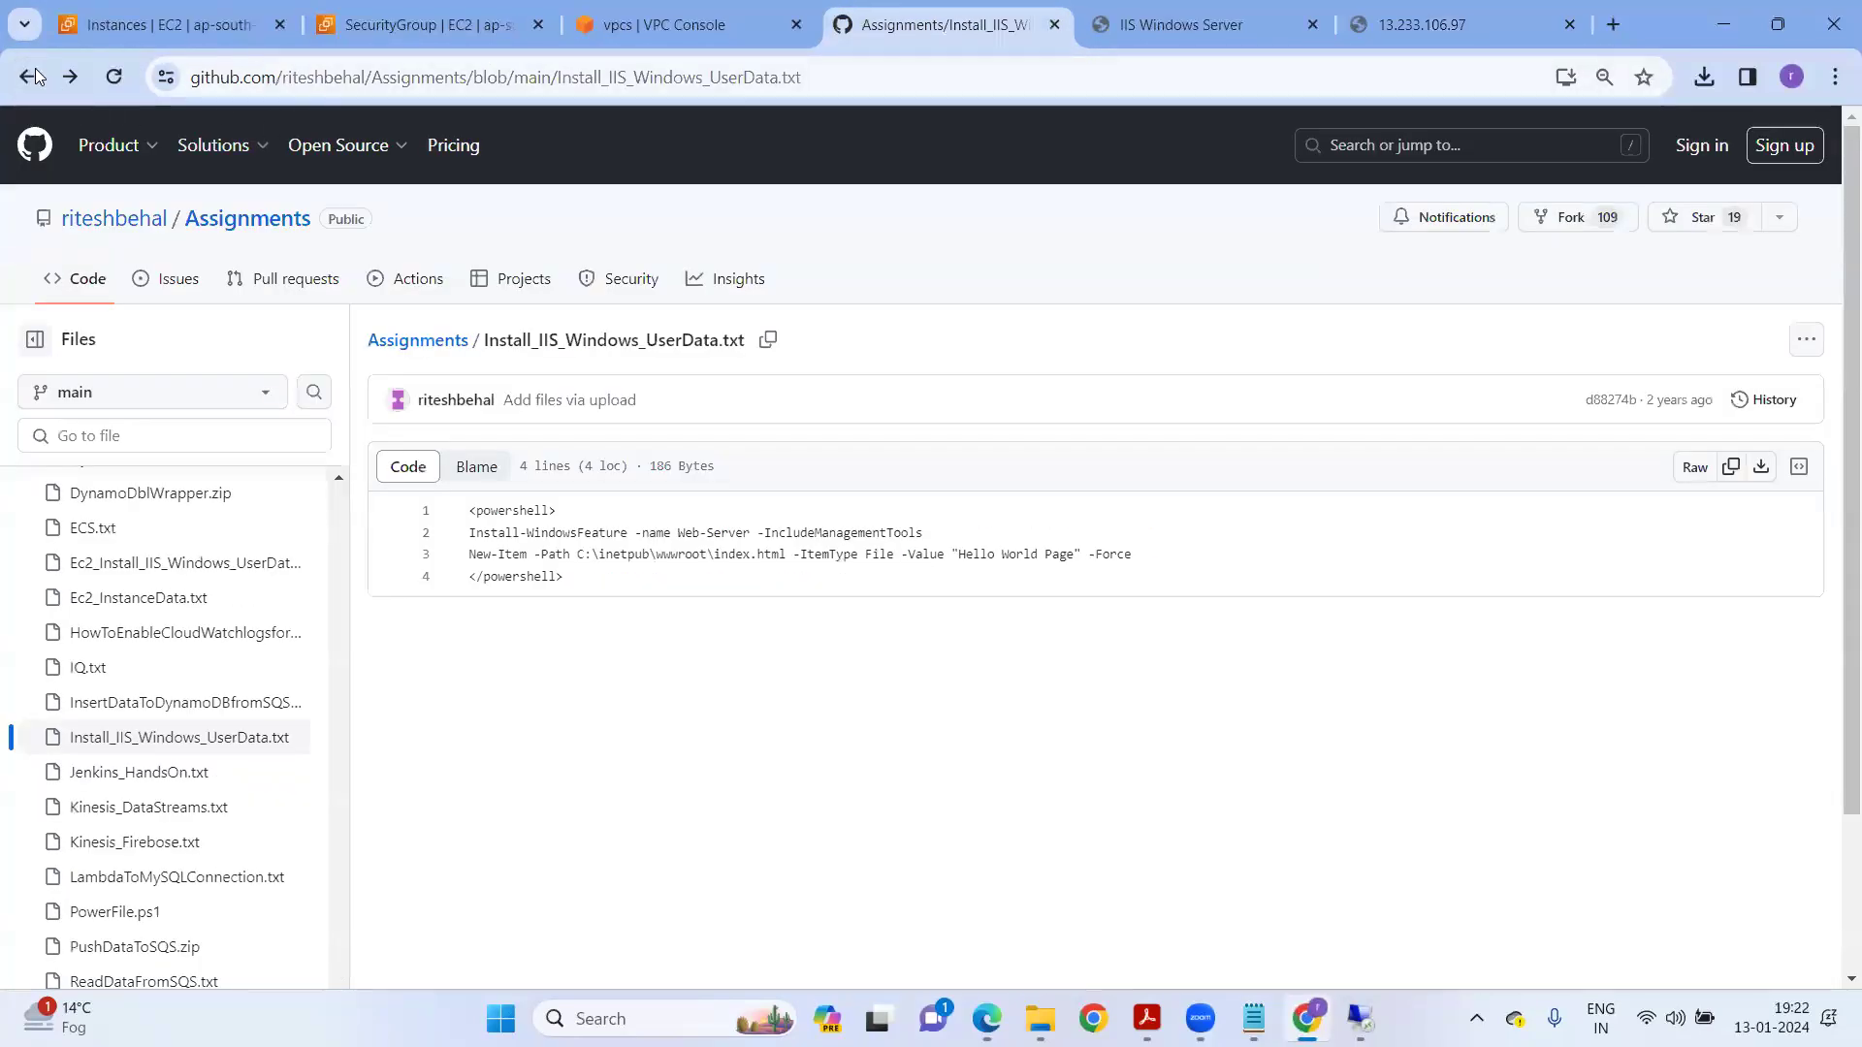
left_click(31, 77)
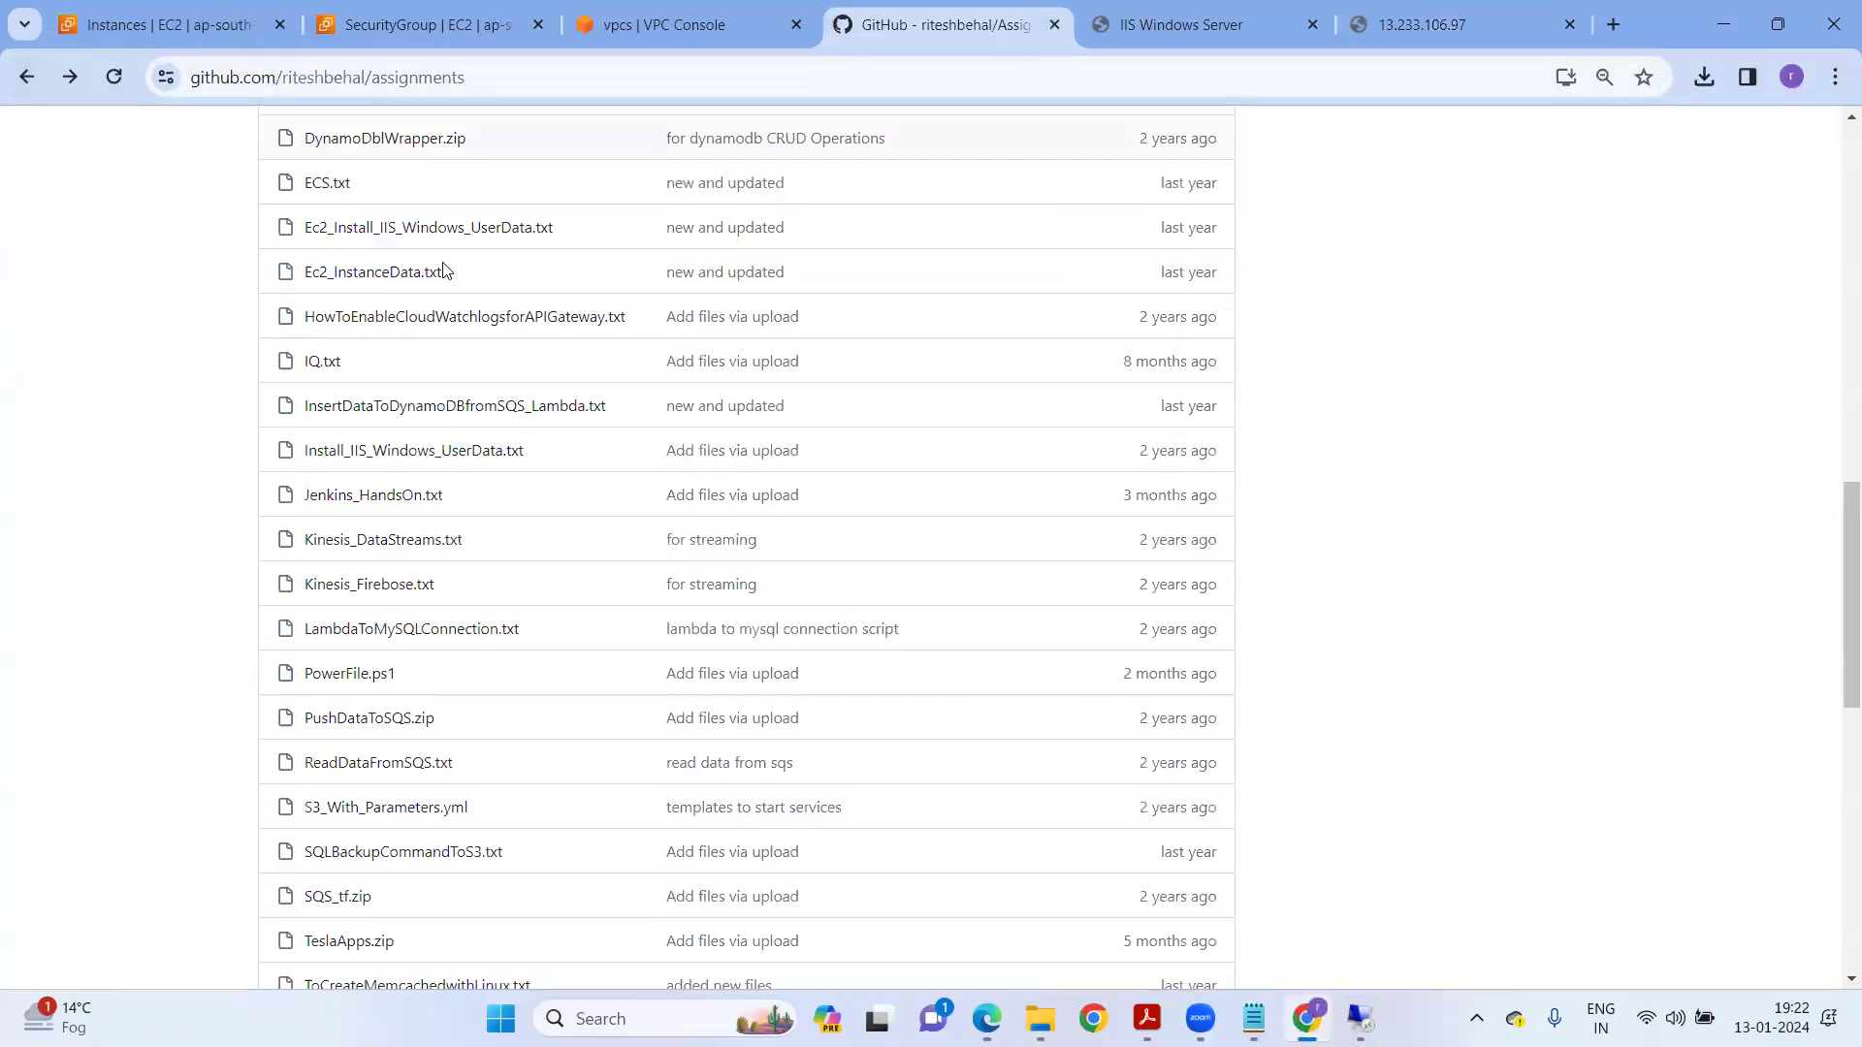
scroll(591, 587, "up", 1)
scroll(582, 584, "up", 10)
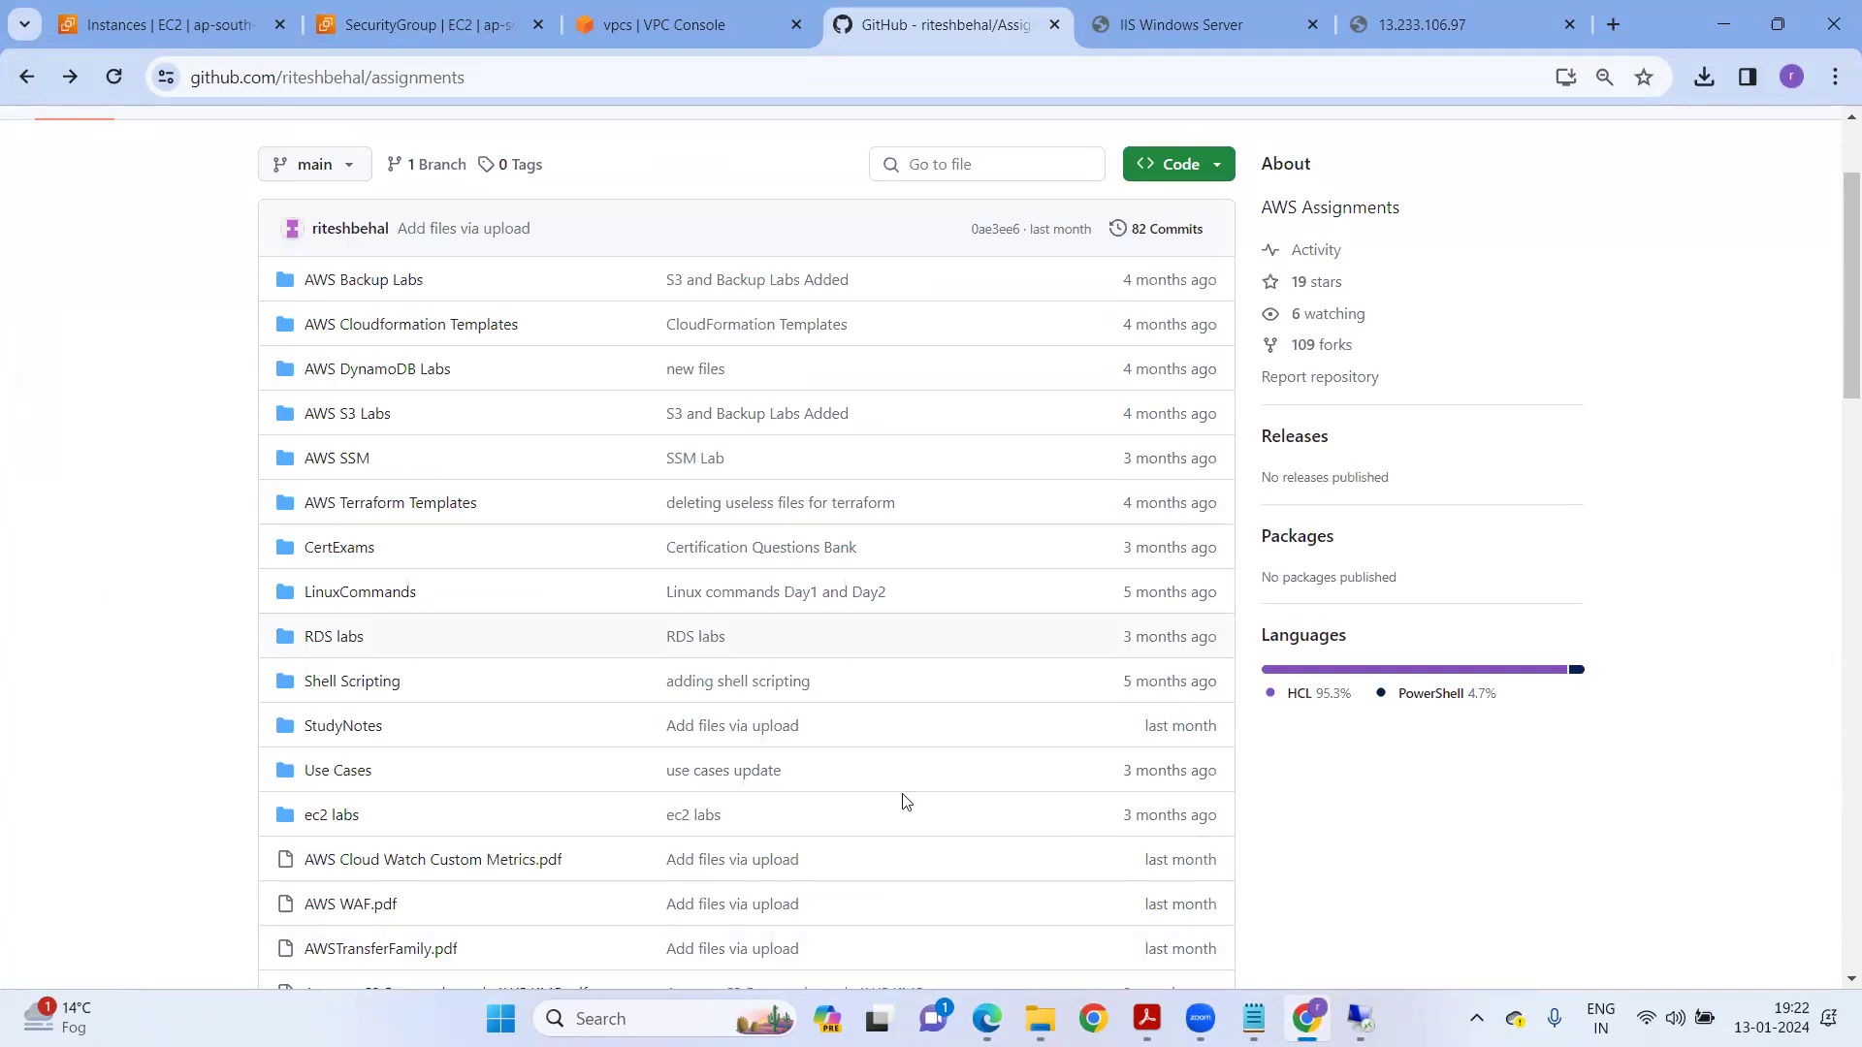
left_click(184, 27)
left_click(355, 375)
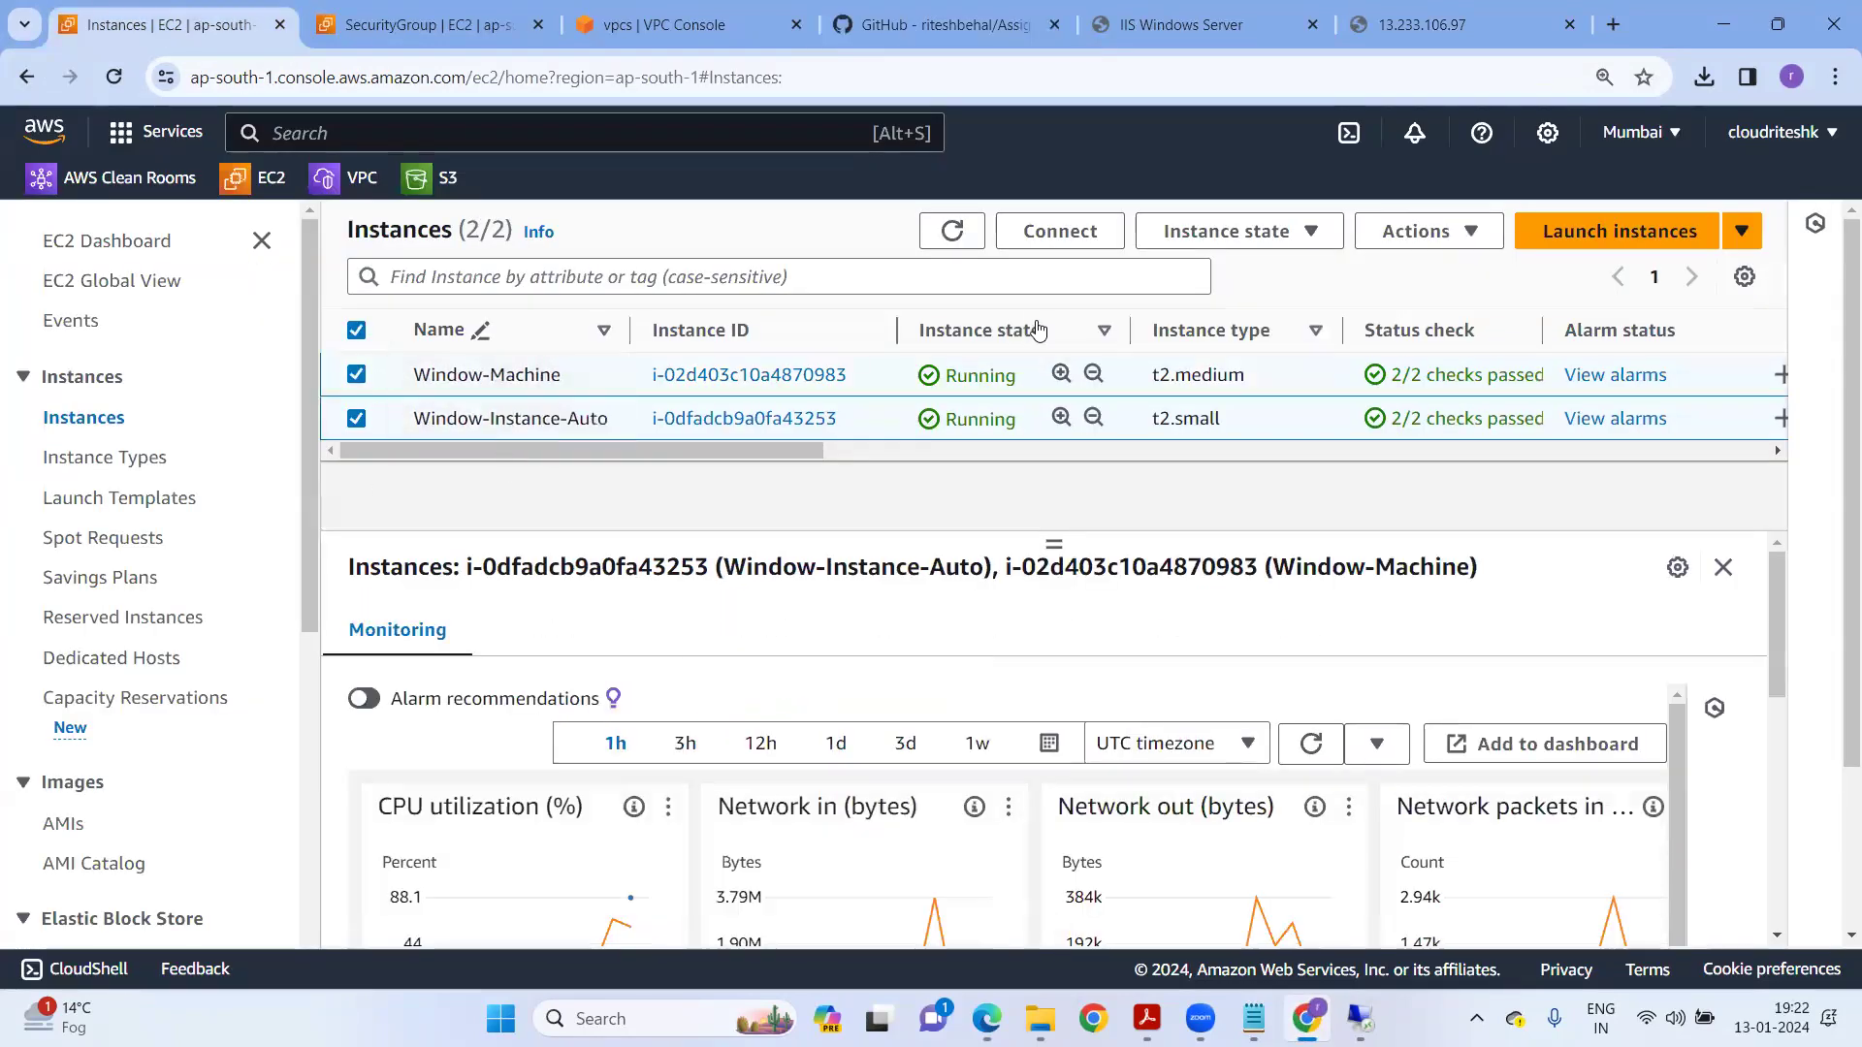
Terminate Window-Machine and Window-Instance-Auto together and dismiss the Remote Desktop session-ended notice.
left_click(1234, 230)
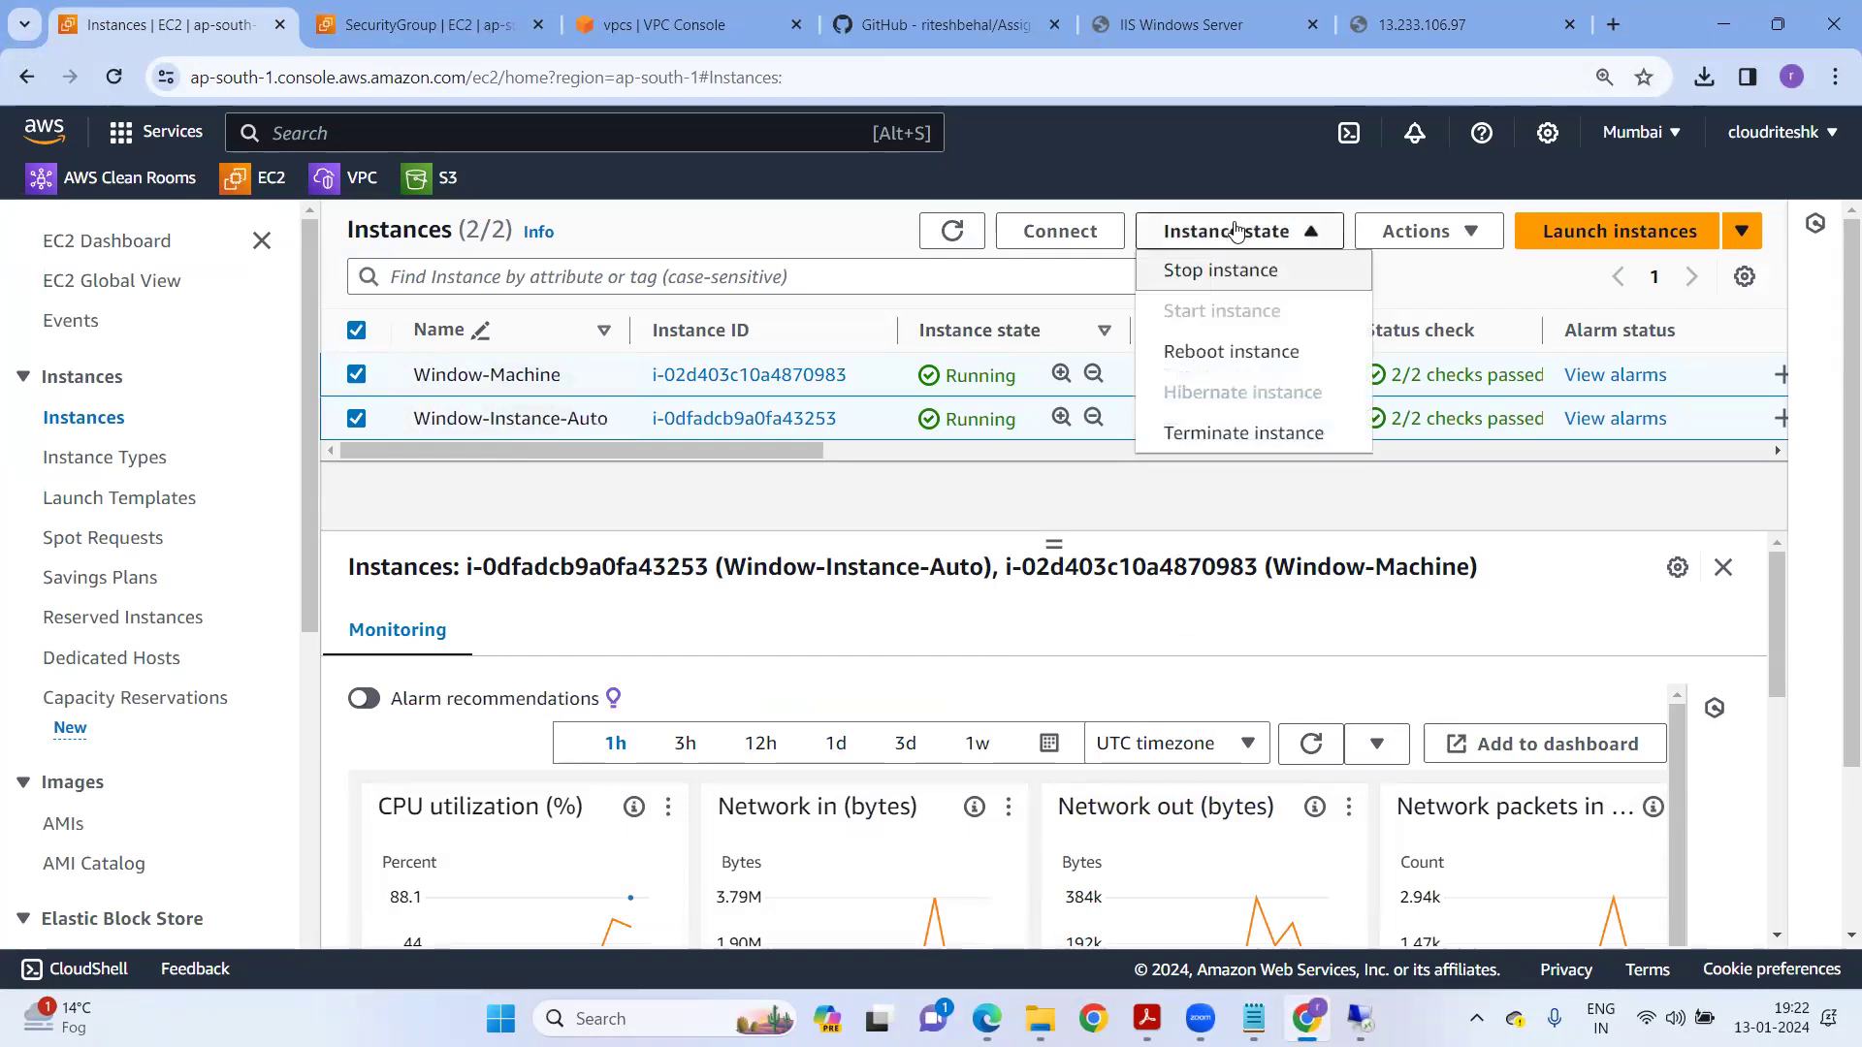
left_click(1193, 432)
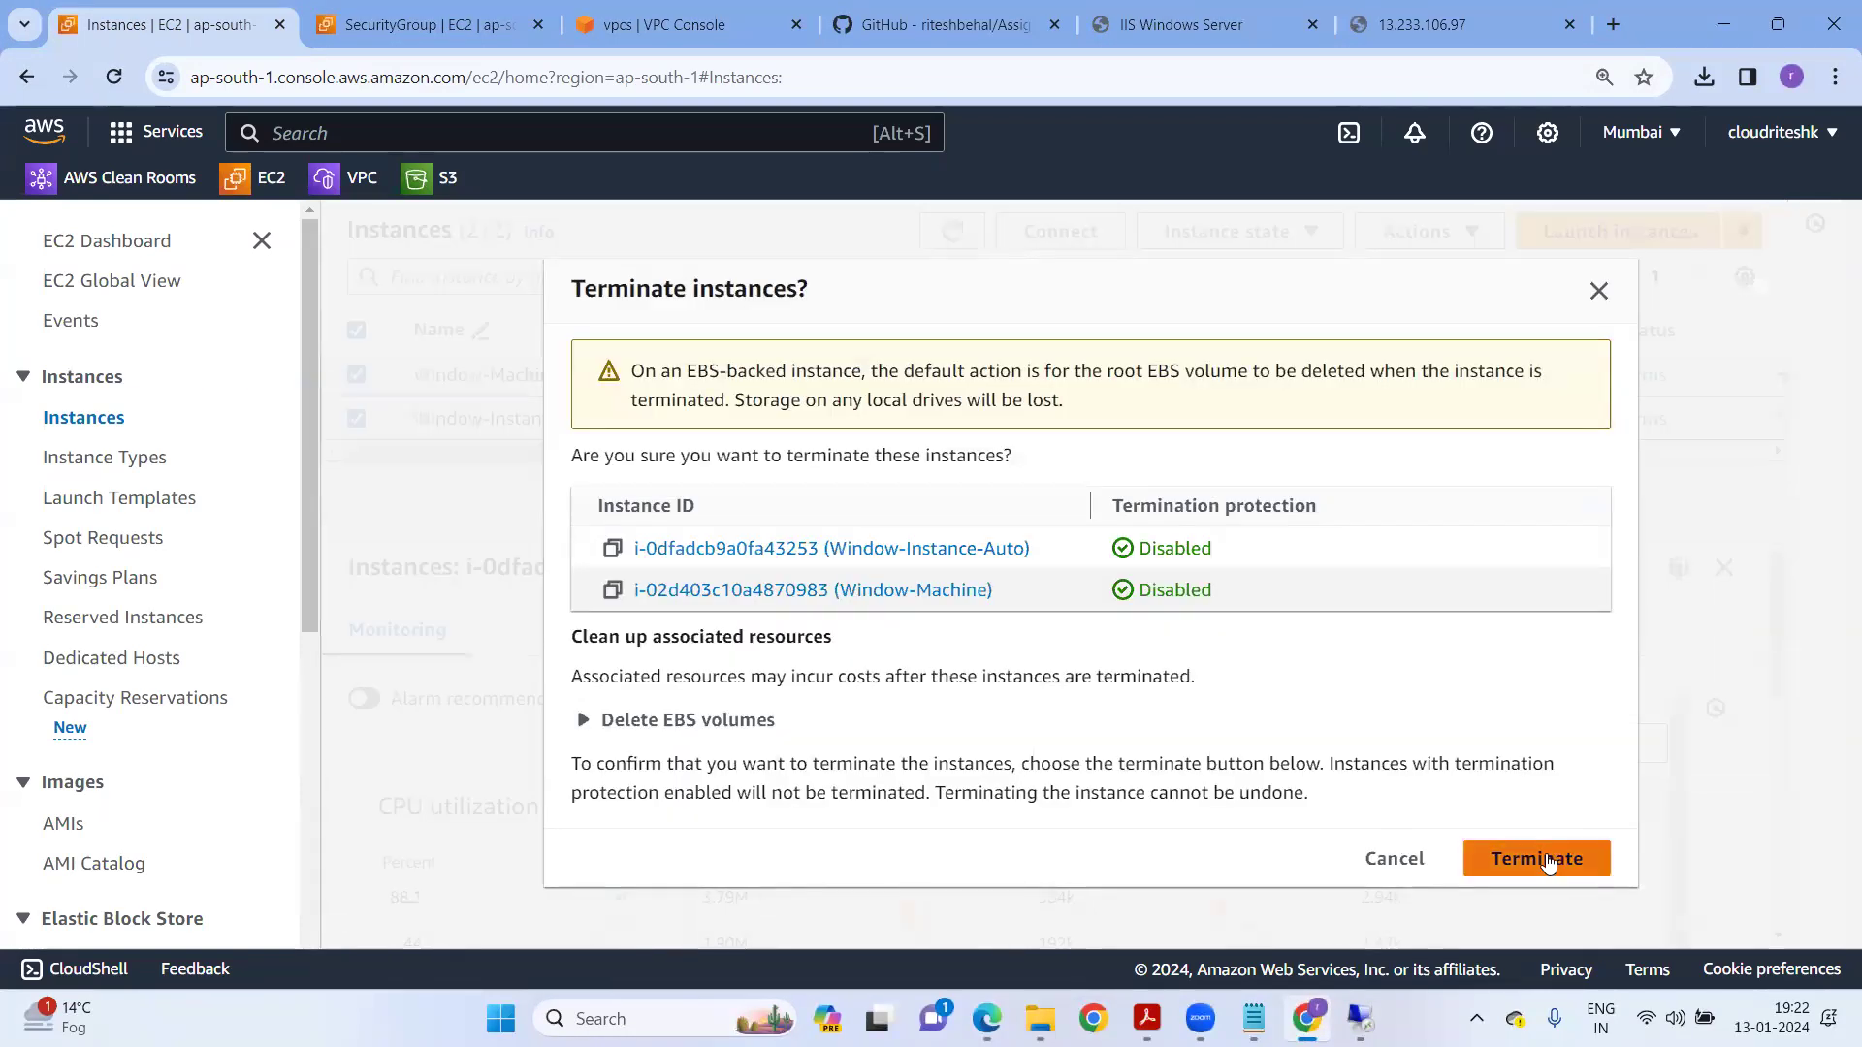
left_click(1474, 855)
left_click(953, 278)
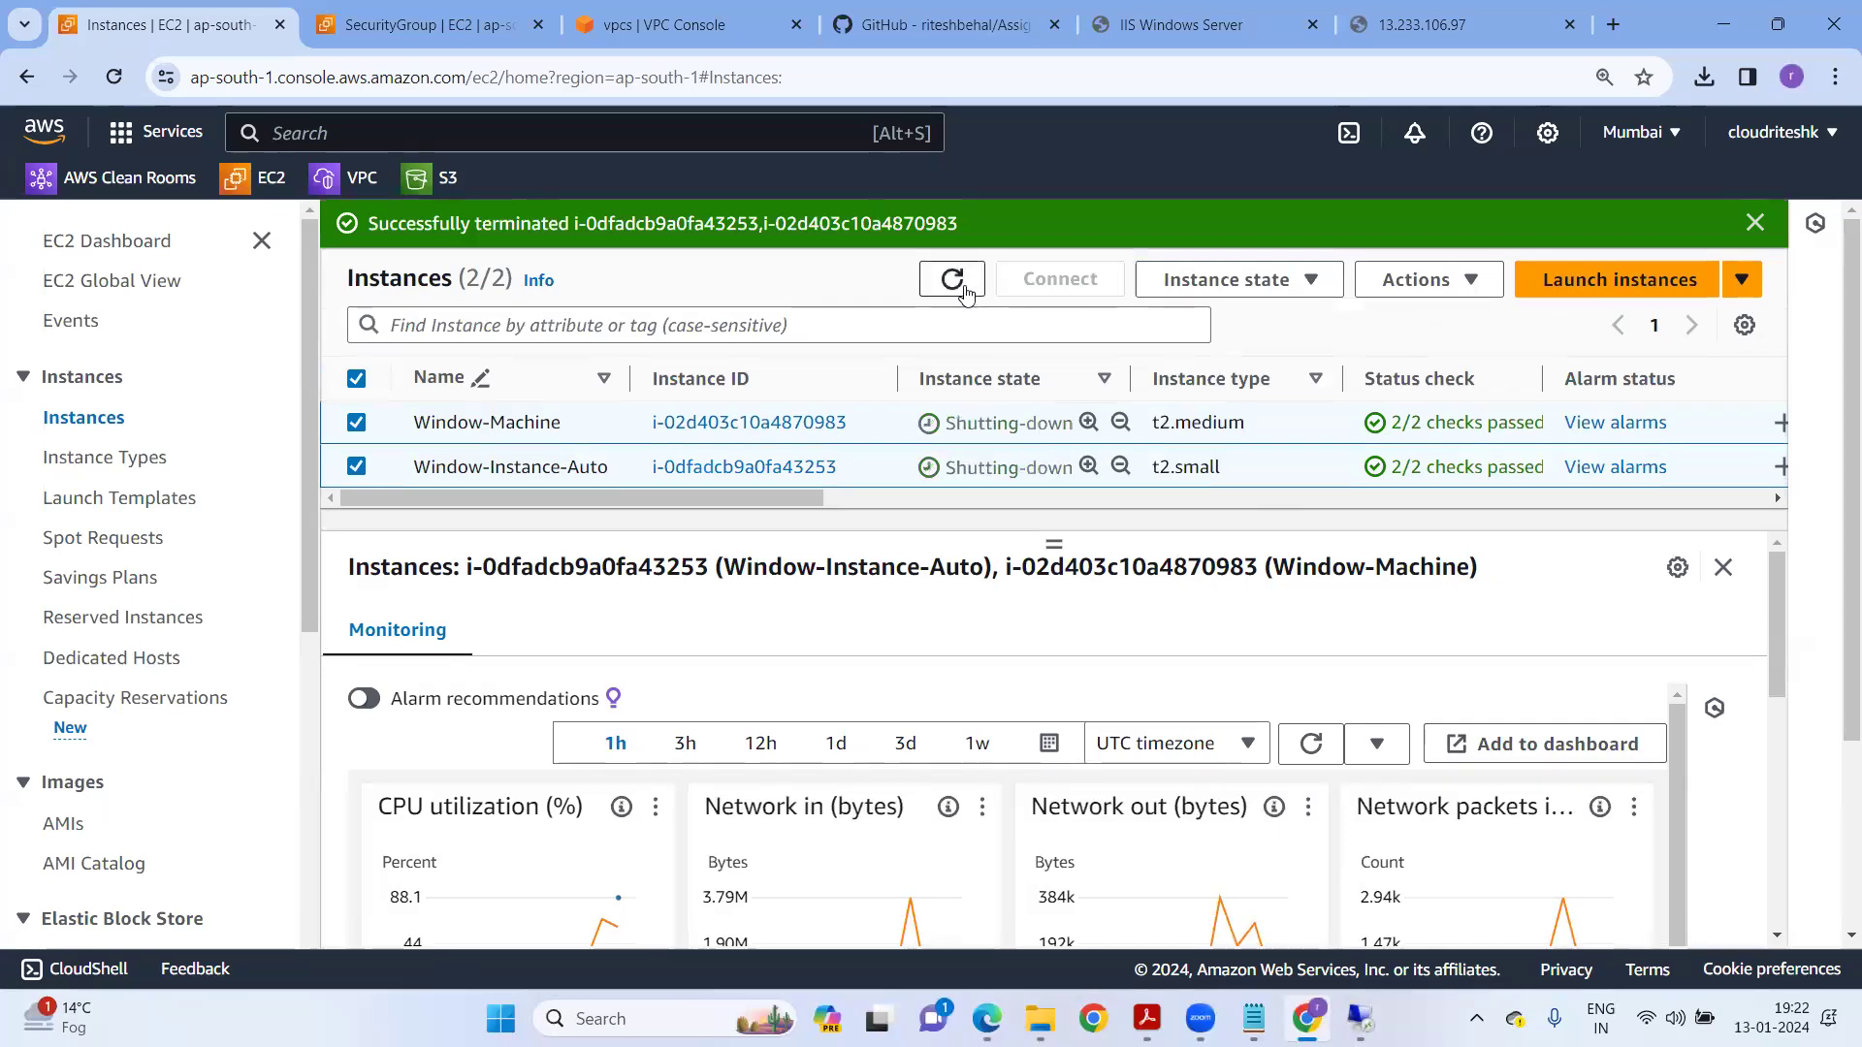
left_click(1755, 224)
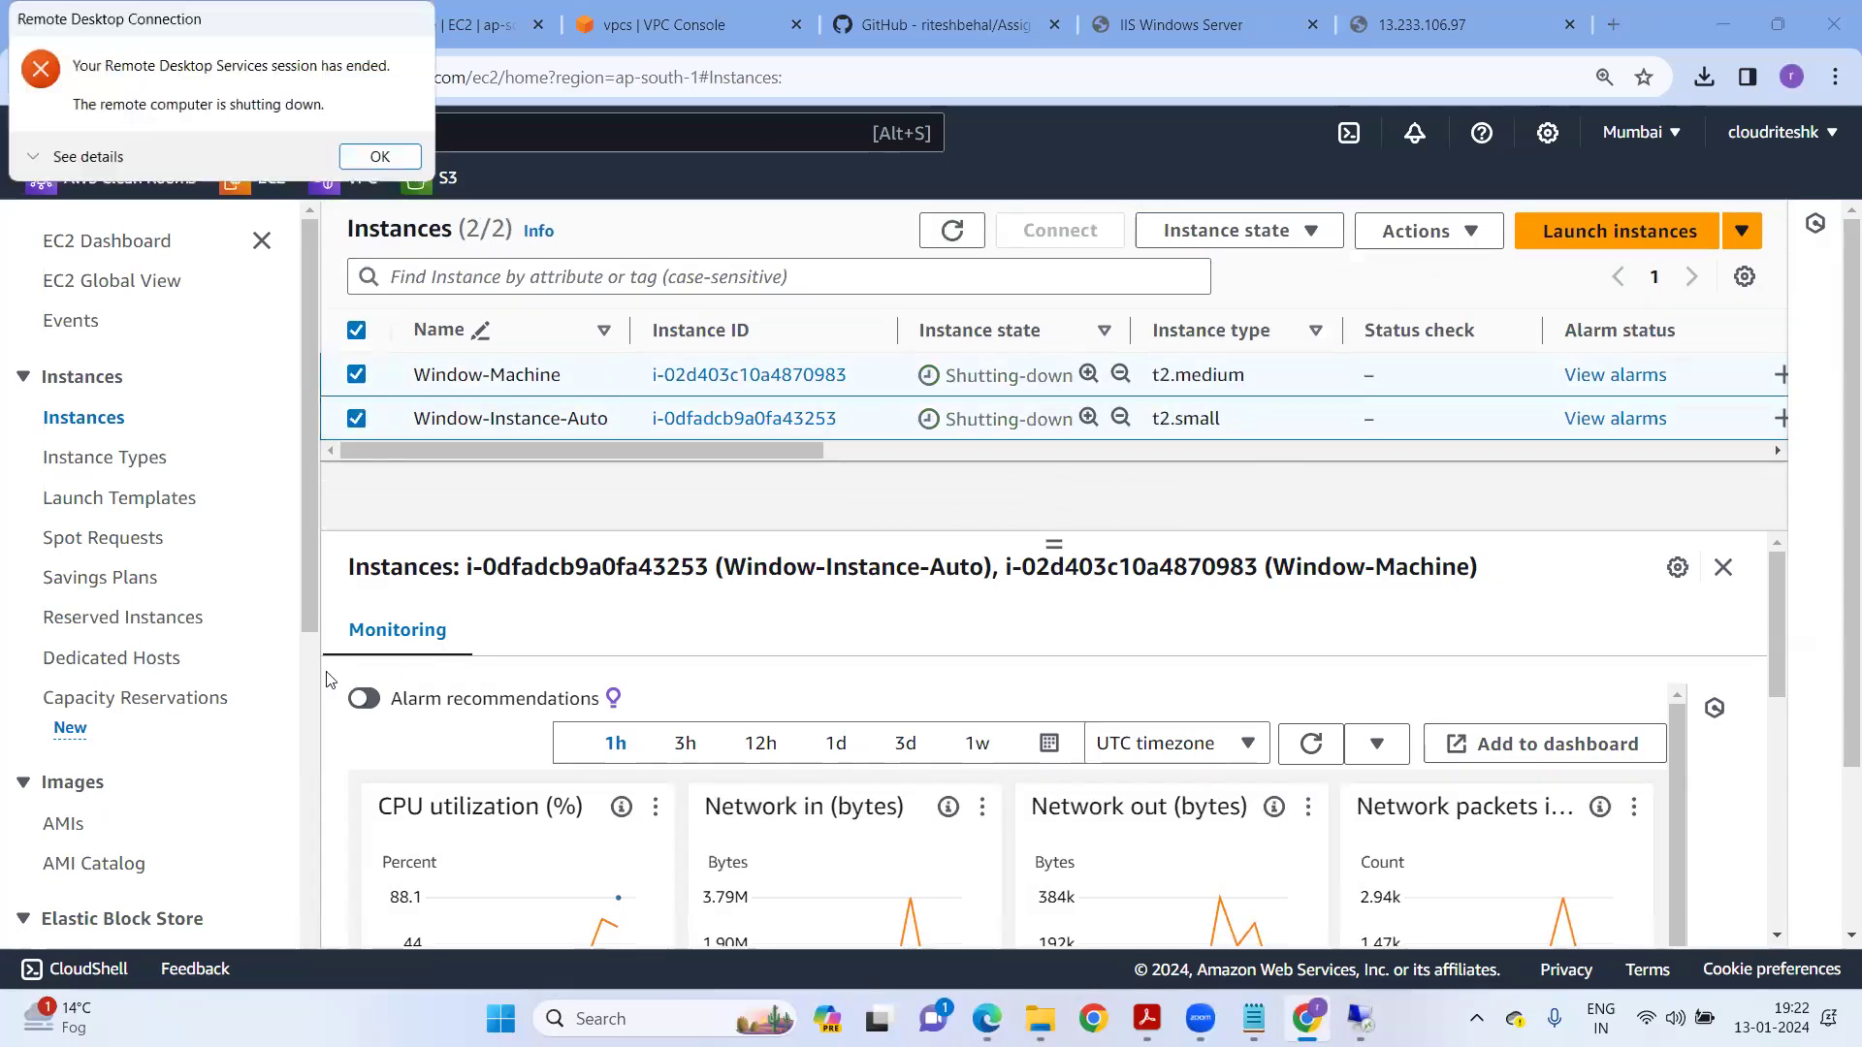
left_click(380, 156)
scroll(191, 719, "down", 2)
scroll(192, 719, "down", 2)
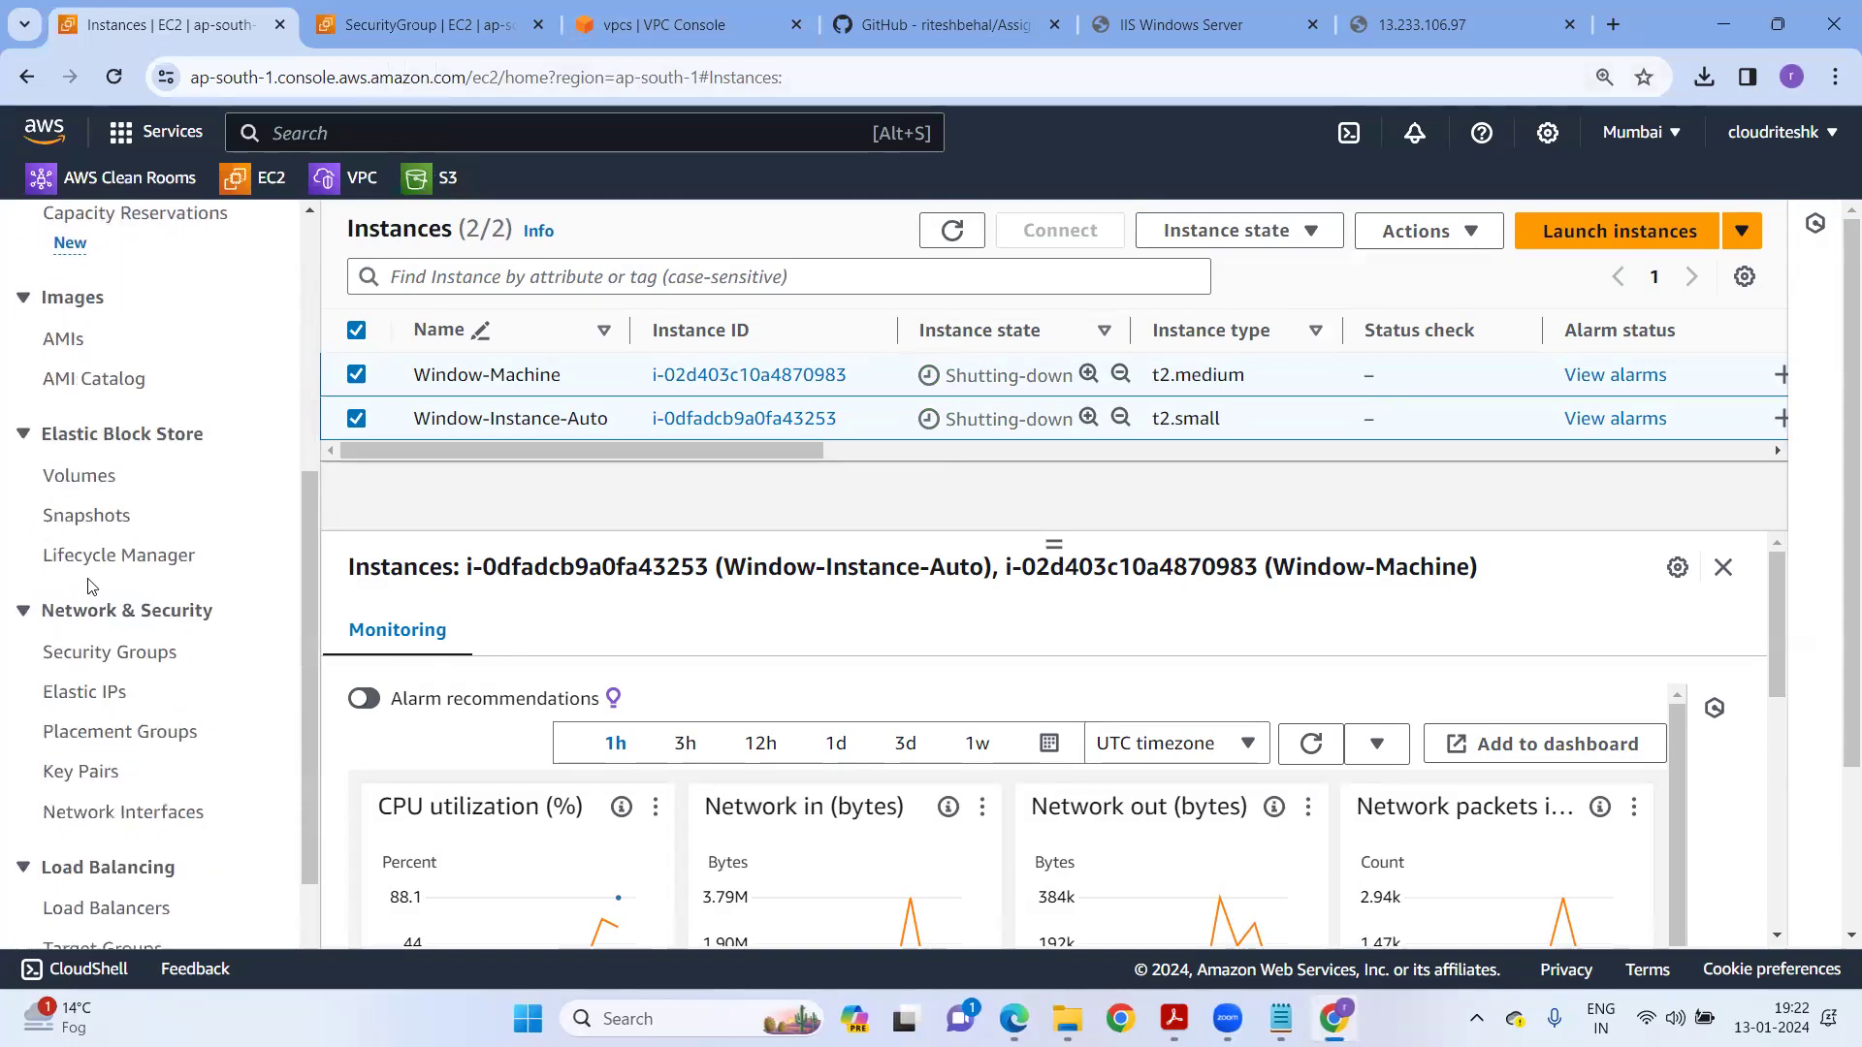
Open EBS Volumes and refresh until only appvm-datavolume remains, closing the two server tabs.
left_click(81, 477)
left_click(1393, 278)
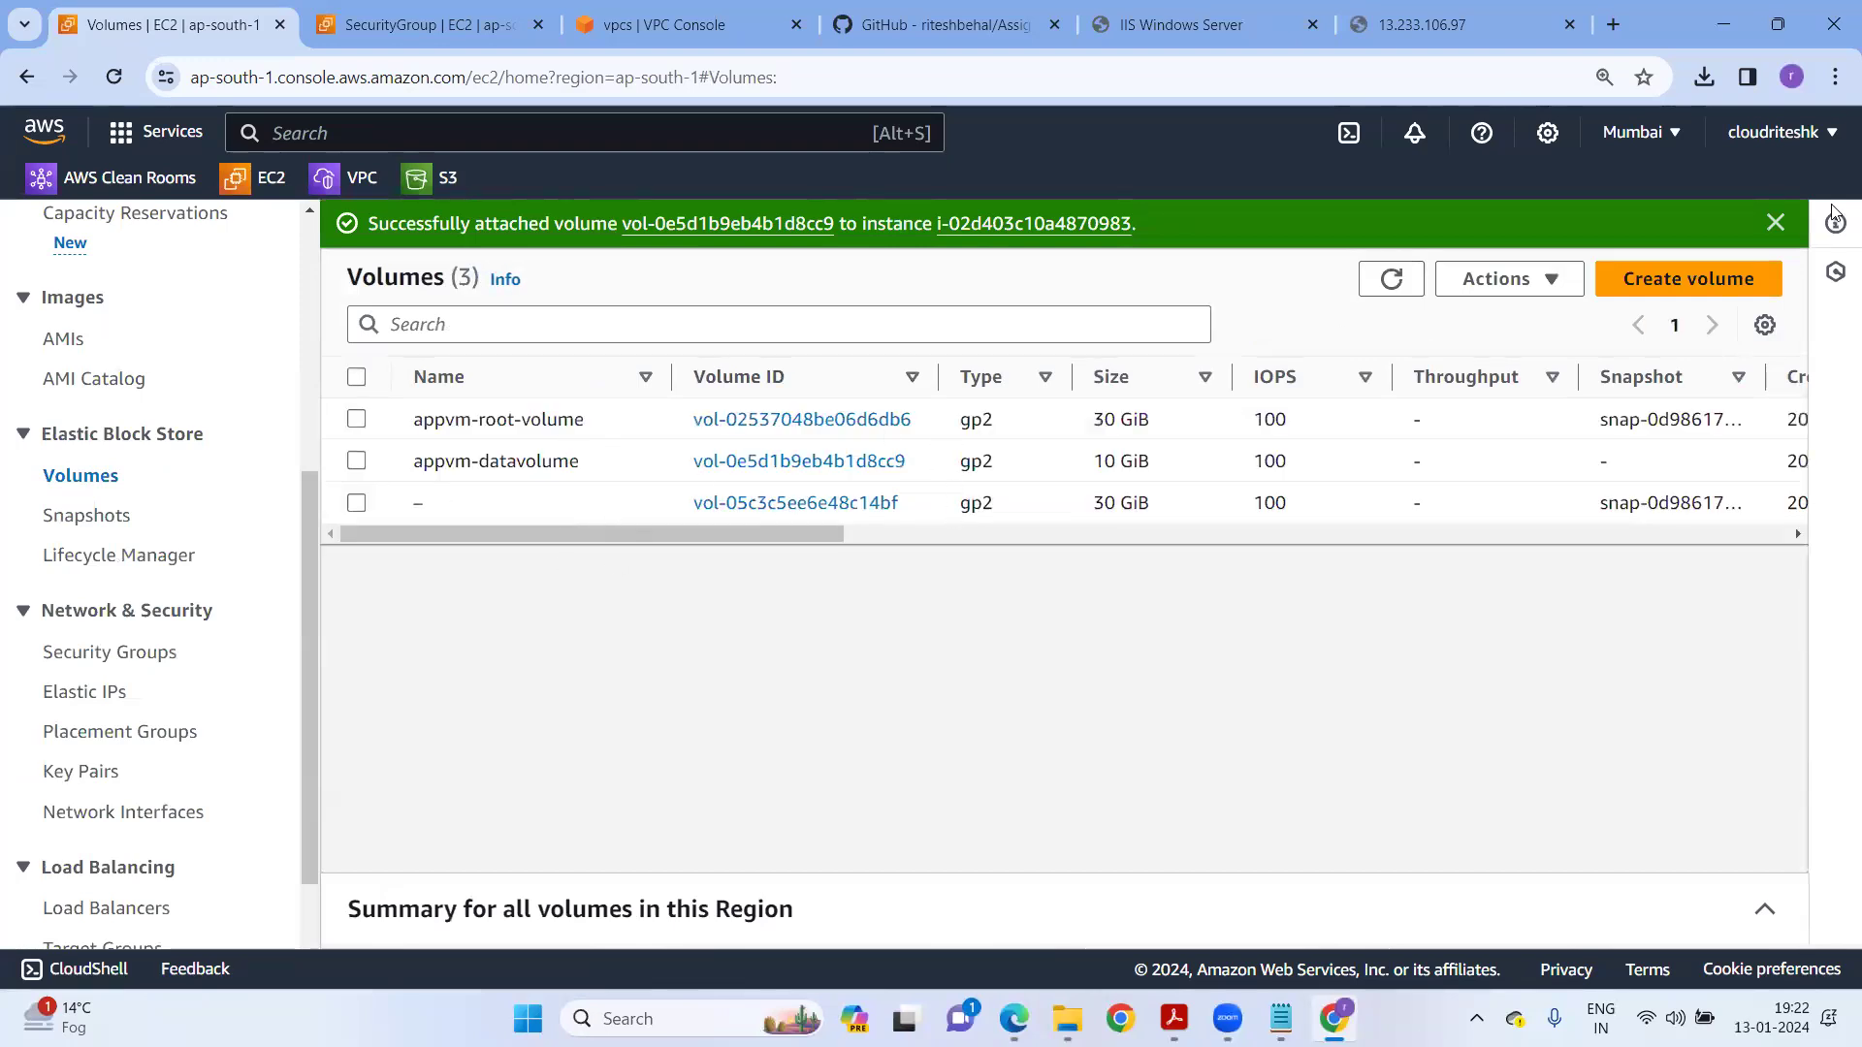
left_click(1779, 222)
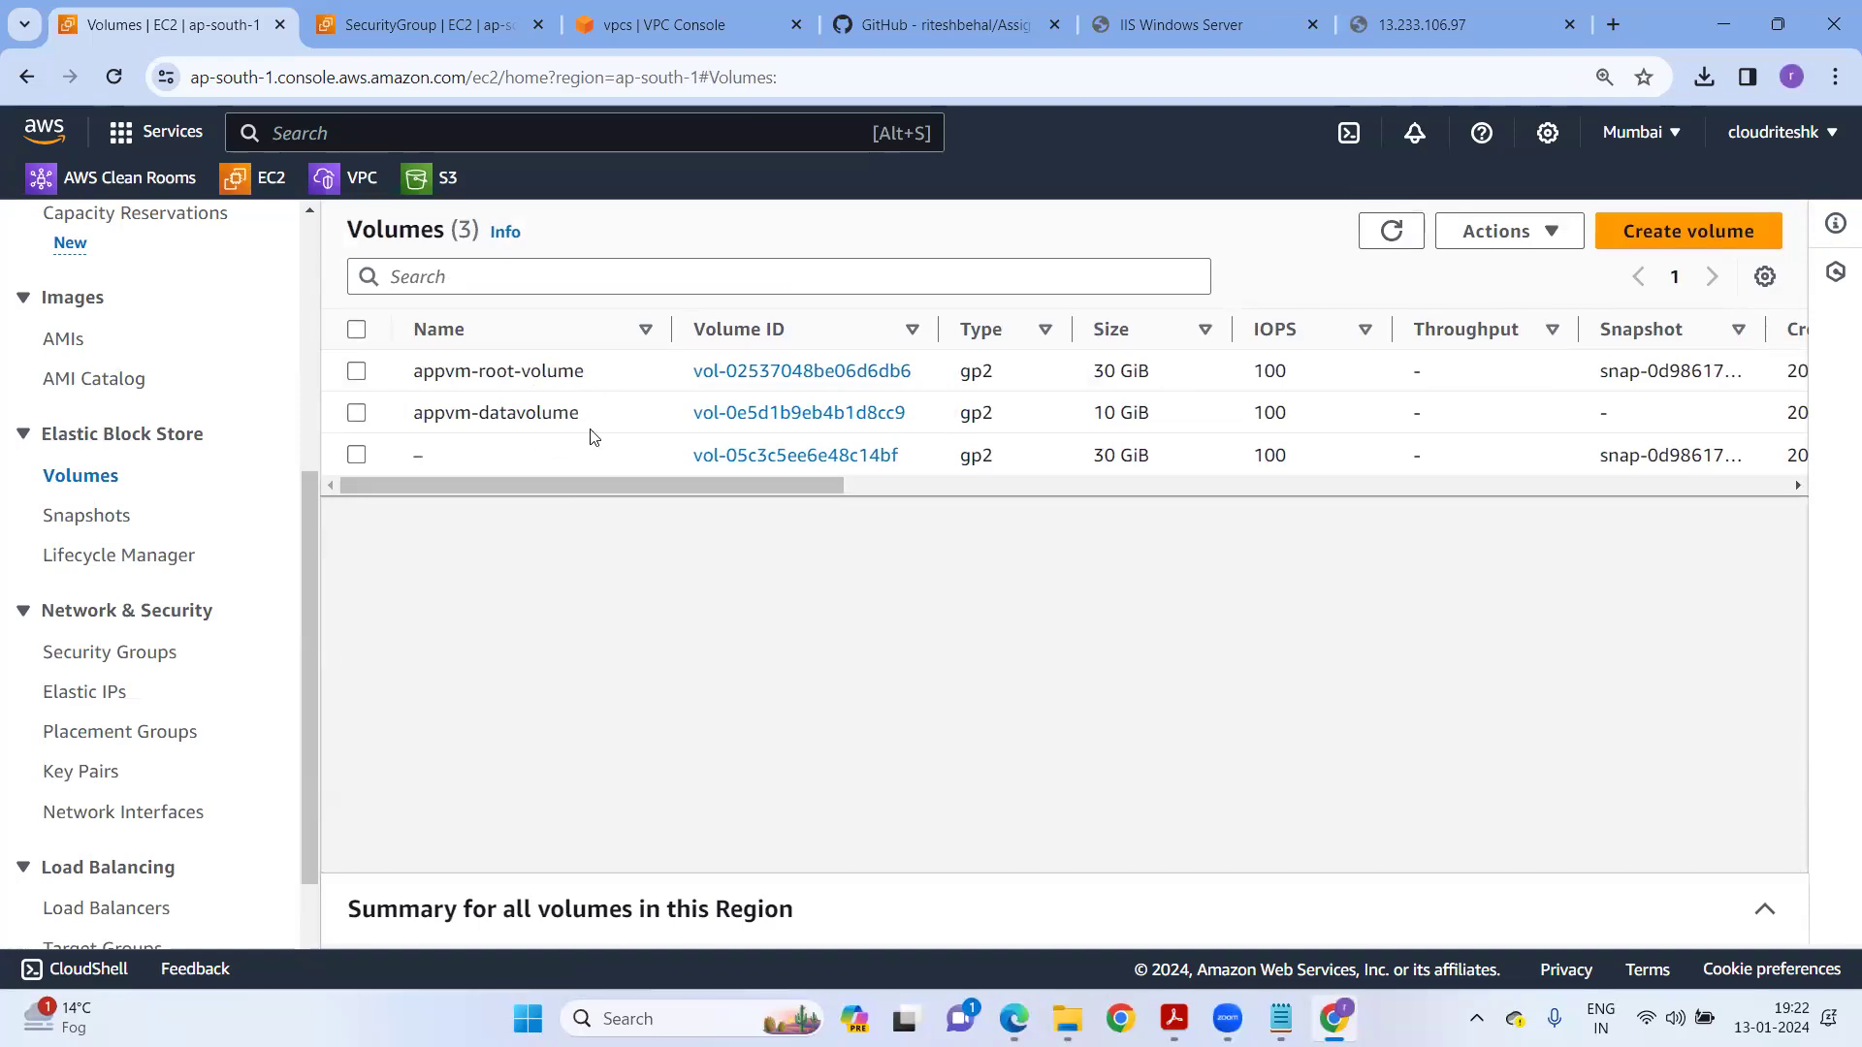
left_click(1389, 232)
left_click(1372, 231)
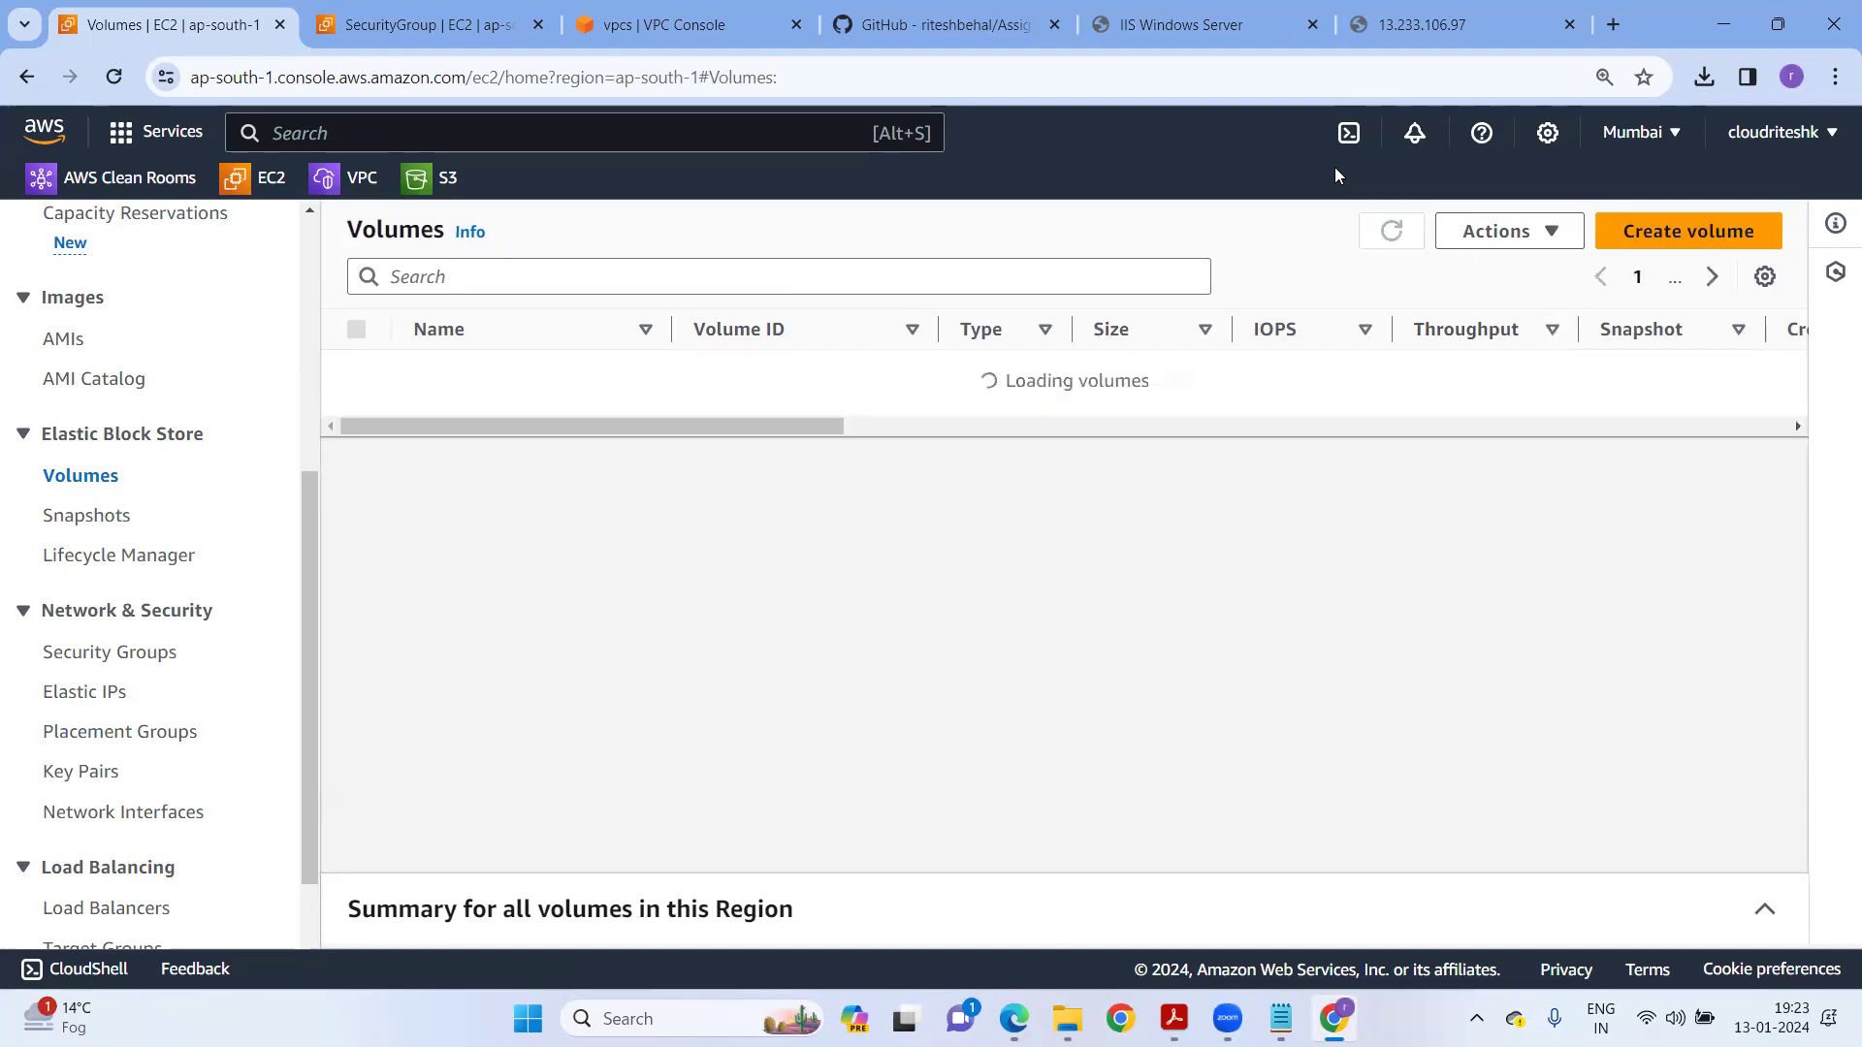
left_click(1314, 25)
left_click(1314, 25)
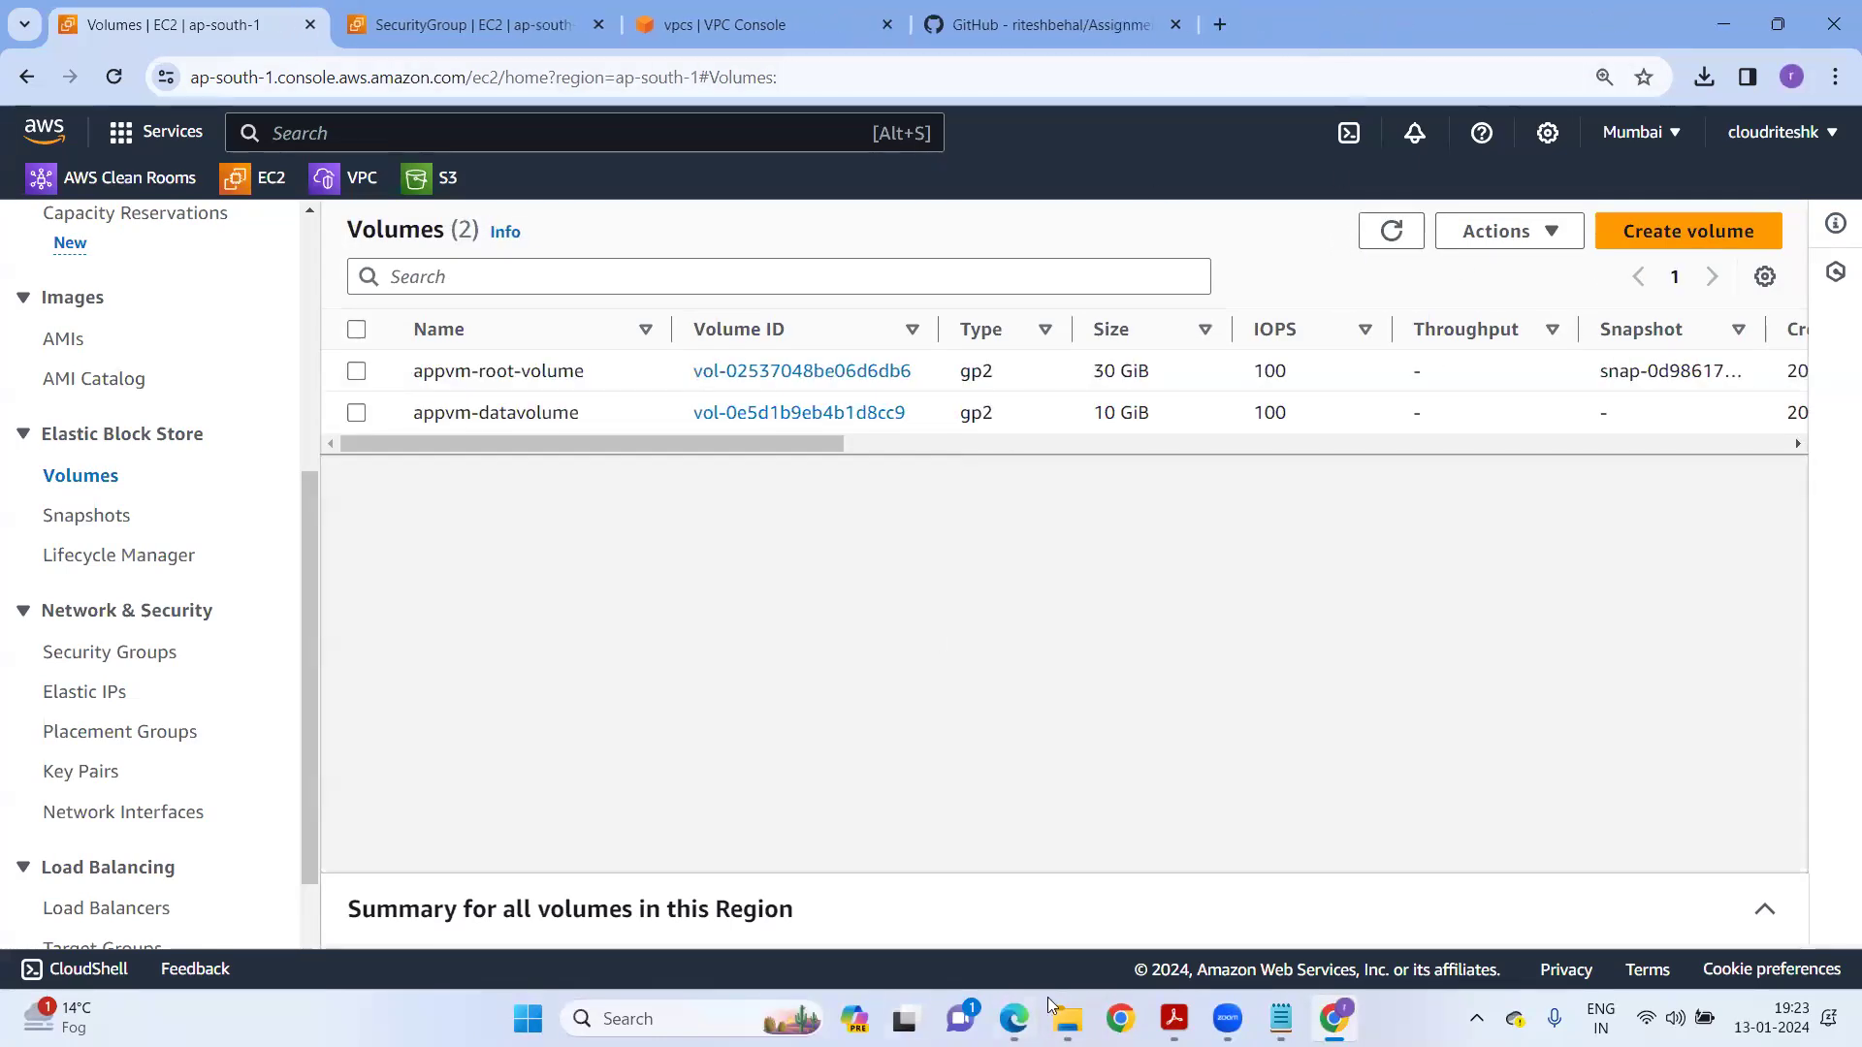
left_click(1389, 232)
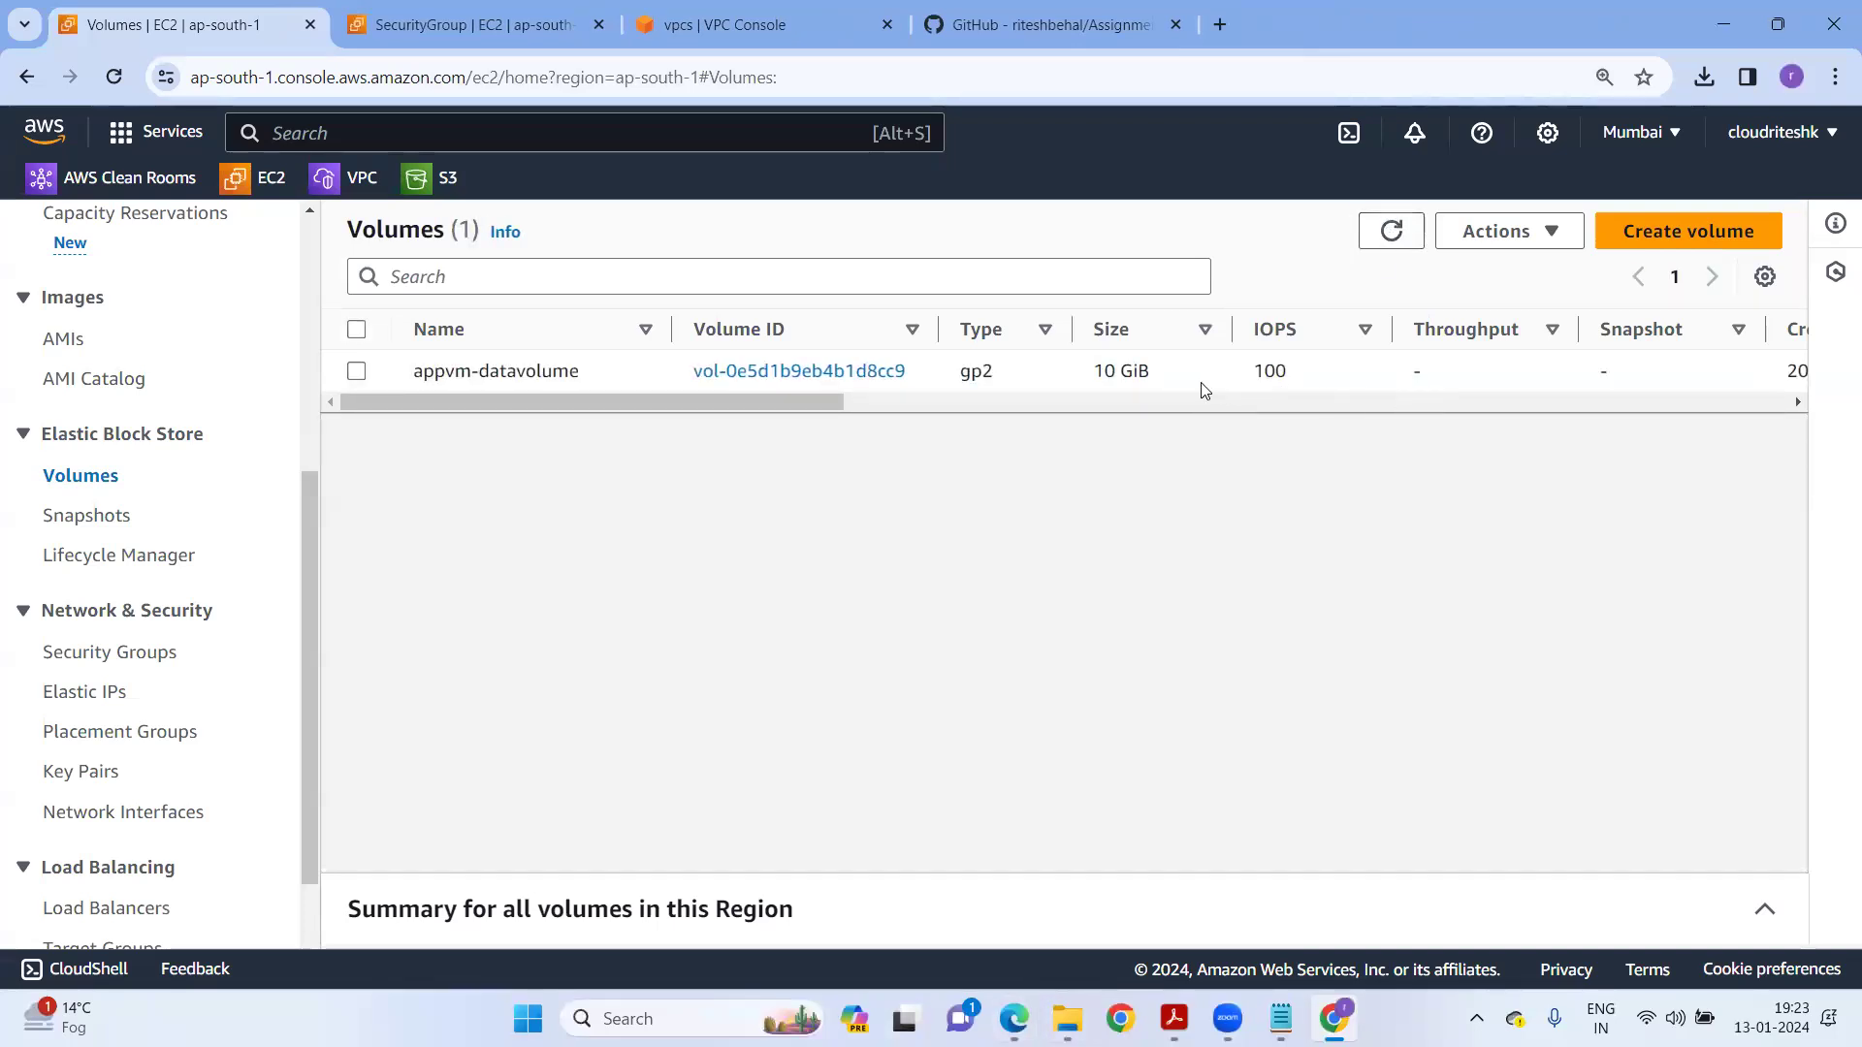
Delete the 10 GiB appvm-datavolume volume, leaving the volumes list empty.
left_click_drag(839, 401, 1257, 412)
left_click_drag(1077, 402, 411, 473)
left_click(357, 372)
left_click(1501, 238)
left_click(1527, 410)
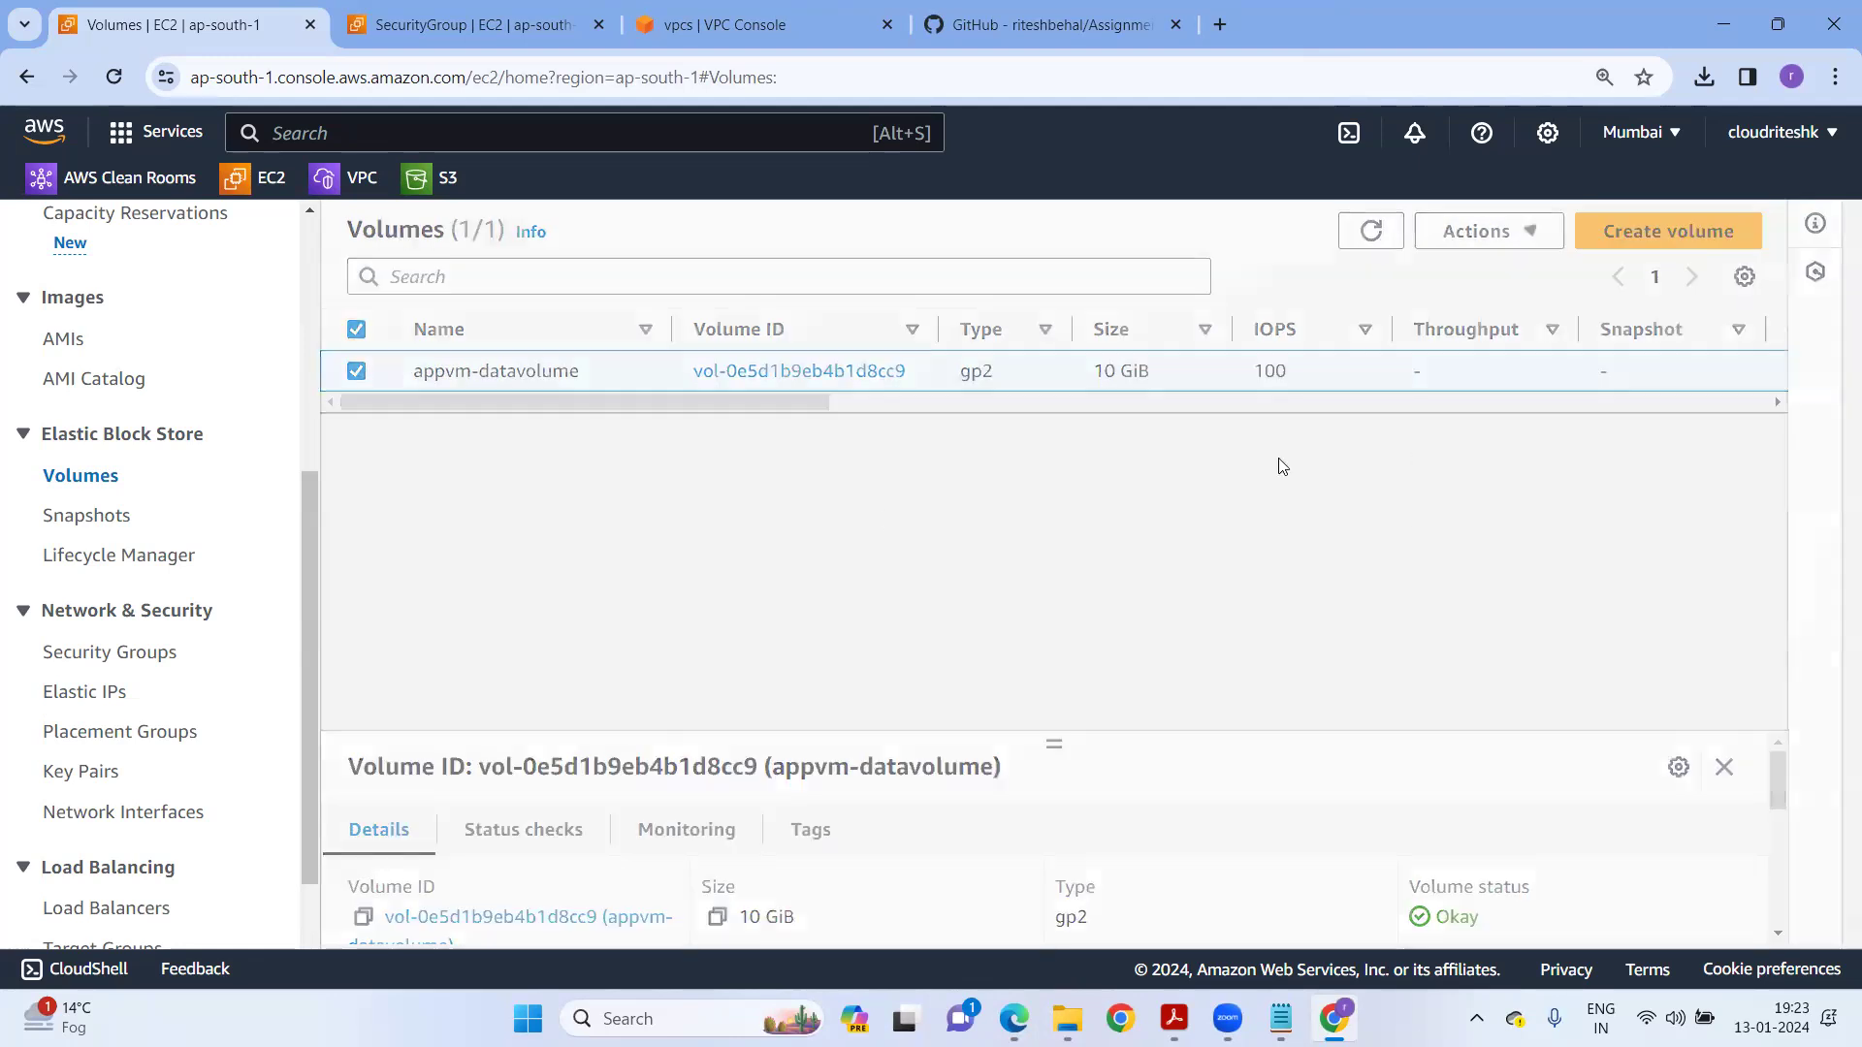
left_click(1403, 709)
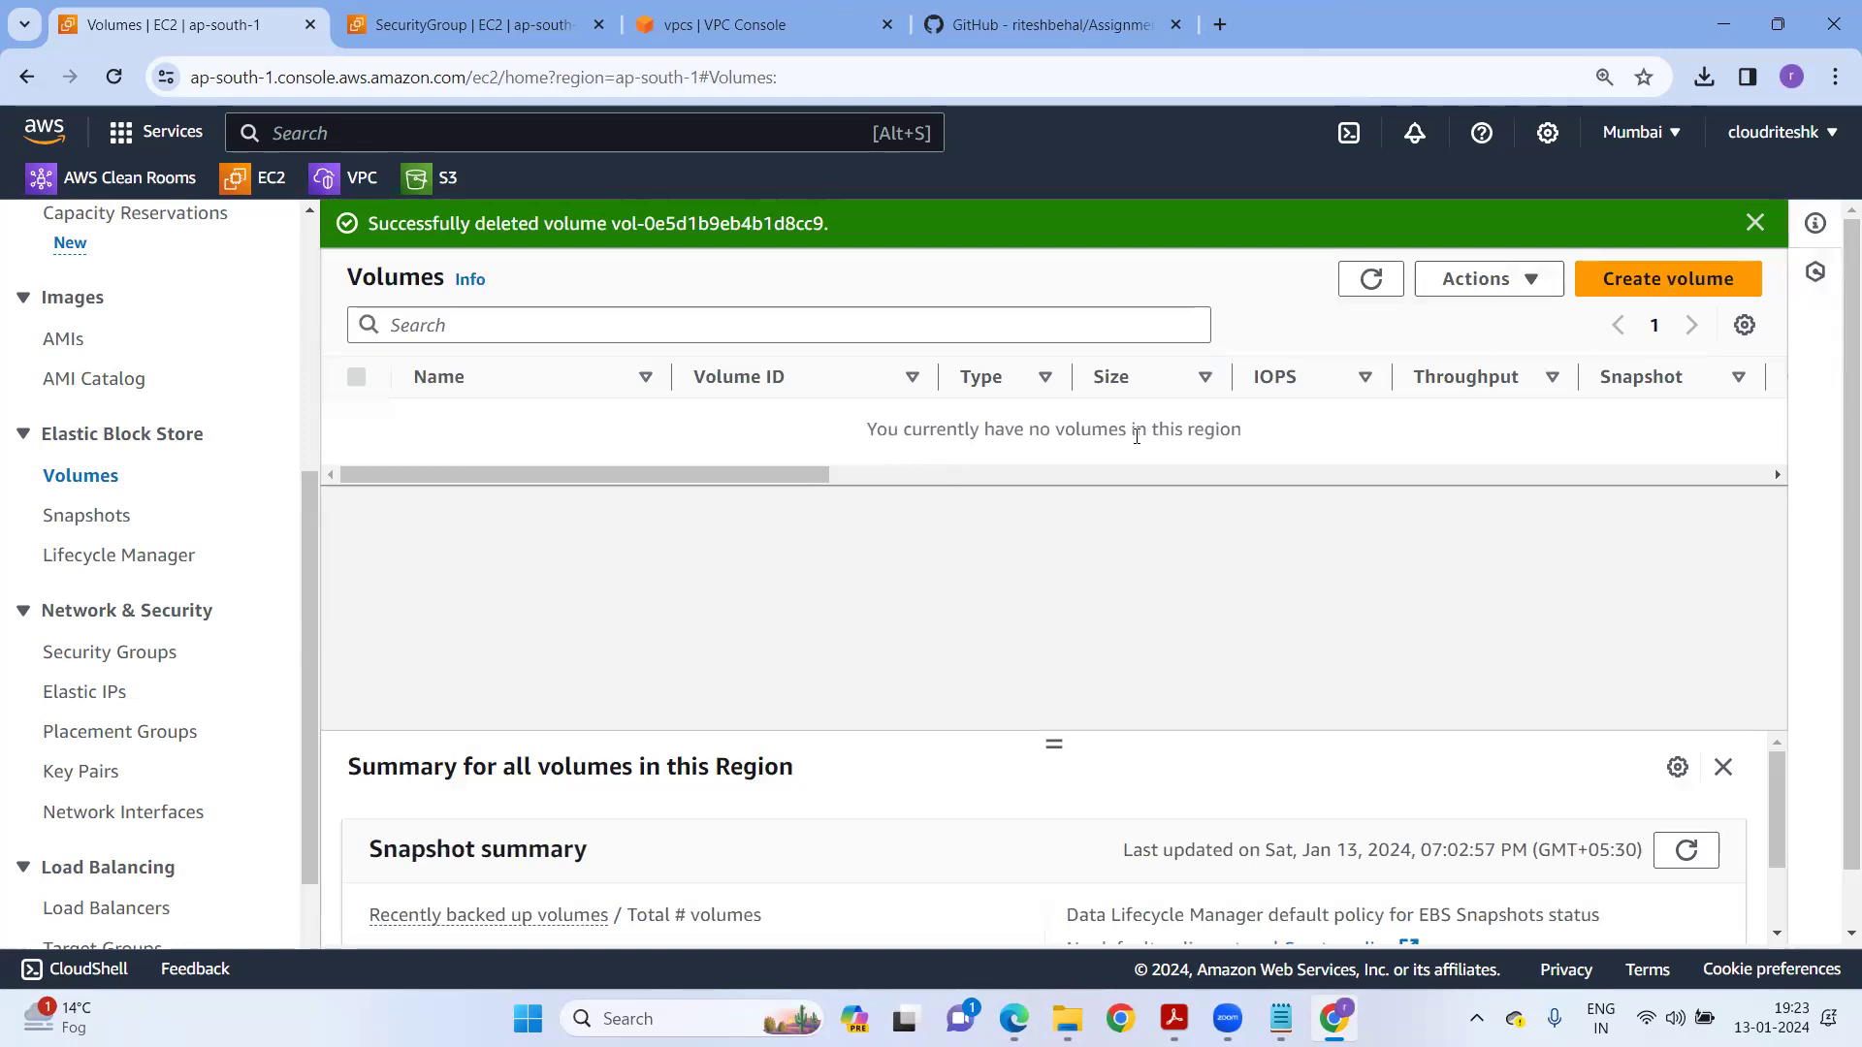
left_click(1756, 223)
left_click(1367, 242)
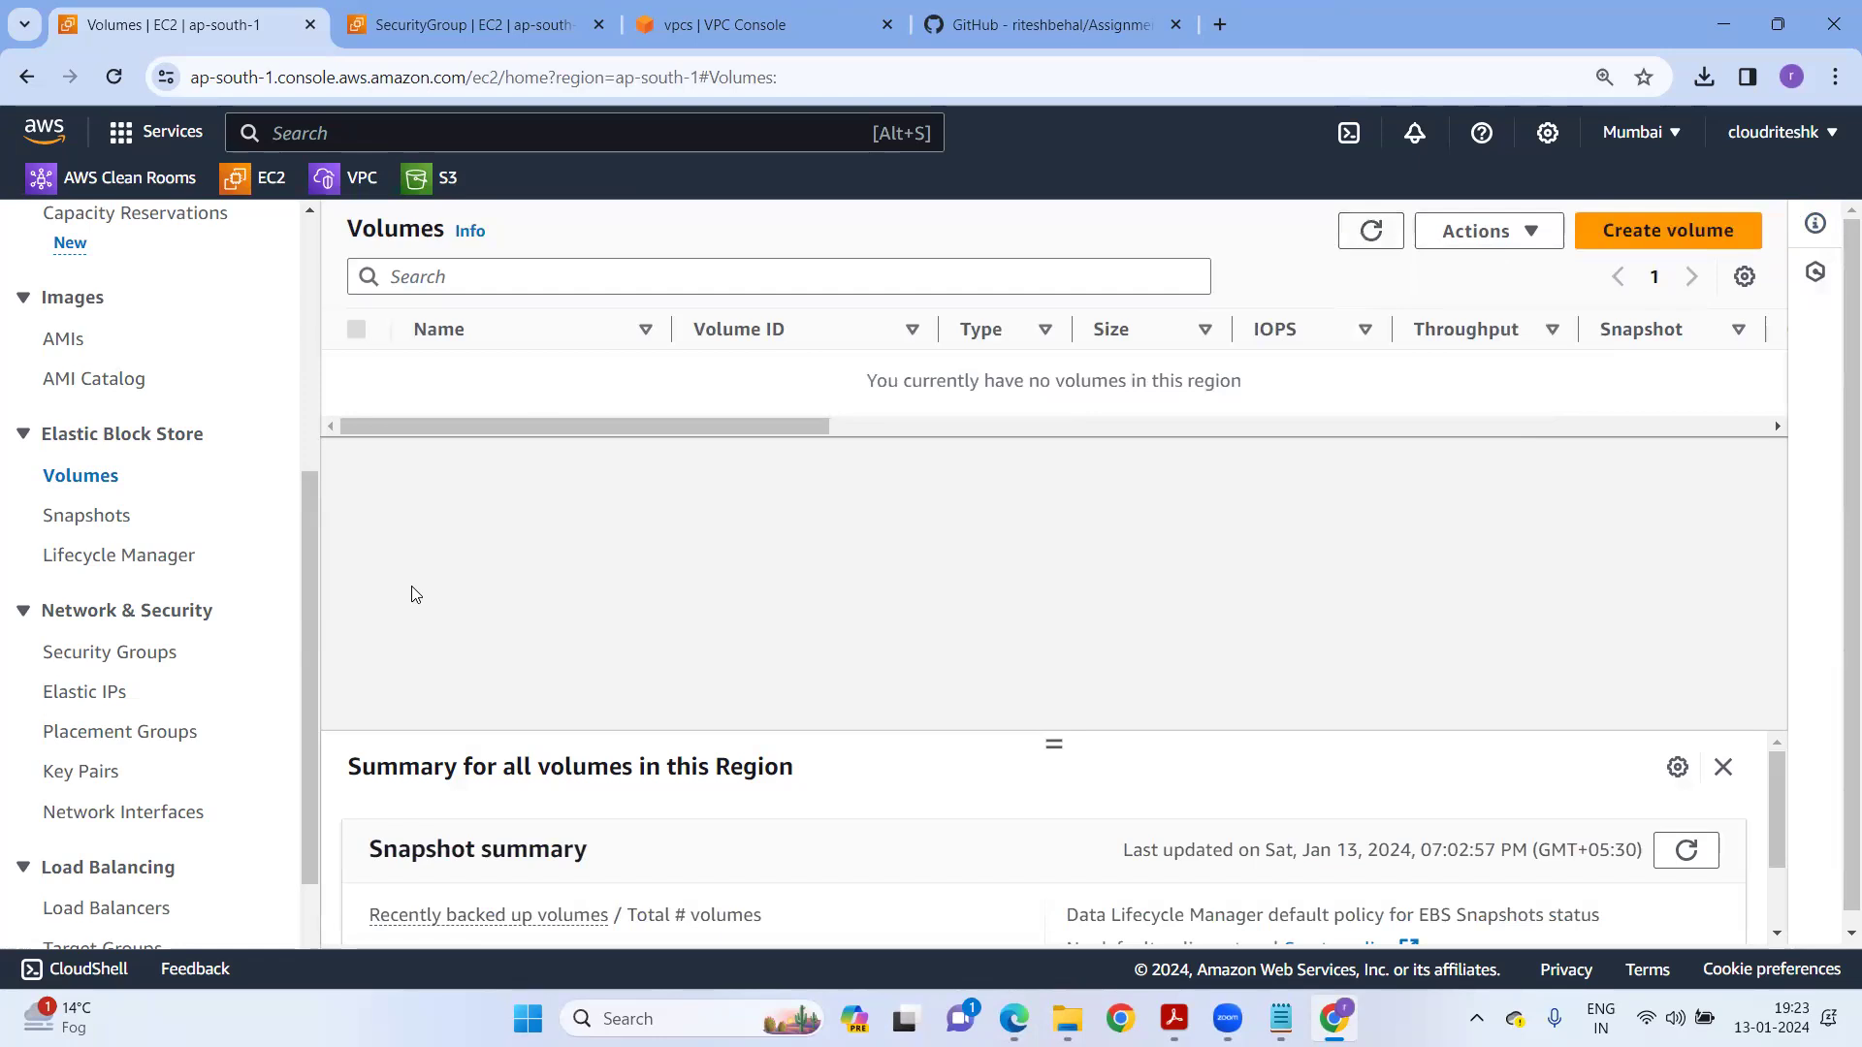
scroll(223, 524, "up", 5)
left_click(85, 417)
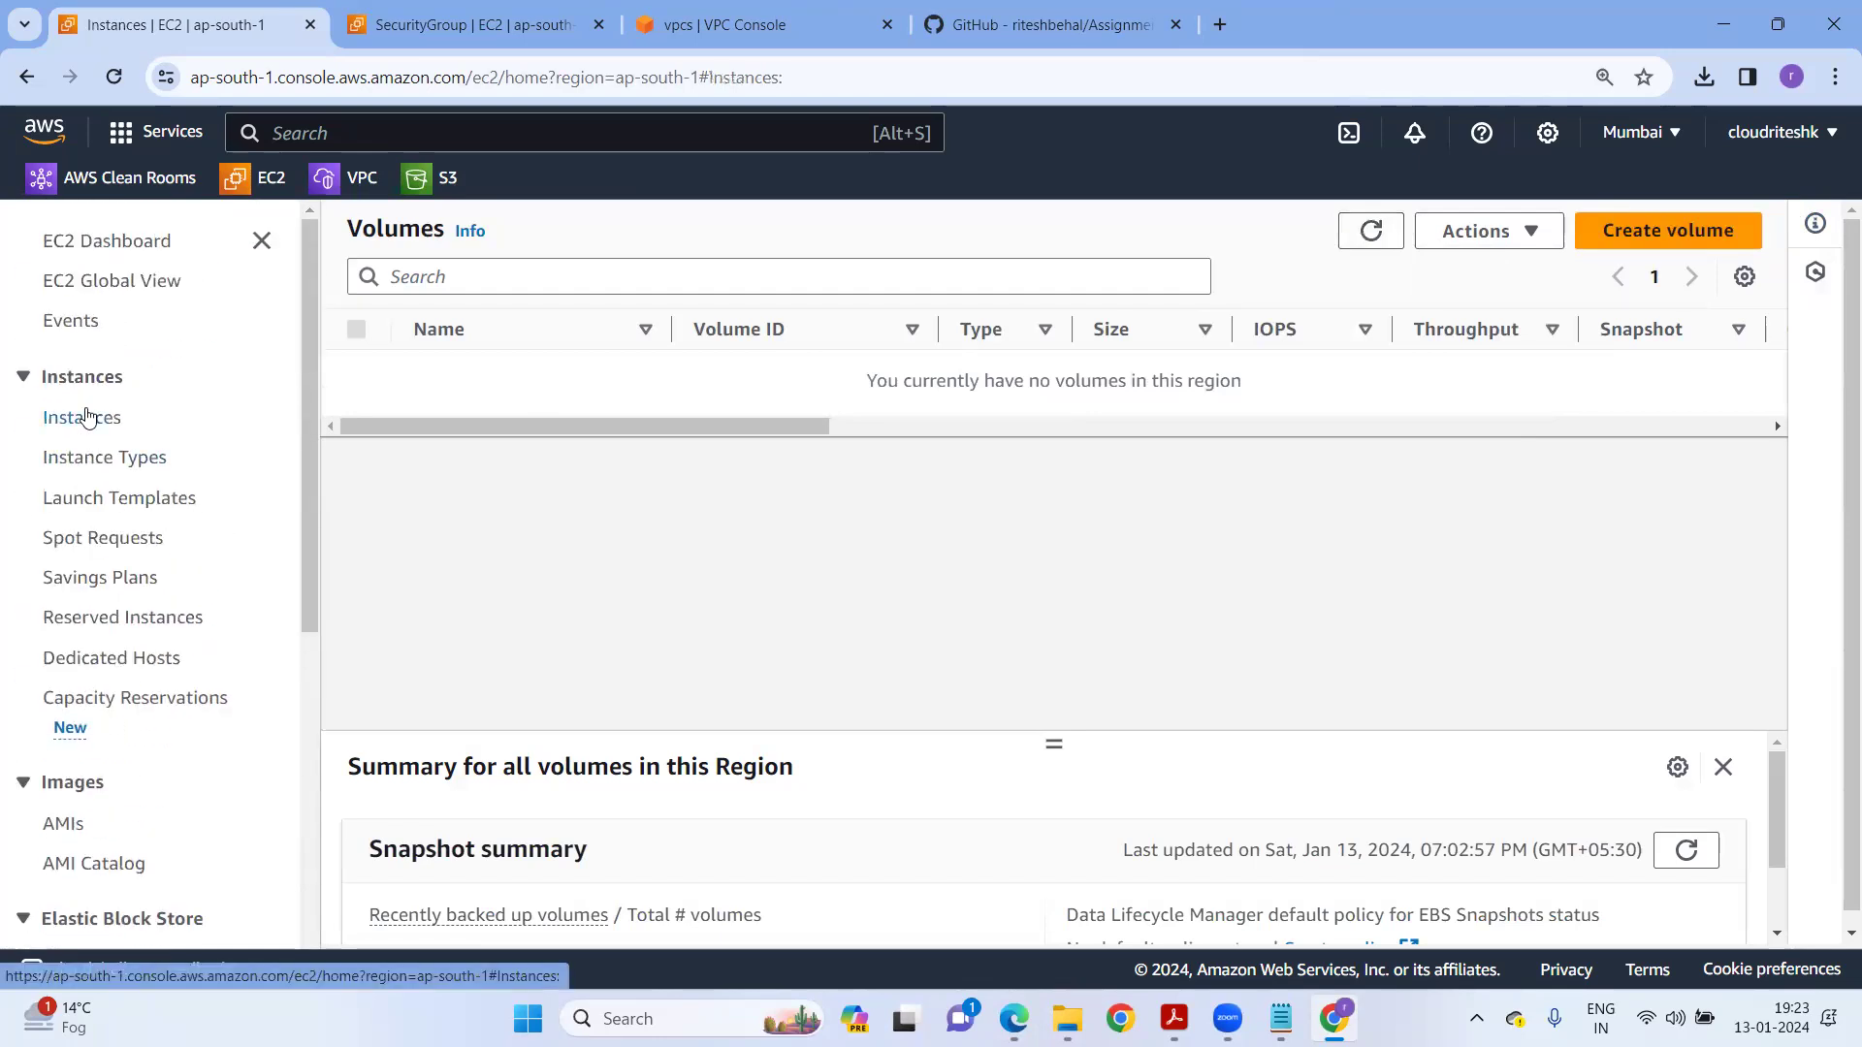
Refresh the Instances list to confirm both Windows instances show Terminated.
left_click(954, 237)
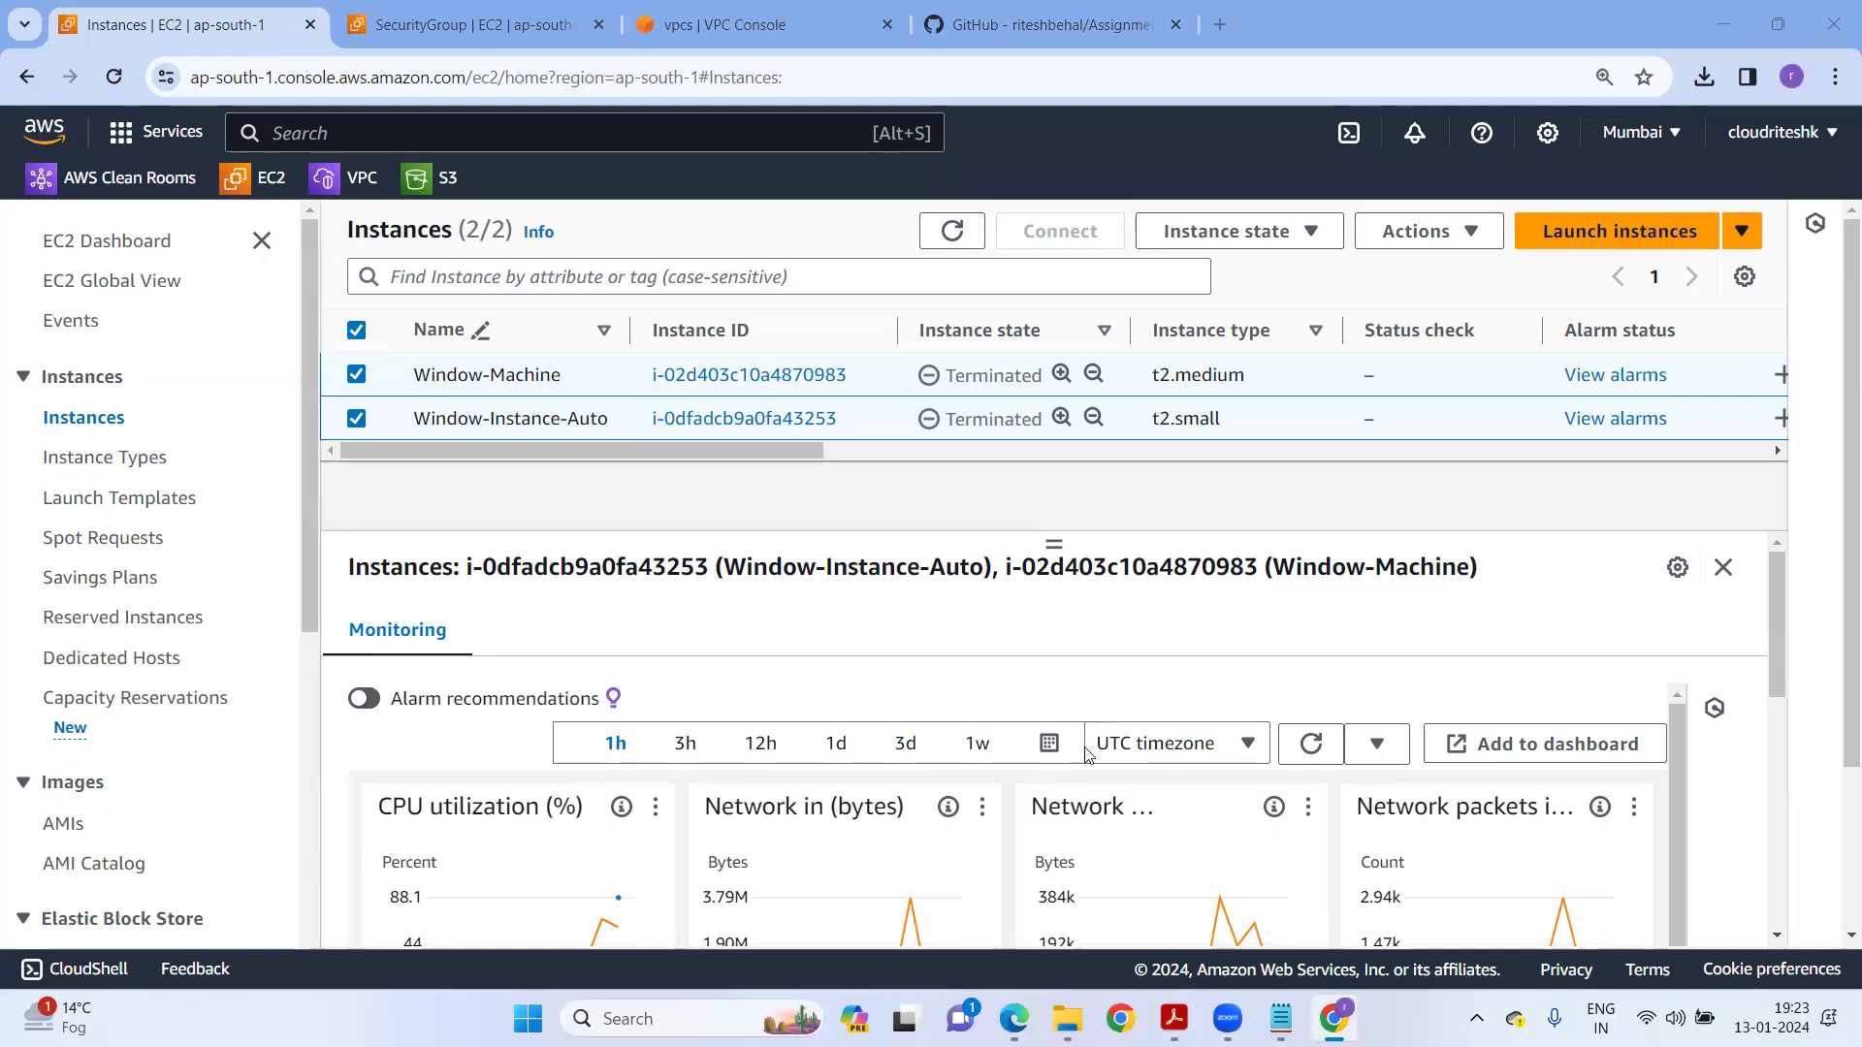
Bring the course notes to the front and enlarge the text to 230%.
key("alt+Tab")
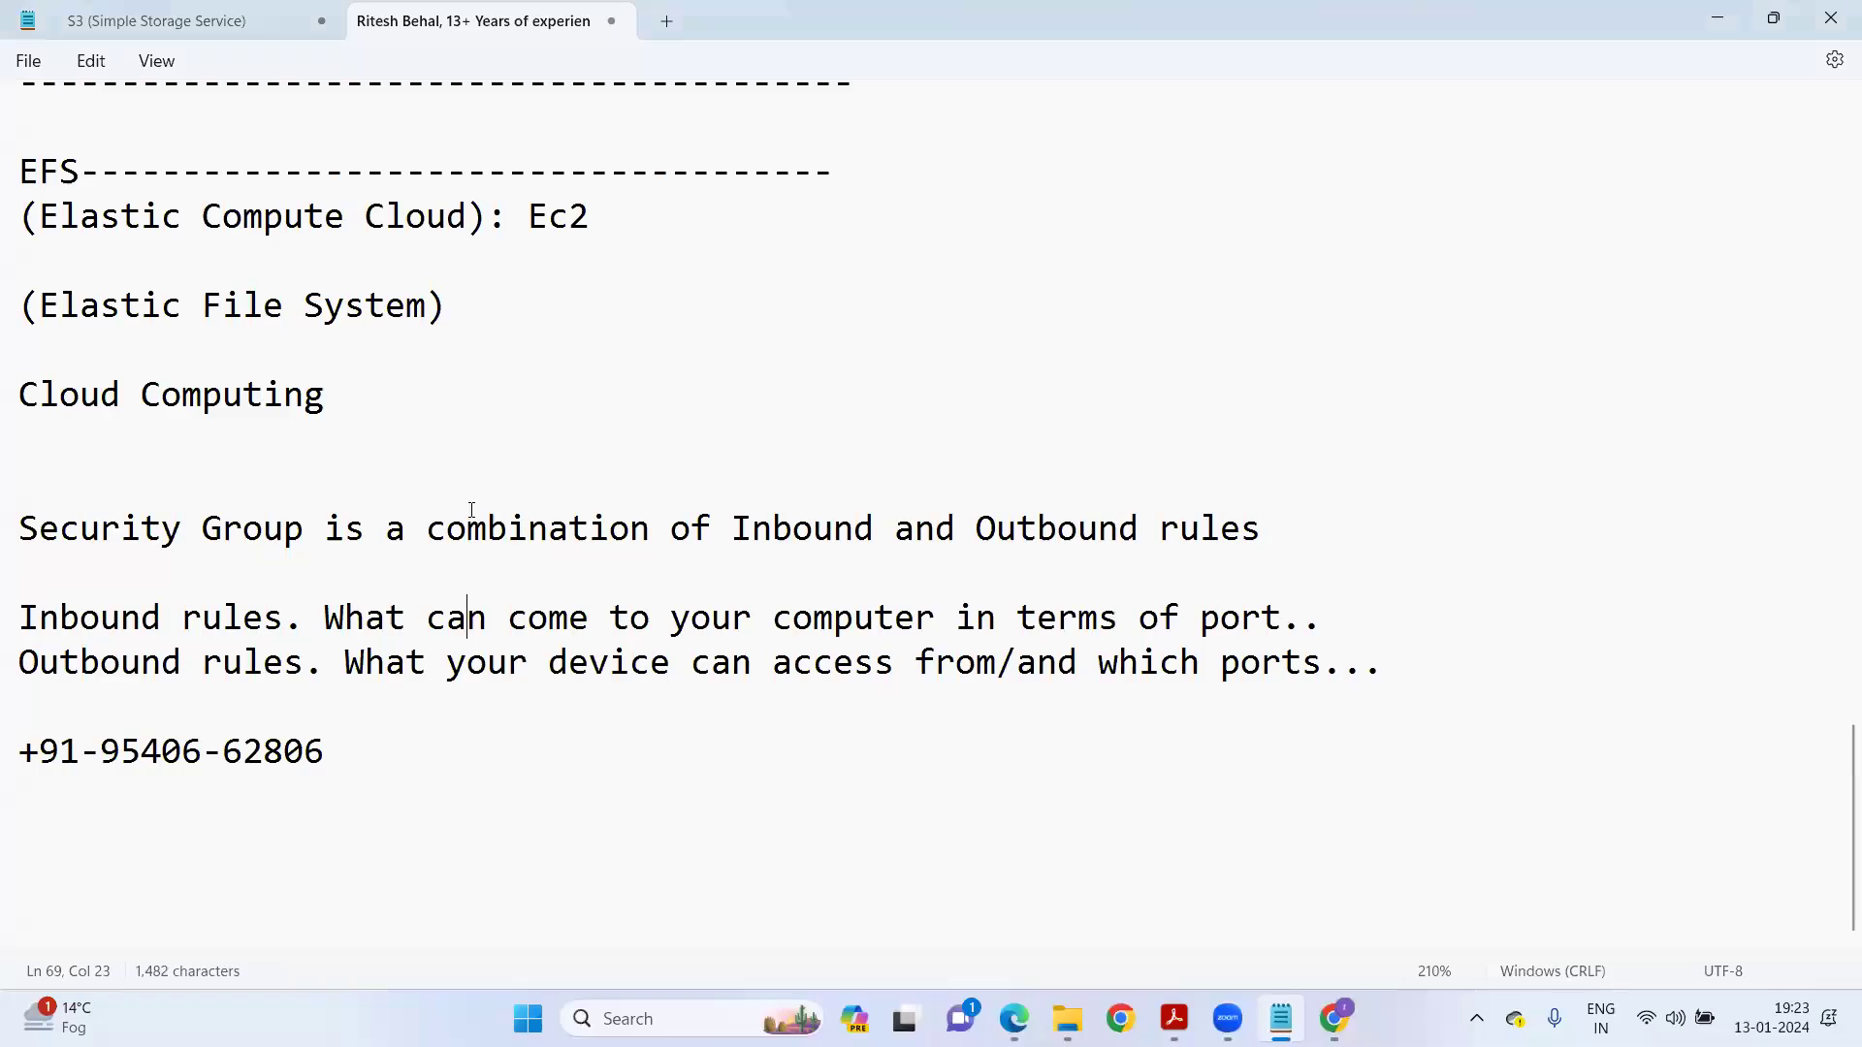
scroll(514, 632, "up", 2, "ctrl")
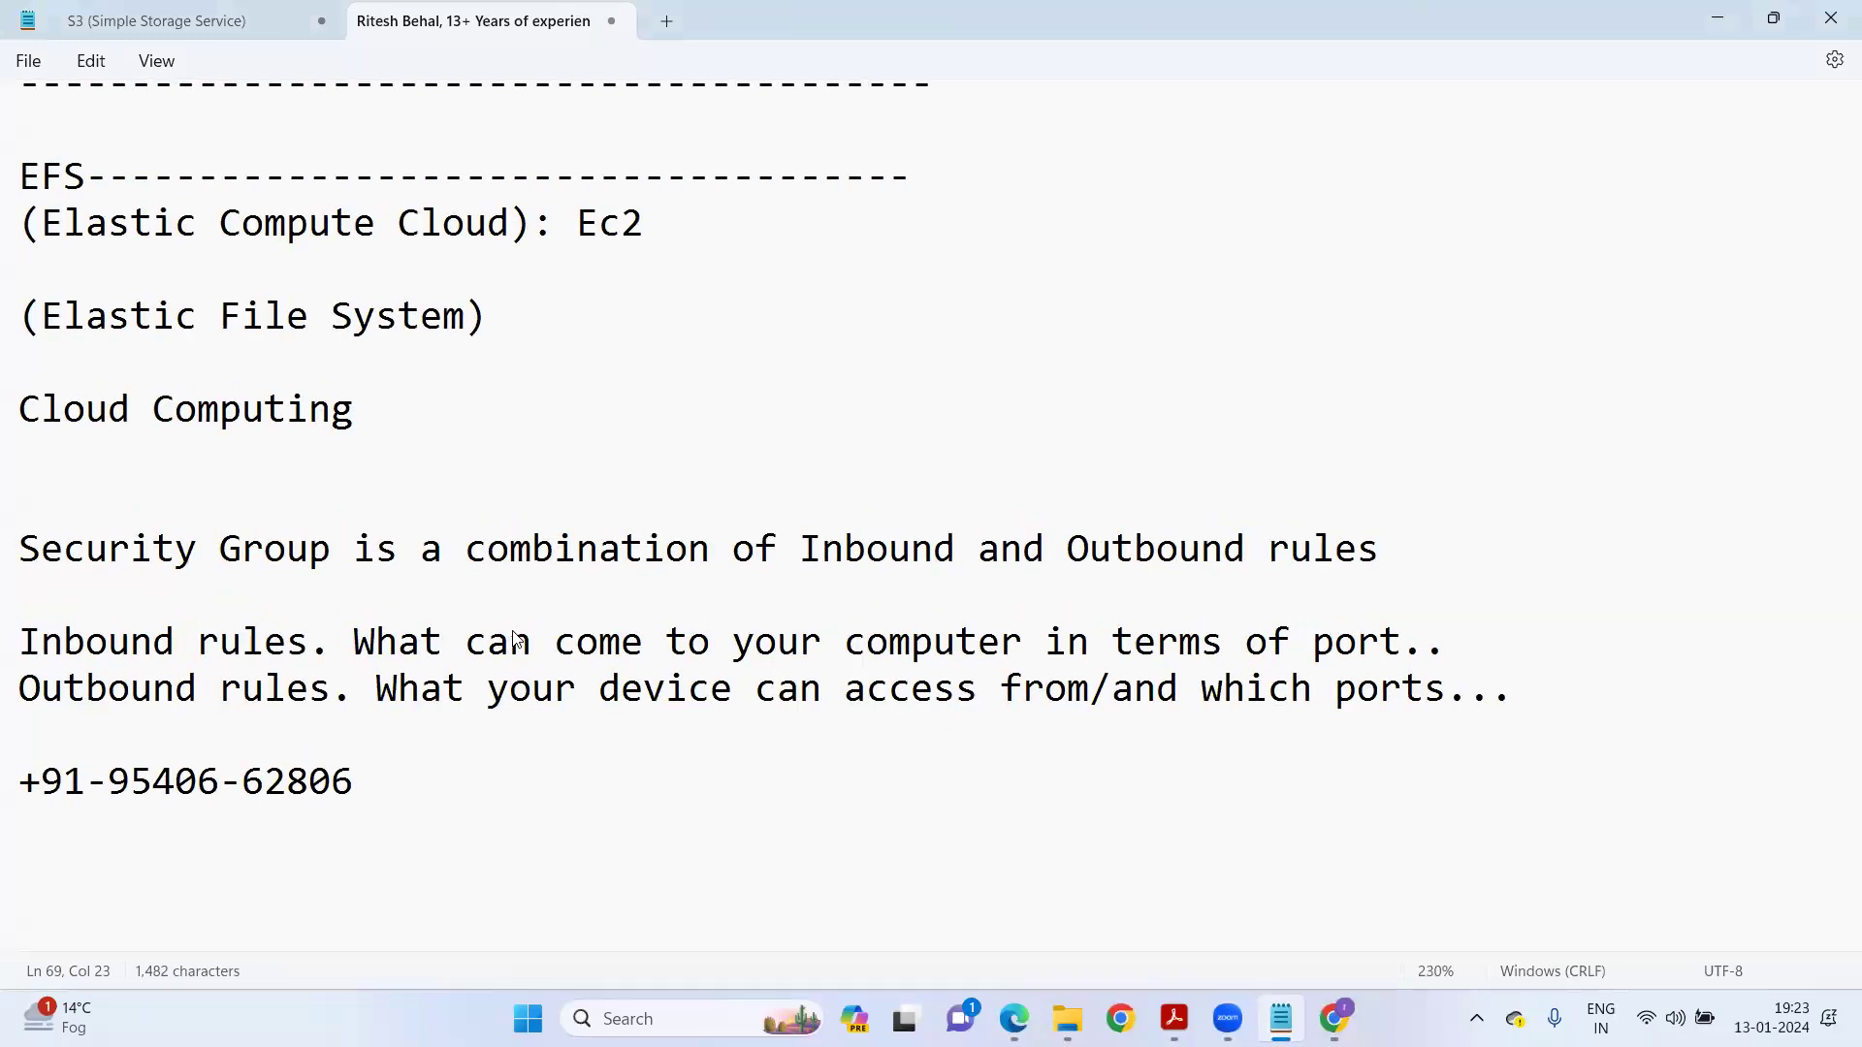
key("ctrl+End")
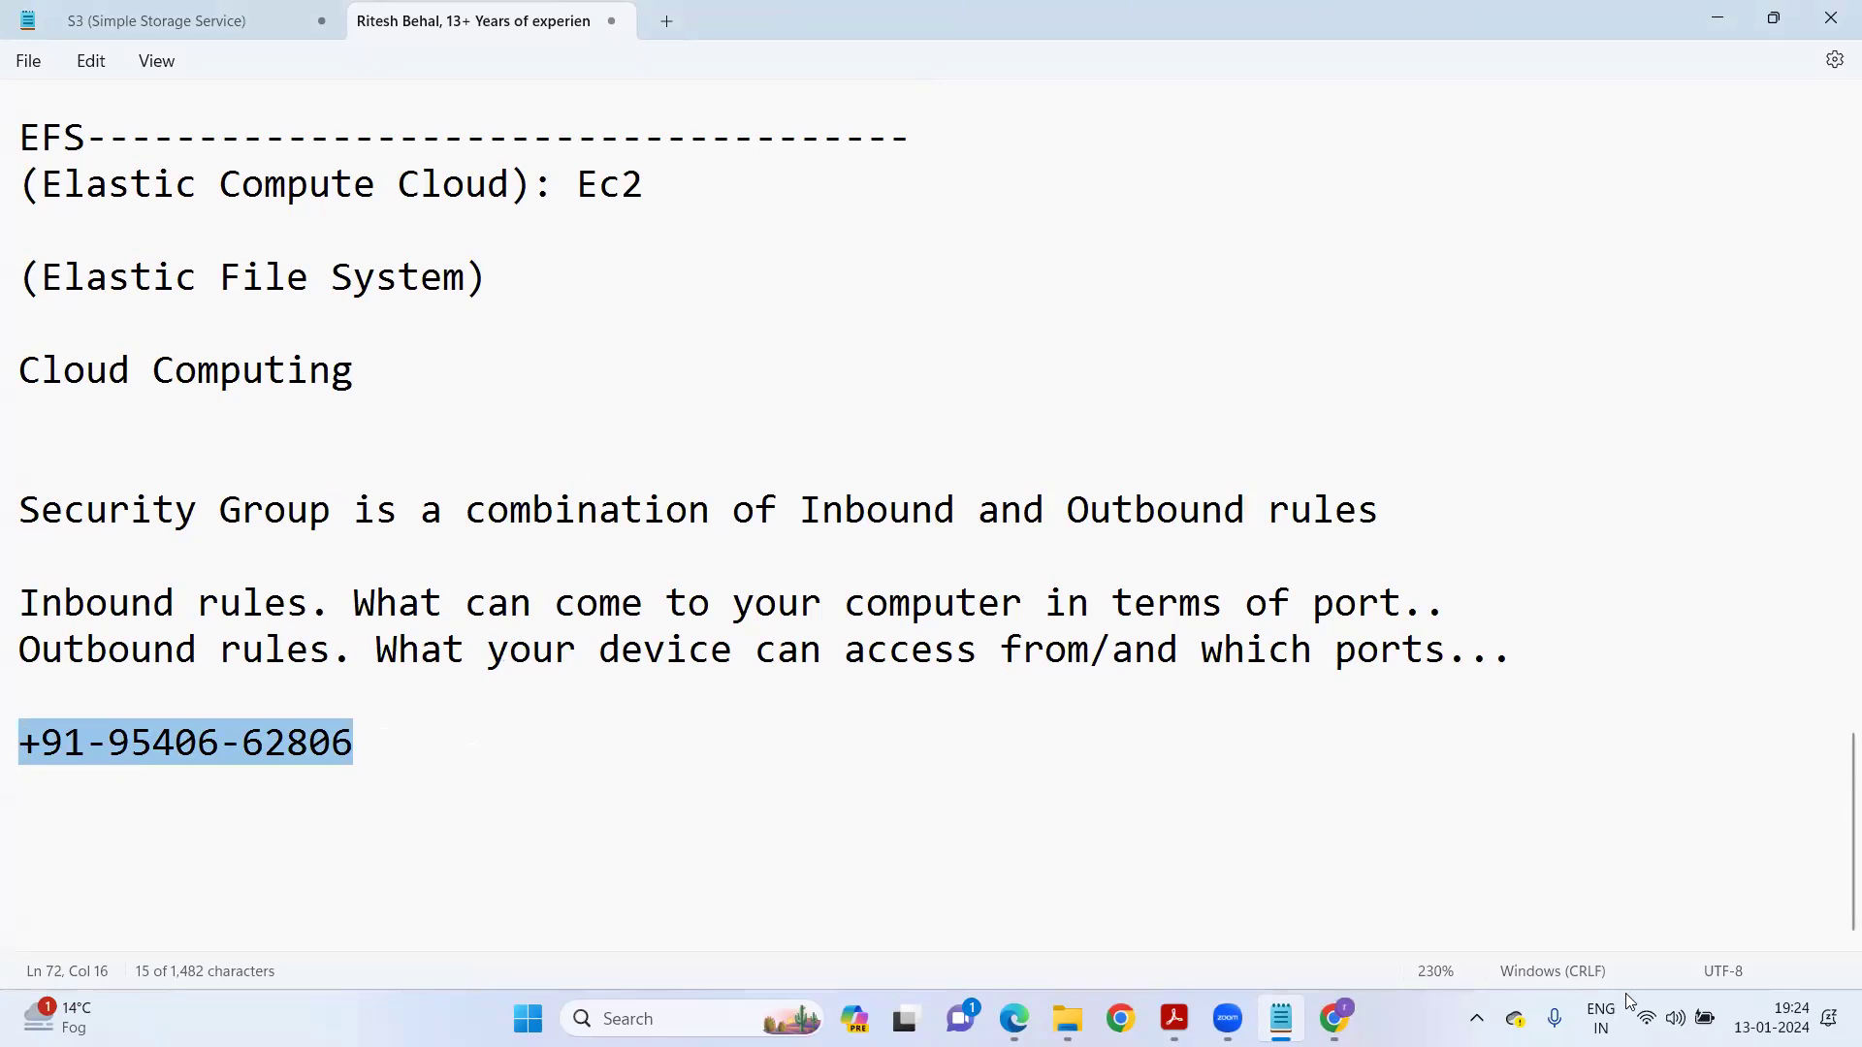
scroll(296, 638, "up", 5)
scroll(296, 638, "up", 5)
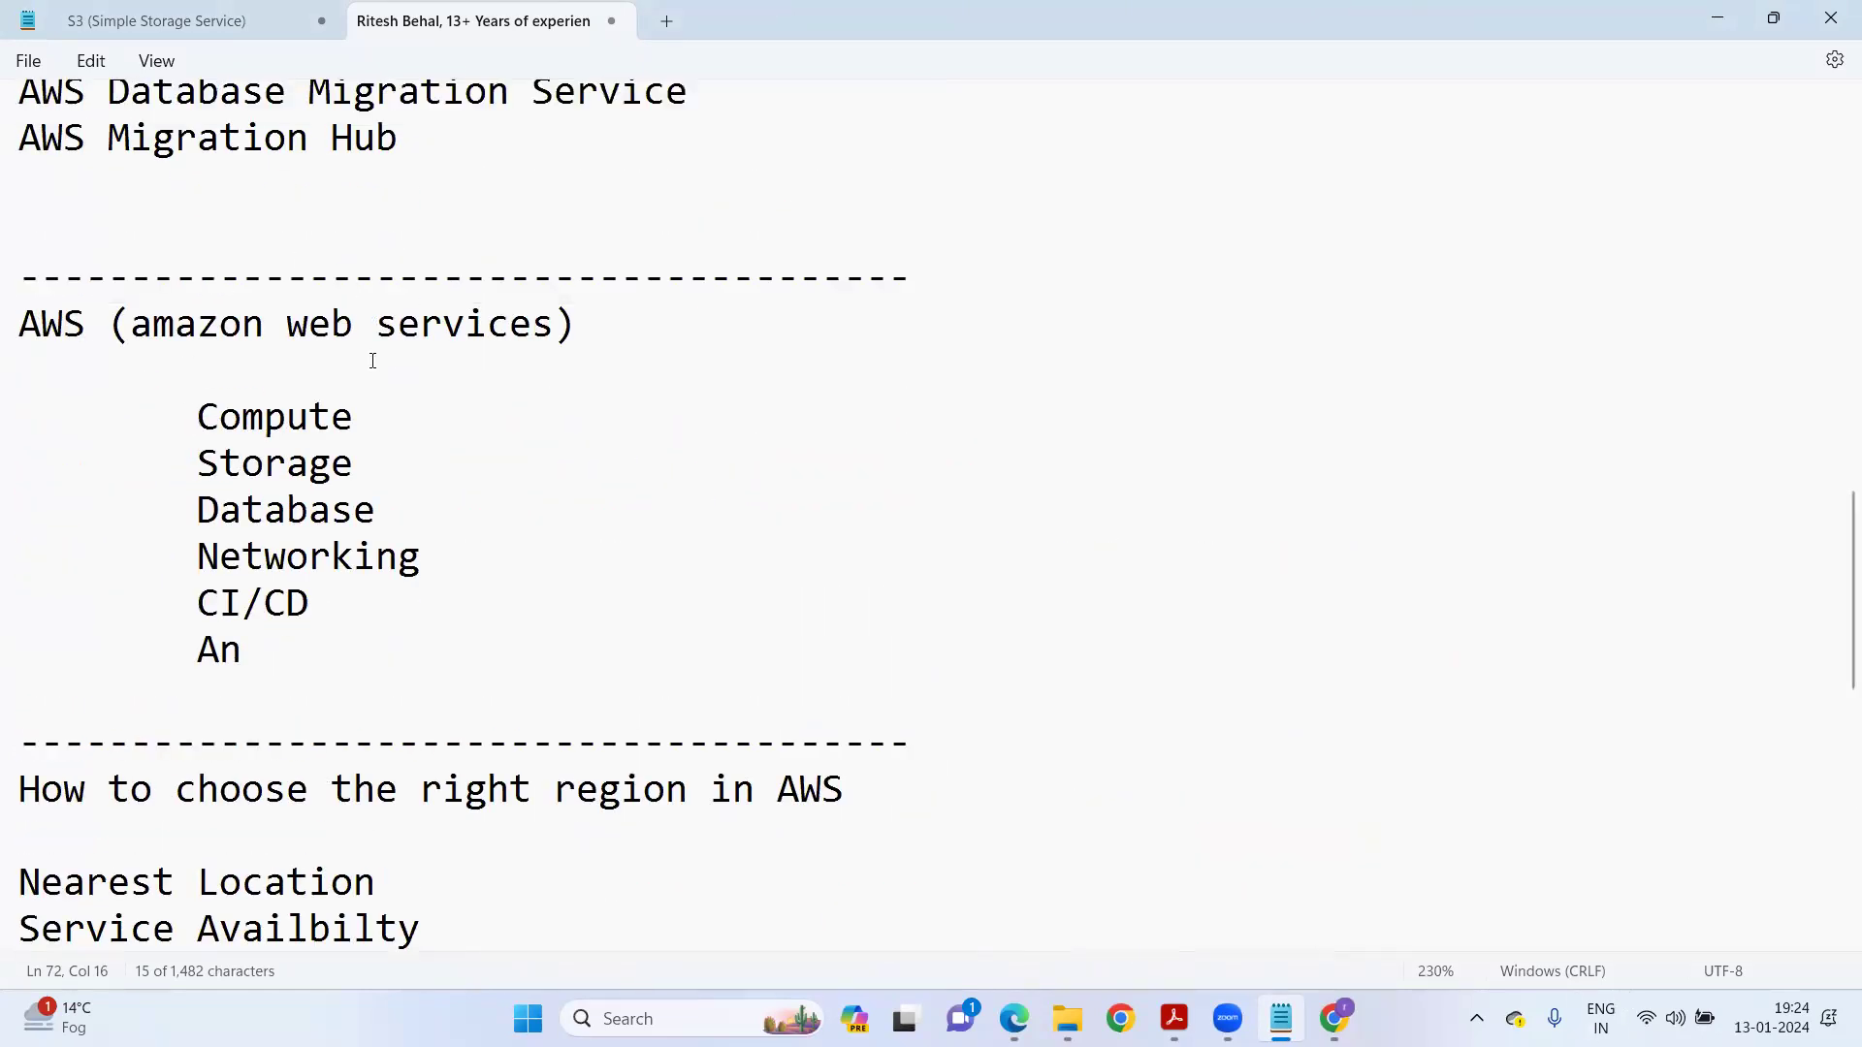
scroll(380, 719, "up", 8)
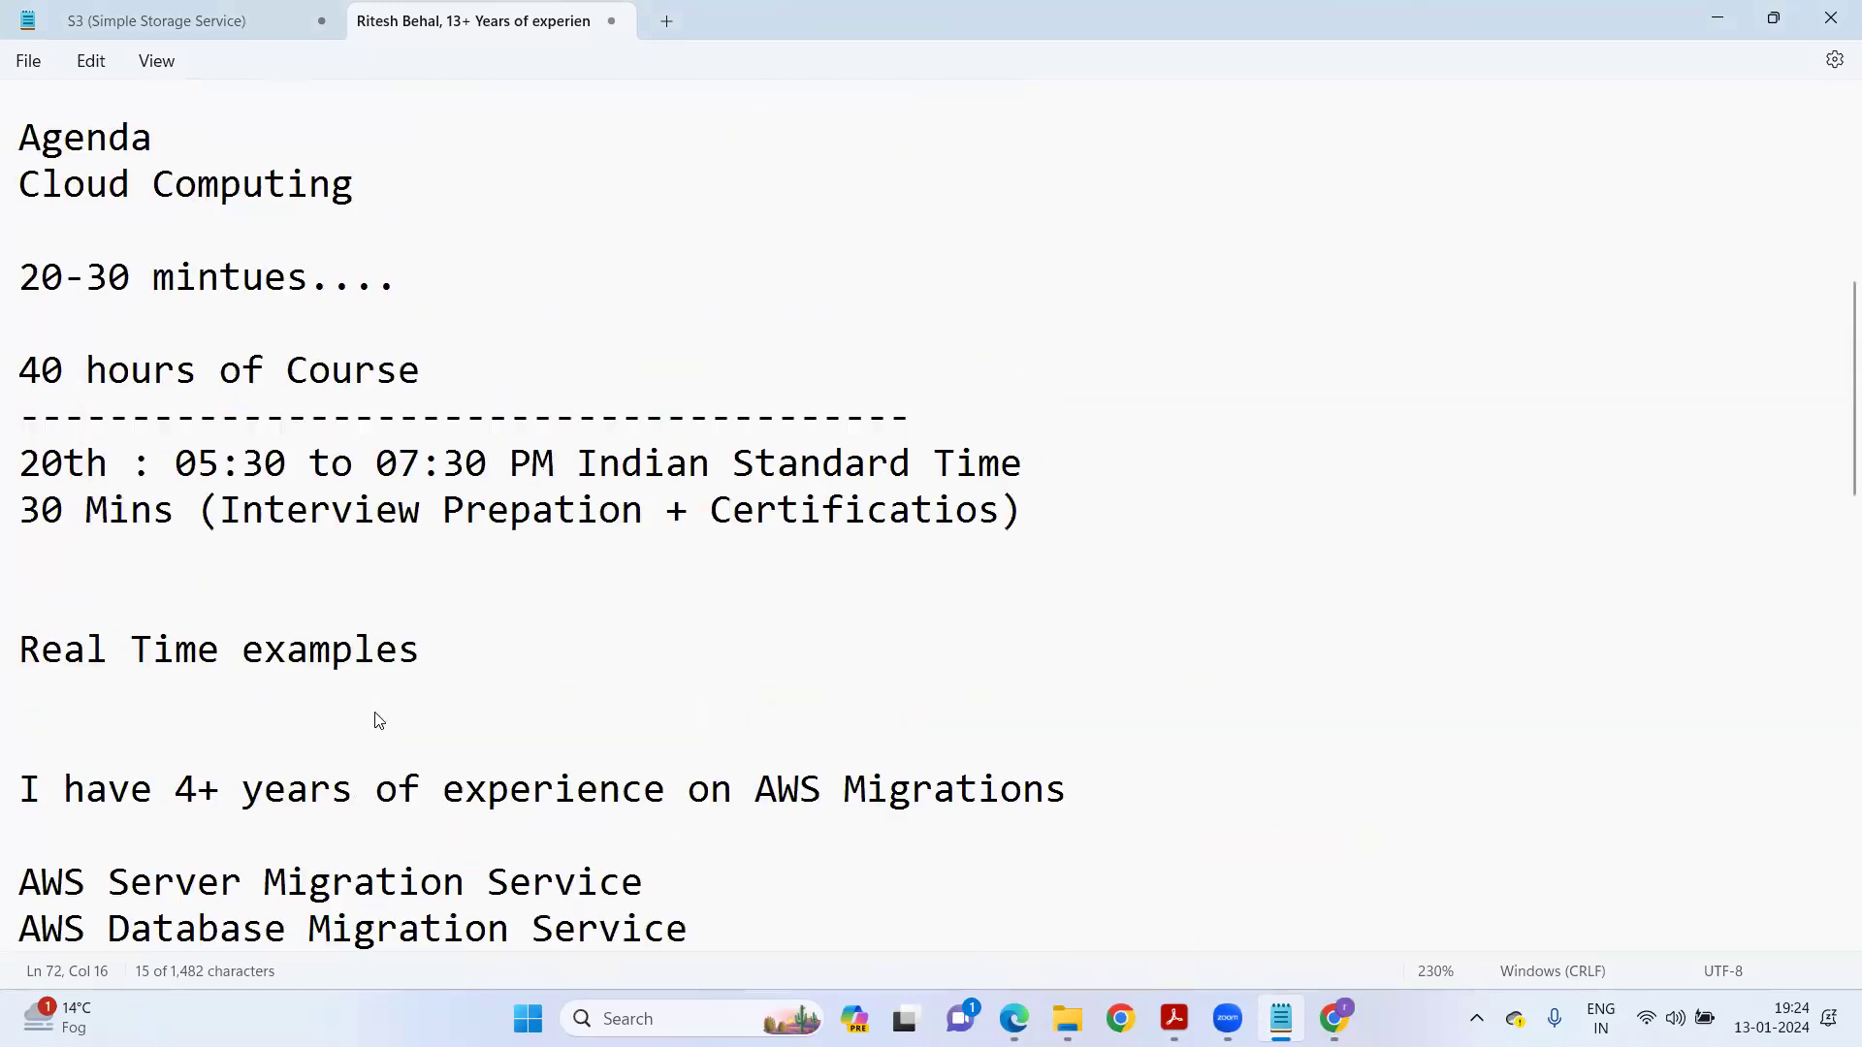
scroll(371, 729, "down", 18)
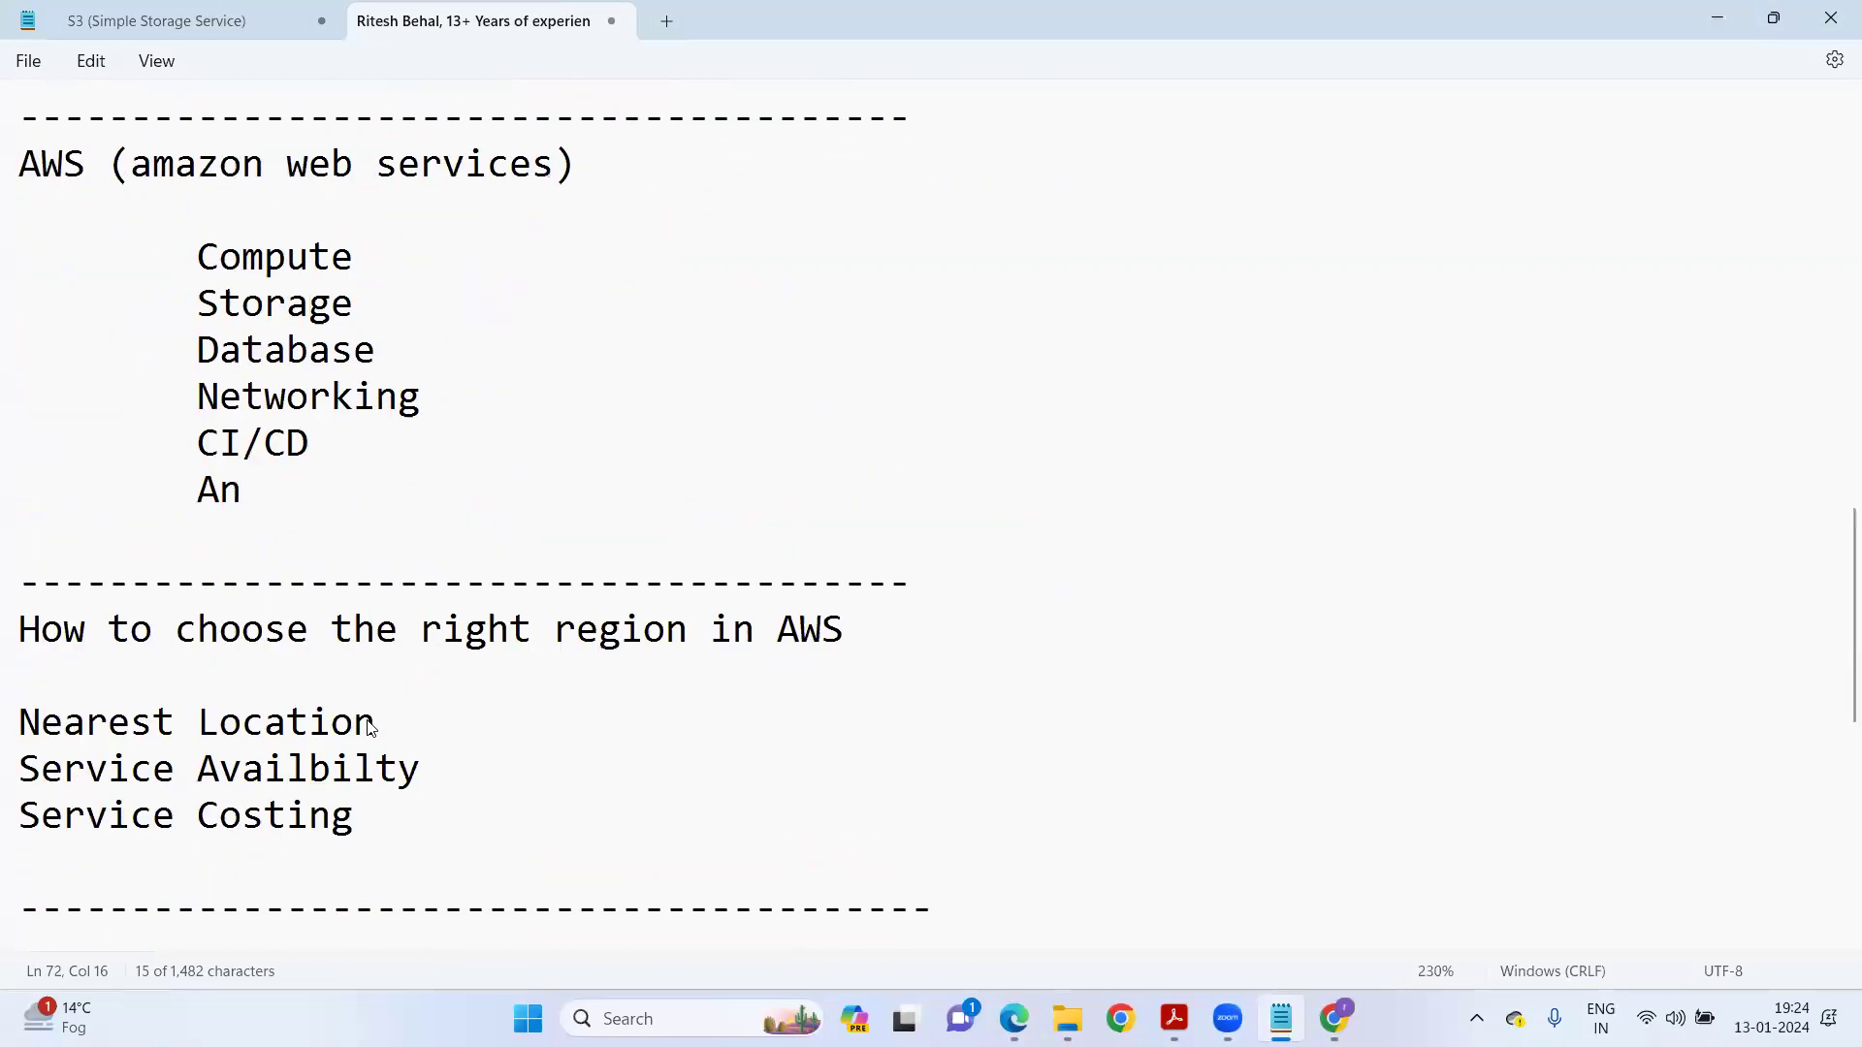
Append a dash and the contact's name after the phone number on the contact line.
left_click(379, 756)
type("- Amit")
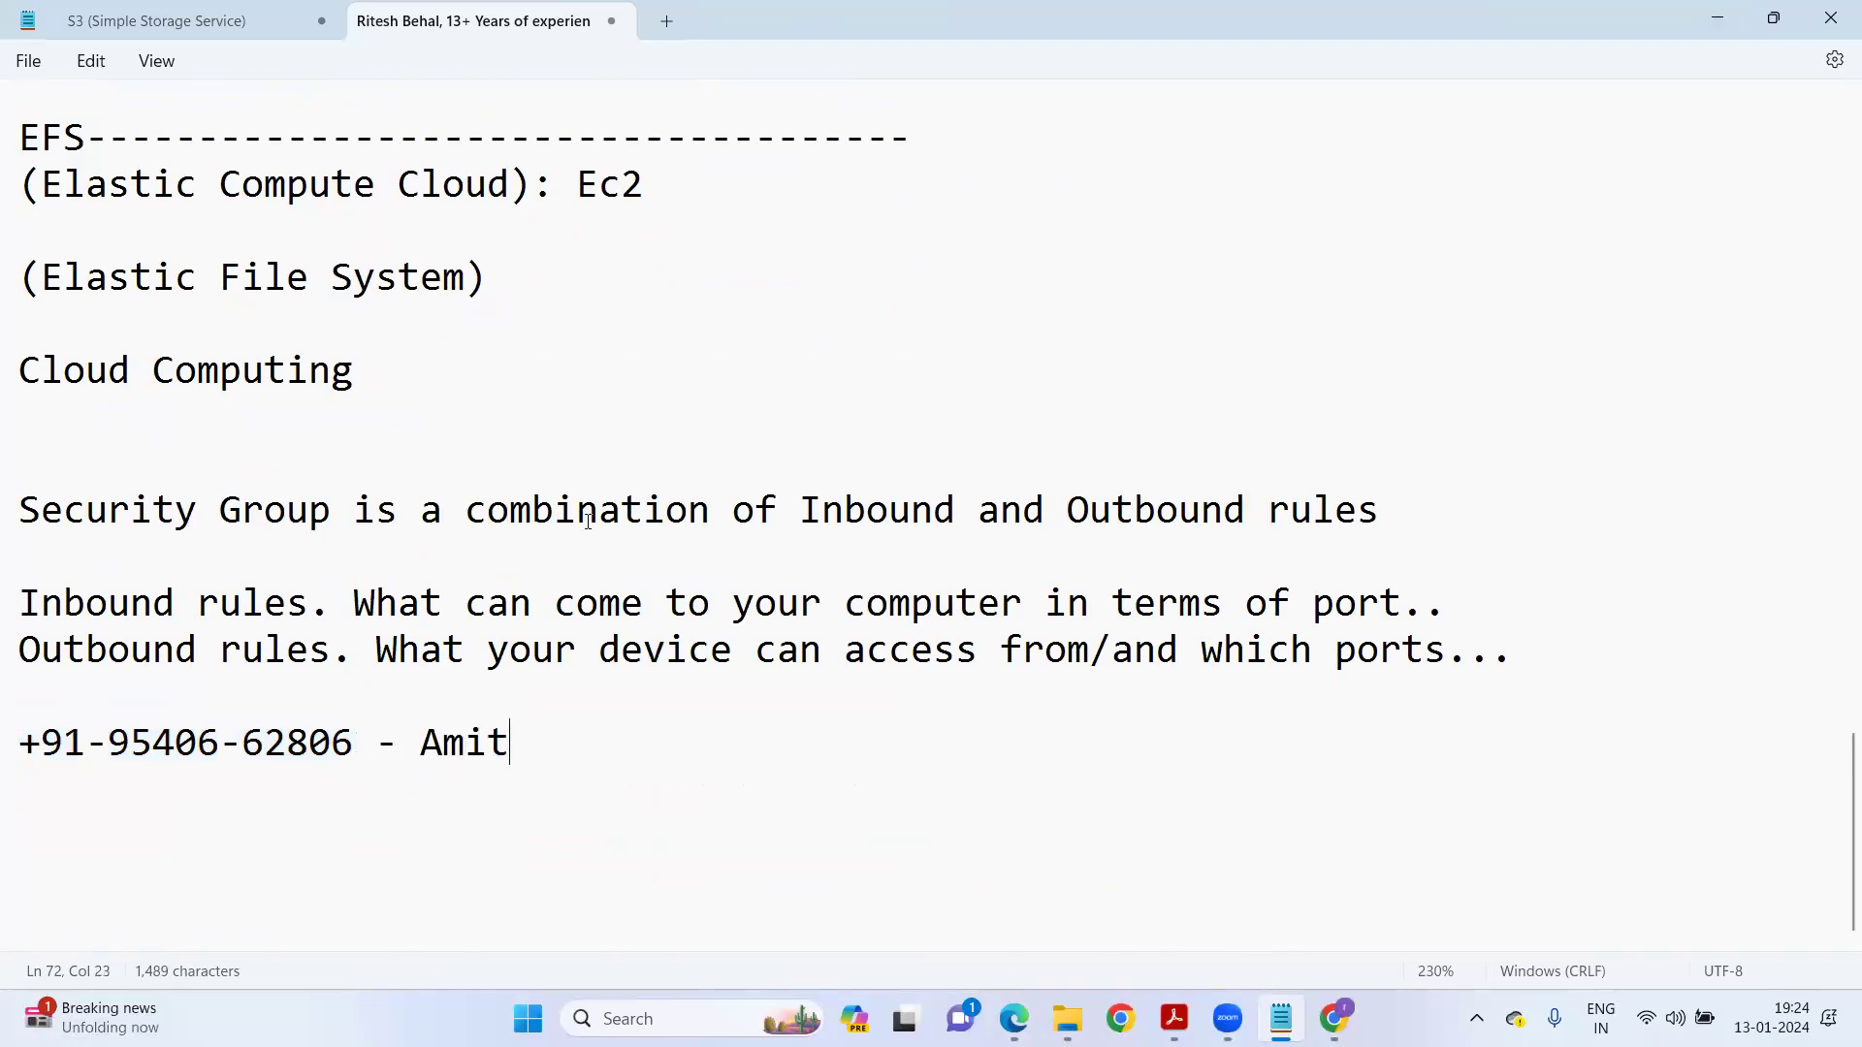
scroll(580, 548, "up", 4)
scroll(582, 554, "up", 15)
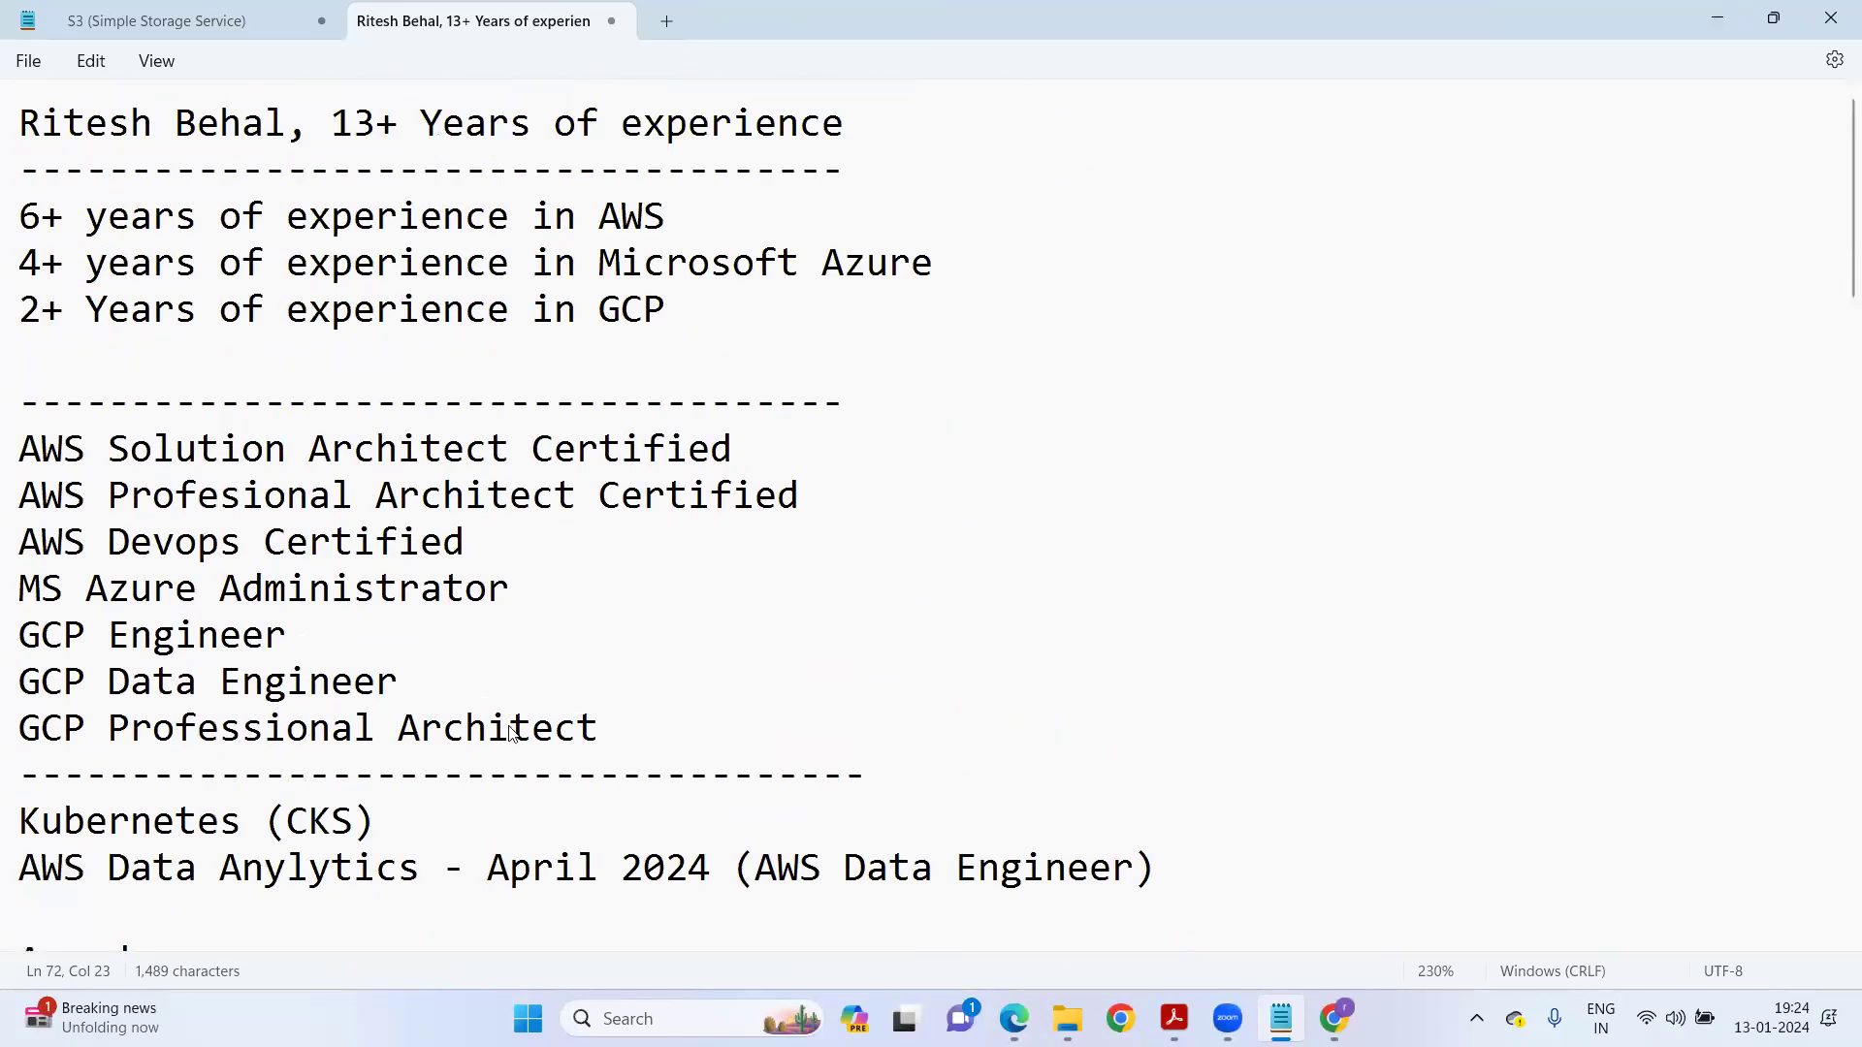
Review the certifications block and scroll back down through the notes.
left_click_drag(602, 740, 8, 403)
left_click(218, 638)
scroll(859, 701, "down", 5)
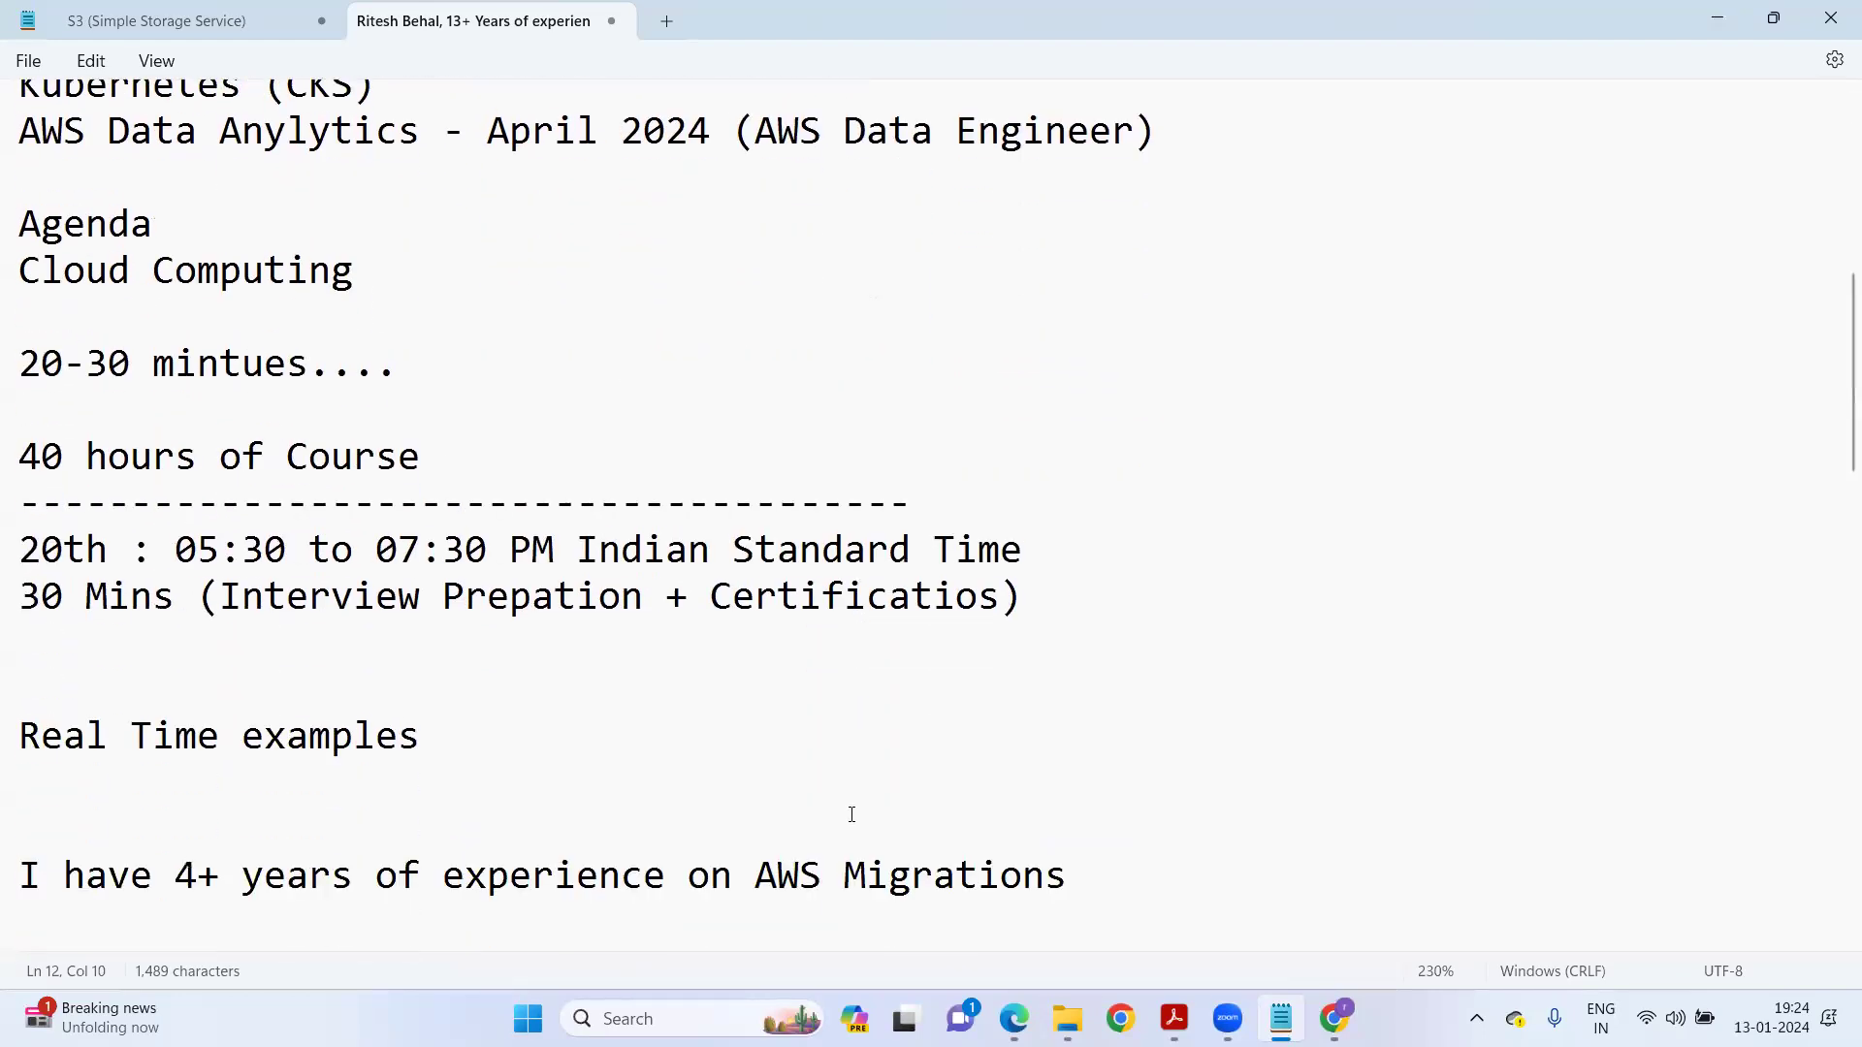